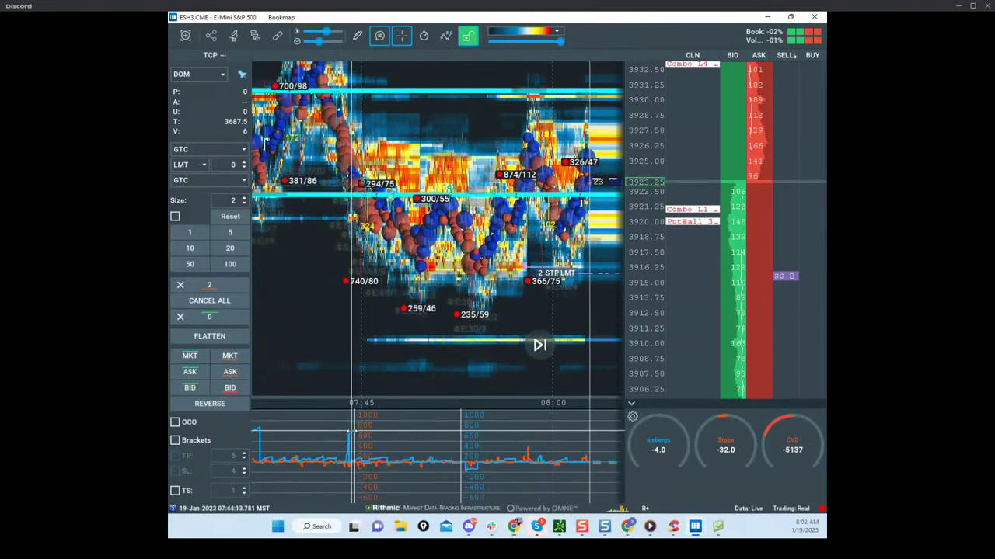
Step: Examine the E-mini S&P 500 heatmap's order flow and liquidity between 07:30 and 07:45
left_click_drag(338, 234, 441, 233)
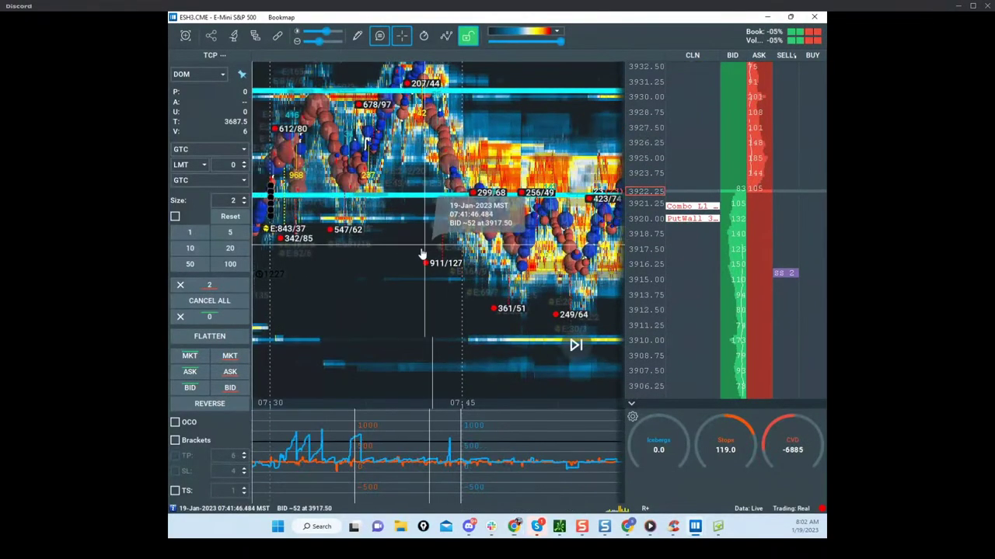
left_click_drag(368, 275, 489, 280)
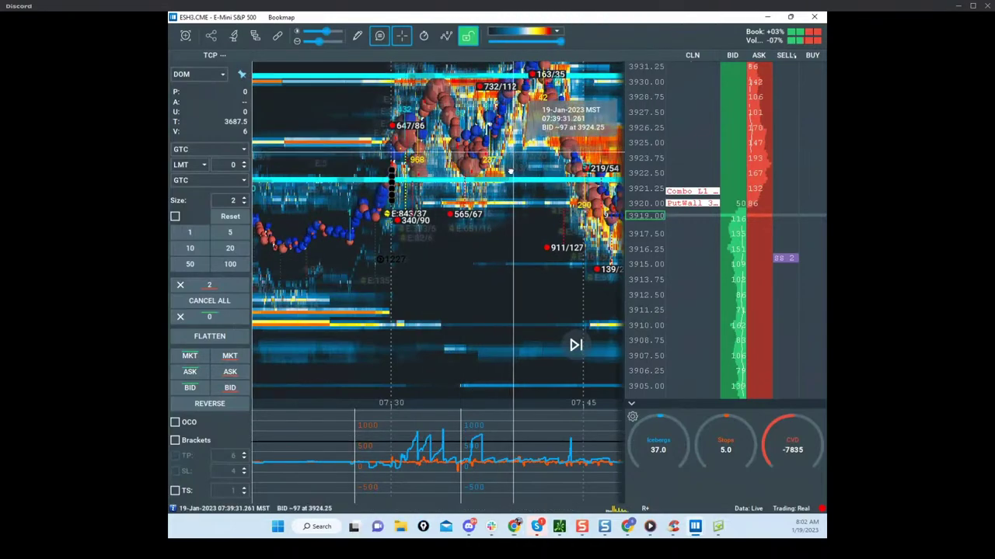
left_click_drag(511, 171, 496, 195)
scroll(412, 348, "up", 3)
scroll(412, 349, "down", 2)
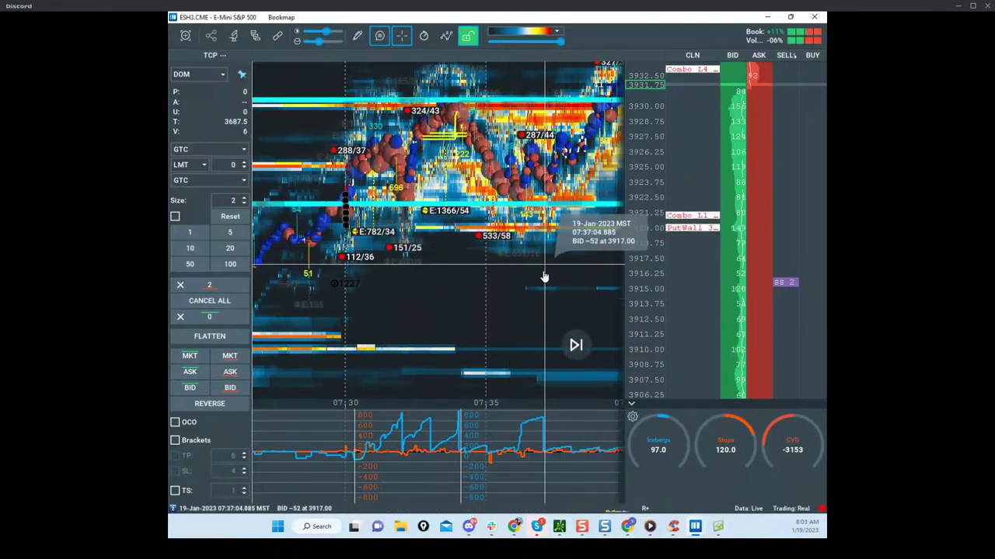
left_click_drag(544, 277, 511, 279)
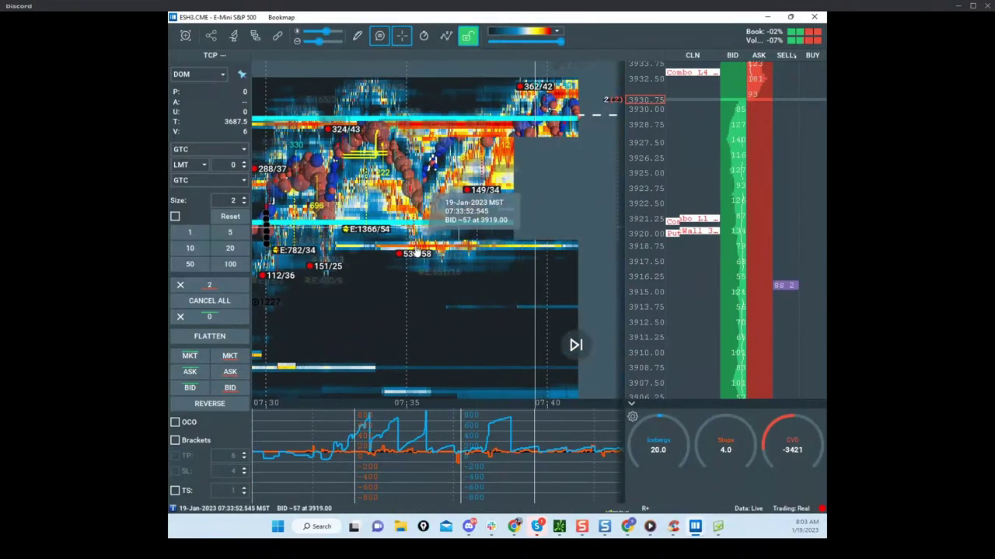
scroll(425, 244, "down", 3)
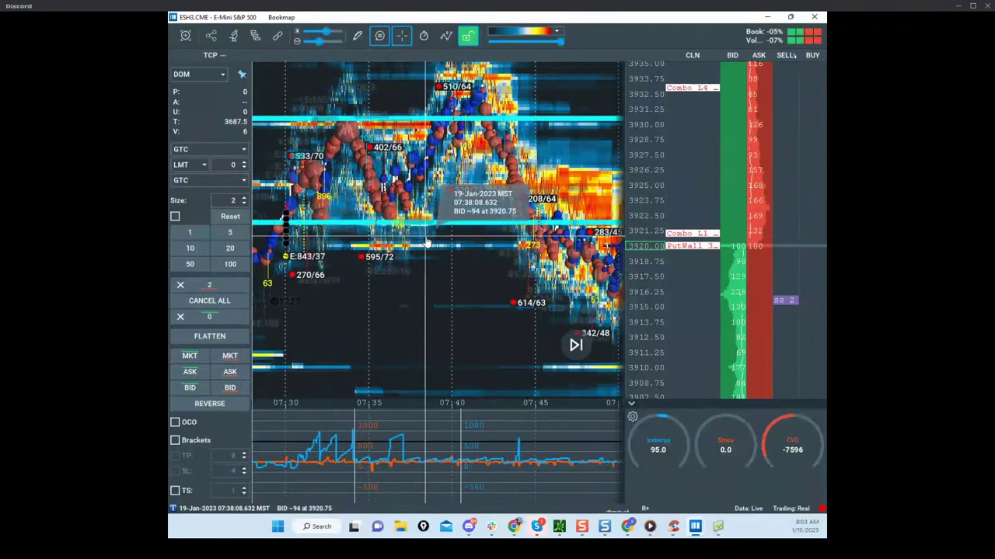
Step: Return the heatmap to the latest trading after 08:00 and examine the liquidity bands around the current price
left_click_drag(489, 188, 402, 189)
scroll(403, 189, "down", 5)
scroll(658, 177, "down", 2)
left_click_drag(620, 184, 592, 186)
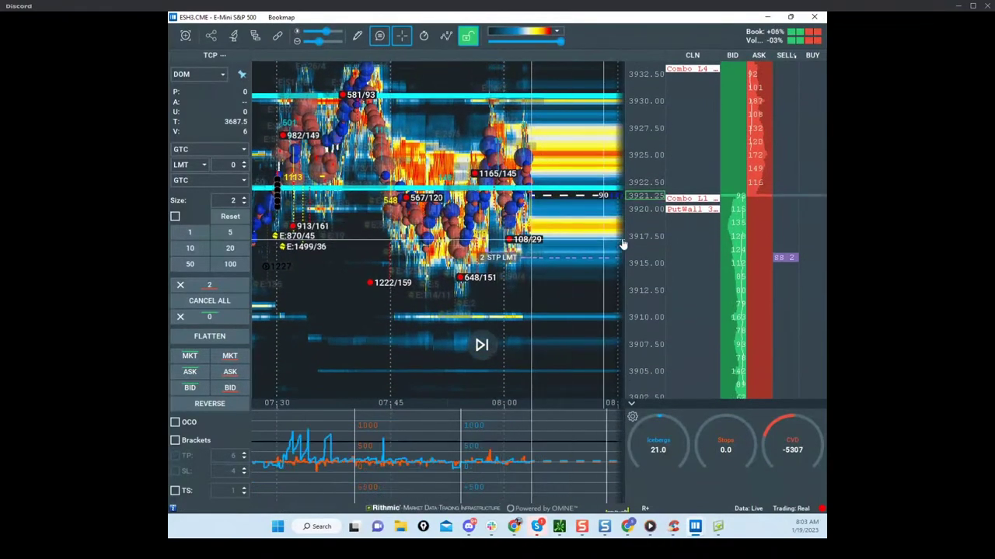
scroll(642, 243, "up", 2)
left_click_drag(560, 248, 546, 278)
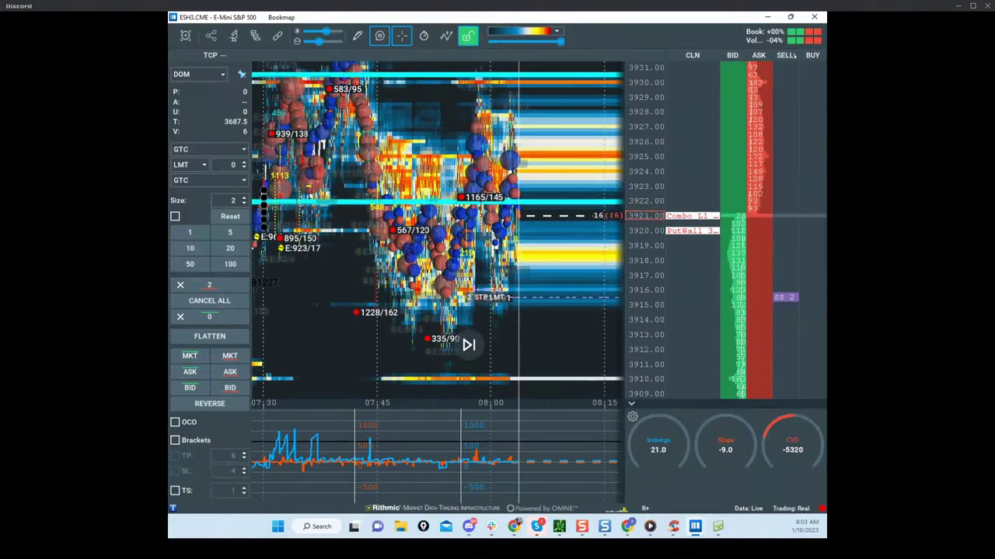
Step: Inspect the heatmap around the Combo L1 and PutWall levels near 3920, including the resting stop-limit order below
mouse_move(450, 507)
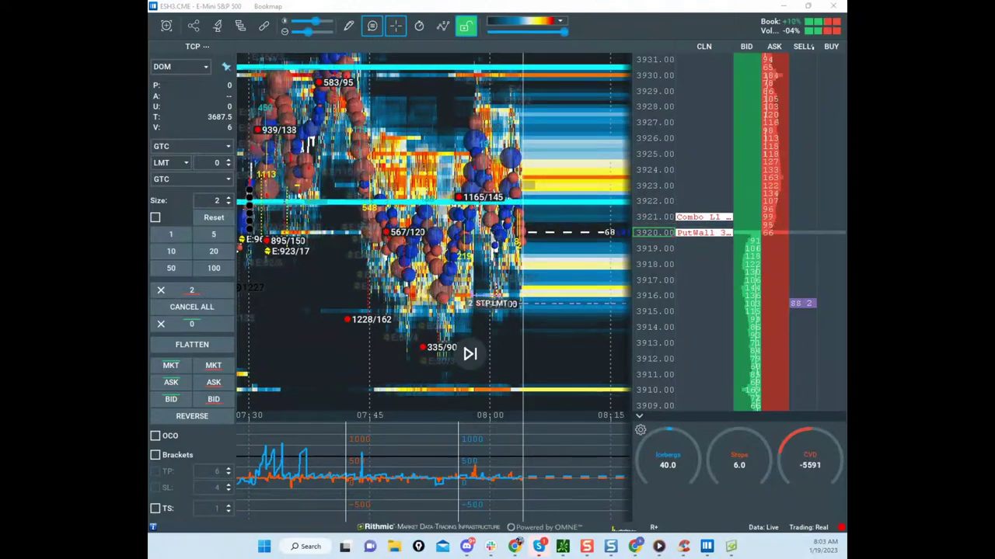
scroll(651, 174, "up", 3)
left_click_drag(611, 194, 538, 147)
scroll(655, 161, "down", 2)
scroll(637, 196, "down", 1)
left_click_drag(613, 213, 615, 216)
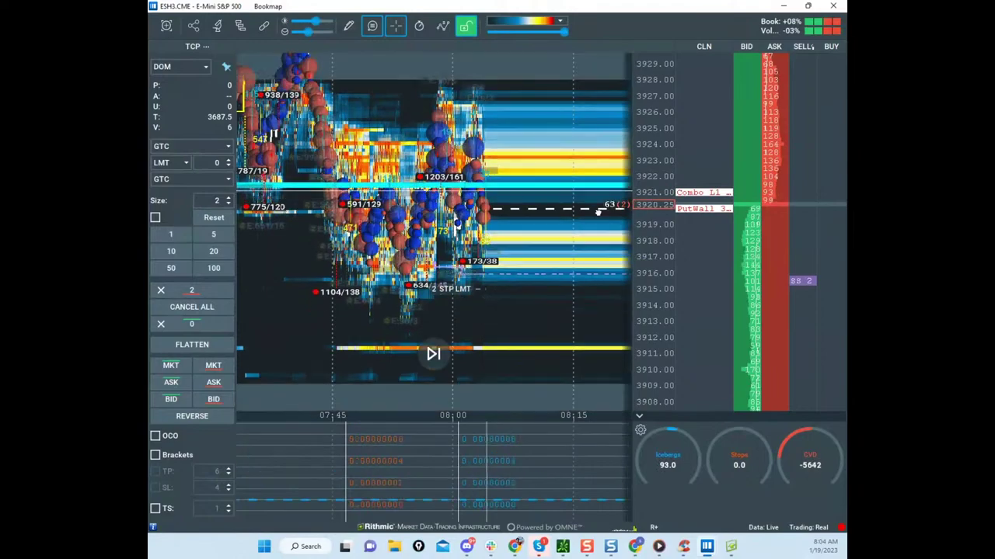
scroll(622, 208, "down", 1)
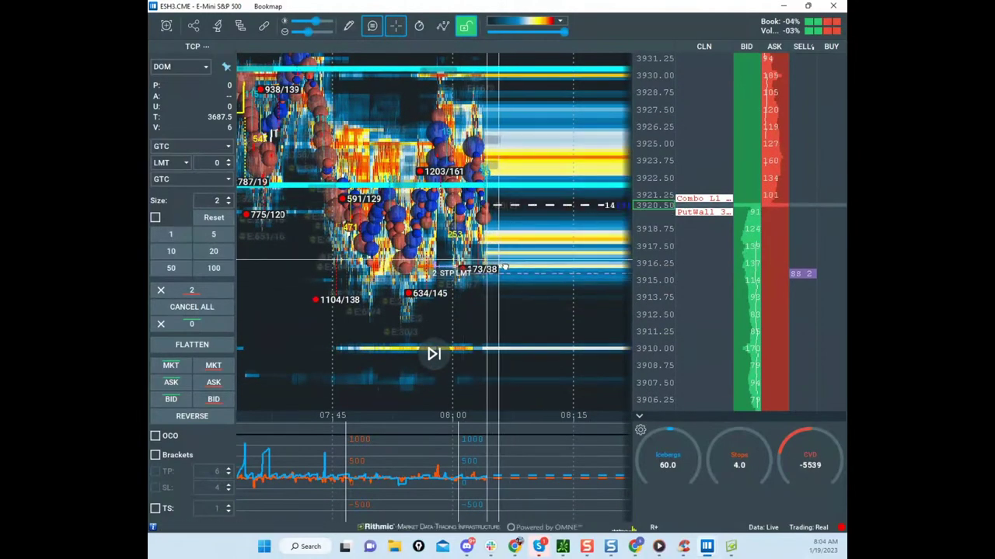
left_click_drag(521, 242, 525, 246)
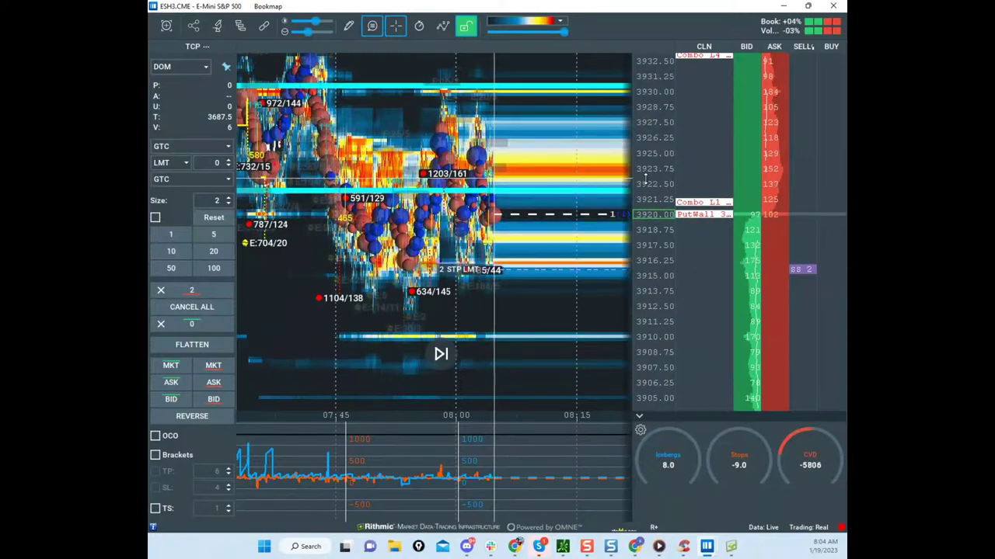
Step: Check the heatmap's wider price range up to the Combo L4 level, and take a closer look at current price action
left_click_drag(659, 56, 662, 132)
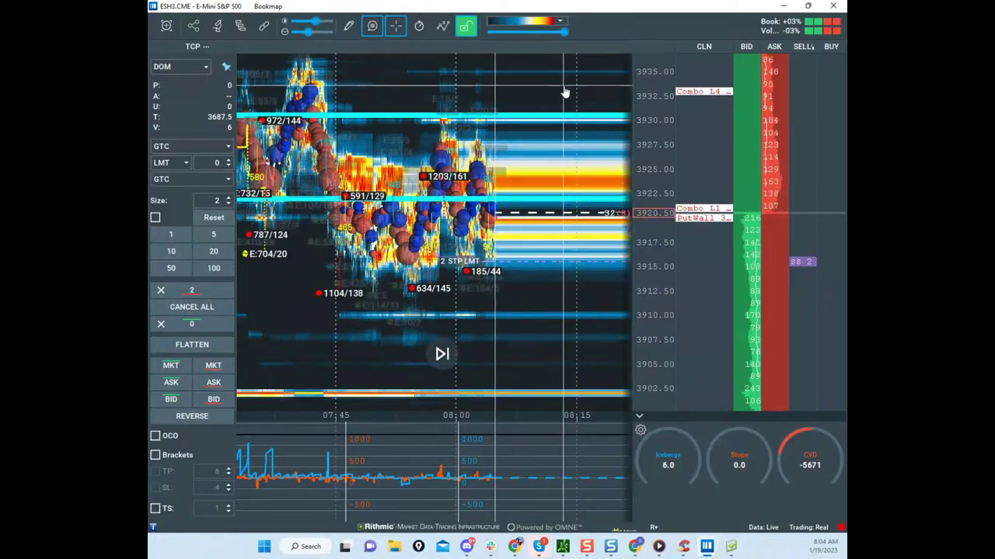
scroll(598, 156, "up", 1)
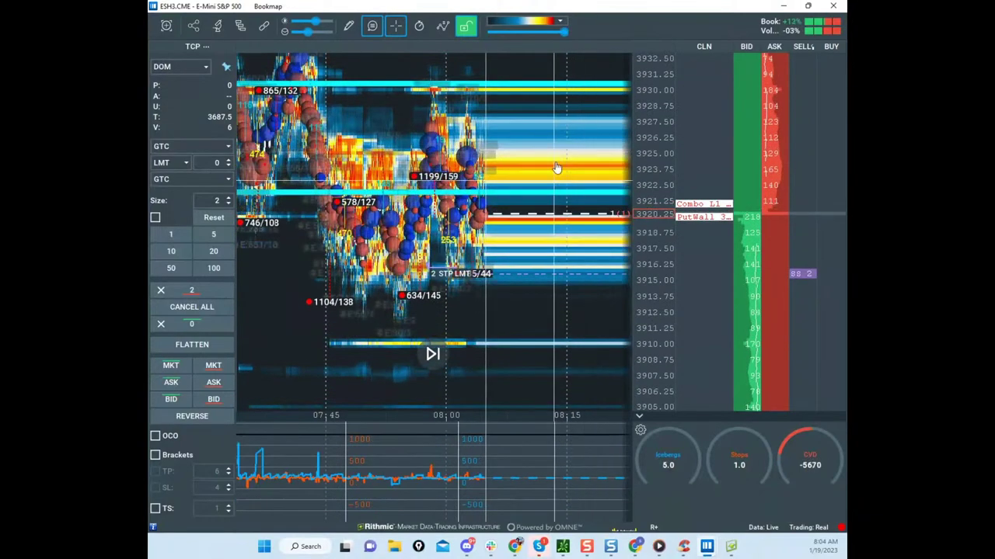
left_click_drag(521, 194, 512, 210)
scroll(537, 202, "up", 1)
left_click_drag(550, 182, 539, 166)
scroll(539, 166, "up", 3)
Step: Bring the remote desktop window with the Financial Juice page onto the display and read through its news headlines
left_click_drag(571, 7, 147, 17)
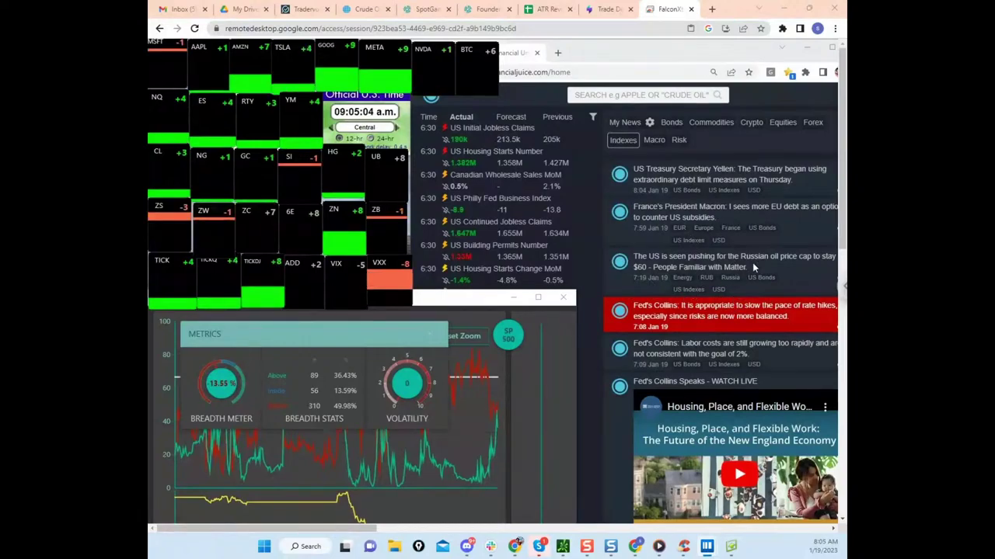
scroll(752, 263, "down", 5)
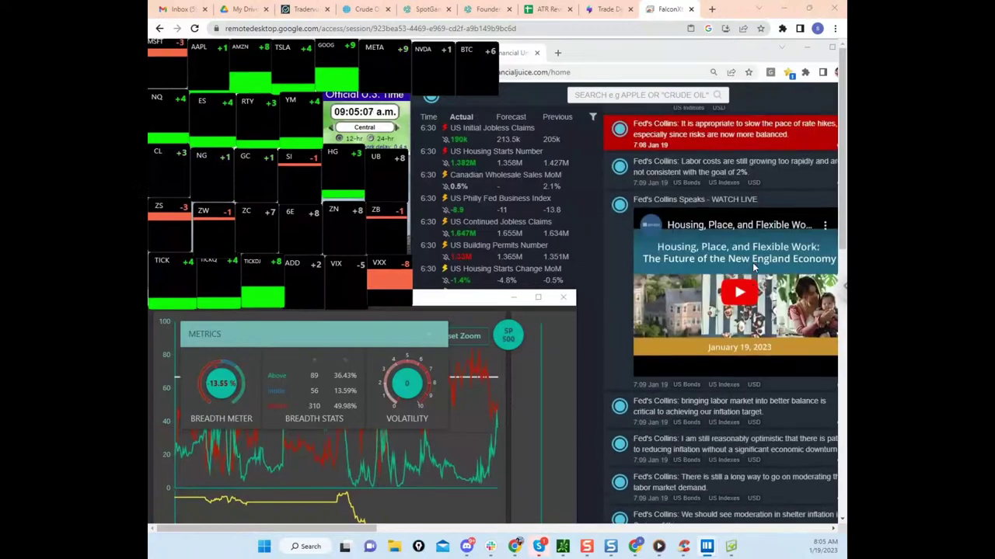
scroll(752, 262, "down", 5)
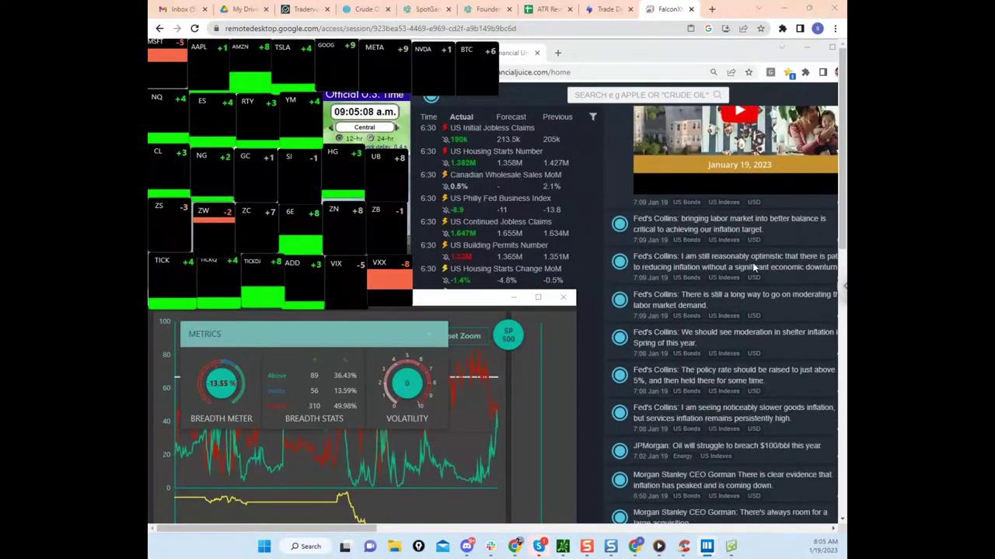
scroll(752, 262, "down", 5)
scroll(752, 262, "down", 5)
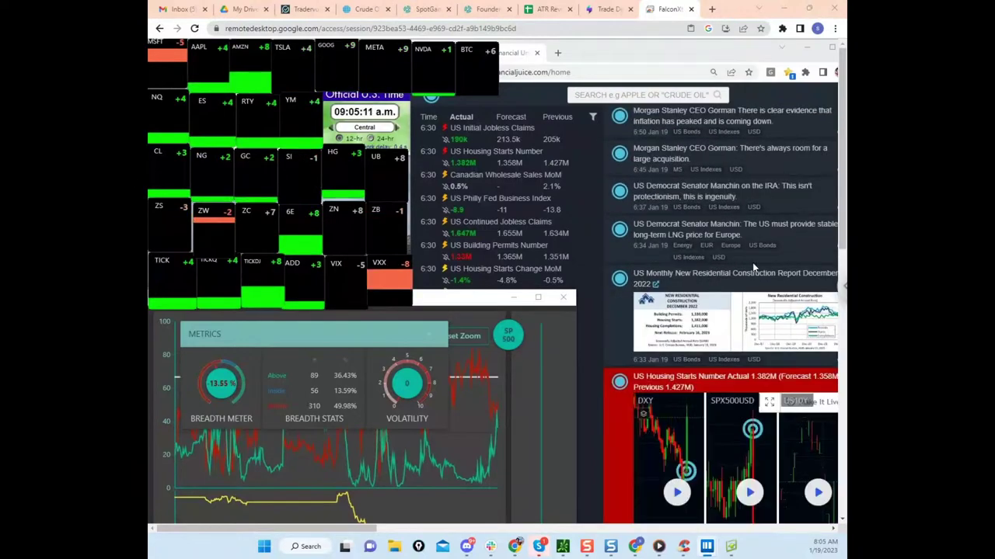
scroll(753, 268, "up", 5)
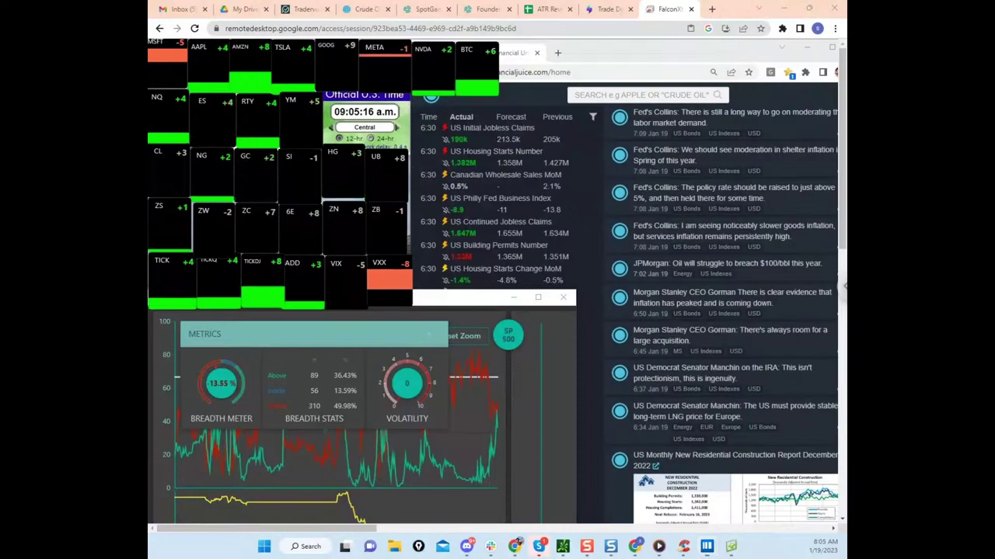
Step: Circle the JPMorgan oil headline in the news feed with a freehand annotation, and erase the markings
left_click_drag(556, 124, 499, 256)
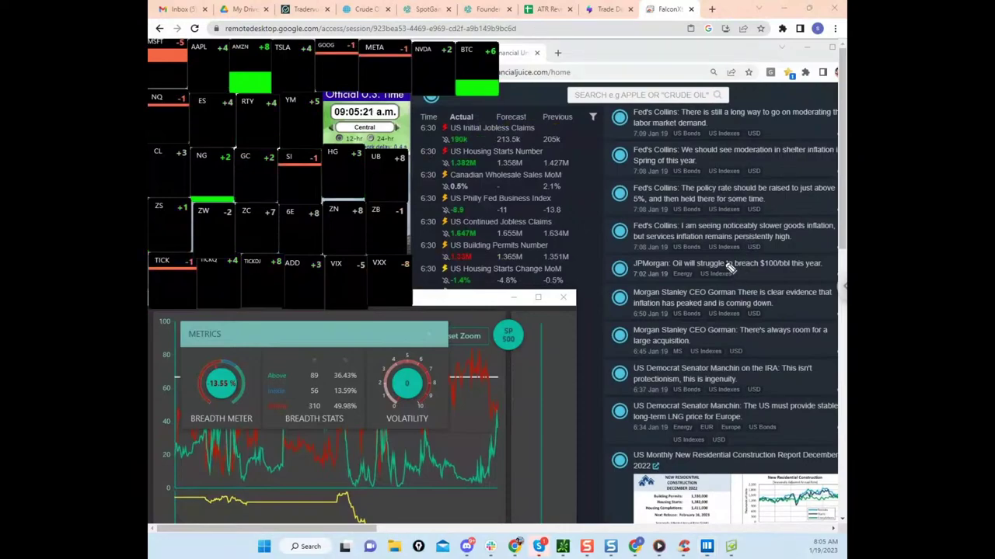
mouse_move(684, 258)
left_mouse_down()
mouse_move(598, 274)
mouse_move(820, 268)
mouse_move(738, 274)
left_mouse_up()
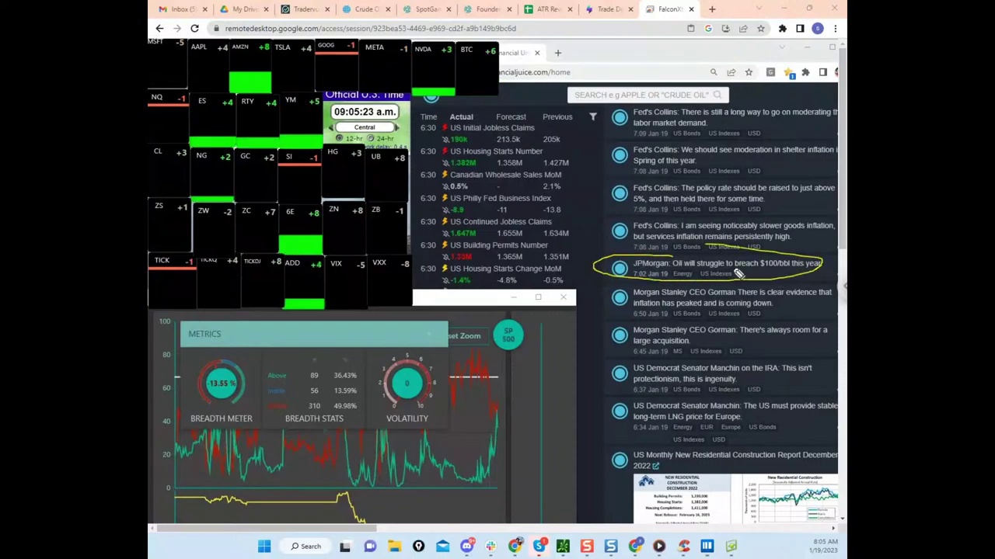
left_click_drag(664, 254, 777, 4)
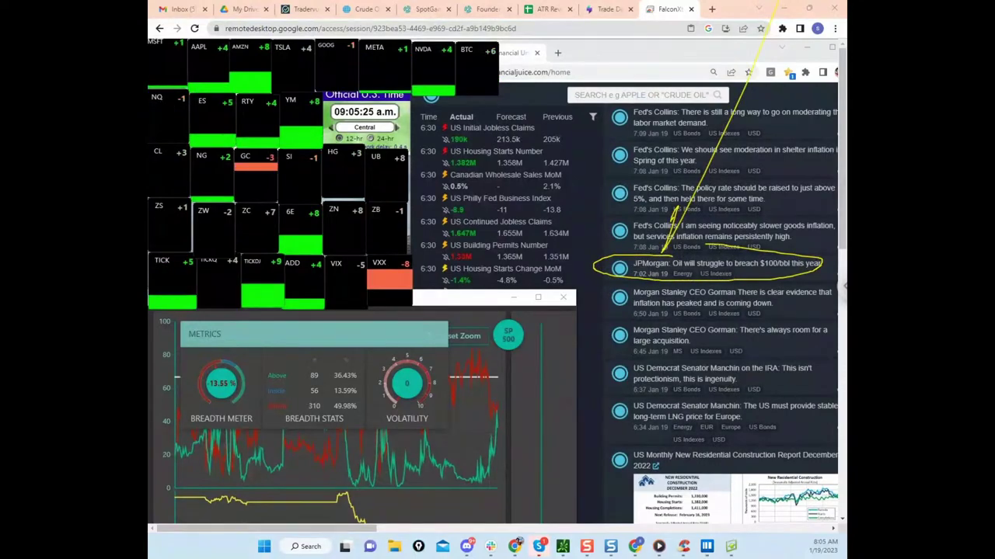
key("e")
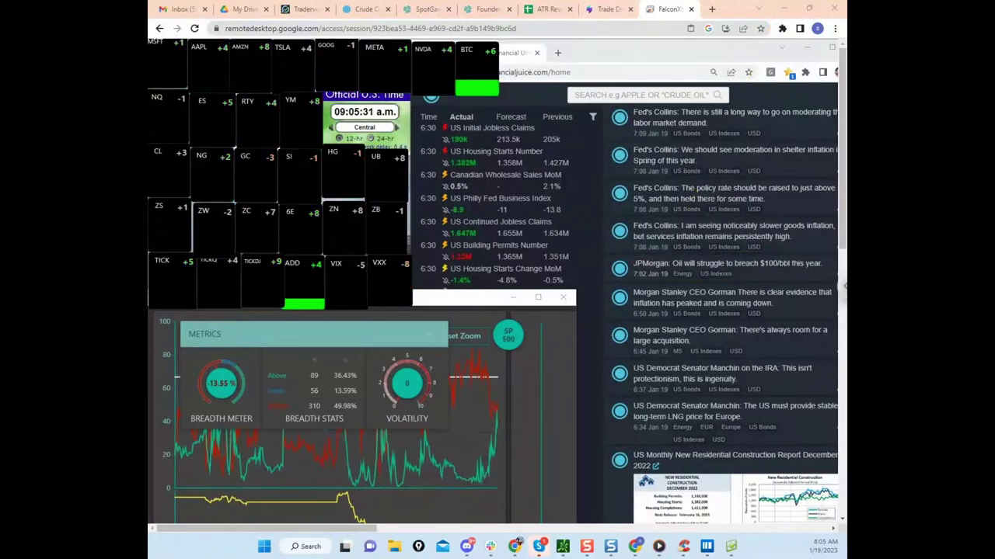
Step: Bring up the "Trading in the Zone" document at full size, view its Five Truths list, and move it off the display
left_click_drag(543, 2, 479, 83)
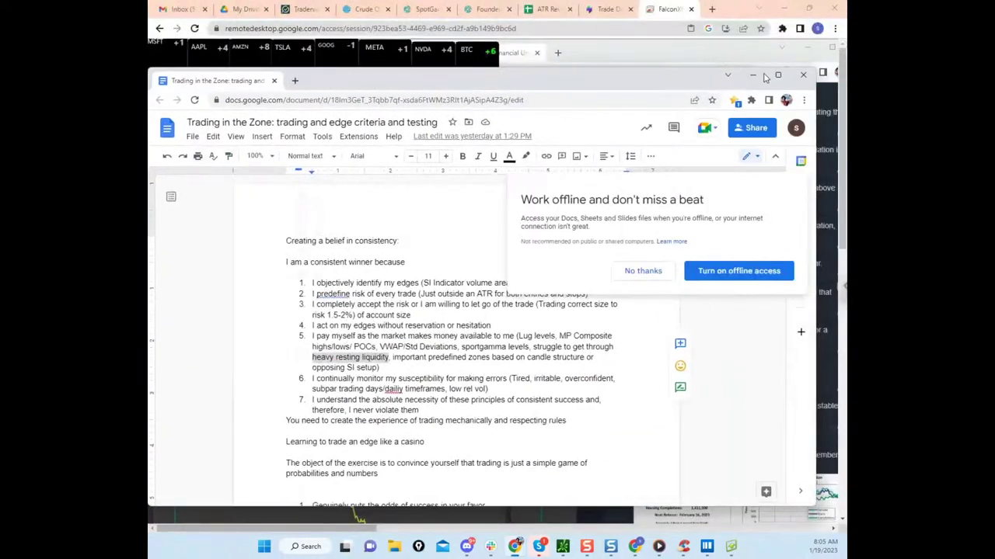
left_click(777, 73)
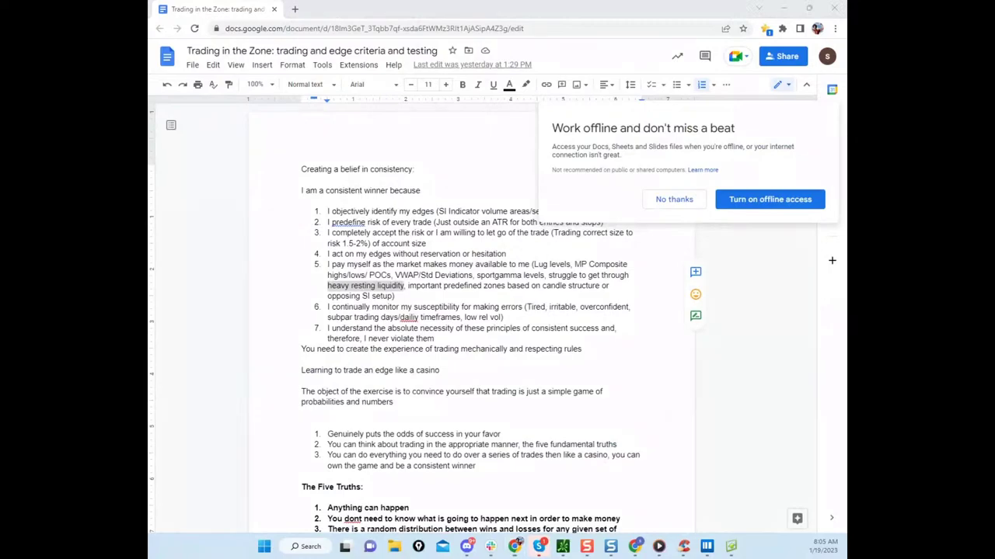
scroll(529, 146, "down", 4)
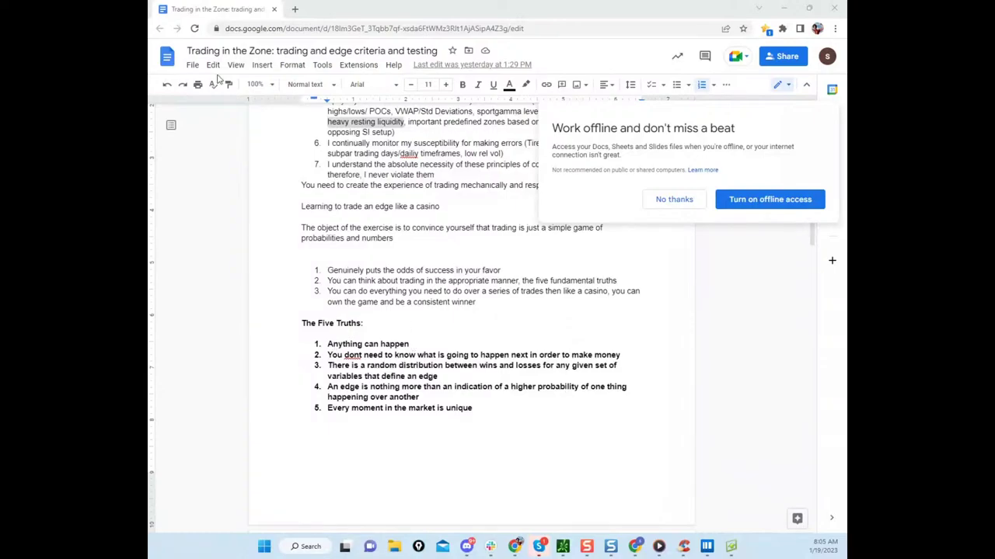
left_click_drag(191, 8, 622, 0)
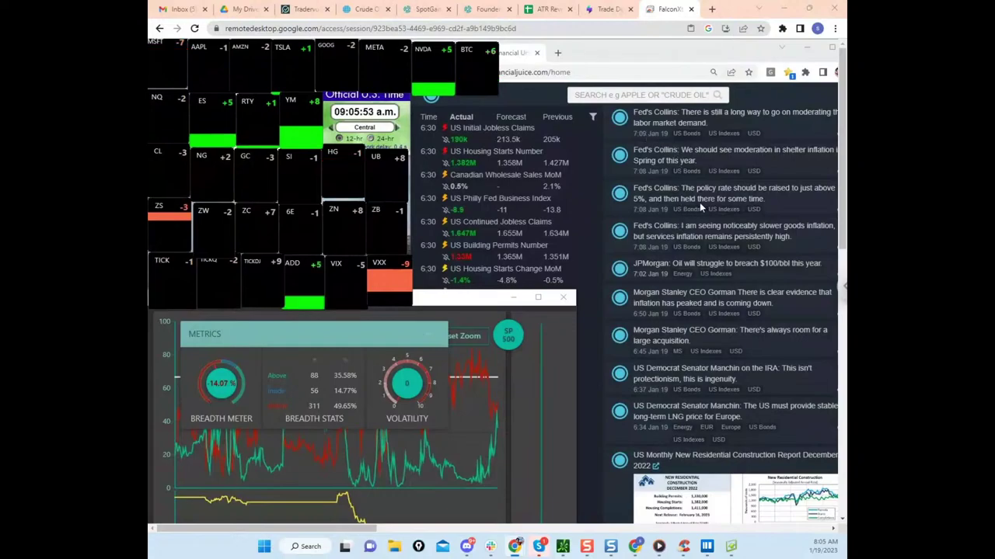
Step: Review the day's scheduled releases and speakers in the Financial Juice economic calendar
left_click(493, 183)
scroll(493, 185, "down", 4)
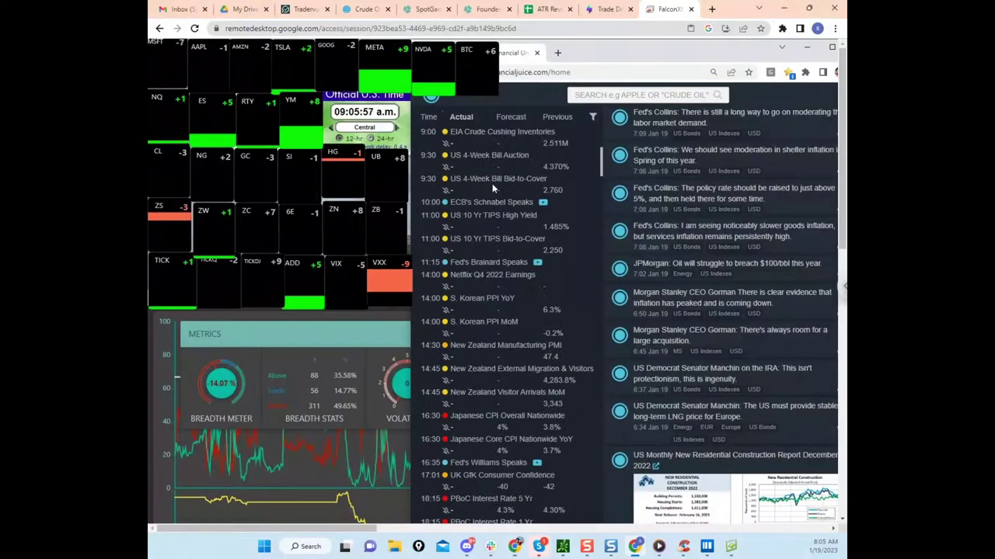
scroll(492, 183, "down", 3)
scroll(531, 193, "up", 3)
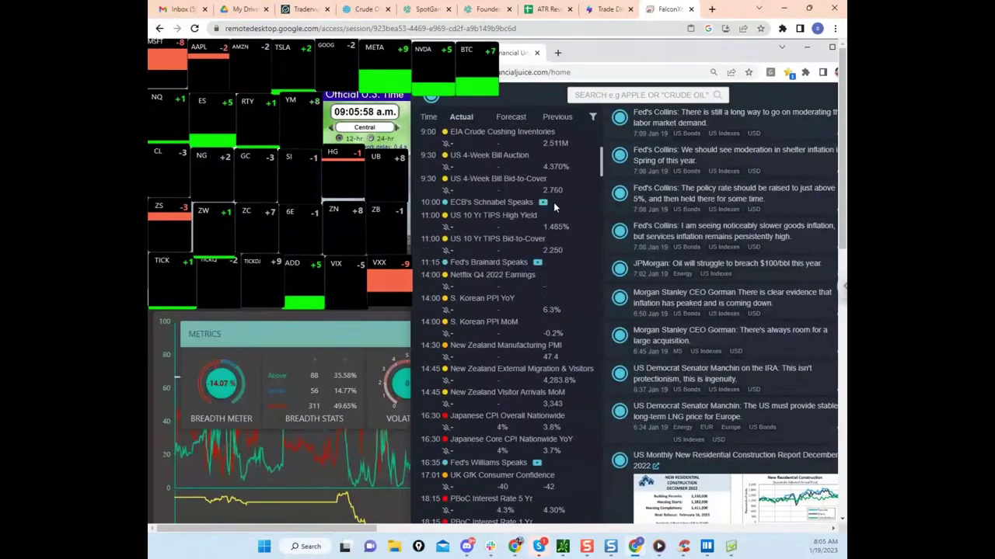
scroll(558, 209, "up", 2)
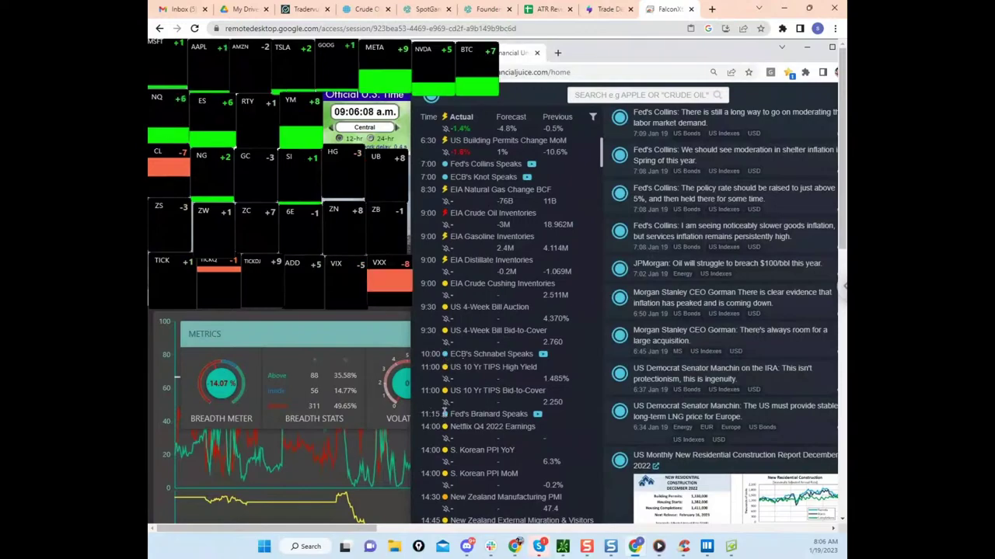
scroll(494, 393, "down", 2)
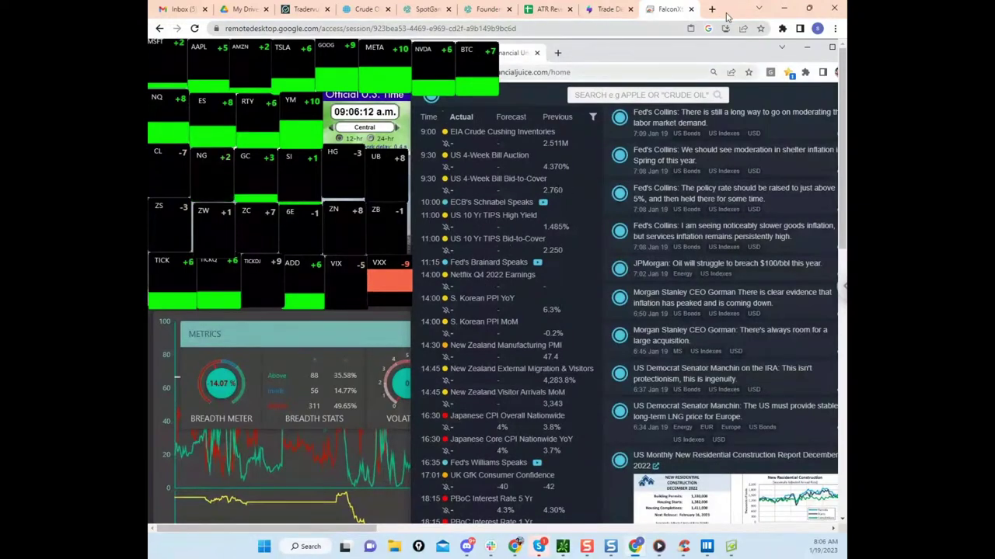
Step: Switch from the remote desktop window back to Bookmap and examine the heatmap's latest price action around 08:00
left_click_drag(743, 12, 380, 1)
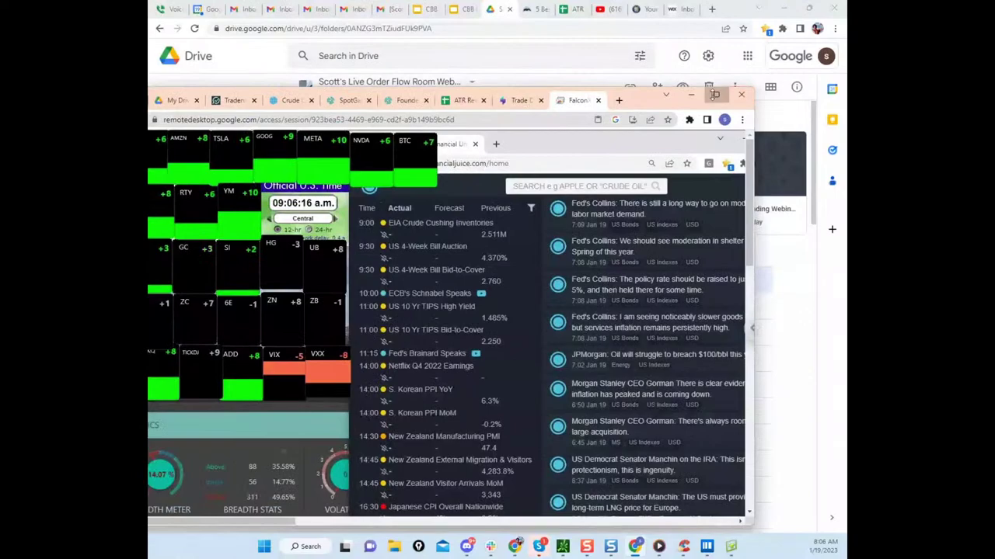
left_click(715, 95)
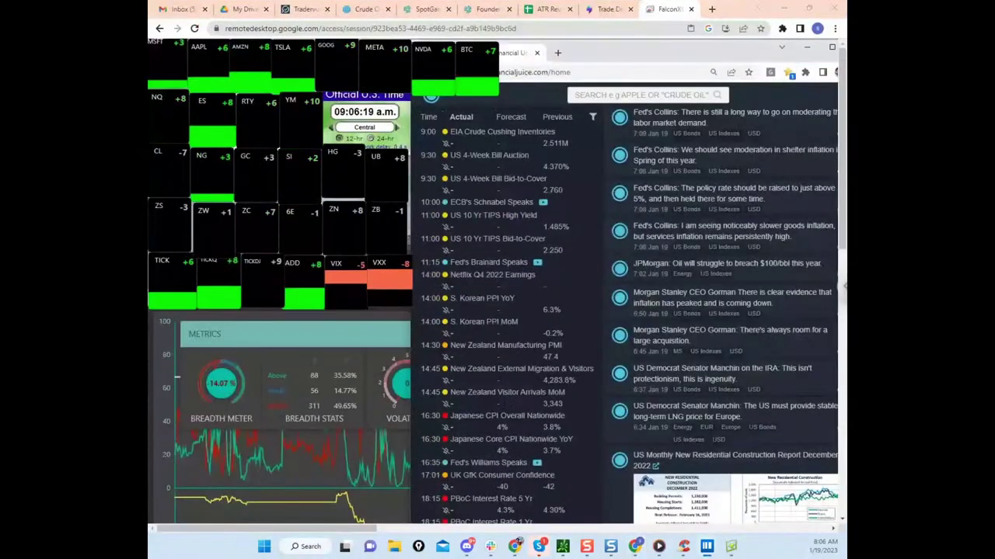
left_click_drag(148, 84, 580, 54)
left_click(737, 49)
scroll(651, 122, "up", 2)
left_click_drag(577, 208, 575, 219)
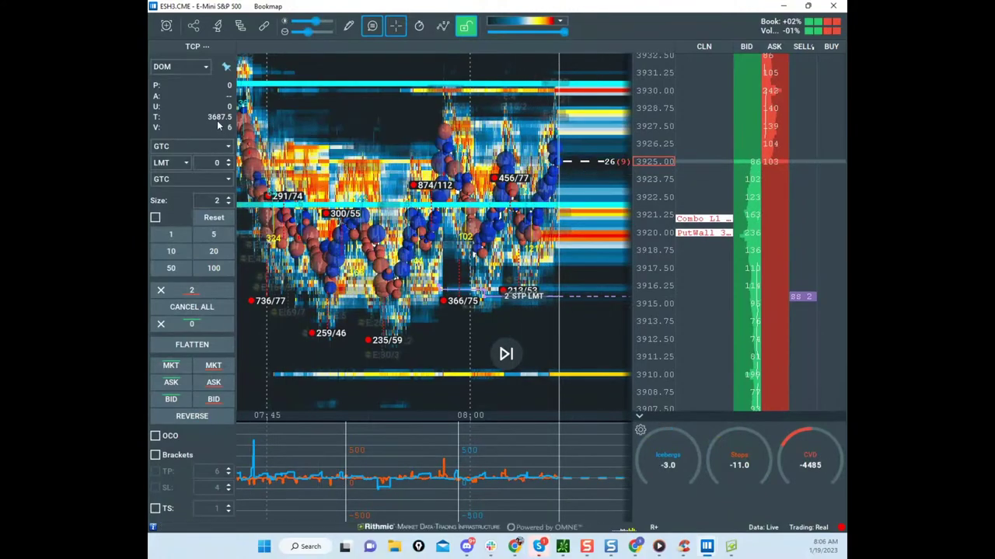
Step: Switch to thinkorswim and enlarge its /ES 360-day one-hour chart to fill the display
left_click(562, 546)
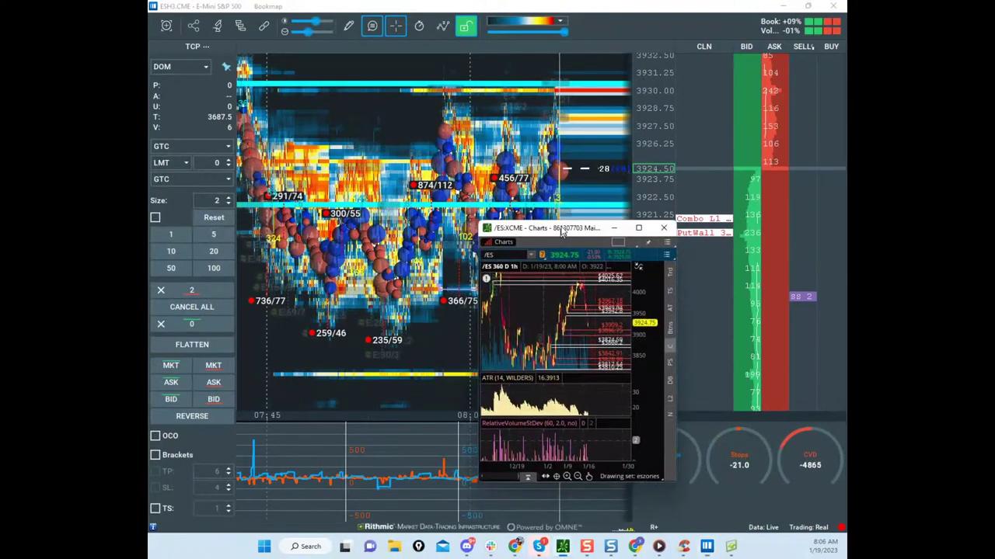
left_click(635, 200)
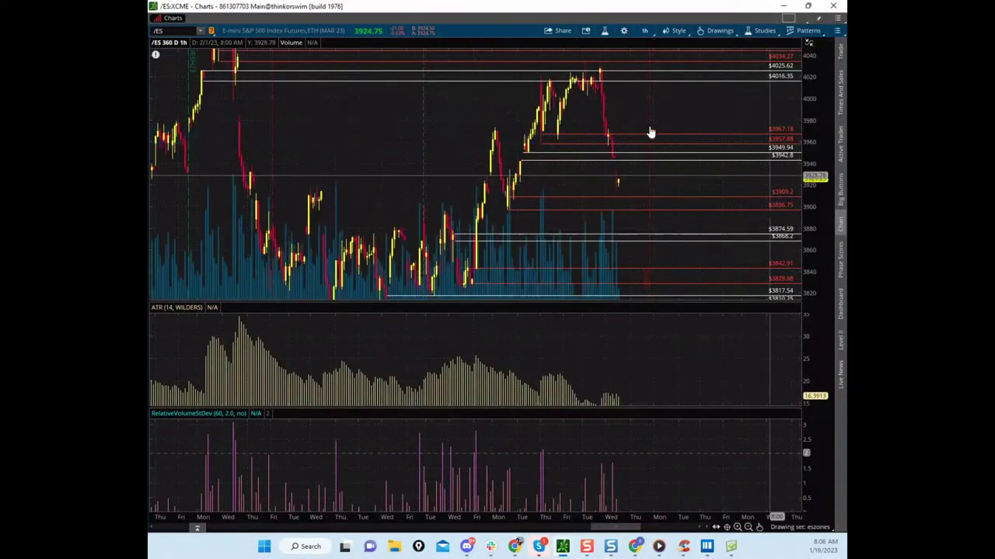
Step: Switch back to Bookmap, mark the highs near 3930, the swings through the middle zone and possible breakout directions, and clear the markup
key("alt+Tab")
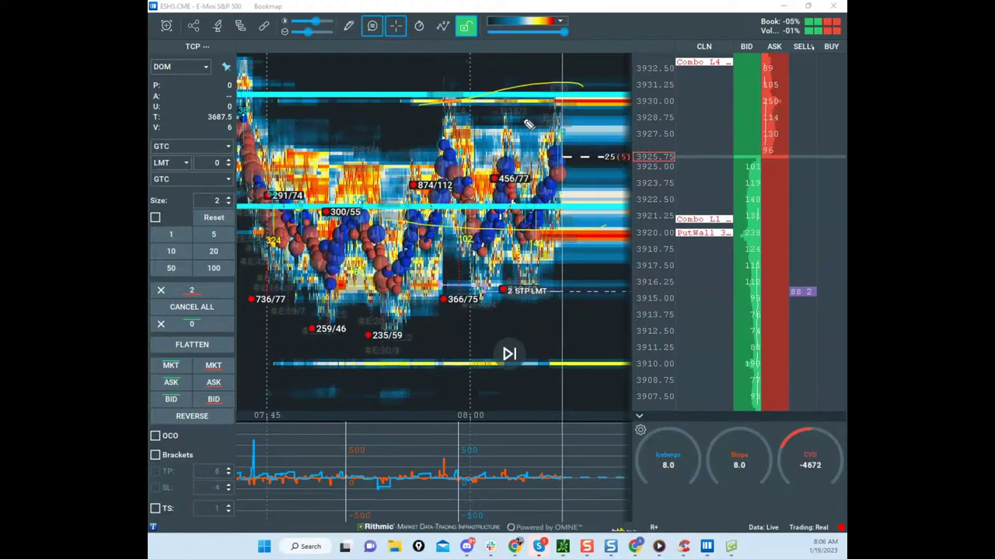
left_click_drag(424, 118, 508, 118)
left_click_drag(372, 220, 529, 212)
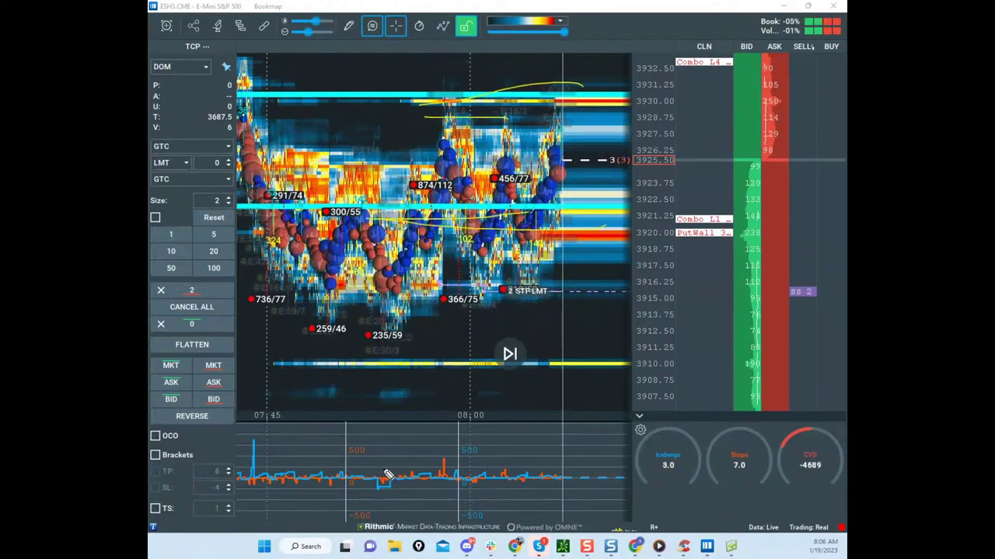
left_click_drag(245, 418, 308, 450)
mouse_move(470, 212)
left_mouse_down()
mouse_move(484, 311)
mouse_move(544, 206)
left_mouse_up()
left_click_drag(550, 298, 557, 412)
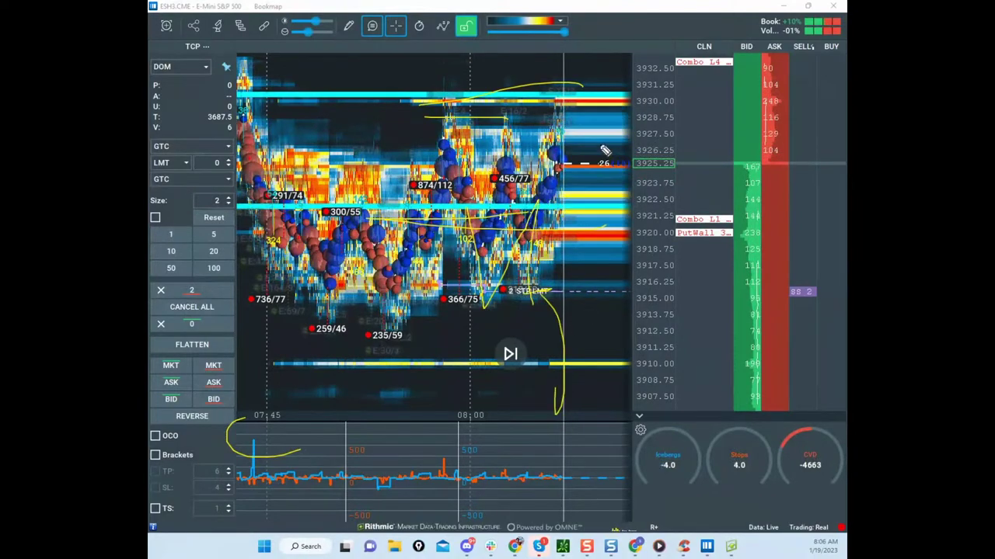
left_click_drag(613, 35, 621, 24)
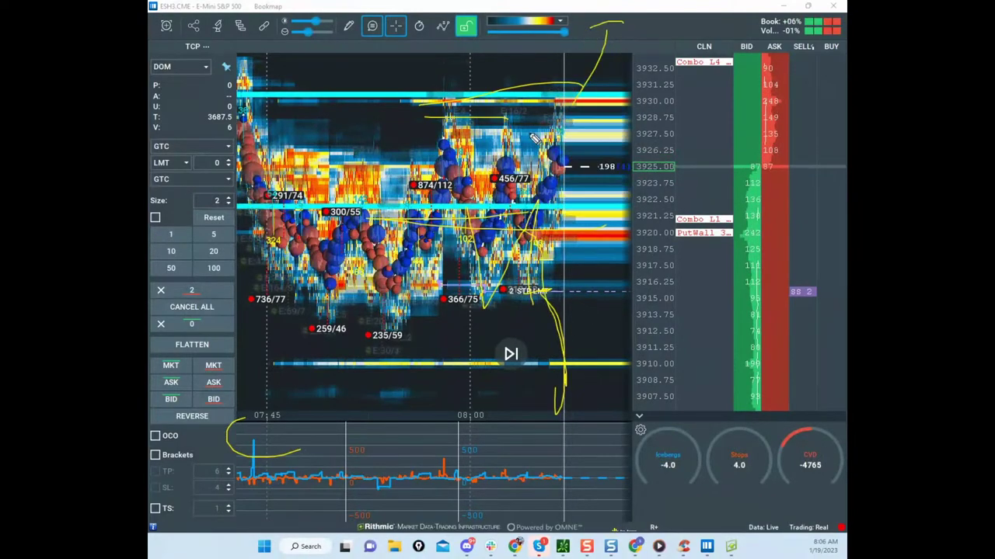
key("Escape")
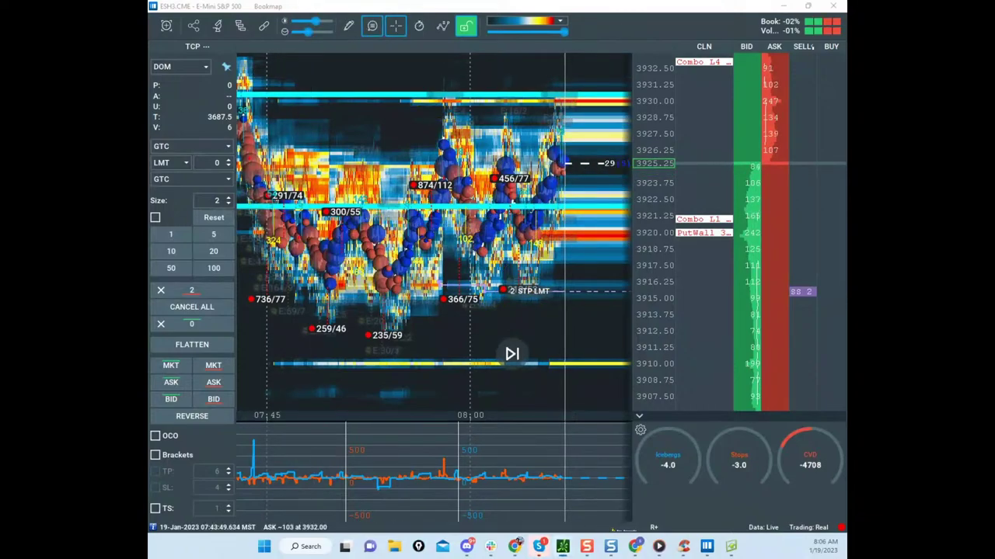
Step: Move Bookmap off the display and review the remote desktop's energy, metals and index futures VWAP charts
scroll(553, 144, "down", 3)
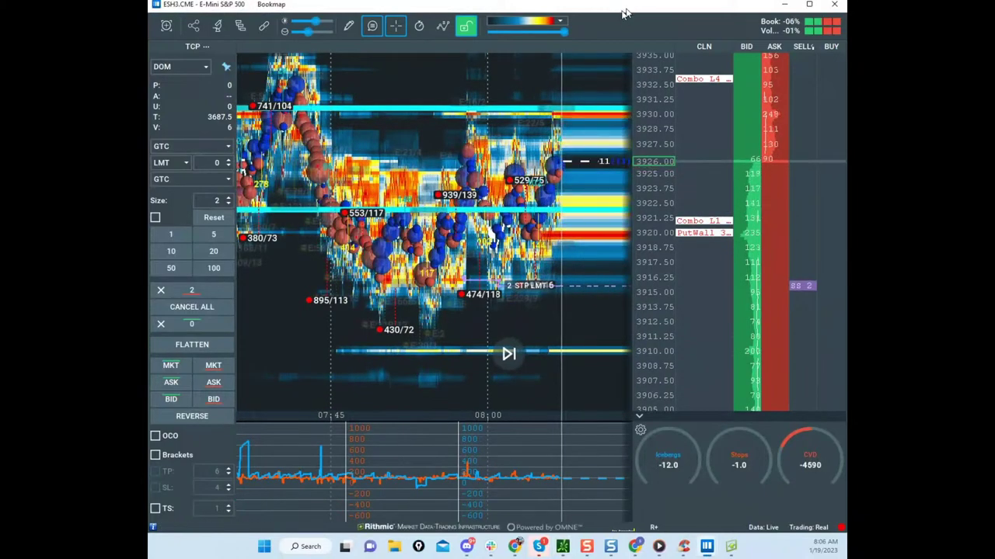
double_click(631, 10)
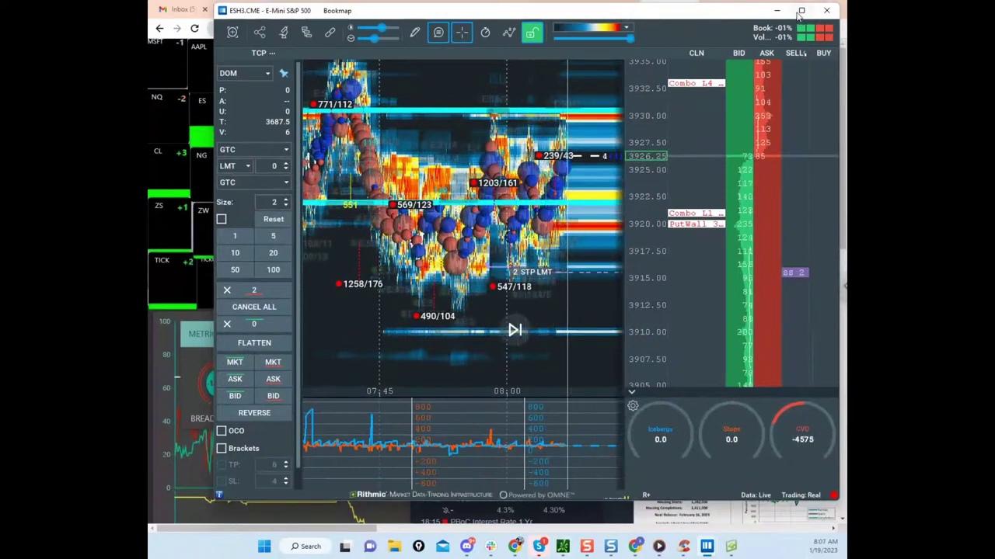
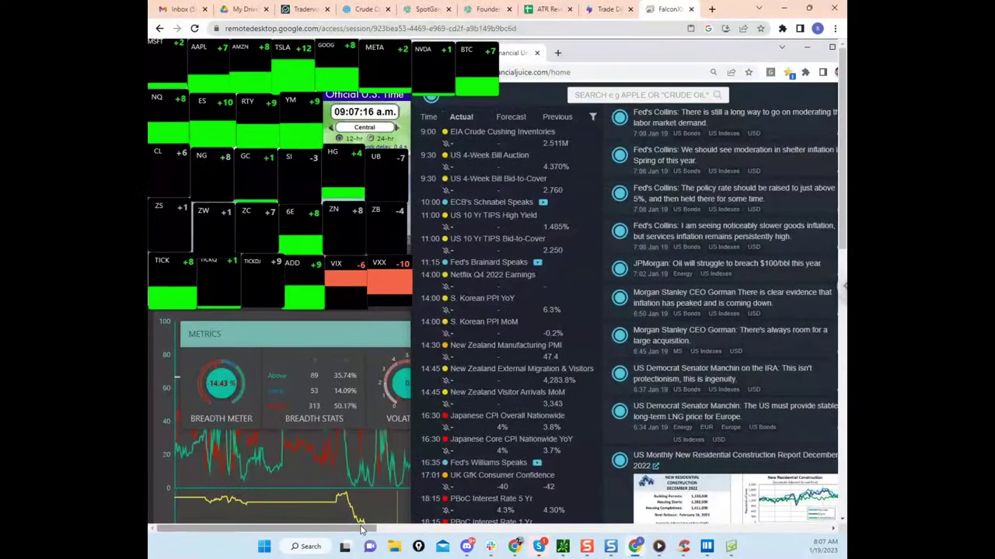
left_click_drag(363, 529, 814, 543)
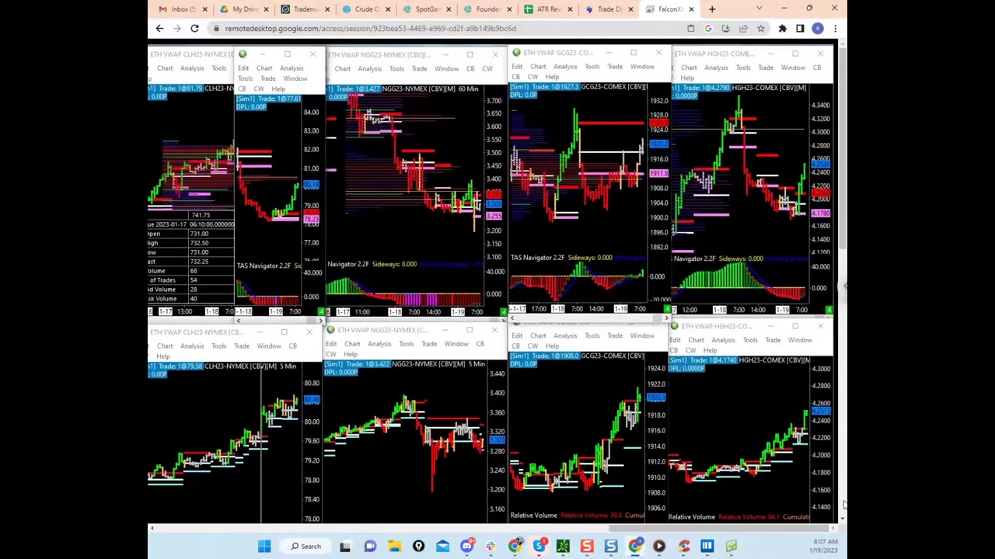
left_click_drag(843, 230, 843, 455)
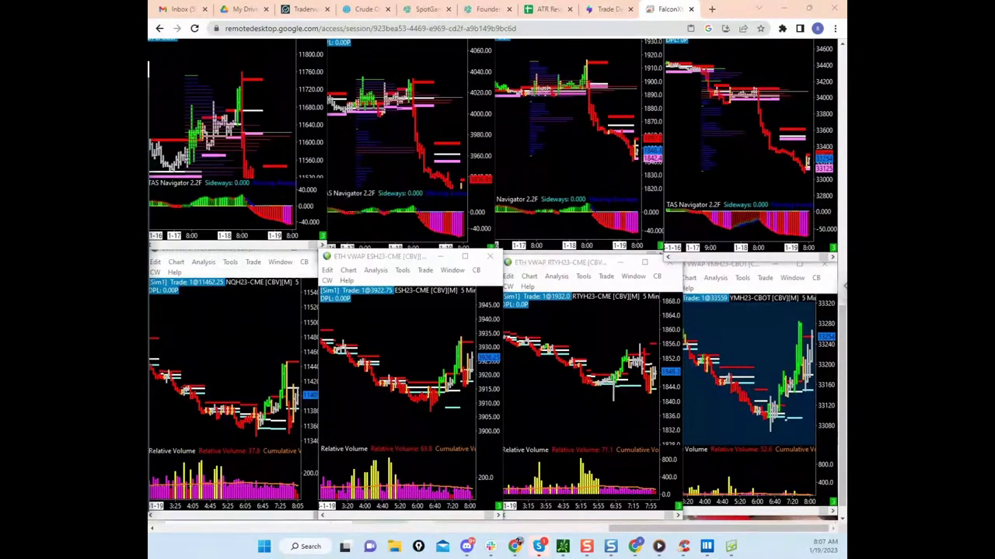
Step: Circle the relative volume spikes on the ESH23 five-minute chart, link them to the price decline with vertical lines, and clear the markup
mouse_move(440, 488)
left_mouse_down()
mouse_move(385, 451)
mouse_move(448, 476)
left_mouse_up()
left_click_drag(360, 374, 358, 447)
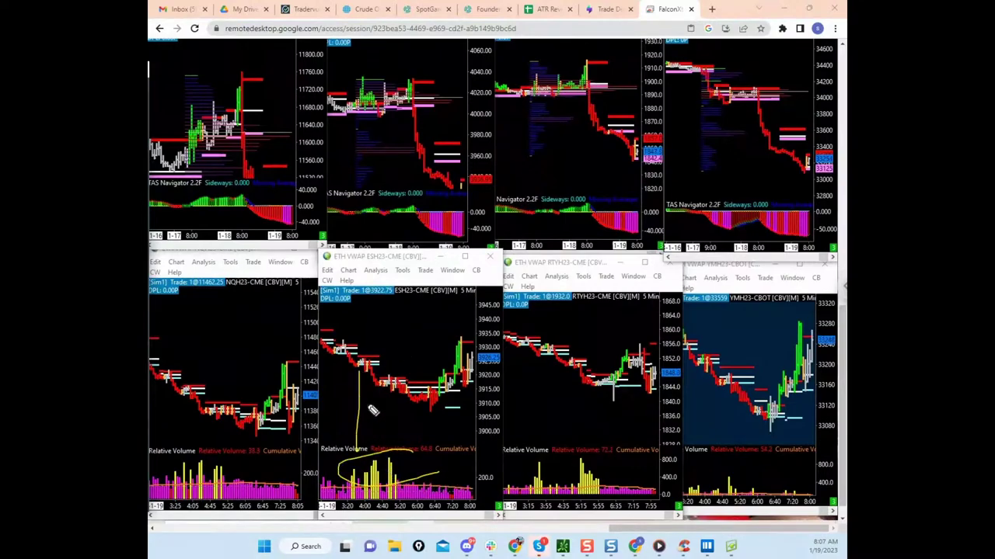
left_click_drag(373, 390, 382, 466)
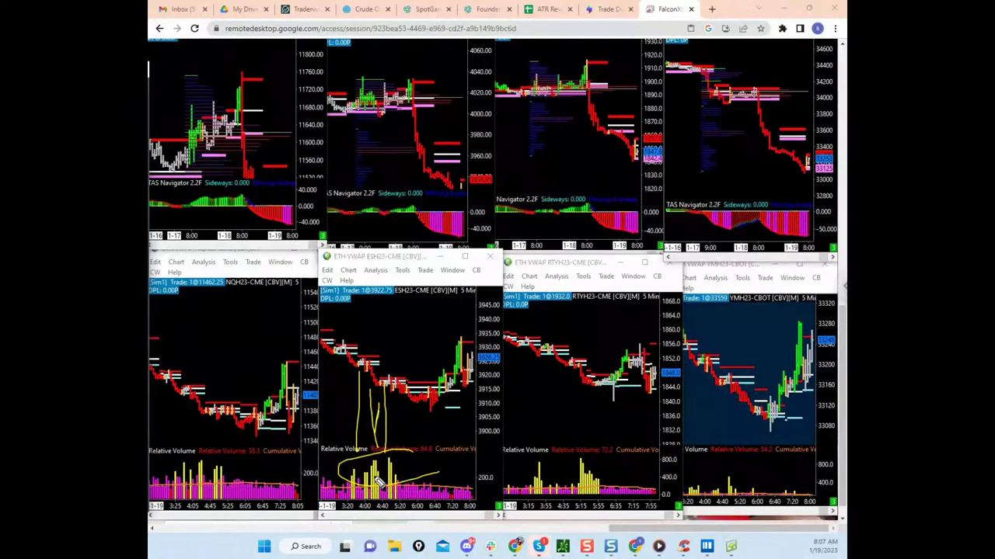
key("Escape")
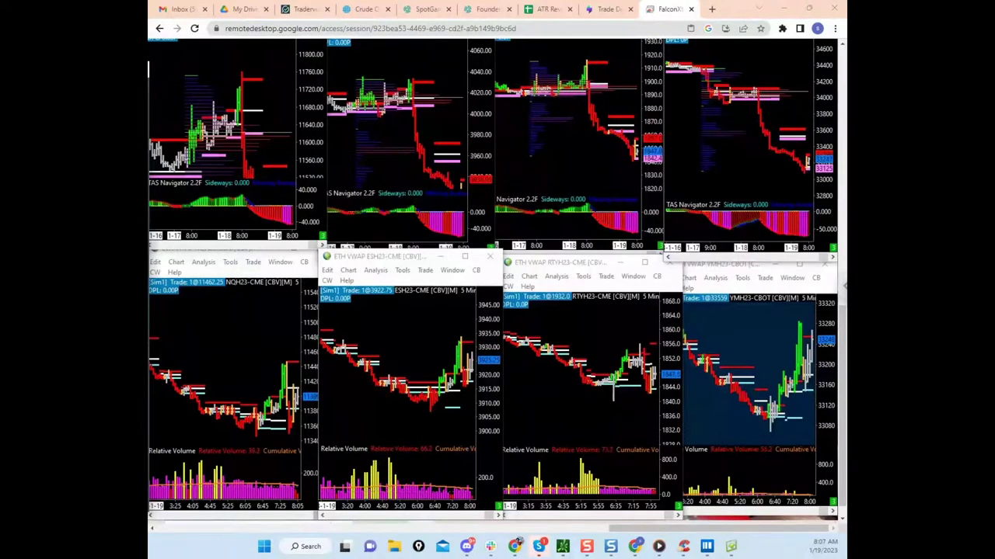
Step: Bring up thinkorswim's /ES 30-day five-minute chart at full size, examine its overnight price action and relative volume, and minimize it
left_click_drag(845, 311, 522, 209)
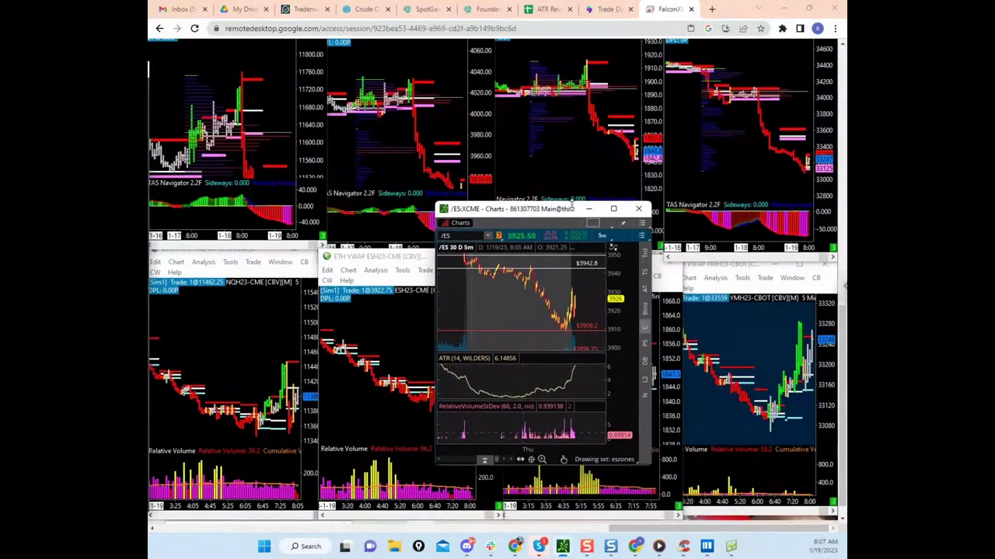
left_click(613, 210)
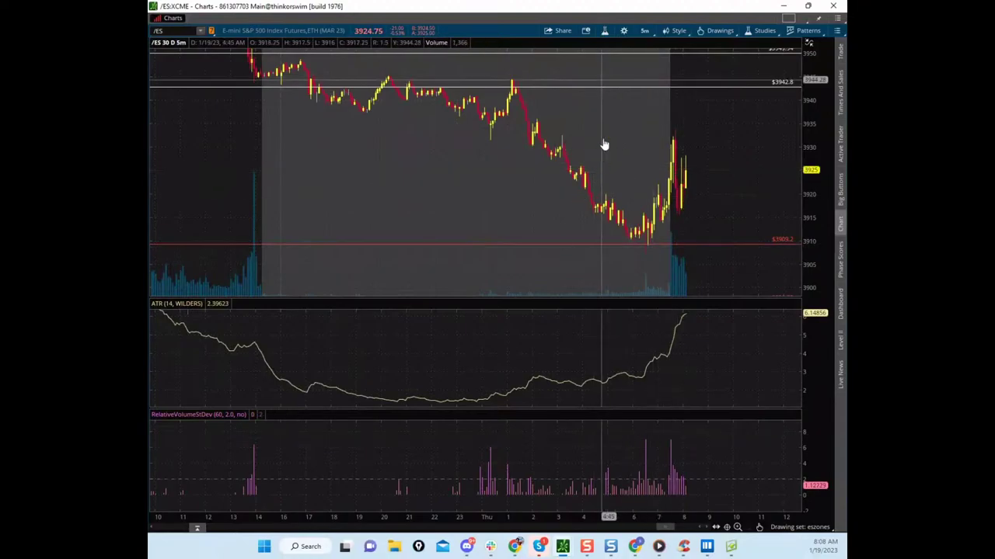
left_click_drag(608, 11, 477, 114)
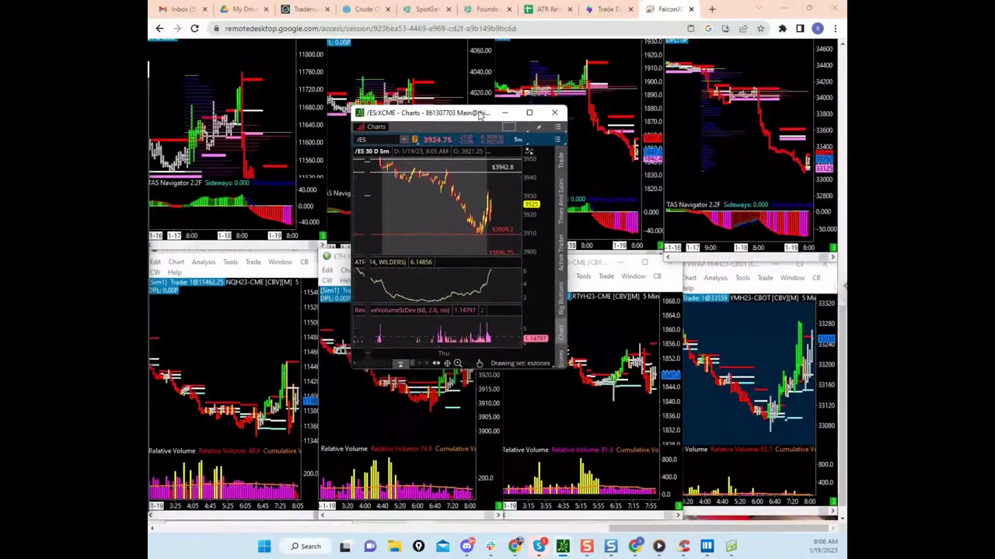
left_click(529, 113)
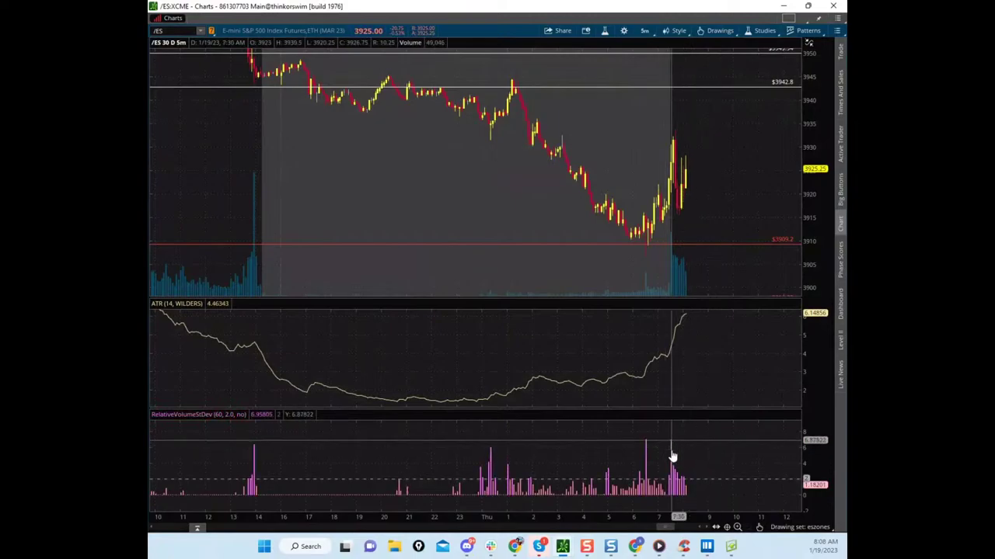
left_click(783, 6)
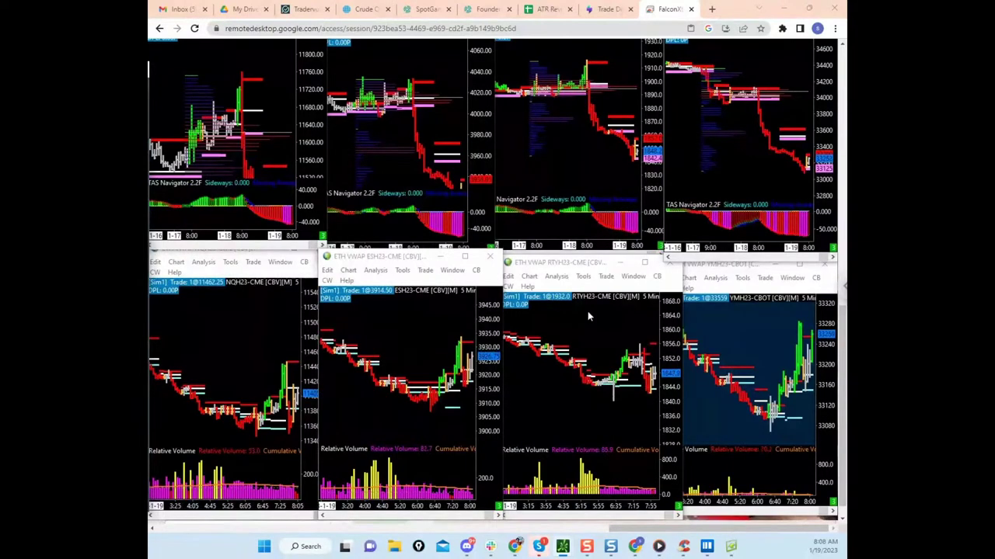
Step: Bring the tabbed Bookmap window onto the display and examine the ESH3 heatmap from the overnight decline through 08:00
left_click_drag(0, 76, 569, 64)
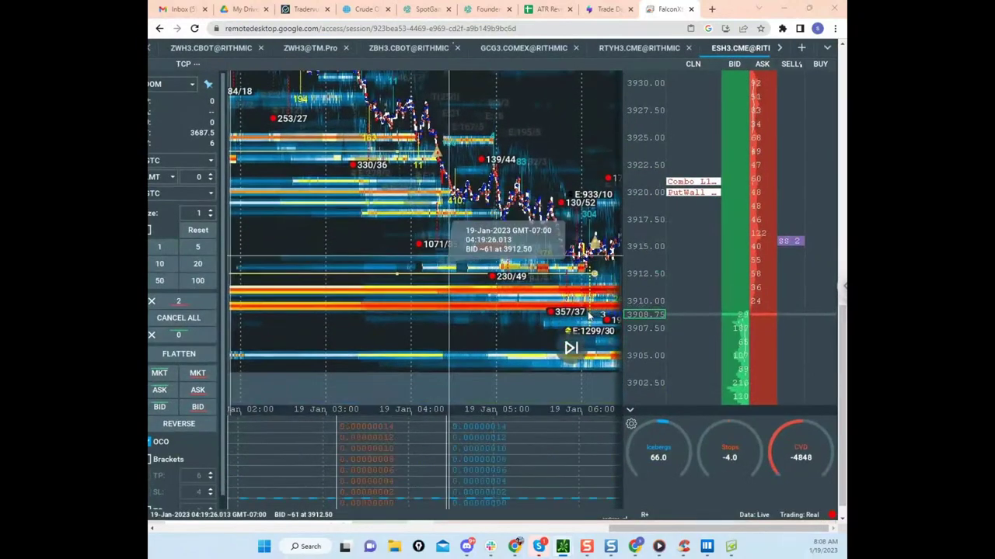
scroll(449, 256, "up", 3)
left_click_drag(546, 187, 570, 215)
scroll(542, 231, "down", 3)
left_click_drag(626, 178, 634, 227)
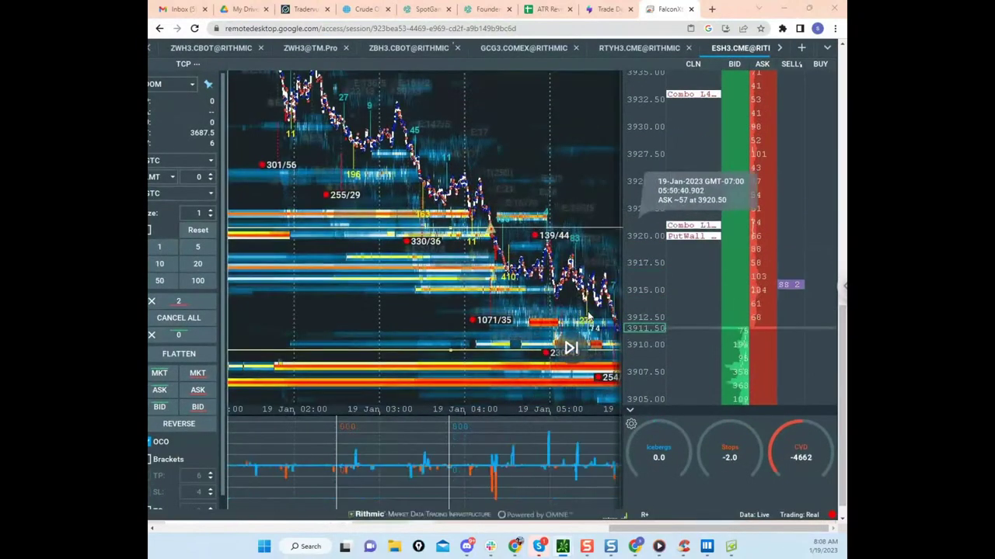
scroll(506, 231, "down", 2)
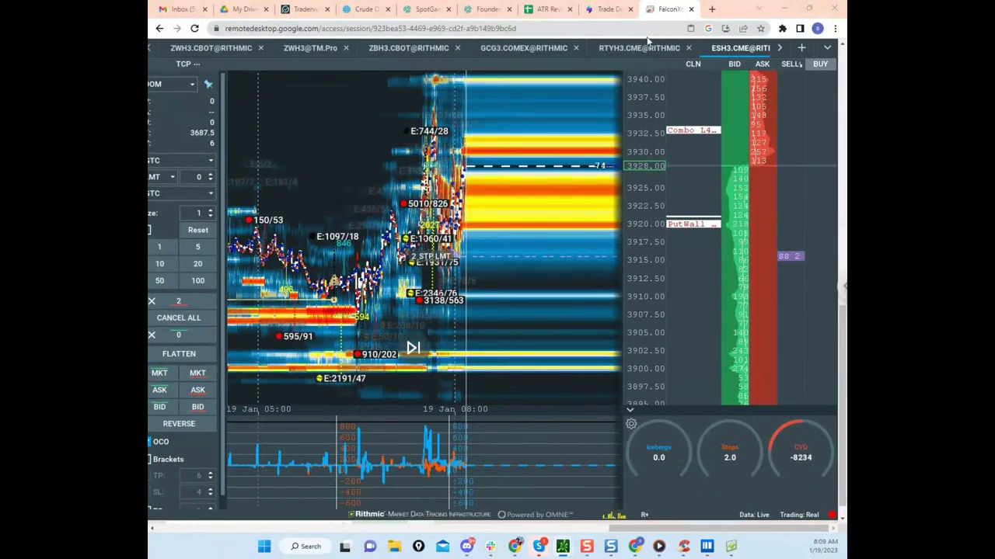
Step: Return to the remote desktop's ES market profile and VWAP charts, and bring up thinkorswim's /ES 360-day one-hour chart at full size
key("alt+Tab")
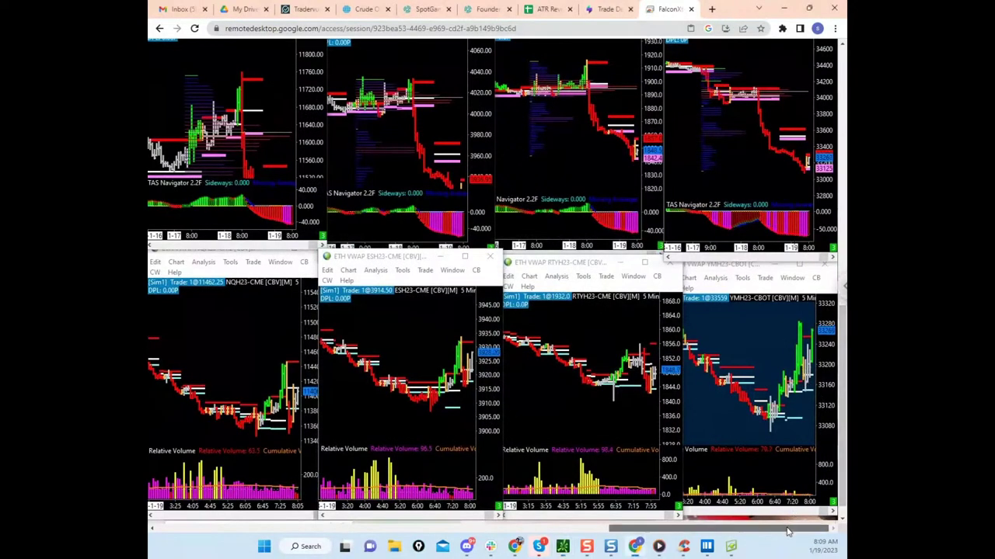
left_click_drag(787, 532, 566, 535)
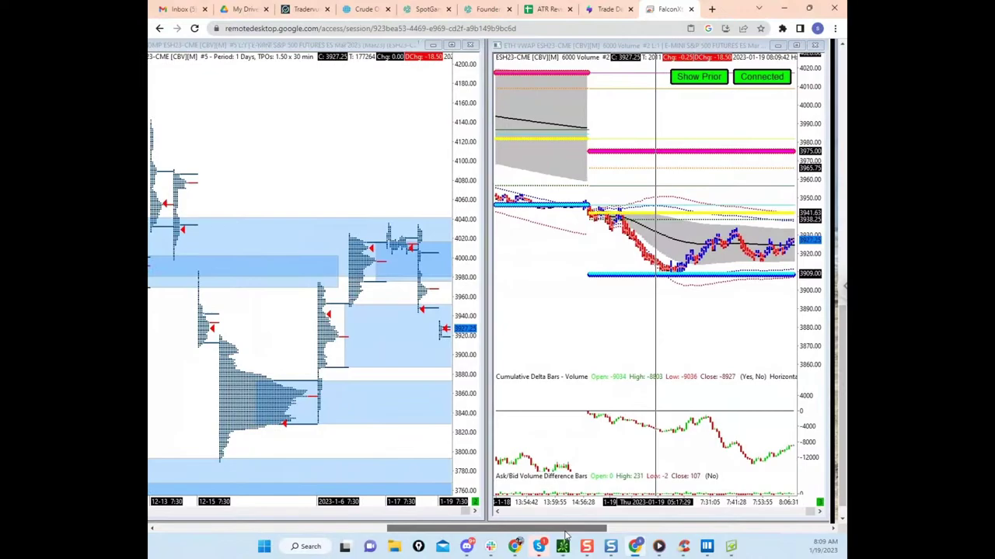
left_click_drag(562, 558, 555, 165)
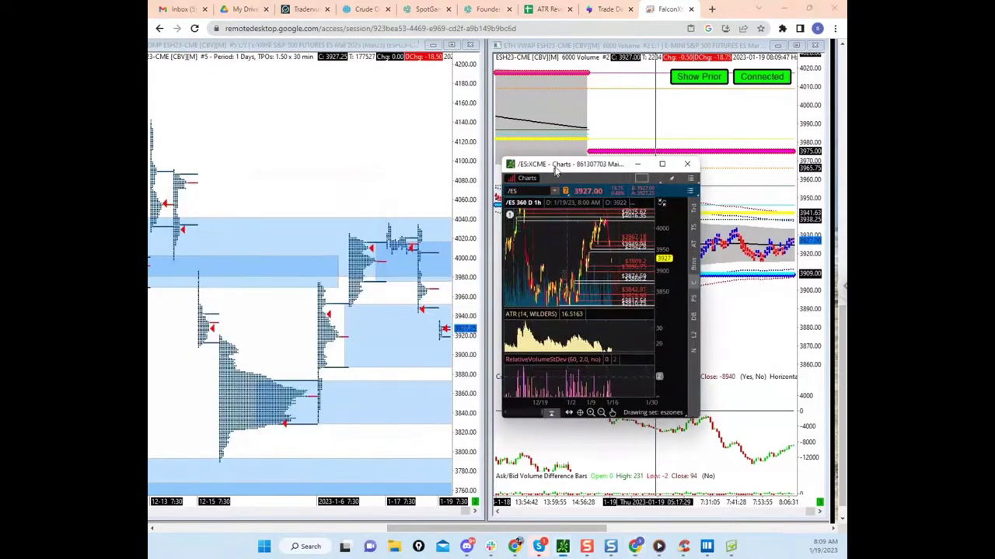
left_click(664, 162)
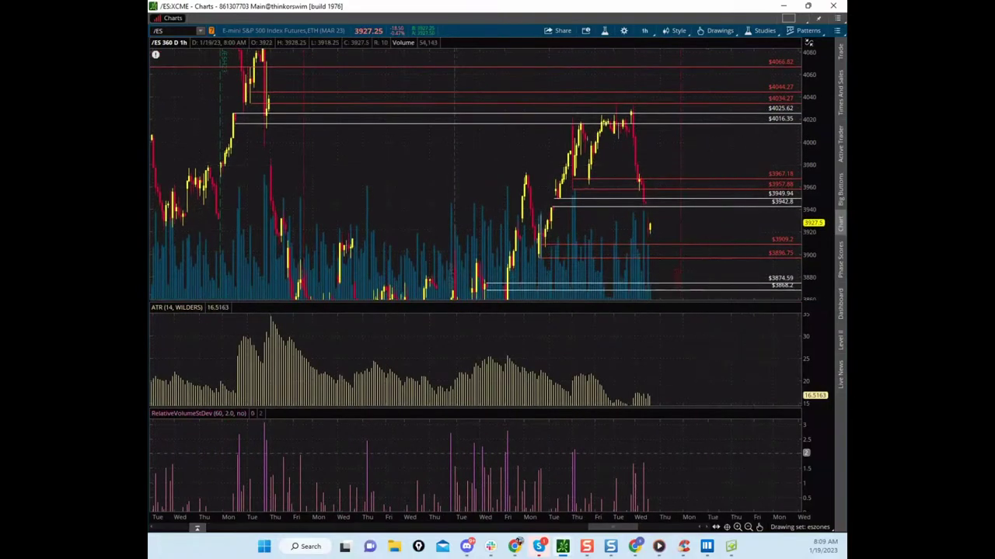
Step: Highlight the consolidation around the 4016.35 level on the one-hour chart, trace the selloff from it, and clear the markup
key("ctrl+shift+3")
key("ctrl+shift+6")
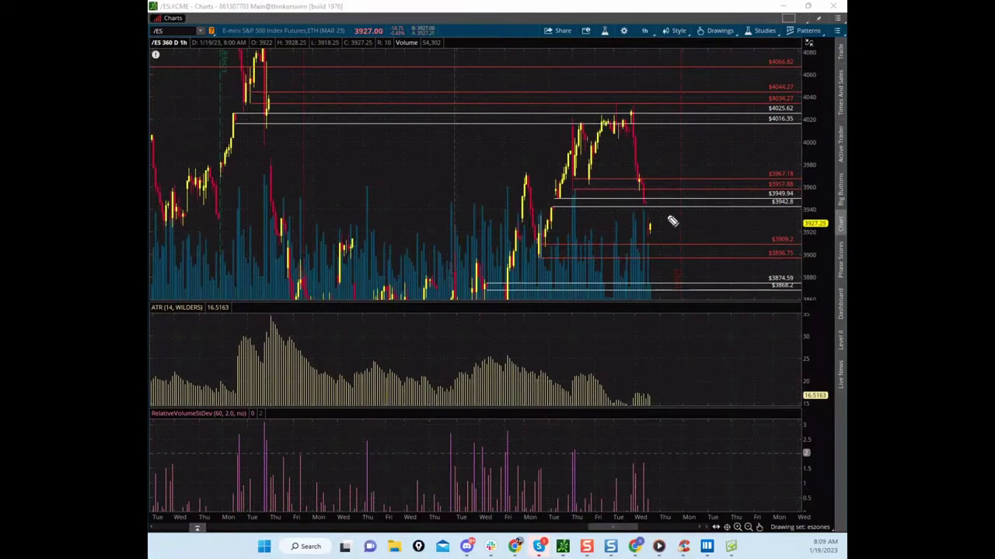
left_click_drag(632, 116, 655, 247)
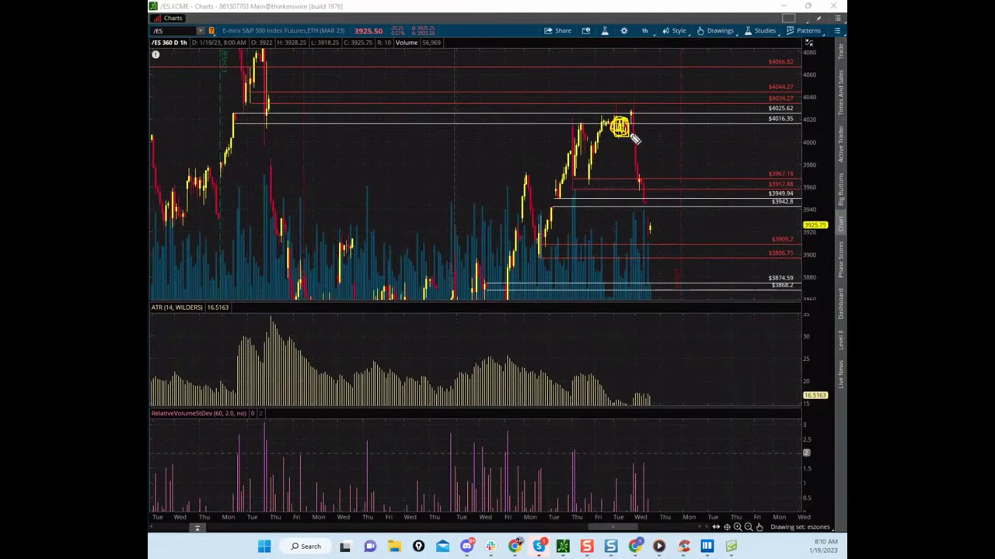
left_click_drag(636, 140, 650, 224)
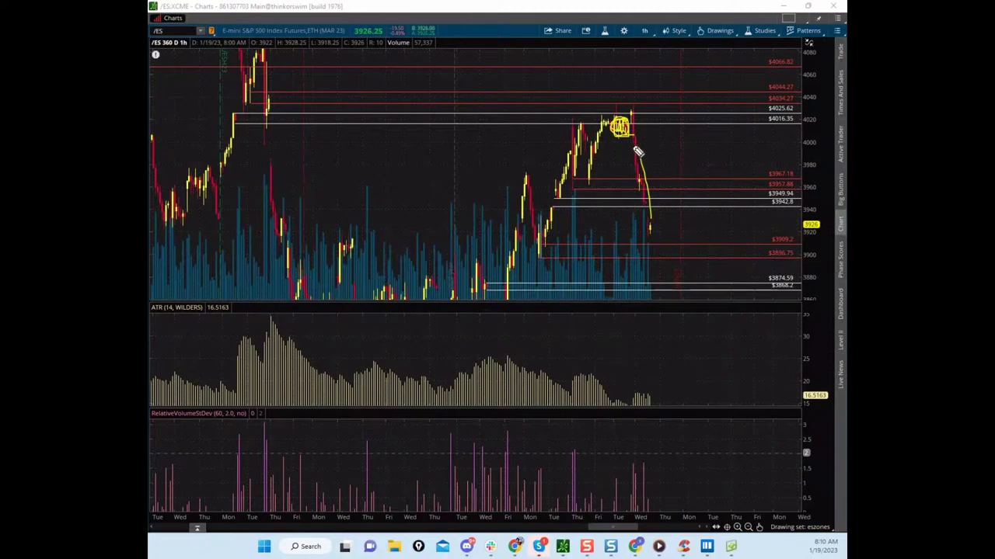
key("Escape")
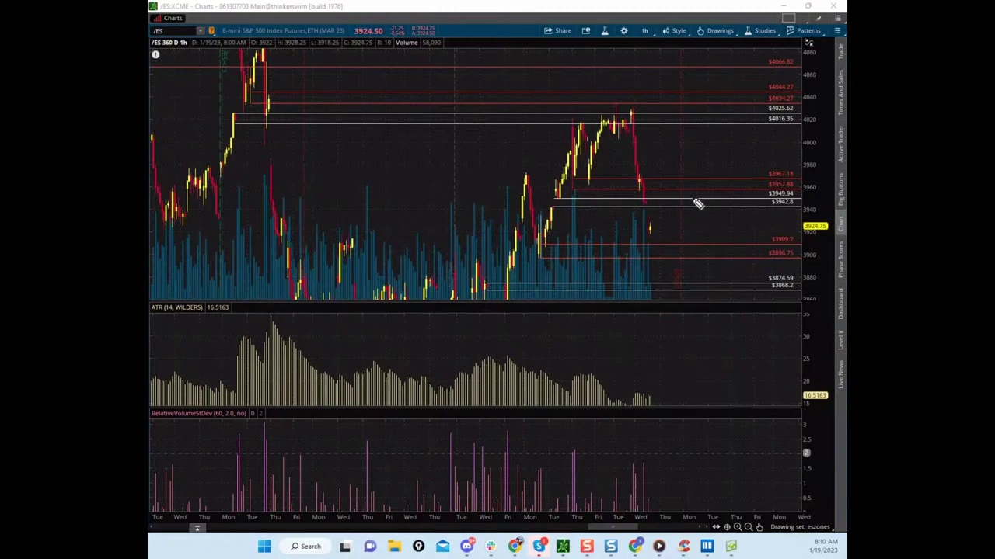
Step: Mark the push above the consolidation and the decline toward 3896.75, clear the markup, and move the one-hour chart off the display
left_click_drag(633, 145, 643, 97)
mouse_move(633, 115)
left_mouse_down()
mouse_move(646, 123)
mouse_move(645, 112)
mouse_move(632, 116)
mouse_move(673, 261)
left_mouse_up()
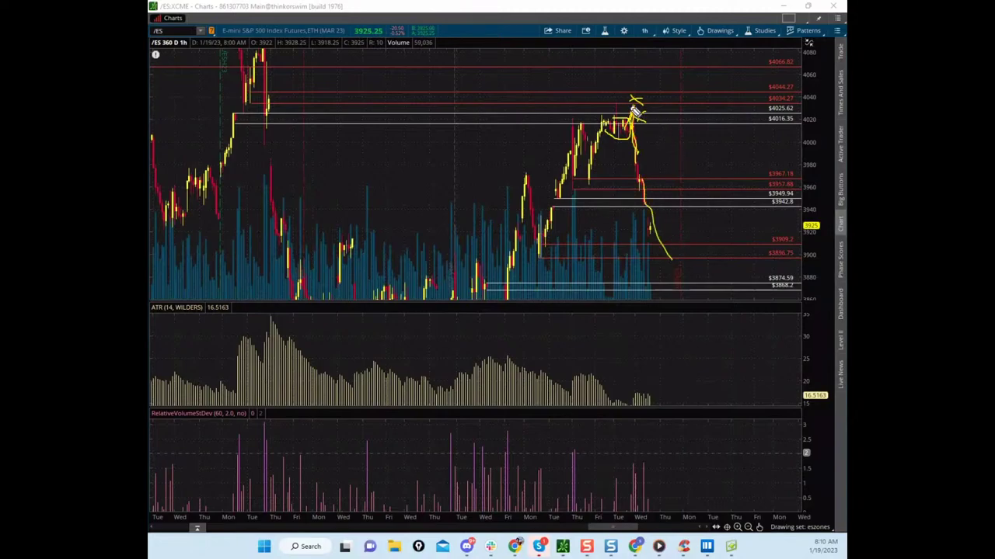
left_click_drag(636, 111, 635, 108)
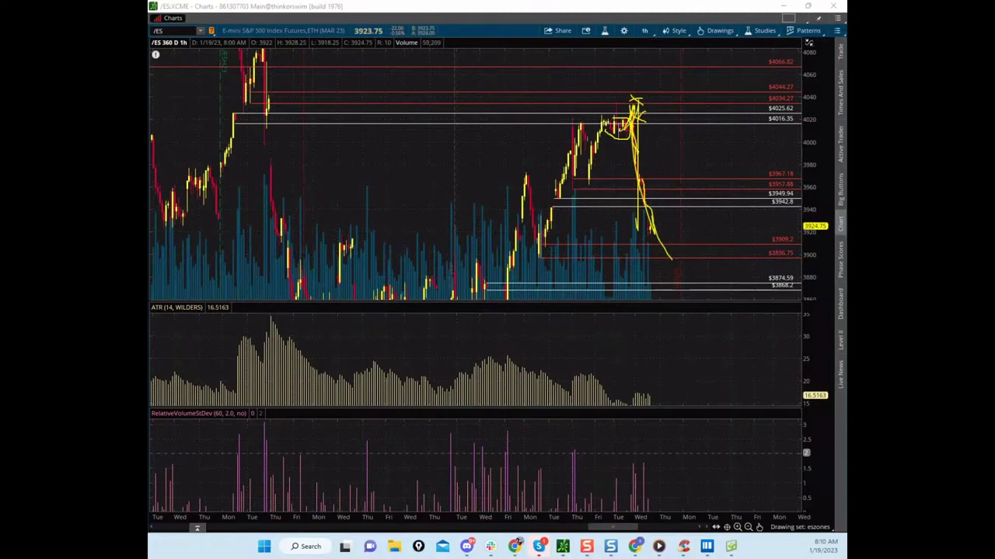
key("Escape")
mouse_move(595, 7)
left_mouse_down()
mouse_move(268, 179)
mouse_move(149, 186)
left_mouse_up()
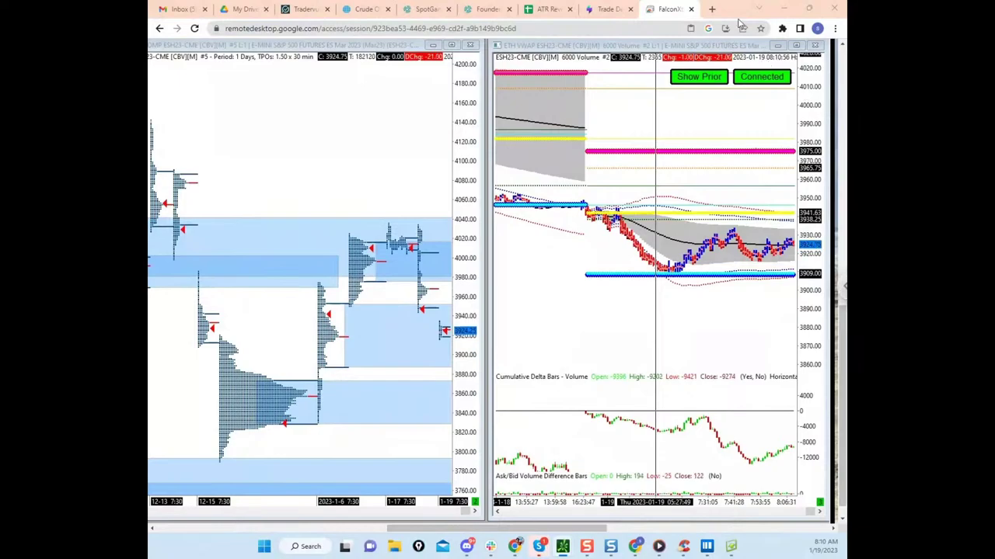
Step: Minimize the remote desktop window and examine Bookmap's E-mini S&P 500 heatmap and order book around the latest price
left_click(784, 8)
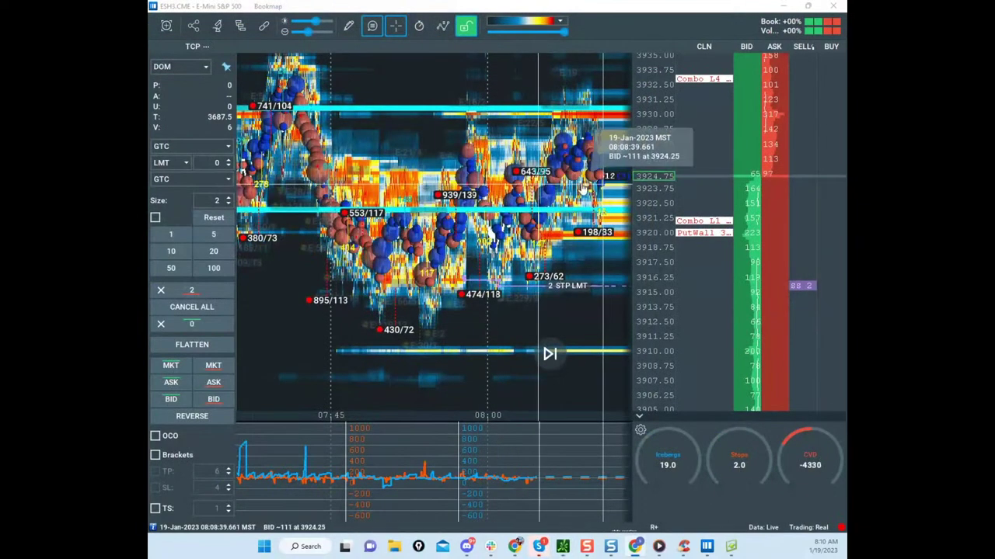
scroll(649, 168, "down", 2)
left_click_drag(556, 128, 513, 128)
scroll(509, 131, "down", 2)
scroll(668, 190, "up", 2)
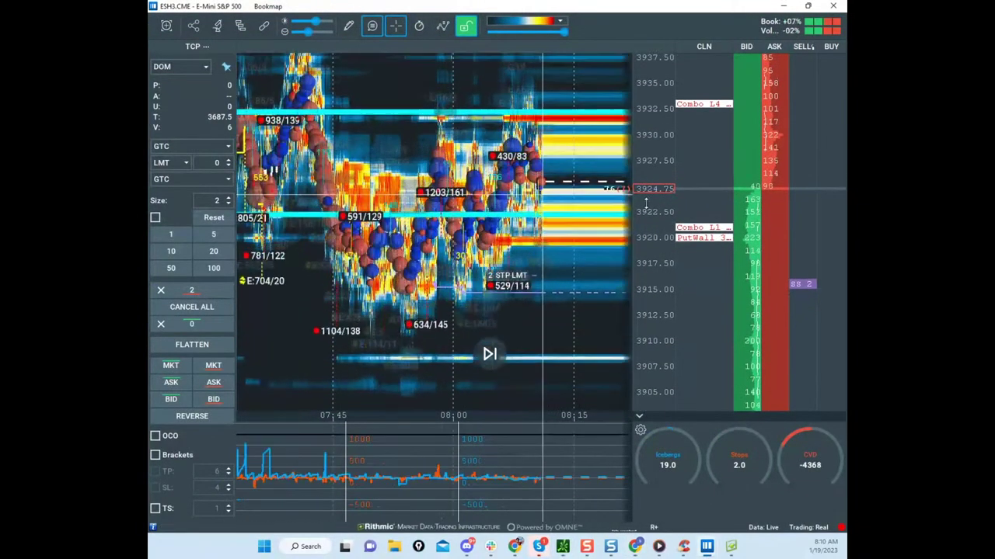
scroll(609, 223, "up", 3)
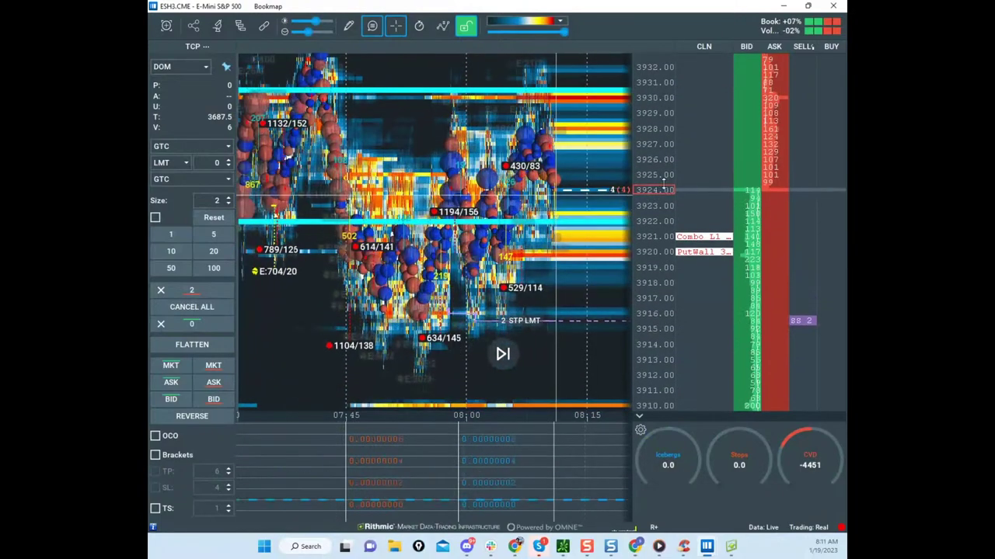
Step: Widen the price range shown on Bookmap's heatmap and bring the remote desktop's ES market profile and VWAP charts back at full size
scroll(603, 195, "down", 2)
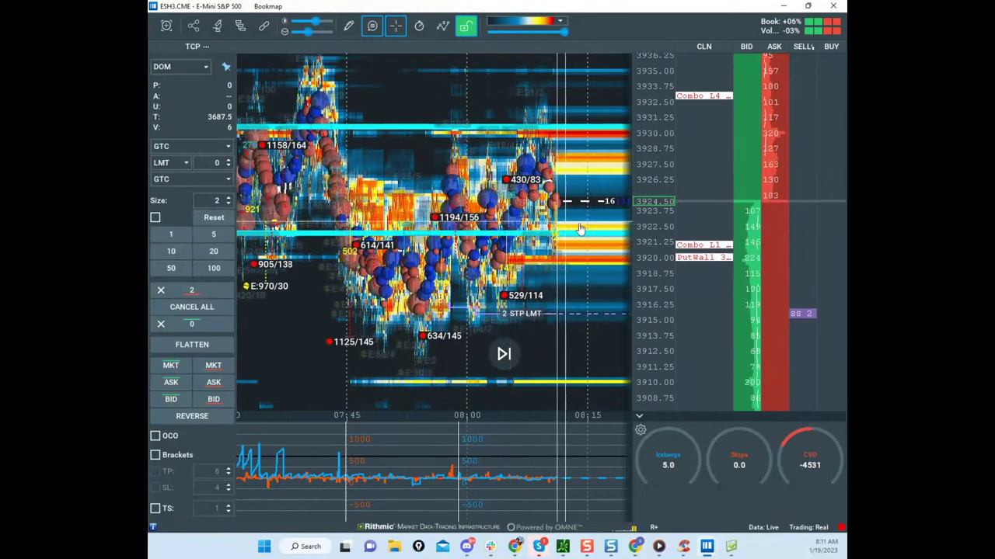
scroll(651, 221, "down", 1)
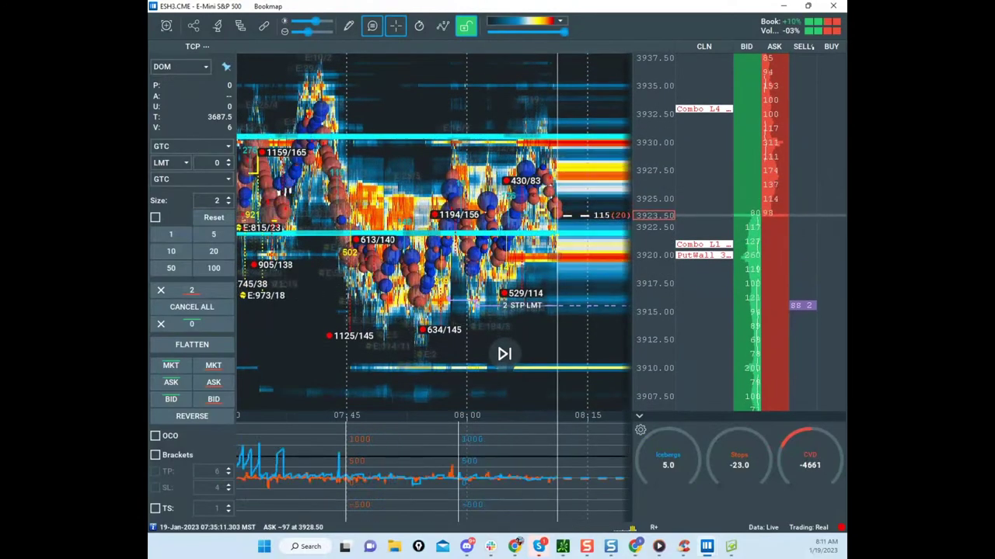
left_click_drag(149, 99, 519, 98)
double_click(519, 99)
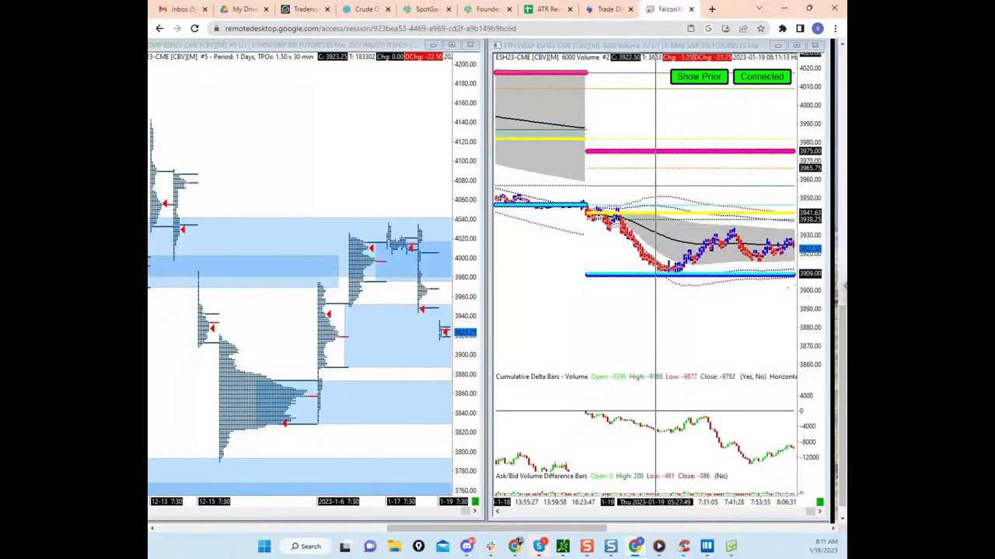
Step: Trace the overnight selloff, its low and a projected rebound toward 3975 on the ETH VWAP chart, and clear the markup
left_click_drag(670, 259, 634, 99)
key("Escape")
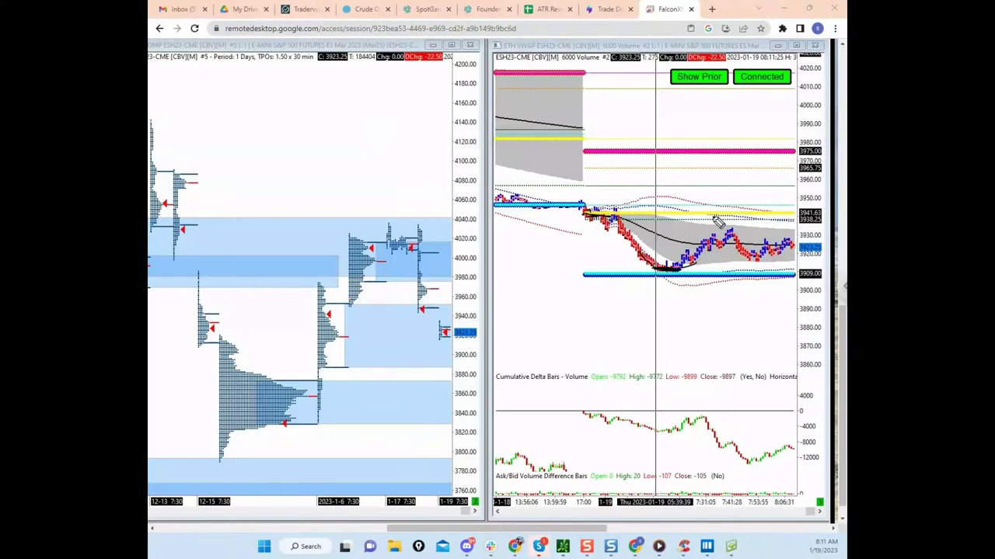
mouse_move(616, 215)
left_mouse_down()
mouse_move(683, 269)
mouse_move(716, 241)
mouse_move(789, 219)
left_mouse_up()
mouse_move(684, 271)
left_mouse_down()
mouse_move(742, 268)
mouse_move(793, 157)
left_mouse_up()
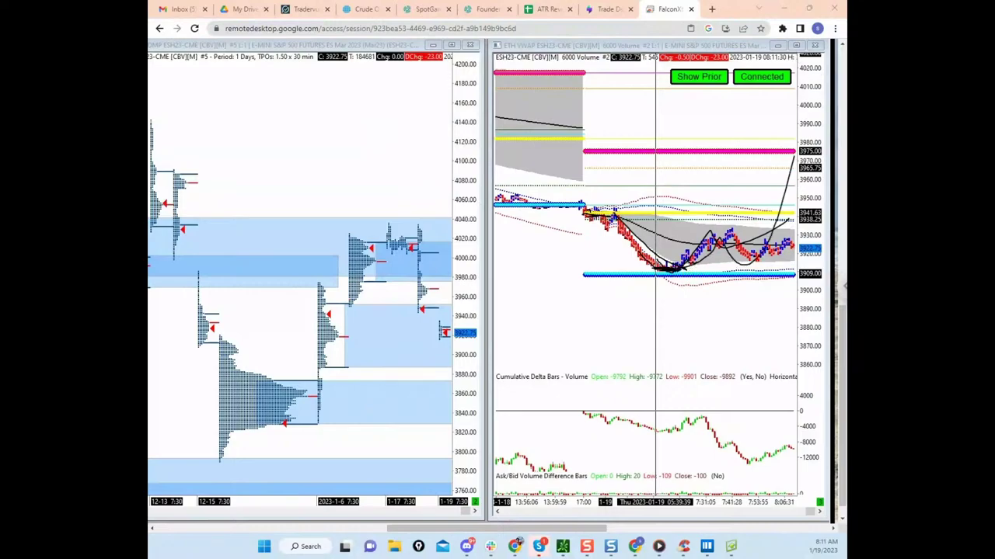
key("Escape")
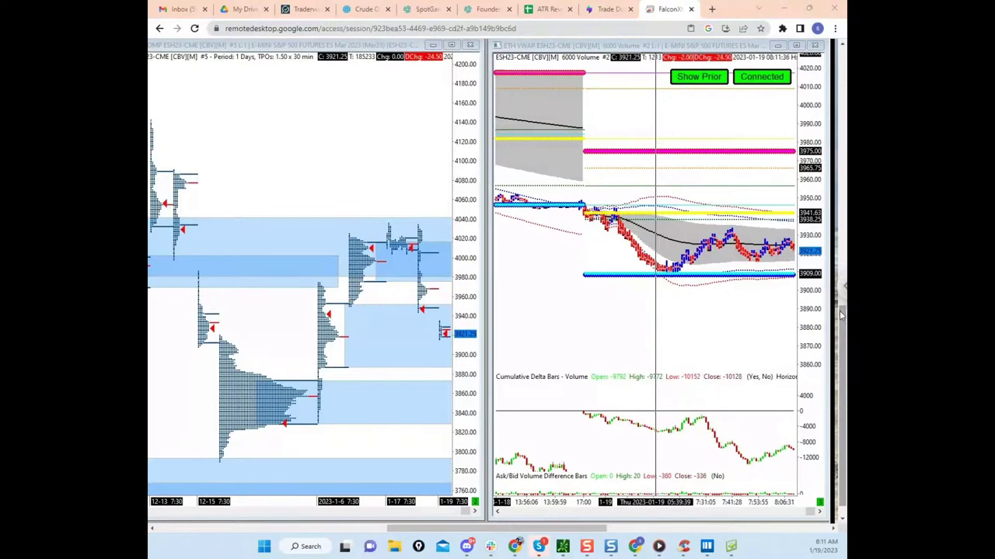
Step: Bring the lower edge of the remote ES charts into view, check Bookmap's heatmap, and restore the chart window to full size
left_click_drag(844, 325, 845, 330)
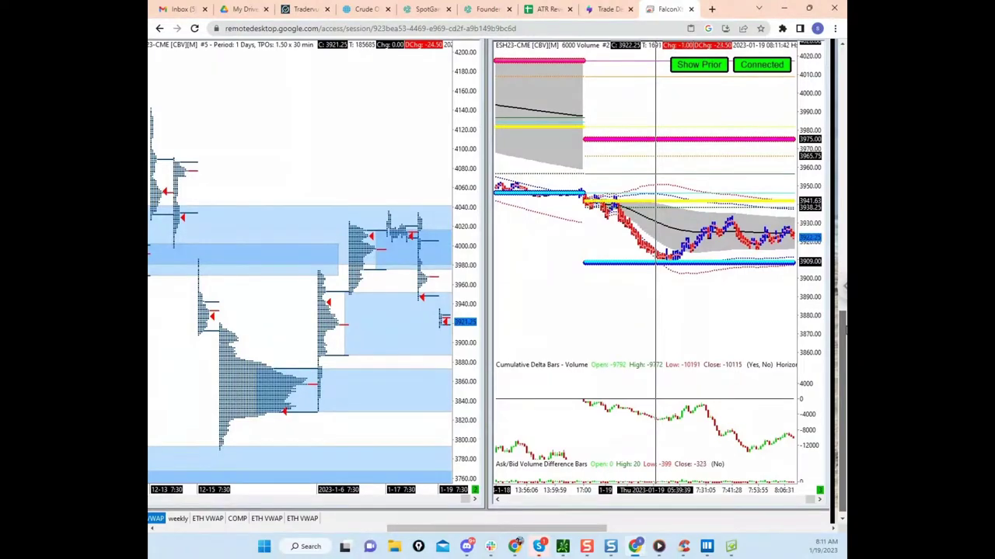
left_click_drag(846, 330, 844, 331)
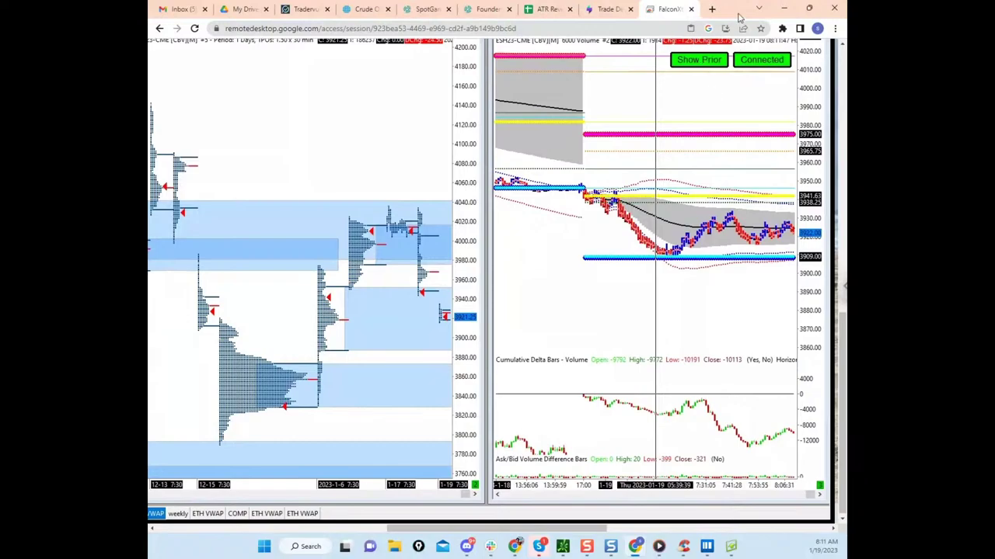
left_click_drag(735, 17, 149, 28)
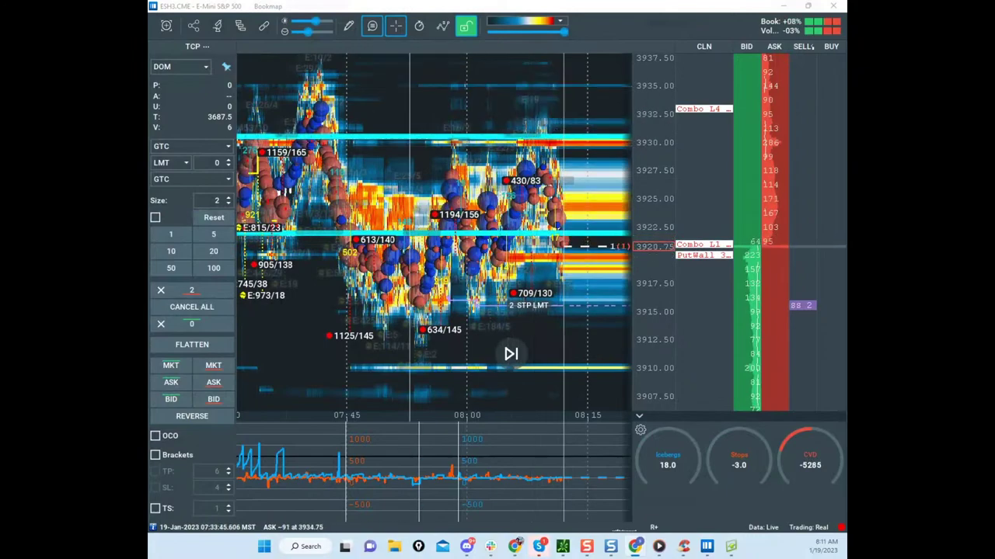
left_click_drag(339, 56, 647, 69)
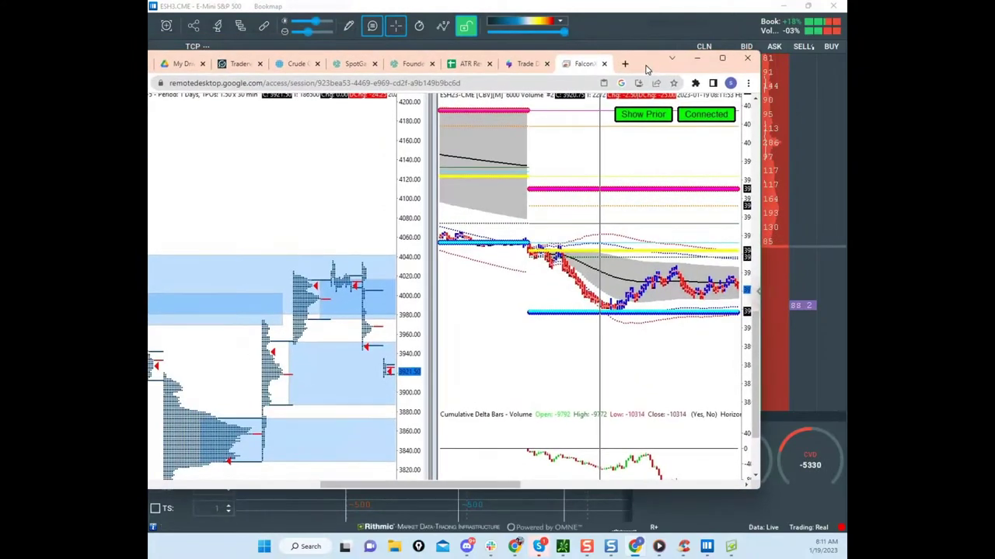
left_click(721, 58)
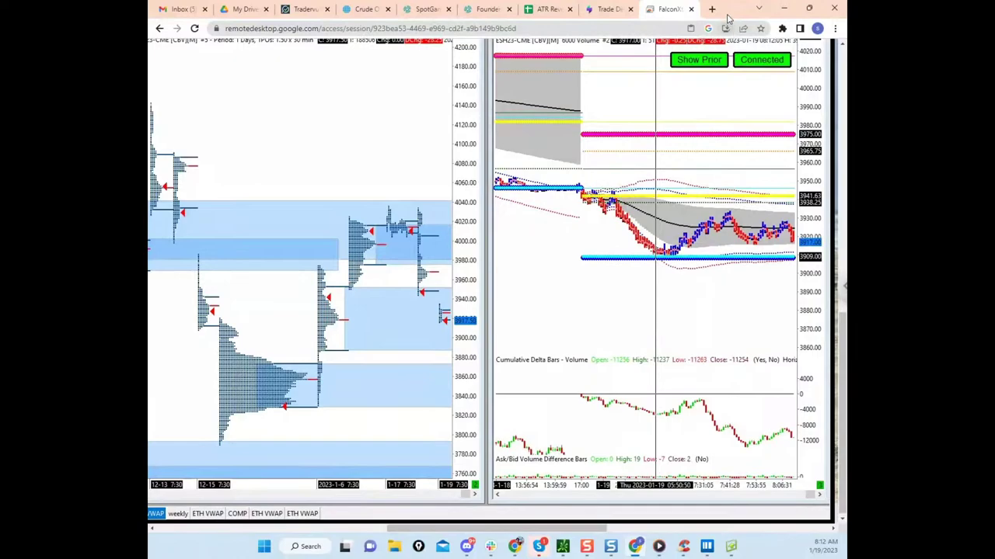
Step: Get the browser window out of Bookmap's way and cancel the working two-contract sell stop order just above 3915
left_click_drag(728, 17, 149, 63)
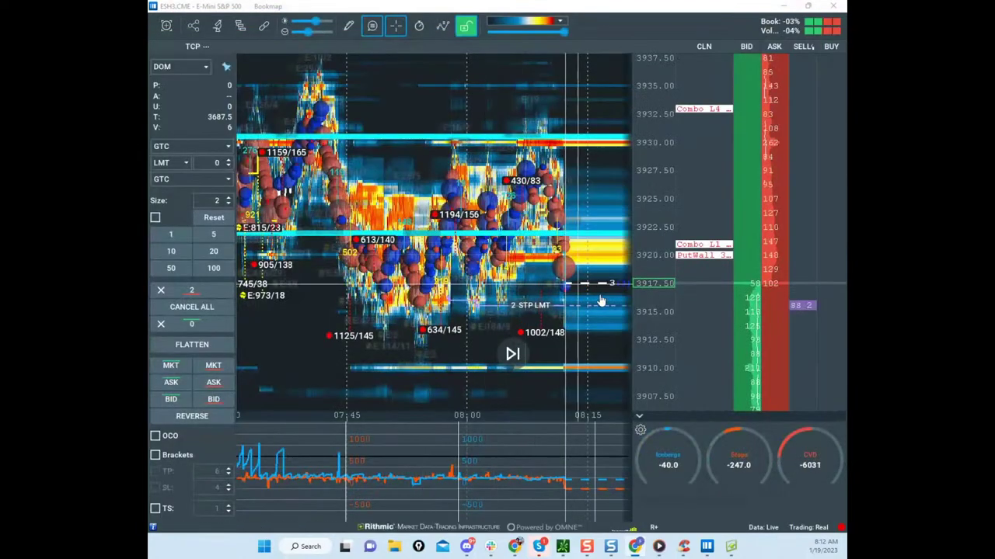
left_click_drag(149, 138, 578, 83)
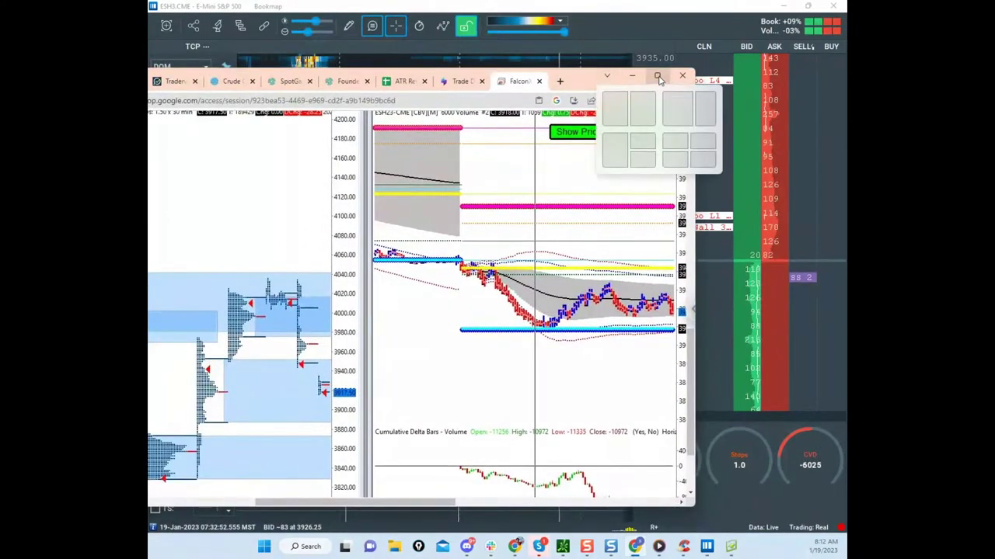
left_click(631, 75)
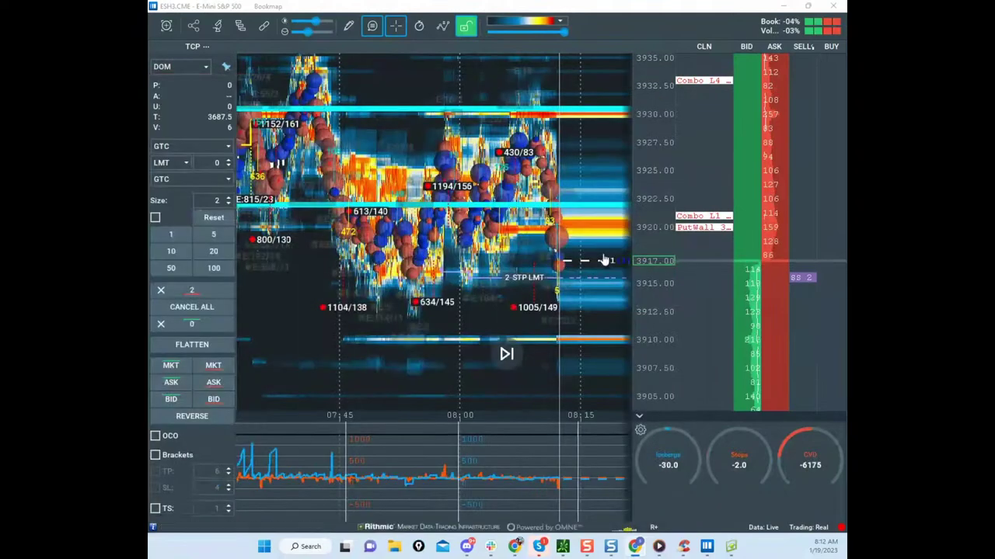
left_click(803, 278)
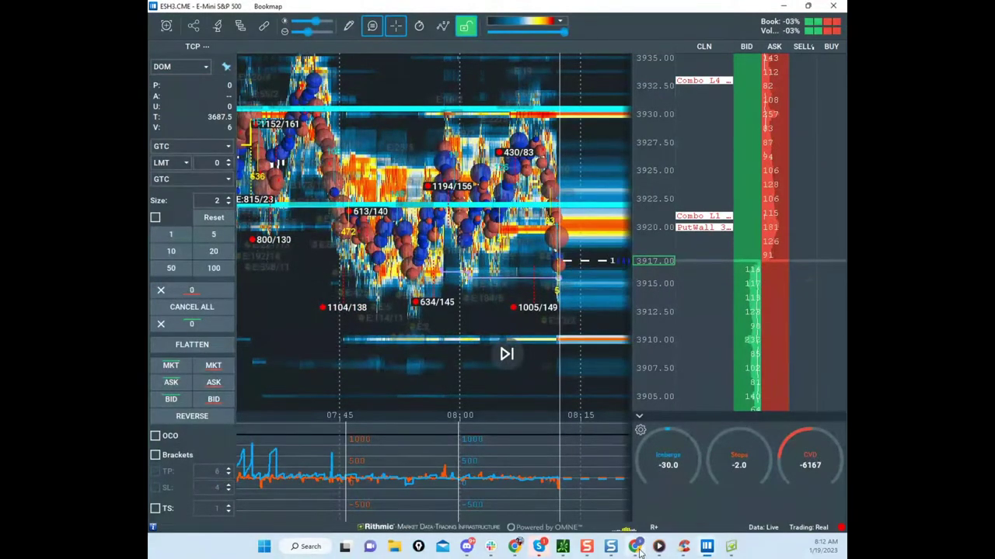
Step: Restore the browser at full size and set the actual ATR to 6.49 on the ES sheet of ATR Reversion Calcs
left_click(636, 547)
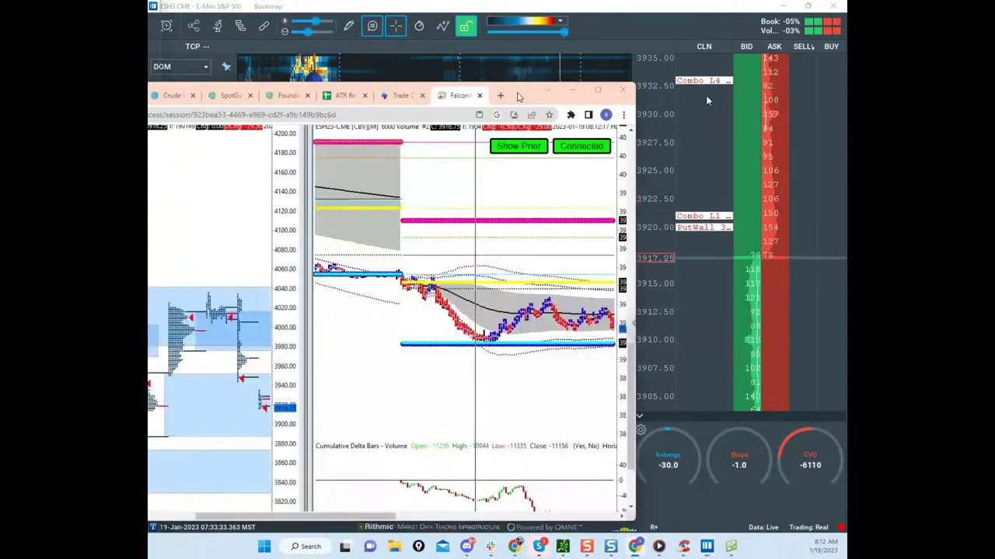
left_click_drag(518, 94, 691, 87)
left_click(769, 84)
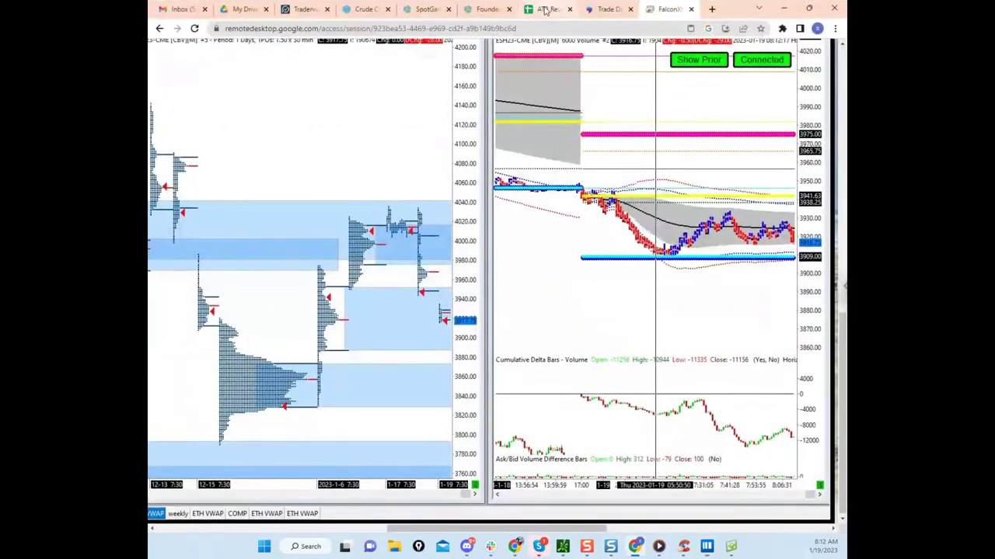
left_click(546, 9)
scroll(343, 234, "up", 10)
left_click(343, 220)
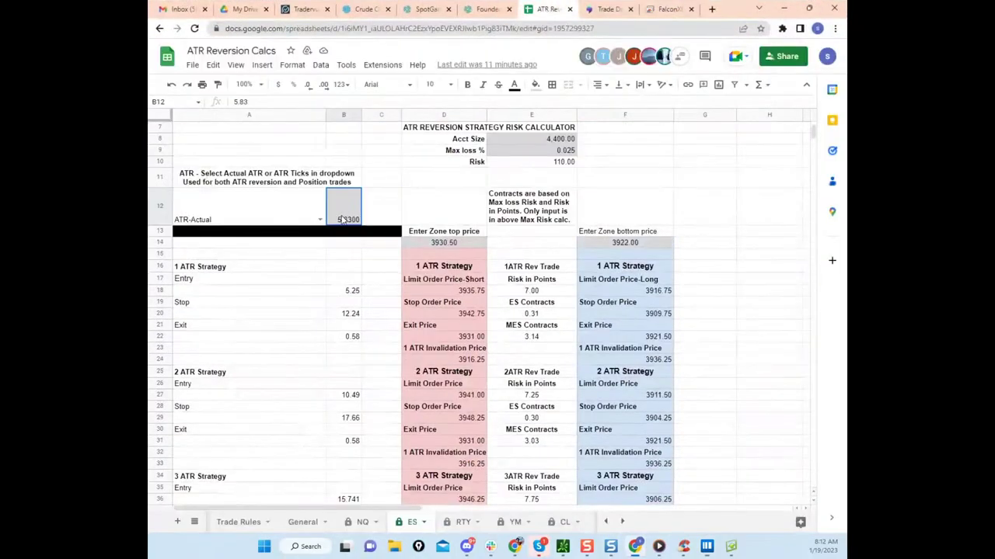
type("6.49")
left_click(621, 185)
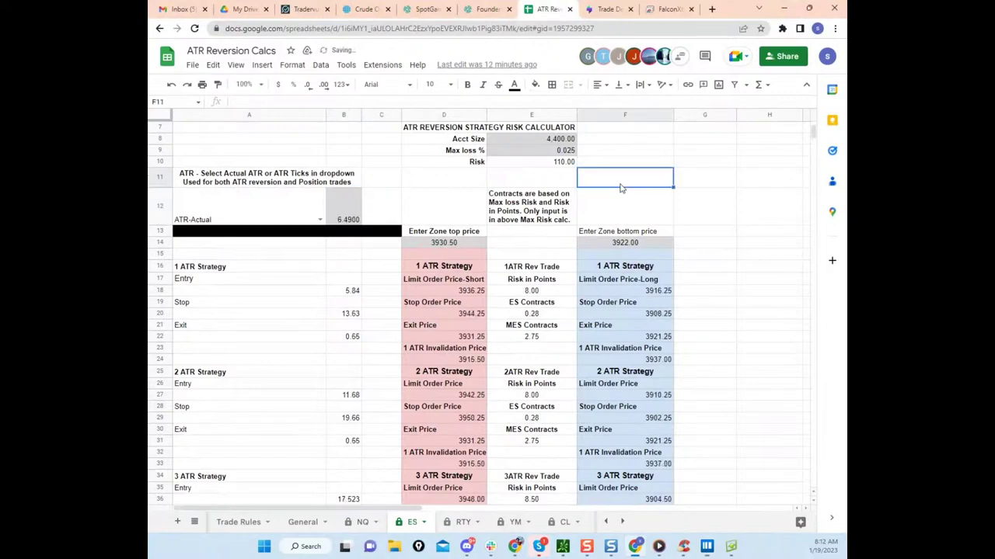
Step: Look up the short-side limit order price of the Position Strategy in cell F46
scroll(666, 329, "down", 2)
scroll(637, 384, "down", 5)
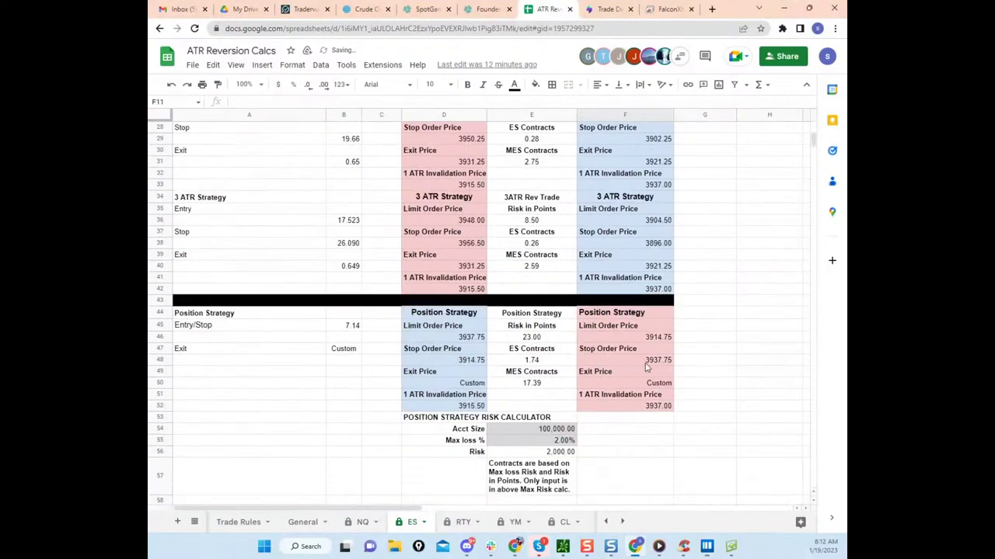
left_click(662, 339)
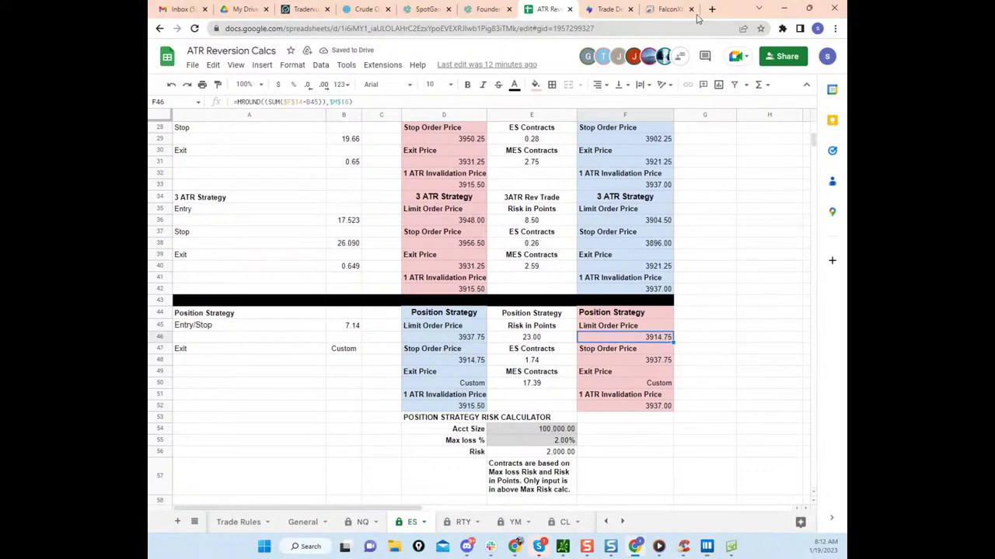
Step: Return to Bookmap, place a two-contract sell limit order at 3915.00, cancel it, and submit the same sell limit order again
left_click_drag(698, 17, 1, 48)
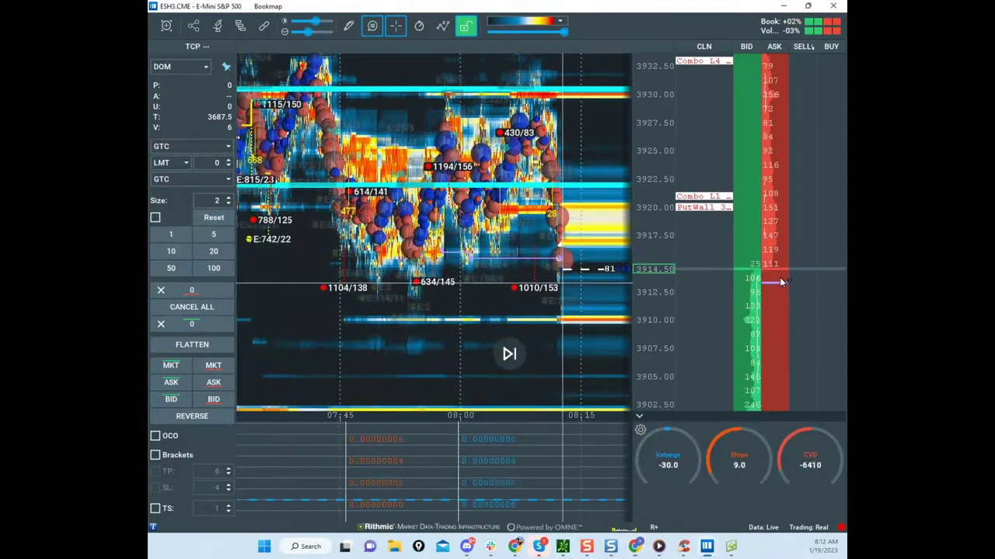
left_click(776, 264)
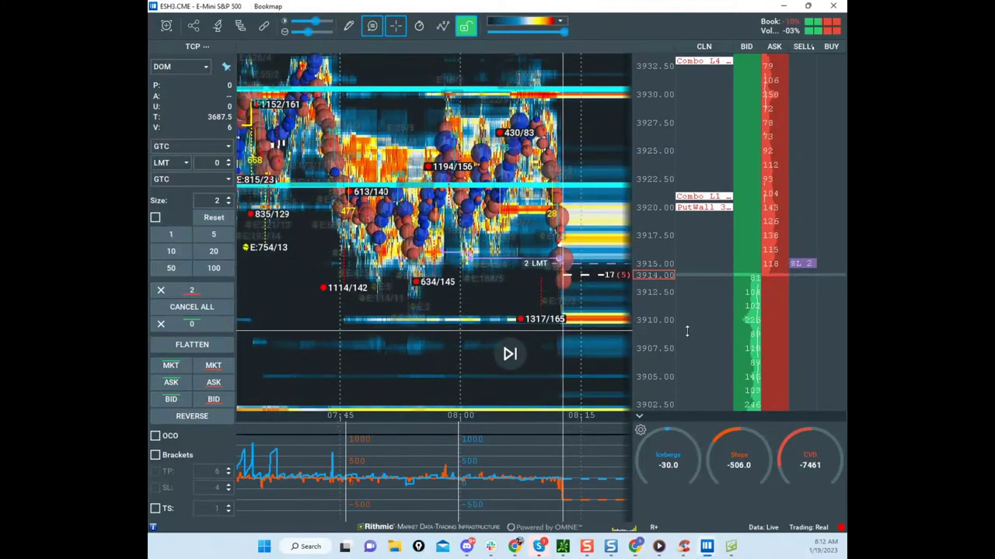
left_click(808, 264)
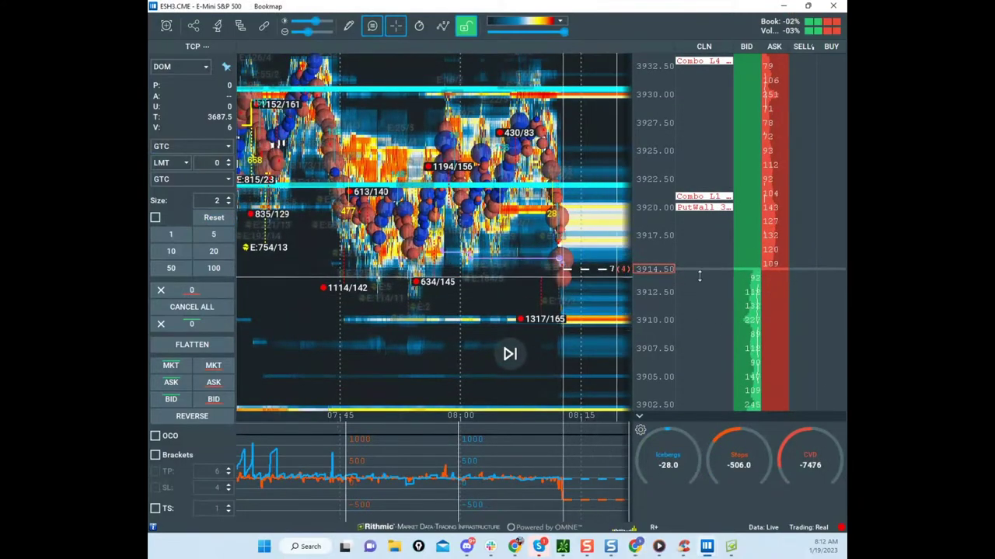
left_click(774, 263)
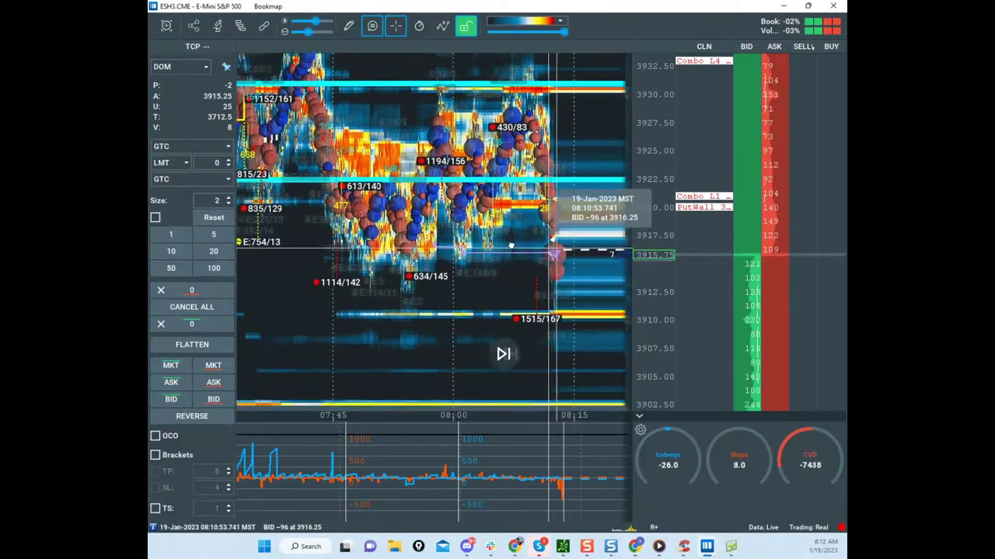
left_click_drag(512, 245, 459, 240)
scroll(568, 282, "up", 5)
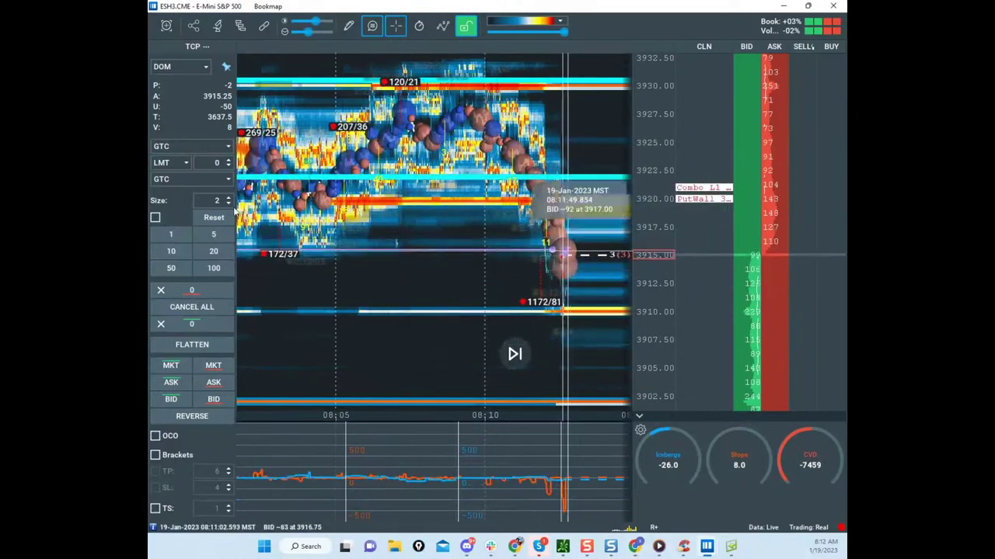
Step: Reopen the remote ES VWAP chart at full size, clear the markup on it, and trace a dip to 3909.00 with a rebound above 3941.63
left_click(635, 546)
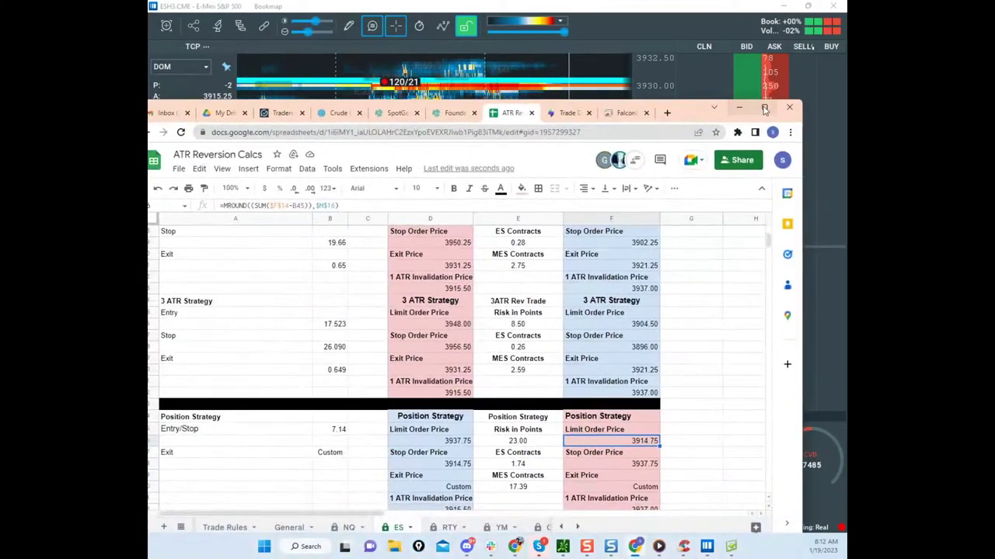
left_click(765, 108)
left_click(666, 8)
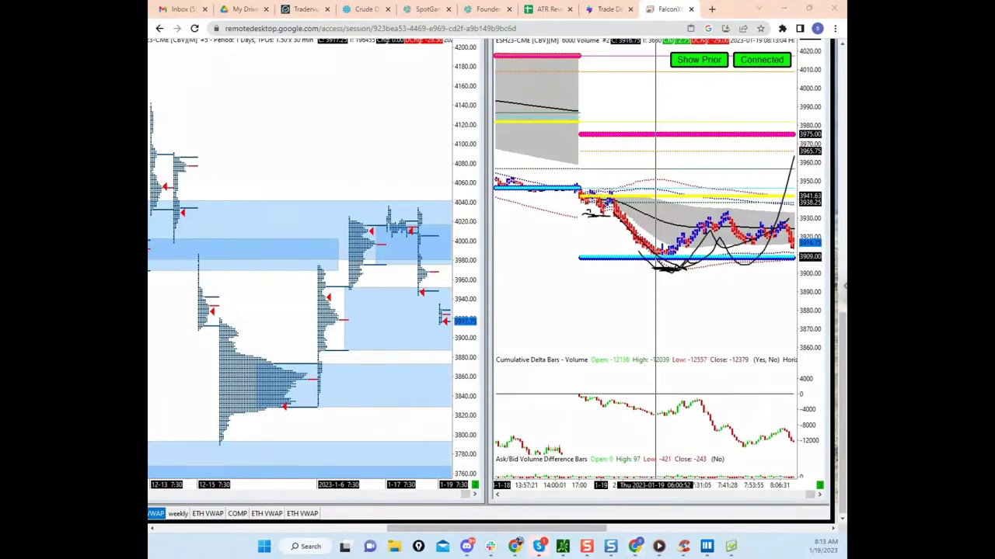
key("e")
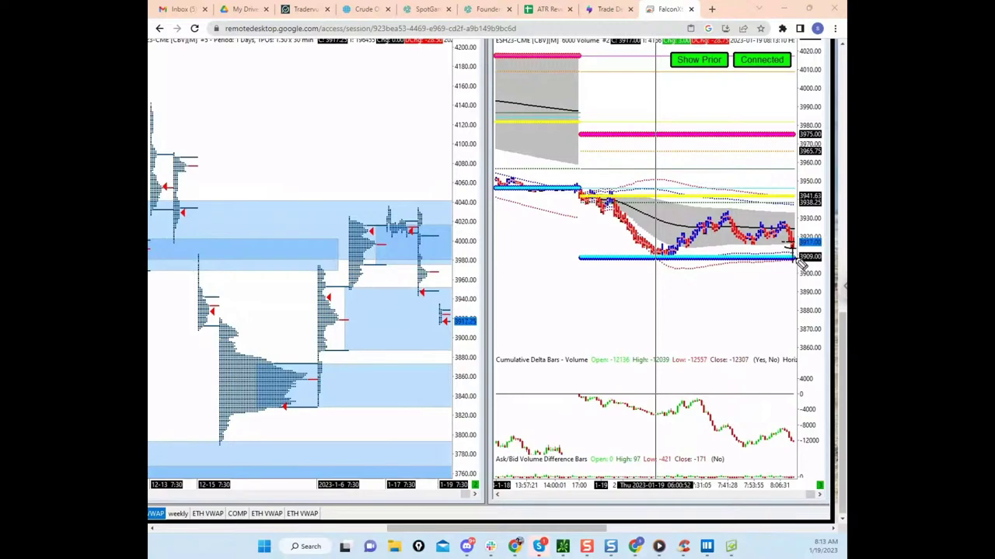
mouse_move(794, 255)
left_mouse_down()
mouse_move(795, 264)
mouse_move(822, 181)
left_mouse_up()
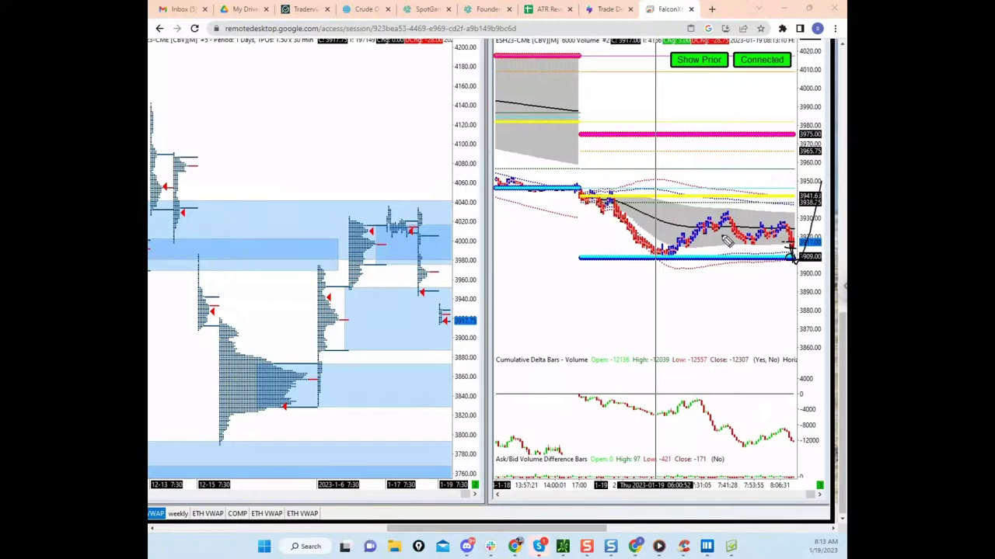
Step: Return to Bookmap and examine the sharp drop after 08:12 on the heatmap together with the stops spike beneath it
left_click(509, 6)
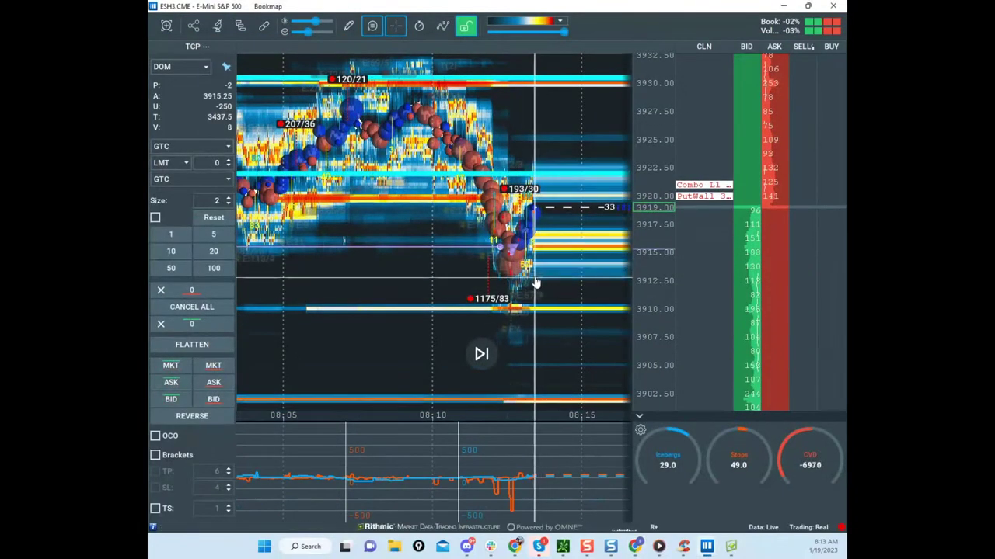
scroll(537, 288, "up", 3)
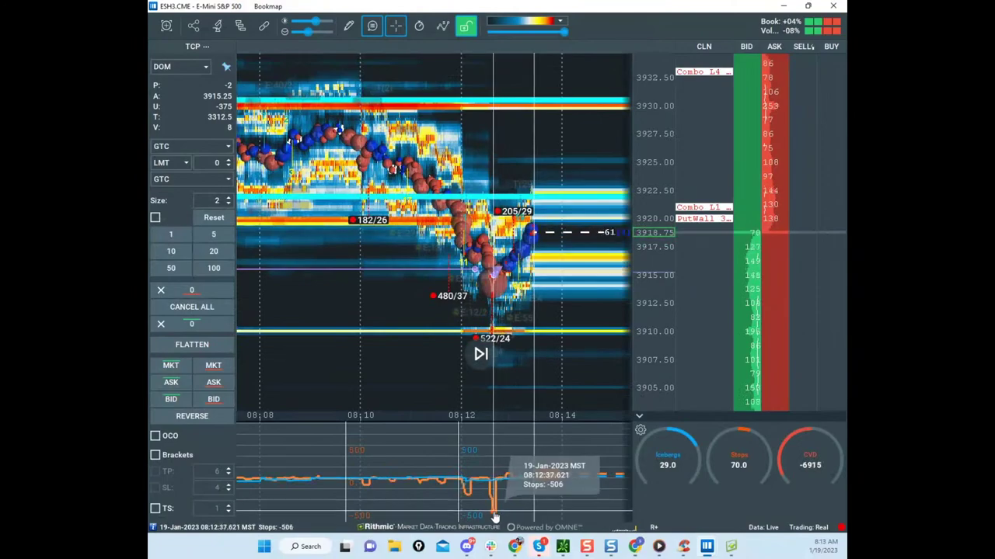
left_click_drag(513, 293, 516, 350)
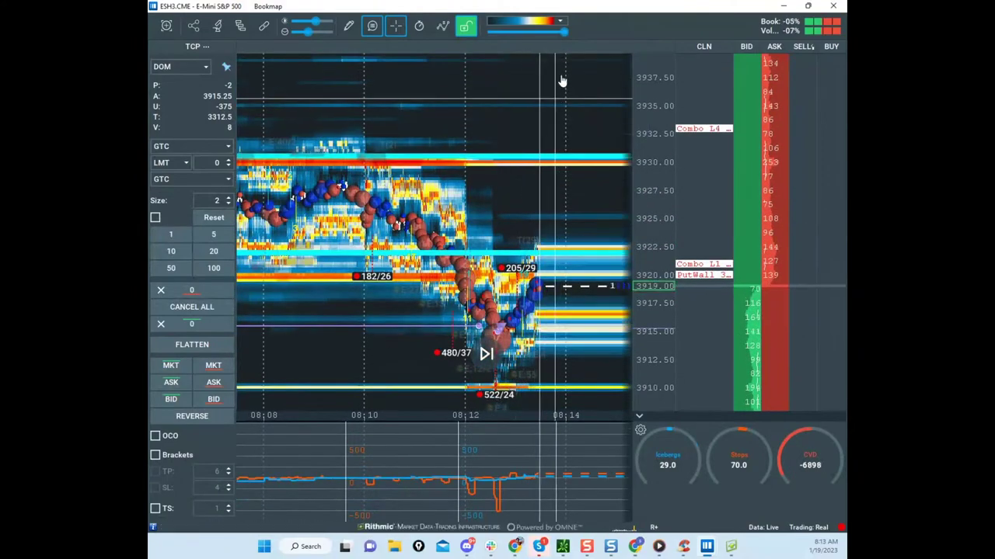
scroll(542, 206, "up", 5)
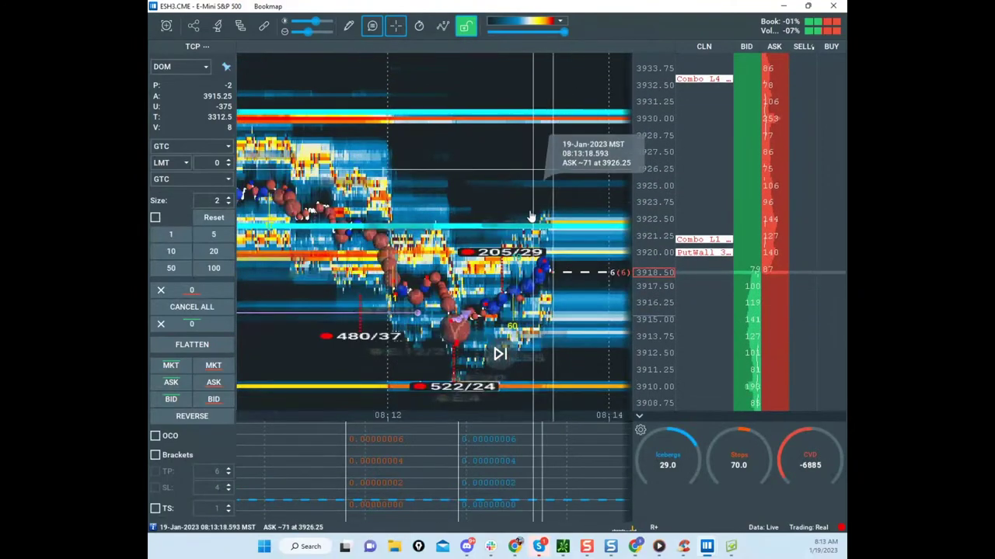
scroll(626, 280, "down", 3)
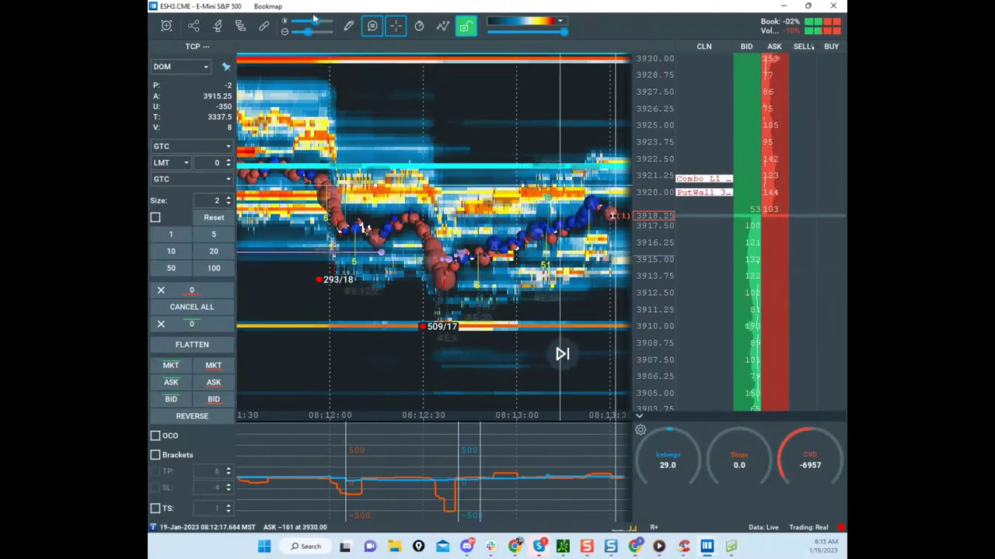
Step: Examine in close-up the price drop between 08:12:32 and 08:12:37 on the heatmap together with the stops line beneath it
scroll(565, 150, "down", 2)
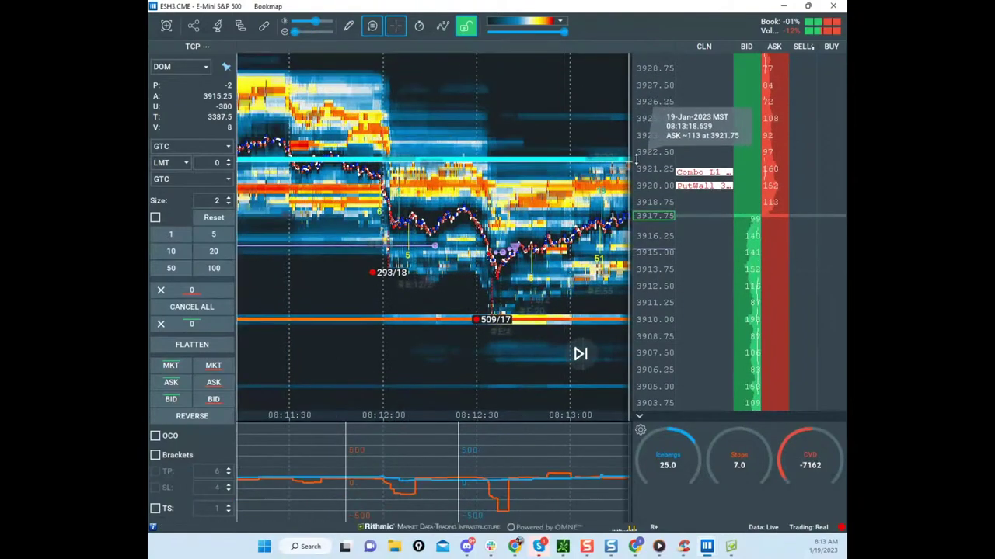
scroll(637, 158, "up", 2)
scroll(503, 342, "up", 4)
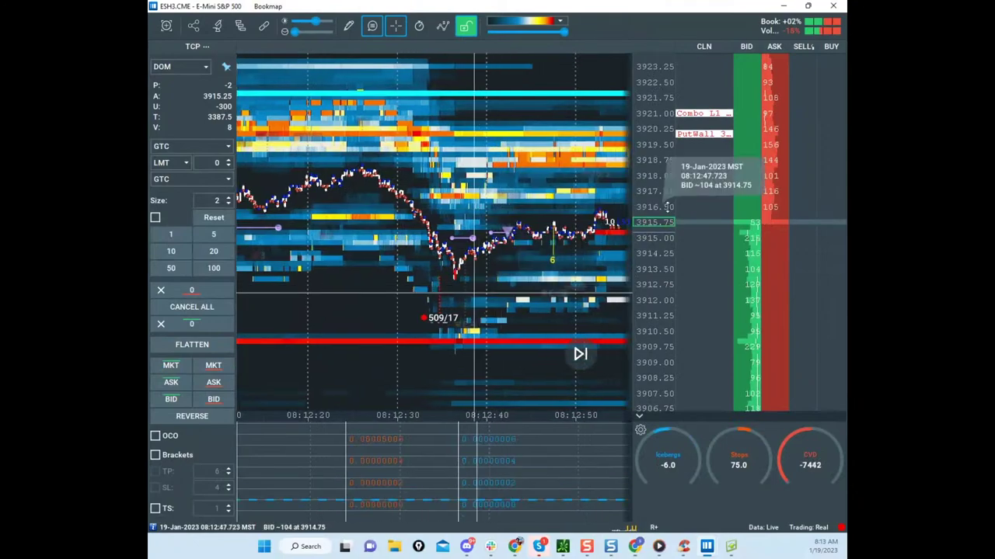
scroll(654, 175, "up", 2)
scroll(509, 289, "up", 3)
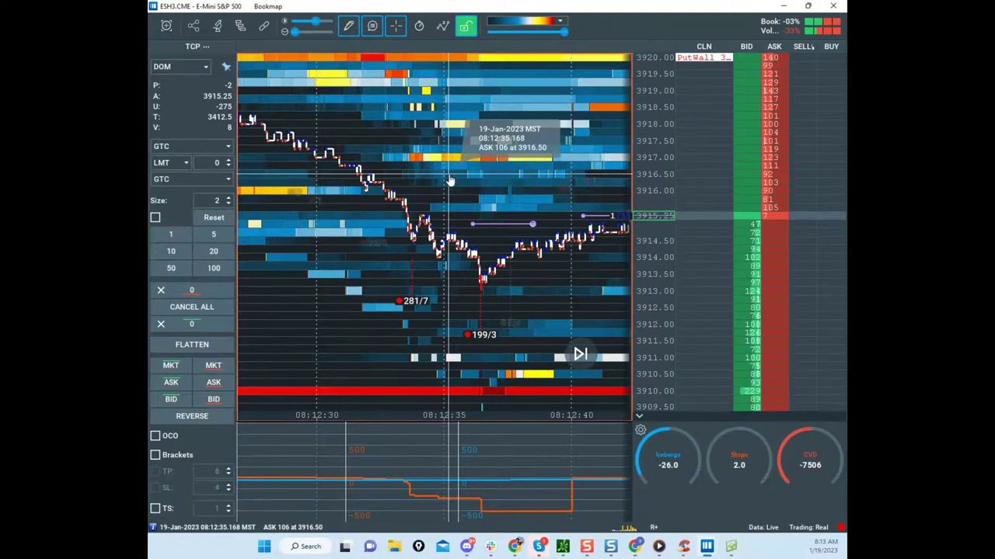
scroll(449, 180, "up", 3)
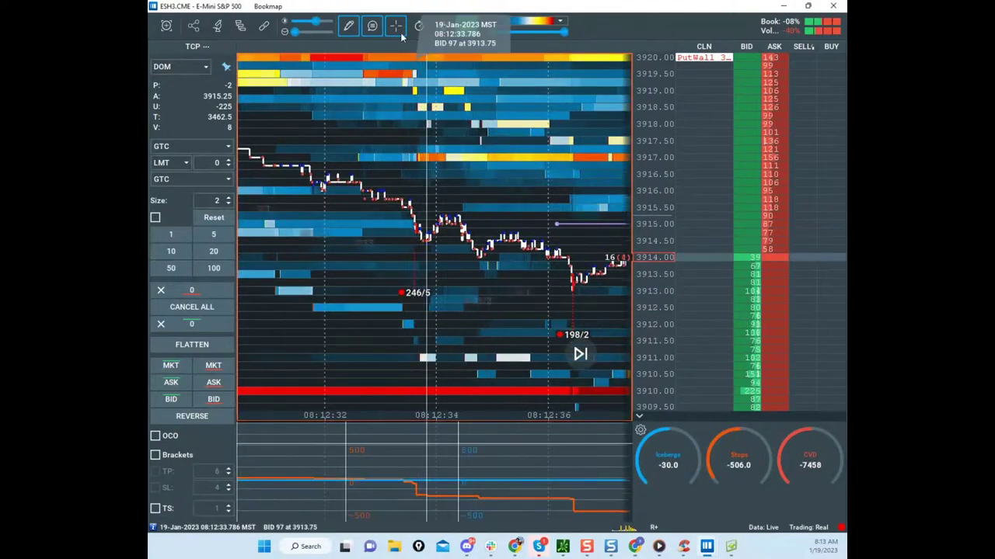
left_click(350, 28)
left_click(374, 78)
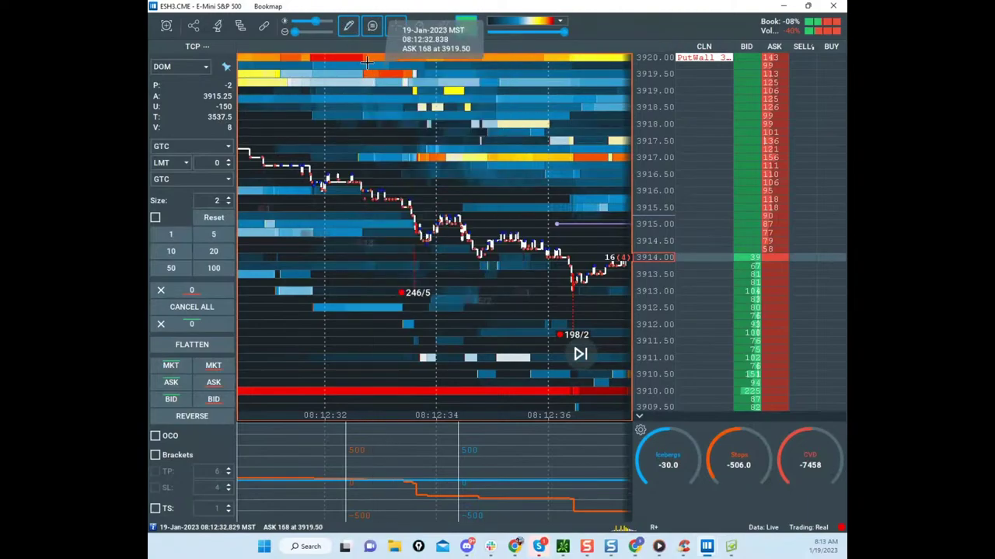
left_click(349, 29)
left_click(378, 74)
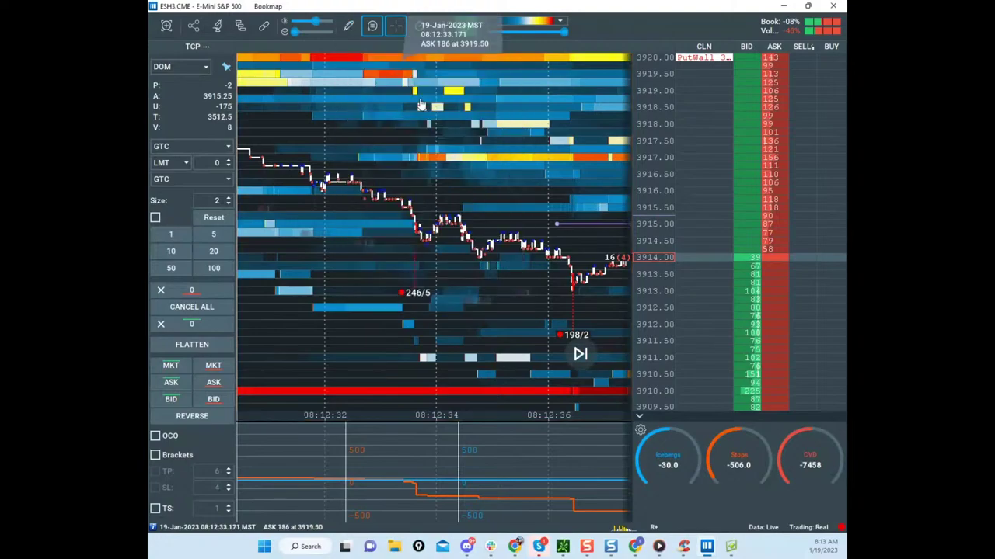
key("ctrl+e")
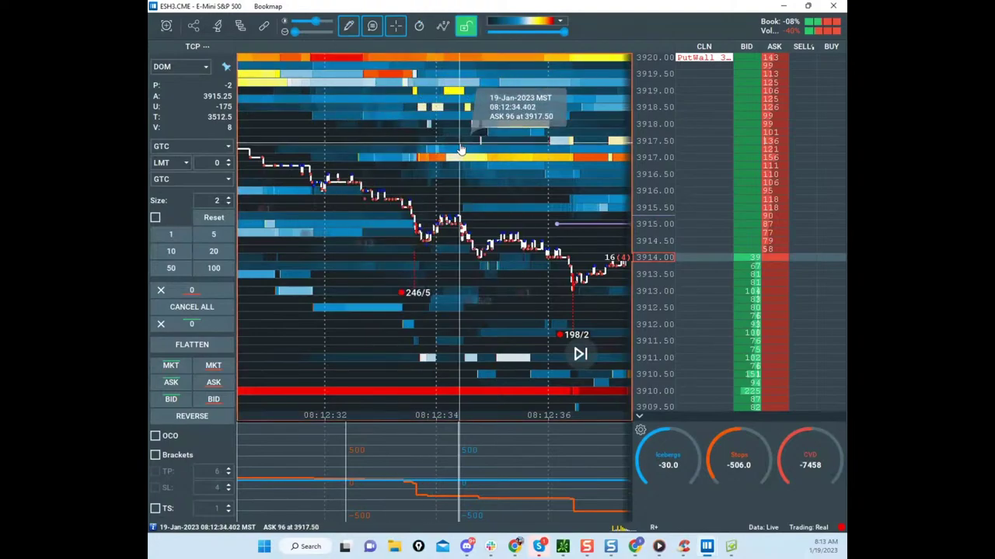
left_click(347, 29)
left_click(381, 161)
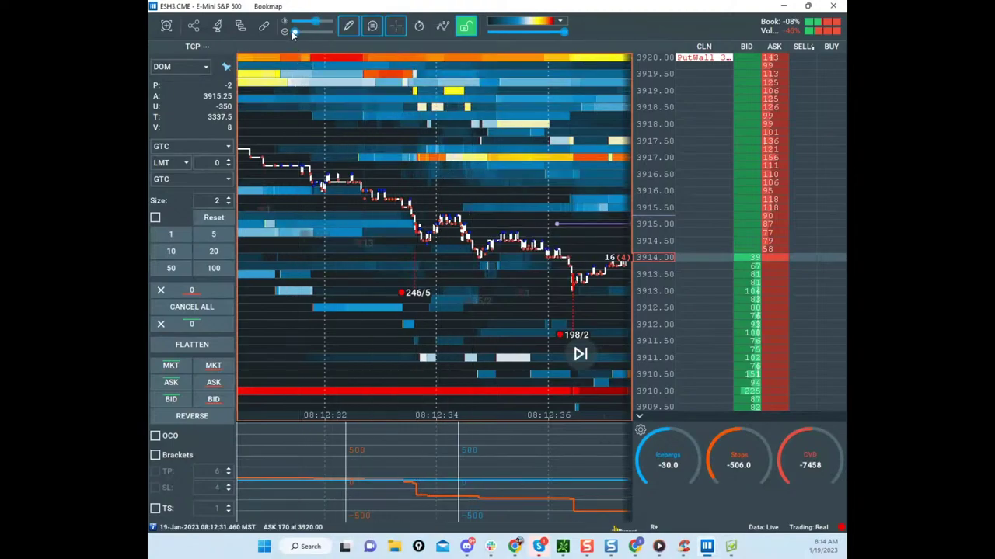
mouse_move(294, 32)
left_mouse_down()
mouse_move(316, 33)
mouse_move(286, 37)
left_mouse_up()
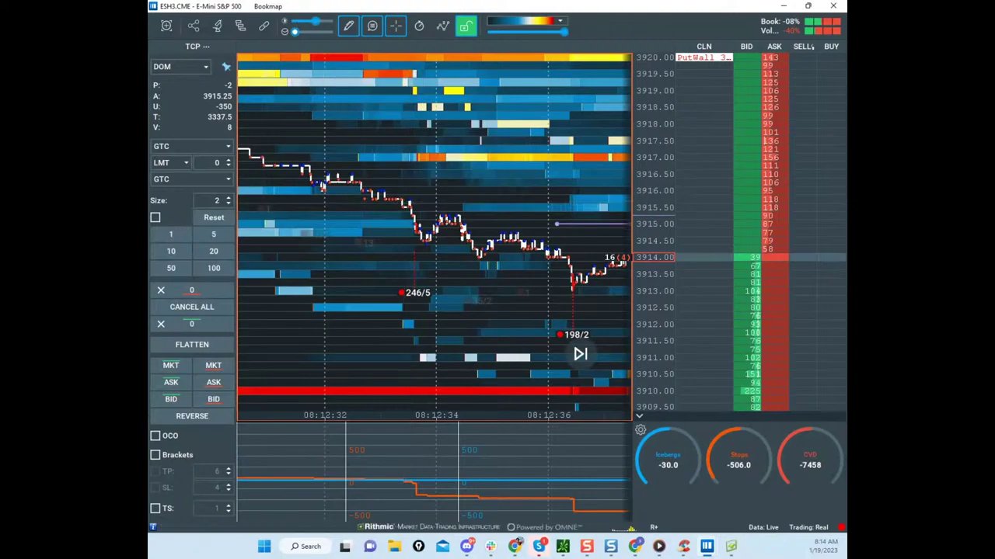
left_click(355, 31)
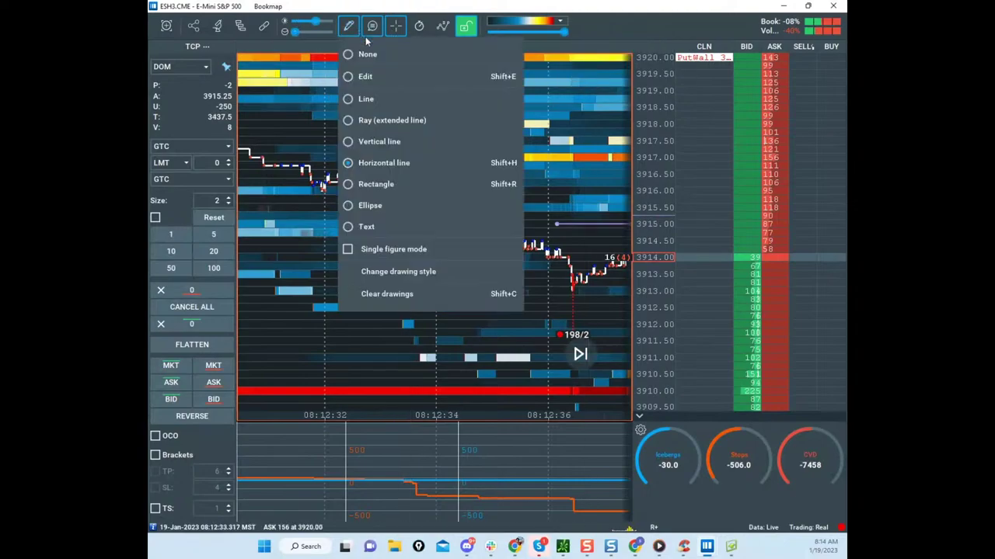
left_click(375, 49)
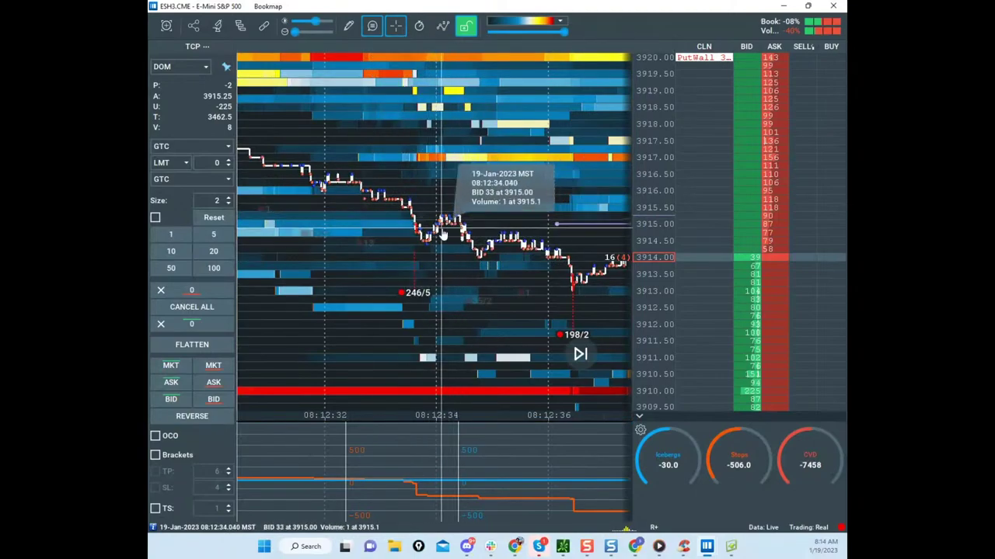
right_click(453, 225)
mouse_move(488, 304)
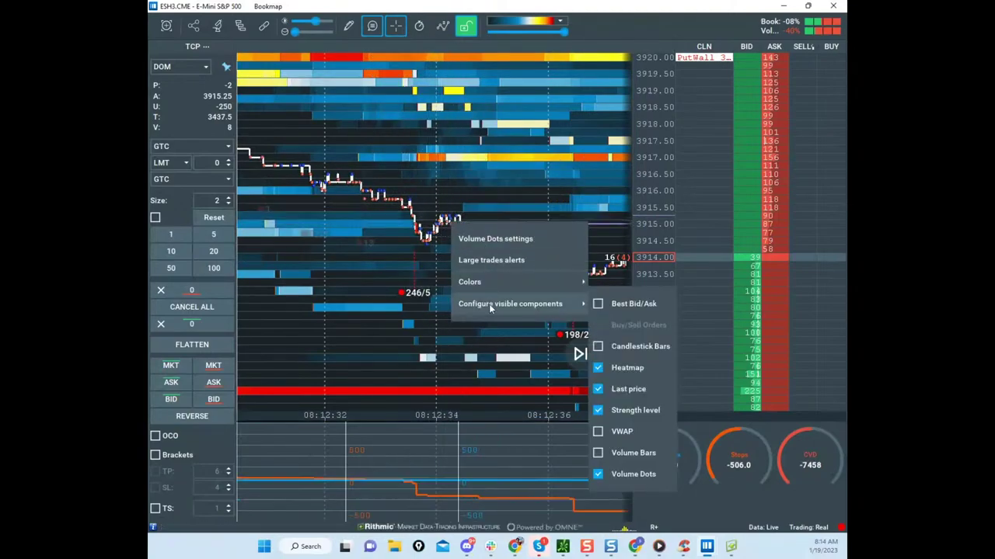
left_click(588, 194)
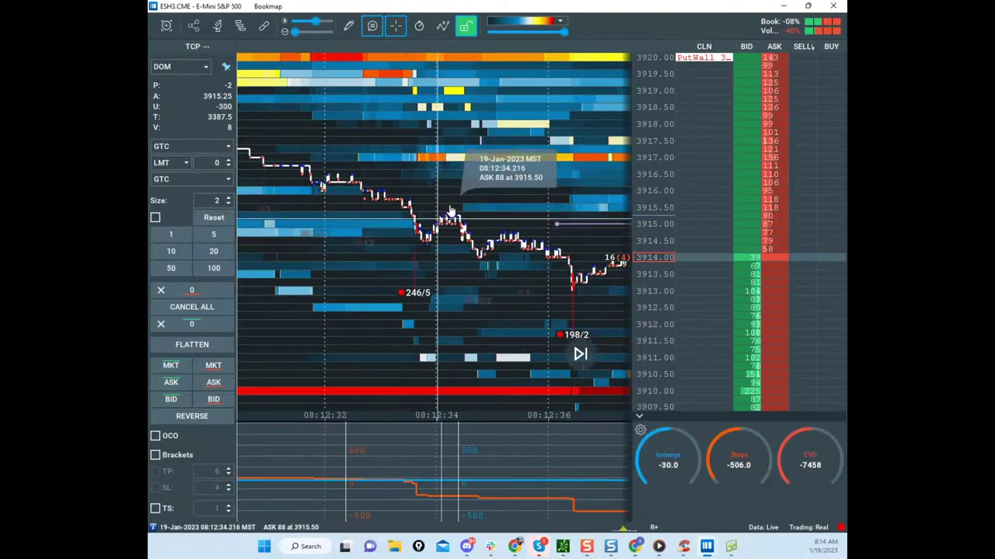
Step: Draw two horizontal lines across the heatmap, one at 3915.00 where the stops fire and one at about 3913.00
left_click(343, 27)
left_click(380, 165)
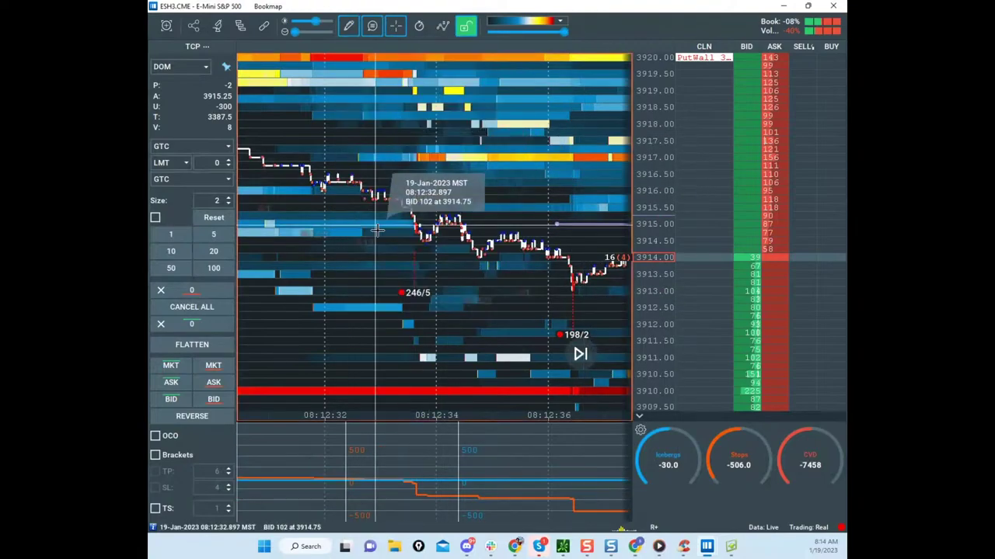
scroll(406, 200, "up", 5)
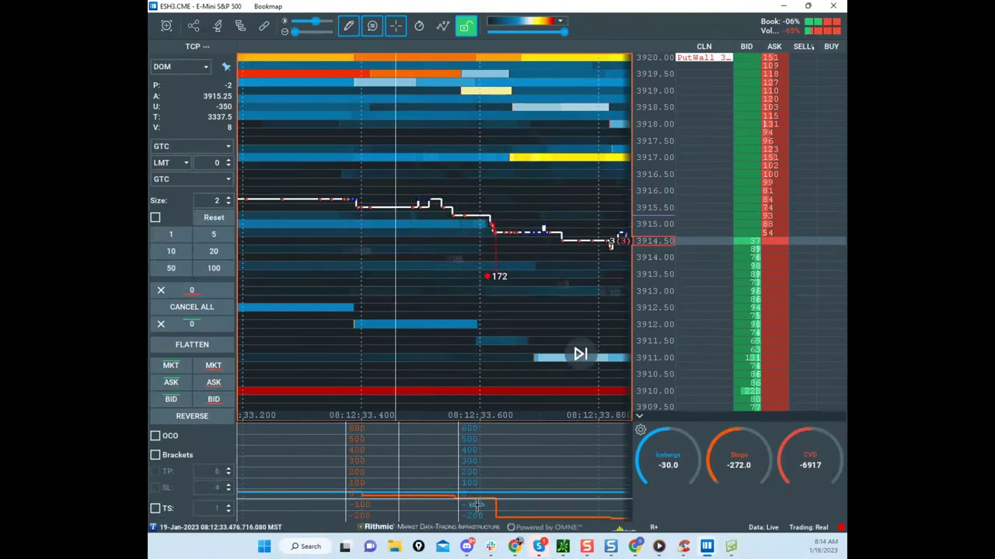
scroll(518, 232, "up", 3)
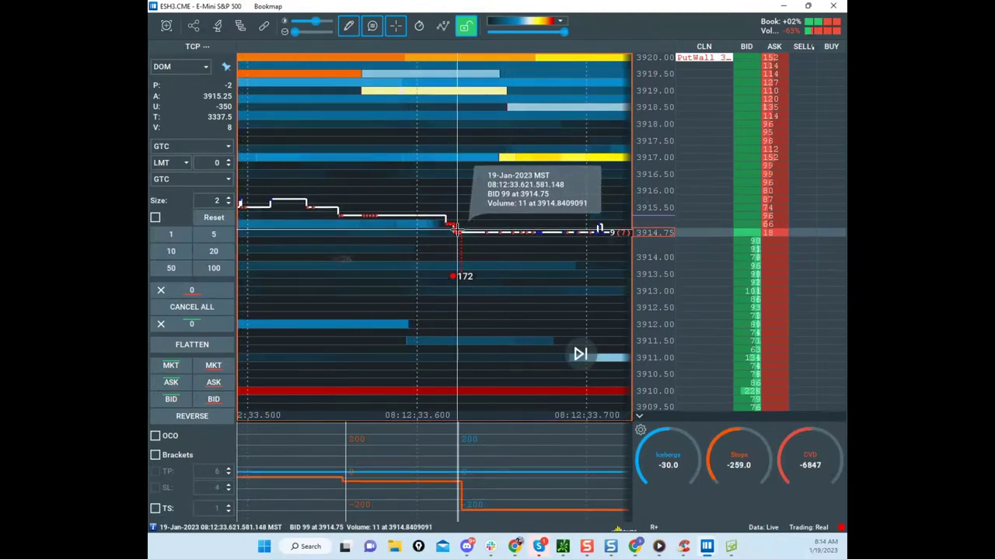
left_click(591, 224)
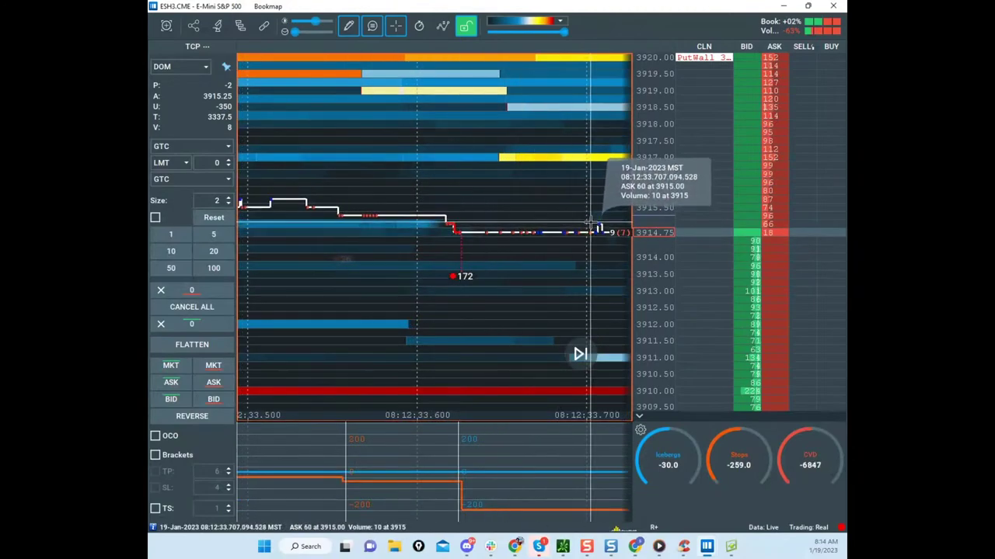
scroll(590, 240, "down", 8)
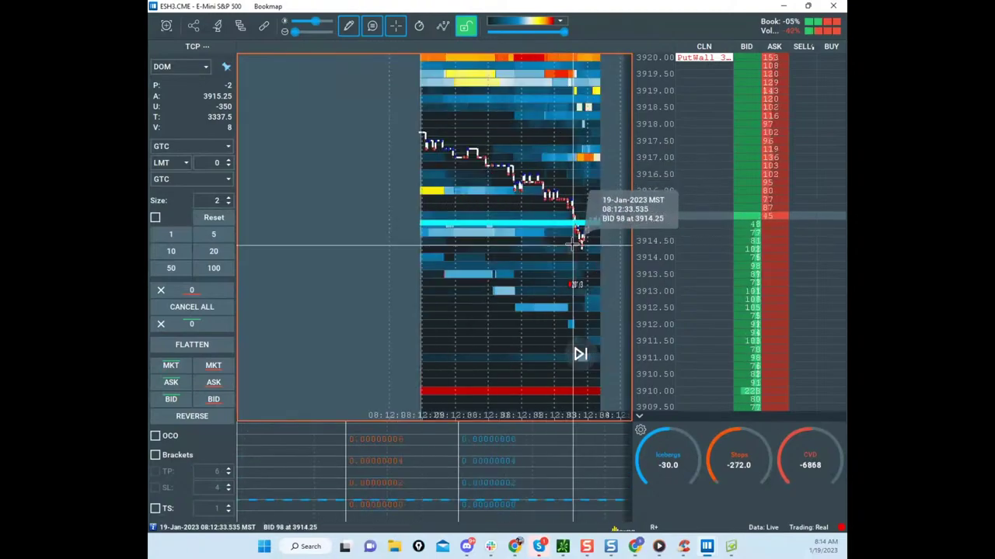
left_click(590, 287)
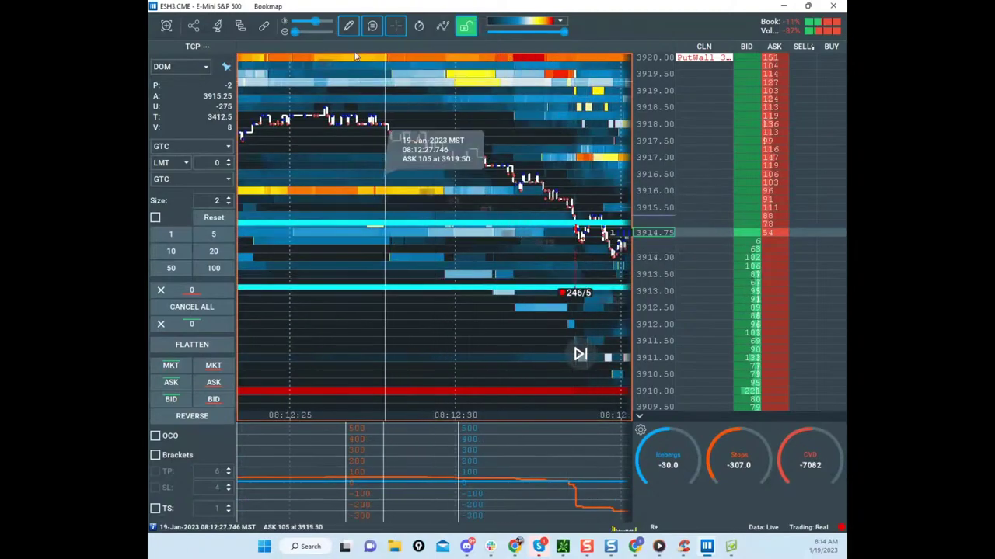
Step: Switch the drawing mode to Edit and change the color of the horizontal line at 3915.00 to yellow
left_click(349, 30)
left_click(388, 72)
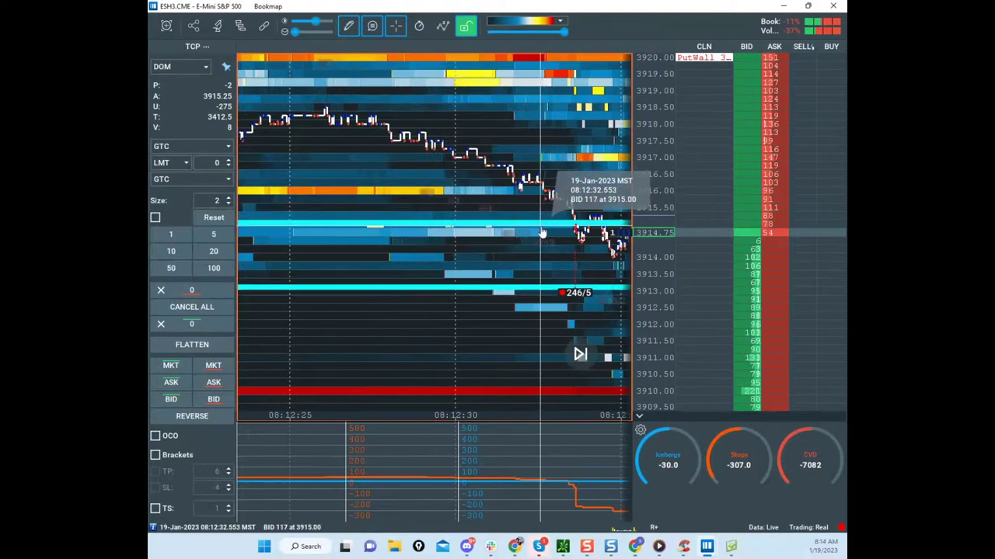
right_click(541, 226)
left_click(553, 241)
left_click(495, 246)
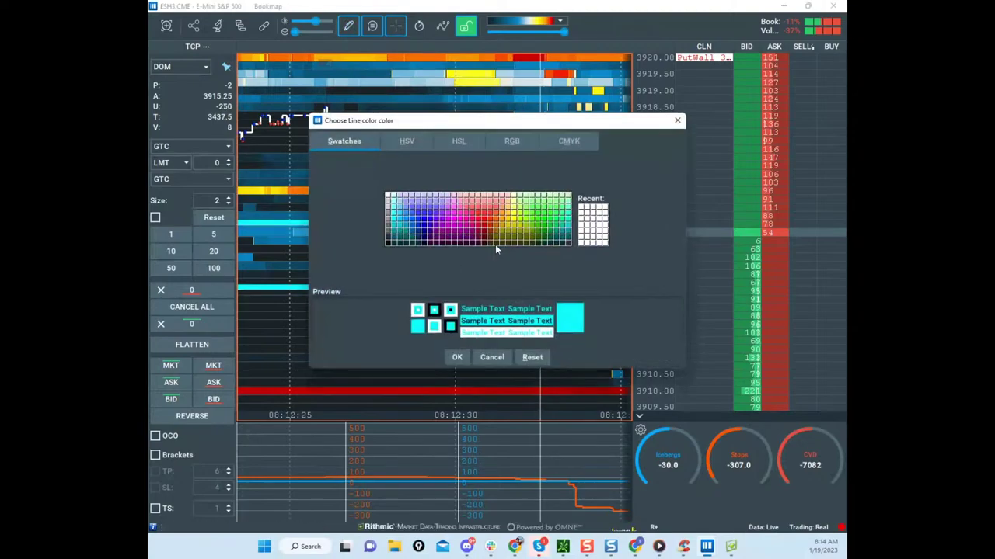
left_click(514, 220)
left_click(456, 359)
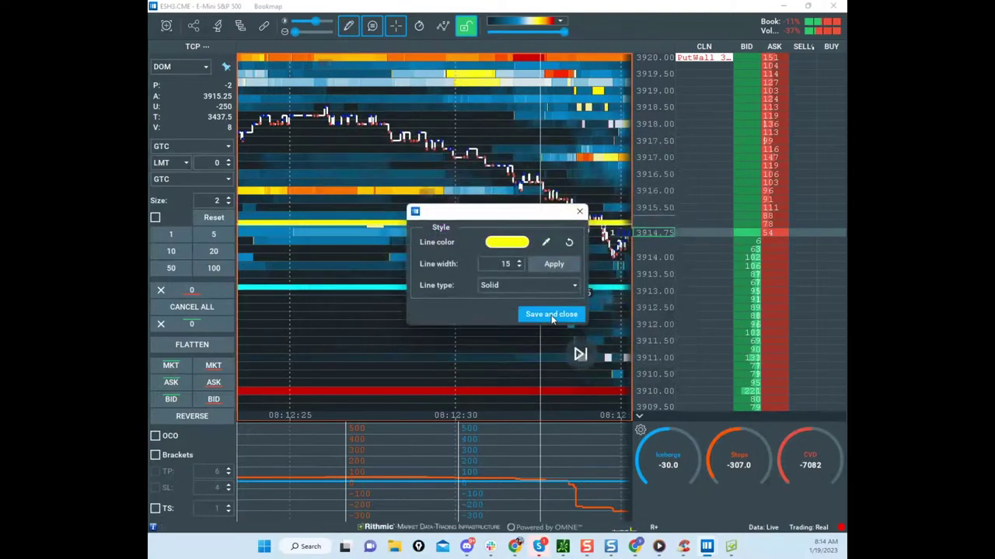
left_click(554, 315)
Step: Change the color of the lower horizontal line near 3913.00 to yellow as well, and set the drawing mode to None
right_click(598, 289)
left_click(608, 304)
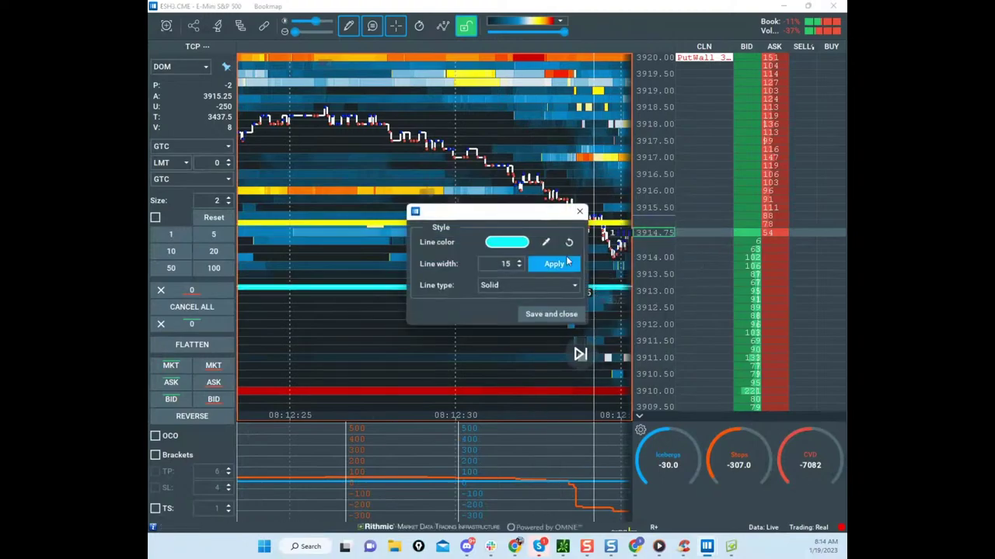
left_click(513, 242)
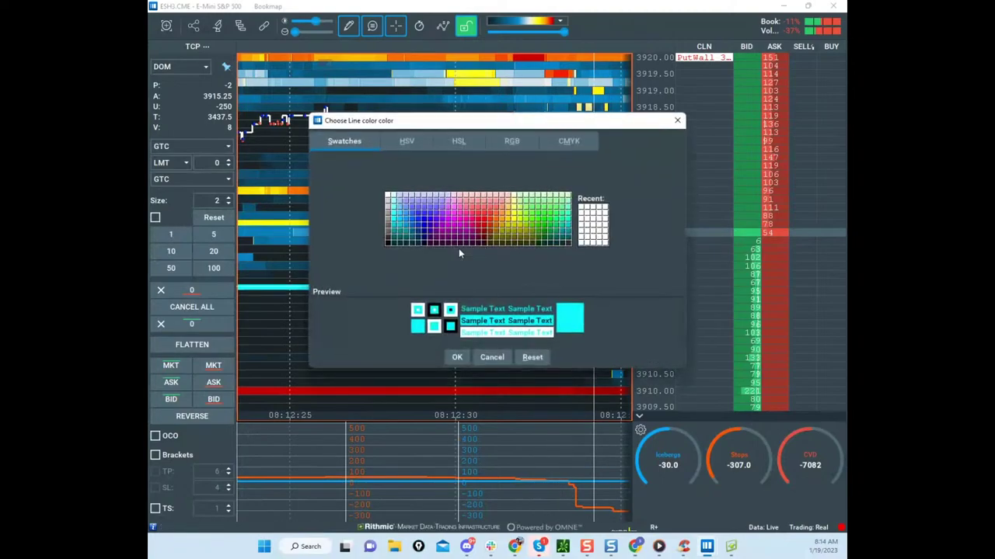
left_click(513, 221)
left_click(456, 357)
left_click(551, 314)
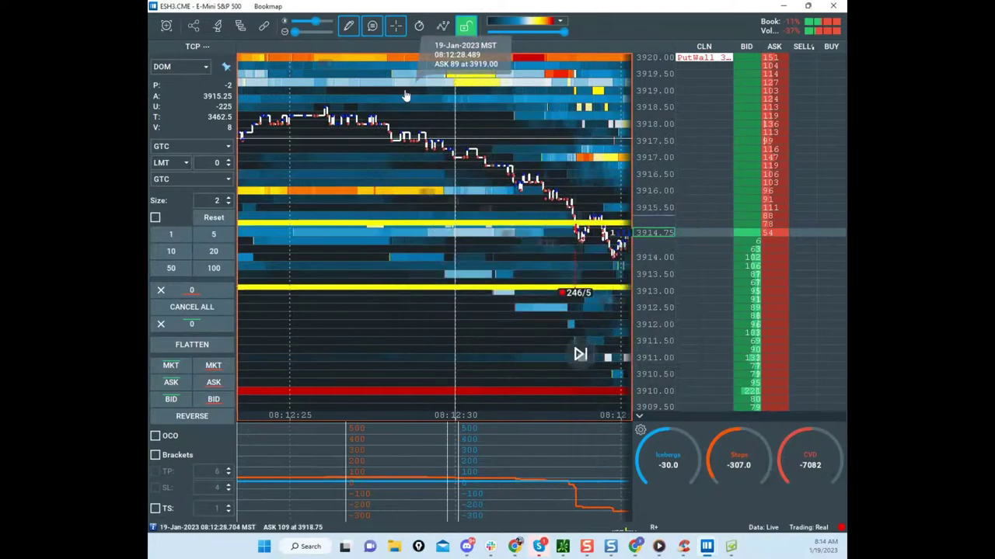
left_click(348, 25)
left_click(369, 54)
Step: Examine the low at 3913.00 around 08:12:36 in close-up and read the Stops value beneath it
scroll(413, 177, "down", 5)
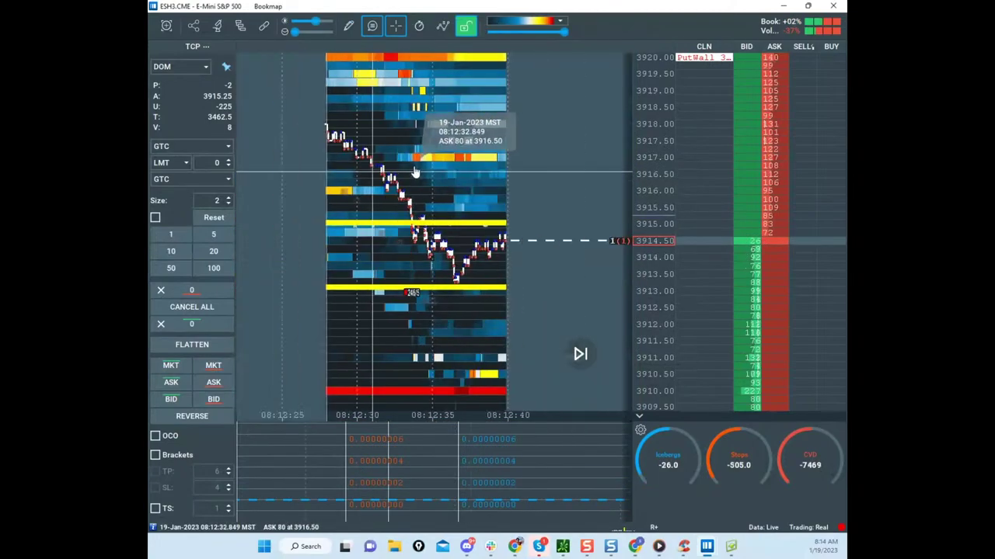
scroll(655, 222, "up", 3)
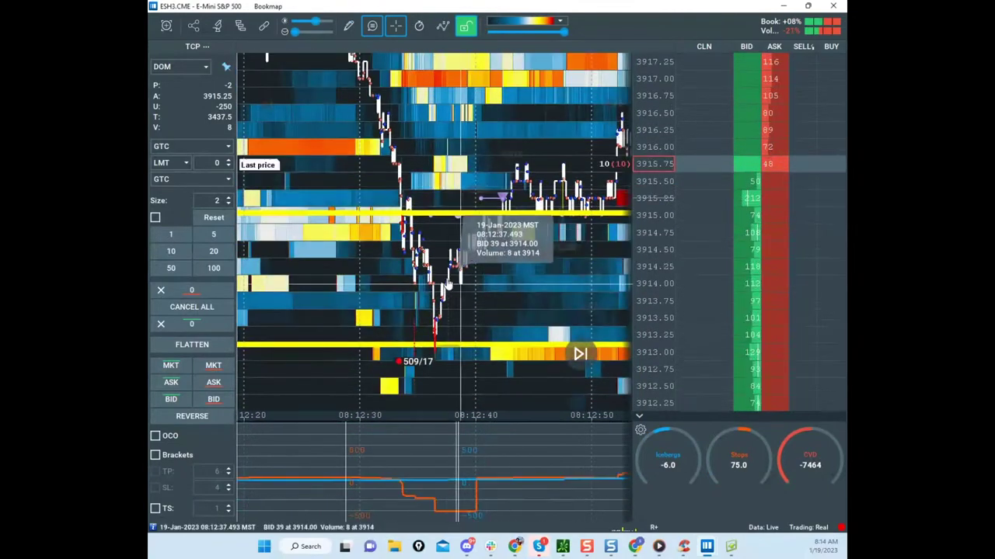
scroll(466, 233, "up", 5)
scroll(463, 235, "up", 6)
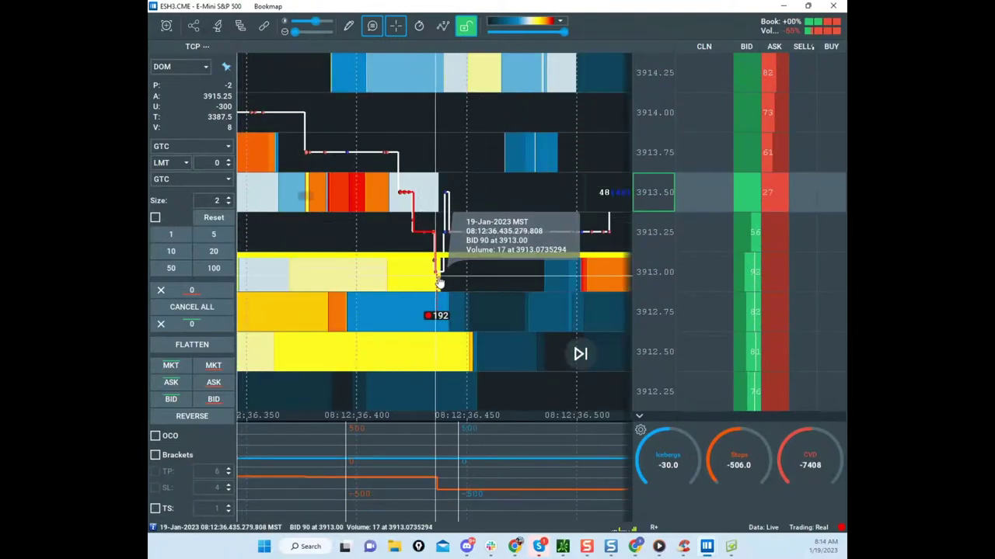
mouse_move(446, 496)
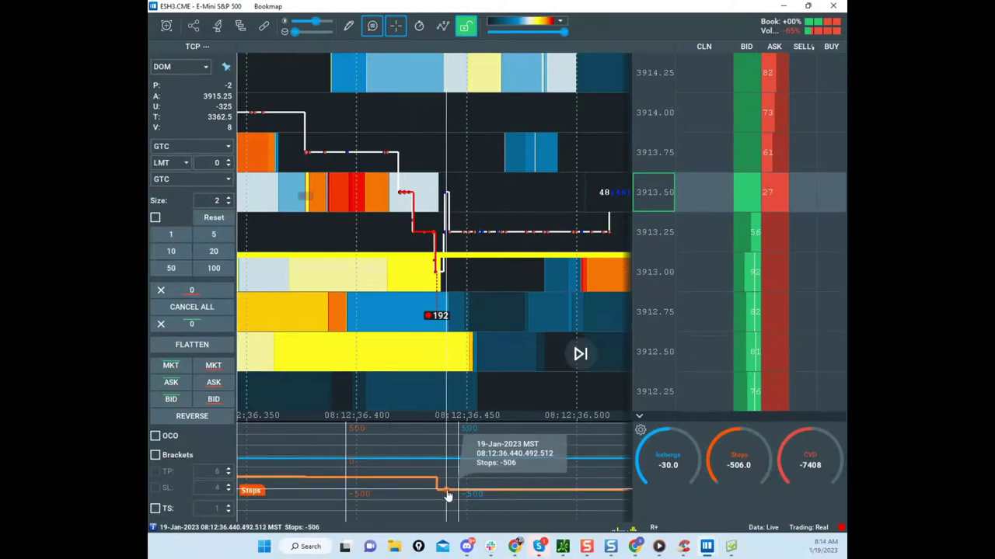
mouse_move(489, 159)
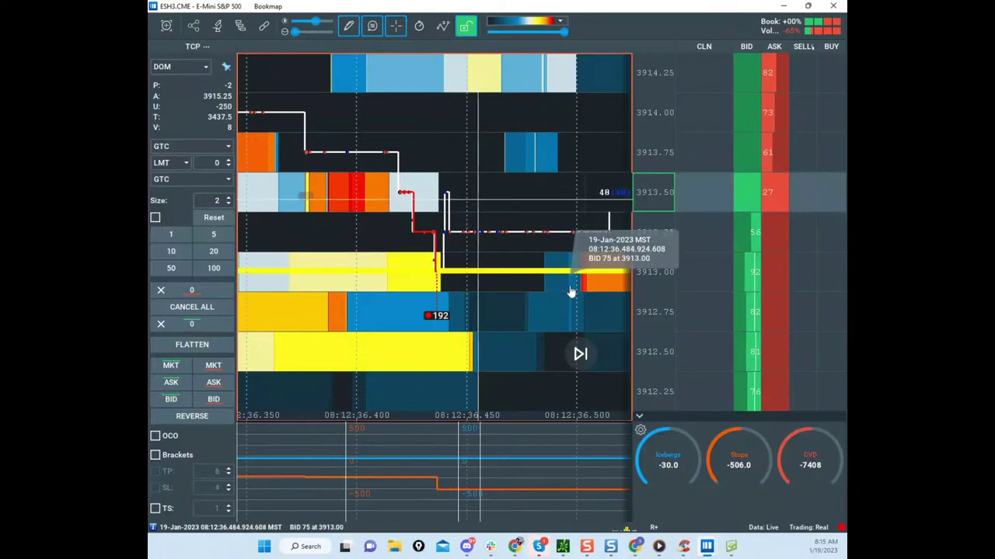
Step: Turn drawing mode off and review the drop to 3913.00 and the rebound above the 3915.00 line on the heatmap
scroll(522, 132, "down", 10)
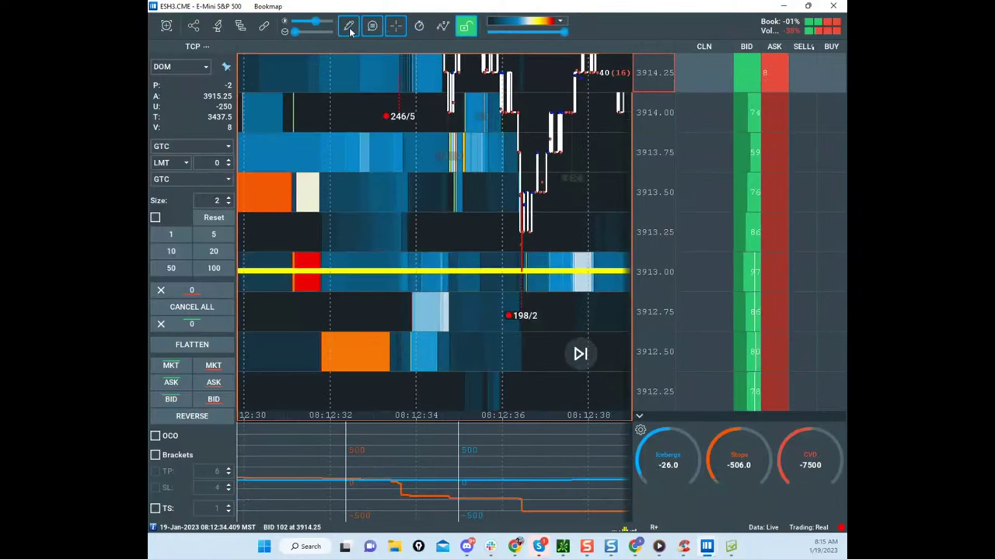
left_click(348, 26)
left_click(373, 56)
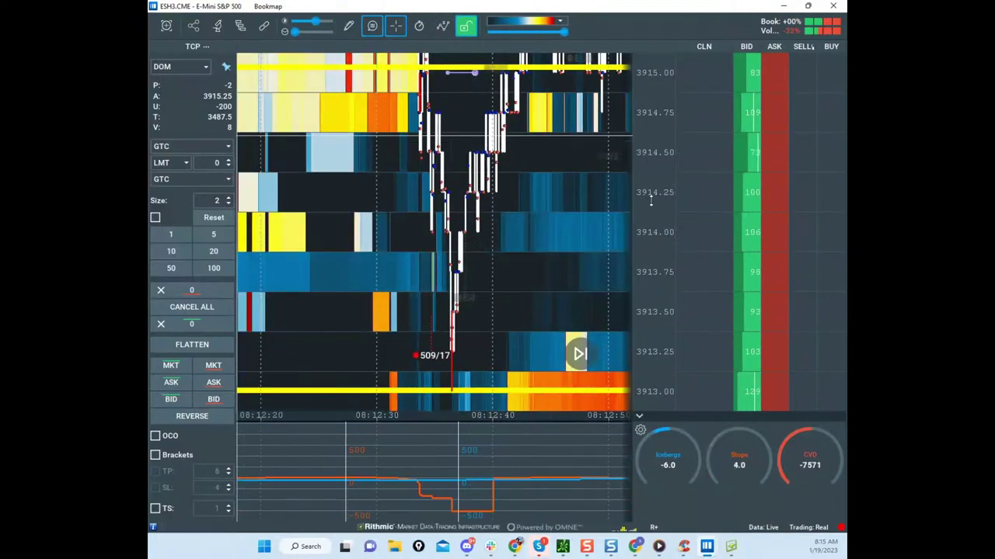
scroll(713, 200, "down", 5)
scroll(464, 243, "up", 4)
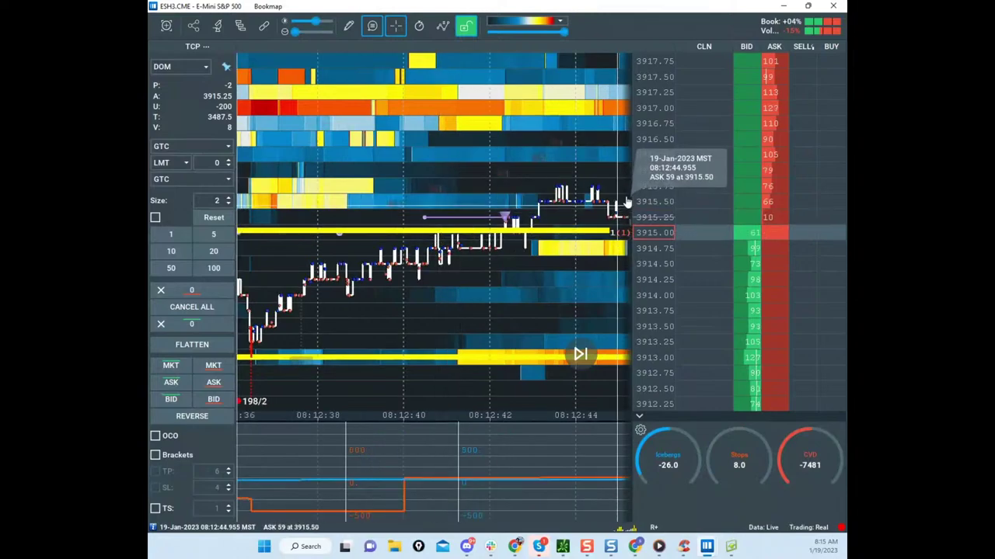
scroll(598, 217, "down", 5)
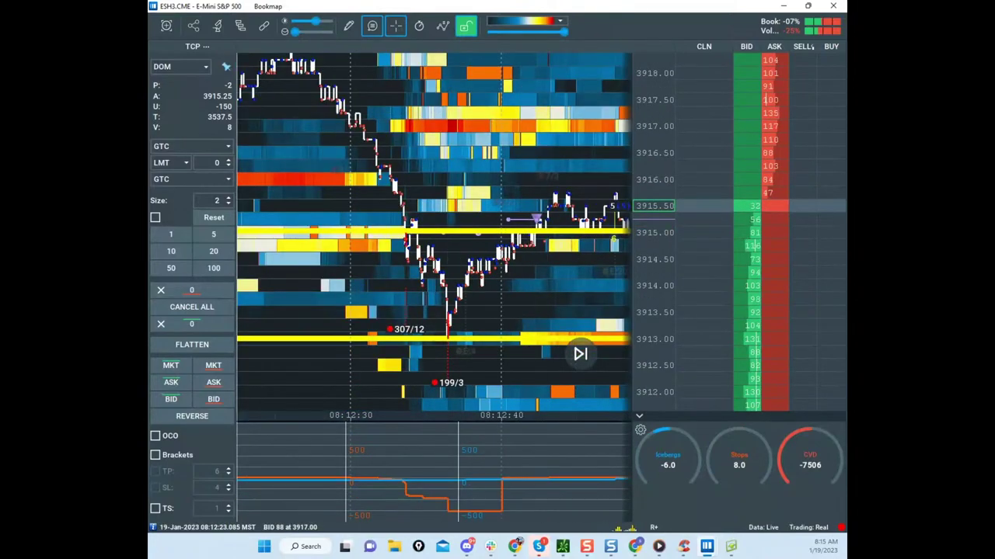
Step: Switch to the Chrome remote desktop session showing the ES 6000 Volume chart
left_click_drag(149, 48, 588, 60)
left_click(634, 56)
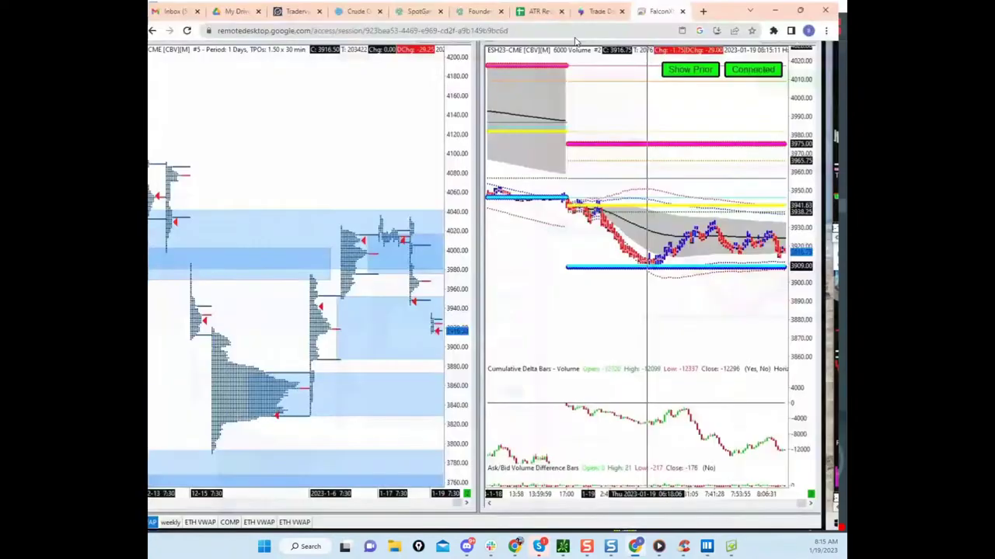
Step: Switch to the ATR Reversion Calcs spreadsheet and review the ATR and position strategy prices on the ES sheet
left_click(548, 8)
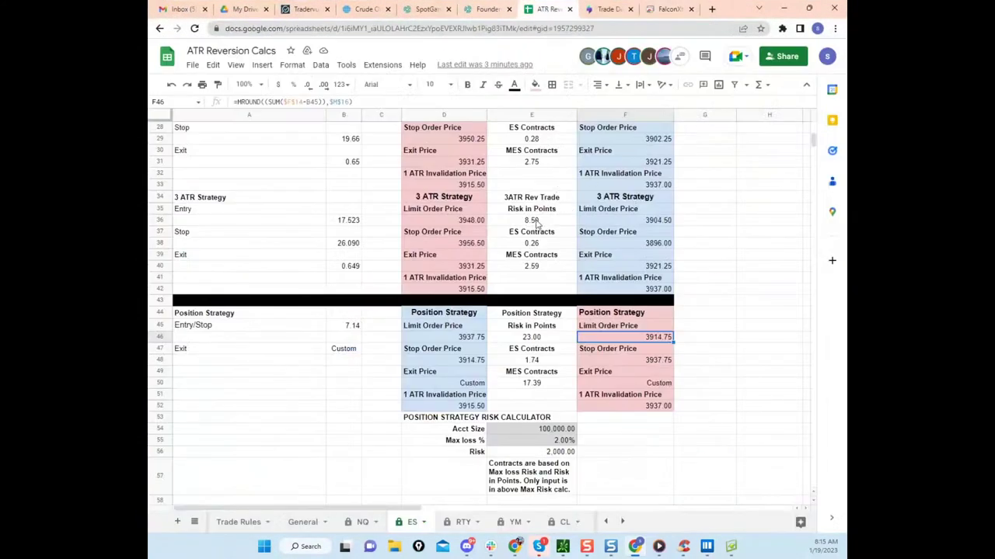
scroll(577, 251, "up", 1)
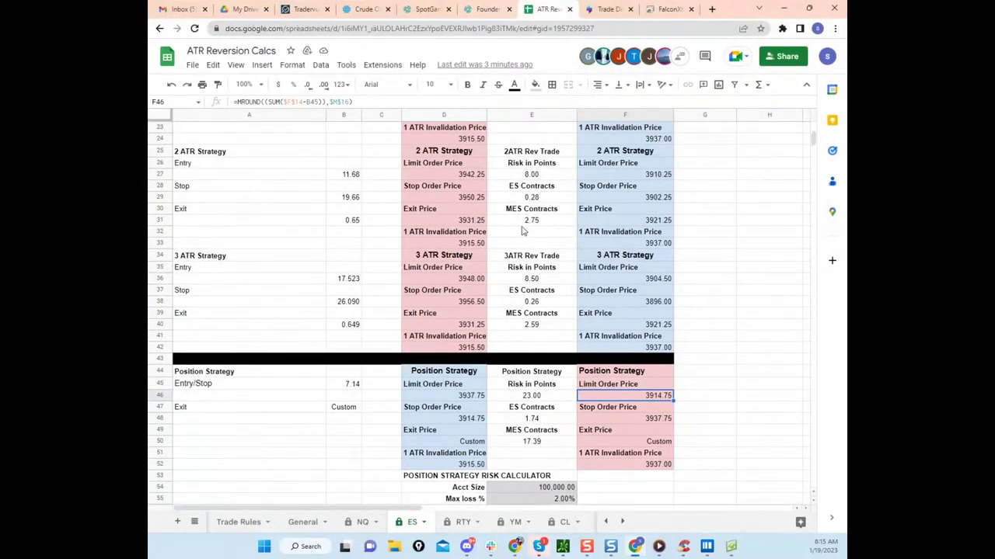
scroll(482, 210, "up", 2)
scroll(485, 184, "down", 2)
scroll(567, 151, "up", 3)
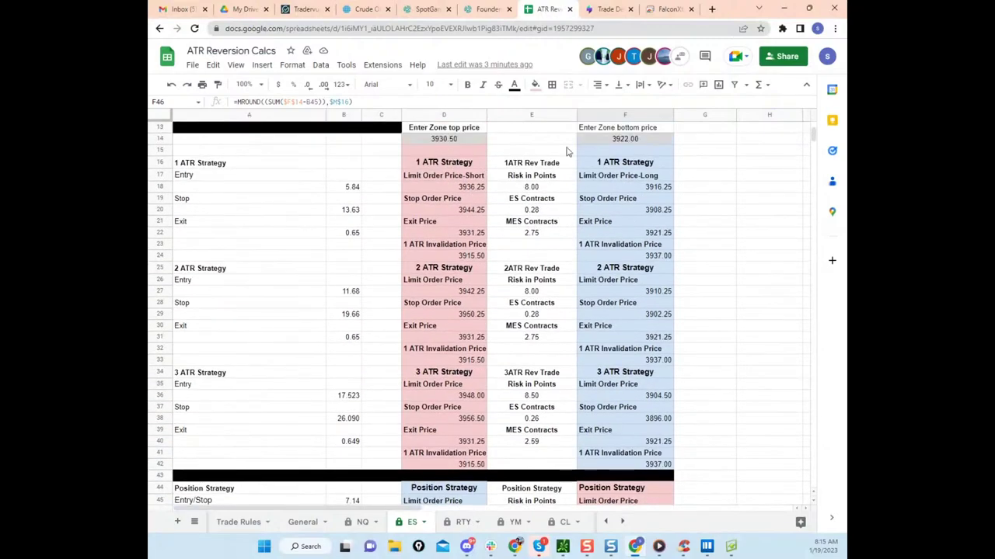
scroll(502, 254, "down", 6)
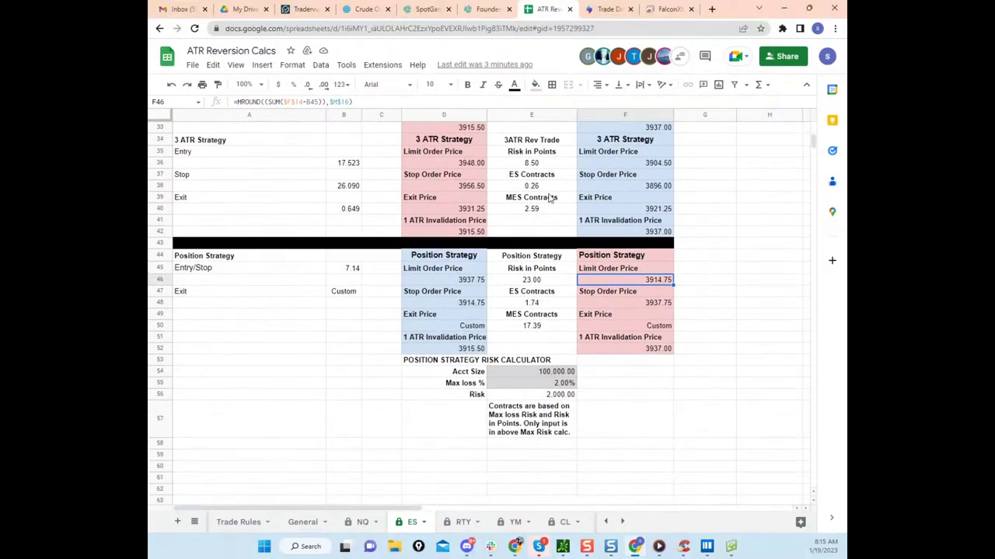
scroll(482, 161, "up", 3)
scroll(546, 227, "down", 2)
scroll(529, 286, "up", 9)
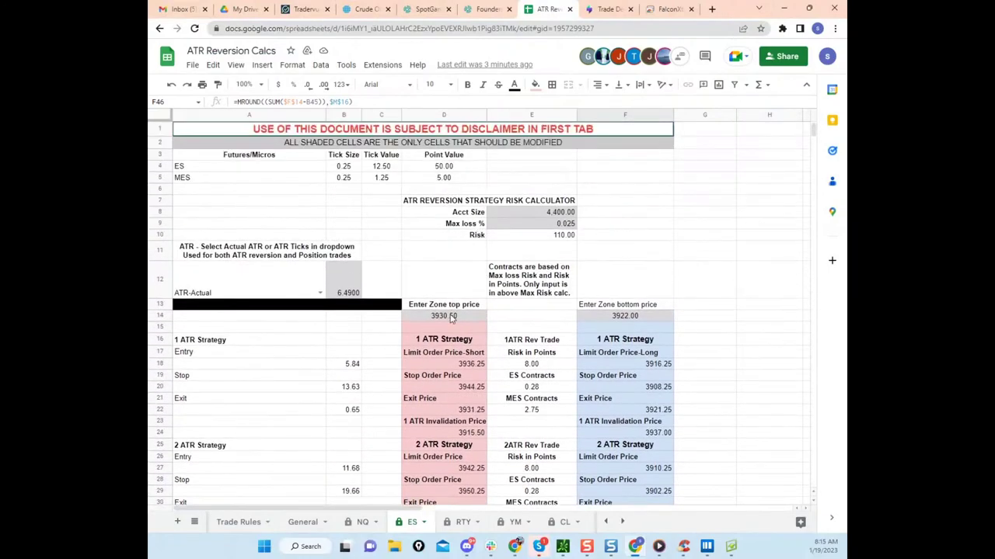
Step: Set the zone top price to 3915 and the zone bottom price to 3913 on the ES sheet
left_click(451, 317)
left_click_drag(731, 13, 599, 92)
left_click(670, 84)
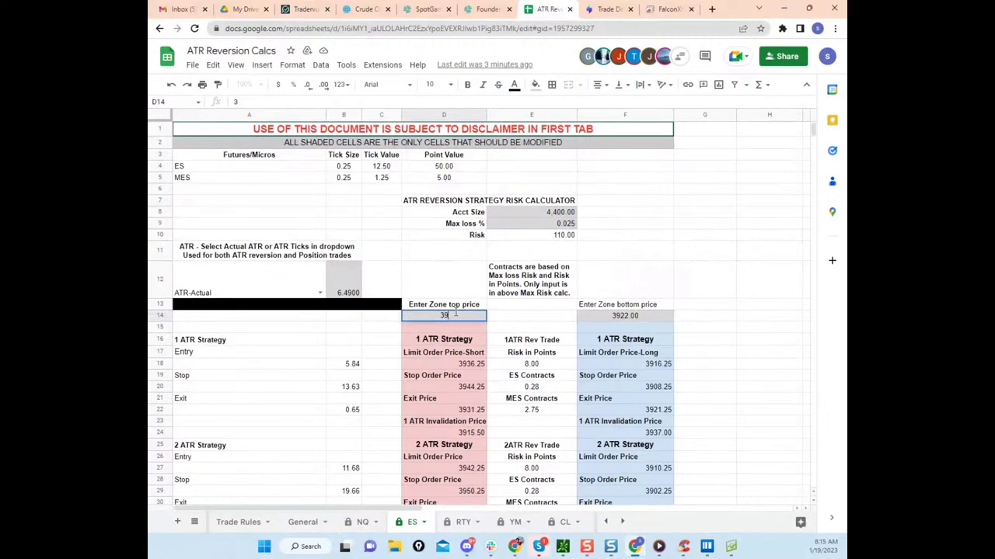
left_click(623, 319)
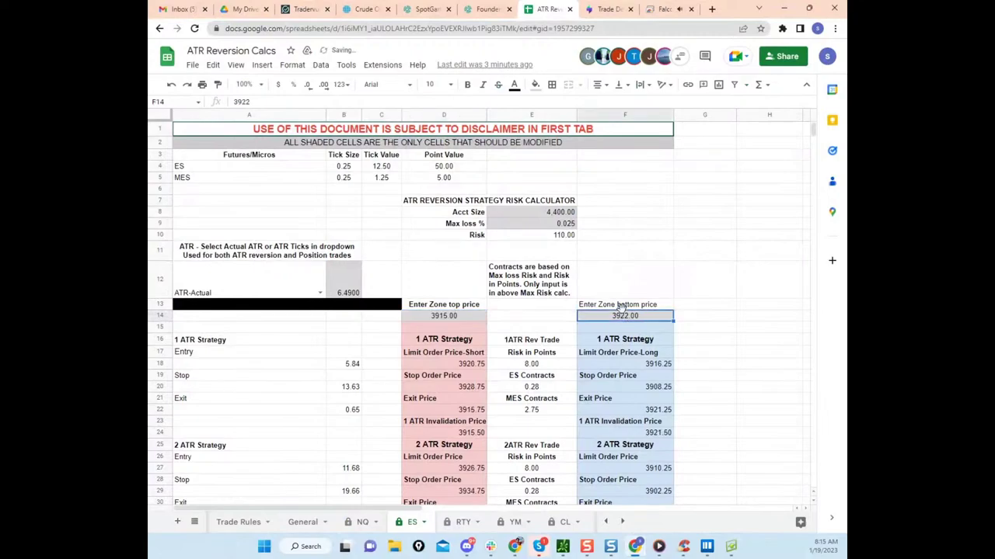
type("3913")
left_click(662, 256)
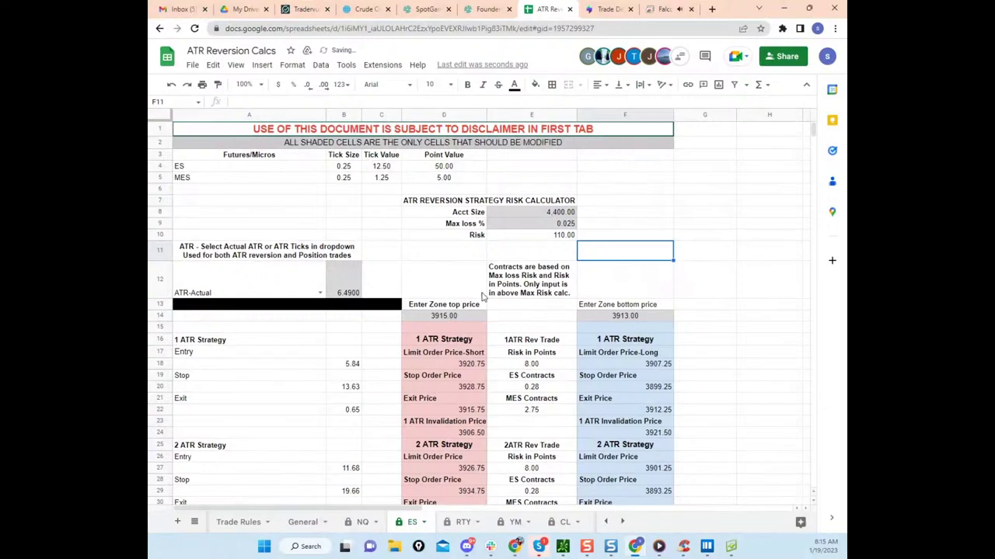
Step: Check the ATR (14, Wilders) on the 5-minute /ES chart and set the ATR-Actual value to 6.4
left_click(361, 296)
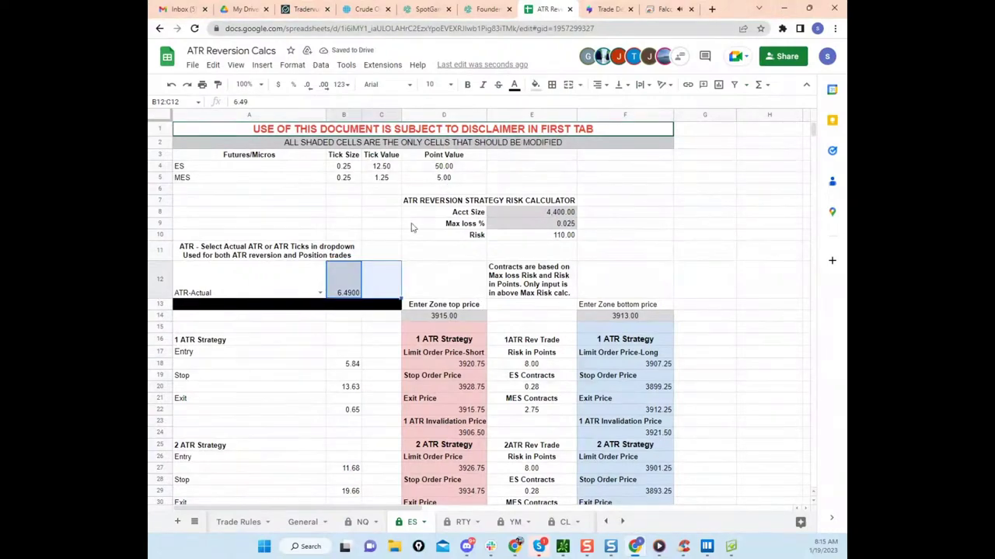
left_click(348, 290)
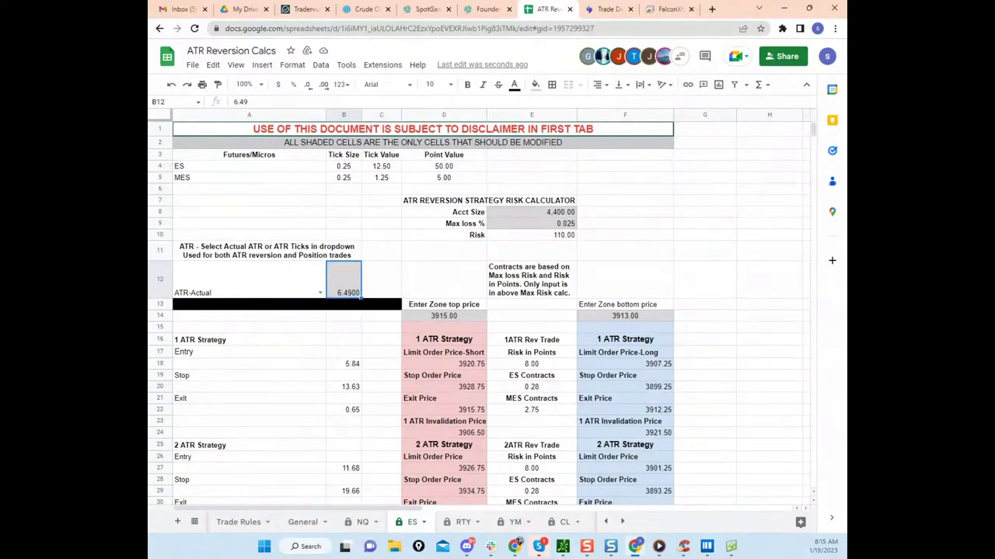
left_click(635, 547)
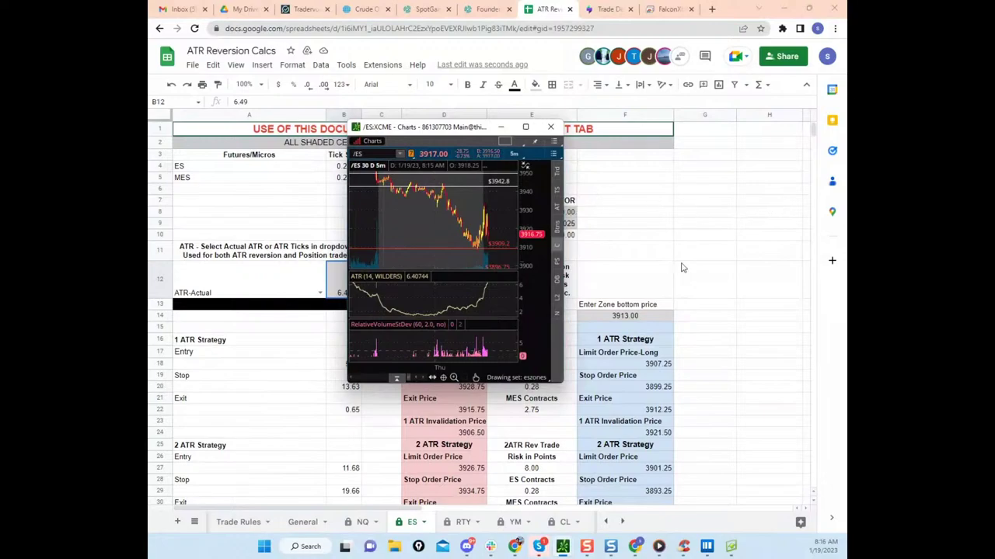
left_click_drag(441, 132, 3, 178)
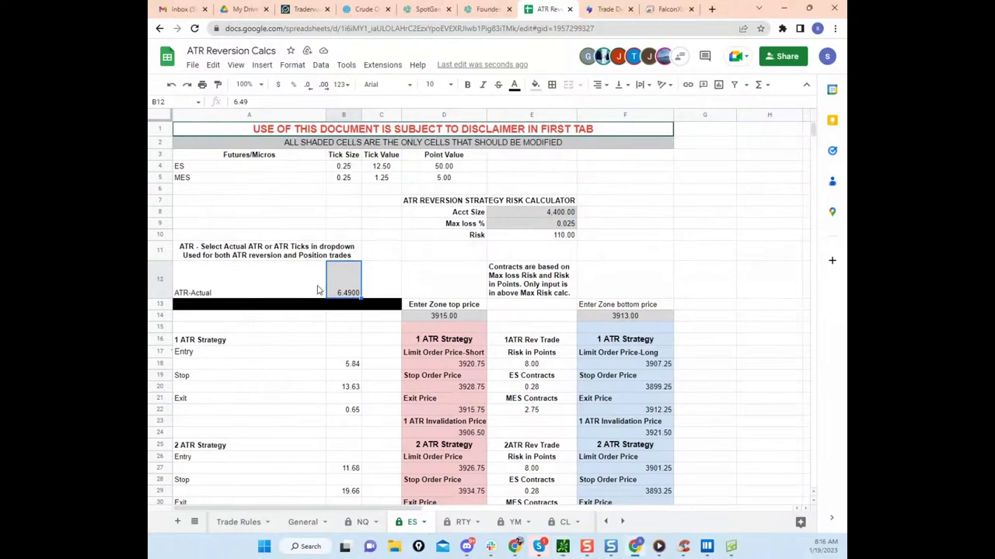
left_click(414, 259)
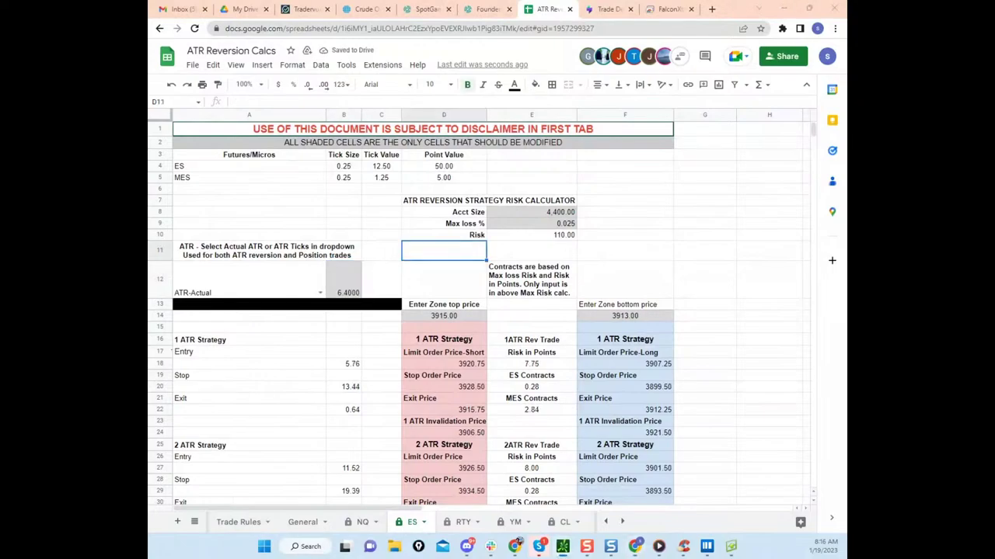
Step: Bring the 1-hour /ES chart in thinkorswim into view, check its price levels and ATR, and return to the spreadsheet
left_click_drag(8, 202, 413, 174)
left_click(509, 169)
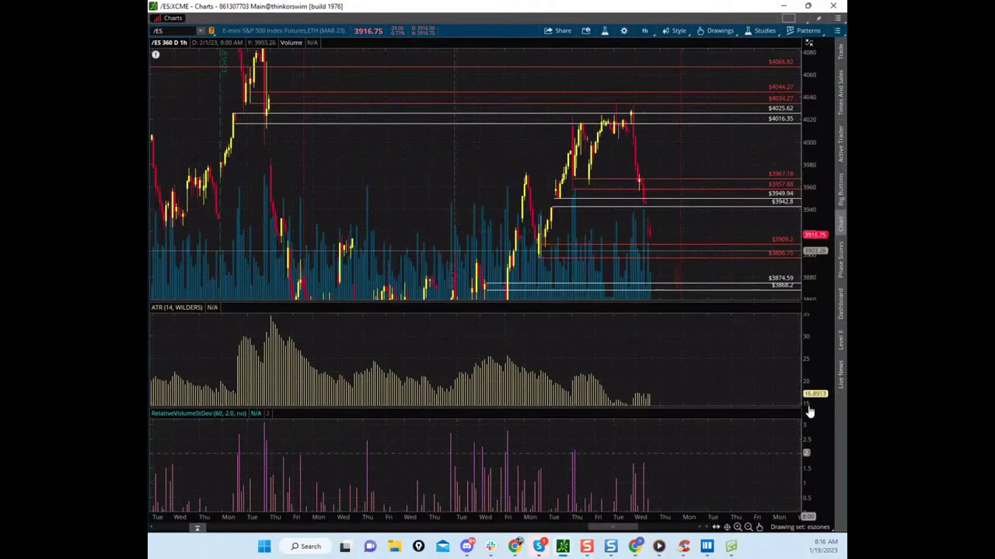
left_click_drag(644, 8, 149, 8)
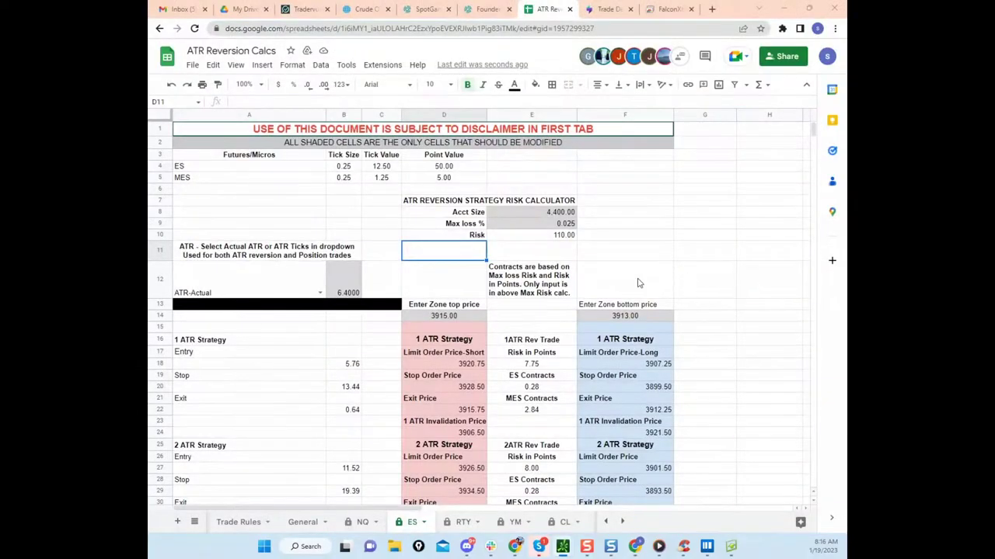
Step: Review the recalculated limit and stop order prices for the short side of the Position Strategy
left_click(349, 288)
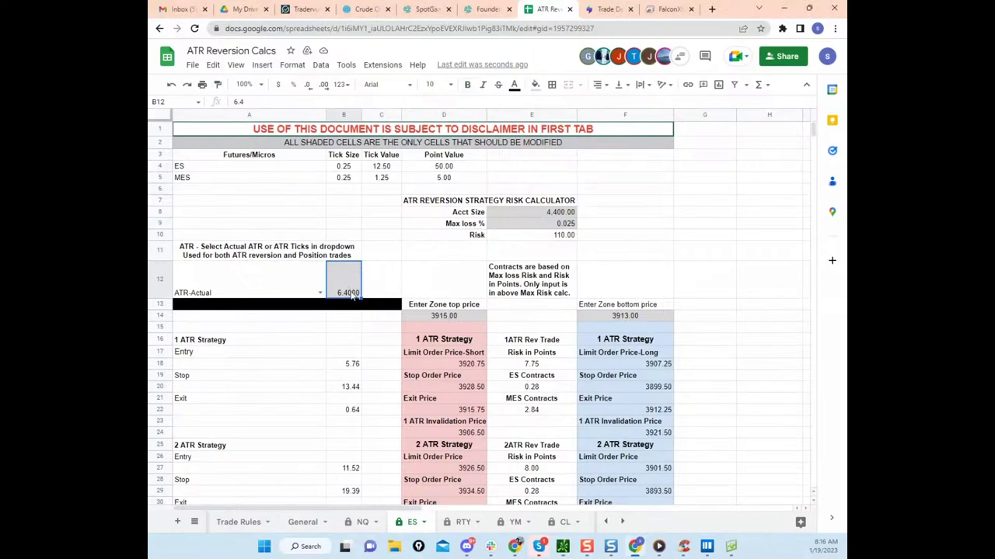
scroll(659, 202, "down", 5)
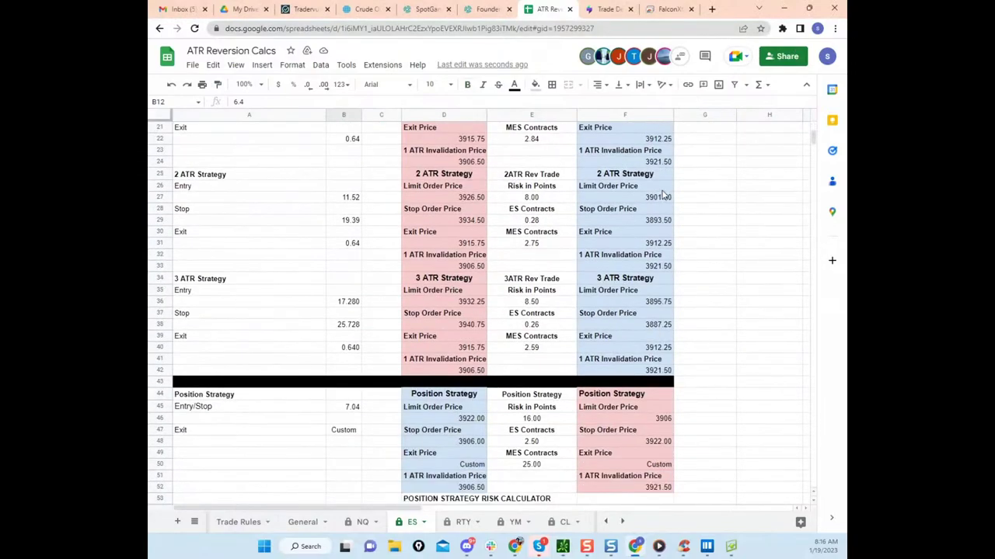
scroll(664, 342, "down", 2)
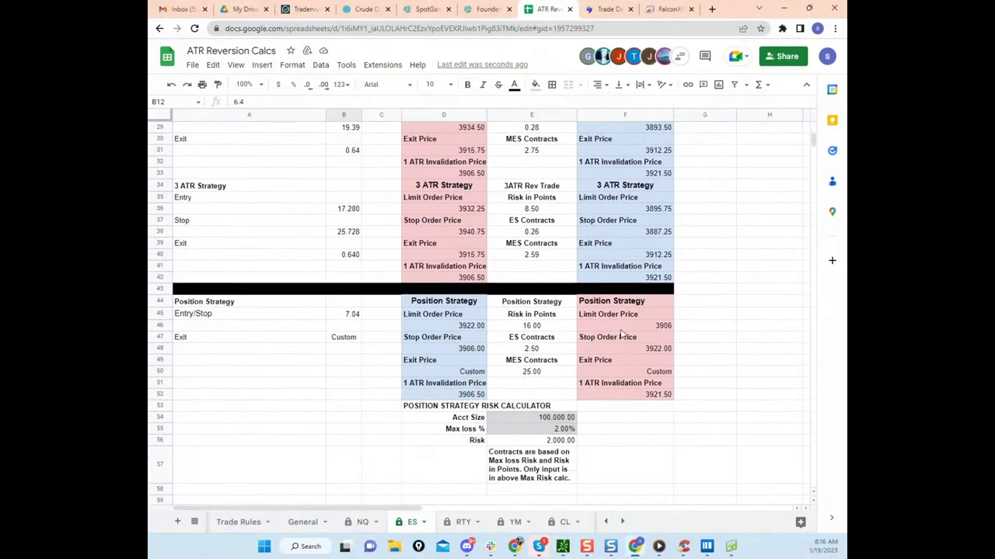
left_click(662, 327)
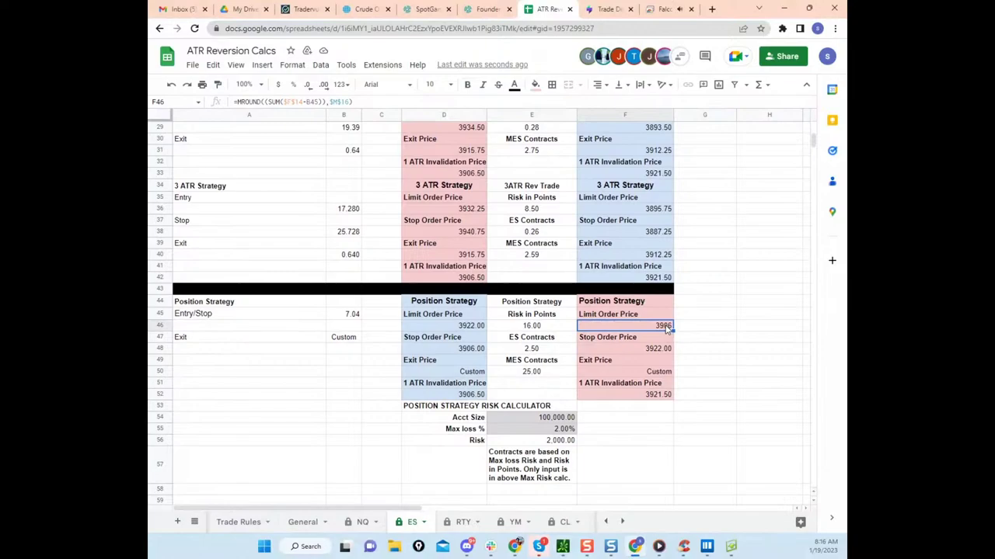
left_click(657, 351)
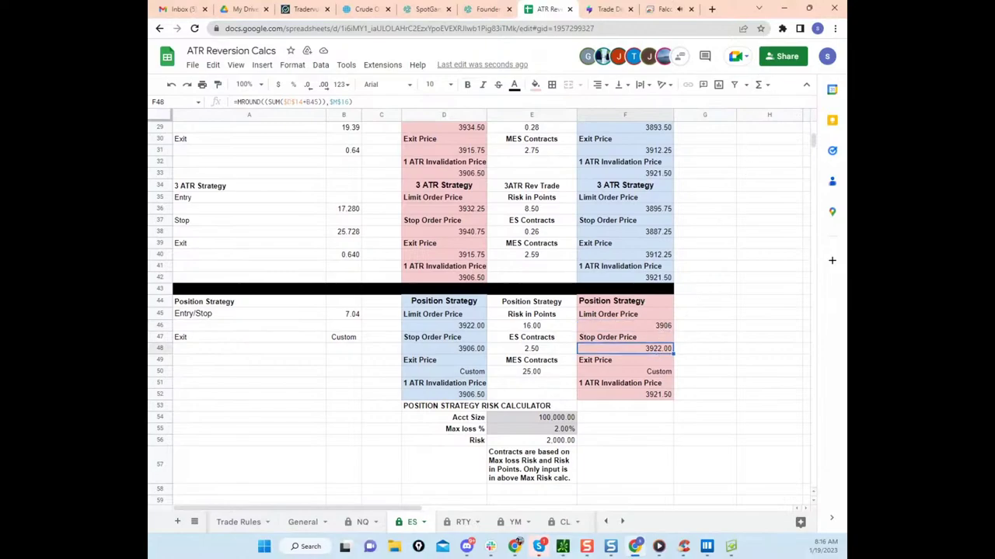
Step: Switch to Bookmap and examine the heatmap from the 3913.00 low up to the cyan line above 3930.00
left_click(784, 8)
scroll(359, 158, "down", 4)
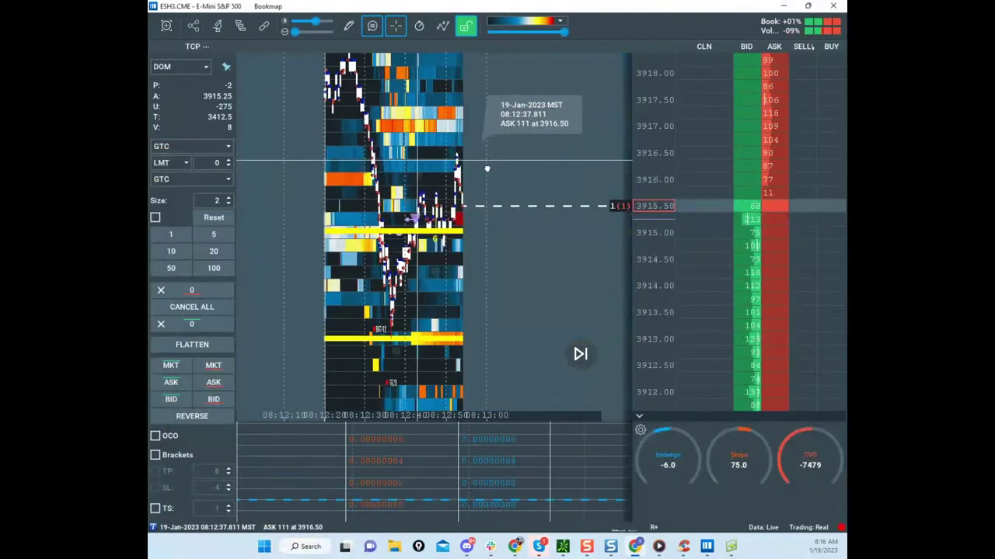
scroll(706, 176, "down", 3)
scroll(536, 150, "down", 4)
left_click_drag(550, 149, 415, 182)
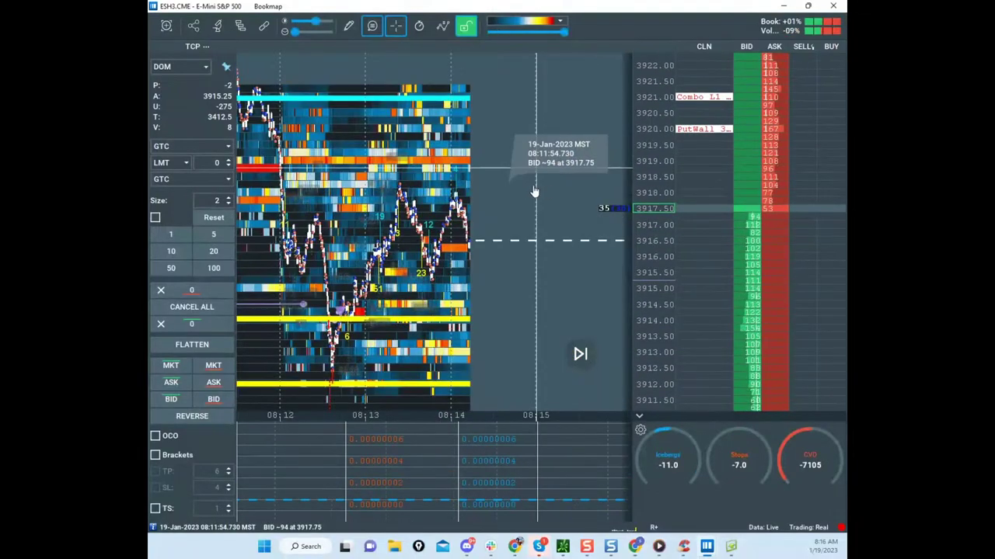
scroll(626, 180, "down", 5)
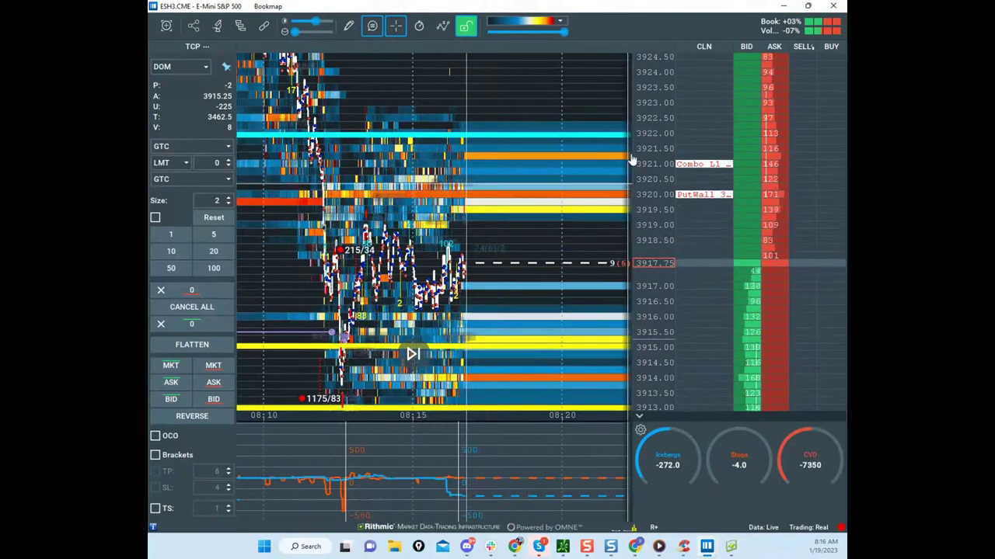
scroll(637, 155, "down", 5)
left_click_drag(578, 199, 560, 267)
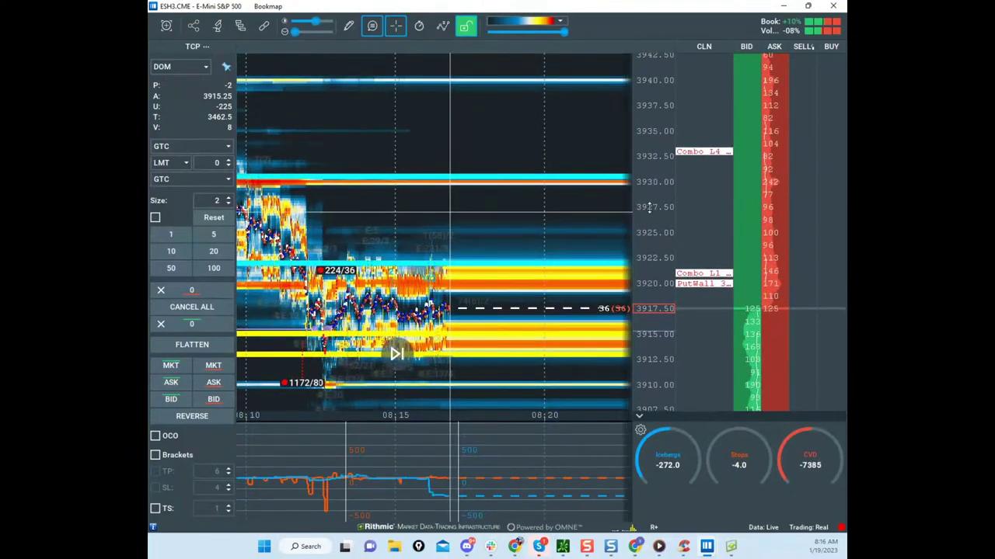
scroll(648, 207, "up", 3)
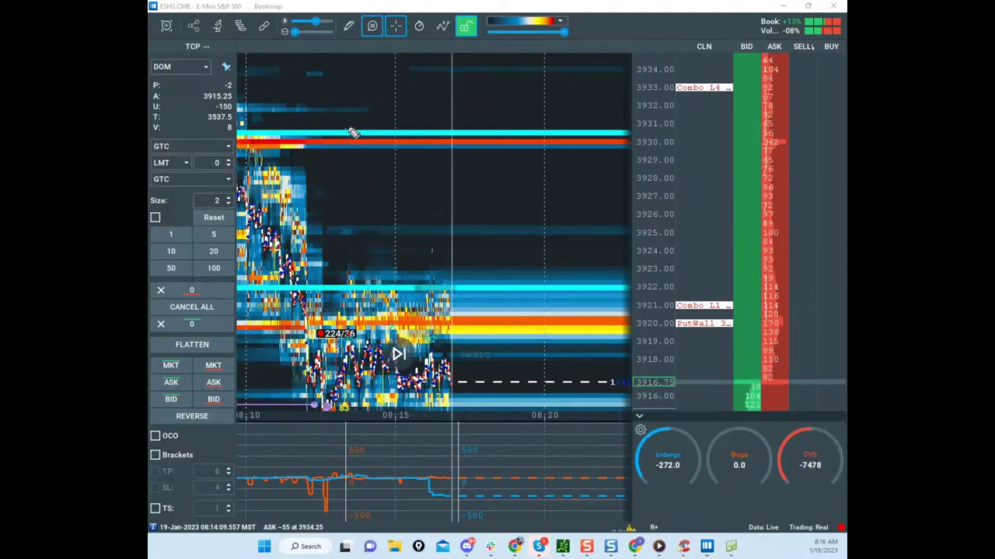
Step: Sketch freehand marks showing possible price paths around the cyan lines near 3922.00 and 3930.00, and clear them
mouse_move(483, 131)
left_mouse_down()
mouse_move(544, 49)
mouse_move(567, 39)
left_mouse_up()
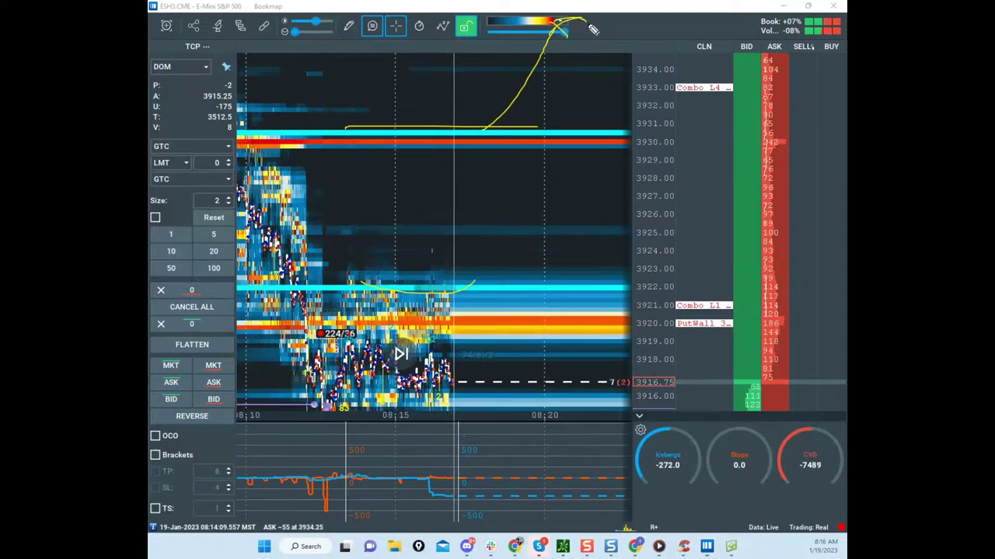
left_click_drag(600, 207, 577, 364)
key("Escape")
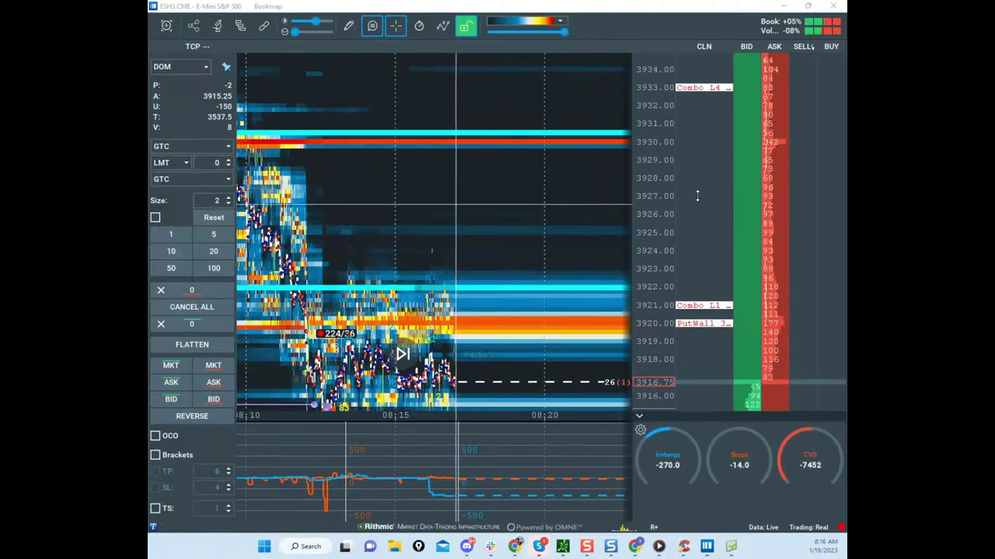
Step: Place a buy stop-limit order for 2 contracts at 3922.25, just above the cyan line near 3922.00
scroll(697, 197, "down", 1)
left_click_drag(561, 192, 537, 73)
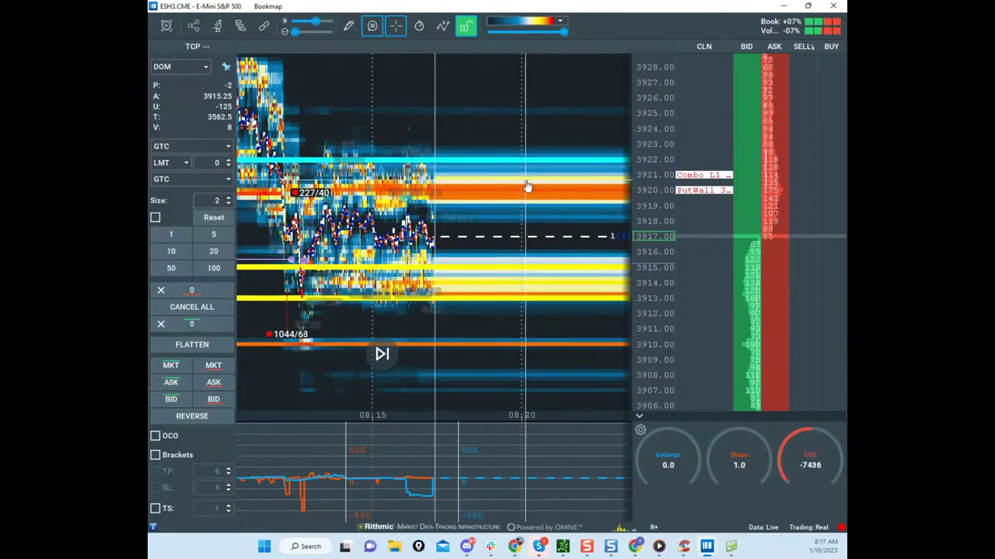
scroll(665, 153, "up", 4)
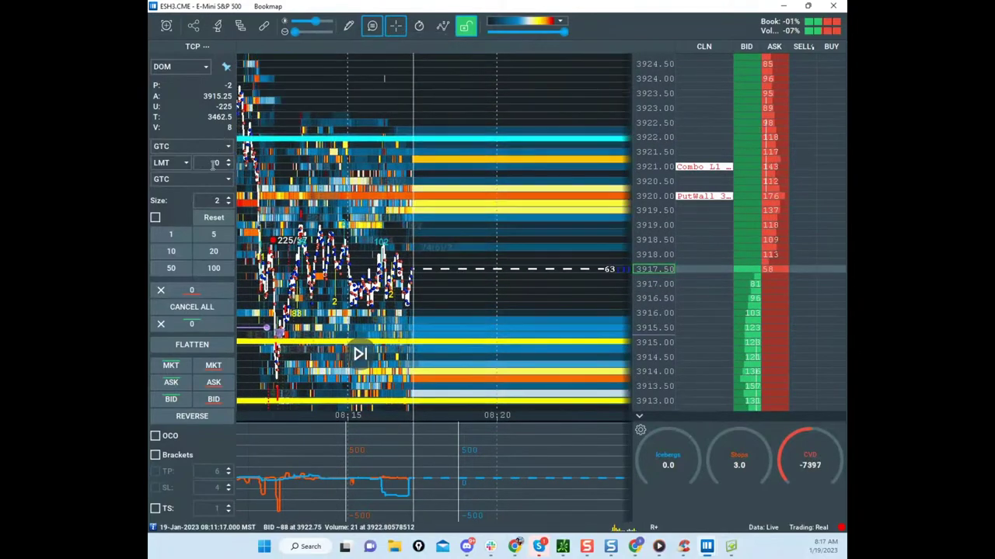
scroll(658, 126, "up", 1)
left_click_drag(553, 164, 515, 226)
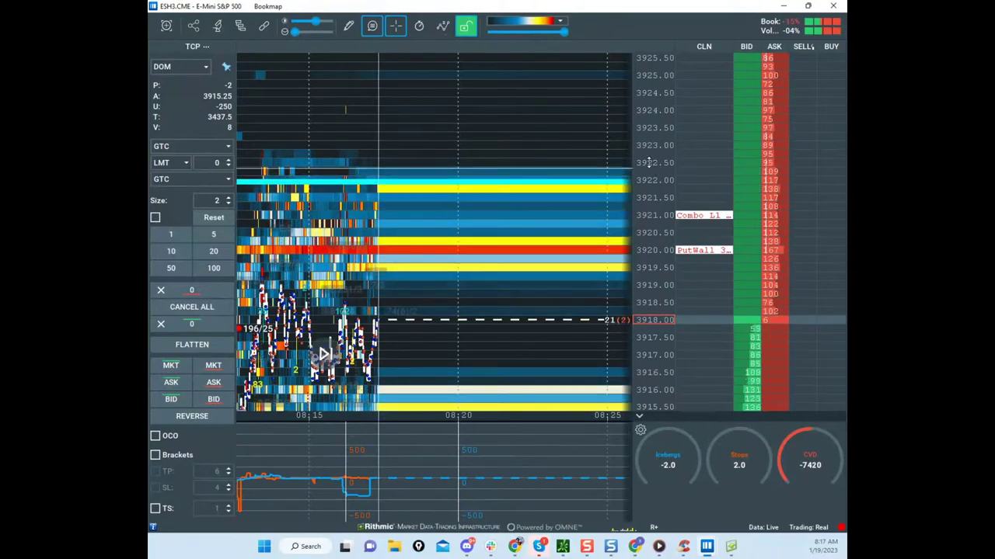
left_click(745, 159)
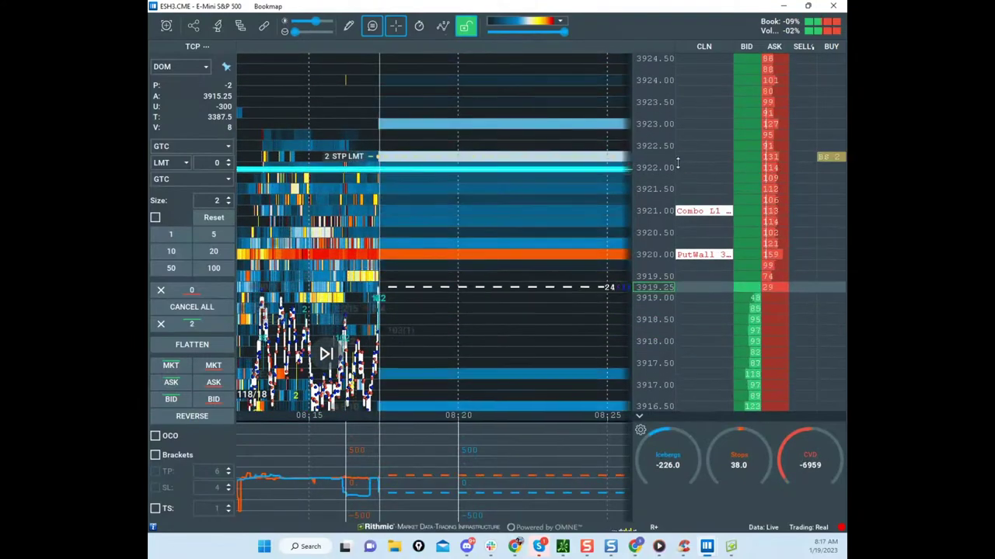
Step: Review the price move through the cyan line near 3922.00 and enlarge the volume dots on the heatmap
scroll(659, 158, "down", 3)
left_click_drag(512, 104, 535, 85)
scroll(535, 85, "down", 4)
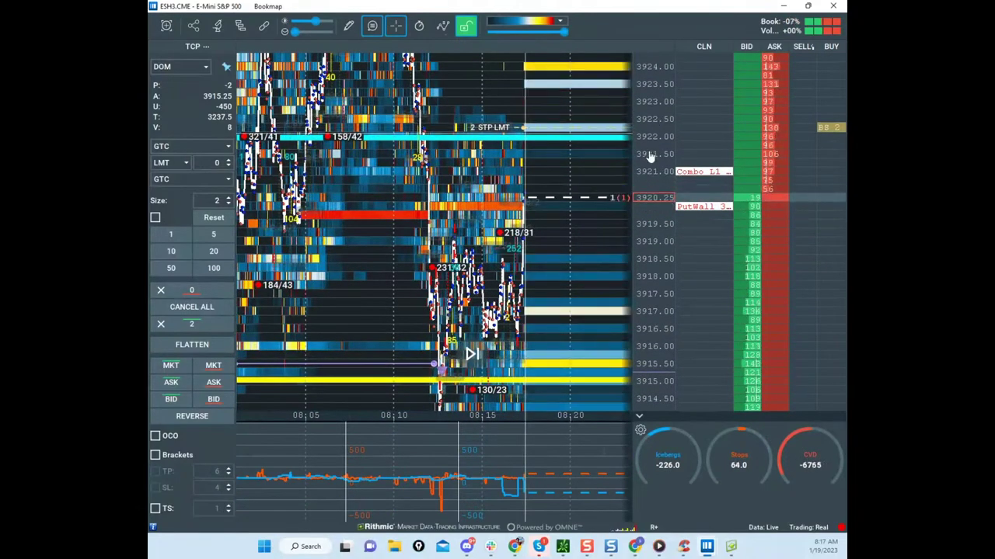
scroll(650, 158, "down", 2)
left_click_drag(549, 180, 511, 138)
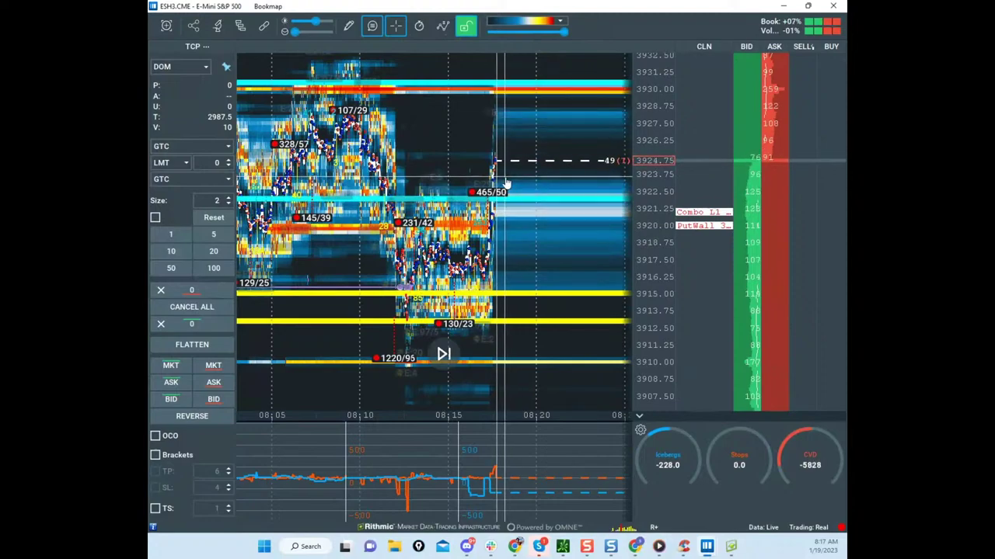
scroll(651, 164, "down", 2)
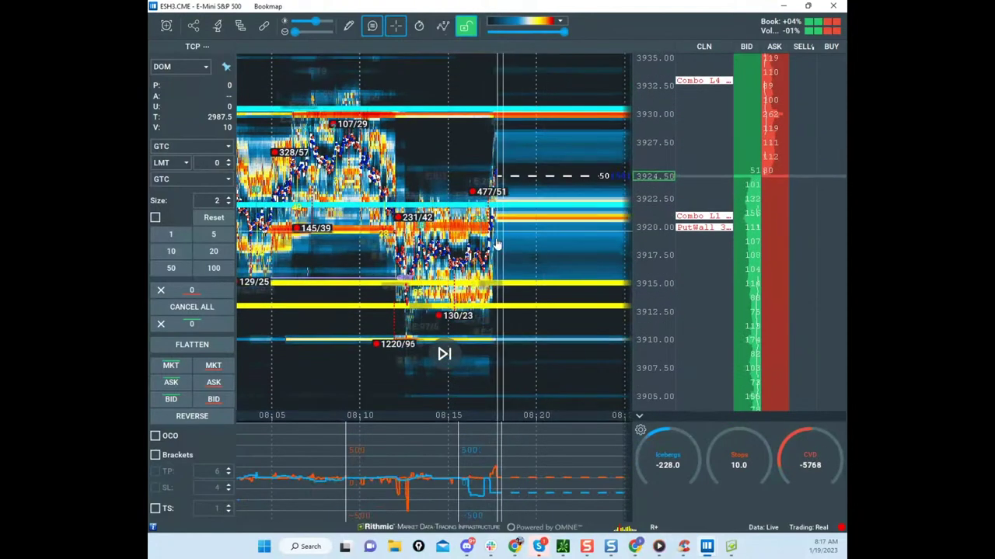
left_click_drag(295, 33, 310, 32)
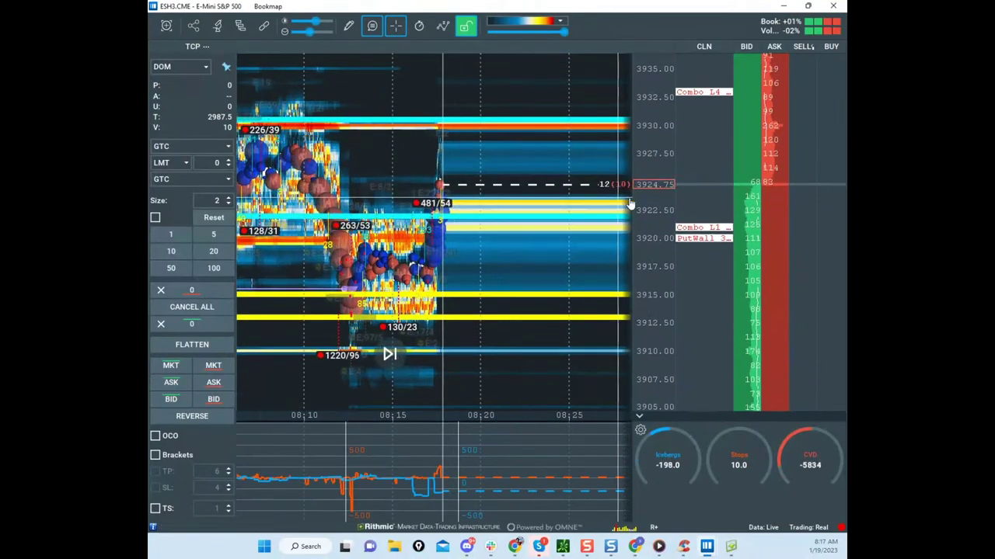
Step: Bring up the ATR Reversion Calcs spreadsheet to check the Position Strategy prices and return to Bookmap
scroll(631, 194, "up", 1)
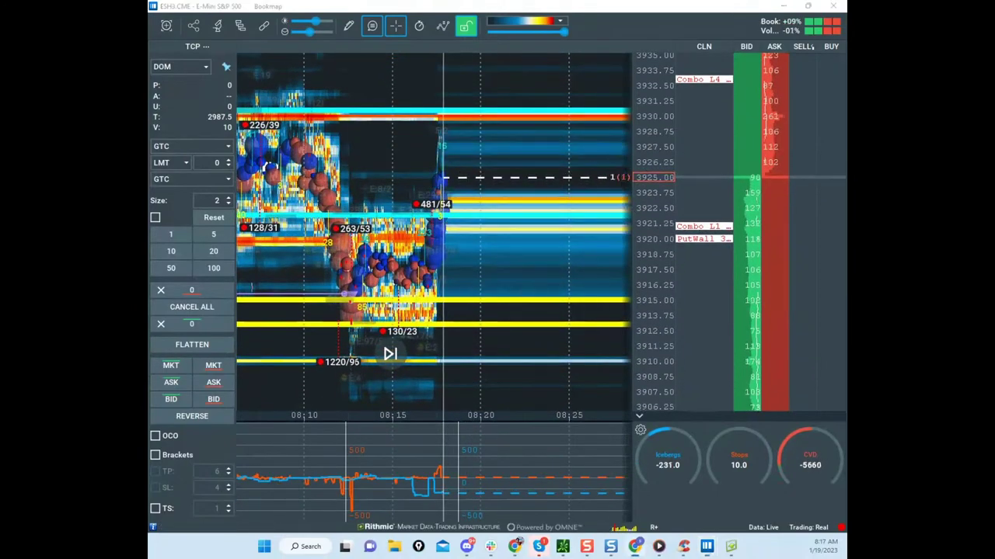
left_click_drag(150, 117, 614, 76)
left_click(631, 70)
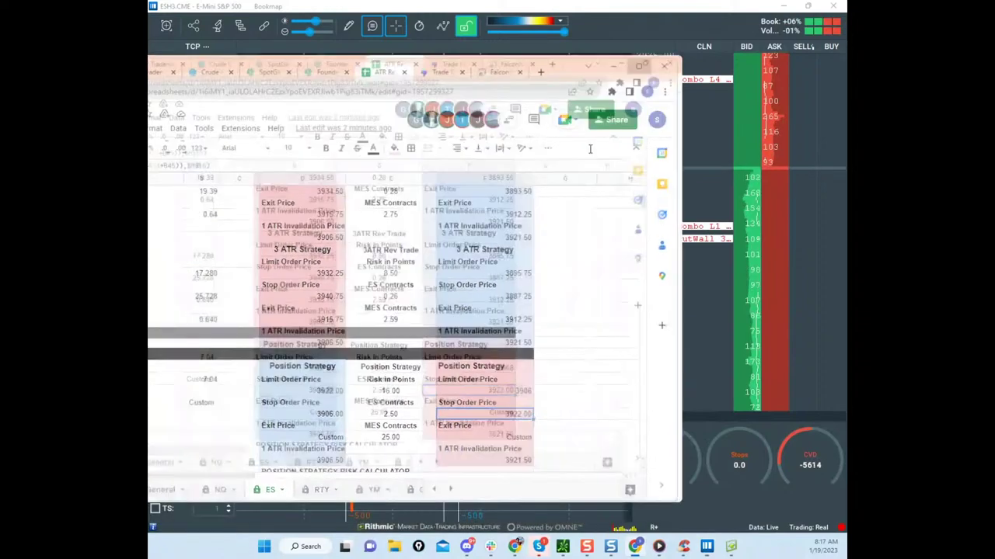
left_click(784, 9)
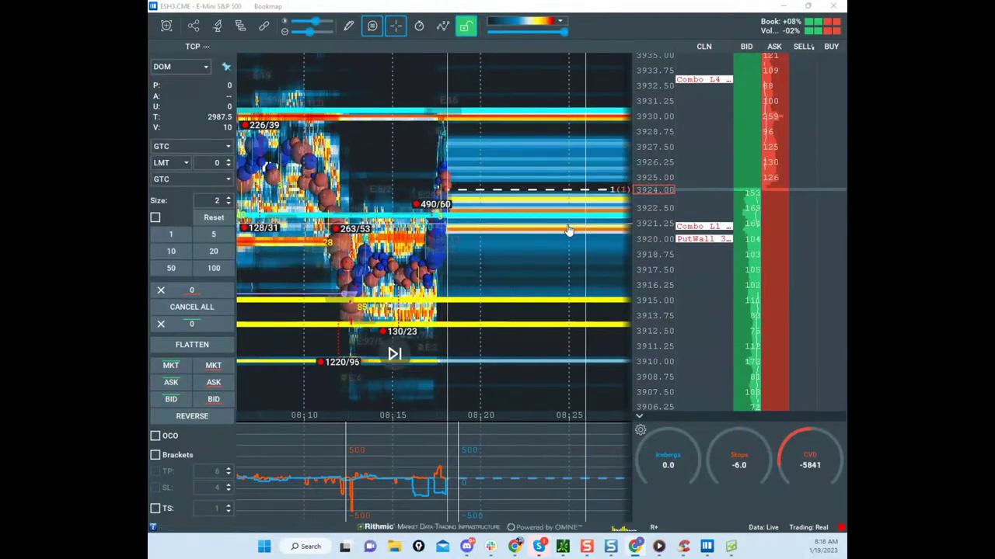
Step: Switch to the ATR Reversion Calcs spreadsheet and compare the 1 ATR invalidation prices with the Position Strategy limit order price on the ES sheet
left_click_drag(149, 55, 699, 111)
double_click(702, 117)
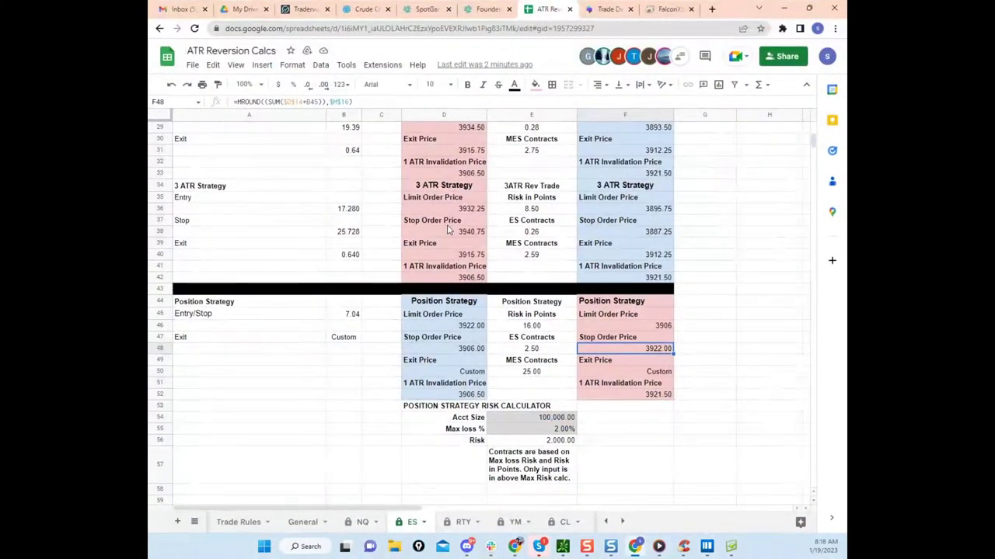
left_click(466, 330)
left_click(466, 280)
left_click(629, 278)
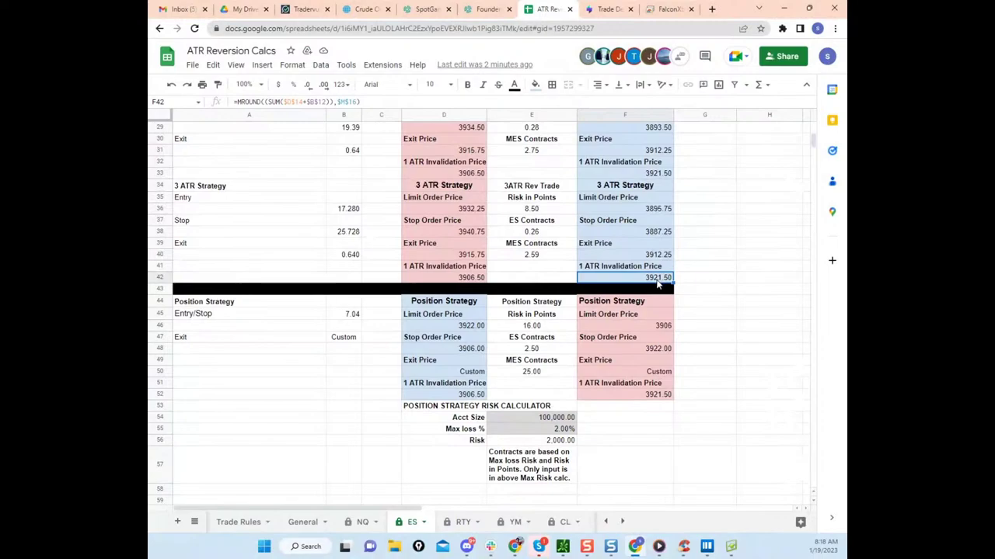
left_click(480, 327)
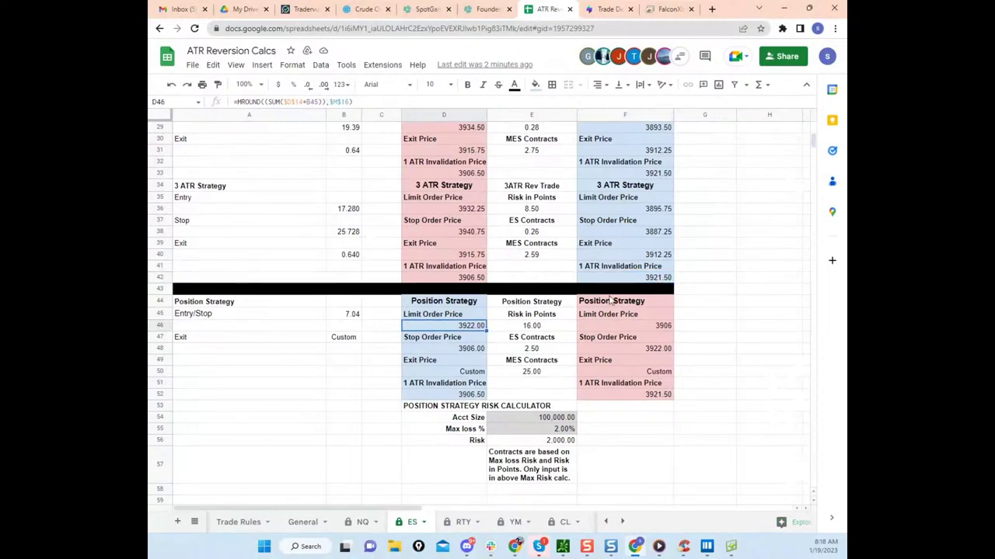
left_click(648, 279)
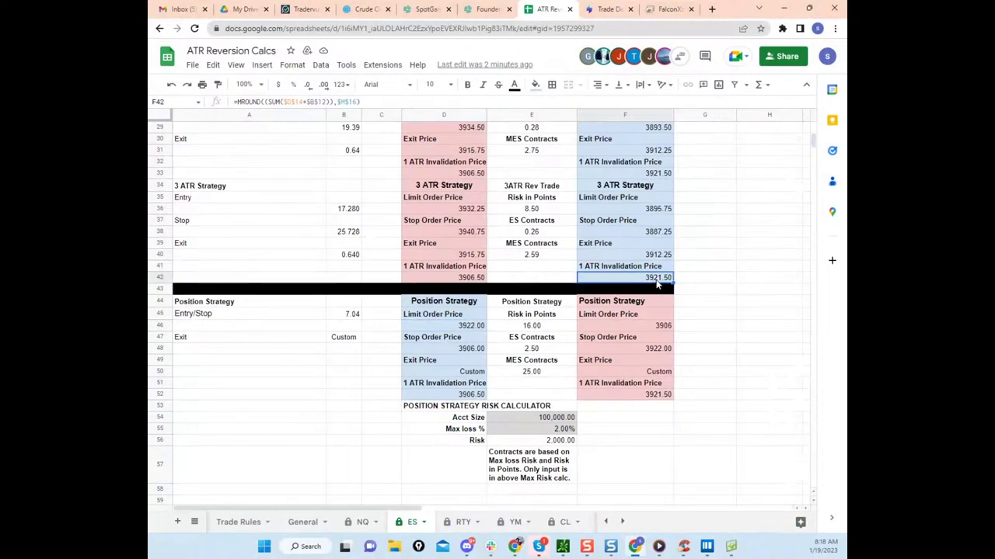
Step: Return to Bookmap, sketch freehand price paths from the circled zone near the yellow lines, and clear the sketches
left_click(784, 9)
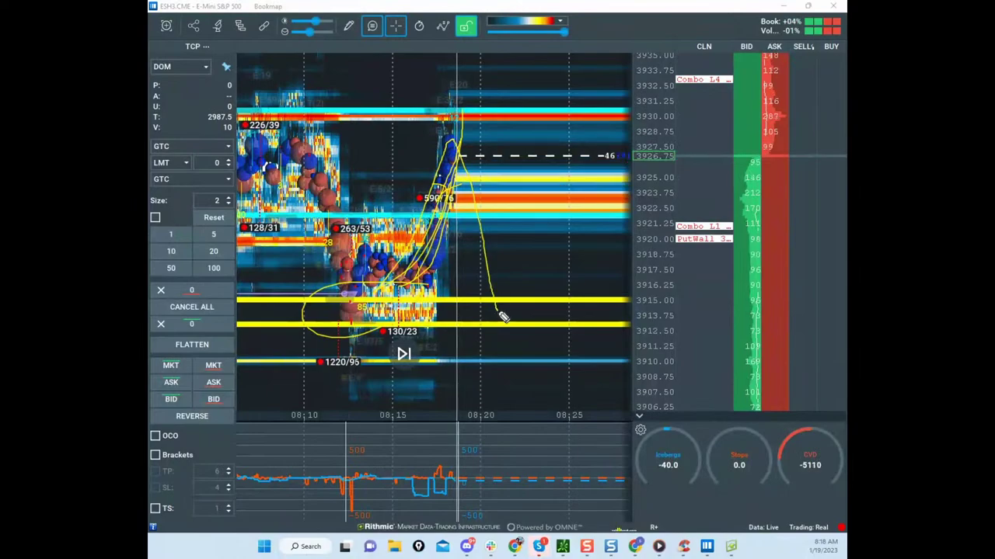
mouse_move(520, 183)
left_mouse_down()
mouse_move(543, 187)
mouse_move(550, 217)
left_mouse_up()
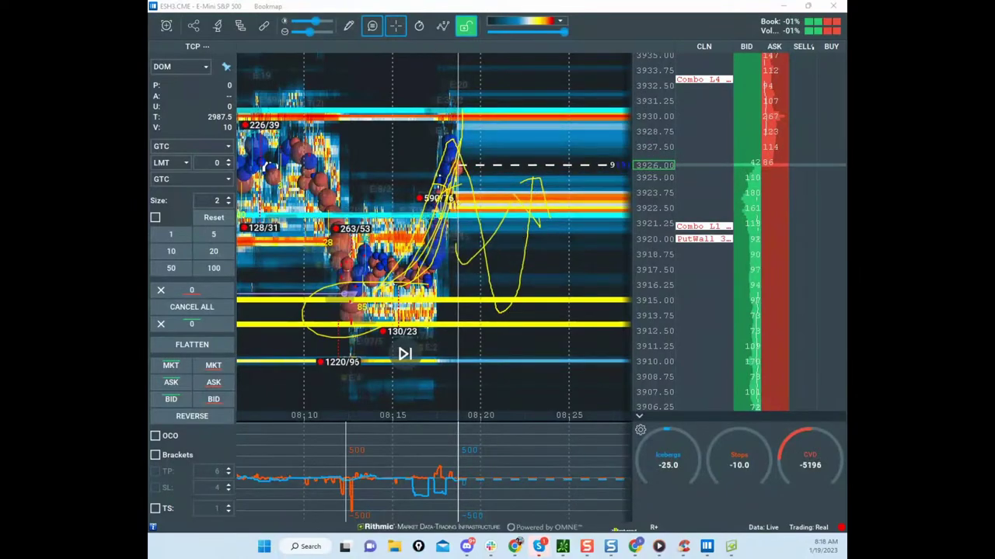
key("Escape")
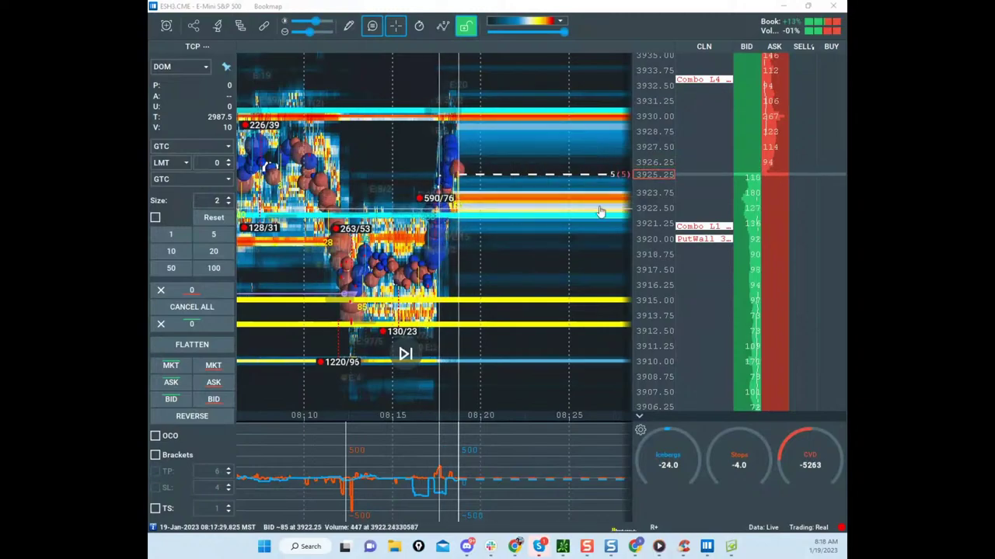
Step: Examine the Icebergs line beneath the heatmap and the price action around the cyan line near 3922.00
scroll(657, 203, "down", 2)
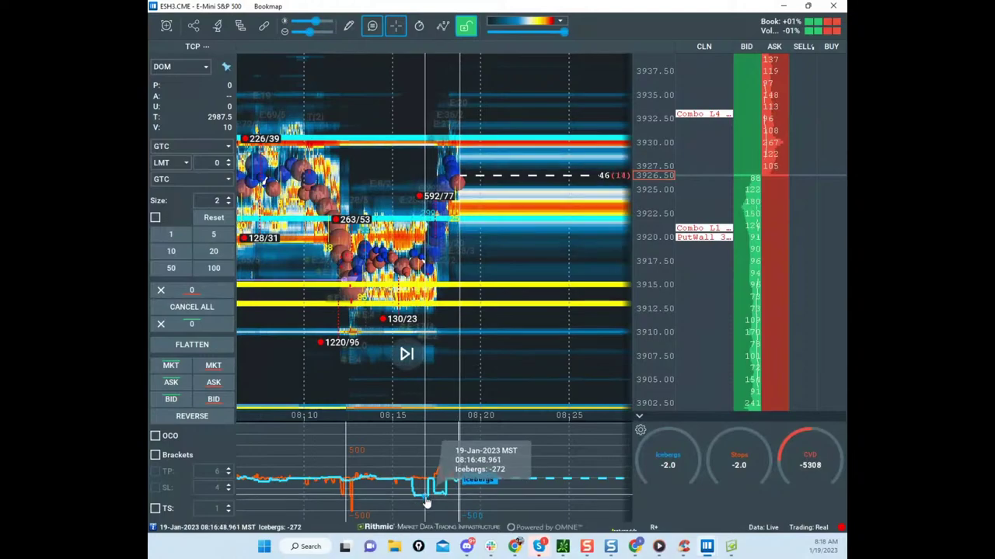
left_click_drag(456, 292, 557, 289)
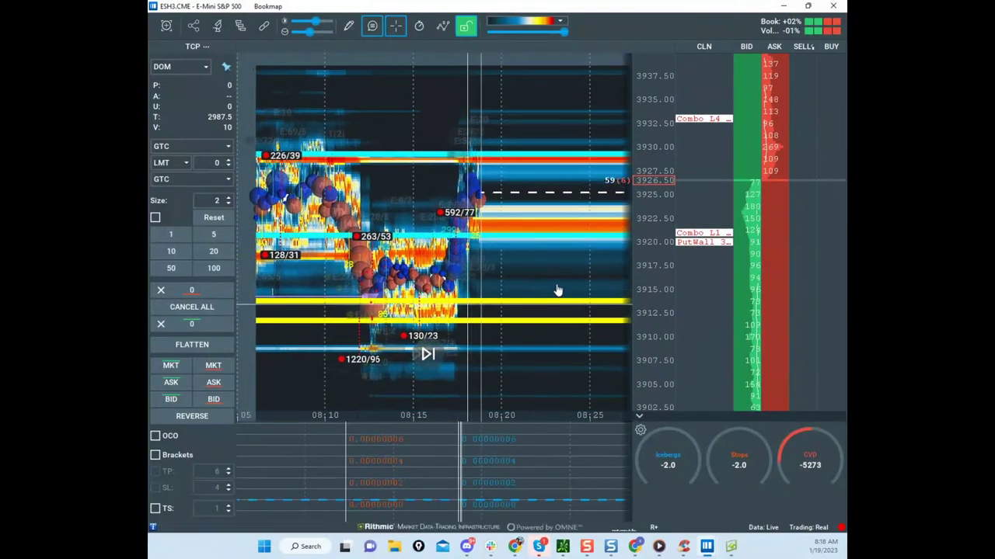
scroll(662, 269, "up", 1)
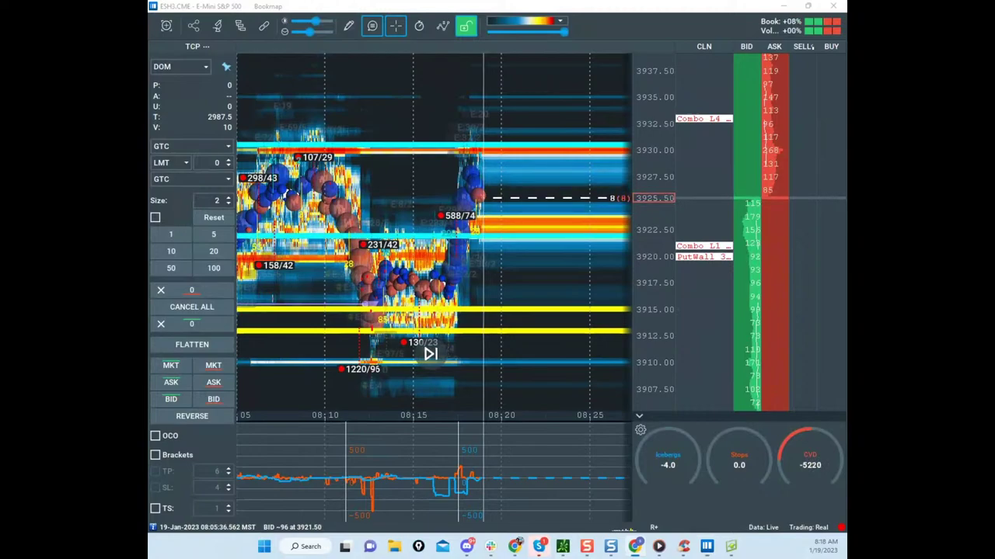
left_click(525, 200)
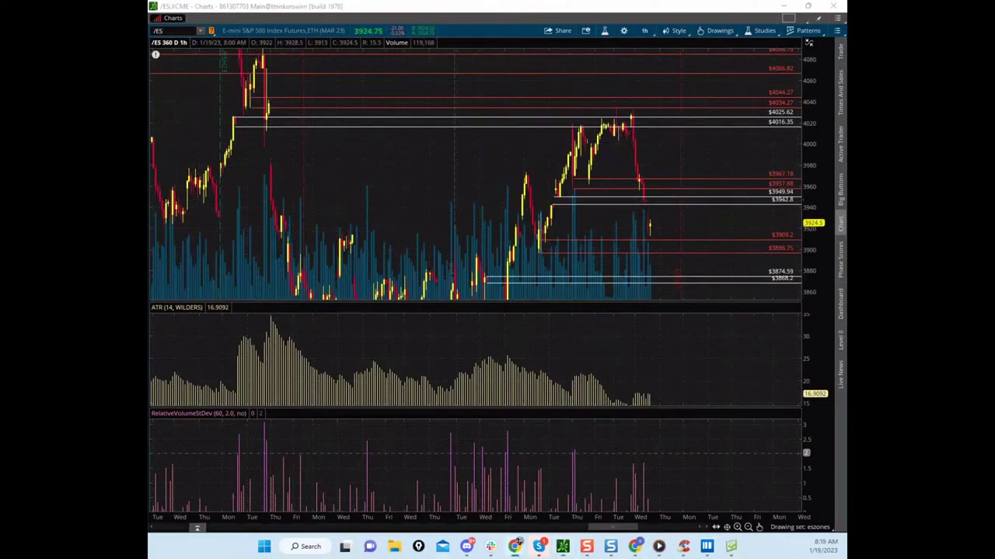
Step: Switch to Discord, open the order flow room's es channel, and view the zone chart posted on January 19, 2023
left_click_drag(610, 0, 546, 67)
left_click(735, 65)
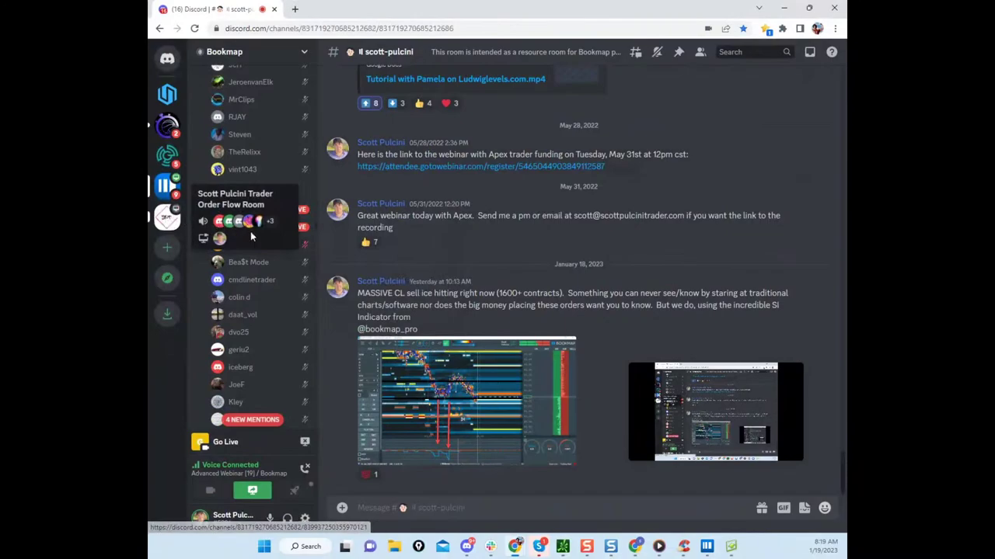
left_click(166, 217)
mouse_move(258, 236)
scroll(257, 236, "up", 4)
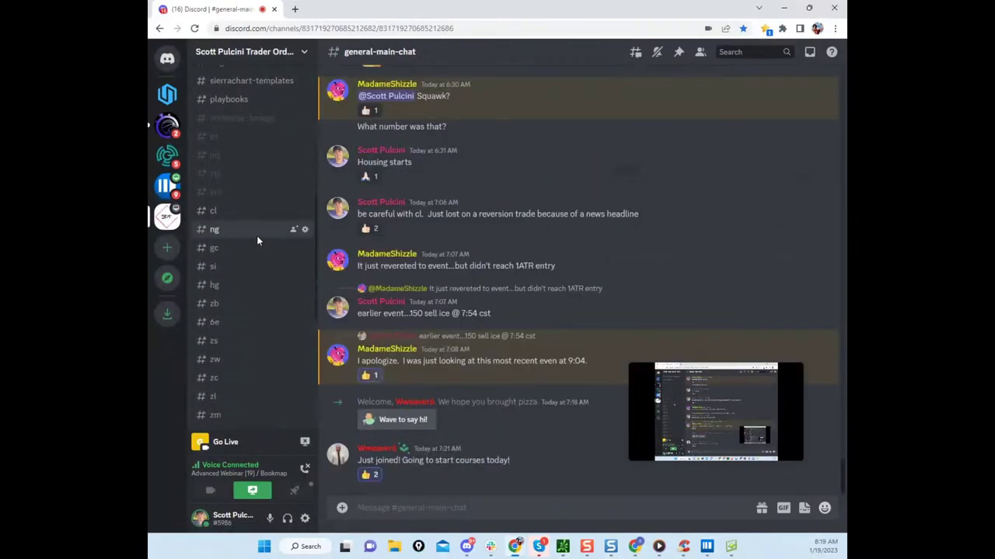
scroll(265, 188, "down", 5)
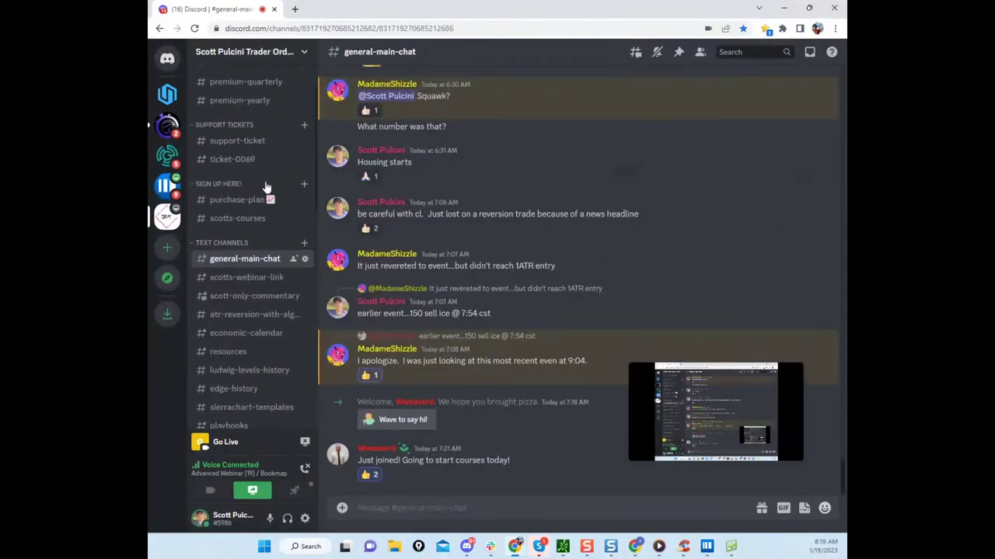
scroll(265, 185, "up", 3)
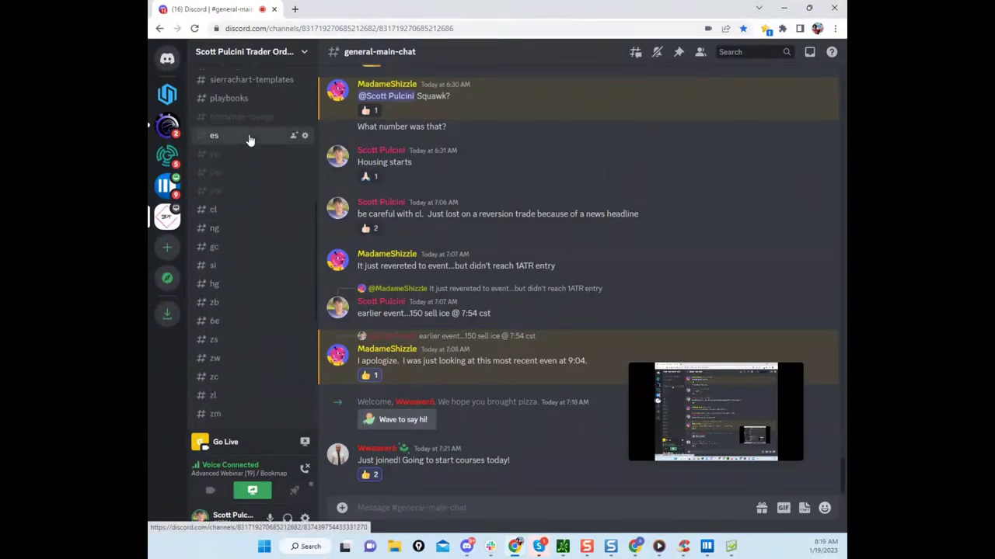
left_click(250, 138)
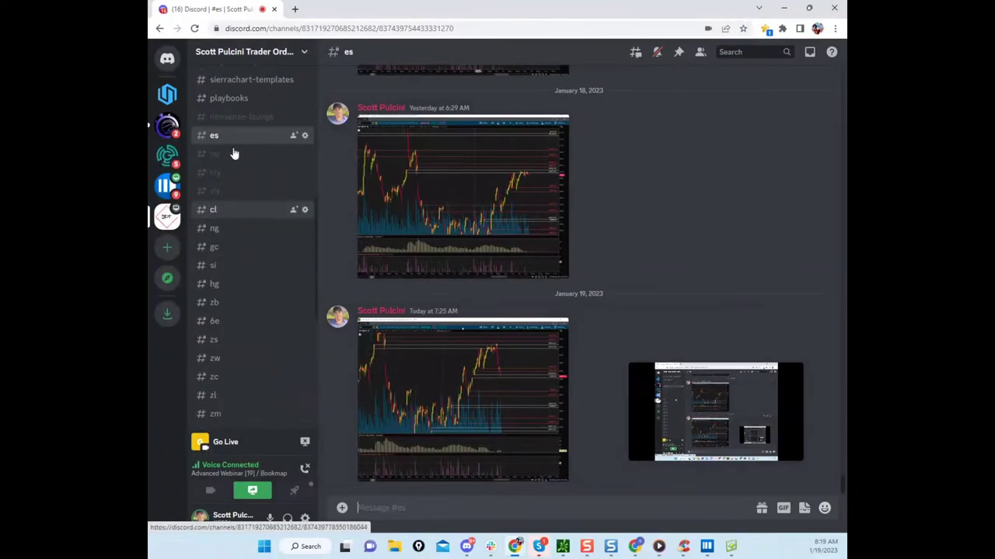
left_click(509, 386)
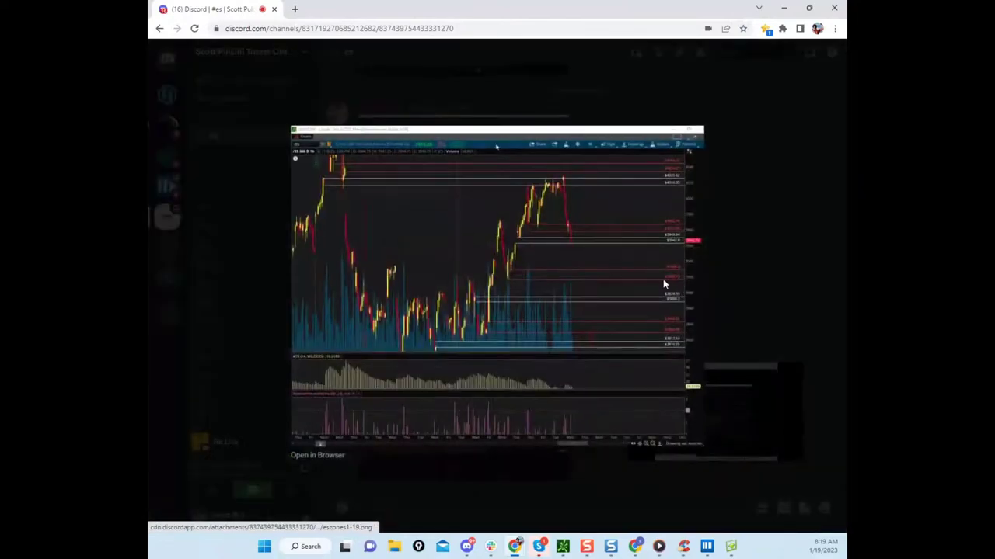
left_click(707, 218)
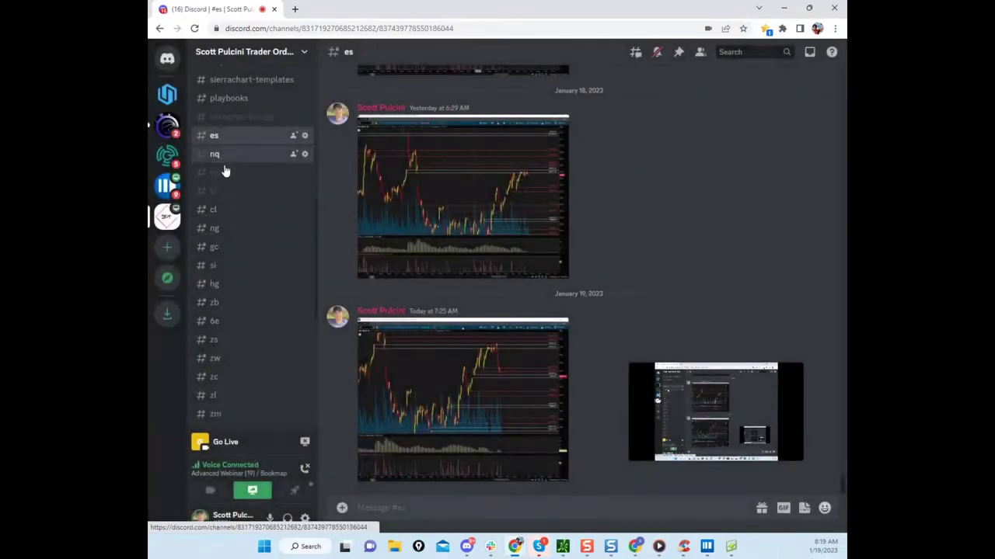
Step: Look through the zone charts posted in the nq and rty channels and browse the remaining channel list
left_click(223, 162)
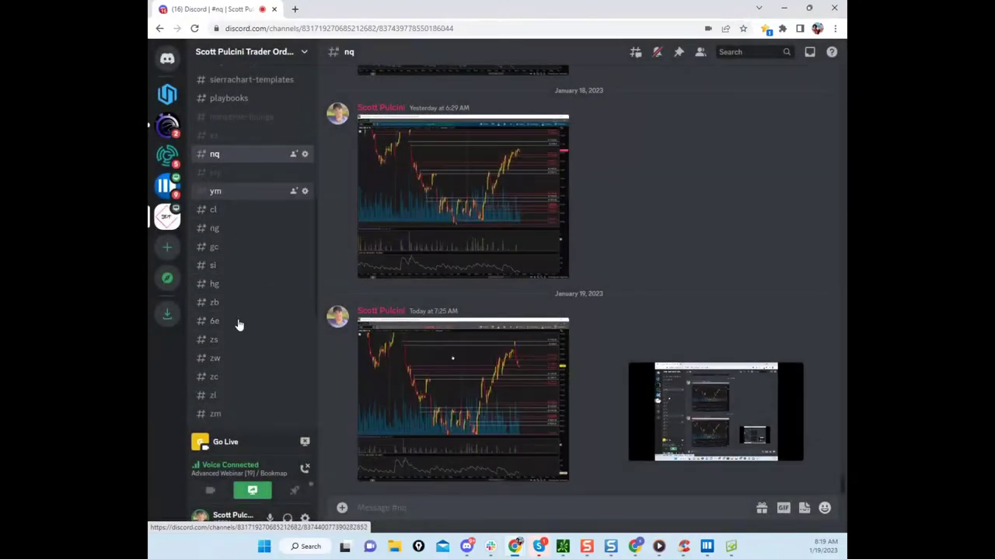
left_click(225, 174)
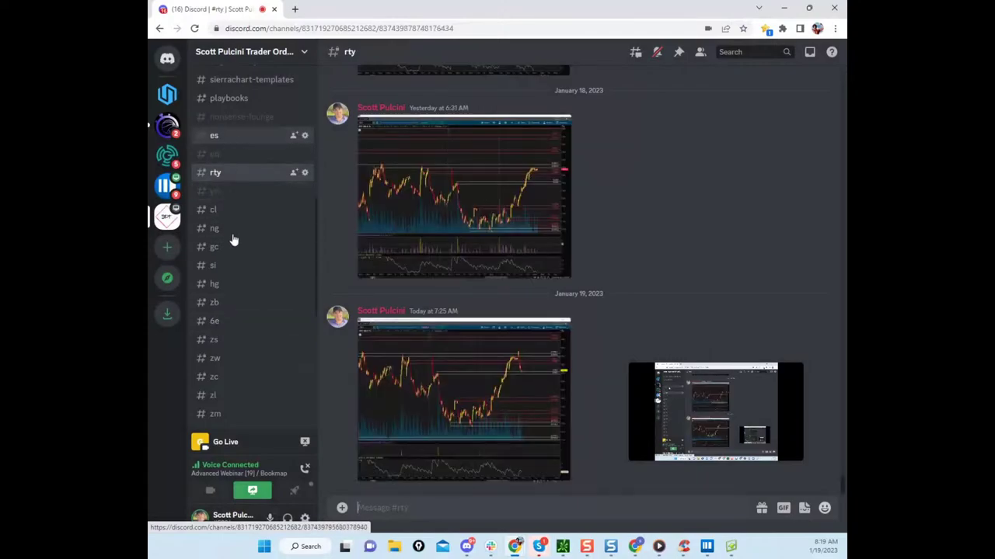
scroll(226, 280, "down", 3)
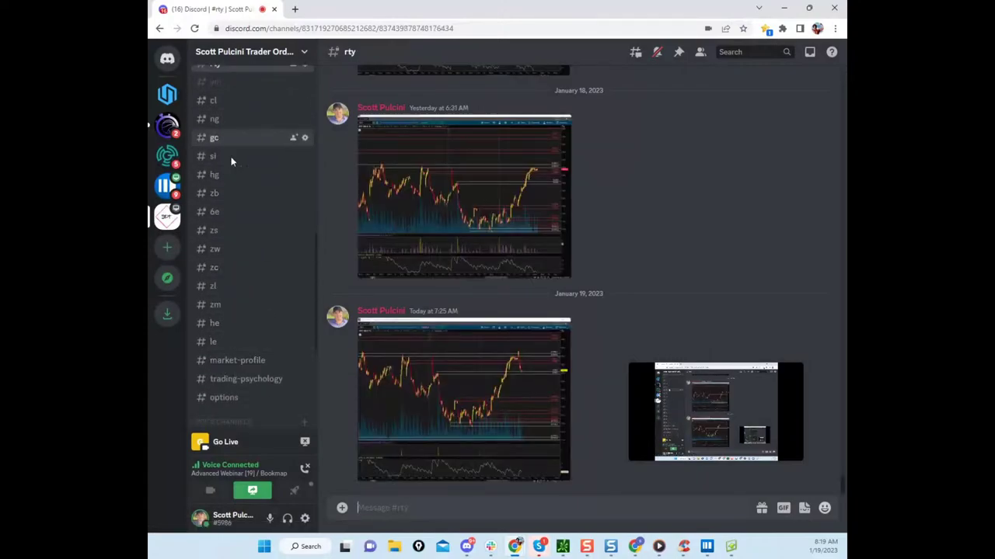
scroll(231, 162, "up", 4)
Step: Switch to the thinkorswim /ES hourly chart and adjust its view to show the zones down to $3810.25
left_click_drag(217, 10, 801, 1)
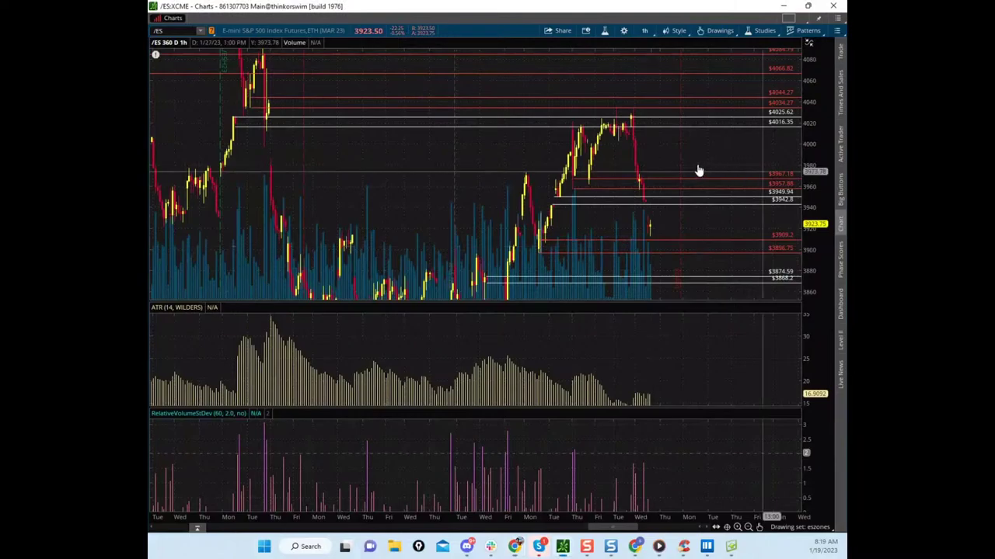
left_click_drag(697, 168, 669, 155)
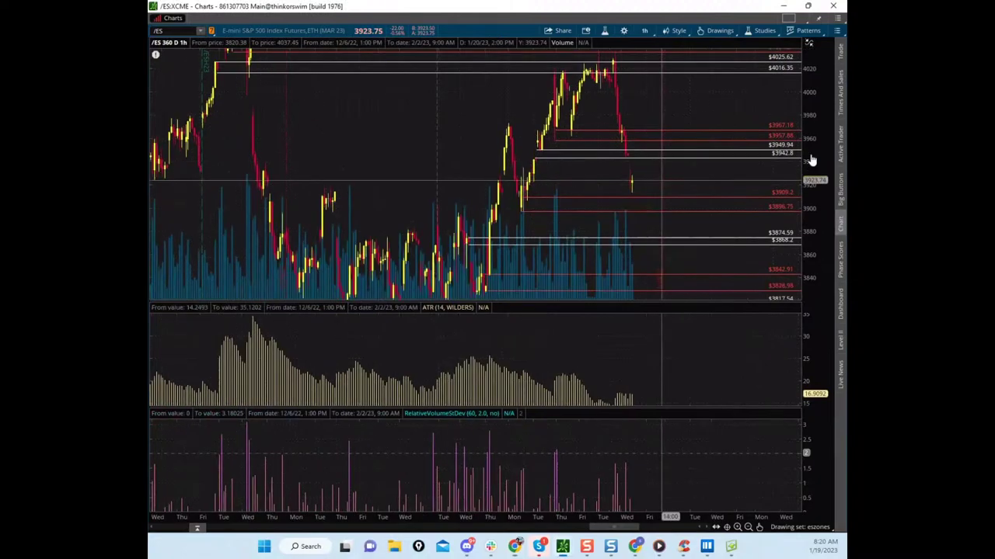
left_click_drag(813, 160, 772, 177)
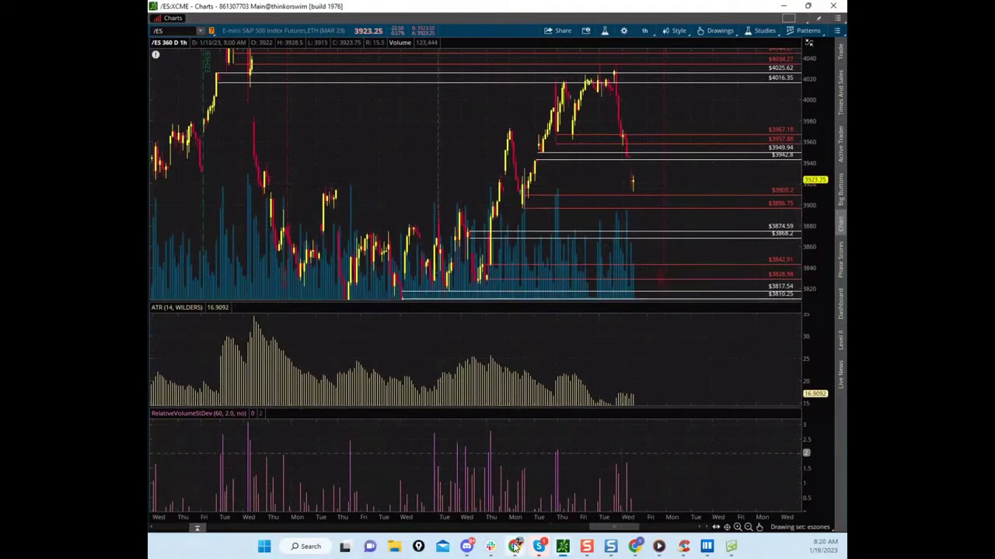
Step: Review the opening slides of the Dumb & Dumber/Aggressive Opposite Delta (DADA) presentation in Google Slides and return to the /ES chart
mouse_move(515, 546)
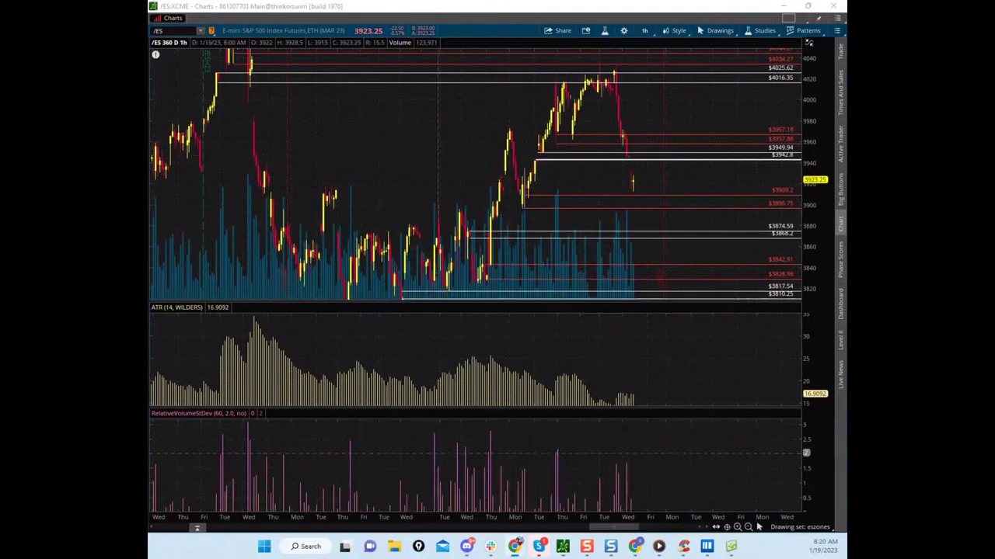
left_click_drag(149, 50, 532, 60)
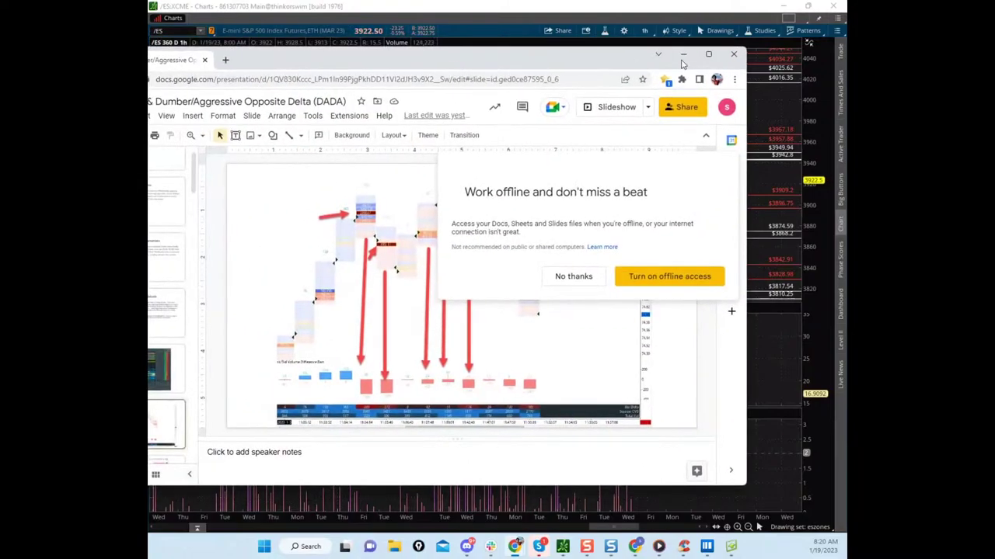
left_click(708, 55)
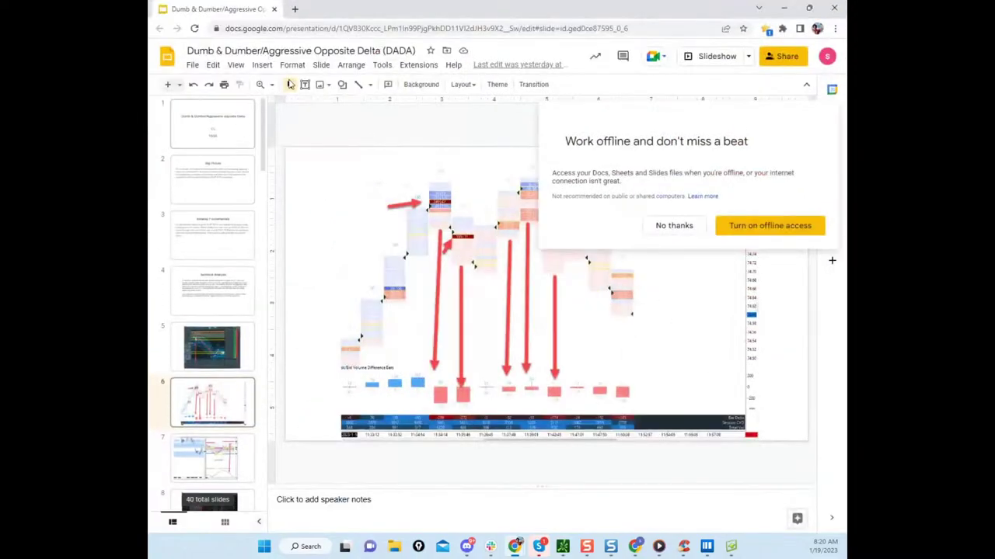
left_click(230, 184)
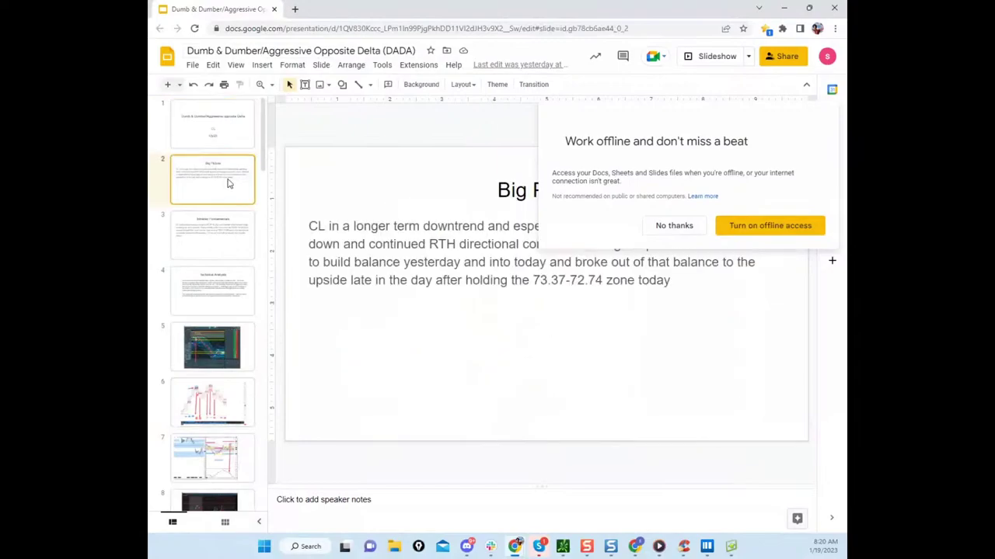
left_click(230, 138)
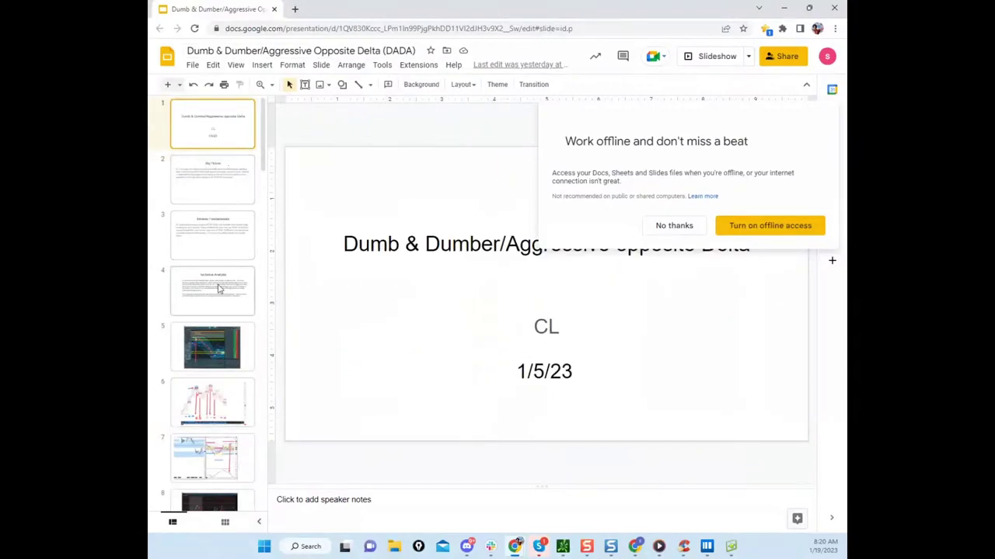
scroll(223, 342, "down", 5)
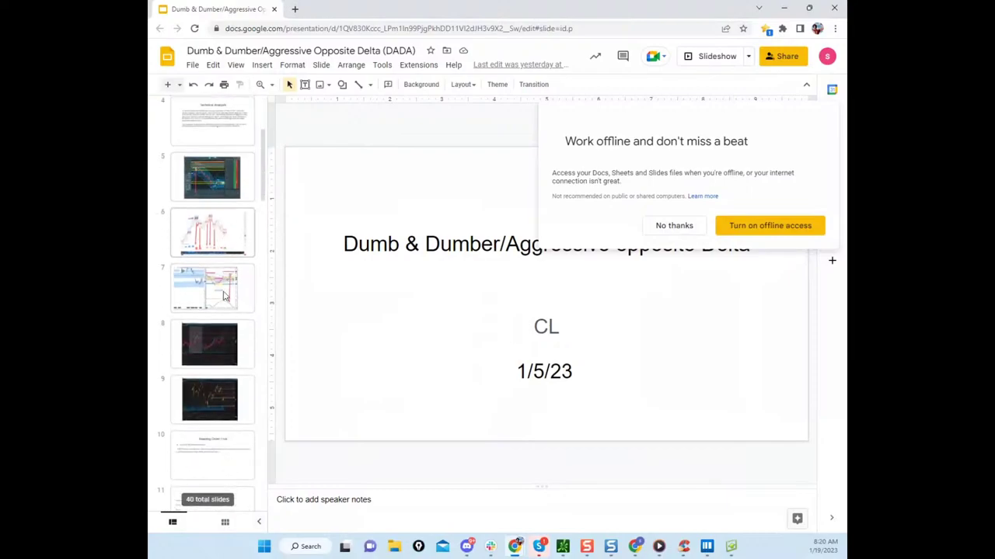
scroll(224, 293, "up", 3)
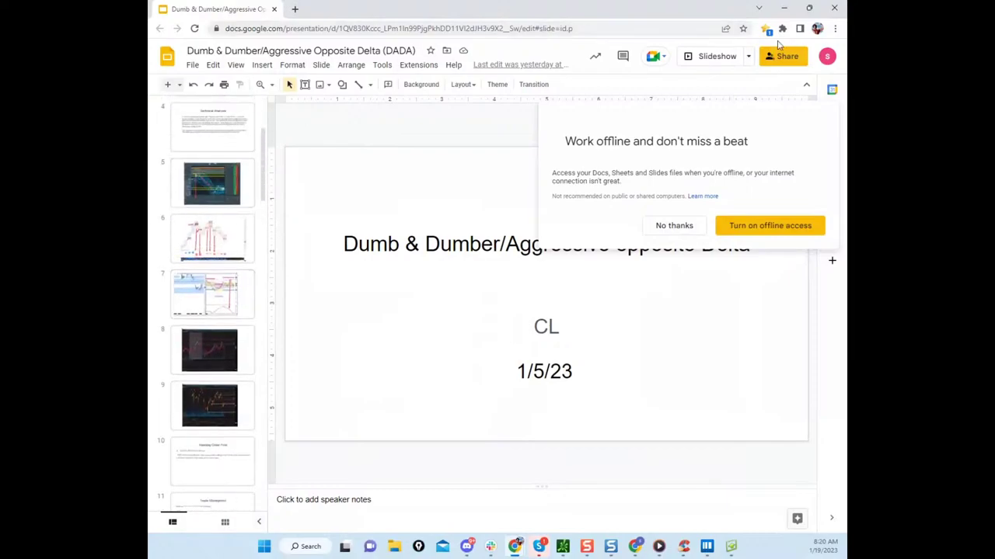
left_click(784, 9)
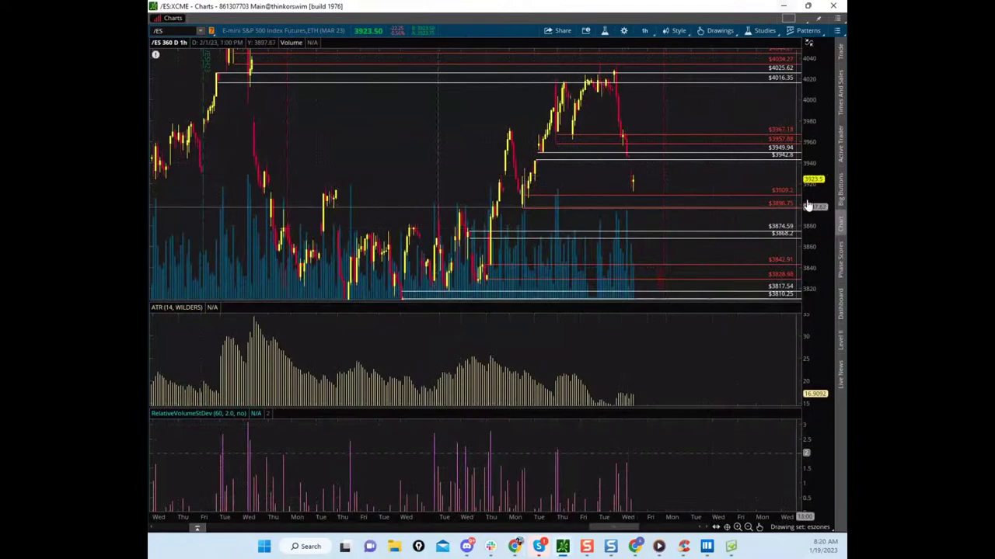
Step: Reposition the /ES hourly price chart and enlarge its price pane, keeping the ATR pane readable by shrinking the relative volume pane
left_click_drag(694, 183, 655, 193)
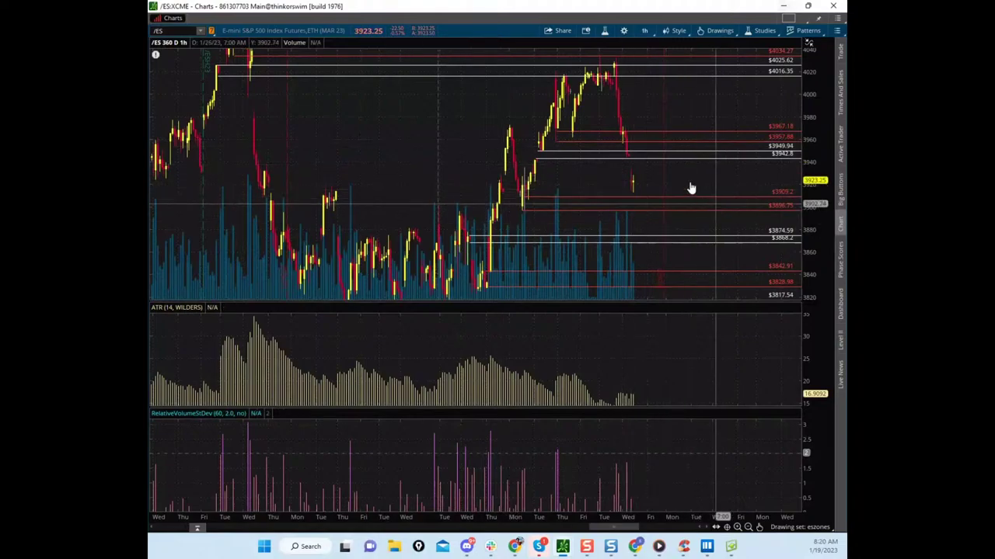
left_click_drag(691, 188, 692, 196)
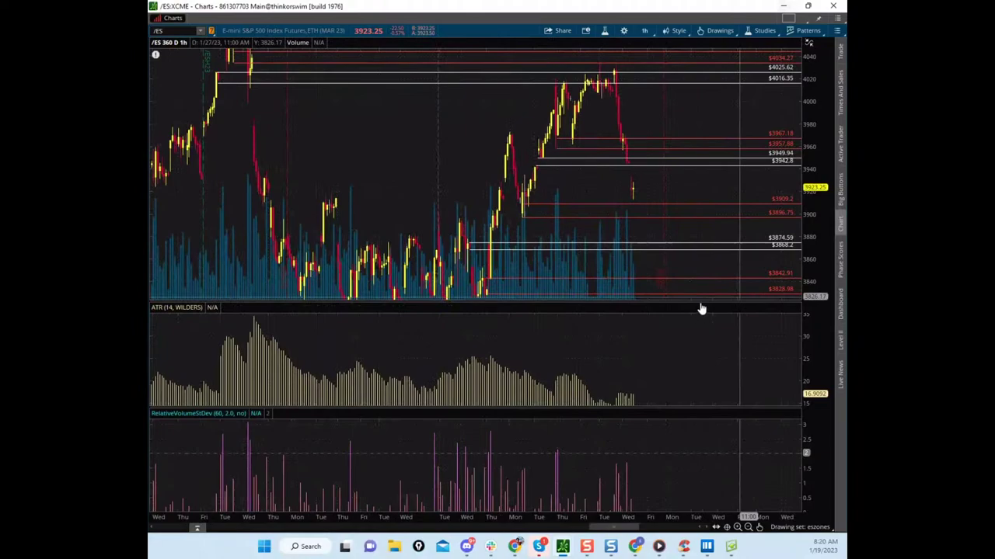
left_click_drag(701, 305, 691, 352)
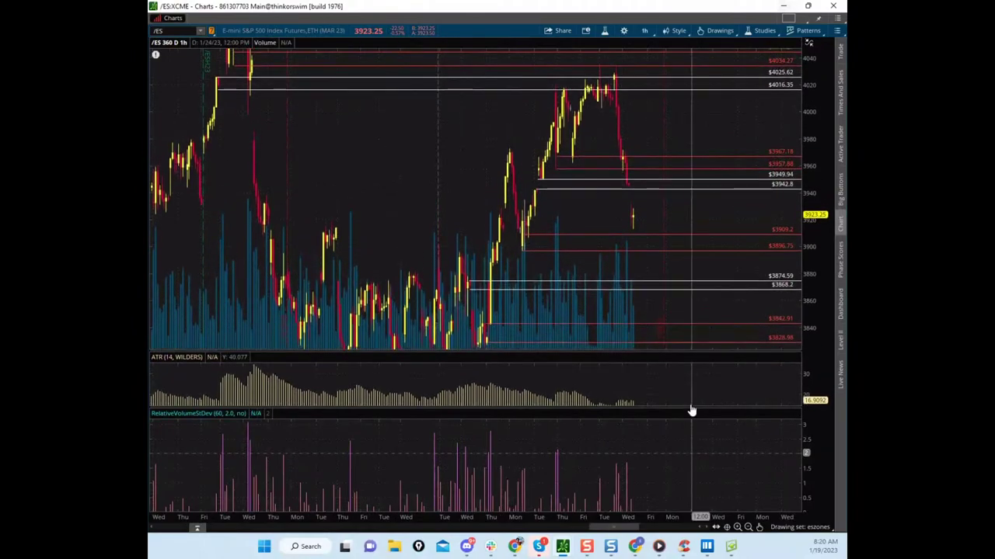
left_click_drag(683, 409, 683, 449)
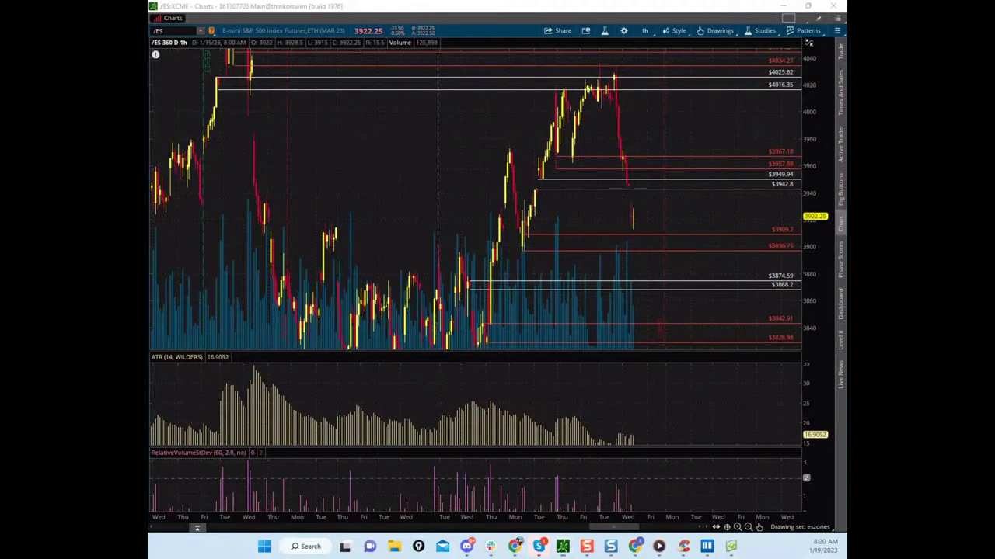
Step: Outline the consolidation near the $4025.62–$4016.35 zone, sketch a bounce from the $3909.2–$3896.75 zone, and clear the markings
mouse_move(579, 76)
left_mouse_down()
mouse_move(634, 73)
mouse_move(637, 94)
left_mouse_up()
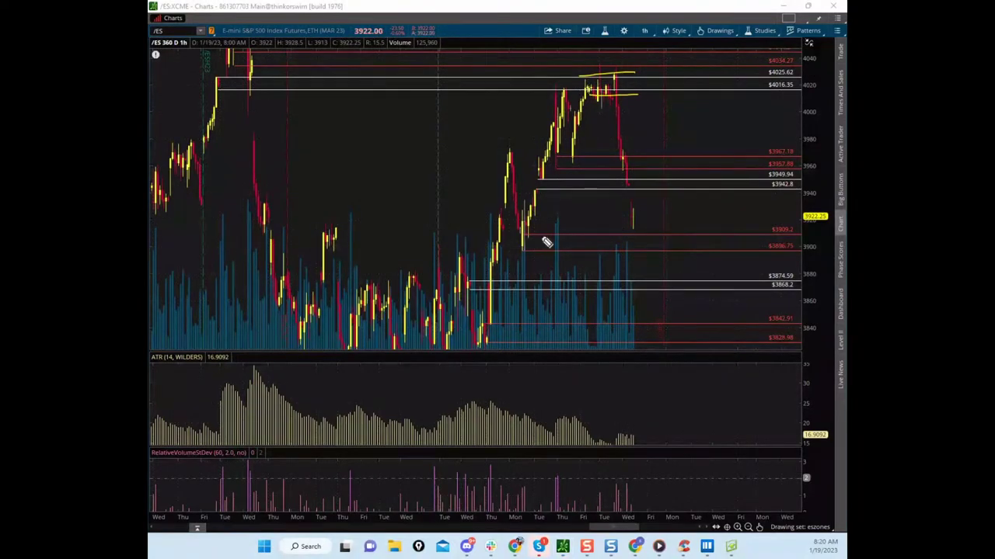
left_click_drag(622, 229, 662, 201)
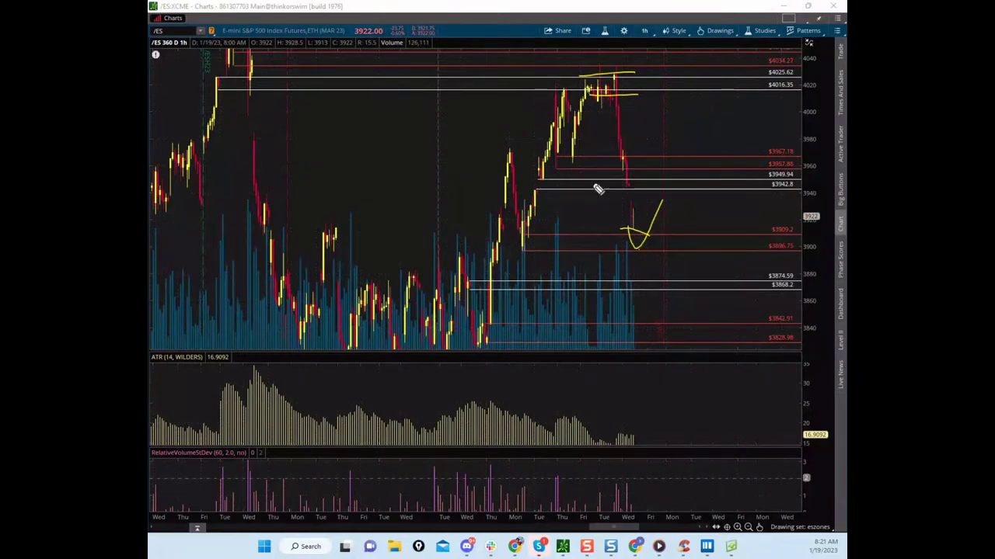
key("e")
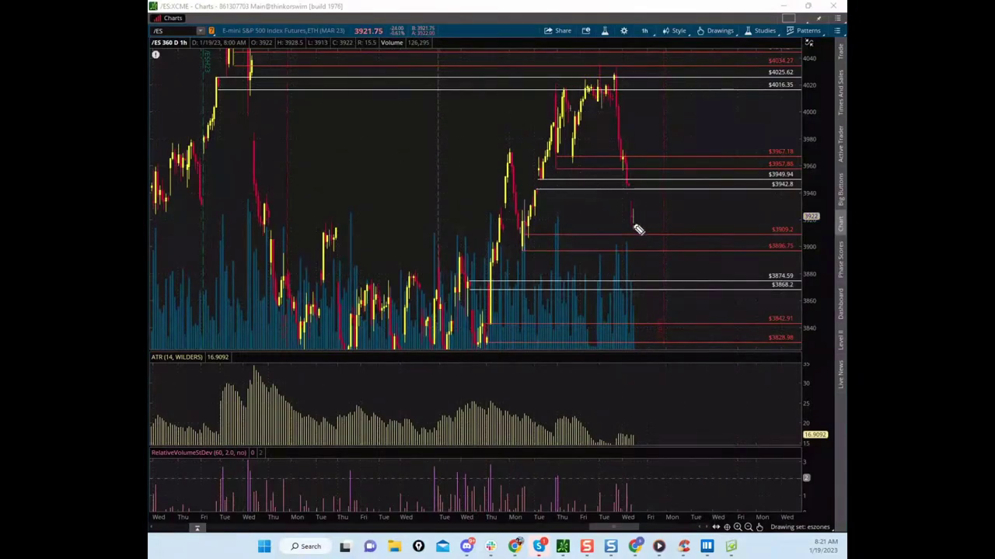
Step: Sketch a fall from the current candle through the $3909.2–$3896.75 zone to the $3874.59 level, and clear it
left_click_drag(635, 225, 634, 281)
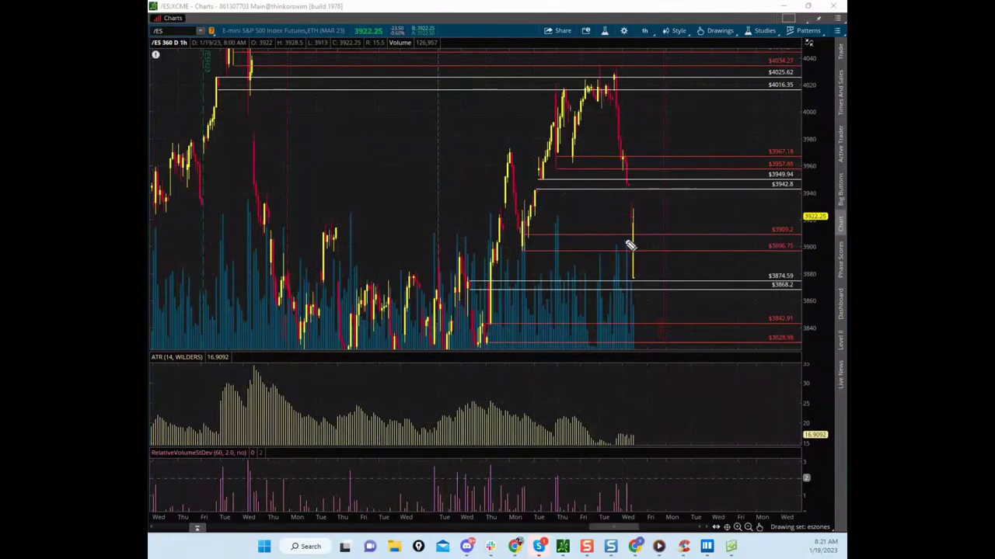
mouse_move(625, 240)
left_mouse_down()
mouse_move(666, 244)
mouse_move(639, 287)
left_mouse_up()
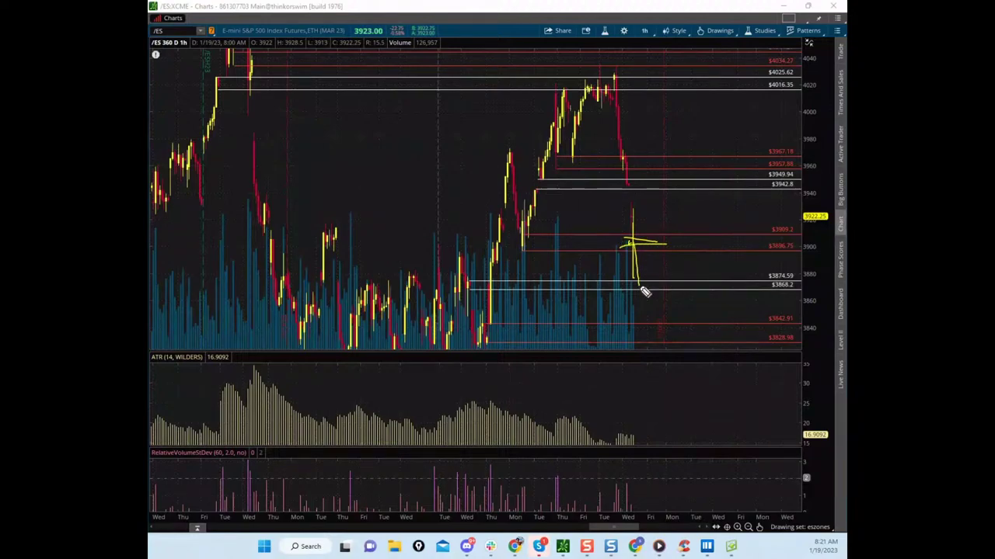
key("e")
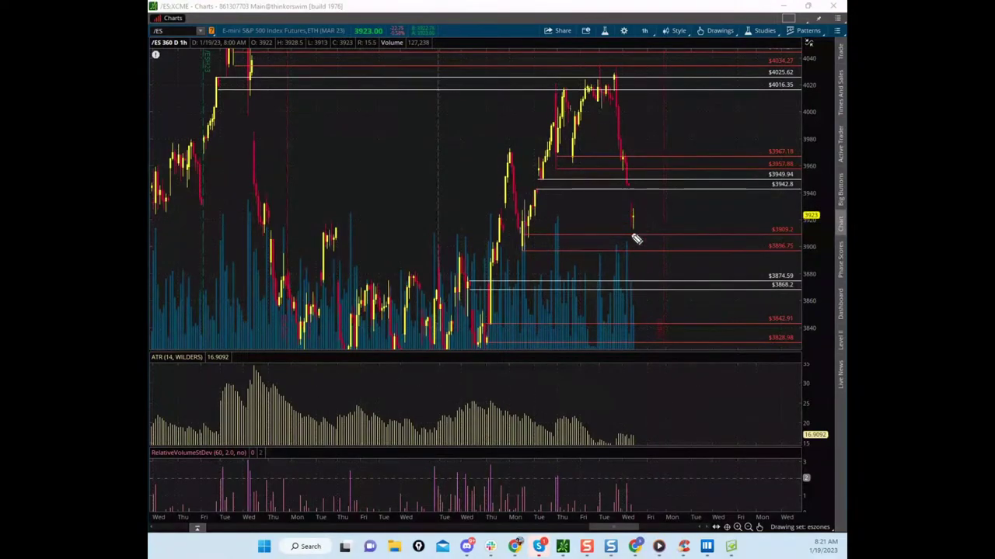
Step: Sketch possible upward moves from the current candle and a dip-and-bounce inside the $3909.2–$3896.75 zone, clearing each sketch
mouse_move(630, 218)
left_mouse_down()
mouse_move(637, 249)
mouse_move(673, 137)
left_mouse_up()
left_click_drag(654, 215, 683, 166)
key("e")
mouse_move(629, 204)
left_mouse_down()
mouse_move(636, 241)
mouse_move(662, 198)
left_mouse_up()
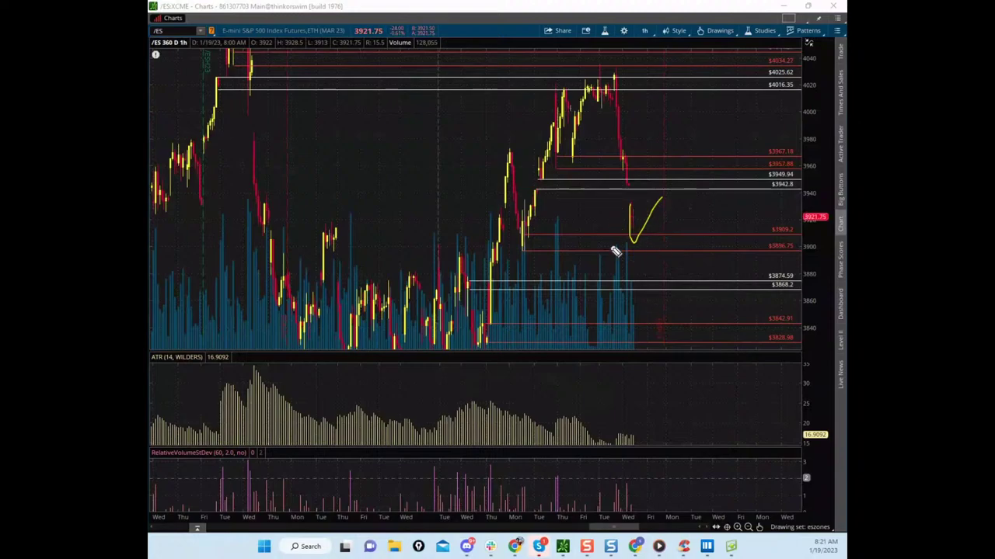
key("e")
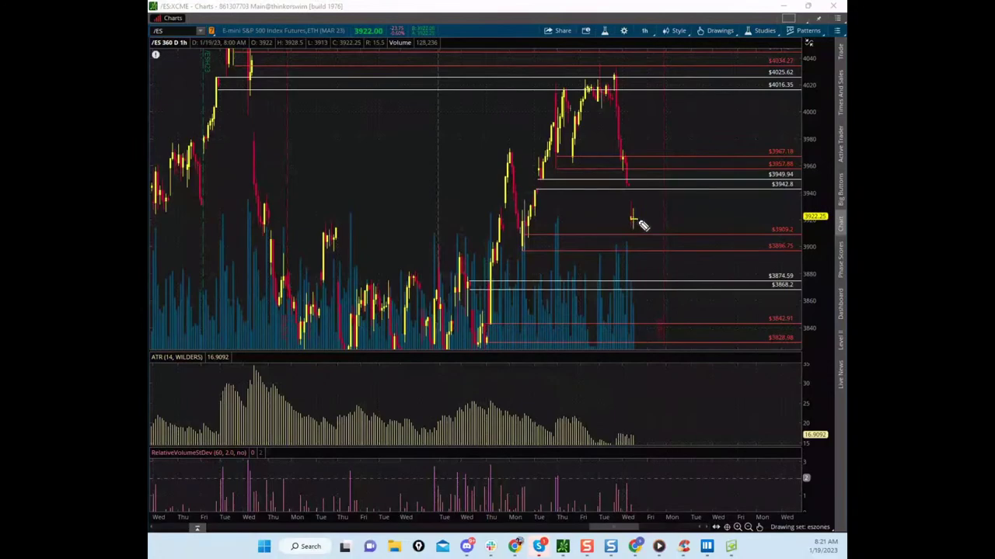
Step: Draw a drop to the $3874.59 level with a gradual rebound from the $3896.75 area up to about 3940, and clear it
left_click_drag(634, 221, 635, 283)
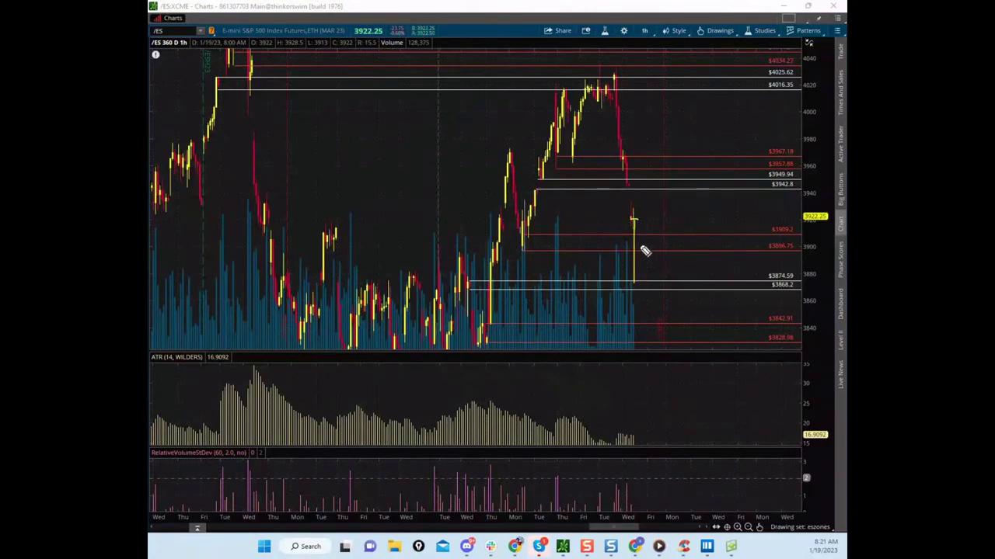
left_click_drag(635, 248, 681, 200)
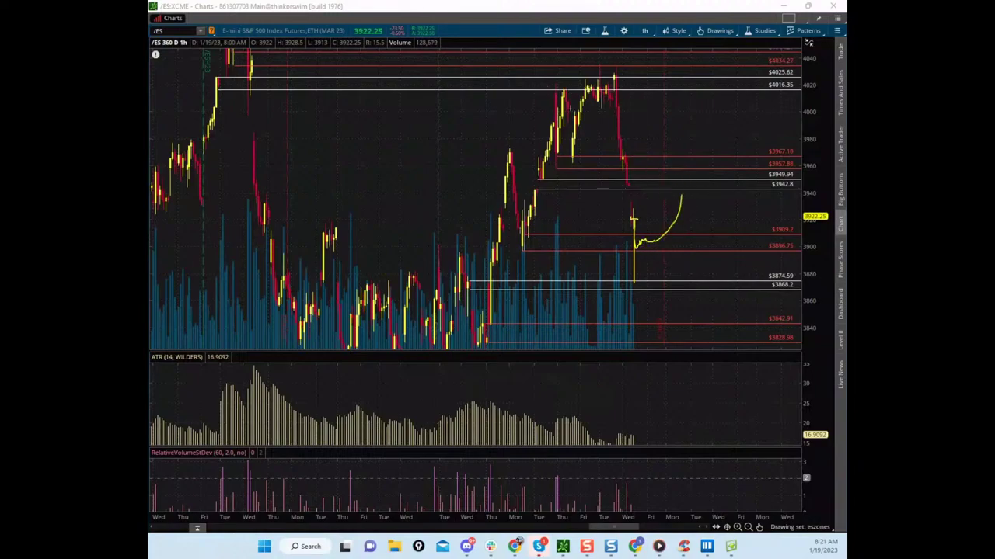
key("Escape")
Step: Box the candles testing the $3967.18–$3957.88 zone, trace the earlier rallies that began there, and clear the markings
mouse_move(620, 122)
left_mouse_down()
mouse_move(624, 166)
mouse_move(624, 154)
mouse_move(617, 160)
left_mouse_up()
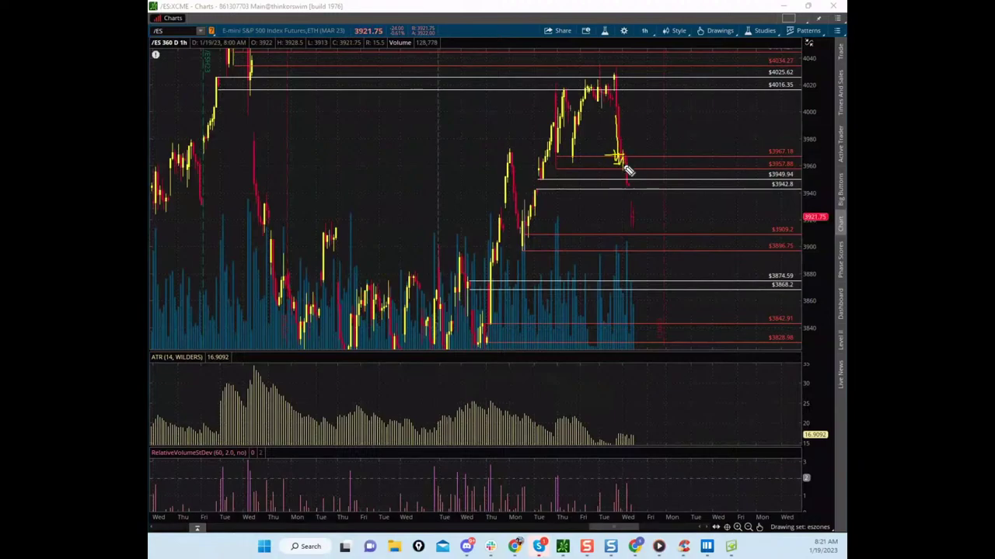
key("Escape")
mouse_move(631, 158)
left_mouse_down()
mouse_move(633, 169)
mouse_move(623, 160)
left_mouse_up()
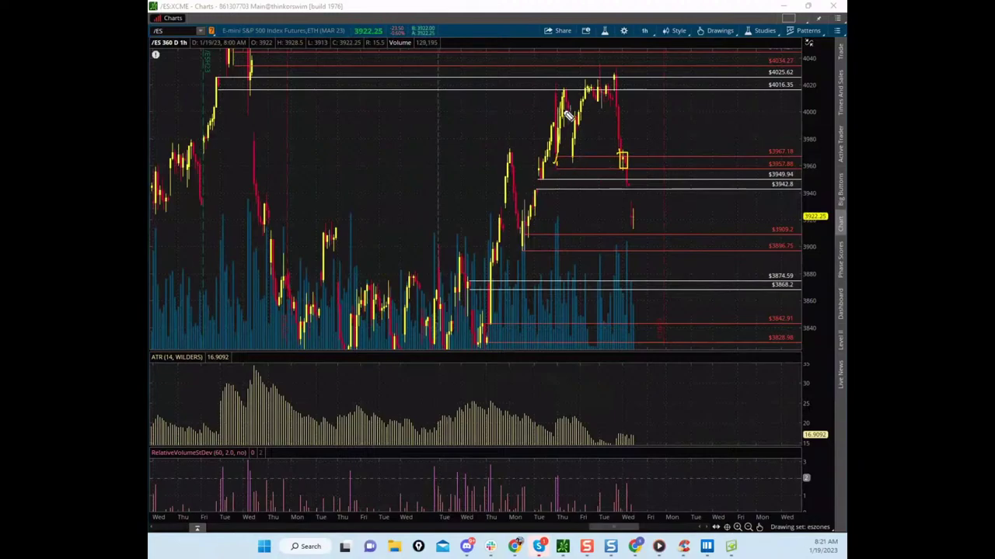
left_click_drag(571, 161, 598, 9)
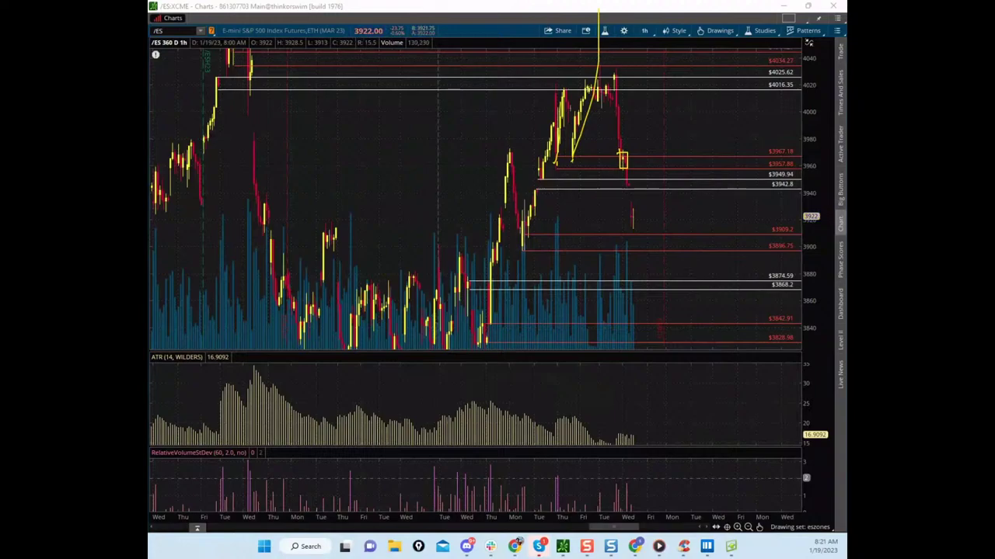
left_click(494, 45)
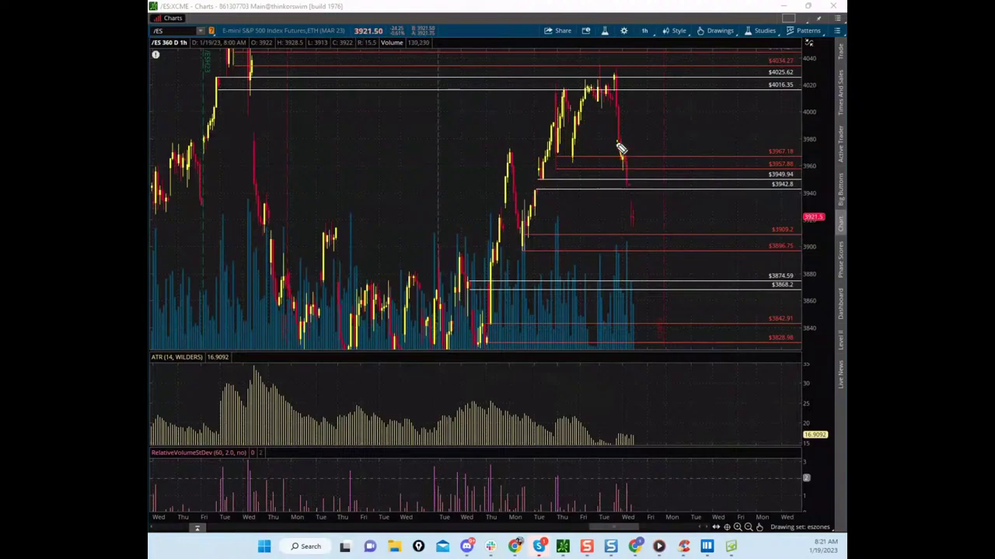
Step: Circle the $3967.18 zone retest and the breakout top, box the earlier trading range with middle lines, and clear the markings
mouse_move(555, 167)
left_mouse_down()
mouse_move(633, 171)
mouse_move(625, 157)
mouse_move(634, 170)
left_mouse_up()
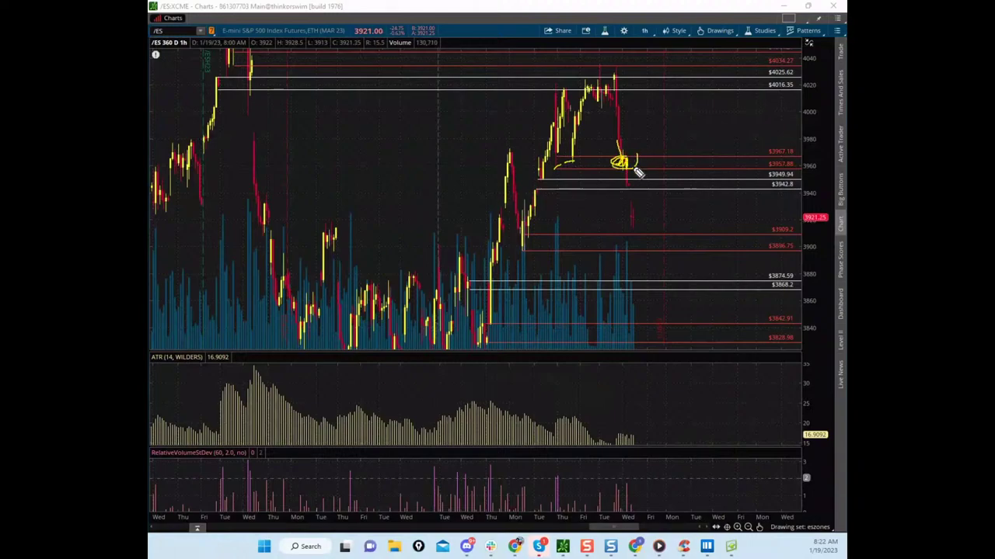
mouse_move(554, 91)
left_mouse_down()
mouse_move(592, 124)
mouse_move(587, 163)
mouse_move(545, 97)
mouse_move(590, 137)
left_mouse_up()
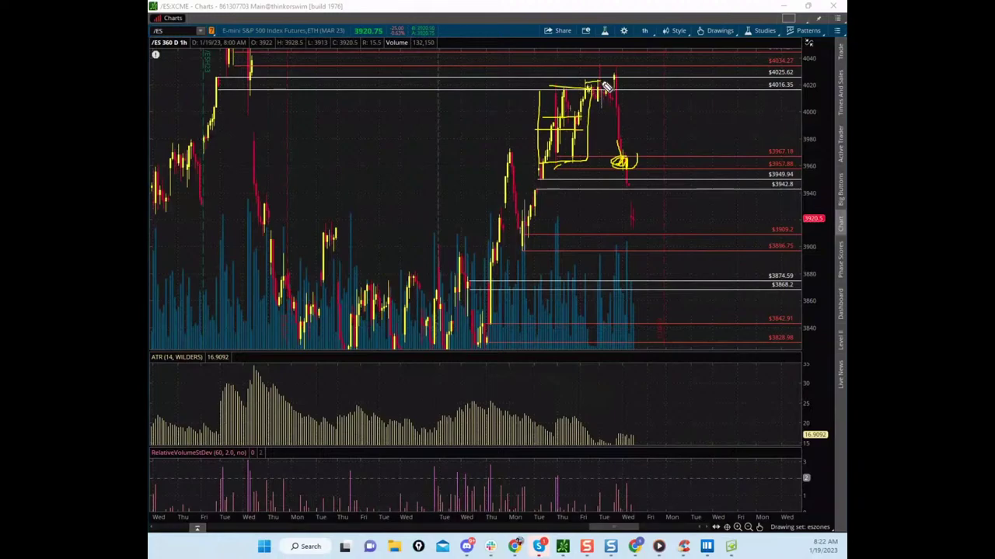
mouse_move(613, 89)
left_mouse_down()
mouse_move(589, 104)
mouse_move(584, 81)
mouse_move(619, 67)
mouse_move(630, 73)
mouse_move(635, 58)
mouse_move(640, 89)
mouse_move(636, 71)
left_mouse_up()
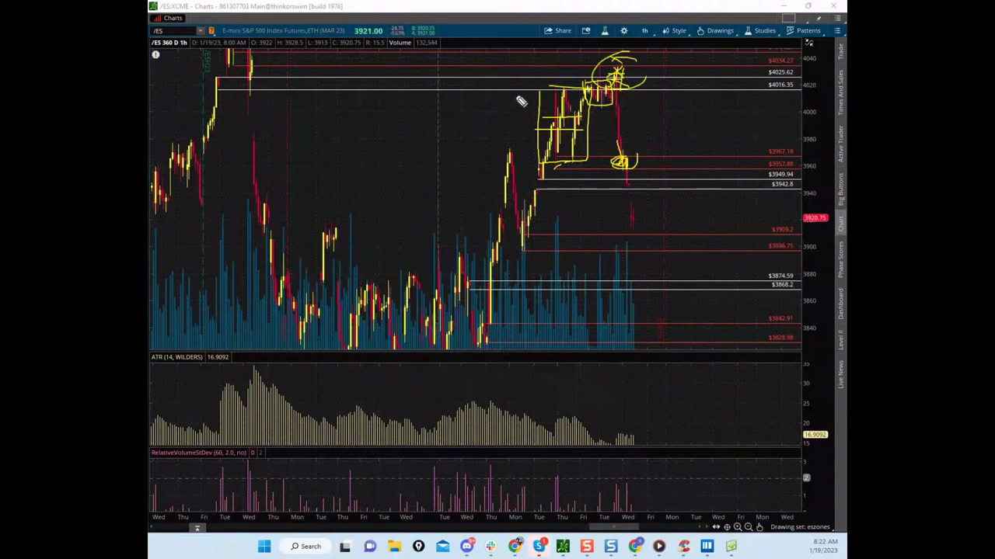
key("e")
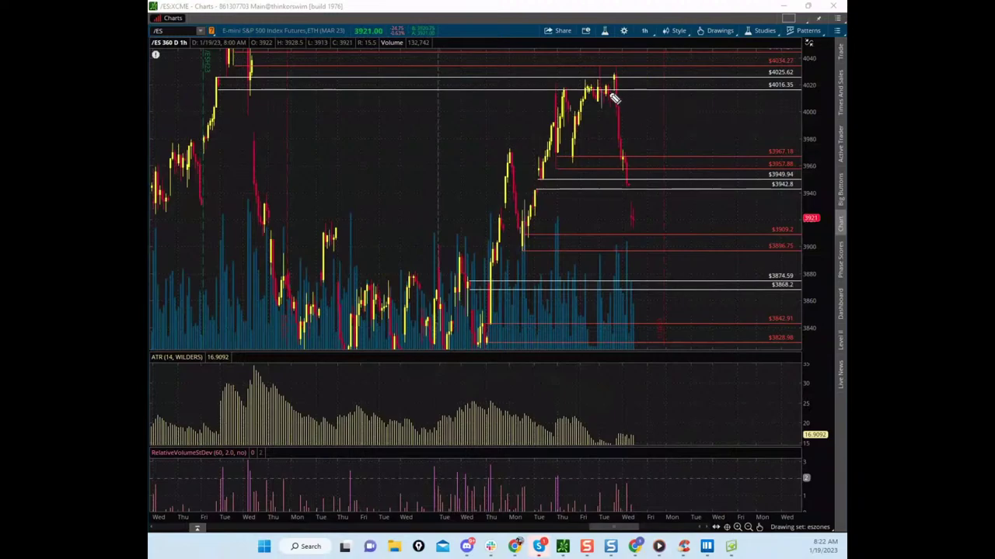
Step: Circle the consolidation at the $4016.35–$4025.62 zone, shade the wider range before it, and clear the markings
mouse_move(609, 91)
left_mouse_down()
mouse_move(617, 63)
mouse_move(624, 133)
mouse_move(586, 83)
mouse_move(628, 103)
left_mouse_up()
mouse_move(557, 94)
left_mouse_down()
mouse_move(588, 144)
mouse_move(567, 166)
mouse_move(575, 98)
mouse_move(553, 121)
mouse_move(573, 101)
mouse_move(577, 155)
mouse_move(590, 107)
left_mouse_up()
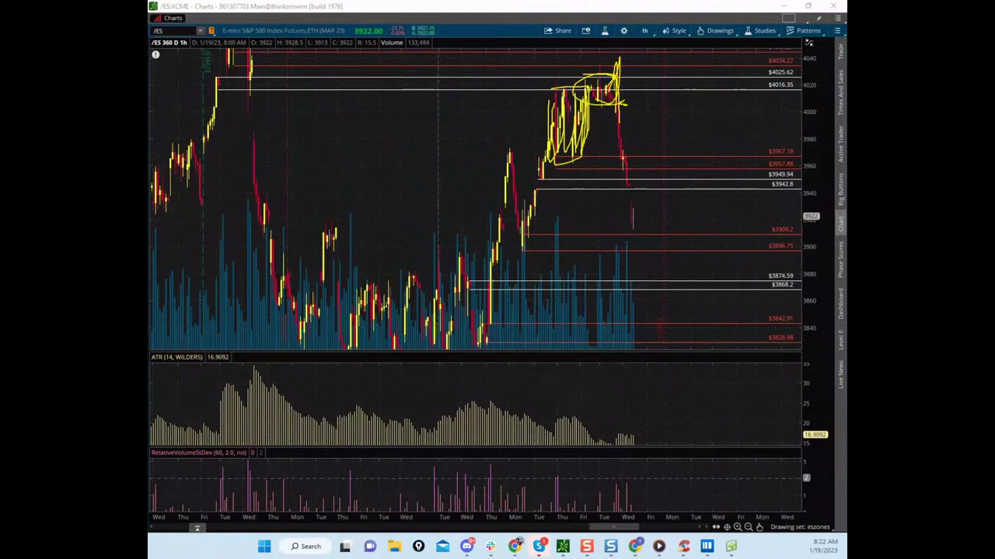
key("e")
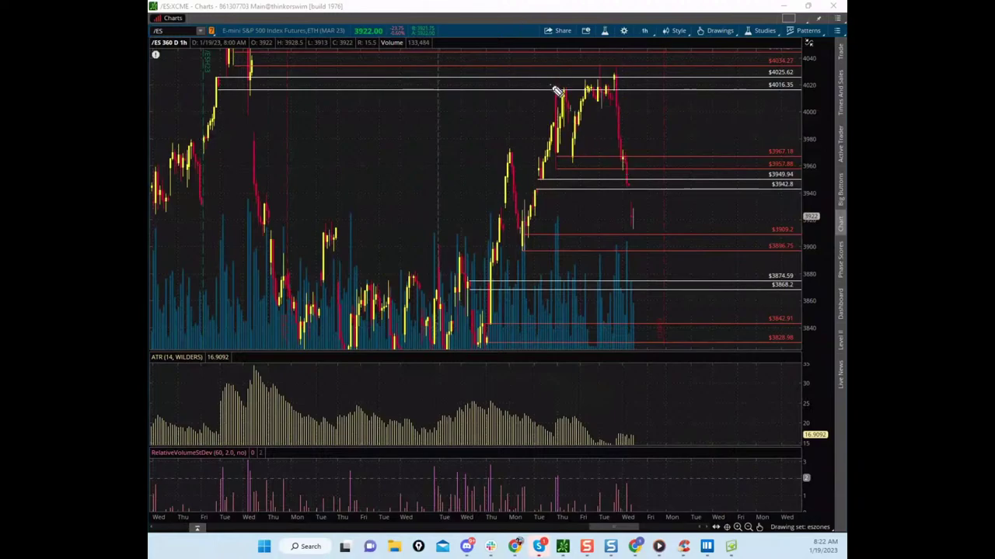
Step: Shade the earlier range and upper consolidation, trace the sell-off from the top to below $3896.75, and clear the markings
mouse_move(556, 91)
left_mouse_down()
mouse_move(583, 126)
mouse_move(572, 165)
mouse_move(550, 98)
mouse_move(581, 141)
mouse_move(583, 101)
mouse_move(586, 109)
mouse_move(610, 87)
mouse_move(615, 106)
mouse_move(591, 99)
mouse_move(613, 91)
mouse_move(620, 74)
mouse_move(618, 117)
mouse_move(590, 98)
mouse_move(612, 87)
left_mouse_up()
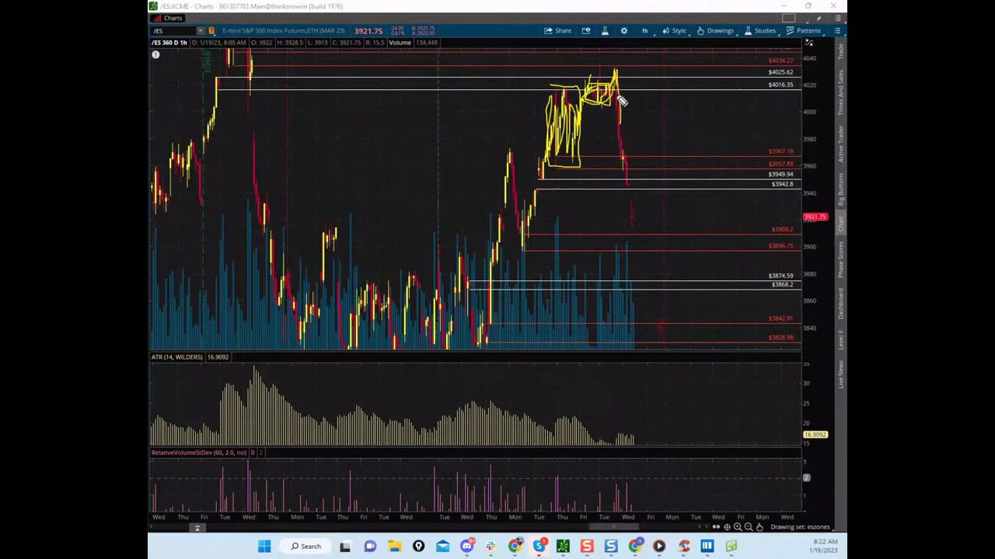
left_click_drag(622, 110, 626, 172)
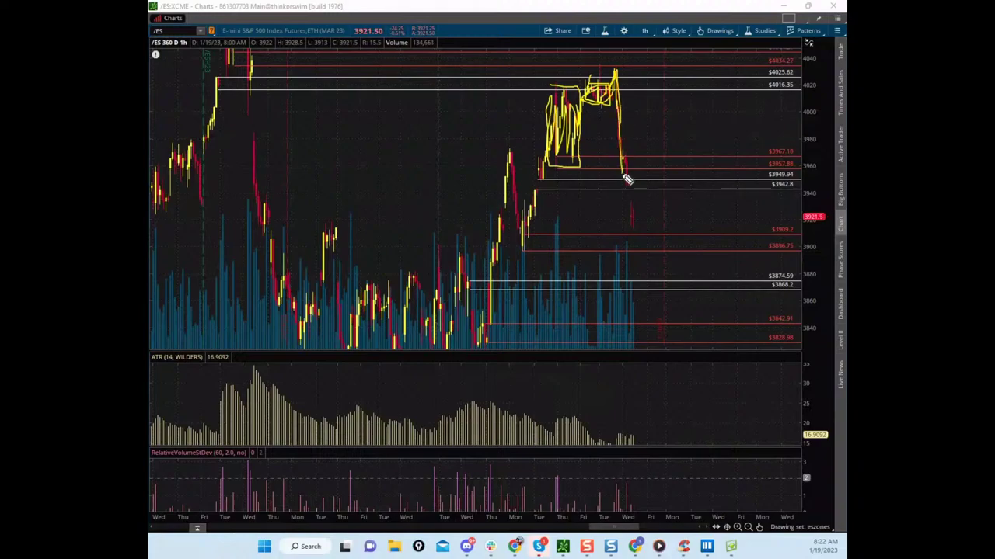
mouse_move(590, 128)
left_mouse_down()
mouse_move(556, 131)
mouse_move(598, 99)
mouse_move(621, 134)
mouse_move(618, 160)
left_mouse_up()
mouse_move(554, 124)
left_mouse_down()
mouse_move(585, 126)
mouse_move(639, 233)
left_mouse_up()
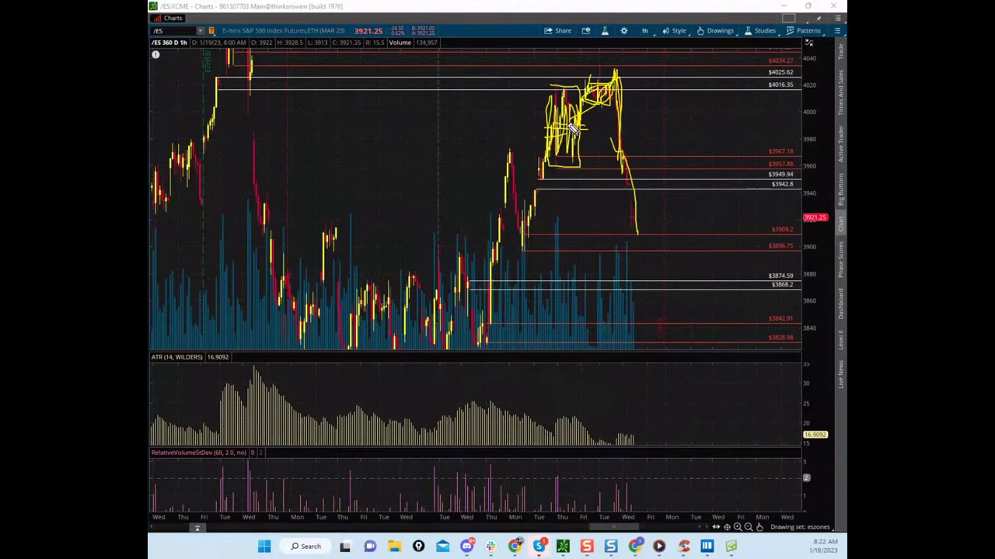
left_click_drag(614, 85, 642, 266)
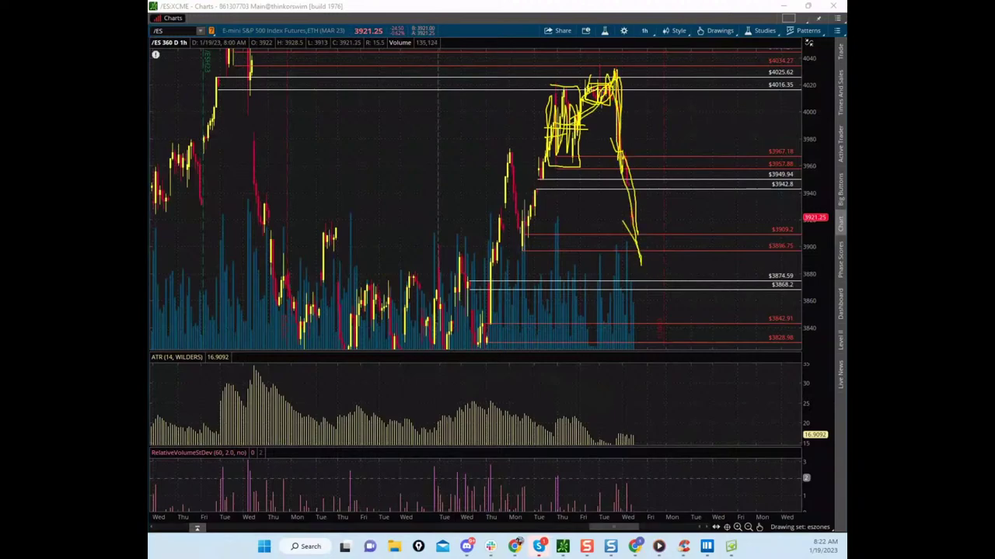
left_click(583, 57)
Step: Trace the decline from the top toward $3874.59, outline the two ranges before it with repeated downward paths, and clear everything
left_click_drag(617, 97, 642, 269)
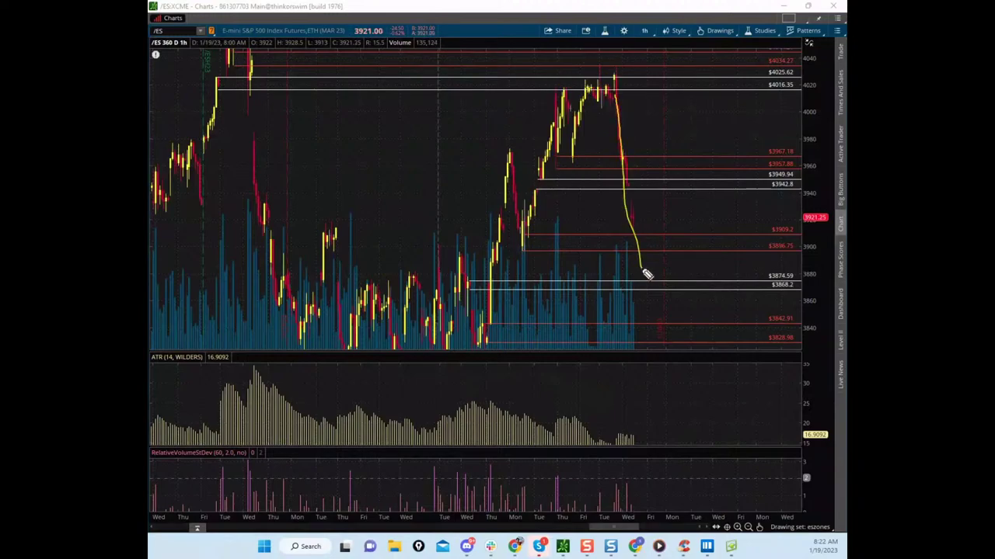
mouse_move(594, 89)
left_mouse_down()
mouse_move(598, 98)
mouse_move(629, 80)
mouse_move(565, 106)
mouse_move(547, 153)
mouse_move(623, 96)
mouse_move(628, 159)
left_mouse_up()
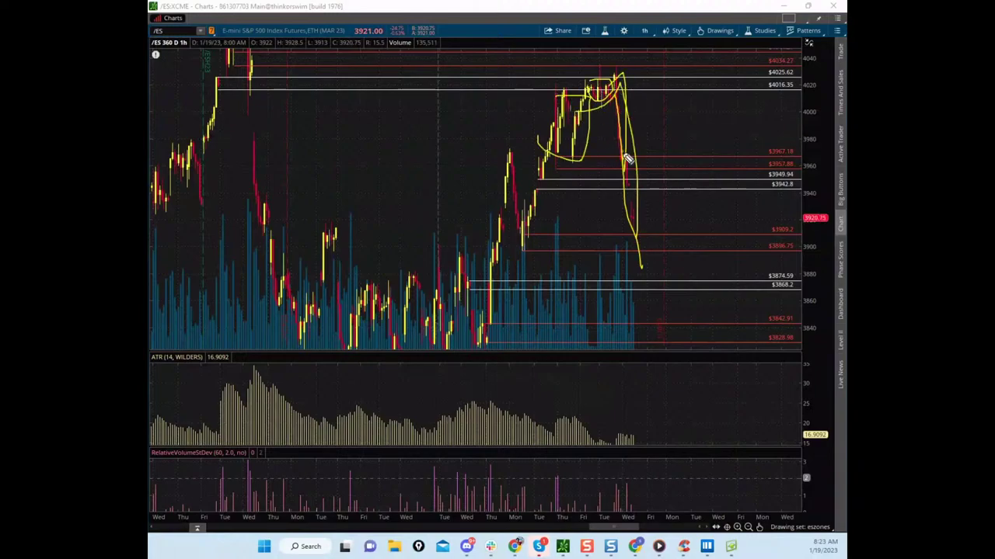
left_click_drag(615, 110, 613, 222)
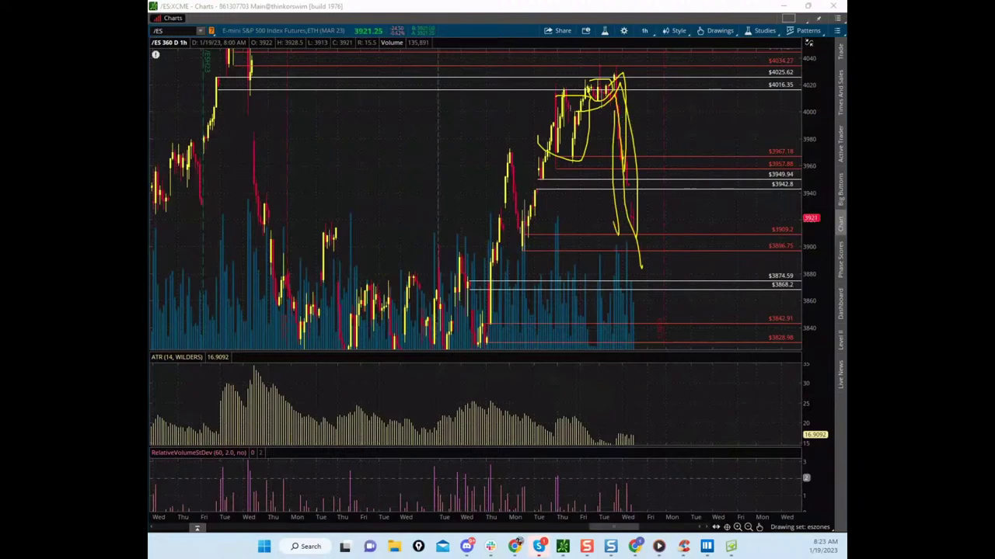
left_click(502, 20)
Step: Box both earlier ranges, trace the sell-off to about $3949.94, and sketch rebounds from the $3967.18–$3957.88 zone up past $4034.27
mouse_move(537, 90)
left_mouse_down()
mouse_move(571, 90)
mouse_move(579, 156)
mouse_move(543, 142)
mouse_move(589, 113)
mouse_move(594, 84)
mouse_move(597, 99)
mouse_move(621, 77)
mouse_move(618, 60)
mouse_move(620, 183)
left_mouse_up()
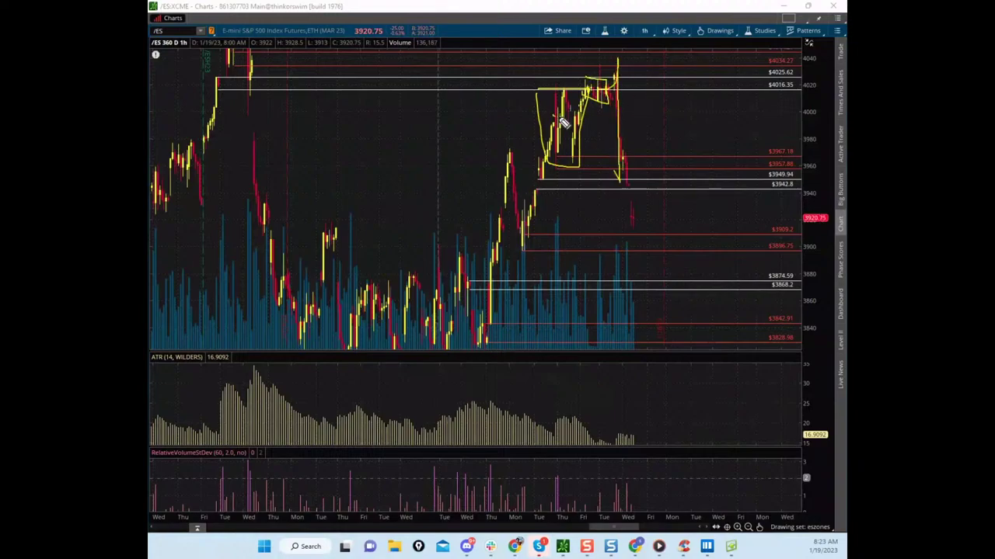
mouse_move(563, 122)
left_mouse_down()
mouse_move(624, 167)
mouse_move(642, 118)
left_mouse_up()
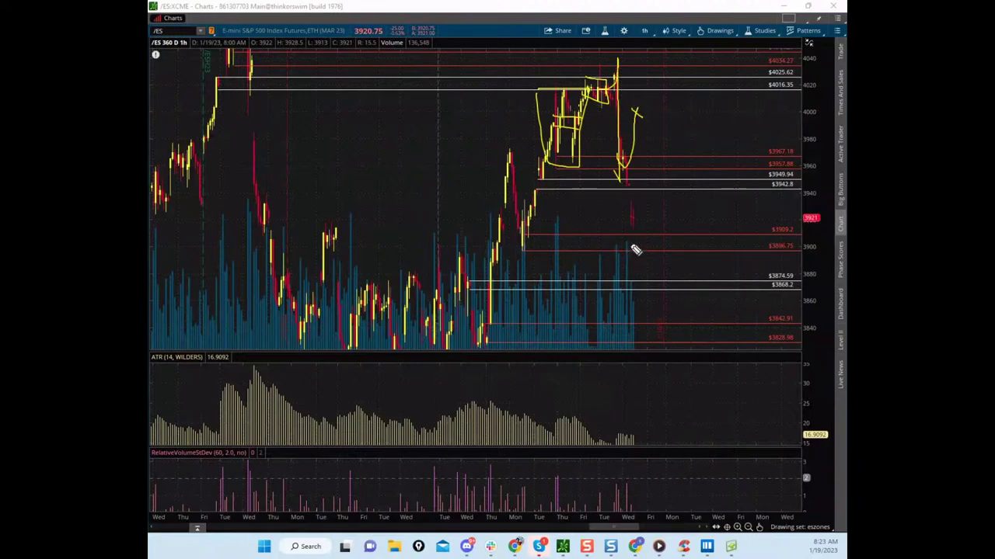
left_click_drag(626, 177, 691, 56)
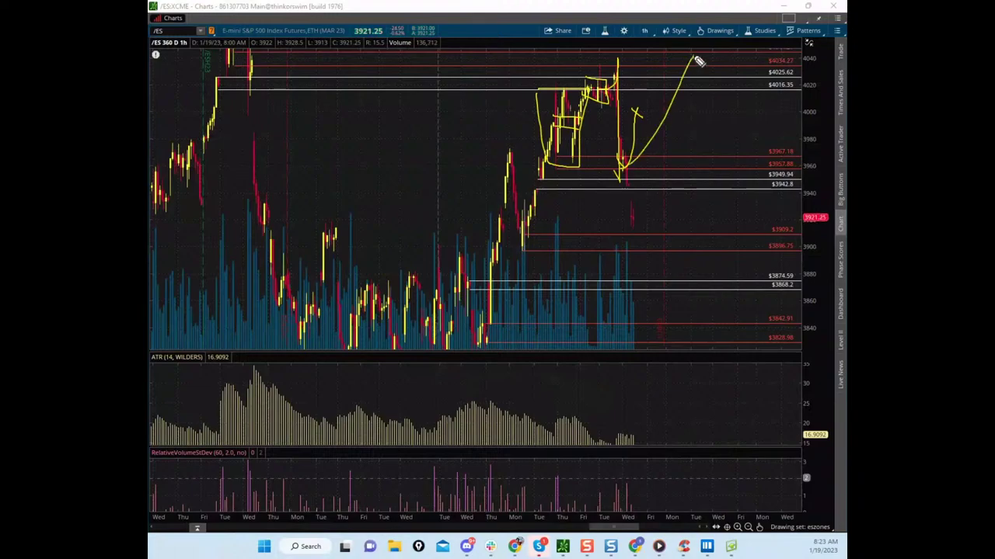
left_click_drag(627, 183, 662, 48)
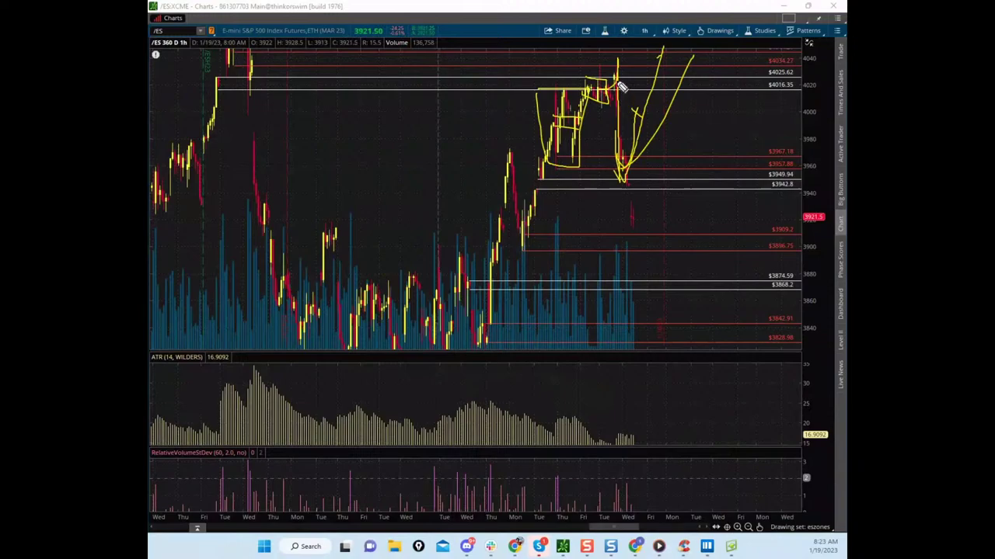
Step: Extend the sell-off path to $3896.75, sketch a steep rebound from the $3957.88 level past the chart's top, and clear the markings
left_click_drag(621, 87, 639, 252)
left_click_drag(623, 172, 727, 6)
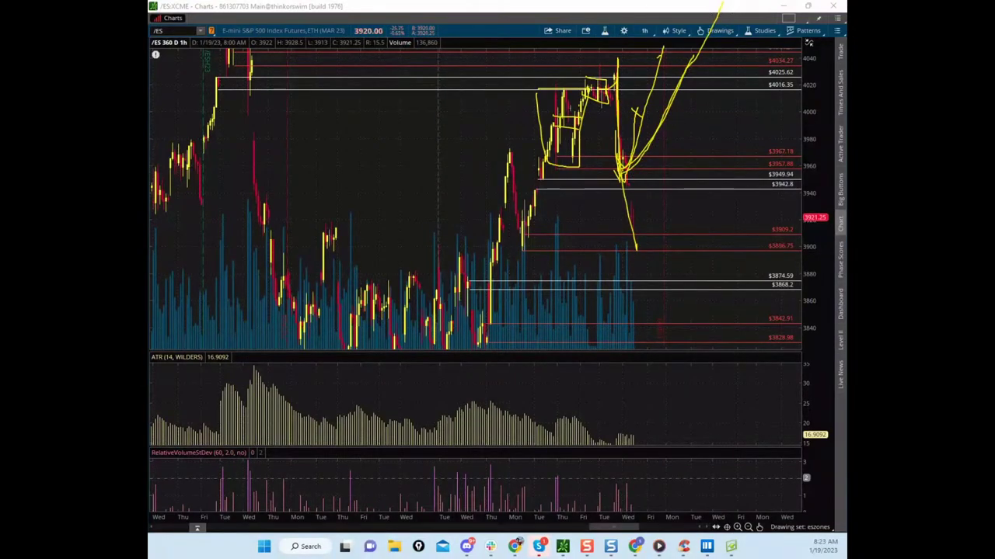
key("e")
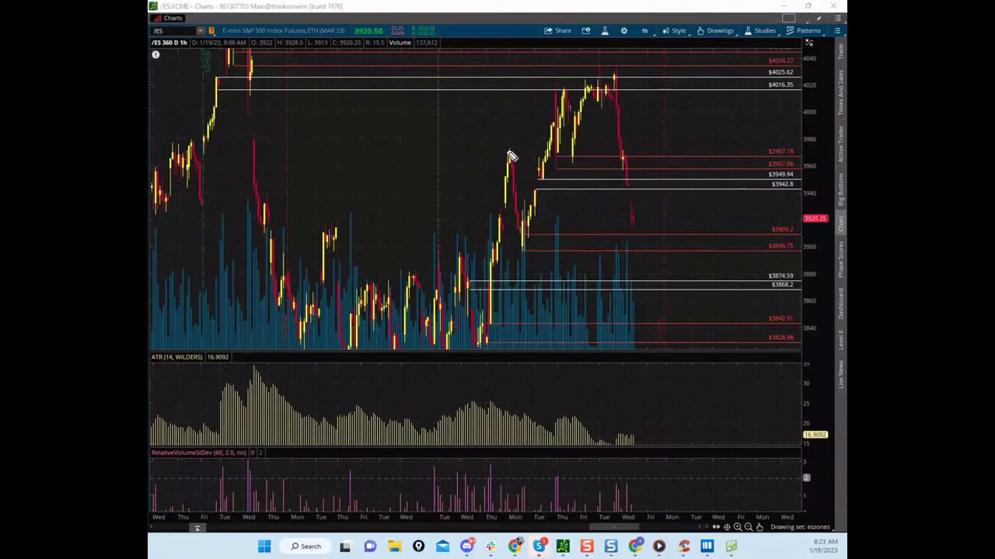
Step: Box the earlier swing range above $3896.75, sketch a rebound from the current price past $3967.18, and clear the markings
mouse_move(511, 155)
left_mouse_down()
mouse_move(541, 151)
mouse_move(535, 251)
mouse_move(493, 200)
mouse_move(509, 149)
left_mouse_up()
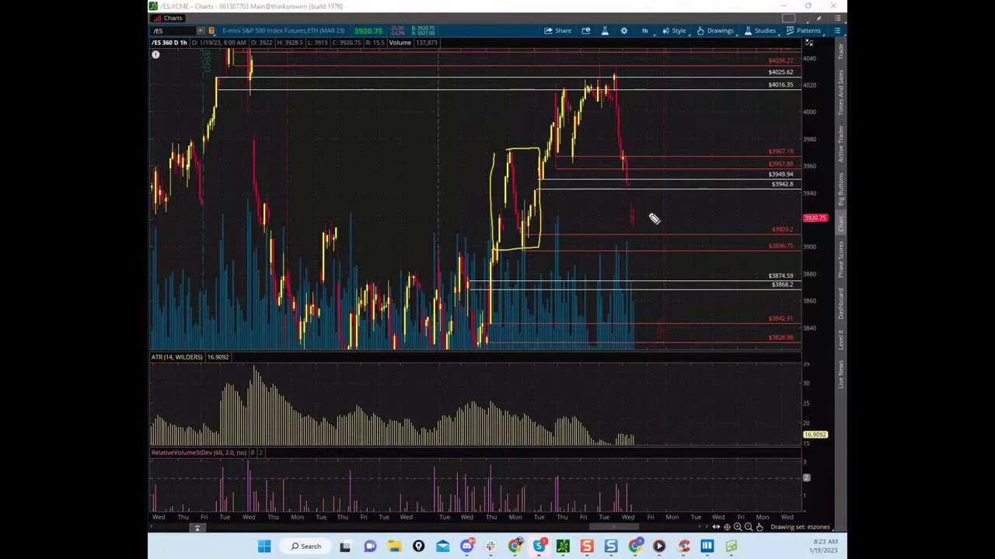
mouse_move(642, 230)
left_mouse_down()
mouse_move(634, 215)
mouse_move(680, 131)
left_mouse_up()
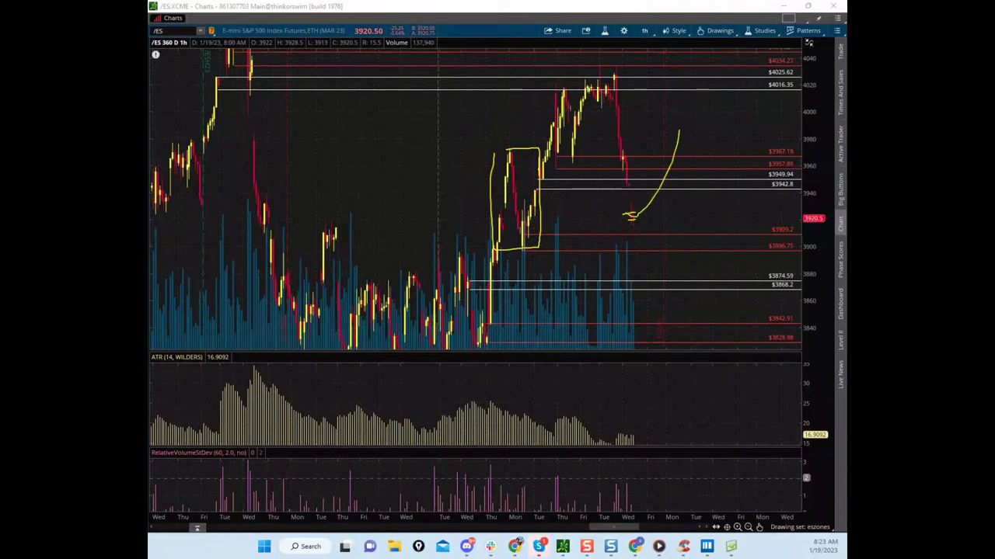
key("Escape")
left_click(826, 182)
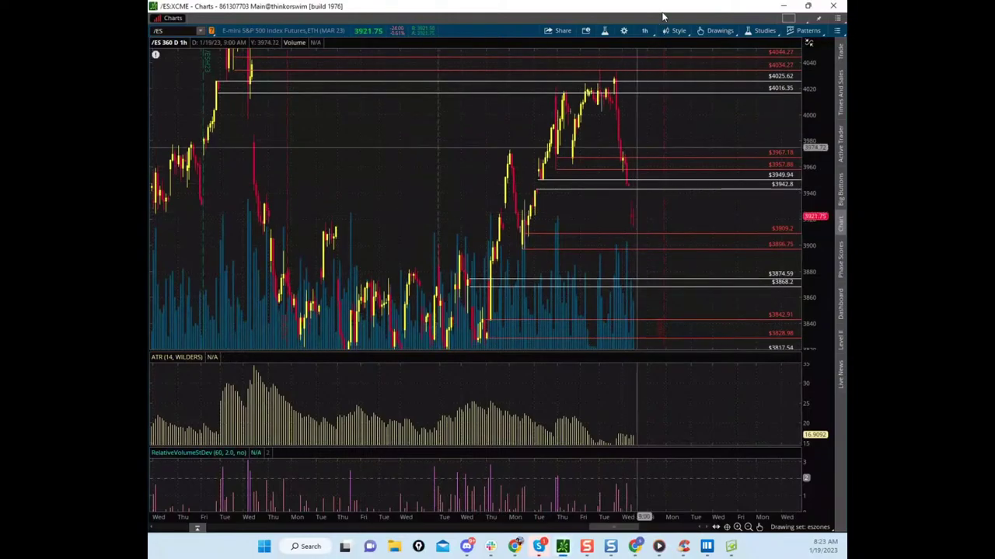
Step: Move the /ES chart aside to view the Bookmap heatmap, restore the chart to full size, and clear its leftover markings
left_click_drag(662, 9, 149, 105)
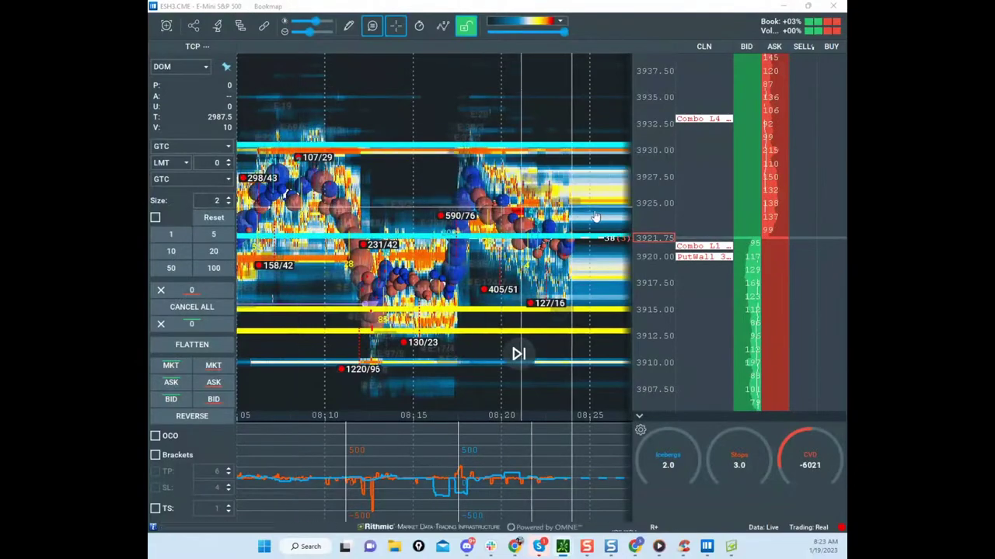
left_click_drag(149, 163, 474, 120)
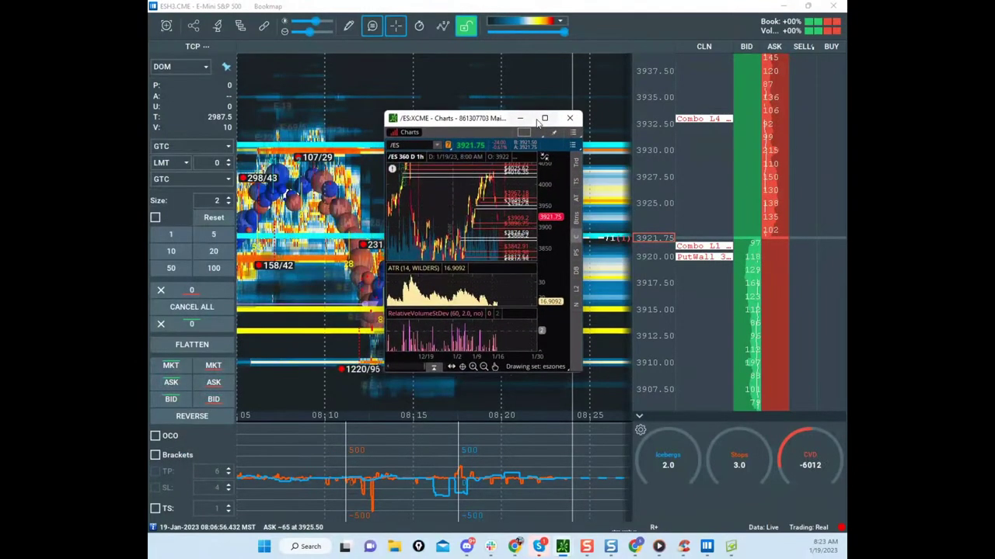
left_click(544, 118)
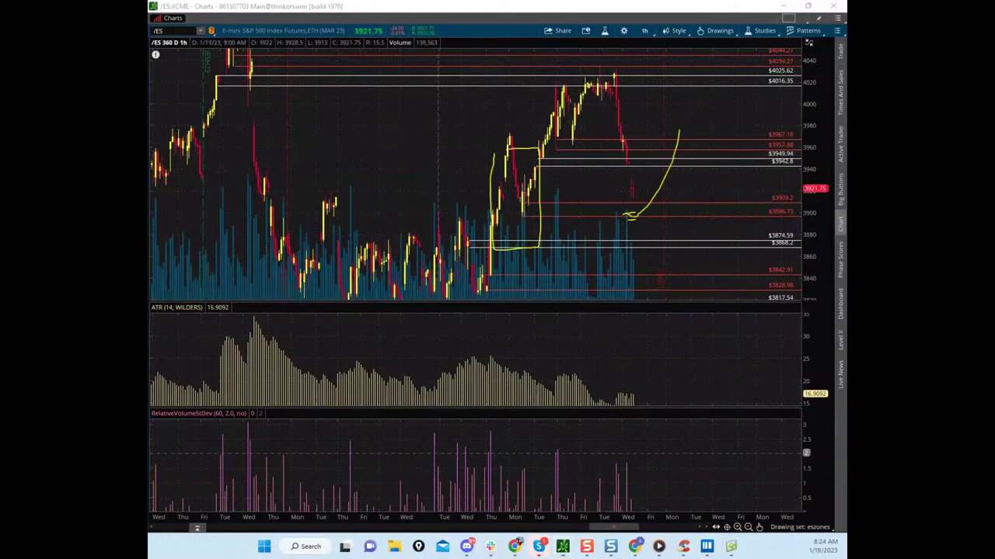
key("Escape")
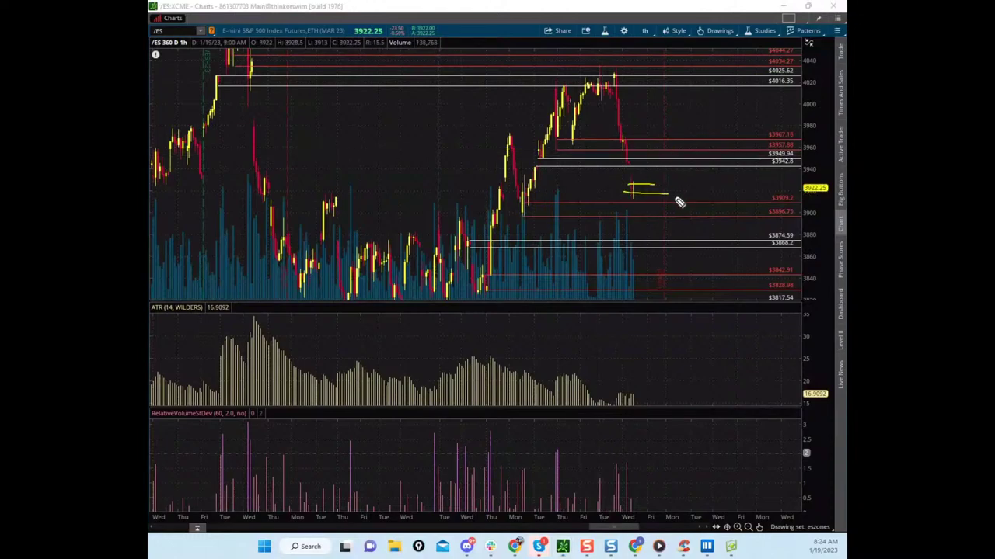
Step: Cross the $3909.2–$3896.75 and $3949.94–$3942.8 zones, sketch the path between them through the current price, and clear the markings
left_click_drag(621, 204, 631, 214)
left_click_drag(631, 203, 621, 213)
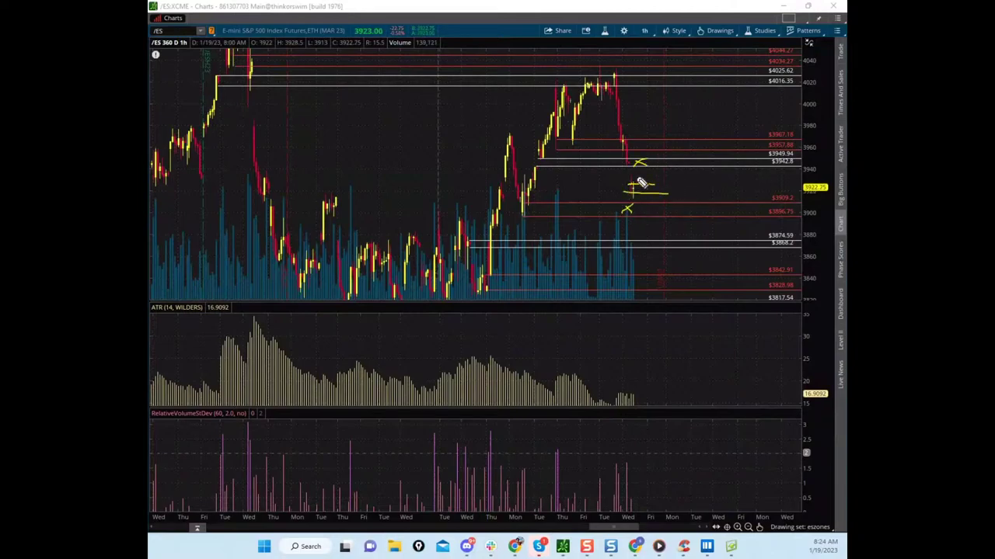
left_click_drag(631, 210, 651, 192)
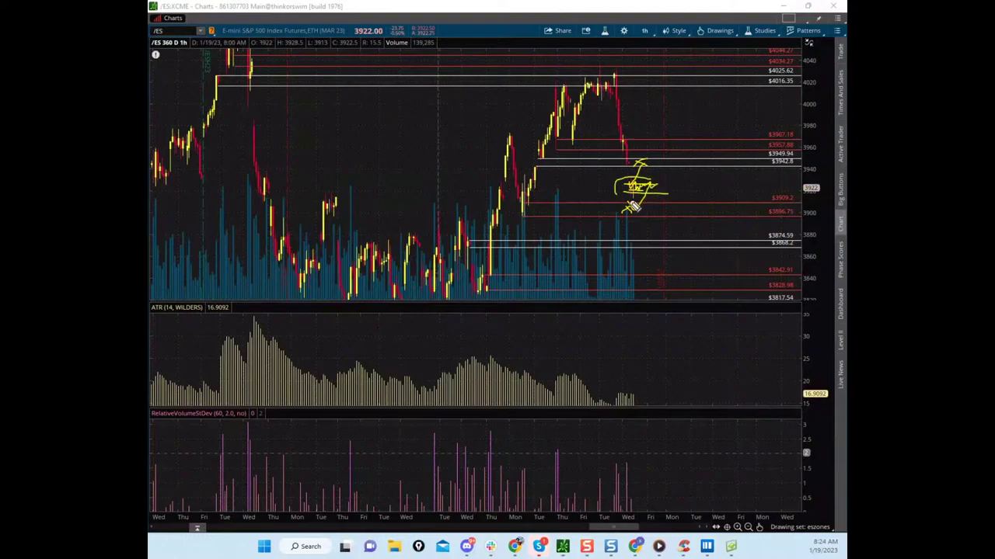
left_click_drag(662, 185, 661, 190)
left_click(627, 46)
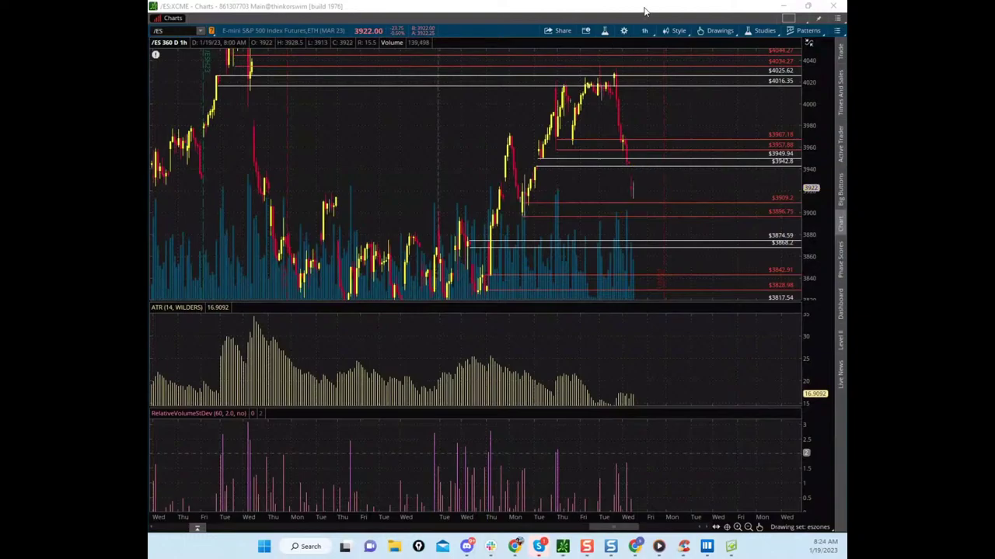
Step: Switch to the remote desktop charts in Chrome, mark the earlier low and a drop toward the 3909.00 level, and clear the markings
left_click_drag(644, 8, 644, 0)
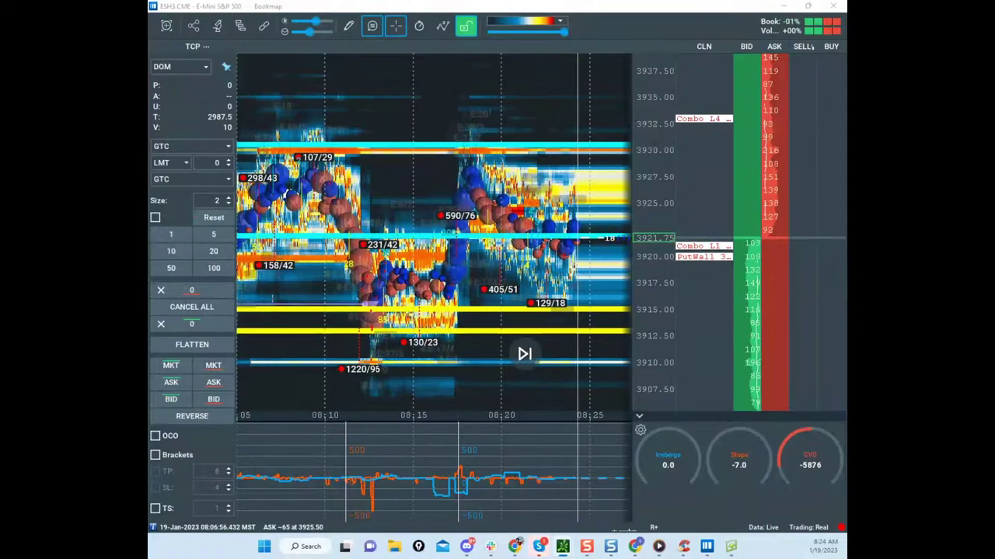
left_click_drag(150, 62, 669, 92)
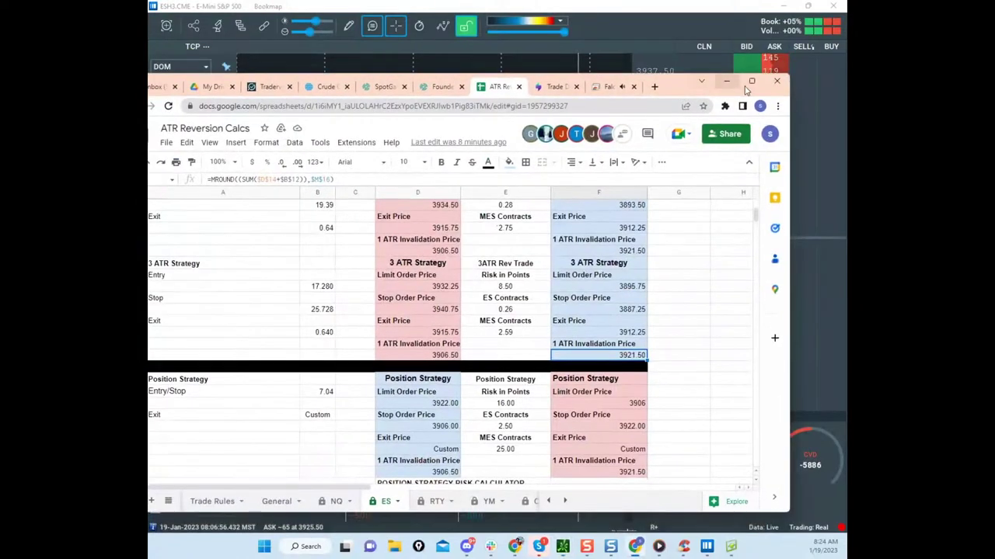
left_click(750, 81)
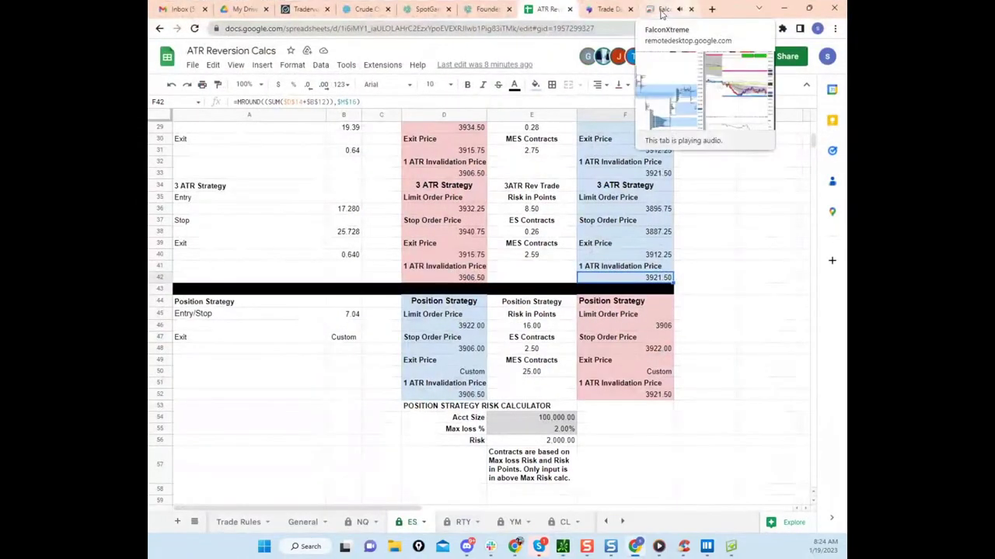
left_click(662, 9)
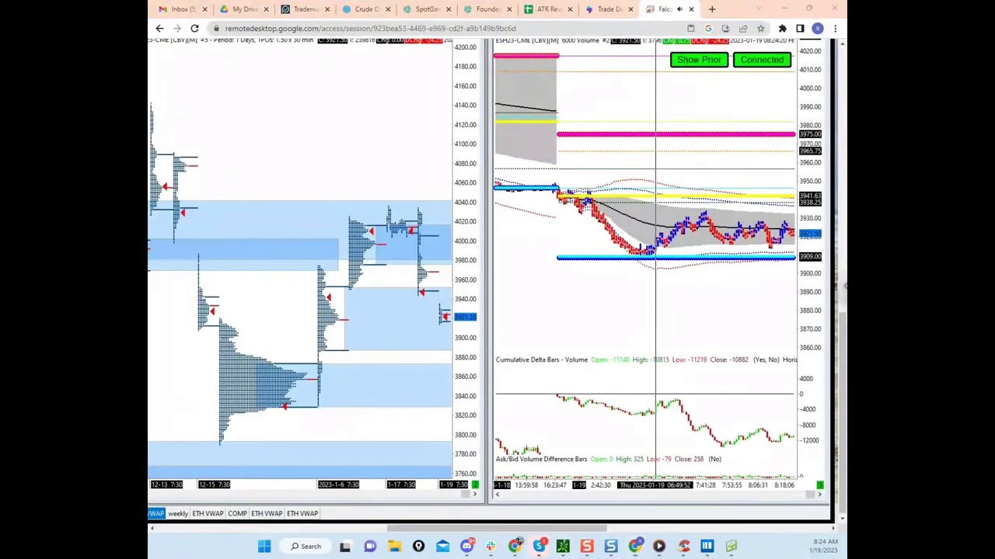
mouse_move(693, 285)
left_mouse_down()
mouse_move(644, 260)
mouse_move(738, 254)
mouse_move(672, 270)
mouse_move(821, 277)
left_mouse_up()
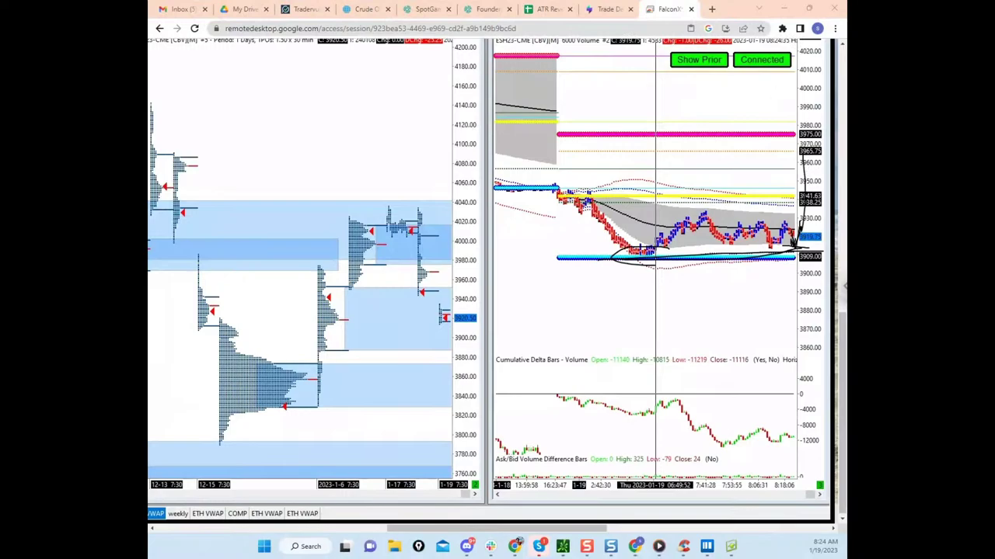
key("Escape")
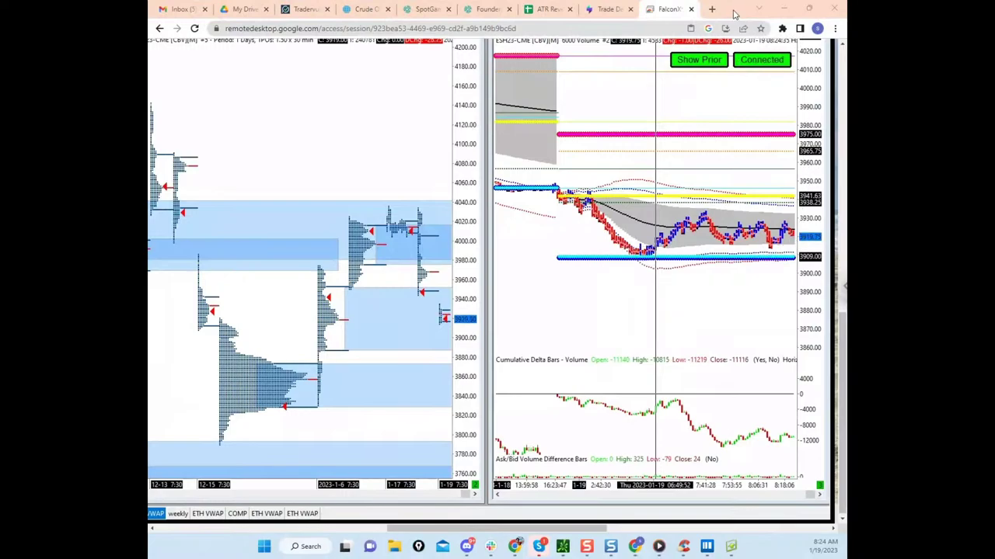
Step: Return to Bookmap, minimize the Drive browser window behind it, and maximize the heatmap
key("alt+Tab")
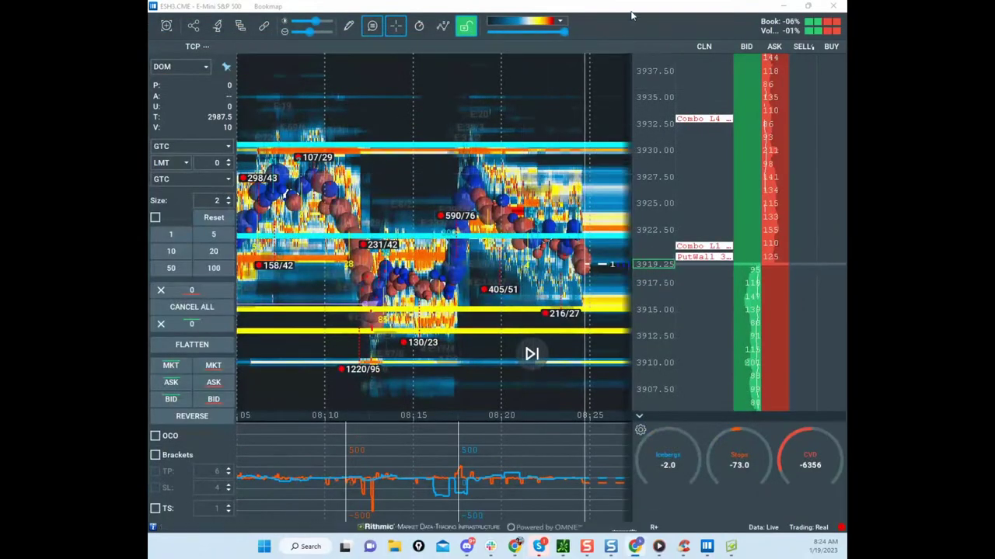
left_click_drag(631, 14, 588, 66)
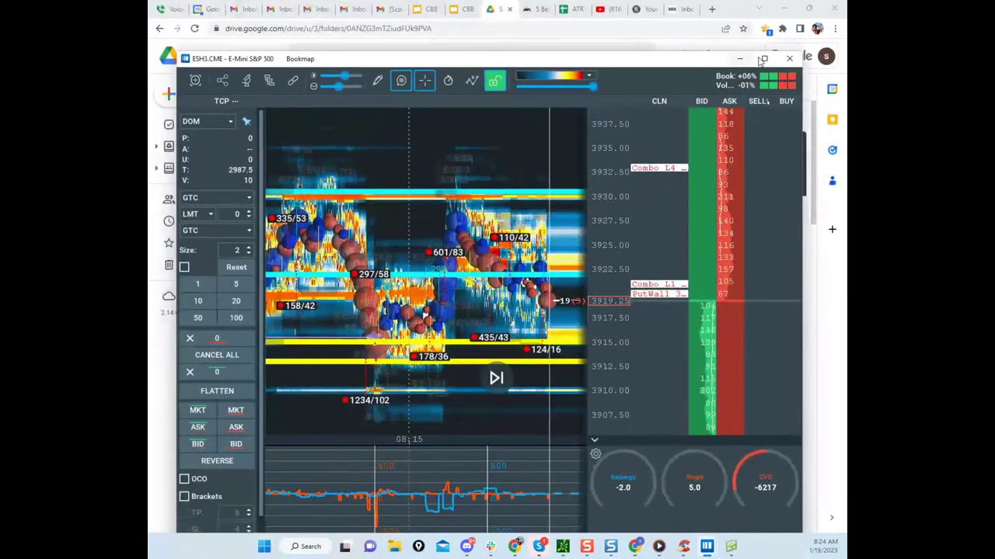
left_click(783, 10)
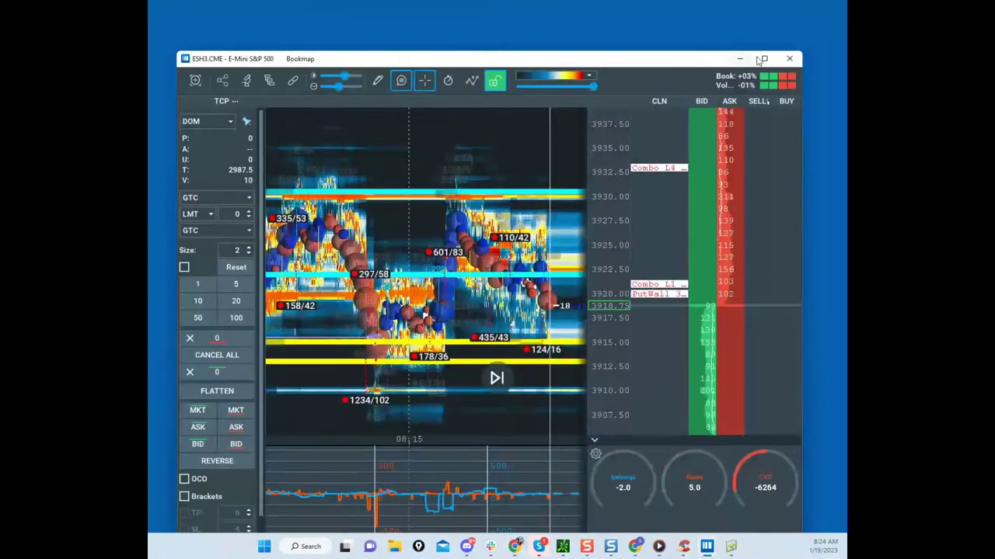
left_click(761, 59)
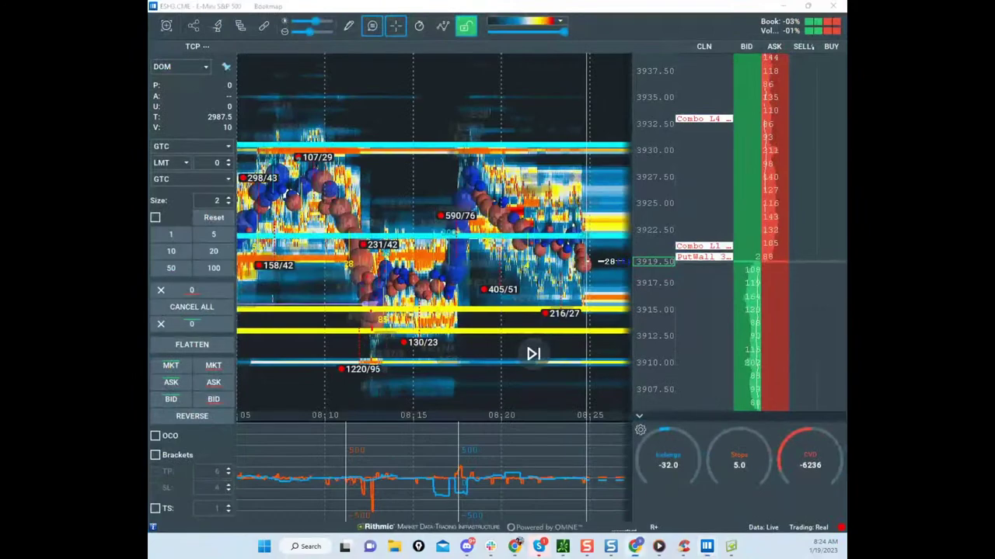
Step: On the full-size /ES chart, box the upper range, project a drop to $3909.2, a rebound toward $3967.18 and a fall to $3817.54, and clear everything
left_click(563, 546)
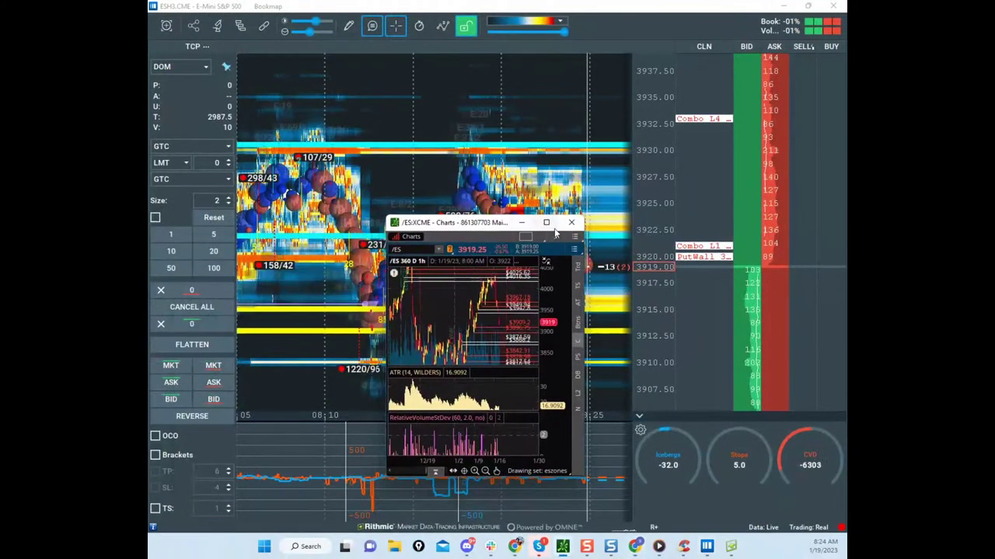
left_click(547, 224)
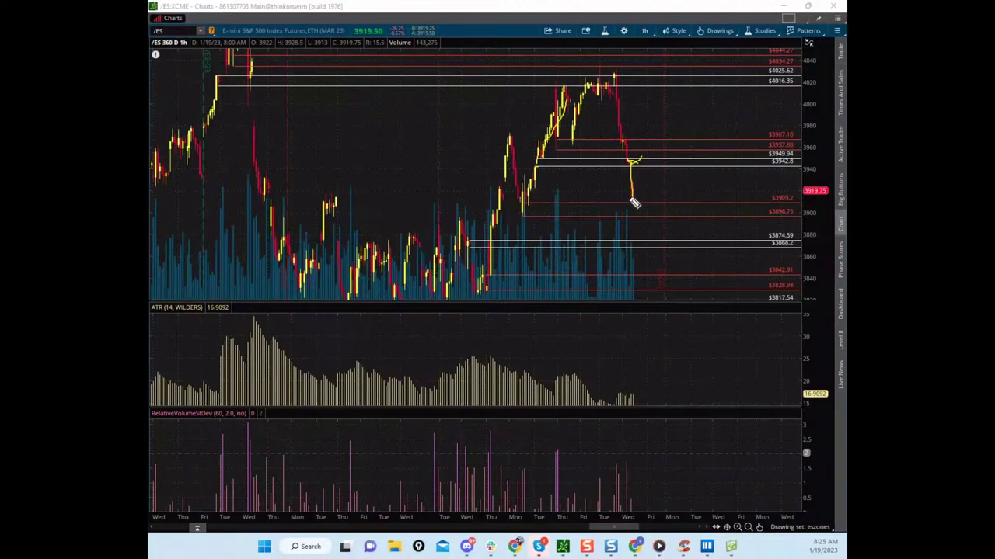
left_click_drag(647, 182, 653, 167)
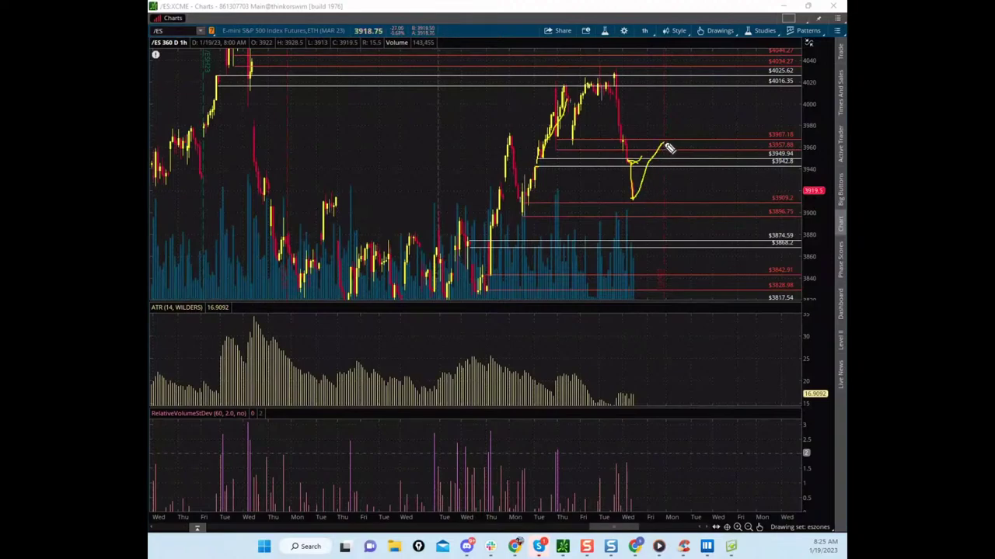
mouse_move(615, 75)
left_mouse_down()
mouse_move(628, 147)
mouse_move(573, 148)
mouse_move(556, 77)
left_mouse_up()
left_click_drag(669, 145, 699, 306)
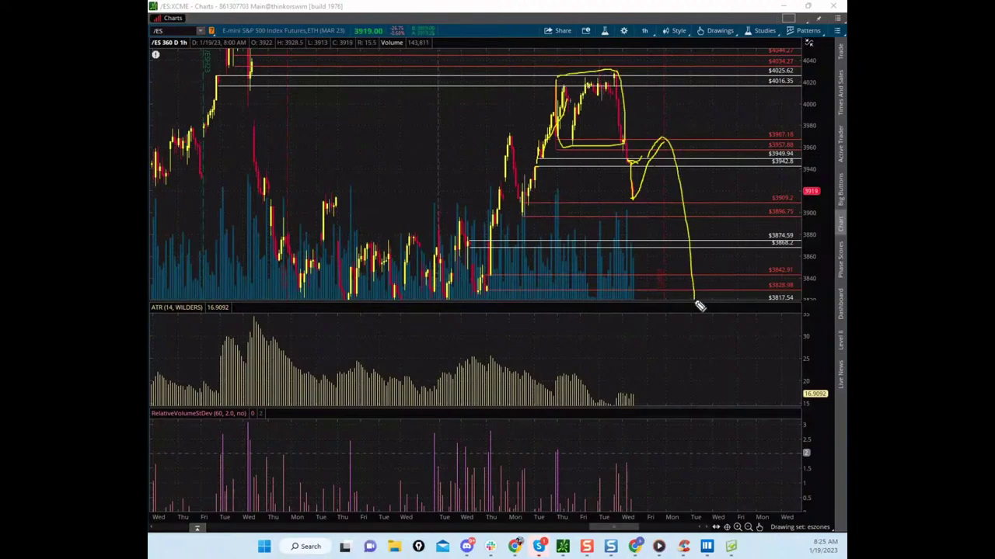
mouse_move(642, 203)
left_mouse_down()
mouse_move(661, 133)
mouse_move(718, 231)
mouse_move(722, 268)
left_mouse_up()
key("e")
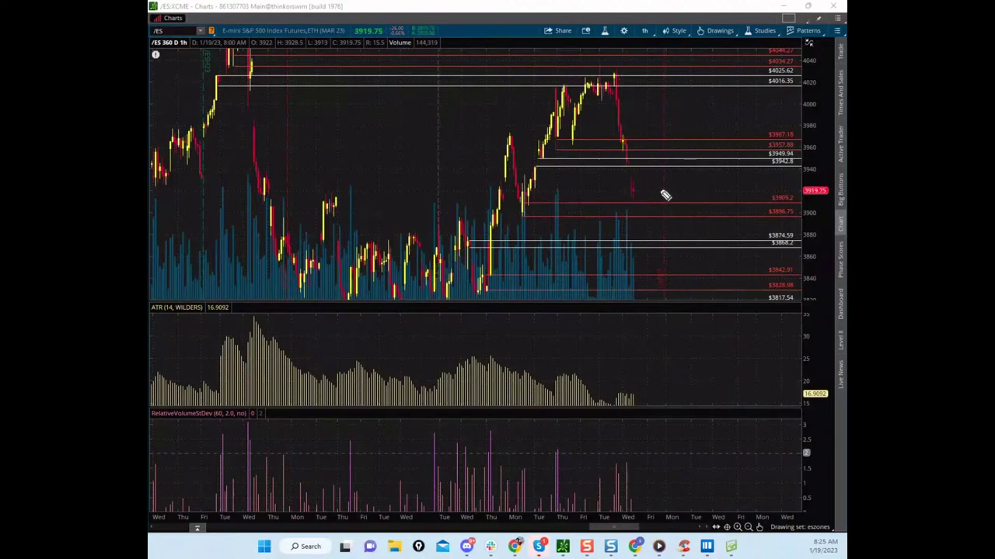
Step: Sketch a rebound from the current price up to $3967.18, and minimize the chart to return to Bookmap
left_click_drag(631, 192, 655, 139)
left_click(783, 5)
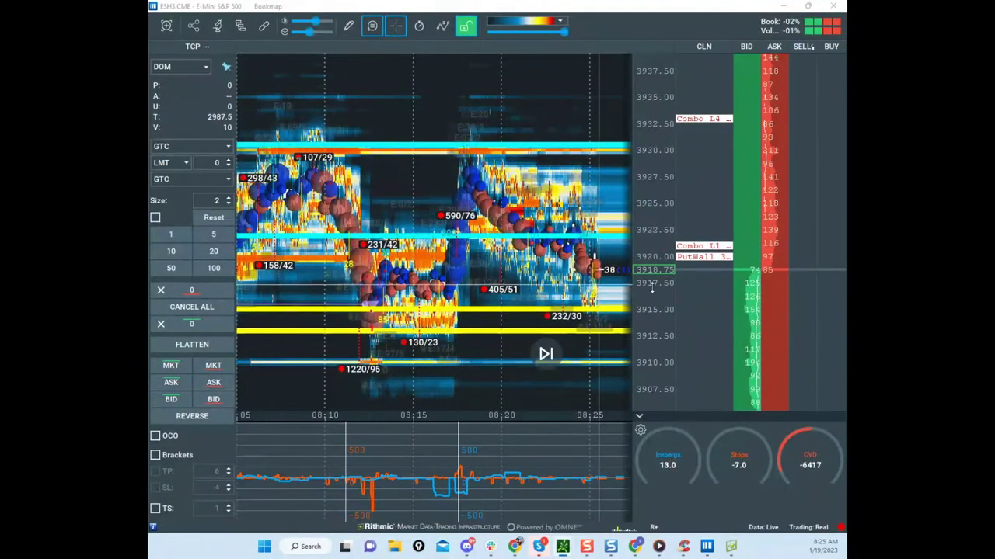
Step: Trace the heatmap's rally to about 3927.50, the drop to 3915.00 and the following bounce, and clear the drawing
scroll(651, 283, "up", 3)
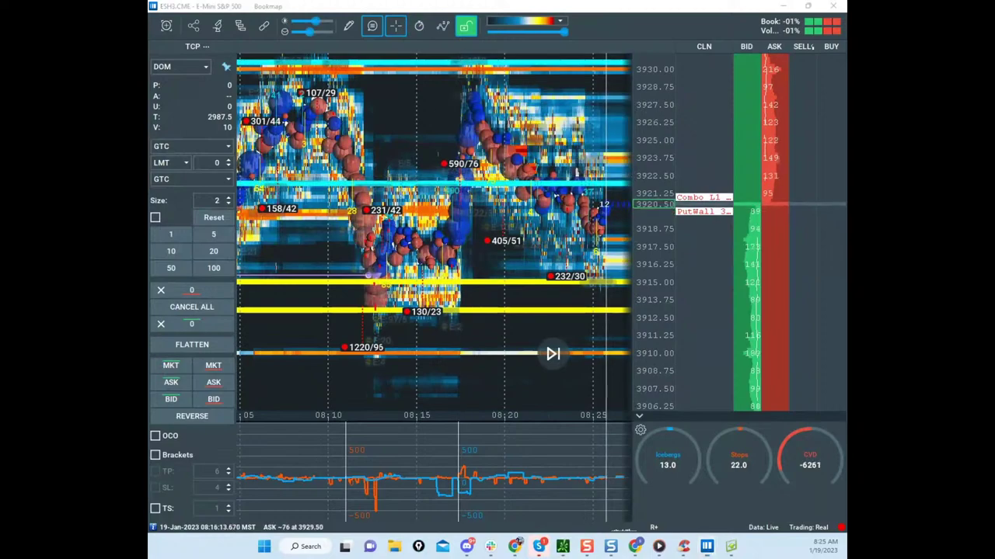
mouse_move(404, 268)
left_mouse_down()
mouse_move(482, 109)
mouse_move(551, 165)
mouse_move(585, 262)
mouse_move(626, 206)
left_mouse_up()
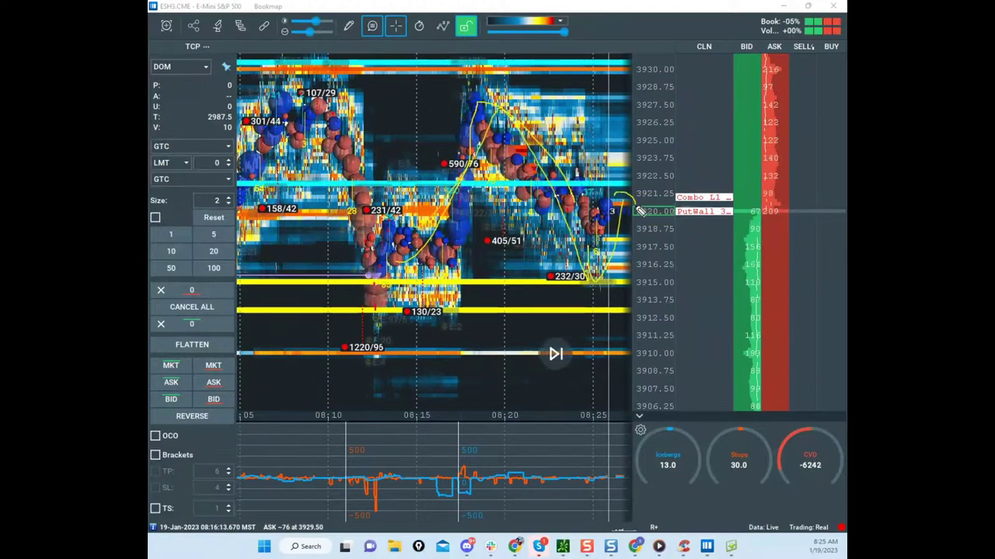
key("Escape")
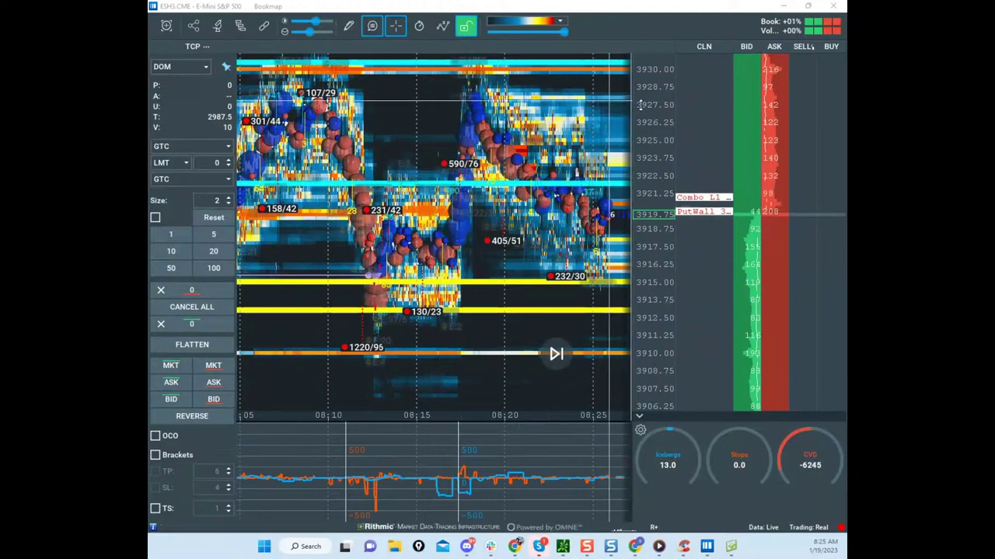
Step: On the heatmap, trace bounces from the yellow zone and circle the upper trading range between the cyan lines from 07:30 onward
scroll(640, 105, "down", 2)
scroll(469, 137, "down", 2)
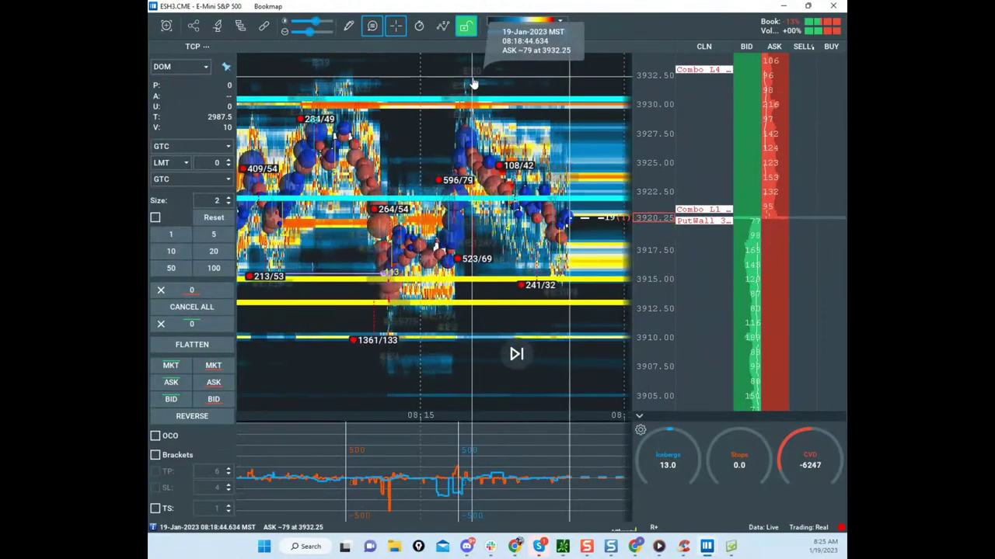
scroll(513, 116, "down", 4)
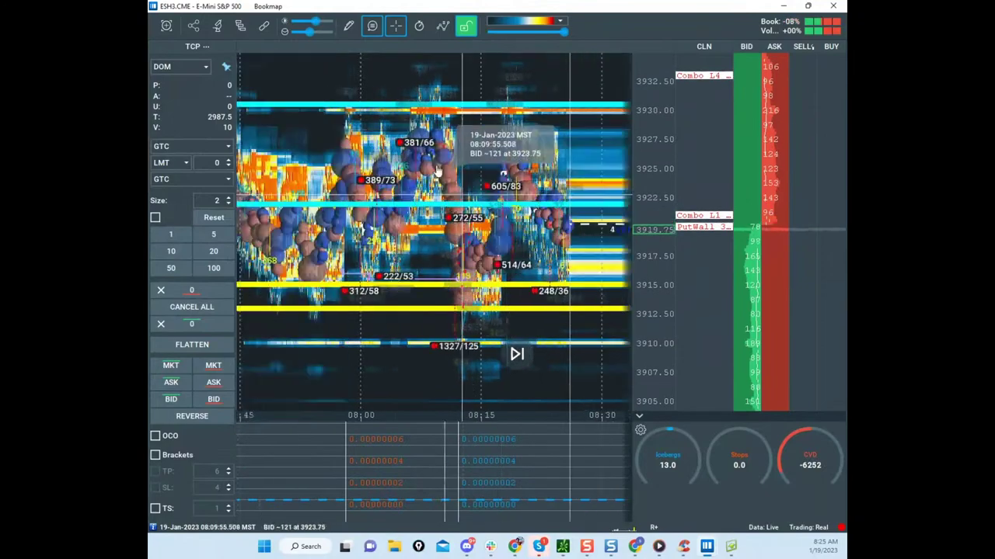
scroll(467, 186, "down", 3)
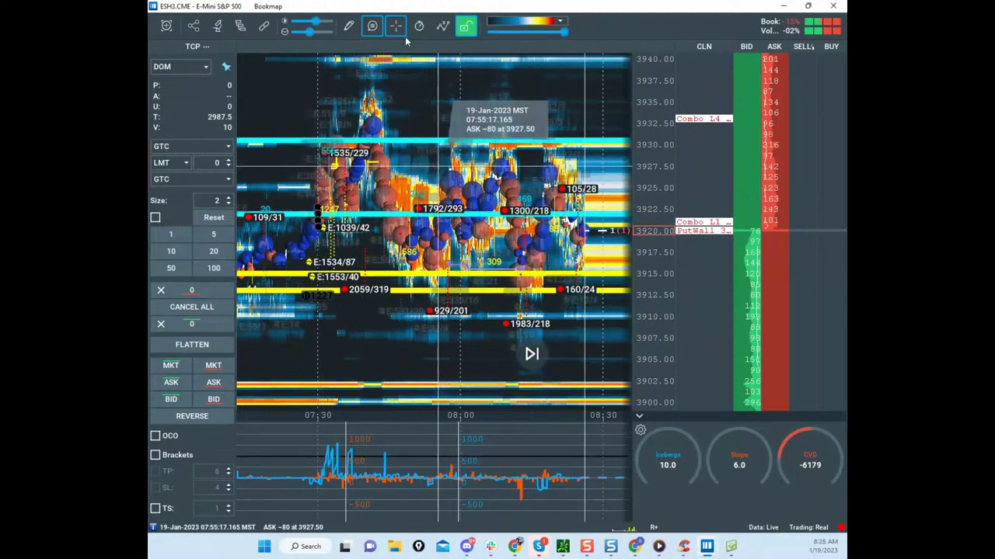
left_click_drag(438, 214, 555, 173)
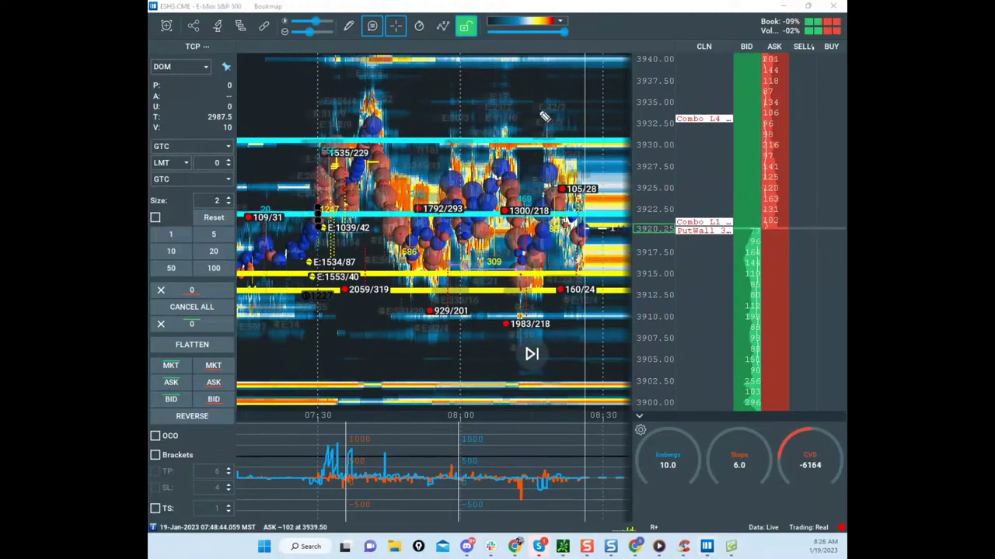
mouse_move(520, 270)
left_mouse_down()
mouse_move(585, 280)
mouse_move(628, 106)
mouse_move(653, 182)
left_mouse_up()
mouse_move(509, 137)
left_mouse_down()
mouse_move(370, 138)
mouse_move(421, 212)
left_mouse_up()
Step: Circle the spikes just after 07:30 in the lower indicator, sketch a rally toward 3940.00, and clear all drawings
mouse_move(353, 425)
left_mouse_down()
mouse_move(366, 476)
mouse_move(404, 449)
left_mouse_up()
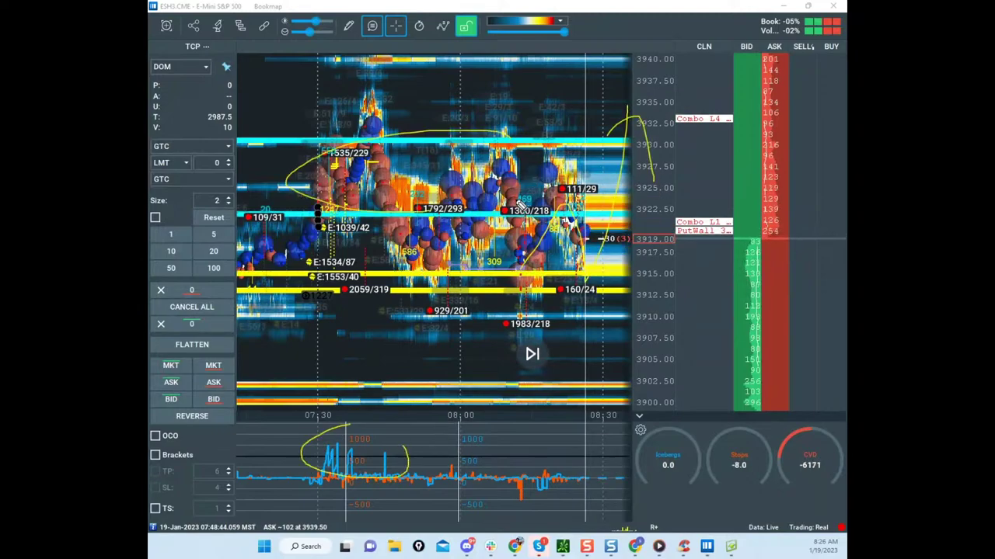
mouse_move(622, 171)
left_mouse_down()
mouse_move(653, 54)
mouse_move(613, 127)
mouse_move(658, 51)
left_mouse_up()
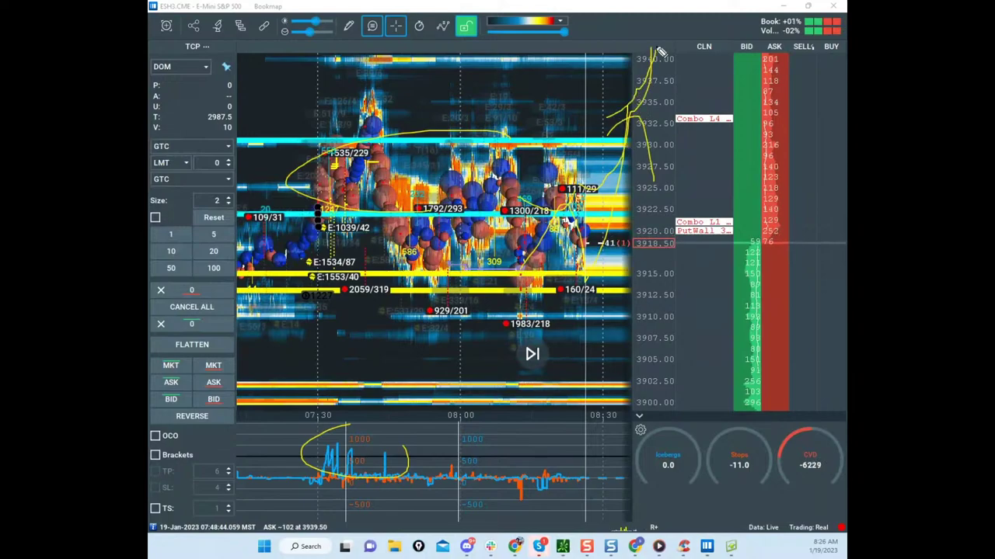
key("Escape")
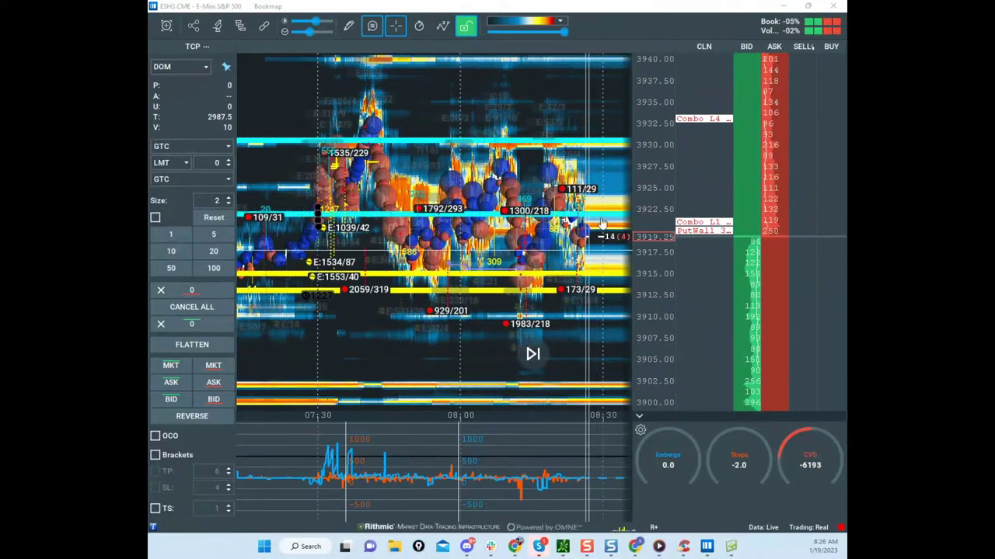
Step: Bring up the /ES hourly chart over Bookmap and maximize it
left_click_drag(562, 126, 509, 100)
scroll(664, 178, "up", 3)
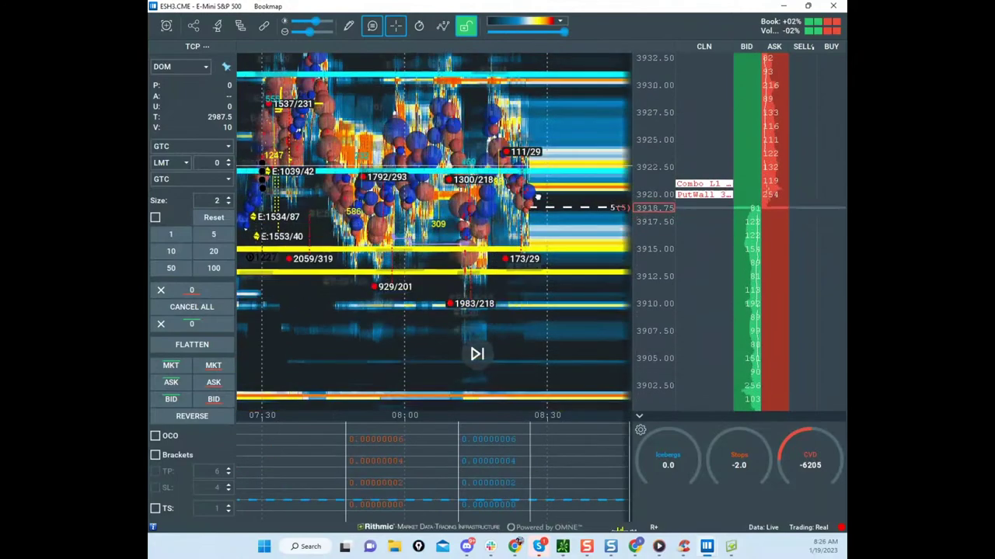
left_click_drag(554, 199, 556, 243)
scroll(556, 243, "up", 4)
scroll(655, 221, "up", 3)
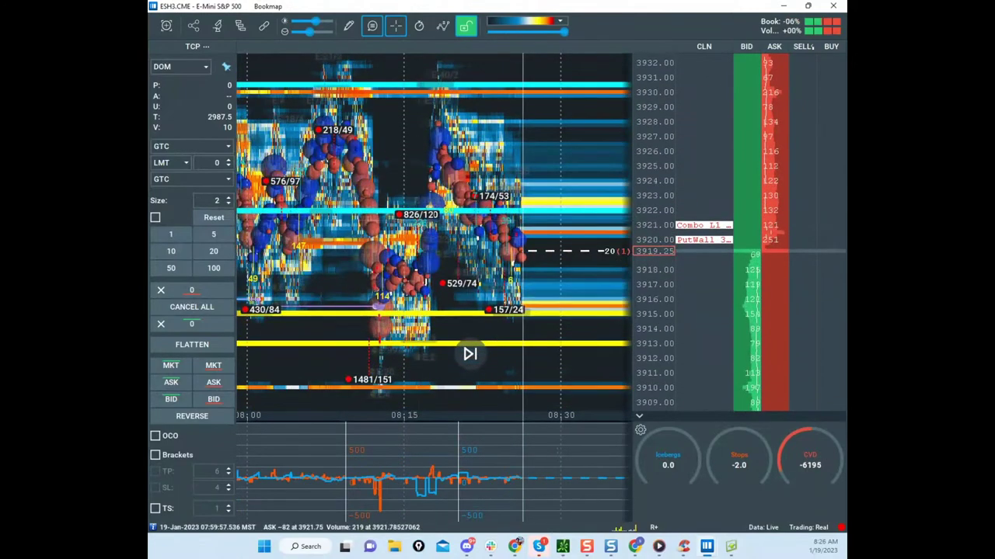
left_click_drag(405, 138, 476, 127)
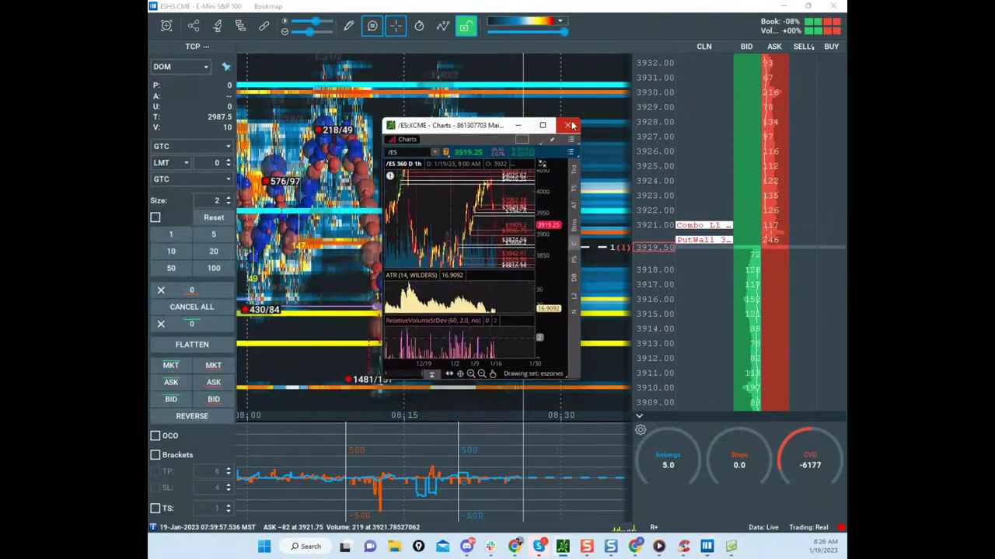
left_click(543, 126)
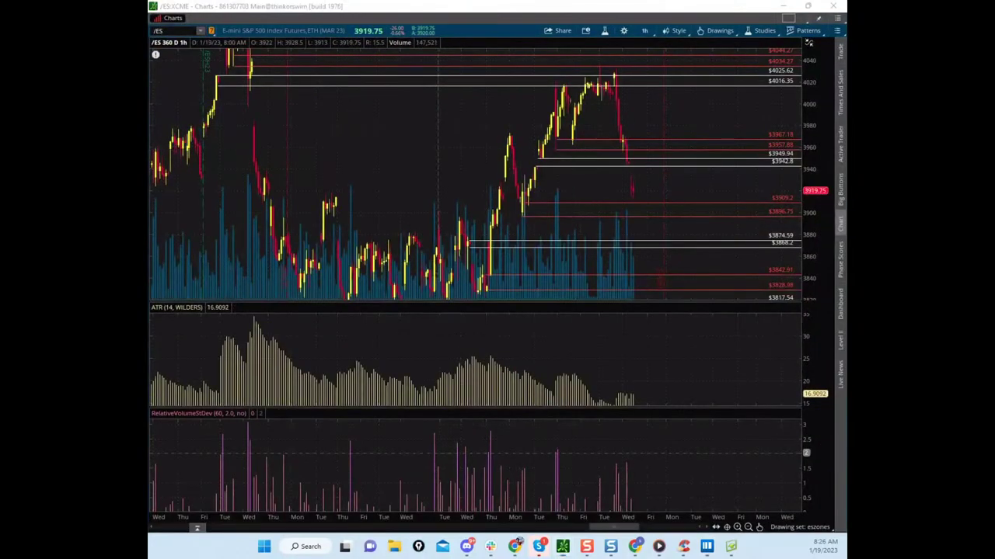
Step: Box the price range around $4016.35–$4025.62, mark the swing beside it, sketch choppy movement between $3909.2 and $3942.8, and clear the drawings
key("Escape")
mouse_move(597, 97)
left_mouse_down()
mouse_move(613, 78)
mouse_move(623, 99)
left_mouse_up()
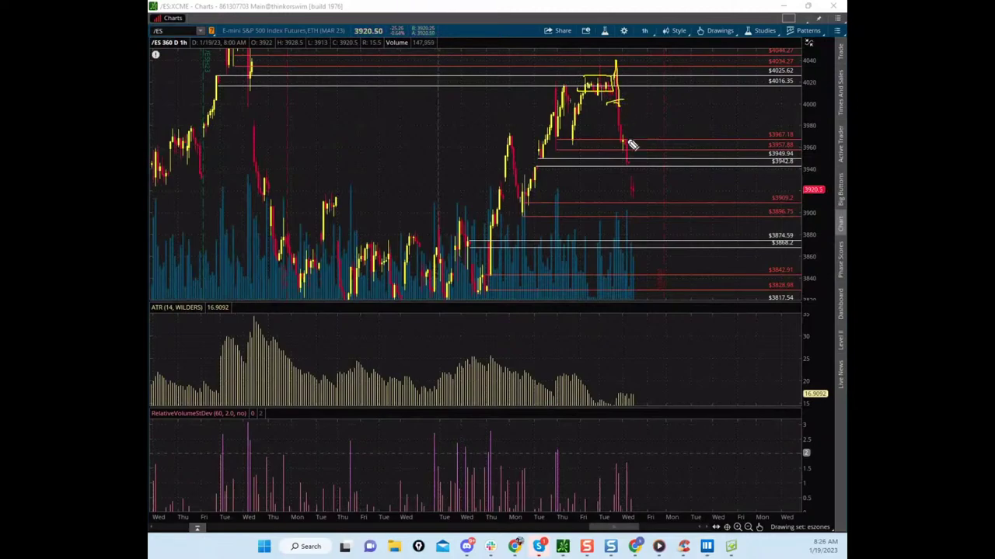
mouse_move(642, 178)
left_mouse_down()
mouse_move(638, 203)
mouse_move(648, 177)
left_mouse_up()
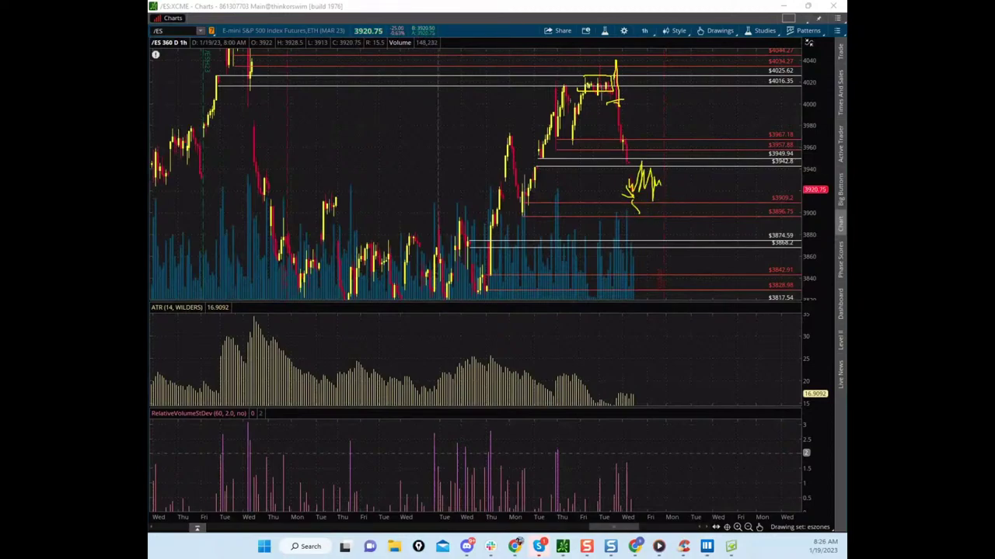
key("e")
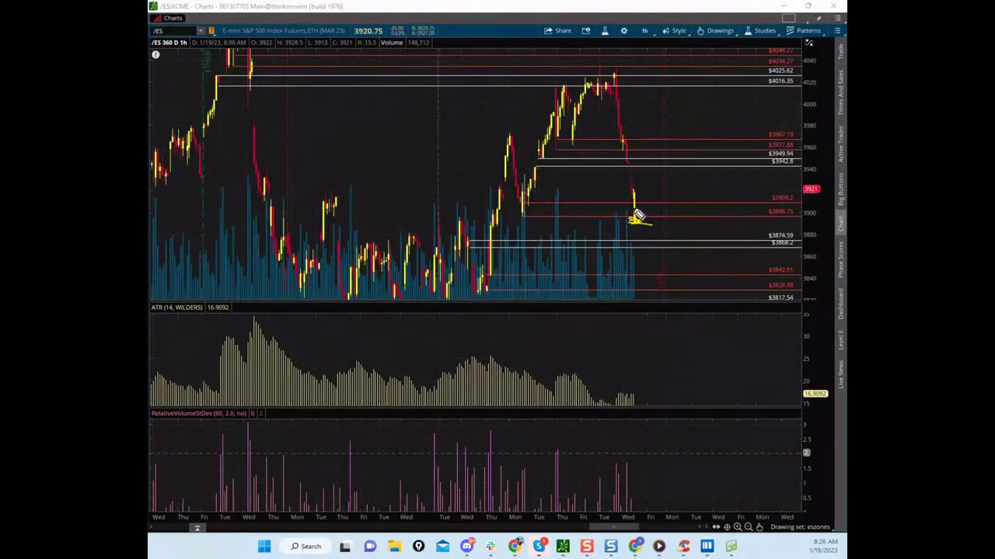
Step: Bracket the latest move above the $3896.75 line, sketch a rise toward $3949.94, and minimize the chart to return to Bookmap
left_click_drag(648, 197, 638, 194)
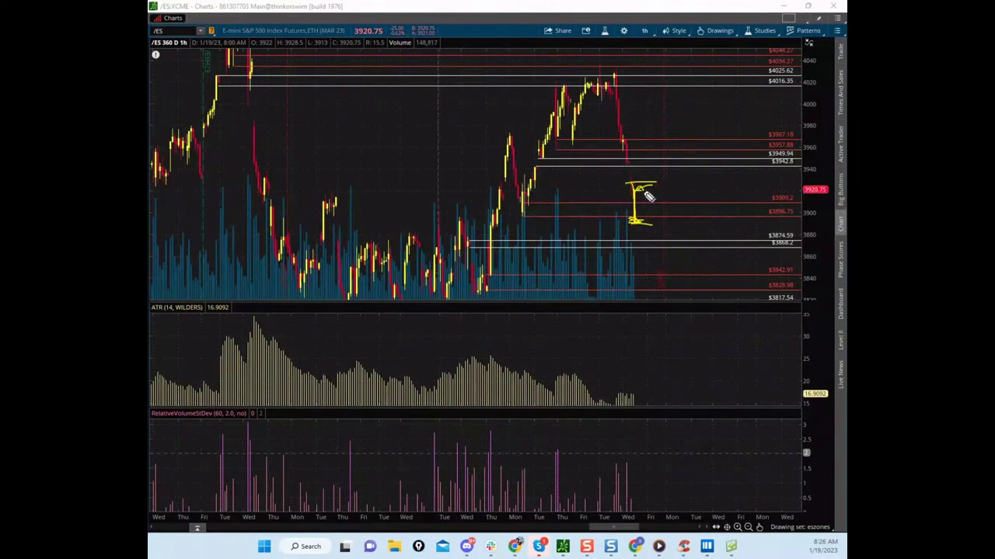
left_click_drag(639, 193, 658, 161)
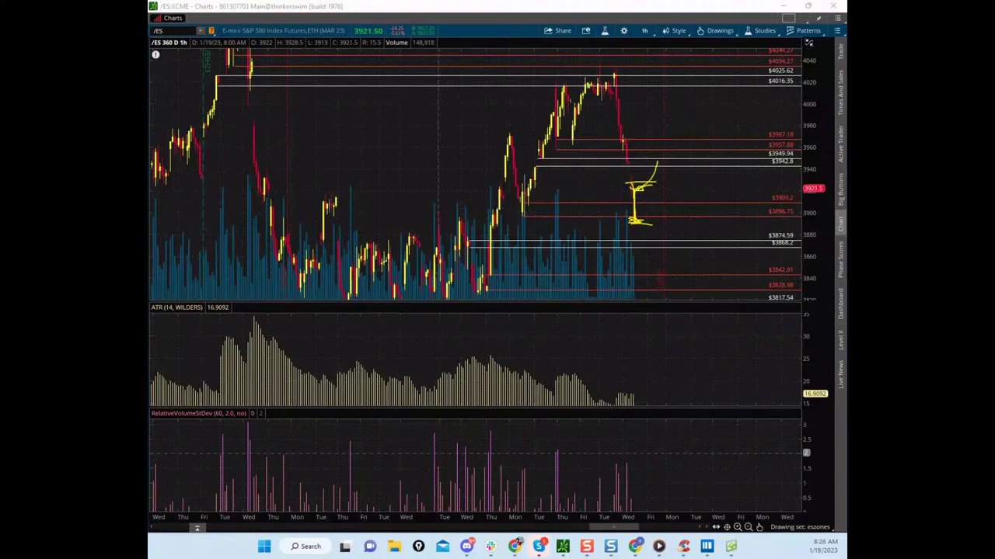
left_click_drag(597, 7, 404, 558)
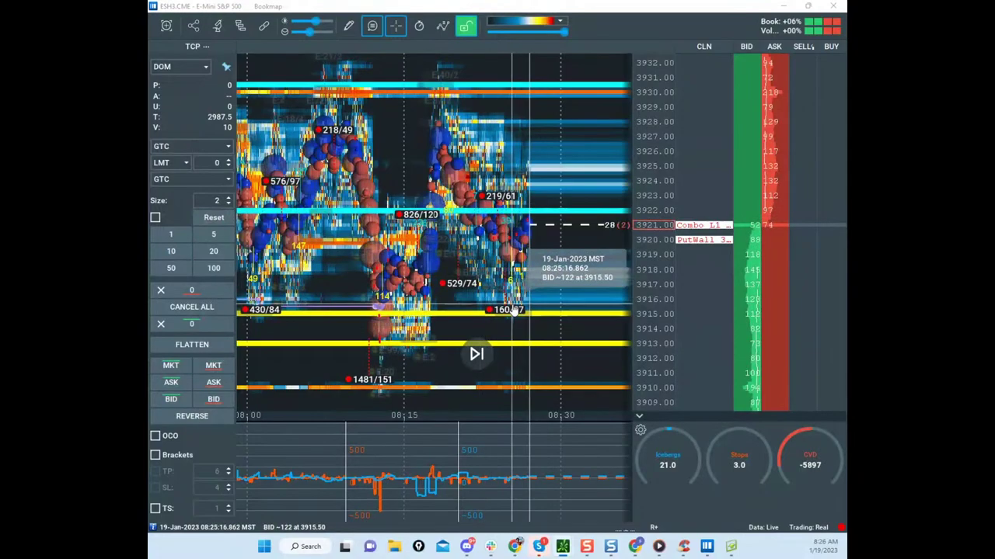
Step: Circle the heatmap's zone around the two yellow lines, trace the rally from it to the 3921.25 area, and clear the drawing
left_click_drag(589, 270, 581, 235)
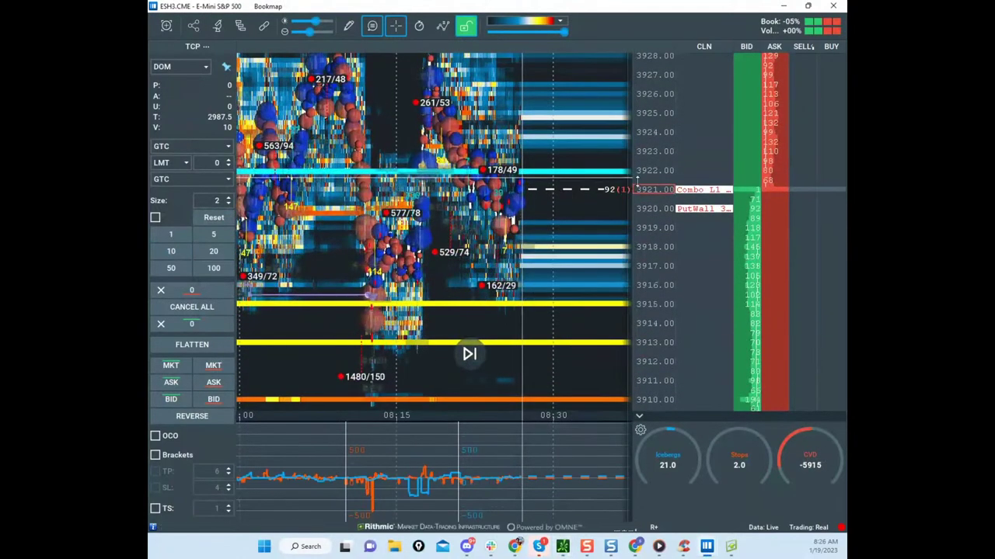
scroll(641, 197, "down", 3)
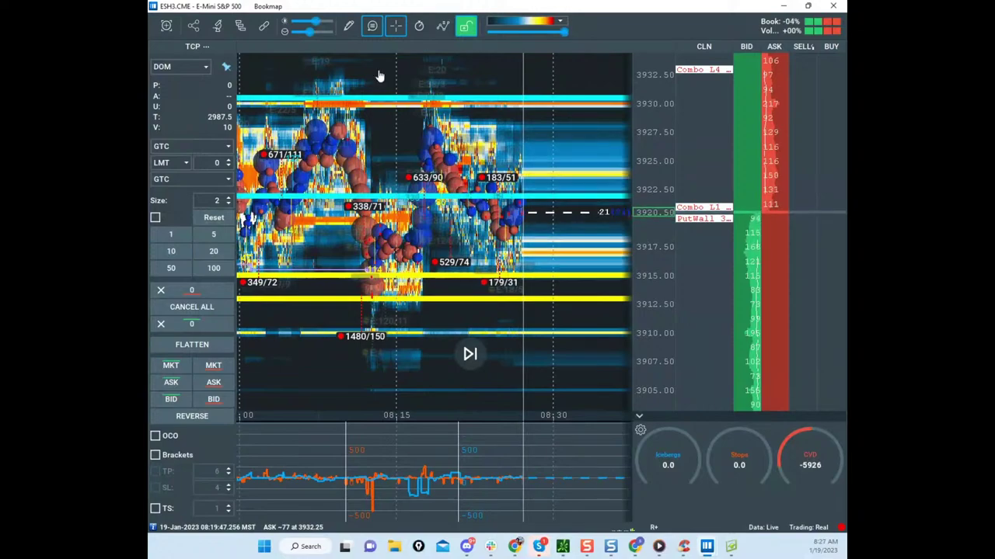
scroll(663, 218, "up", 1)
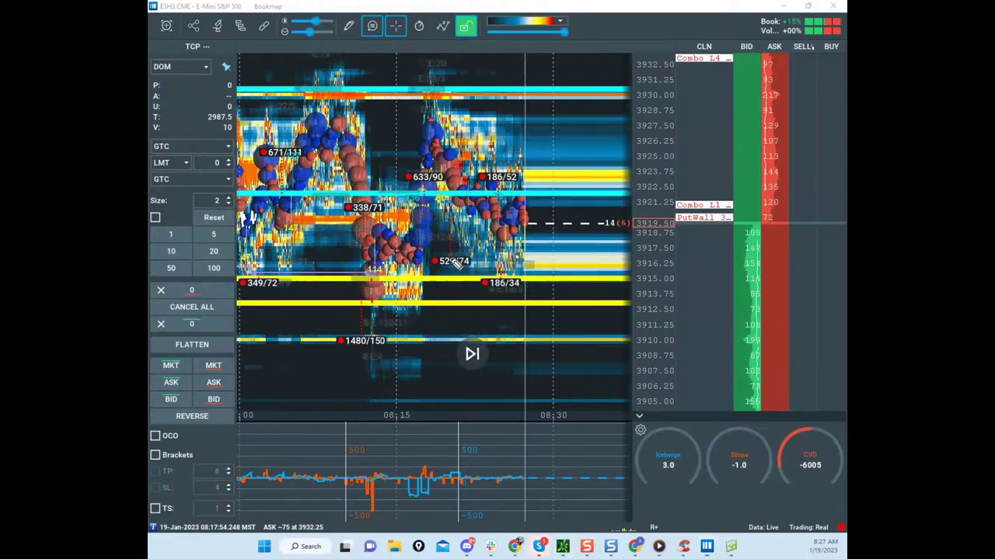
mouse_move(459, 262)
left_mouse_down()
mouse_move(334, 310)
mouse_move(420, 268)
left_mouse_up()
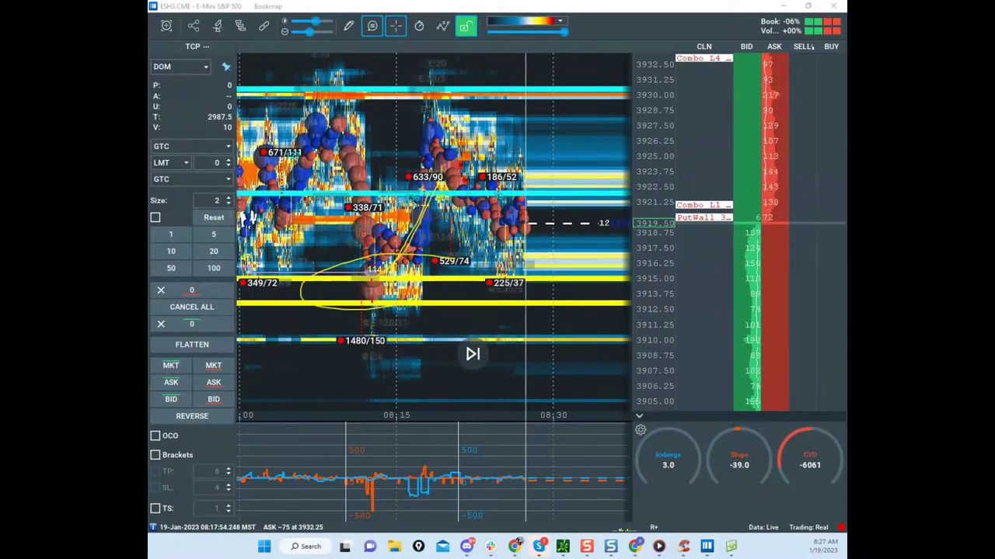
right_click(438, 187)
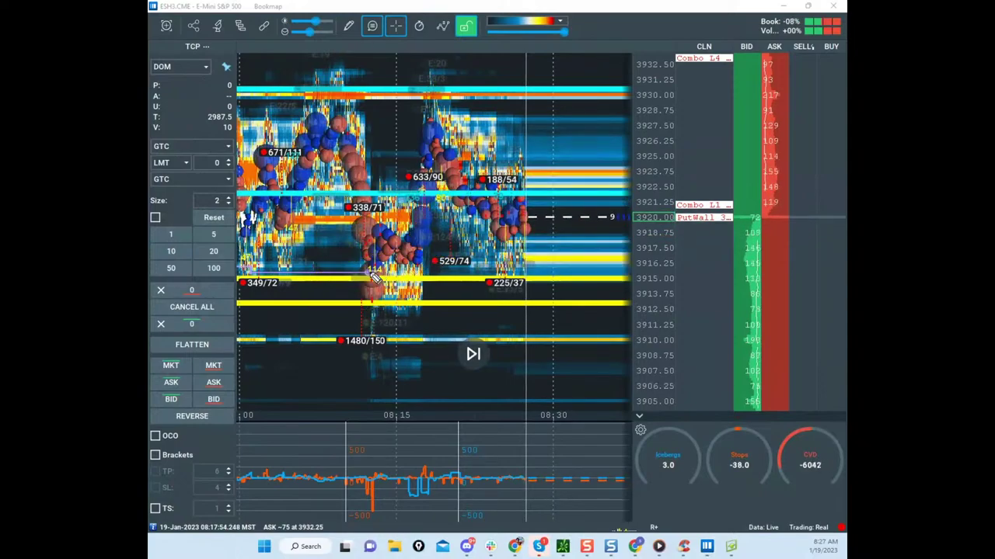
Step: Circle the yellow zone again, trace its rally, the pullback to about 3915.00 and a rebound above 3930.00, and clear the drawings
left_click_drag(396, 276, 435, 198)
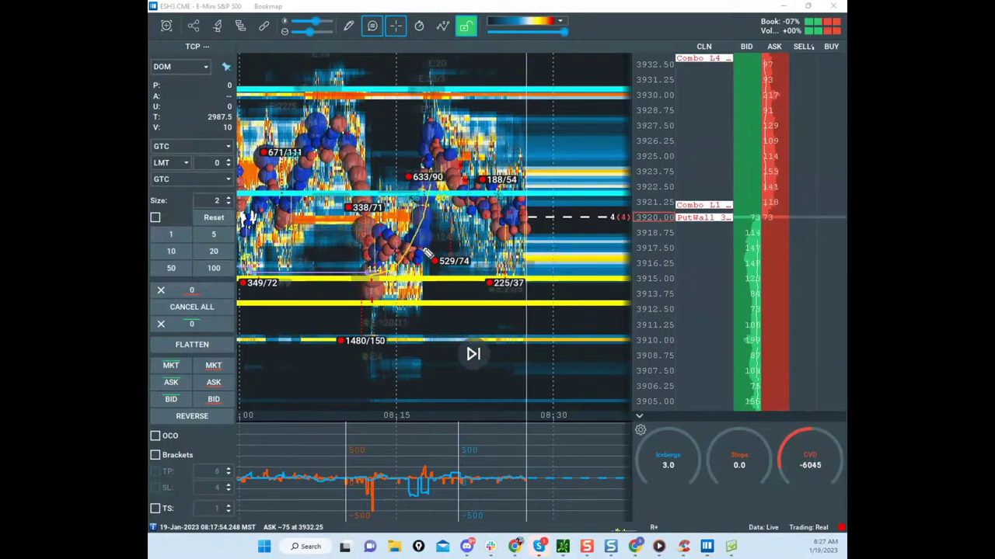
left_click_drag(426, 252, 403, 321)
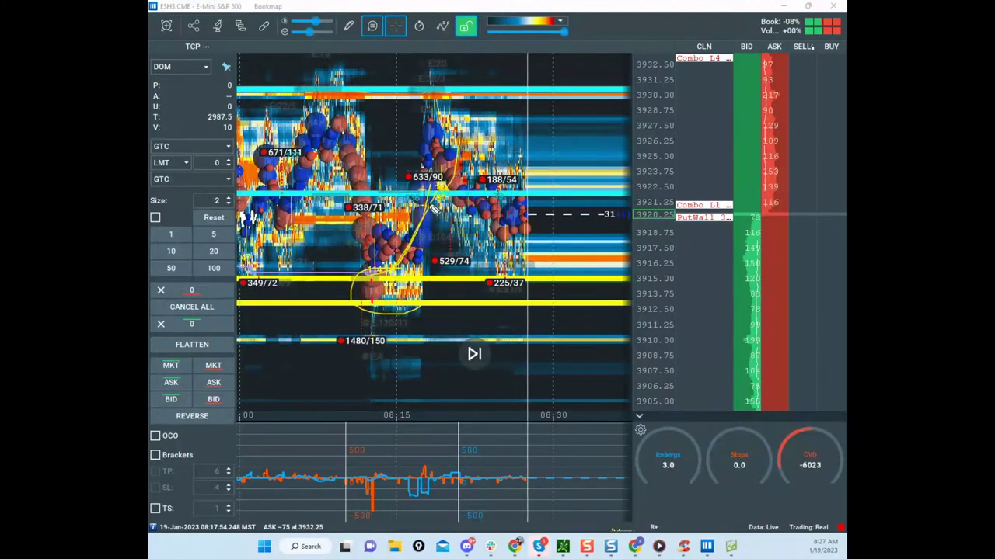
mouse_move(451, 163)
left_mouse_down()
mouse_move(498, 290)
mouse_move(528, 183)
left_mouse_up()
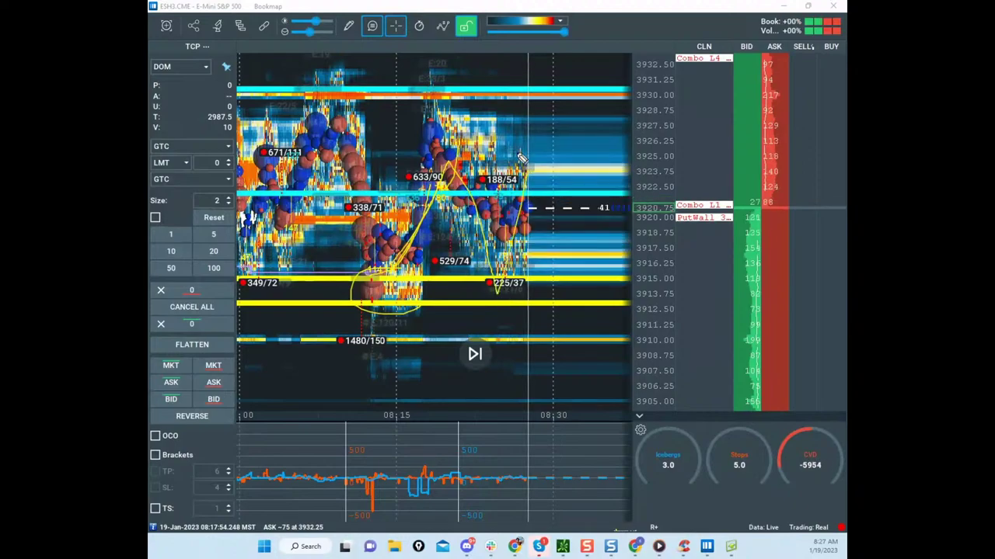
left_click_drag(375, 270, 455, 148)
left_click_drag(495, 289, 537, 76)
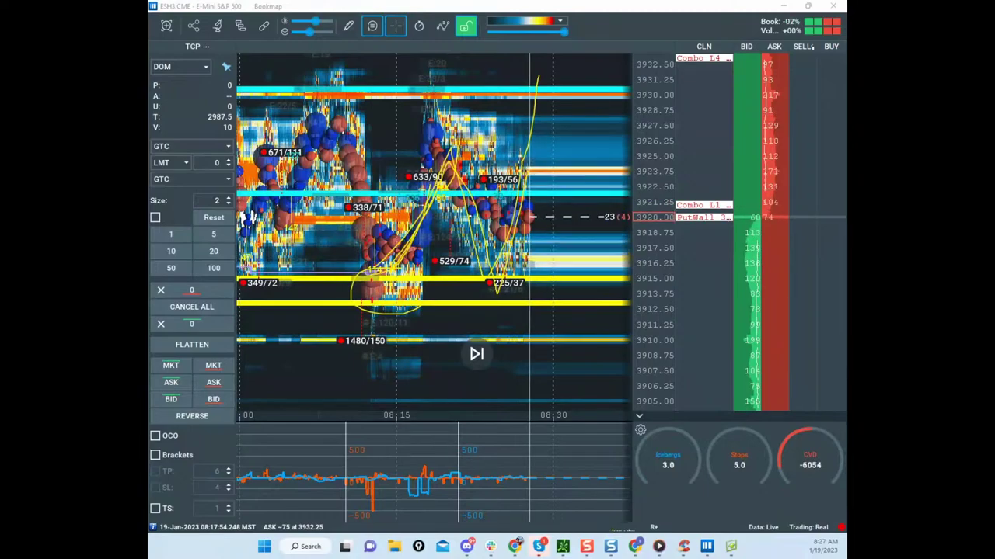
right_click(361, 258)
Step: Sketch alternative rally and pullback paths rising above 3932.50, circle the support zone around the yellow lines, and clear the drawings
left_click_drag(373, 268, 509, 276)
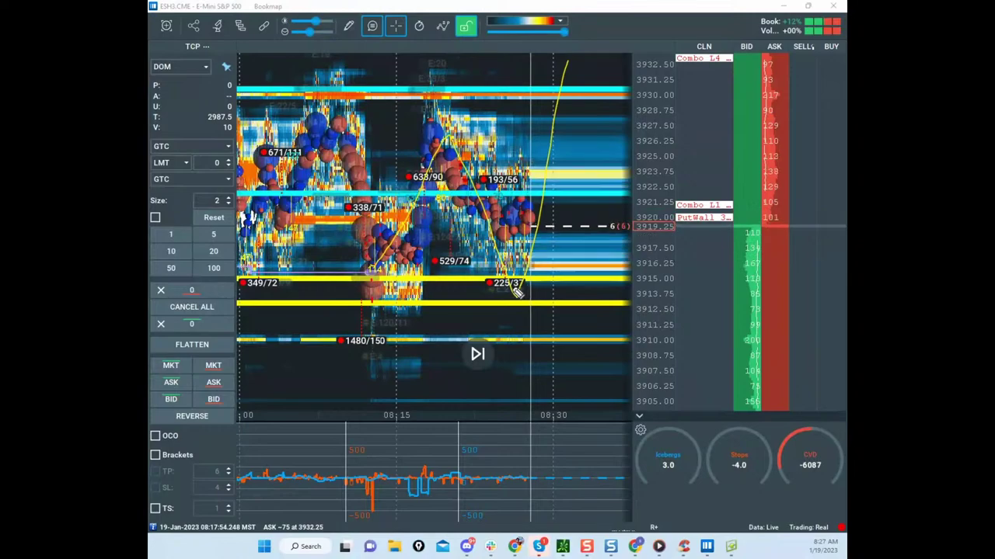
left_click(463, 210)
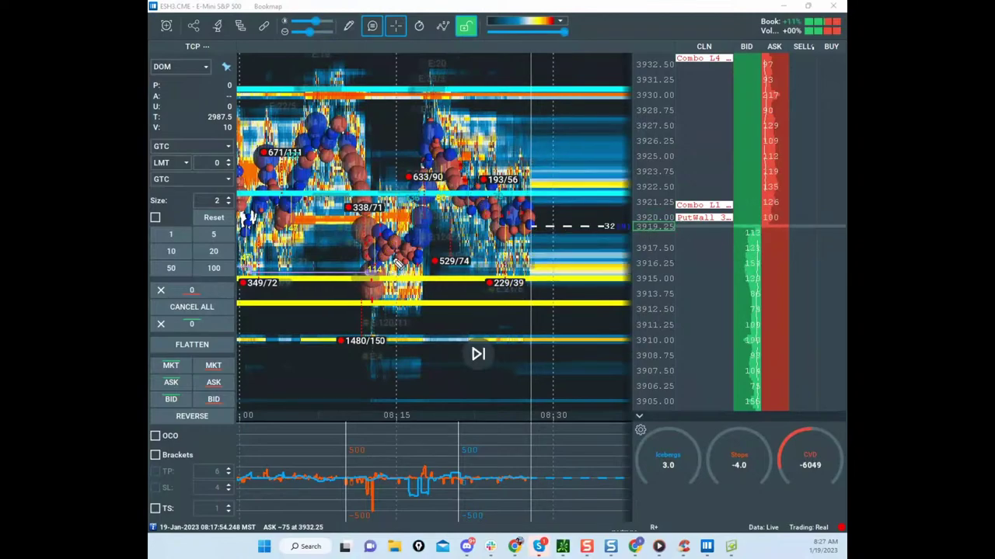
mouse_move(394, 263)
left_mouse_down()
mouse_move(488, 265)
mouse_move(506, 185)
left_mouse_up()
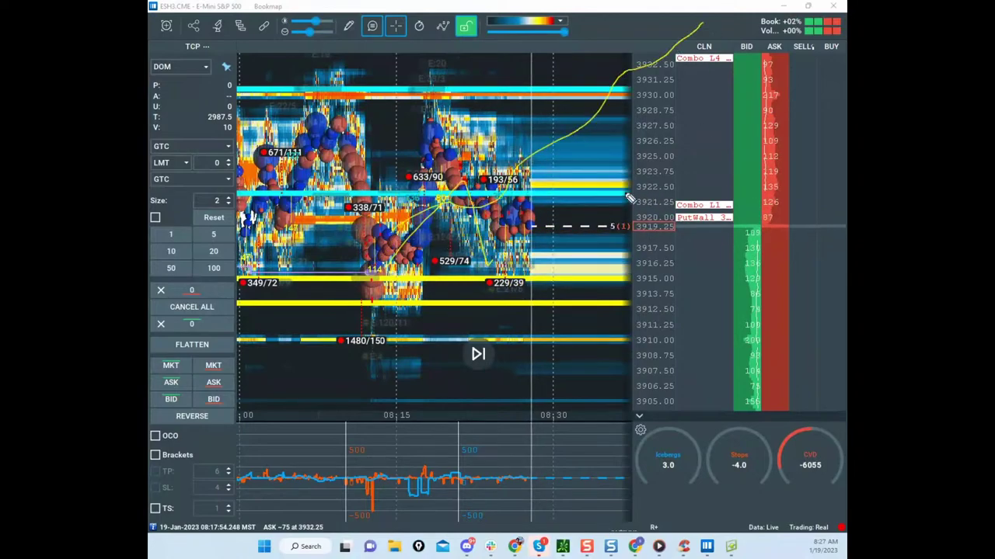
left_click_drag(528, 268, 523, 324)
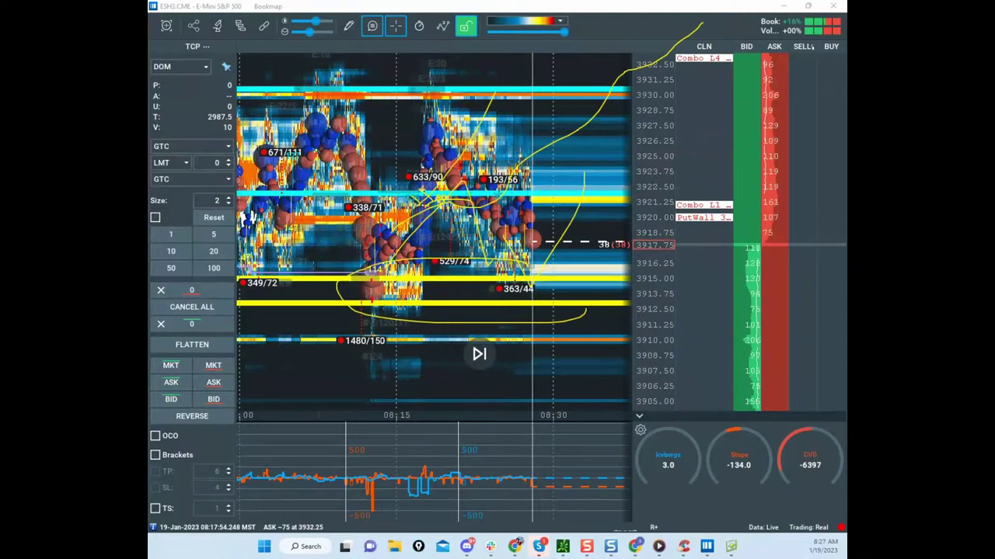
key("Escape")
Step: Zoom in on the heatmap around 08:28 to examine the order flow reaction near the 3915.00 zone
scroll(655, 169, "up", 1)
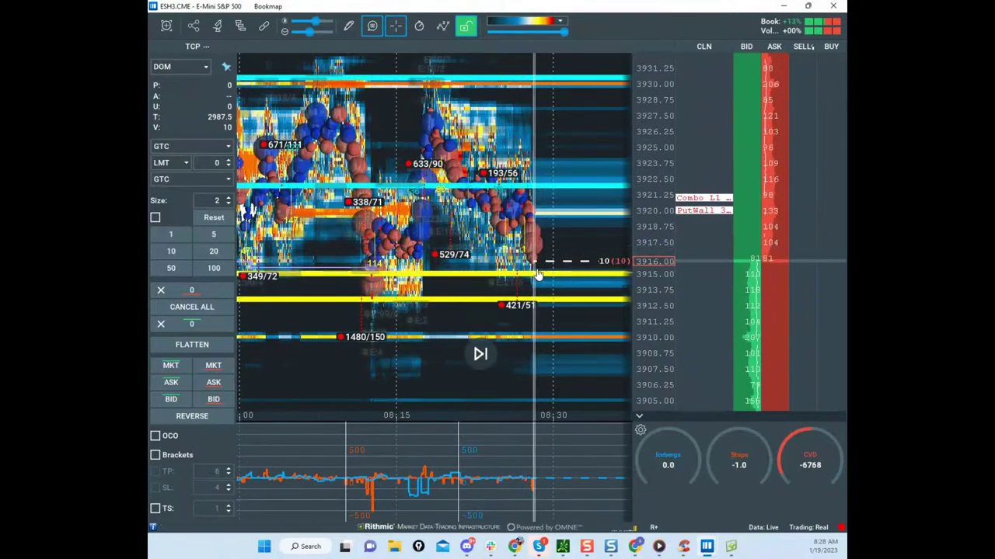
scroll(672, 259, "up", 2)
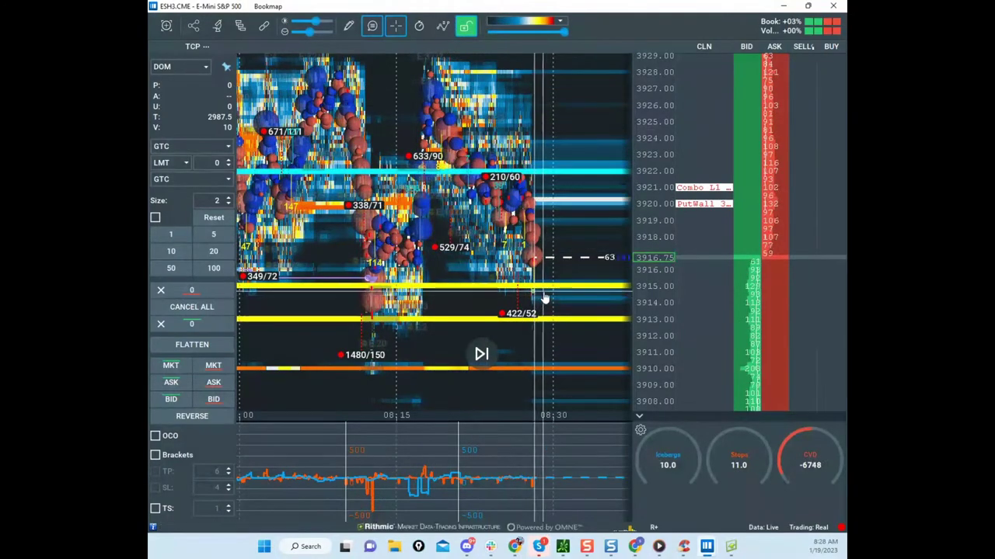
scroll(582, 248, "up", 3)
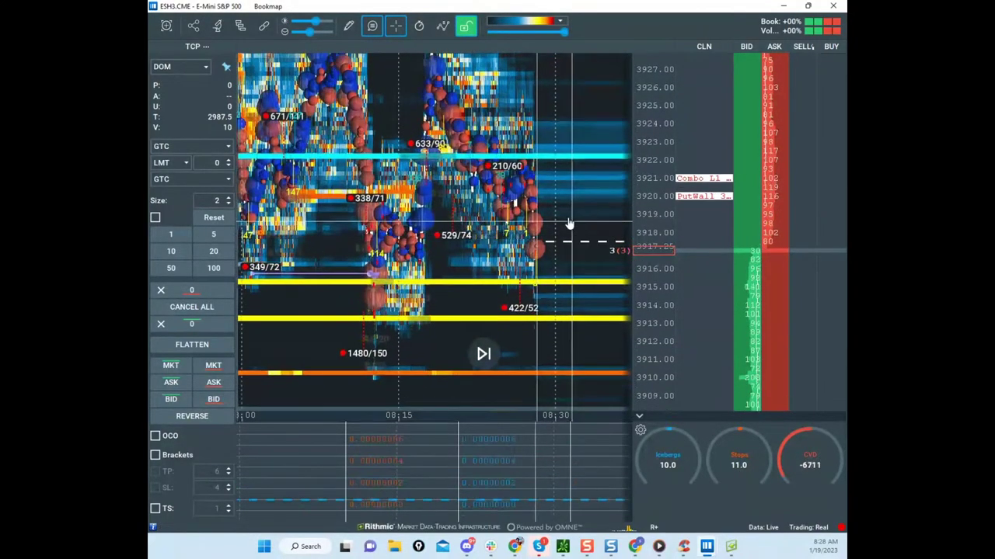
scroll(569, 230, "up", 5)
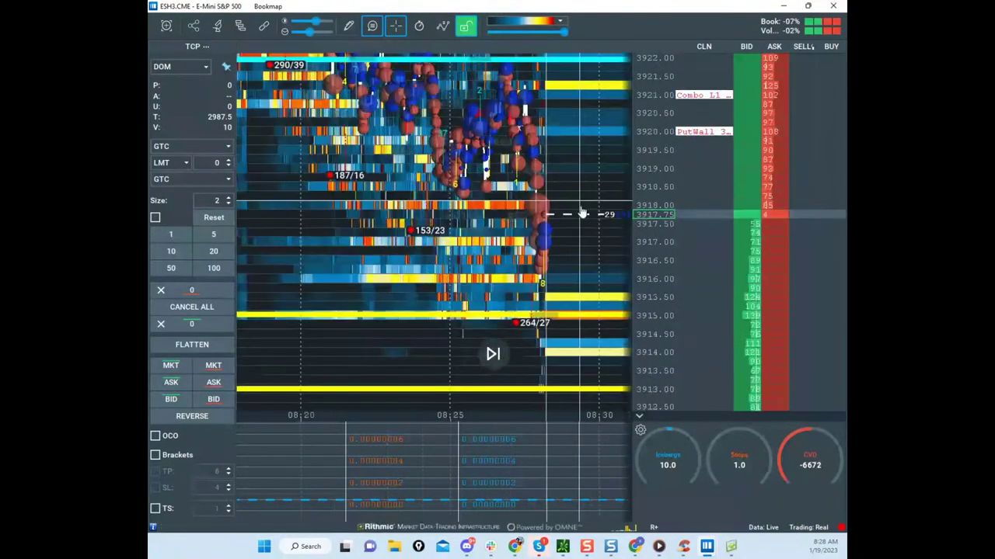
scroll(571, 248, "up", 4)
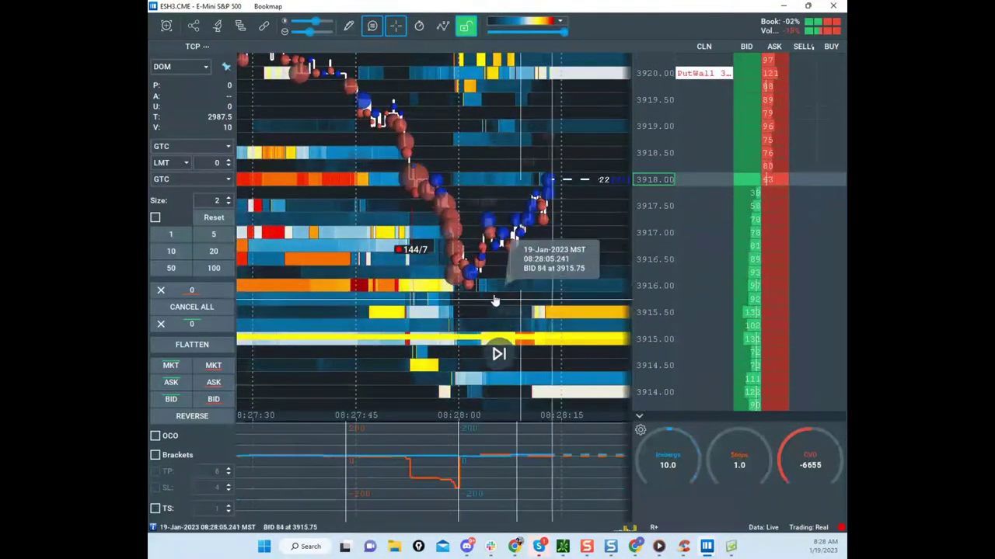
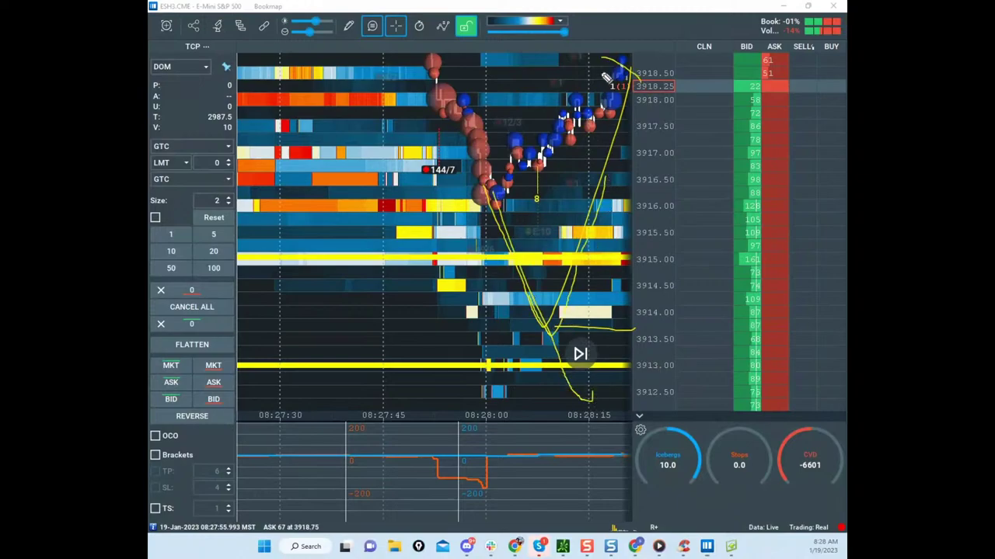
Step: Circle the indicator pane below the heatmap, sketch repeated price swings between about 3914.00 and 3923.00, and clear the drawings
key("Escape")
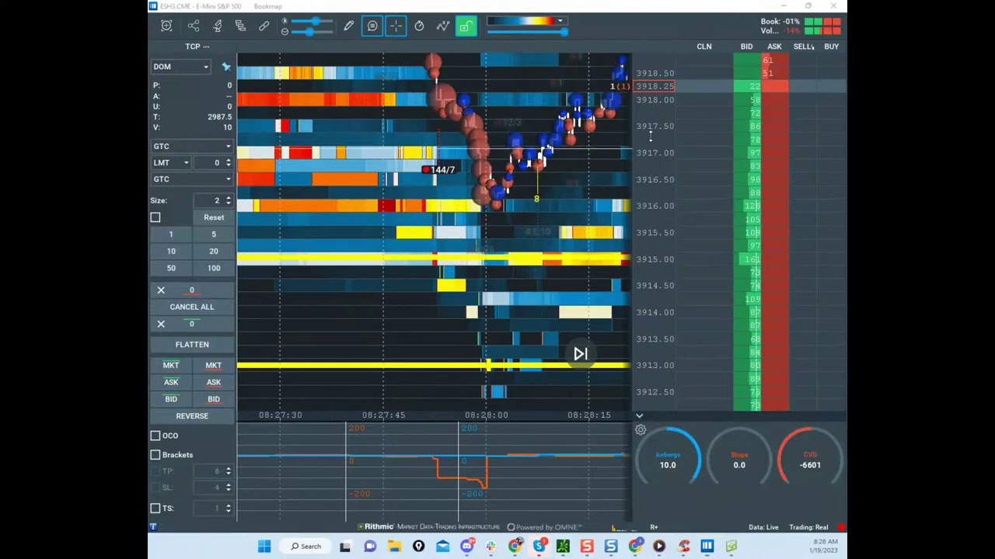
scroll(650, 137, "down", 3)
scroll(509, 172, "down", 5)
left_click_drag(509, 173, 601, 214)
scroll(636, 217, "down", 2)
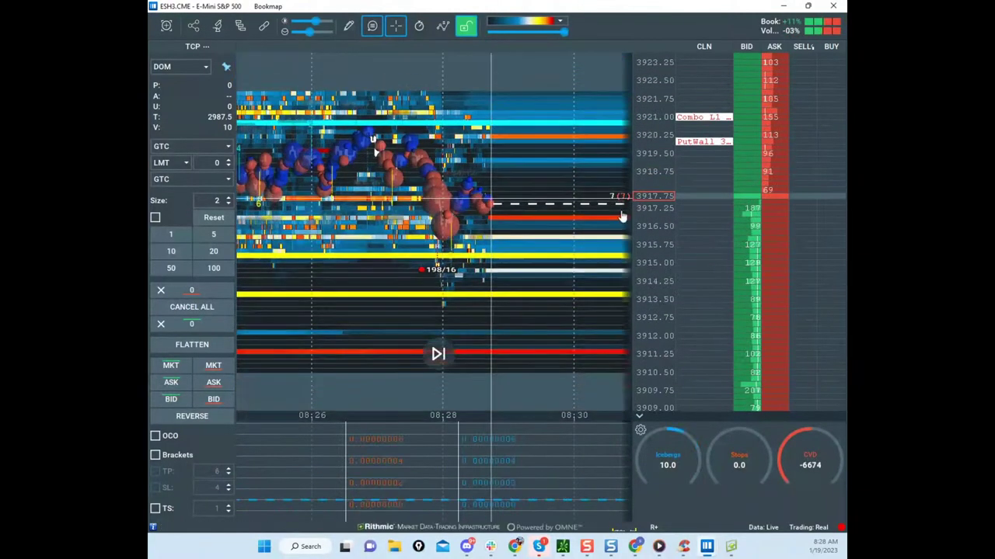
scroll(512, 202, "down", 5)
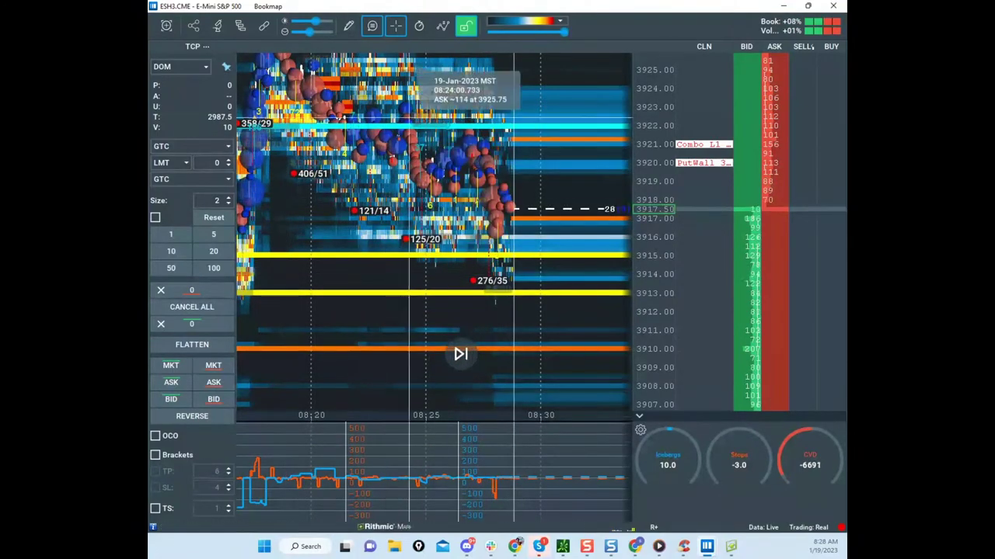
key("ctrl+shift+1")
key("ctrl+shift+7")
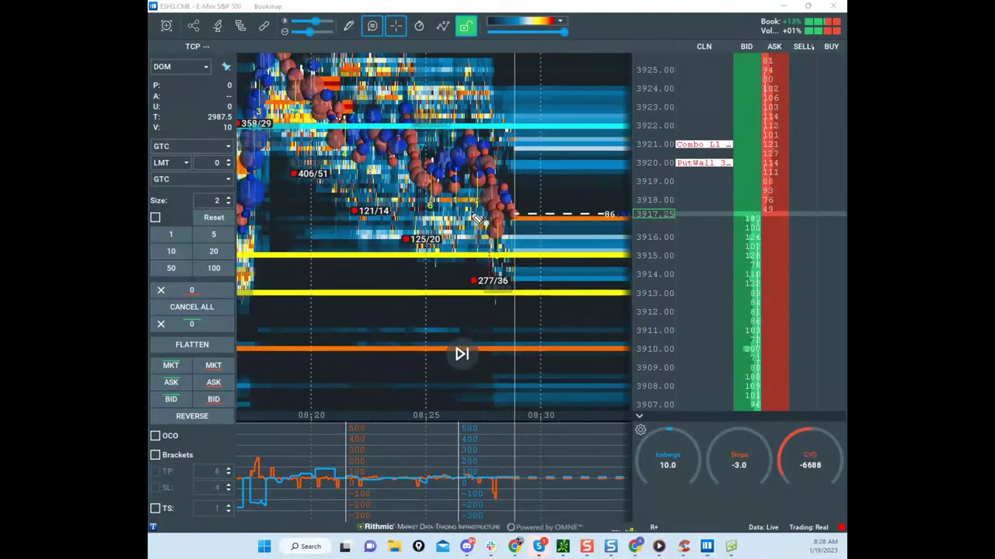
mouse_move(463, 412)
left_mouse_down()
mouse_move(386, 532)
mouse_move(450, 404)
left_mouse_up()
mouse_move(424, 113)
left_mouse_down()
mouse_move(428, 143)
mouse_move(492, 136)
mouse_move(559, 246)
mouse_move(633, 109)
mouse_move(700, 58)
mouse_move(737, 280)
left_mouse_up()
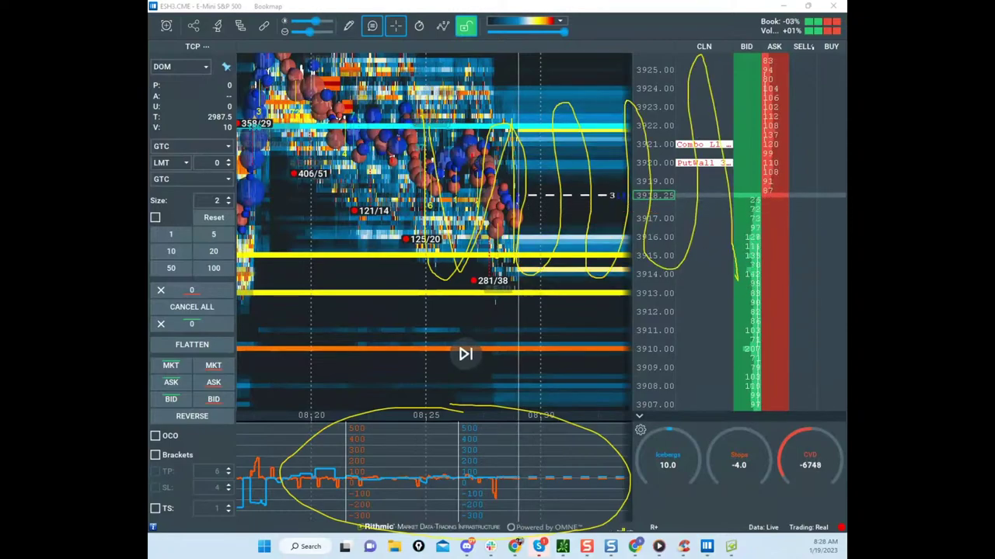
key("Escape")
Step: Trace the rally from about 3915.00 to 3928.50 and the decline back to the yellow zone, and clear the drawings
scroll(466, 134, "down", 2)
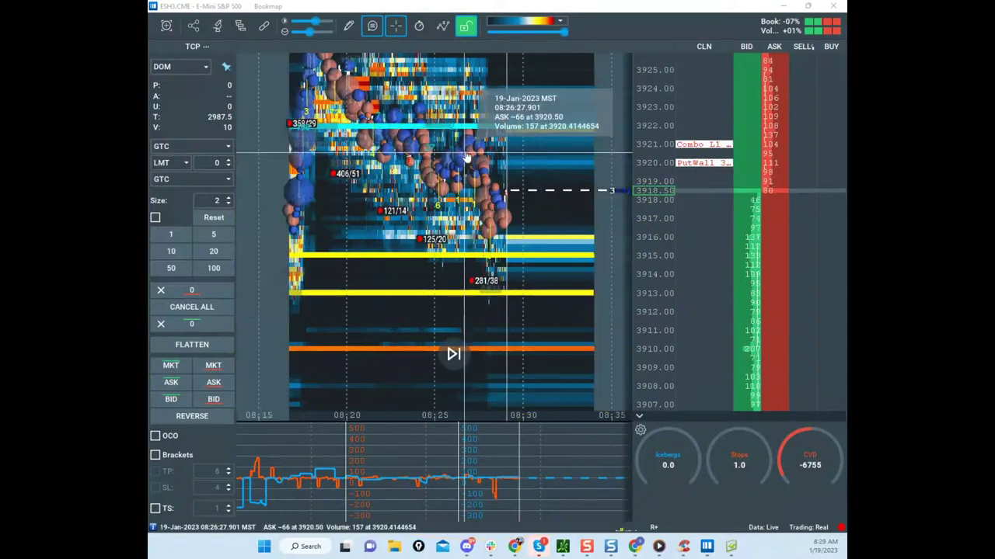
scroll(653, 122, "down", 3)
left_click_drag(595, 183, 604, 213)
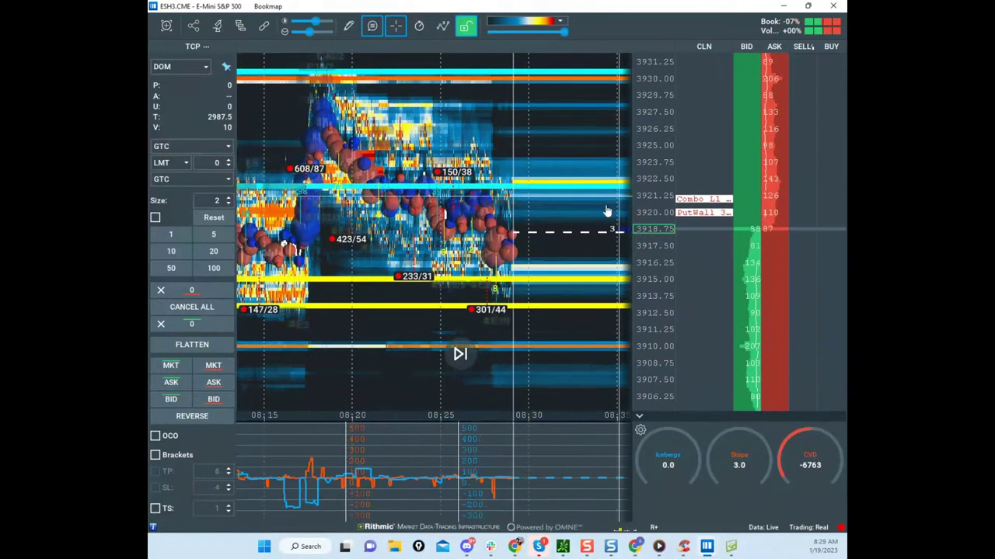
key("ctrl+alt+g")
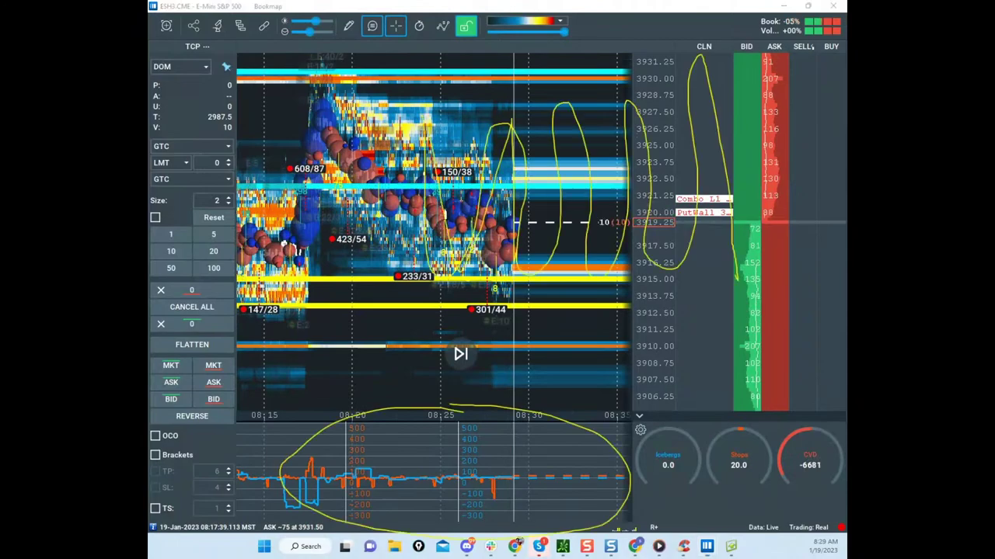
key("Escape")
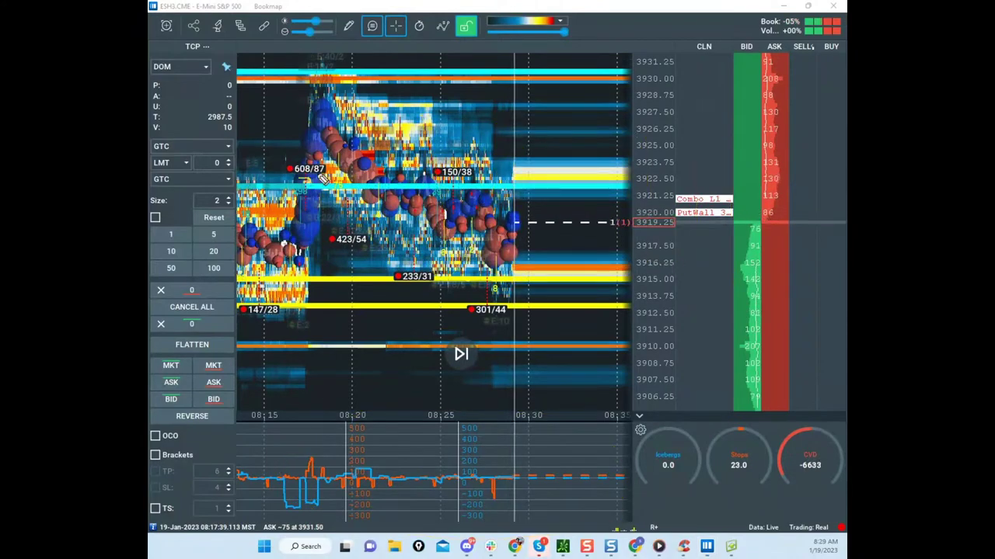
left_click_drag(299, 264, 320, 101)
left_click_drag(376, 144, 502, 289)
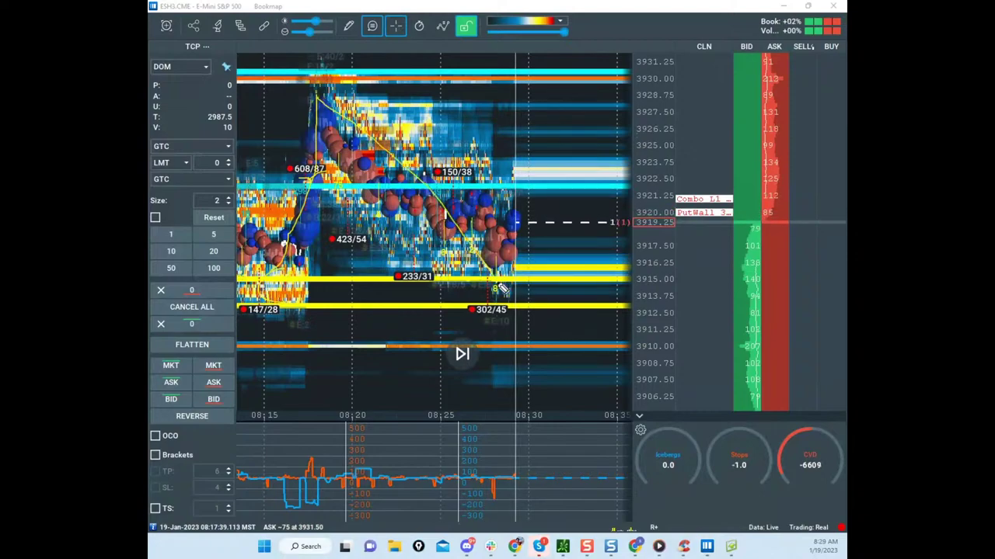
mouse_move(513, 173)
left_mouse_down()
mouse_move(560, 288)
mouse_move(581, 132)
mouse_move(592, 298)
left_mouse_up()
key("e")
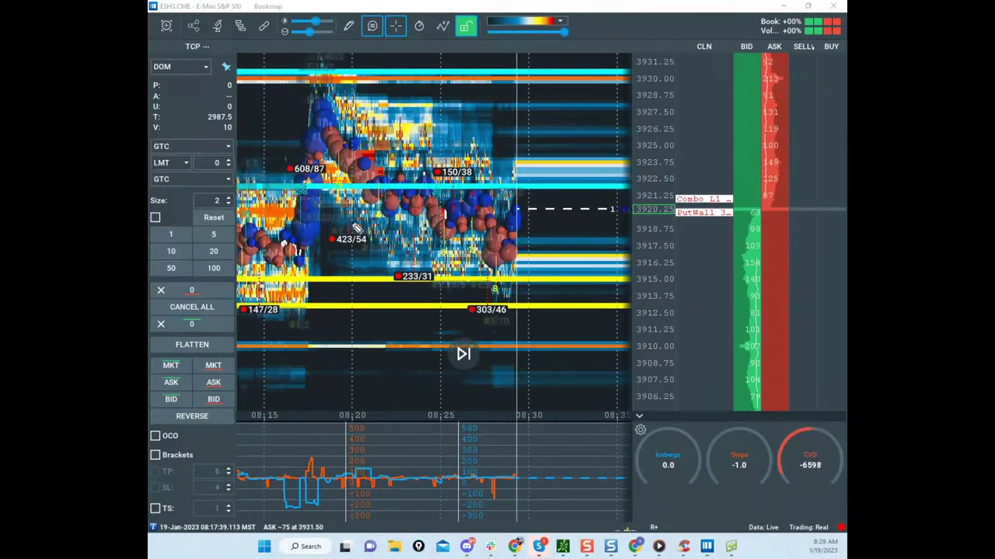
Step: Sketch price swings past 08:30 between about 3914.00 and 3922.50, circle the indicator pane, and clear the drawings
mouse_move(299, 229)
left_mouse_down()
mouse_move(325, 109)
mouse_move(406, 222)
mouse_move(502, 233)
mouse_move(523, 289)
mouse_move(548, 268)
mouse_move(571, 187)
mouse_move(598, 225)
left_mouse_up()
mouse_move(563, 439)
left_mouse_down()
mouse_move(536, 524)
mouse_move(637, 431)
left_mouse_up()
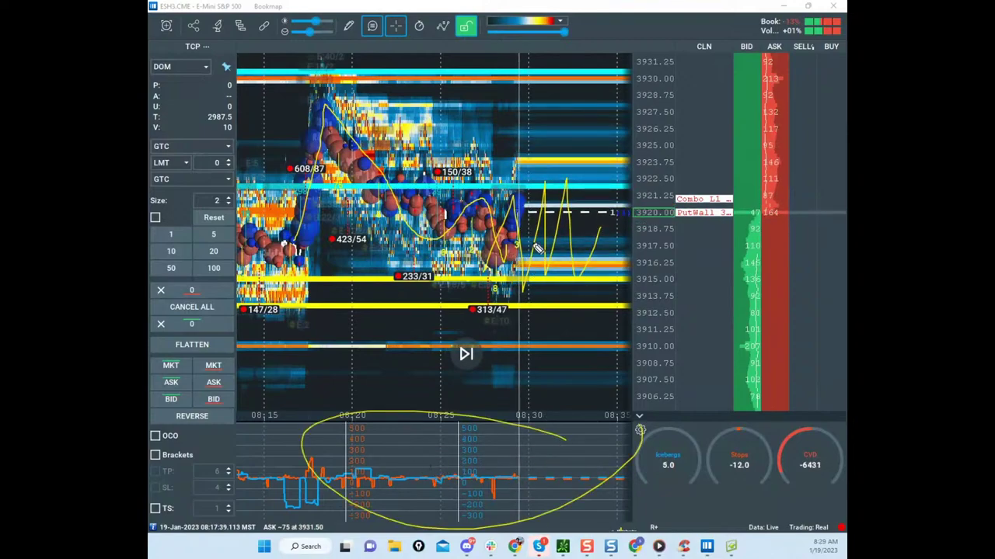
key("Escape")
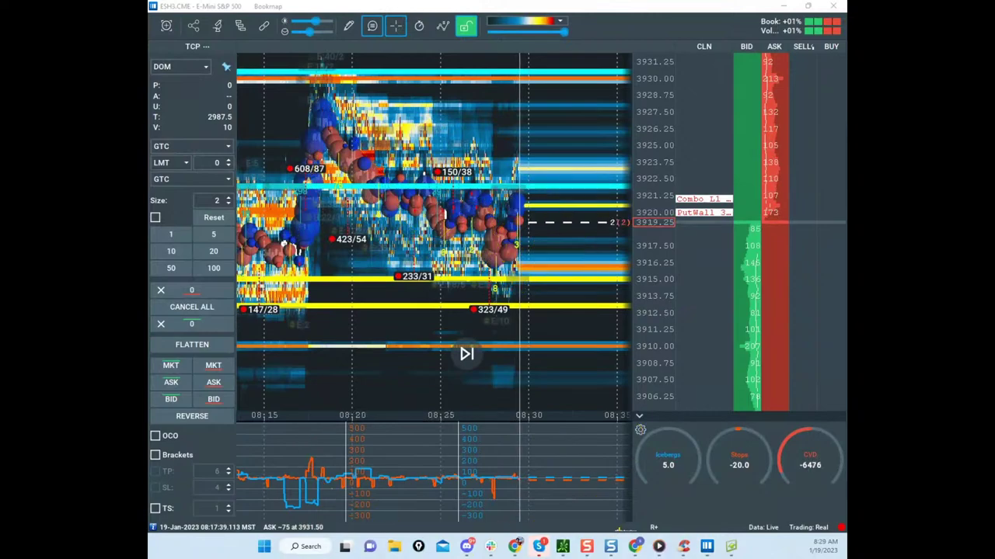
left_click_drag(425, 169, 569, 216)
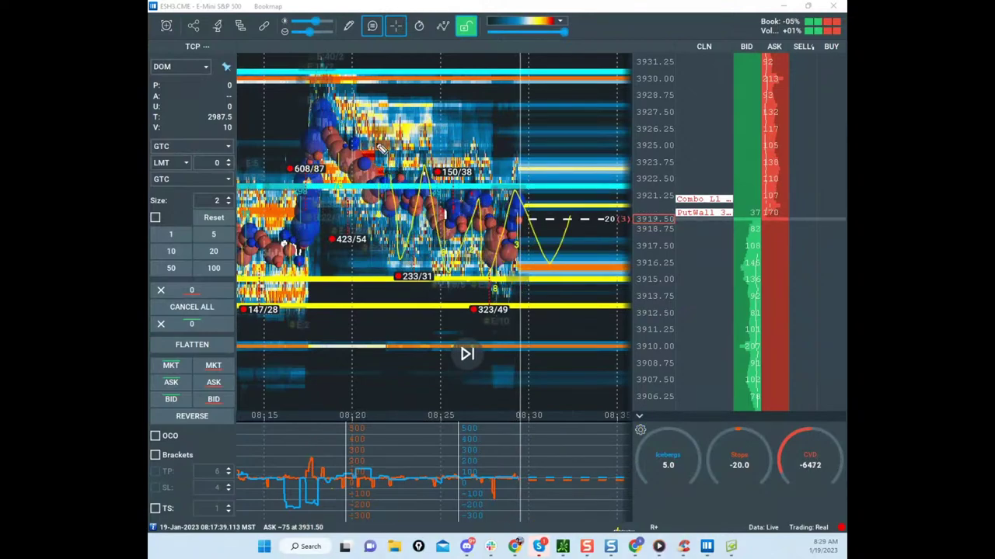
key("Escape")
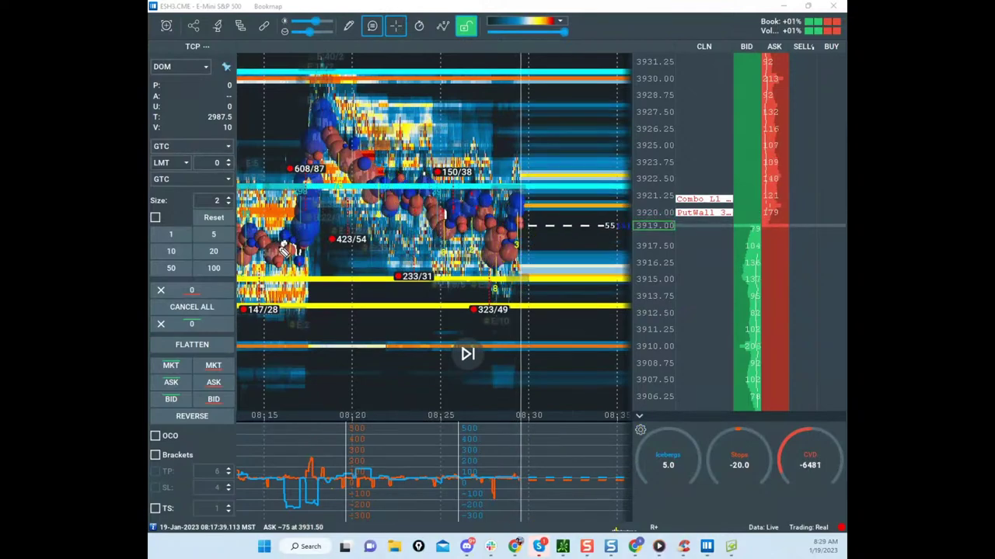
Step: Trace the 08:17 rally and the choppy decline after it, circle the indicator pane with a zigzag inside, and clear the drawings
left_click_drag(286, 249, 318, 118)
left_click_drag(299, 231, 334, 107)
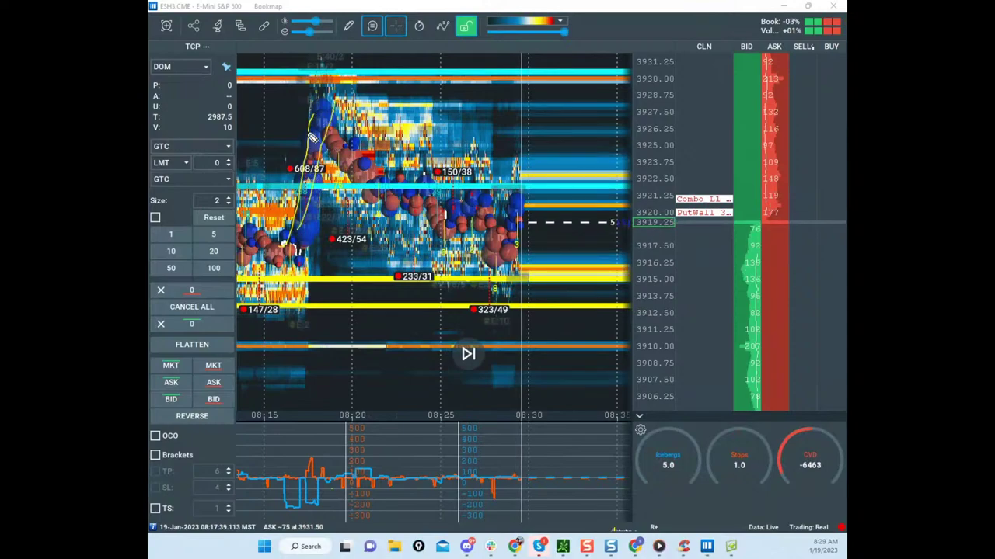
left_click_drag(314, 144, 339, 129)
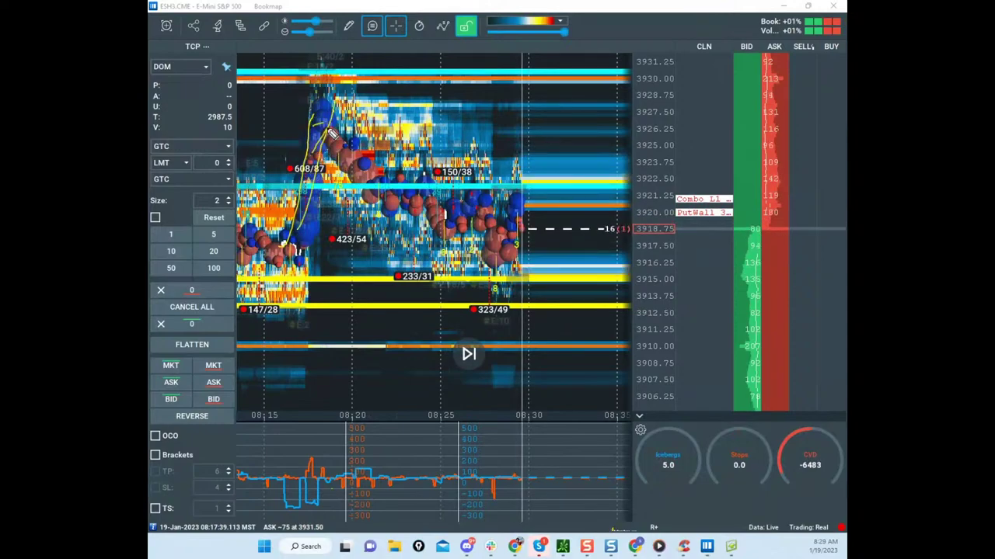
left_click_drag(290, 273, 347, 211)
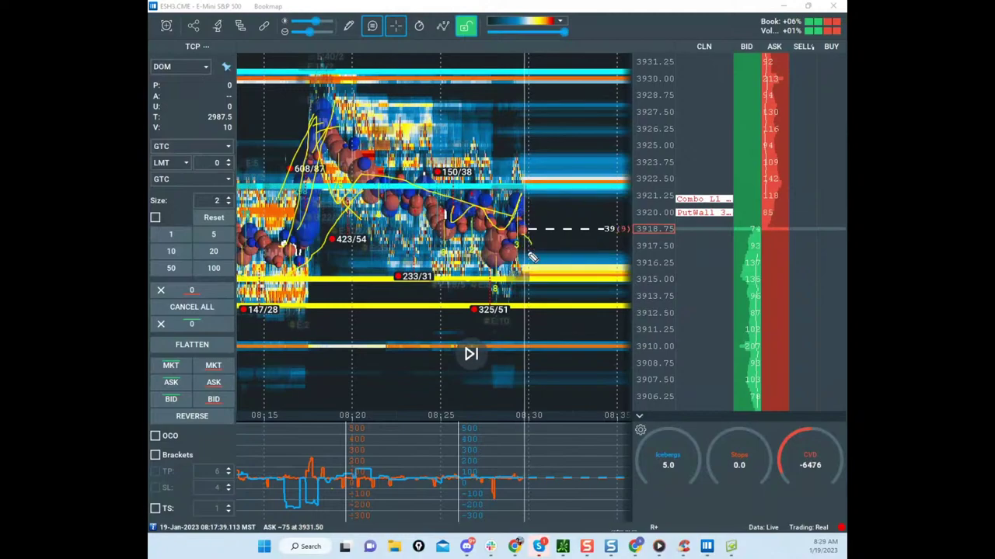
left_click_drag(456, 114, 525, 259)
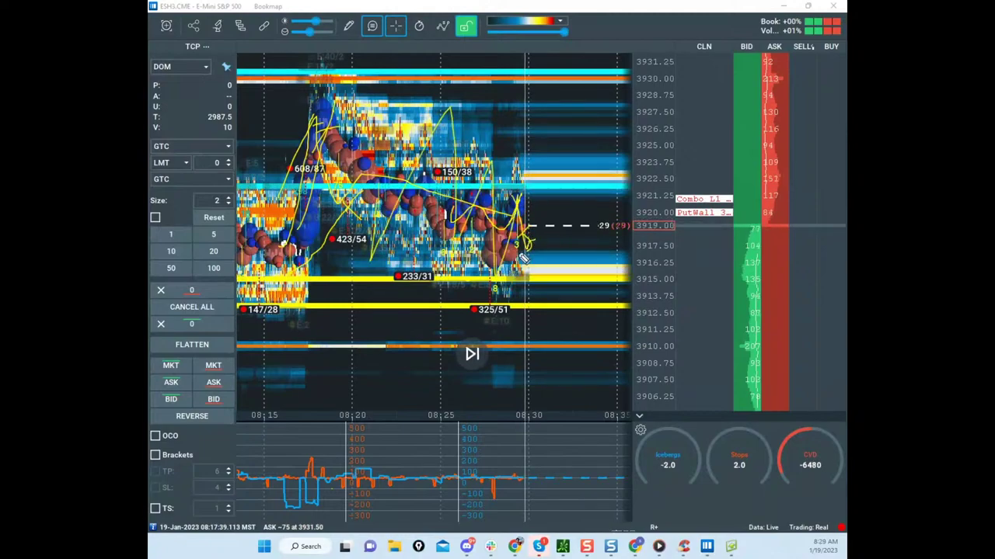
left_click_drag(501, 430, 347, 480)
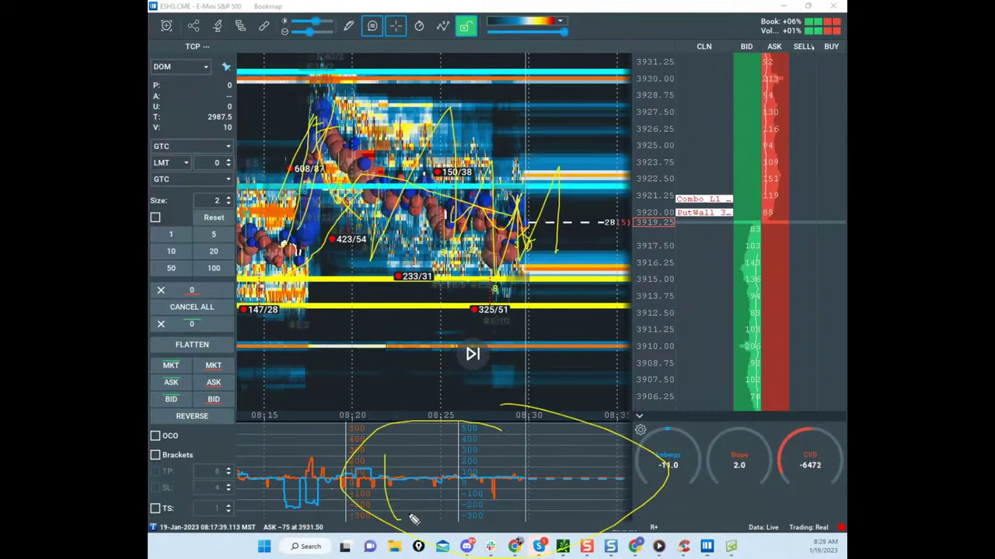
left_click_drag(513, 506, 610, 435)
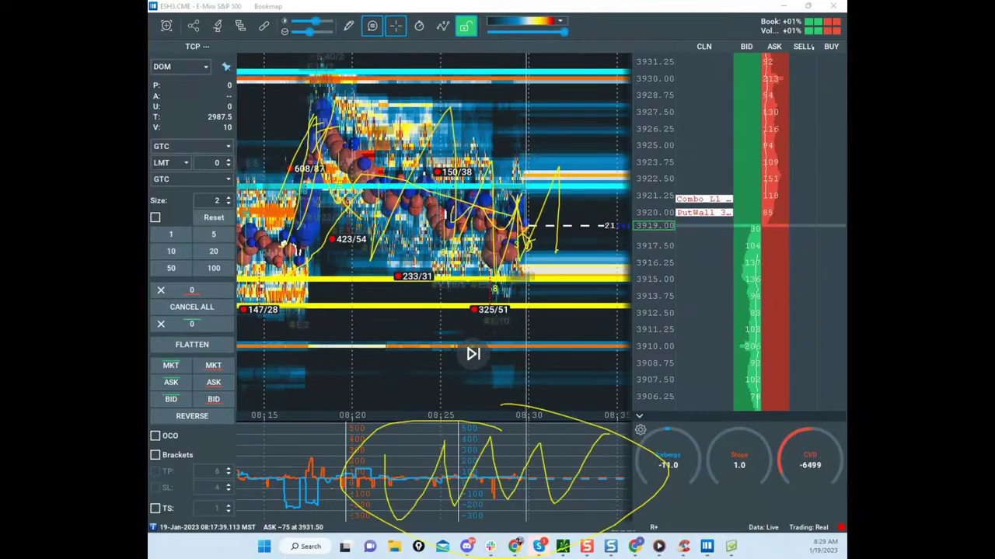
key("Escape")
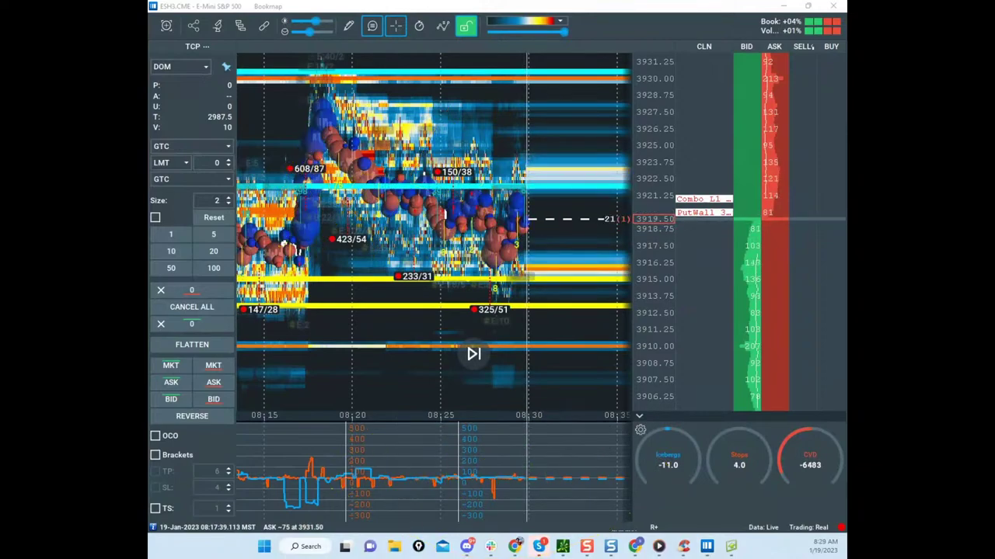
Step: Examine the wider heatmap and indicator history from 07:30 to 08:30 around the yellow and cyan zones
scroll(645, 180, "down", 3)
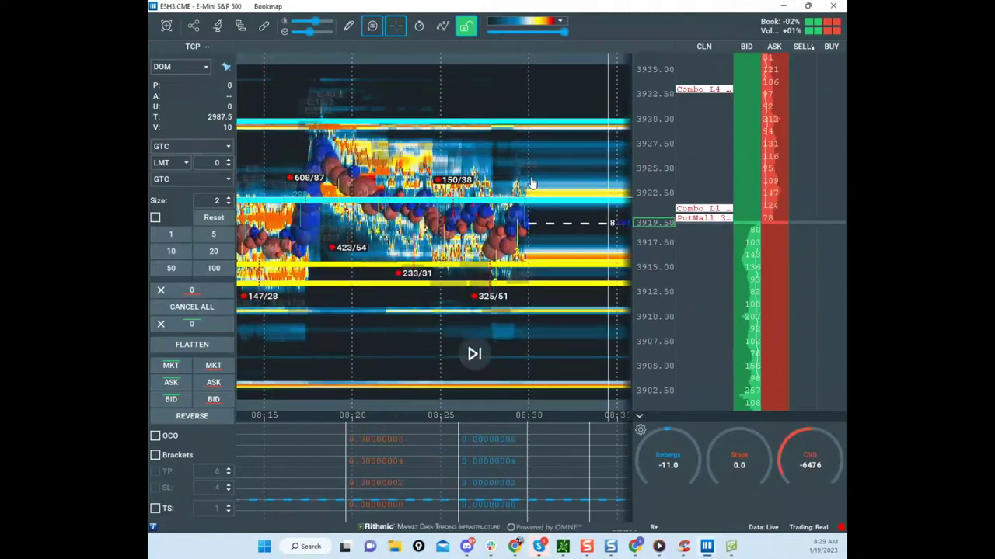
scroll(602, 182, "down", 2)
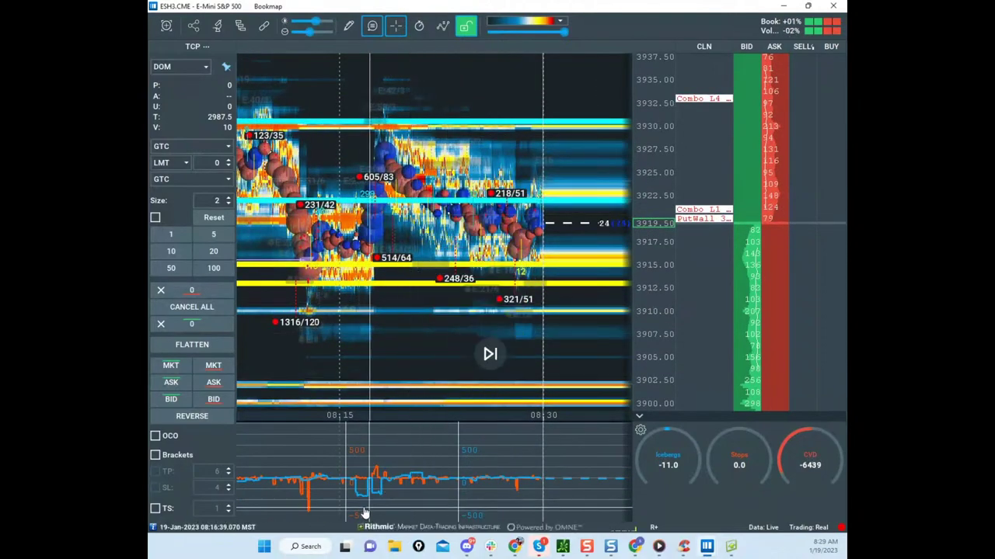
left_click_drag(337, 422, 427, 344)
scroll(430, 337, "down", 2)
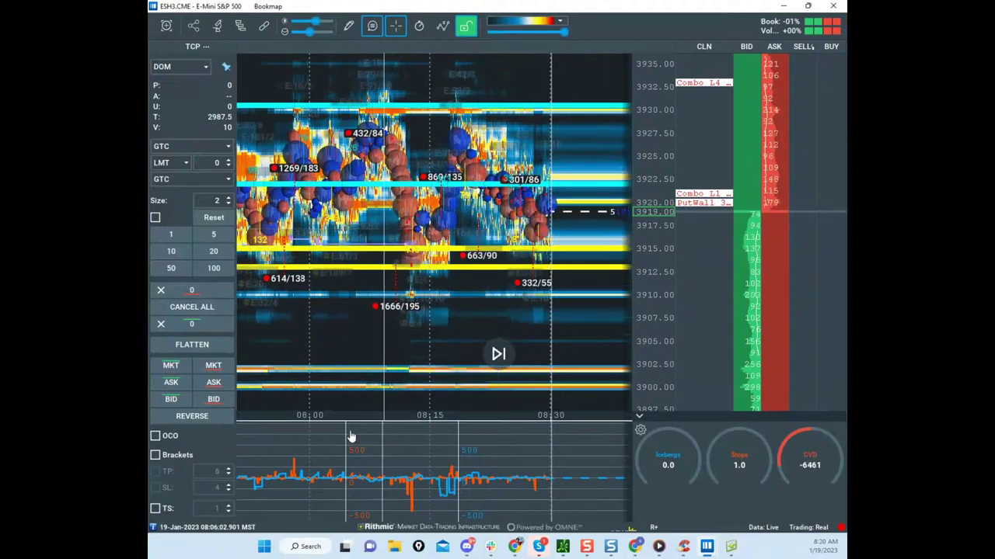
left_click_drag(362, 336, 477, 313)
scroll(477, 313, "down", 2)
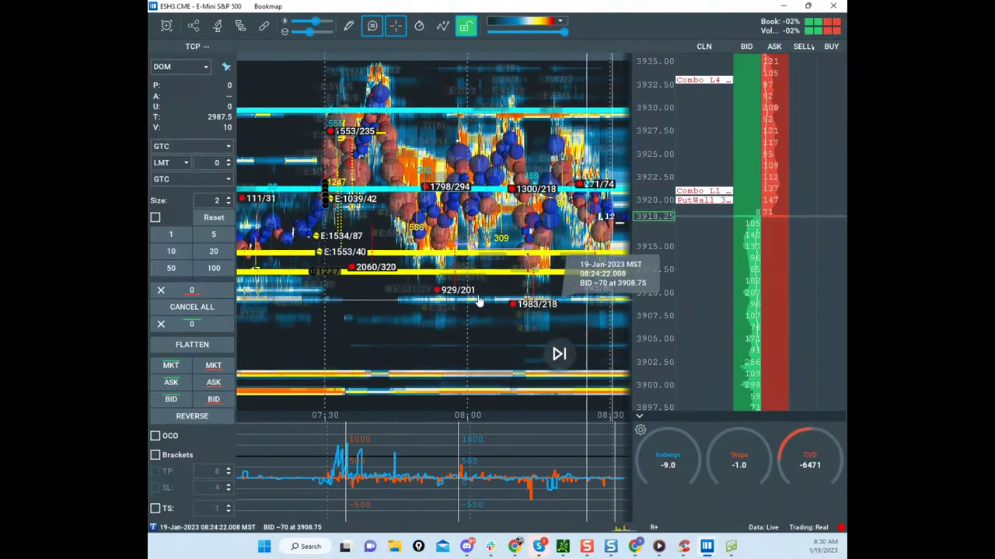
left_click_drag(525, 281, 460, 284)
scroll(663, 209, "up", 3)
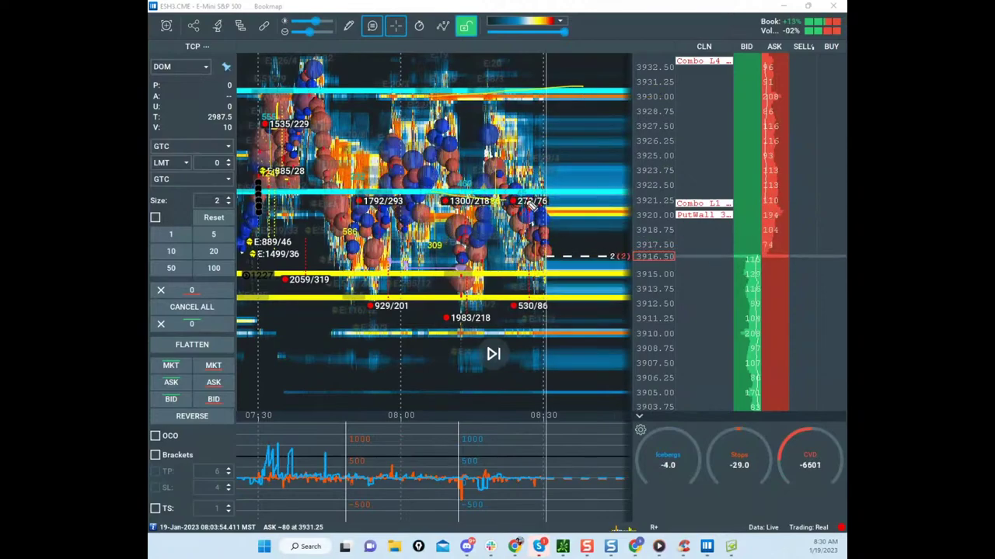
Step: Sketch a breakout above 3930.00 and swings below it, circle the yellow-zone range and the indicator pane, and clear the drawings
mouse_move(563, 80)
left_mouse_down()
mouse_move(539, 87)
mouse_move(599, 18)
mouse_move(629, 6)
left_mouse_up()
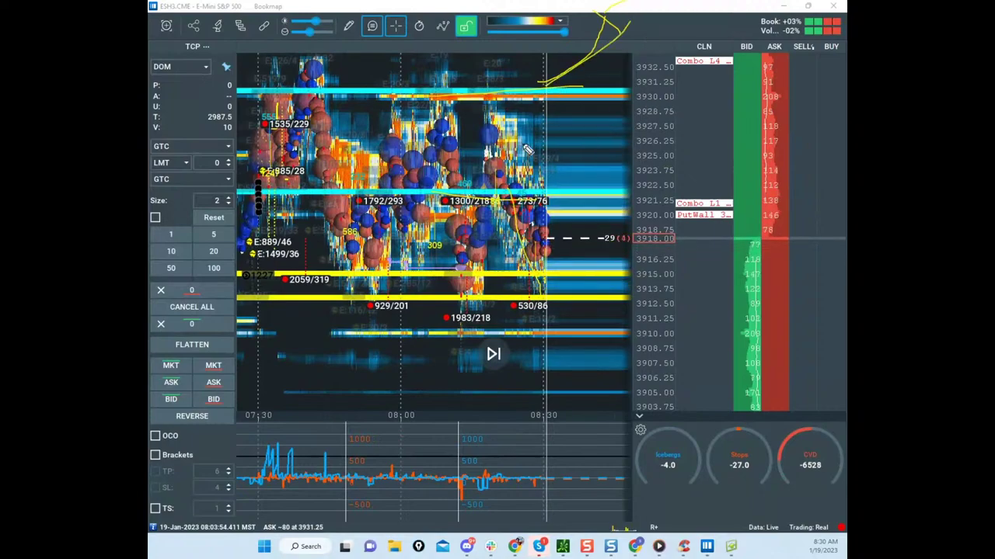
left_click_drag(571, 297, 618, 231)
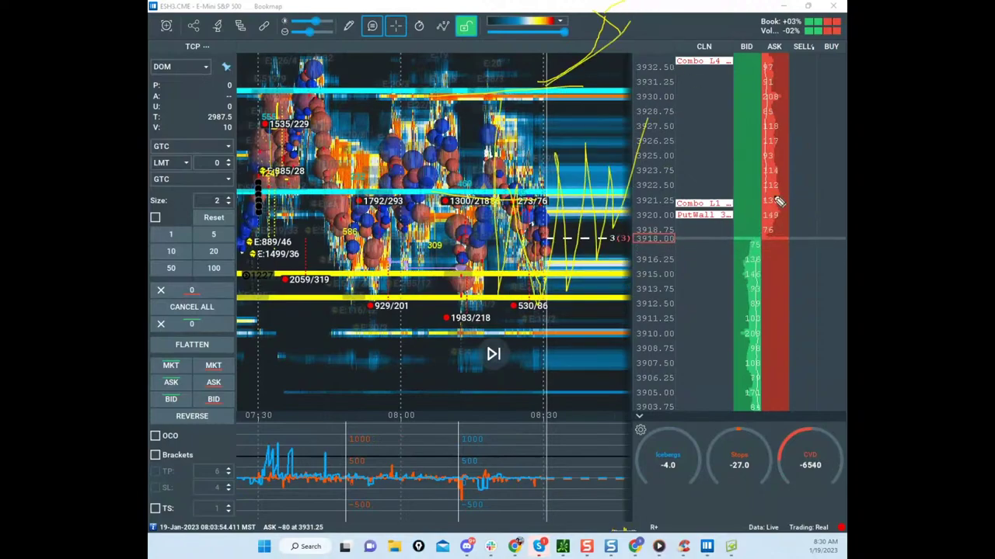
left_click_drag(403, 280, 677, 274)
left_click_drag(346, 474, 571, 443)
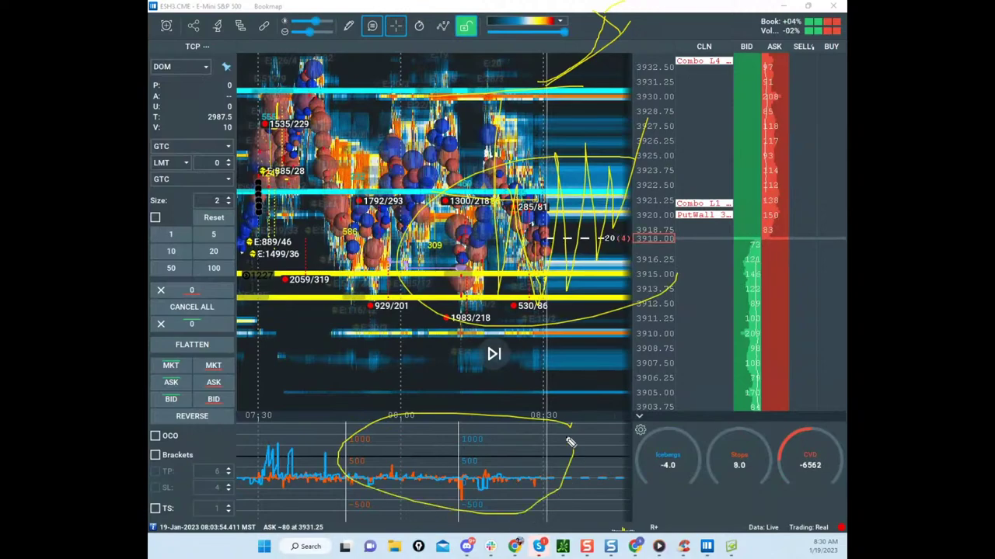
key("Escape")
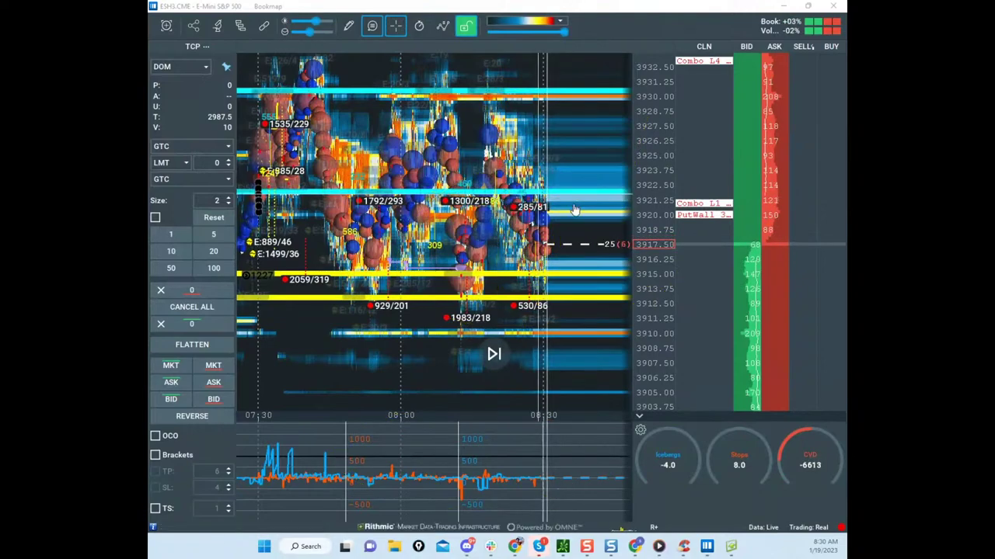
Step: Zoom in on the heatmap from 08:20 to 08:35 to examine order flow above the 3915.00 line
scroll(650, 206, "down", 1)
scroll(646, 185, "up", 3)
scroll(529, 194, "up", 4)
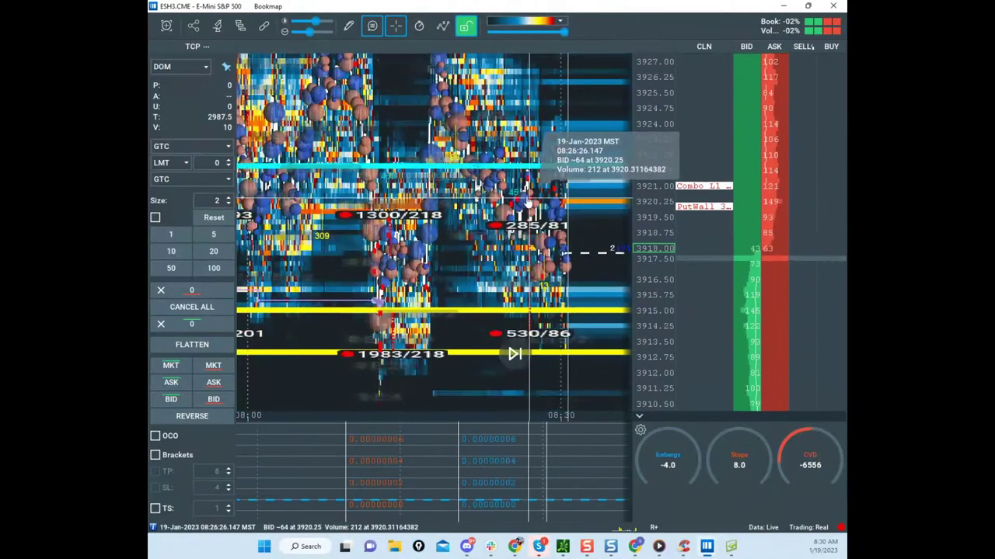
scroll(528, 194, "up", 2)
left_click_drag(528, 194, 439, 178)
scroll(650, 186, "up", 3)
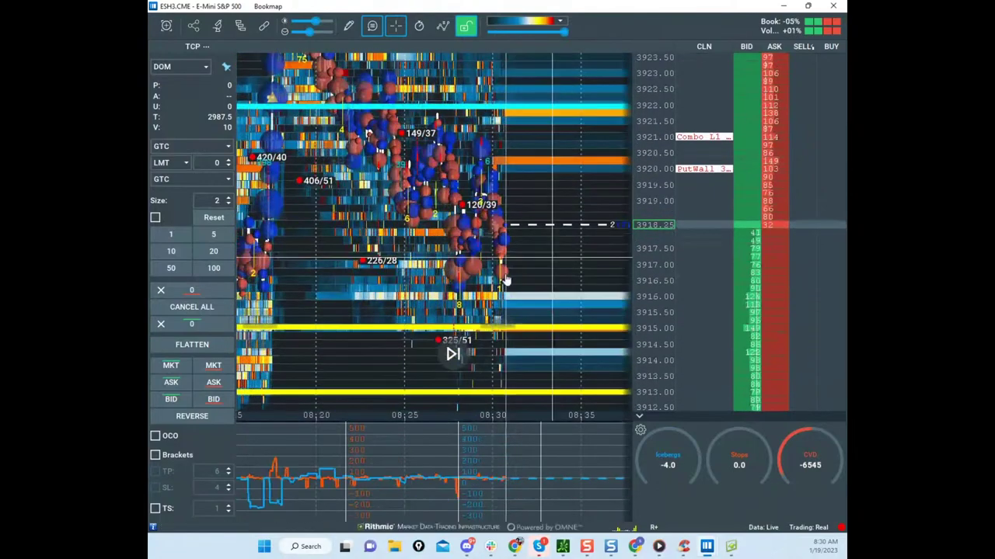
Step: Examine the ES order-flow heatmap closely around the 08:28 low, between the 3915 and 3917 price levels
scroll(474, 298, "up", 4)
scroll(649, 237, "up", 3)
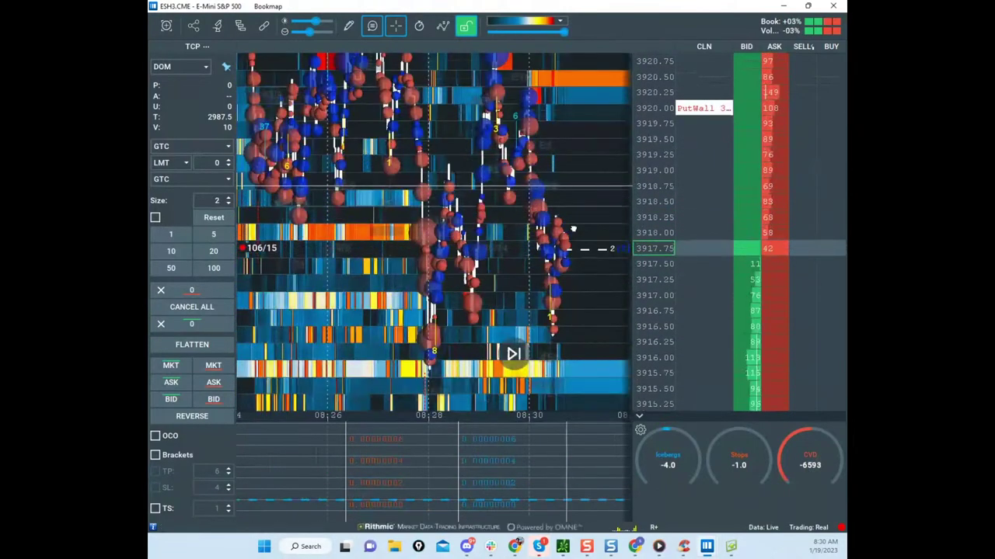
left_click_drag(531, 401, 548, 248)
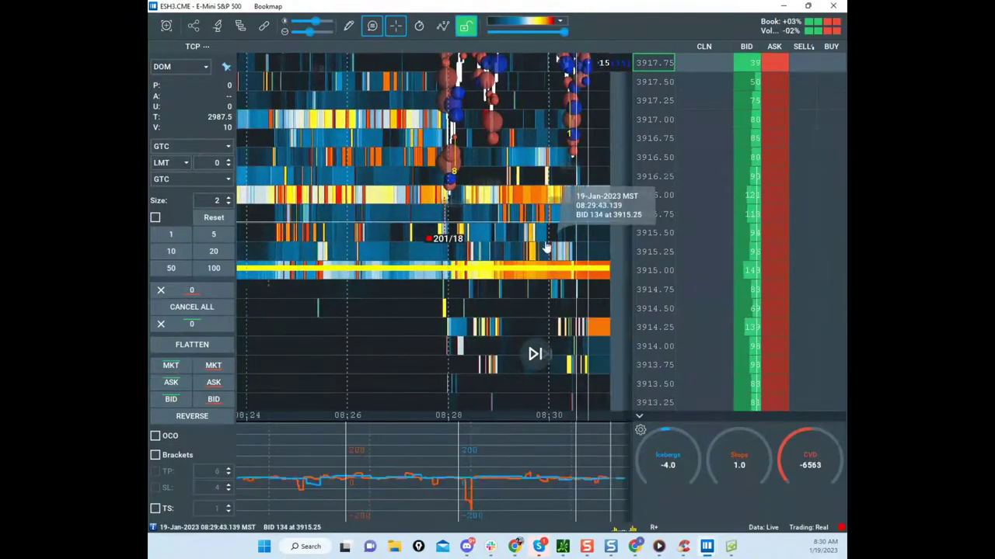
scroll(646, 251, "down", 1)
left_click_drag(589, 353, 592, 373)
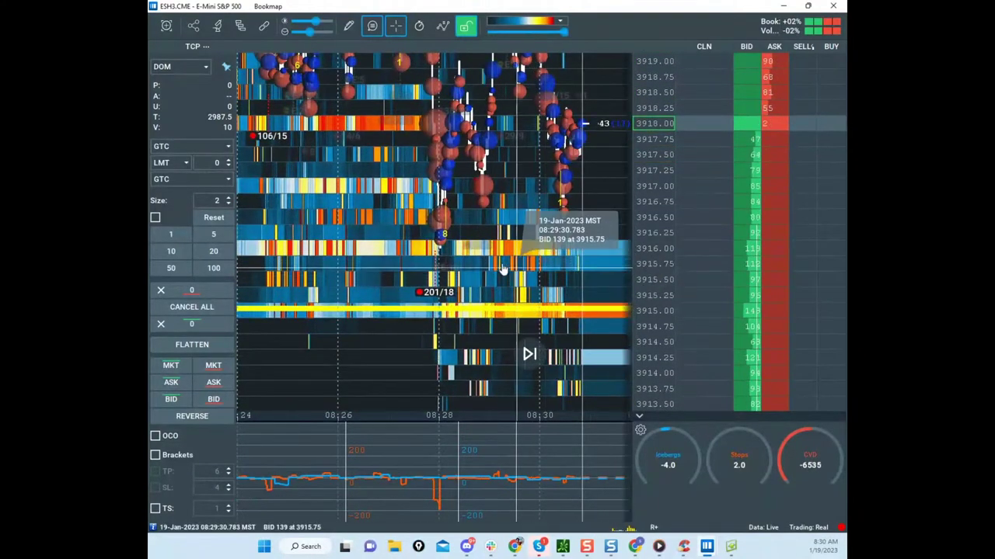
left_click_drag(466, 246, 614, 289)
scroll(673, 269, "up", 2)
left_click_drag(490, 365, 507, 281)
scroll(663, 287, "up", 2)
scroll(519, 260, "up", 8)
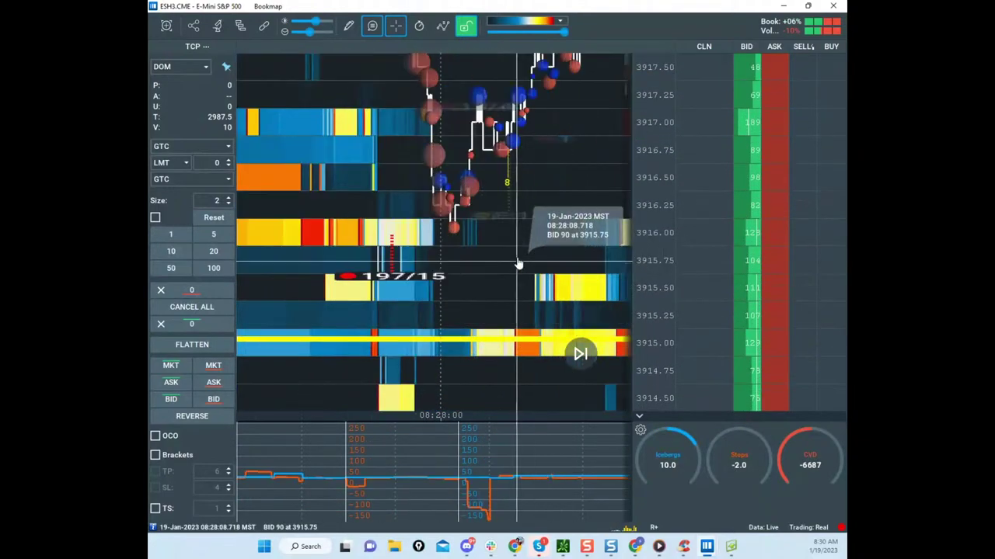
scroll(505, 233, "up", 5)
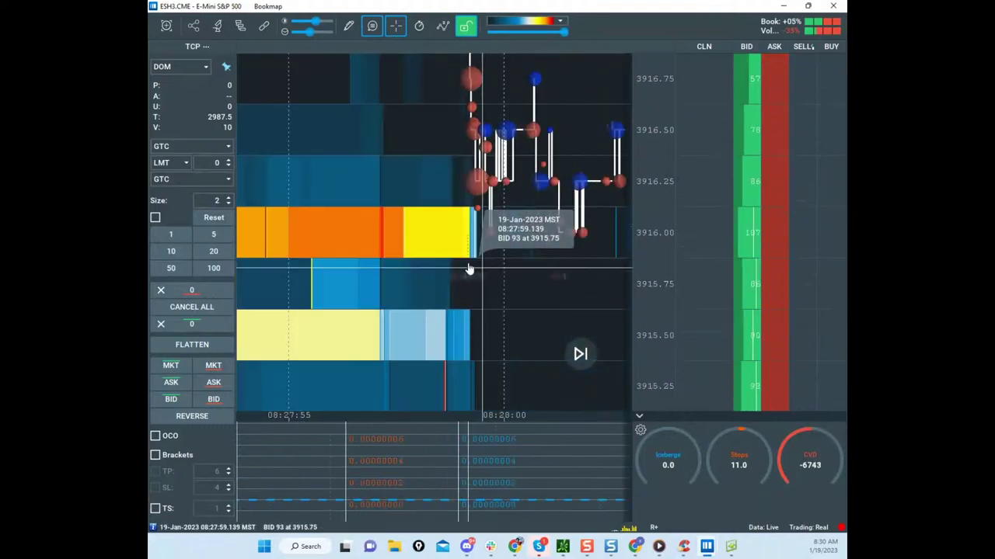
Step: Review the heatmap's wider price history from 08:25 onward, with the liquidity levels between 3906 and 3928
scroll(575, 217, "down", 3)
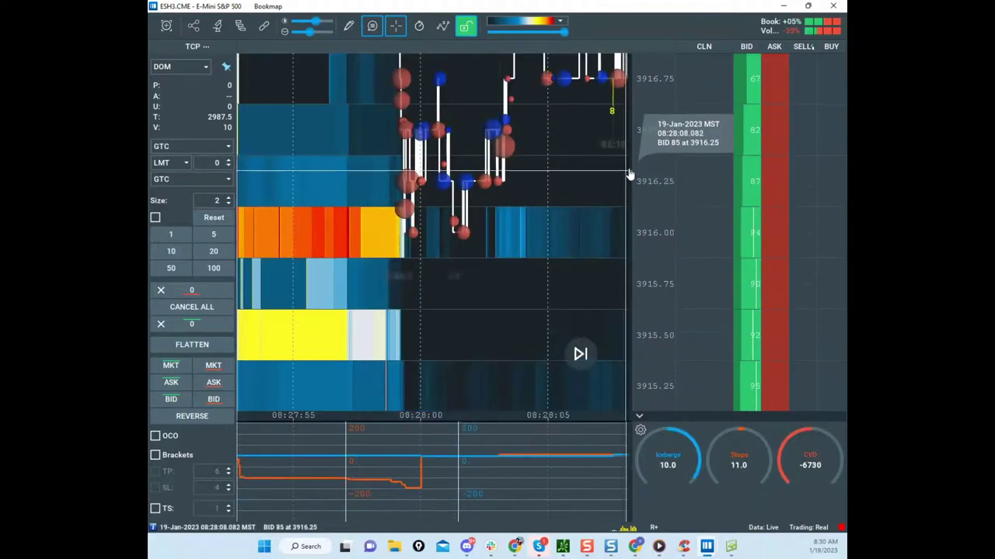
scroll(590, 216, "down", 5)
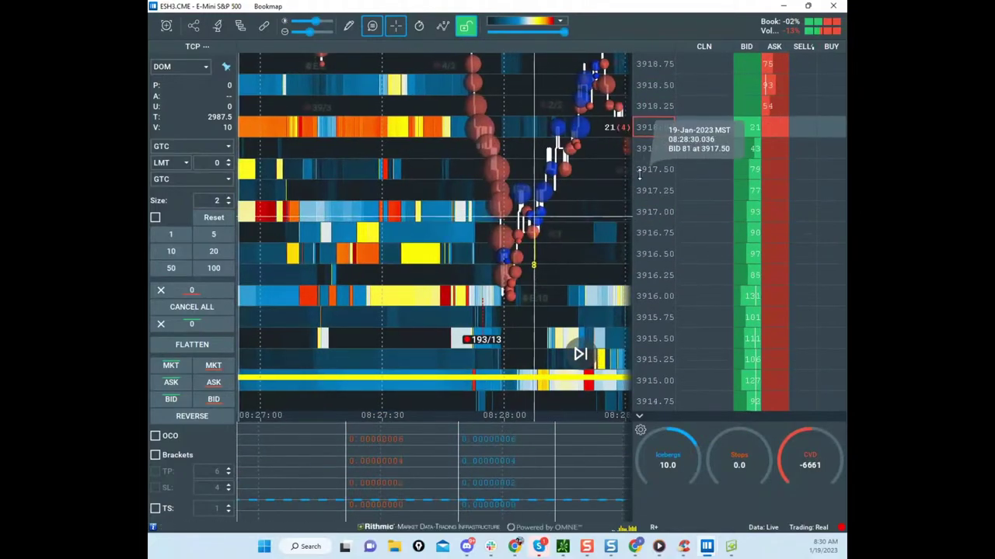
scroll(567, 211, "down", 4)
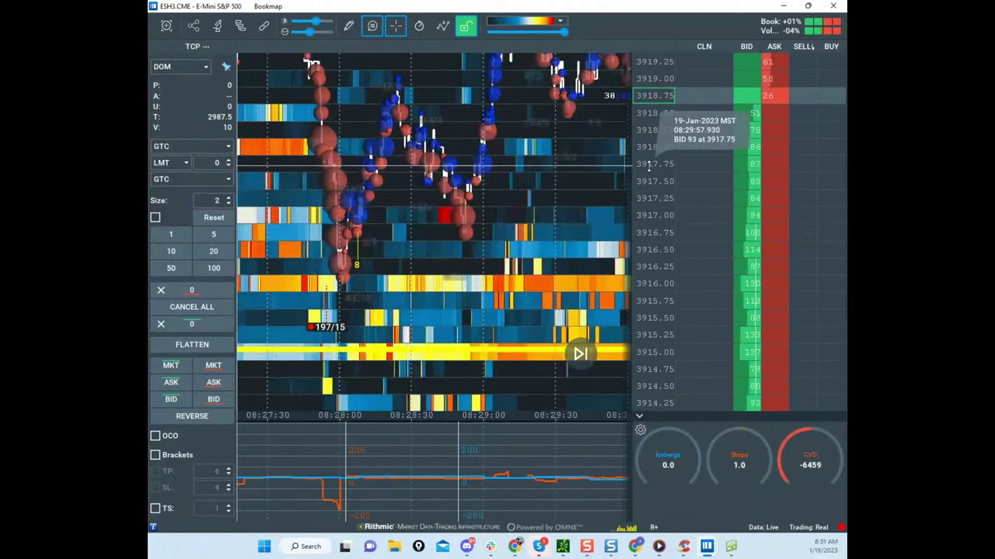
scroll(568, 210, "down", 5)
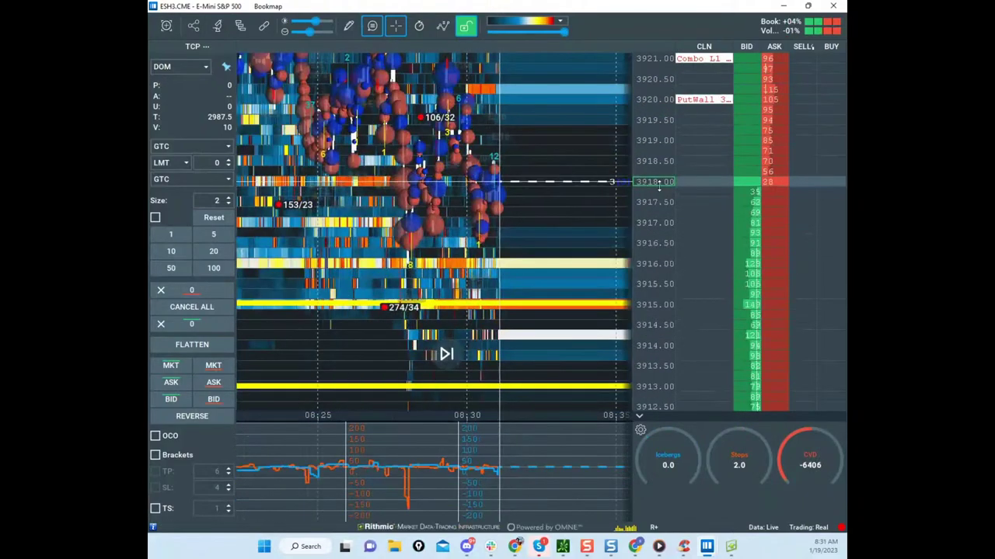
scroll(656, 208, "down", 5)
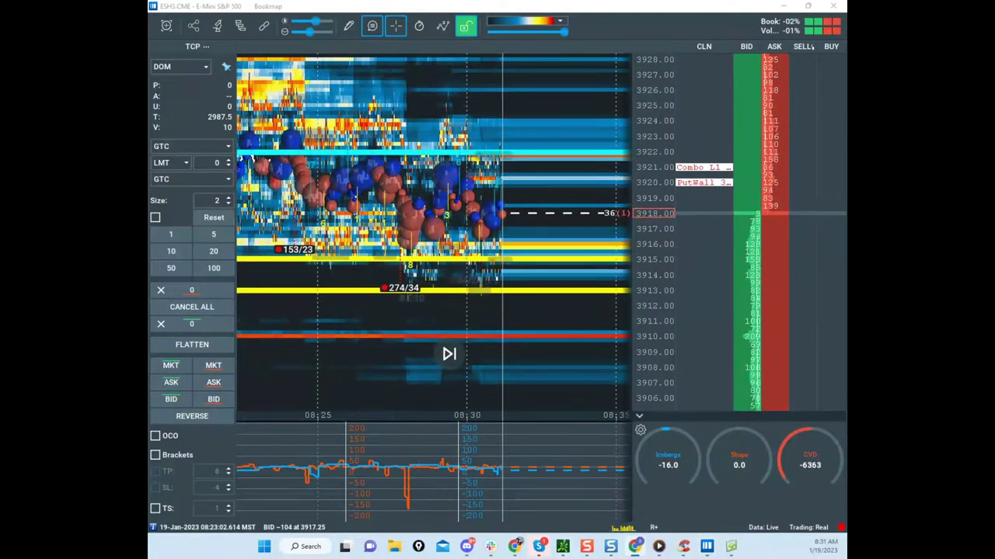
Step: Switch to the thinkorswim /NQ hourly chart, maximize its window, and stretch the price scale
left_click_drag(276, 345, 561, 140)
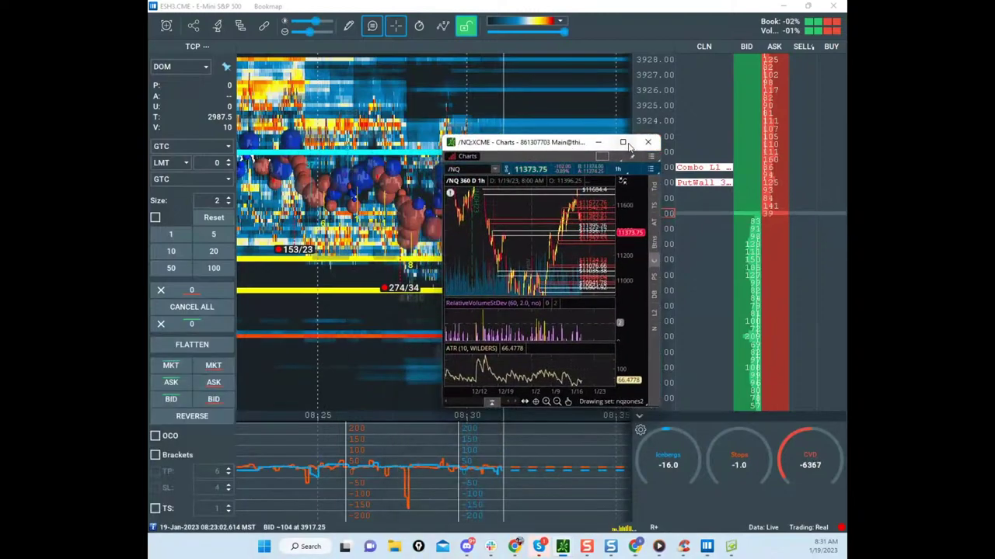
left_click(626, 142)
left_click(626, 140)
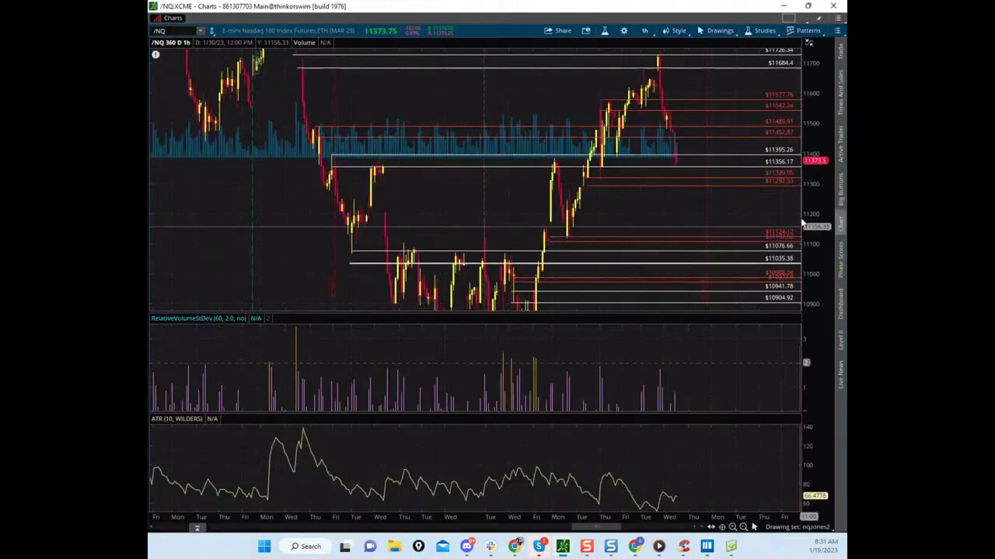
left_click_drag(803, 223, 802, 129)
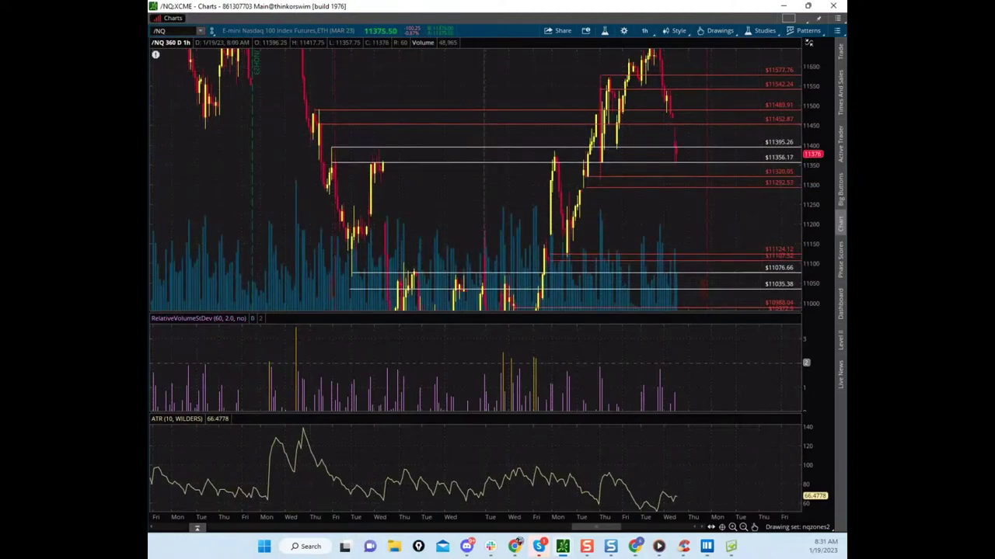
Step: Replace the old screen ink with marks on the 11452.87–11489.91 zone and a curve tracing the earlier decline
key("ctrl+shift+3")
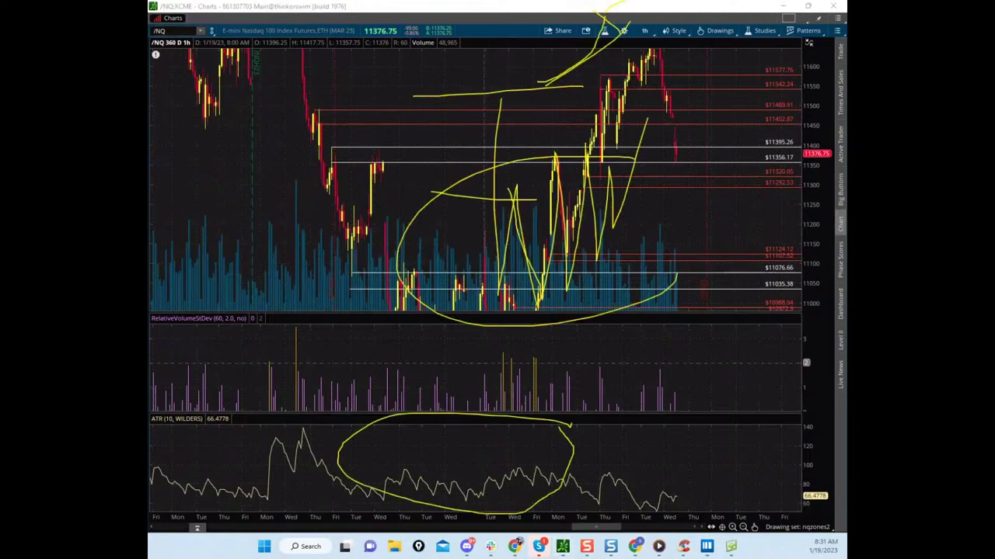
key("ctrl+shift+7")
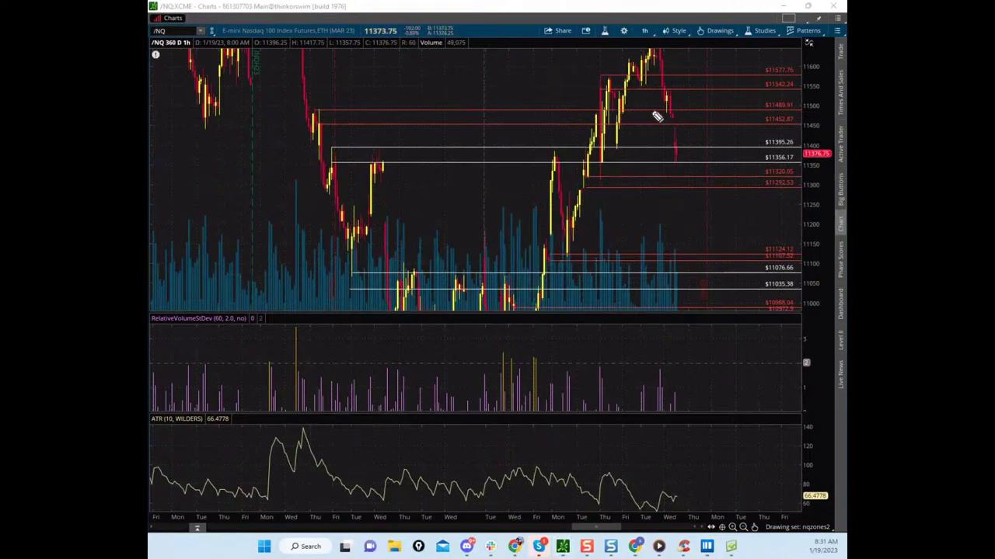
mouse_move(595, 111)
left_mouse_down()
mouse_move(628, 112)
mouse_move(623, 123)
left_mouse_up()
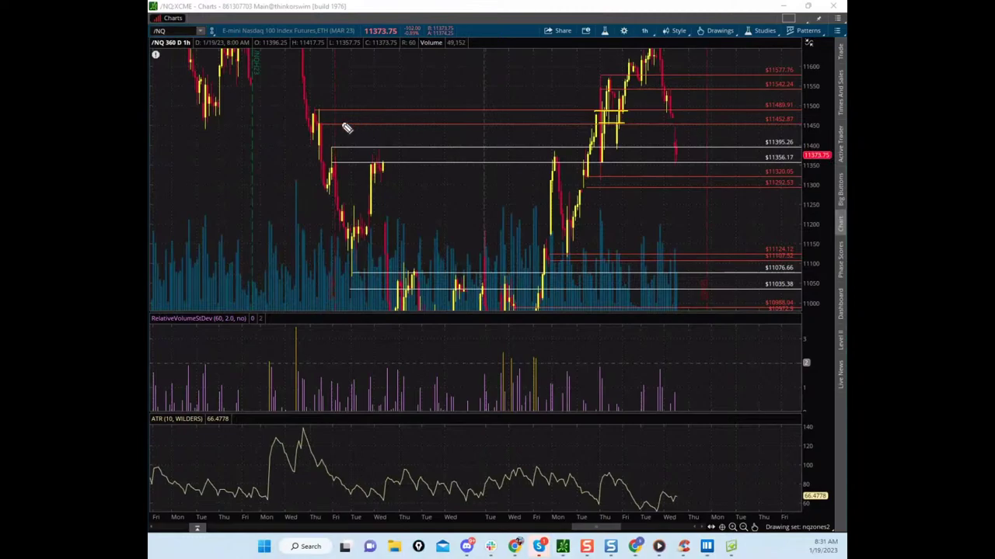
left_click_drag(347, 128, 327, 107)
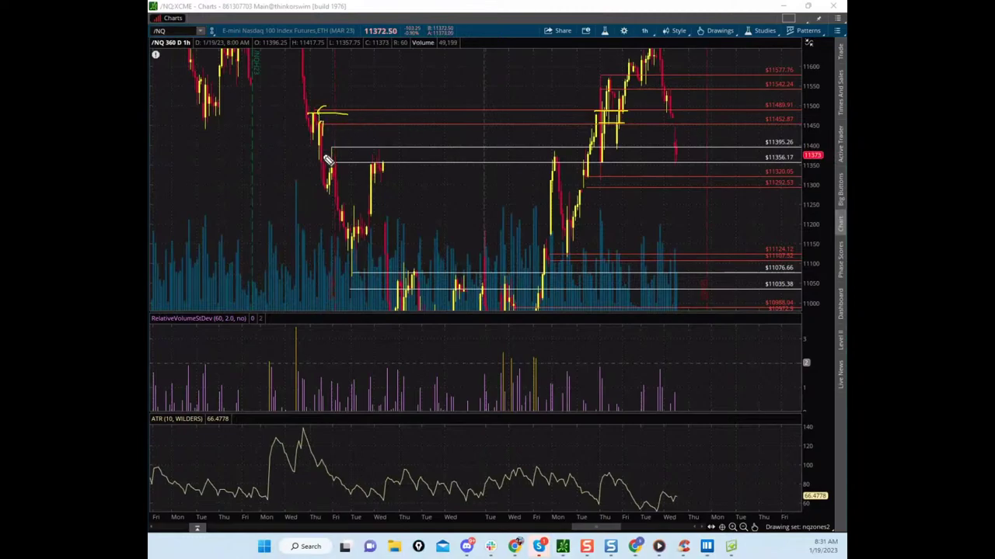
left_click_drag(328, 159, 401, 346)
left_click_drag(564, 114, 645, 113)
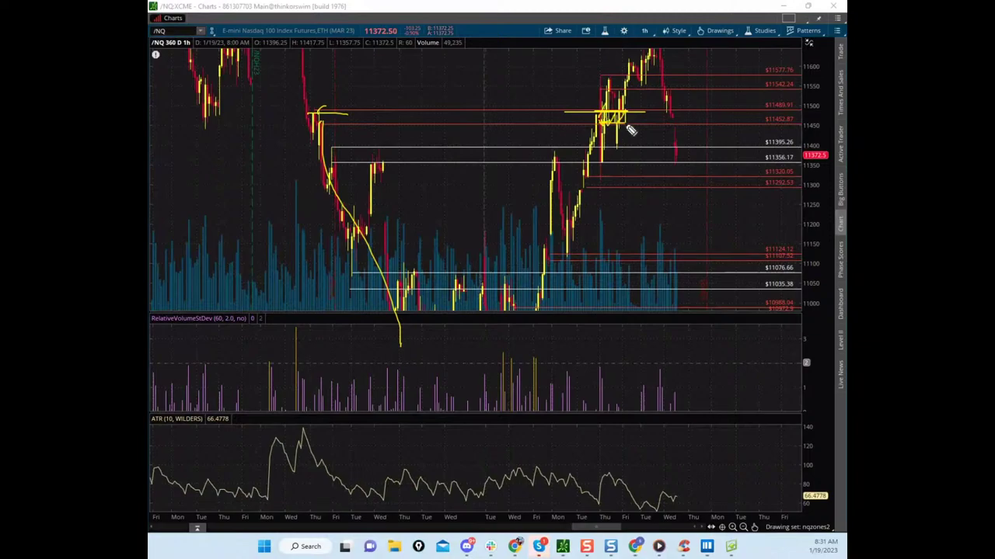
Step: Clear the ink, sketch zigzag price swings through the 11452.87–11489.91 zone, and erase them
key("e")
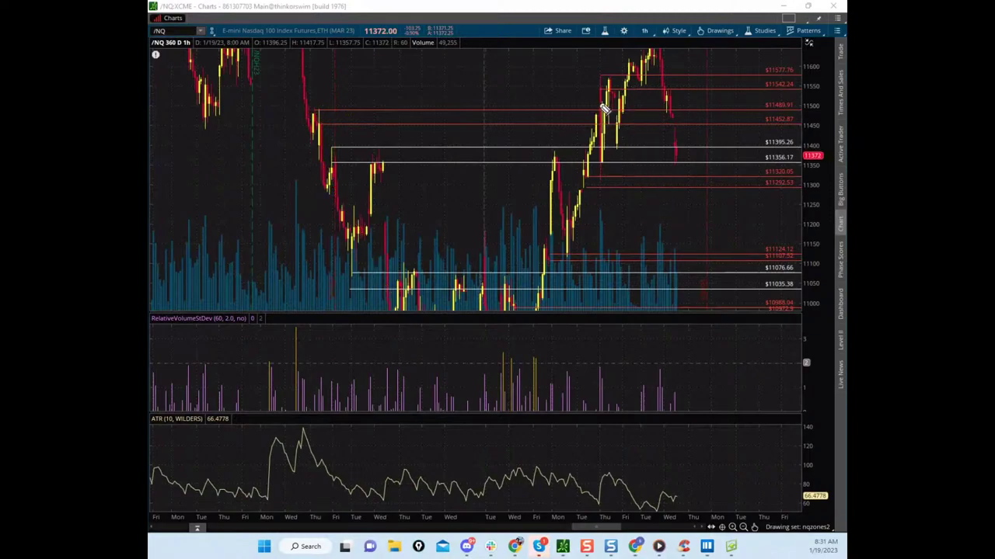
mouse_move(618, 97)
left_mouse_down()
mouse_move(644, 145)
mouse_move(670, 136)
left_mouse_up()
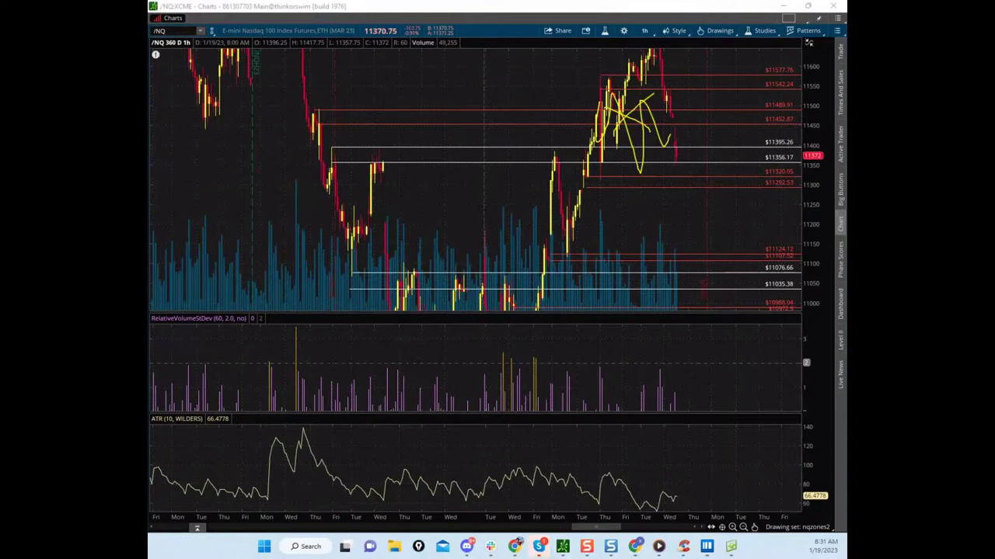
key("e")
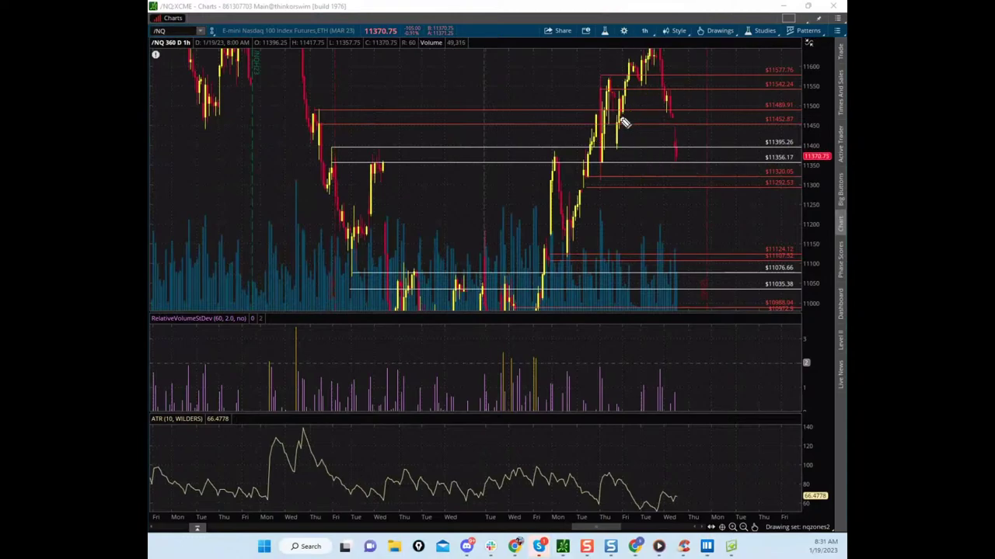
Step: Box the consolidation candles below 11577.76 and highlight the 11452.87–11489.91 zone inside the box
left_click_drag(592, 108, 639, 106)
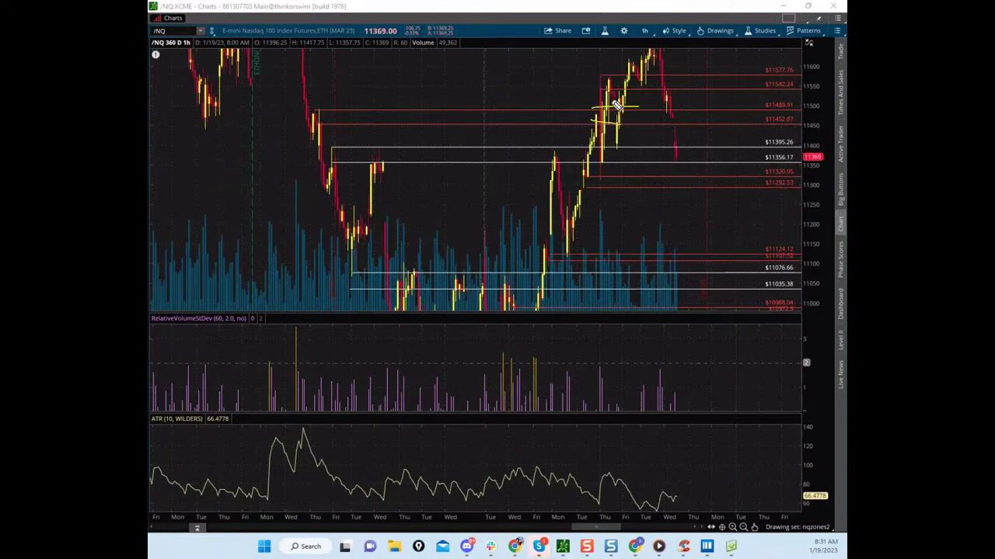
left_click_drag(601, 76, 628, 76)
mouse_move(632, 154)
left_mouse_down()
mouse_move(605, 155)
mouse_move(603, 114)
left_mouse_up()
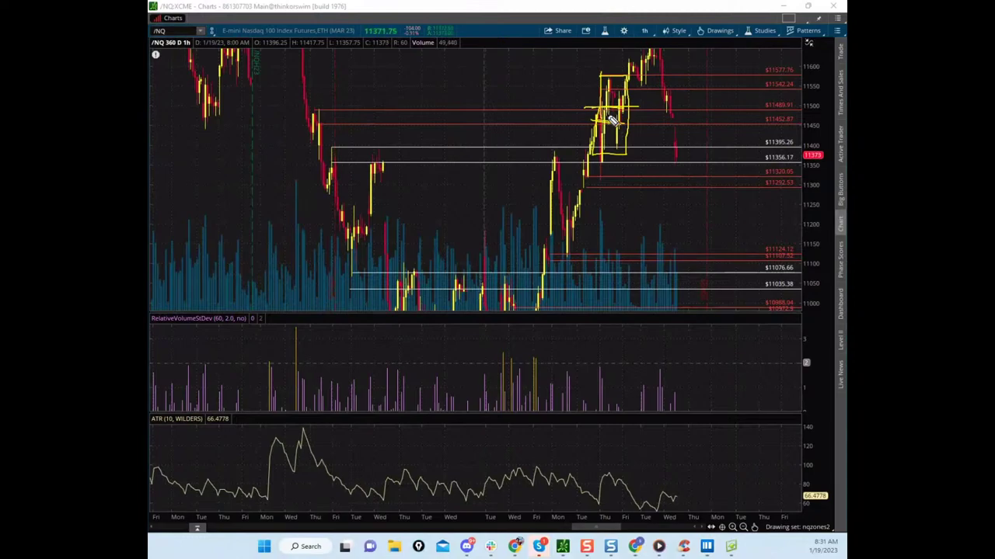
mouse_move(626, 124)
left_mouse_down()
mouse_move(644, 107)
mouse_move(595, 117)
mouse_move(637, 115)
left_mouse_up()
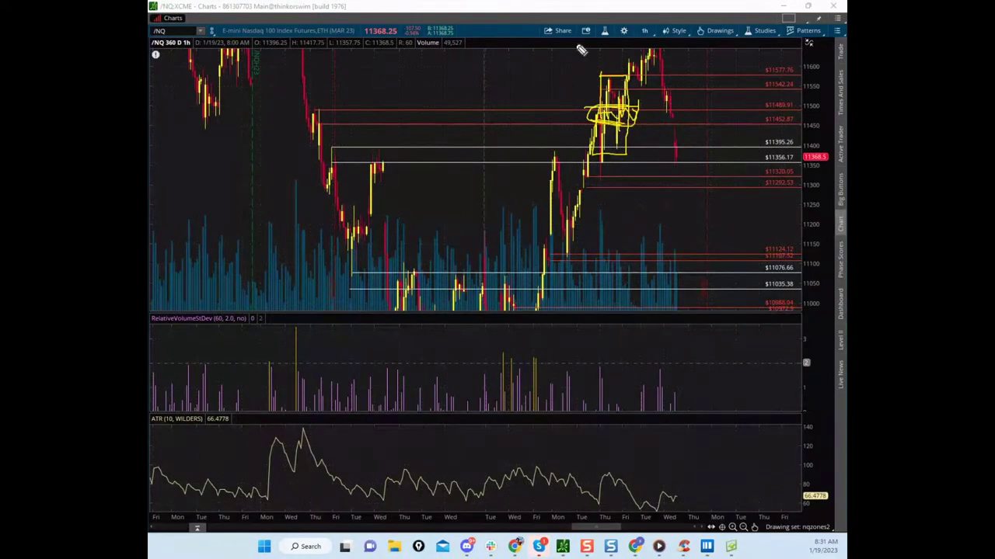
Step: Replace the ink with a projected path rebounding into the 11452.87–11489.91 zone and falling away, and erase it
key("e")
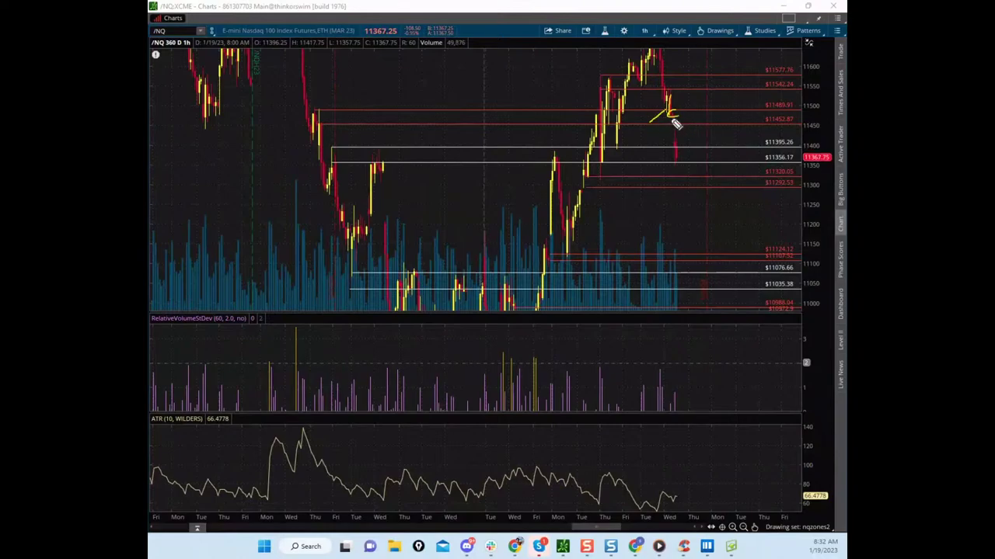
mouse_move(678, 155)
left_mouse_down()
mouse_move(674, 165)
mouse_move(699, 129)
mouse_move(715, 232)
left_mouse_up()
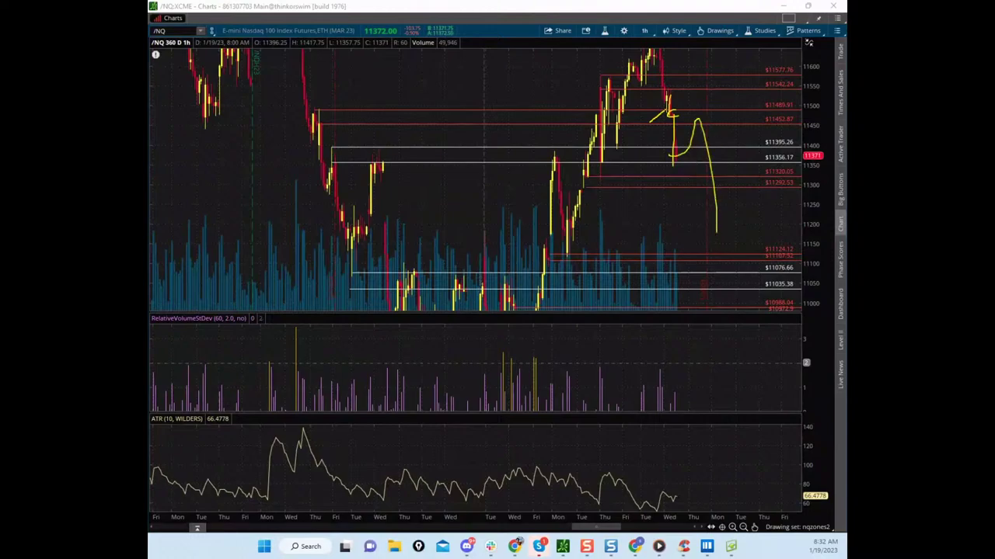
right_click(668, 115)
Step: Mark the 11452.87–11489.91 and 11542.24–11577.76 zones ahead of price, and scribble over the 11356.17–11395.26 zone
left_click_drag(694, 111, 711, 123)
left_click_drag(699, 121, 709, 104)
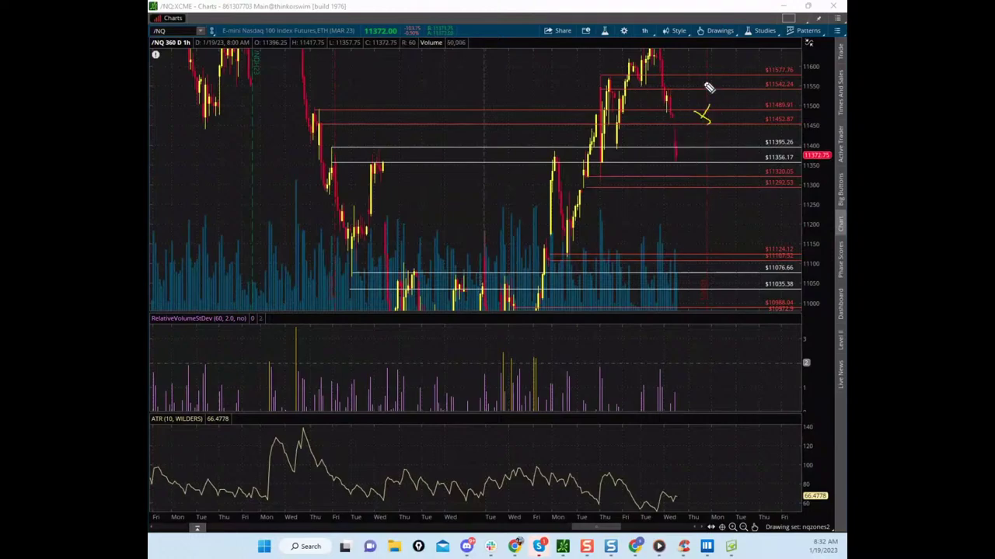
mouse_move(685, 152)
left_mouse_down()
mouse_move(682, 160)
mouse_move(707, 152)
left_mouse_up()
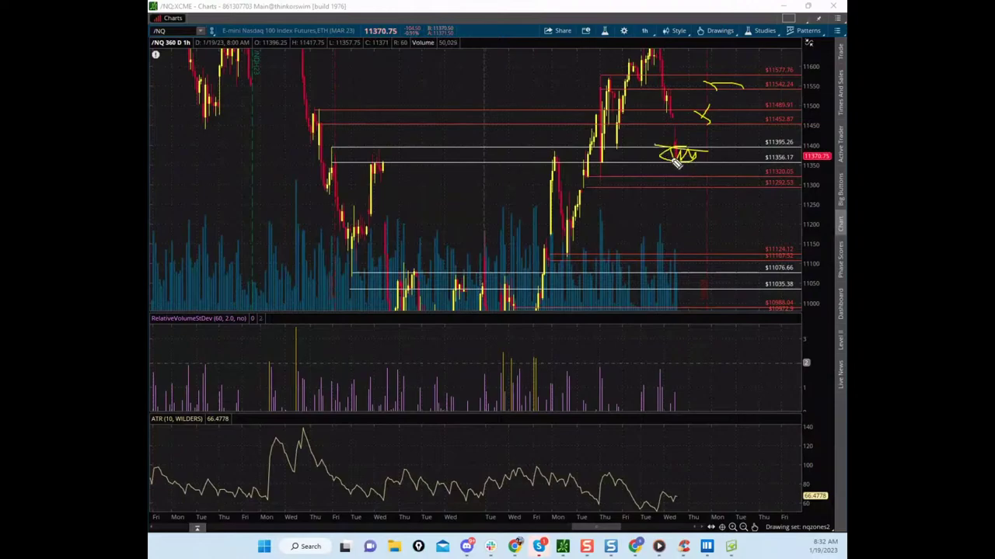
Step: Clear the screen ink and bring up the /ES hourly chart in a maximized window
key("Escape")
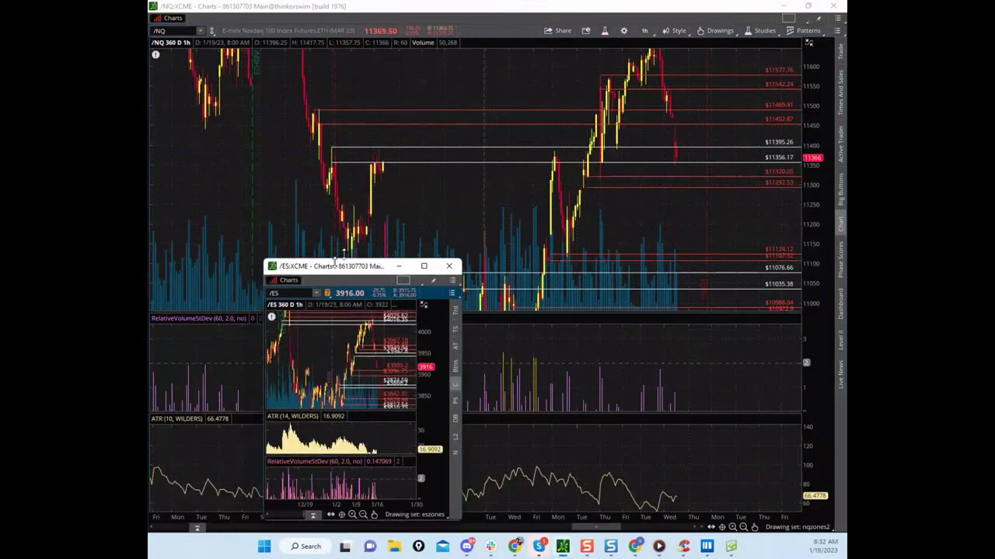
left_click_drag(382, 268, 458, 218)
left_click(498, 216)
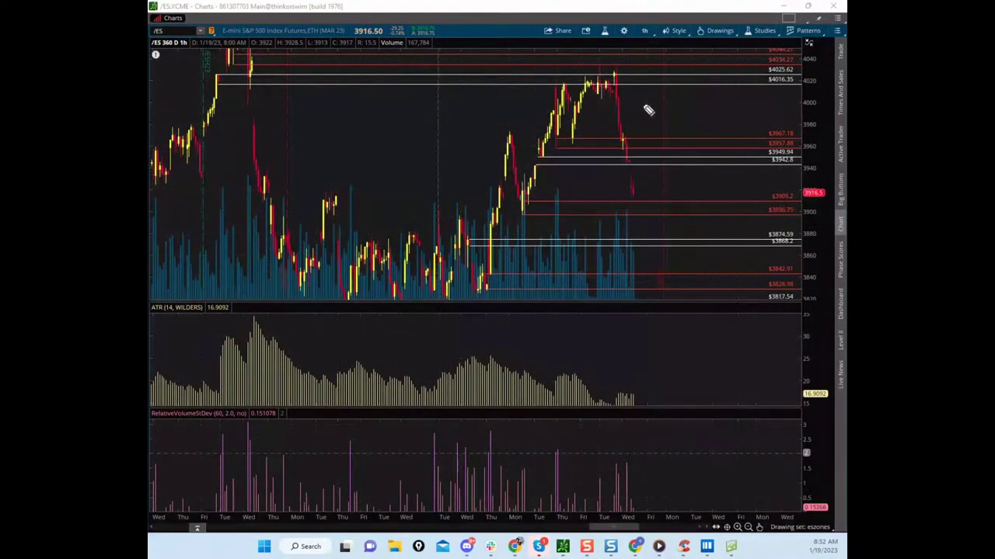
Step: Cross and circle the candle at the 3957.88–3967.18 zone, and trace the earlier rallies from that zone
left_click_drag(616, 138, 632, 140)
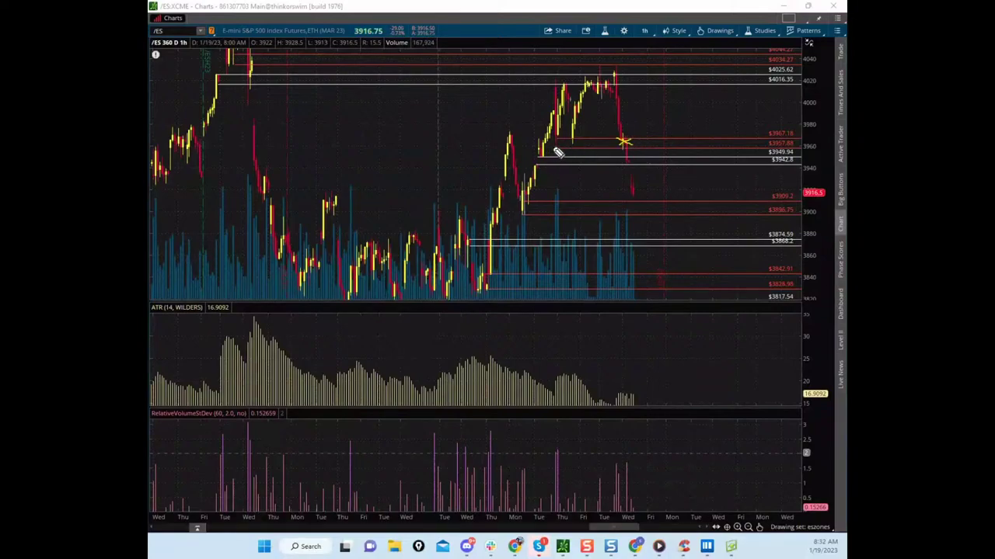
left_click_drag(573, 145, 592, 54)
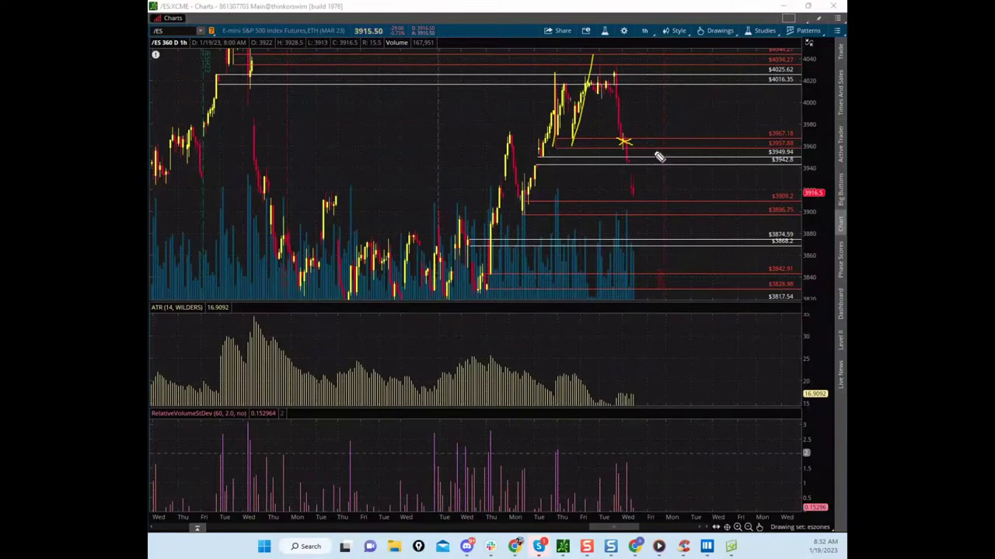
mouse_move(624, 142)
left_mouse_down()
mouse_move(638, 148)
mouse_move(623, 134)
left_mouse_up()
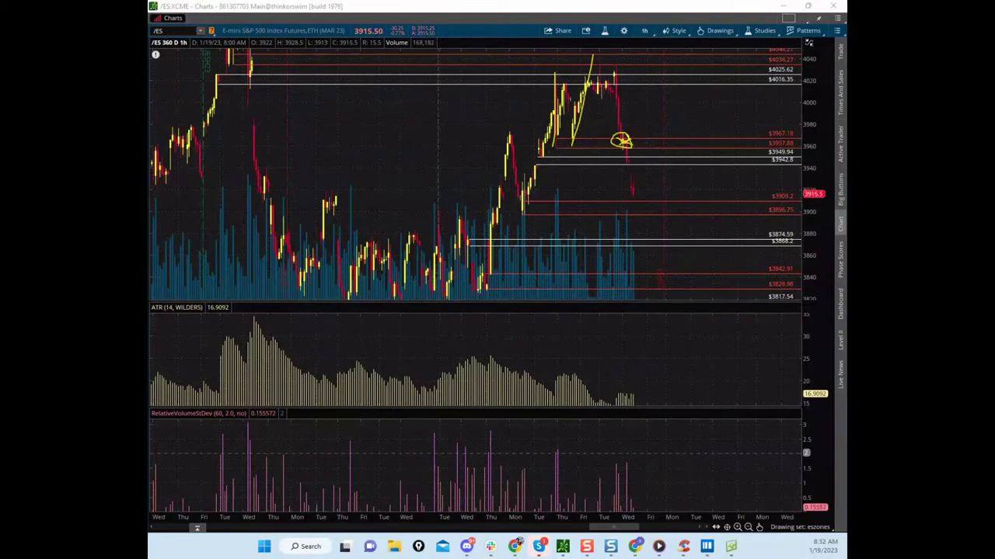
Step: Return to the /NQ hourly chart and clear the leftover ink from the screen
key("Escape")
left_click_drag(608, 8, 606, 0)
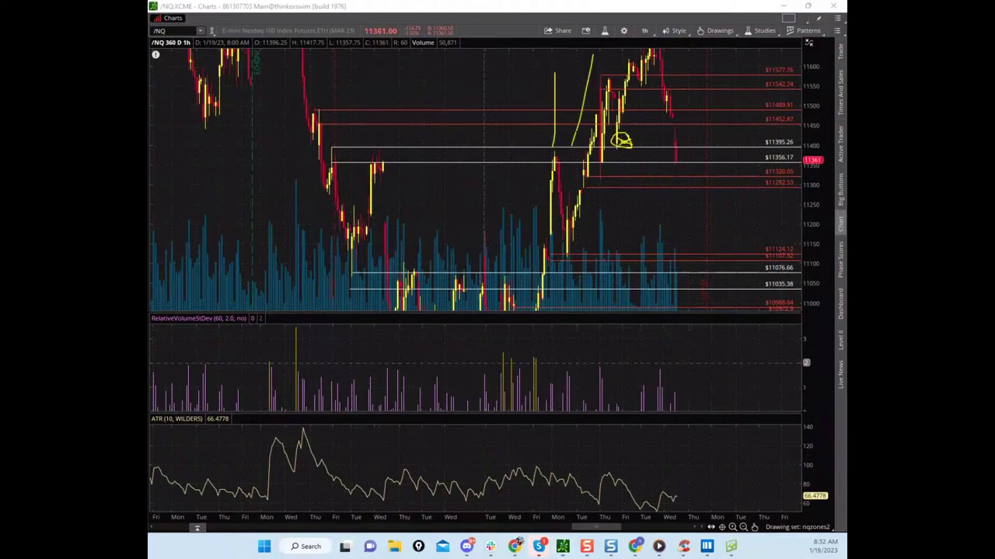
left_click(672, 57)
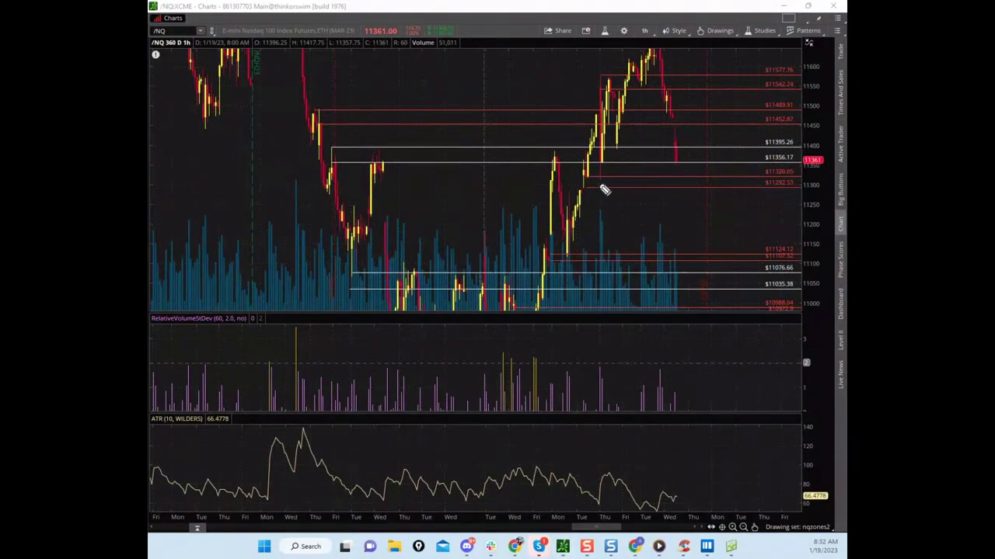
Step: Cross the low above the 11292.53–11320.05 zone, trace the earlier rallies, circle current price at 11356.17–11395.26 with a drop below, and clear the ink
left_click_drag(606, 181, 607, 184)
left_click_drag(596, 183, 608, 175)
left_click_drag(605, 134, 592, 15)
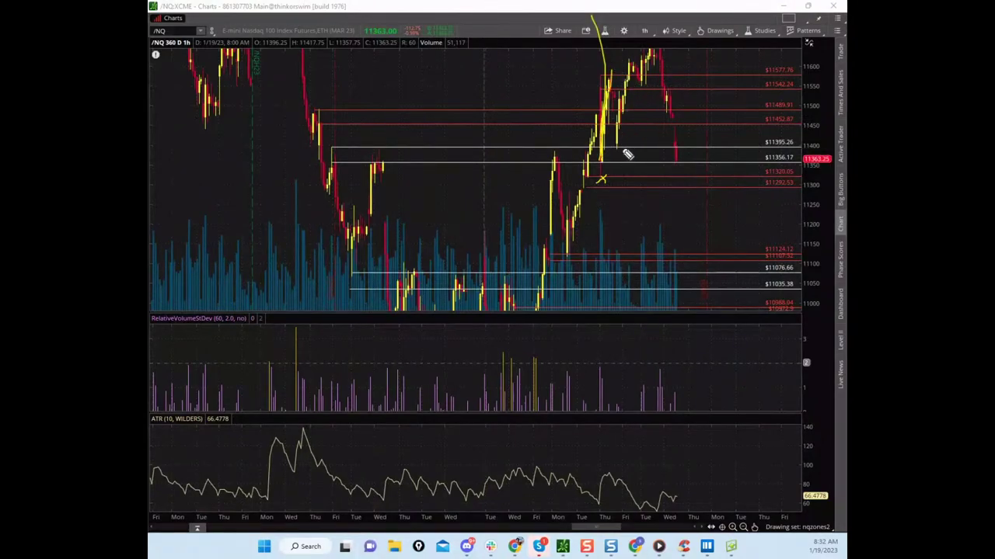
left_click_drag(622, 148, 651, 66)
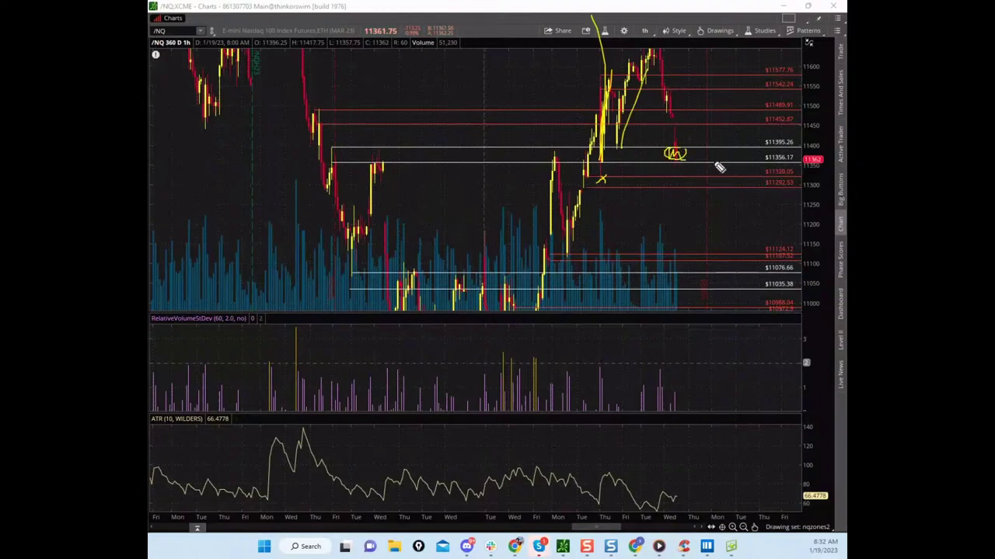
left_click_drag(683, 159, 687, 218)
key("Escape")
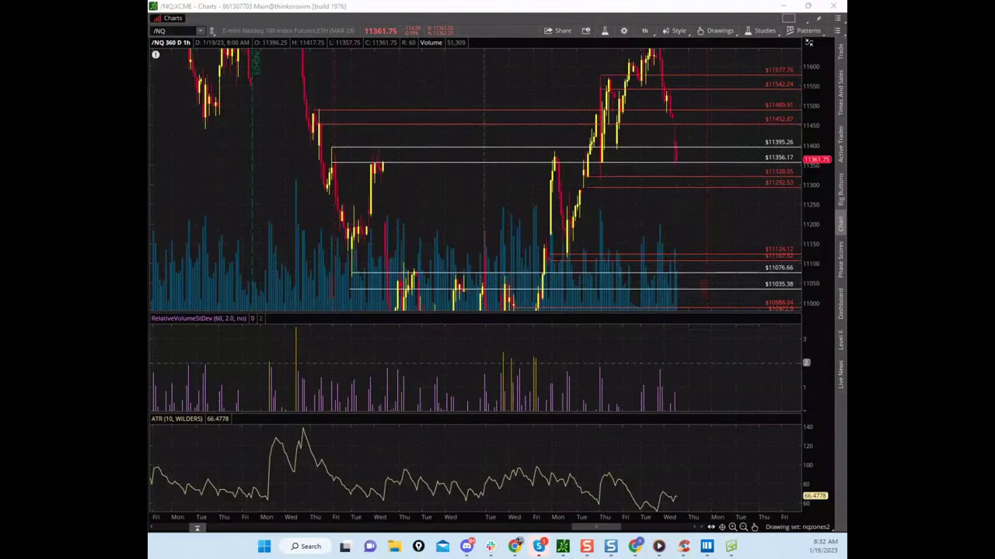
Step: Circle the current candle at the 11356.17–11395.26 zone, sketch a projected fall to the 11035.38–11076.66 zone, and clear the ink
left_click_drag(674, 161, 682, 111)
mouse_move(650, 157)
left_mouse_down()
mouse_move(689, 166)
mouse_move(699, 155)
mouse_move(709, 286)
left_mouse_up()
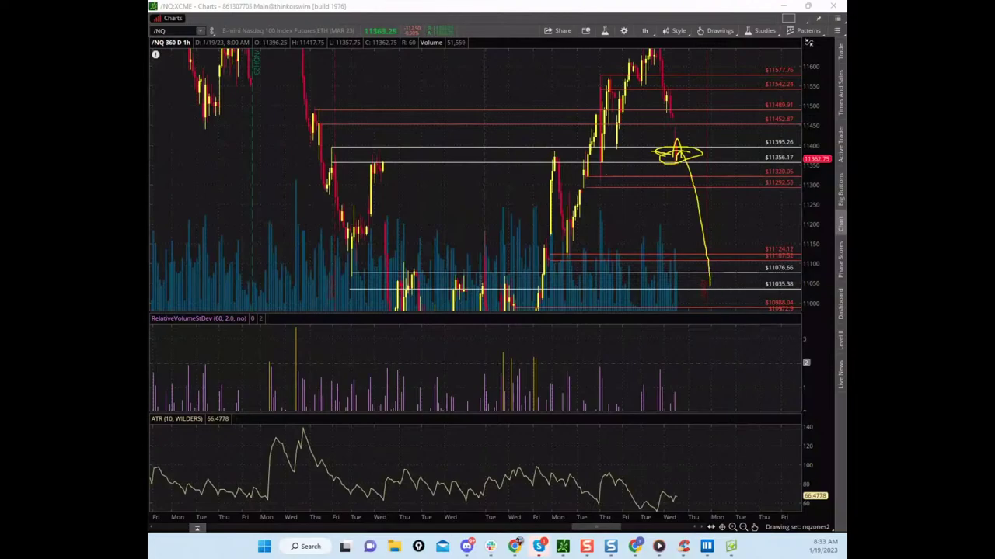
key("Escape")
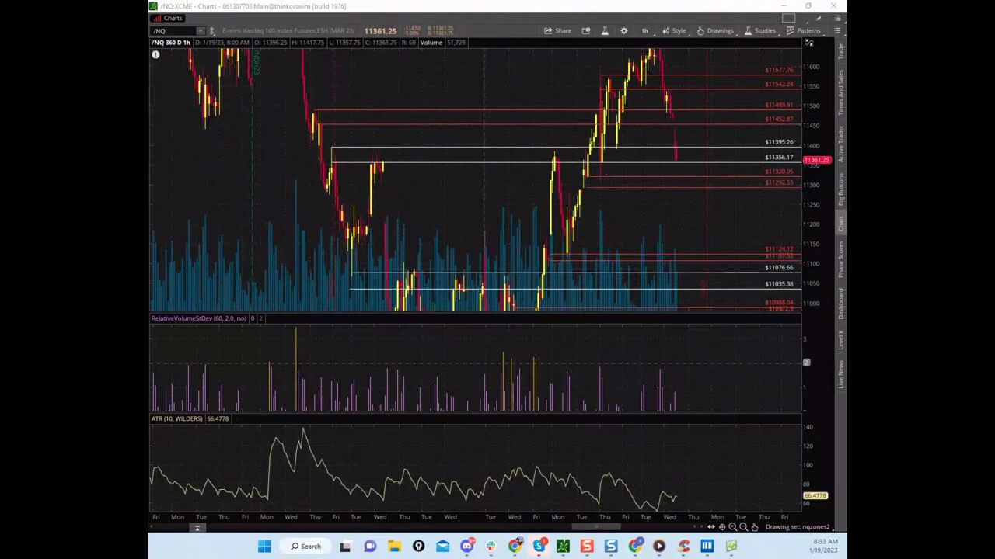
Step: Bring up the Discord window, maximize it, and open the general-main-chat channel
left_click_drag(628, 0, 550, 123)
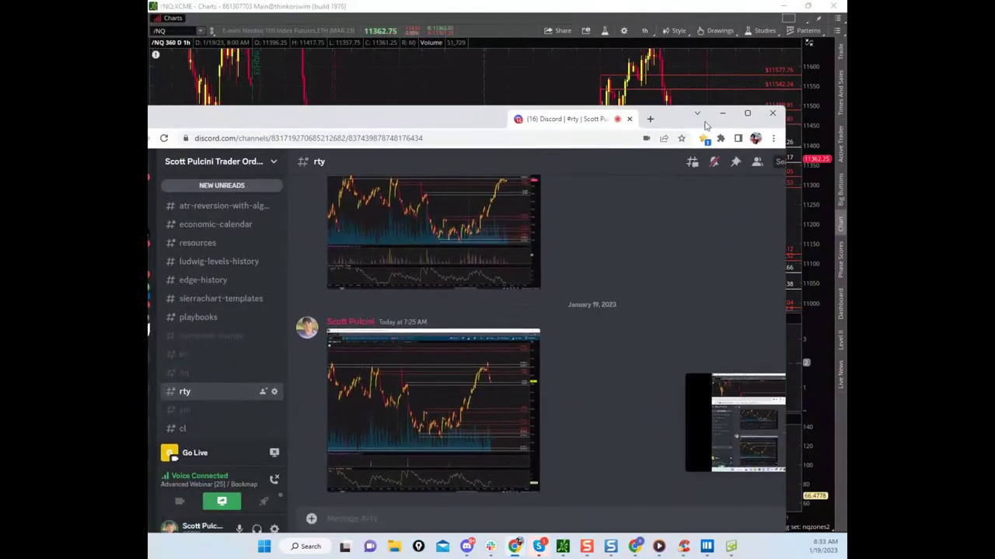
left_click(749, 117)
scroll(246, 205, "up", 5)
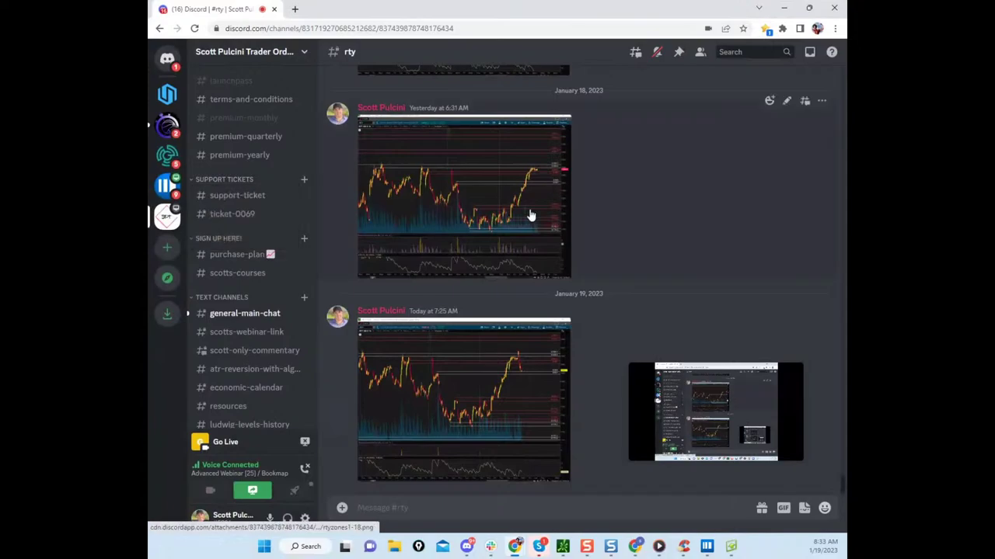
left_click(237, 315)
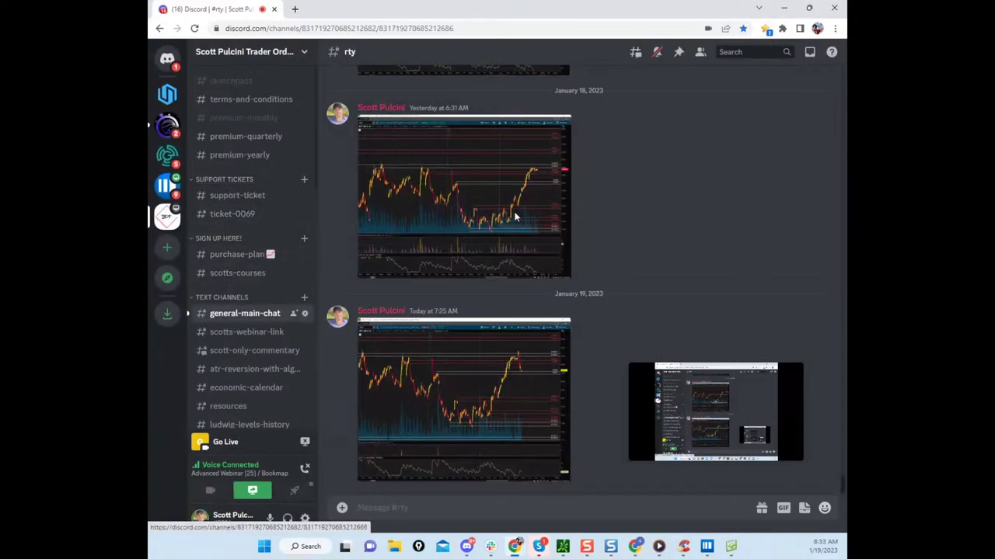
Step: Look back through yesterday's general-main-chat messages for the morning comments on ES and NQ trades
scroll(525, 220, "up", 20)
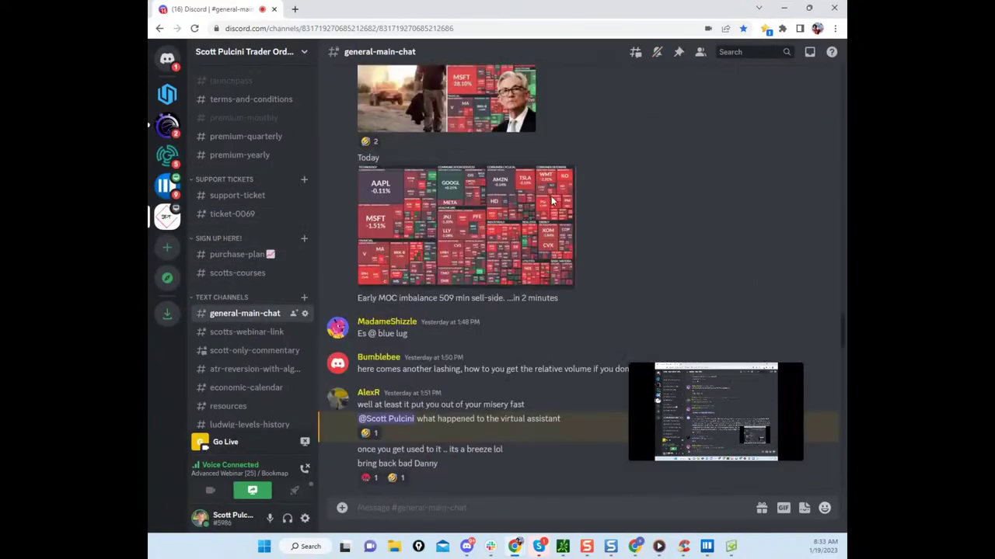
scroll(556, 194, "up", 20)
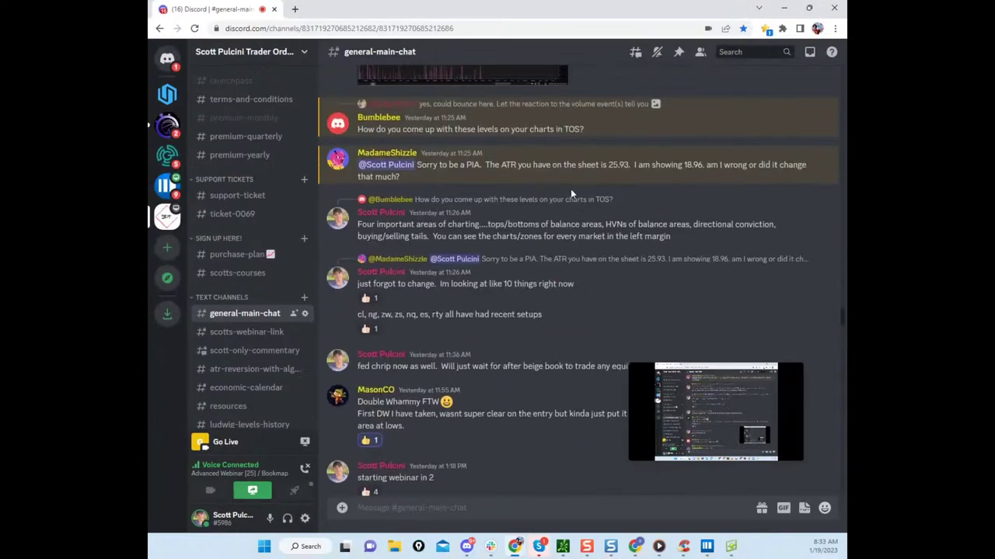
scroll(571, 192, "up", 20)
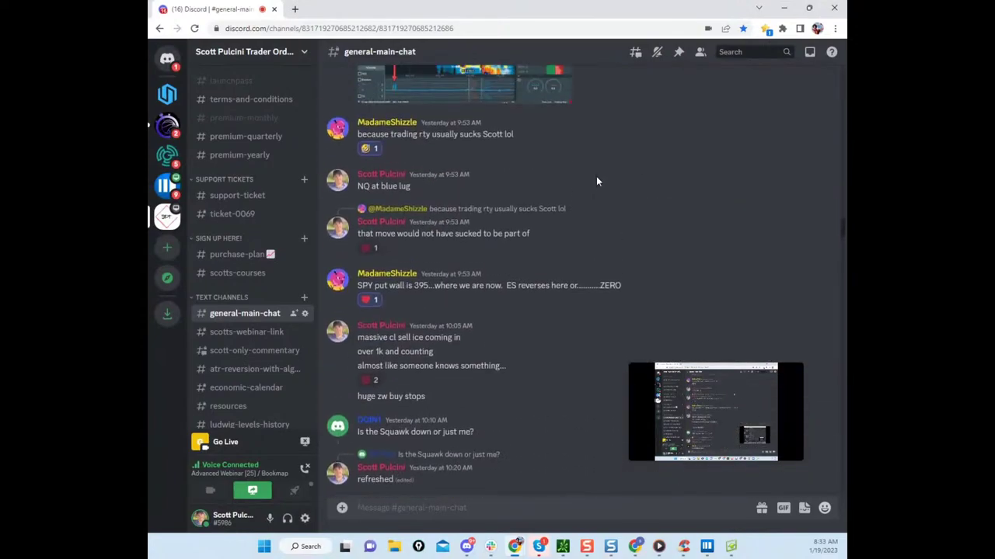
scroll(596, 176, "up", 20)
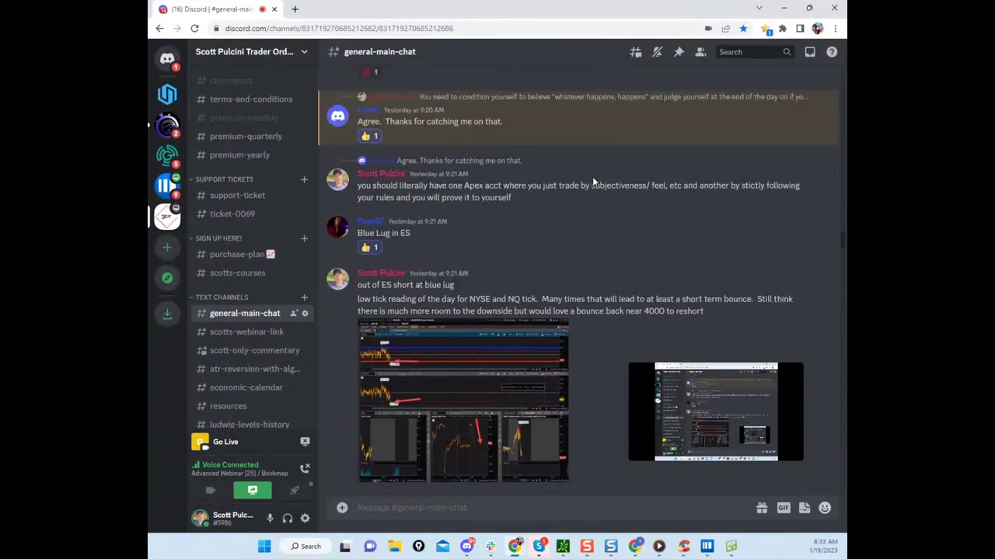
scroll(592, 181, "up", 20)
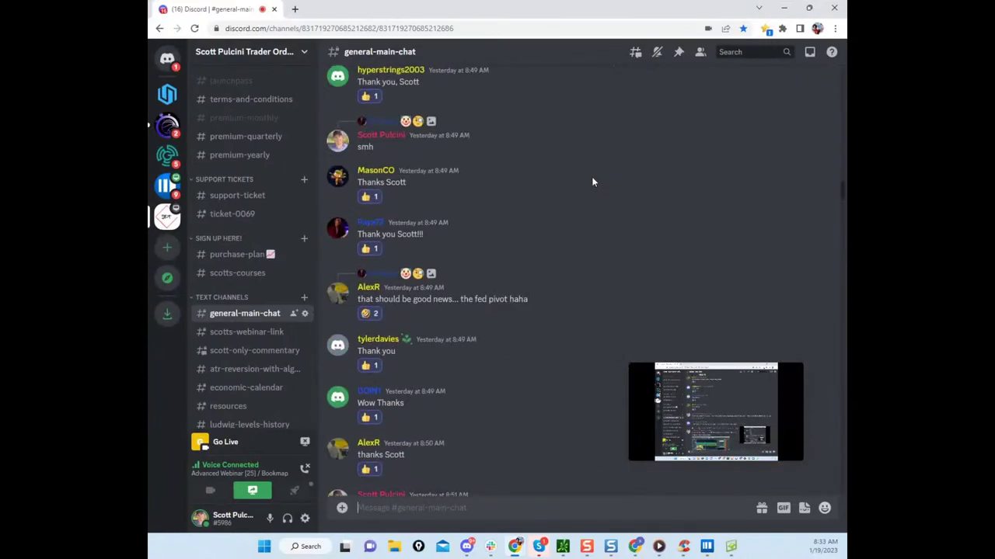
scroll(595, 179, "up", 20)
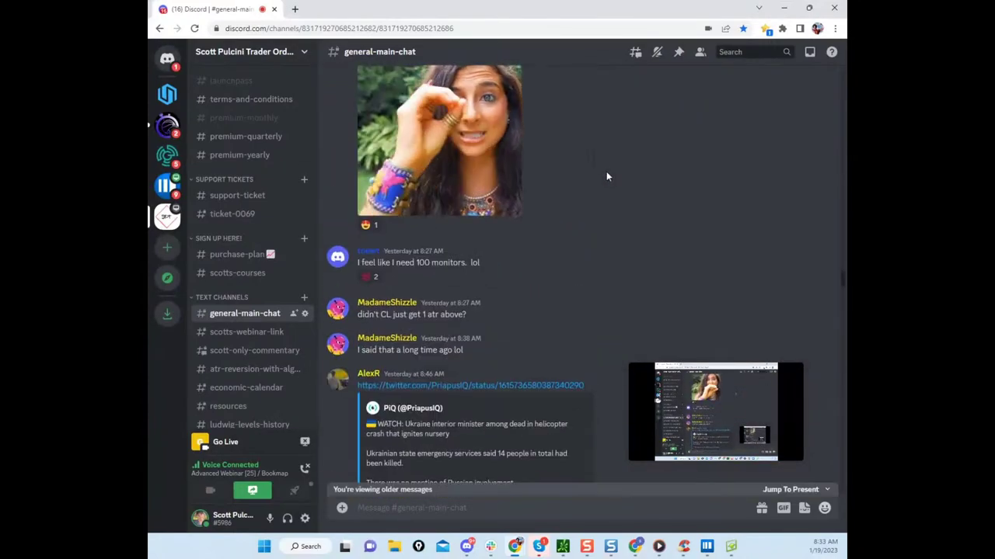
scroll(607, 177, "down", 1)
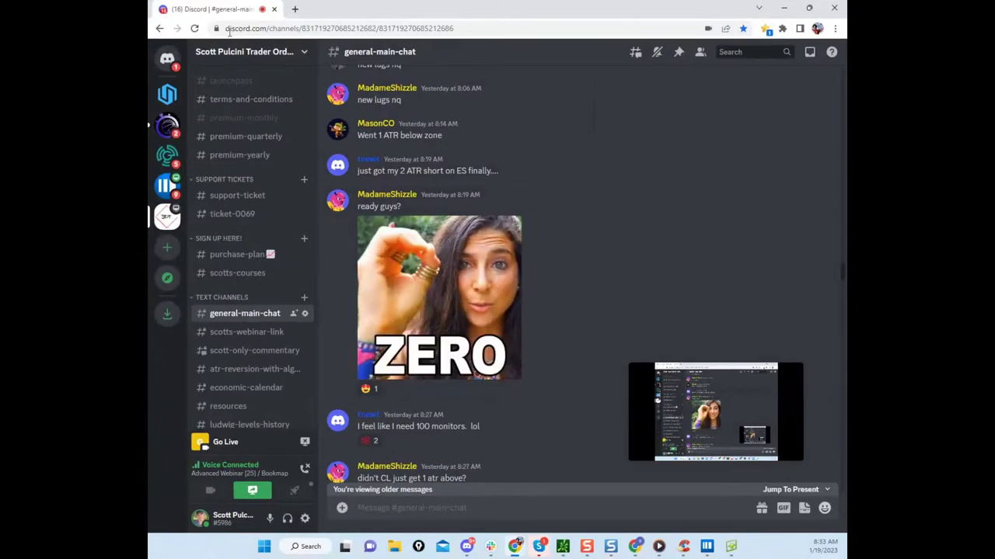
Step: Move the Discord window away and bring up the remote desktop session with the ES profile charts, maximized
left_click_drag(498, 9, 755, 0)
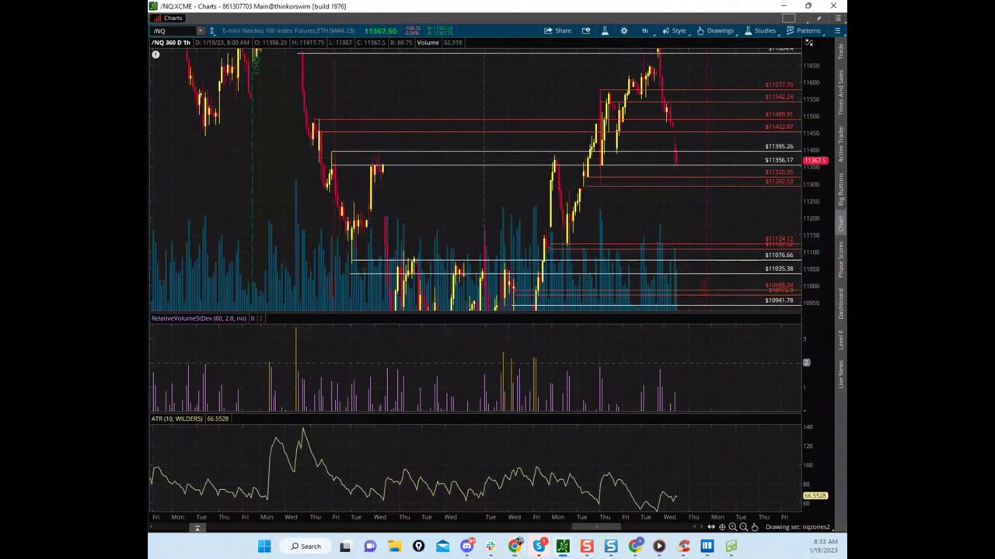
key("alt+Tab")
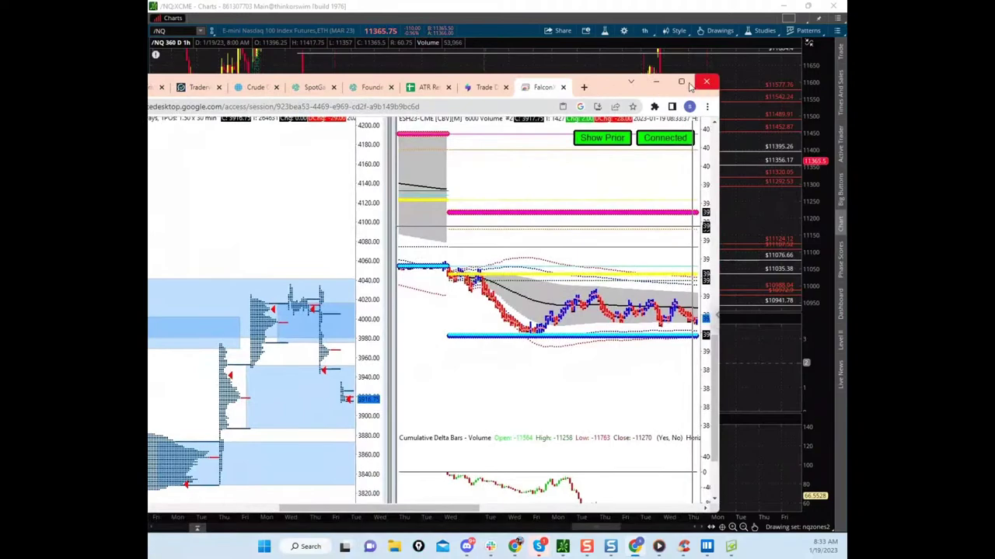
left_click(681, 81)
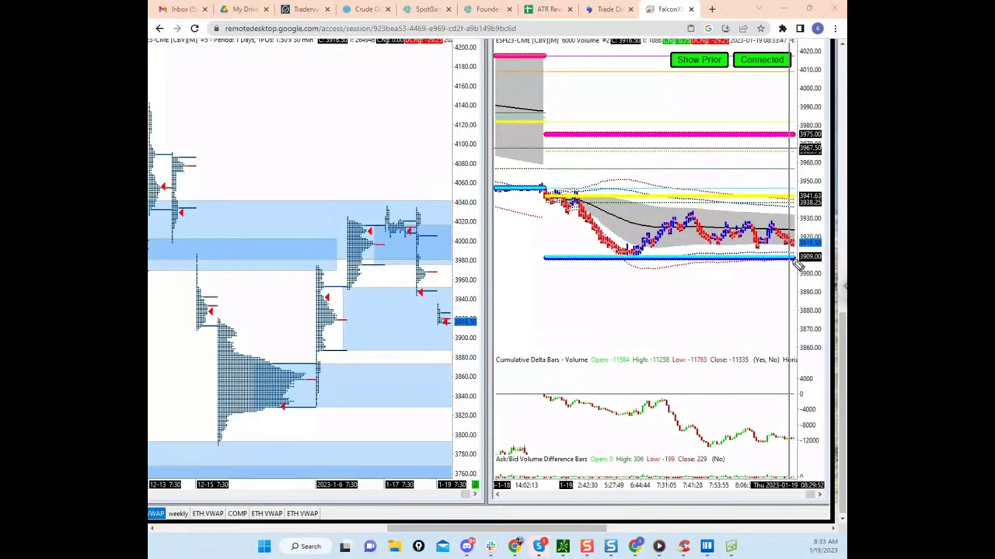
Step: Outline the upper edge, midline and lower edge of the blue zone around 3890–3950, circle the profile that formed it, and clear the ink
left_click_drag(344, 291, 429, 284)
left_click_drag(340, 353, 445, 348)
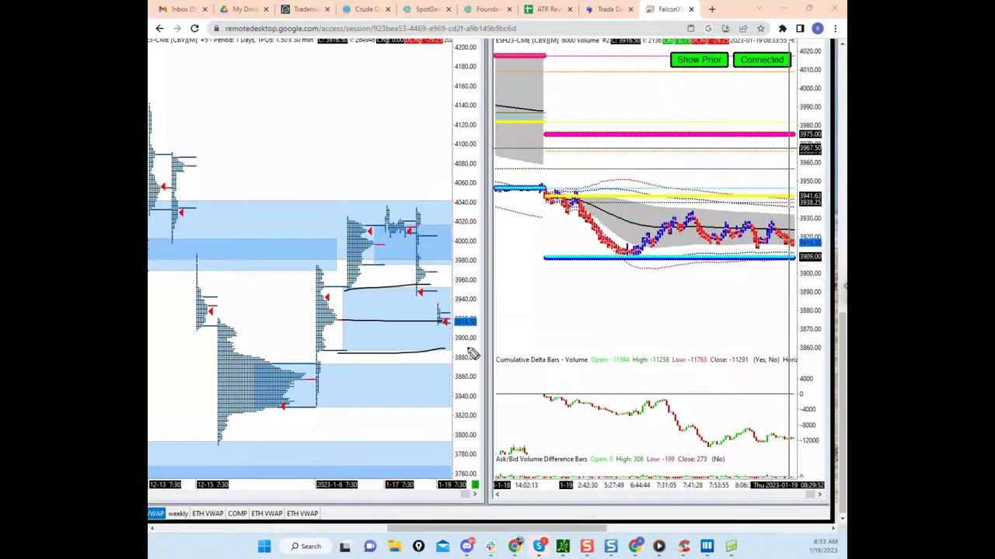
left_click_drag(417, 285, 421, 299)
left_click_drag(351, 290, 438, 292)
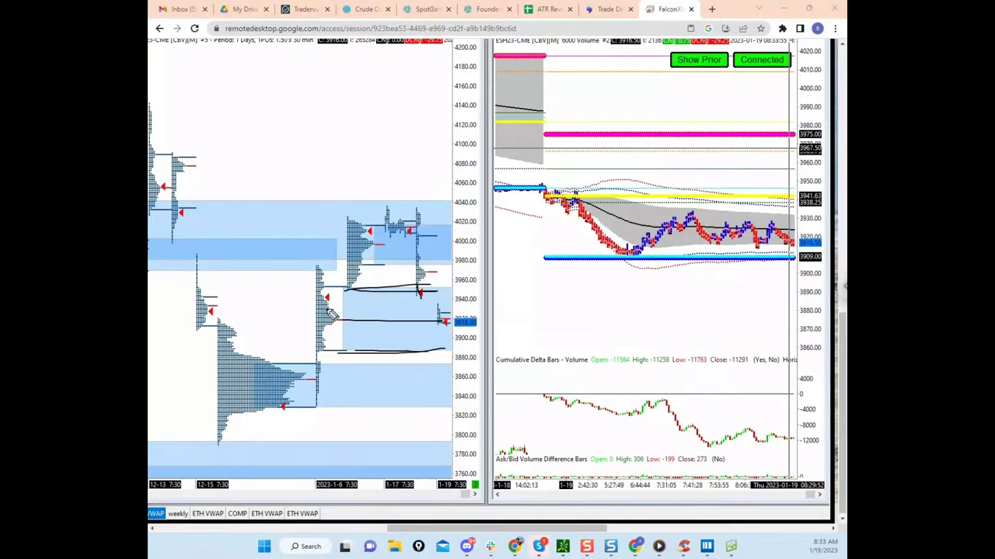
left_click_drag(322, 310, 372, 286)
left_click_drag(342, 350, 378, 354)
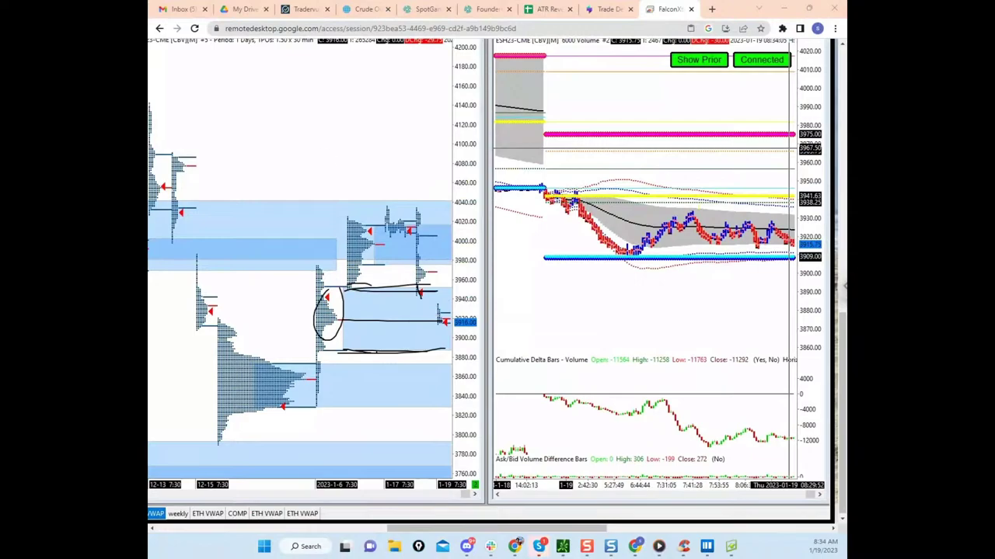
key("e")
Step: Trace the bounce off the blue zone's upper edge, underline both zone edges, and draw the path from the upper edge to the lower one
mouse_move(347, 289)
left_mouse_down()
mouse_move(422, 291)
mouse_move(347, 290)
mouse_move(353, 196)
left_mouse_up()
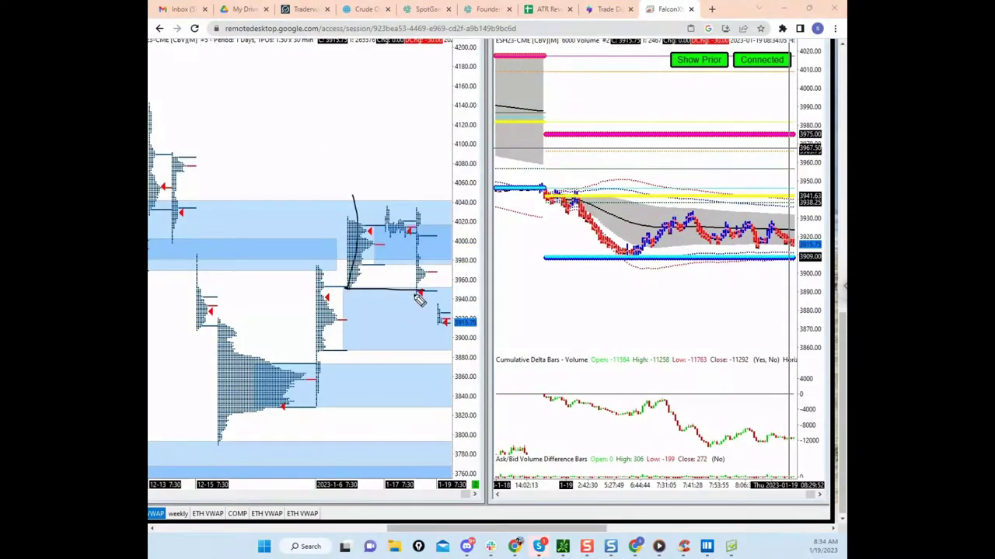
left_click_drag(418, 289, 456, 289)
left_click_drag(350, 355, 457, 355)
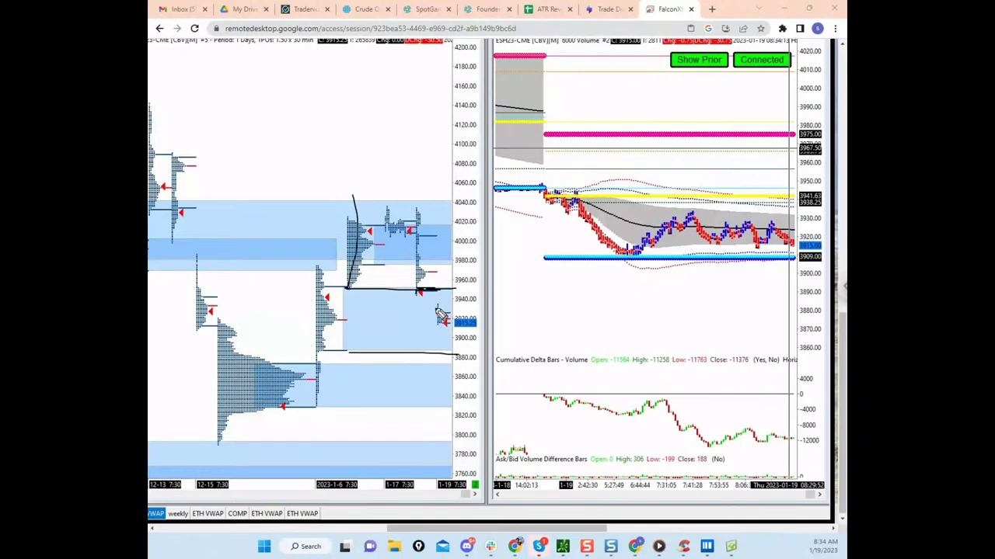
mouse_move(437, 292)
left_mouse_down()
mouse_move(450, 355)
mouse_move(447, 346)
left_mouse_up()
left_click_drag(357, 352, 447, 350)
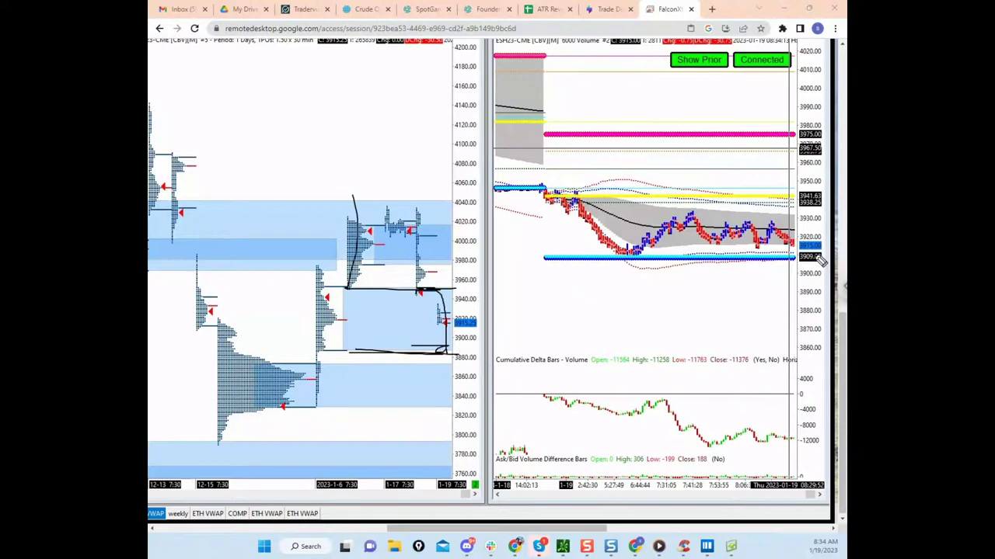
Step: Sketch possible moves from the 3909.00 level on the volume chart, circle current price and the zone's lower edge on the profile, and clear the ink
mouse_move(794, 248)
left_mouse_down()
mouse_move(794, 268)
mouse_move(810, 201)
mouse_move(812, 317)
left_mouse_up()
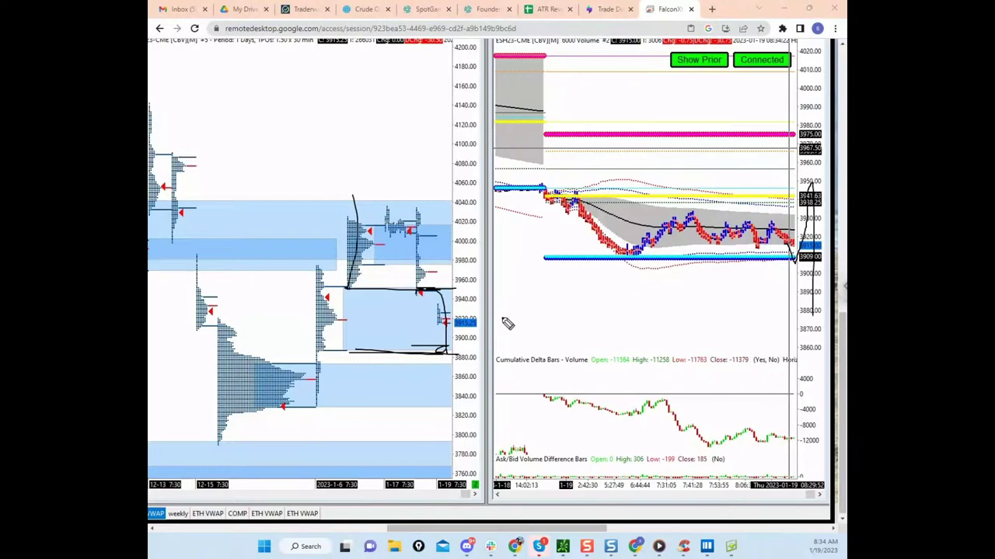
mouse_move(453, 317)
left_mouse_down()
mouse_move(462, 324)
mouse_move(445, 351)
mouse_move(474, 359)
mouse_move(465, 363)
left_mouse_up()
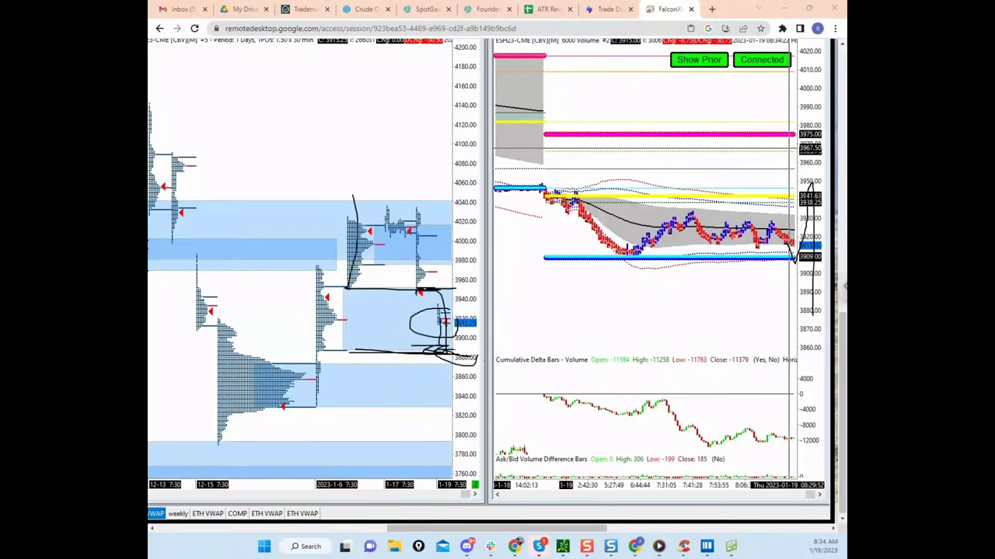
key("Escape")
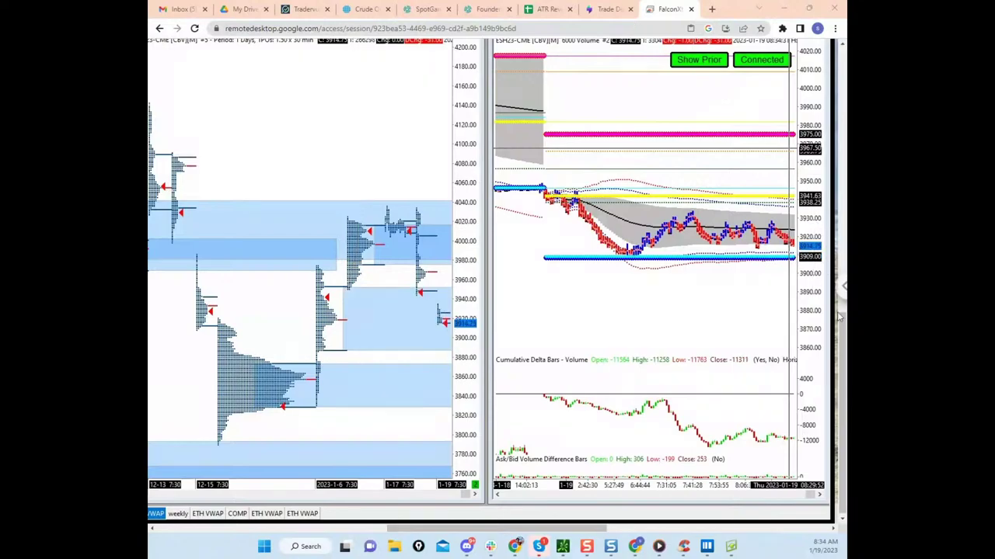
Step: Redraw the upper and lower edges of the blue zone around 3890–3950 and draw a path from current price to the lower edge
left_click_drag(844, 341, 845, 330)
scroll(845, 330, "up", 1)
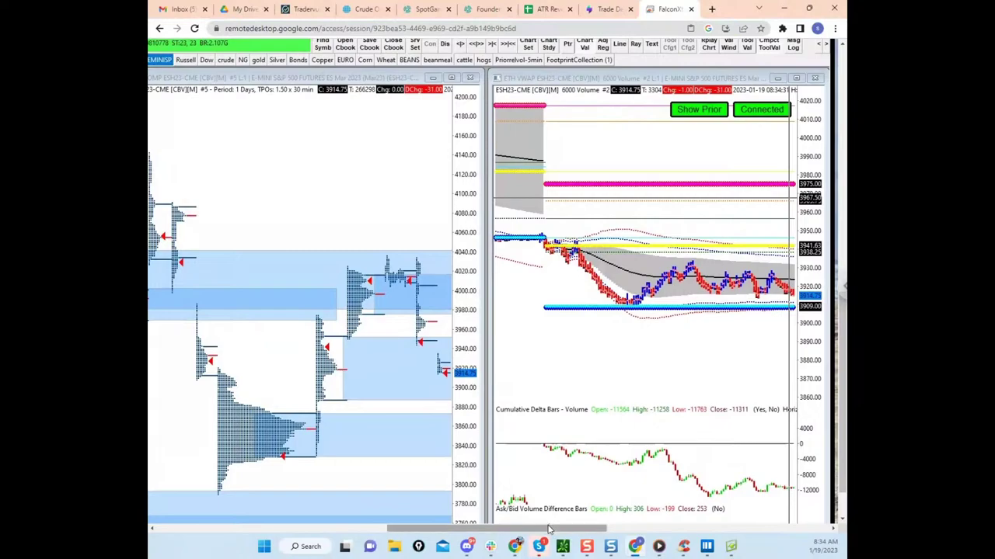
left_click_drag(550, 526, 546, 529)
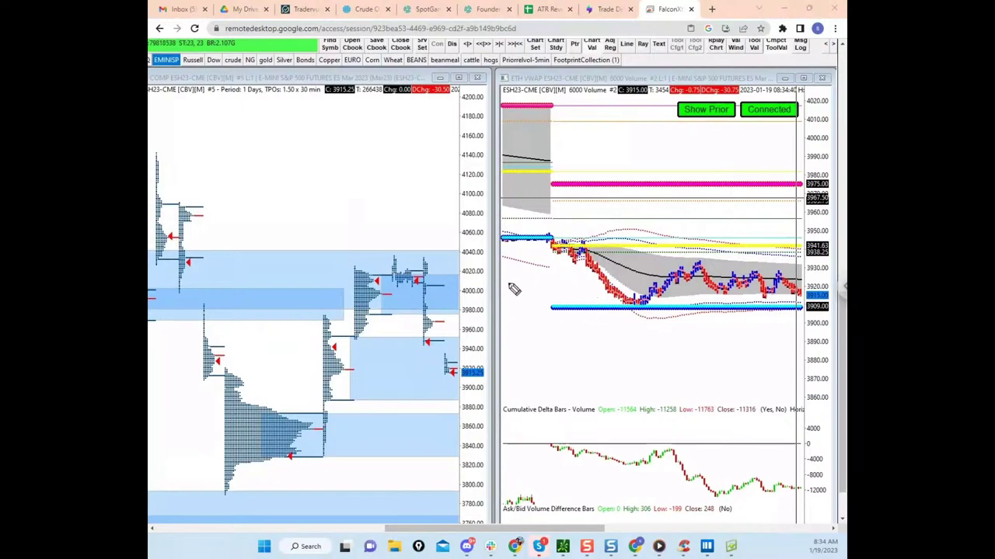
left_click_drag(359, 340, 479, 348)
left_click_drag(363, 404, 459, 399)
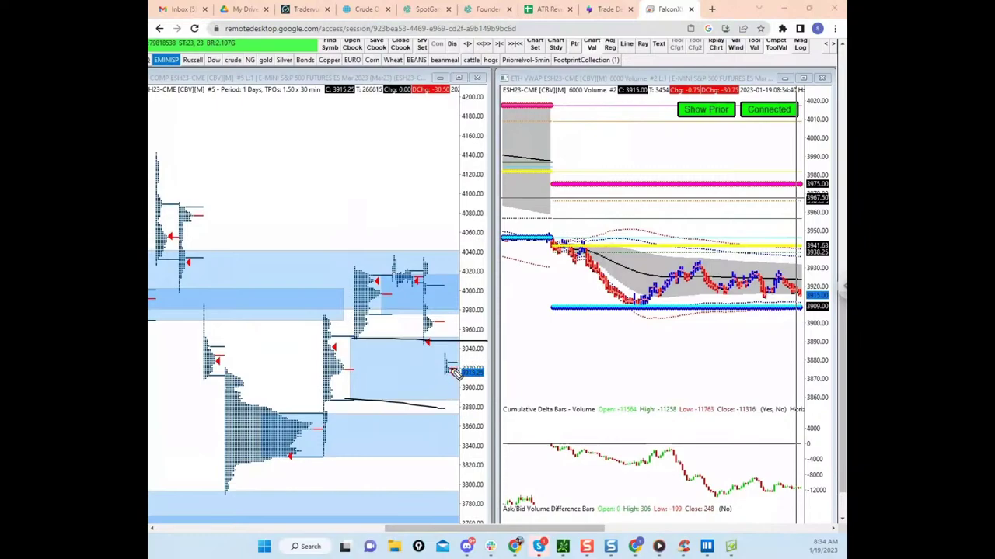
left_click_drag(446, 362, 460, 402)
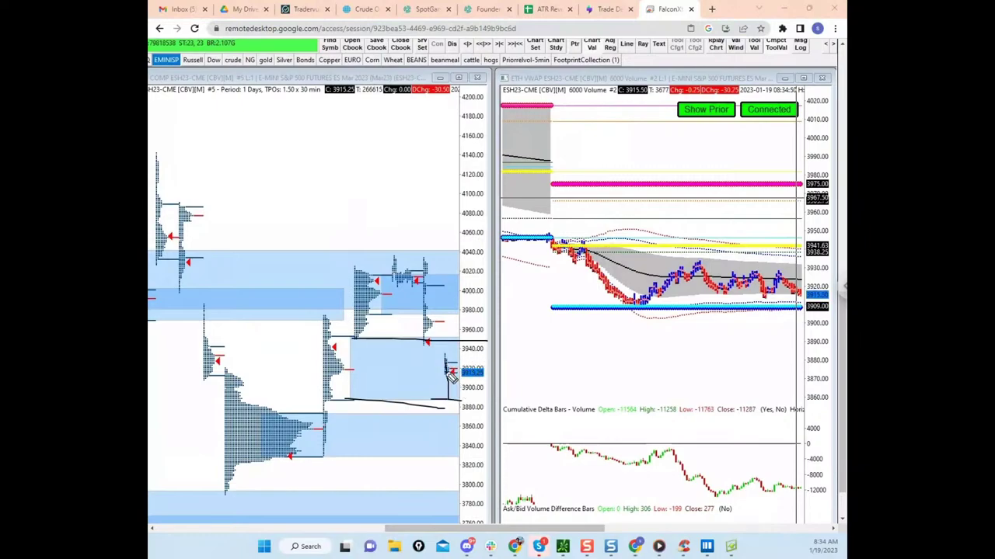
Step: Circle current price in the blue zone, sketch rallies up through the zone's upper edge, and clear the ink
mouse_move(446, 369)
left_mouse_down()
mouse_move(441, 378)
mouse_move(463, 299)
left_mouse_up()
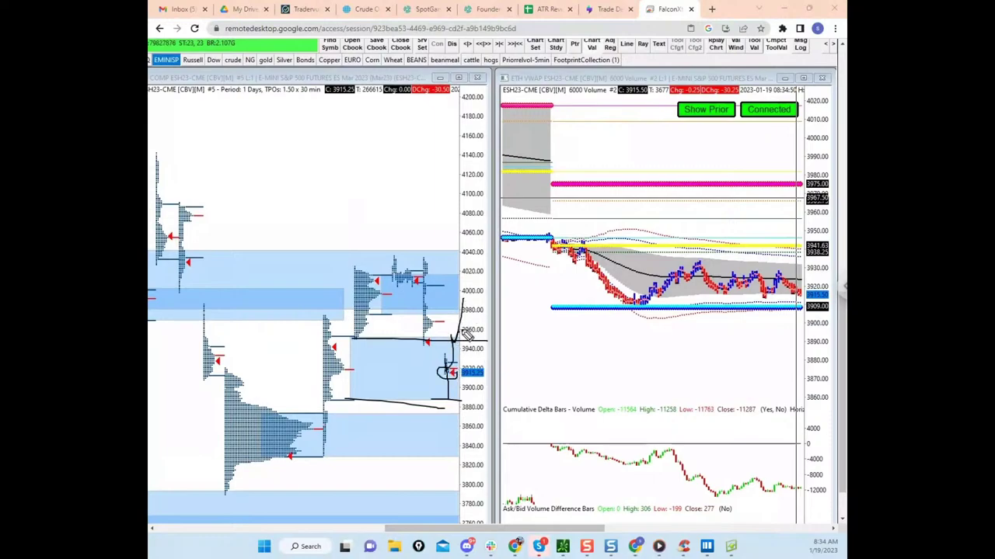
left_click_drag(457, 344, 481, 250)
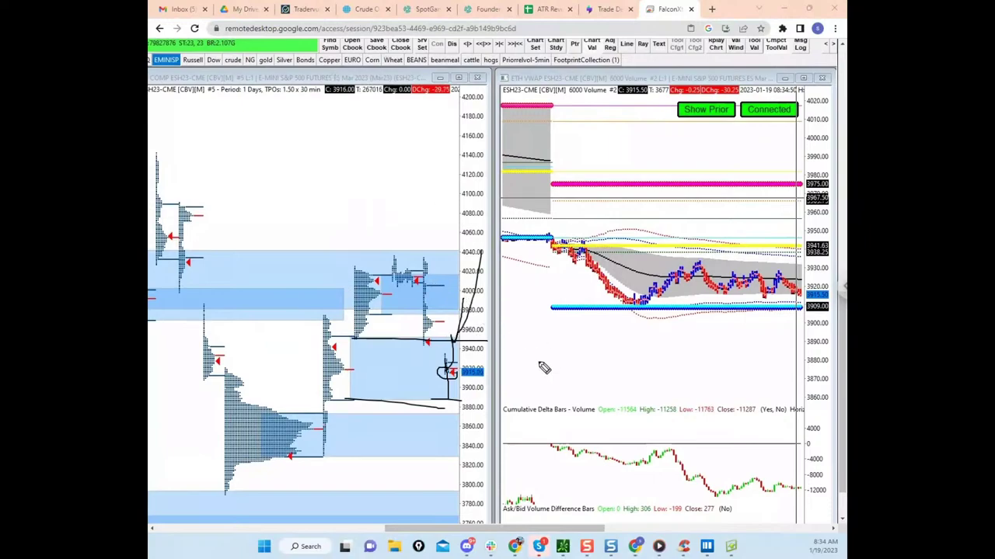
left_click(479, 66)
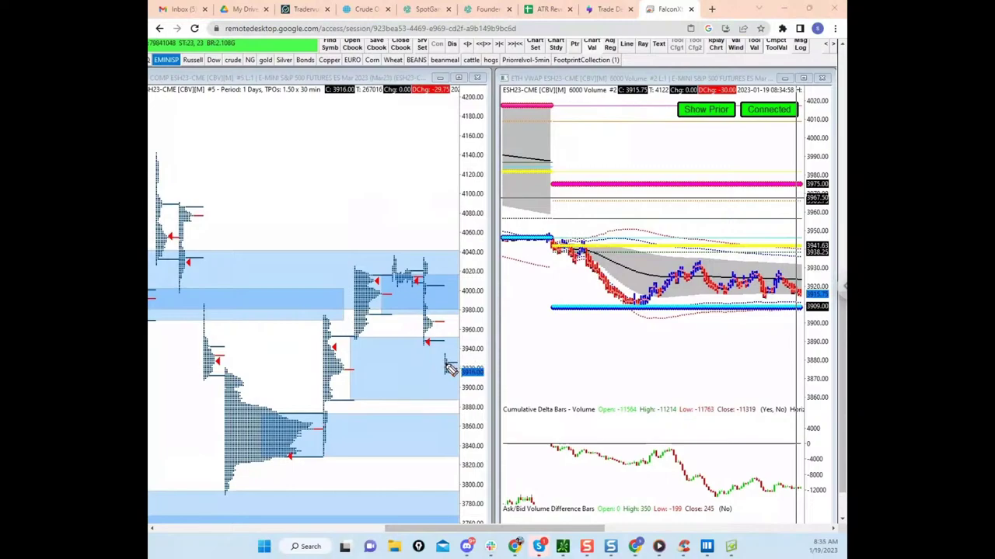
Step: Draw a level from the earlier profile's red marker to current price, sketch a rally through the blue zone's upper edge, and clear the ink
mouse_move(450, 372)
left_mouse_down()
mouse_move(455, 405)
mouse_move(460, 336)
left_mouse_up()
left_click(478, 67)
left_click_drag(451, 376, 454, 342)
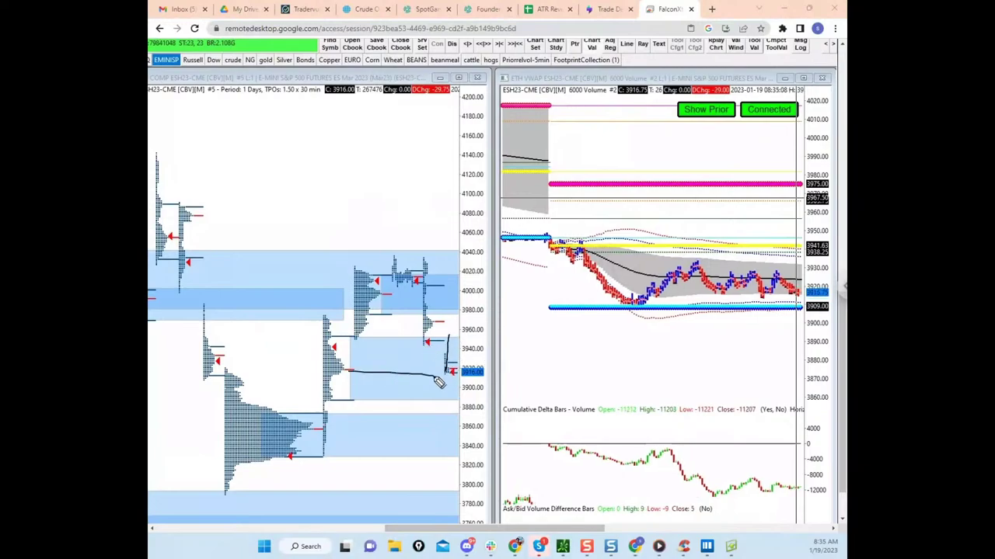
left_click_drag(350, 371, 457, 374)
mouse_move(423, 343)
left_mouse_down()
mouse_move(464, 340)
mouse_move(480, 247)
left_mouse_up()
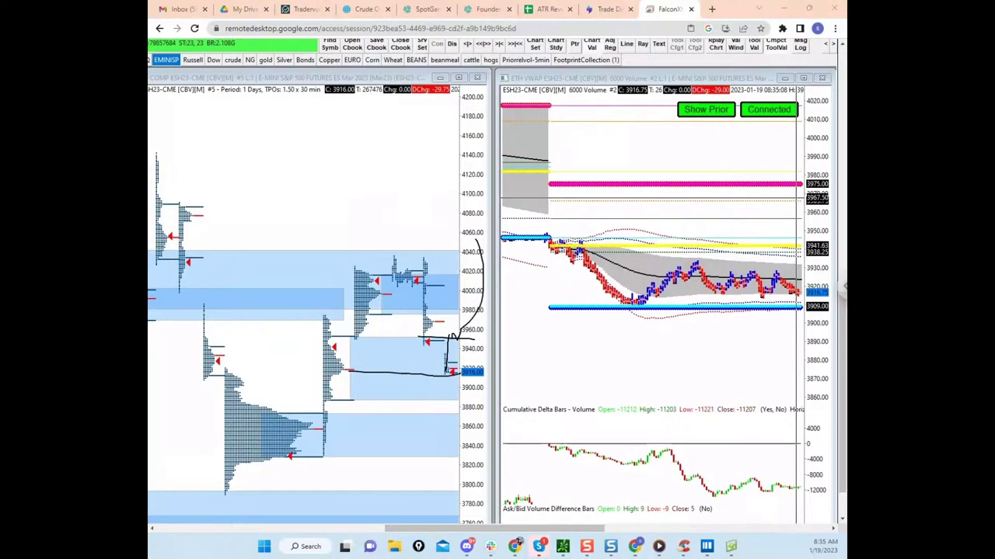
key("Escape")
Step: Put away the remote desktop charts and switch to the ESH3.CME heatmap in Bookmap
scroll(439, 312, "down", 2)
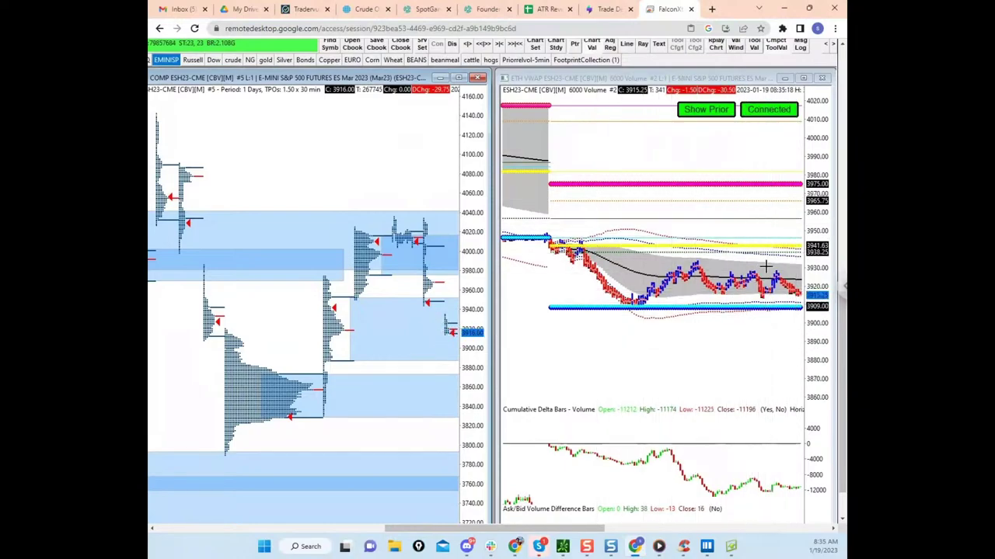
left_click_drag(731, 17, 643, 116)
left_click(726, 106)
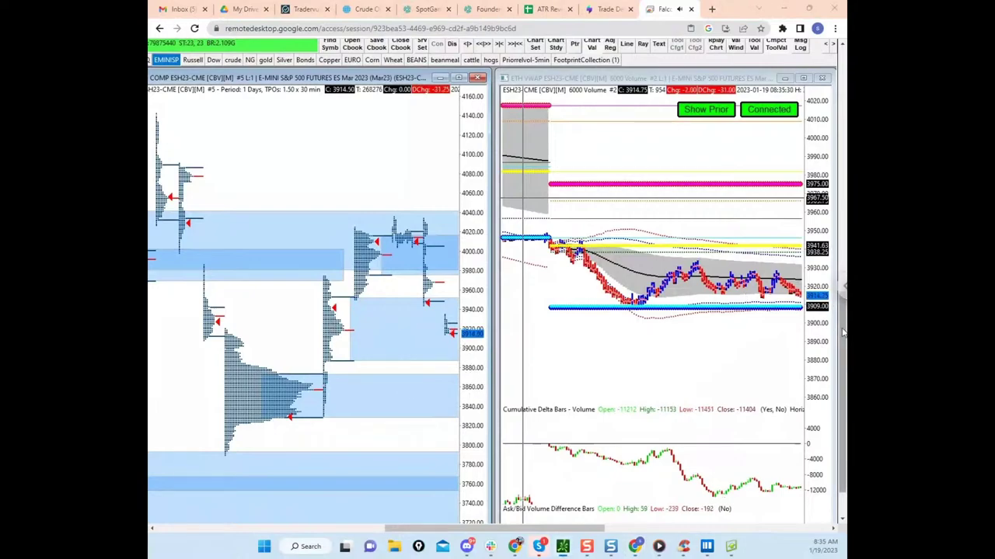
scroll(826, 325, "down", 1)
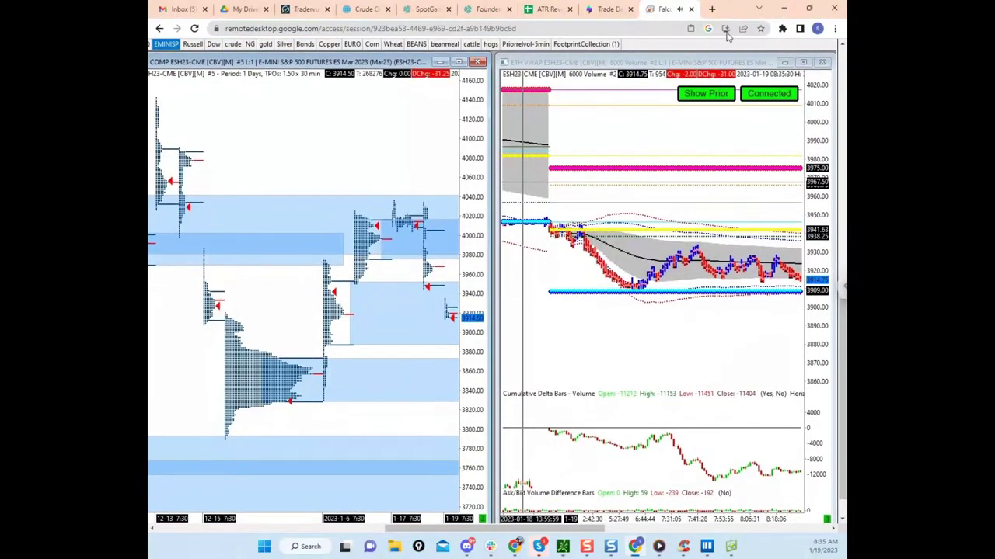
left_click(784, 7)
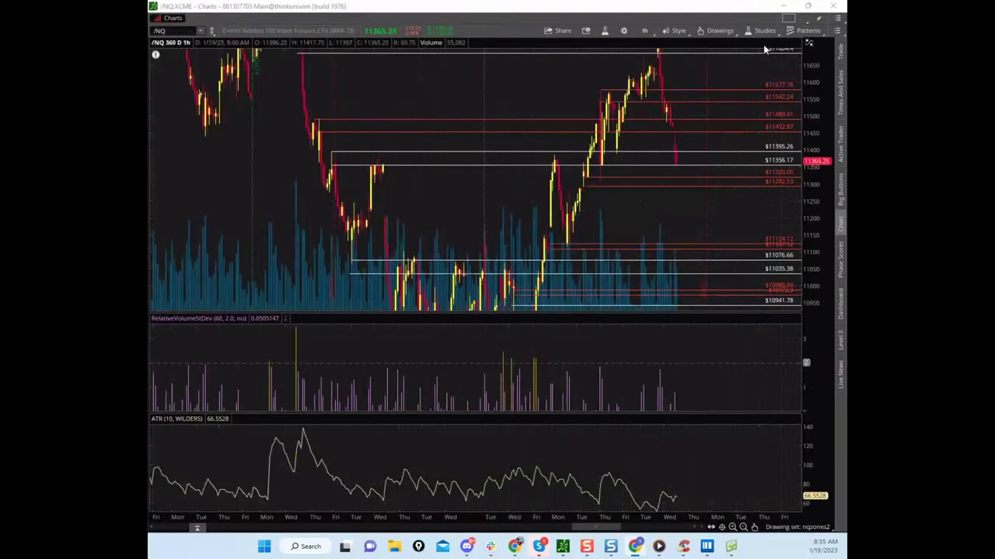
key("alt+Tab")
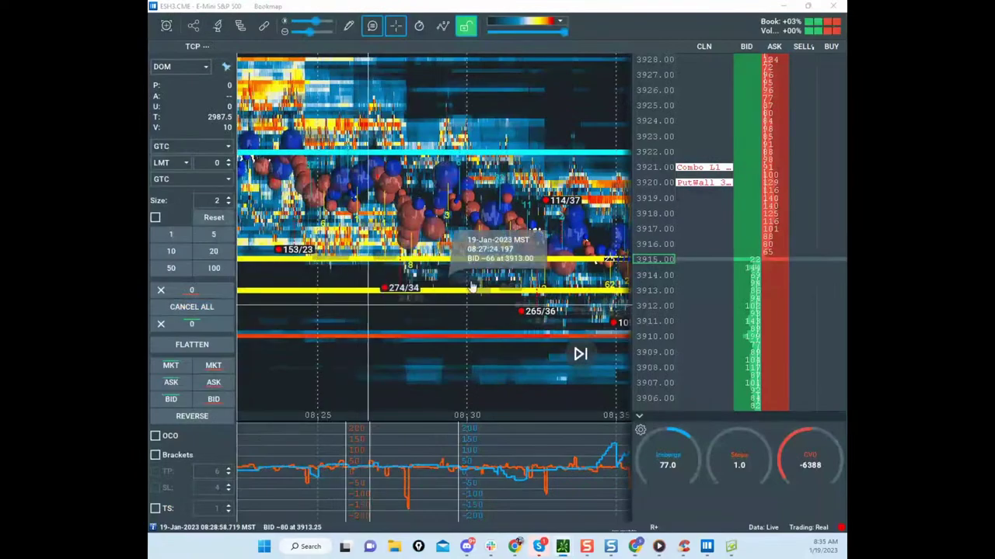
Step: Trace the rally from the yellow 3915 line and the drop back to it, and sketch possible moves above 3924 and below 3909
scroll(389, 270, "down", 3)
scroll(653, 238, "up", 4)
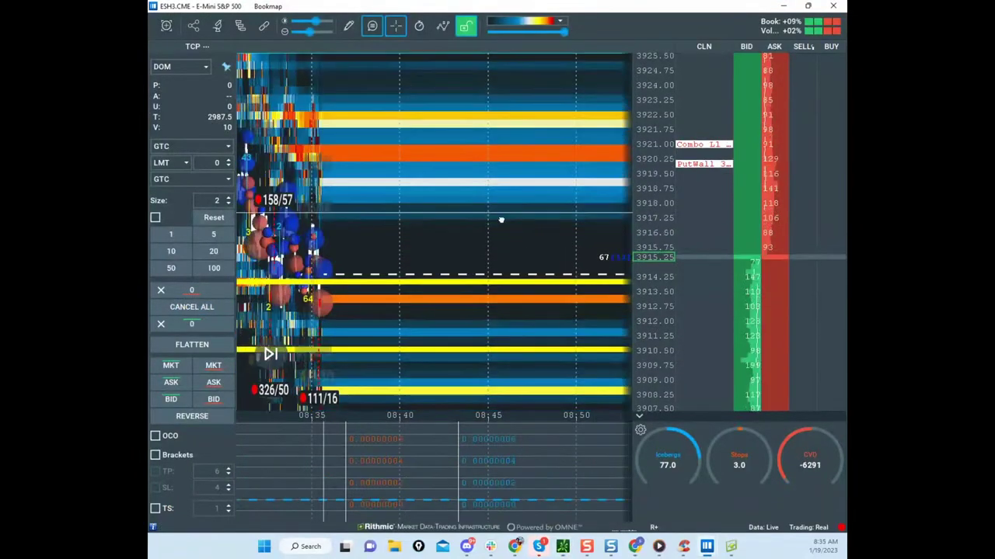
left_click_drag(500, 220, 581, 226)
scroll(659, 194, "down", 2)
scroll(500, 216, "down", 3)
left_click_drag(500, 216, 582, 234)
scroll(649, 205, "down", 3)
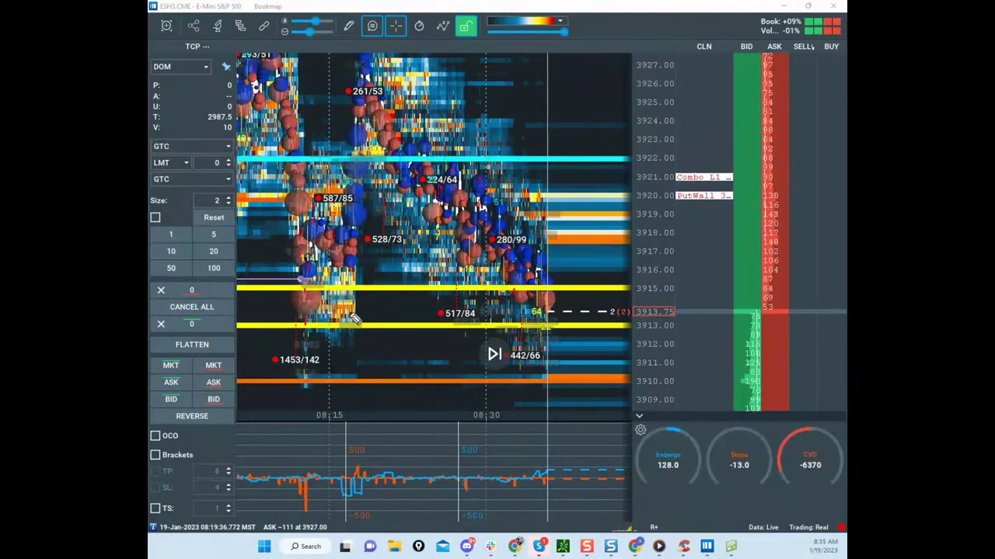
mouse_move(335, 285)
left_mouse_down()
mouse_move(370, 56)
mouse_move(423, 78)
mouse_move(536, 302)
mouse_move(575, 159)
mouse_move(595, 140)
left_mouse_up()
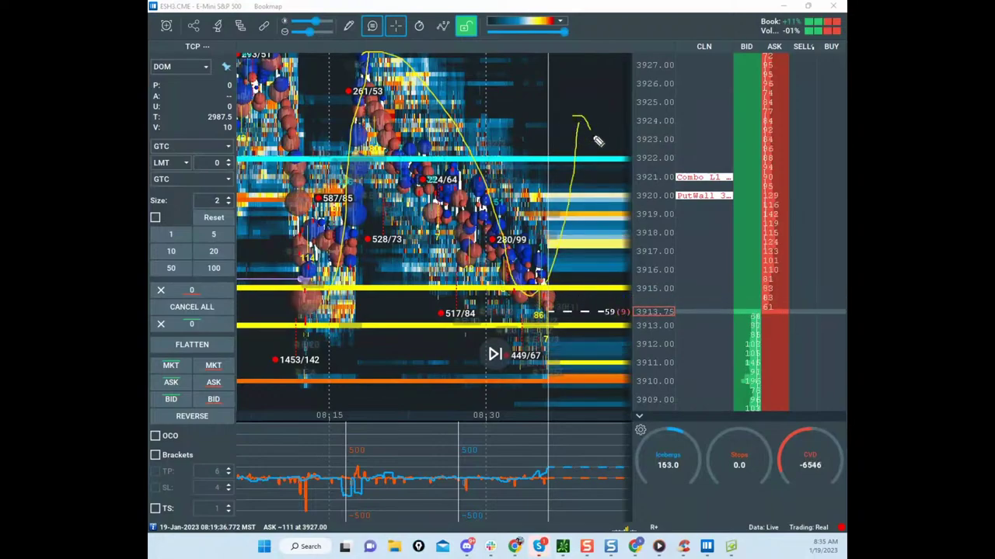
mouse_move(547, 286)
left_mouse_down()
mouse_move(585, 407)
mouse_move(591, 402)
left_mouse_up()
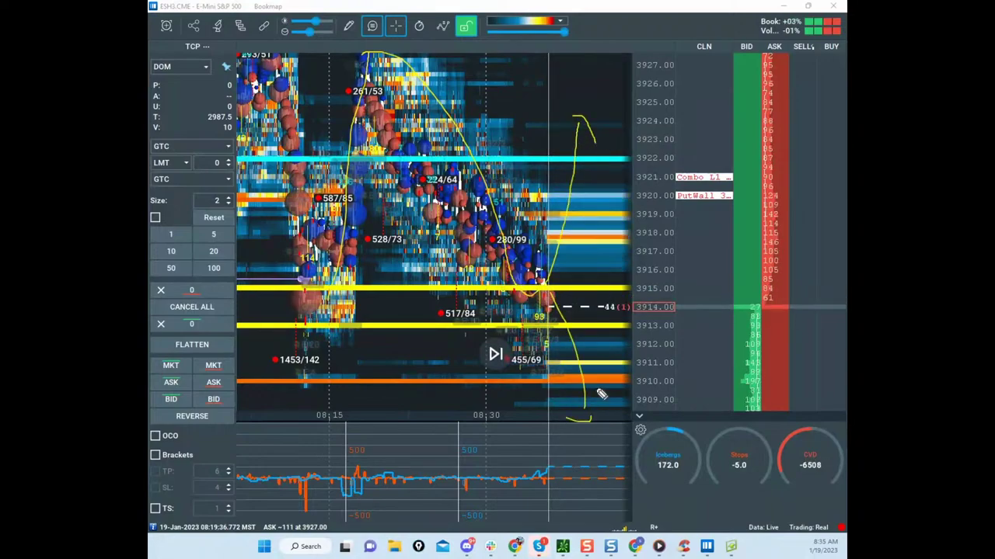
Step: Circle the area around the yellow 3915 and 3913 lines, add strokes inside it, and clear the ink
mouse_move(569, 292)
left_mouse_down()
mouse_move(258, 284)
mouse_move(632, 317)
left_mouse_up()
mouse_move(358, 298)
left_mouse_down()
mouse_move(393, 307)
mouse_move(531, 286)
left_mouse_up()
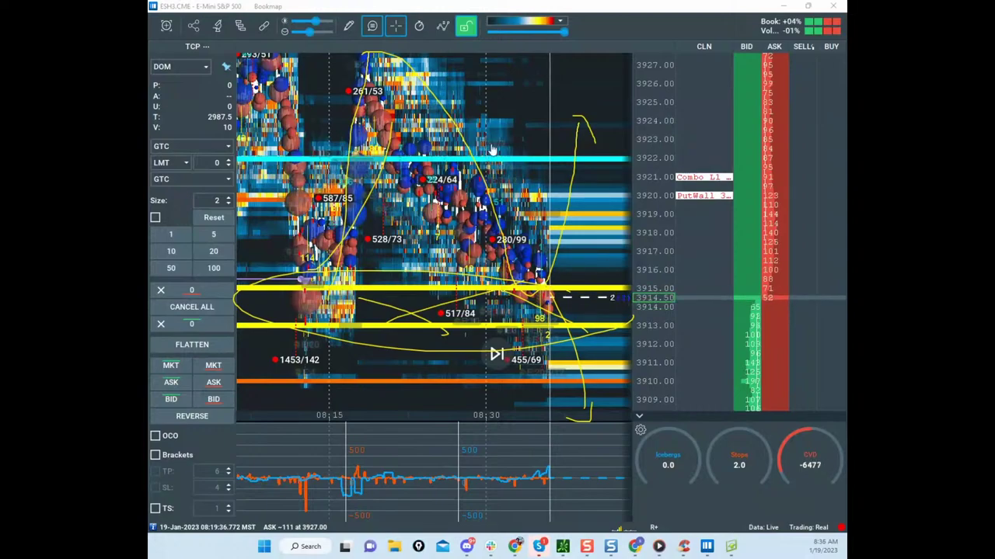
key("Escape")
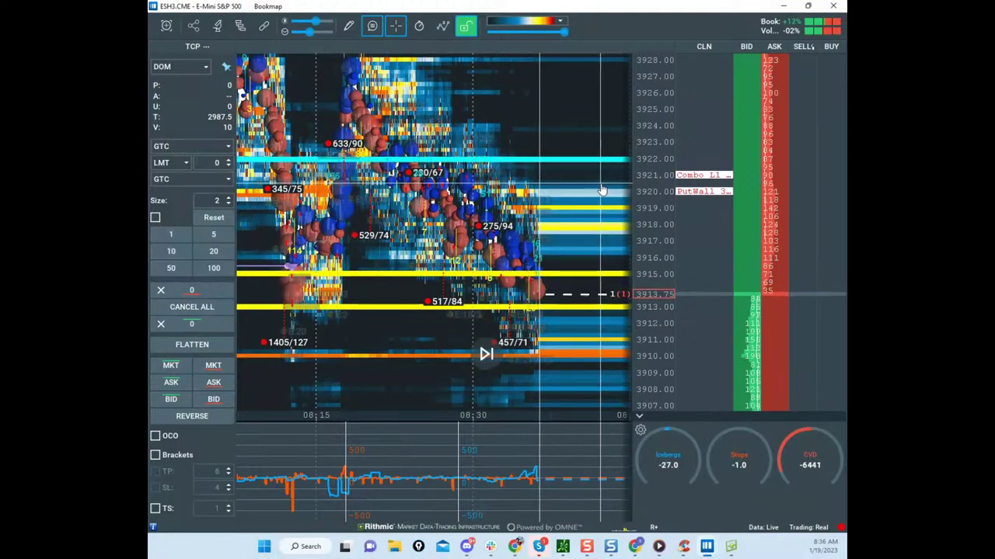
Step: Circle the spikes shortly before and after 08:15 in the indicator below the ES heatmap
left_click_drag(517, 242, 553, 265)
scroll(657, 225, "down", 2)
left_click_drag(561, 220, 547, 209)
scroll(547, 206, "down", 2)
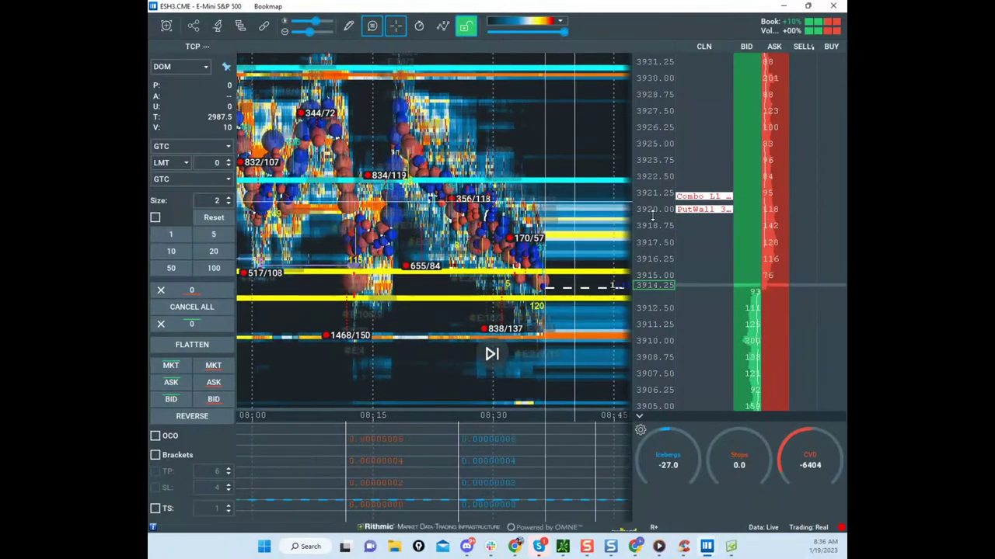
scroll(653, 218, "up", 1)
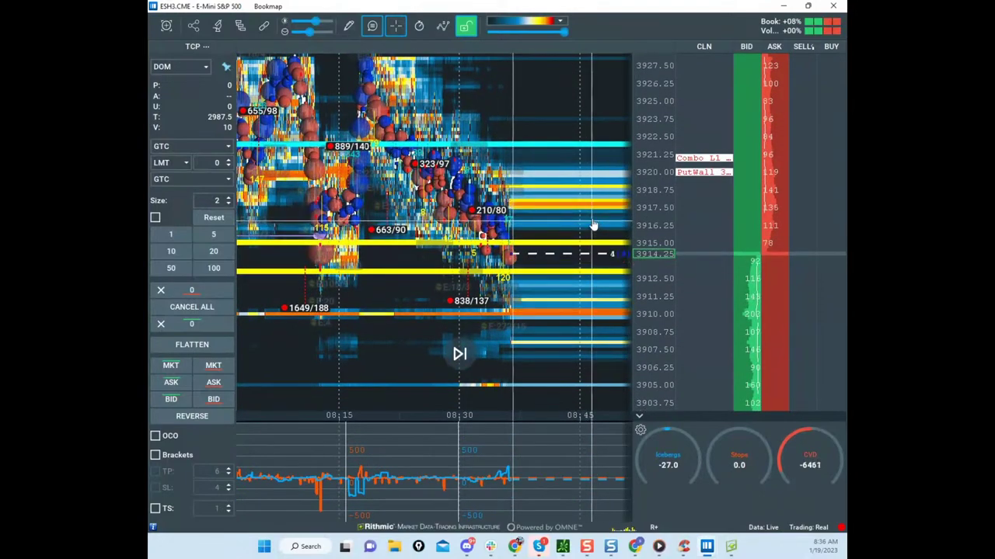
left_click_drag(592, 224, 588, 230)
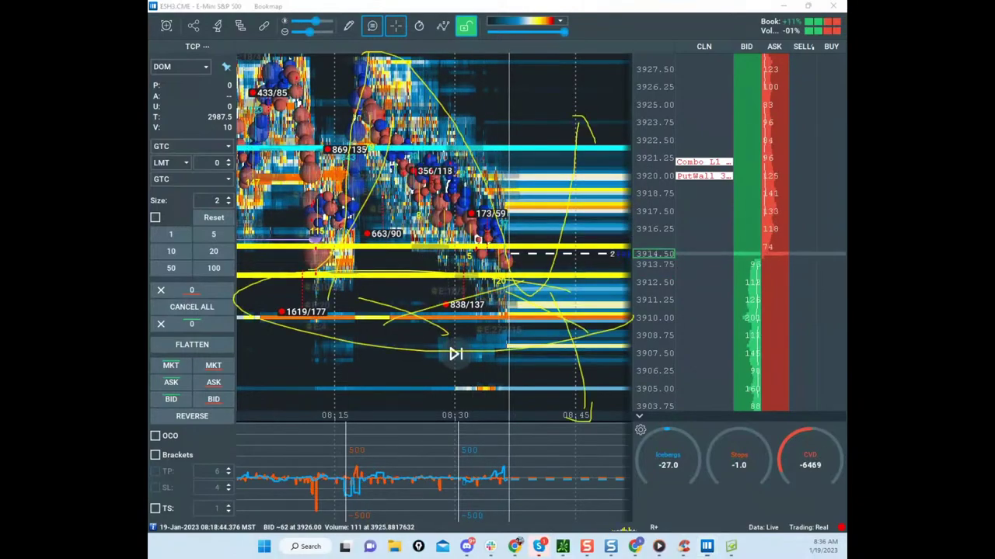
mouse_move(373, 471)
left_mouse_down()
mouse_move(256, 508)
mouse_move(313, 454)
left_mouse_up()
Step: Outline the reaction area around the two yellow lines, sketch a rally from it through the cyan line, and clear the ink
left_click_drag(280, 227, 353, 234)
left_click_drag(264, 276, 391, 278)
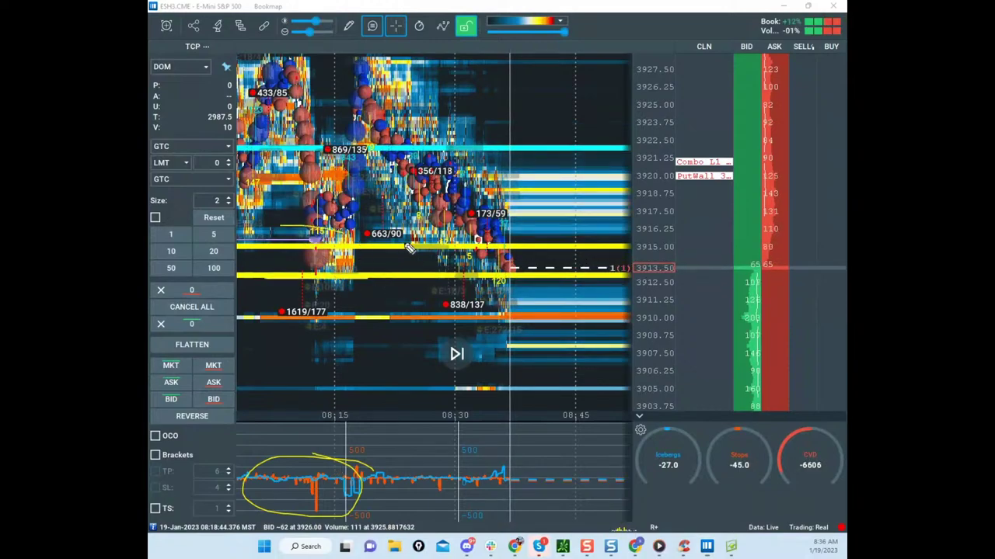
left_click_drag(397, 225, 443, 281)
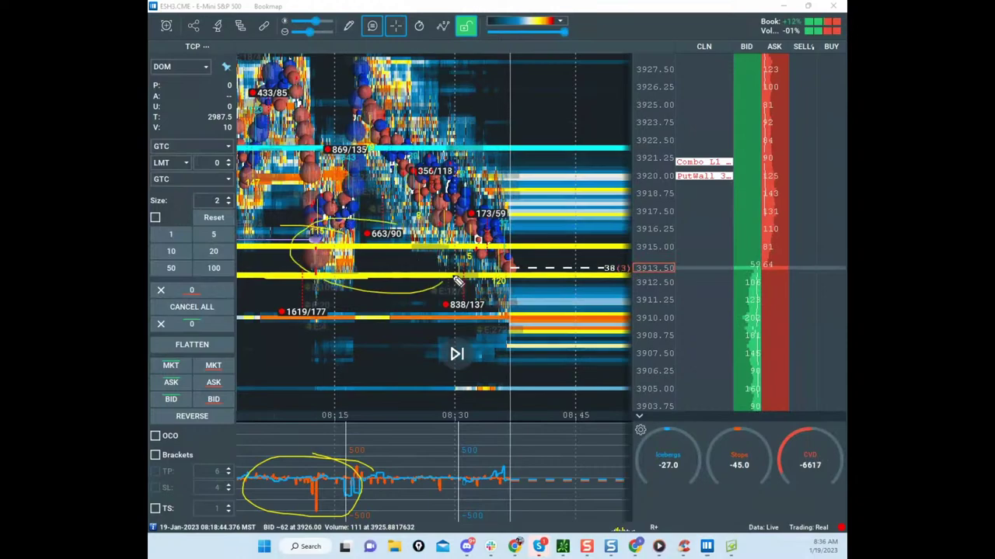
left_click_drag(467, 245, 579, 124)
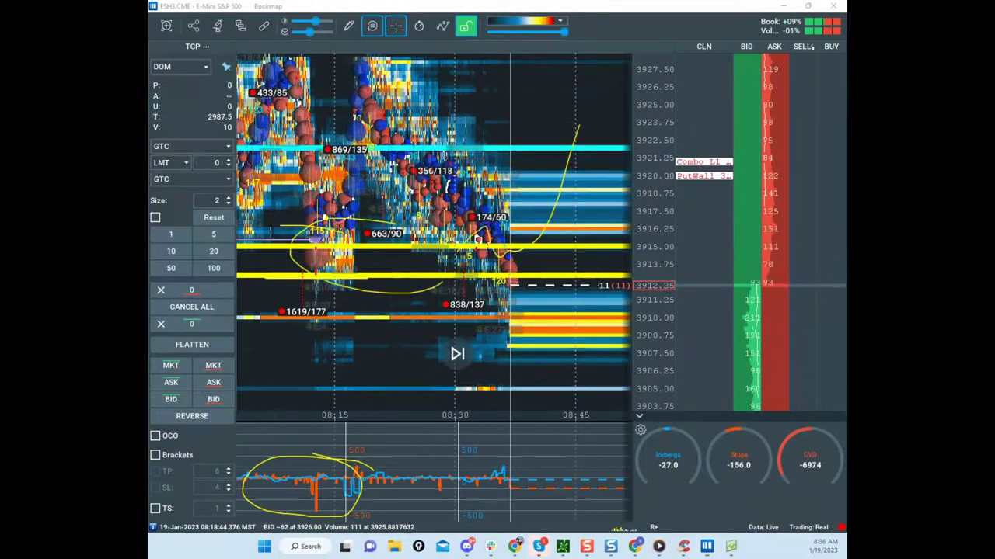
key("Escape")
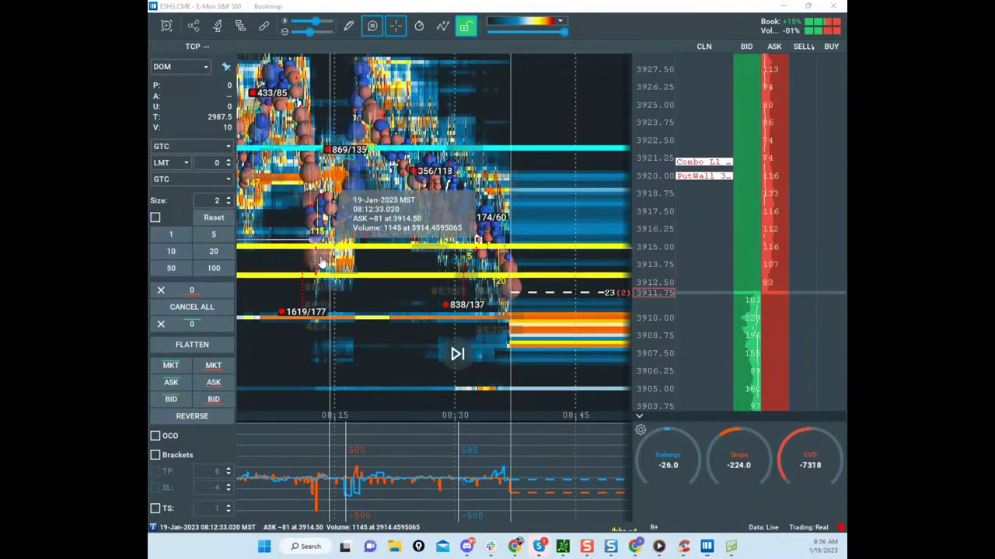
Step: Examine the latest ES order flow just below the yellow 3913 line on the heatmap
left_click_drag(379, 282, 374, 246)
scroll(631, 249, "up", 3)
scroll(533, 251, "up", 5)
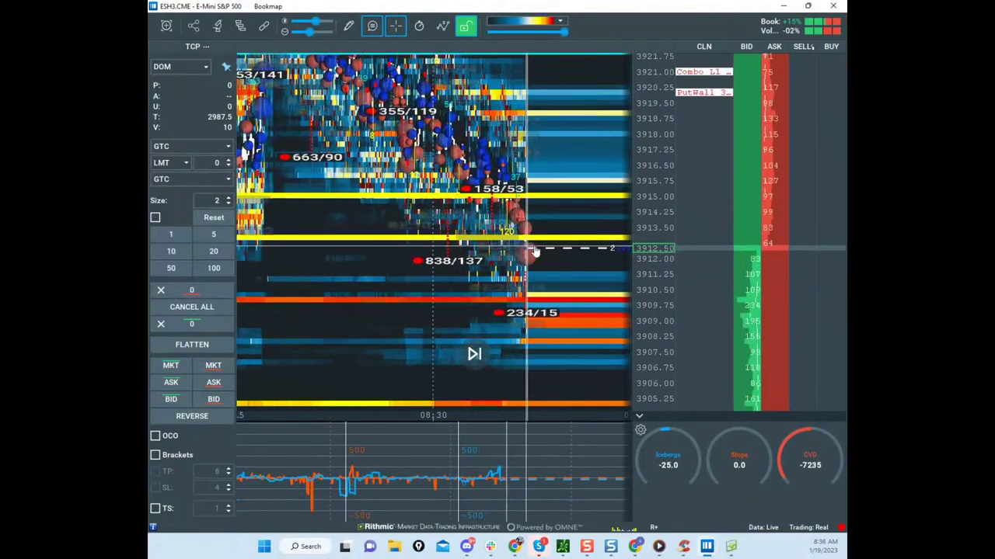
scroll(514, 287, "up", 3)
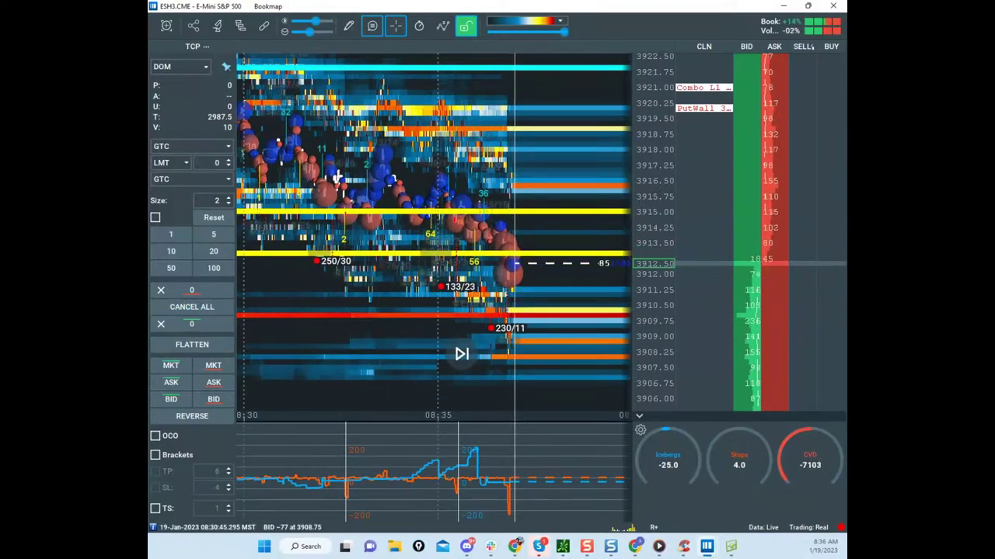
Step: Switch to the remote desktop charts in the browser, maximize the window, and review the ES profile and volume chart
left_click_drag(150, 80, 606, 72)
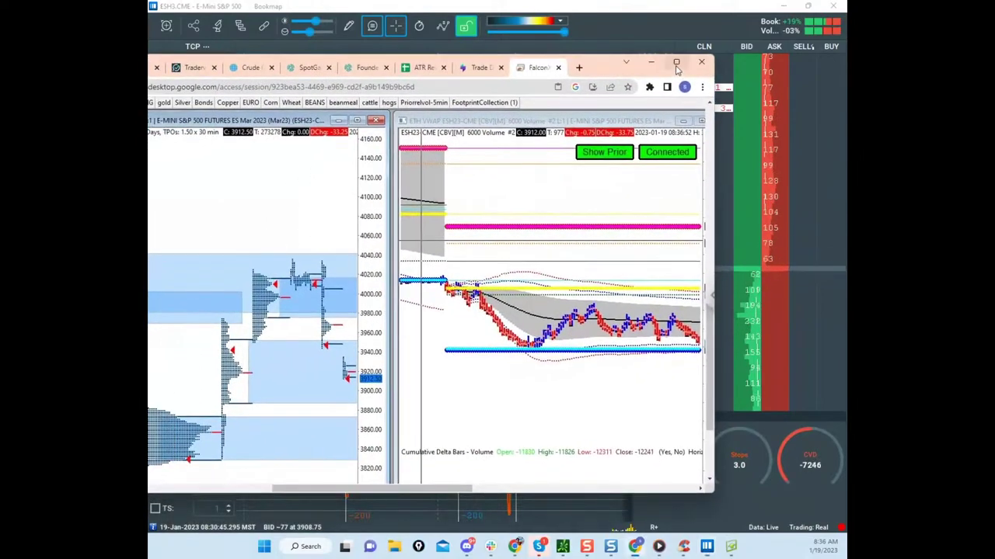
left_click(676, 62)
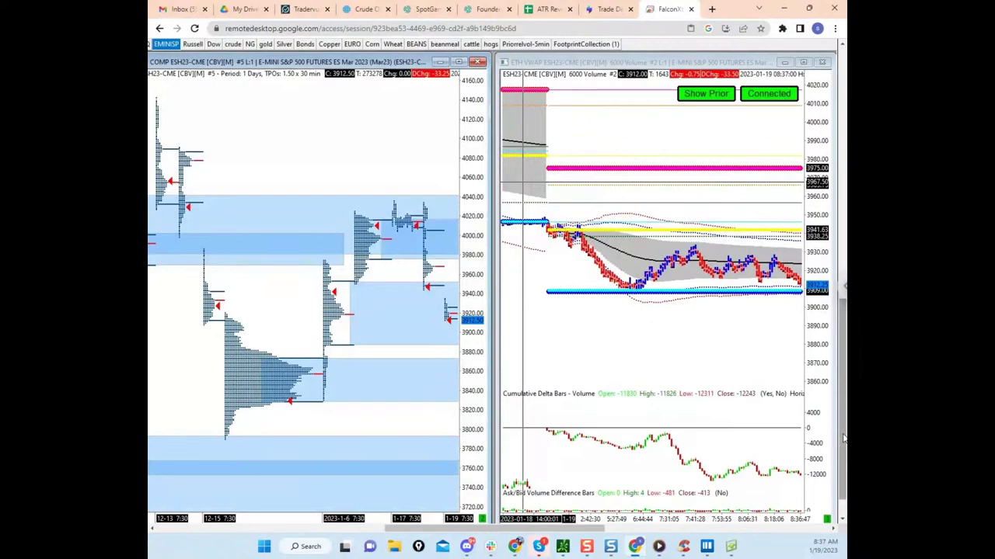
left_click_drag(844, 439, 832, 443)
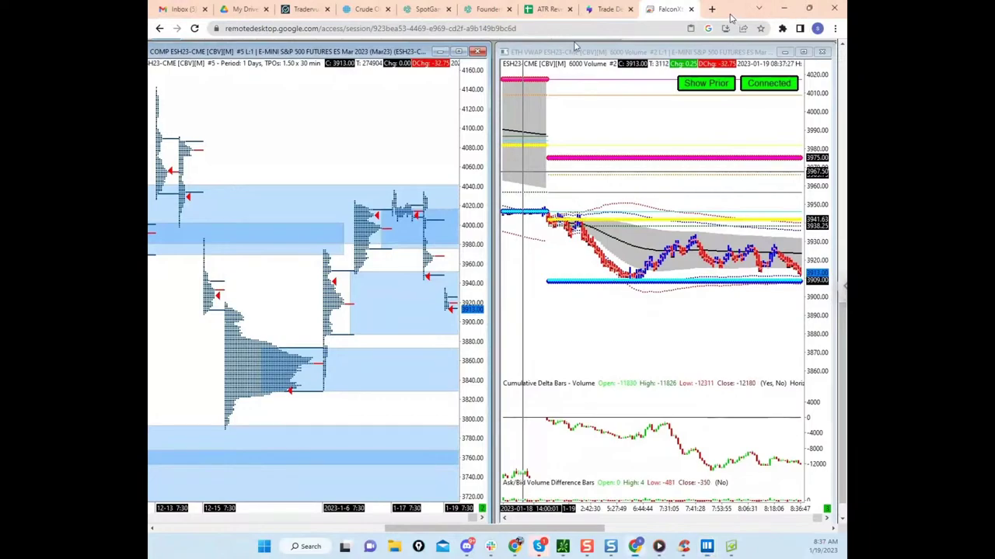
Step: Return to the Bookmap ES heatmap, slightly adjust the volume dot display, and examine liquidity down to the 3900 area
left_click(783, 8)
scroll(519, 192, "down", 4)
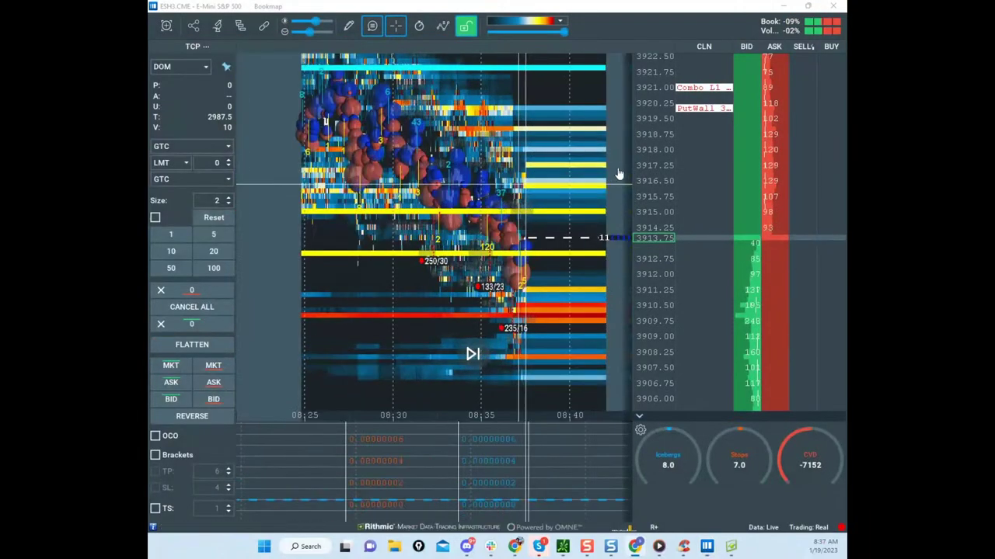
scroll(651, 206, "down", 5)
scroll(651, 210, "up", 4)
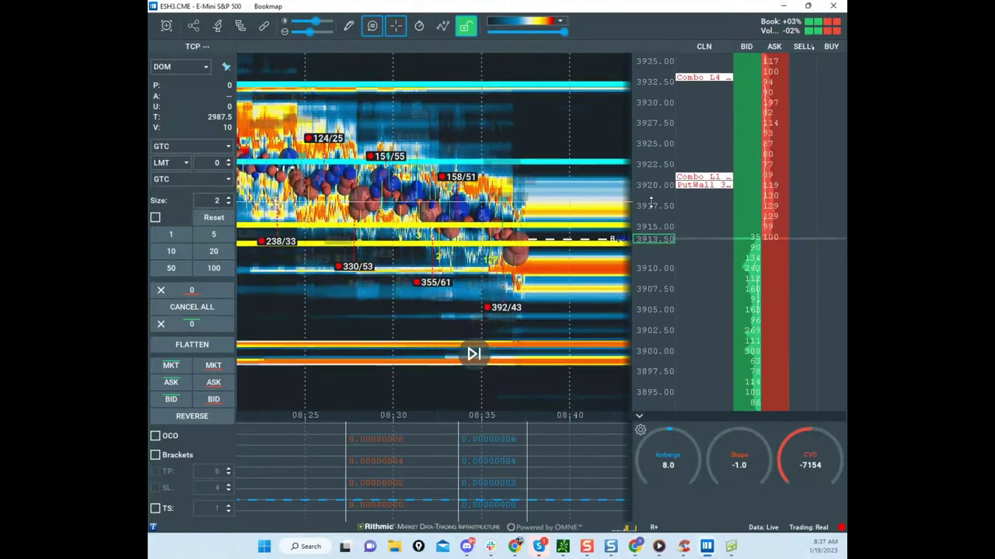
scroll(532, 175, "down", 2)
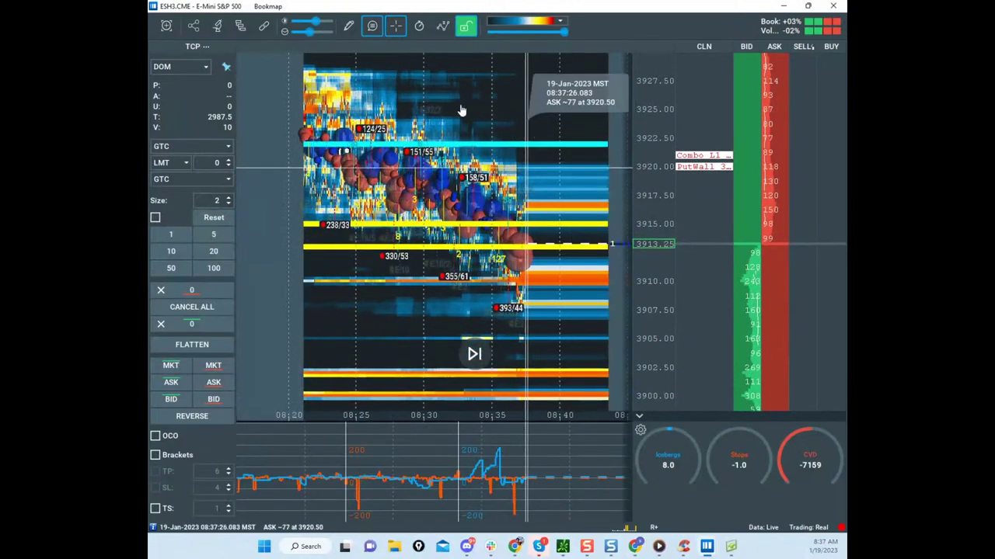
left_click_drag(309, 32, 304, 33)
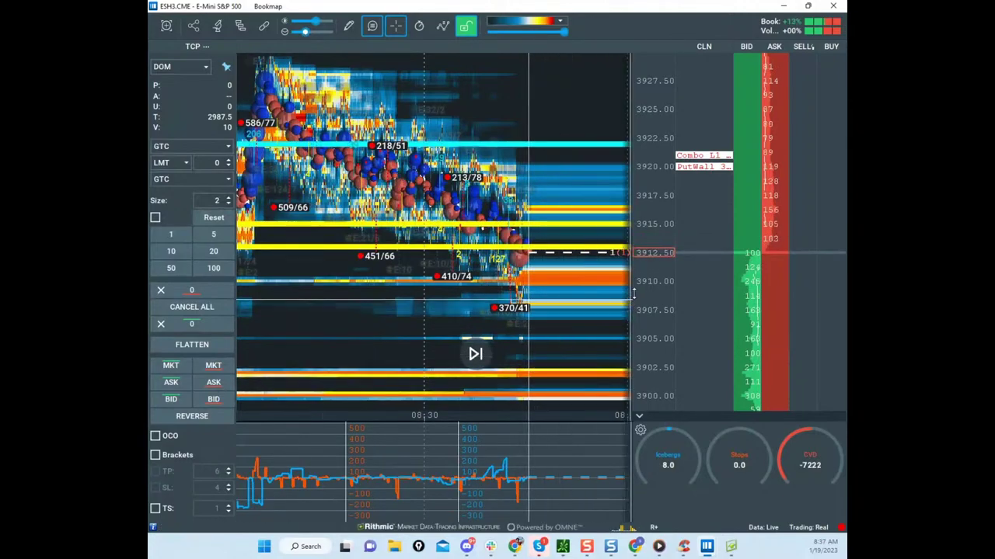
scroll(635, 290, "down", 1)
left_click_drag(569, 353, 560, 335)
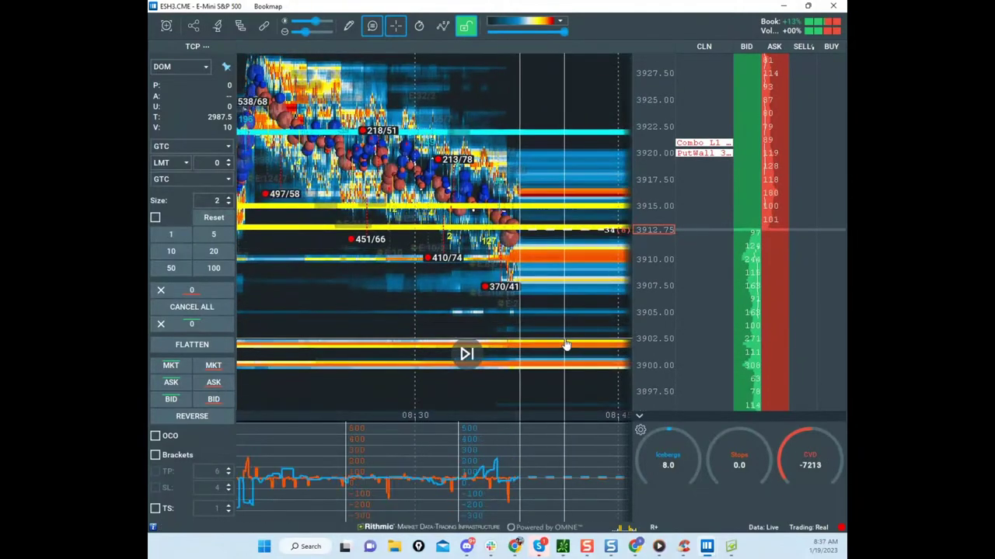
left_click_drag(527, 298, 528, 312)
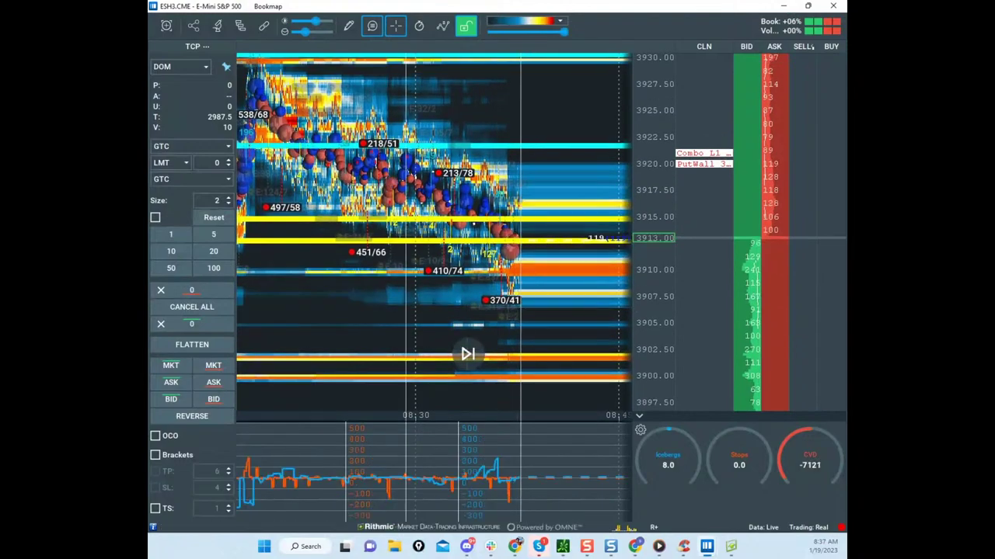
Step: Maximize the soybean oil futures Bookmap window and check its add-on configuration
left_click_drag(597, 0, 525, 55)
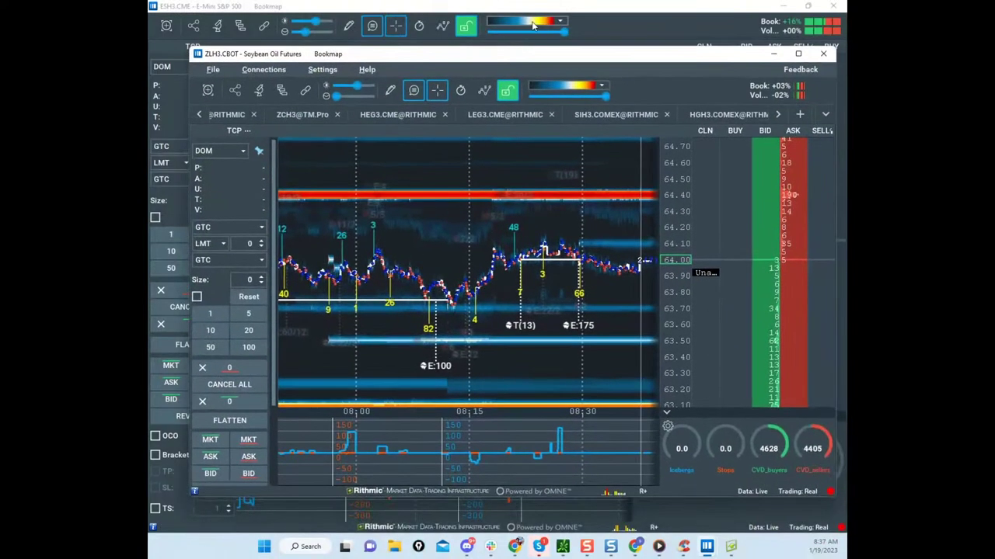
left_click(798, 54)
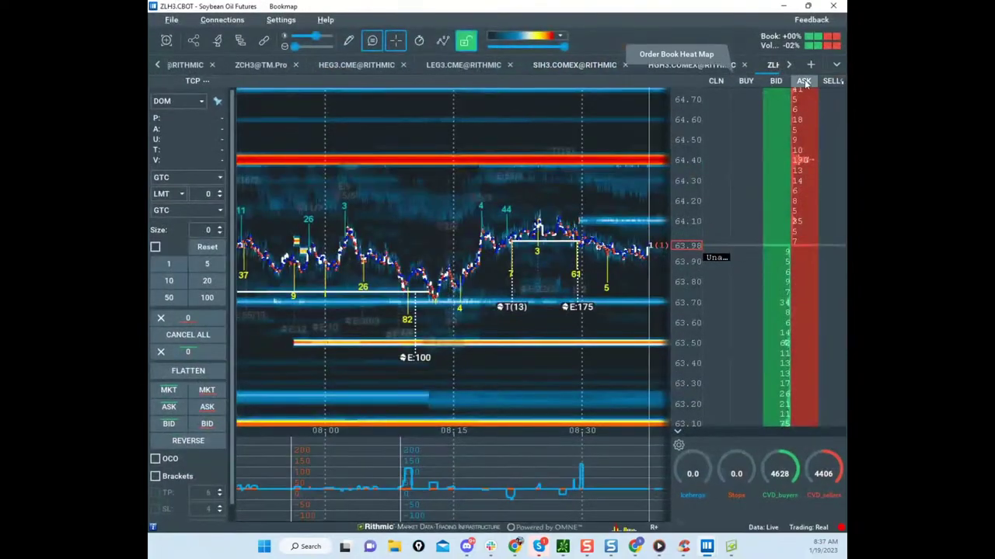
left_click(239, 42)
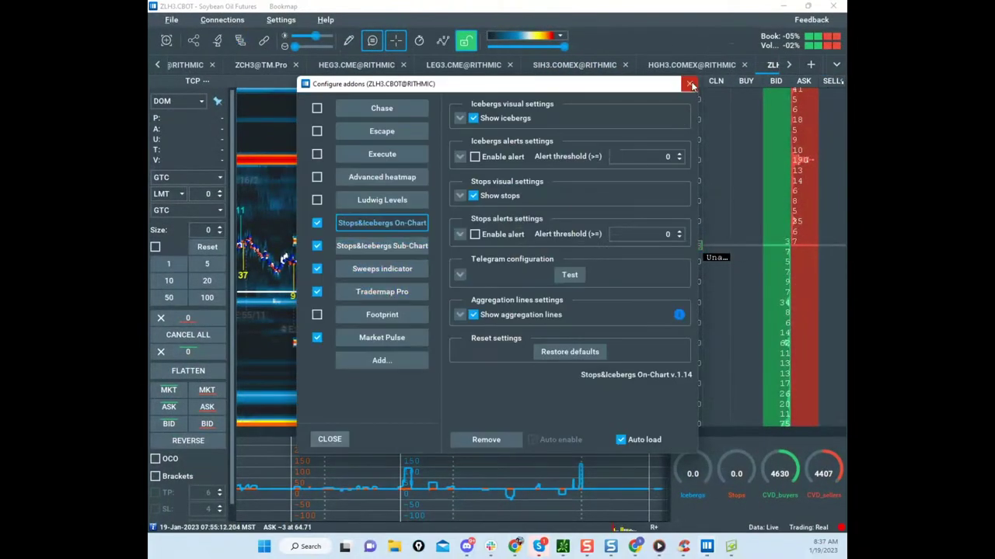
left_click(690, 85)
left_click(836, 67)
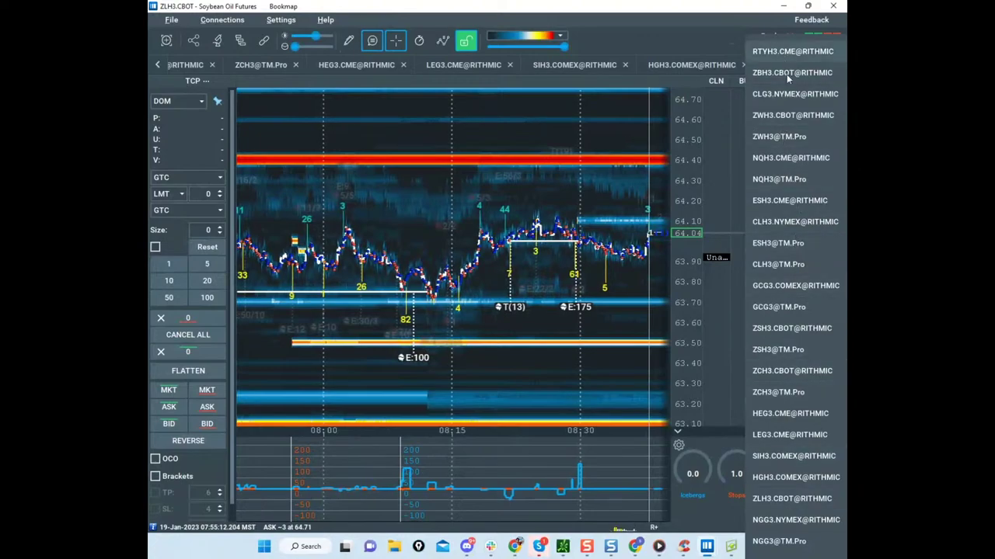
left_click(789, 201)
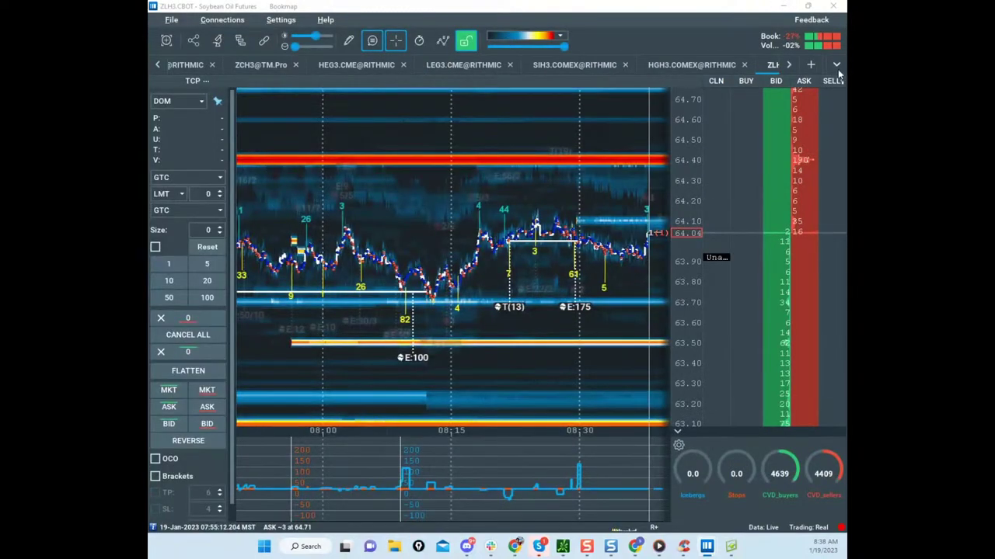
left_click(836, 65)
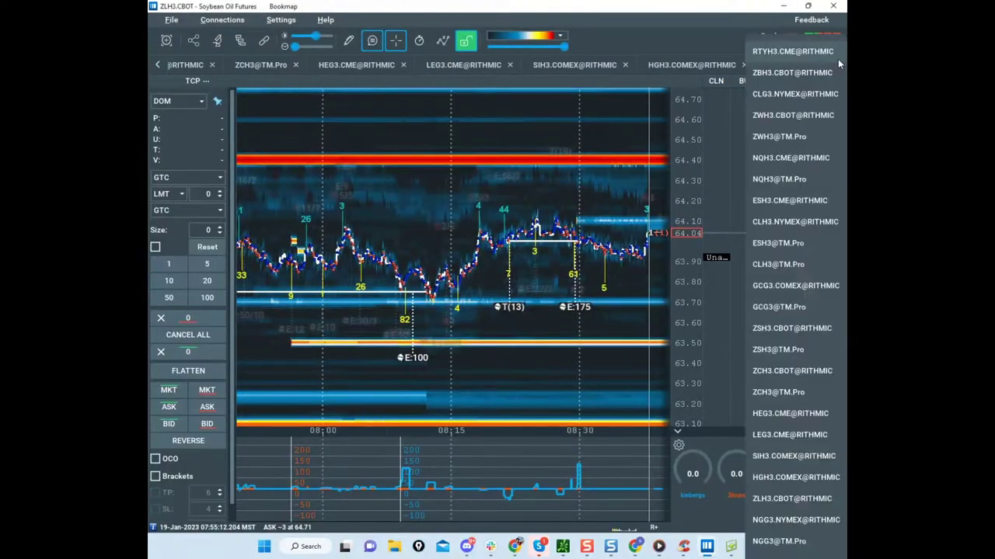
left_click(786, 243)
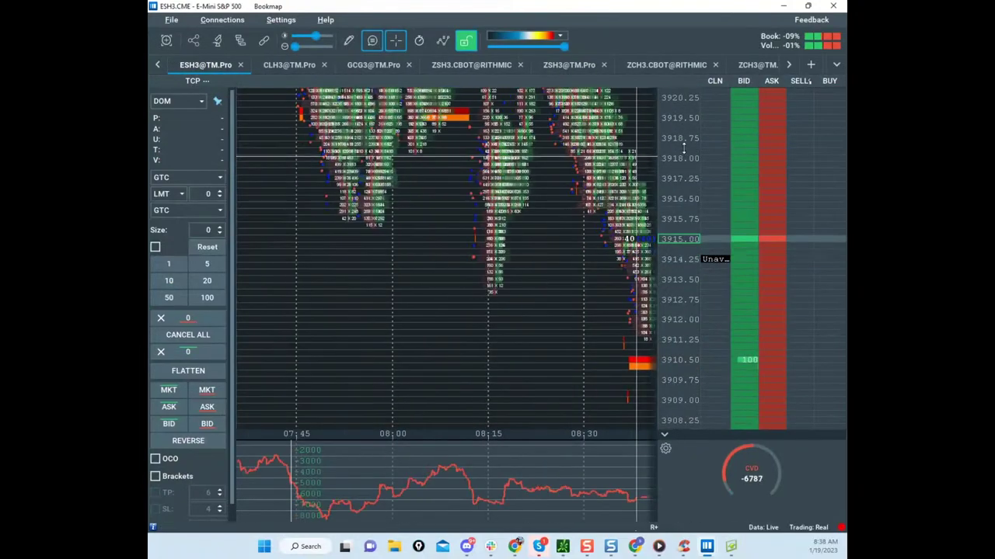
scroll(562, 199, "down", 2)
left_click_drag(560, 198, 480, 174)
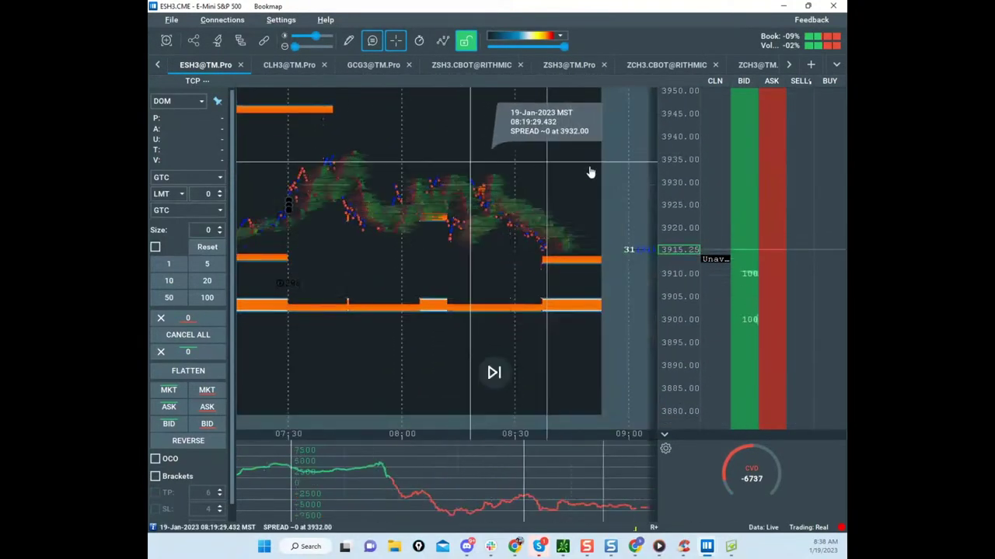
left_click(263, 42)
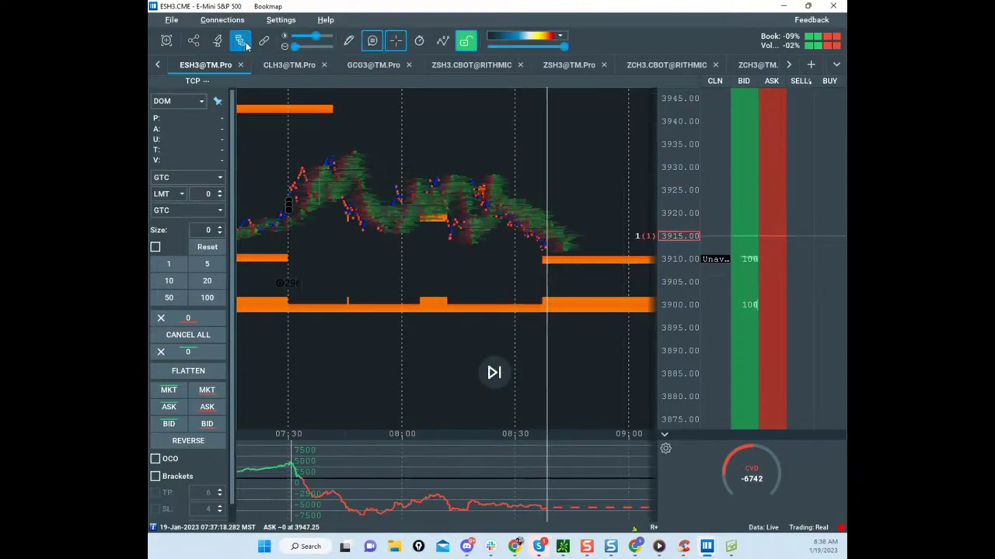
left_click(317, 315)
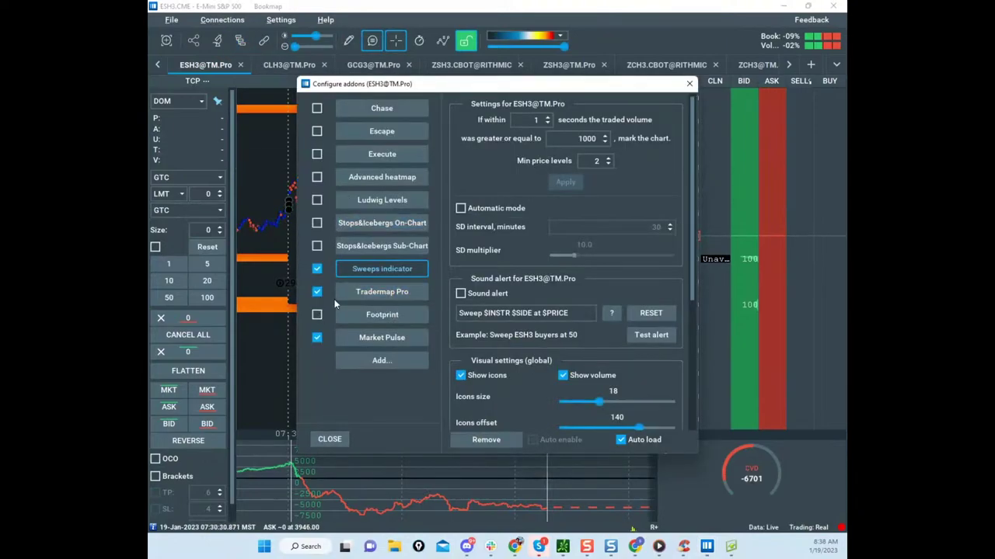
left_click(689, 84)
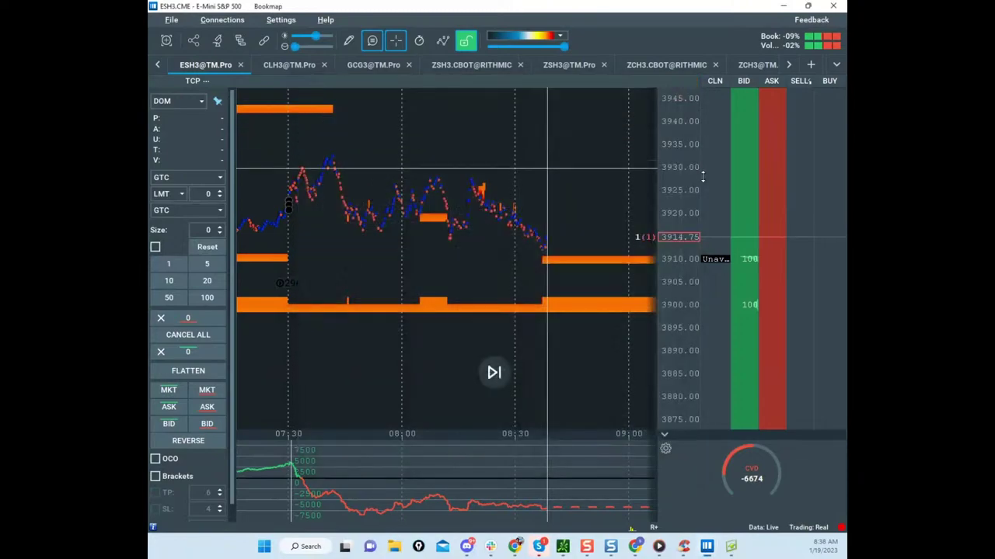
Step: Circle the order shift after 07:30 and the matching CVD drop, sketch a rally from the current price, and clear the ink
scroll(676, 192, "down", 1)
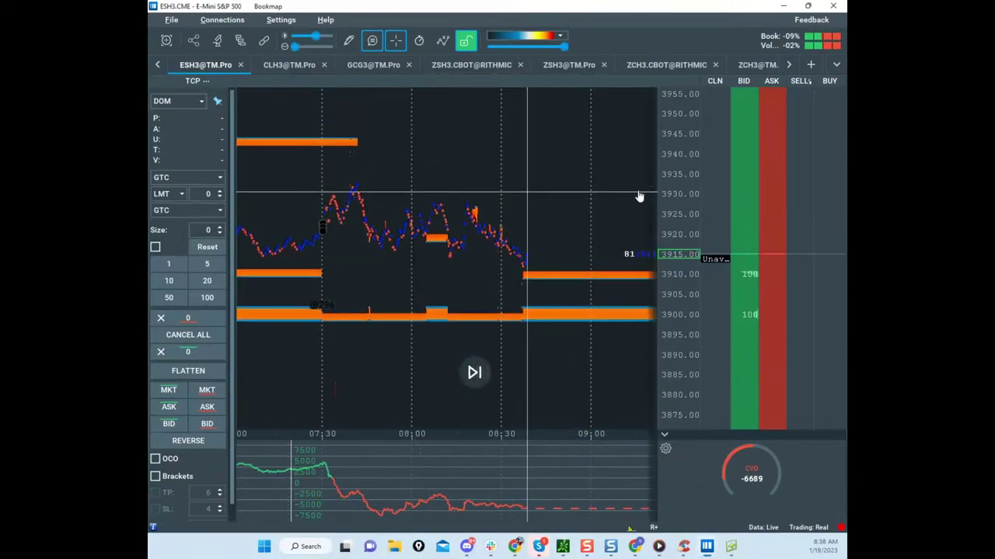
scroll(676, 189, "down", 3)
left_click_drag(598, 192, 584, 196)
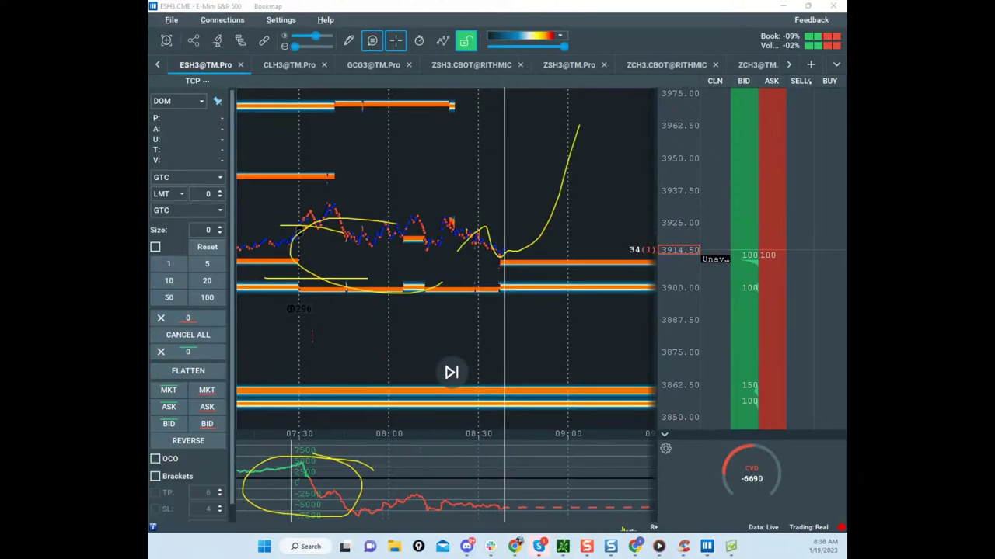
left_click(434, 23)
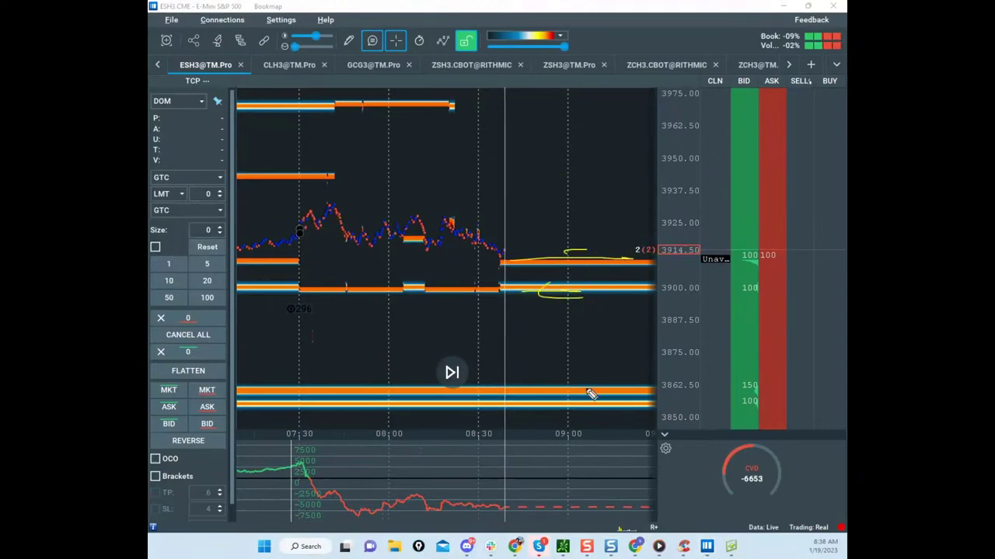
Step: Circle the large order bands near 3860, sketch a drop into them from the current price, and clear the ink
left_click_drag(558, 371, 636, 398)
left_click_drag(528, 393, 681, 380)
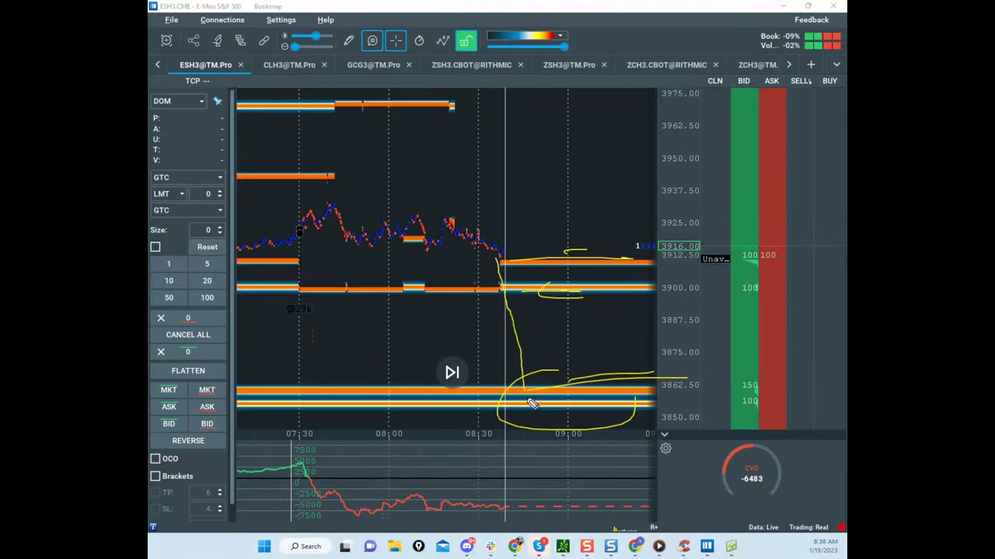
left_click_drag(439, 339, 707, 318)
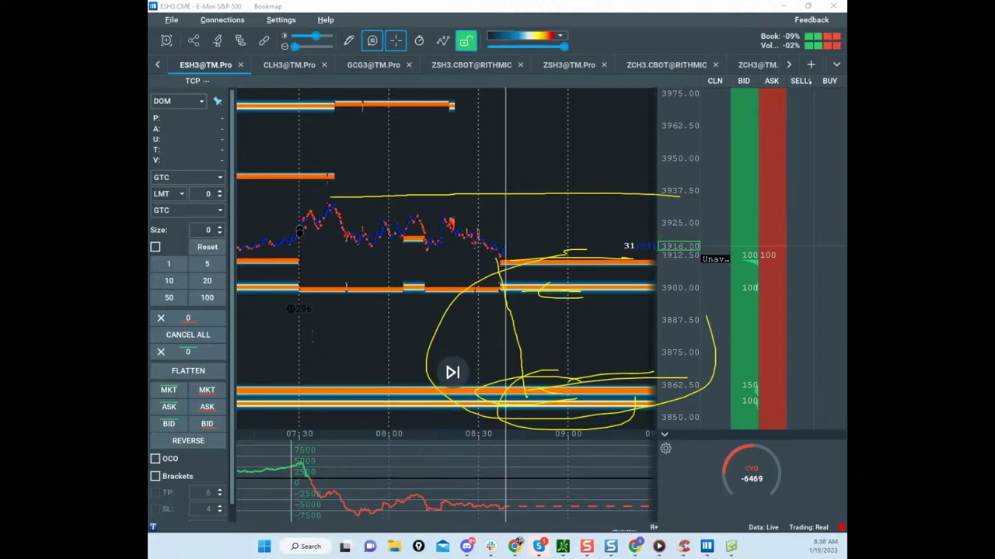
key("Escape")
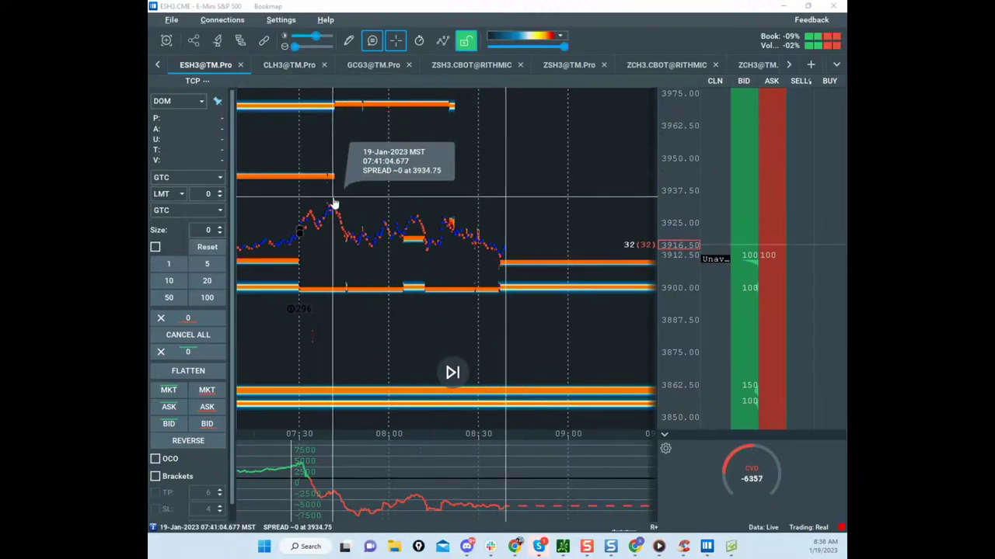
Step: Mark the level near 3975 and the order band near 3860, and circle the whole order range, clearing the ink each time
scroll(694, 224, "up", 4)
mouse_move(506, 181)
left_mouse_down()
mouse_move(540, 181)
mouse_move(571, 227)
left_mouse_up()
left_click_drag(668, 202, 669, 208)
left_click_drag(553, 191, 526, 117)
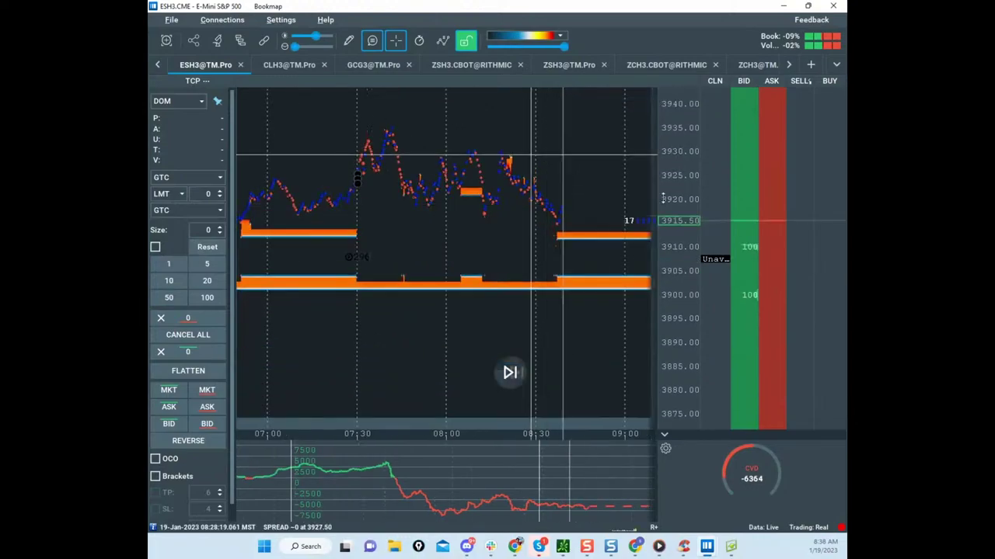
left_click_drag(673, 196, 674, 294)
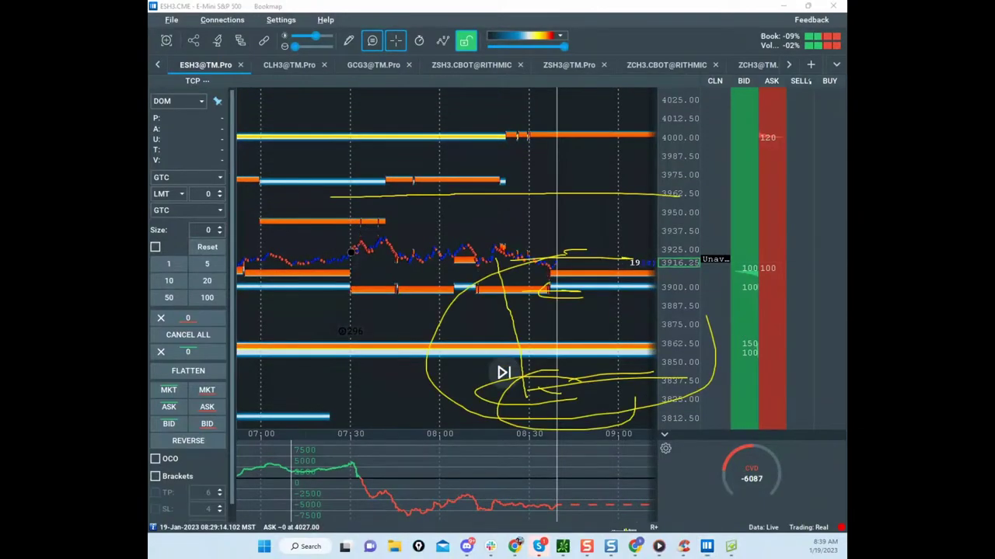
key("Escape")
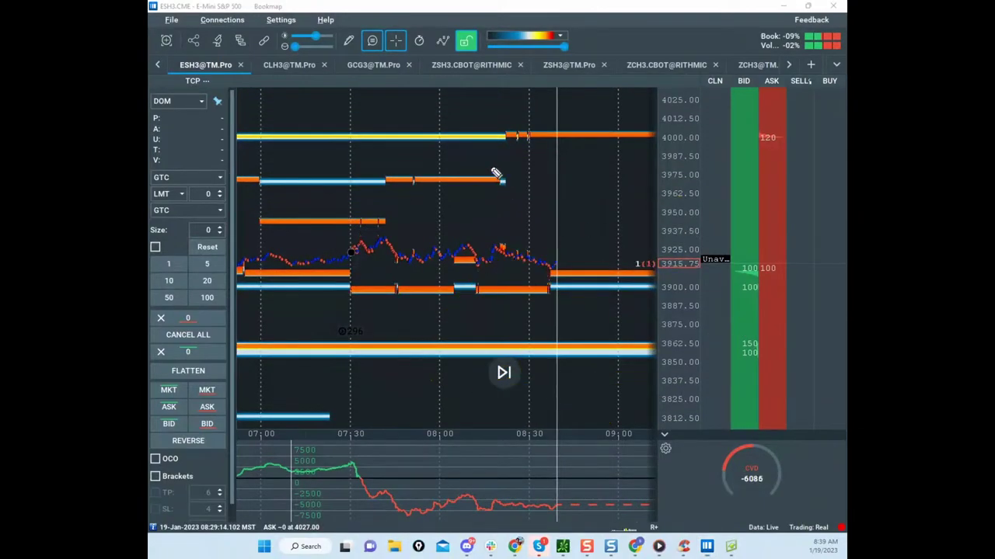
left_click_drag(490, 166, 673, 167)
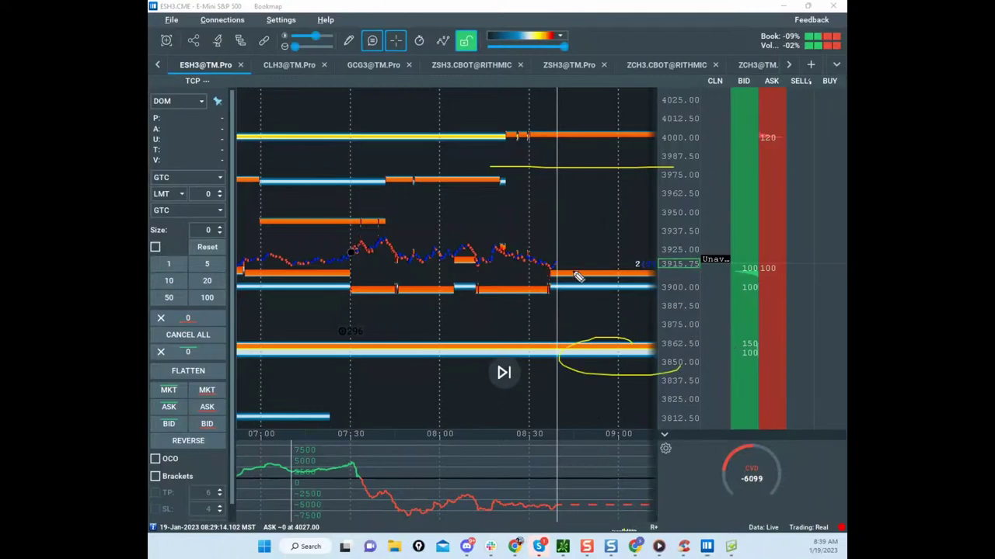
key("e")
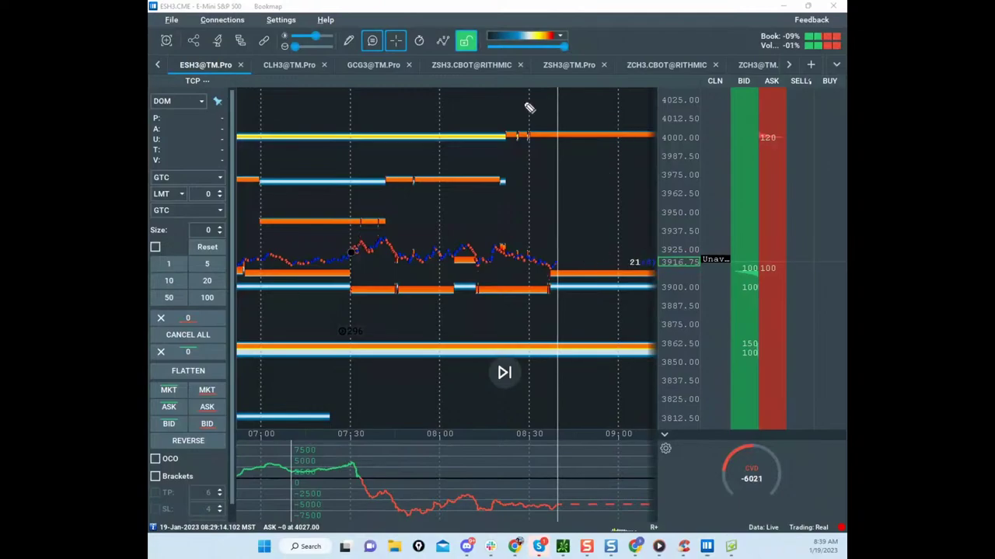
left_click_drag(596, 115, 744, 194)
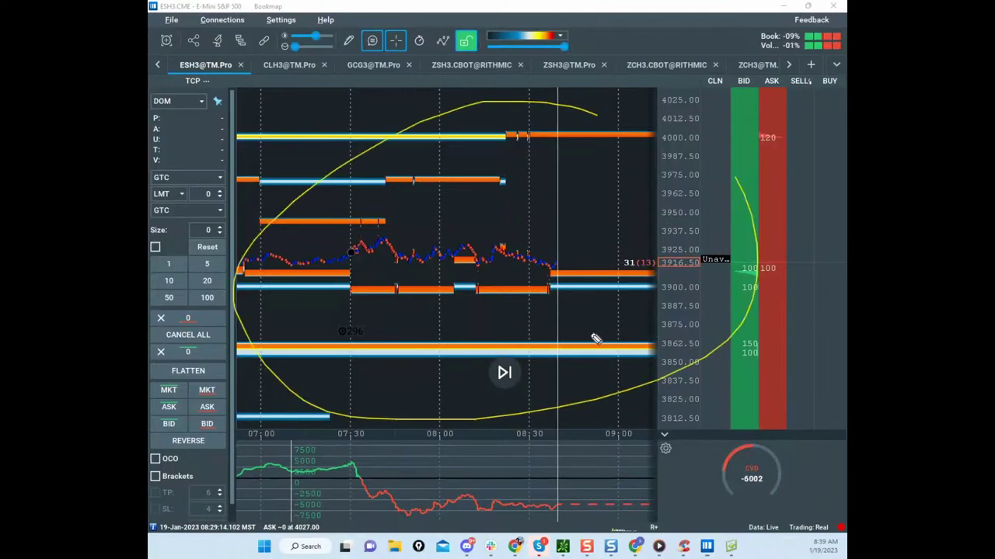
key("Escape")
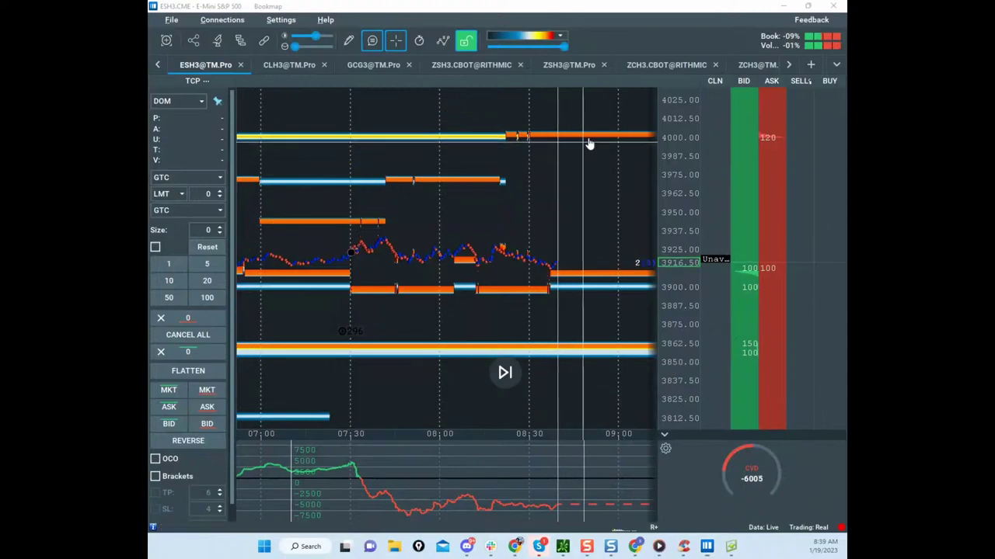
Step: Sketch price paths up toward 3950 and down through 3900 to the bands near 3860, circle the 3910–3900 orders, and clear the ink
scroll(676, 173, "up", 3)
left_click_drag(614, 185, 599, 136)
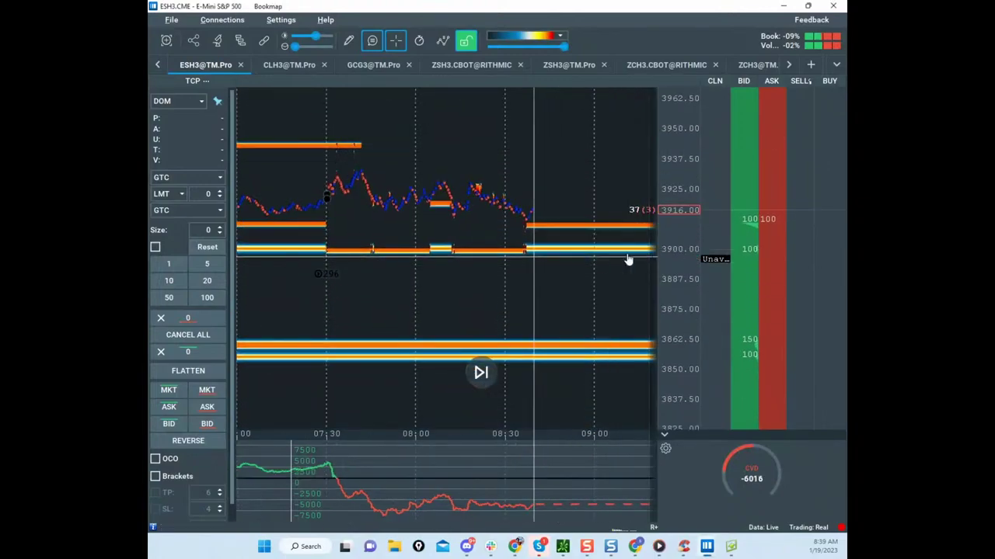
left_click_drag(615, 256, 601, 282)
scroll(688, 299, "down", 1)
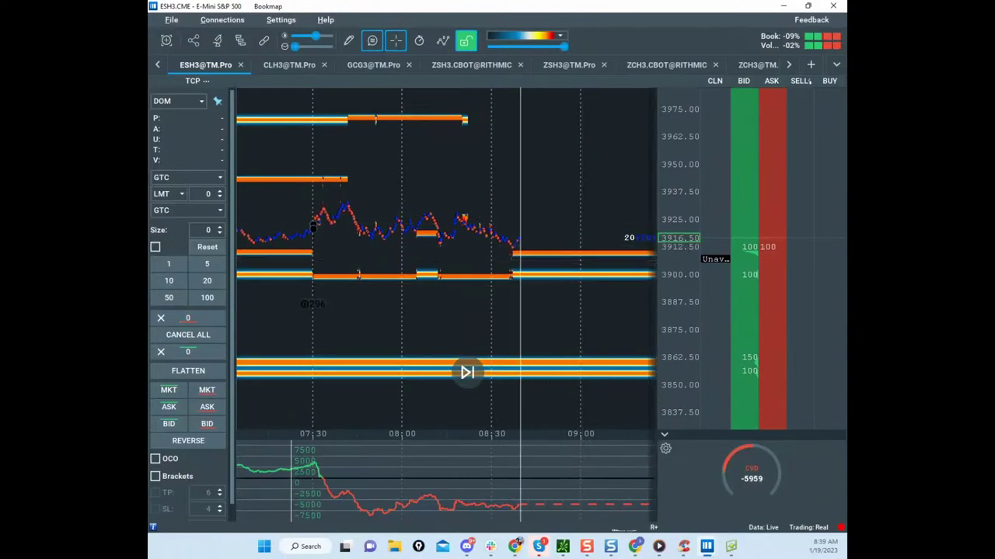
left_click_drag(597, 115, 735, 177)
right_click(535, 106)
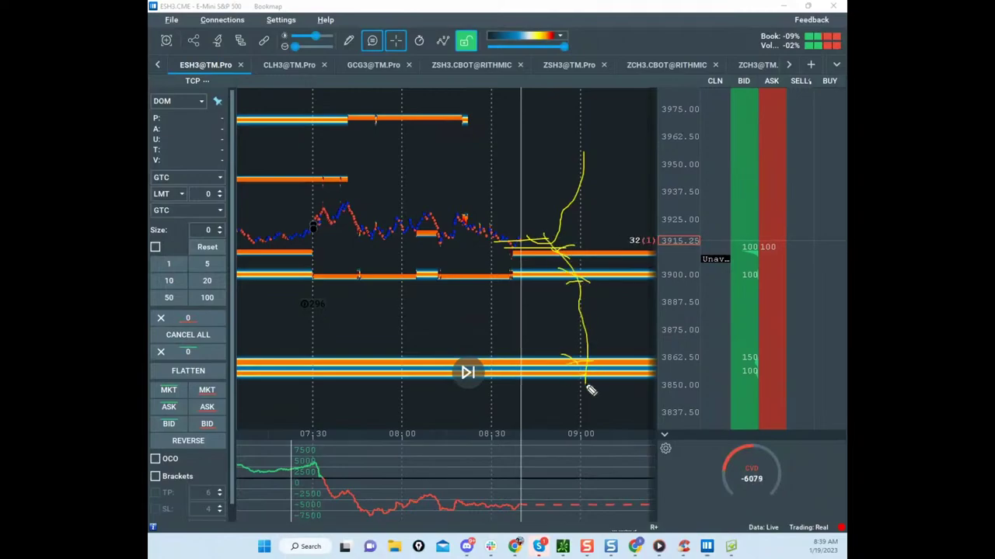
left_click_drag(485, 259, 578, 240)
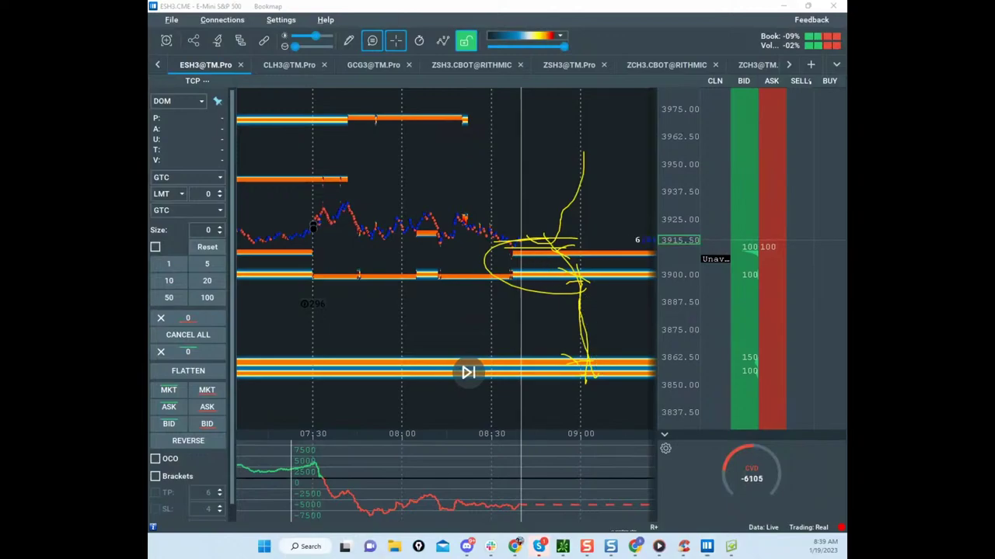
key("Escape")
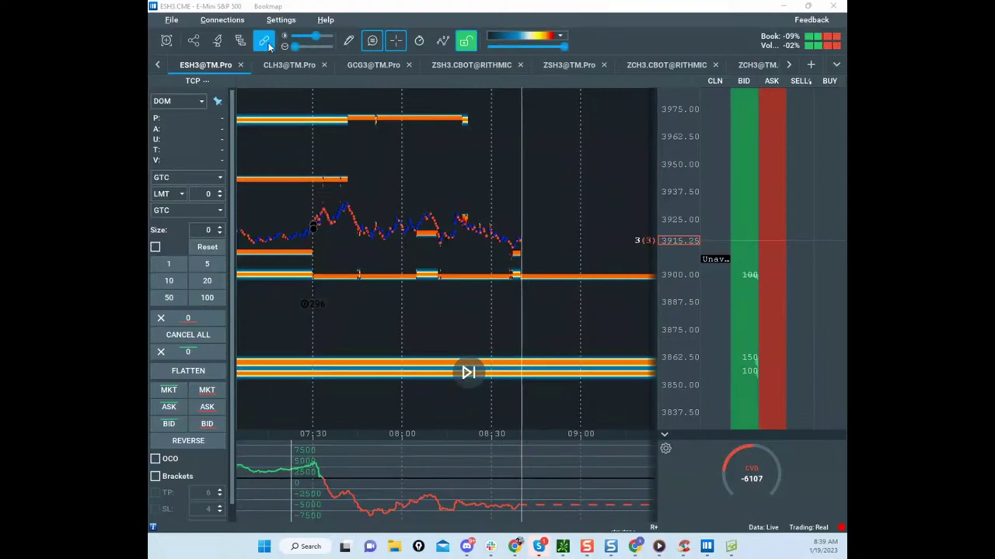
left_click(240, 41)
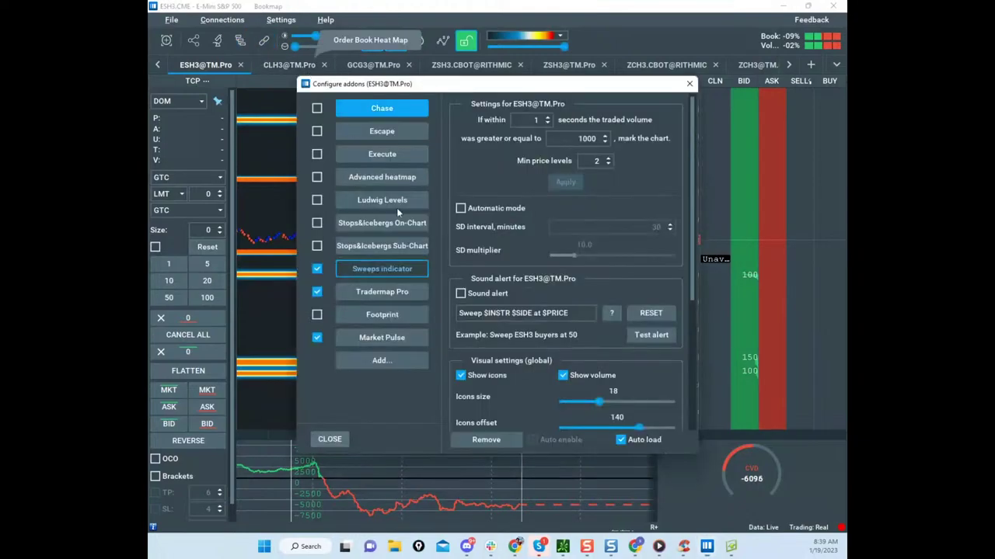
left_click(402, 292)
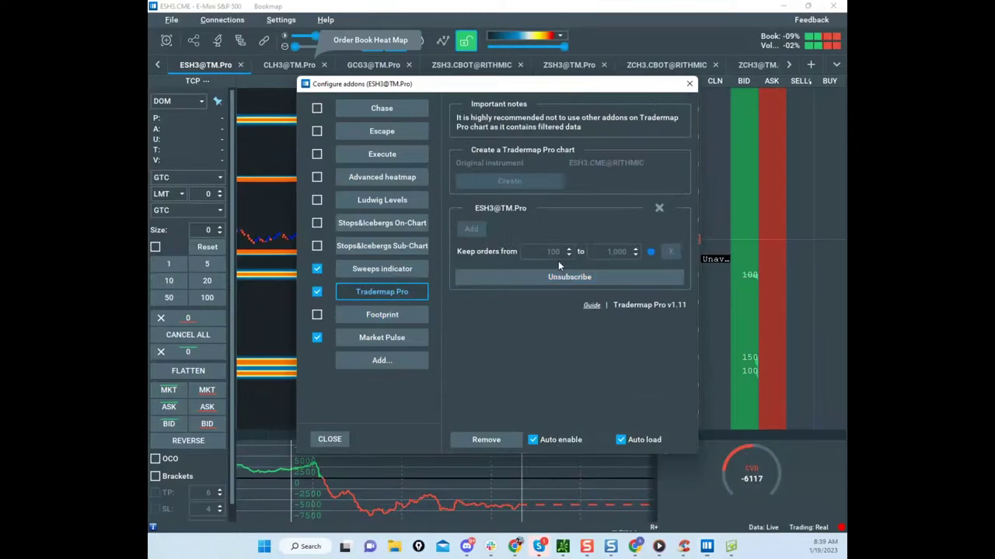
left_click(690, 83)
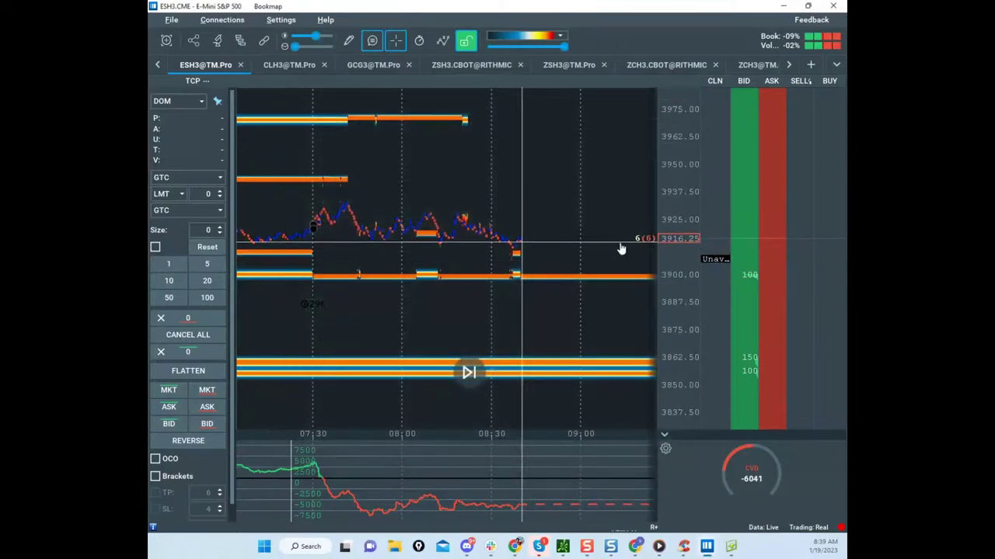
Step: Examine the resting bid at 3900 and the order level around 3916 on the filtered ES chart
left_click(744, 278)
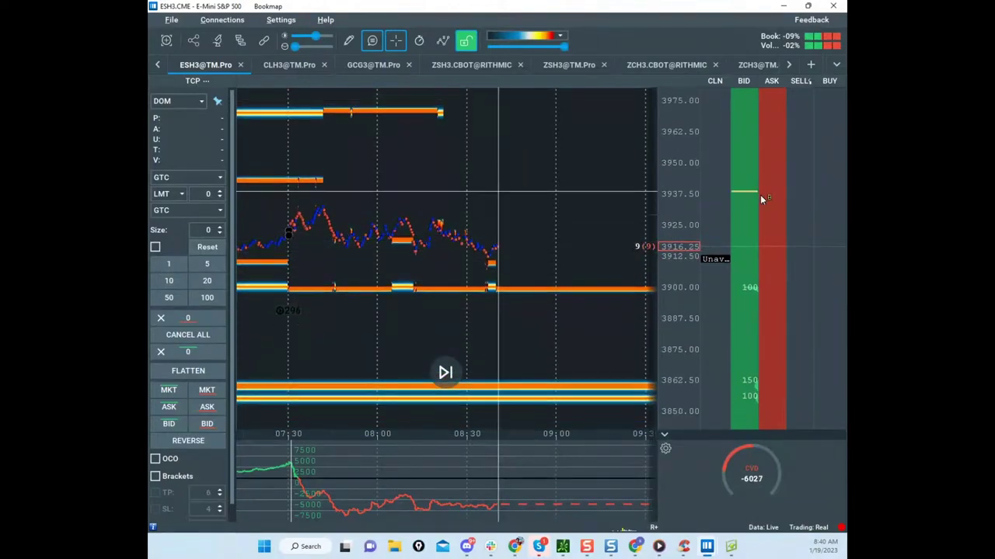
left_click(750, 288)
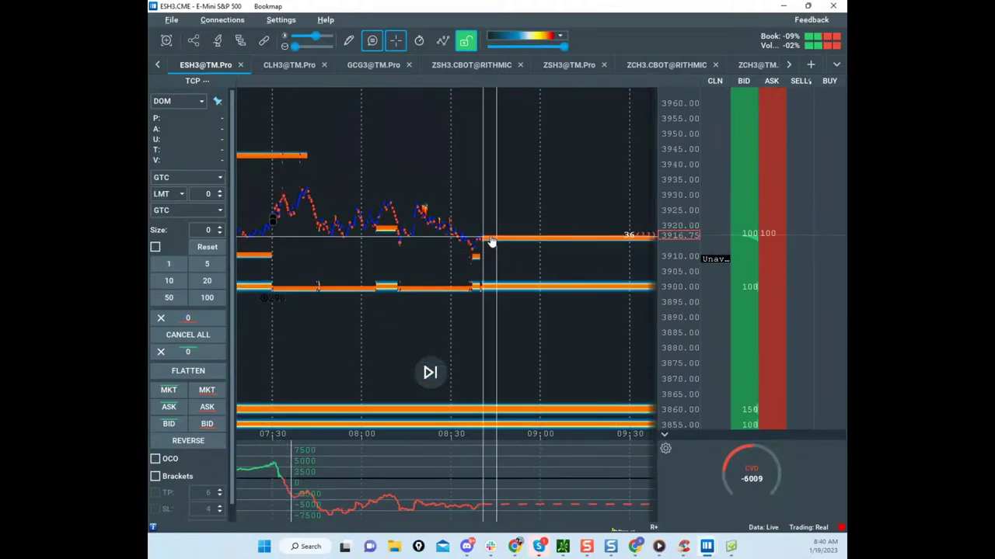
scroll(673, 218, "up", 3)
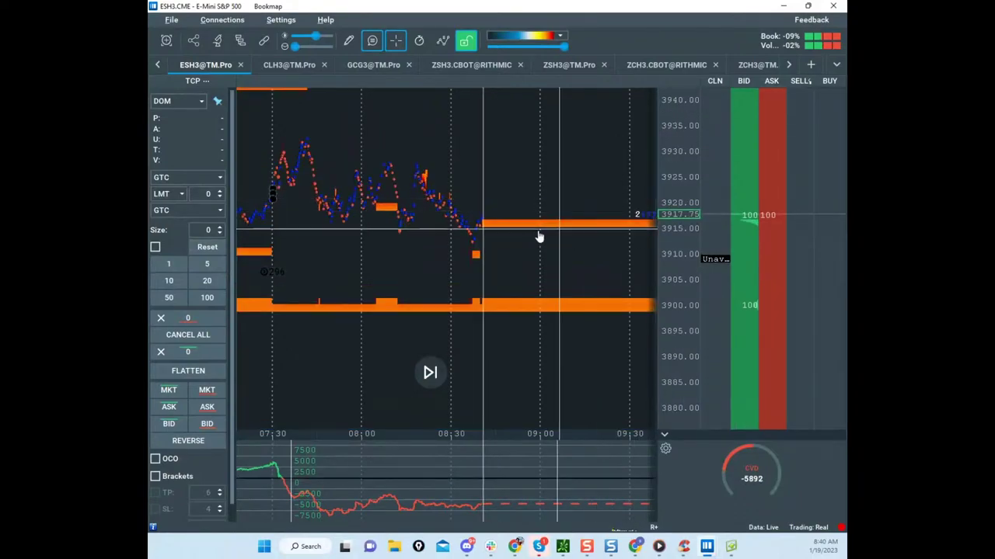
Step: Examine the resting orders on the filtered ES chart from the current price down to the bands between 3850 and 3862.50
scroll(621, 218, "up", 2)
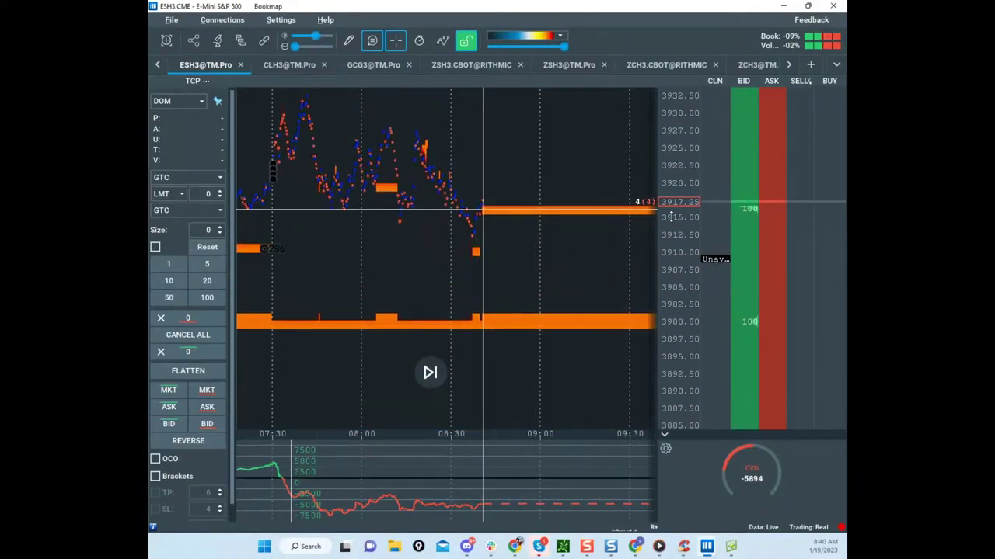
scroll(639, 195, "down", 4)
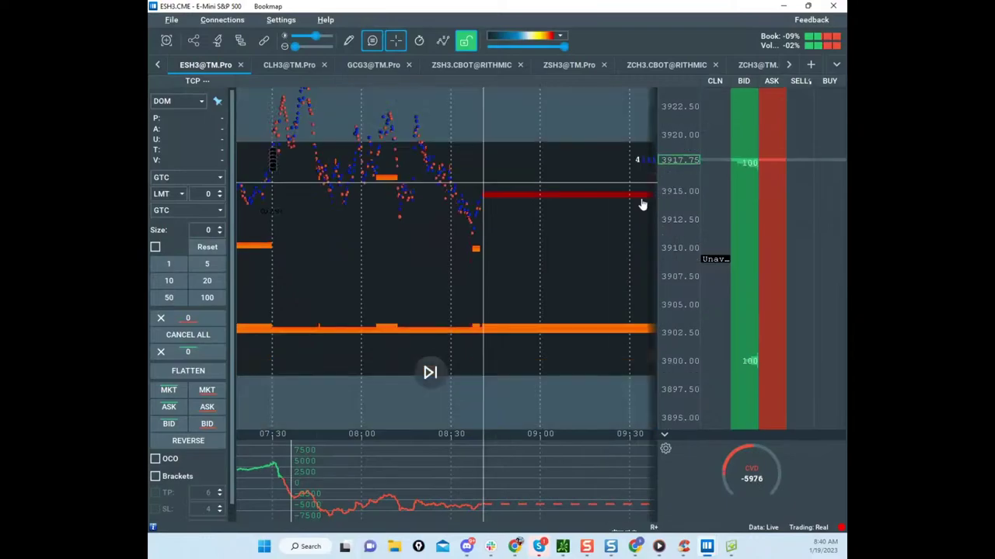
left_click_drag(554, 228, 555, 262)
scroll(649, 187, "down", 3)
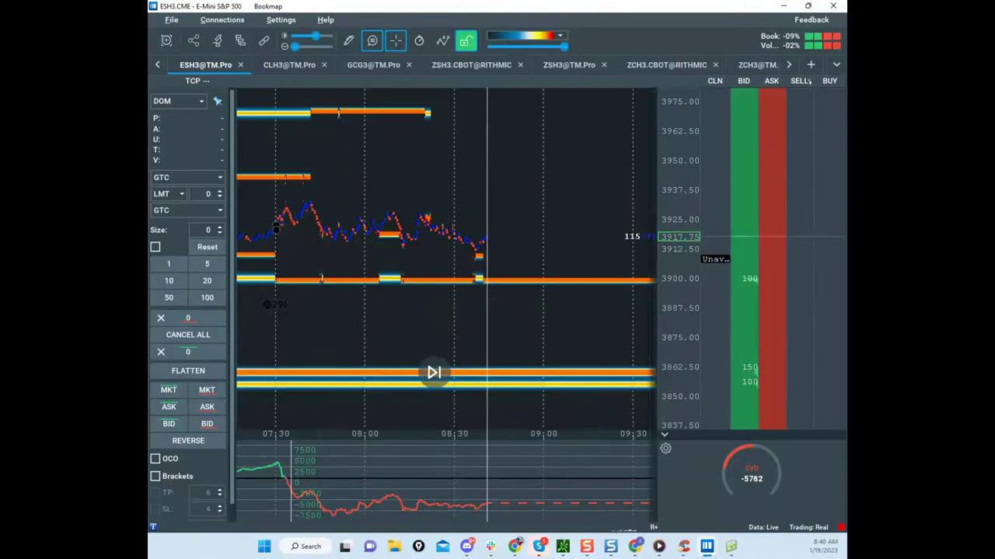
Step: Replace the filtered Bookmap window with the full-depth ES Bookmap window and maximize it
mouse_move(569, 10)
left_mouse_down()
mouse_move(535, 181)
mouse_move(530, 48)
mouse_move(568, 0)
left_mouse_up()
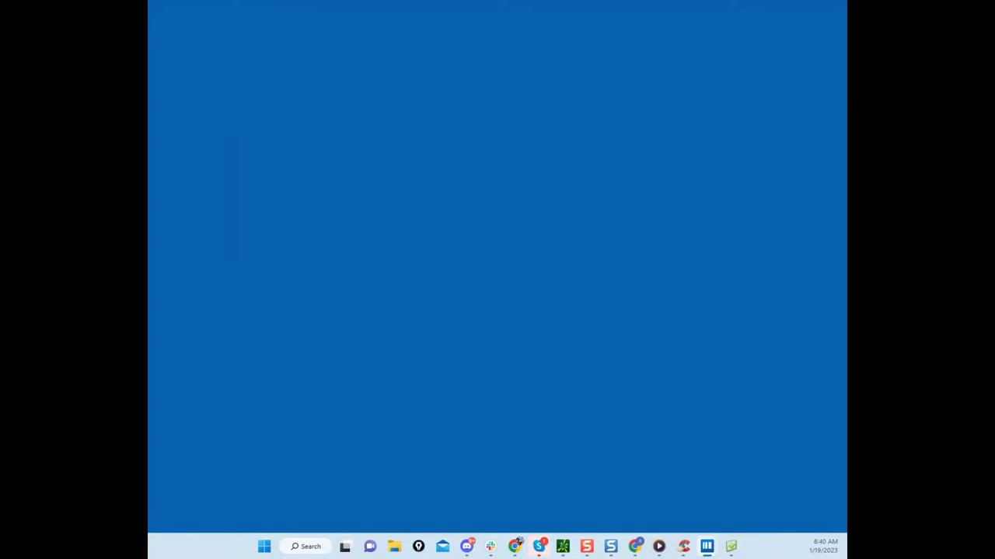
left_click_drag(429, 141, 578, 107)
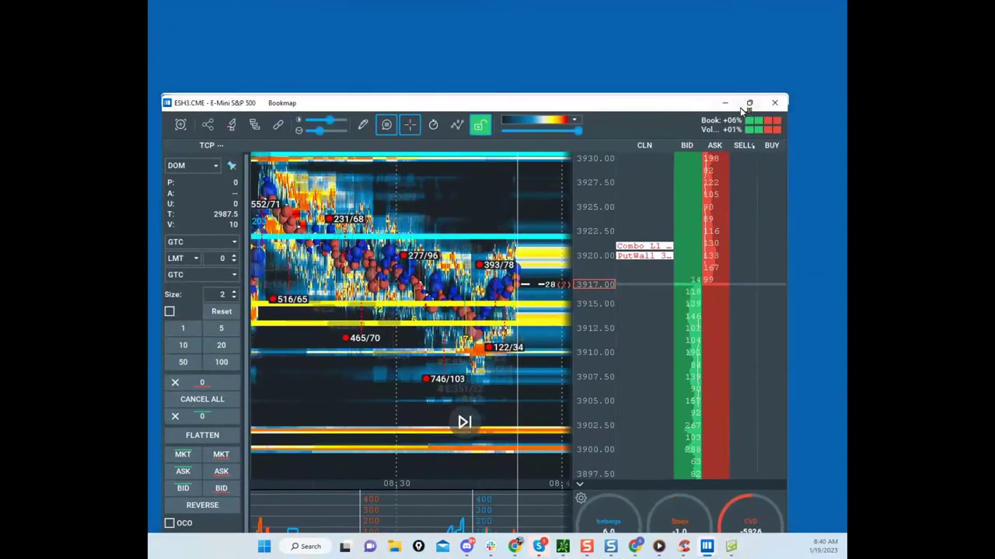
left_click(749, 103)
Step: Examine the ES heatmap, sketch a price path rising above 3930, circle the stops spike and the orders below 3905, and clear the ink
left_click_drag(504, 178, 477, 222)
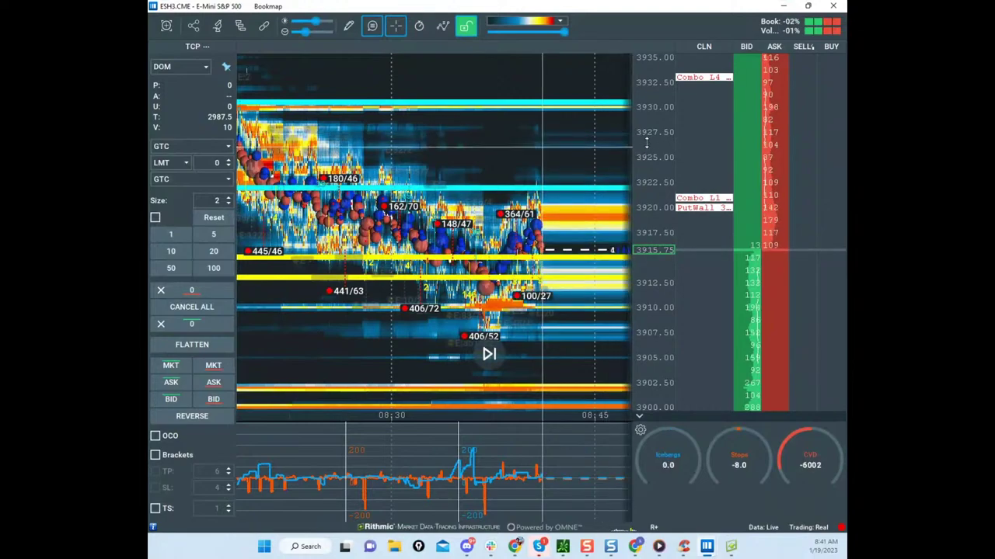
scroll(646, 139, "up", 2)
scroll(548, 151, "down", 3)
left_click_drag(546, 150, 516, 190)
scroll(614, 201, "up", 2)
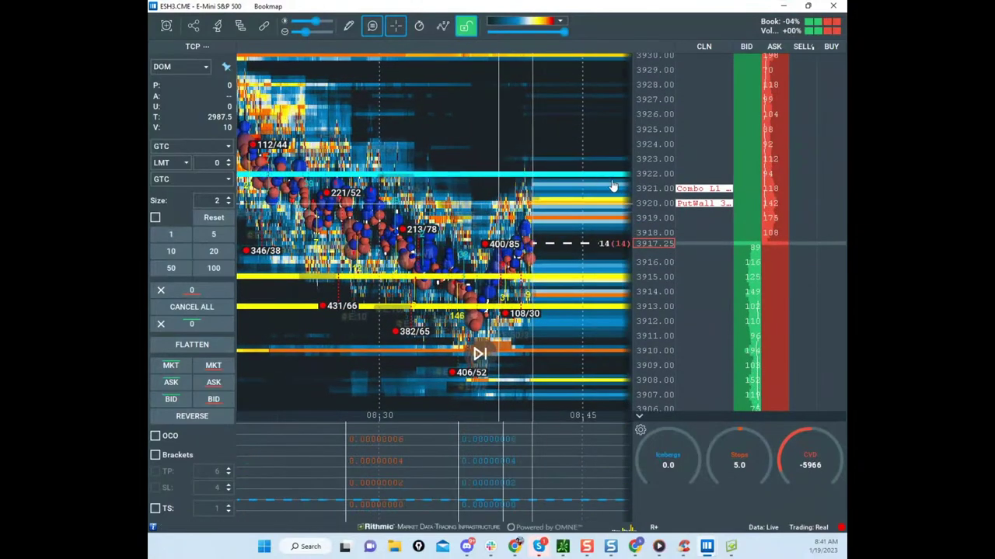
left_click_drag(641, 192, 642, 208)
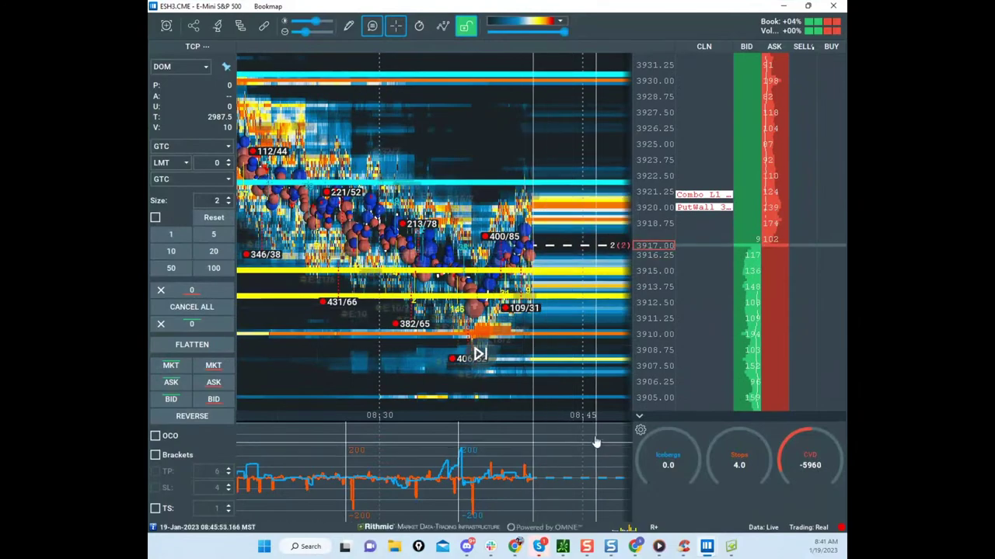
scroll(631, 327, "down", 2)
left_click_drag(542, 326, 538, 310)
scroll(542, 323, "down", 2)
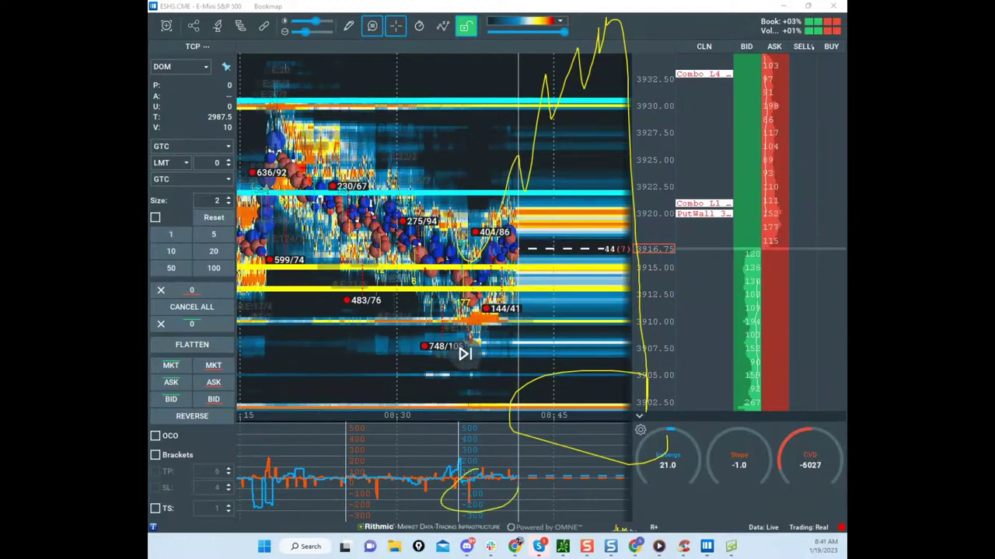
key("Escape")
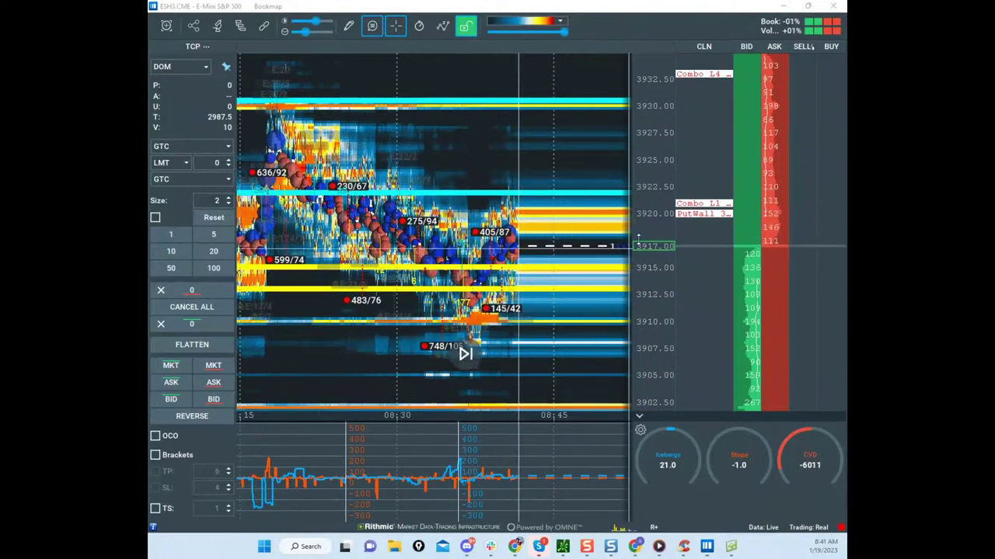
Step: Examine the price action around the 3913–3915 levels between 08:30 and 08:45, including the stops spike near 08:37
scroll(643, 251, "up", 3)
scroll(522, 259, "up", 3)
left_click_drag(521, 260, 513, 223)
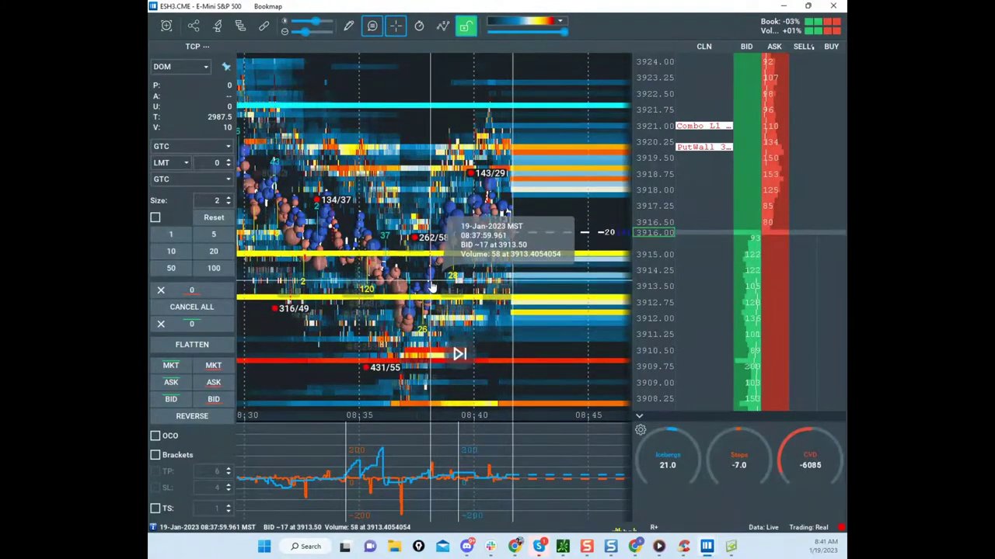
scroll(648, 190, "down", 1)
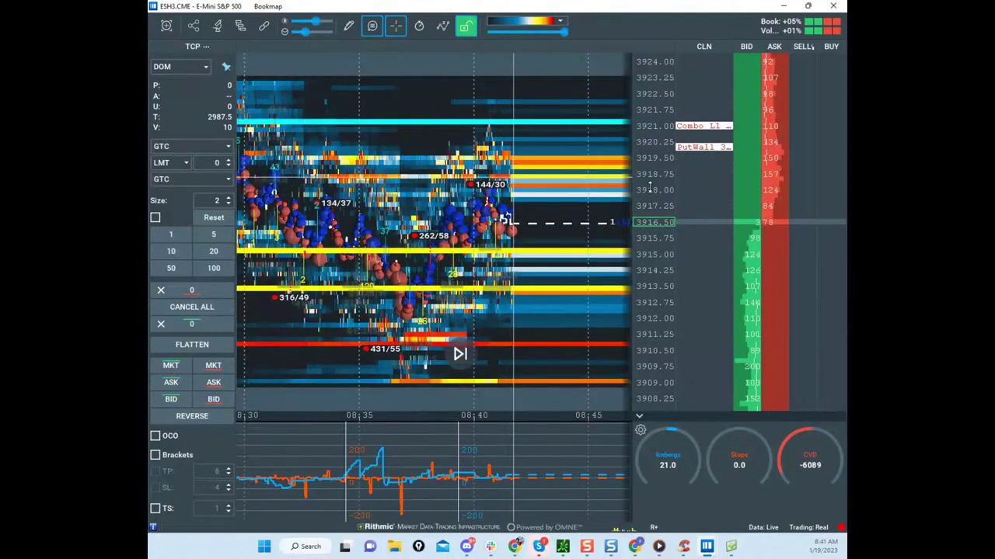
scroll(643, 218, "up", 1)
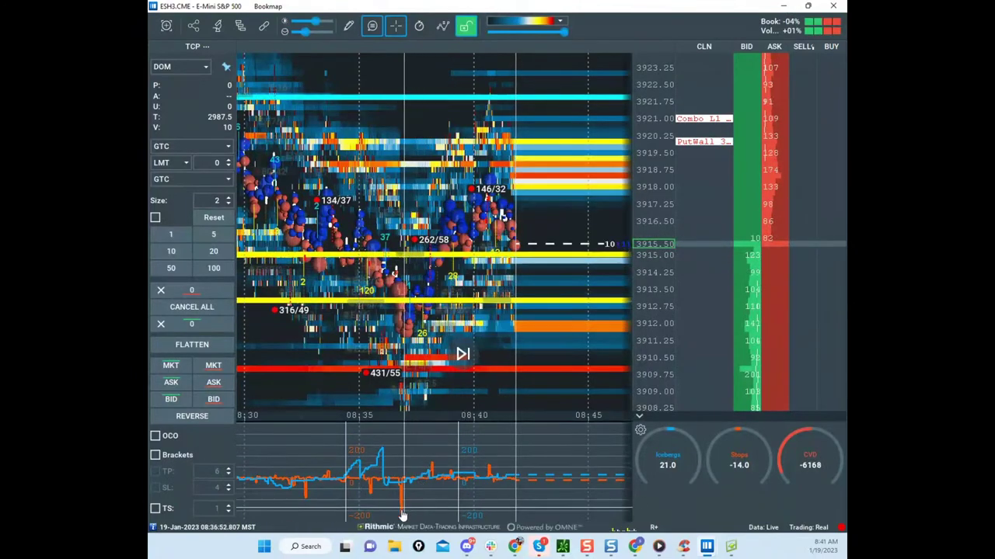
Step: Go back to the sell-off near 08:12 and inspect its stops spike below the heatmap
left_click_drag(400, 367, 498, 332)
scroll(522, 303, "down", 3)
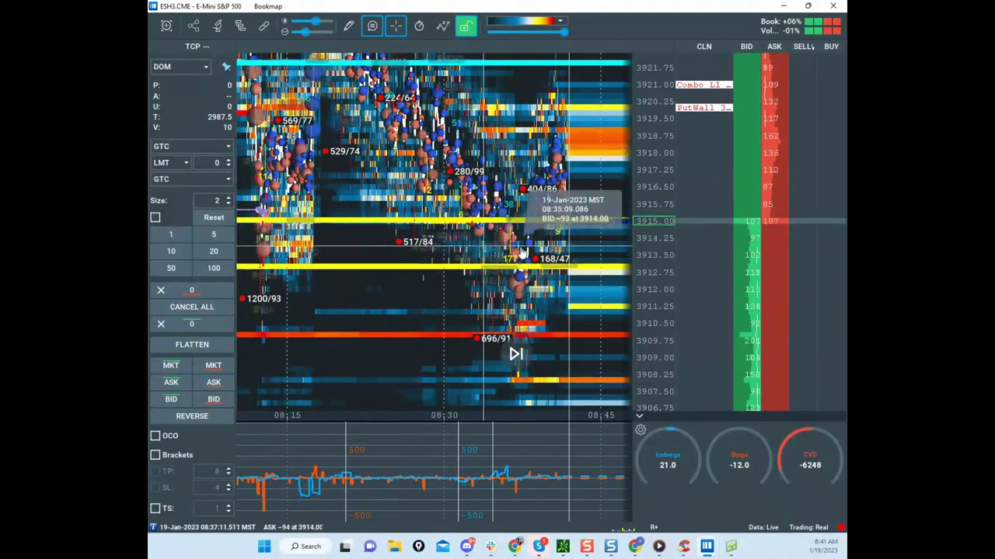
left_click_drag(371, 277, 603, 229)
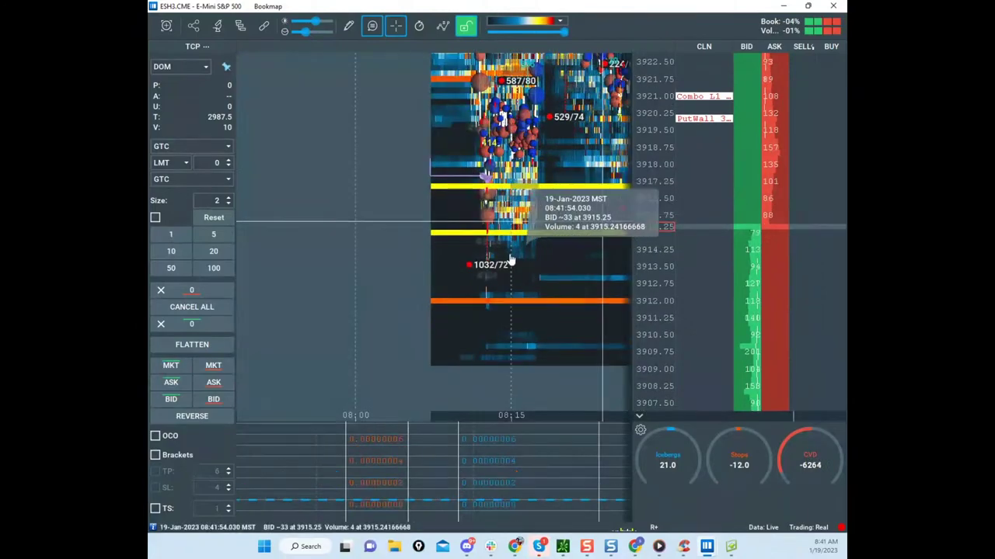
scroll(516, 278, "up", 5)
left_click_drag(446, 294, 491, 193)
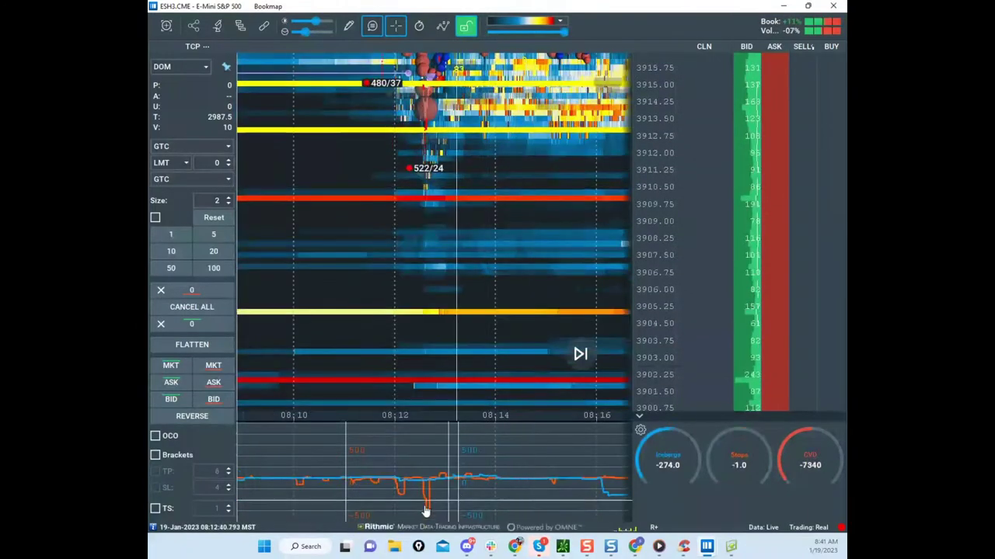
Step: Return to the current ES price and examine the resting orders between about 3905 and 3927
scroll(470, 226, "down", 5)
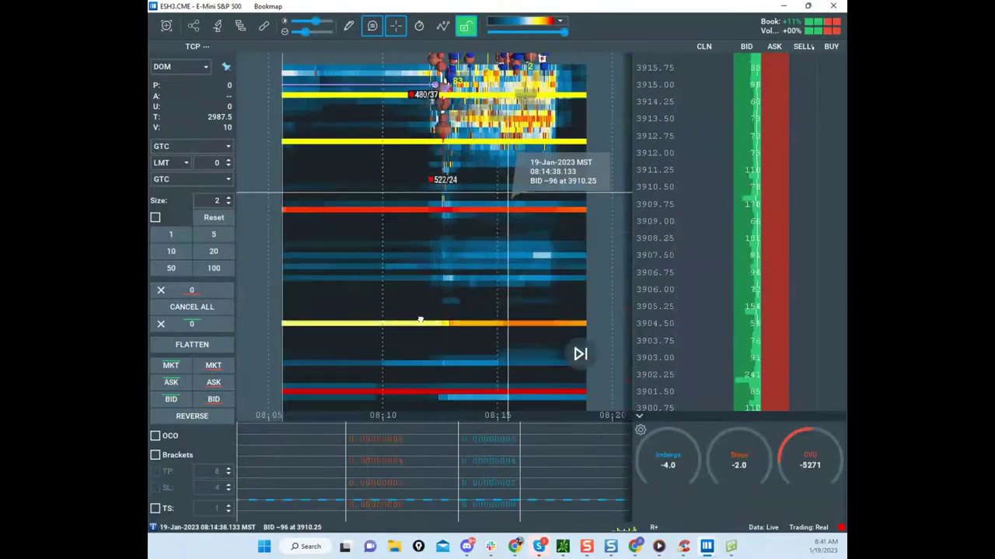
left_click_drag(495, 218, 378, 270)
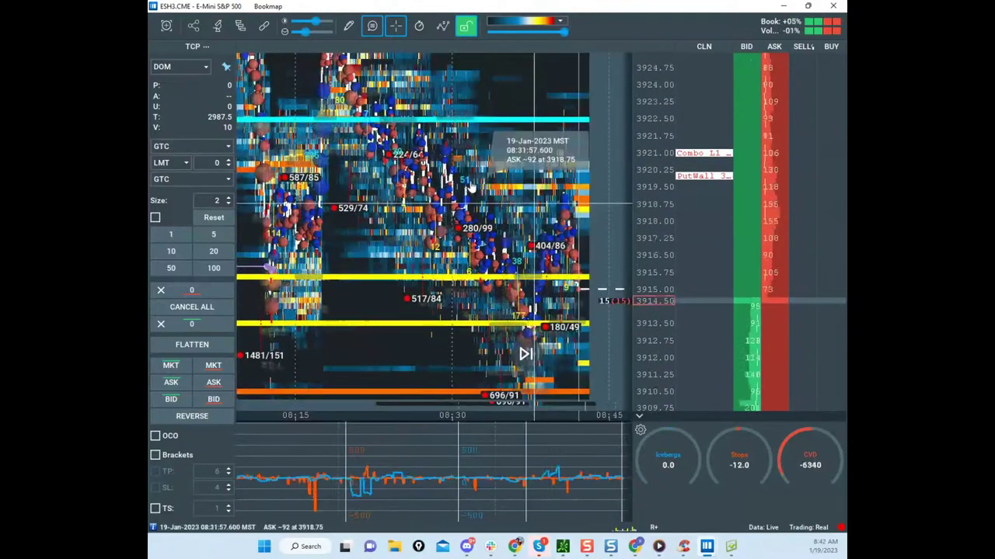
scroll(659, 217, "down", 3)
scroll(659, 221, "down", 2)
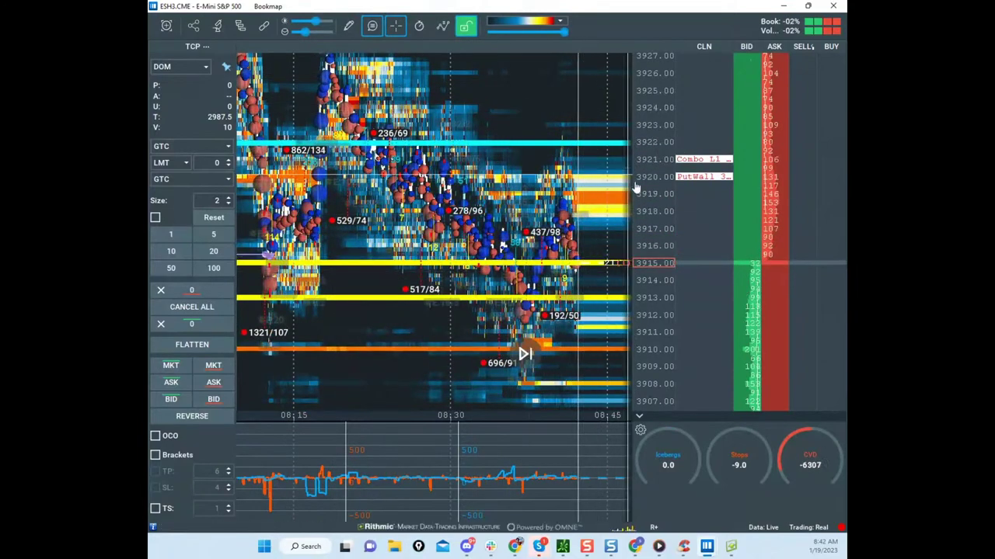
scroll(641, 196, "down", 2)
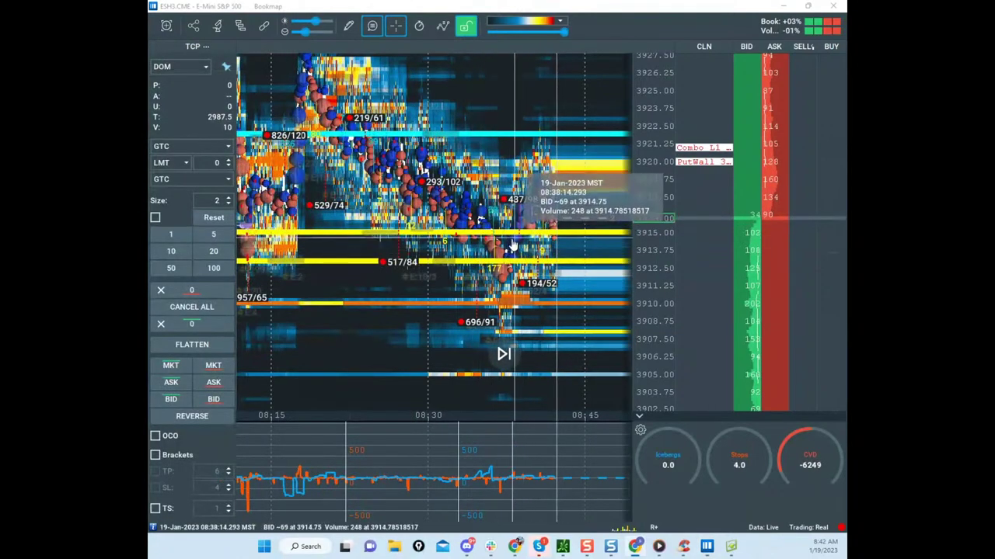
Step: Bring the Chrome window on screen, maximize it, and open the ATR Reversion Calcs spreadsheet
left_click_drag(276, 53, 571, 68)
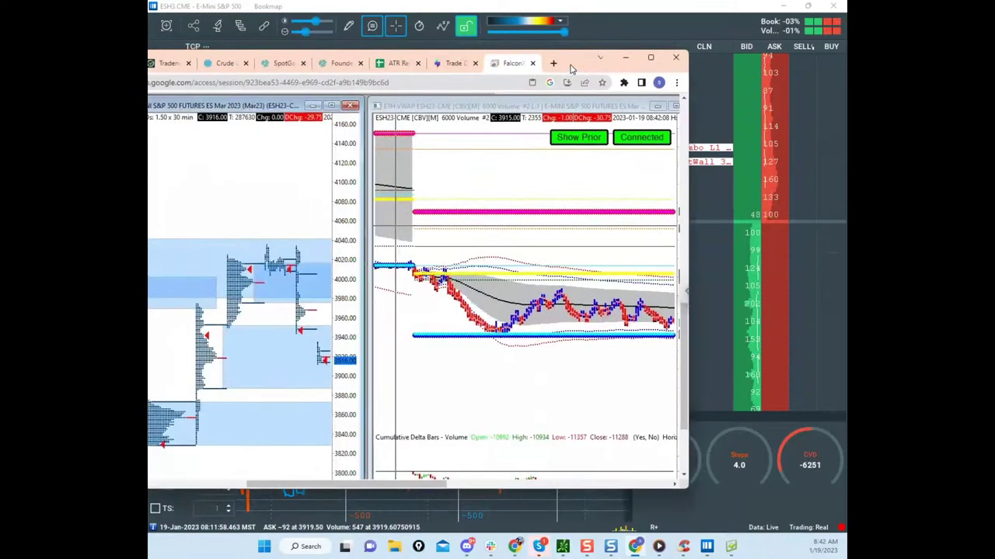
left_click(652, 61)
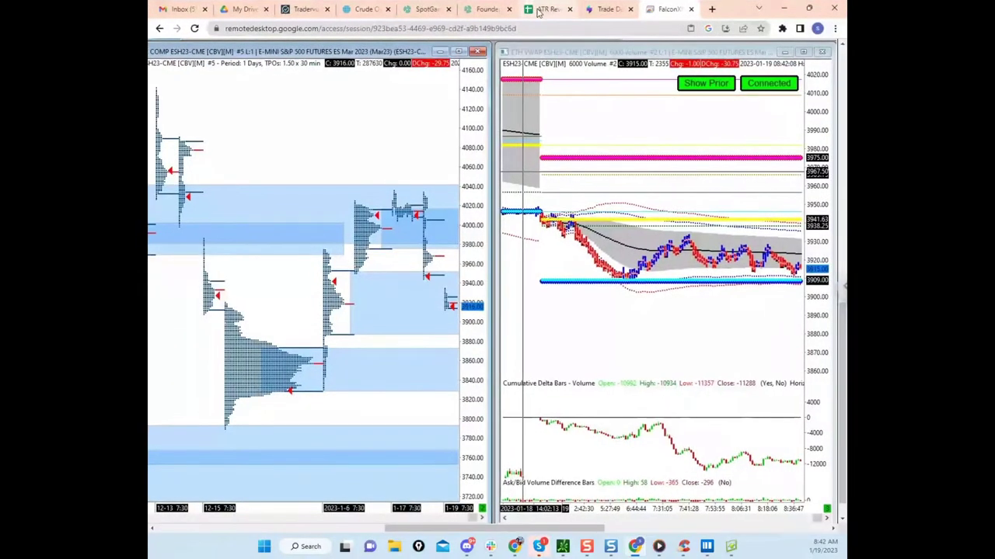
left_click(539, 11)
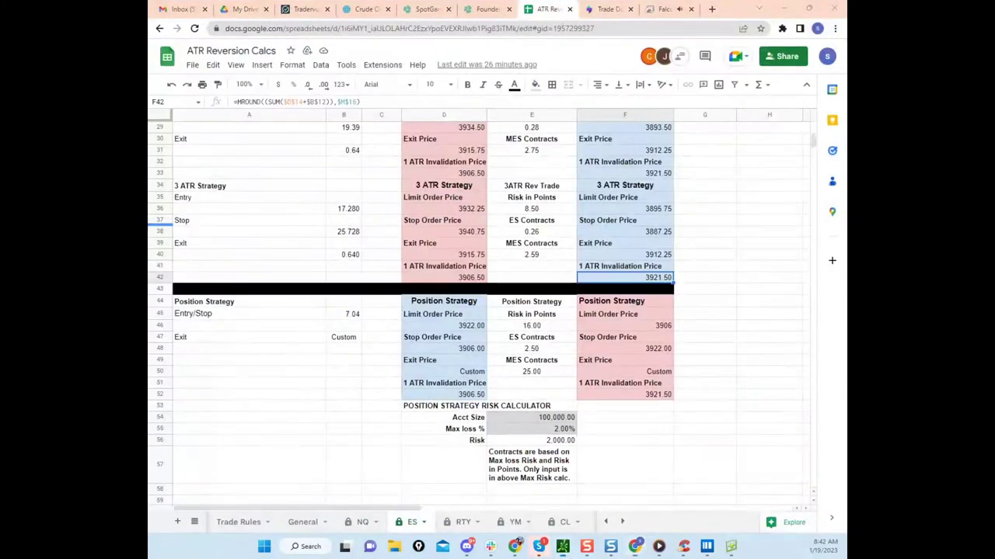
Step: Check the ATR on the 5-minute /ES chart and set the ATR-Actual value on the ES sheet to 6.70
left_click_drag(502, 556, 499, 165)
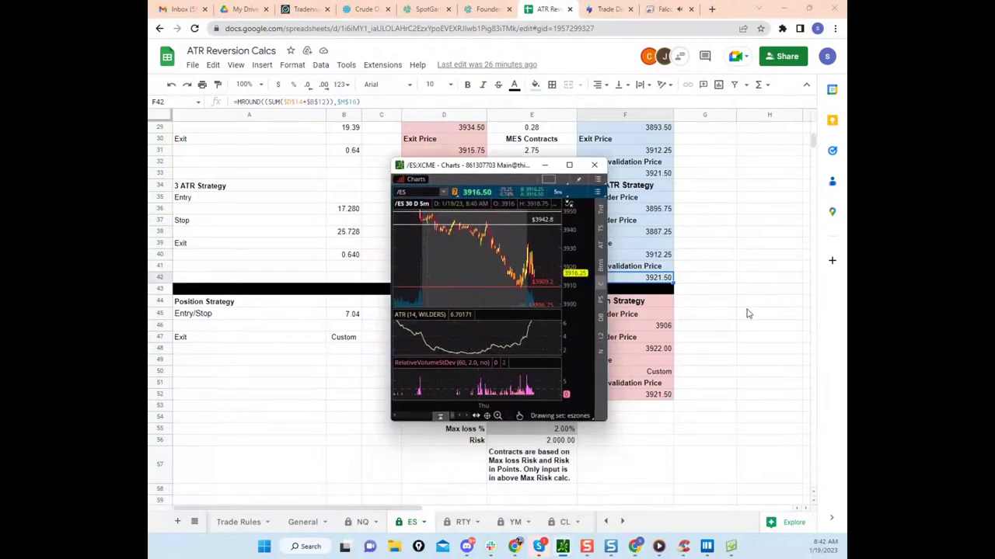
left_click_drag(457, 169, 466, 558)
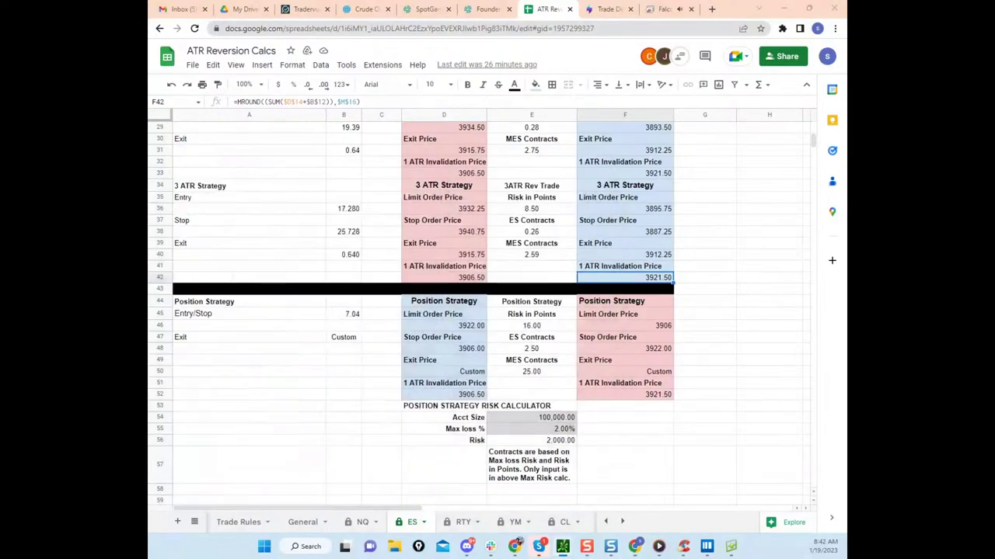
scroll(549, 257, "up", 6)
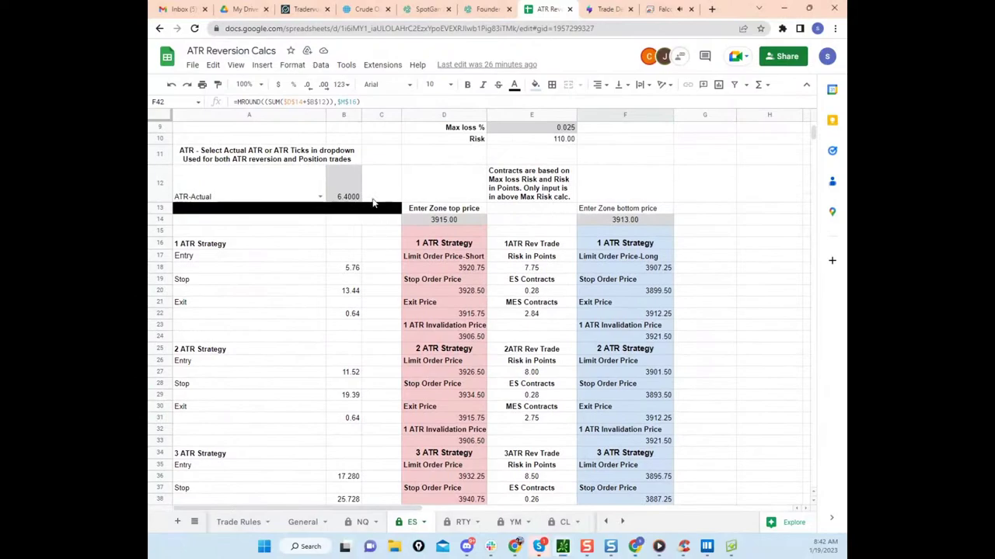
left_click(351, 194)
scroll(703, 488, "down", 2)
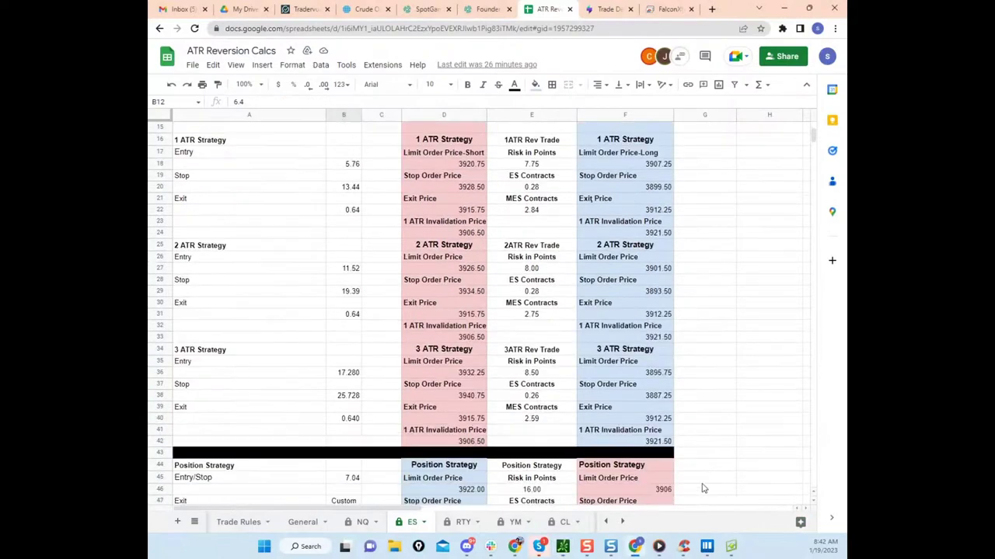
scroll(704, 463, "down", 2)
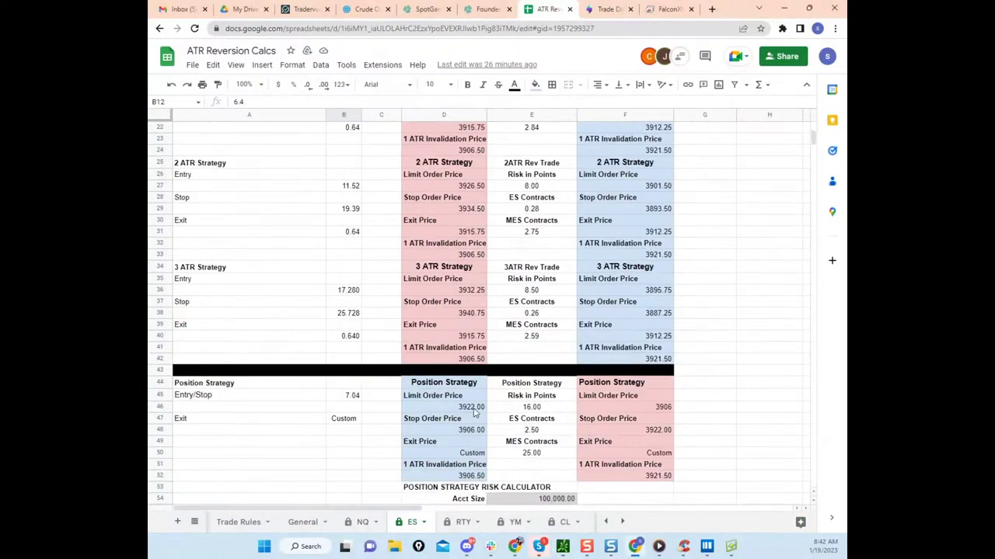
scroll(476, 414, "up", 5)
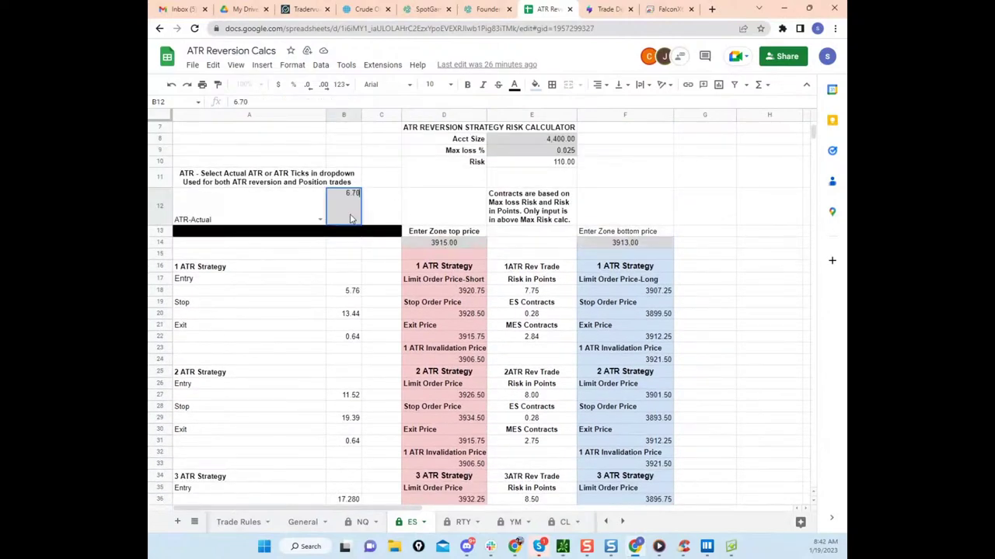
left_click(403, 200)
Step: Select the blue Position Strategy's limit order price and return to the ES heatmap for comparison
scroll(475, 328, "down", 6)
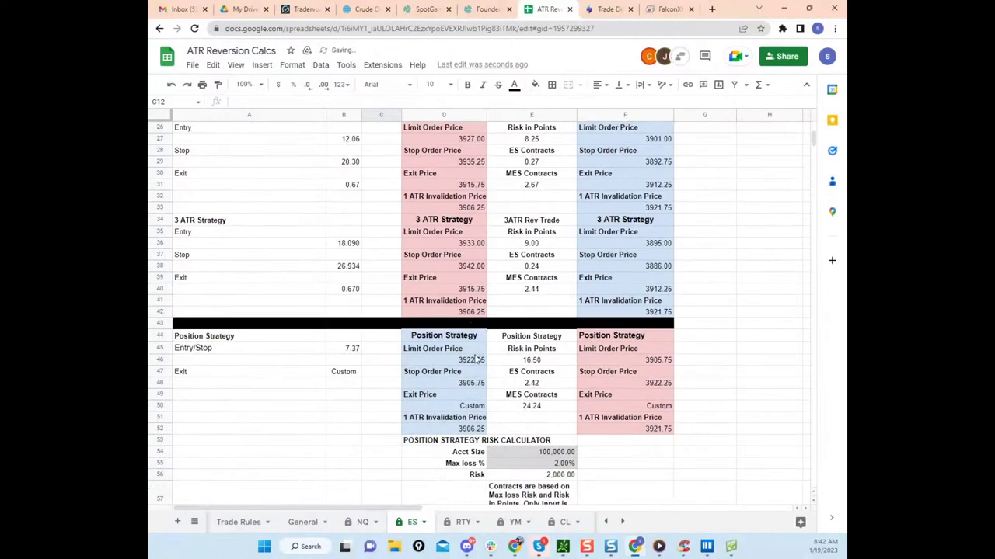
left_click(476, 360)
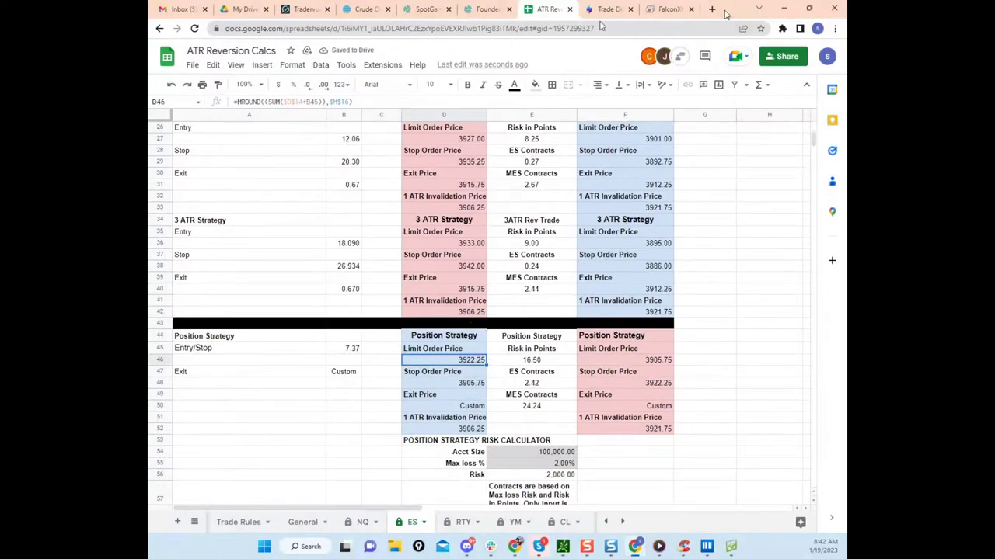
left_click_drag(727, 14, 151, 196)
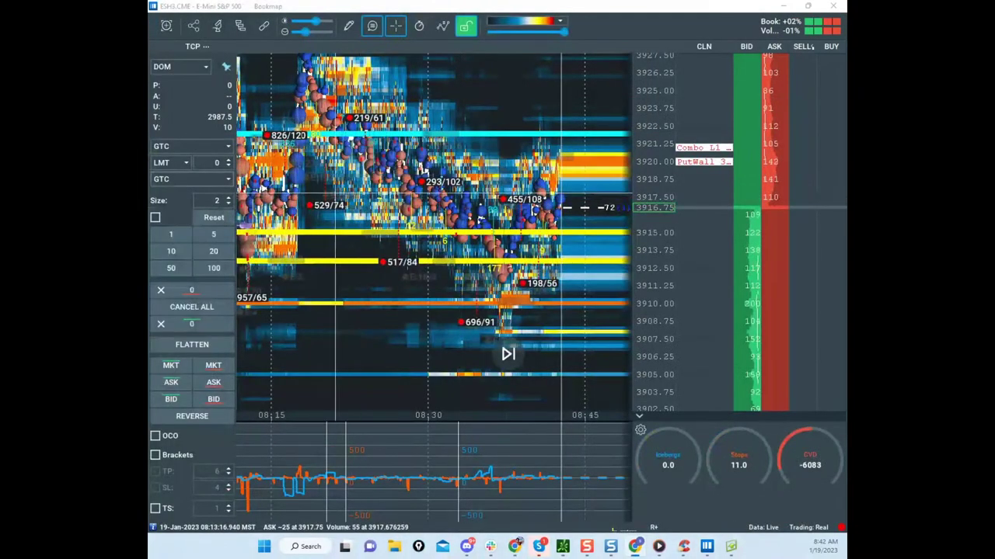
Step: Bring the ATR spreadsheet back maximized and select the account size in the Position Strategy risk calculator
left_click_drag(459, 119, 691, 69)
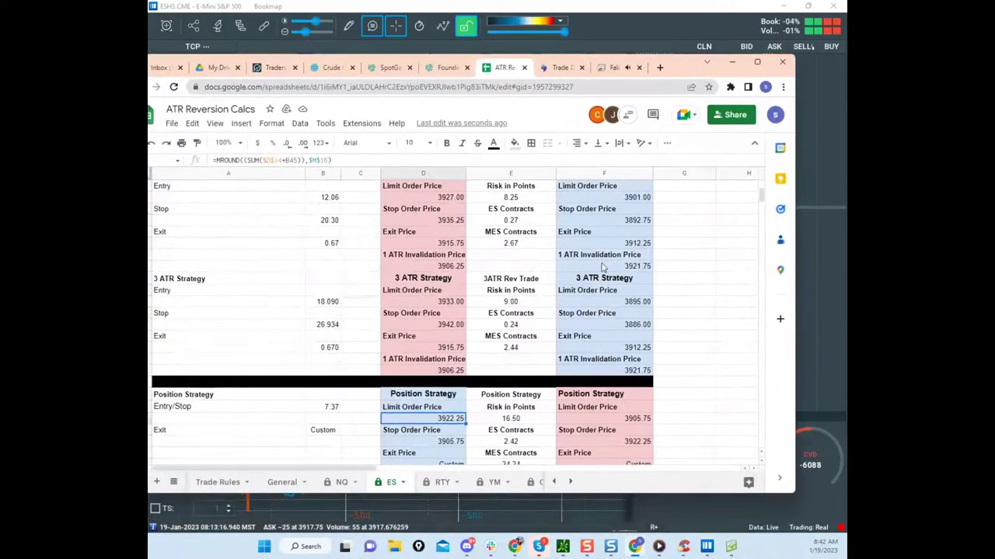
scroll(550, 290, "down", 2)
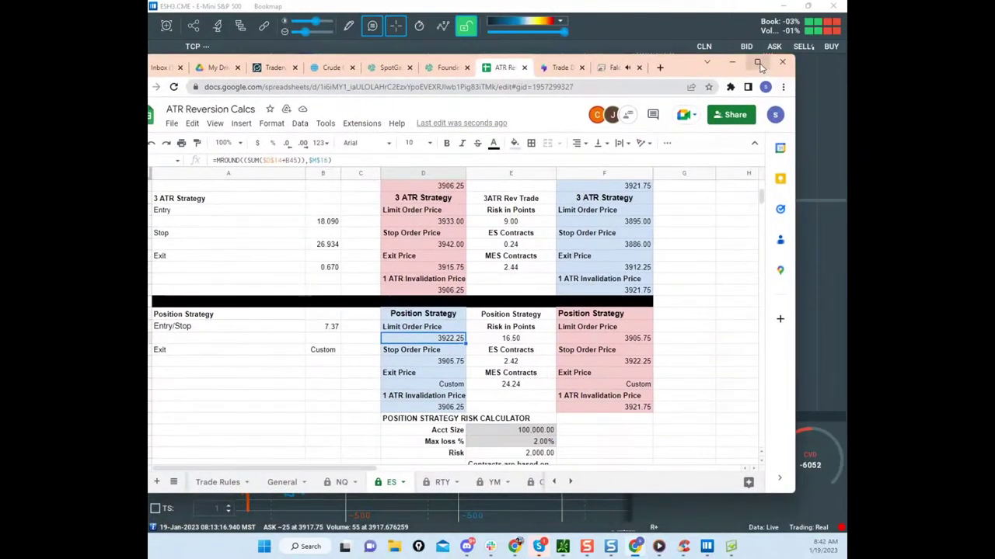
left_click(757, 63)
left_click(561, 371)
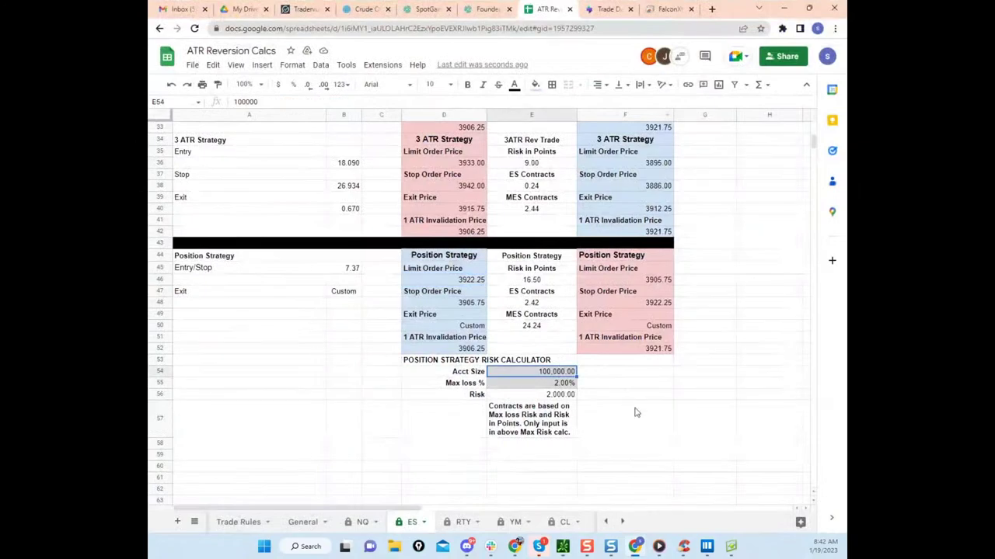
Step: Select the Max loss % in the Position Strategy risk calculator and return to the ES heatmap in Bookmap
left_click(568, 386)
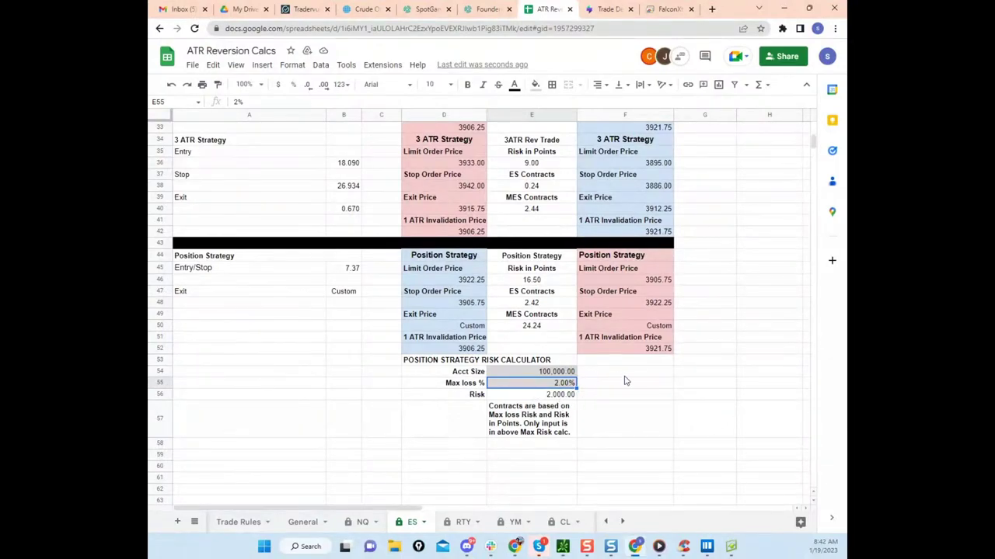
scroll(554, 351, "up", 1)
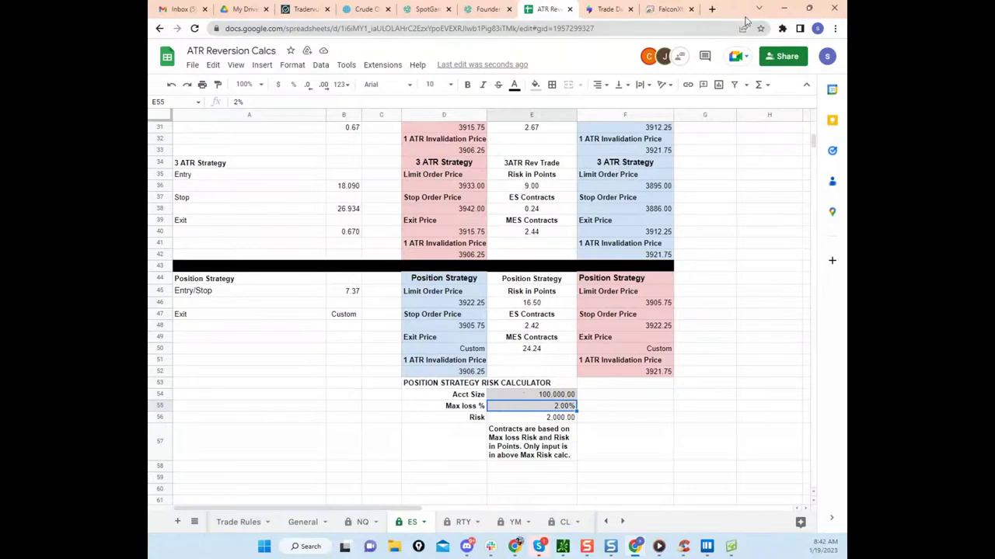
left_click(783, 7)
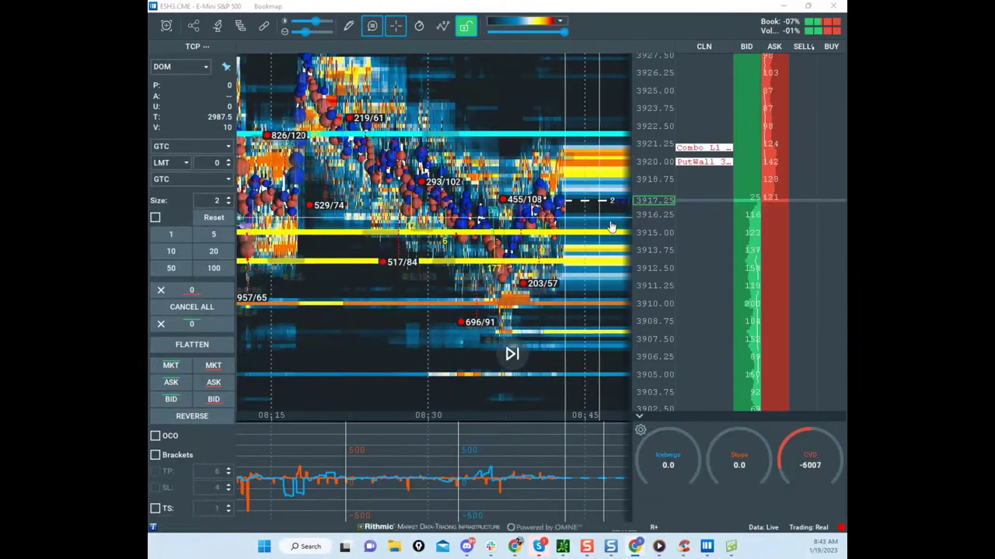
Step: Examine the resting liquidity around the current price on the ES heatmap, between about 3905 and 3930
left_click_drag(612, 225, 598, 275)
scroll(640, 243, "down", 2)
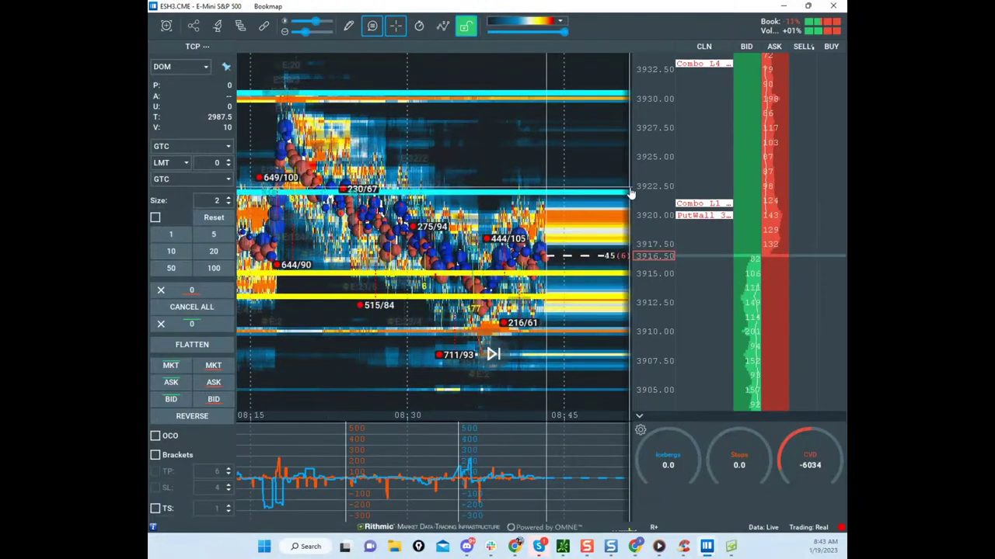
scroll(645, 200, "up", 2)
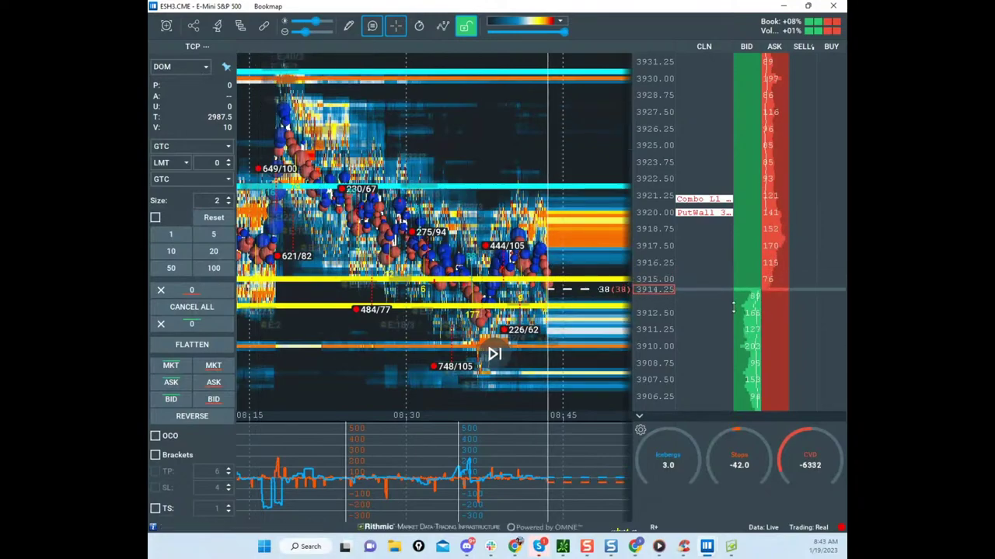
left_click_drag(694, 256, 654, 217)
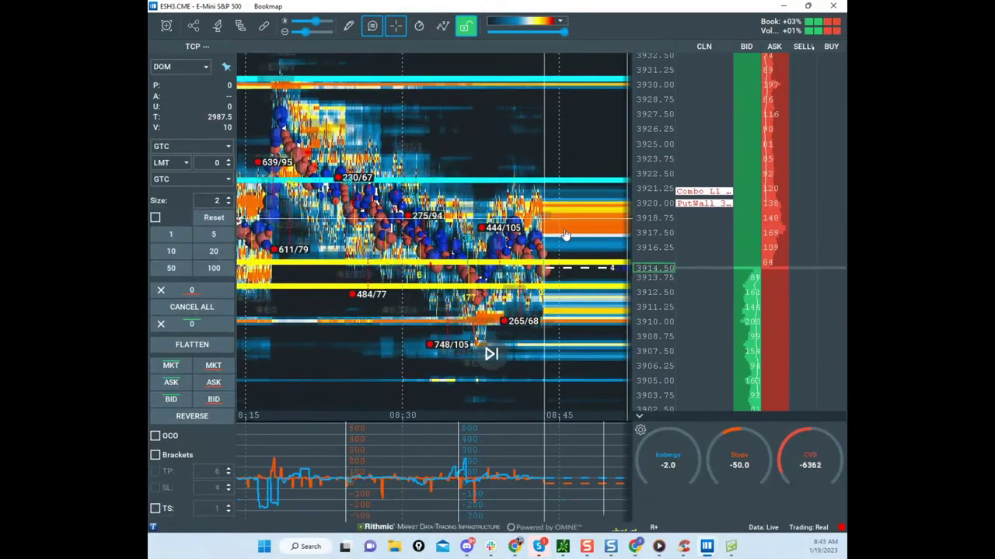
left_click_drag(573, 228, 568, 218)
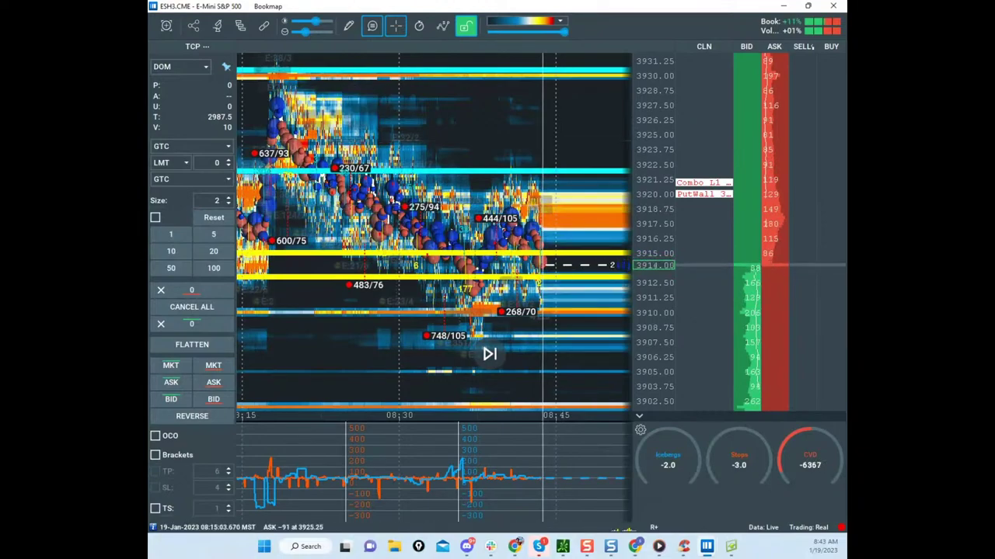
Step: Bring the ATR Reversion Calcs spreadsheet back maximized and select the Position Strategy's Risk in Points value
left_click_drag(149, 23, 681, 66)
scroll(457, 250, "up", 6)
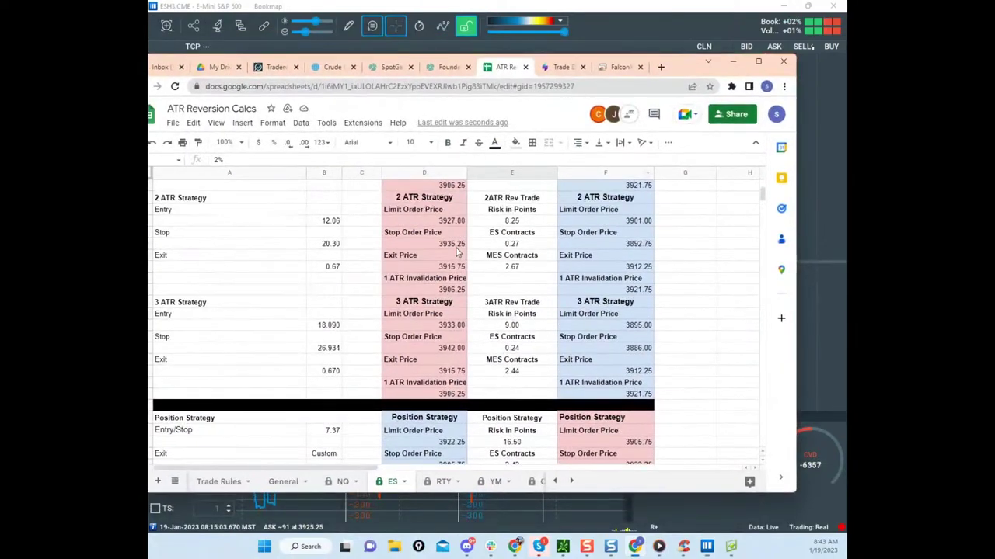
left_click(758, 61)
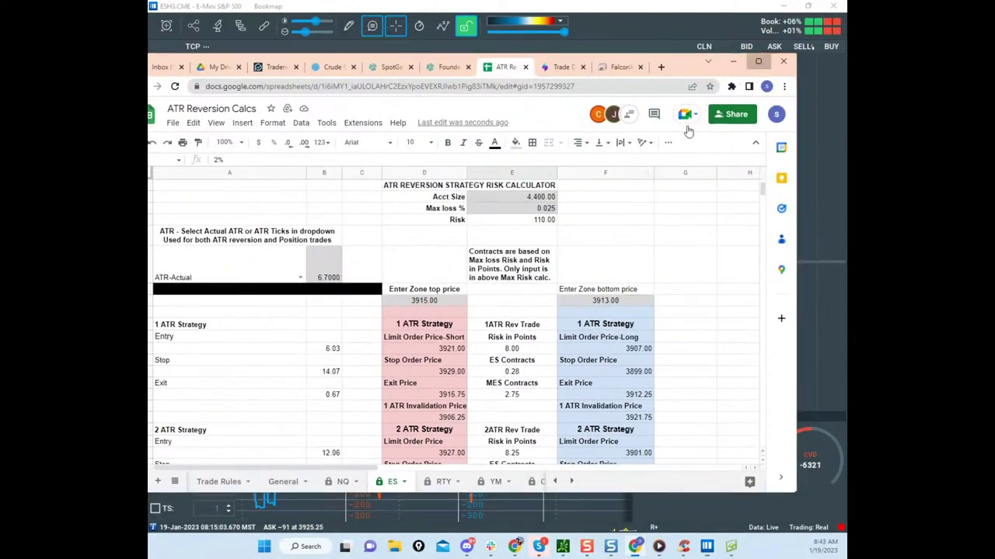
scroll(563, 350, "down", 10)
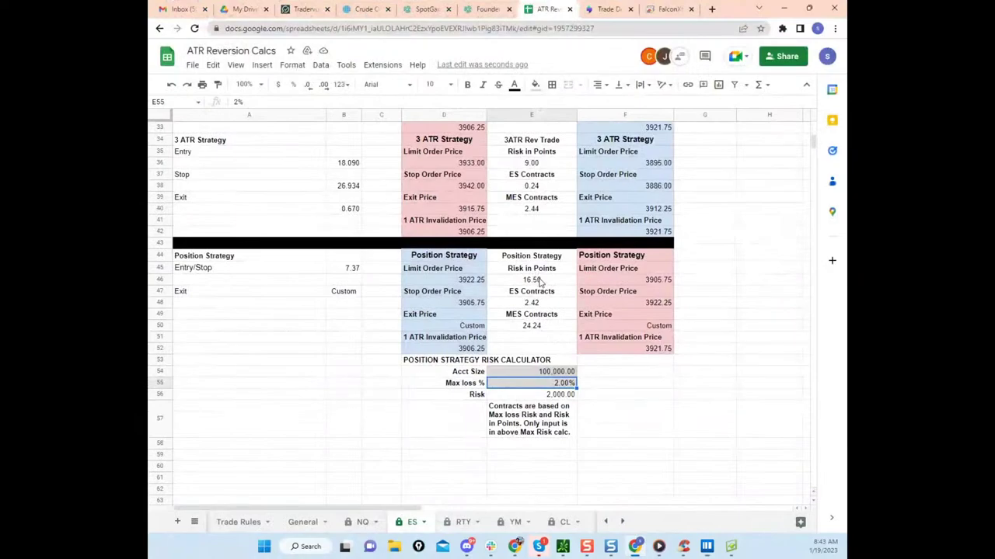
left_click(540, 281)
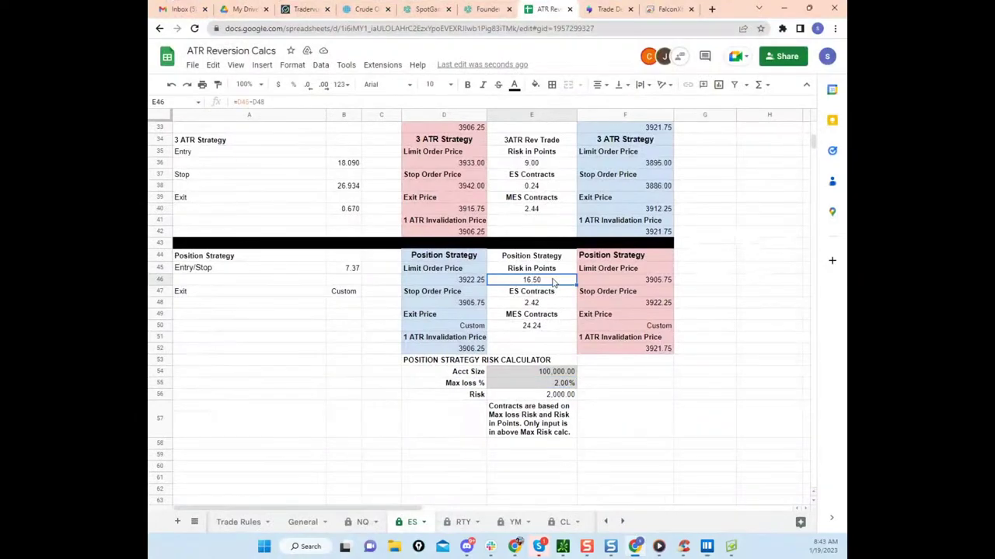
Step: Set the ATR-Actual value on the ES sheet to 12
scroll(536, 296, "up", 2)
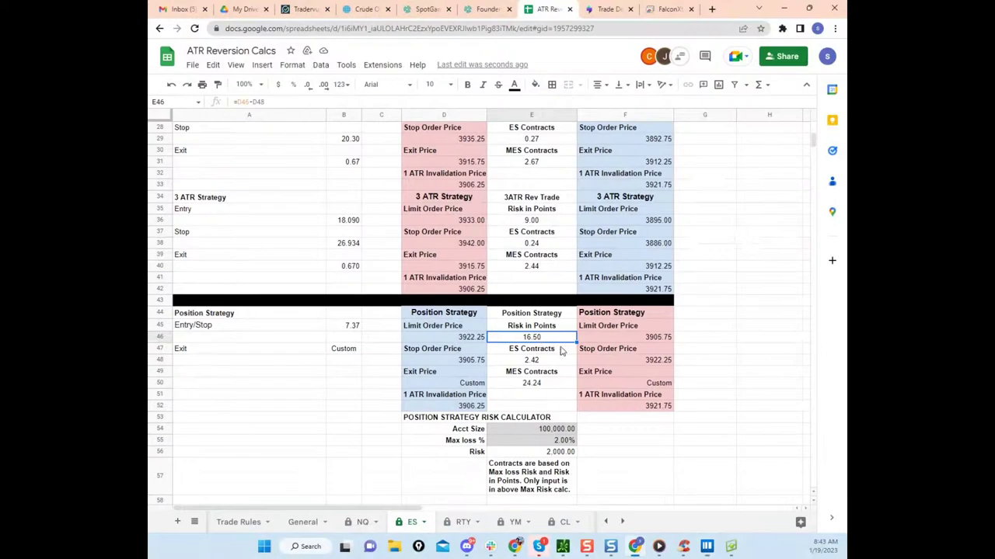
scroll(590, 378, "up", 9)
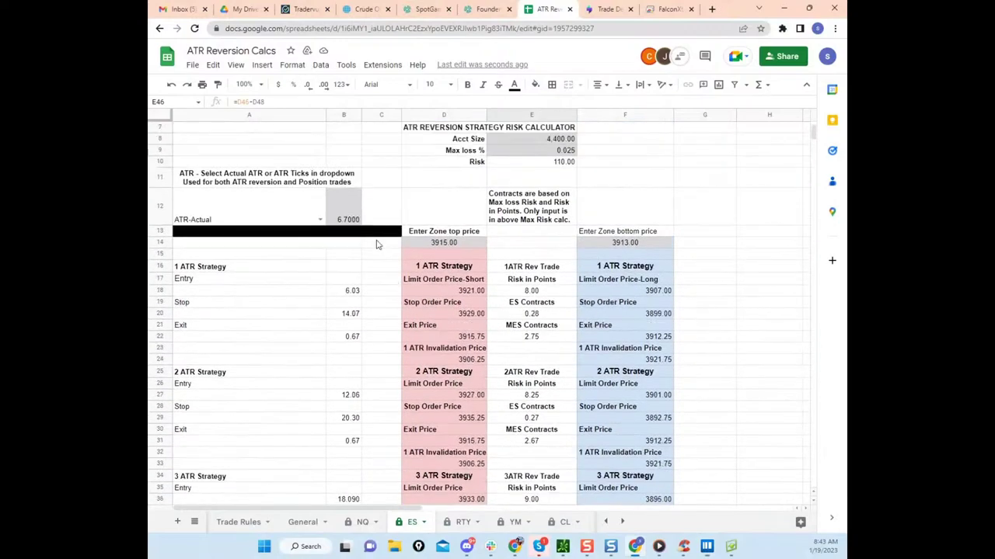
left_click(351, 279)
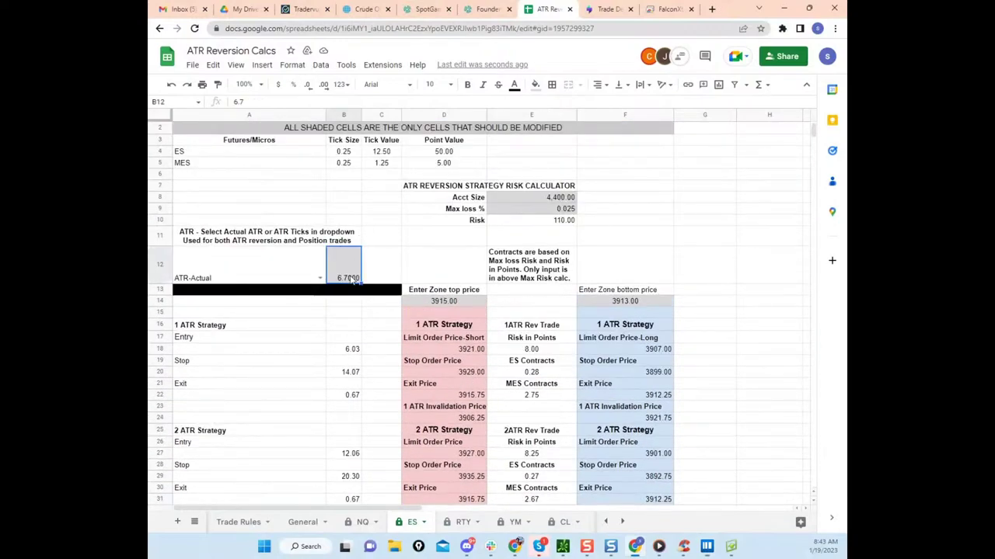
type("12")
left_click(622, 272)
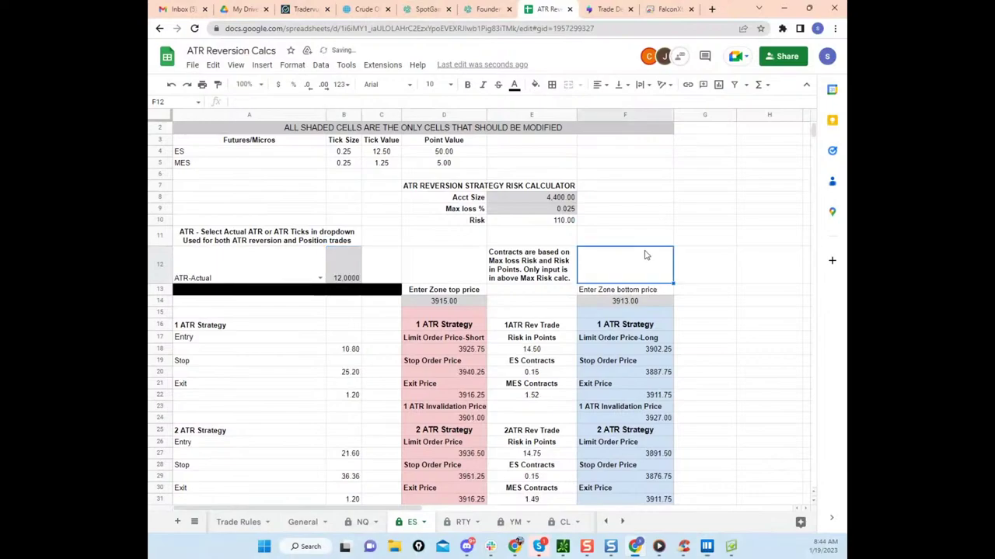
Step: Check the Position Strategy's recalculated Risk in Points, ES Contracts and MES Contracts one after another
scroll(495, 345, "down", 9)
left_click(544, 339)
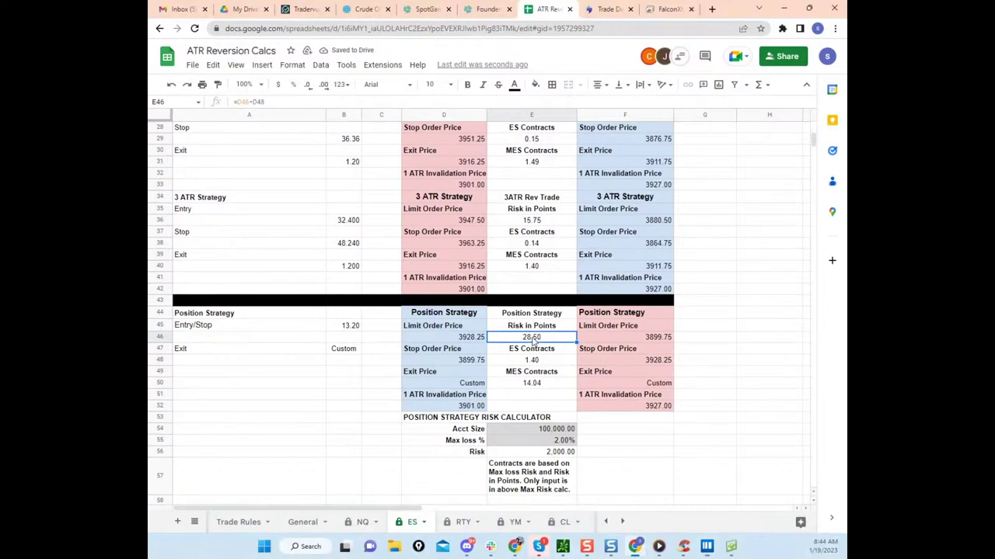
left_click(535, 362)
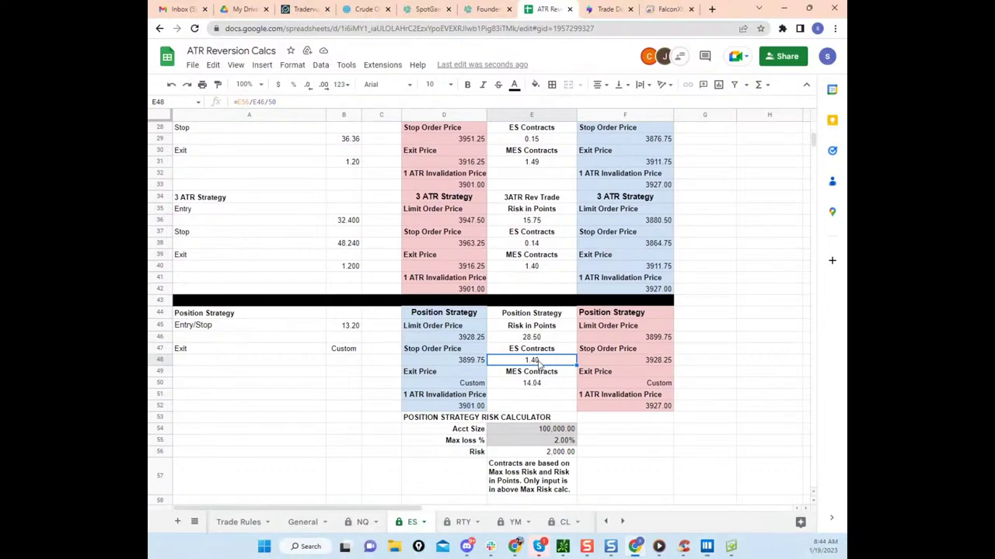
left_click(536, 381)
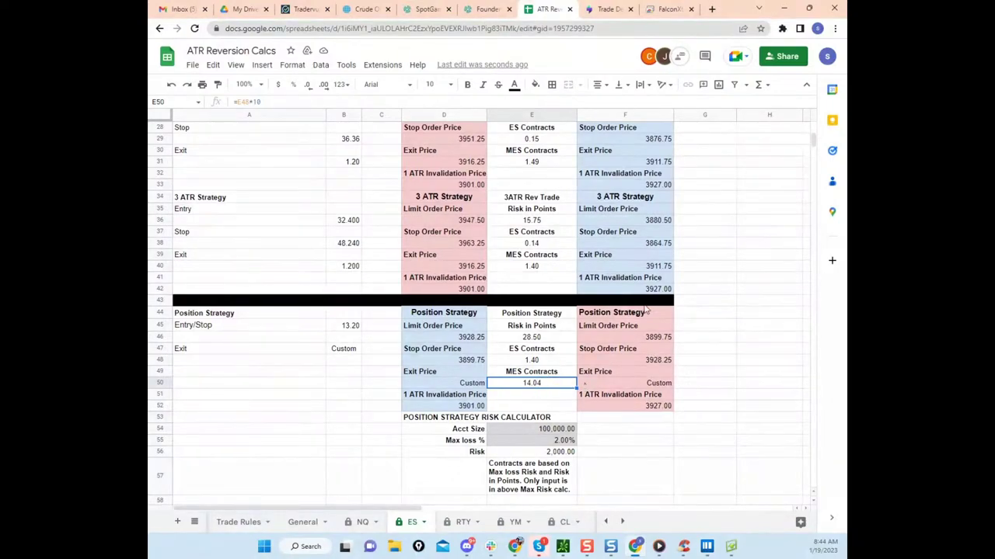
Step: Bring the Trading in the Zone document on screen maximized and decline the offline access offer
left_click_drag(498, 4, 541, 59)
left_click(696, 57)
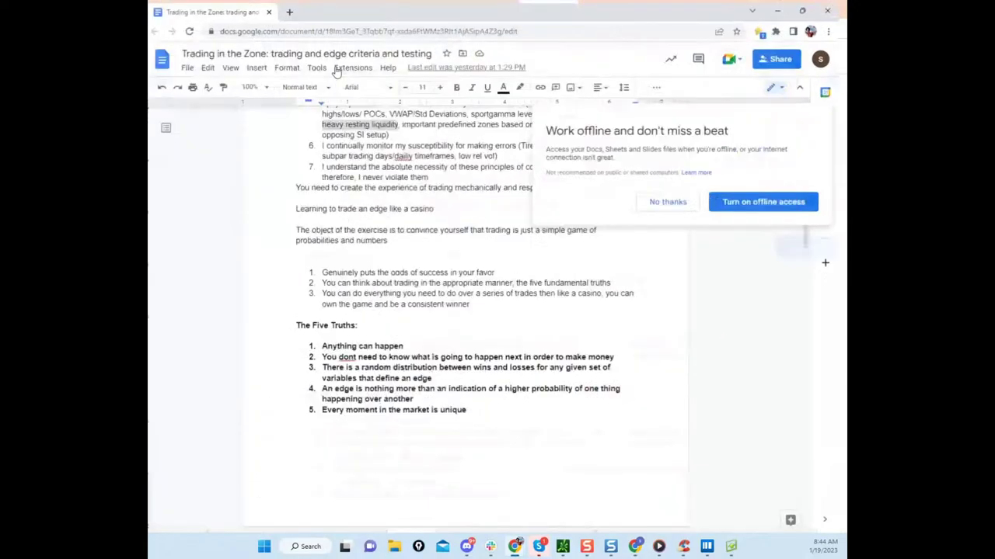
left_click(674, 200)
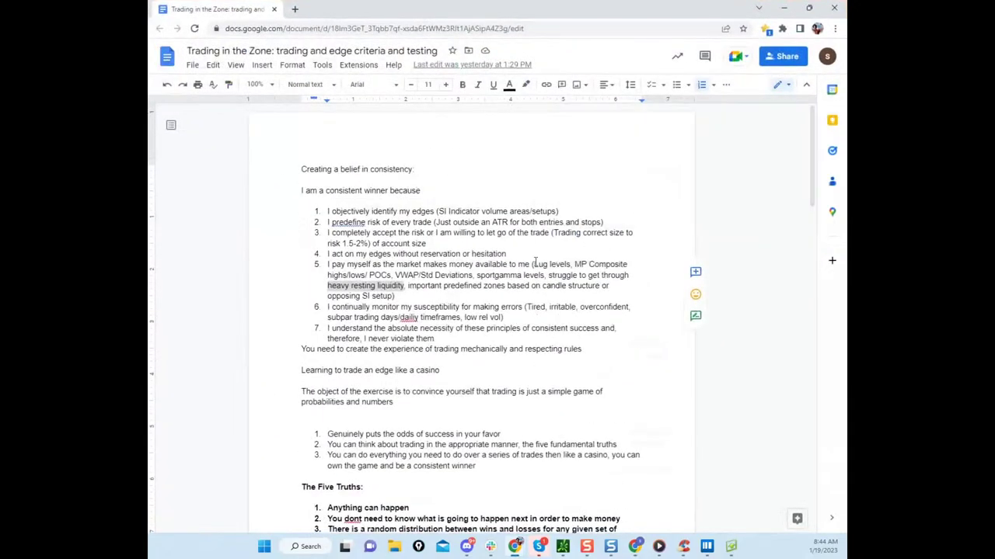
Step: Underline and circle the profit-taking criteria in point 5 of the consistency list with the drawing pen, then leave drawing mode
left_click(419, 264)
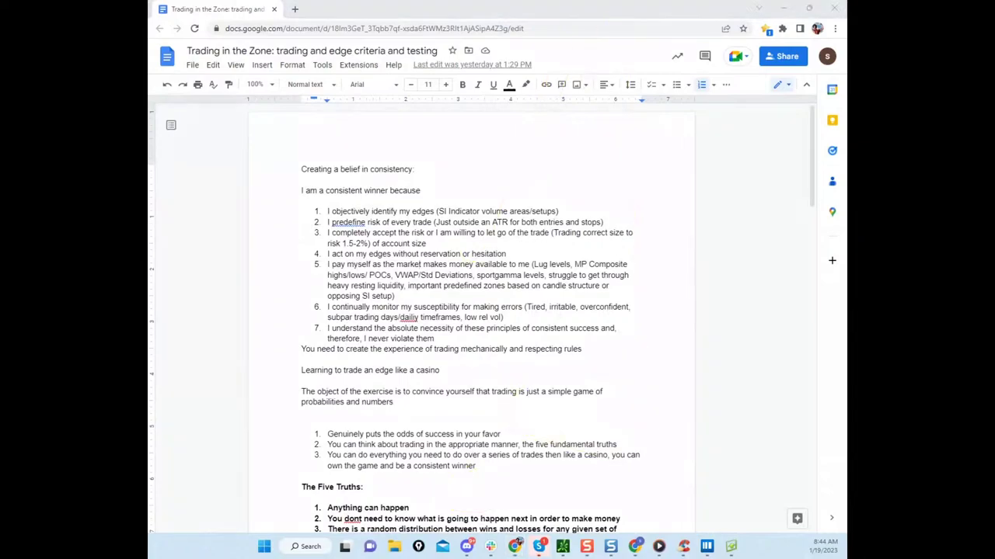
left_click_drag(437, 271, 604, 274)
mouse_move(394, 265)
left_mouse_down()
mouse_move(322, 278)
mouse_move(480, 292)
mouse_move(564, 269)
mouse_move(528, 263)
left_mouse_up()
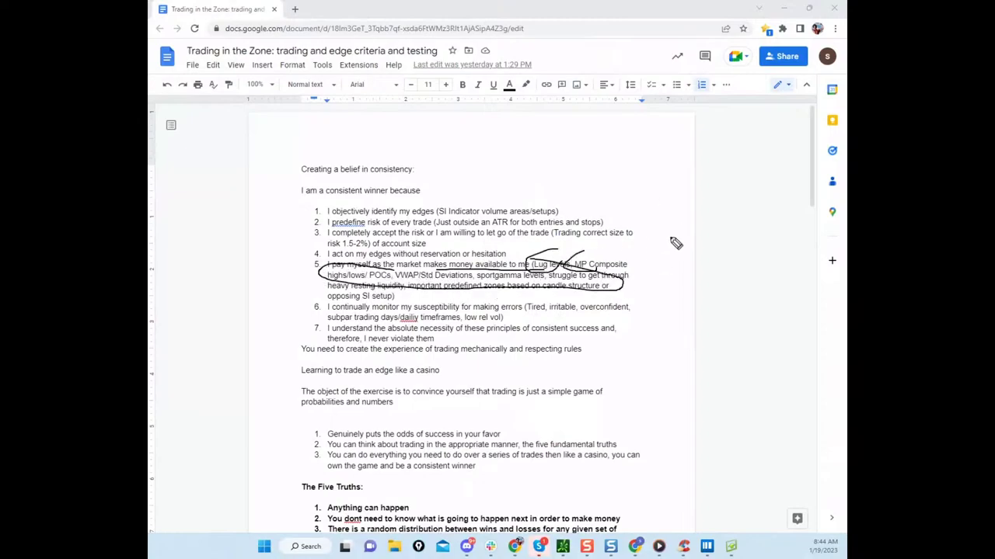
key("Escape")
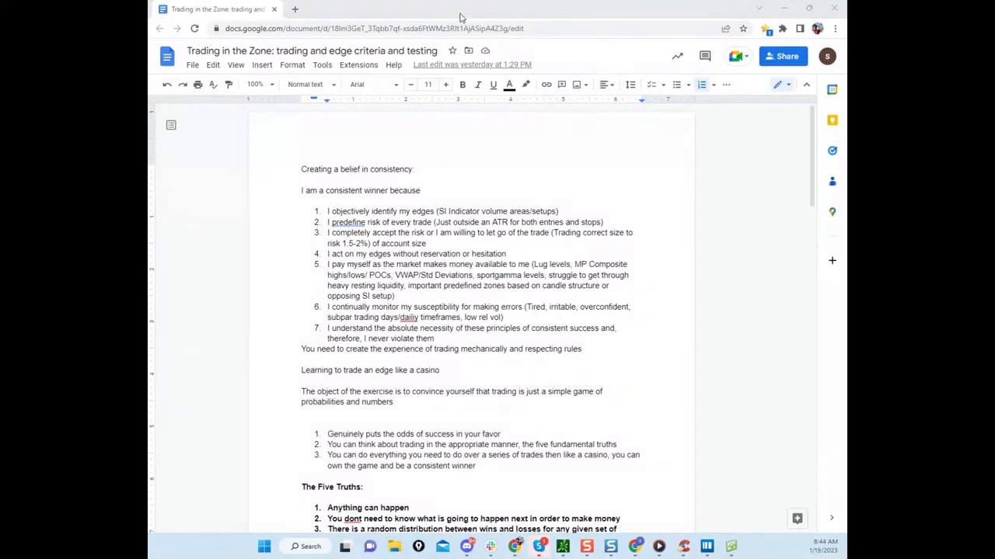
Step: Return to the trading Chrome window, open the remote desktop session and move across its charts to the remote Bookmap
left_click_drag(216, 10, 548, 67)
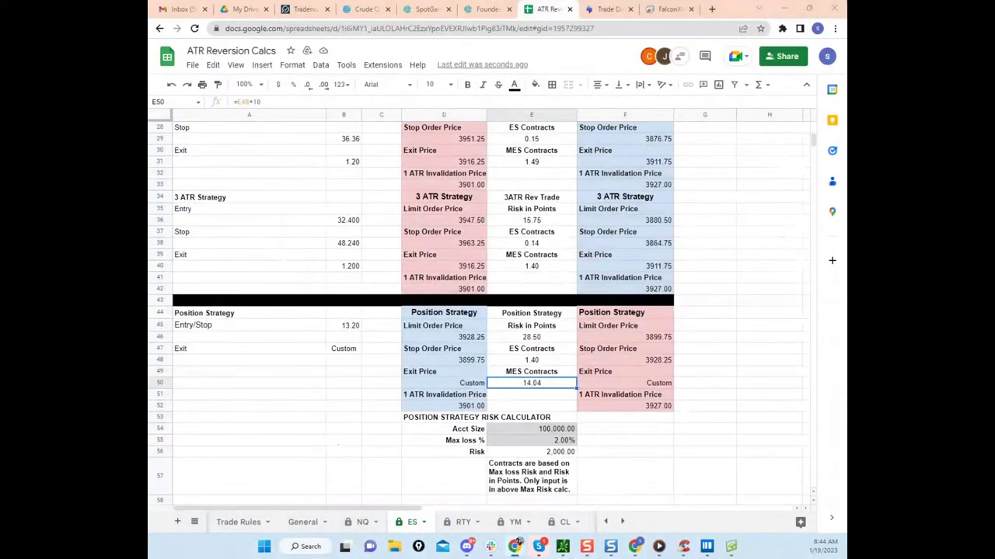
left_click(652, 9)
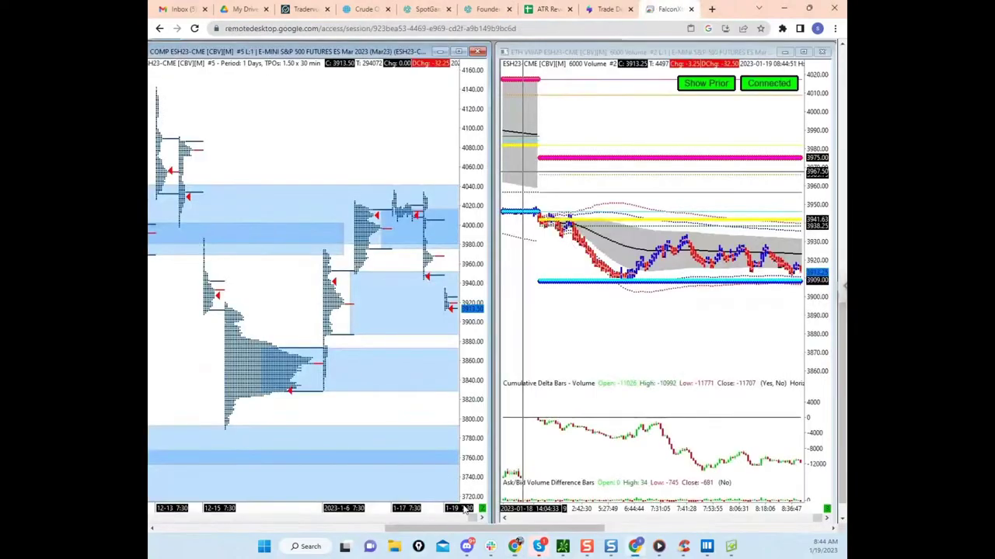
left_click_drag(465, 530, 803, 452)
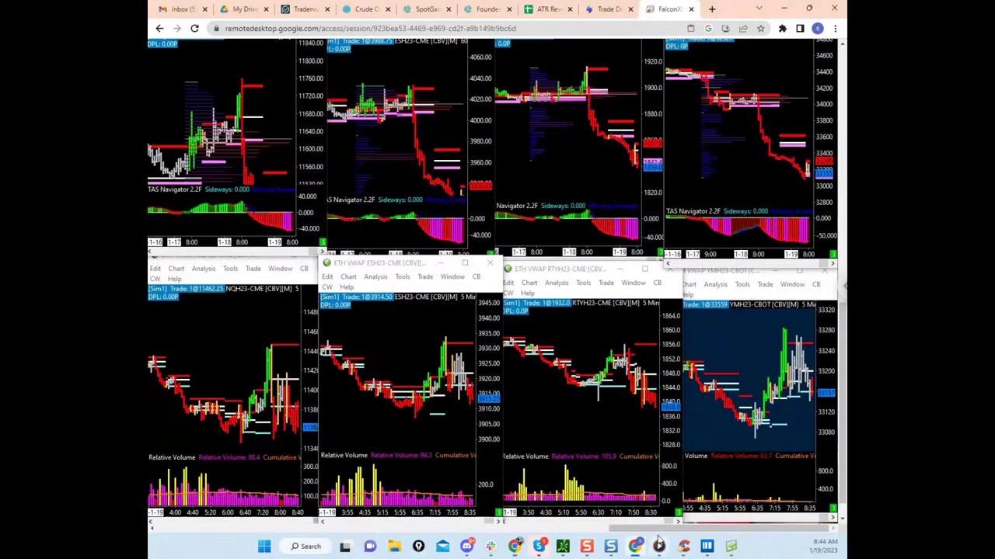
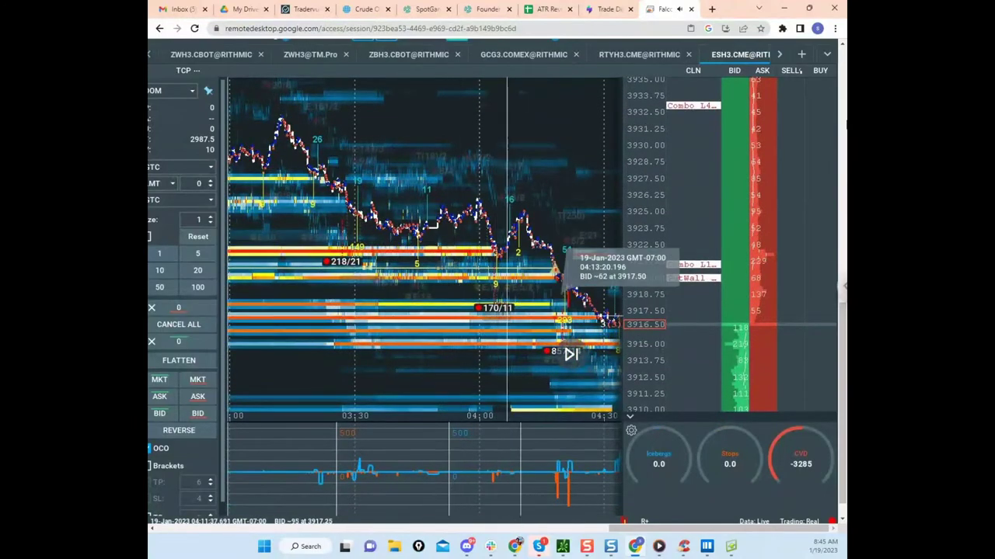
Step: Frame the 03:30 to 04:30 drop on the remote ES heatmap, circle the Combo L1 and PutWall labels, and draw a line from the drop
scroll(516, 285, "down", 3)
scroll(513, 283, "up", 1)
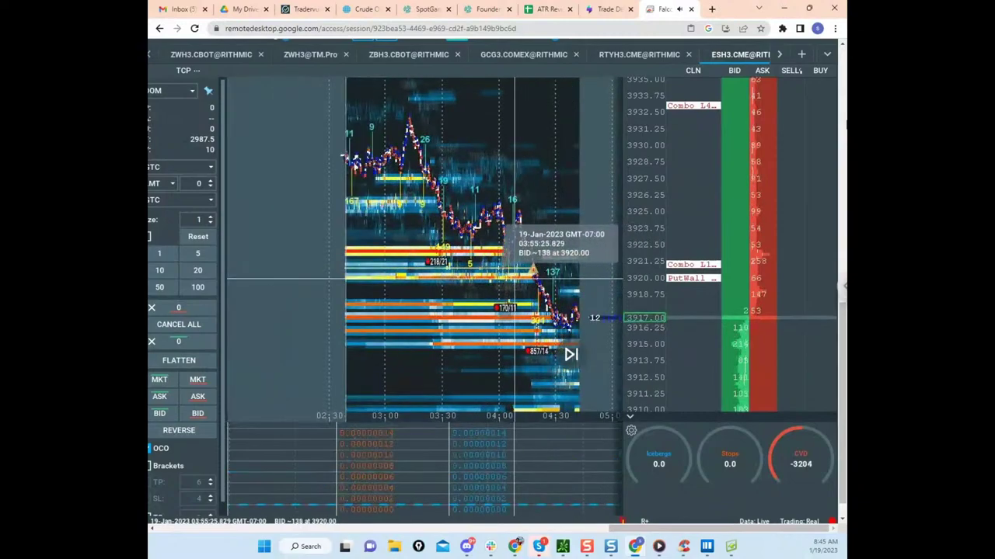
scroll(484, 283, "up", 2)
left_click_drag(484, 283, 361, 260)
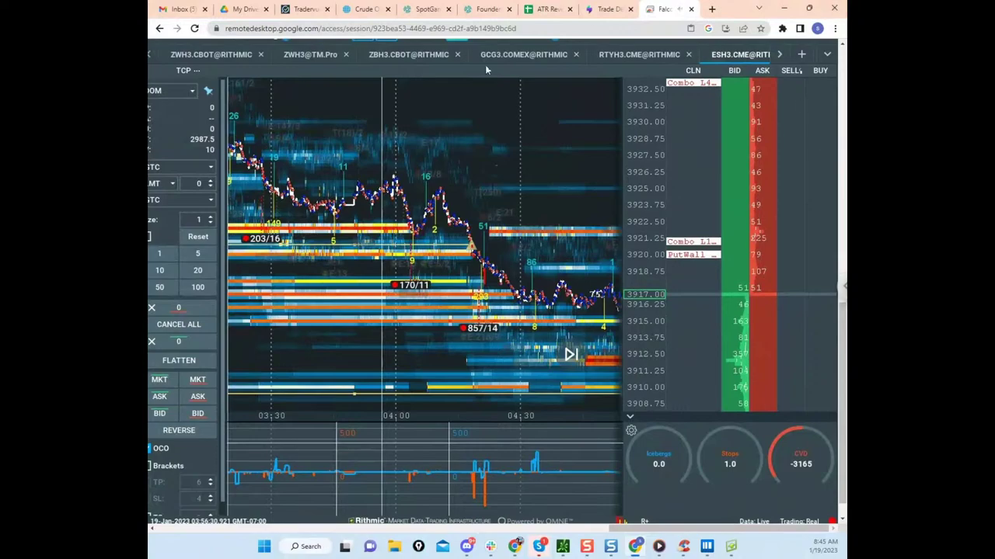
left_click_drag(581, 252, 597, 271)
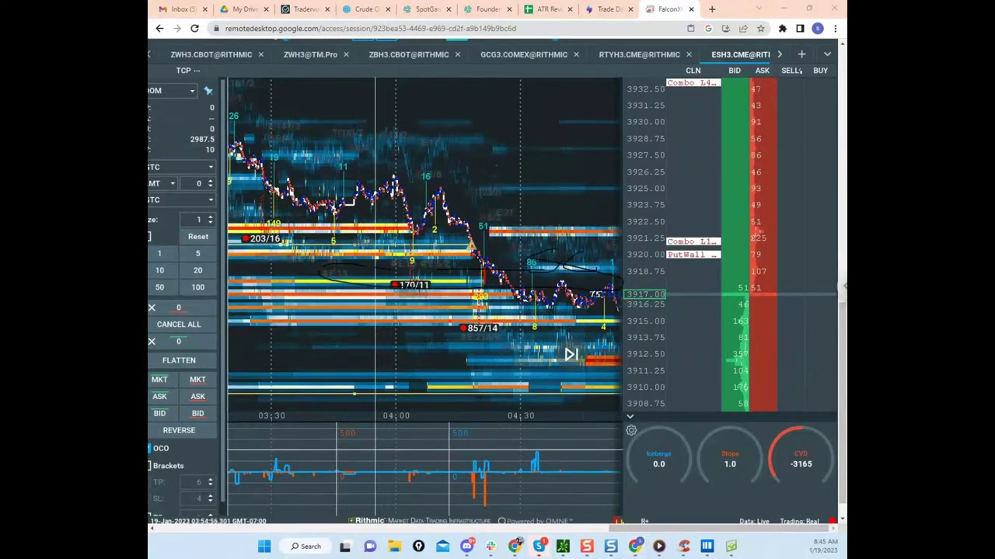
mouse_move(690, 243)
left_mouse_down()
mouse_move(684, 276)
mouse_move(747, 247)
left_mouse_up()
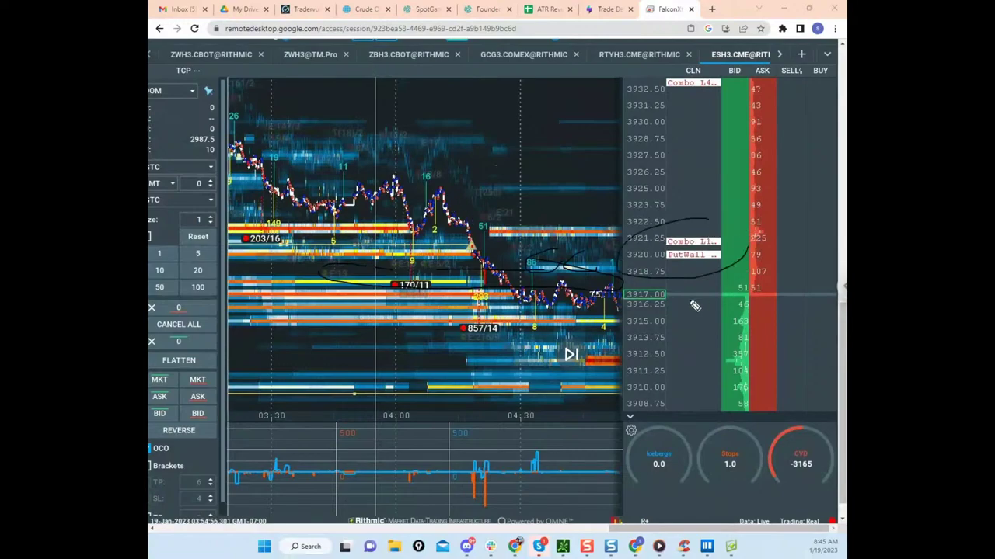
left_click_drag(686, 256, 767, 260)
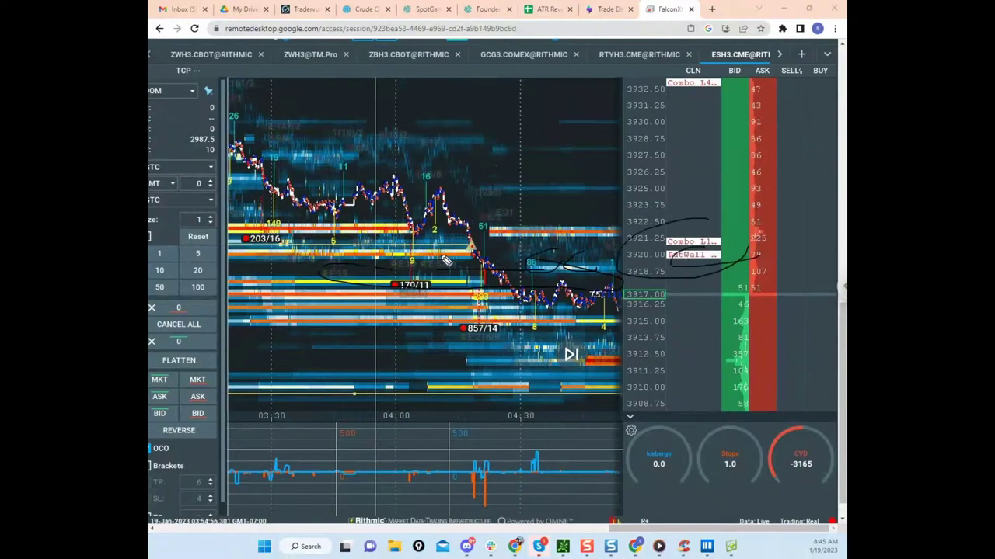
left_click_drag(486, 250, 592, 69)
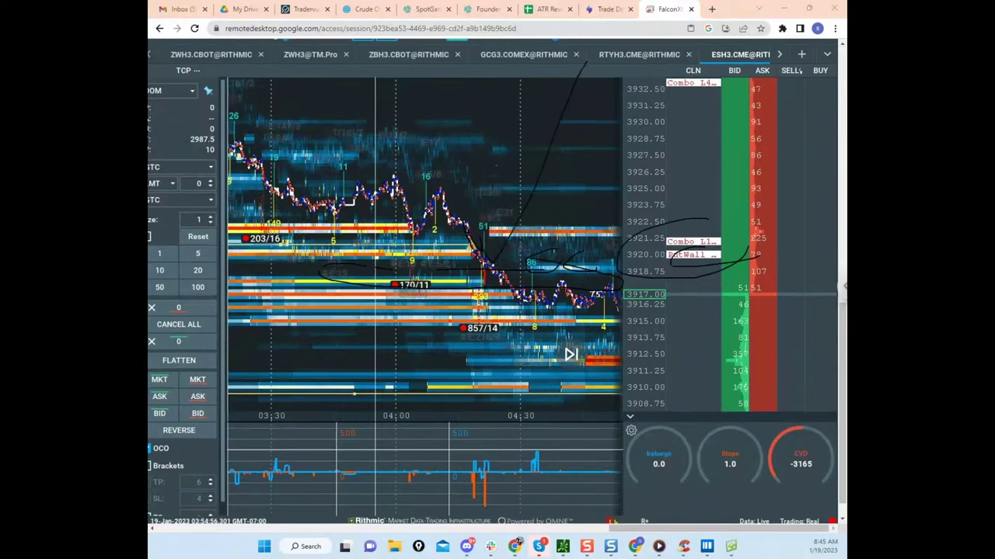
Step: Clear the old annotations, mark the level below 3910, the drop and rebound path, and the Combo L1 and PutWall labels in yellow, then leave drawing mode
key("Escape")
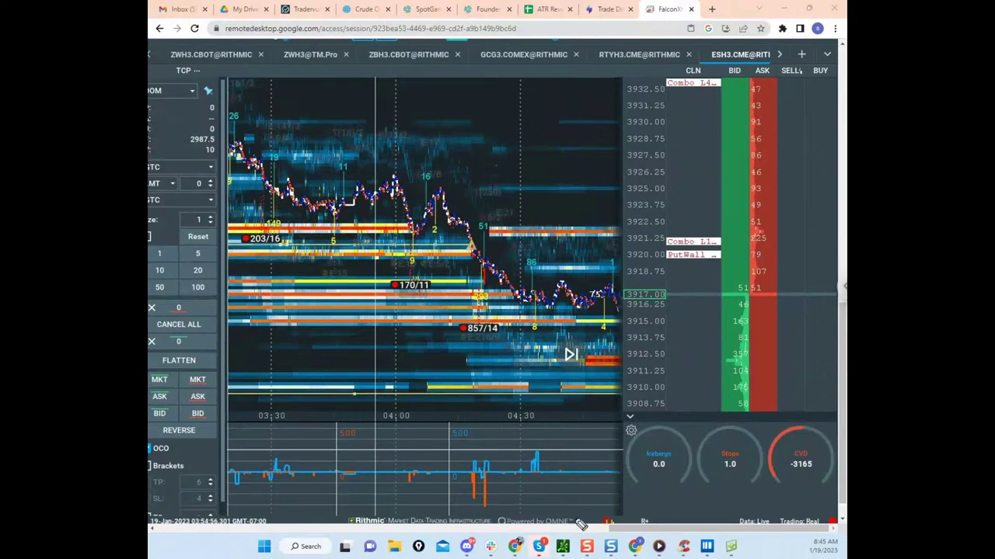
mouse_move(689, 404)
left_mouse_down()
mouse_move(553, 404)
mouse_move(661, 414)
left_mouse_up()
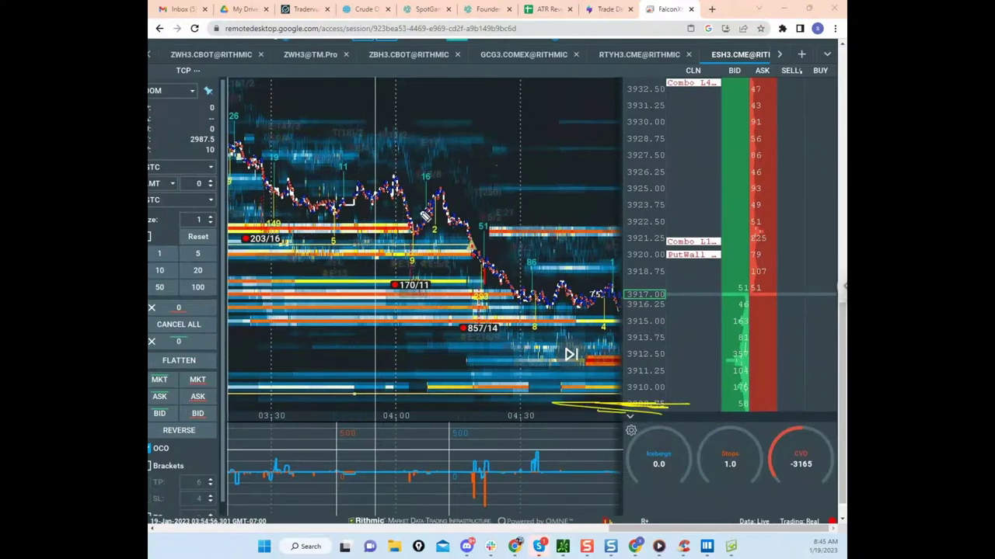
left_click_drag(412, 209, 456, 241)
mouse_move(505, 276)
left_mouse_down()
mouse_move(604, 78)
mouse_move(616, 31)
left_mouse_up()
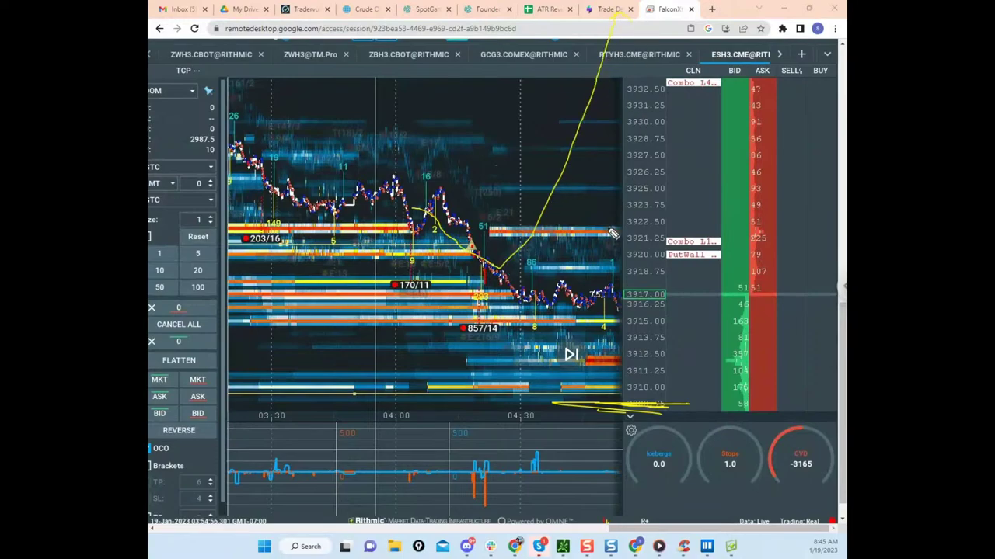
left_click_drag(710, 217, 725, 243)
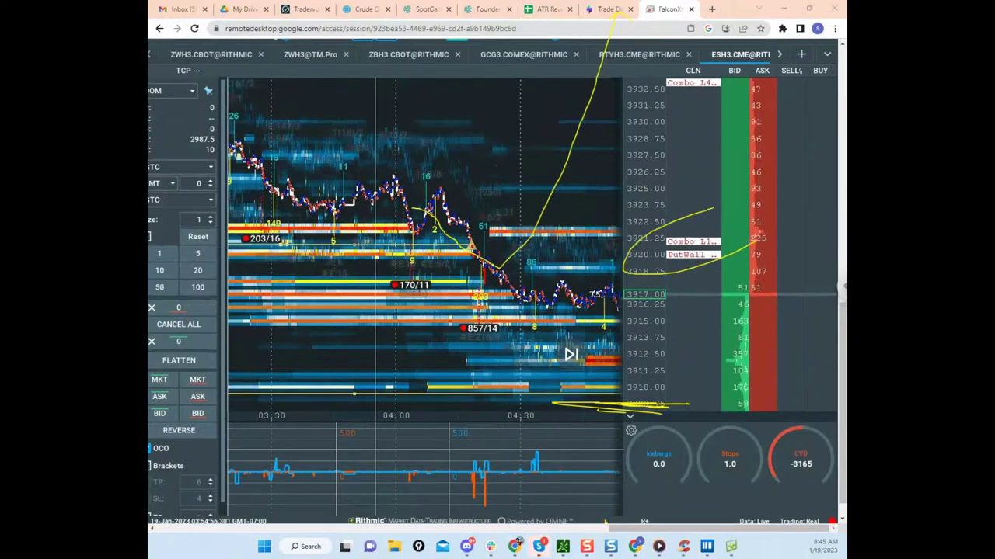
key("Escape")
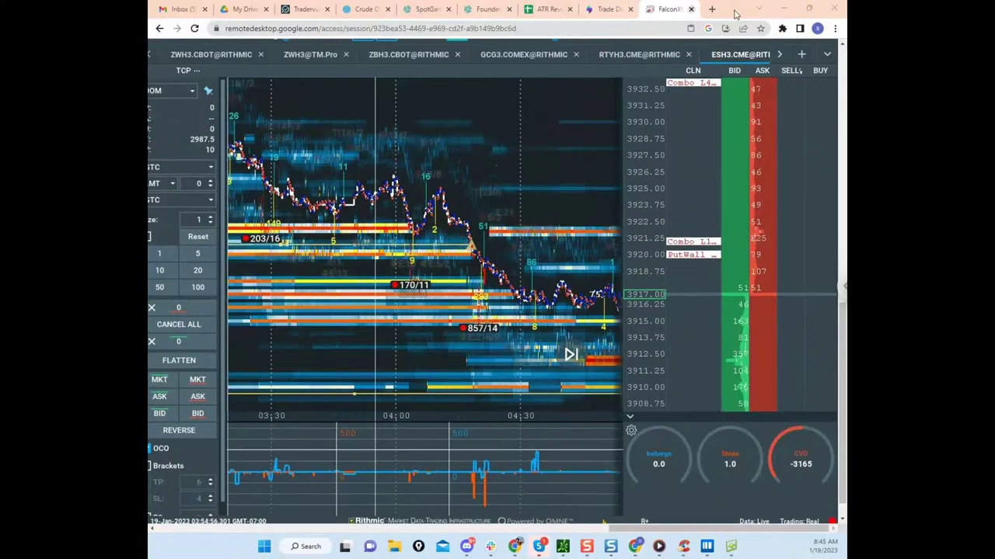
Step: Move the Trade Detail tab next to the Tradervue tab and bring the ES sheet of ATR Reversion Calcs on screen
double_click(740, 20)
left_click_drag(734, 23, 658, 78)
left_click(727, 66)
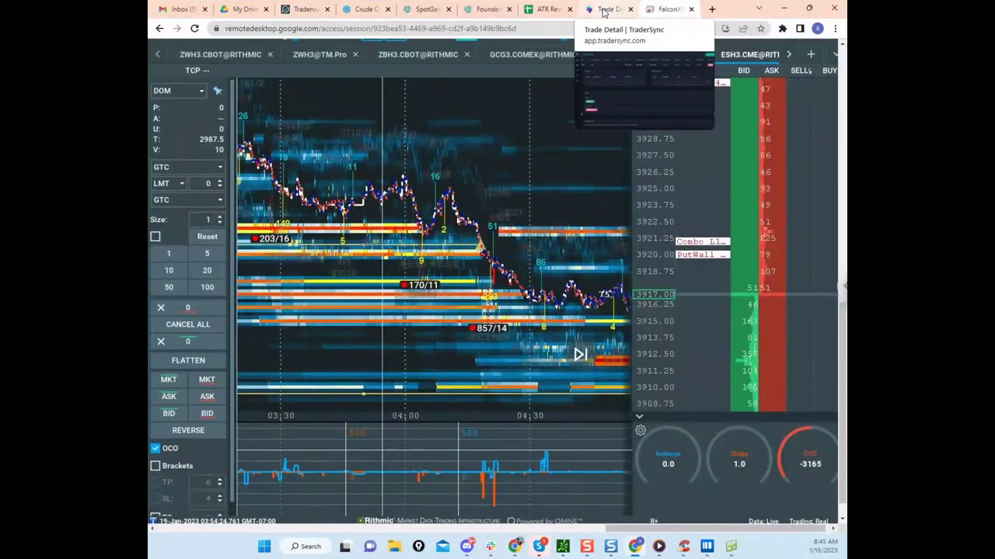
left_click_drag(603, 11, 365, 9)
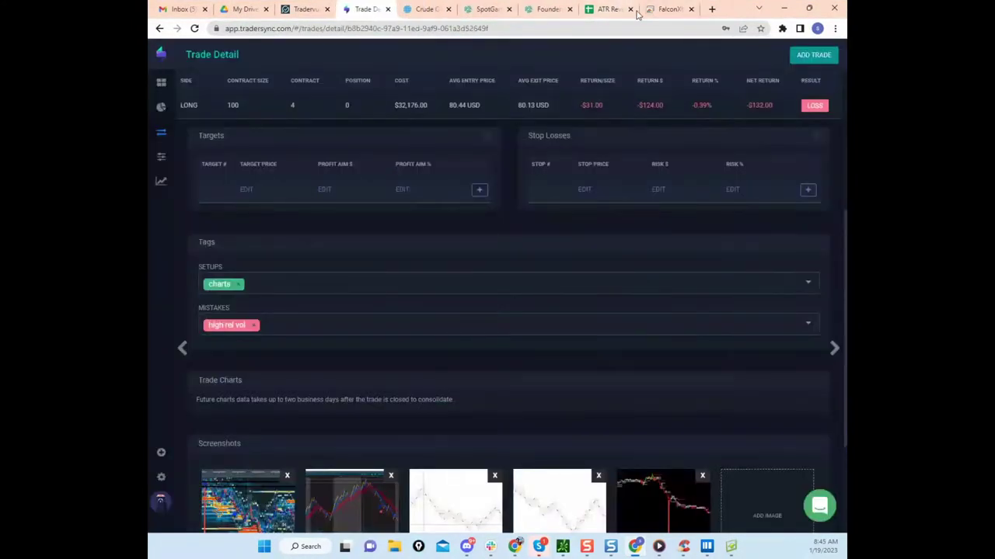
left_click(662, 9)
left_click(606, 10)
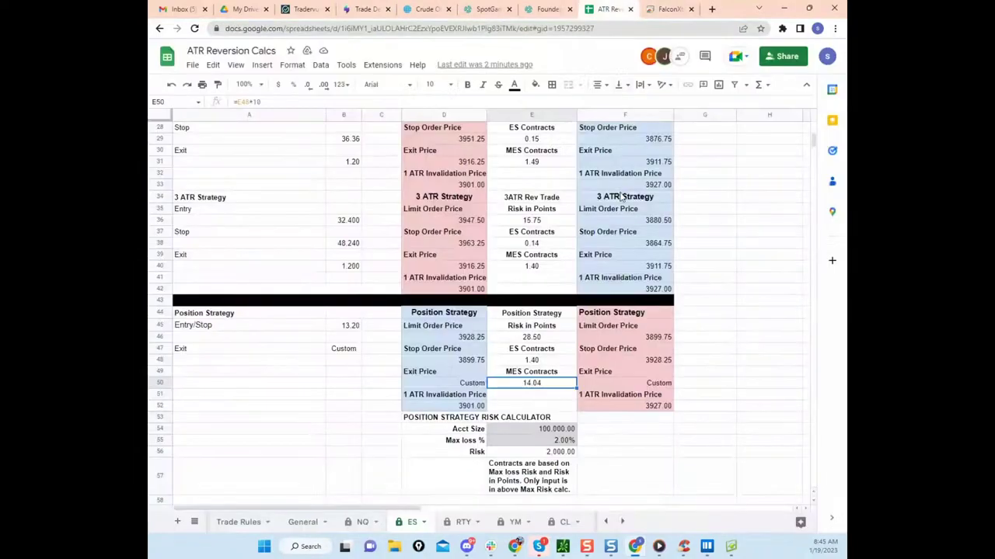
scroll(621, 198, "up", 1)
Step: Return to the local Bookmap and examine the ES heatmap from 08:00 to 08:45 around the Combo L1 and PutWall levels
left_click(784, 8)
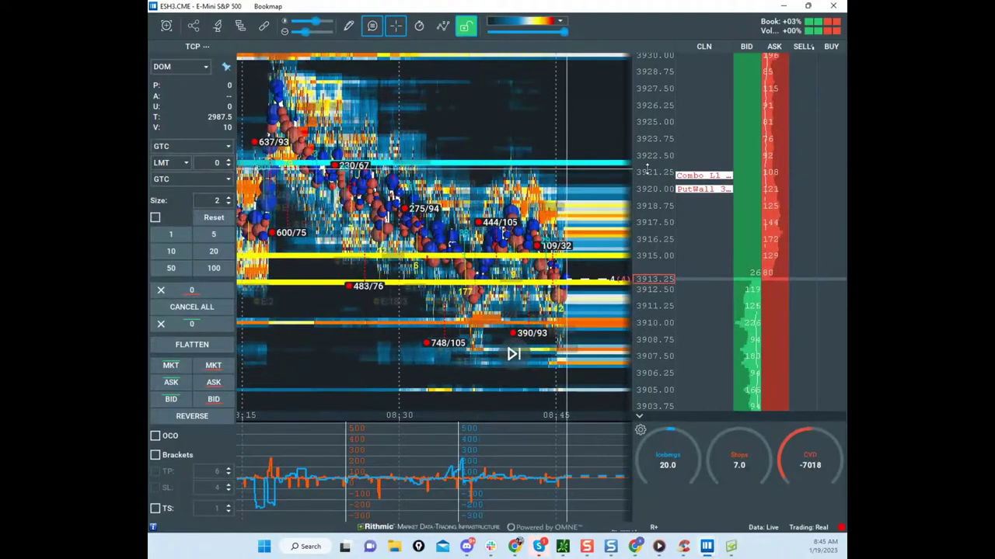
scroll(524, 233, "down", 5)
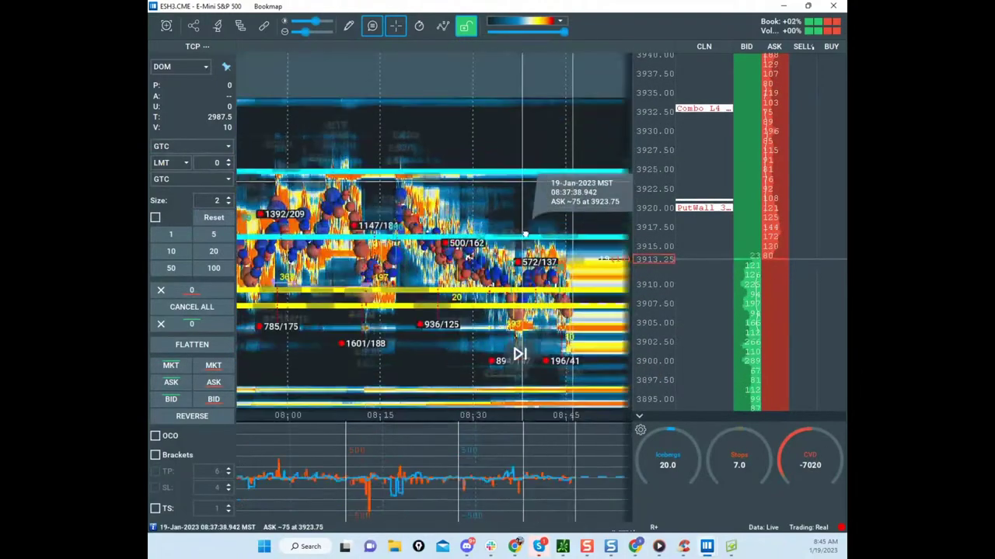
left_click_drag(525, 234, 526, 238)
scroll(646, 196, "up", 5)
left_click_drag(629, 237, 598, 187)
scroll(661, 301, "down", 2)
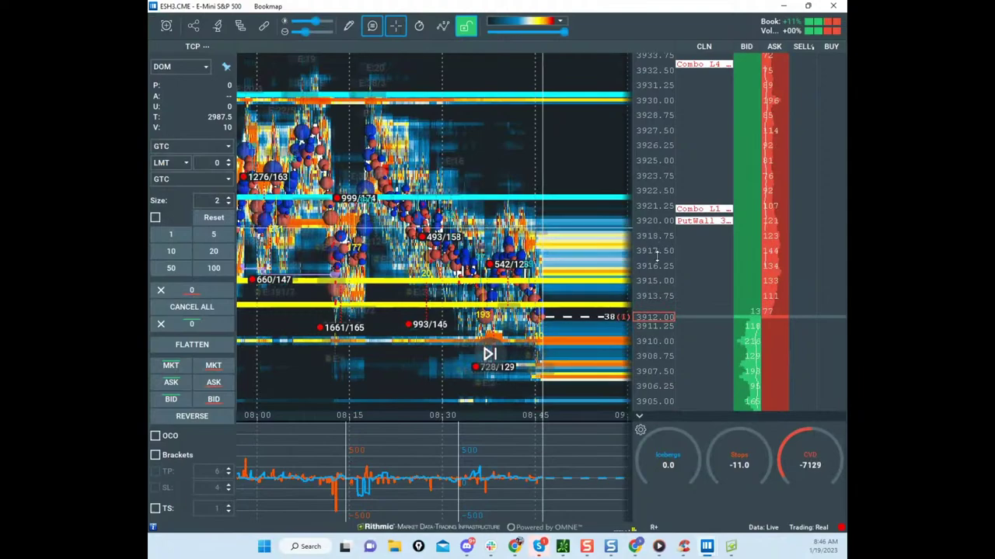
scroll(657, 255, "down", 2)
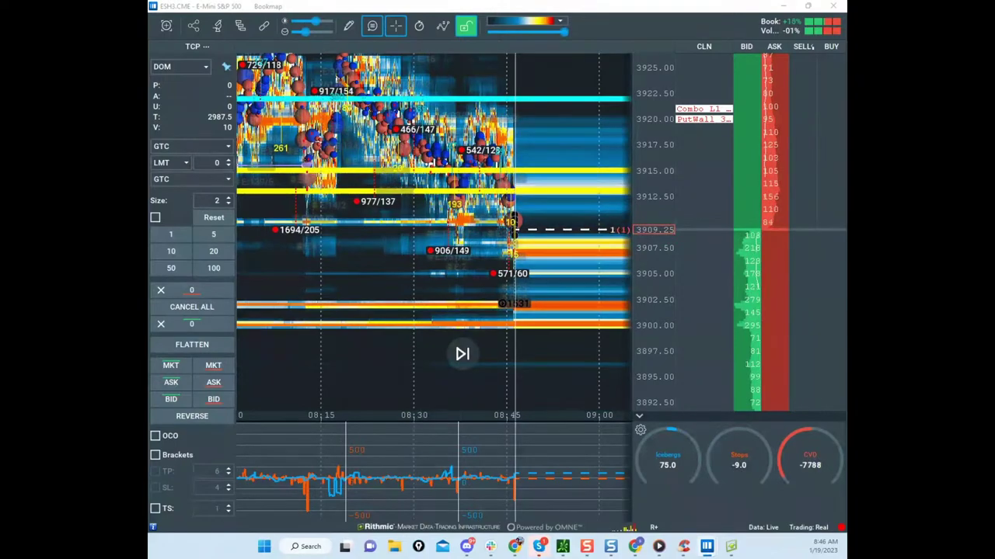
Step: Bring the ATR Reversion Calcs window back maximized and set the account size in the position strategy risk calculator to 120,000
left_click_drag(149, 119, 726, 98)
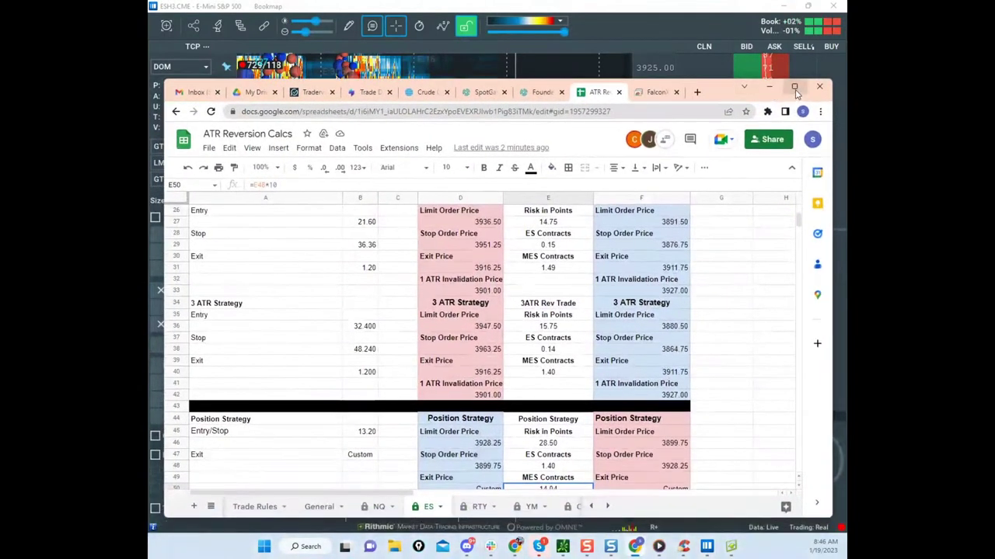
left_click(796, 93)
left_click(553, 396)
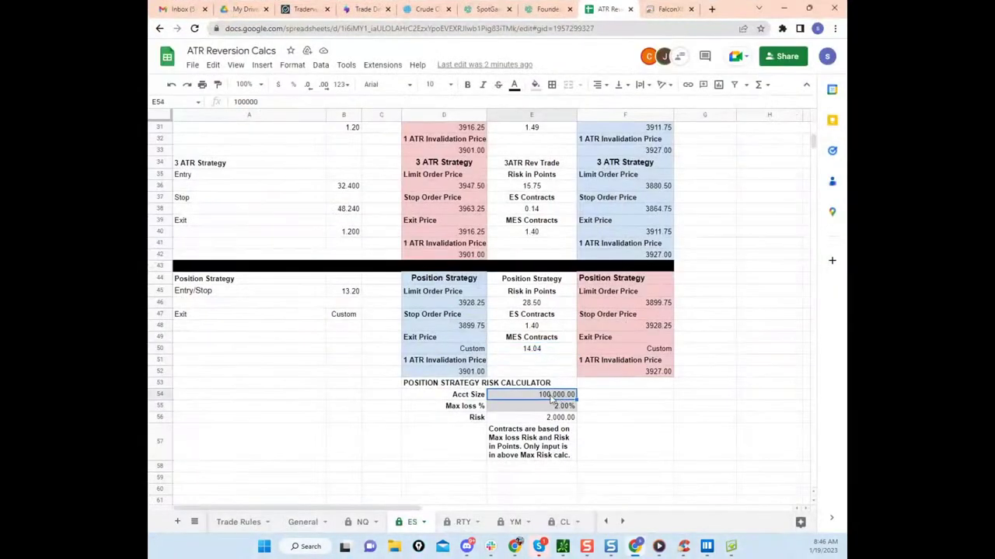
type("120")
left_click(655, 410)
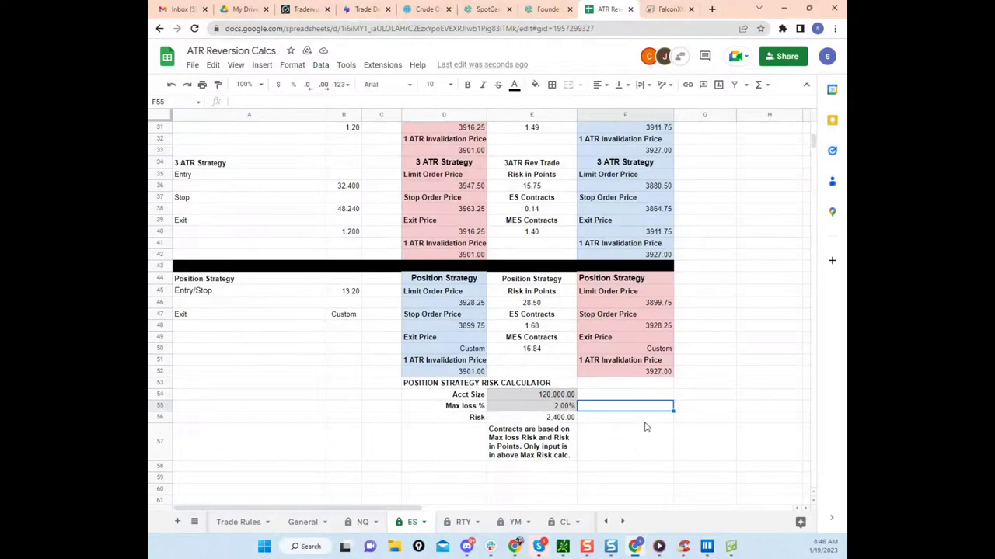
Step: Inspect the max loss % and risk cells of the position strategy risk calculator
left_click(571, 409)
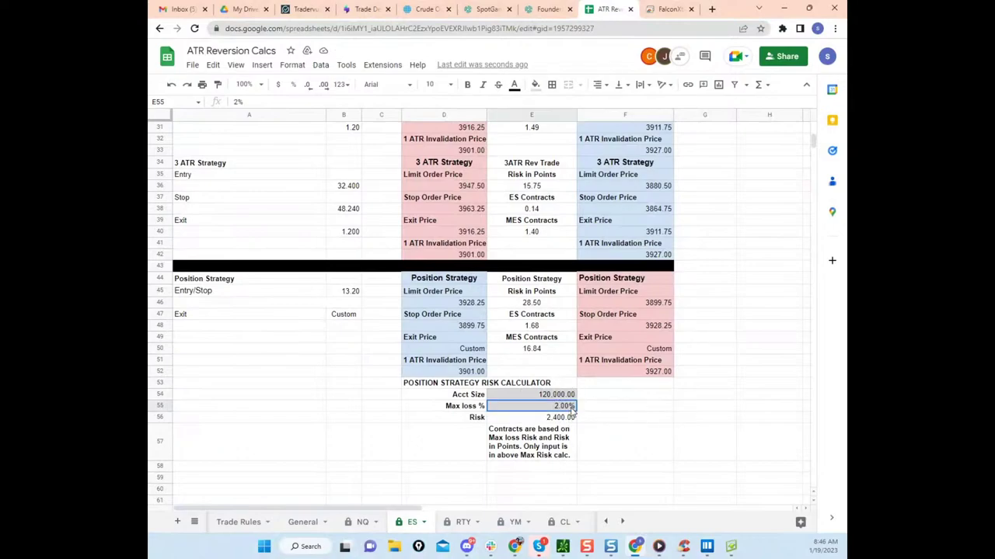
left_click(570, 421)
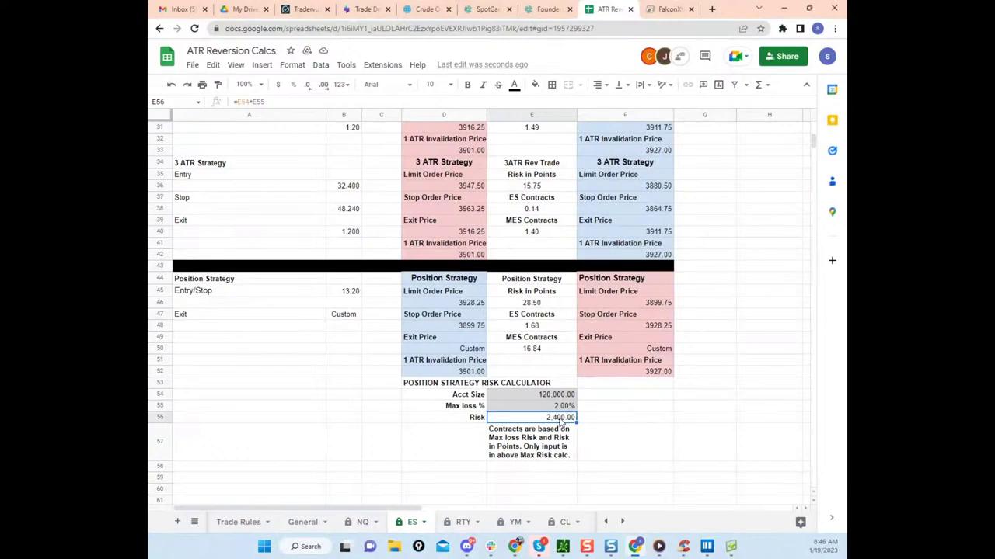
left_click(562, 407)
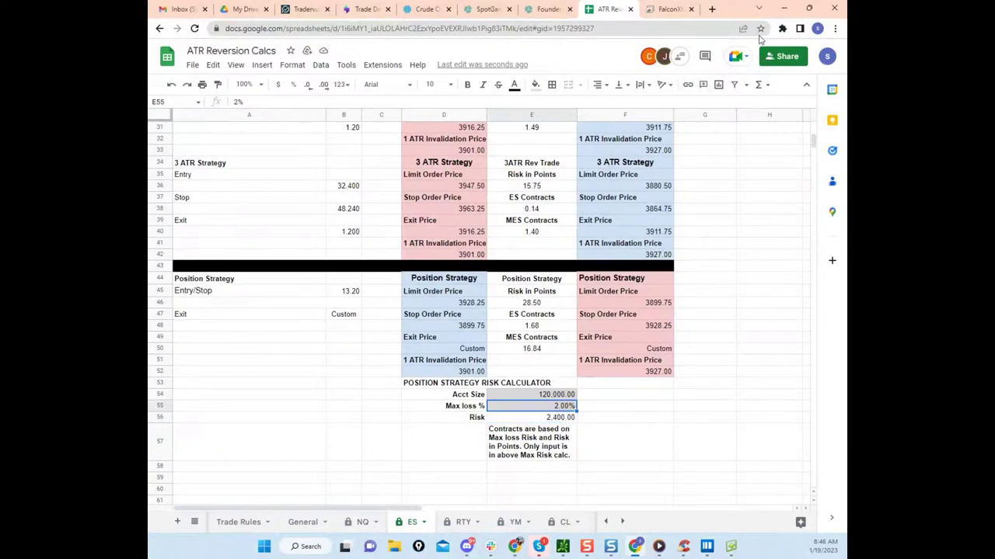
Step: Switch to the maximized E-Mini Nasdaq-100 Bookmap, enlarge the time around 08:46, and shrink the volume bubbles
left_click(784, 8)
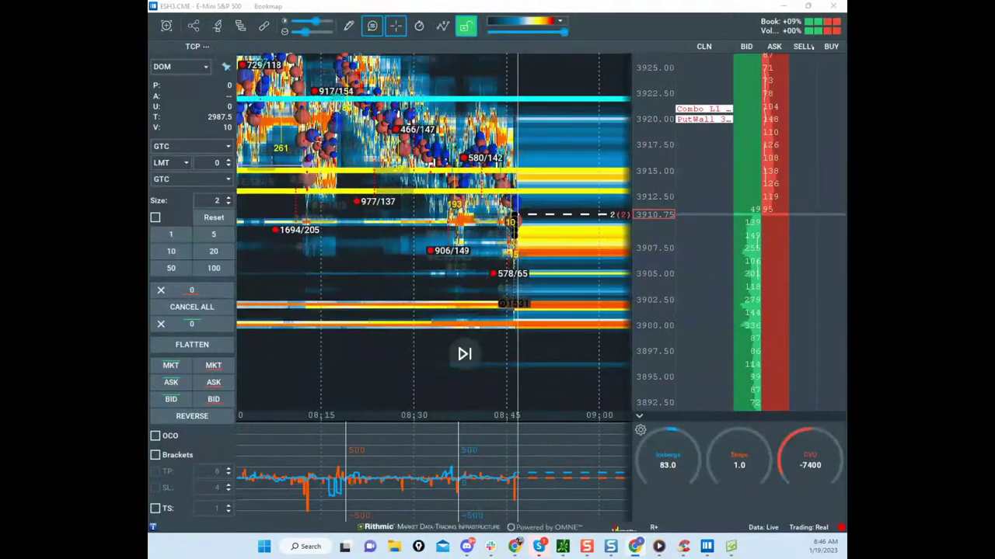
left_click_drag(149, 63, 681, 51)
left_click(781, 47)
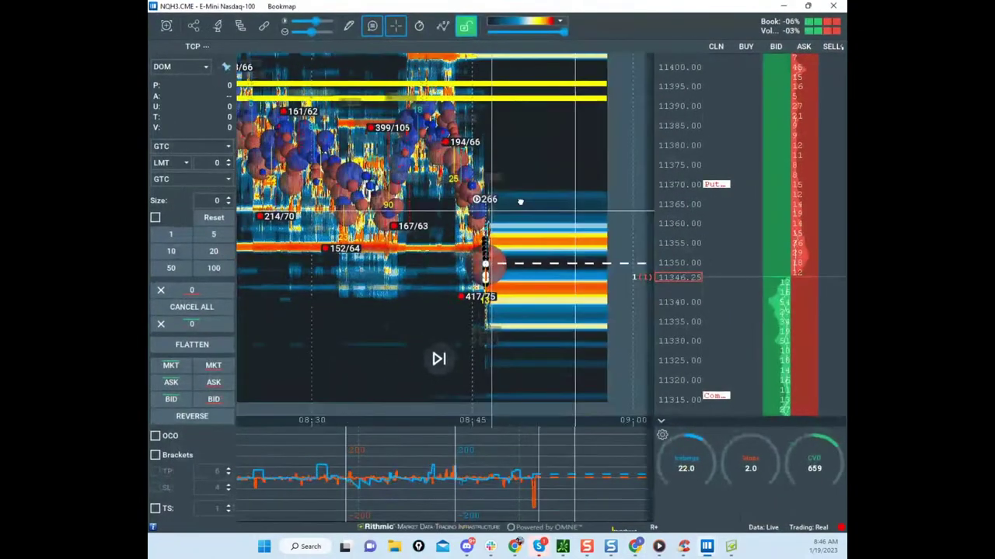
scroll(725, 196, "up", 3)
scroll(603, 191, "up", 4)
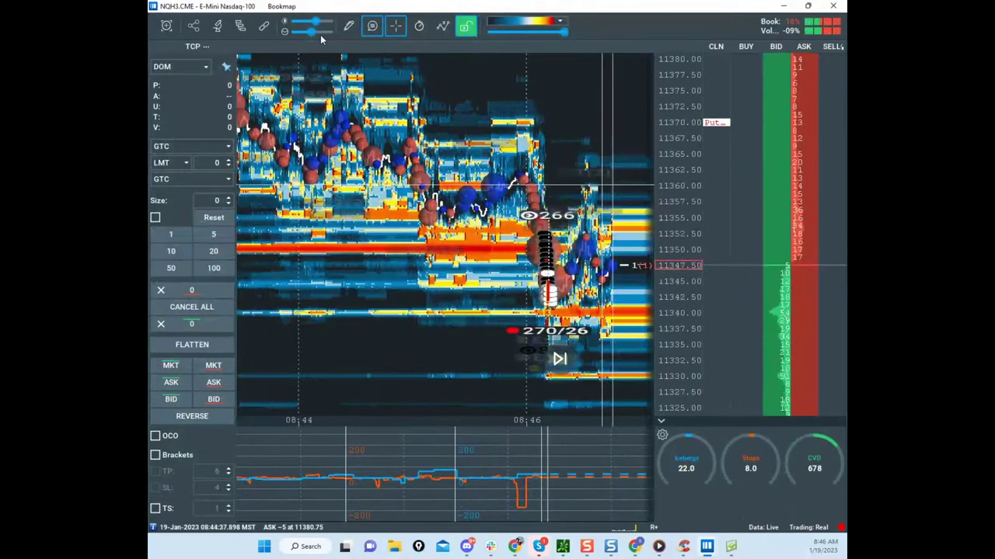
left_click_drag(311, 33, 295, 32)
Step: Examine the Nasdaq-100 stop run at 08:46:10 on the heatmap, enlarging it to millisecond detail around the 179 stop marker
scroll(445, 126, "up", 3)
left_click_drag(490, 138, 310, 104)
scroll(528, 213, "up", 3)
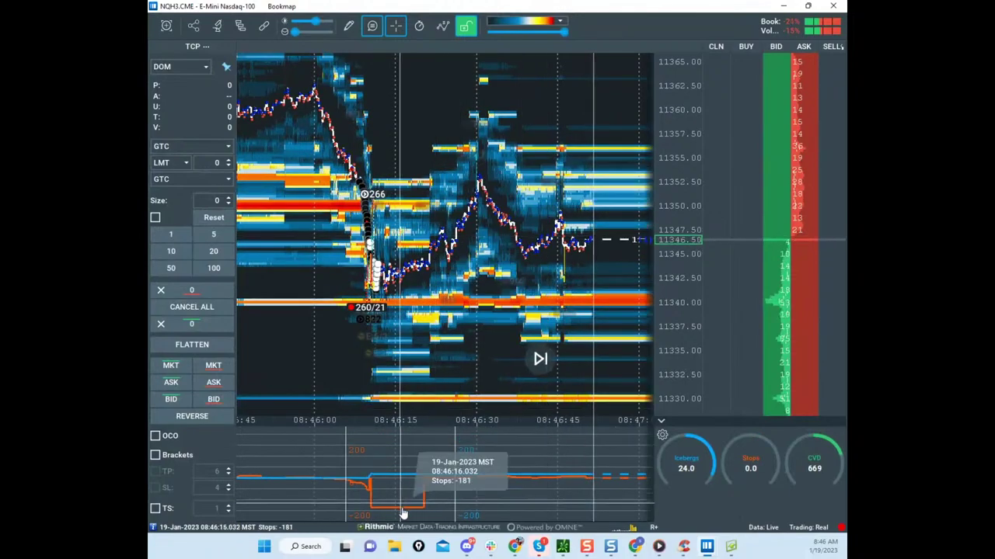
left_click_drag(433, 306, 455, 303)
scroll(498, 179, "up", 3)
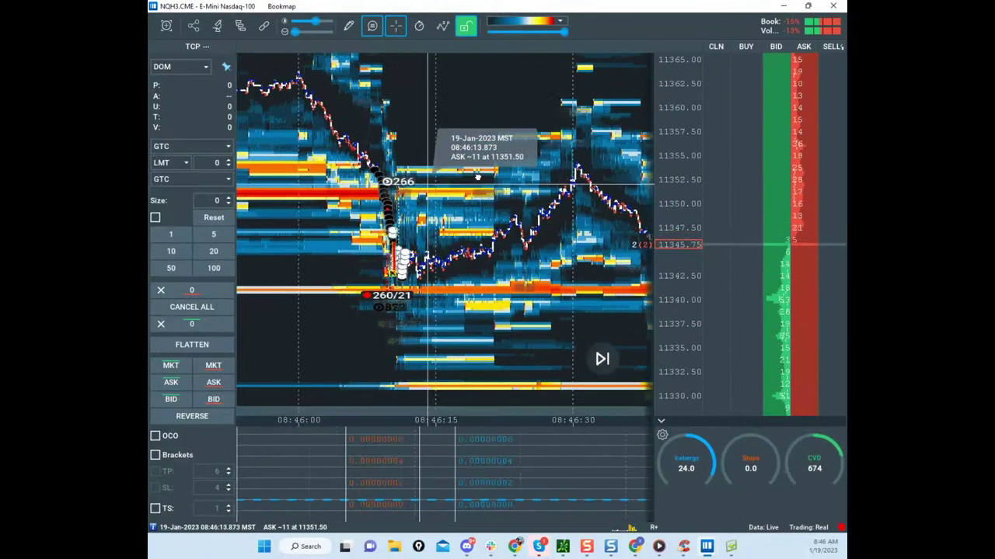
scroll(535, 165, "up", 3)
left_click_drag(535, 169, 546, 195)
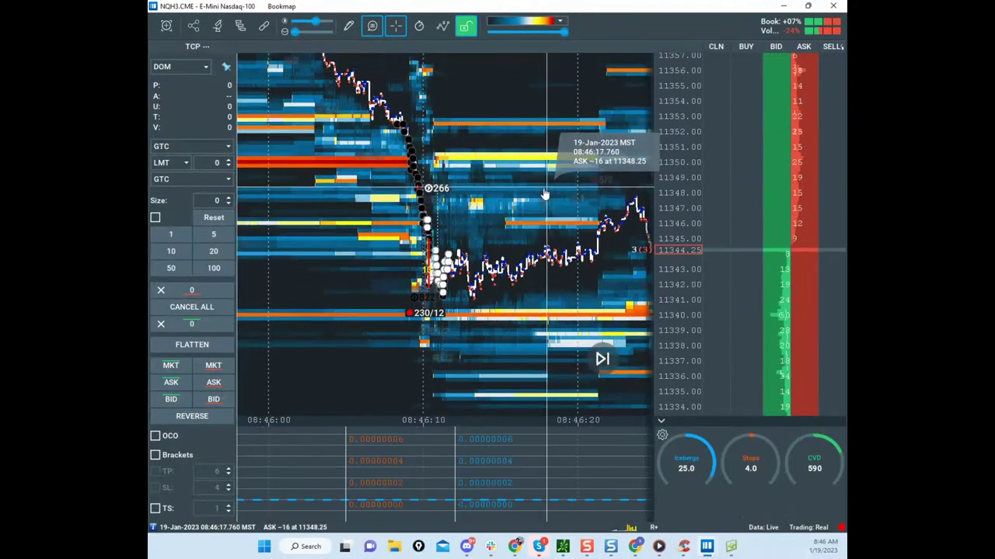
scroll(546, 195, "up", 3)
left_click_drag(604, 144, 683, 117)
scroll(684, 128, "up", 2)
scroll(525, 124, "up", 5)
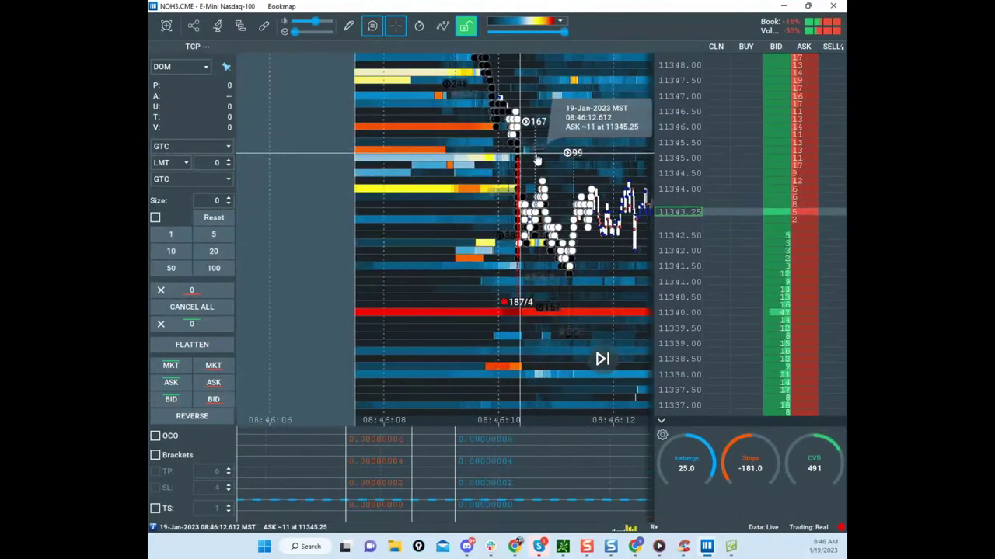
scroll(528, 159, "up", 3)
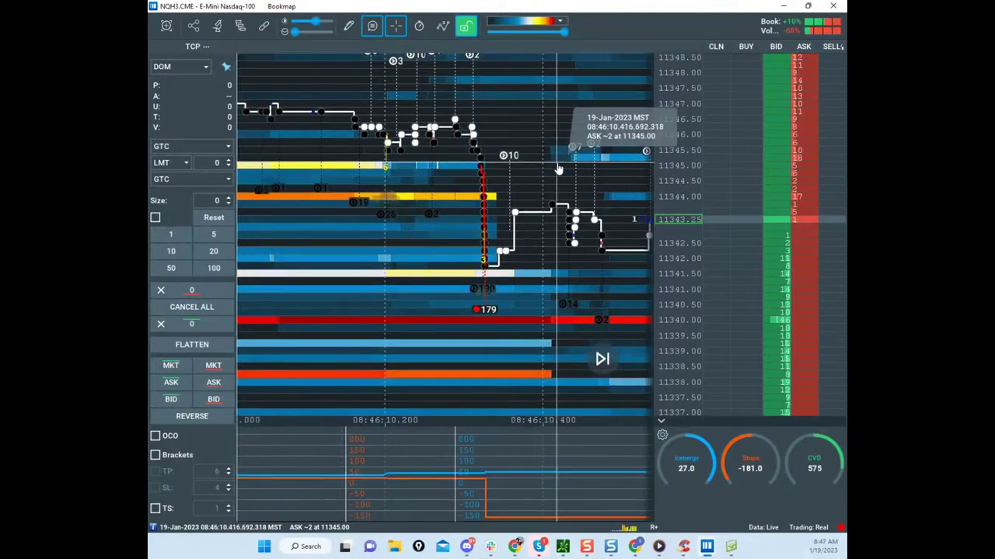
scroll(558, 170, "up", 2)
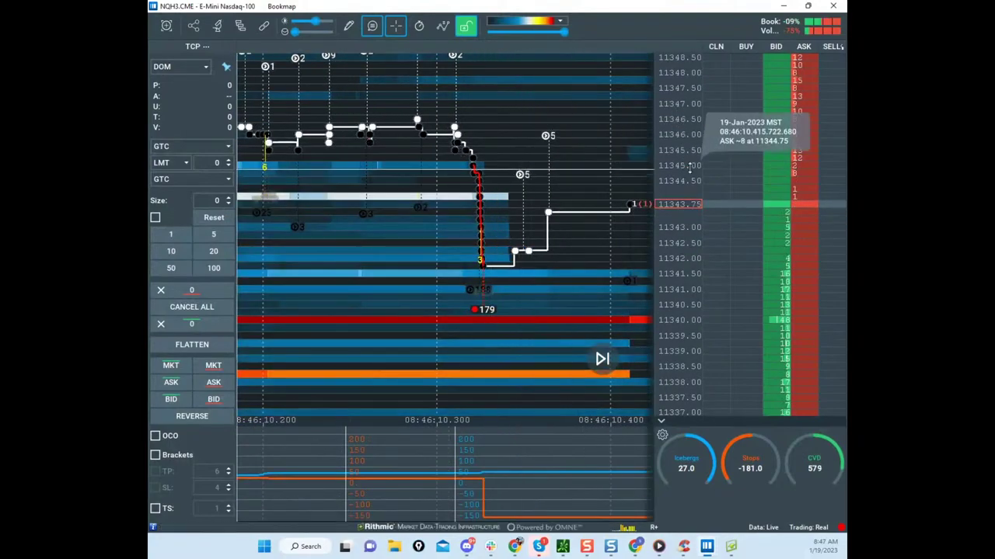
scroll(603, 175, "up", 2)
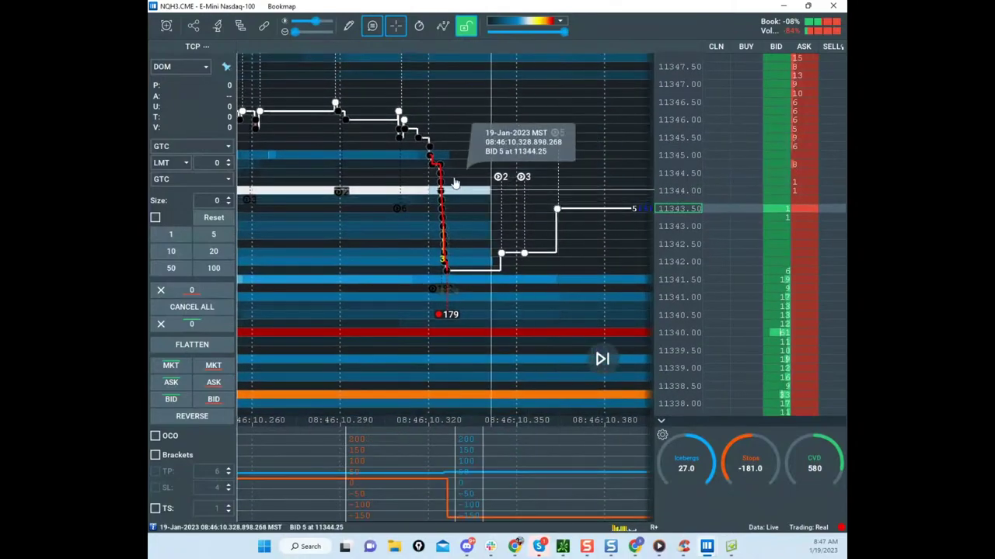
scroll(454, 183, "up", 2)
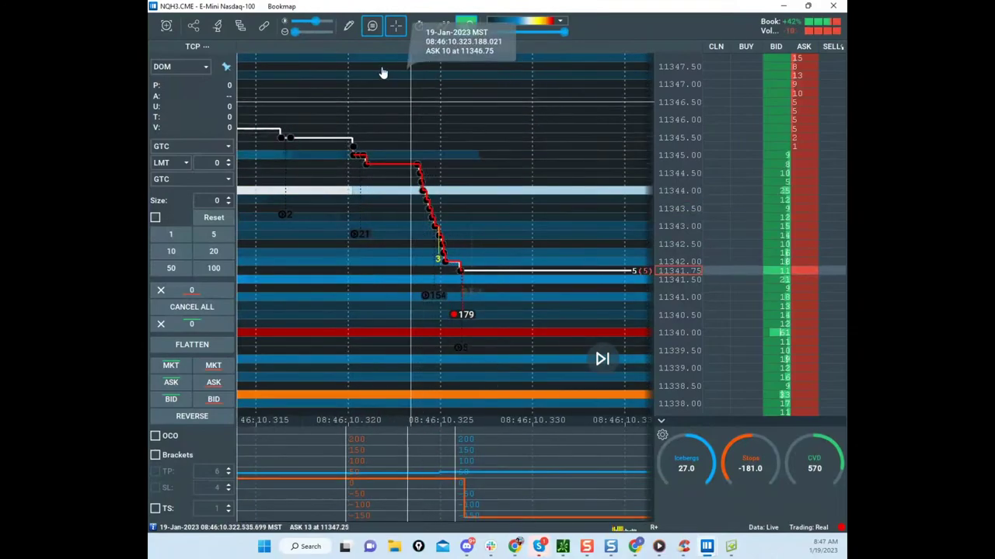
Step: Draw a horizontal line at 11345.00 on the Nasdaq-100 heatmap and set the drawing tool to None
left_click(348, 26)
left_click(407, 143)
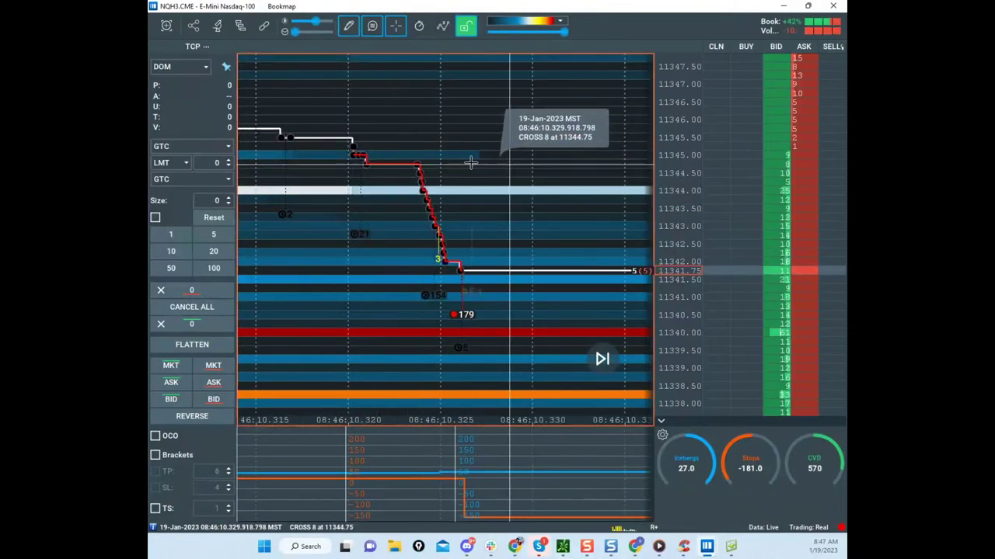
scroll(451, 117, "down", 2)
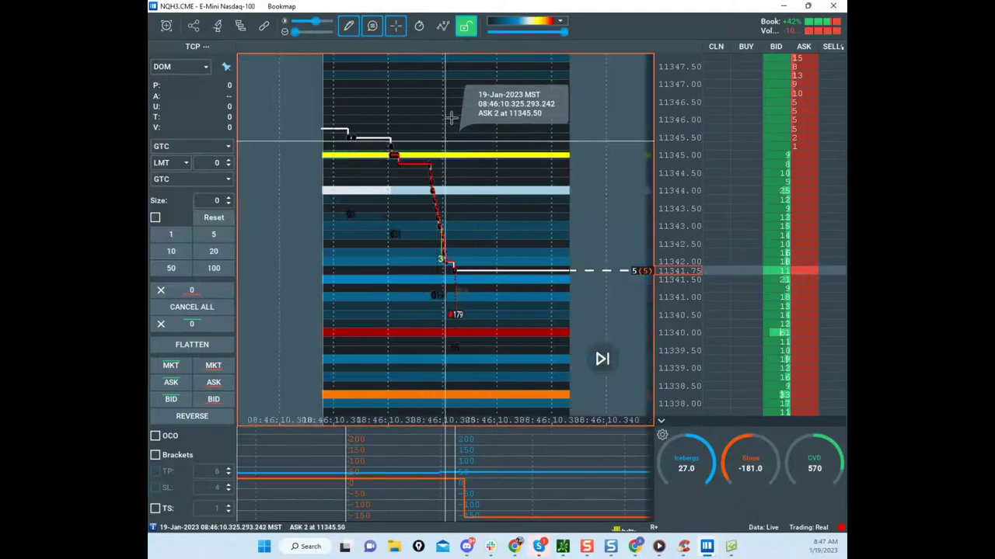
left_click(354, 31)
left_click(384, 52)
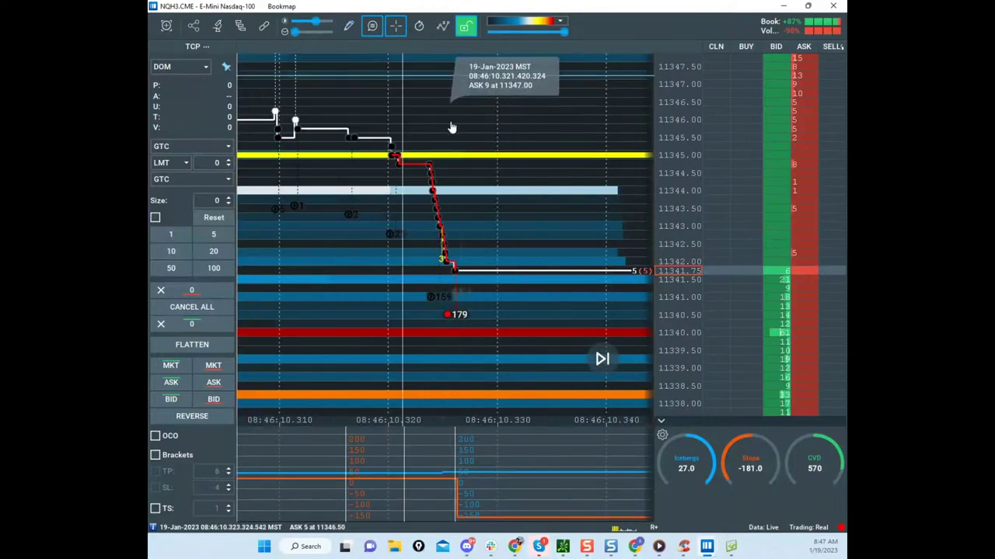
Step: Examine the drop through the 11345.00 line and the rebound after 08:46:10.320, and look through the drawing options
scroll(453, 129, "down", 3)
left_click_drag(603, 164, 544, 139)
scroll(536, 136, "up", 2)
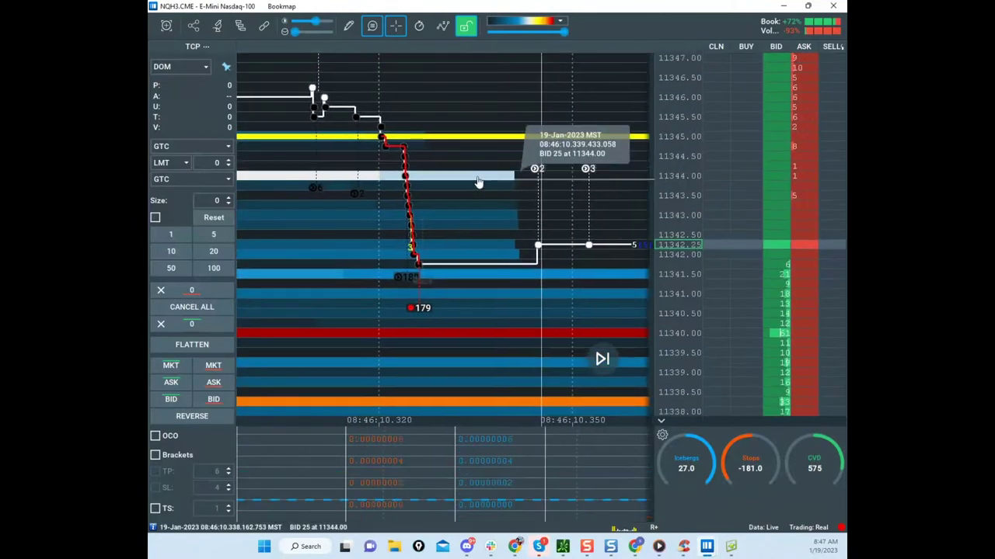
scroll(470, 171, "up", 2)
left_click(355, 29)
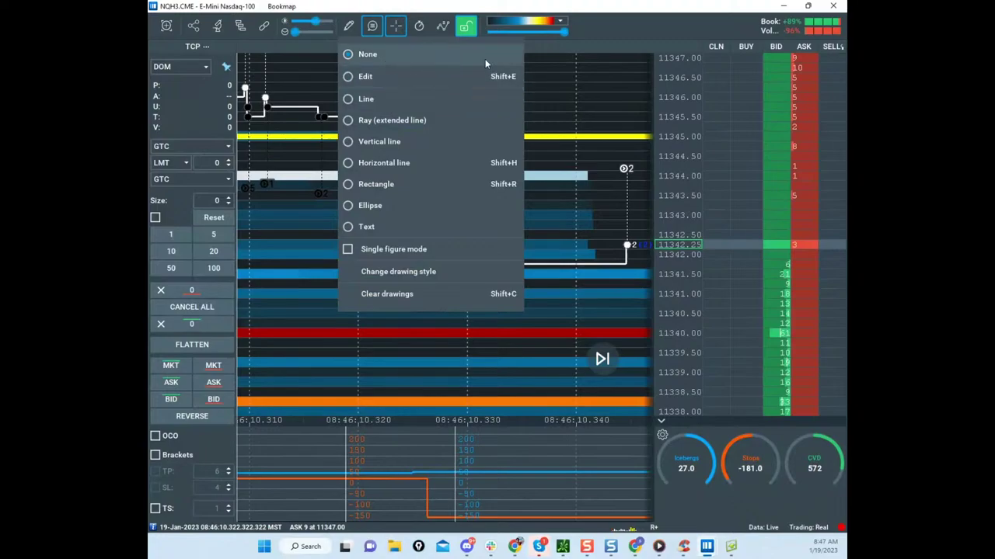
left_click(349, 34)
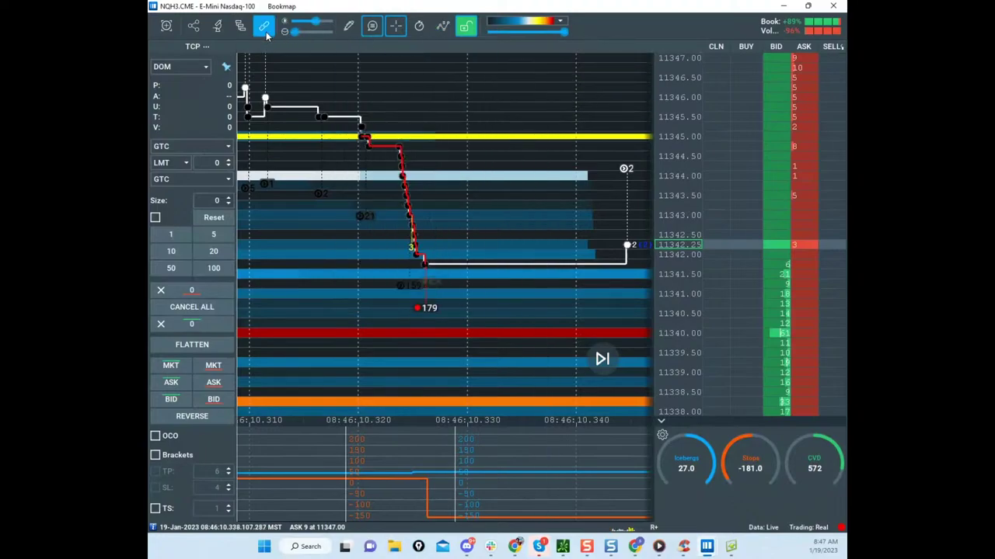
Step: Draw a horizontal line at 11341.75 on the Nasdaq-100 heatmap and set the drawing tool to None
left_click(240, 28)
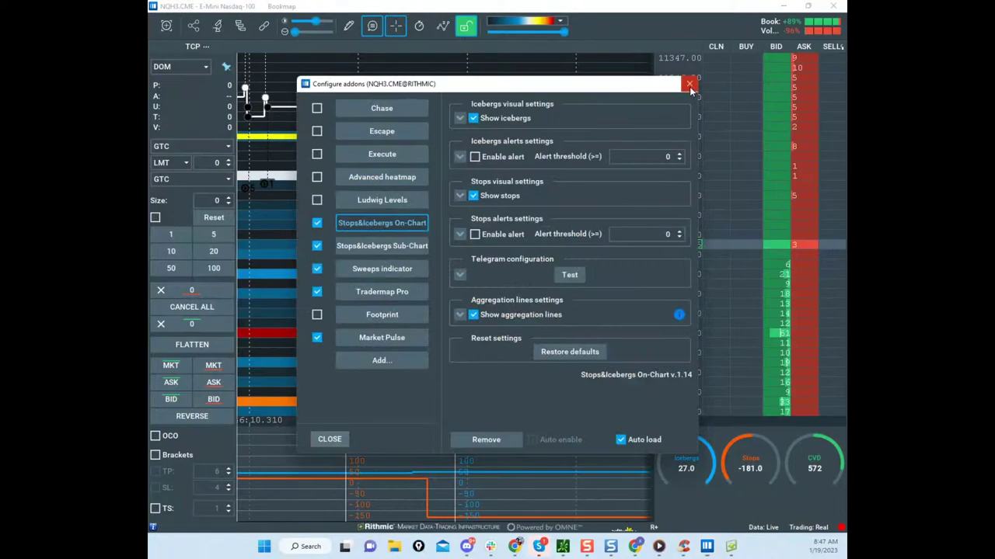
left_click(689, 84)
left_click(349, 27)
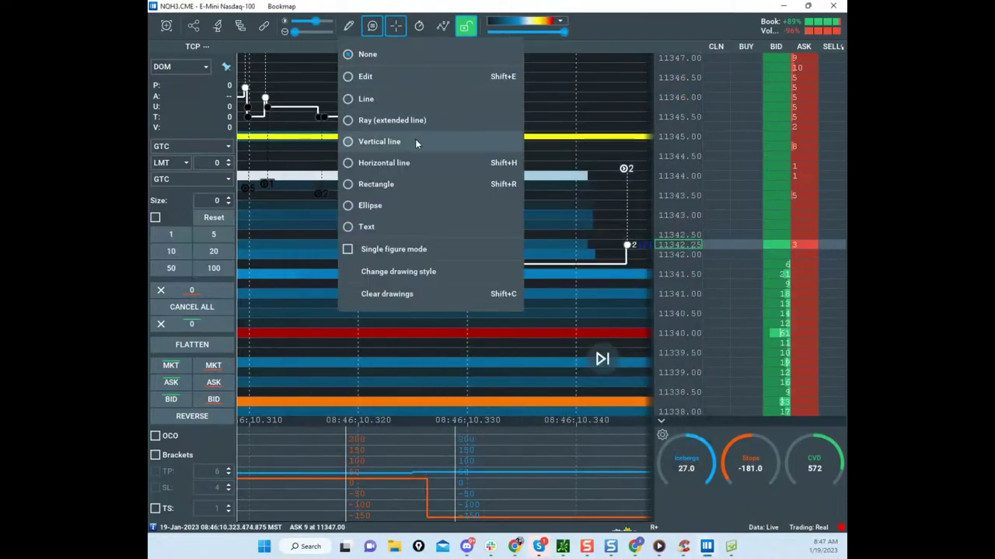
left_click(414, 162)
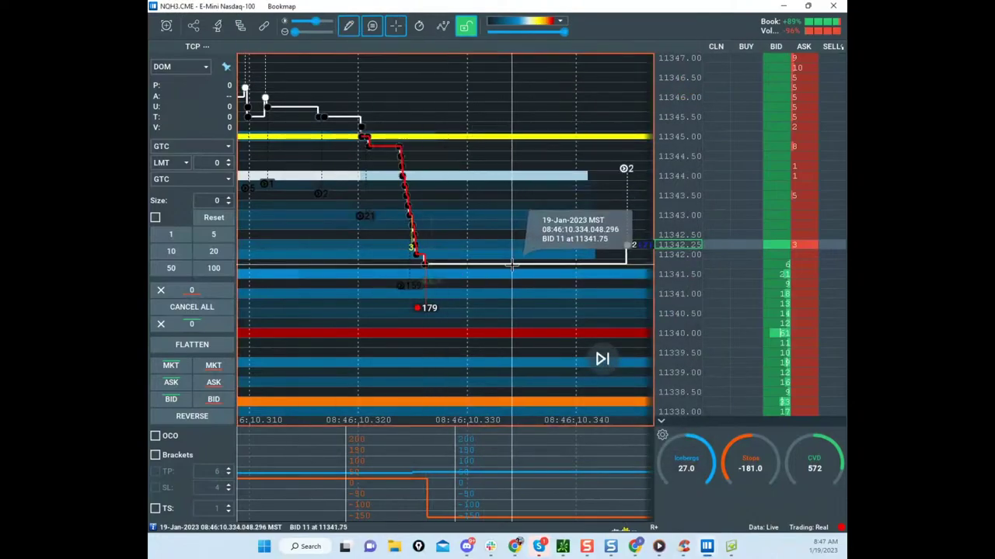
left_click(348, 26)
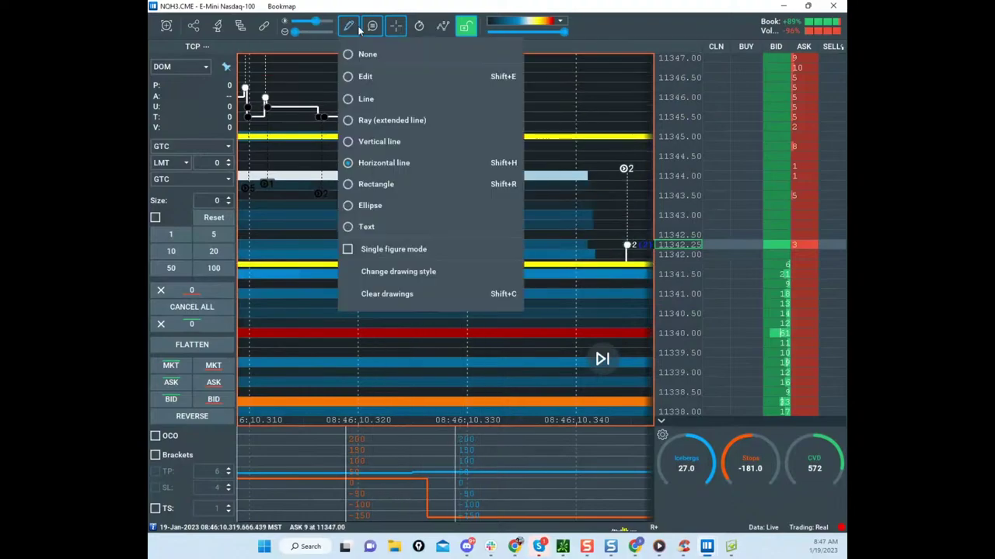
left_click(395, 56)
Step: Examine the rebound between the 11345.00 and 11341.75 lines and the retest of the lower line around 08:46:11.200
scroll(497, 126, "down", 3)
left_click_drag(524, 129, 351, 189)
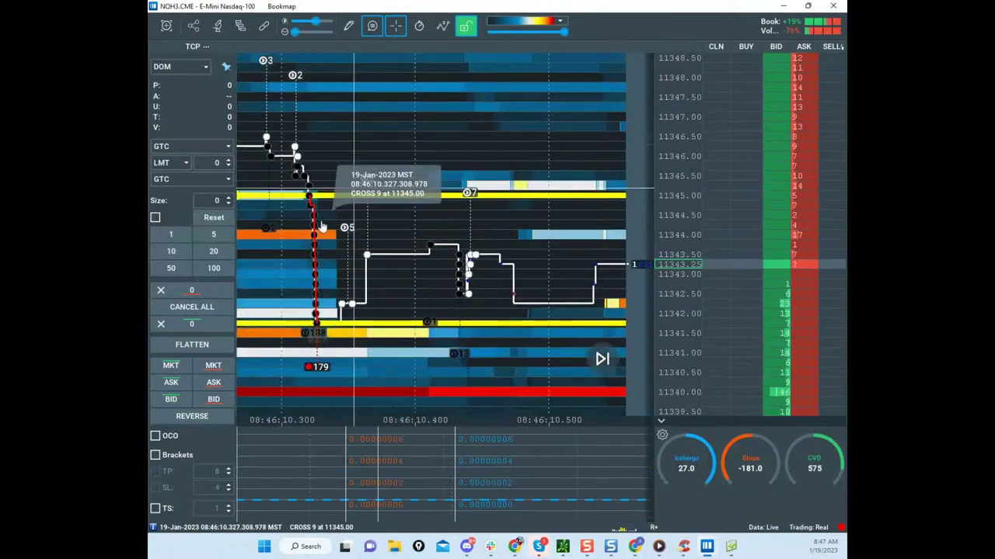
scroll(504, 144, "down", 2)
left_click_drag(496, 229, 497, 151)
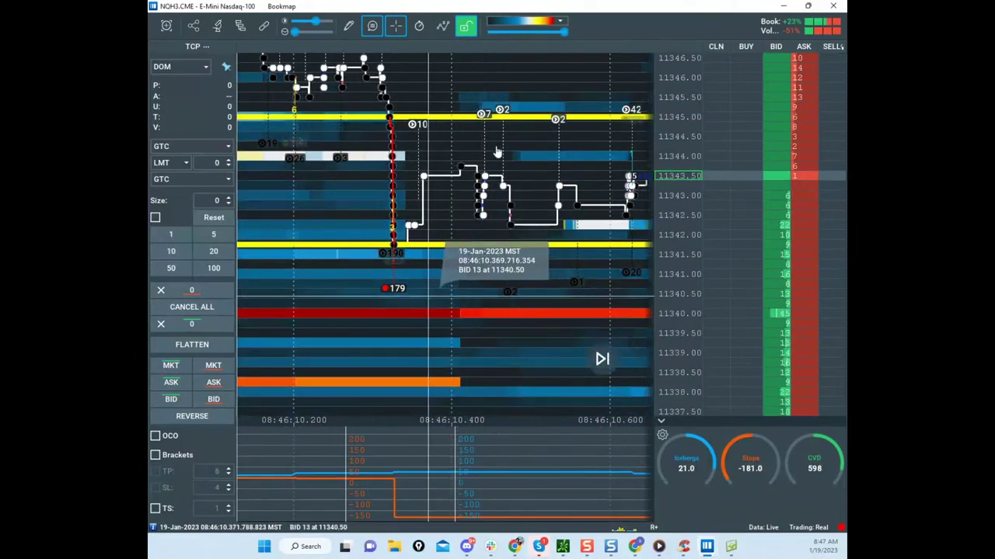
scroll(606, 175, "down", 3)
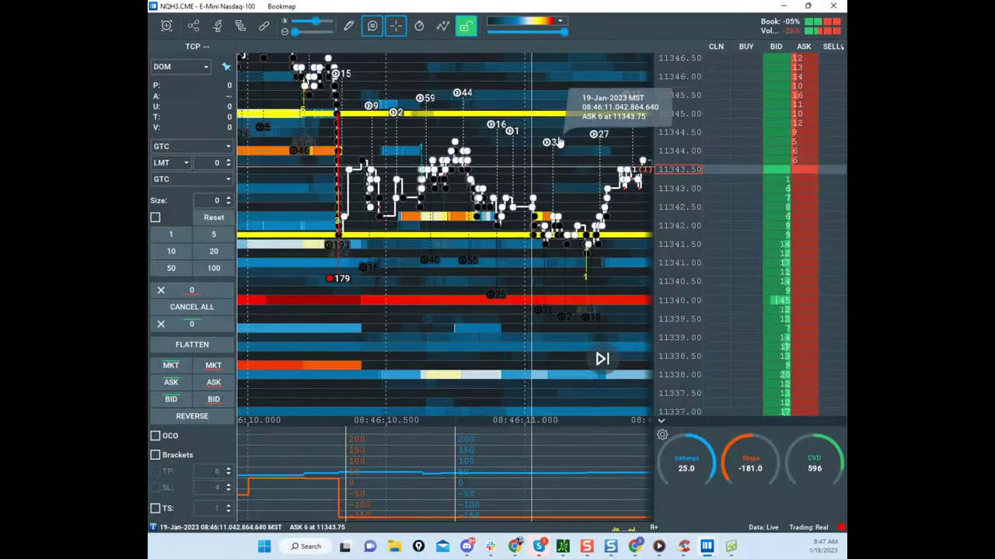
scroll(557, 142, "down", 2)
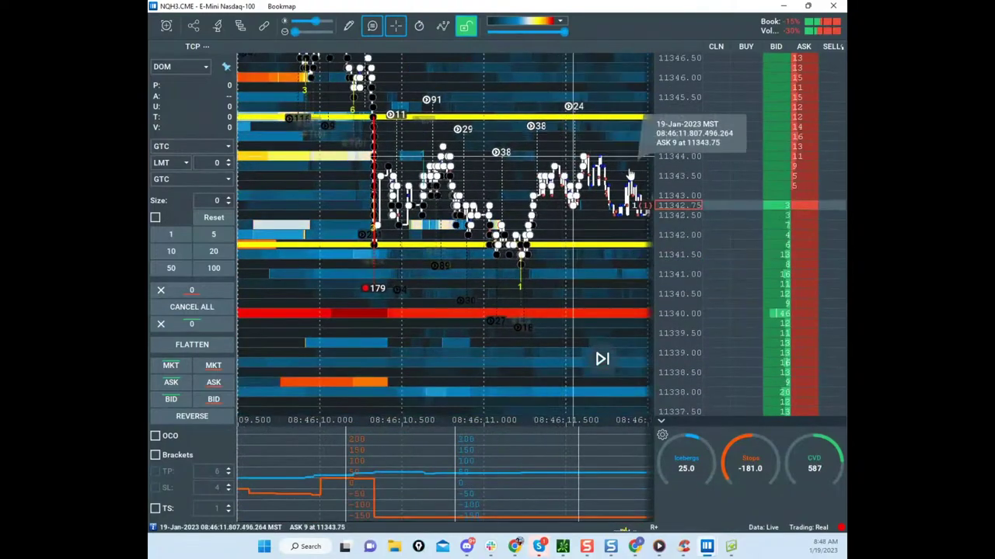
scroll(523, 204, "up", 2)
scroll(523, 205, "down", 3)
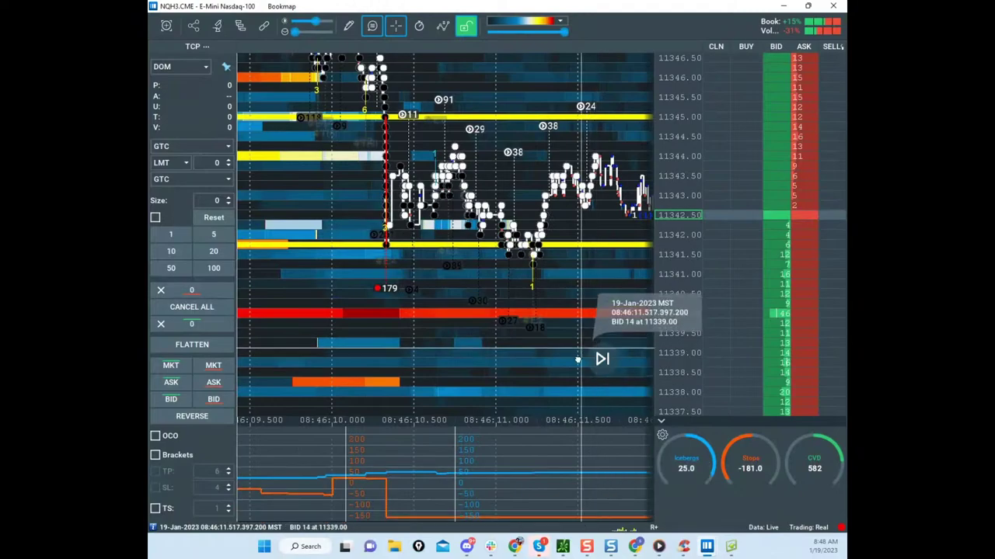
scroll(598, 203, "up", 3)
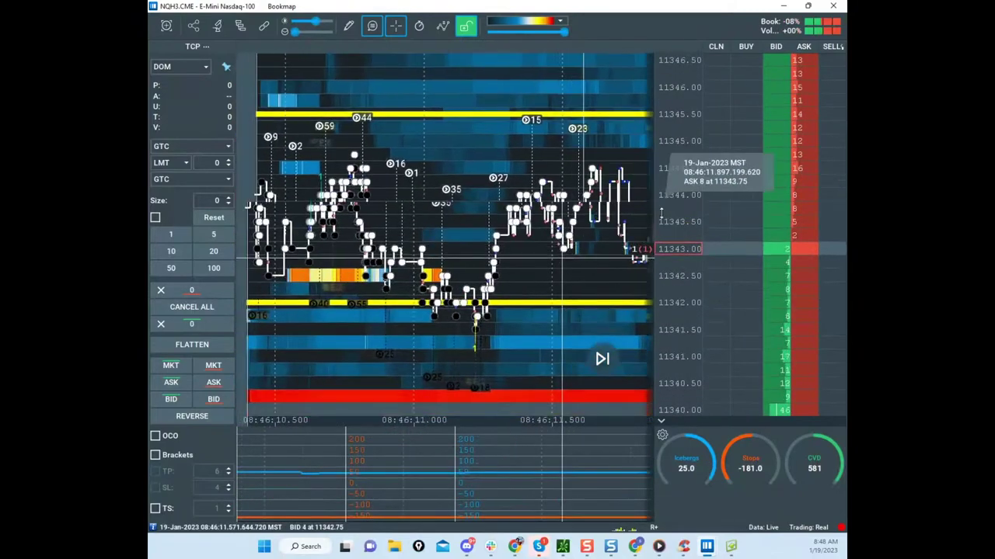
left_click(348, 29)
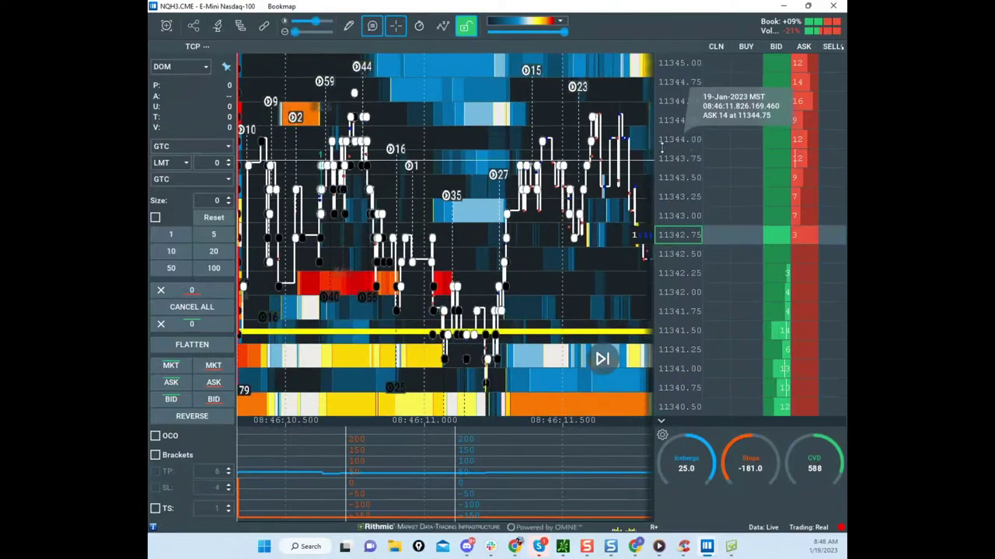
scroll(579, 116, "up", 3)
scroll(538, 155, "up", 3)
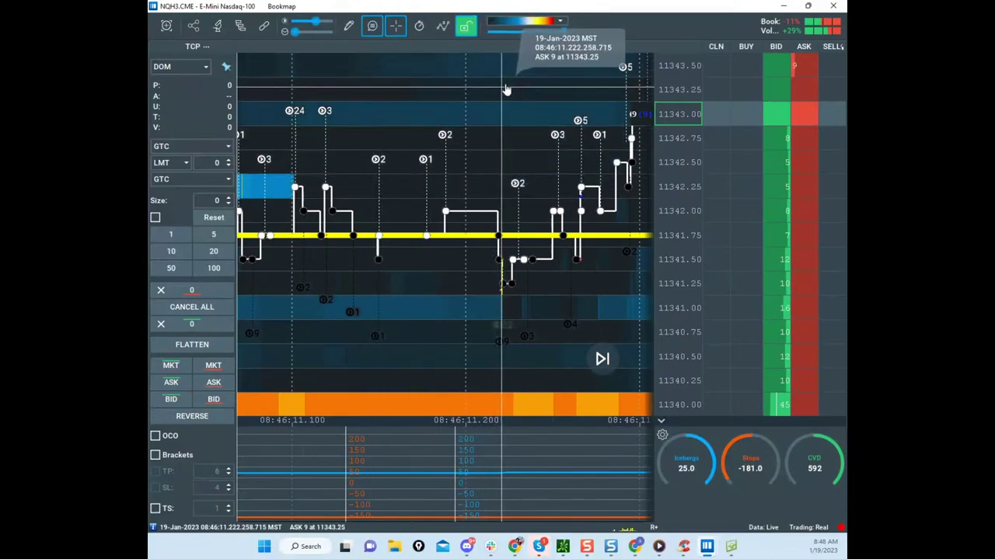
left_click(356, 31)
left_click(414, 57)
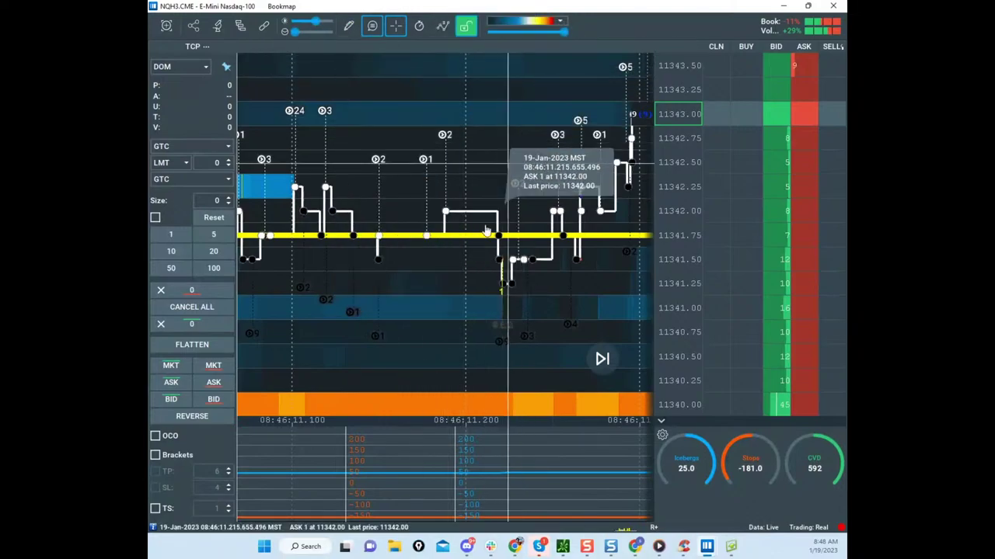
right_click(470, 243)
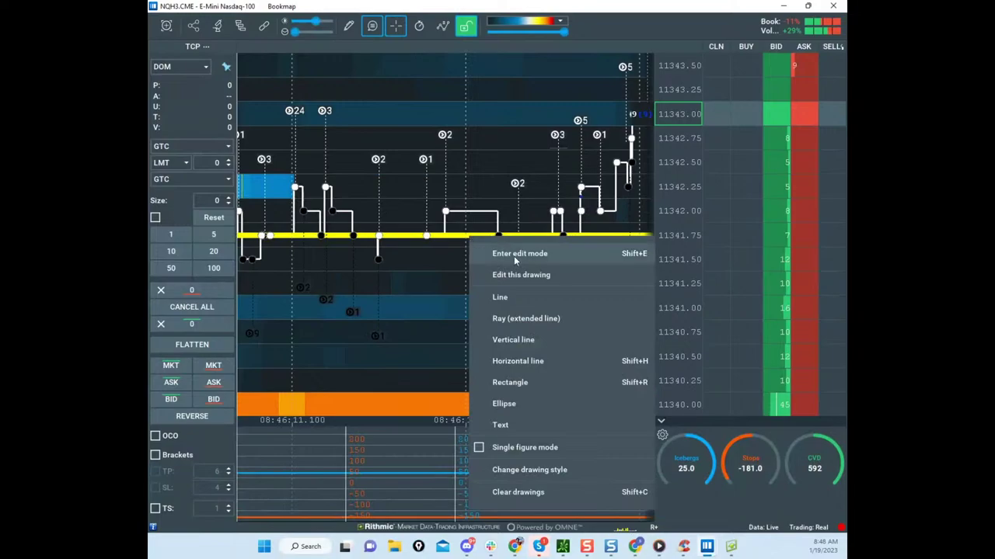
left_click(679, 224)
scroll(467, 207, "down", 3)
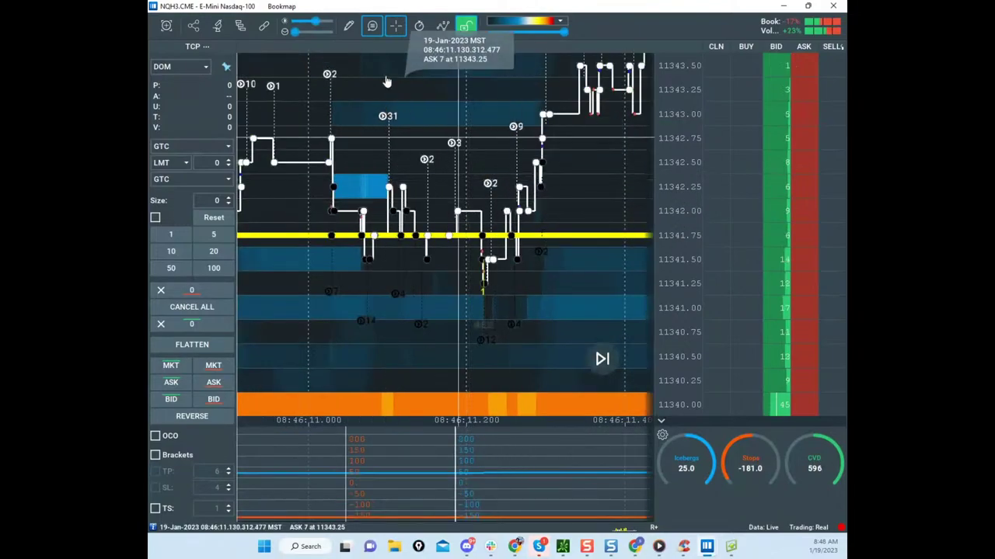
left_click(355, 34)
left_click(547, 111)
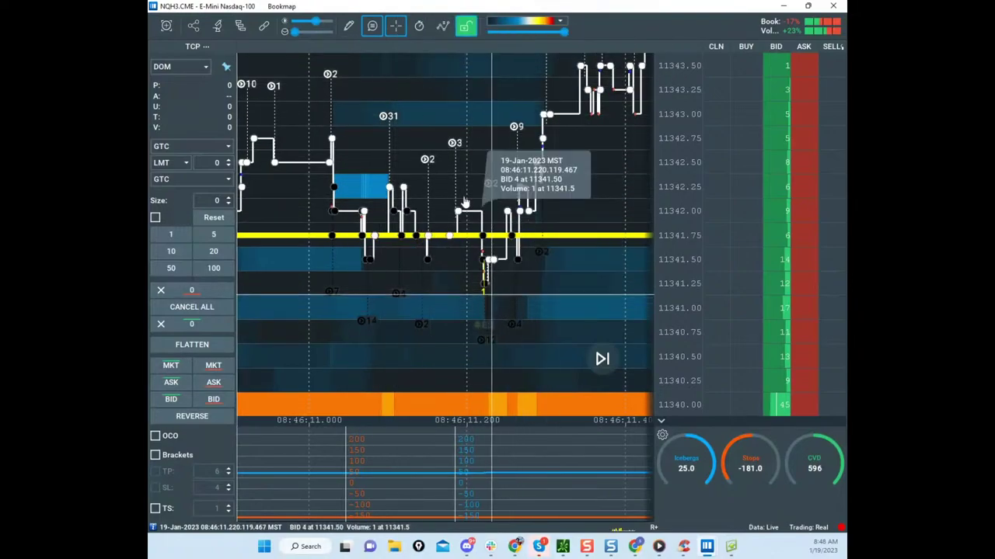
Step: Move the lower horizontal line to 11341.25 in Edit mode and set the drawing tool to None
left_click(241, 26)
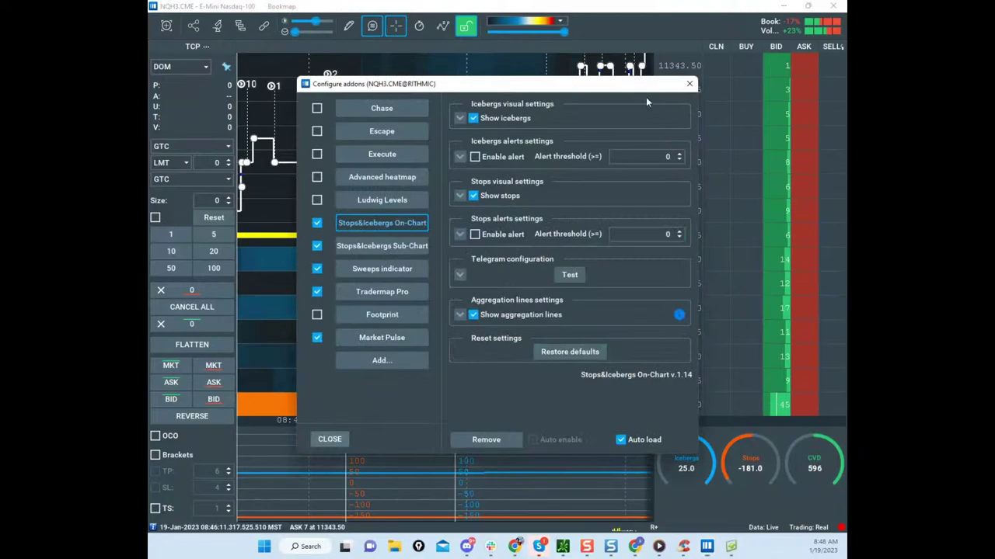
left_click(688, 84)
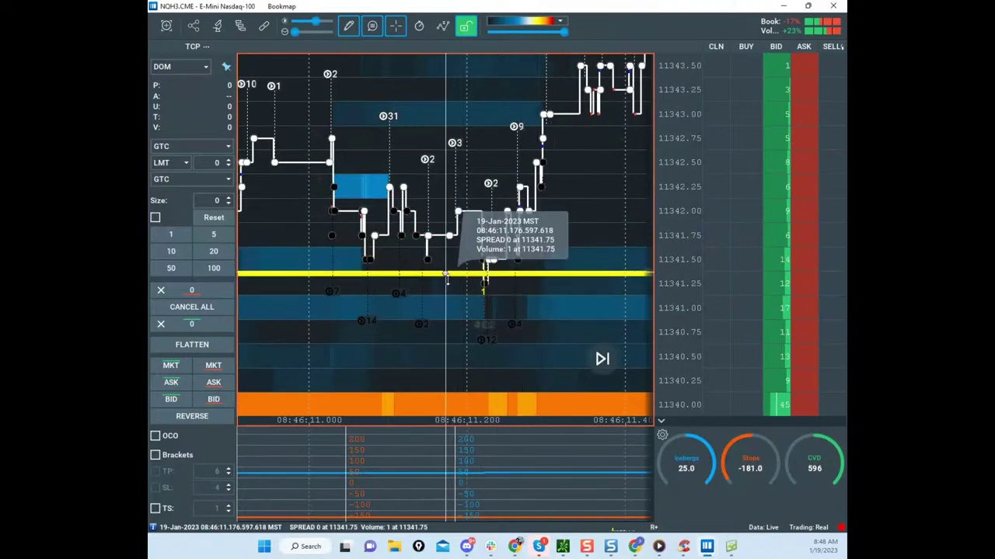
scroll(521, 175, "up", 5)
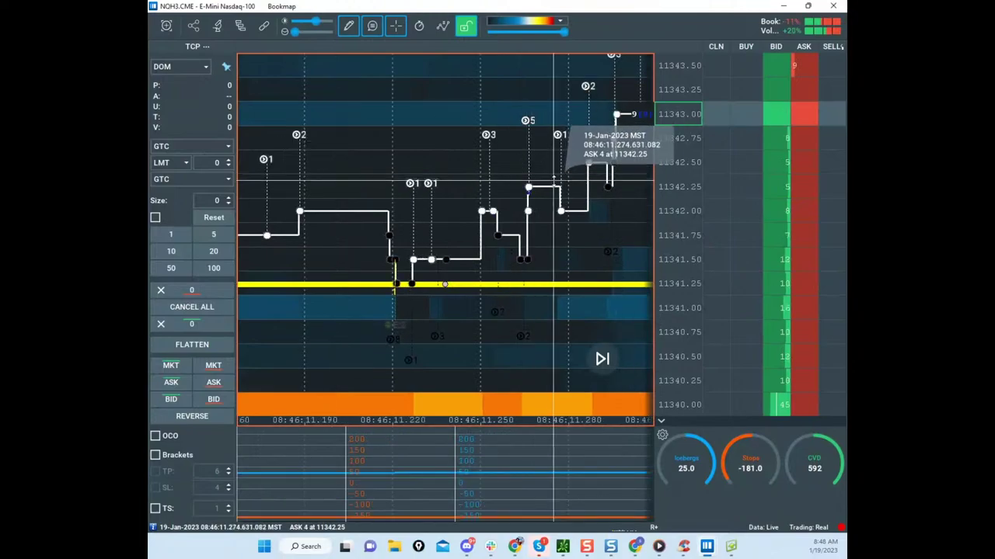
scroll(565, 164, "down", 6)
left_click(349, 28)
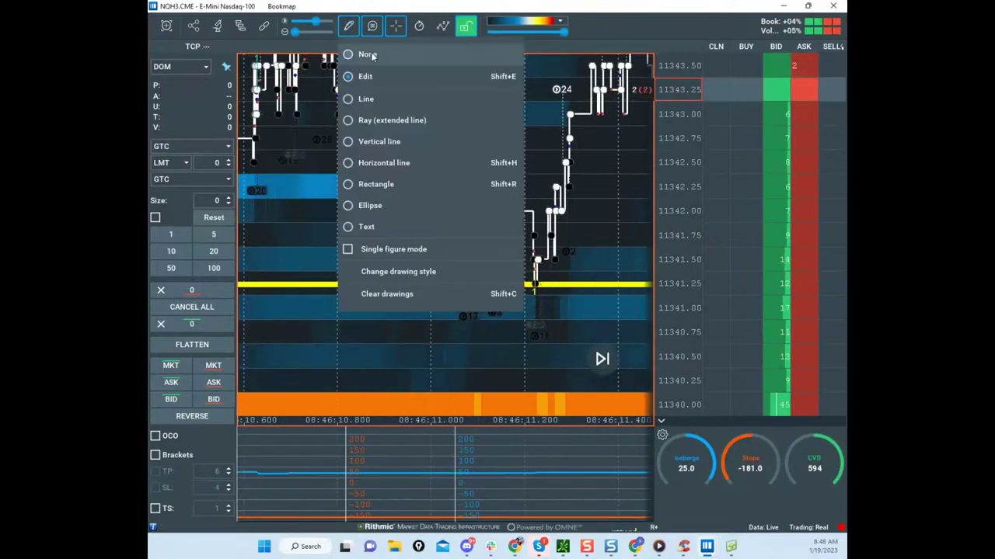
left_click(372, 55)
Step: Examine the stop run through 11345.00 at 08:46:10.320 in millisecond detail and the price action between the two lines after it
scroll(505, 201, "down", 5)
scroll(685, 206, "down", 8)
scroll(585, 179, "down", 5)
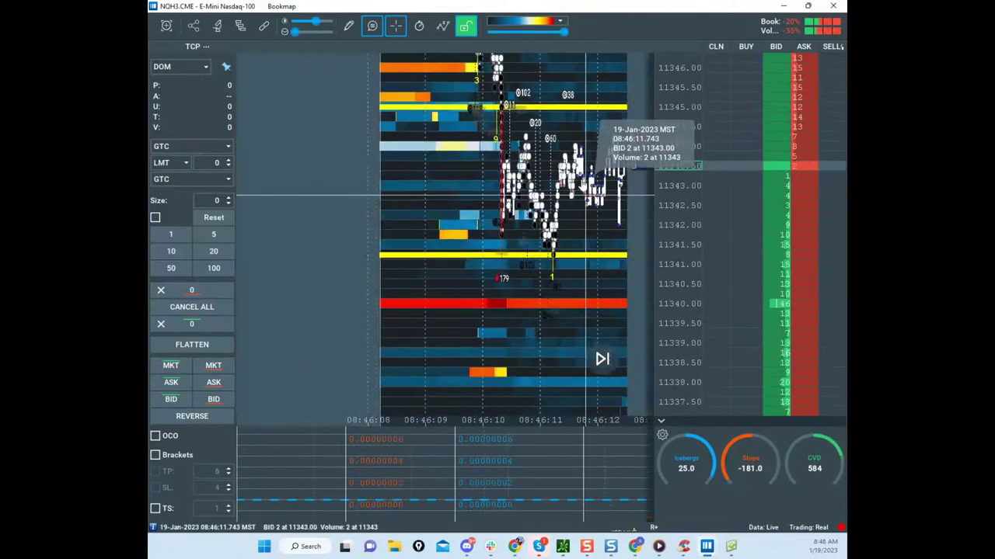
left_click_drag(585, 179, 527, 173)
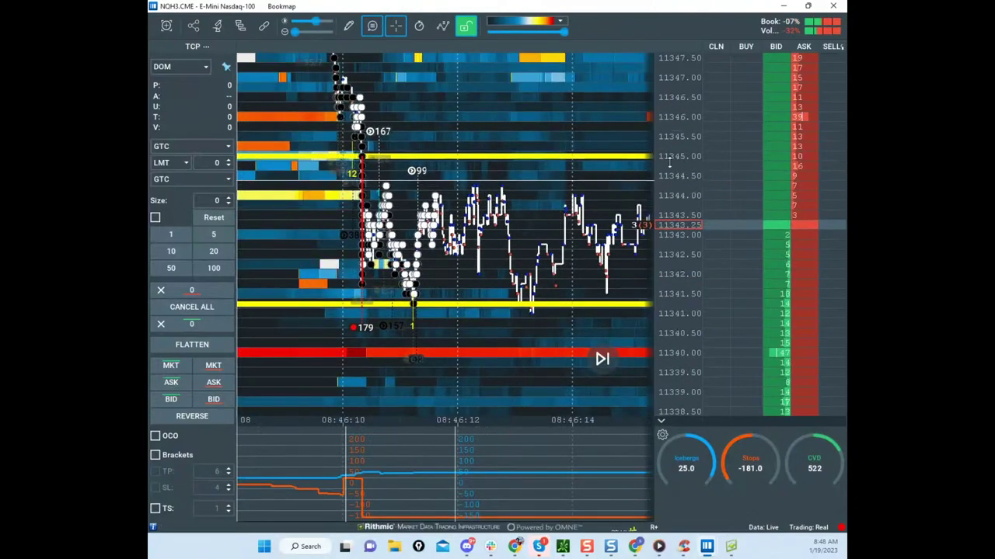
scroll(400, 153, "up", 10)
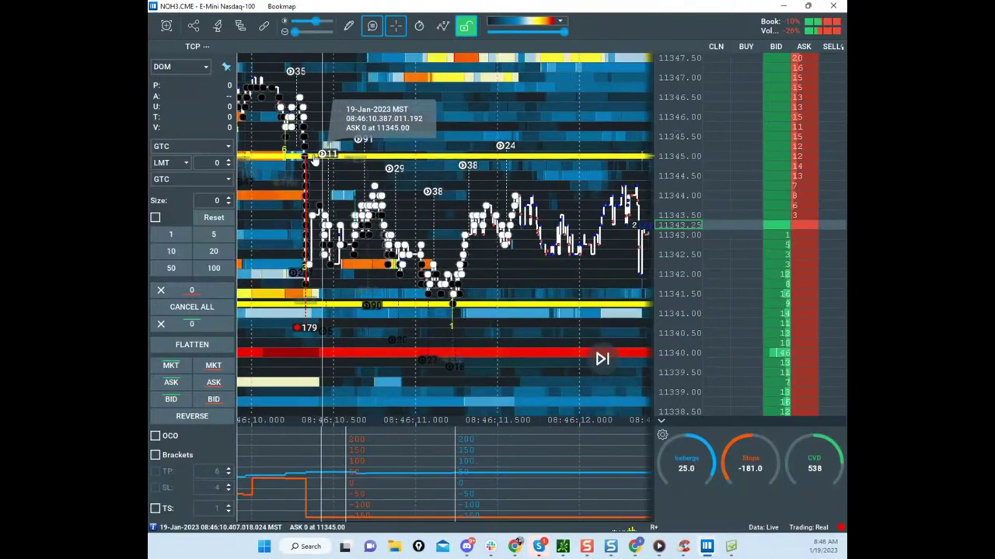
scroll(398, 152, "up", 3)
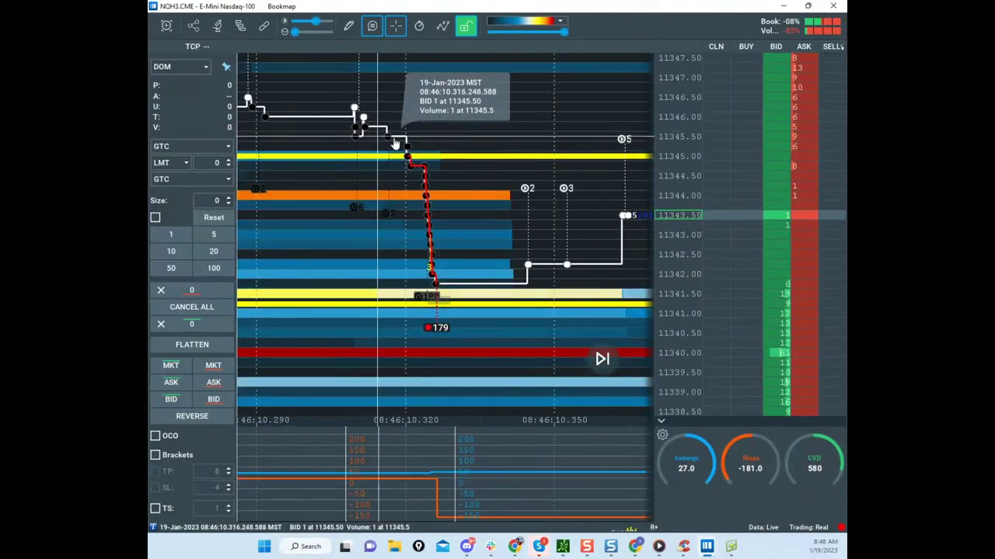
scroll(424, 160, "up", 4)
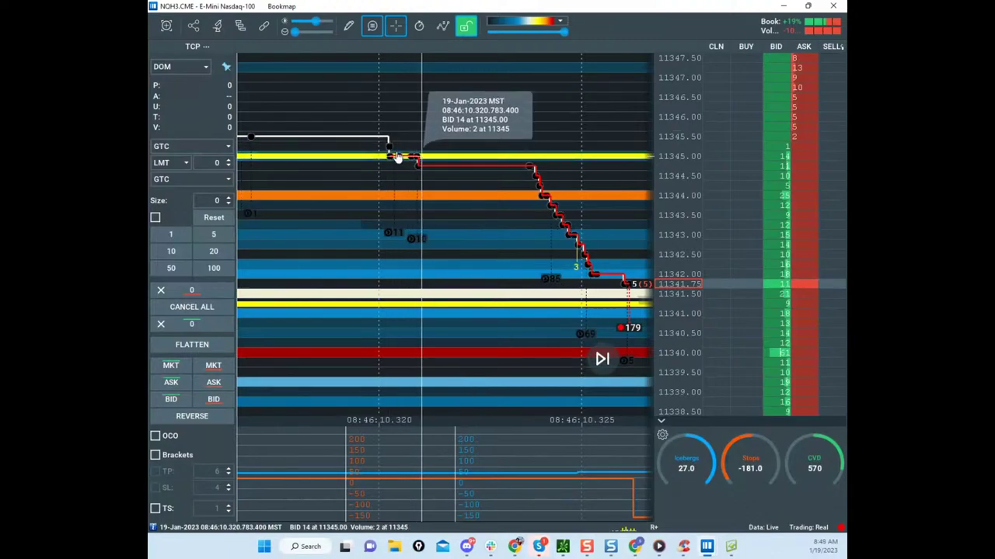
scroll(536, 160, "down", 8)
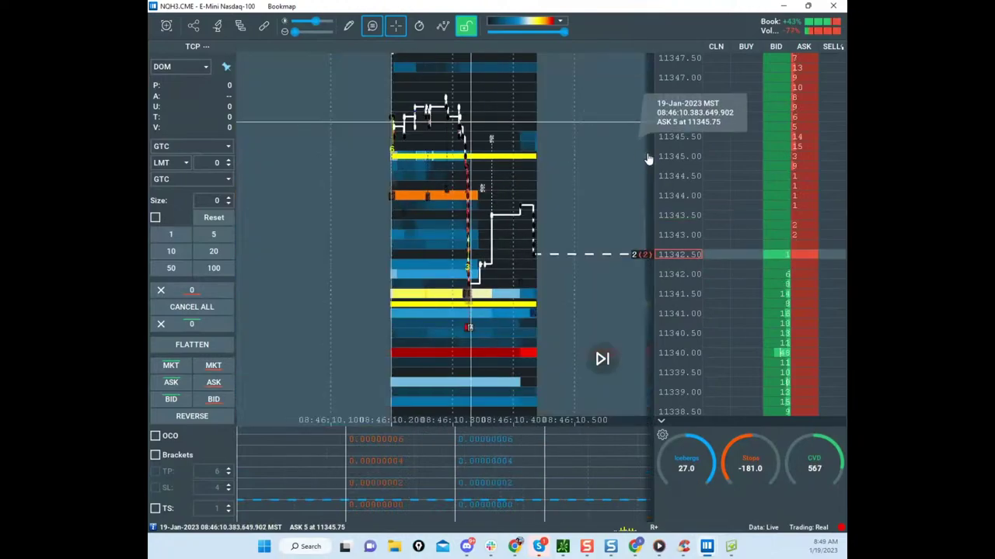
scroll(498, 139, "down", 10)
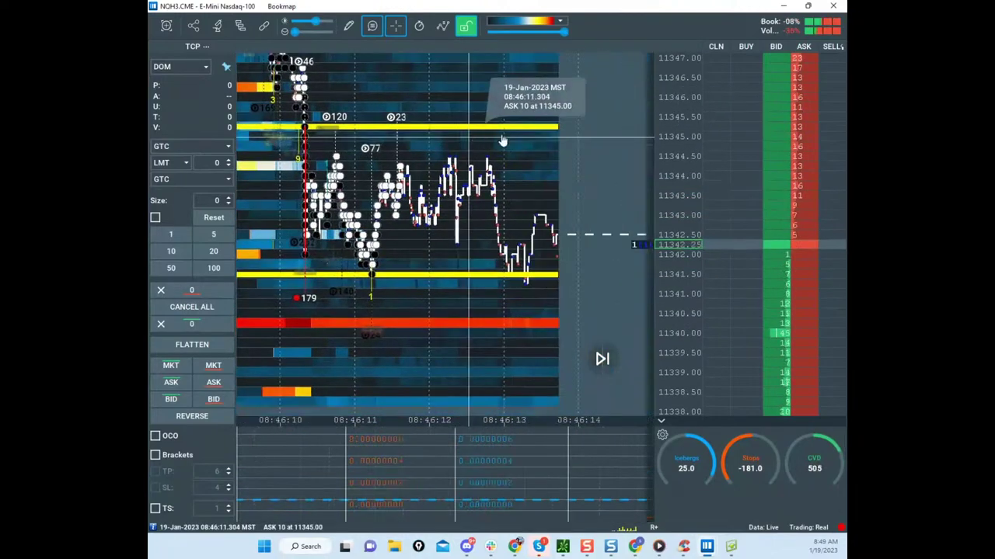
scroll(677, 168, "down", 2)
scroll(497, 137, "down", 8)
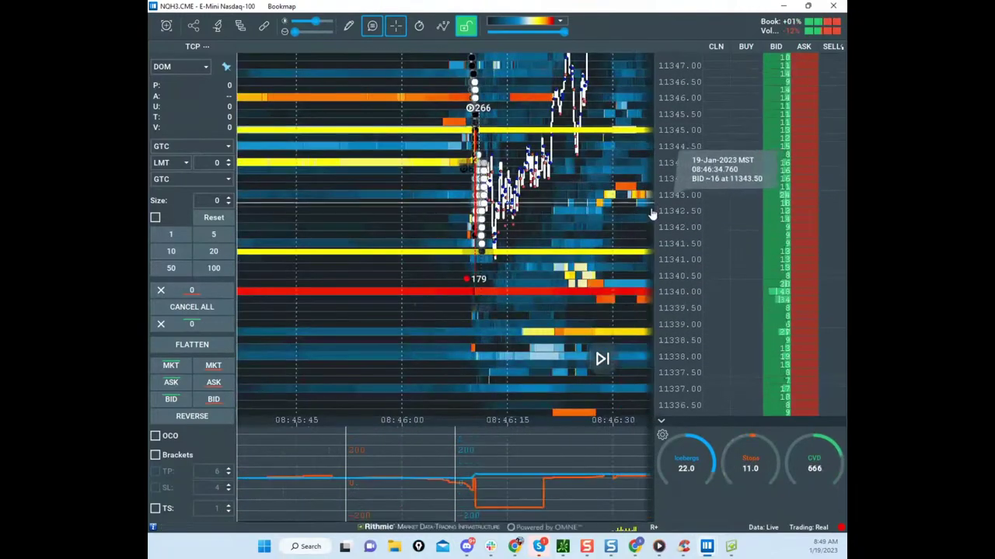
Step: Move the lower horizontal line to 11341.00 at the low near 08:46:13 and set the drawing tool to None
left_click_drag(648, 211, 573, 204)
scroll(466, 208, "up", 4)
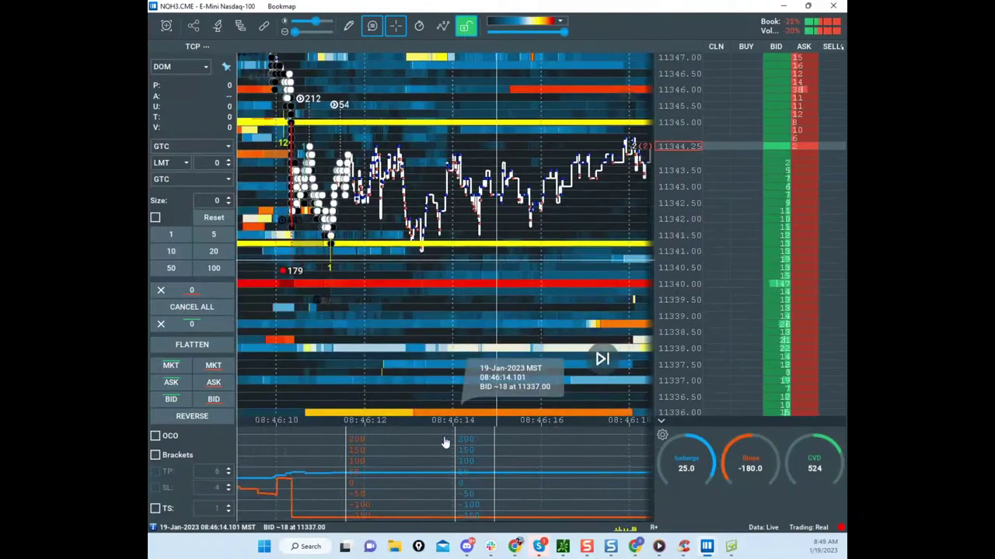
scroll(497, 284, "up", 4)
scroll(676, 242, "up", 3)
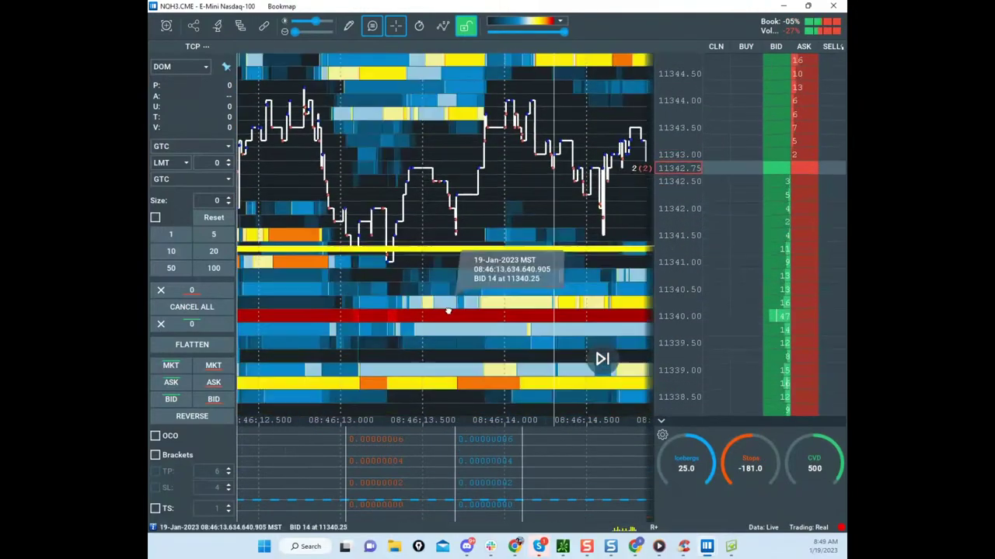
left_click_drag(446, 311, 501, 231)
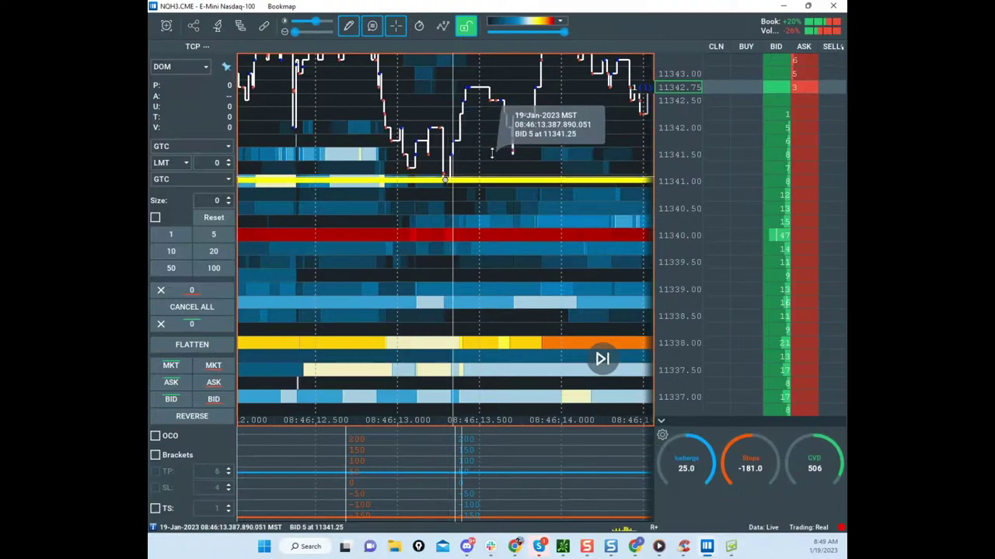
scroll(556, 138, "down", 2)
left_click(348, 26)
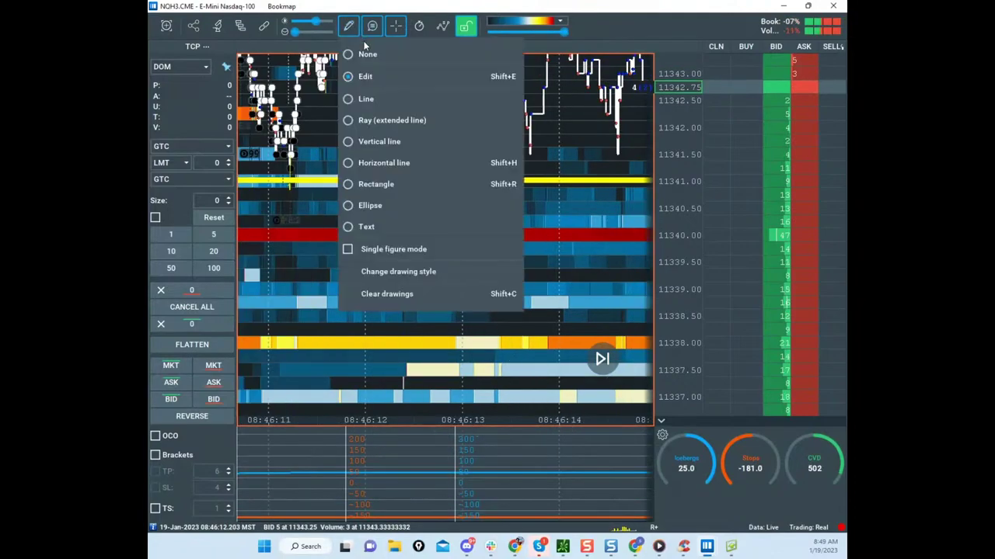
left_click(361, 53)
Step: Examine the wider Nasdaq-100 heatmap from 08:45 to 08:50 around the two horizontal lines and the 08:46 stop run
scroll(536, 147, "down", 3)
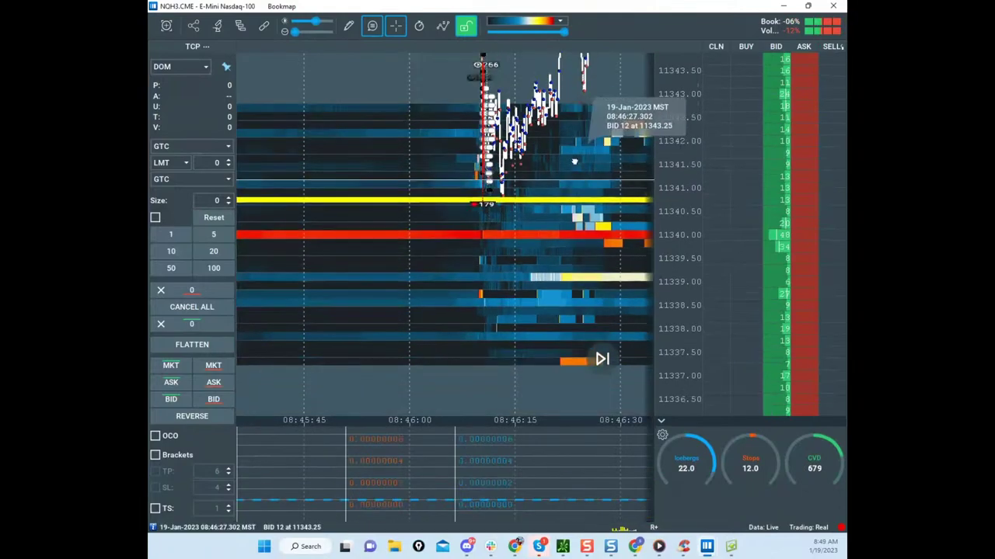
scroll(690, 171, "down", 5)
left_click_drag(621, 186, 388, 171)
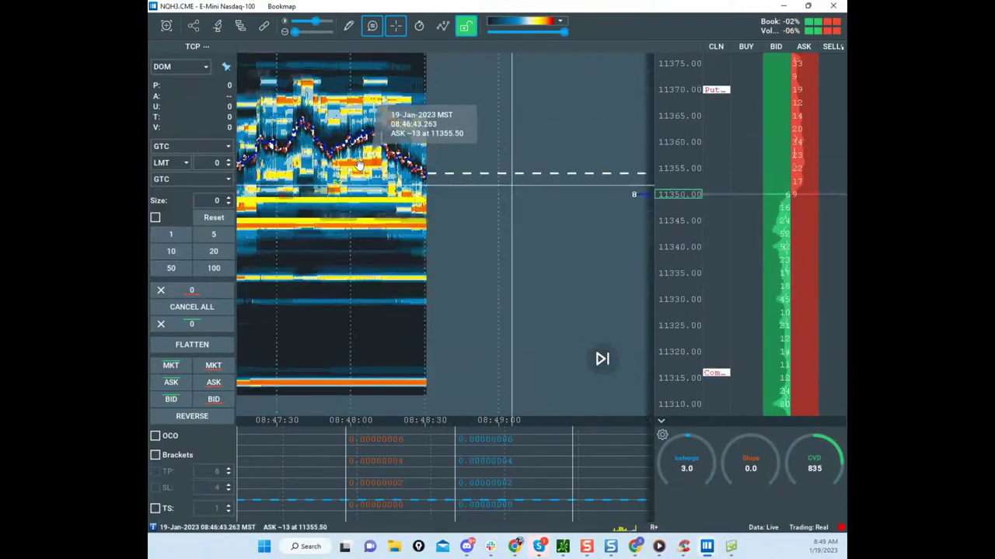
scroll(650, 169, "down", 2)
scroll(652, 170, "up", 8)
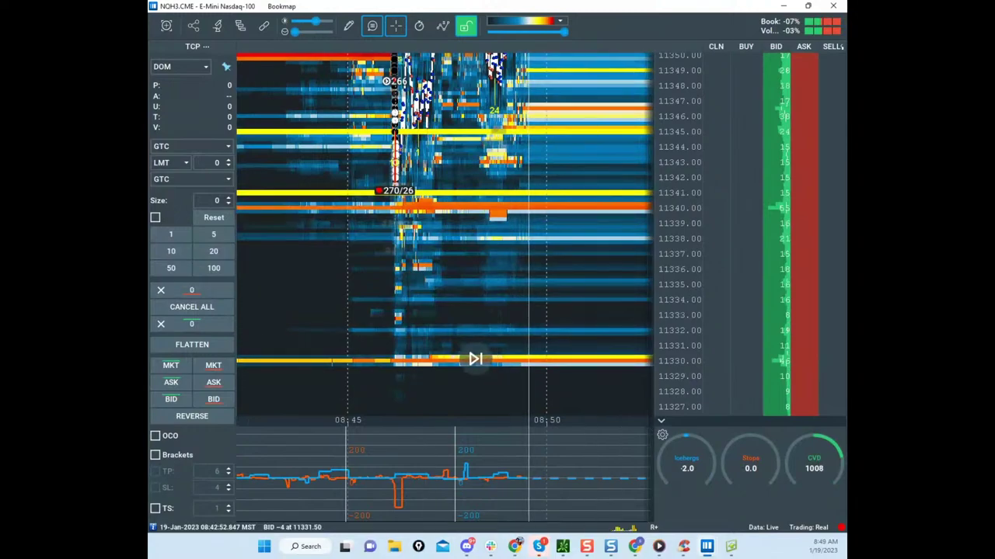
Step: Switch to the ATR Reversion Calcs spreadsheet and set the NQ sheet's zone top price to 11345.00 and zone bottom price to 11341.00
left_click_drag(149, 117, 648, 142)
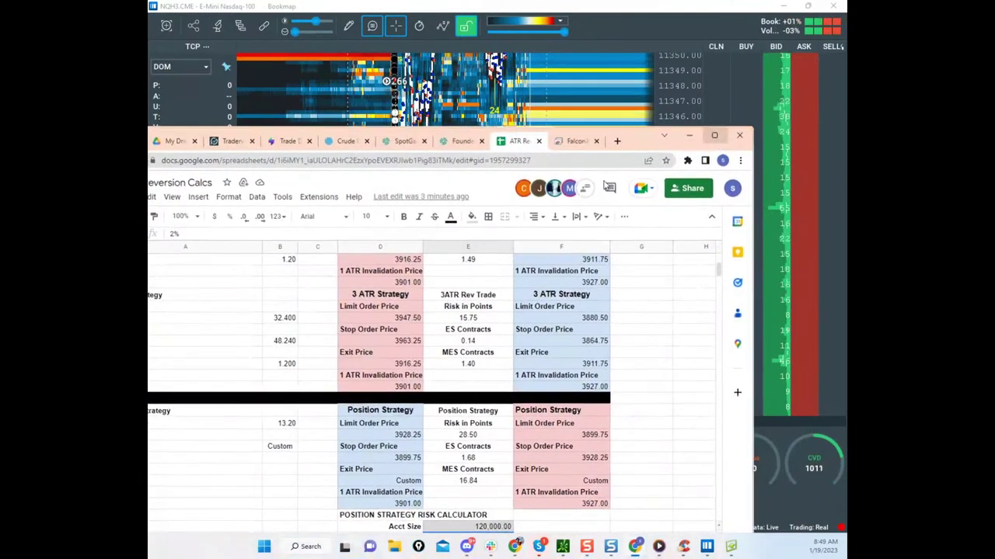
left_click(716, 140)
scroll(465, 282, "up", 2)
left_click(362, 521)
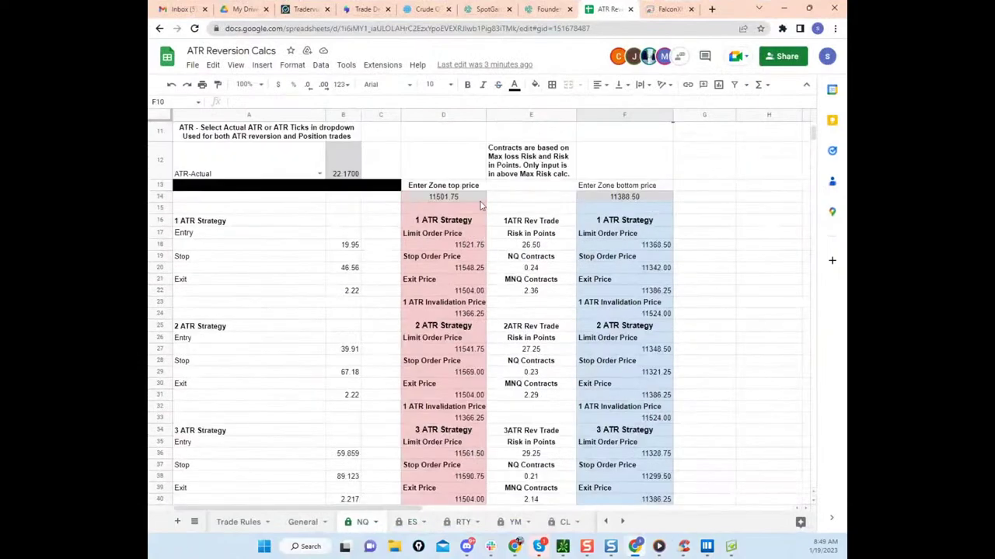
left_click(462, 259)
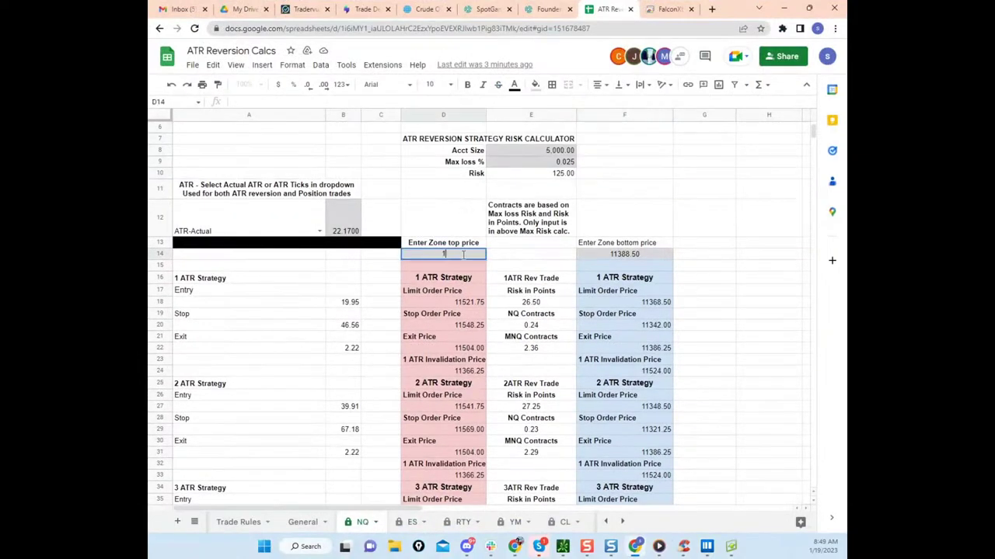
type("11345")
left_click(650, 261)
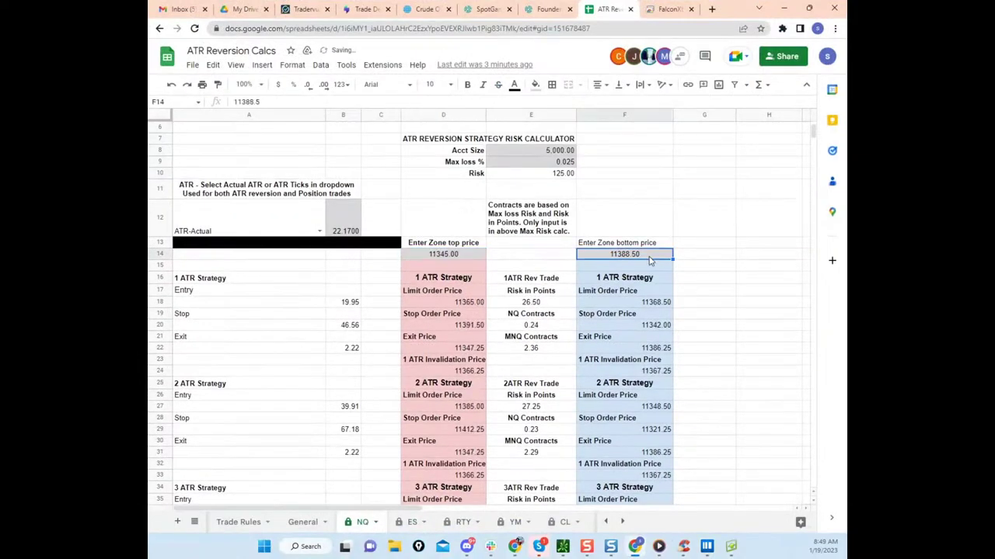
left_click(733, 231)
Step: Set the ATR-Actual value on the NQ sheet to 27.63
left_click_drag(726, 16, 559, 91)
double_click(533, 95)
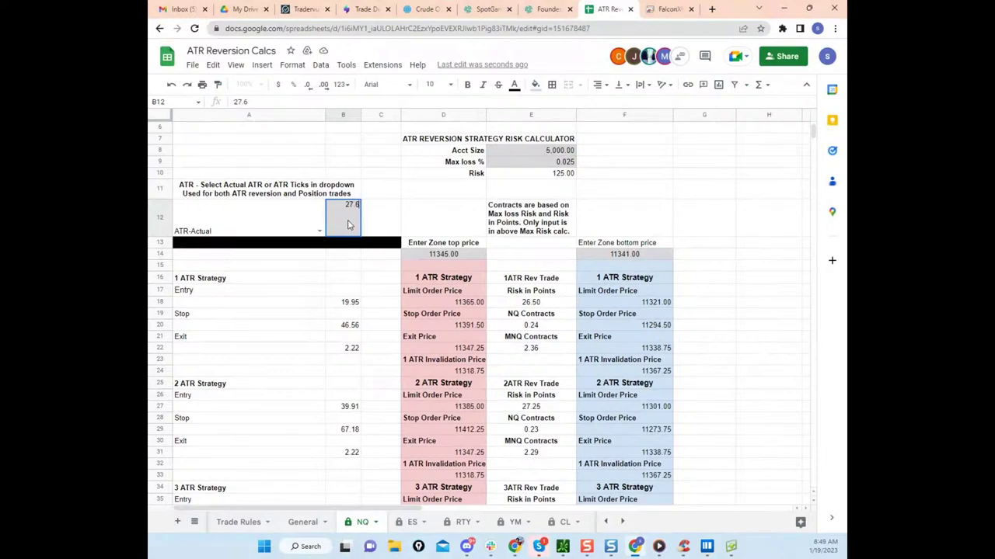
left_click(675, 225)
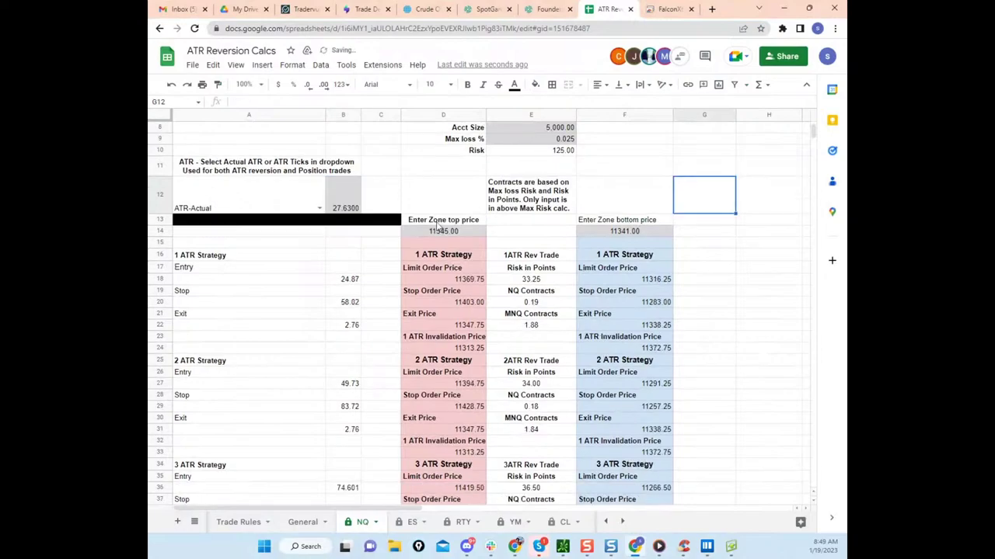
Step: Examine the NQ reversion strategy prices, the Position Strategy limit and stop prices, contract sizes and the risk calculator
scroll(388, 202, "down", 2)
scroll(351, 200, "up", 2)
scroll(364, 222, "down", 9)
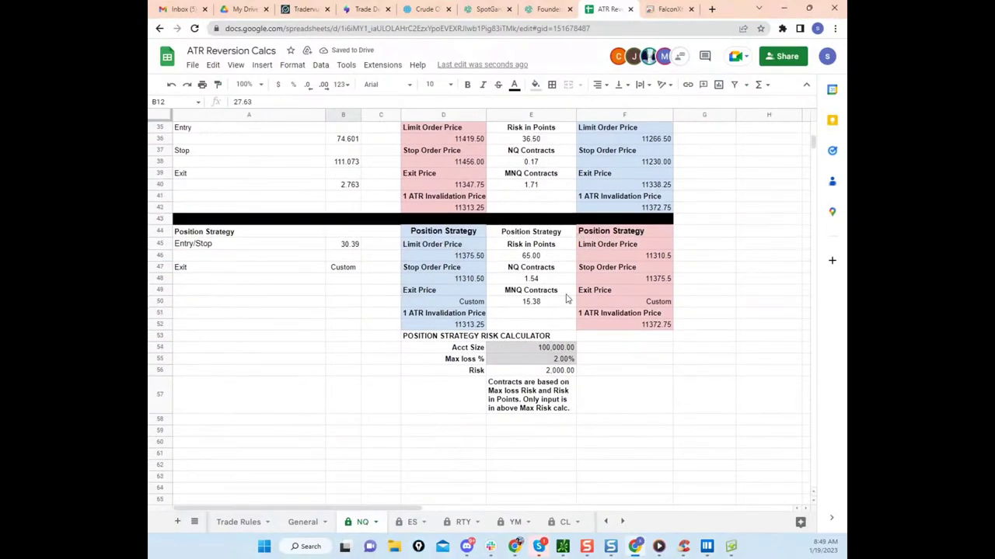
scroll(480, 161, "up", 2)
scroll(557, 185, "down", 3)
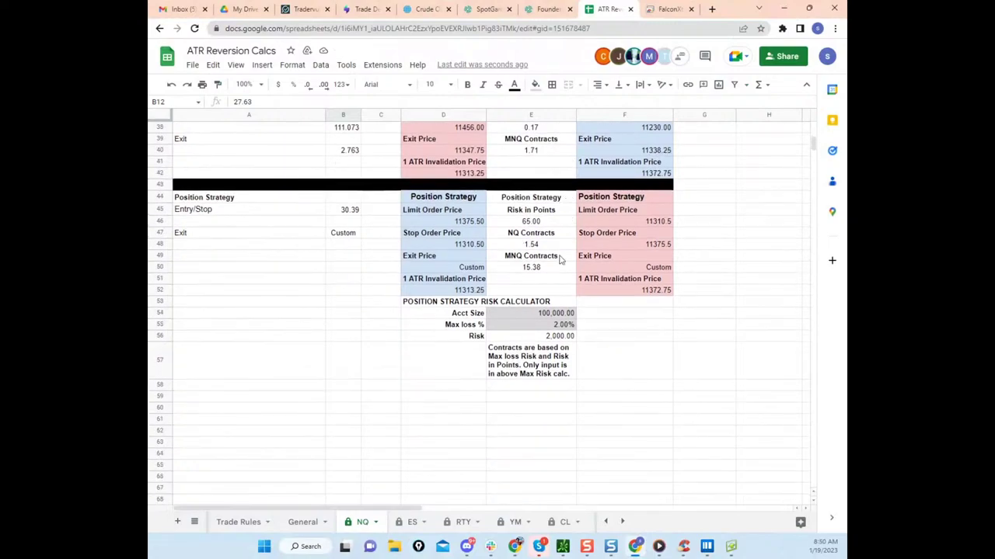
scroll(579, 210, "up", 3)
scroll(600, 239, "down", 1)
scroll(600, 245, "down", 1)
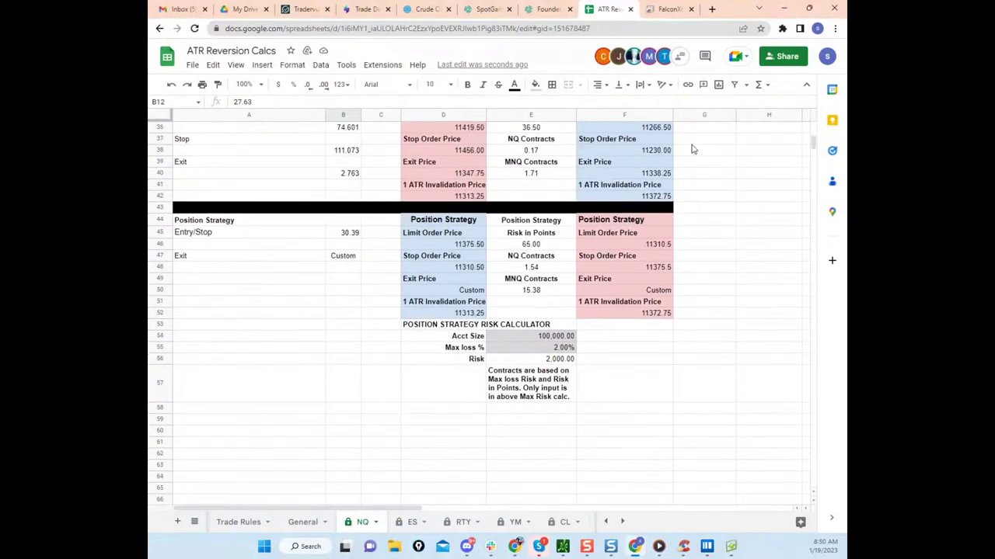
Step: Switch to the Nasdaq-100 heatmap in Bookmap, enlarge the volume dots and examine price around the two horizontal lines
left_click(783, 9)
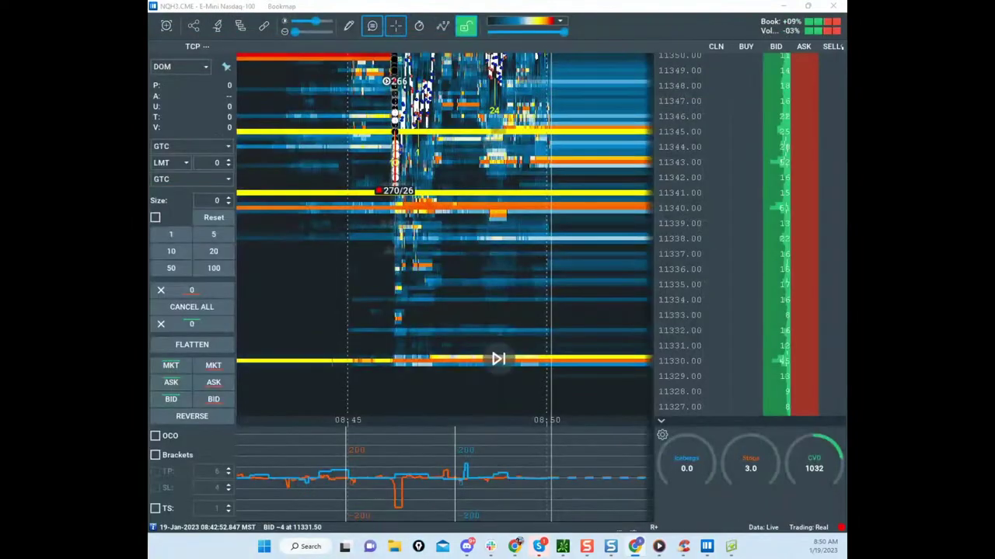
scroll(647, 217, "down", 5)
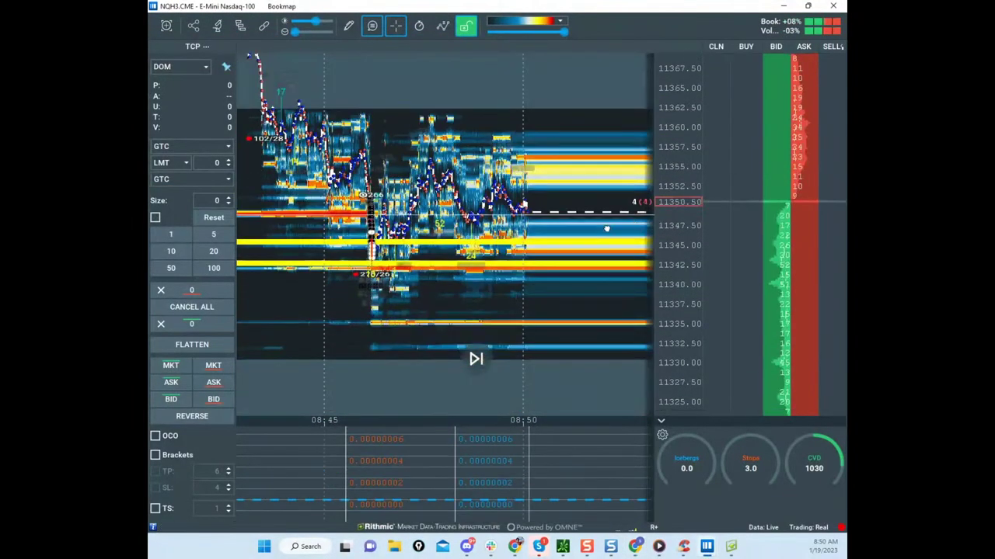
left_click_drag(295, 34, 309, 33)
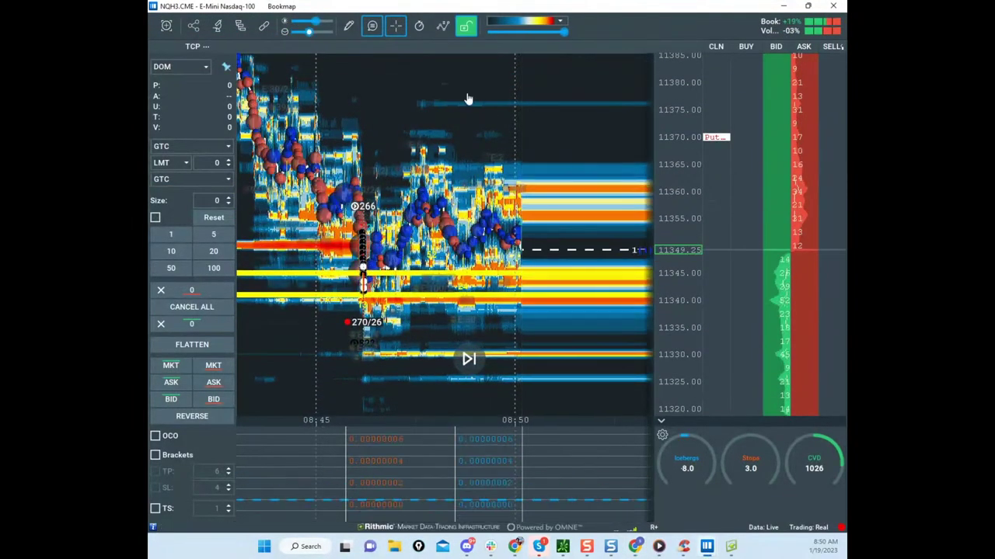
scroll(655, 195, "up", 2)
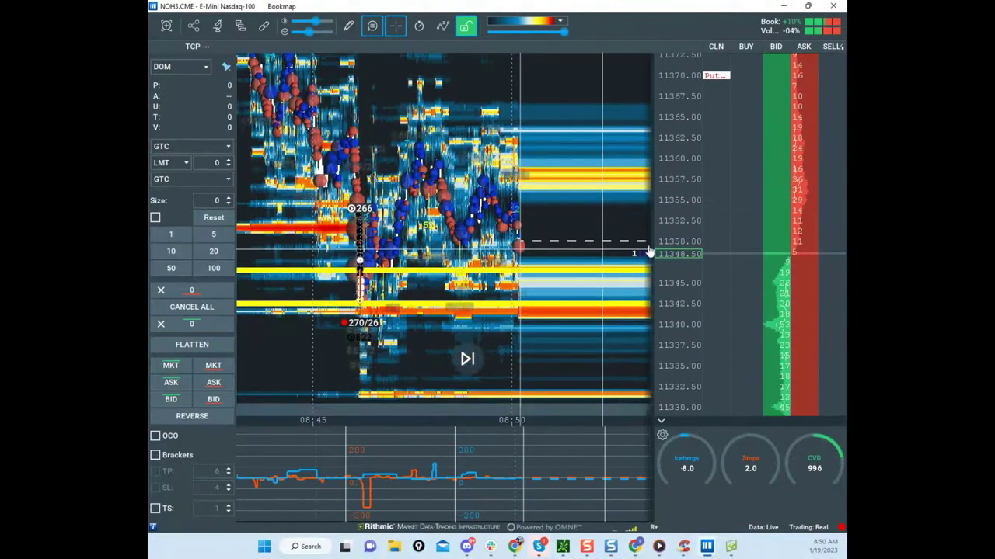
scroll(649, 233, "up", 3)
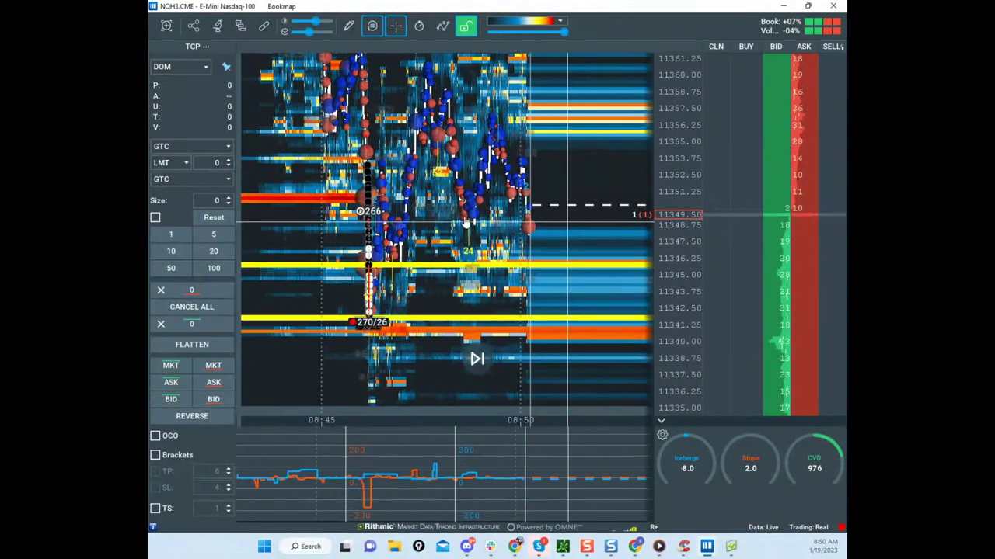
Step: Check both 1 ATR Invalidation Prices on the NQ sheet, then compare them with the price levels on the Bookmap heatmap
left_click_drag(149, 144, 648, 90)
left_click(722, 78)
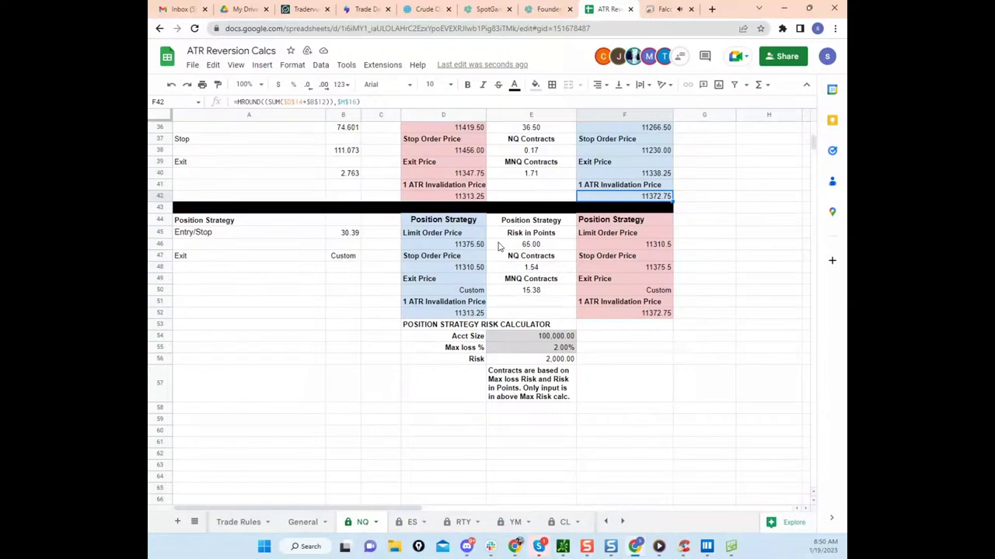
left_click_drag(725, 15, 673, 83)
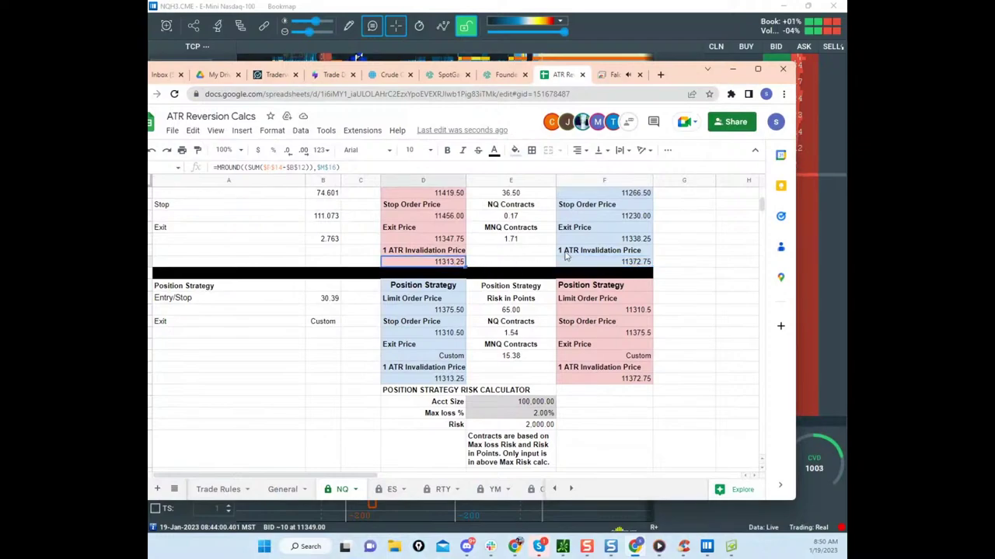
left_click(268, 48)
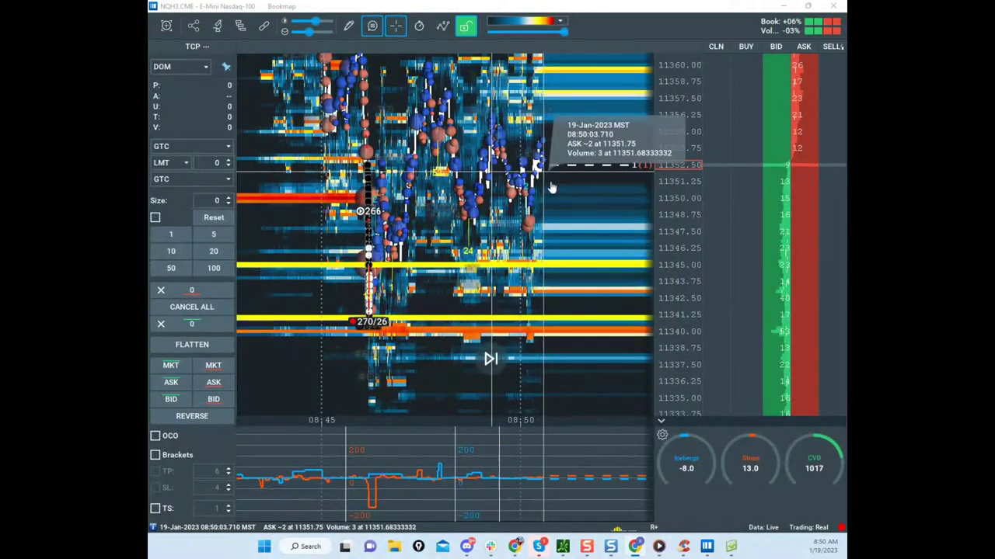
left_click_drag(670, 192, 669, 228)
left_click_drag(615, 255, 600, 287)
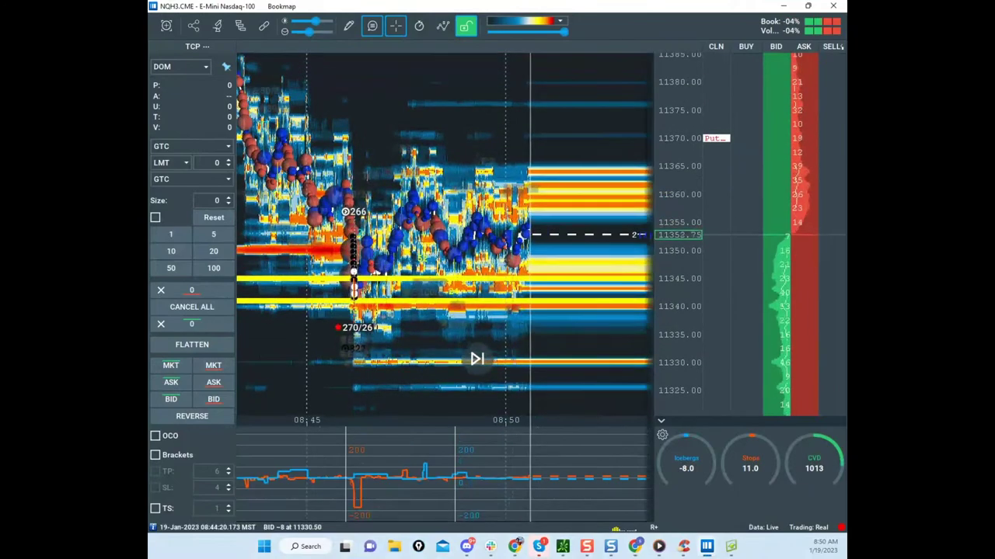
Step: Switch to the hourly /NQ chart in thinkorswim, maximize it and examine price at the 11395.26 to 11356.17 zone
left_click_drag(428, 324, 581, 183)
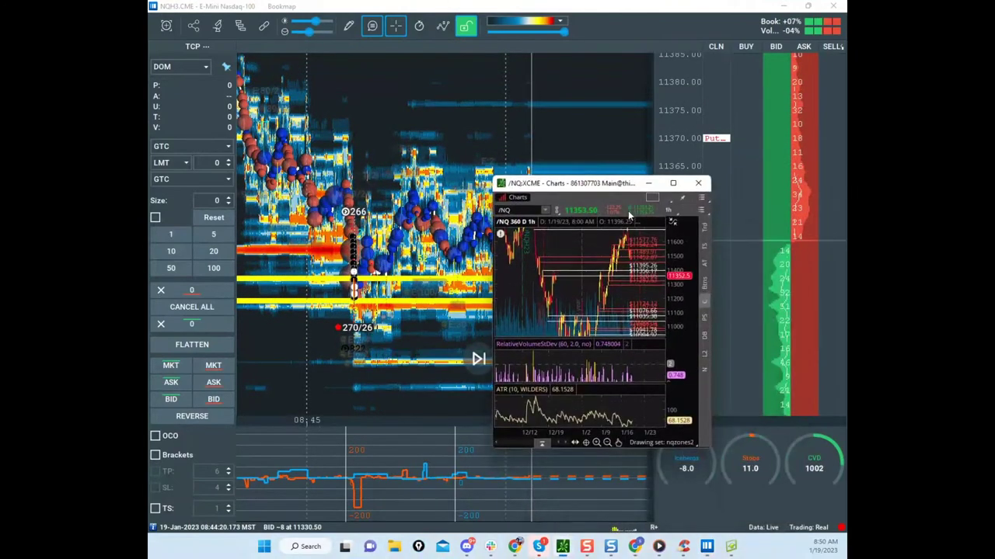
left_click(674, 181)
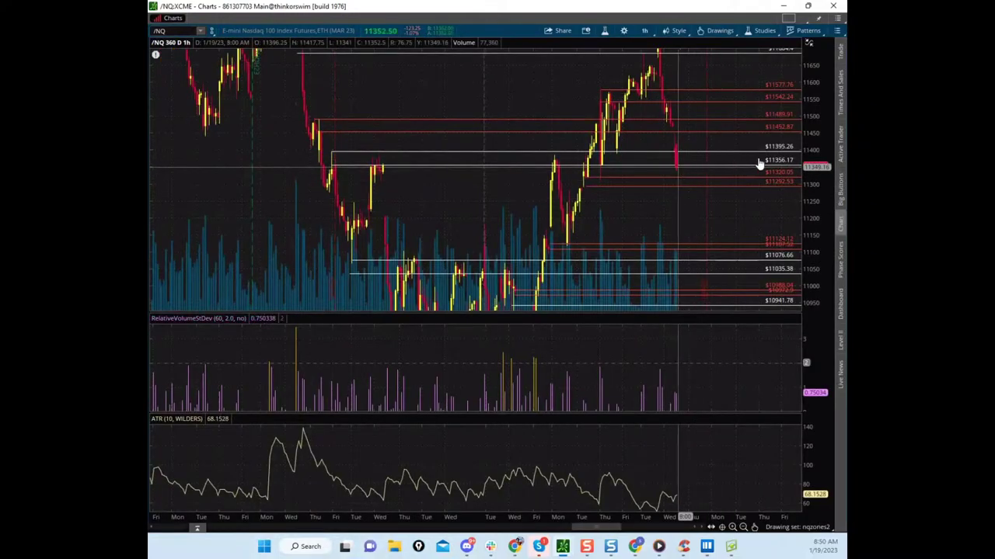
left_click_drag(816, 167, 750, 192)
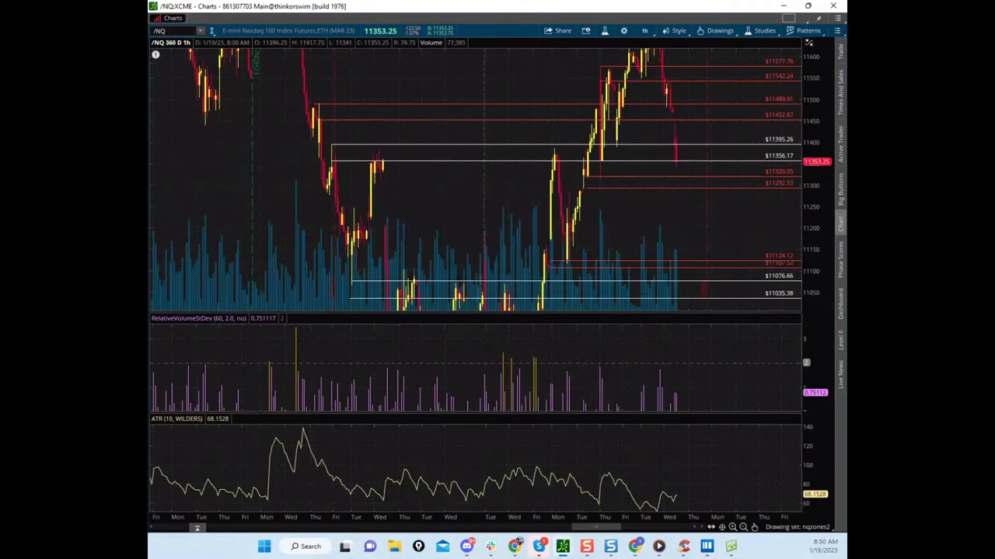
Step: Circle the current candle at the 11395.26–11356.17 zone, trace the earlier bounces, draw an arrow down to the 11124.12 zone, and clear the annotations
key("e")
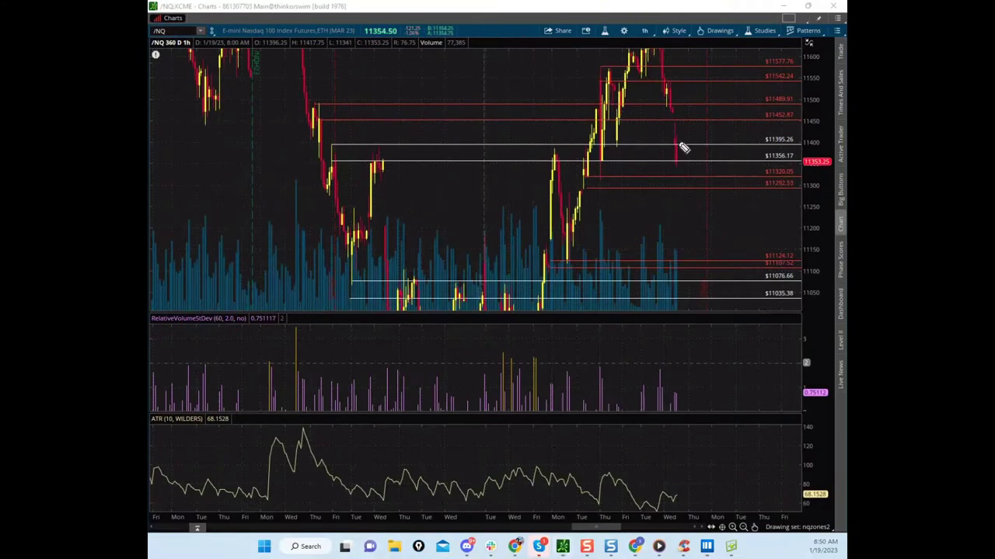
mouse_move(679, 146)
left_mouse_down()
mouse_move(679, 158)
mouse_move(687, 145)
left_mouse_up()
left_click_drag(614, 150, 642, 56)
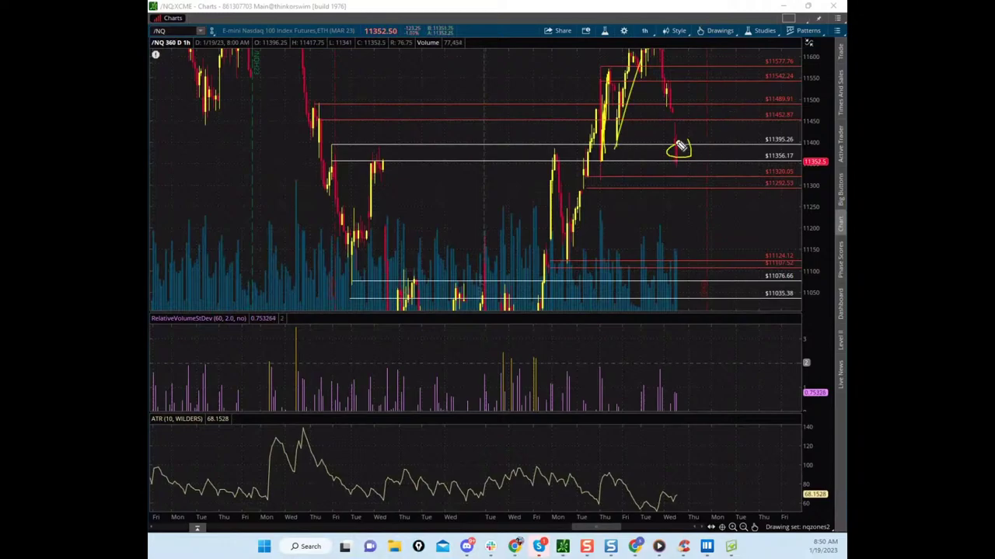
mouse_move(678, 147)
left_mouse_down()
mouse_move(698, 225)
mouse_move(677, 251)
left_mouse_up()
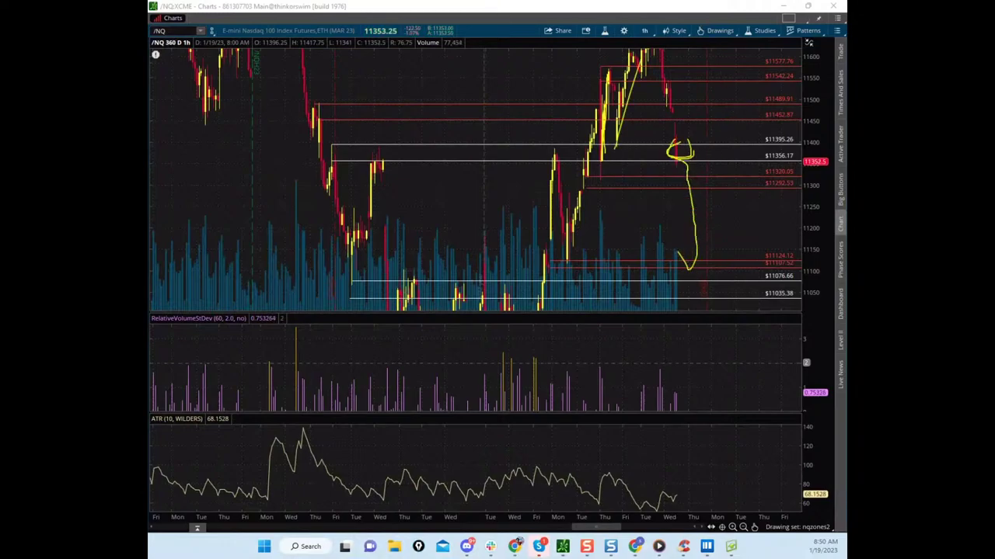
key("Escape")
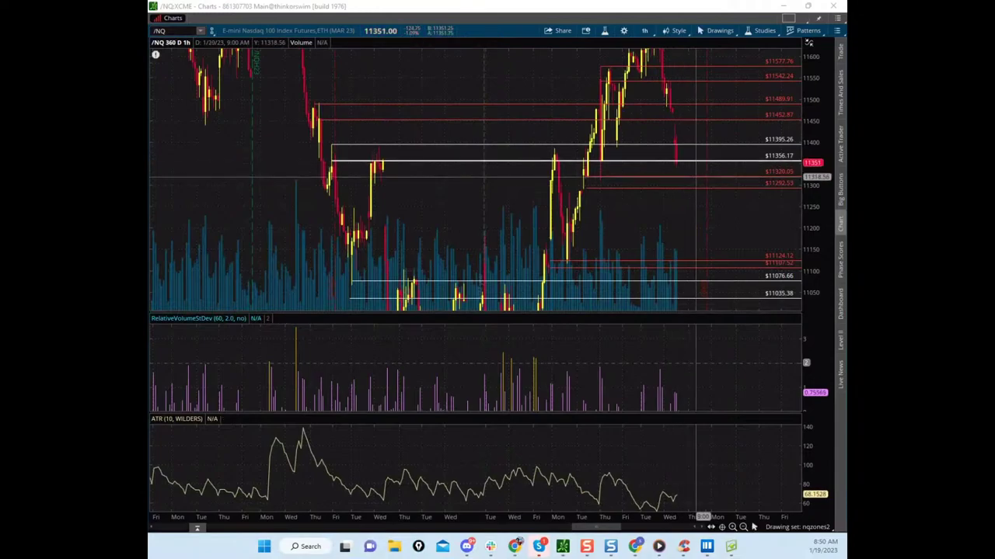
Step: Review the hourly /NQ chart's zones against the heatmap behind it, then return to the Nasdaq-100 heatmap in Bookmap
key("ctrl+2")
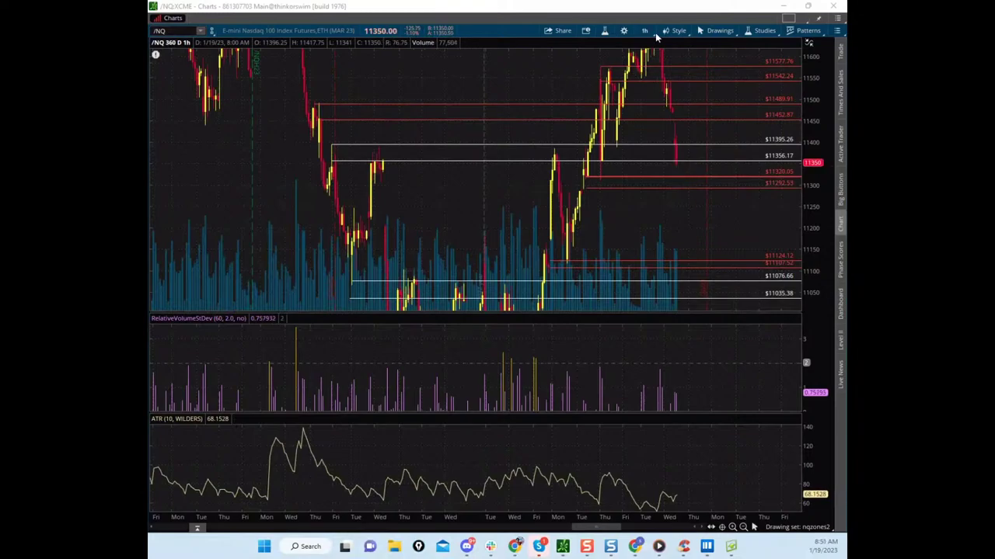
left_click_drag(658, 9, 669, 98)
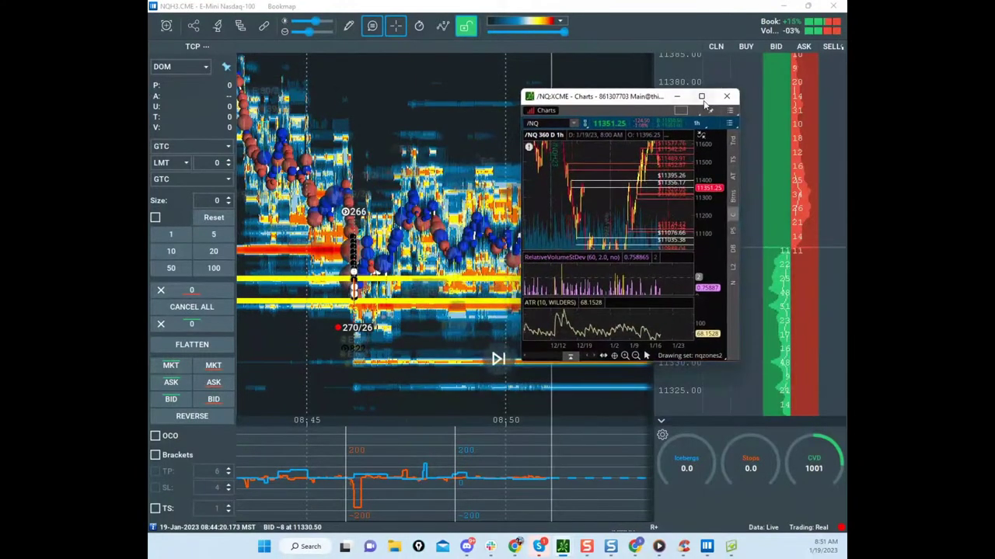
left_click(702, 98)
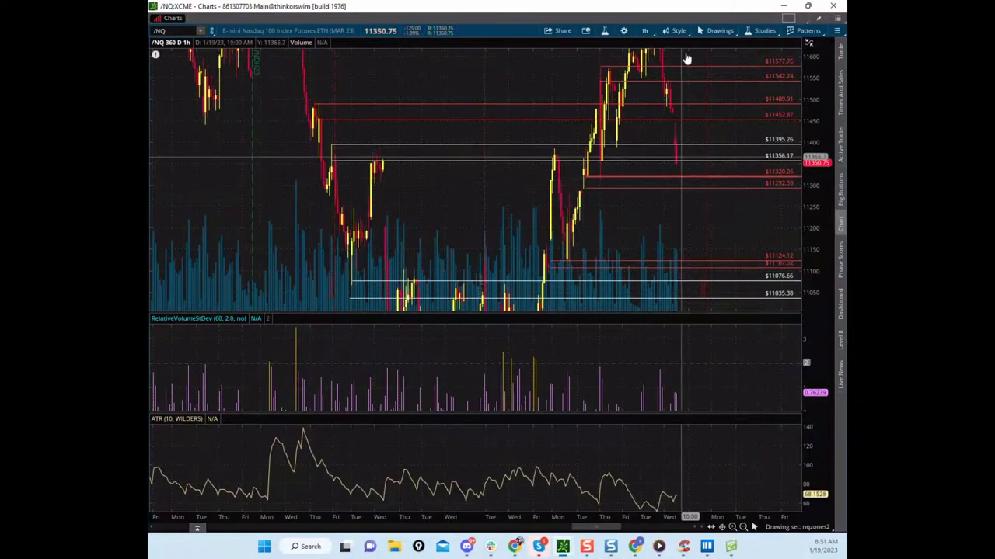
left_click(783, 5)
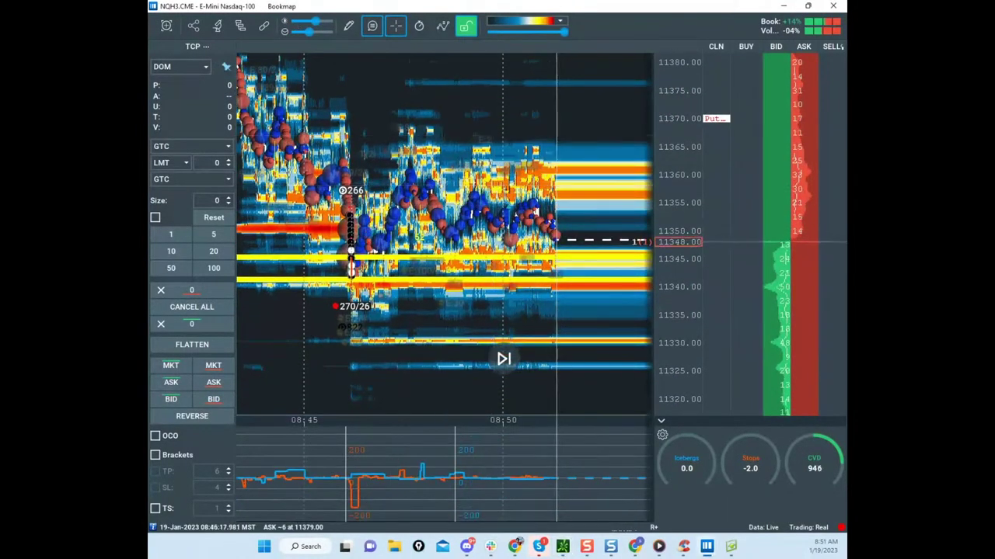
Step: Switch to the remote desktop session in the browser and examine the E-mini S&P 500 composite profile and ETH VWAP charts
key("alt+Tab")
double_click(325, 69)
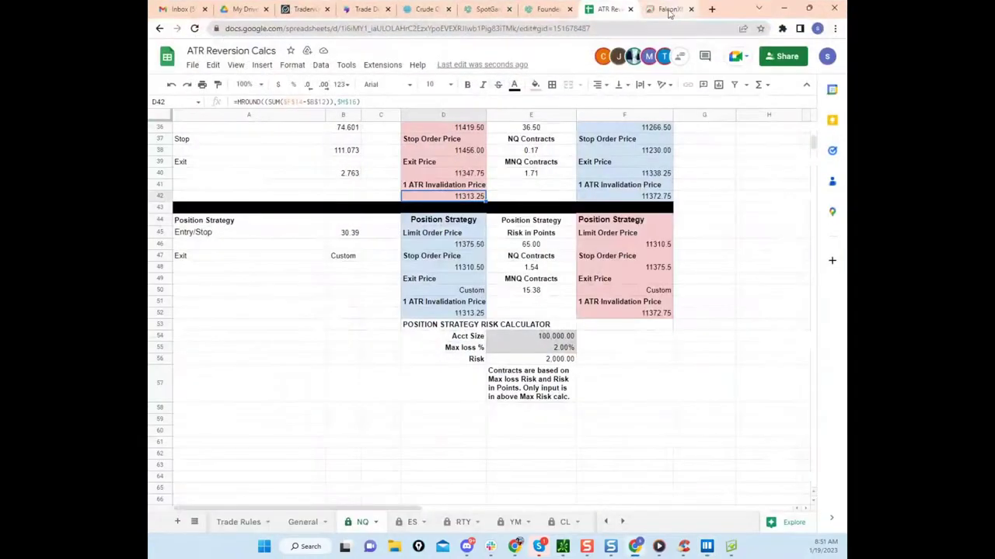
left_click(667, 9)
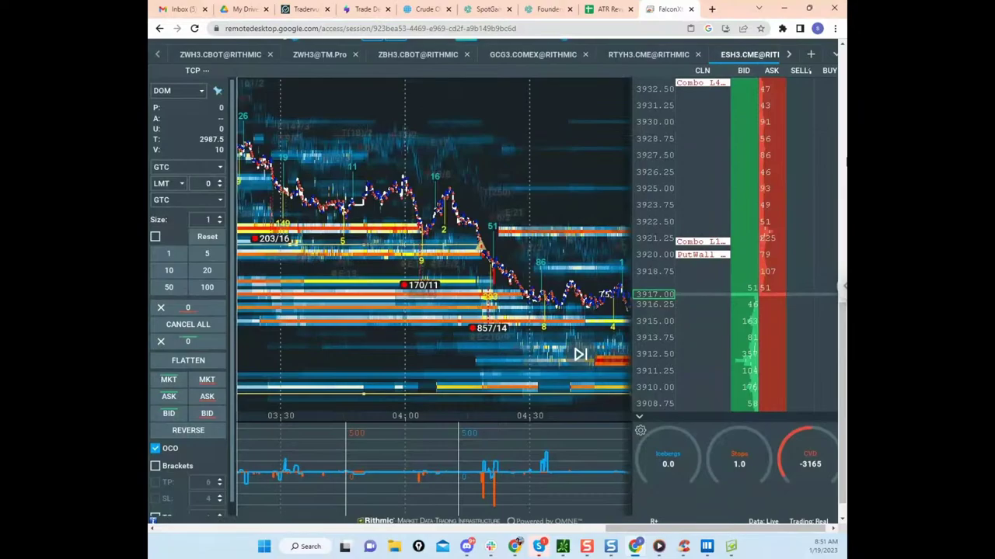
key("alt+Tab")
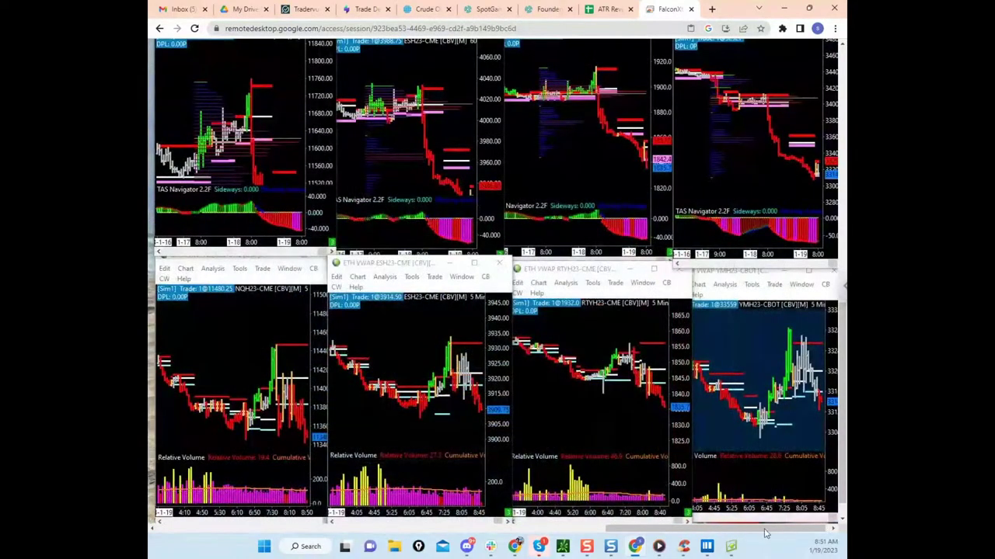
left_click_drag(757, 533, 531, 537)
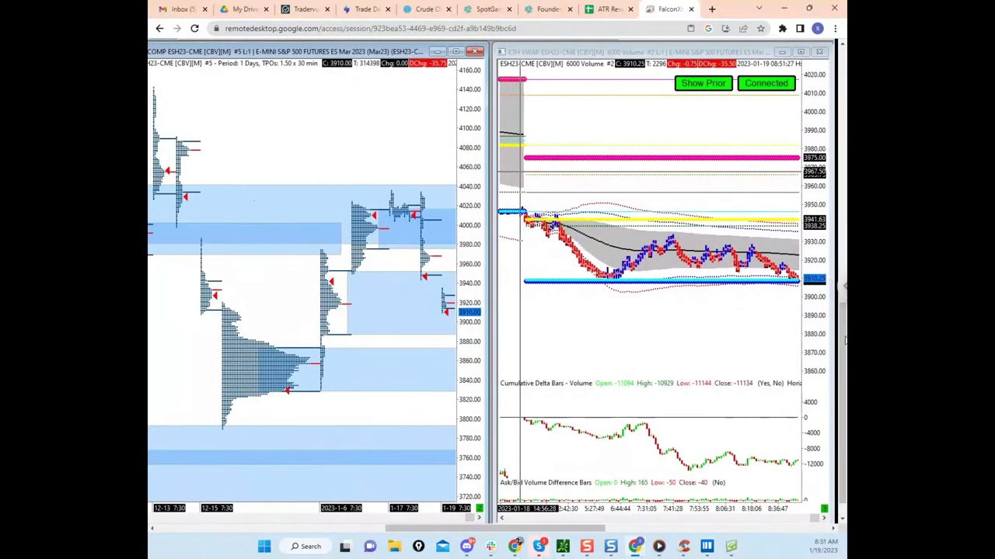
left_click_drag(845, 340, 843, 321)
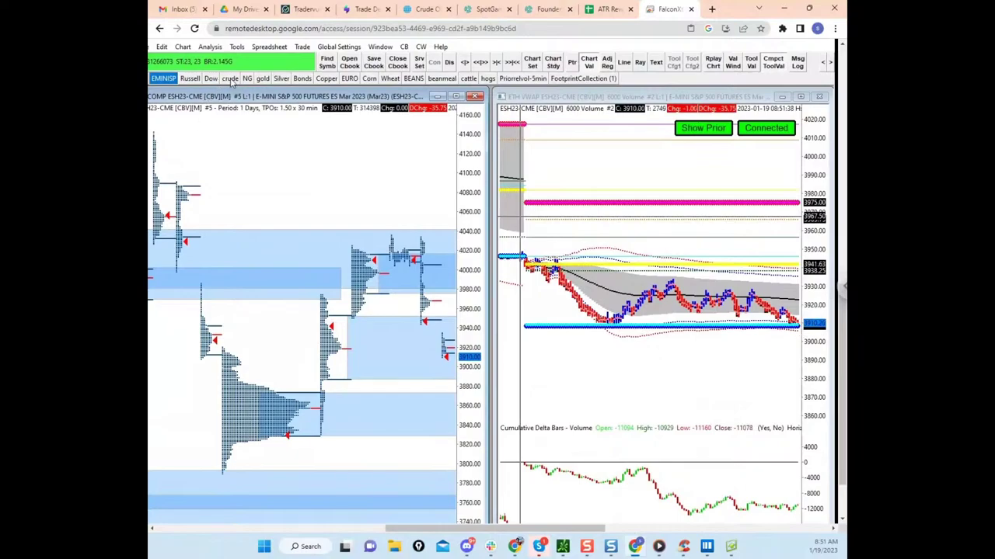
left_click_drag(453, 529, 446, 528)
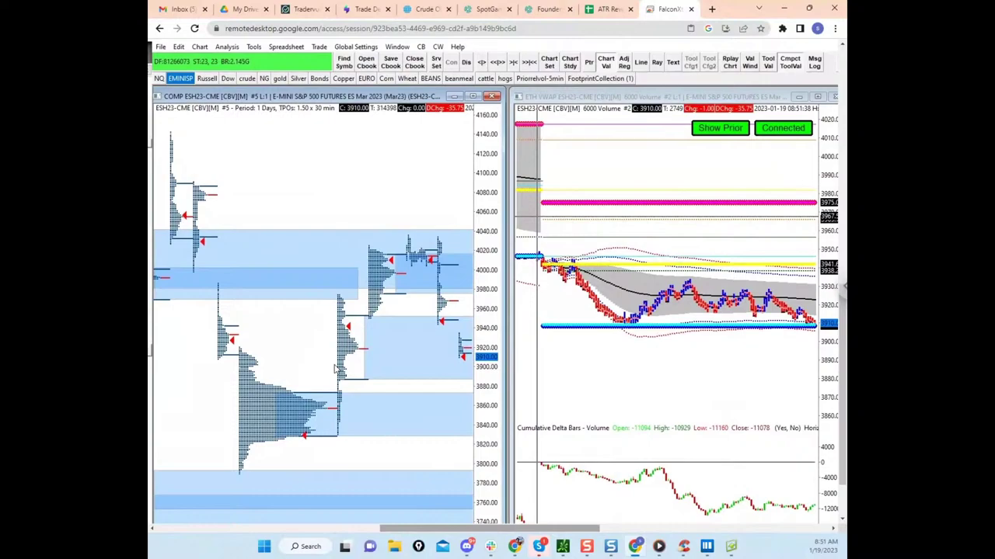
Step: Switch to the NQ chartbook and mark the upper and lower edges of the blue zone between about 11390 and 11200 on the composite profile
left_click(159, 78)
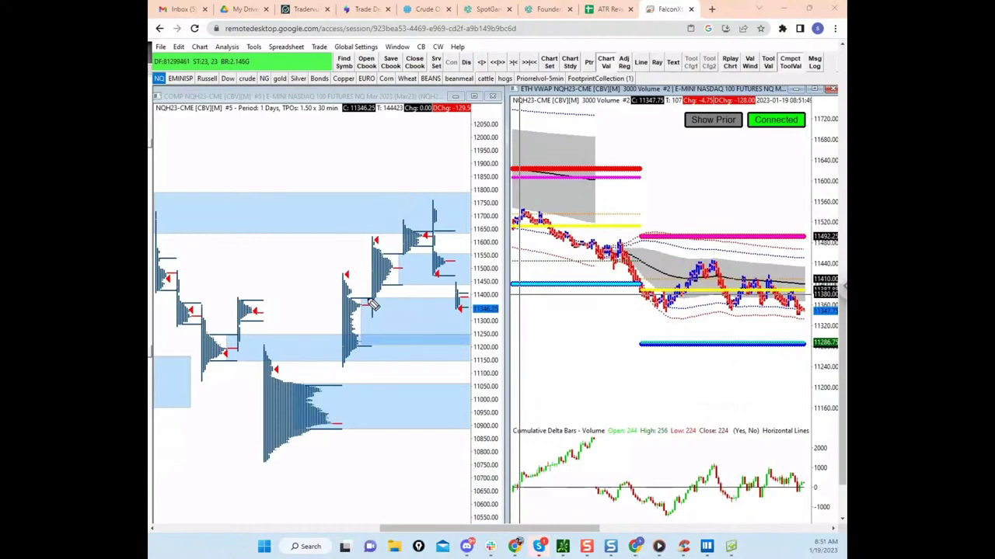
left_click_drag(369, 296, 467, 296)
left_click_drag(378, 355, 508, 354)
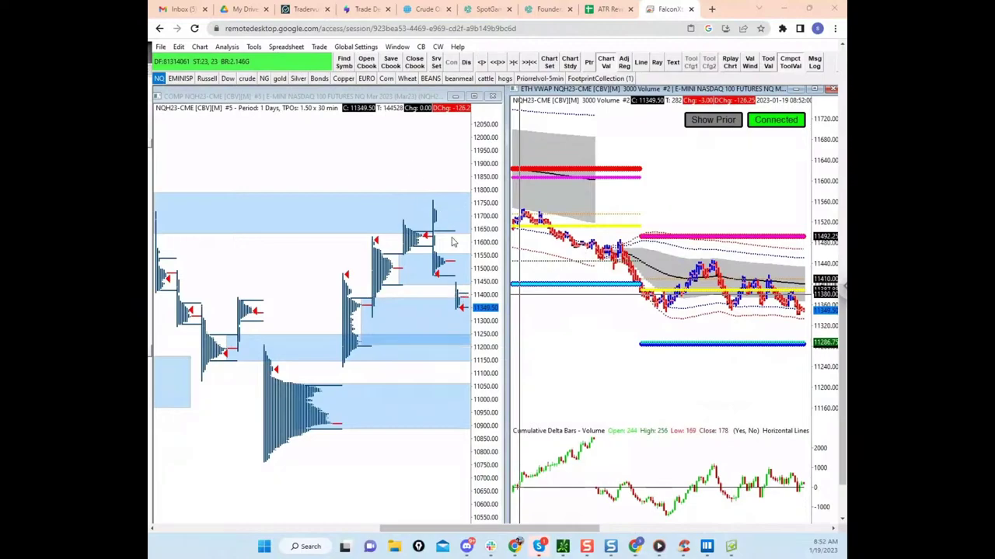
Step: Dismiss the zone's drawing options, check the EMINISP chartbook's composite profile for comparison, and return to the NQ chartbook
right_click(459, 302)
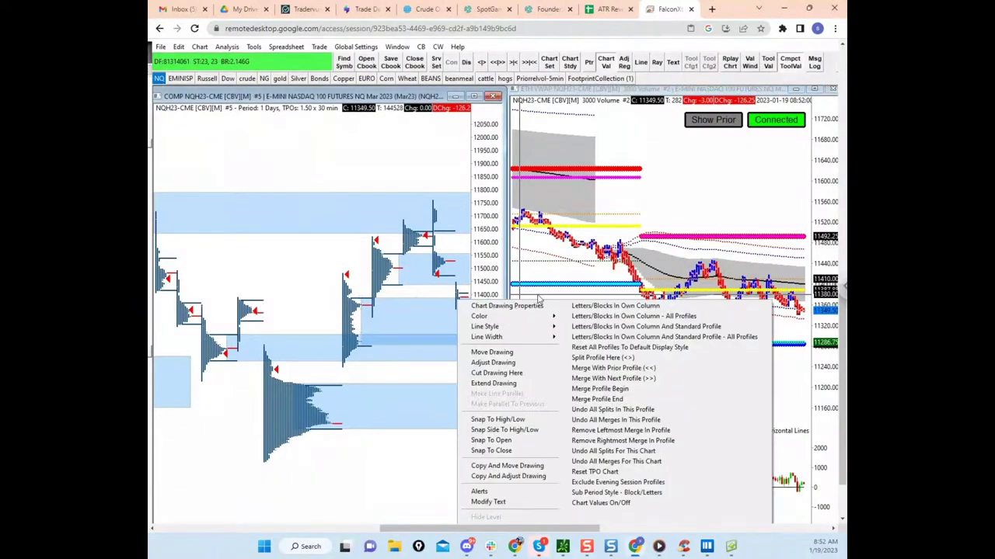
left_click(589, 308)
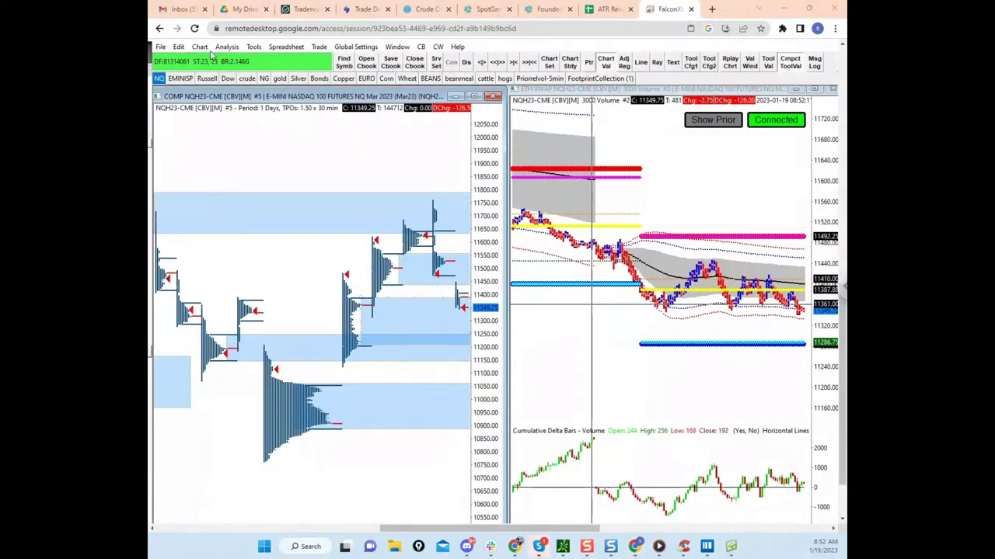
left_click(181, 79)
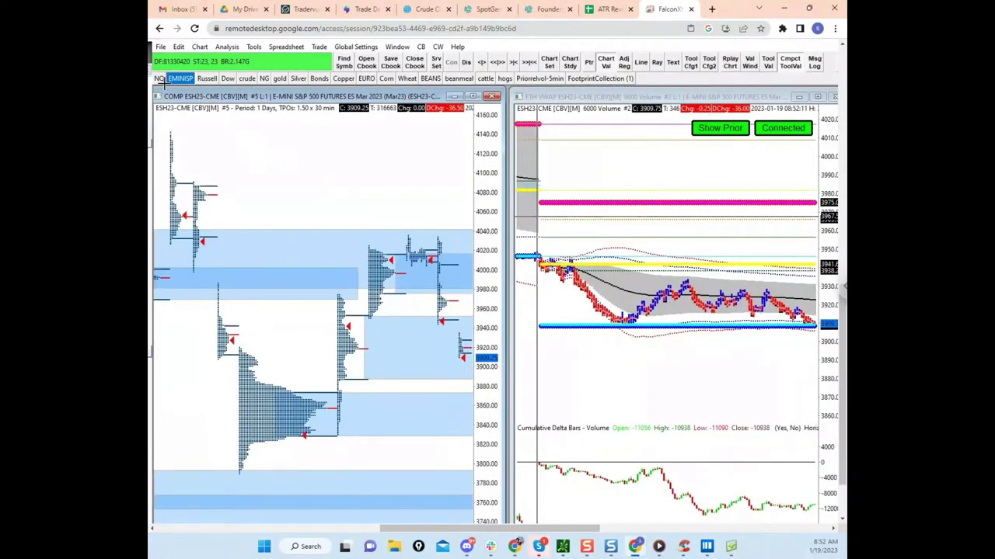
left_click(159, 79)
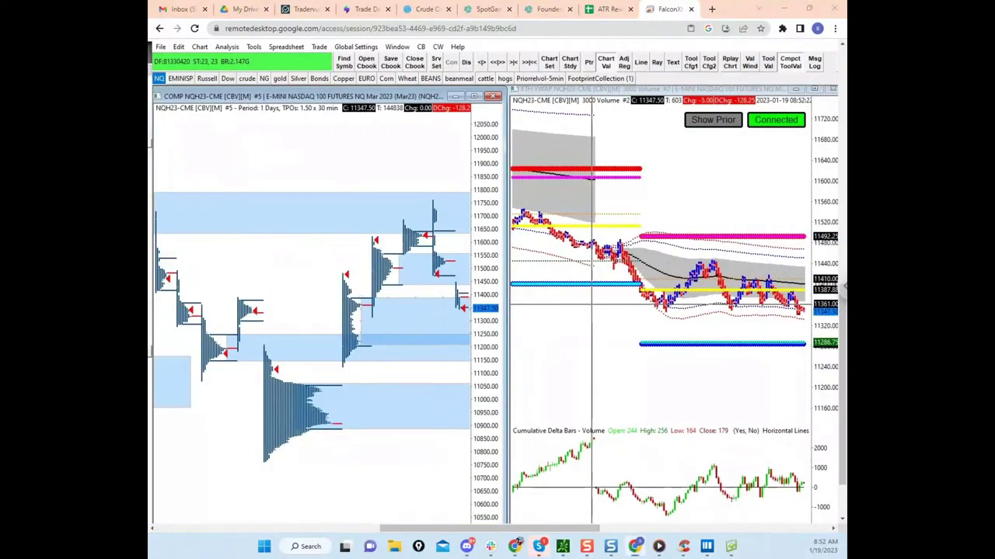
Step: Mark current NQ price in the blue zone, trace the earlier rally from it, project a drop to its lower edge near 11200, and clear the annotations
left_click_drag(366, 300, 460, 295)
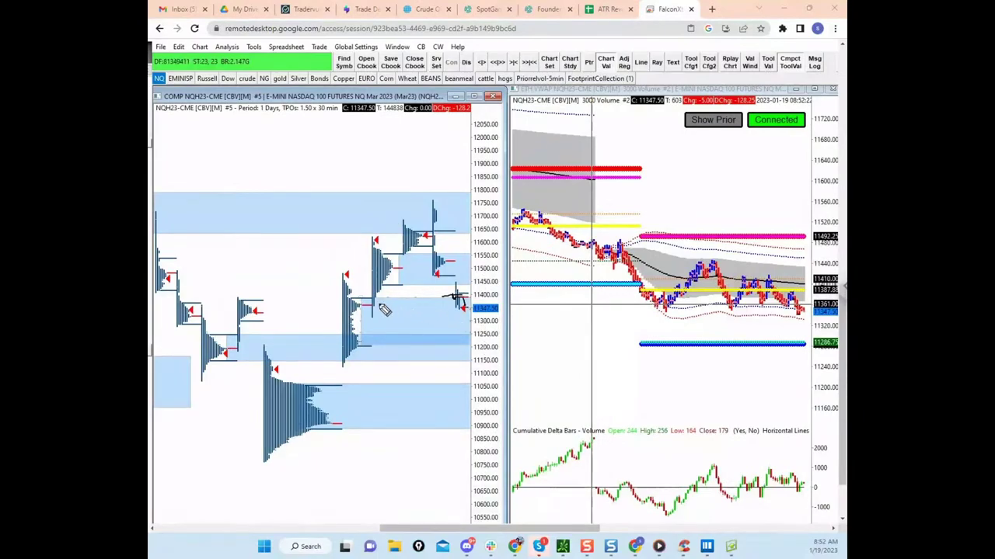
left_click_drag(373, 317, 395, 185)
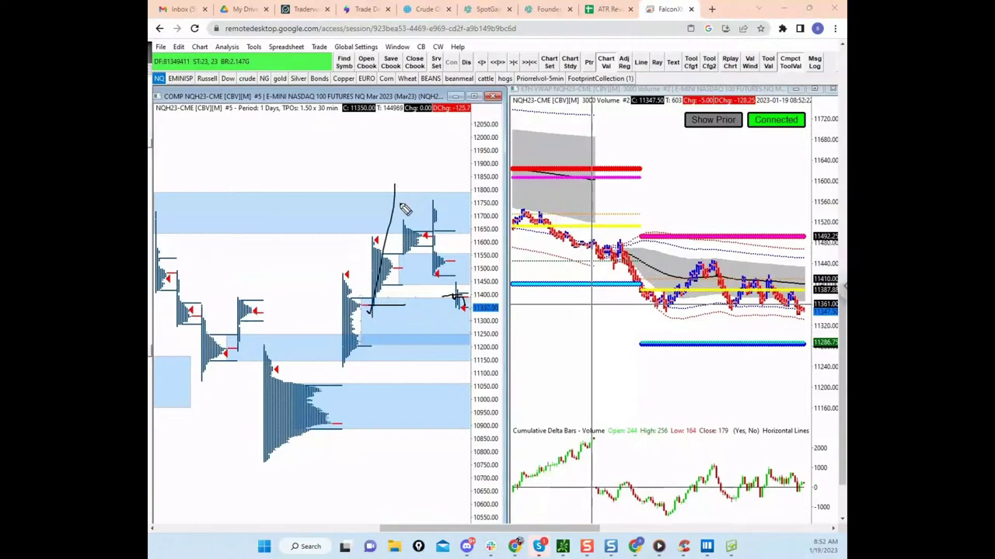
left_click_drag(371, 302, 439, 191)
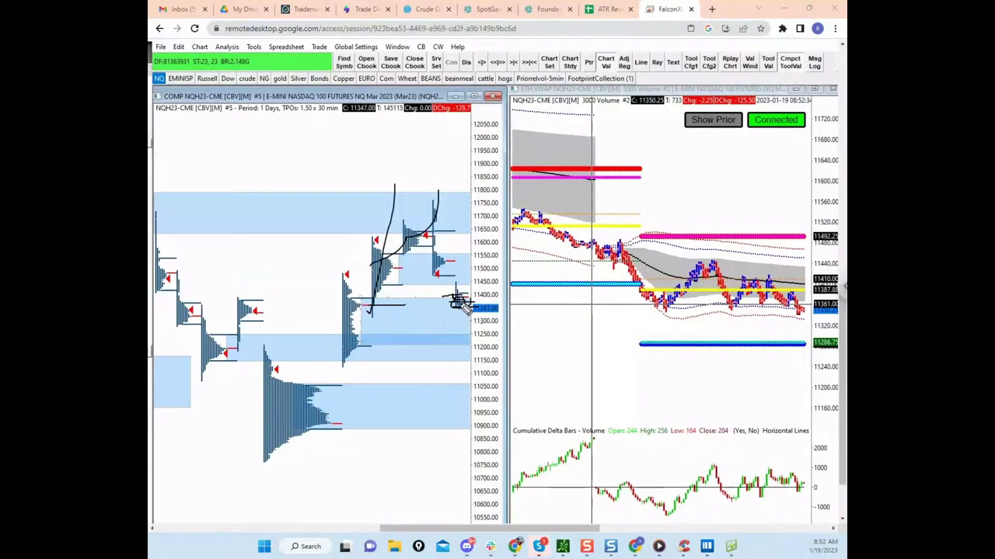
left_click_drag(460, 303, 461, 347)
left_click_drag(360, 345, 474, 347)
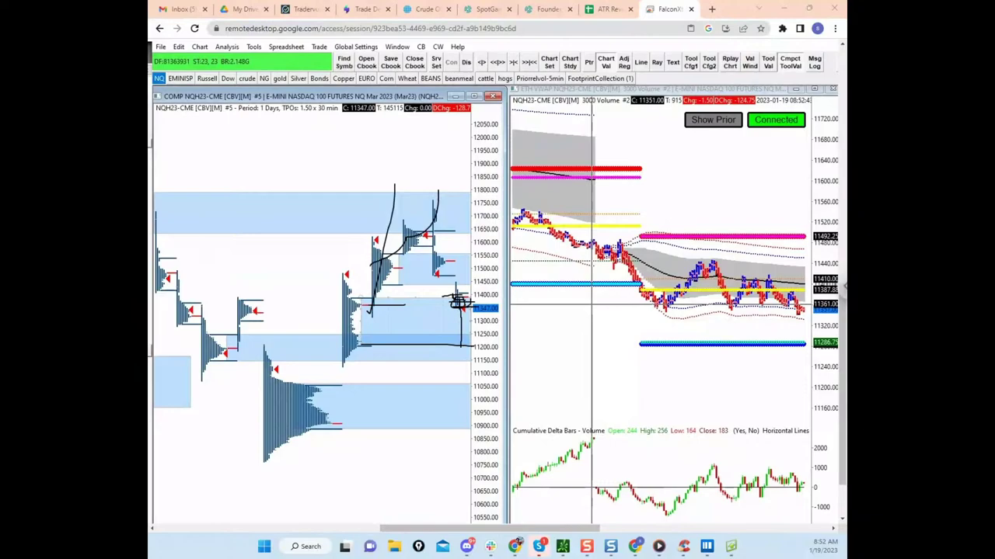
key("Escape")
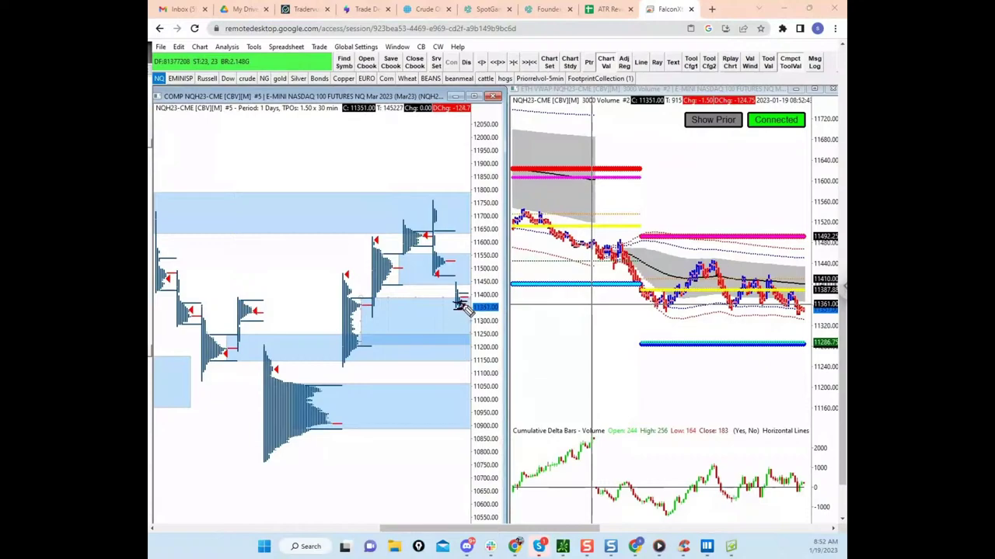
Step: Trace NQ's decline into the blue zone, mark the zone's edges and a further drop to its lower edge, and clear the annotations
left_click_drag(480, 259, 504, 288)
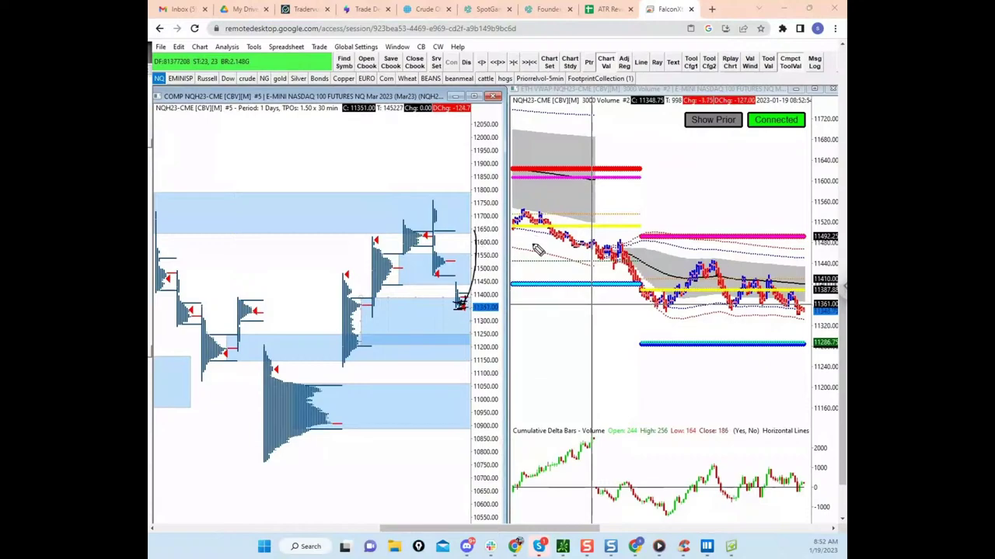
mouse_move(460, 311)
left_mouse_down()
mouse_move(456, 362)
mouse_move(446, 373)
left_mouse_up()
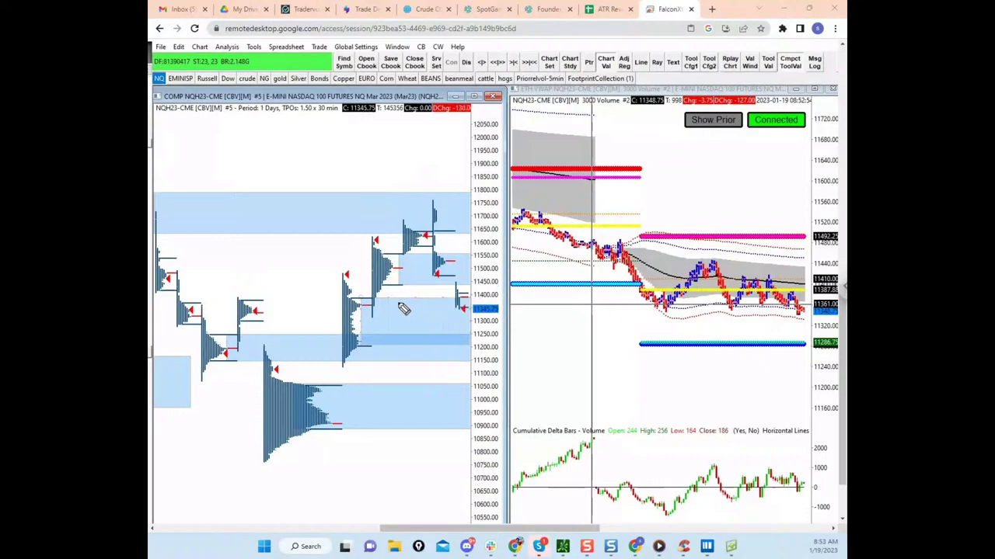
left_click_drag(391, 299, 476, 297)
left_click_drag(373, 346, 453, 347)
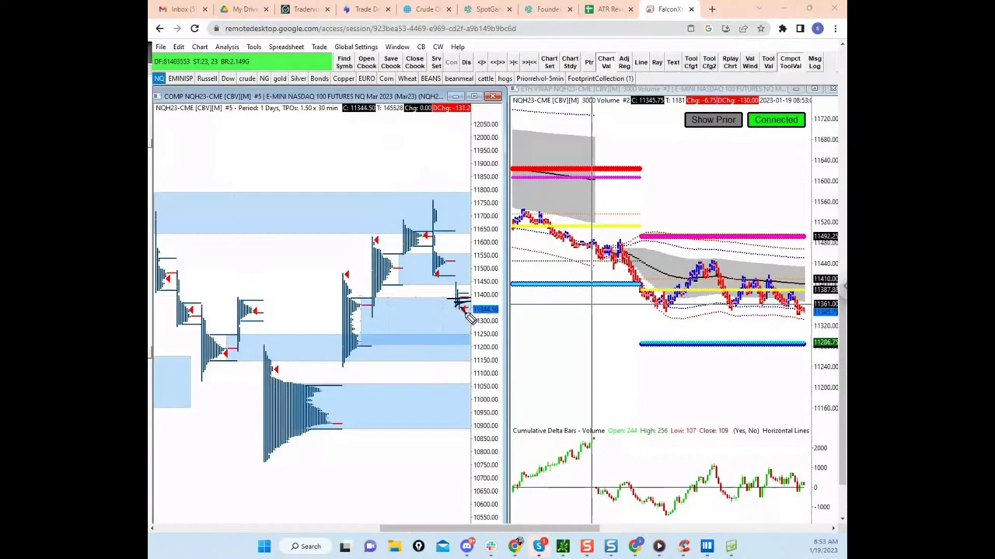
left_click_drag(464, 311, 475, 353)
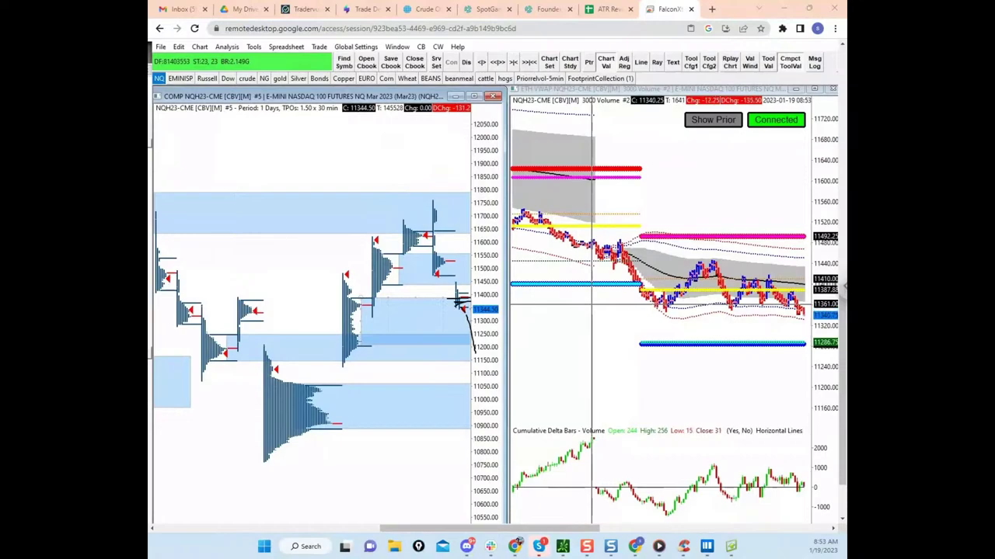
key("Escape")
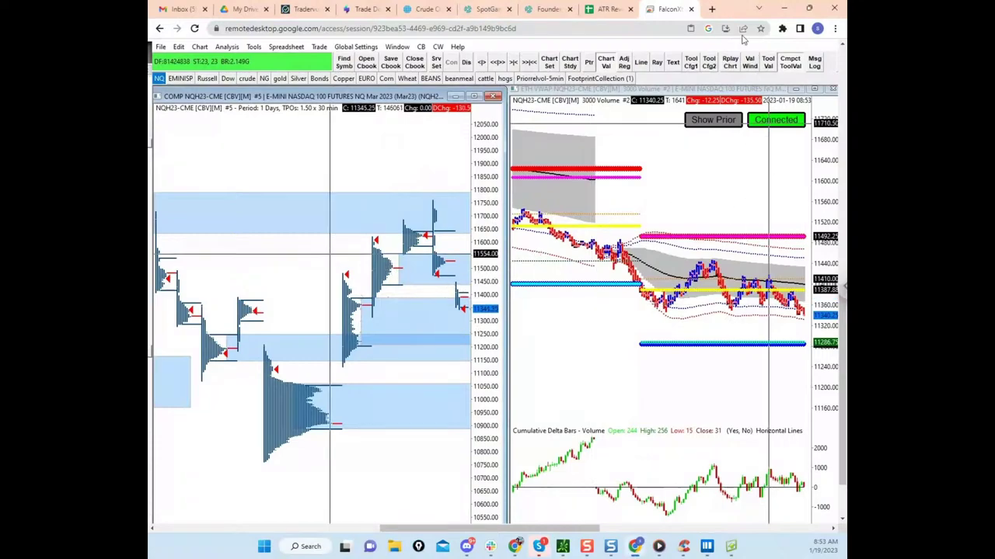
Step: Return to the Nasdaq-100 heatmap in Bookmap, bring the area ahead of current price into view and circle the 08:46 stop-run spike in the subchart
left_click_drag(734, 10, 156, 249)
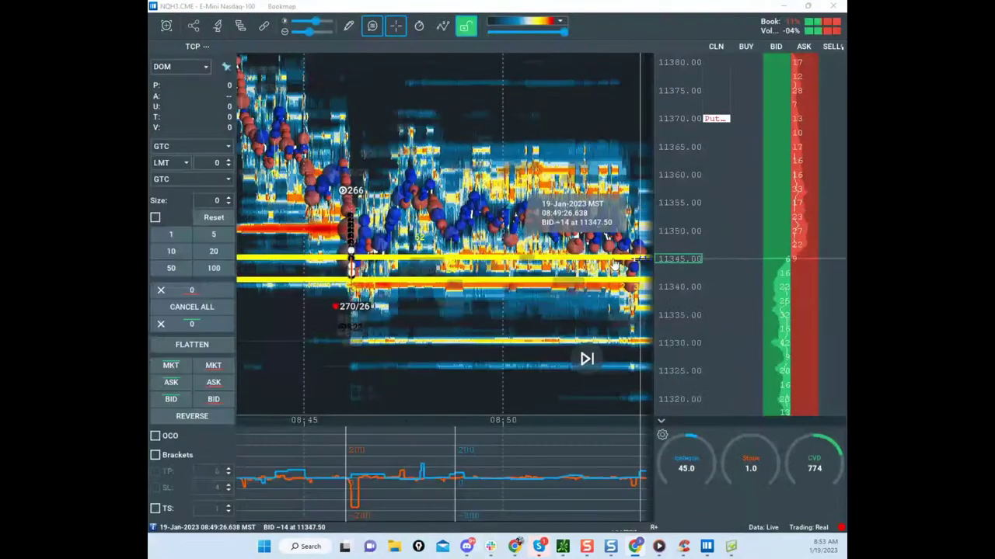
left_click_drag(600, 227, 481, 206)
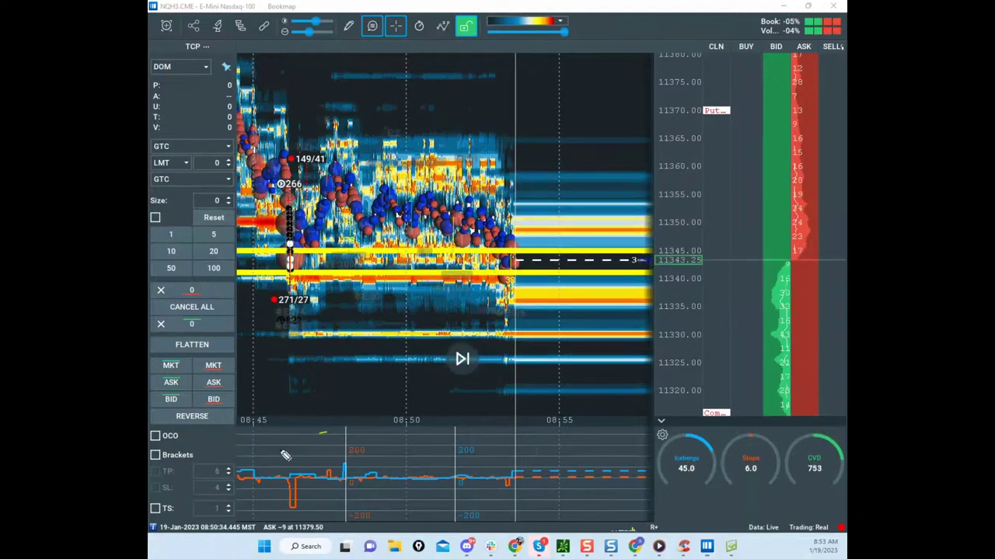
left_click_drag(284, 449, 326, 433)
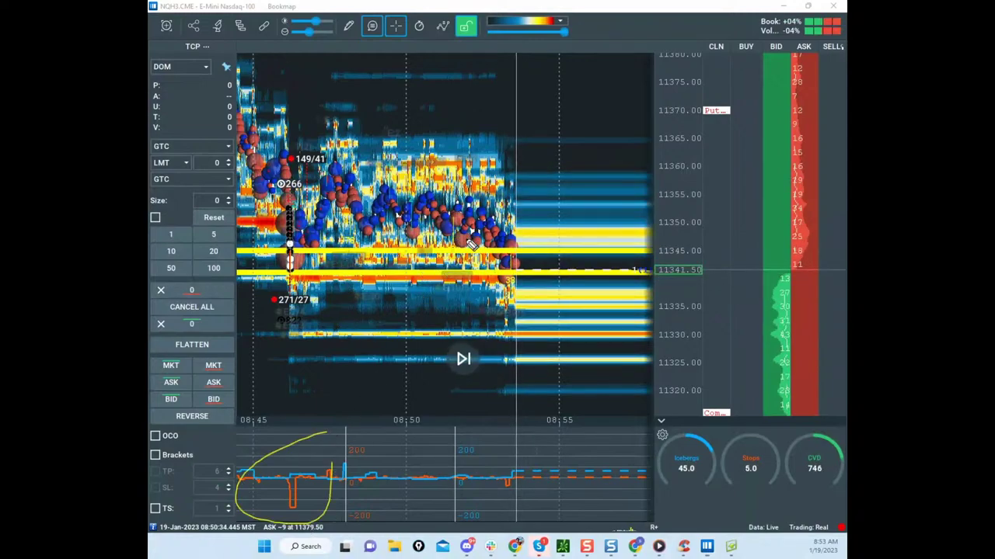
Step: Trace possible bounces and a breakdown from the yellow lines near 11345 and 11341, cross out the upside move, circle the zone, and clear the annotations
mouse_move(307, 243)
left_mouse_down()
mouse_move(472, 95)
mouse_move(480, 54)
left_mouse_up()
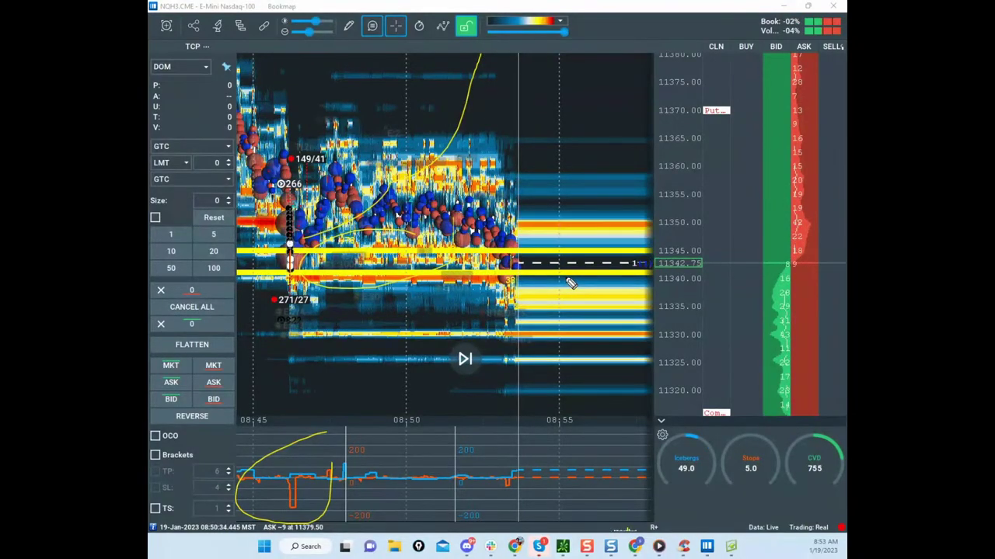
mouse_move(457, 231)
left_mouse_down()
mouse_move(328, 249)
mouse_move(463, 266)
mouse_move(547, 44)
mouse_move(589, 101)
left_mouse_up()
left_click_drag(496, 85, 626, 13)
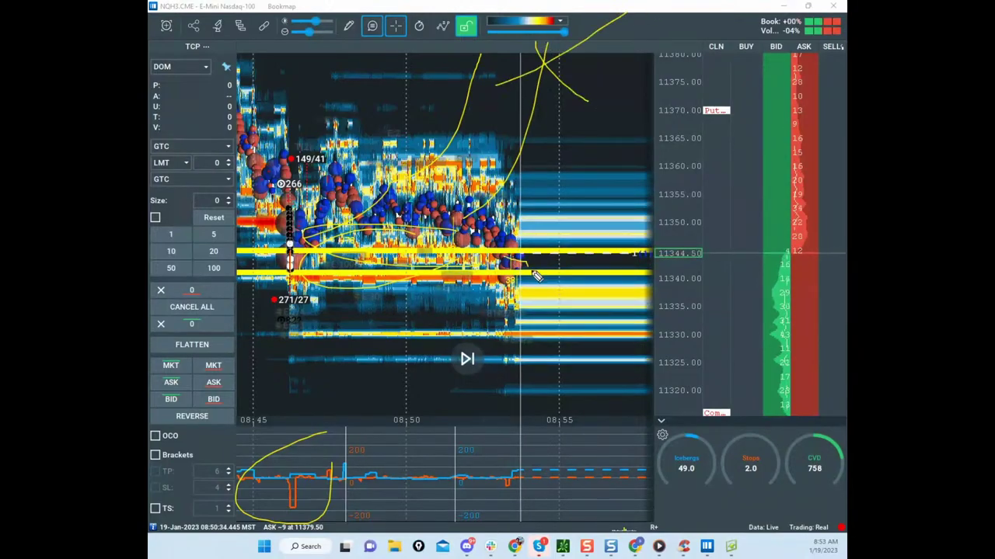
left_click_drag(519, 256, 600, 525)
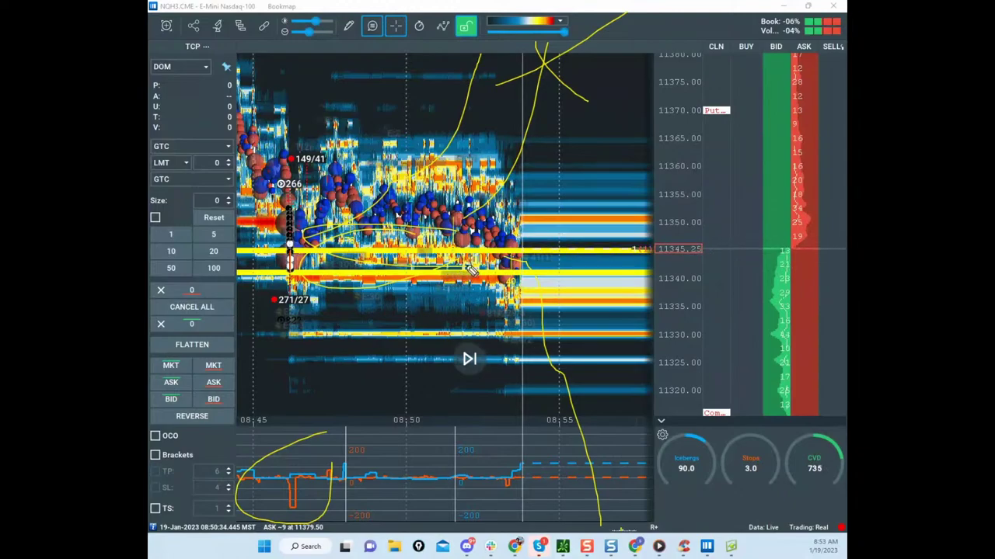
mouse_move(411, 233)
left_mouse_down()
mouse_move(595, 310)
mouse_move(580, 198)
left_mouse_up()
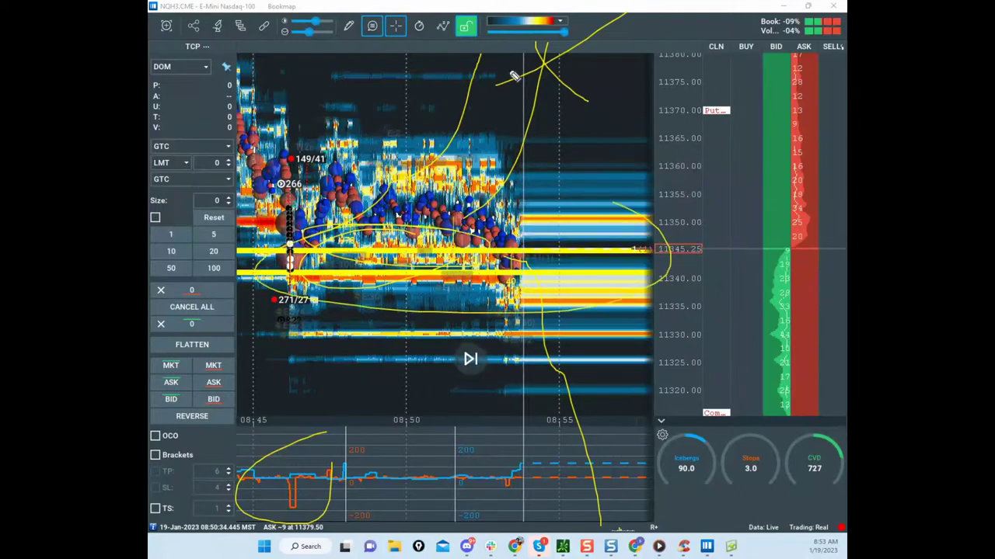
key("Escape")
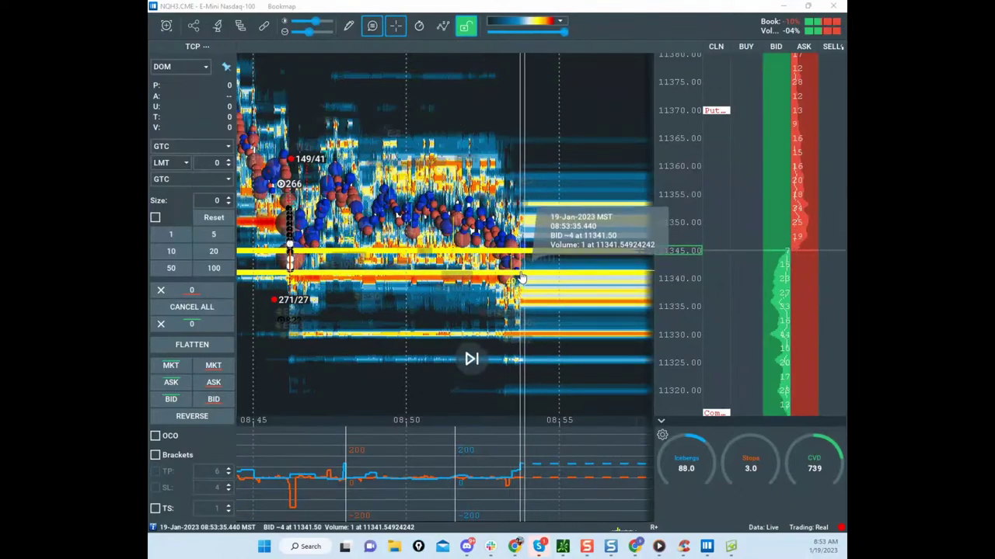
Step: Mark the stop-run spike and the edges of the yellow-line zone again, project a steep drop below it, and clear the annotations
left_click(410, 35)
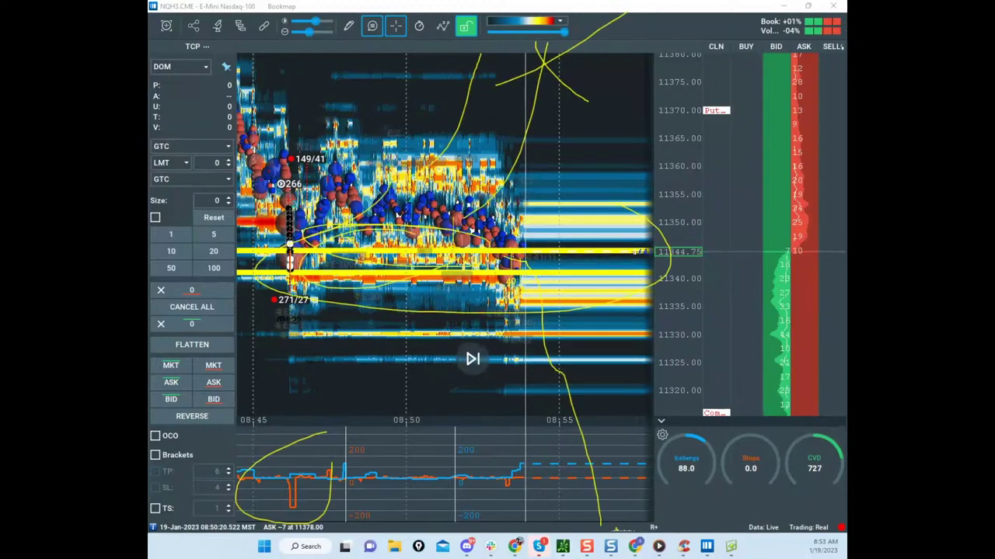
key("Delete")
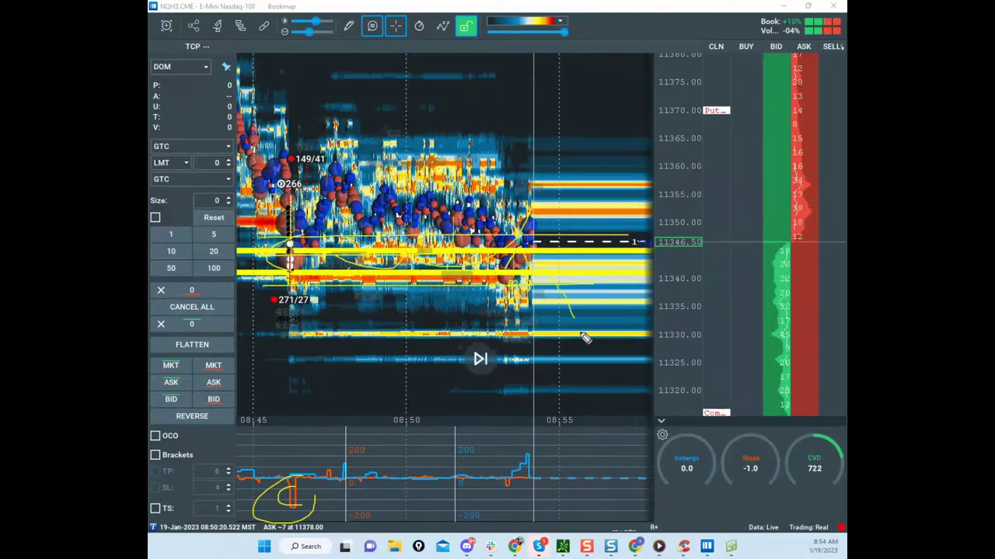
left_click_drag(585, 338, 642, 531)
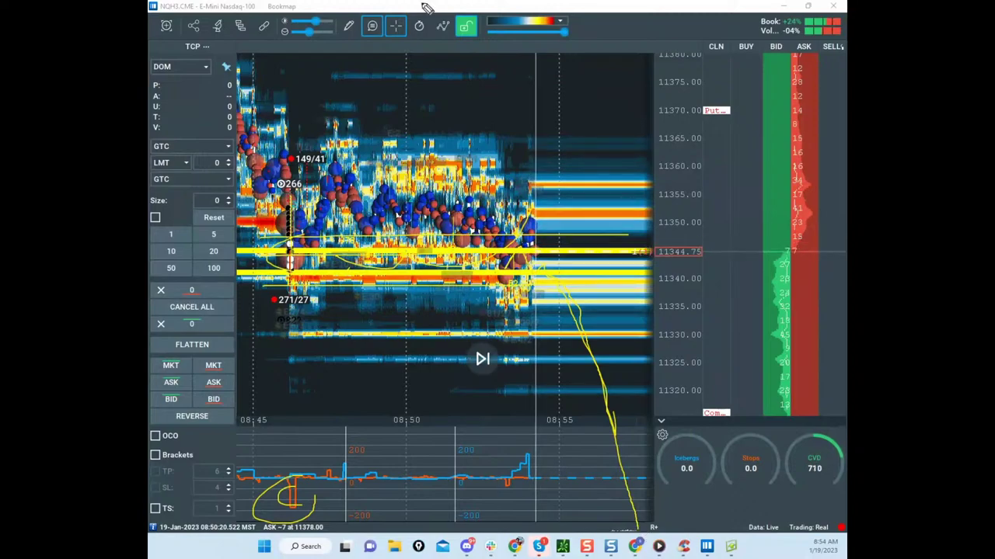
key("Escape")
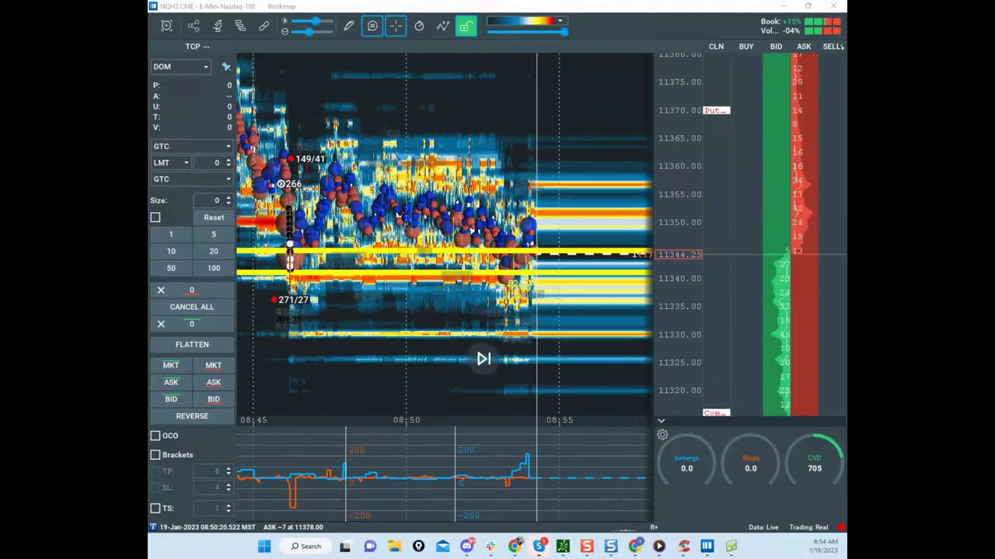
Step: Switch to the remote desktop session in the browser, open the FootprintCollection chartbook and examine the recent NQ bars' delta and total volume
left_click_drag(366, 117, 652, 91)
left_click(702, 87)
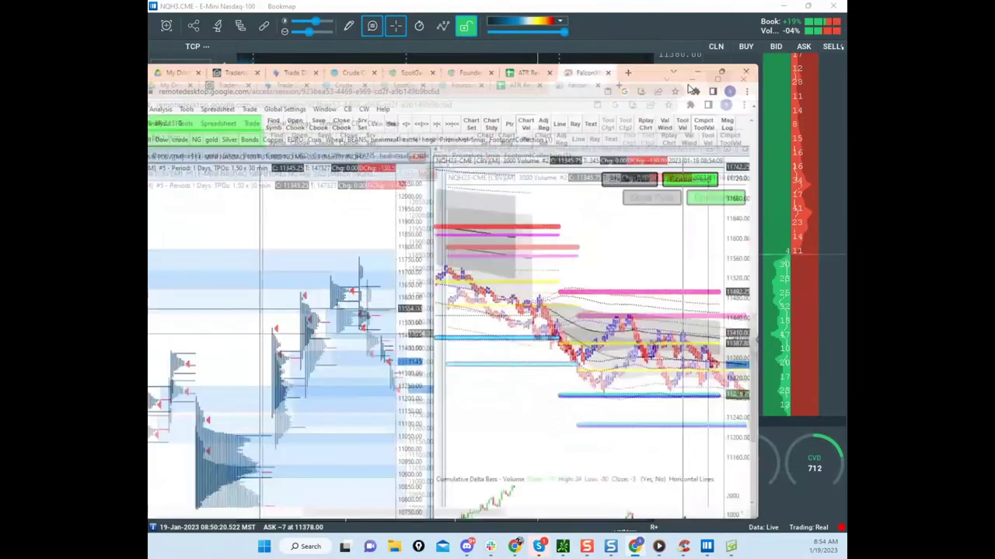
left_click(600, 80)
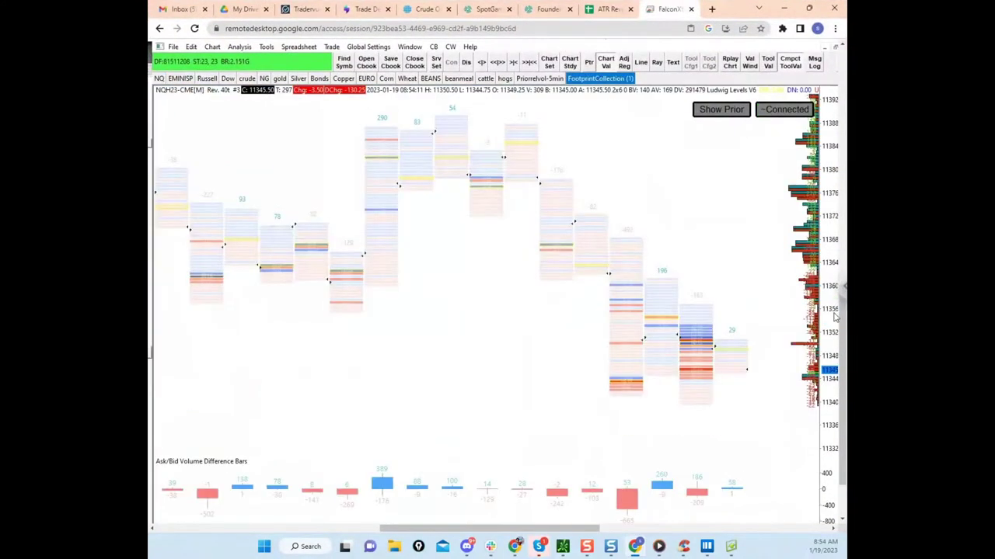
scroll(630, 425, "down", 2)
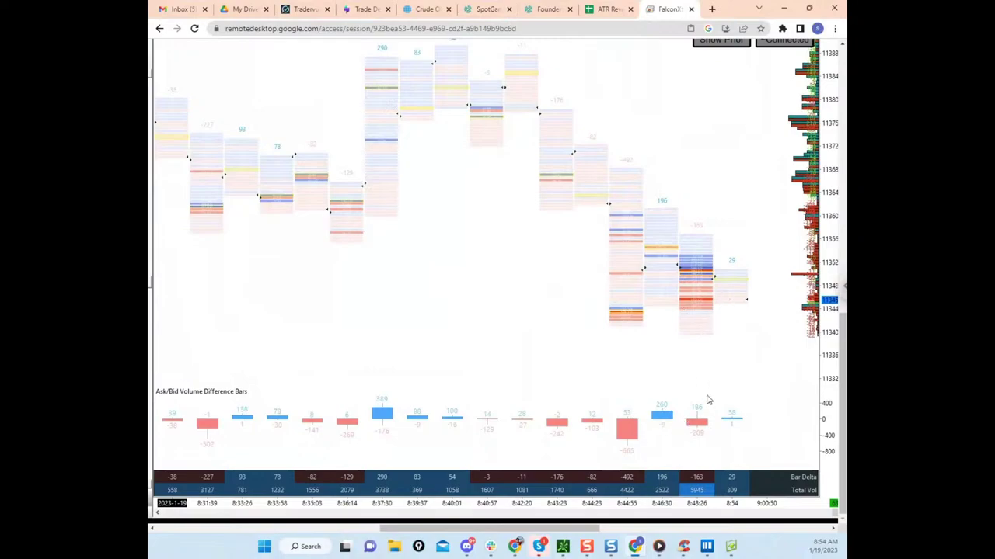
Step: Return to the Nasdaq-100 heatmap in Bookmap, circle the consolidation above the yellow lines, project a drop below them, and clear the annotations
left_click(784, 9)
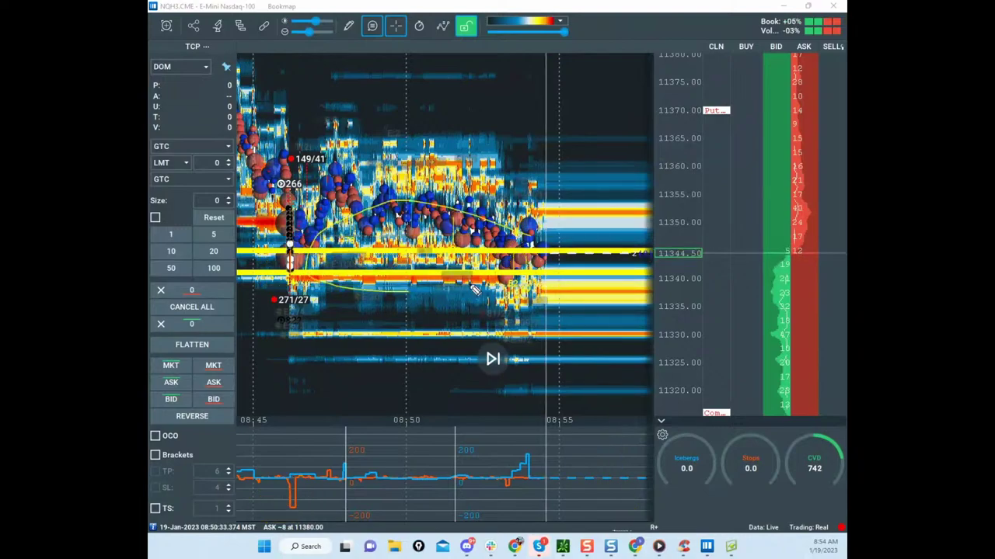
left_click_drag(593, 231, 625, 222)
left_click_drag(576, 268, 669, 503)
mouse_move(535, 294)
left_mouse_down()
mouse_move(571, 283)
mouse_move(655, 497)
left_mouse_up()
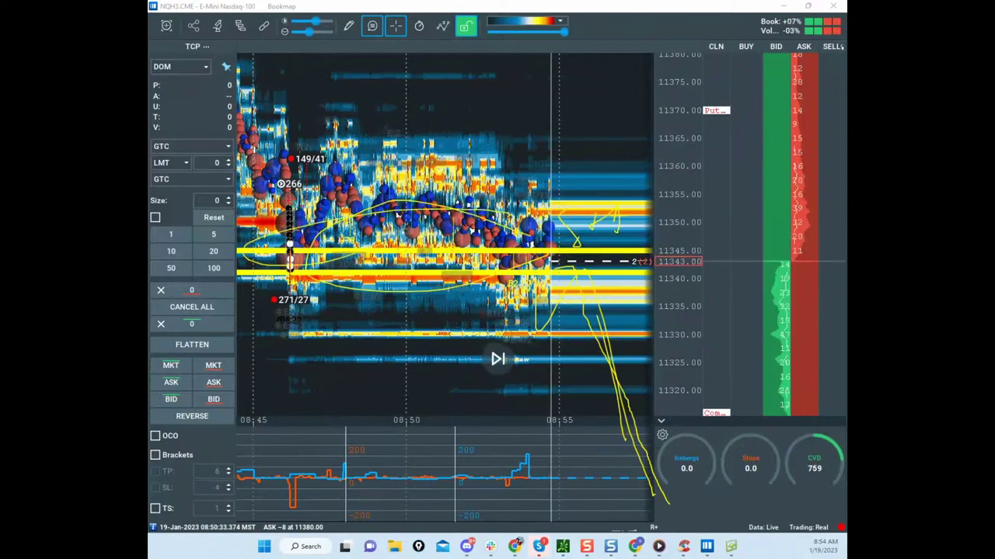
left_click(465, 144)
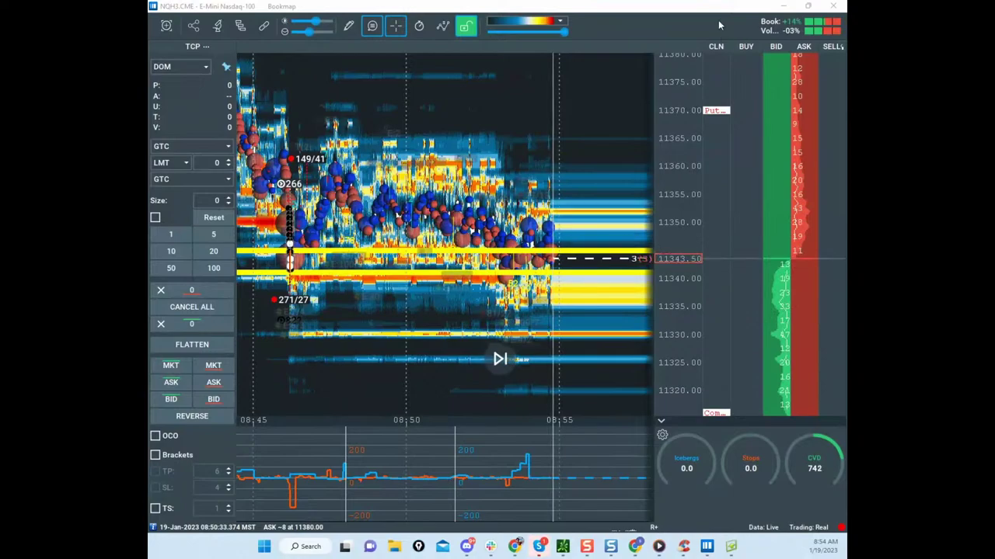
Step: Switch to the E-Mini S&P 500 heatmap and frame the price action from 08:00 to 09:00 around the yellow lines near 3915 and 3913
left_click_drag(717, 12, 147, 147)
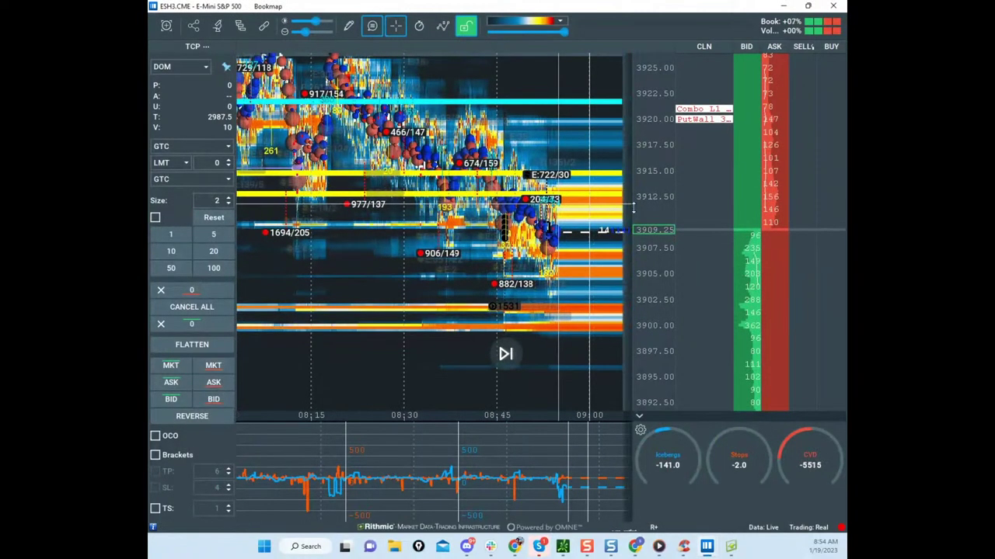
scroll(616, 202, "up", 2)
left_click_drag(616, 202, 615, 256)
scroll(615, 255, "up", 3)
scroll(460, 196, "down", 3)
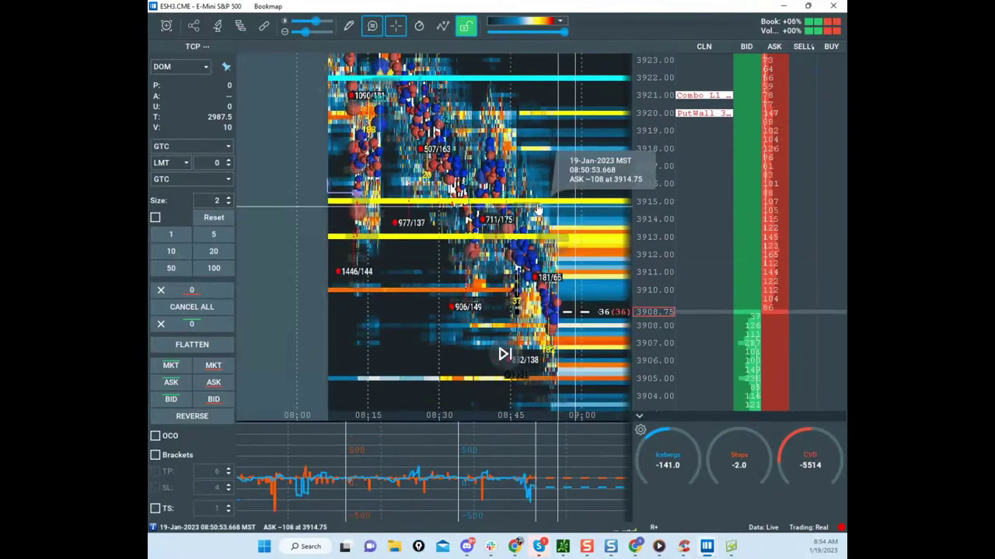
scroll(648, 147, "down", 1)
left_click_drag(543, 166, 533, 186)
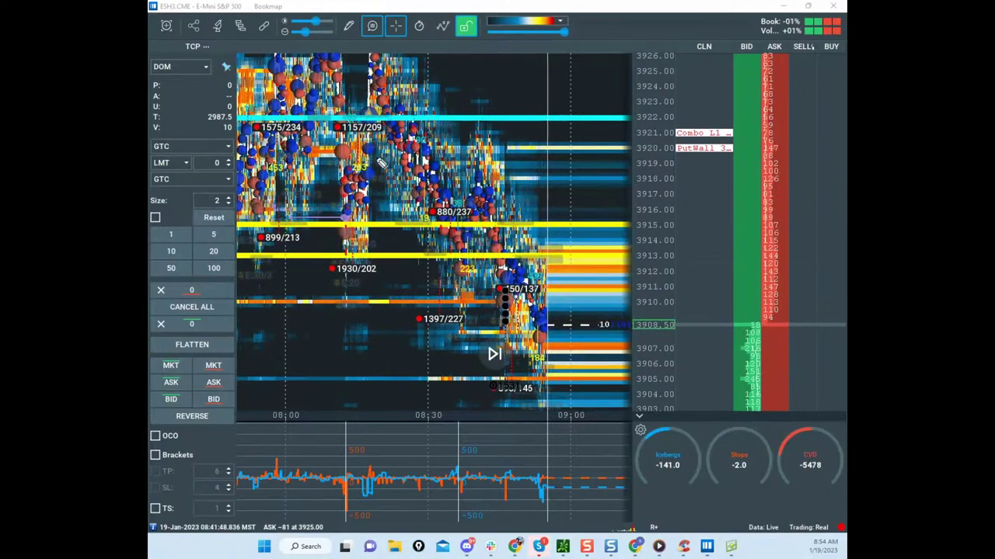
Step: Sketch freehand price swings between about 3914 and 3924 on the E-mini S&P heatmap, and clear the drawing
mouse_move(391, 87)
left_mouse_down()
mouse_move(460, 246)
mouse_move(501, 247)
mouse_move(504, 230)
left_mouse_up()
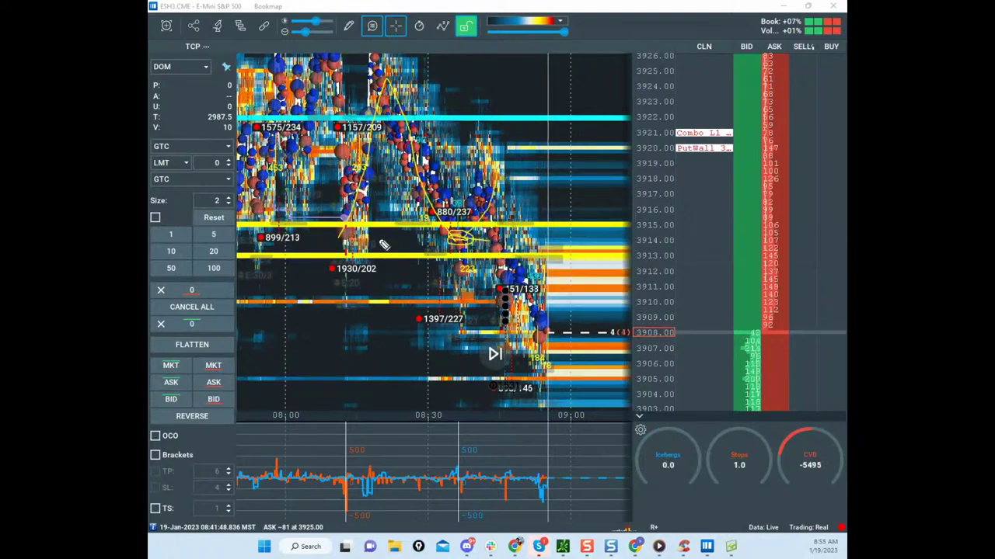
left_click_drag(346, 226, 386, 116)
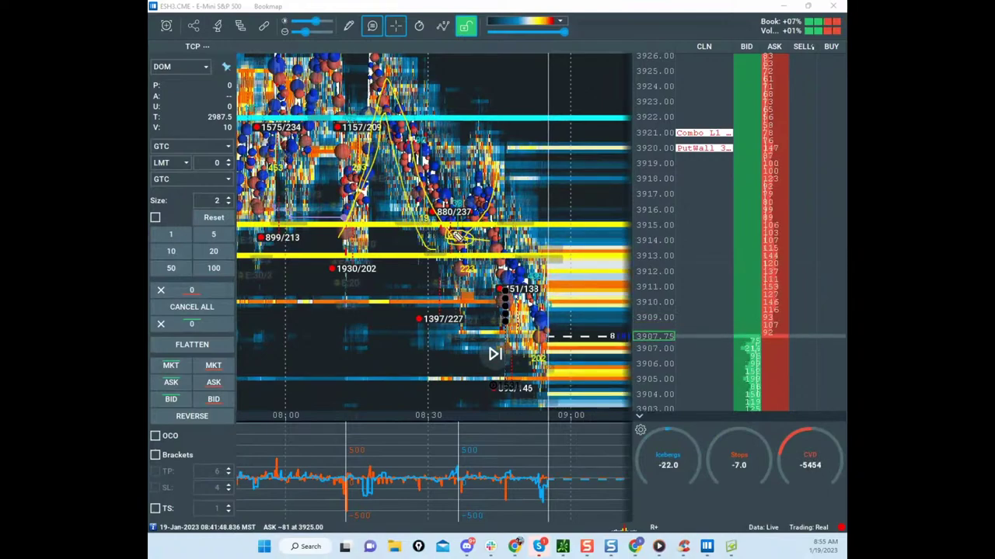
mouse_move(449, 231)
left_mouse_down()
mouse_move(464, 234)
mouse_move(491, 204)
left_mouse_up()
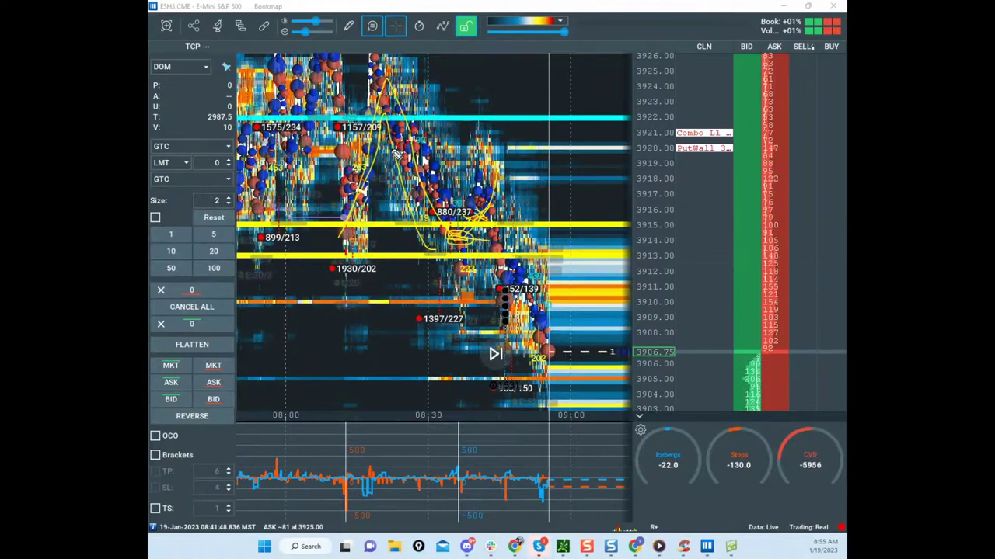
left_click_drag(457, 236, 507, 136)
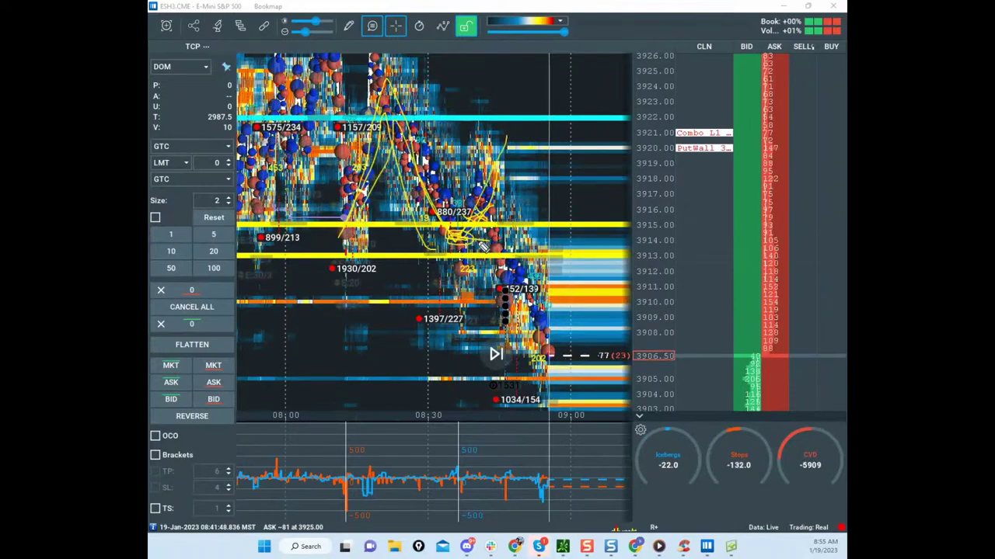
mouse_move(365, 207)
left_mouse_down()
mouse_move(405, 150)
mouse_move(467, 239)
left_mouse_up()
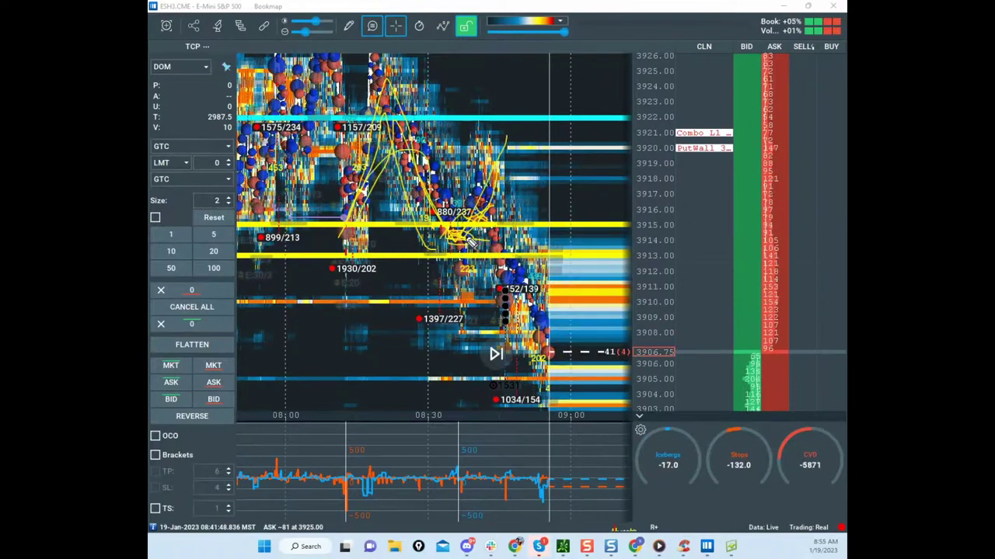
left_click(370, 24)
Step: Sketch a zigzag from the 3914 area through a projected rally above 3925, mark the drop toward 3907, and exit drawing mode
left_click(354, 250)
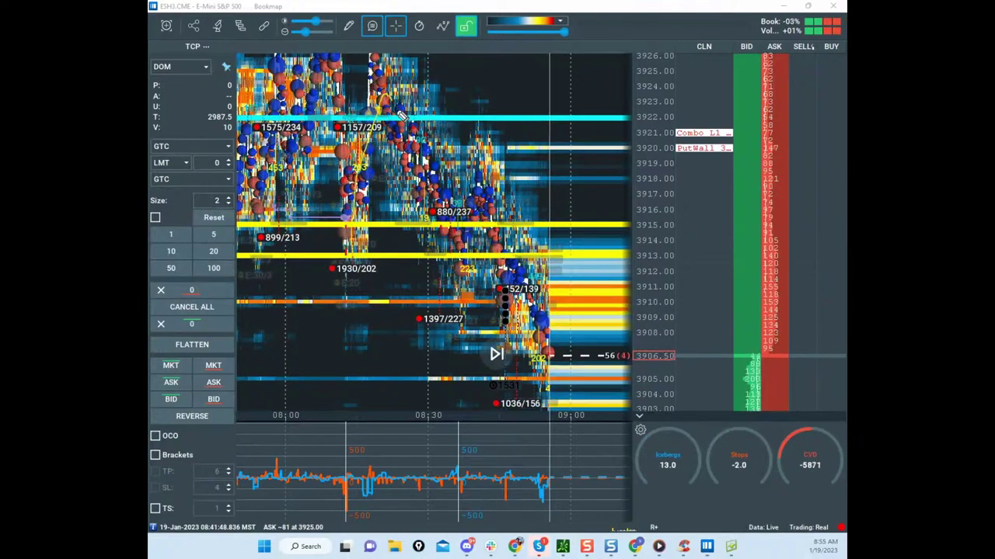
mouse_move(454, 237)
left_mouse_down()
mouse_move(462, 248)
mouse_move(540, 85)
left_mouse_up()
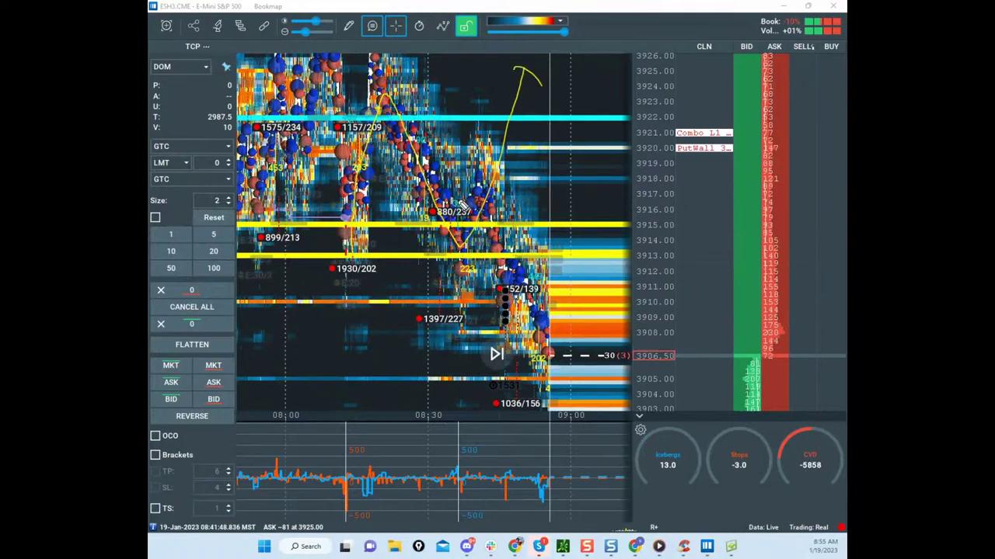
left_click_drag(501, 256, 548, 349)
left_click_drag(495, 129, 521, 151)
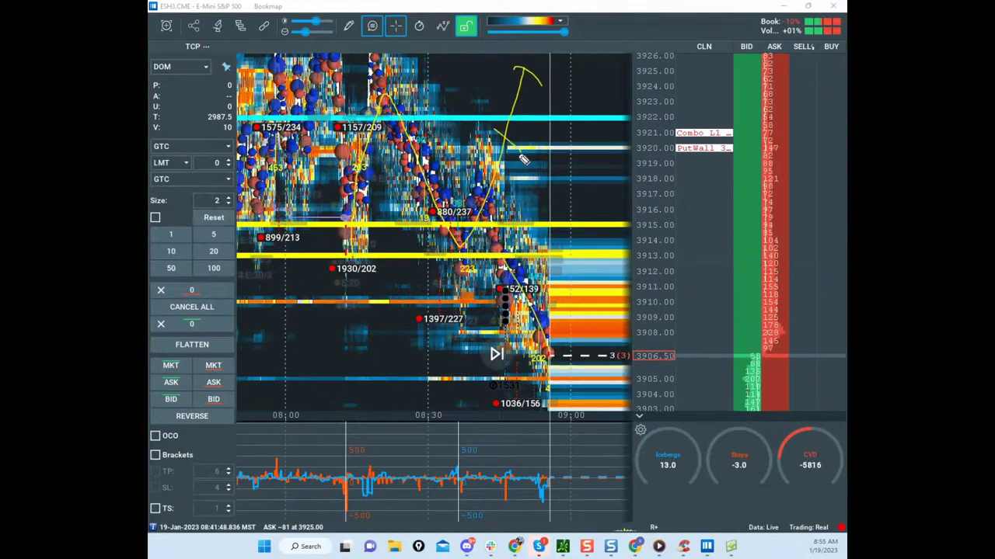
key("Escape")
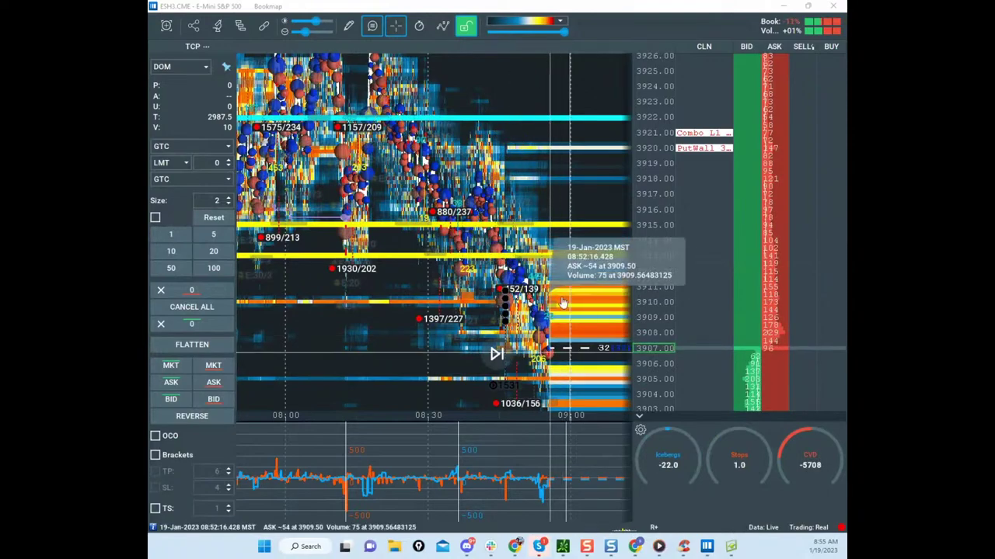
Step: Bring up the browser window maximized and show the ATR Reversion Calcs spreadsheet
scroll(640, 250, "up", 3)
left_click_drag(544, 164, 511, 68)
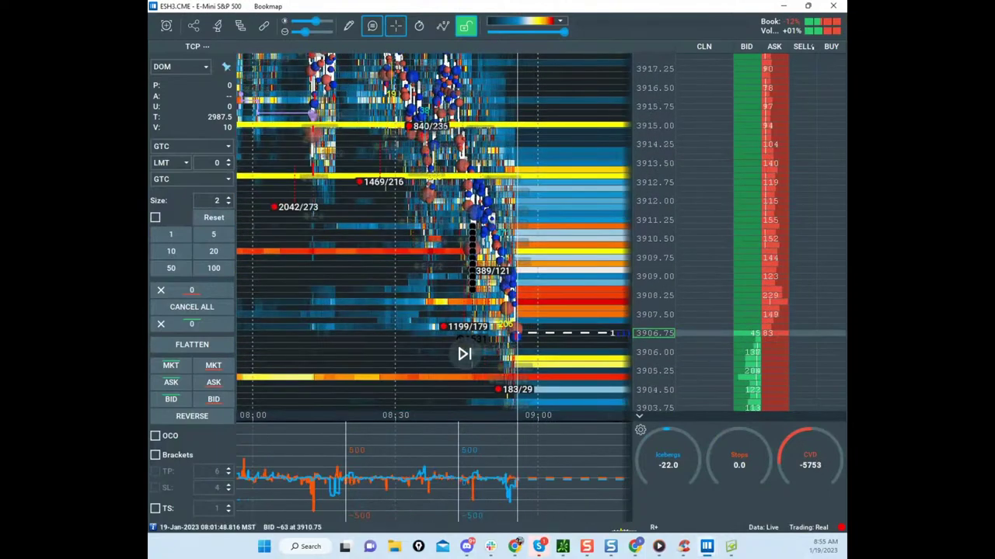
left_click_drag(150, 87, 610, 53)
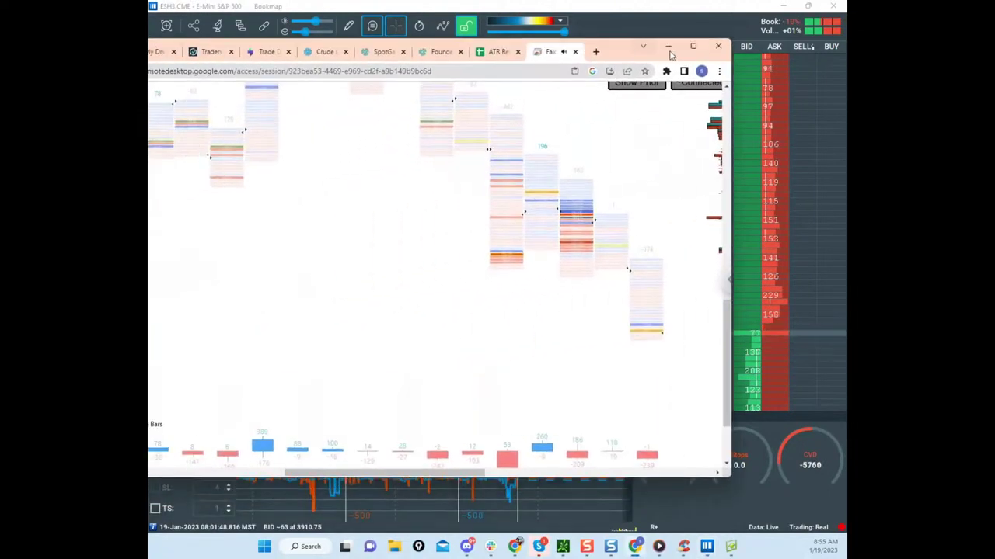
left_click(693, 49)
left_click(606, 9)
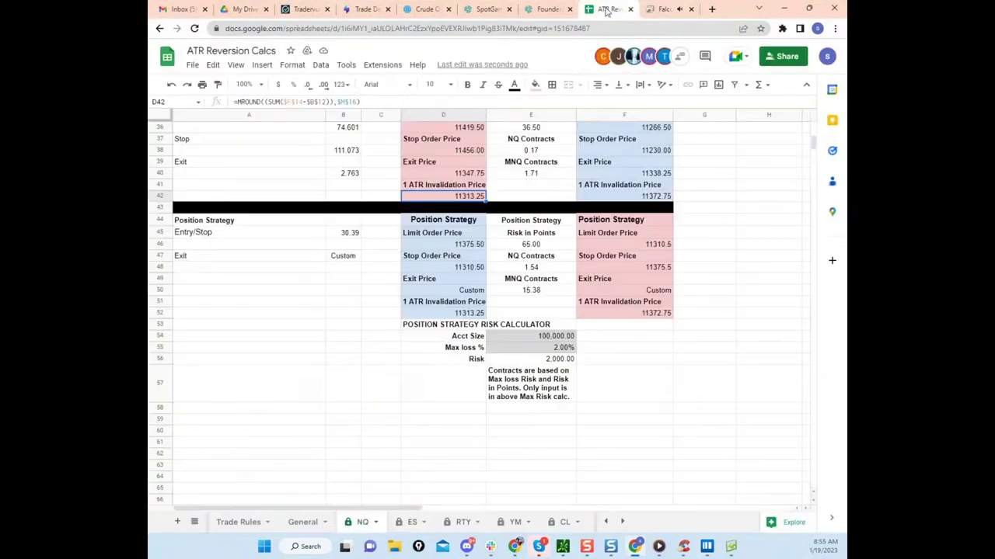
Step: On the ES sheet, set the ATR-Actual value in cell B12 to 6.29
scroll(659, 266, "up", 5)
left_click(412, 522)
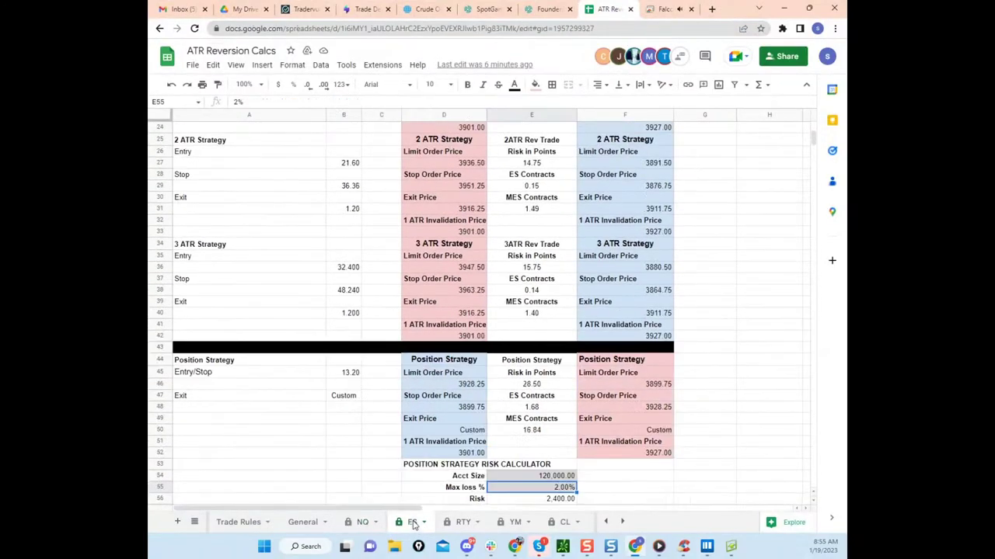
scroll(422, 238, "up", 5)
left_click(342, 247)
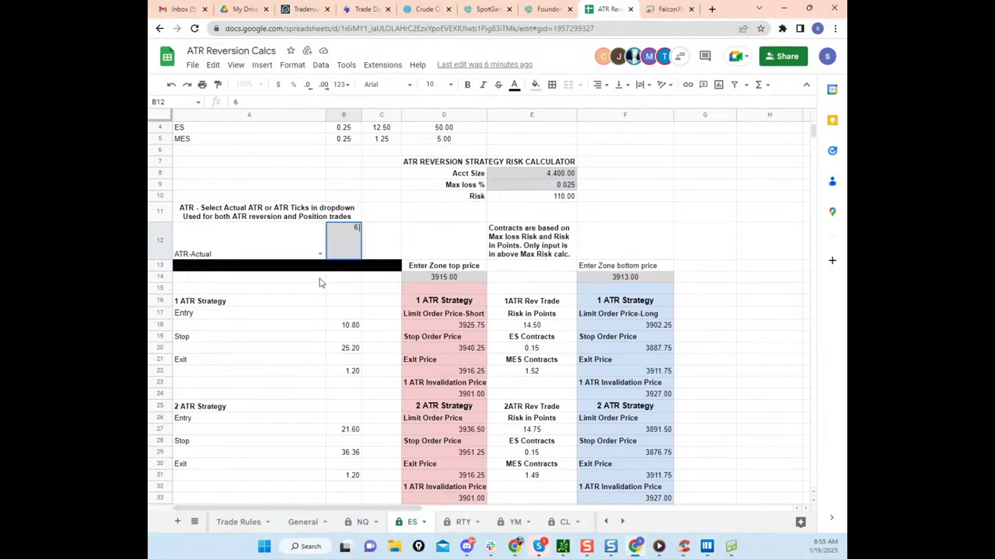
type("6.29")
left_click(613, 200)
Step: Check the short-side 1 ATR Invalidation Price of the 3 ATR Strategy, and return to the Bookmap heatmap
scroll(637, 206, "down", 3)
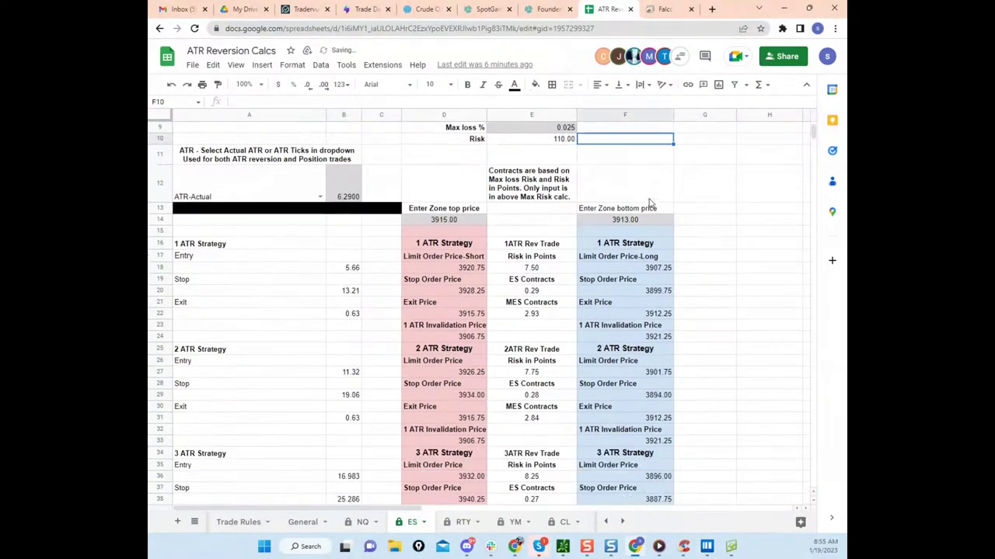
scroll(668, 368, "down", 2)
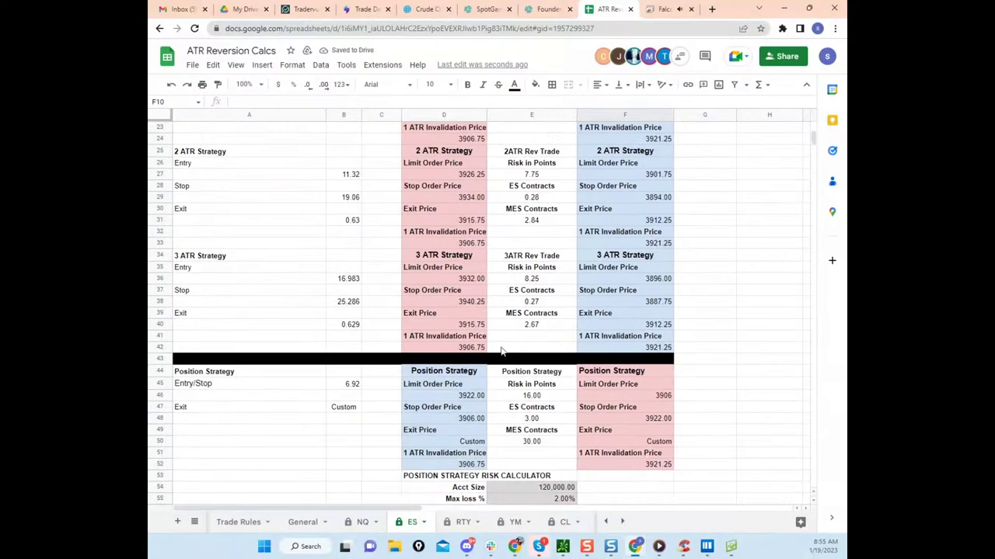
left_click(477, 350)
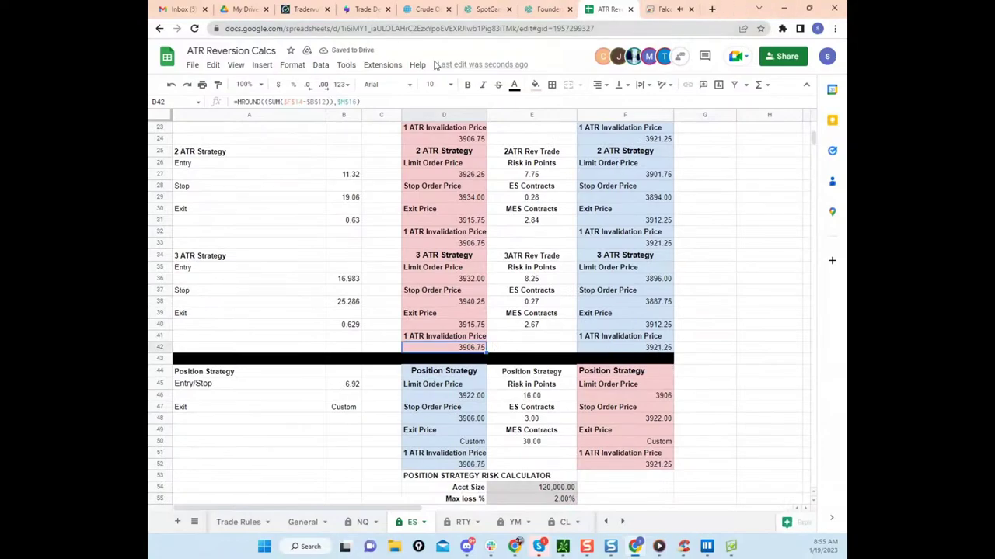
left_click(783, 8)
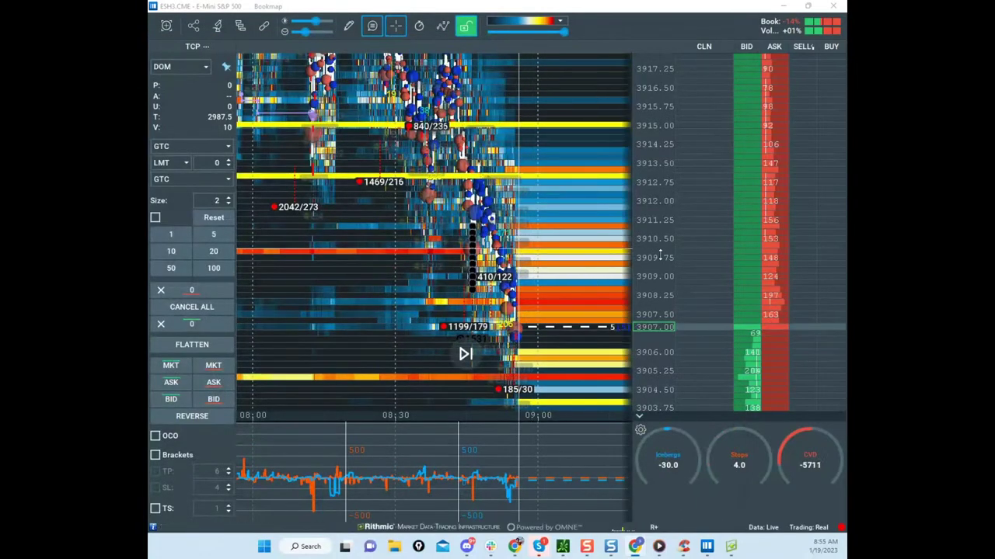
Step: Sketch descending lines across the recent decline on the E-mini S&P heatmap, and dismiss the drawings
scroll(658, 255, "down", 3)
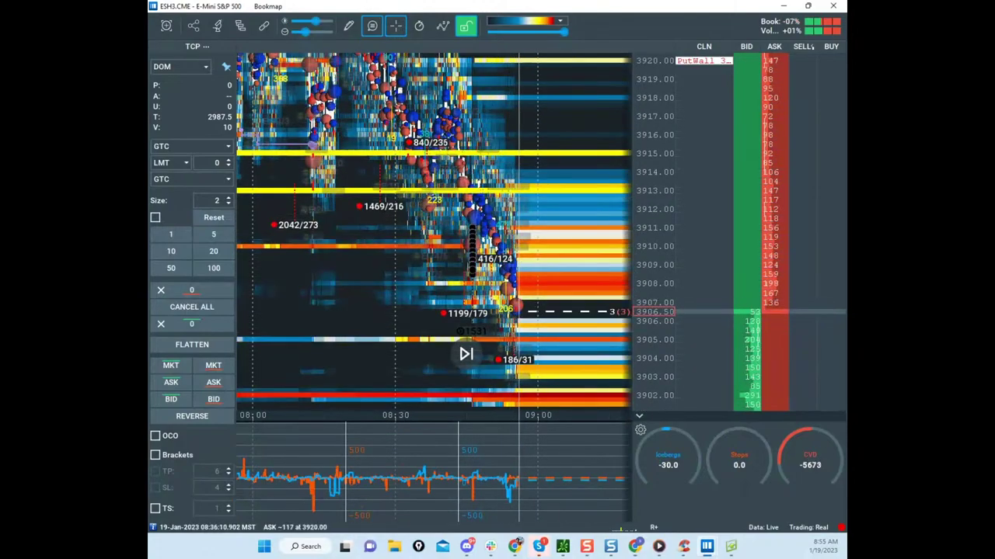
key("ctrl+alt+g")
left_click_drag(426, 156, 580, 165)
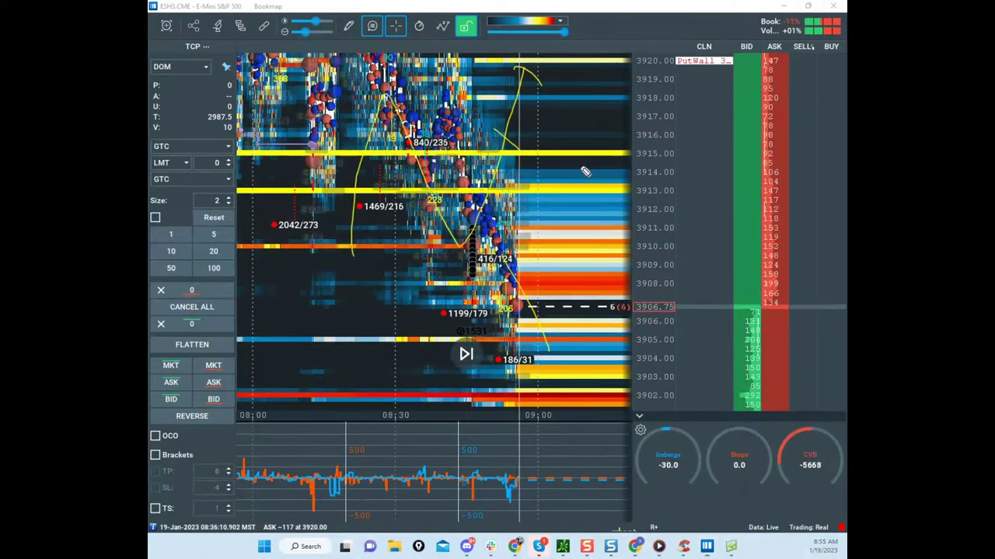
mouse_move(369, 65)
left_mouse_down()
mouse_move(532, 57)
mouse_move(606, 140)
left_mouse_up()
left_click_drag(473, 169, 587, 272)
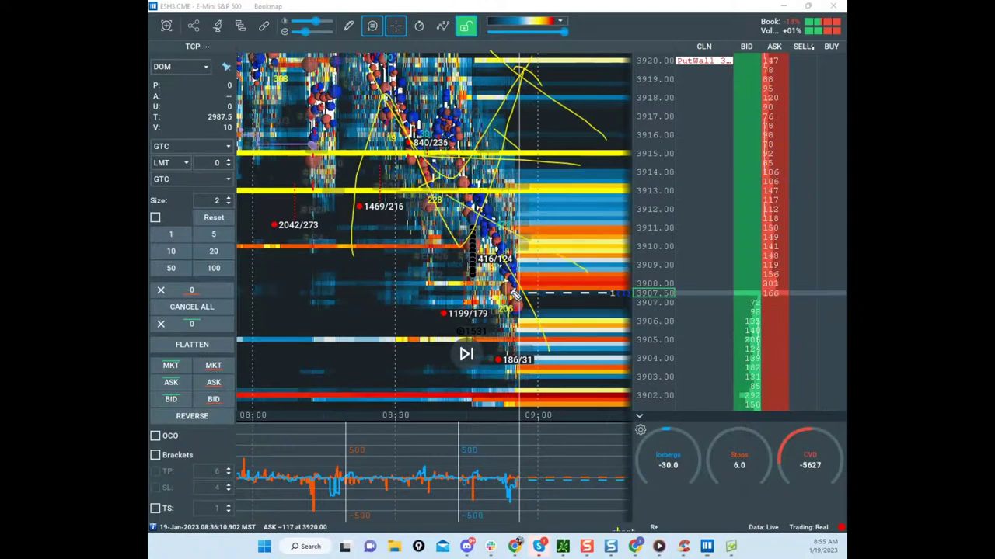
key("Escape")
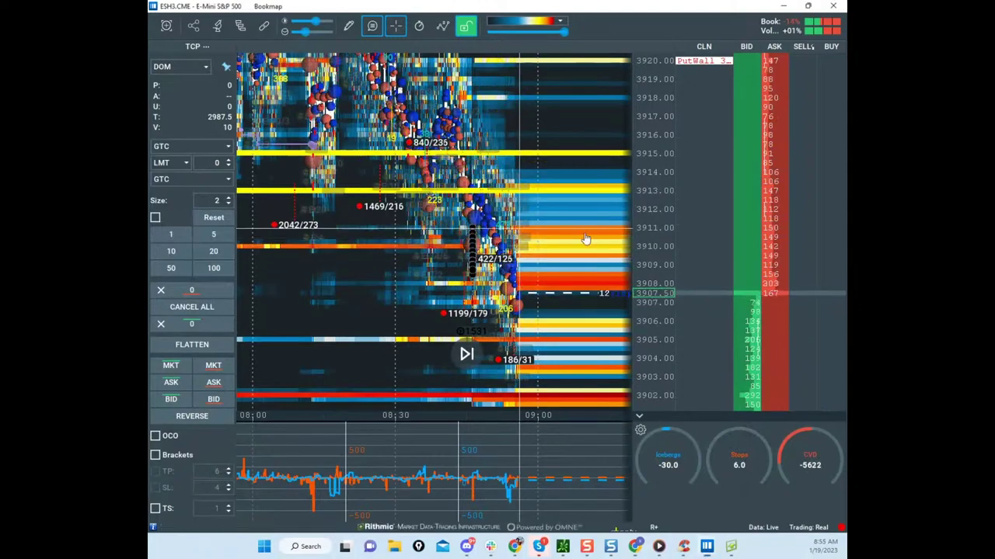
Step: Switch to the remote desktop session in the maximized browser and display Sierra Chart's EMINISP chartbook
mouse_move(586, 233)
left_mouse_down()
mouse_move(550, 197)
mouse_move(558, 194)
left_mouse_up()
left_click_drag(549, 226, 530, 287)
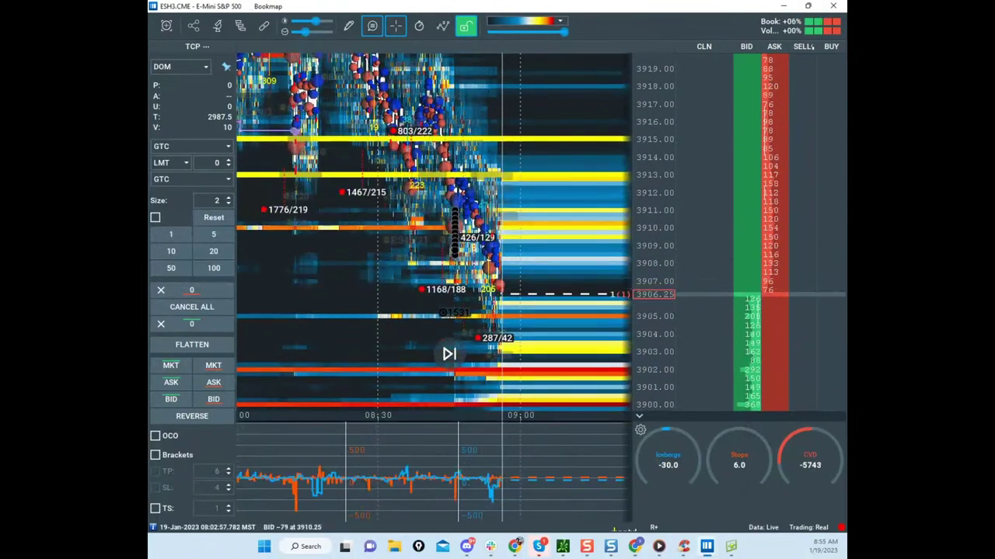
left_click_drag(250, 96, 714, 61)
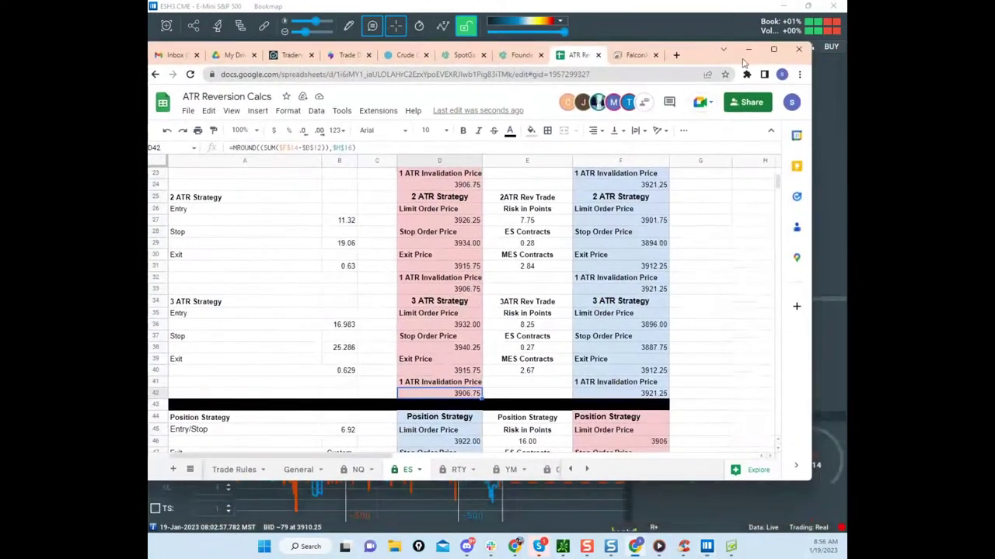
left_click(777, 50)
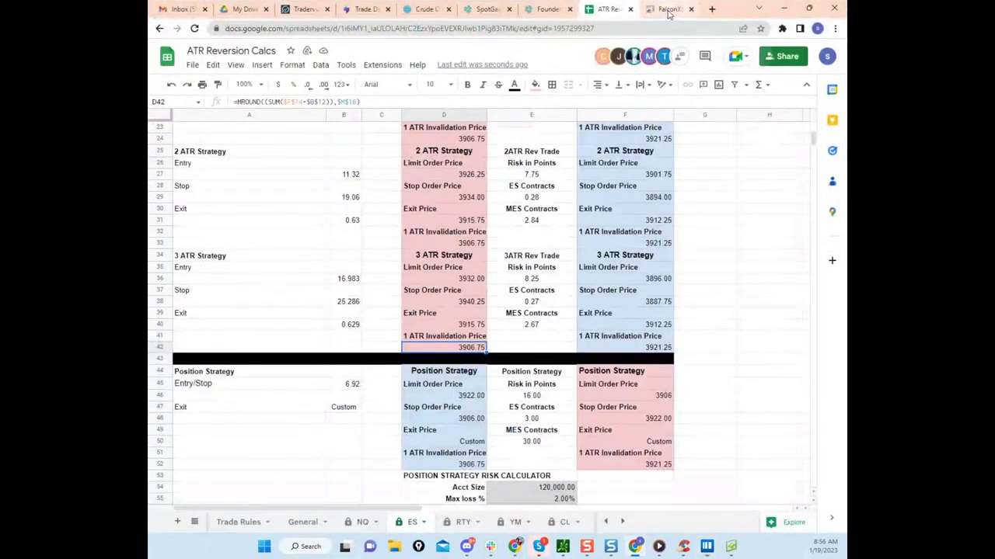
left_click(661, 9)
left_click_drag(842, 335, 842, 291)
left_click(179, 114)
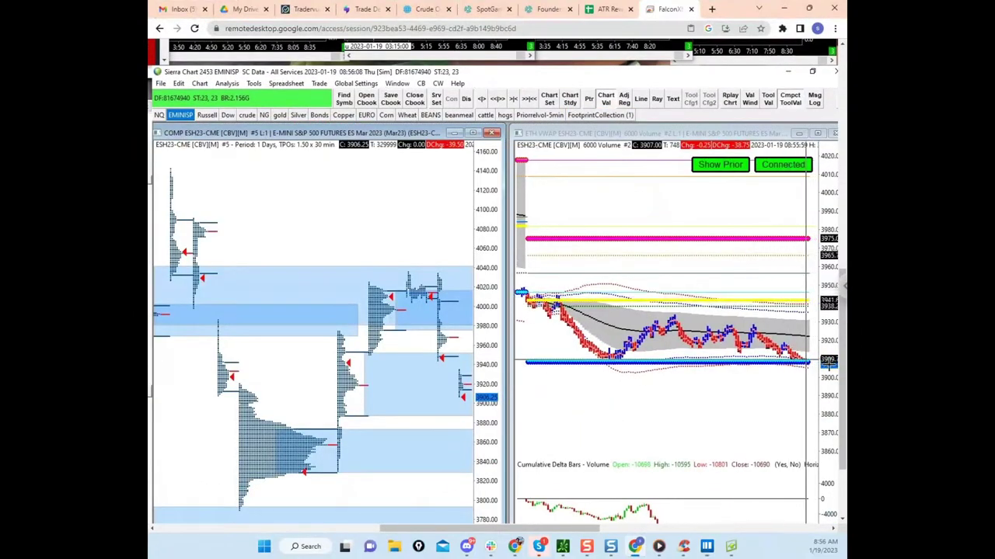
Step: Adjust the ETH VWAP chart's price scale to examine price against the band near 3909
left_click_drag(828, 364, 829, 330)
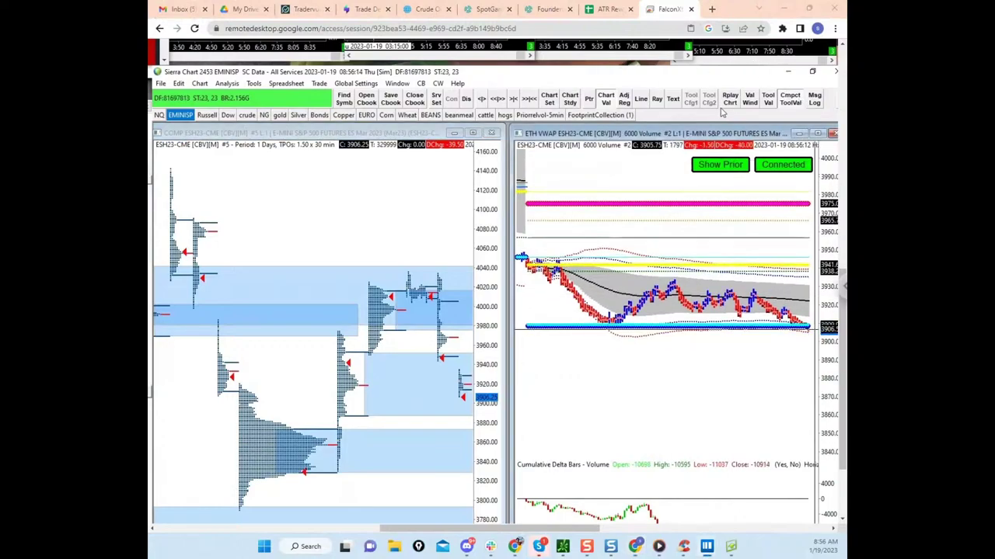
scroll(773, 234, "down", 1)
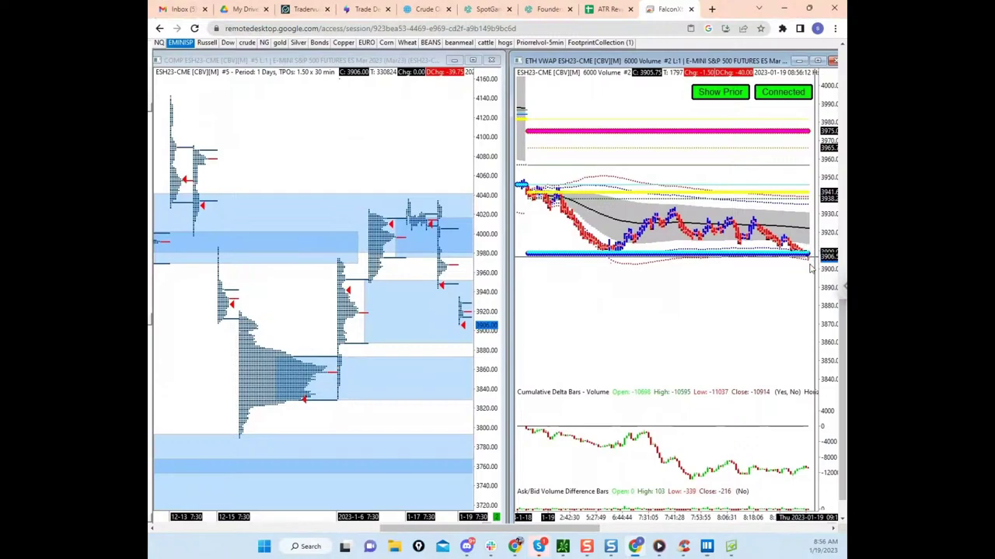
left_click(784, 92)
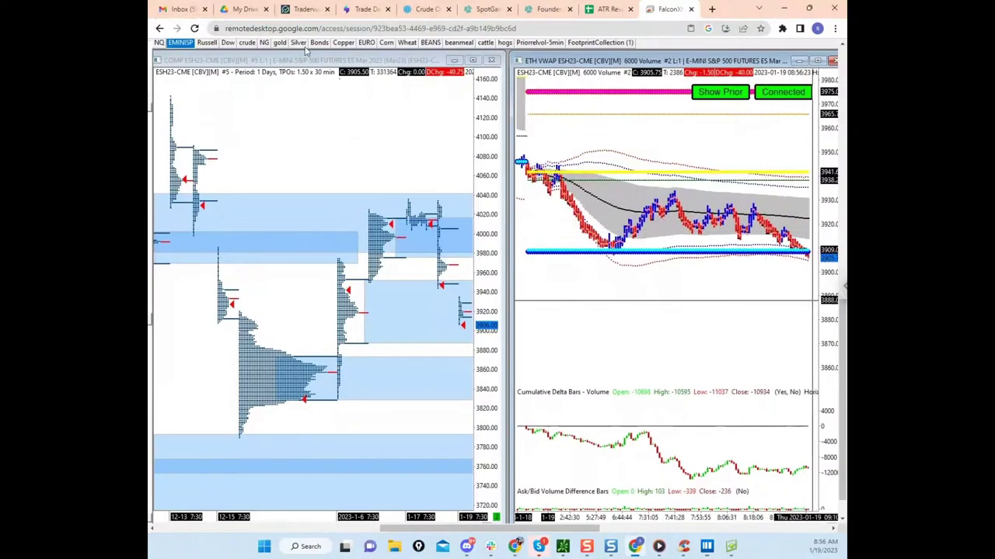
Step: Bring up the E-Mini Nasdaq-100 Bookmap window maximized and reduce its volume dots size
left_click_drag(0, 54, 535, 53)
left_click(781, 50)
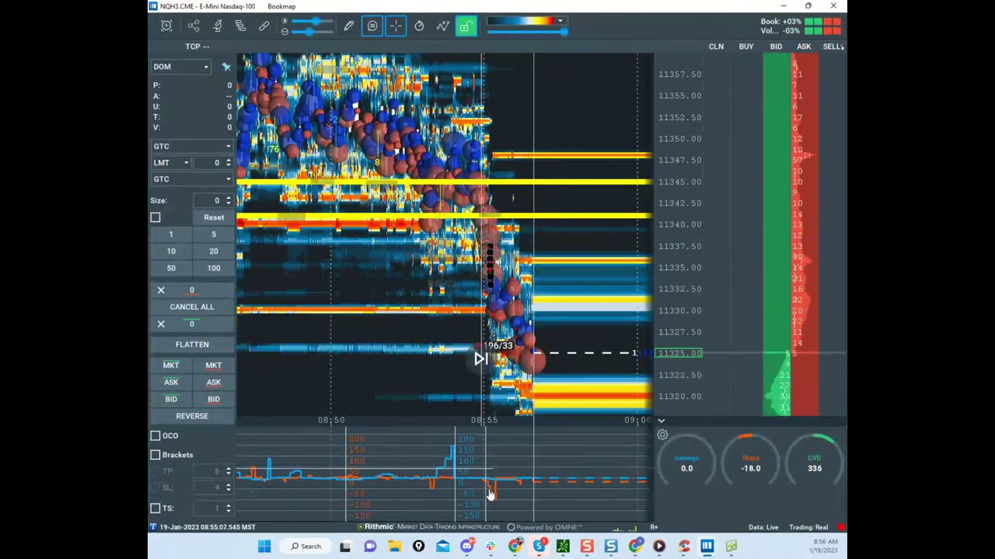
scroll(571, 163, "down", 2)
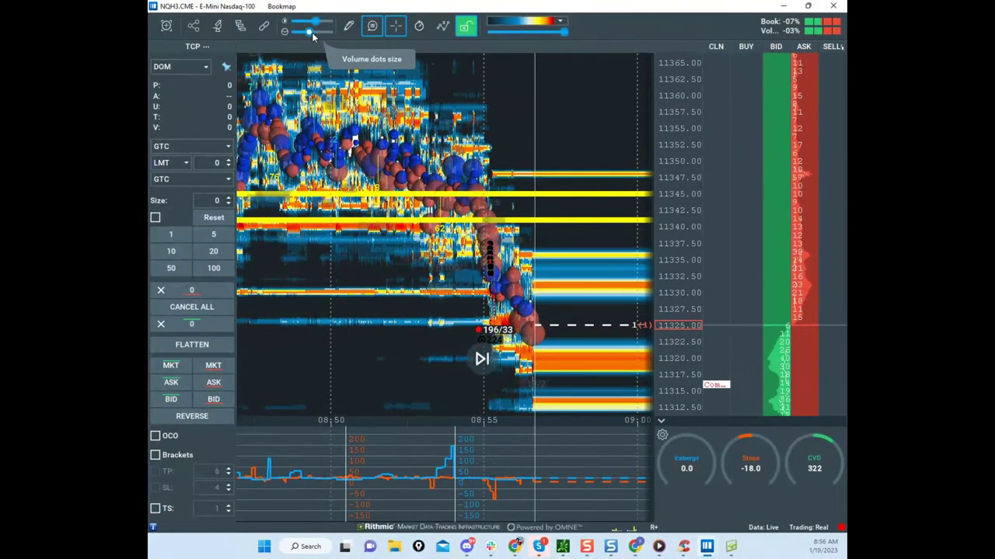
left_click_drag(310, 31, 300, 31)
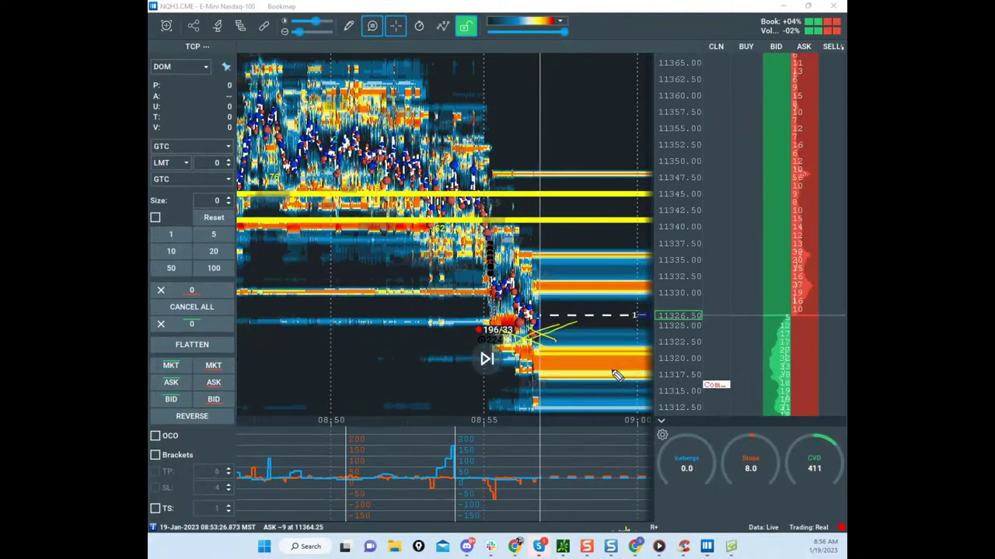
Step: Sketch projected swings on the Nasdaq-100 heatmap, with drops below 11320 and a rebound to about 11343, and clear them
mouse_move(483, 225)
left_mouse_down()
mouse_move(541, 388)
mouse_move(598, 202)
mouse_move(640, 439)
left_mouse_up()
left_click_drag(527, 395, 622, 399)
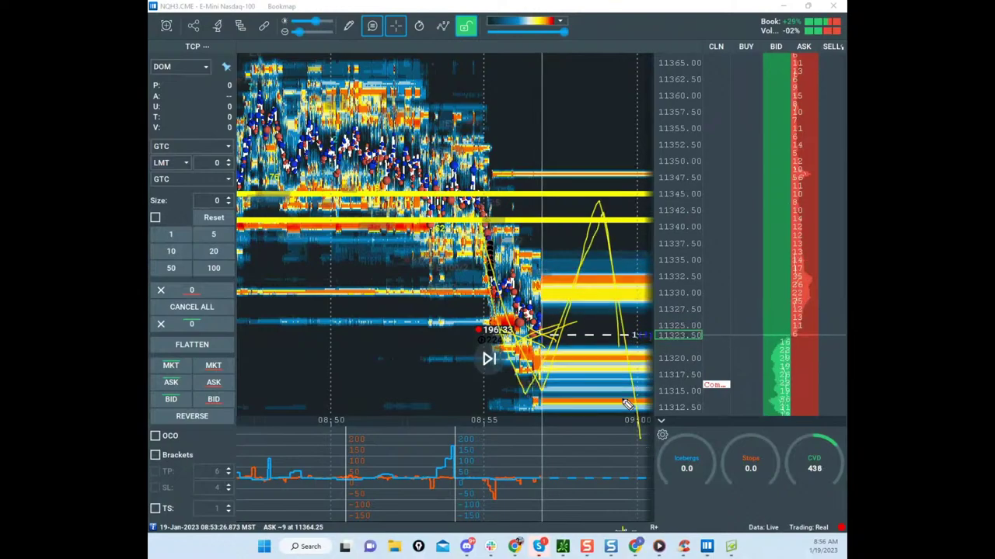
mouse_move(632, 489)
left_mouse_down()
mouse_move(549, 423)
mouse_move(673, 449)
left_mouse_up()
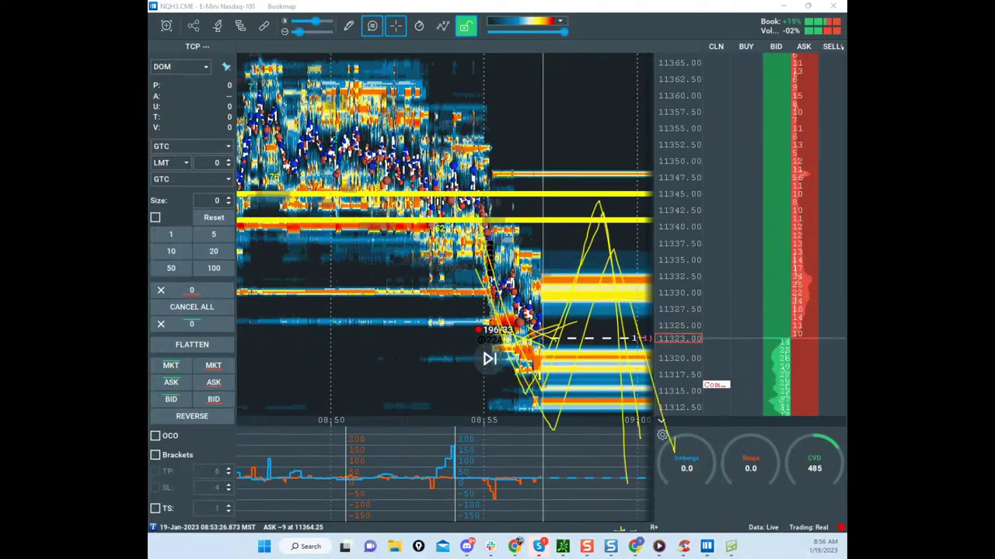
key("Escape")
Step: Move the Nasdaq-100 Bookmap window away to reveal the Sierra Chart E-mini S&P charts in the browser
mouse_move(585, 10)
left_mouse_down()
mouse_move(466, 58)
mouse_move(149, 70)
left_mouse_up()
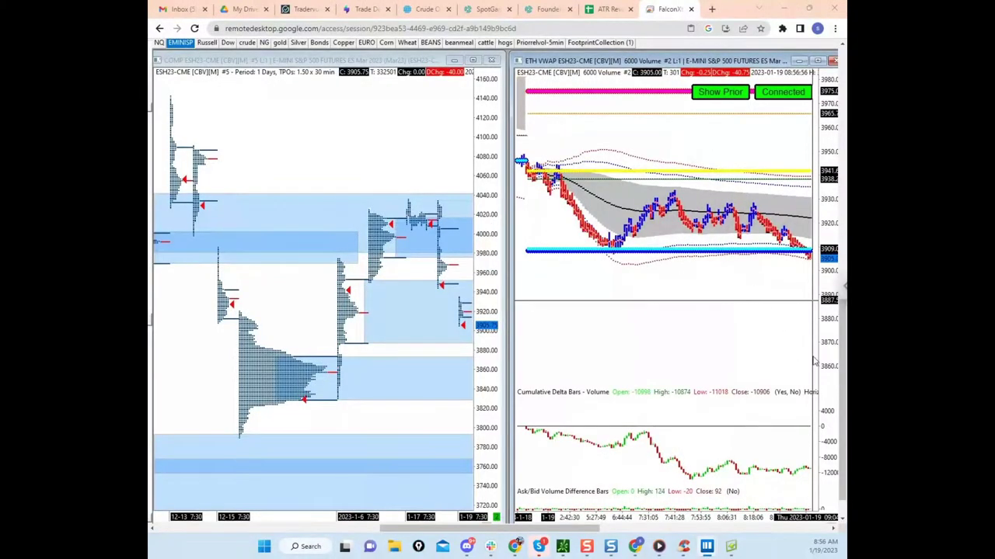
Step: Switch the Sierra Chart session to the NQ chartbook, and bring the E-Mini Nasdaq-100 Bookmap window back maximized
scroll(816, 360, "up", 2)
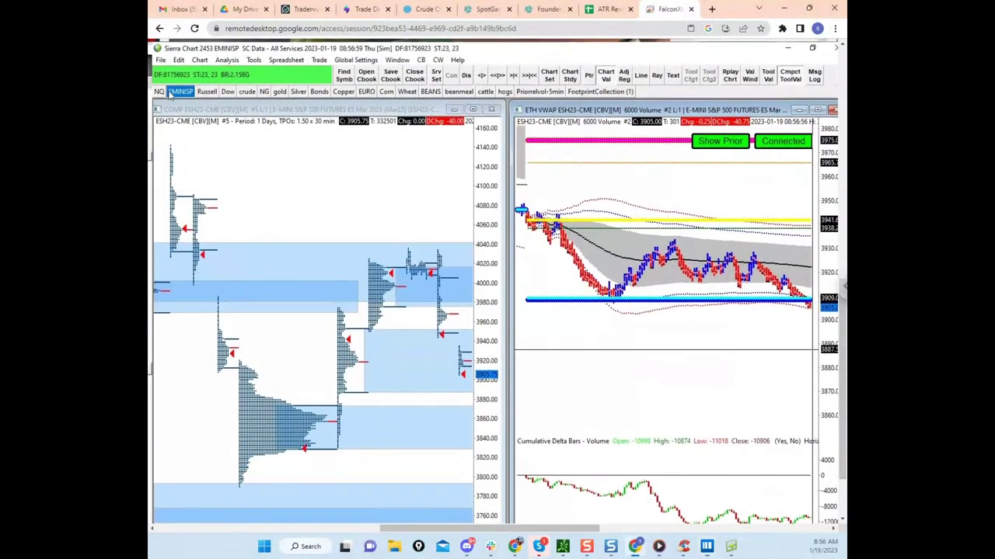
left_click(159, 92)
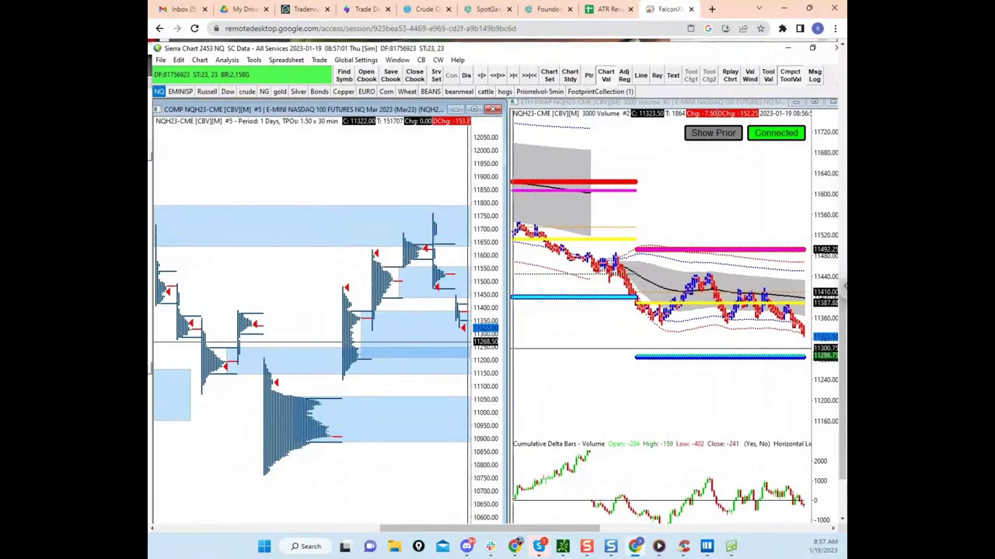
left_click_drag(149, 42, 681, 43)
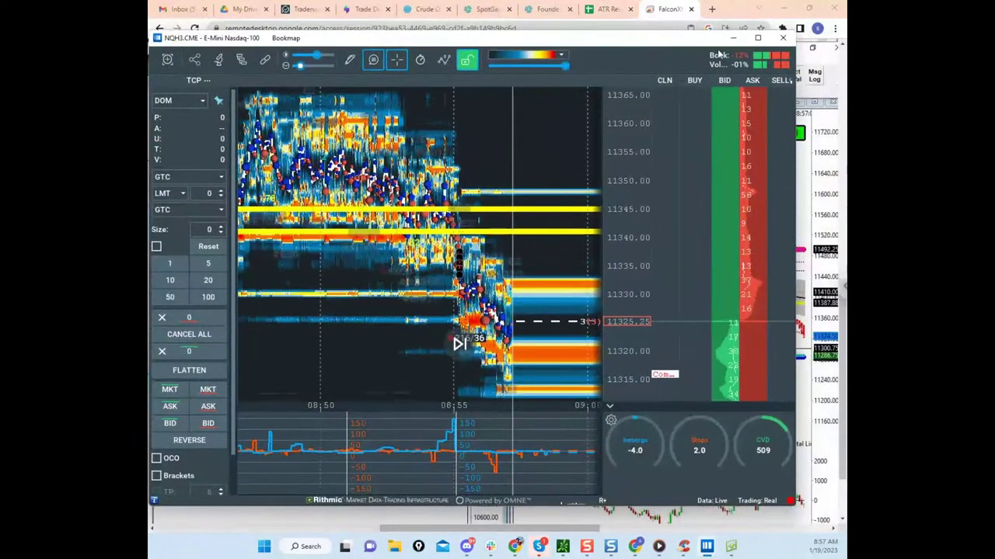
left_click(759, 37)
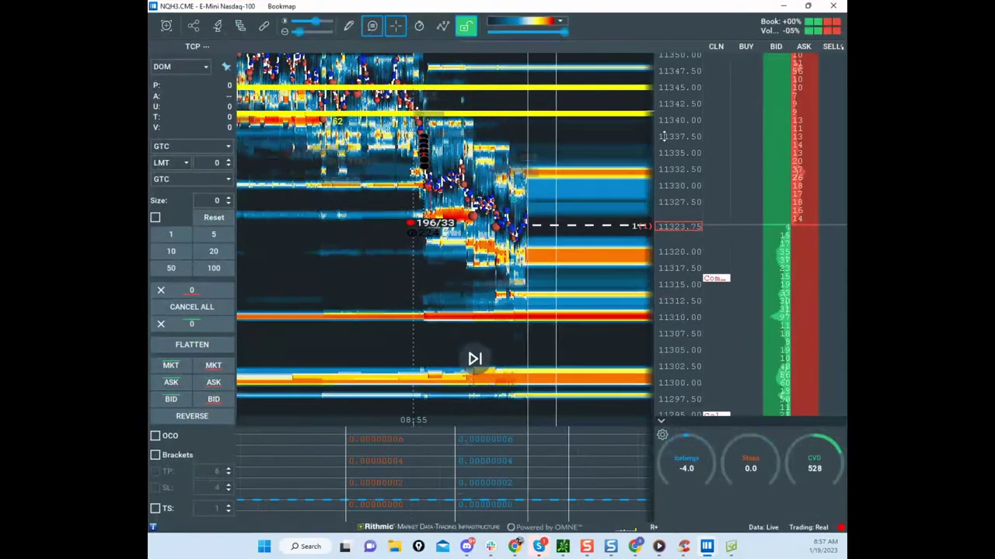
Step: Sketch a drop to about 11317 and a rebound to 11345 on the heatmap, circle the 11310 and 11300 bands, and clear the drawings
scroll(666, 142, "down", 1)
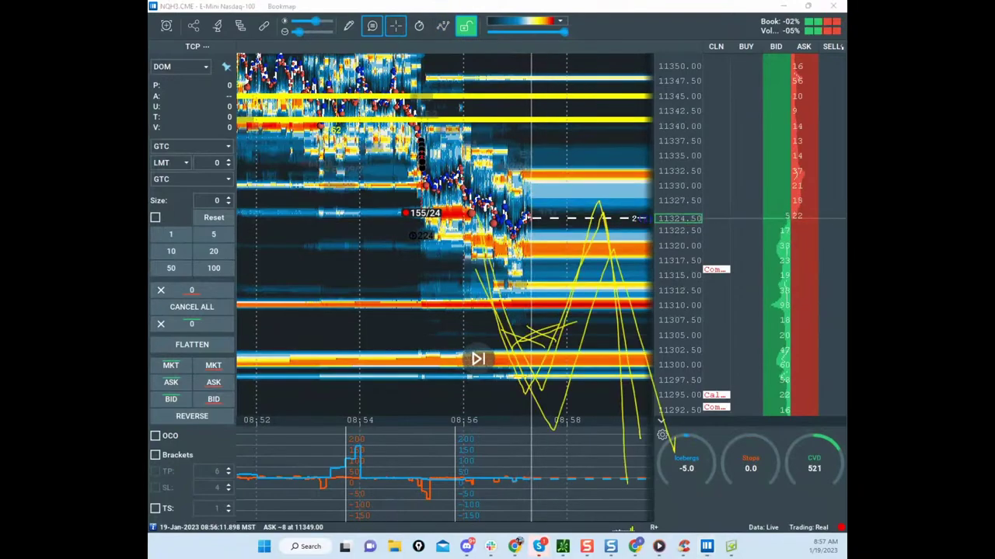
key("ctrl+shift+6")
left_click_drag(416, 115, 581, 148)
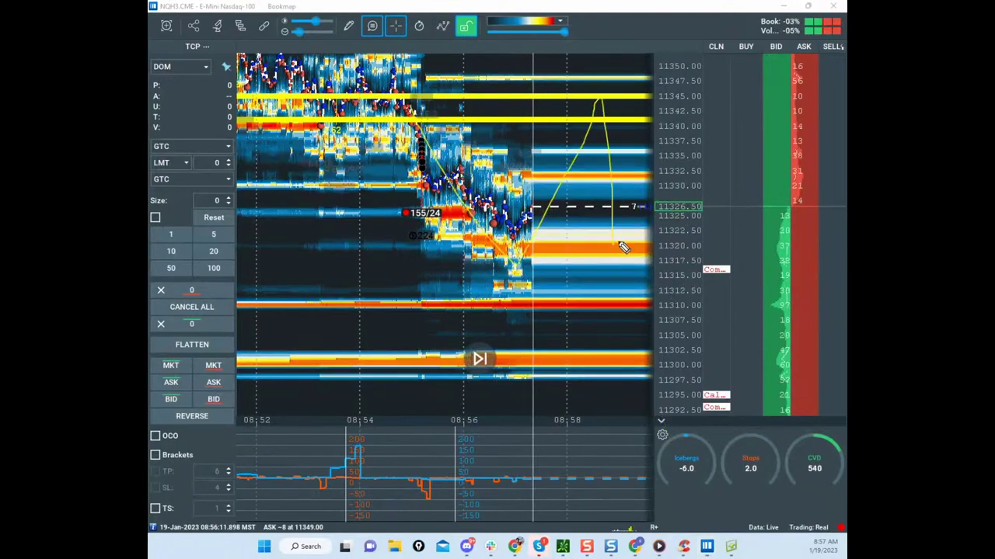
left_click_drag(644, 332, 634, 318)
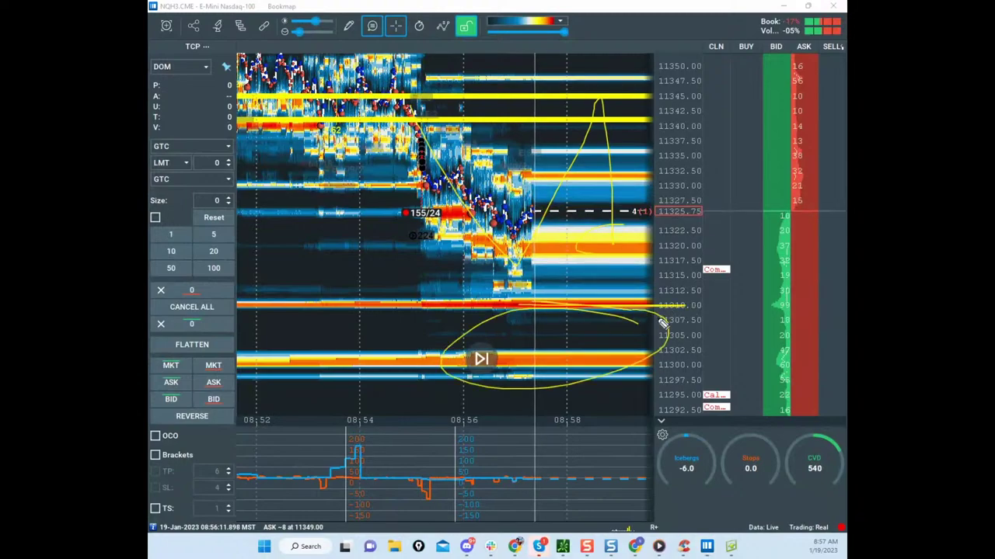
left_click_drag(386, 361, 617, 365)
mouse_move(634, 300)
left_mouse_down()
mouse_move(558, 415)
mouse_move(656, 373)
left_mouse_up()
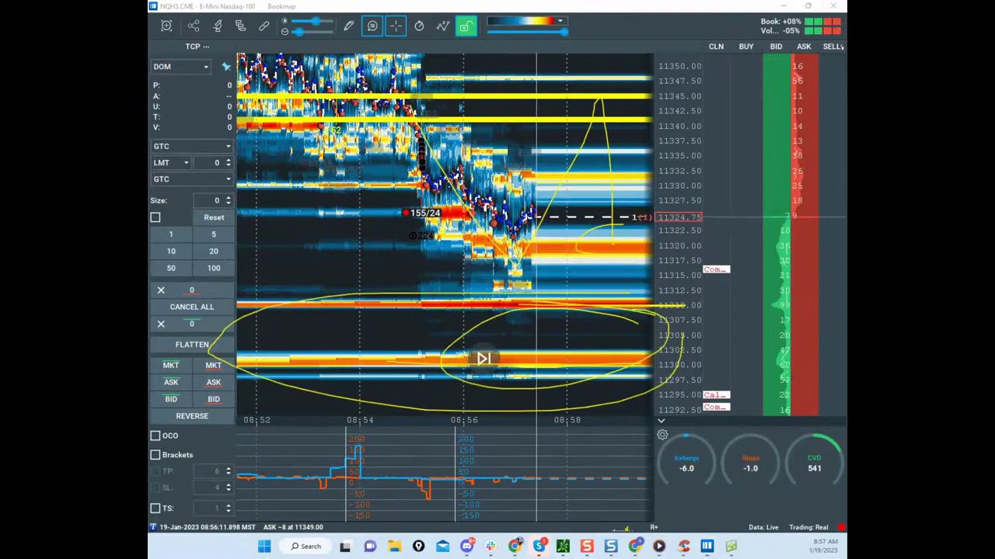
key("Escape")
Step: Examine the Nasdaq-100 heatmap's liquidity bands between about 11300 and 11345 around the 08:55 sell-off
scroll(671, 229, "up", 3)
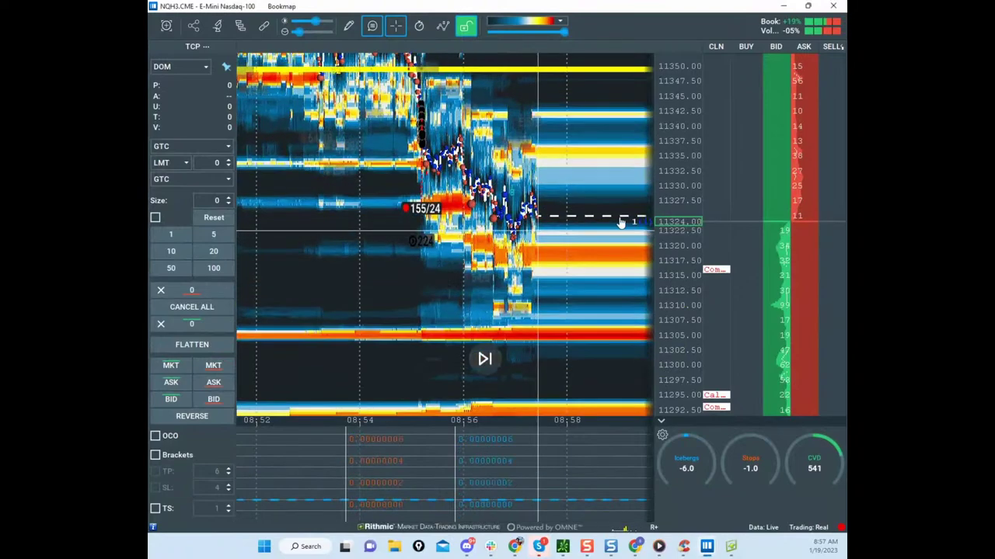
scroll(581, 193, "down", 3)
left_click_drag(582, 193, 594, 164)
scroll(678, 145, "down", 3)
left_click_drag(651, 185, 646, 153)
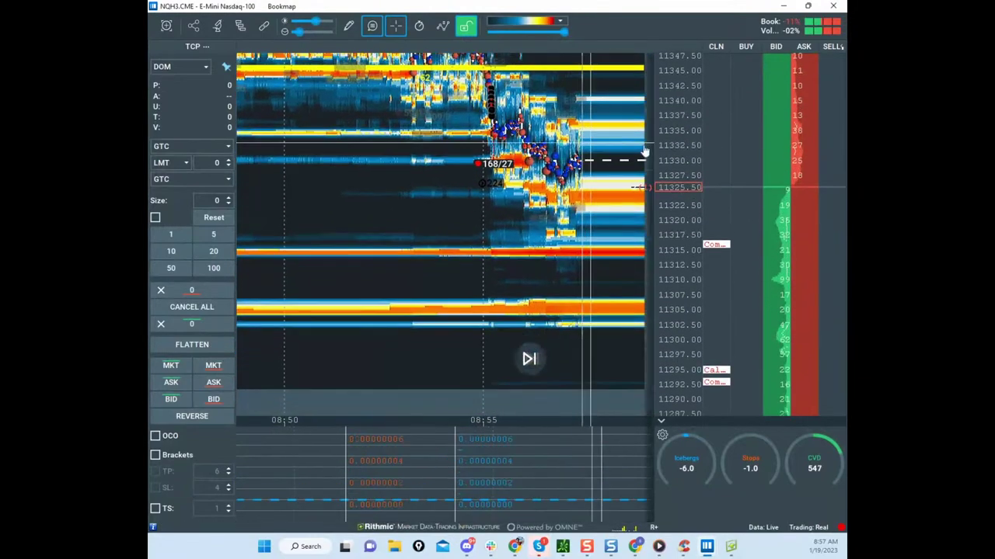
left_click_drag(614, 205, 613, 232)
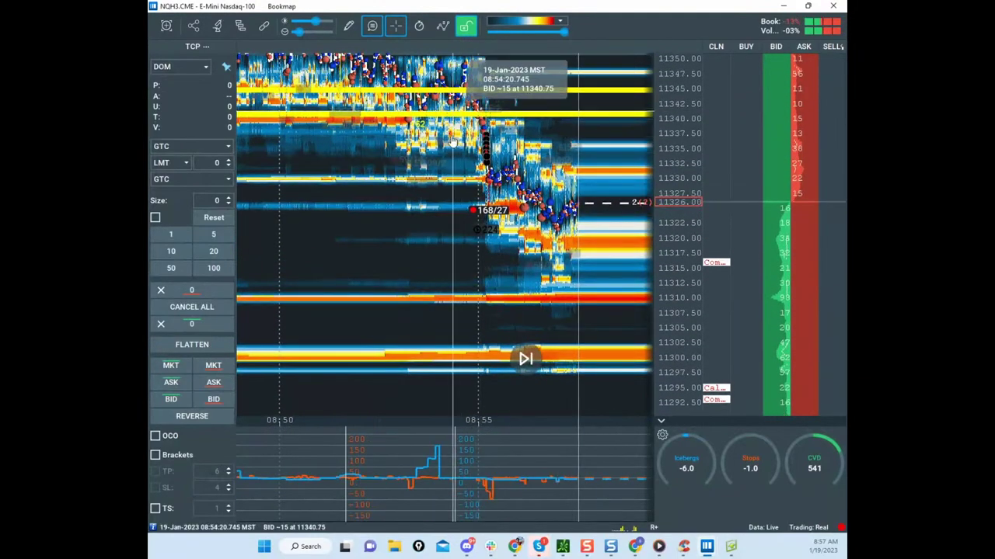
scroll(679, 171, "up", 2)
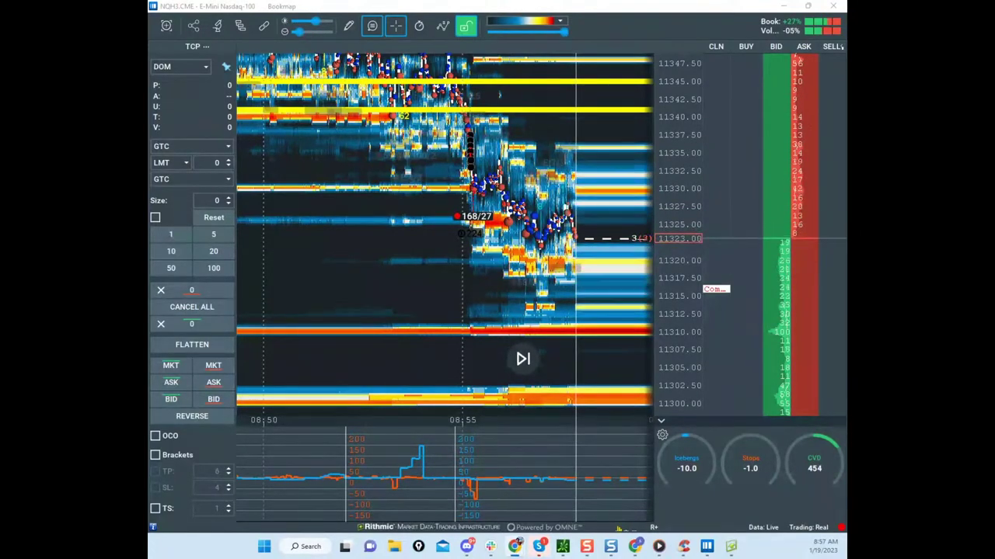
Step: Bring up Twitter maximized, open the liked tweet about massive CL sell ice from the notifications, and move the window away
left_click_drag(389, 1, 510, 98)
left_click(717, 89)
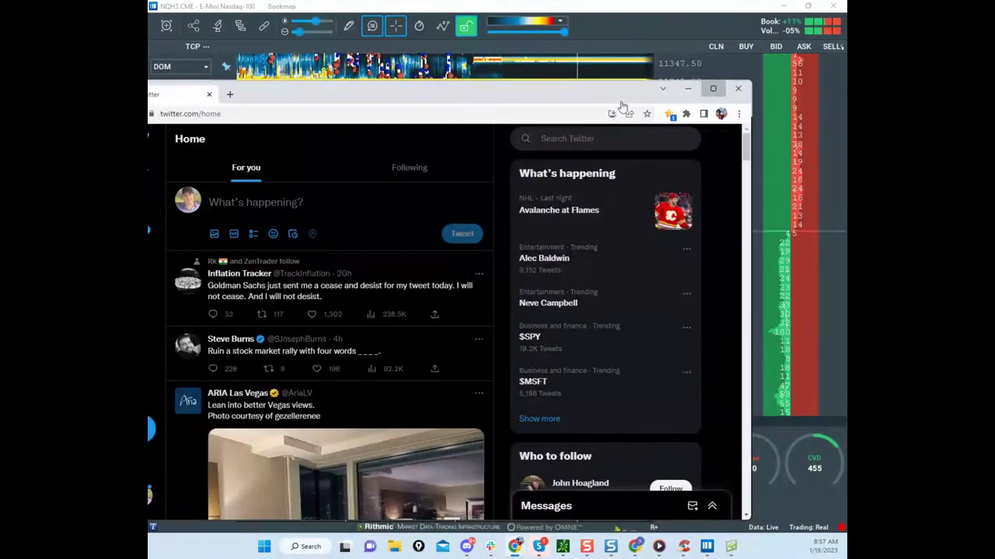
left_click(222, 149)
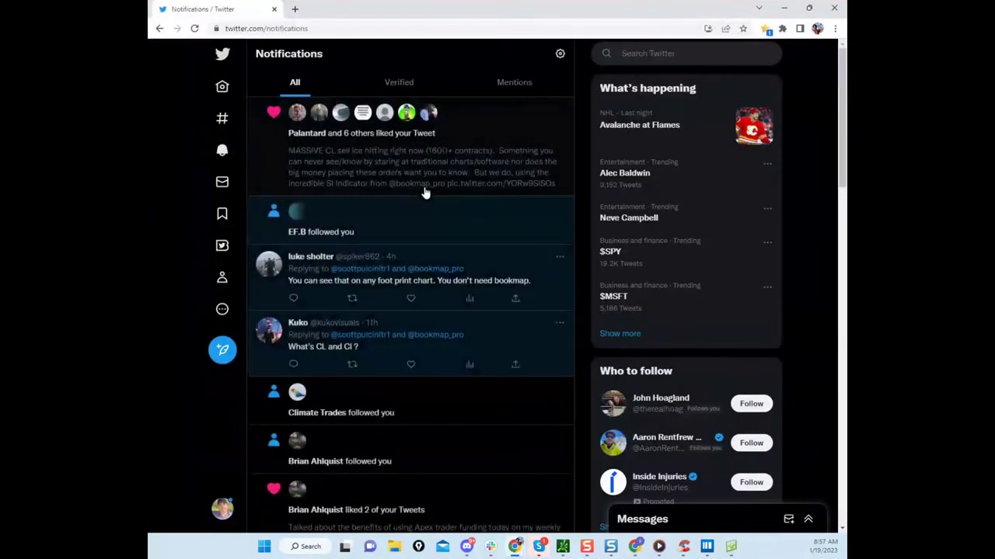
left_click(396, 161)
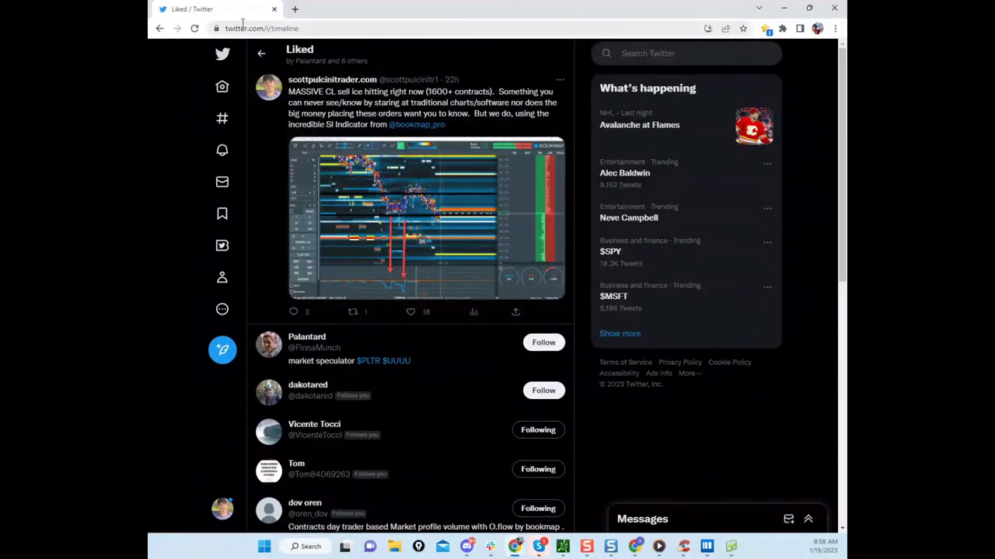
left_click_drag(233, 2, 342, 0)
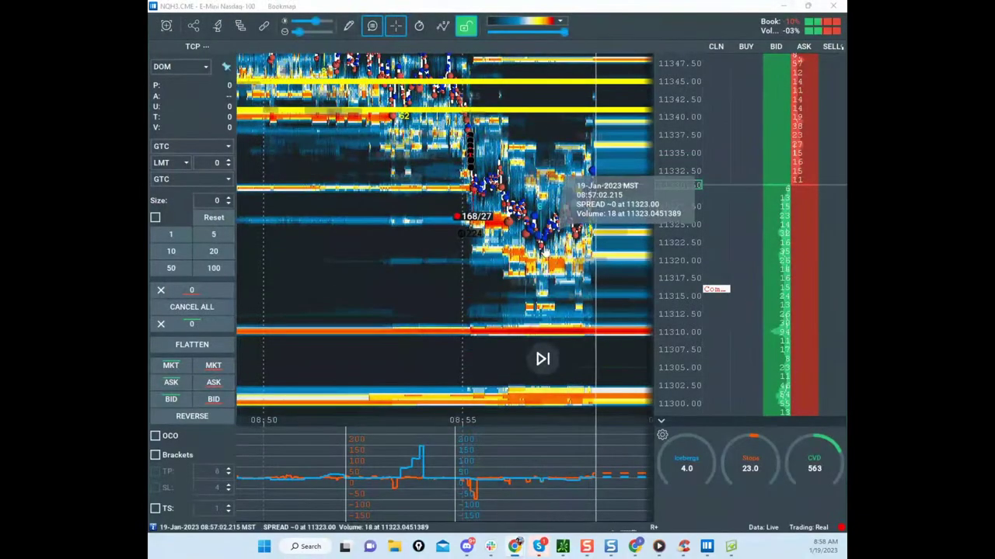
Step: Circle the 11310 and 11300 liquidity bands, sketch a rebound to about 11348 and a drop toward 11300, and clear the drawings
left_click_drag(561, 208, 492, 248)
scroll(509, 229, "down", 2)
scroll(672, 204, "down", 2)
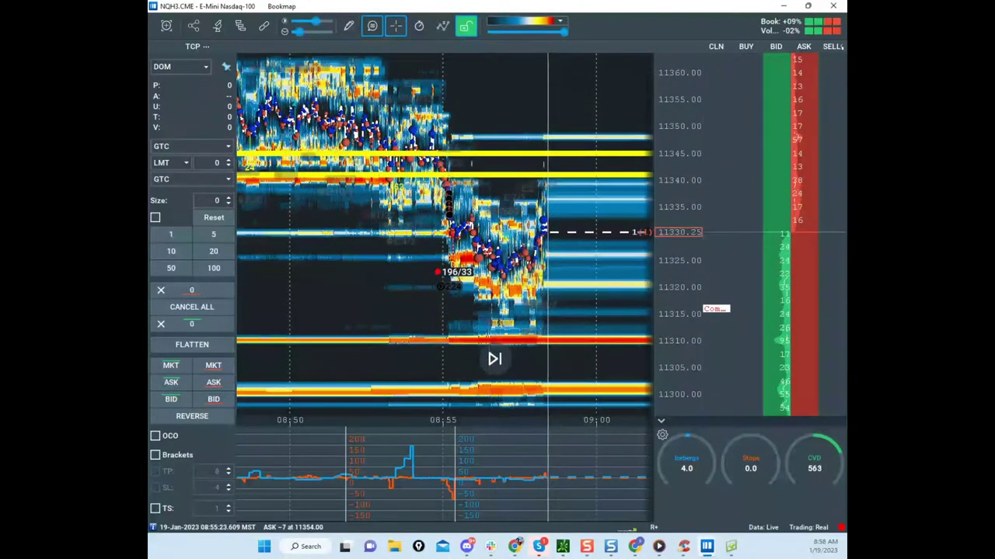
key("ctrl+shift+3")
key("ctrl+shift+7")
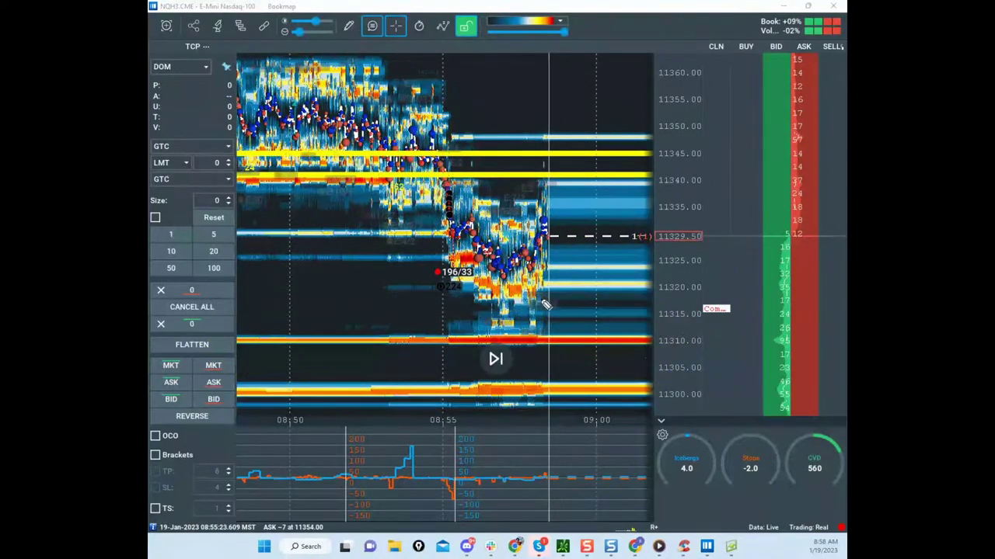
mouse_move(532, 327)
left_mouse_down()
mouse_move(411, 460)
mouse_move(483, 429)
left_mouse_up()
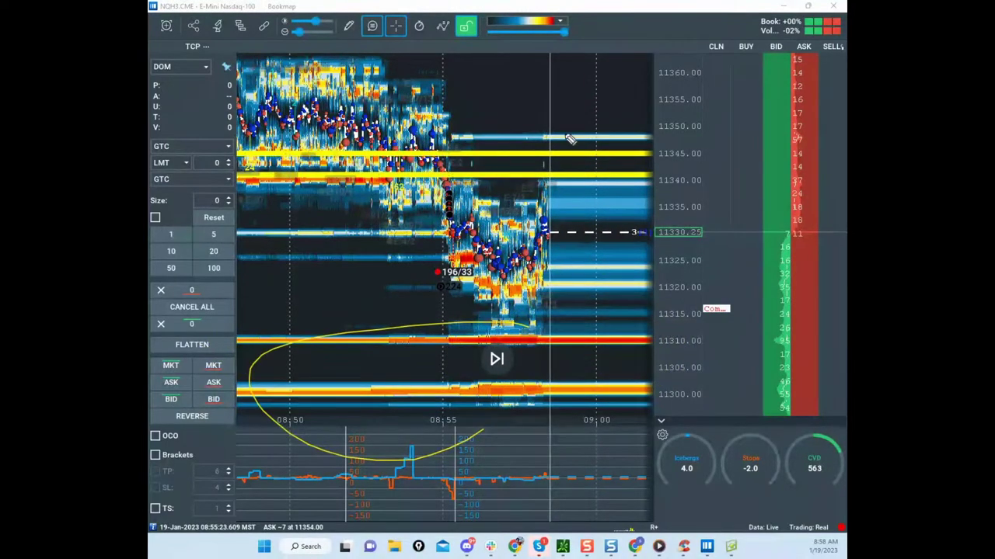
mouse_move(506, 122)
left_mouse_down()
mouse_move(380, 178)
mouse_move(536, 168)
left_mouse_up()
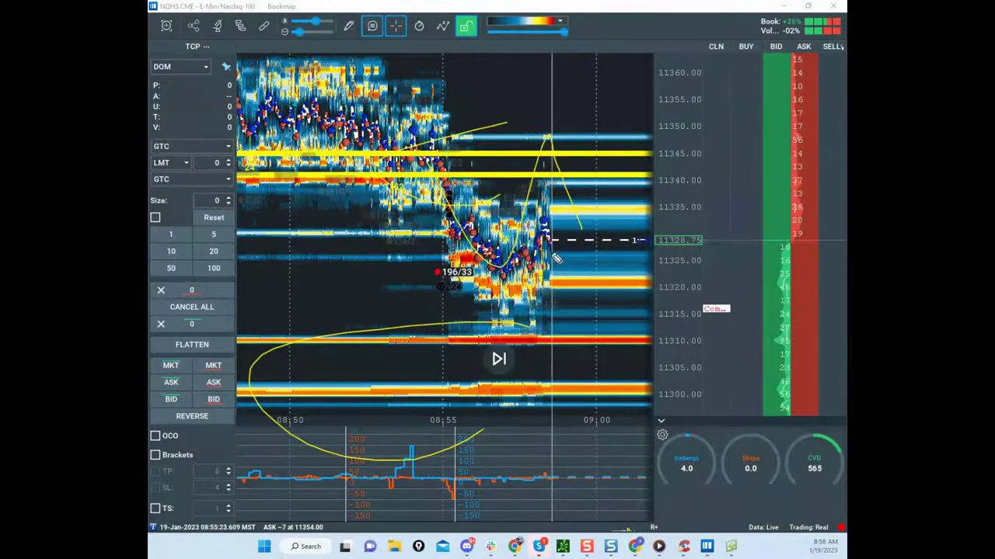
mouse_move(575, 309)
left_mouse_down()
mouse_move(318, 317)
mouse_move(651, 403)
left_mouse_up()
left_click_drag(403, 345, 625, 342)
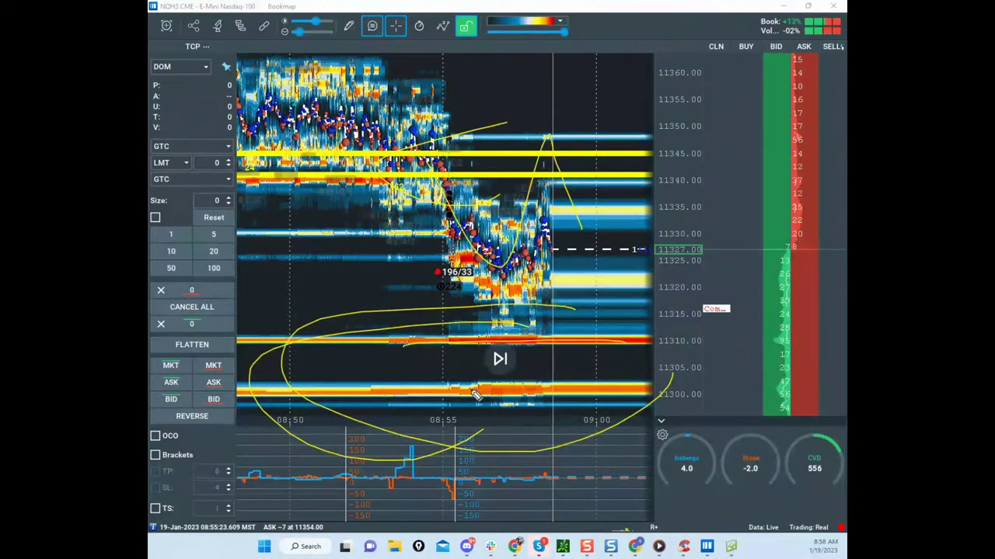
left_click_drag(434, 383, 696, 410)
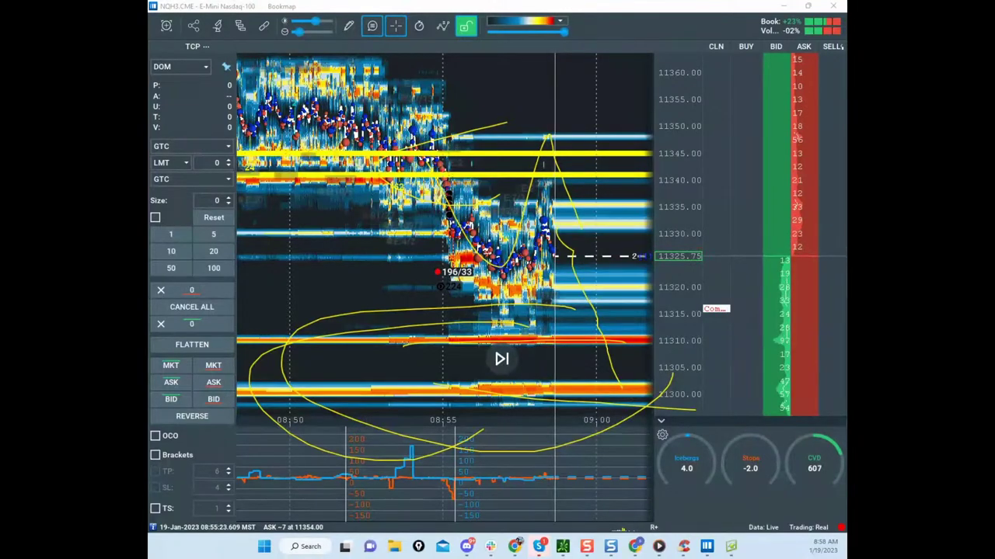
key("e")
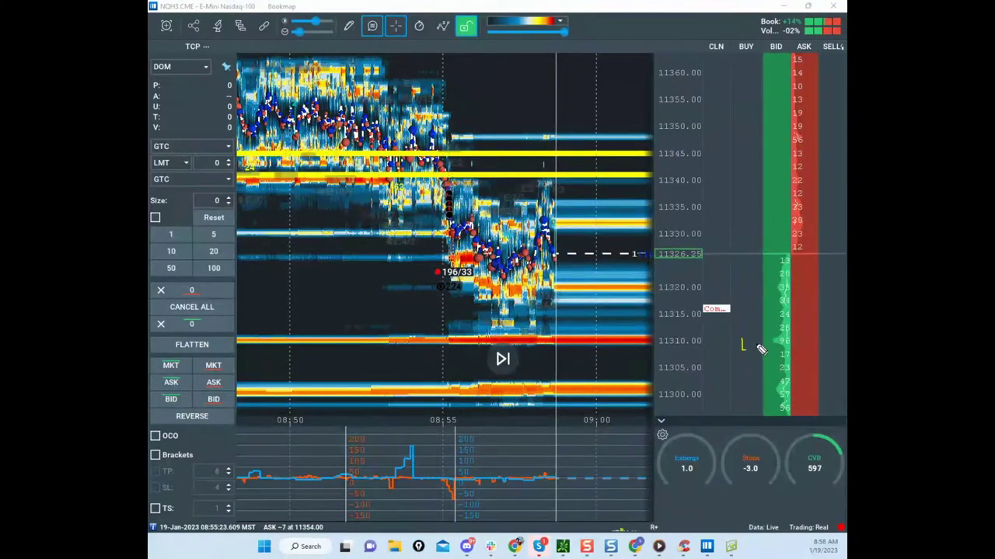
Step: Handwrite short notes beside the DOM between about 11310 and 11300, draw falling paths toward them, circle the notes, and clear everything
mouse_move(760, 349)
left_mouse_down()
mouse_move(783, 344)
mouse_move(794, 377)
left_mouse_up()
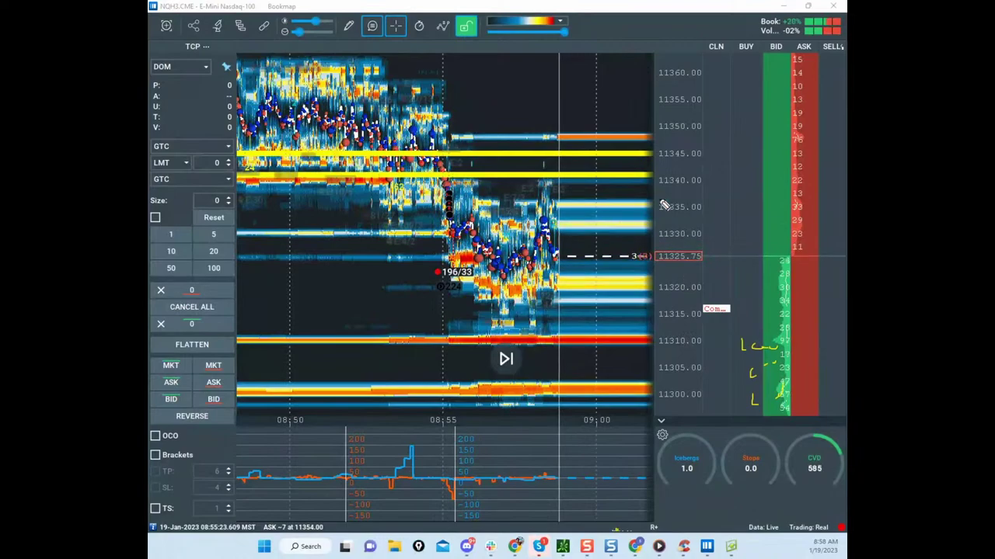
left_click_drag(605, 175, 641, 169)
left_click_drag(681, 234, 703, 281)
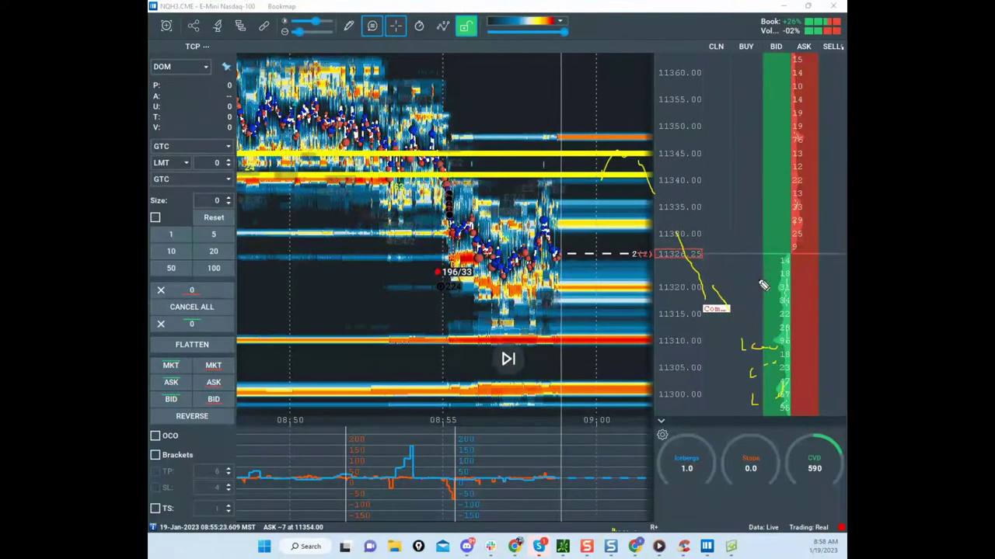
left_click_drag(765, 284, 769, 300)
mouse_move(777, 331)
left_mouse_down()
mouse_move(768, 334)
mouse_move(808, 352)
left_mouse_up()
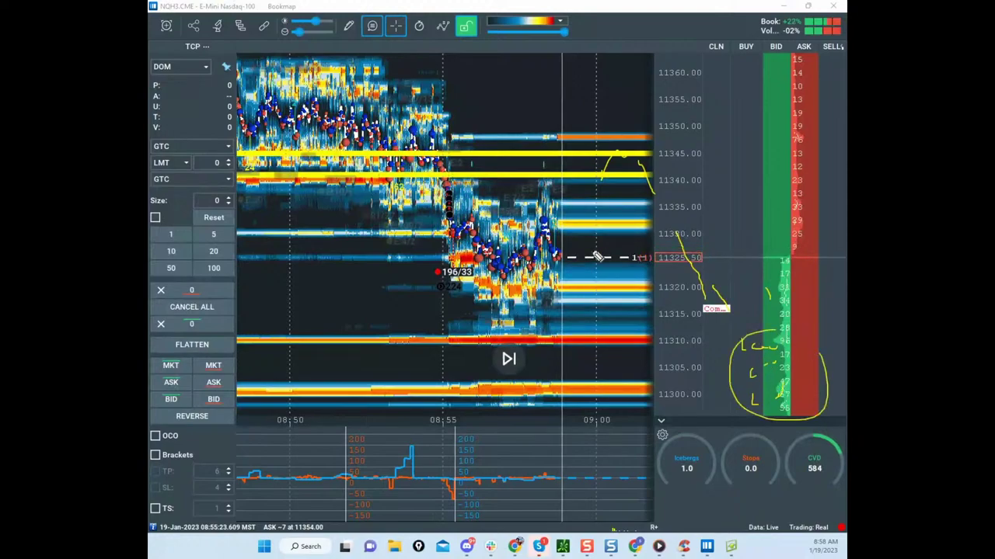
left_click_drag(770, 318, 722, 399)
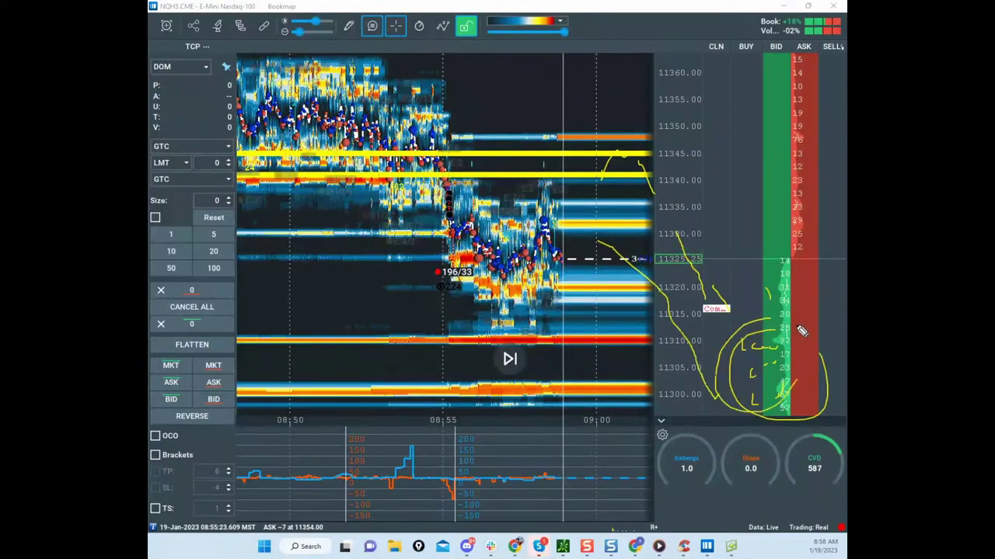
mouse_move(642, 333)
left_mouse_down()
mouse_move(688, 340)
mouse_move(689, 358)
left_mouse_up()
left_click_drag(775, 348, 752, 379)
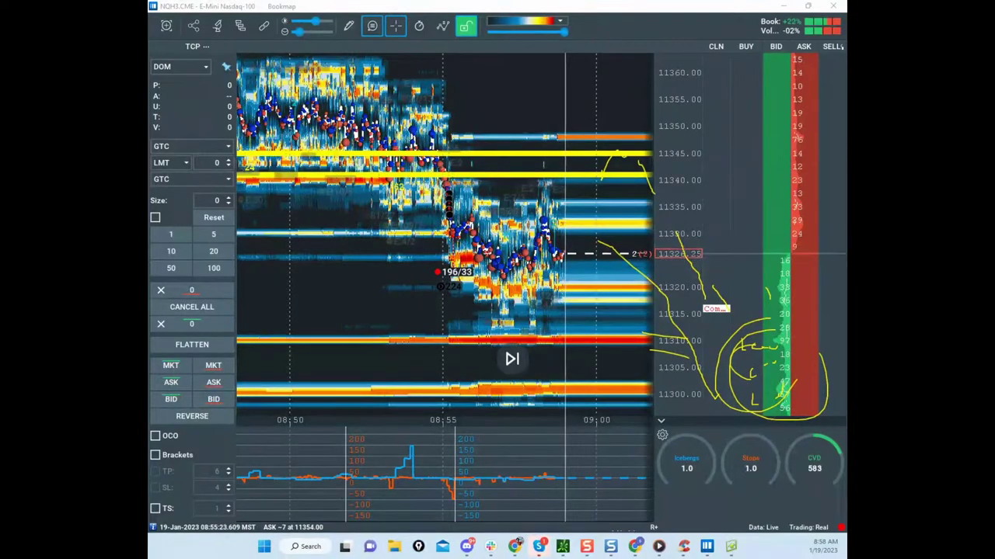
key("Escape")
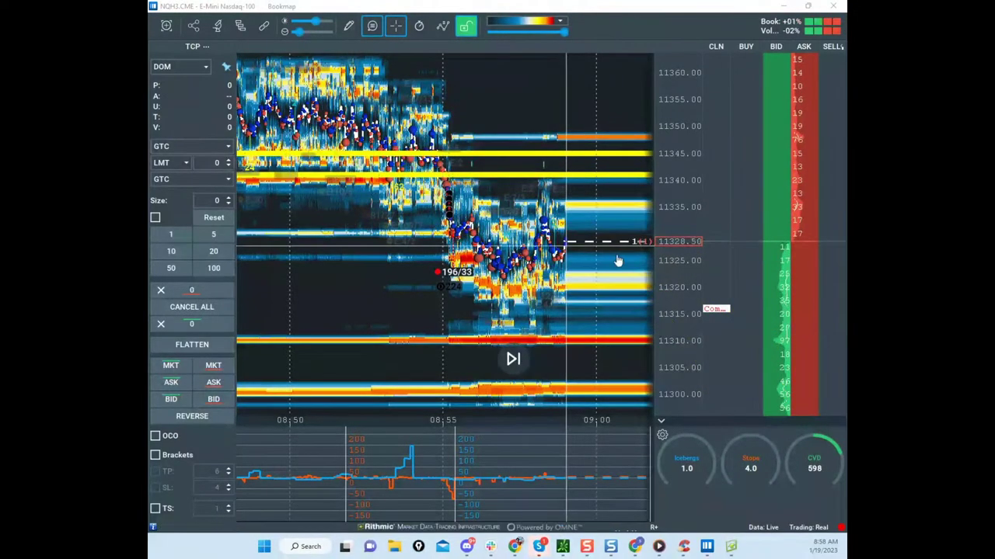
Step: Examine the Nasdaq-100 heatmap from 08:45 onward, comparing price with the yellow lines and the liquidity bands near 11310 and 11300
left_click_drag(615, 254, 597, 216)
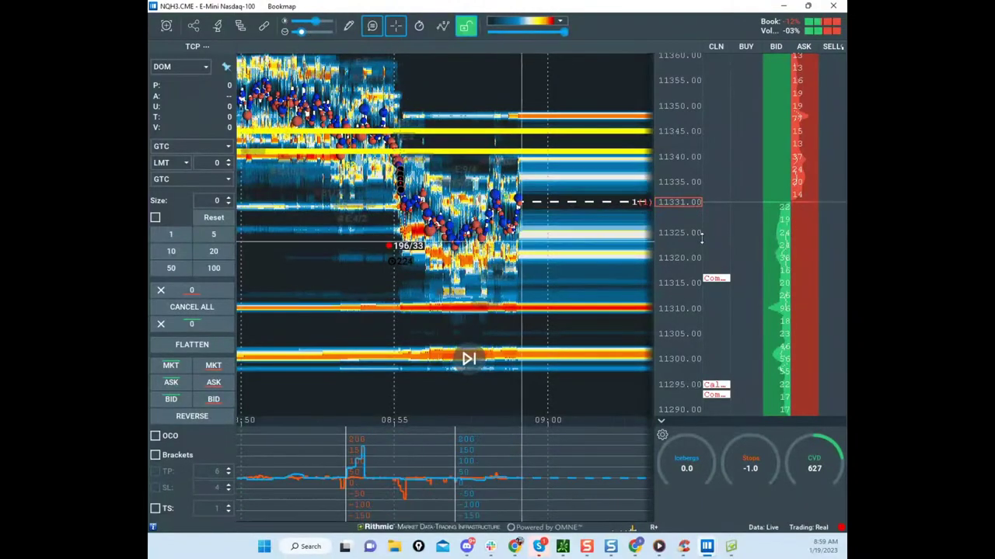
scroll(698, 238, "down", 1)
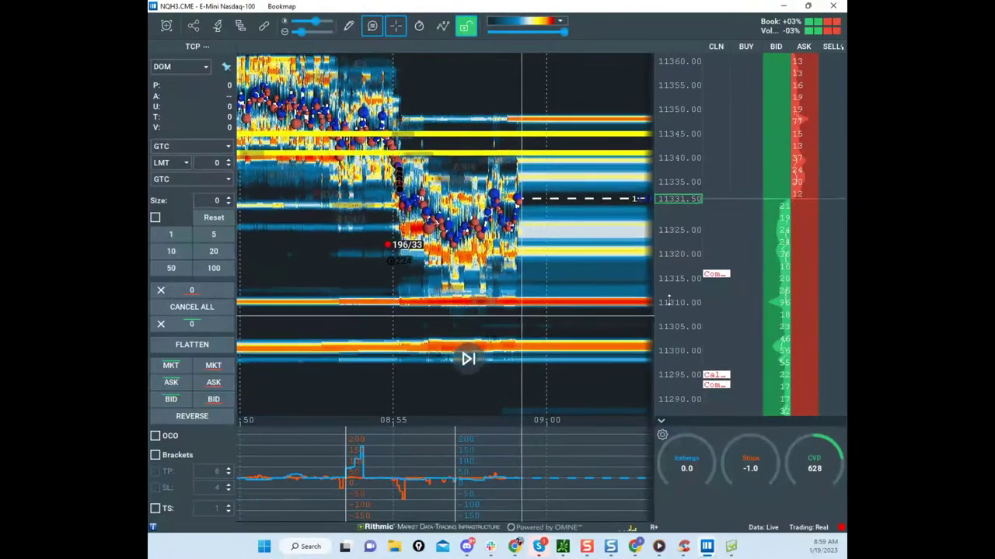
scroll(669, 294, "up", 3)
scroll(546, 302, "down", 3)
scroll(657, 271, "down", 2)
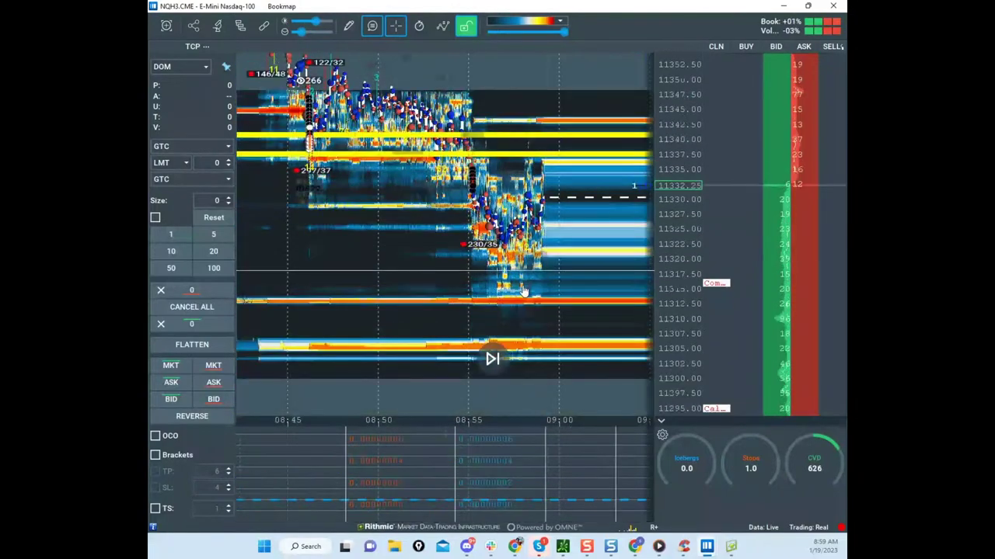
left_click_drag(564, 334, 553, 349)
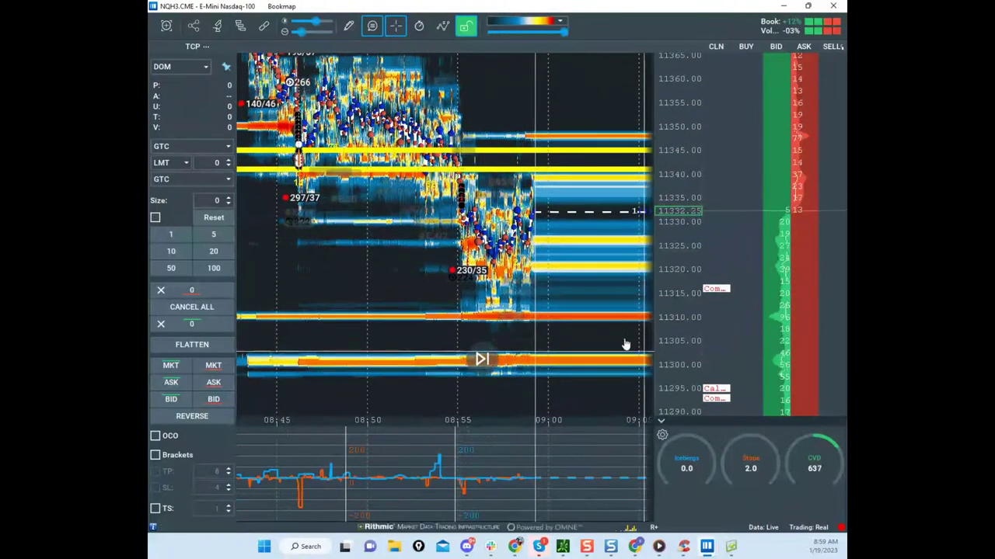
left_click_drag(626, 330, 622, 351)
scroll(667, 326, "up", 1)
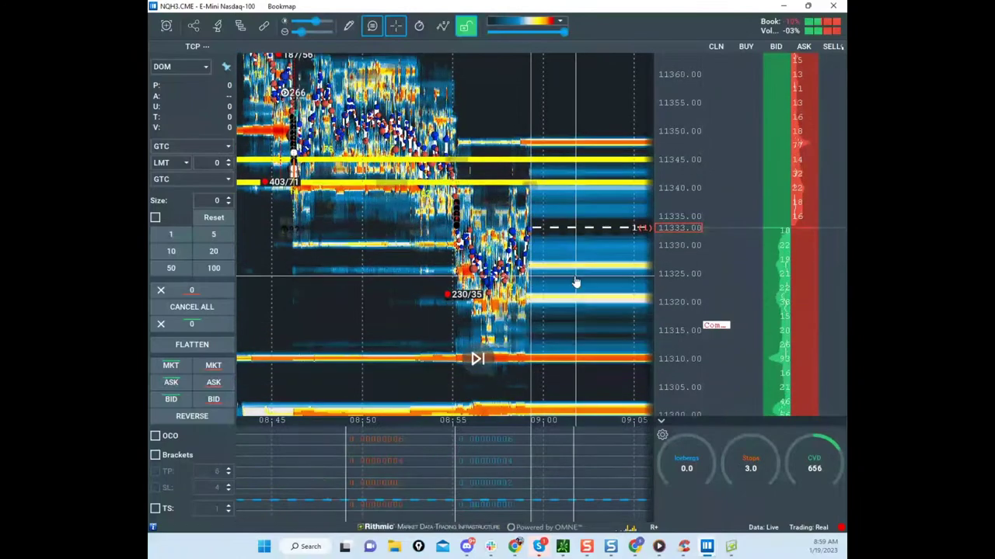
scroll(525, 194, "up", 3)
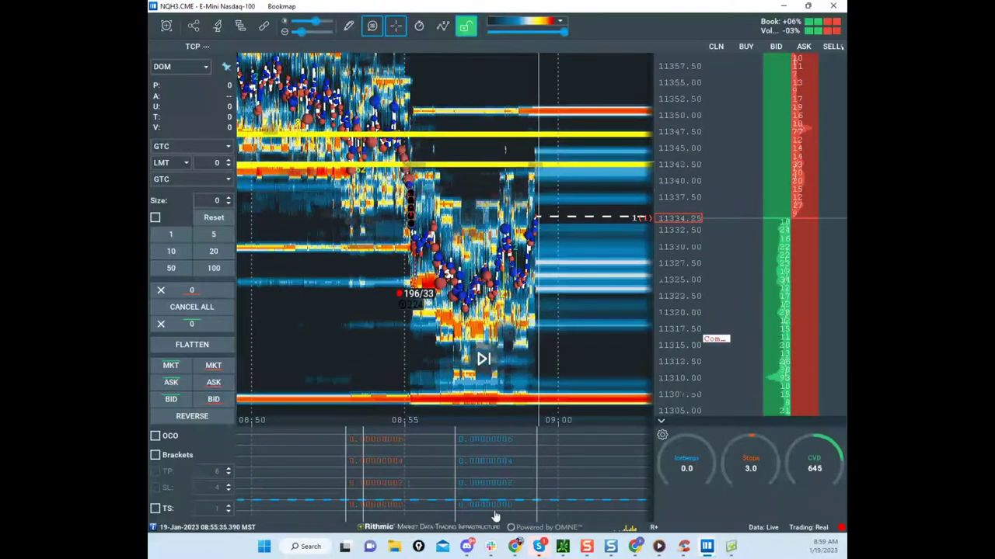
Step: Bring up the NQ sheet of the ATR Reversion Calcs spreadsheet in Chrome and set the actual ATR to 26.47
left_click(637, 548)
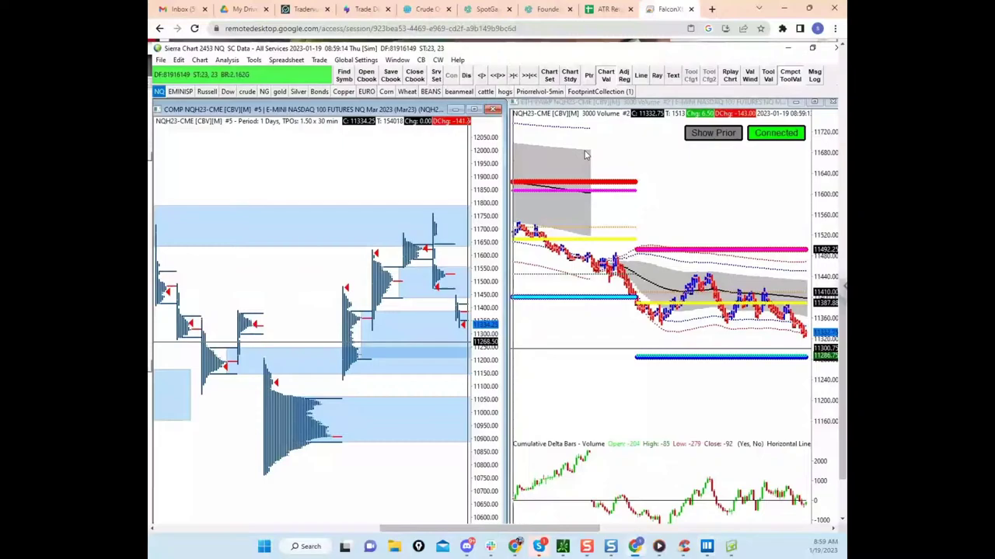
left_click(610, 9)
left_click(359, 522)
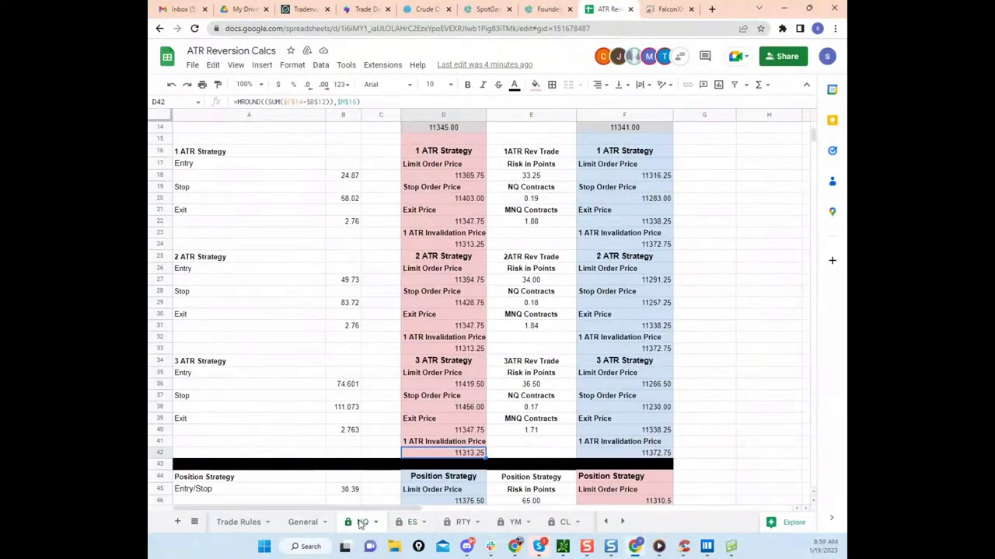
scroll(426, 396, "down", 1)
scroll(418, 350, "up", 5)
scroll(410, 300, "down", 2)
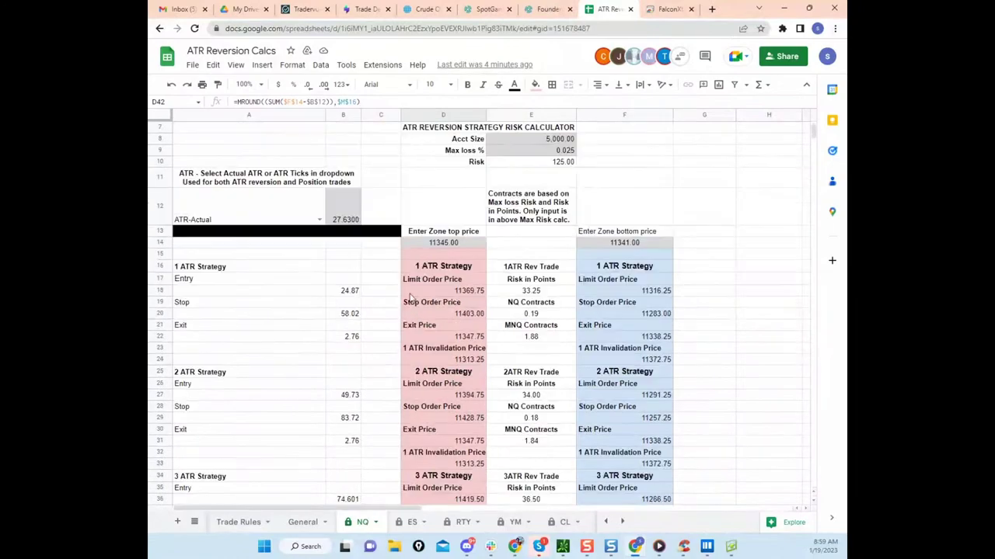
left_click(347, 209)
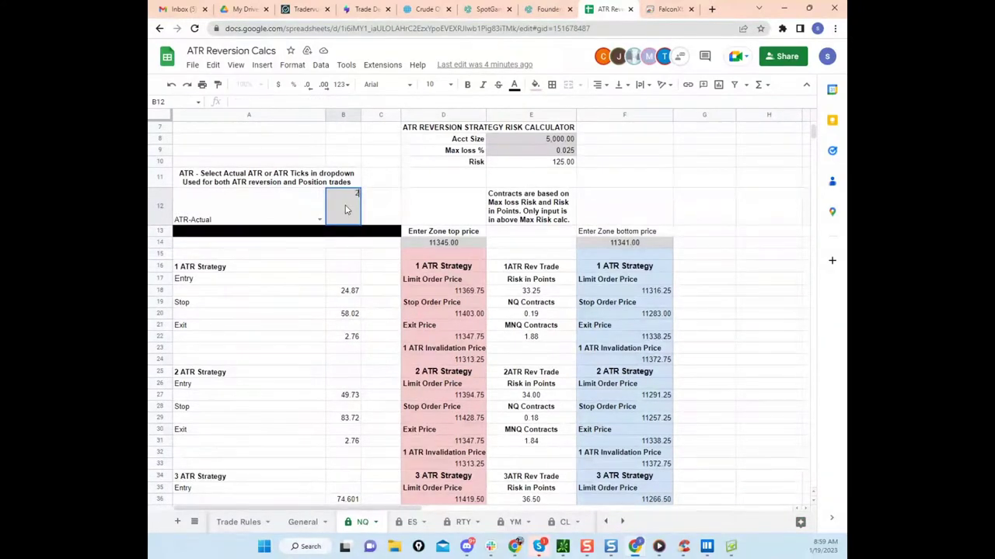
left_click(719, 249)
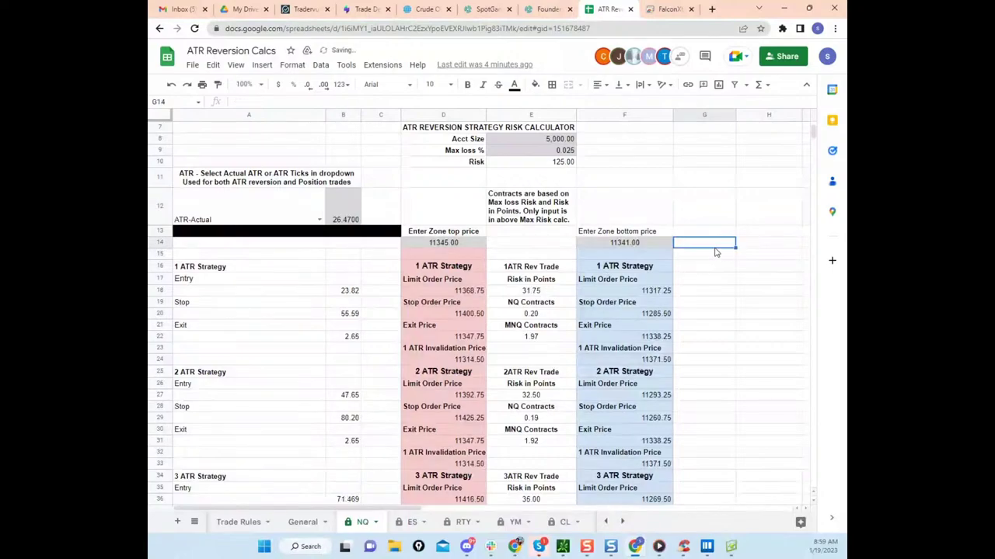
Step: Check the position strategy's limit order price and both invalidation prices of the 3 ATR Strategy, and return to Bookmap
scroll(530, 313, "down", 4)
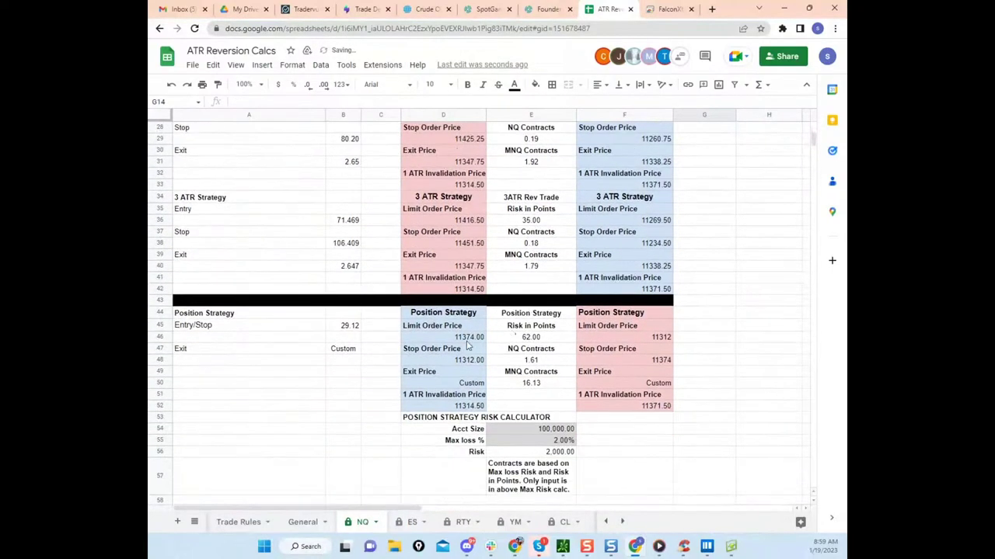
left_click(469, 341)
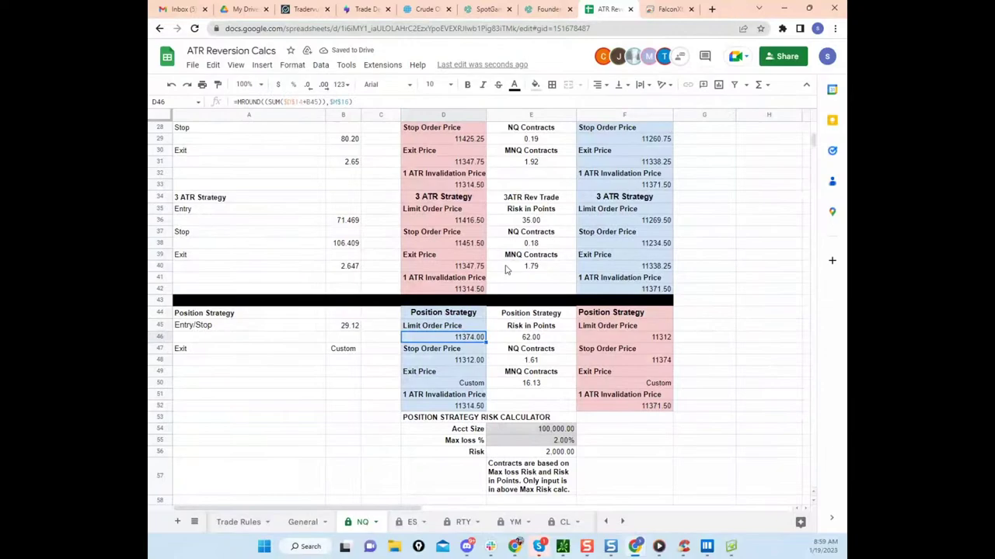
left_click(643, 290)
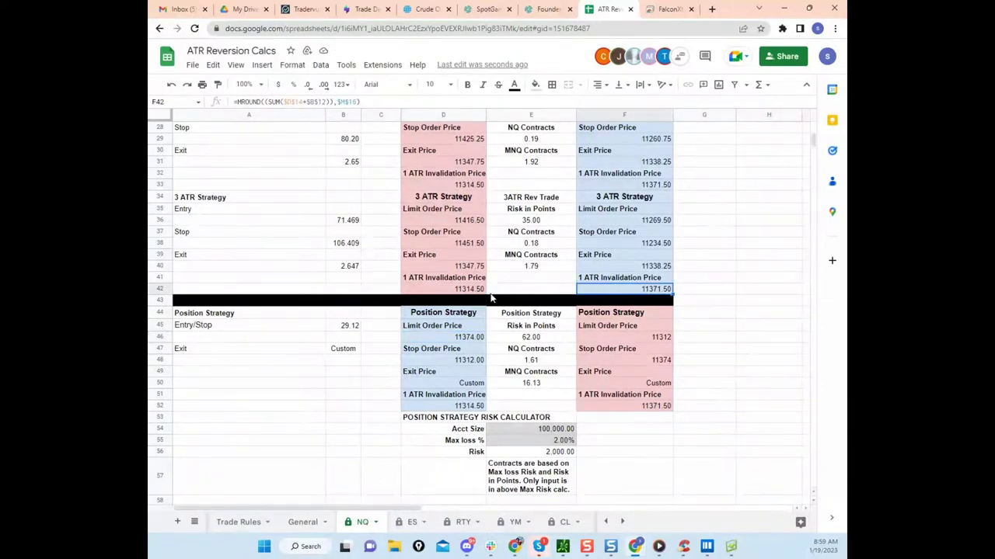
left_click(470, 290)
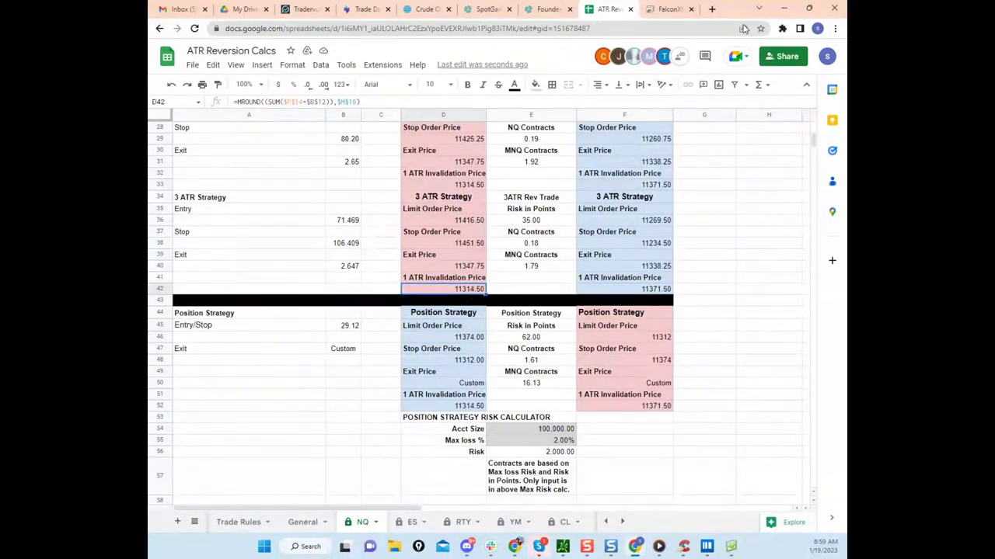
left_click(783, 7)
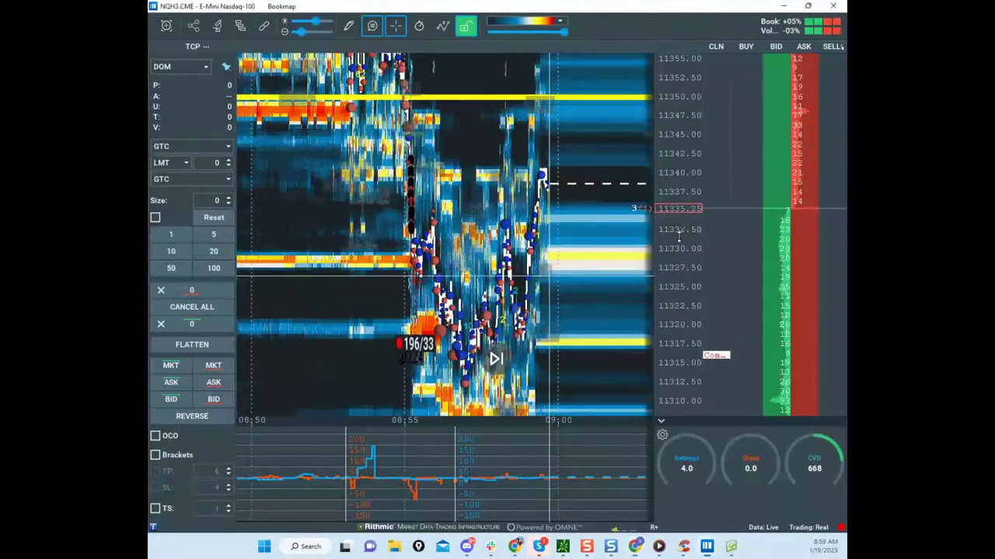
Step: Rescale the Nasdaq-100 price axis to about 11315 to 11352 and clear the falling paths and circled notes
left_click_drag(505, 206, 505, 211)
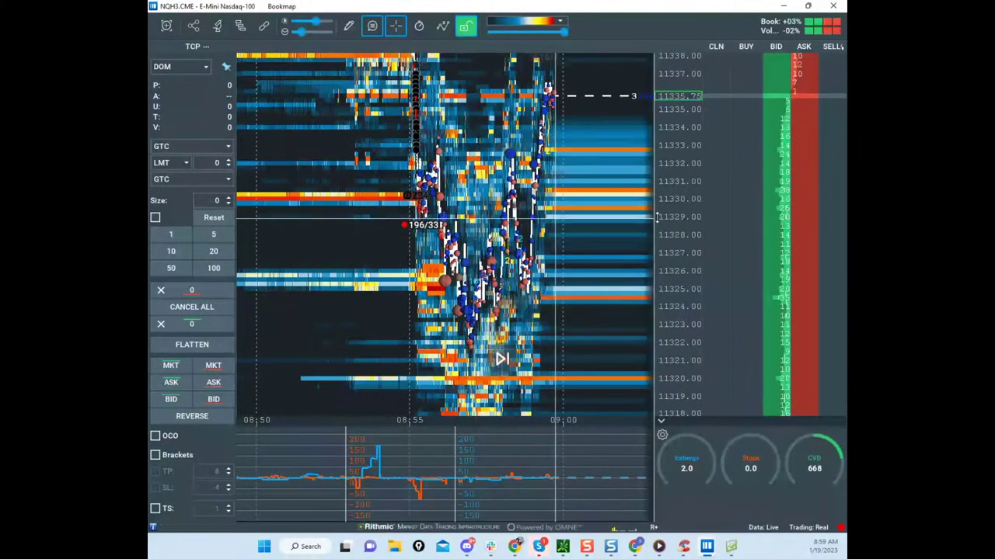
left_click_drag(674, 219, 602, 304)
left_click_drag(687, 266, 684, 222)
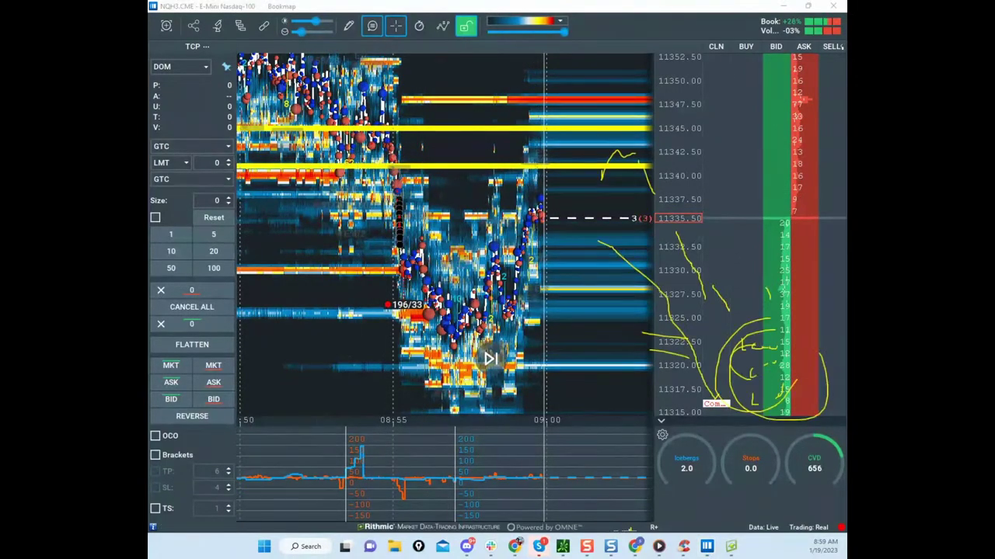
key("Delete")
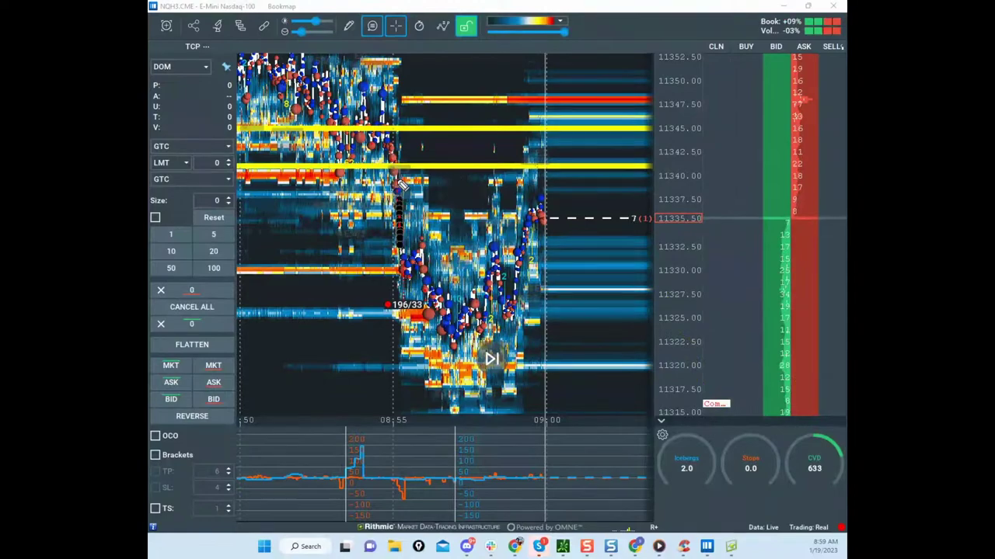
Step: Sketch price falling from about 11340 to 11317, rebounding to about 11342 and dropping below the heatmap, and clear the drawing
left_click_drag(400, 184, 443, 342)
left_click_drag(469, 404, 498, 315)
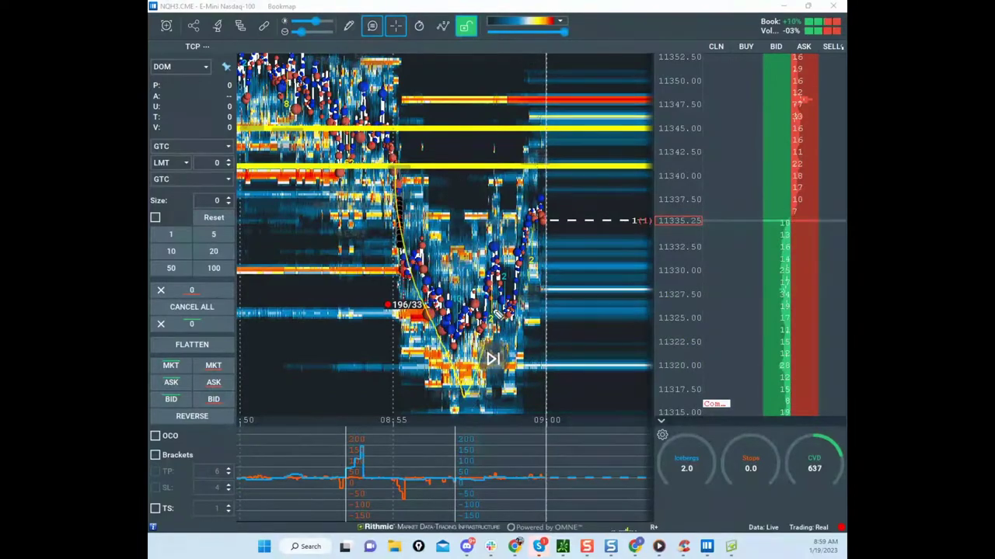
left_click_drag(568, 428, 558, 460)
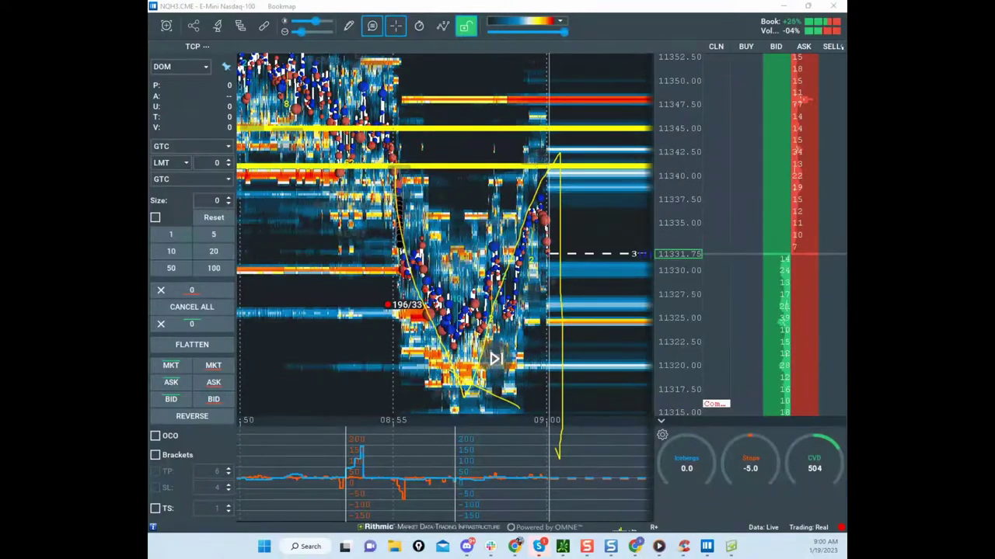
key("Escape")
Step: Examine the Nasdaq-100 heatmap around 09:00, from the yellow lines down to the 11310 and 11300 liquidity bands
scroll(671, 205, "down", 2)
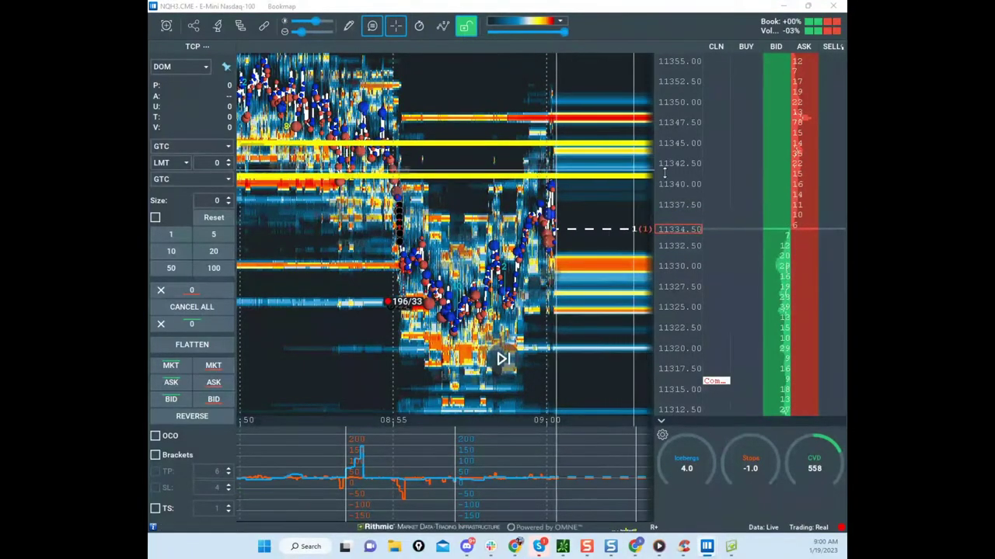
left_click_drag(676, 175, 673, 198)
left_click_drag(504, 237, 496, 196)
scroll(661, 206, "down", 1)
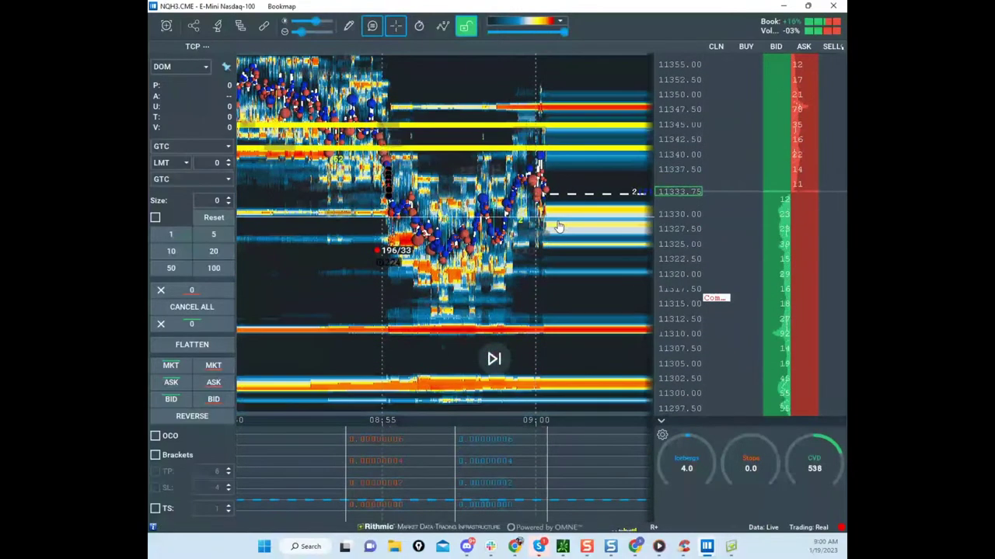
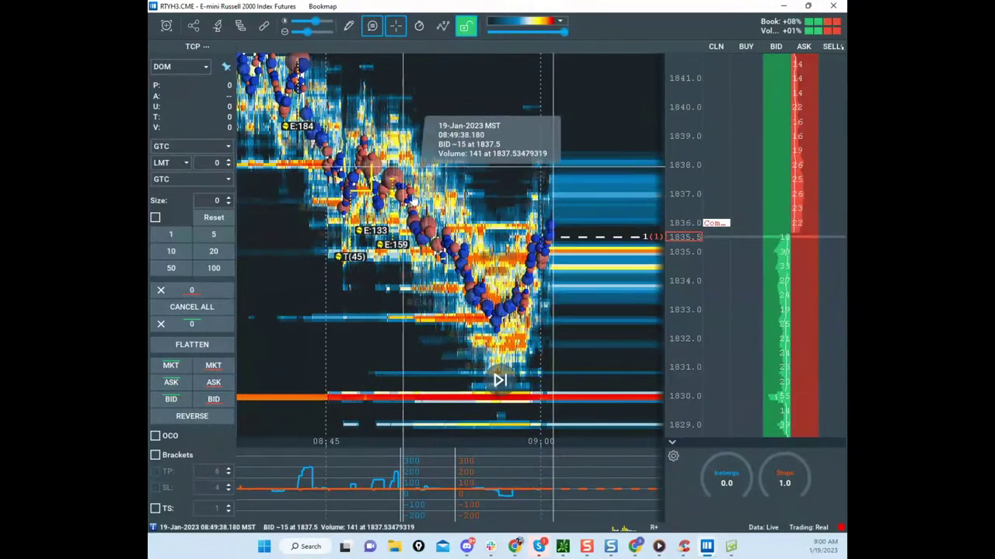
Step: Shrink the volume dots to their minimum size on the Russell 2000 heatmap around the E:133 and E:159 markers
scroll(368, 212, "up", 5)
left_click_drag(383, 222, 578, 253)
scroll(690, 202, "up", 3)
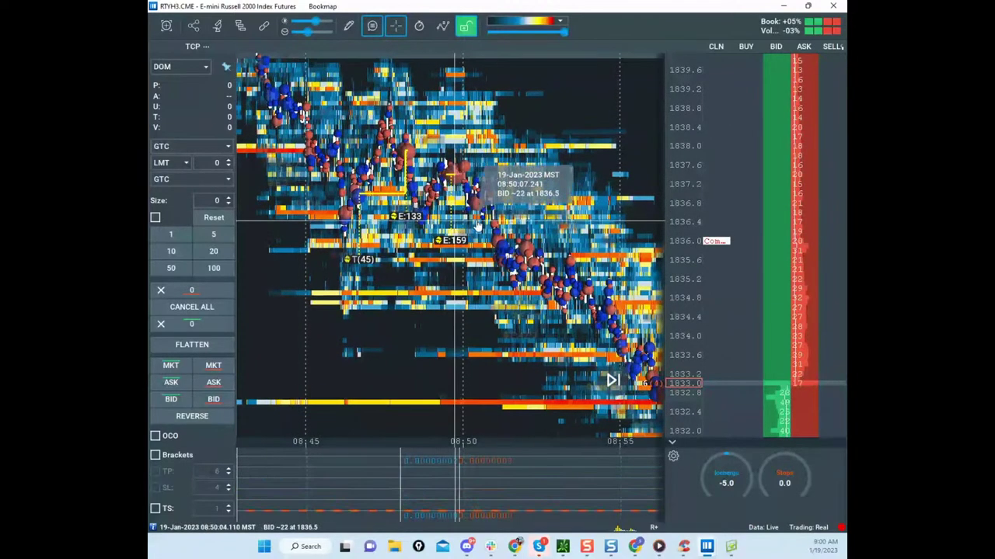
mouse_move(463, 476)
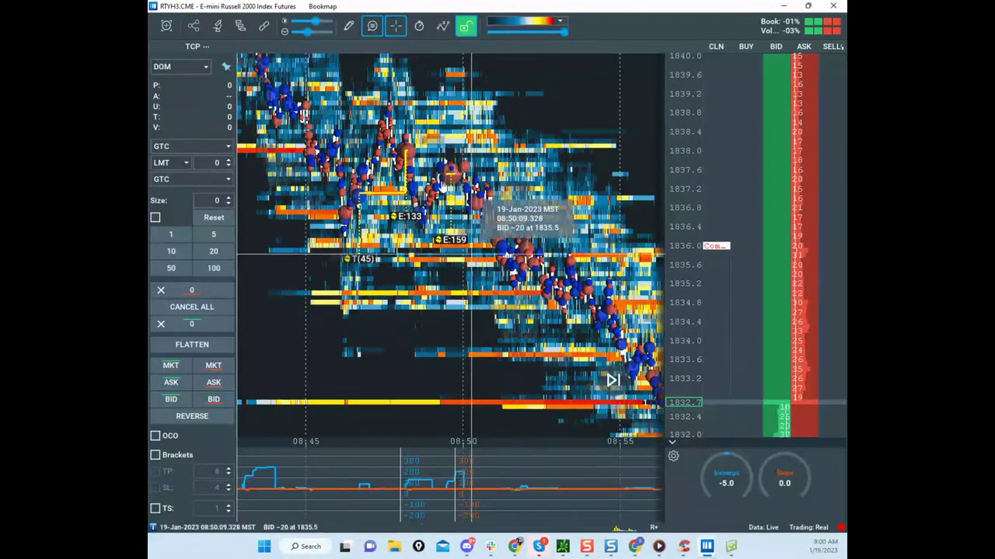
scroll(633, 175, "up", 3)
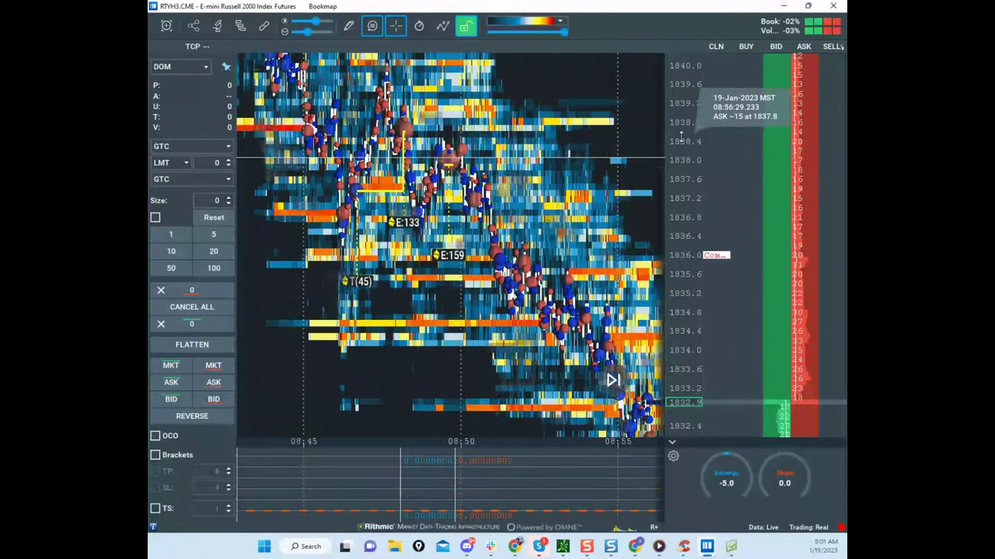
left_click_drag(309, 32, 293, 33)
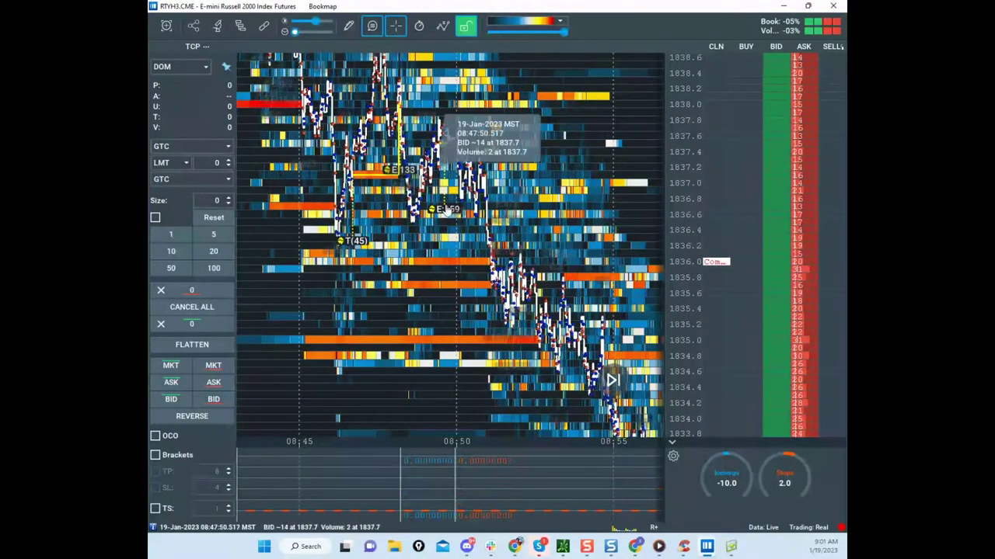
Step: Add horizontal lines at about 1838.3 and 1836.6, above and below the price move around the E:133 marker near 08:48
scroll(451, 175, "up", 3)
left_click_drag(447, 175, 557, 228)
scroll(544, 227, "up", 2)
scroll(534, 227, "up", 3)
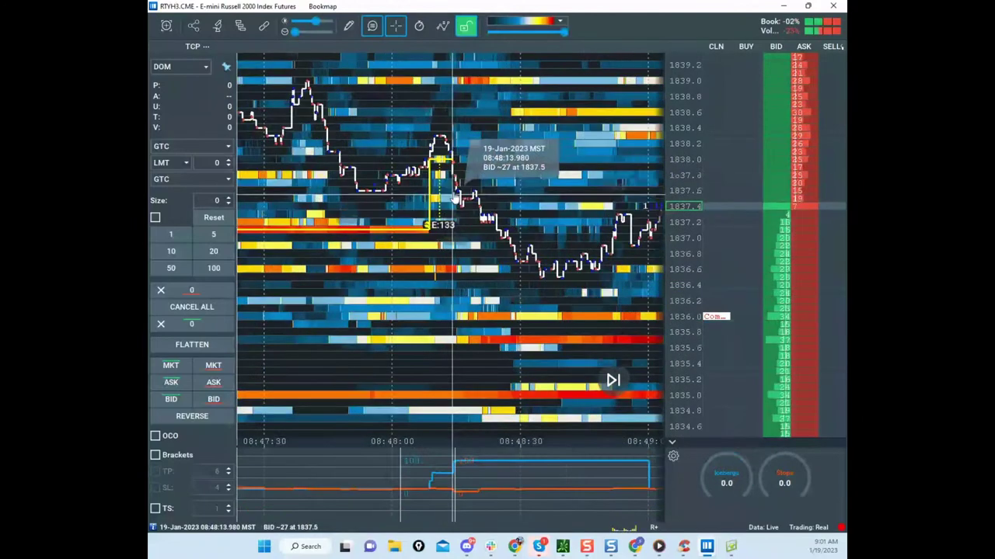
left_click_drag(465, 243, 400, 277)
left_click(348, 25)
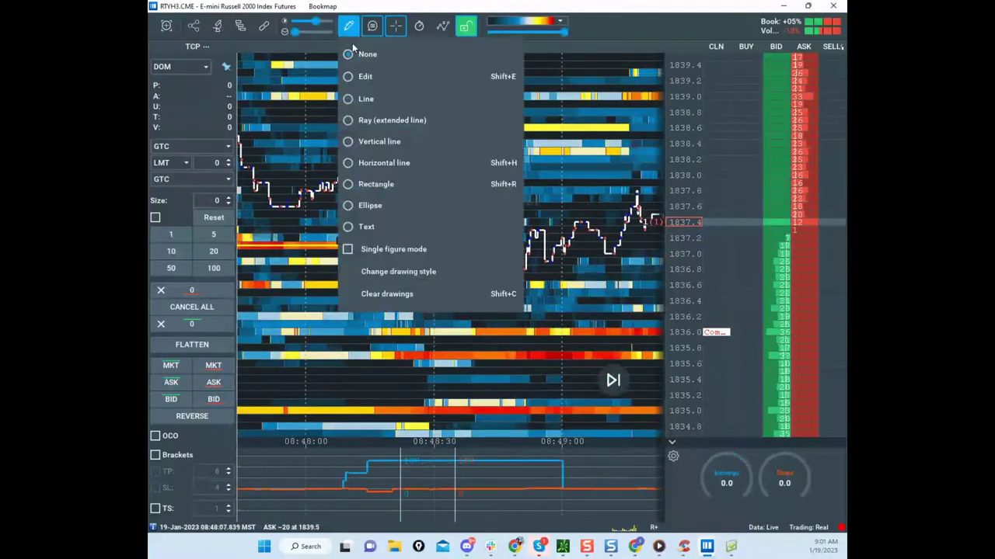
left_click(393, 162)
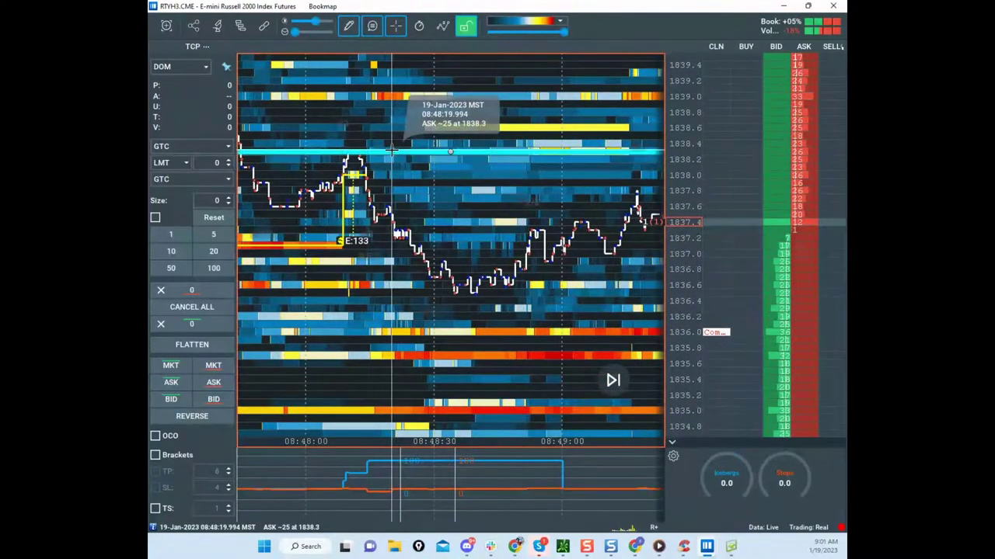
left_click(393, 150)
scroll(355, 222, "up", 3)
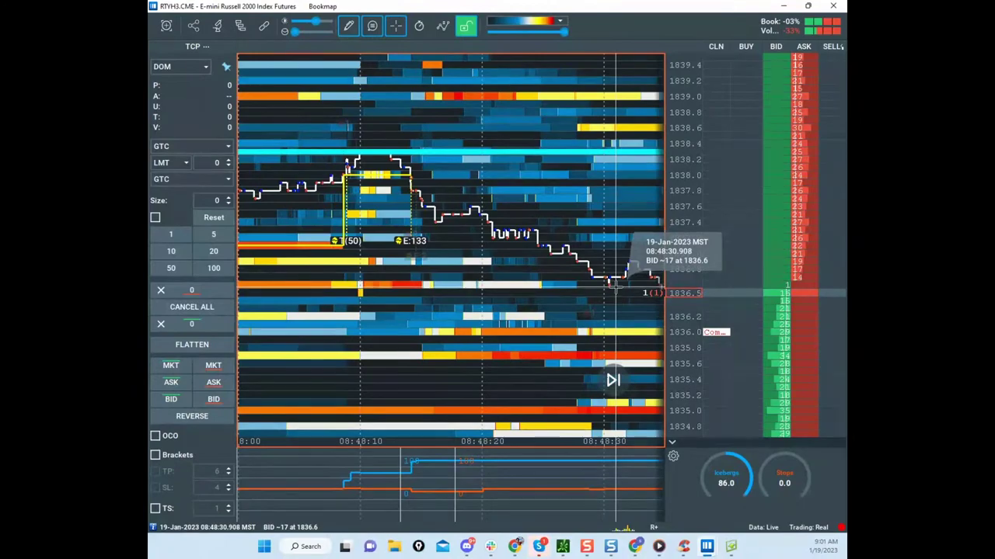
Step: Adjust the lower horizontal line to the swing low at about 1836.5 and turn off the drawing mode
left_click(348, 26)
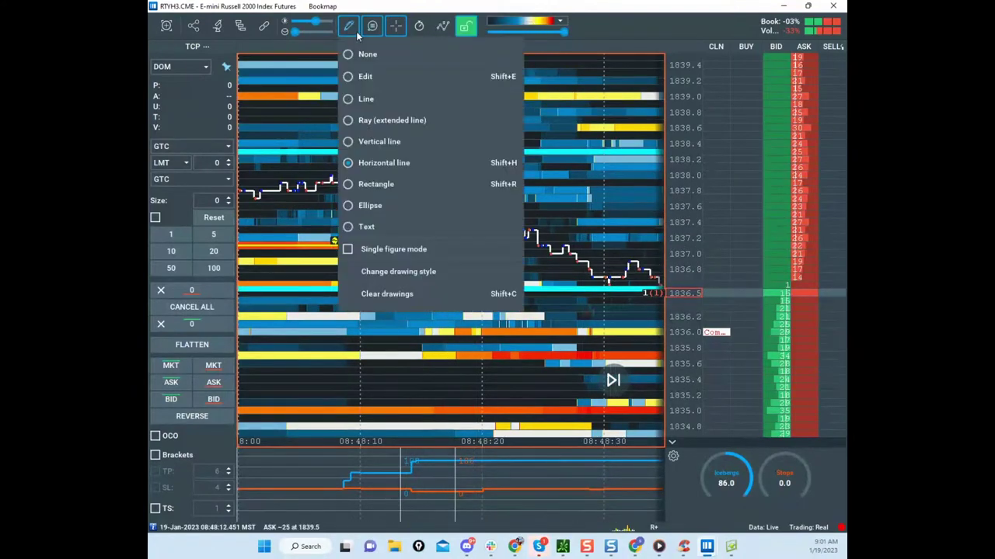
left_click(386, 61)
scroll(528, 194, "down", 5)
mouse_move(568, 317)
left_mouse_down()
mouse_move(502, 311)
mouse_move(500, 273)
left_mouse_up()
scroll(470, 301, "up", 4)
scroll(679, 260, "up", 3)
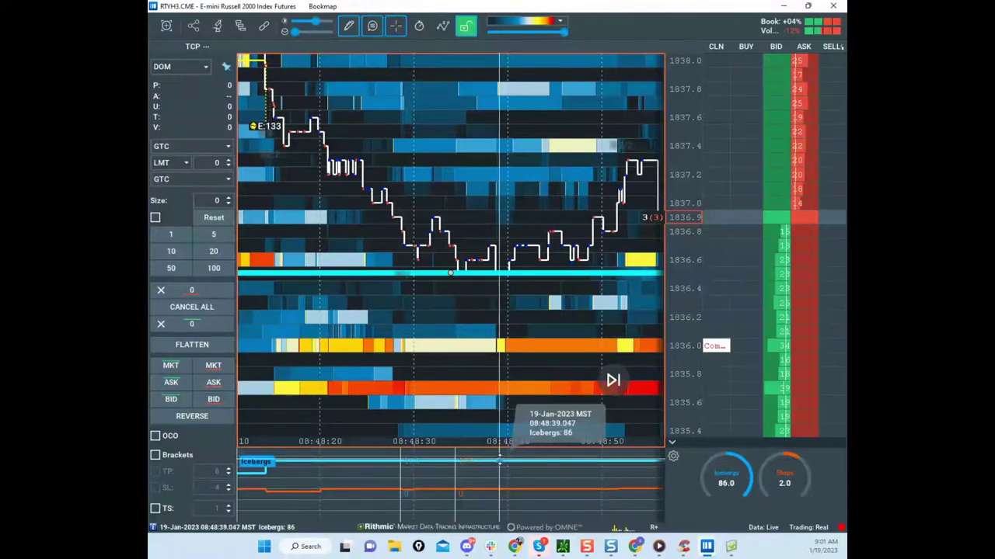
left_click(350, 27)
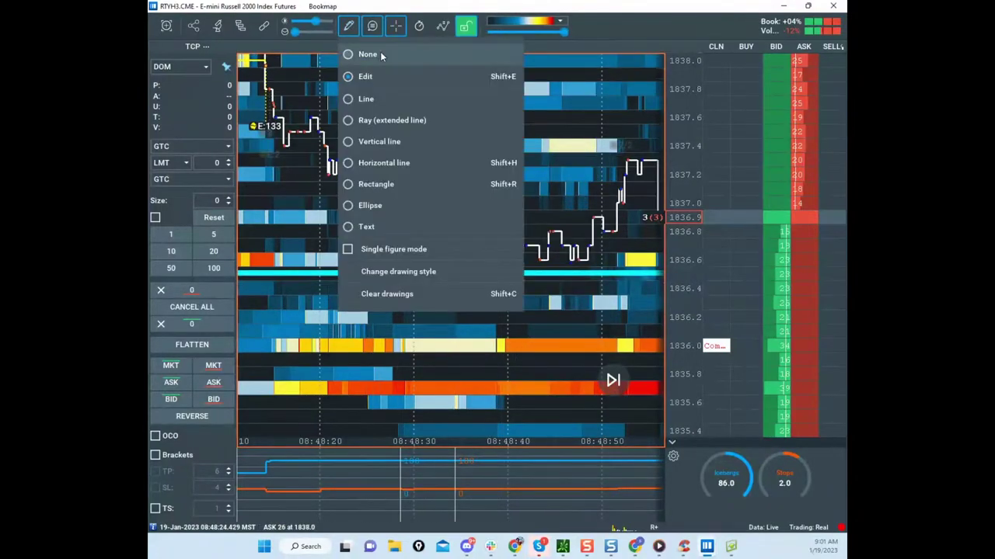
left_click(381, 55)
Step: Examine the Russell 2000 heatmap from 08:45 to after 09:00, comparing price and the iceberg markers with the two cyan lines
scroll(466, 132, "down", 10)
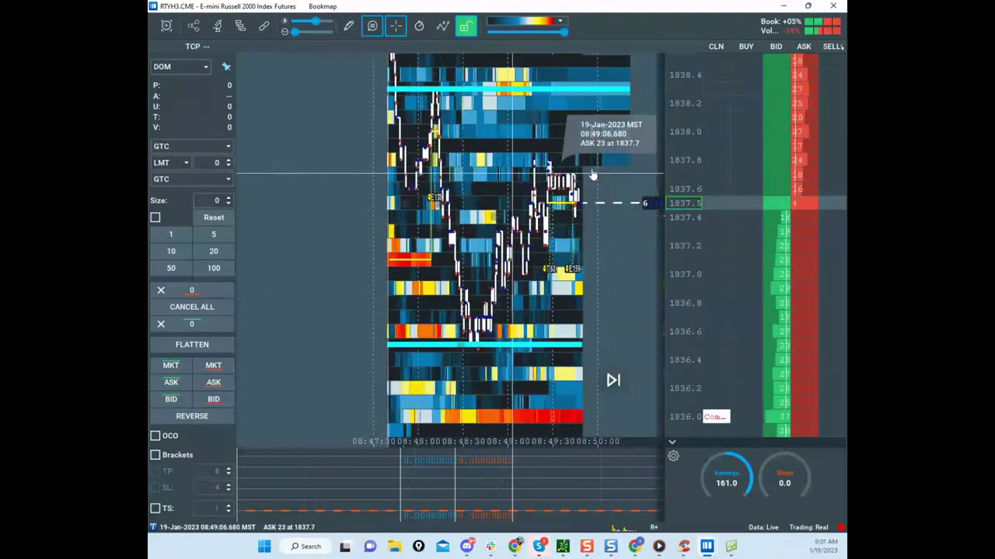
scroll(674, 175, "down", 1)
scroll(456, 131, "down", 5)
left_click_drag(610, 165, 487, 164)
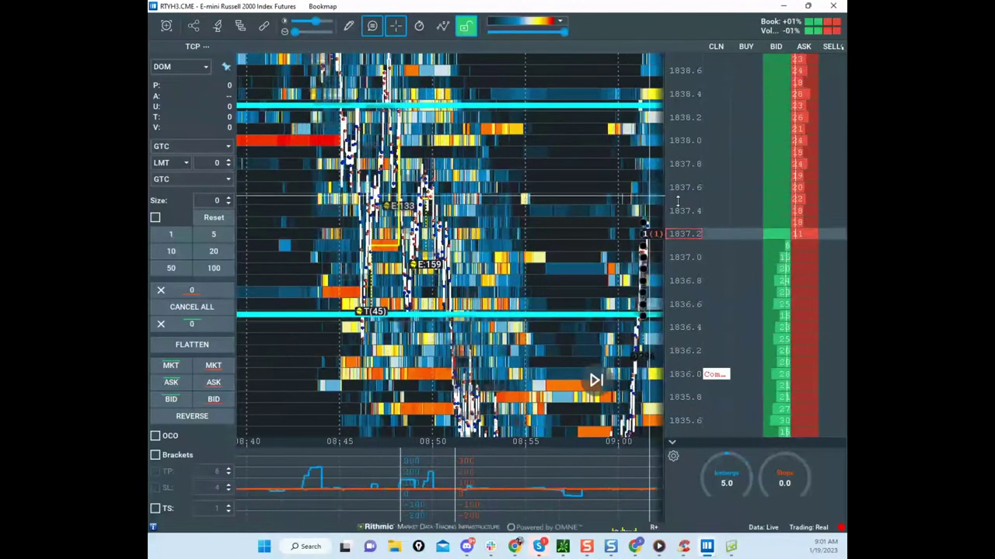
scroll(677, 218, "down", 2)
left_click_drag(607, 248, 574, 152)
scroll(454, 331, "down", 3)
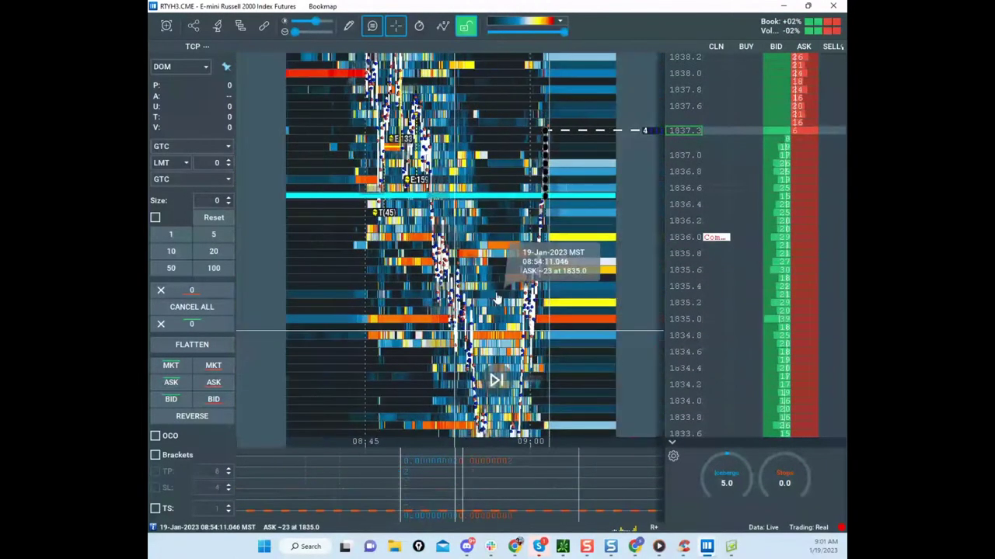
scroll(678, 257, "down", 5)
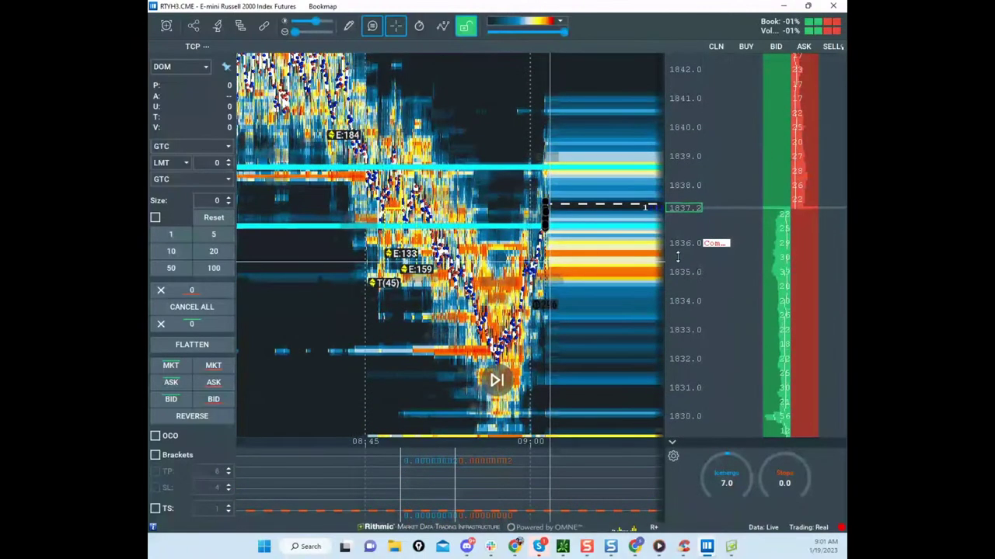
scroll(677, 257, "up", 1)
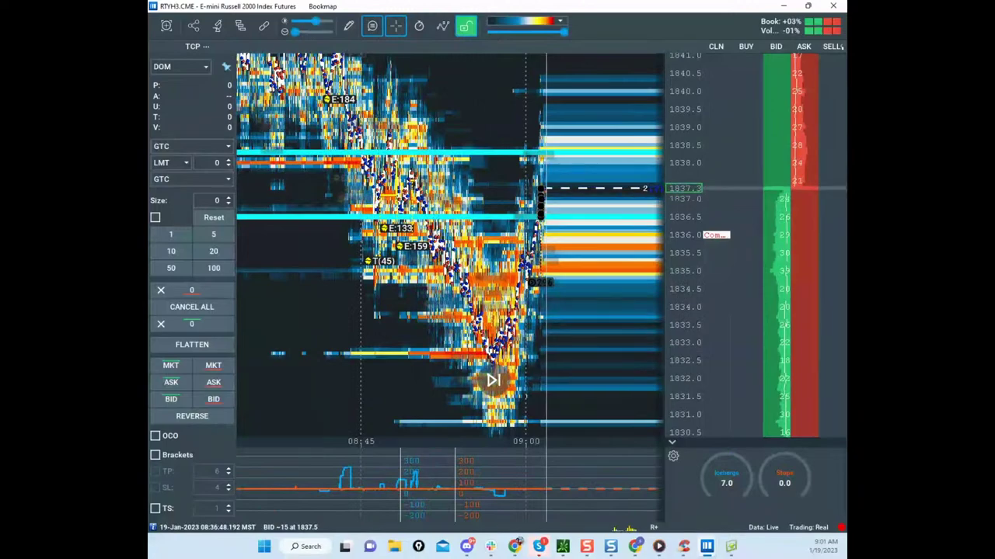
scroll(661, 191, "up", 2)
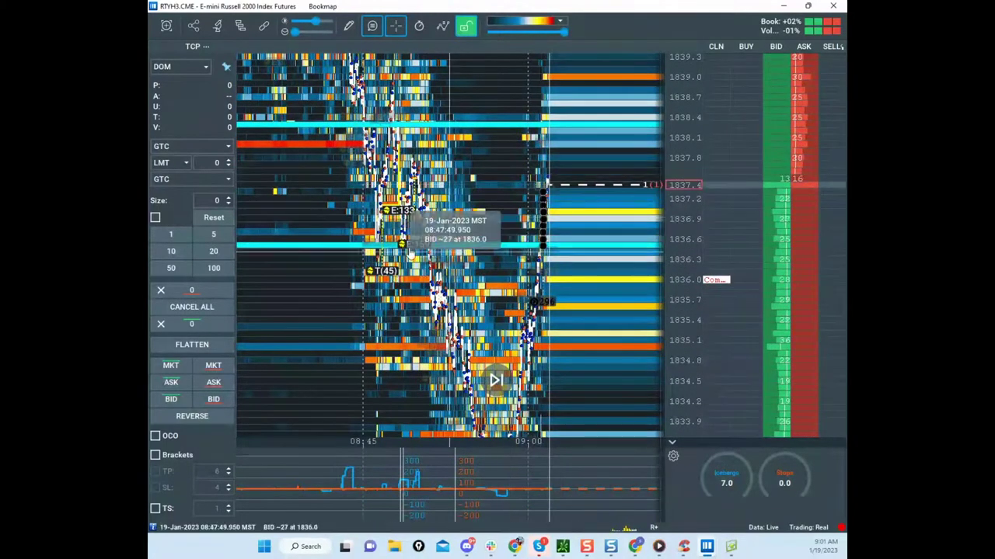
Step: Set the zone bottom price on the RTY sheet of ATR Reversion Calcs to 1836.50, matching the lower cyan line on the Russell 2000 heatmap
left_click_drag(509, 237, 485, 346)
left_click_drag(677, 190, 695, 169)
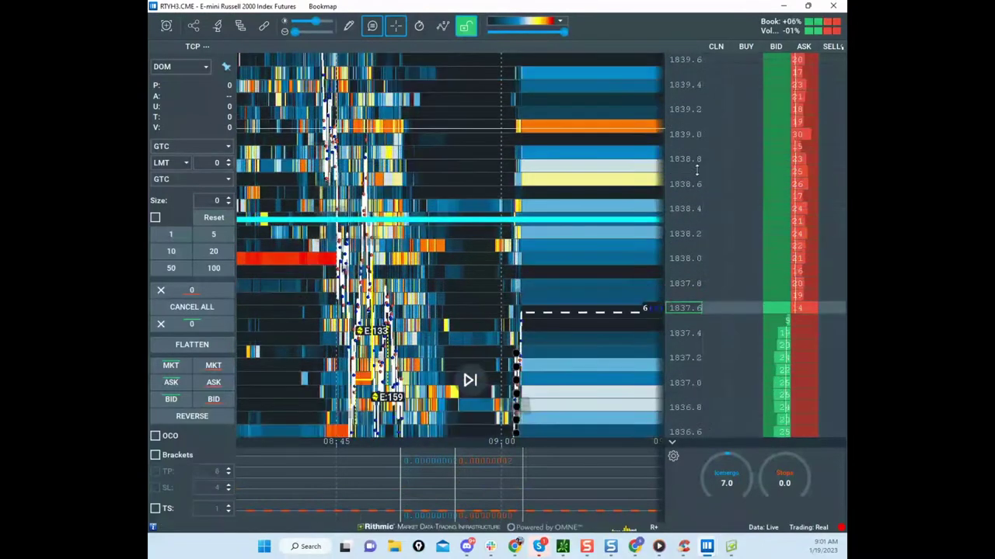
left_click_drag(607, 364, 604, 247)
left_click_drag(680, 264, 680, 290)
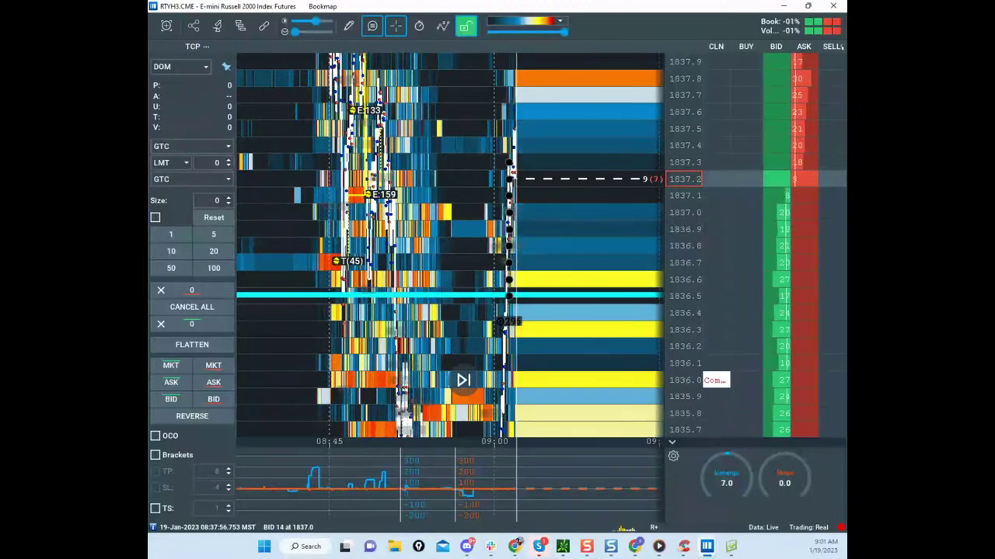
left_click_drag(149, 117, 678, 113)
left_click(757, 102)
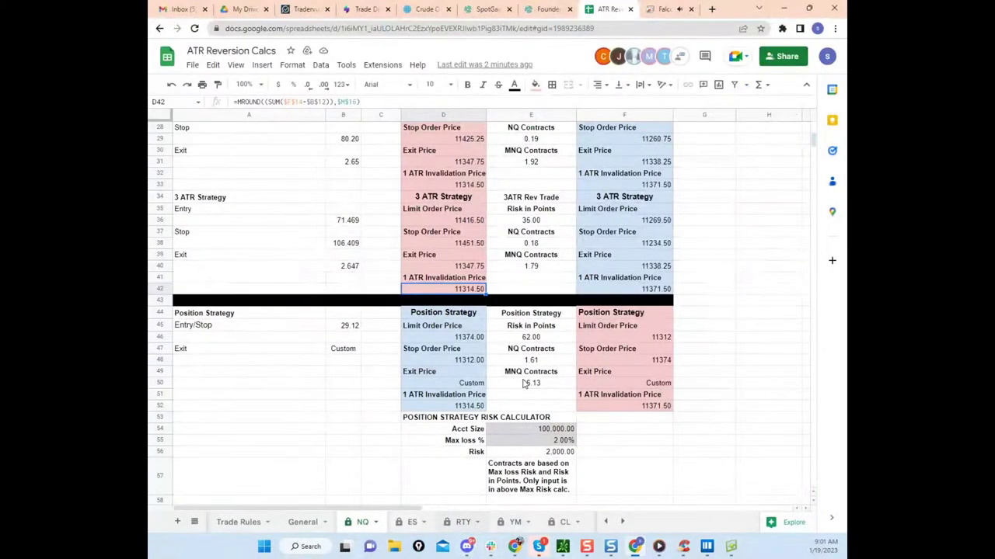
key("ctrl+shift+Page_Down")
key("ctrl+shift+Page_Down")
left_click(654, 317)
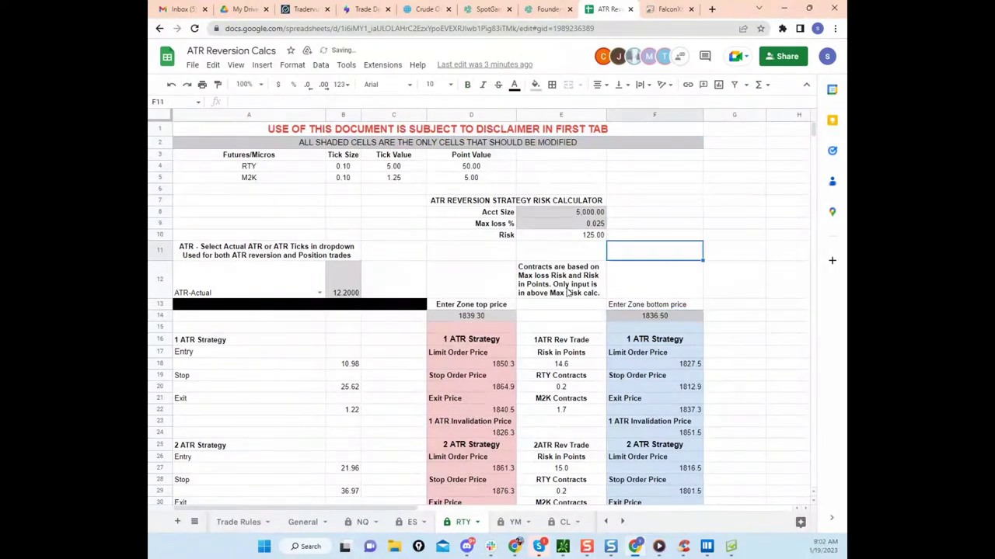
Step: Read the upper cyan line's price on the Russell 2000 heatmap and set the RTY sheet's zone top price to 1838.30
left_click(483, 319)
left_click(783, 8)
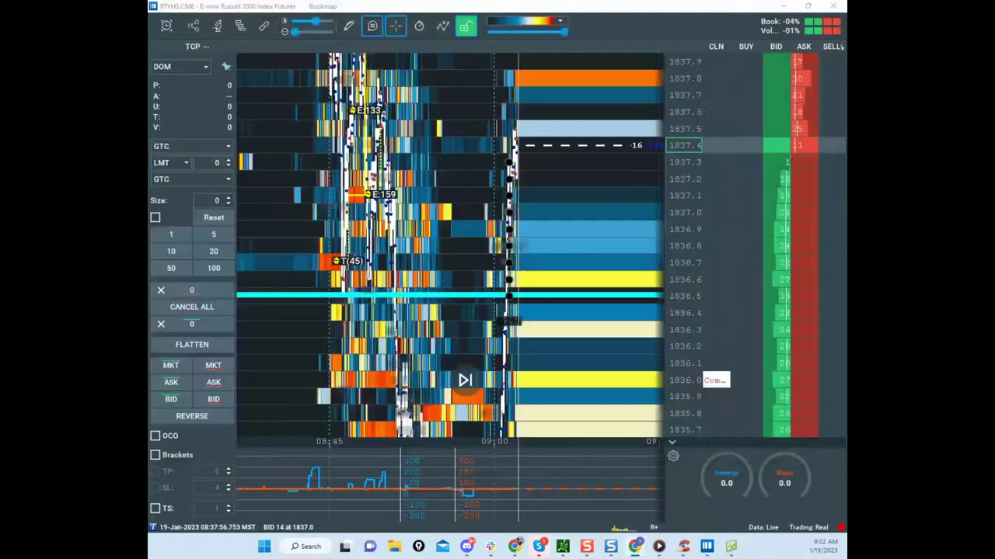
scroll(675, 183, "down", 2)
left_click_drag(597, 230, 603, 345)
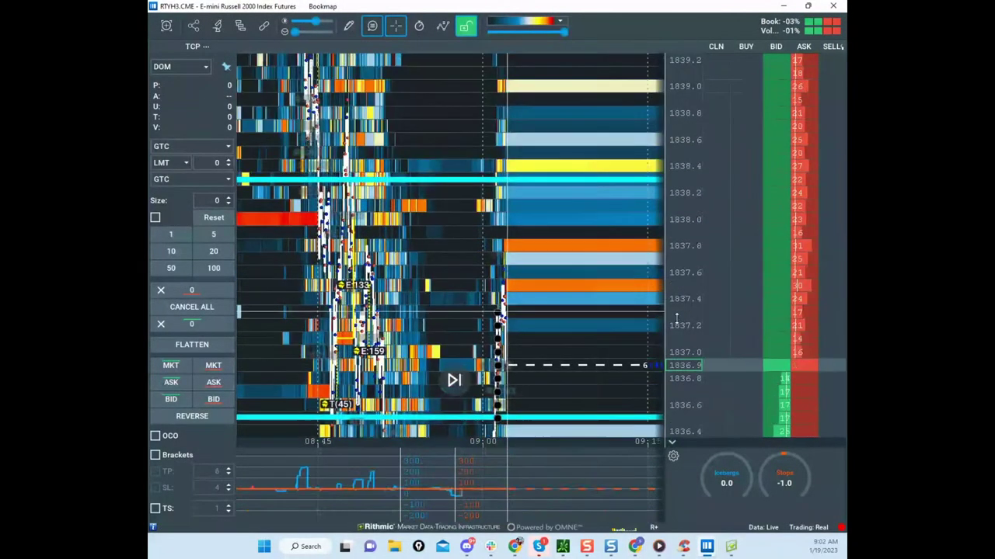
scroll(677, 299, "up", 1)
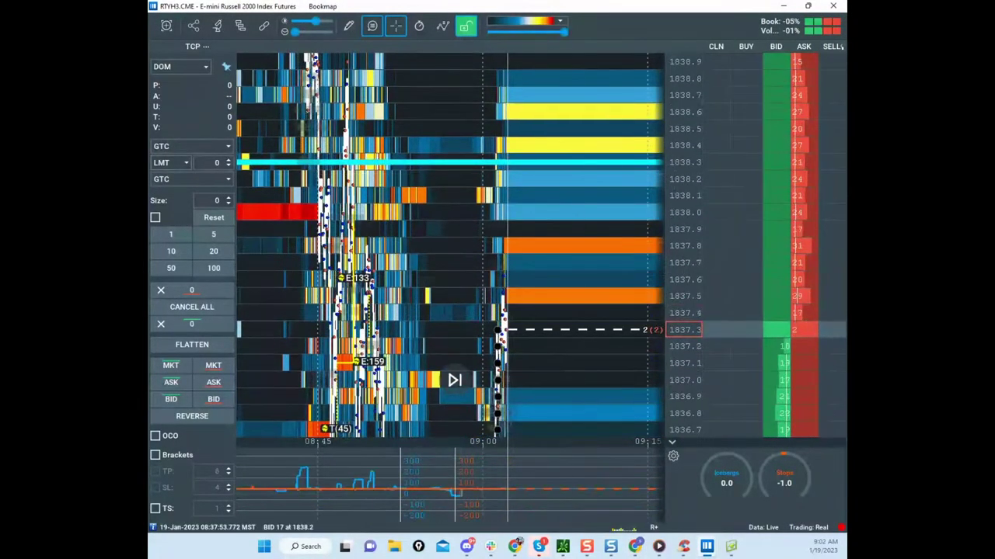
left_click_drag(149, 75, 572, 82)
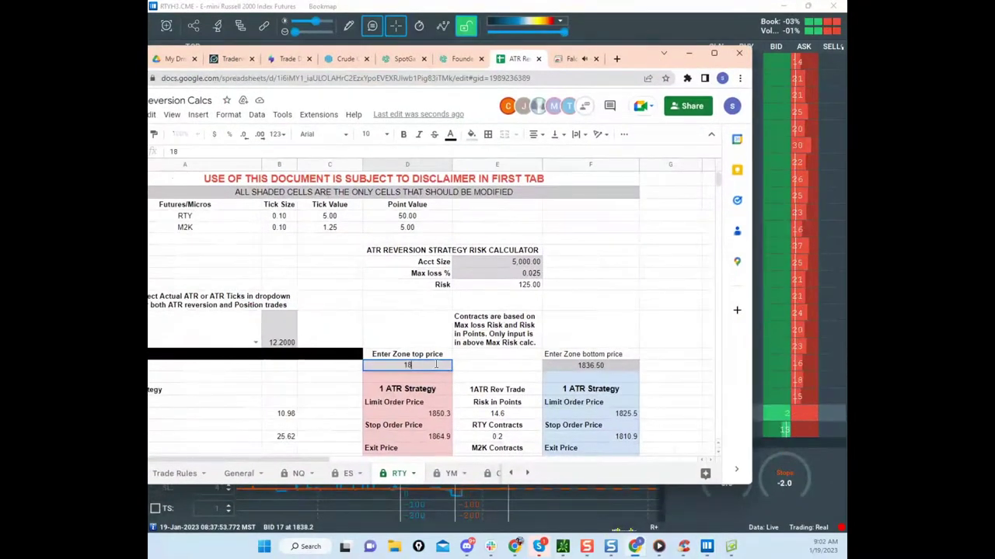
left_click(659, 307)
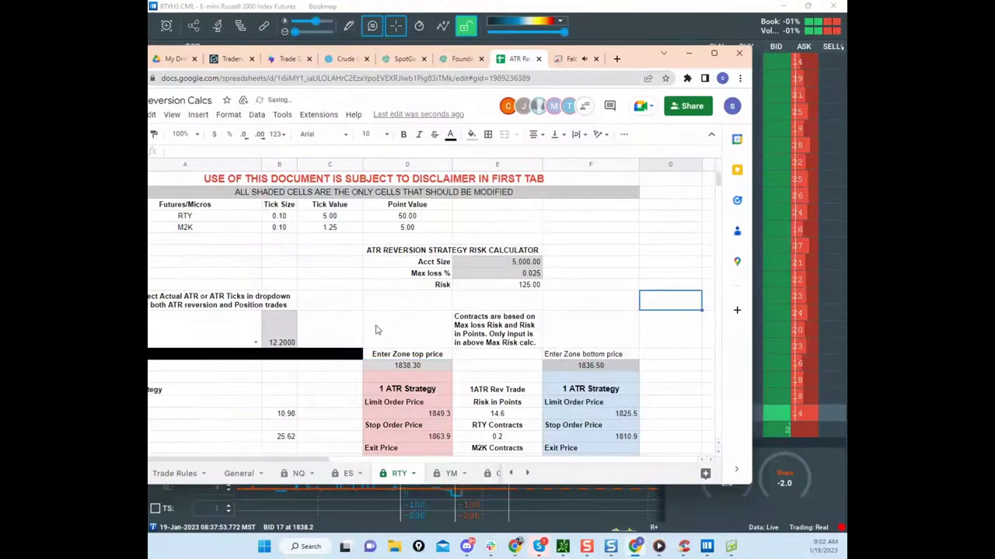
Step: Look up the ATR on the /RTY 5-minute chart and set the RTY sheet's ATR value to 4.16
left_click(274, 336)
left_click(563, 546)
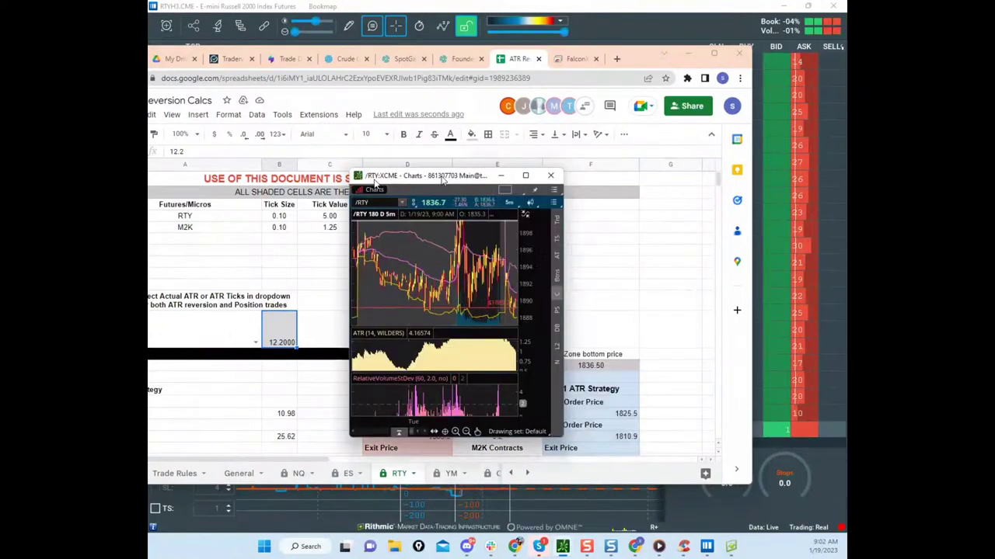
key("alt+Tab")
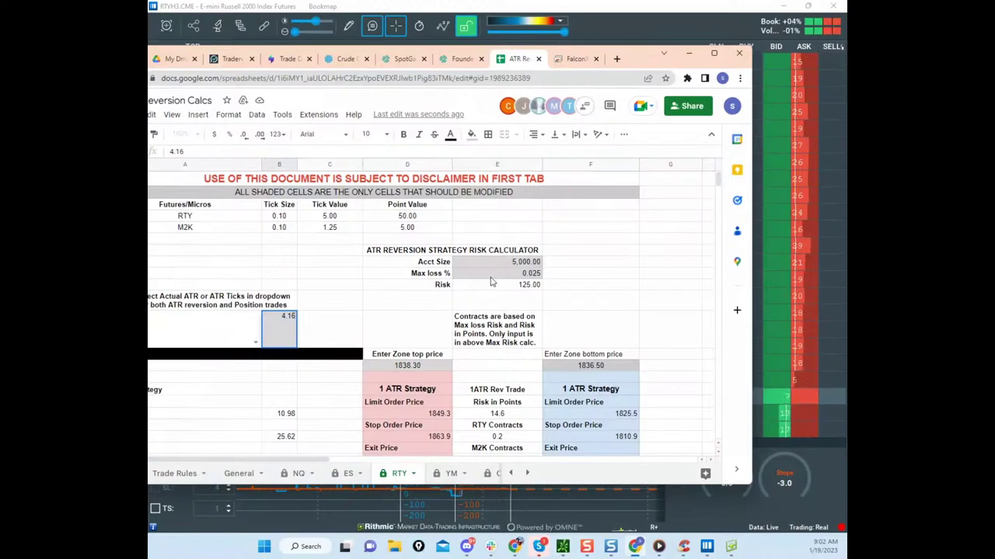
left_click(591, 262)
scroll(590, 262, "down", 1)
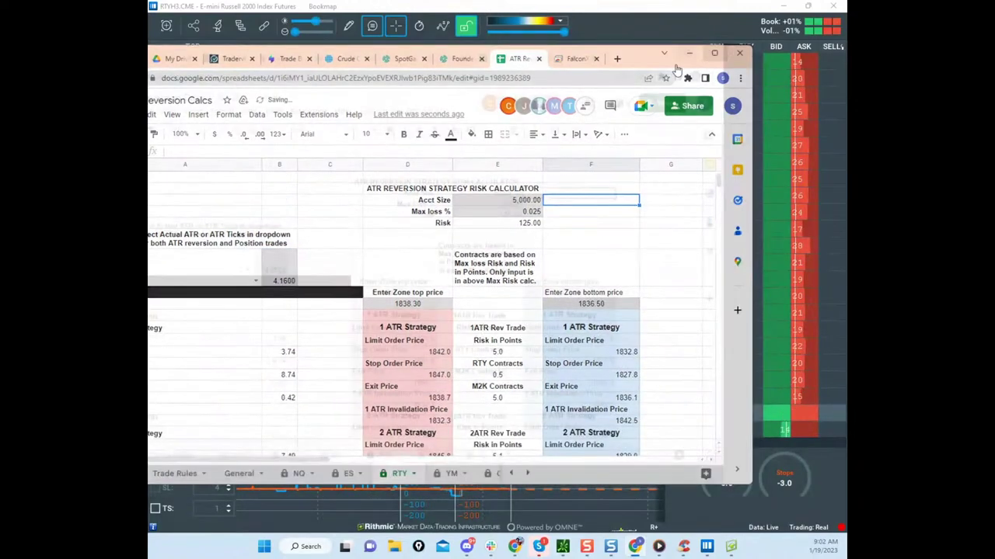
Step: Review the recalculated 1 ATR invalidation prices and position strategy prices on the RTY sheet, then return to the Russell 2000 heatmap
left_click(715, 54)
scroll(643, 291, "down", 5)
scroll(660, 299, "down", 2)
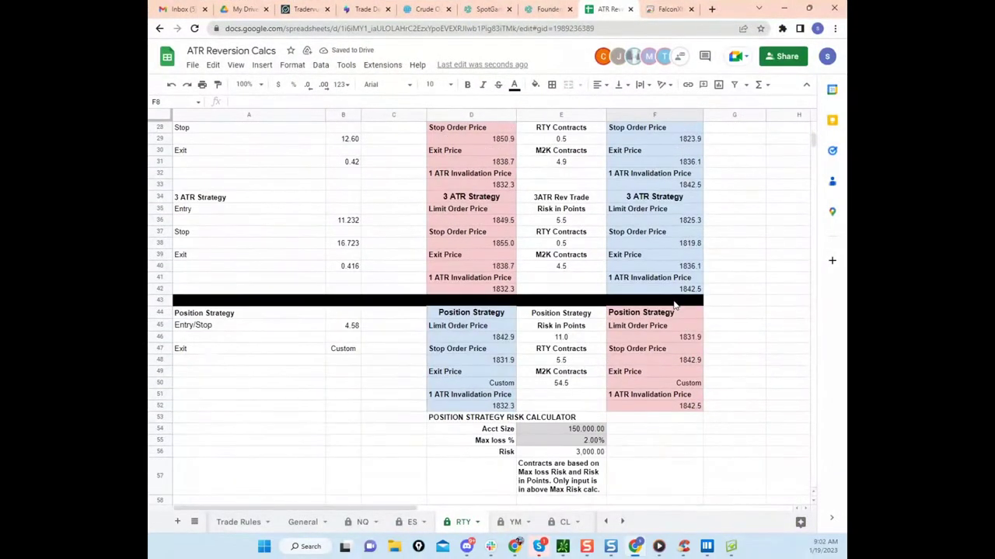
scroll(600, 346, "down", 2)
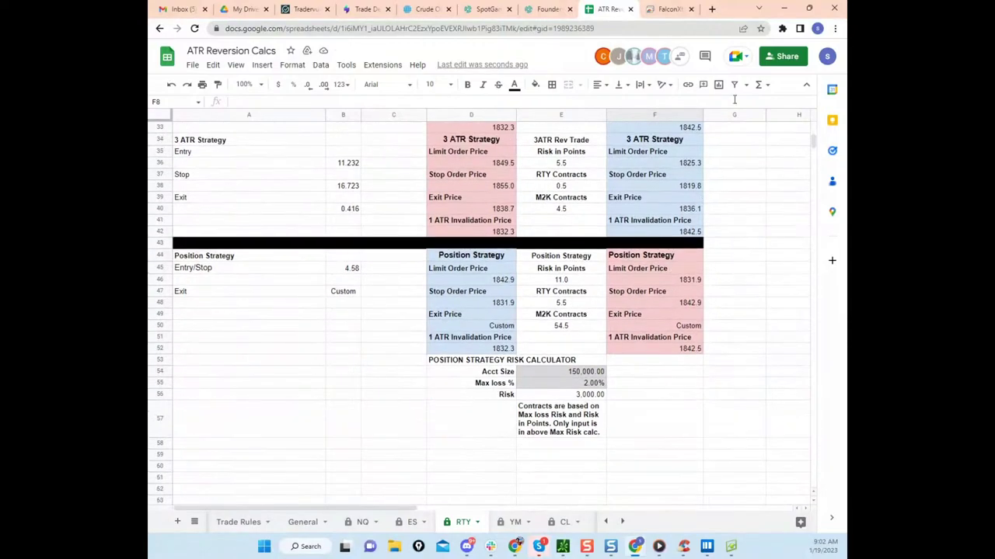
left_click_drag(714, 21, 11, 85)
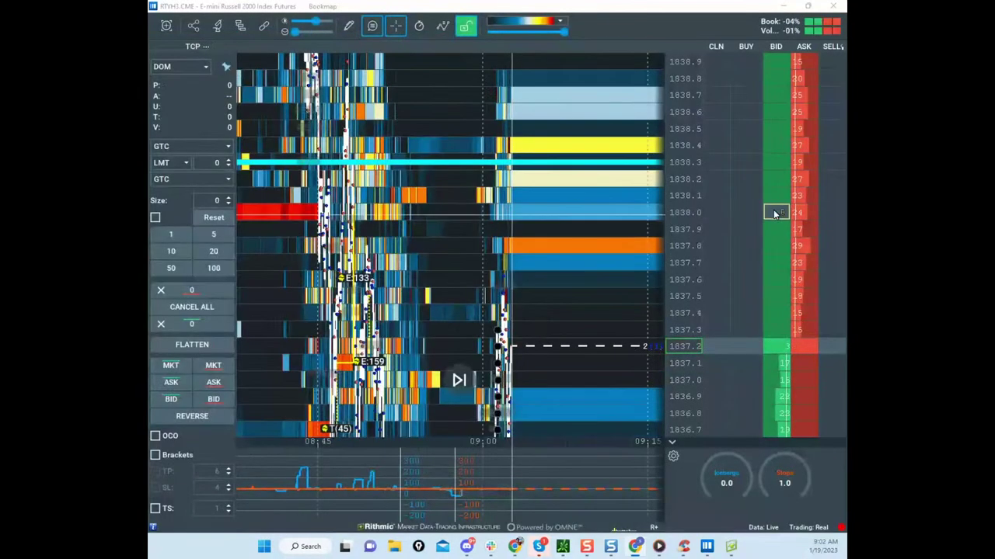
Step: Compare the Russell 2000 swing low near 08:57 with the sheet's 1 ATR invalidation price for the zone top
left_click_drag(681, 213, 681, 314)
left_click_drag(502, 359, 535, 245)
left_click_drag(525, 405, 545, 305)
scroll(535, 338, "up", 10)
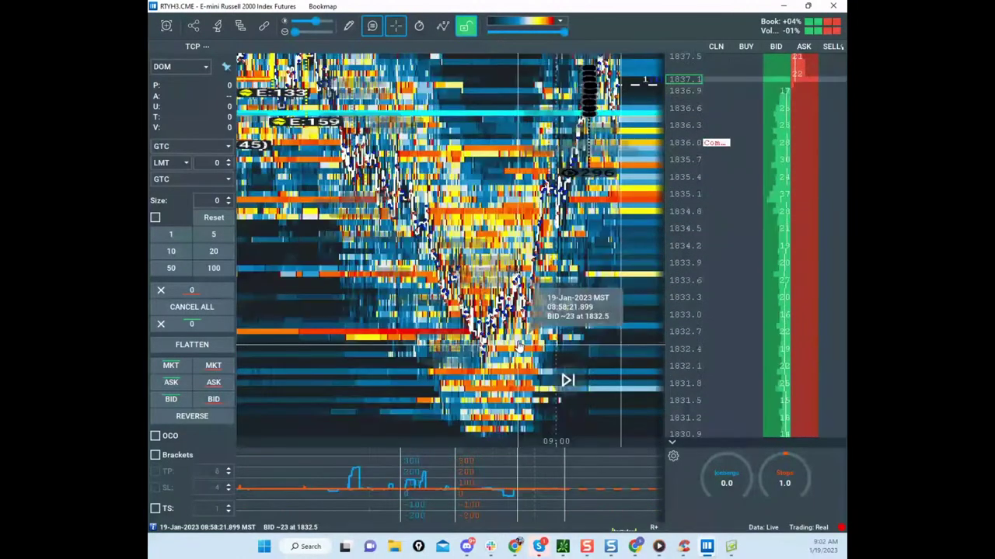
left_click_drag(703, 320, 700, 275)
left_click_drag(506, 433, 524, 308)
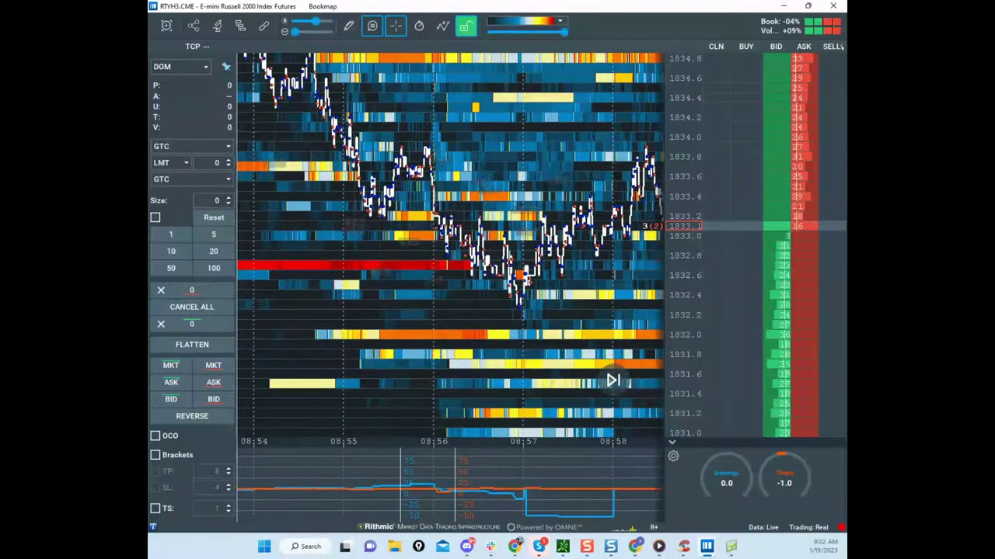
left_click_drag(390, 146, 695, 71)
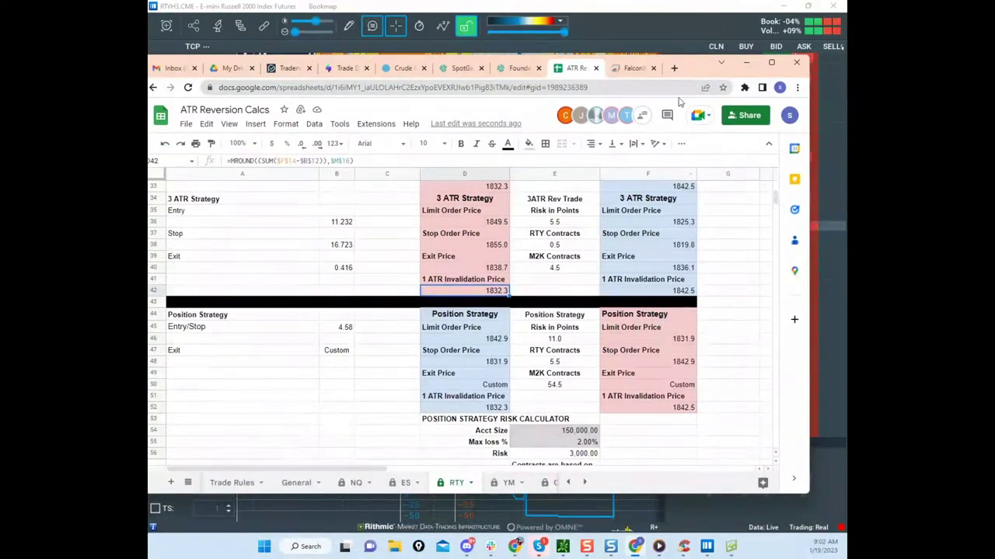
left_click_drag(687, 71, 149, 101)
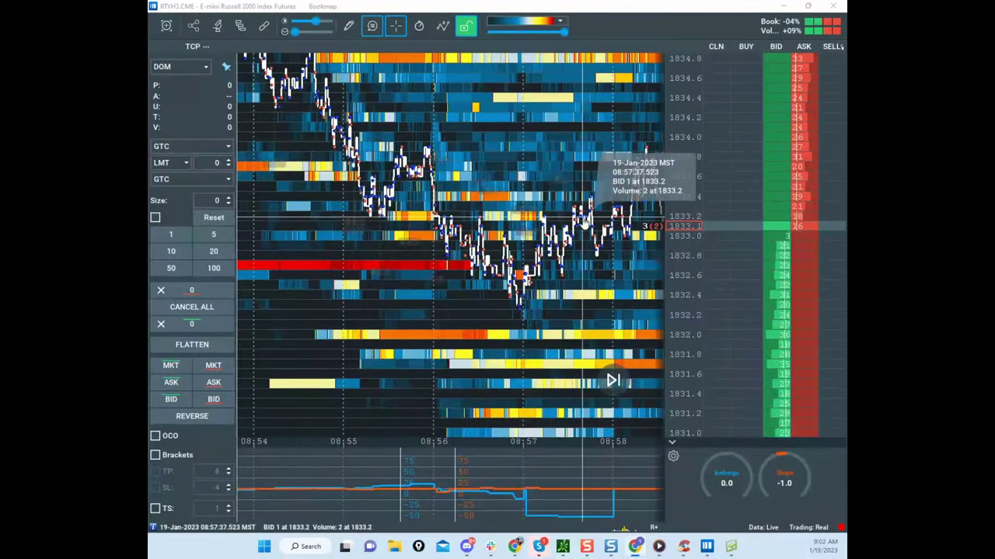
scroll(537, 225, "up", 3)
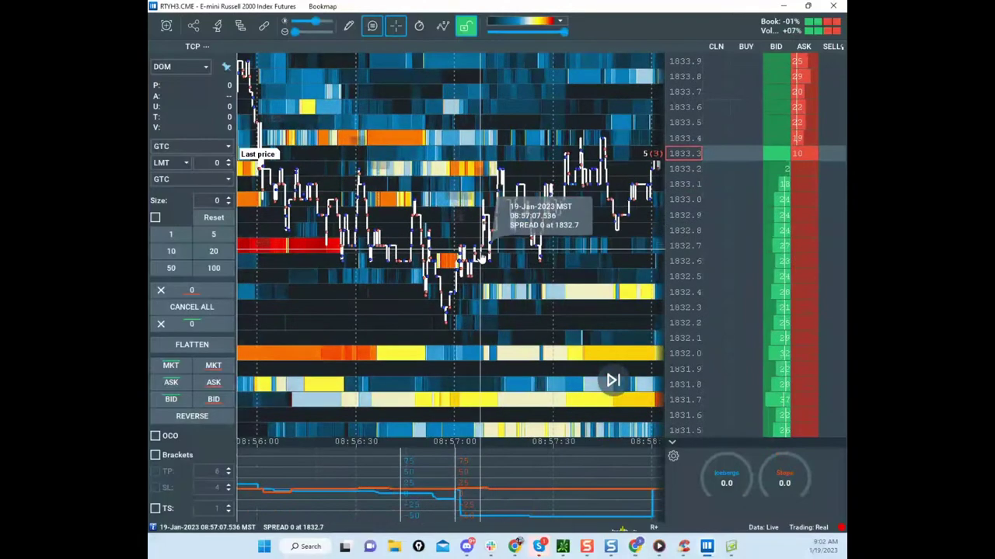
scroll(559, 227, "down", 3)
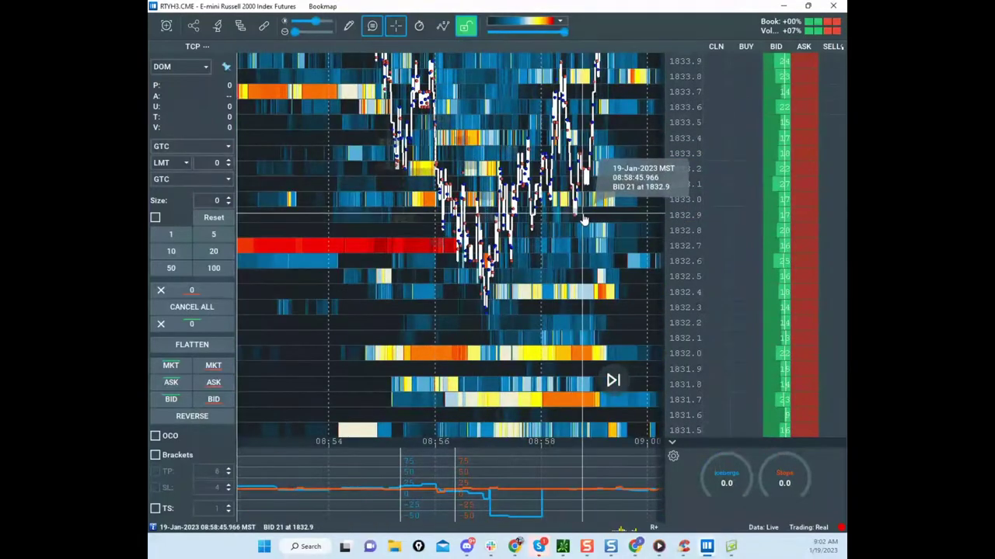
scroll(602, 202, "down", 3)
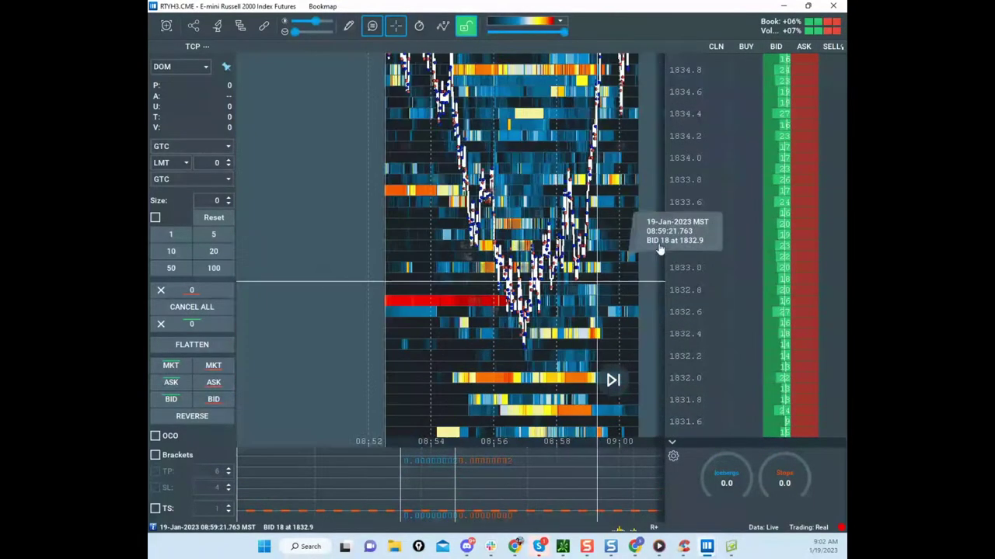
scroll(657, 250, "down", 5)
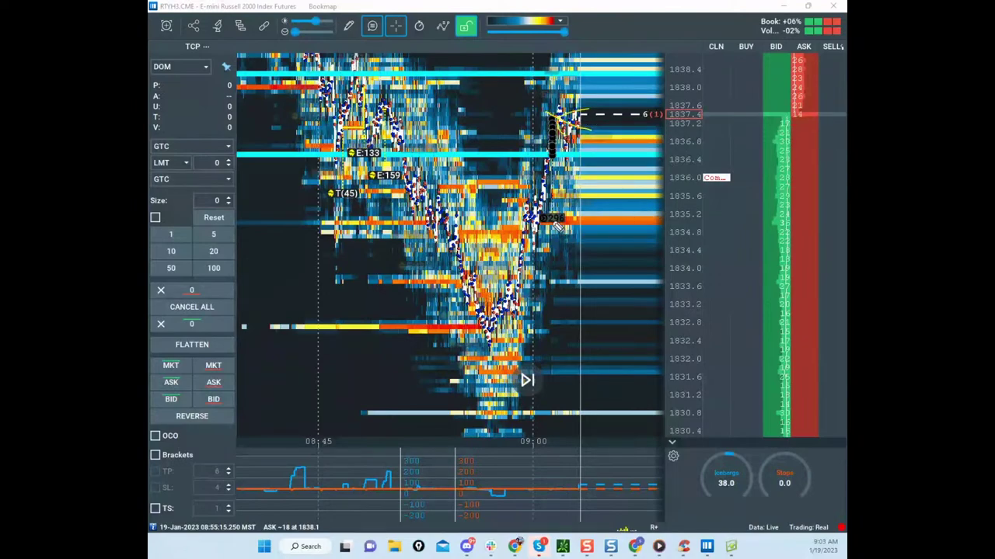
mouse_move(457, 260)
left_mouse_down()
mouse_move(592, 361)
mouse_move(600, 412)
left_mouse_up()
left_click_drag(576, 349, 602, 364)
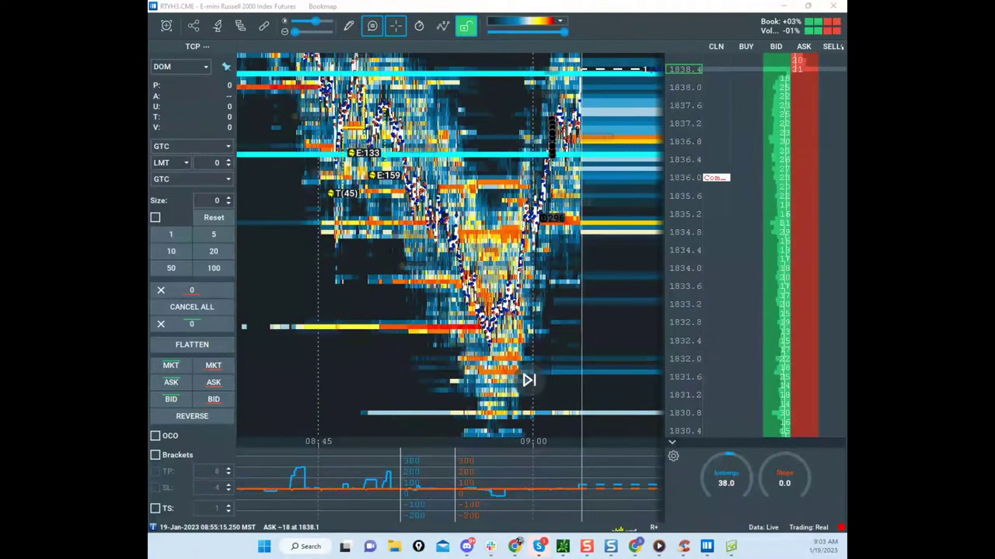
Step: Check the short position strategy's limit order price and RTY contract count on the RTY sheet
left_click_drag(149, 180, 702, 99)
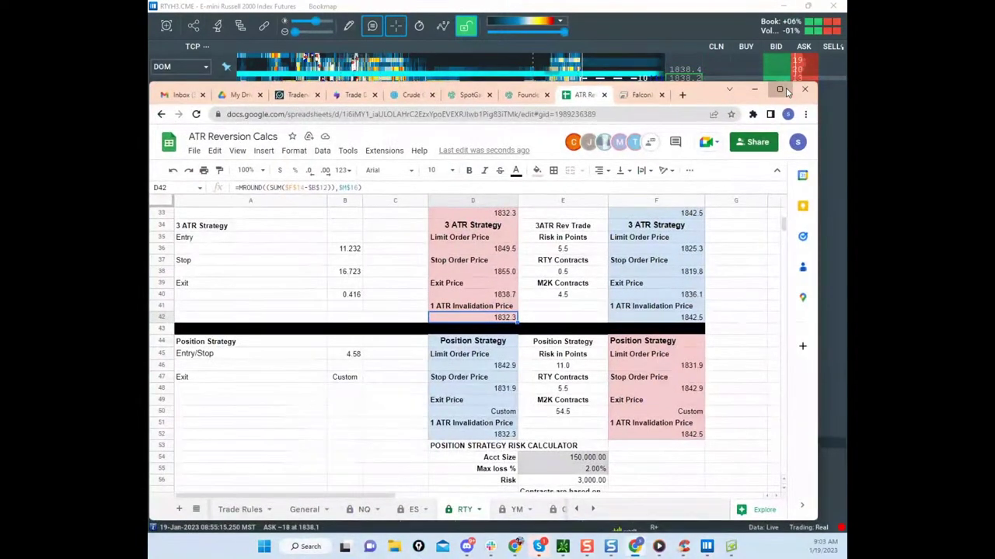
left_click(780, 90)
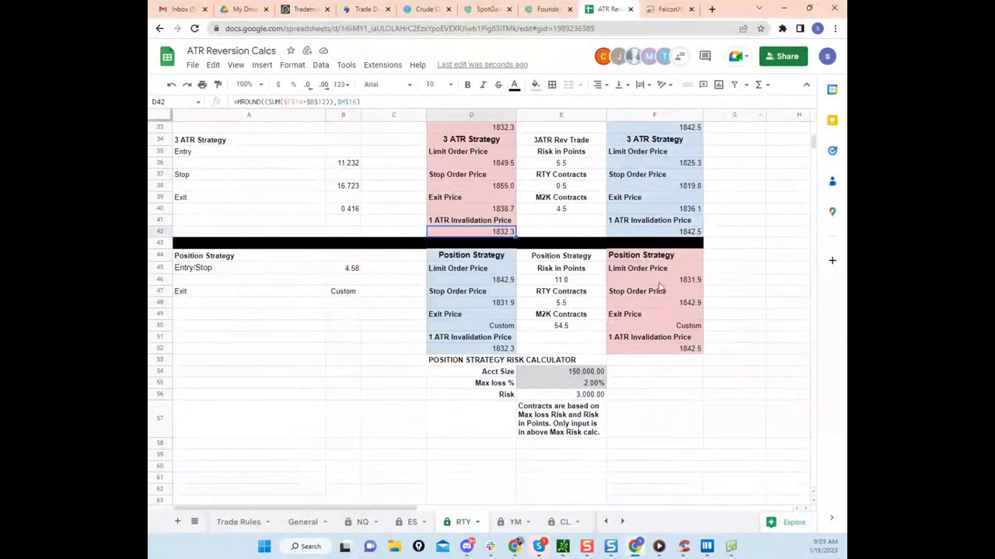
left_click(689, 281)
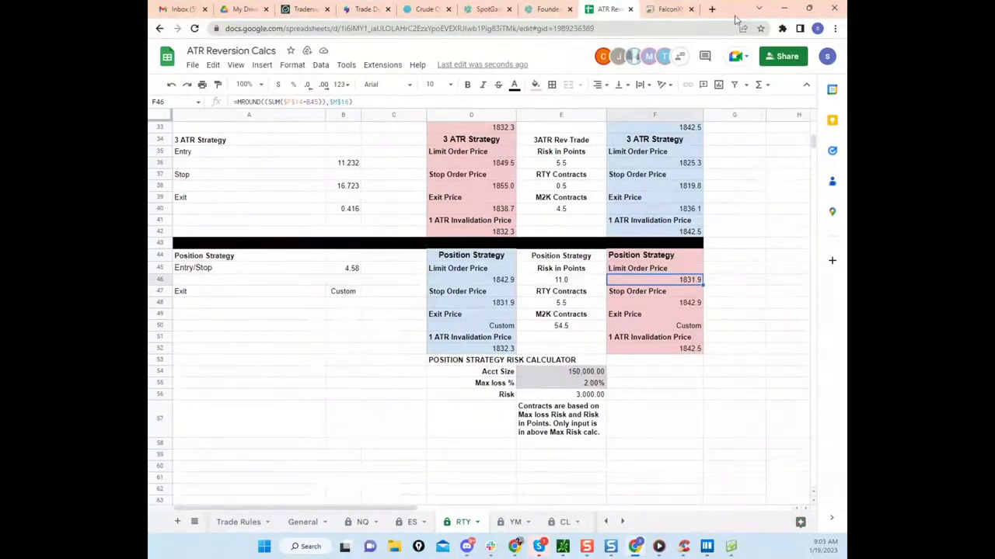
left_click(574, 305)
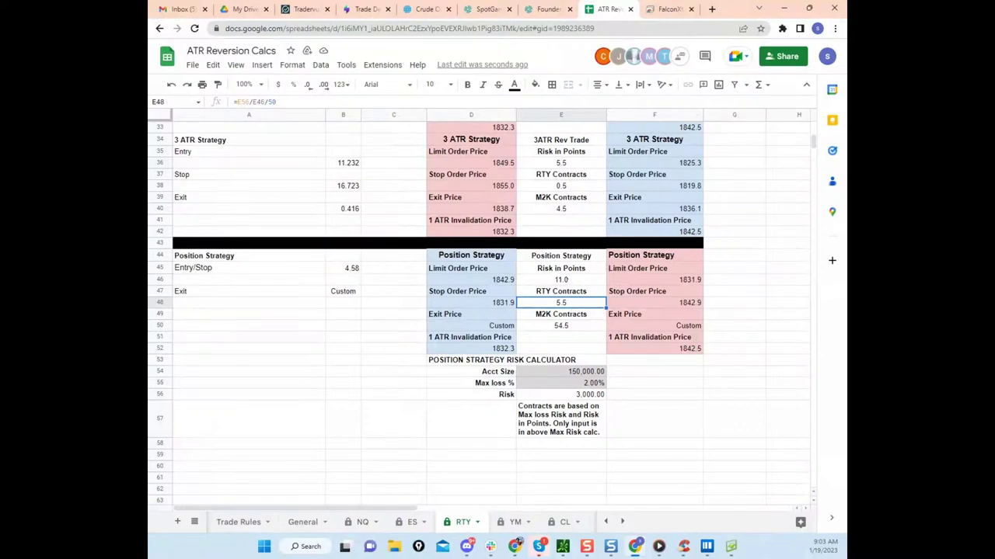
Step: Set the order size to 6 and place a sell stop limit order at about 1831.9 on the Russell 2000
left_click(783, 8)
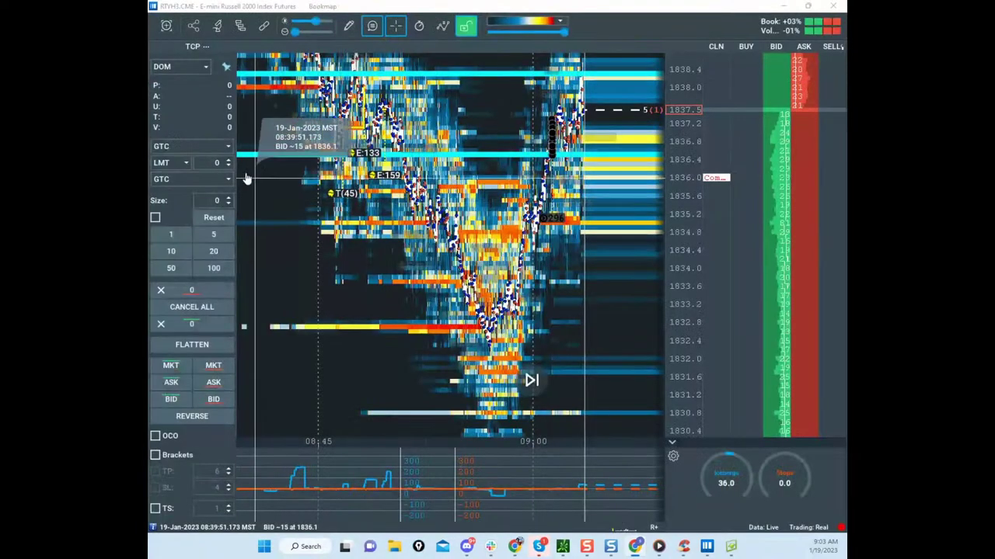
left_click(228, 199)
left_click(228, 198)
left_click(228, 198)
left_click(228, 198)
left_click(228, 198)
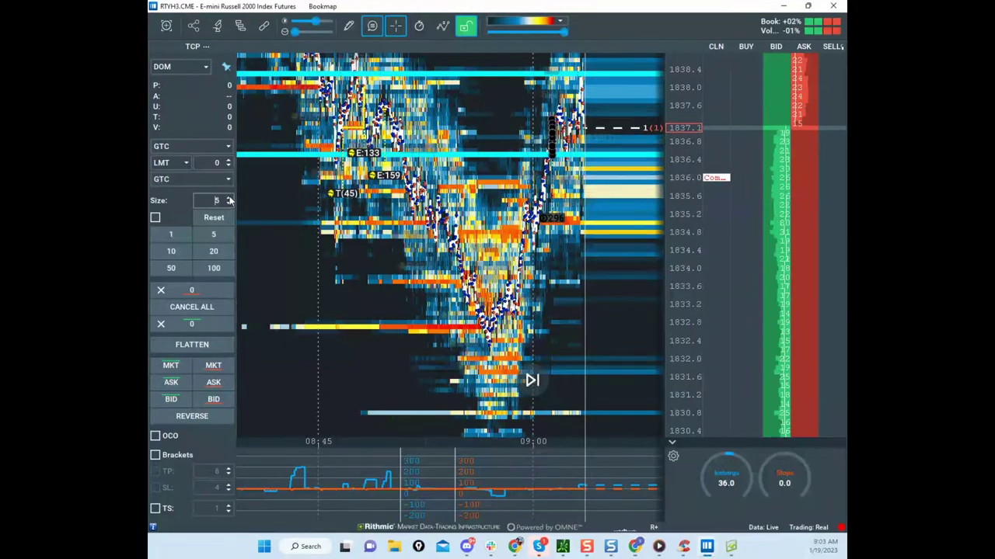
left_click(228, 198)
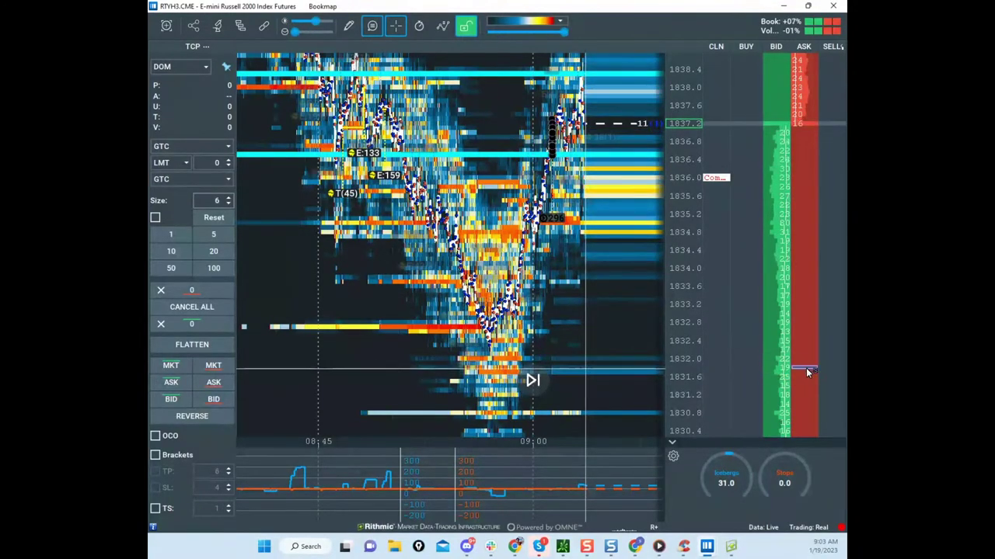
left_click(806, 363)
Step: Enlarge the volume dots on the Russell 2000 heatmap, keeping the cyan zone and the sell stop limit order in view
scroll(703, 252, "down", 3)
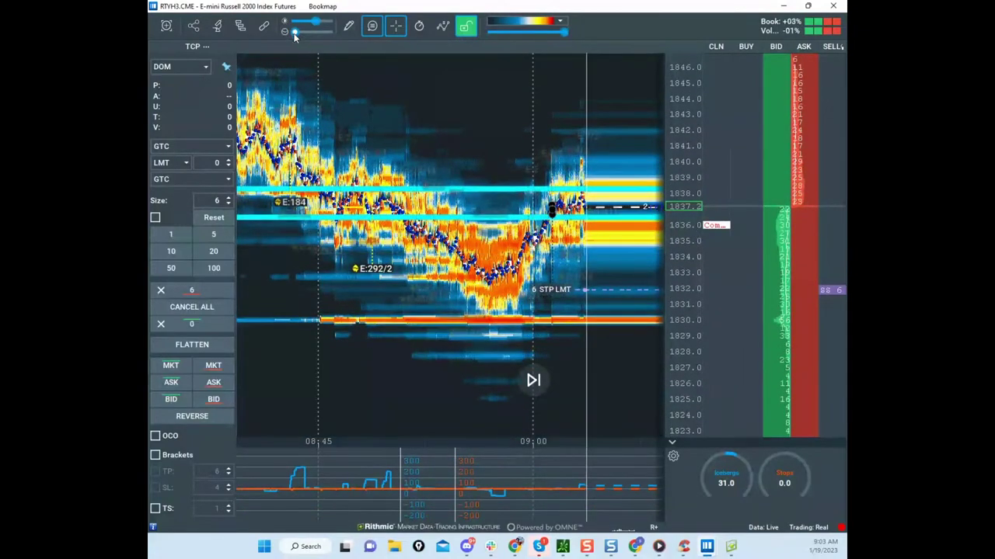
left_click_drag(294, 32, 307, 33)
scroll(678, 178, "up", 3)
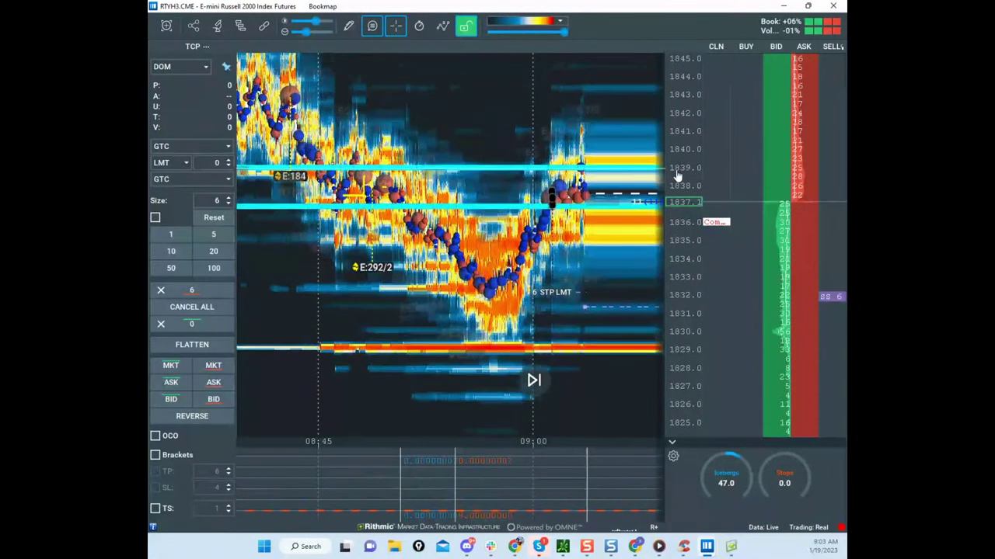
scroll(678, 177, "up", 2)
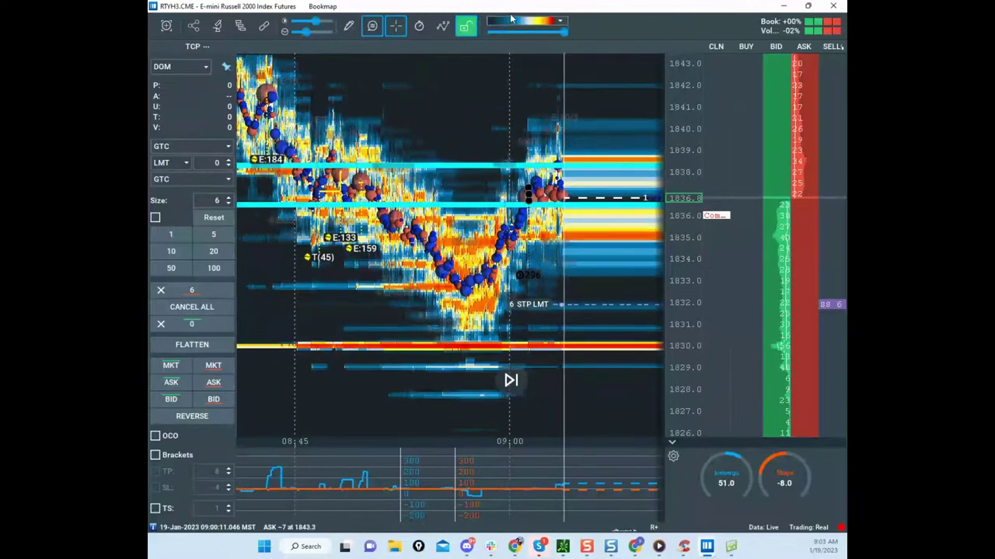
Step: Switch to the E-mini Nasdaq-100 heatmap and inspect the iceberg indicator around 09:02
left_click_drag(513, 7, 149, 257)
left_click_drag(497, 132, 396, 152)
scroll(622, 198, "down", 2)
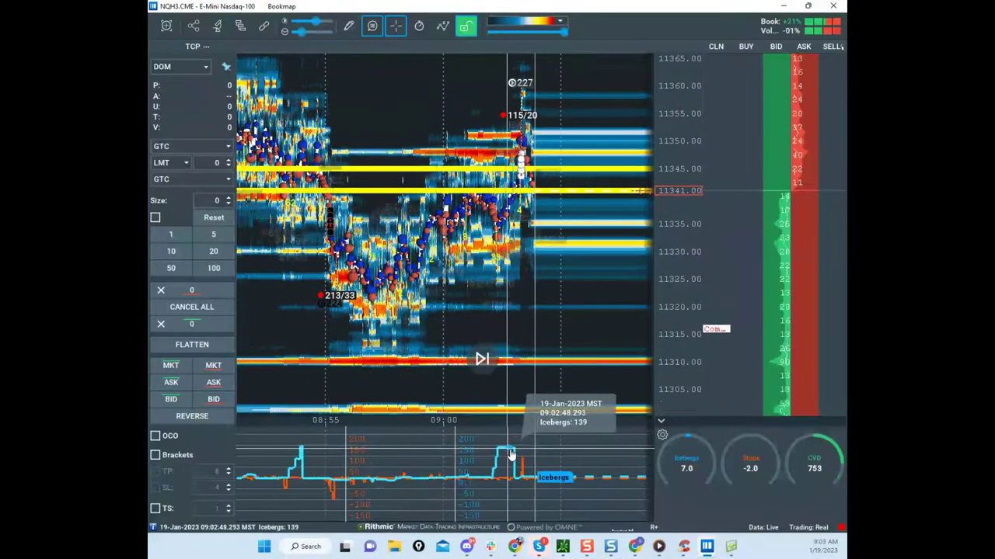
Step: Zoom out the E-mini Nasdaq-100 heatmap to show price action from about 08:45 through 09:00
scroll(561, 365, "down", 4)
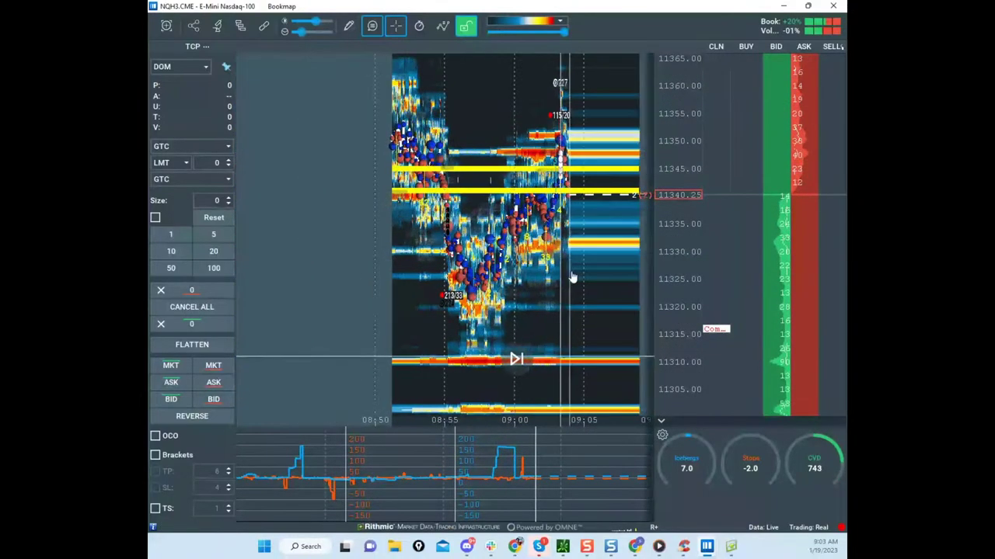
scroll(663, 269, "up", 2)
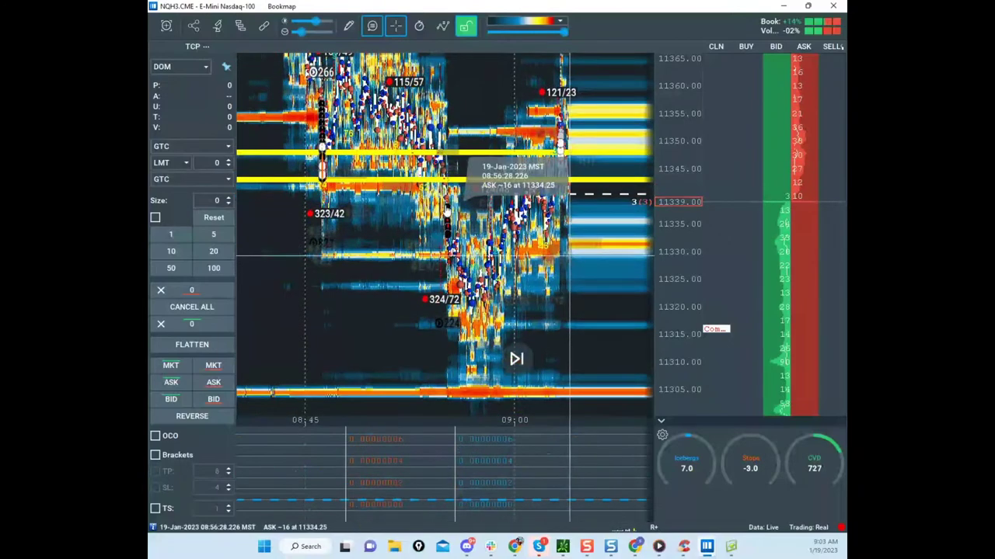
scroll(662, 209, "down", 1)
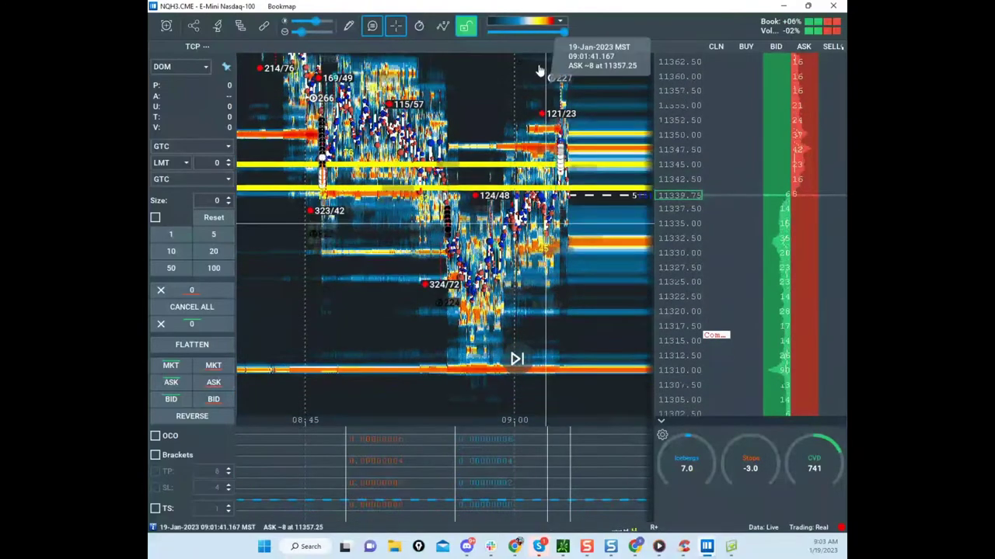
Step: Move the Nasdaq-100 window away, pass over the E-mini S&P heatmap, and maximize the E-mini Russell 2000 heatmap
left_click_drag(536, 6, 150, 101)
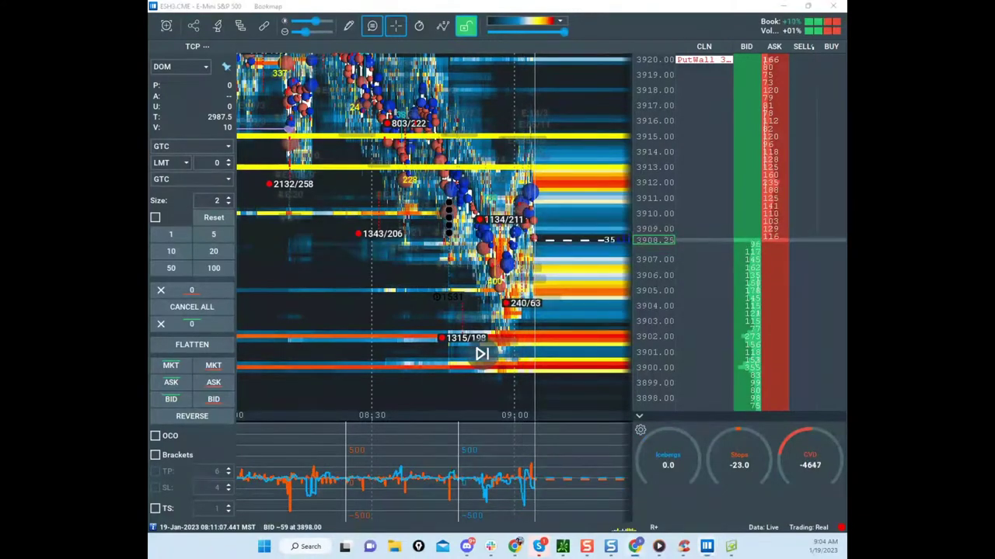
left_click_drag(0, 4, 489, 49)
left_click(772, 49)
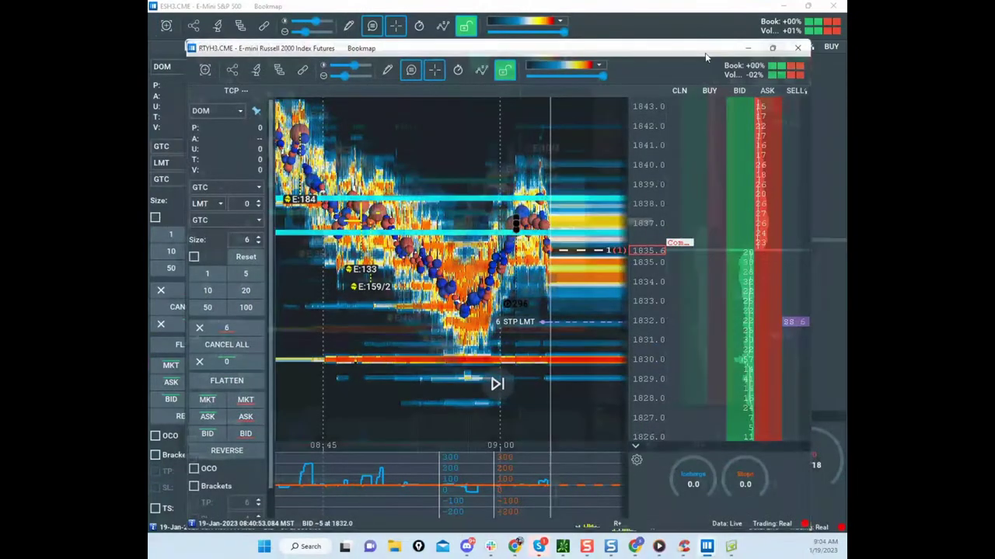
Step: Switch to the maximized browser window's remote desktop session and open the Russell chartbook in Sierra Chart
left_click_drag(147, 58, 617, 57)
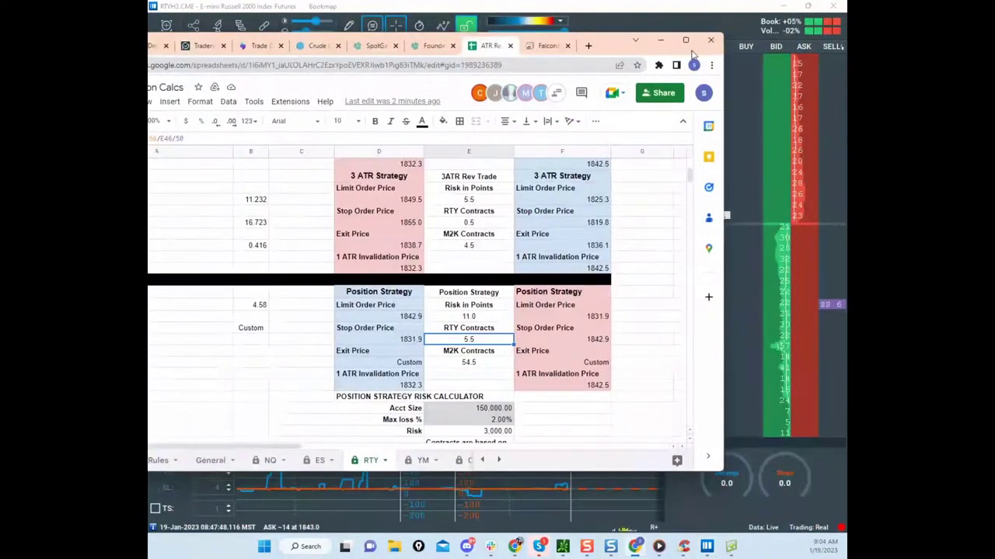
left_click(684, 42)
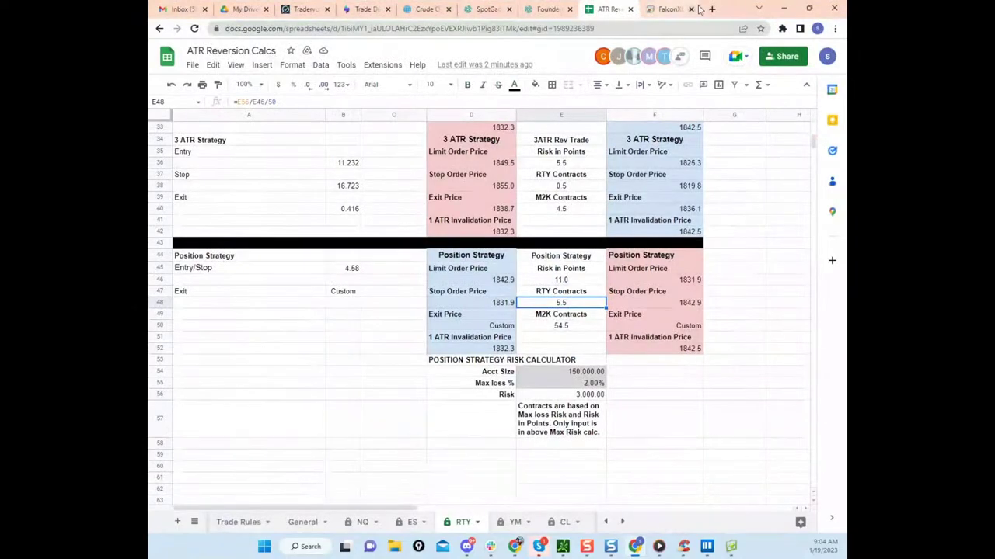
left_click(667, 10)
mouse_move(842, 313)
left_mouse_down()
mouse_move(842, 296)
mouse_move(842, 316)
left_mouse_up()
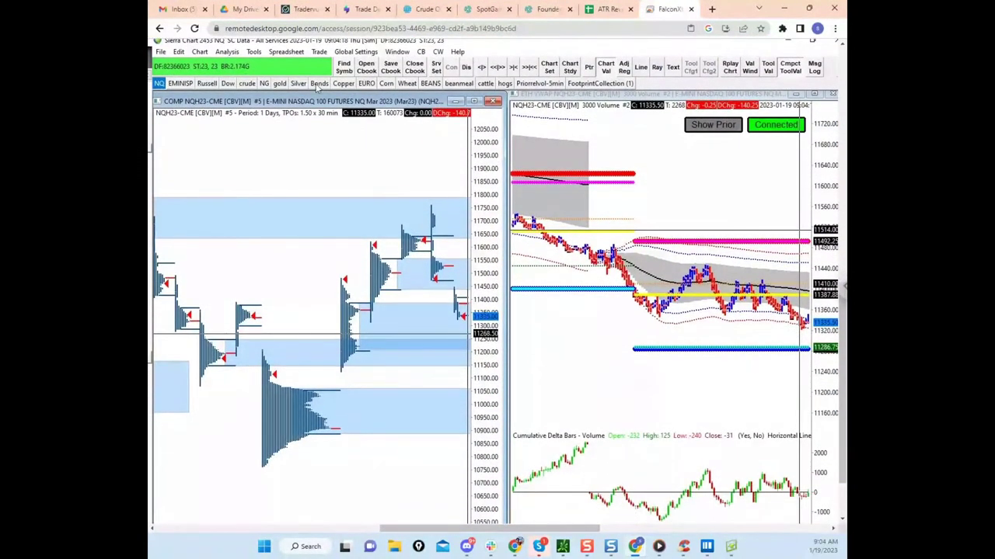
left_click(207, 84)
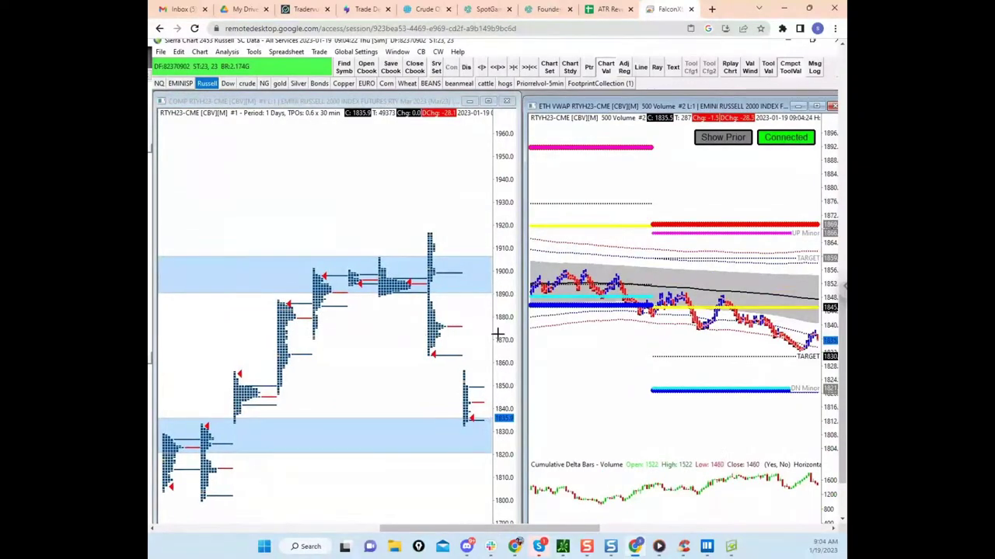
Step: Shift the Russell composite profile's price range to show its lower blue zones, and view the lower part of the remote screen
left_click_drag(508, 329, 508, 264)
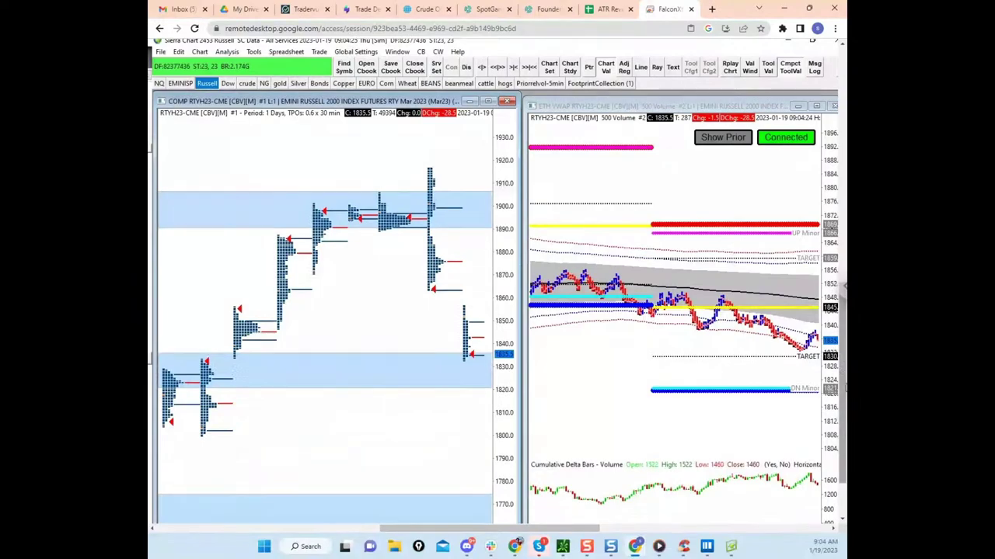
left_click_drag(844, 411, 844, 456)
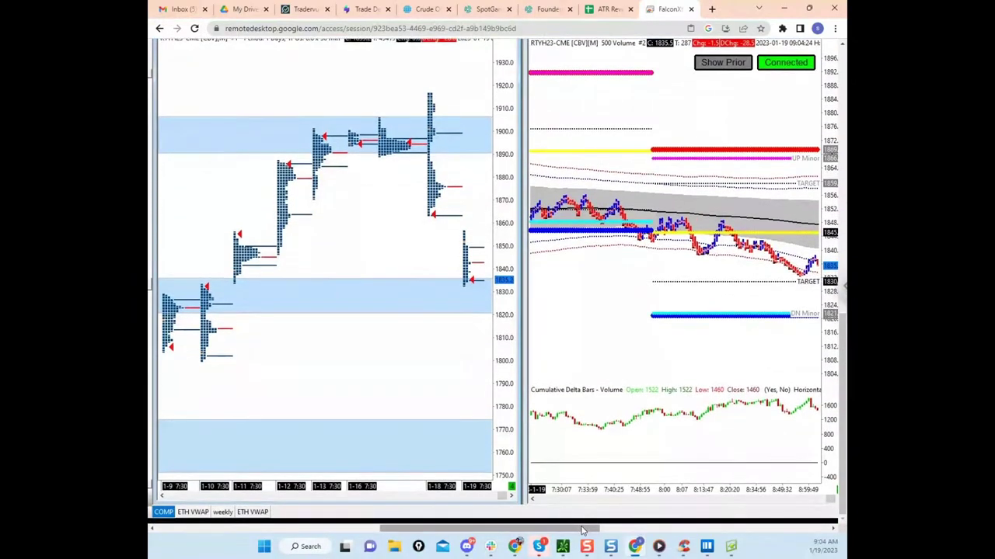
left_click_drag(582, 529, 583, 530)
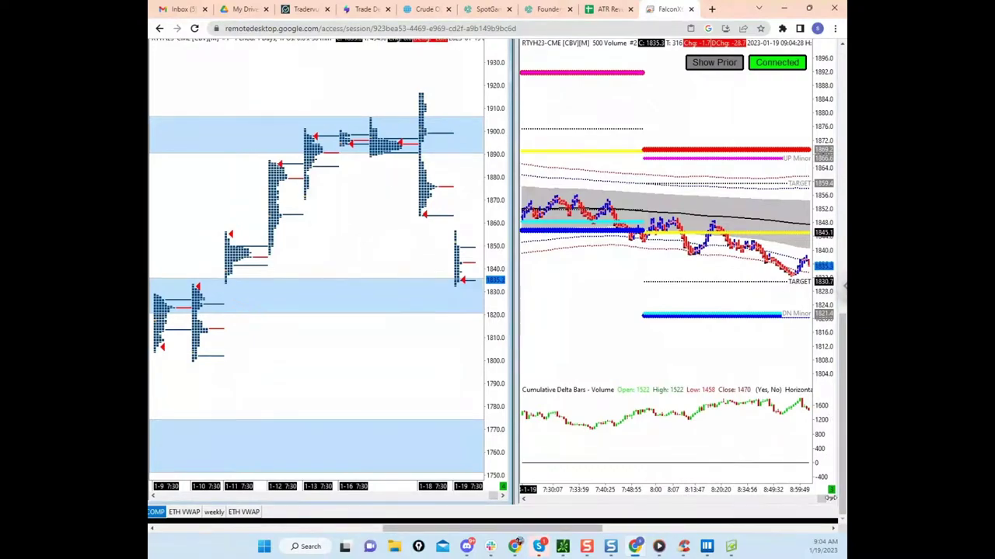
Step: Advance the Russell 500-volume VWAP chart to add space after the latest bar and examine the lower TARGET and DN Minor levels
left_click(831, 499)
left_click(831, 498)
left_click(831, 499)
left_click(830, 498)
left_click(830, 499)
left_click(831, 499)
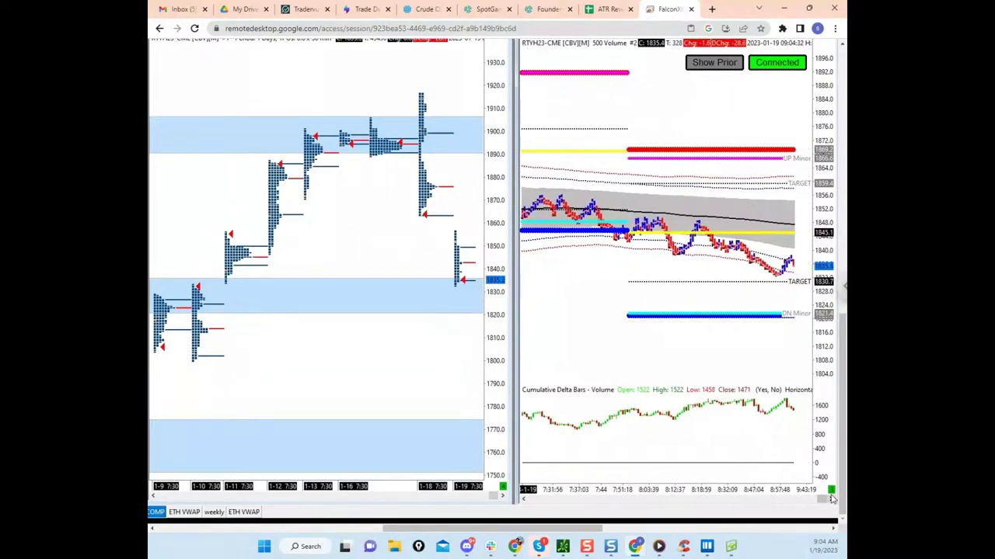
scroll(830, 498, "down", 1)
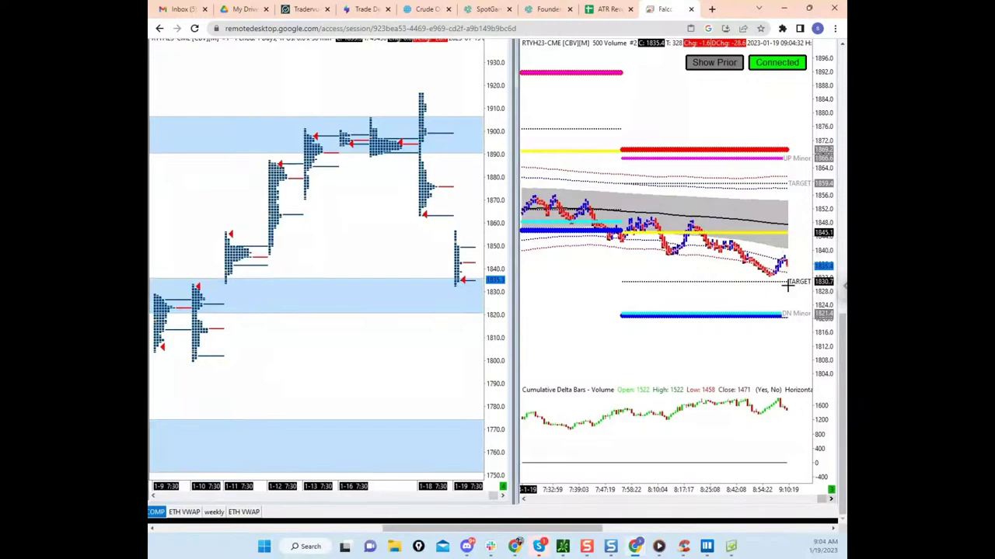
left_click(788, 330)
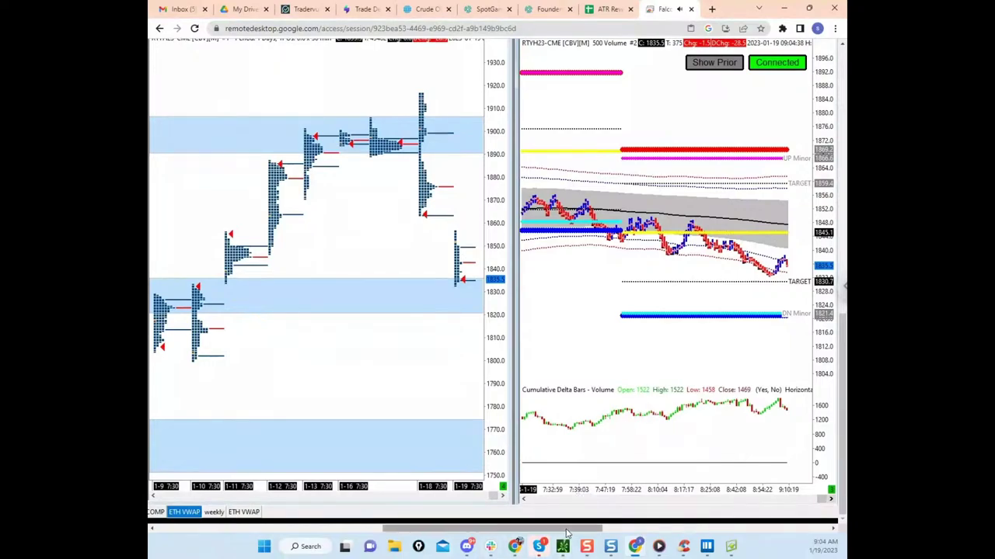
Step: Bring the multi-index charts into view and rescale the relative volume axis on the RTYH23 5-minute chart
left_click_drag(567, 529, 795, 526)
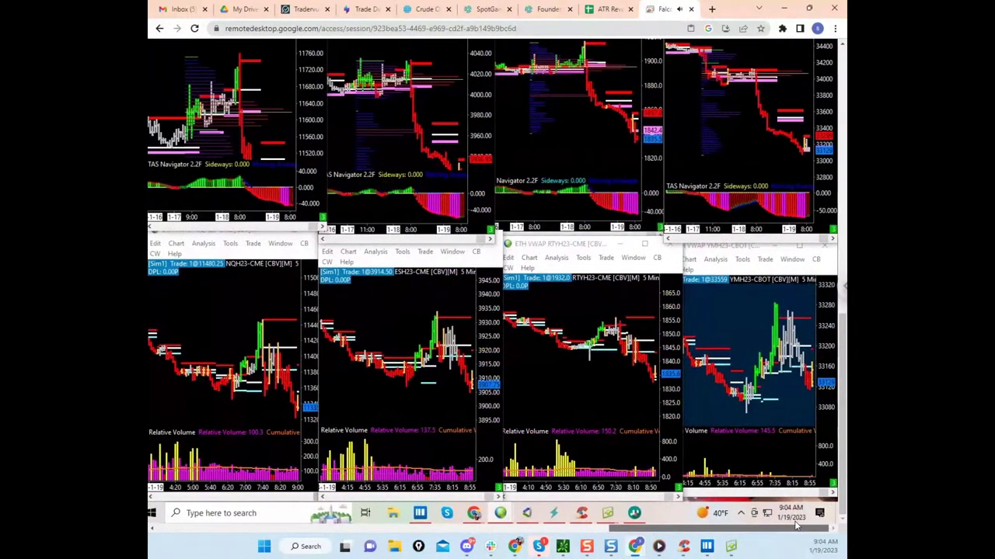
left_click(669, 442)
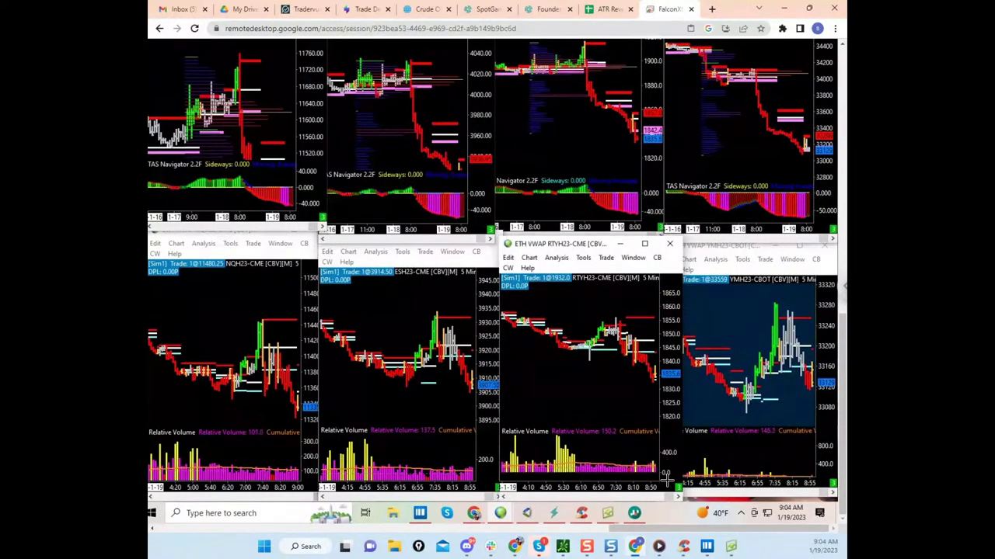
left_click_drag(666, 476, 669, 463)
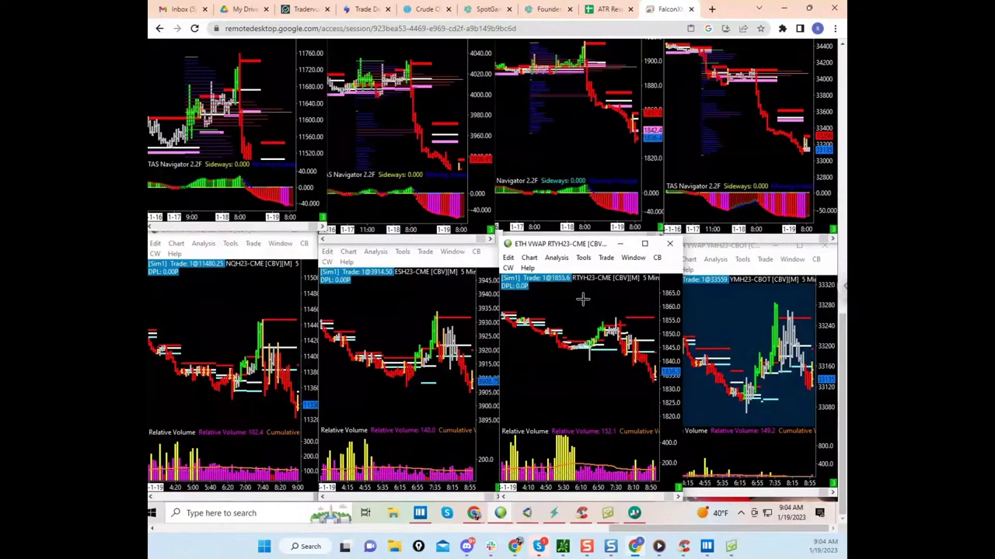
left_click_drag(667, 466, 568, 454)
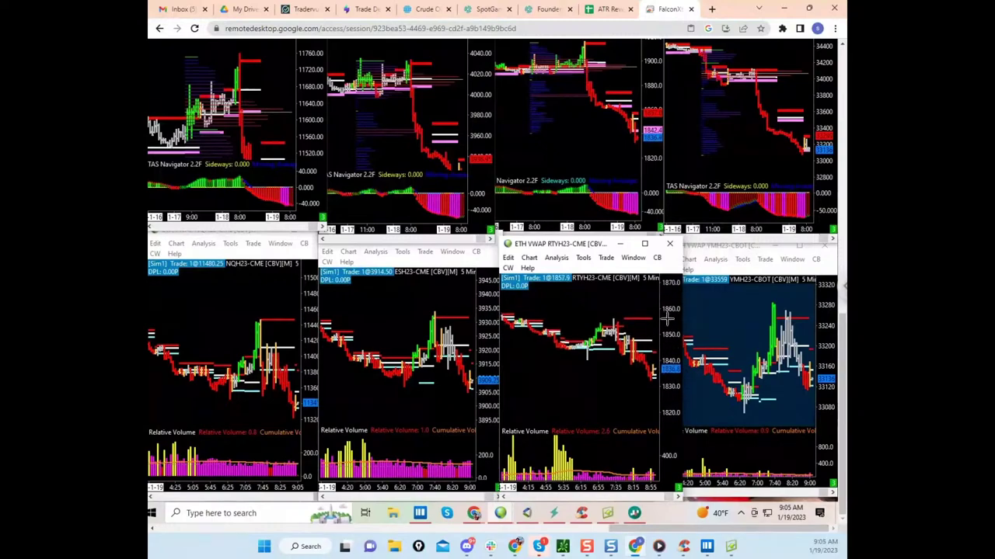
Step: Maximize the RTYH23 5-minute chart, rescale its volume axis to start at zero, and stretch the price scale around the recent decline
left_click(644, 243)
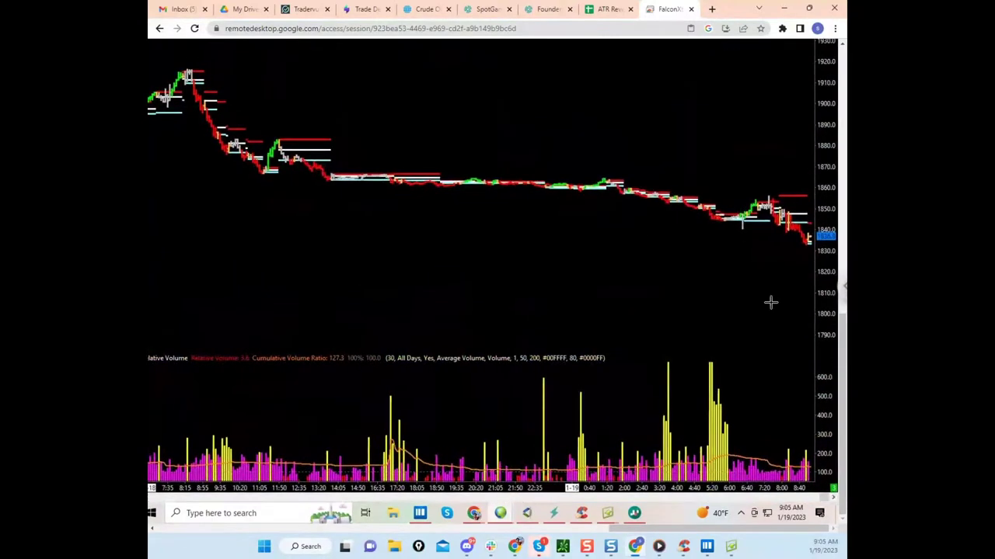
mouse_move(824, 400)
left_mouse_down()
mouse_move(823, 383)
mouse_move(821, 396)
left_mouse_up()
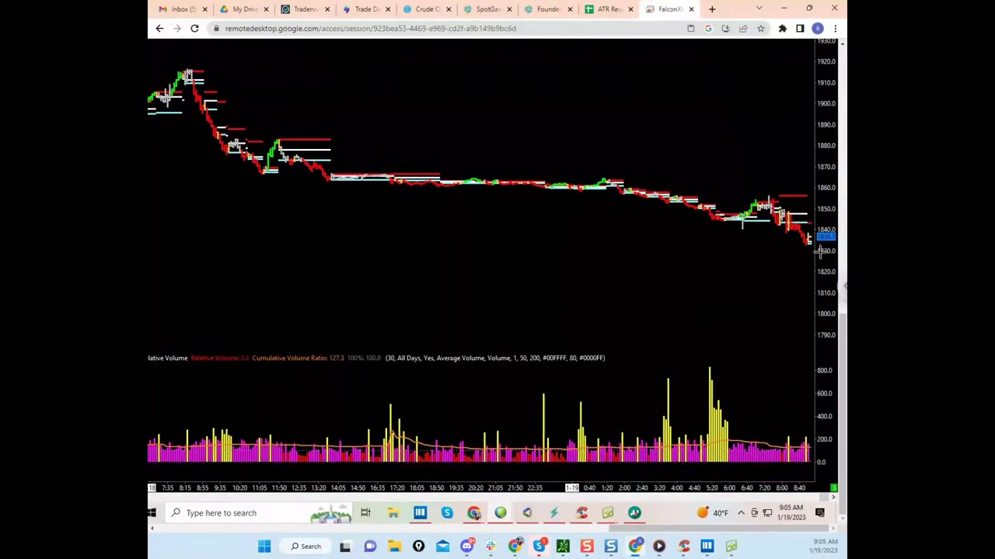
left_click_drag(820, 251, 824, 249)
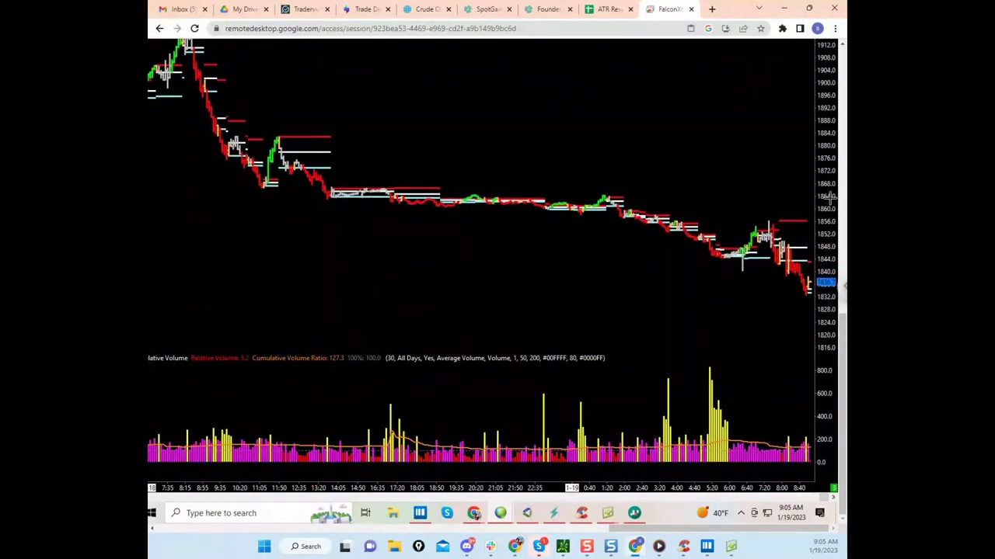
left_click_drag(830, 199, 829, 186)
left_click_drag(818, 253, 820, 268)
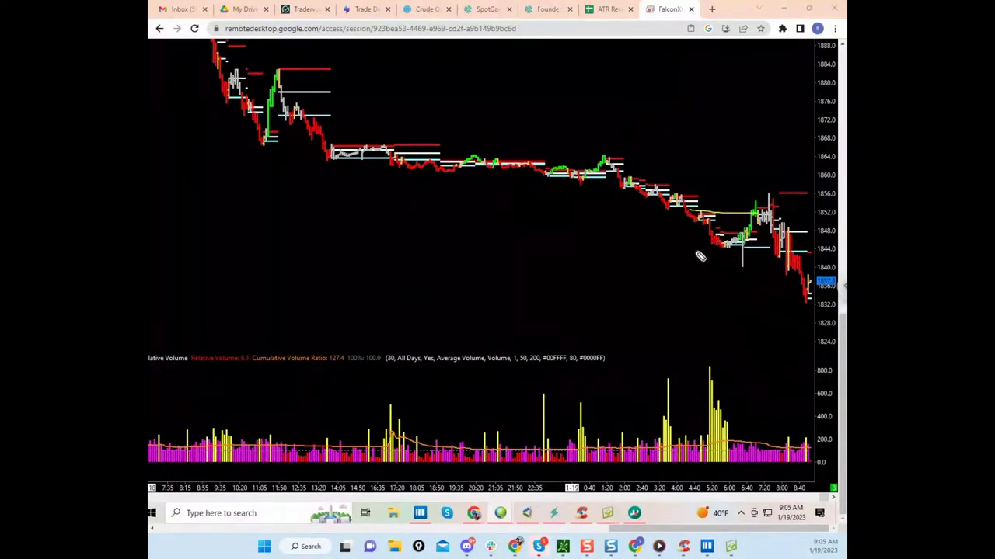
Step: Outline the range between about 1852 and 1844, circle the 5:20 volume spike, sketch the price path down, and clear the drawings
left_click_drag(698, 252, 764, 252)
mouse_move(728, 359)
left_mouse_down()
mouse_move(707, 431)
mouse_move(738, 370)
left_mouse_up()
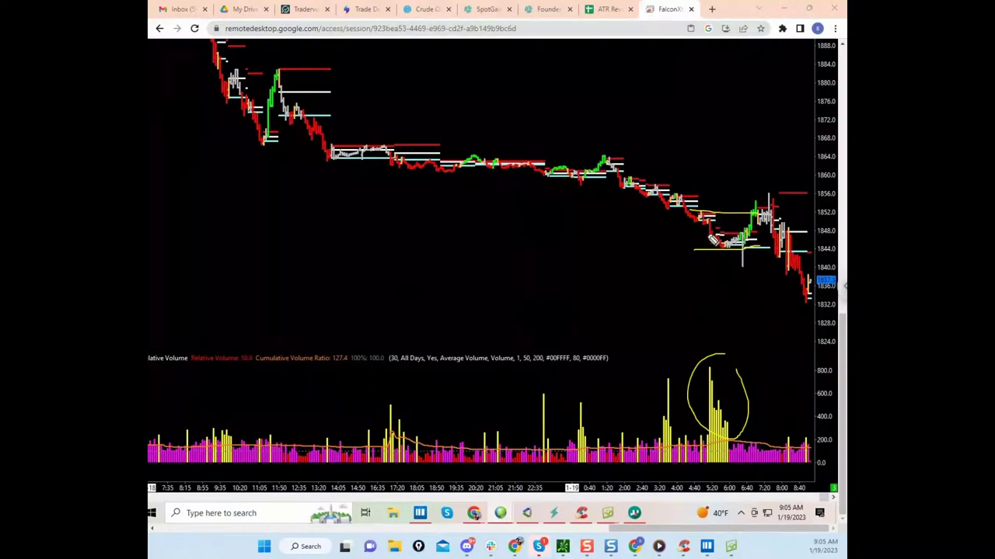
mouse_move(712, 239)
left_mouse_down()
mouse_move(742, 243)
mouse_move(769, 218)
mouse_move(817, 339)
left_mouse_up()
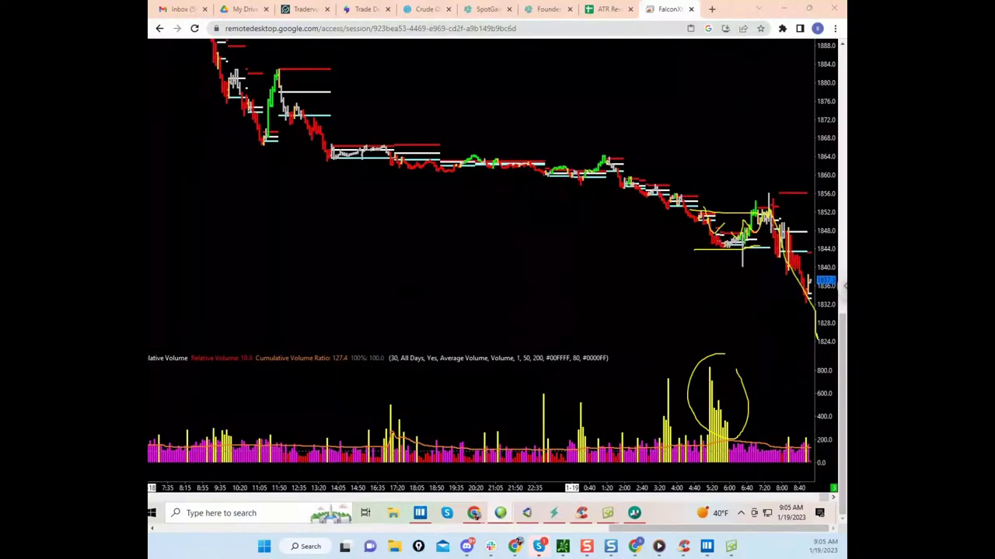
key("Escape")
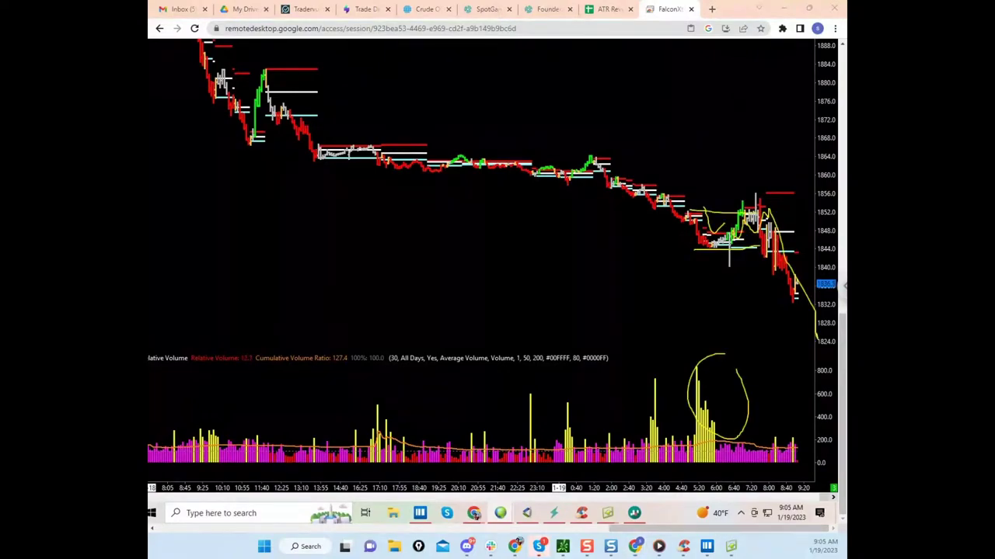
Step: Circle the high relative volume bars, draw lines above and below the matching price range, and trace the drop into it
mouse_move(714, 372)
left_mouse_down()
mouse_move(667, 431)
mouse_move(775, 431)
left_mouse_up()
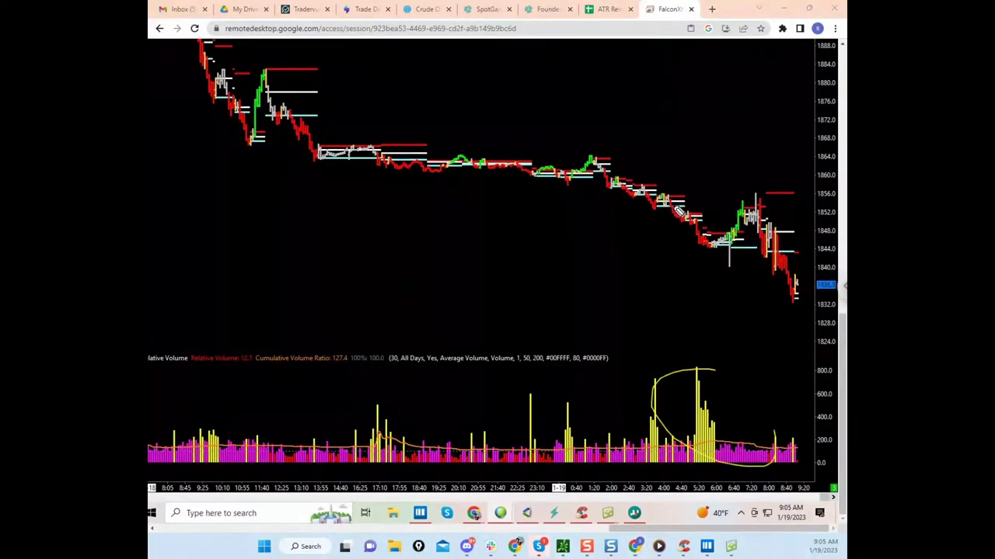
left_click_drag(673, 207, 743, 208)
left_click_drag(675, 246, 737, 242)
left_click_drag(689, 205, 701, 228)
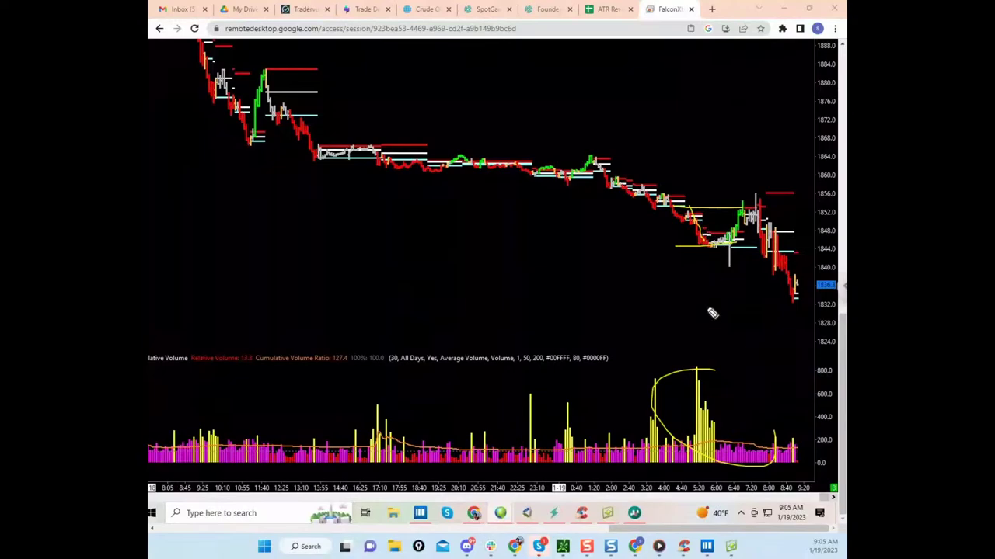
left_click_drag(714, 370, 728, 412)
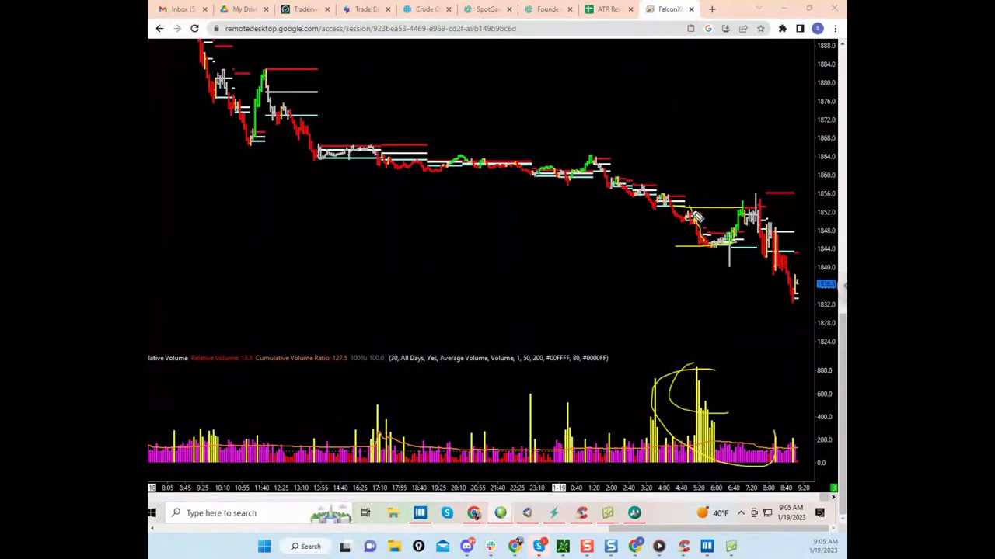
Step: Trace the price curve within the range, extend its upper and lower boundary lines, and circle the 5:20 volume cluster again
left_click_drag(690, 210, 714, 247)
left_click_drag(716, 394, 721, 406)
mouse_move(715, 246)
left_mouse_down()
mouse_move(734, 224)
mouse_move(778, 210)
left_mouse_up()
left_click_drag(658, 252, 780, 253)
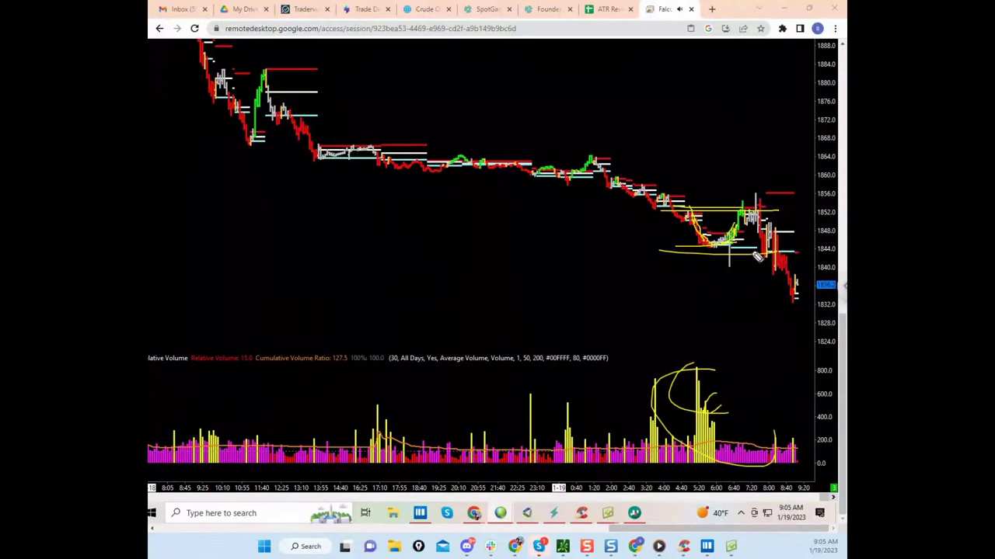
left_click_drag(703, 246, 679, 237)
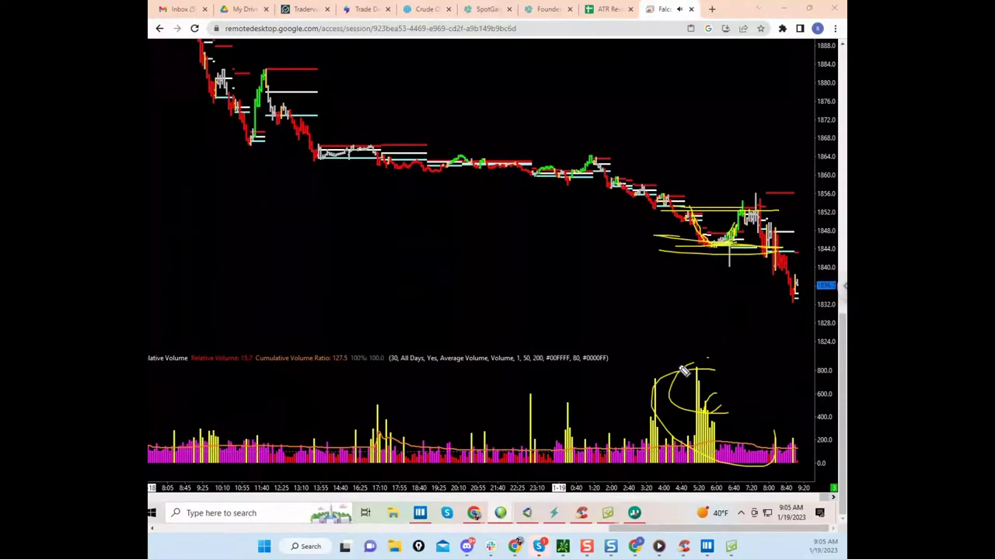
left_click_drag(682, 371, 720, 422)
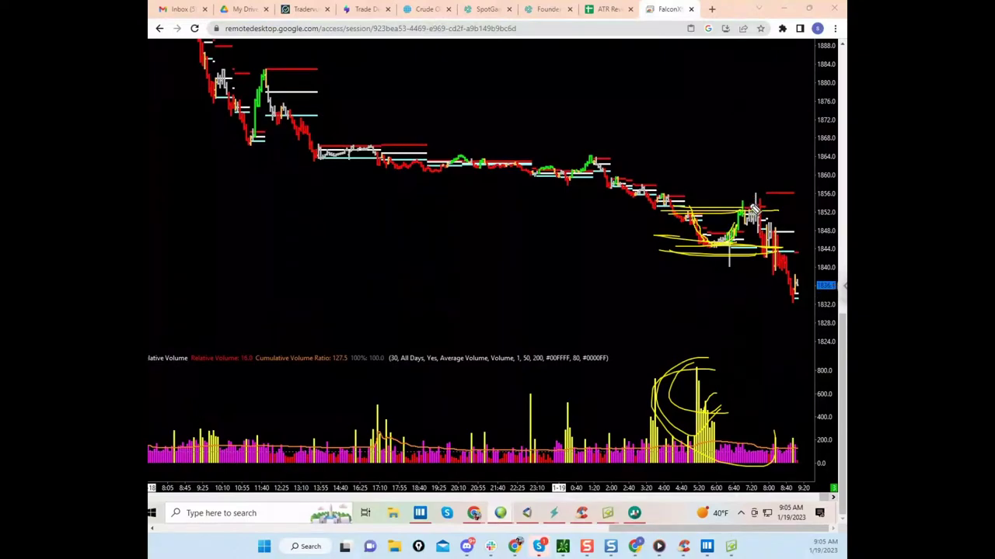
Step: Sketch the upward and downward breakout paths from the range, clear the annotations, and return to the Russell 2000 heatmap in Bookmap
mouse_move(772, 156)
left_mouse_down()
mouse_move(766, 271)
mouse_move(778, 329)
left_mouse_up()
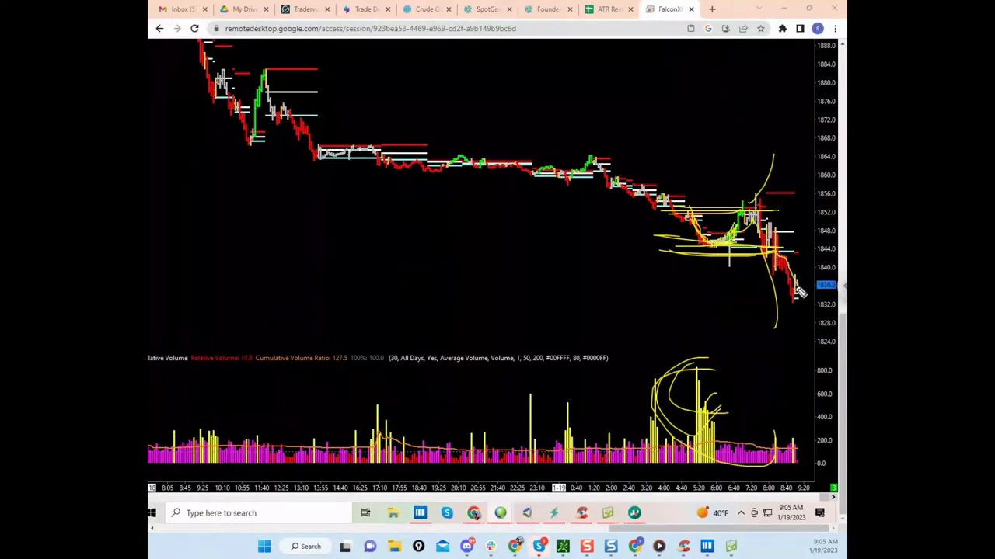
left_click_drag(799, 291, 816, 382)
key("Escape")
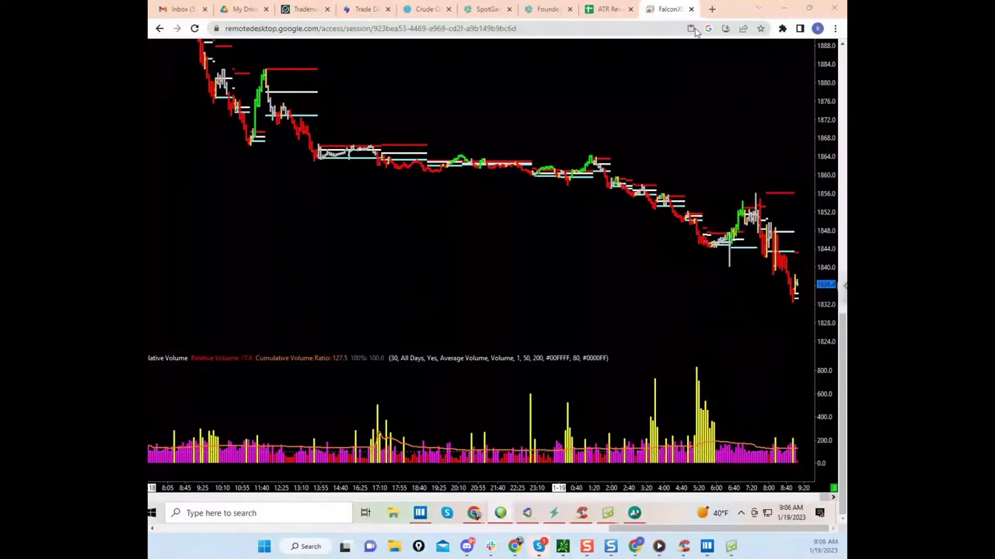
left_click(758, 9)
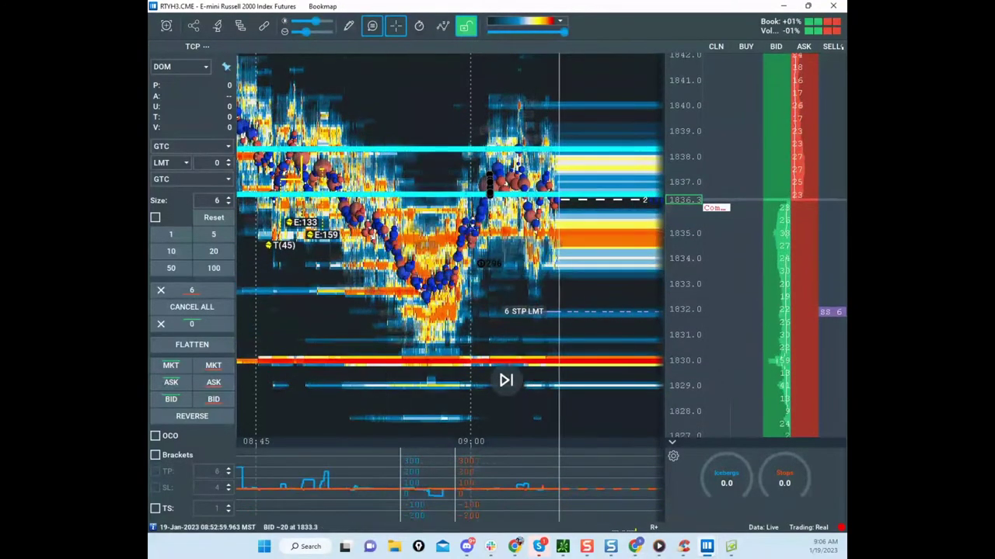
Step: View the Russell relative volume chart and the index chart overview in the remote session, then return to a wider Bookmap heatmap
left_click_drag(149, 31, 584, 27)
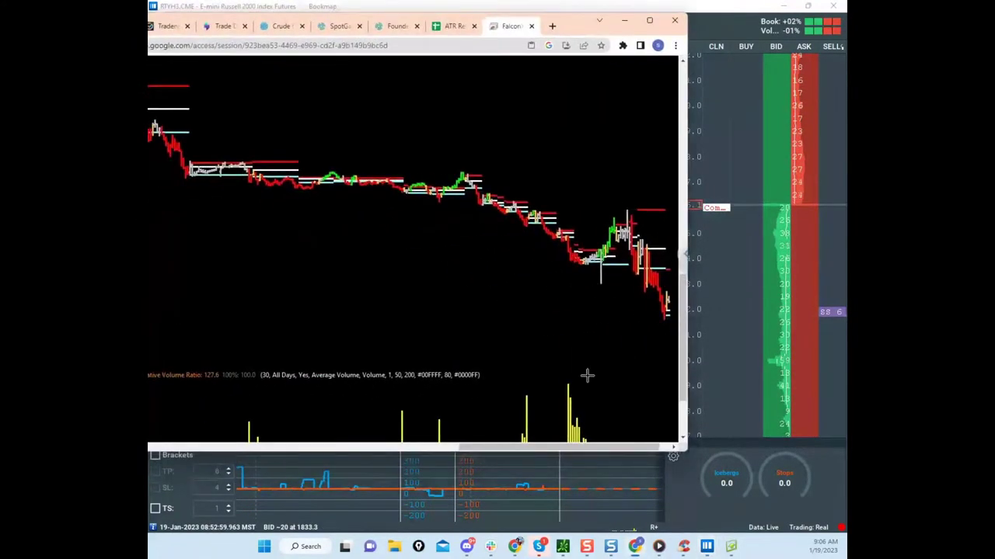
left_click(648, 20)
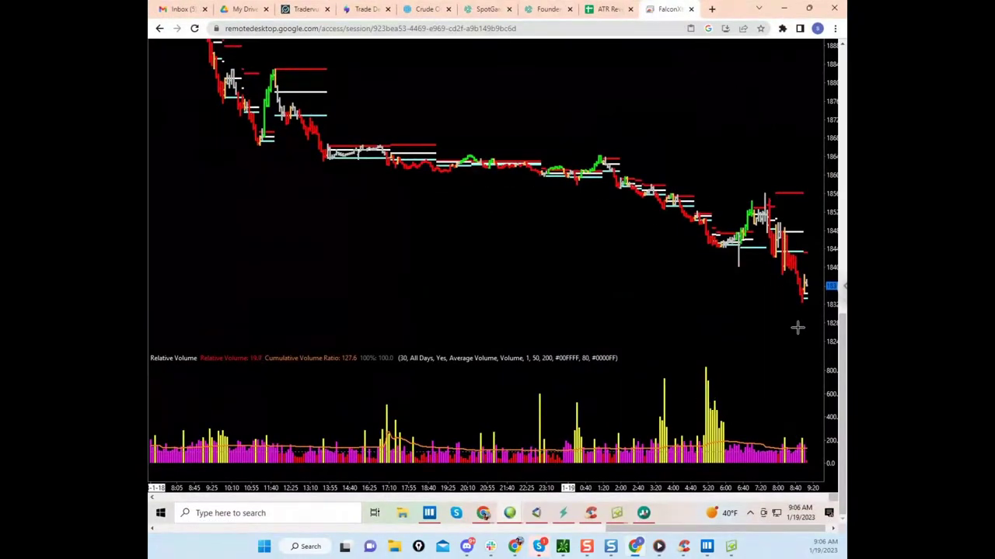
left_click_drag(843, 349, 843, 312)
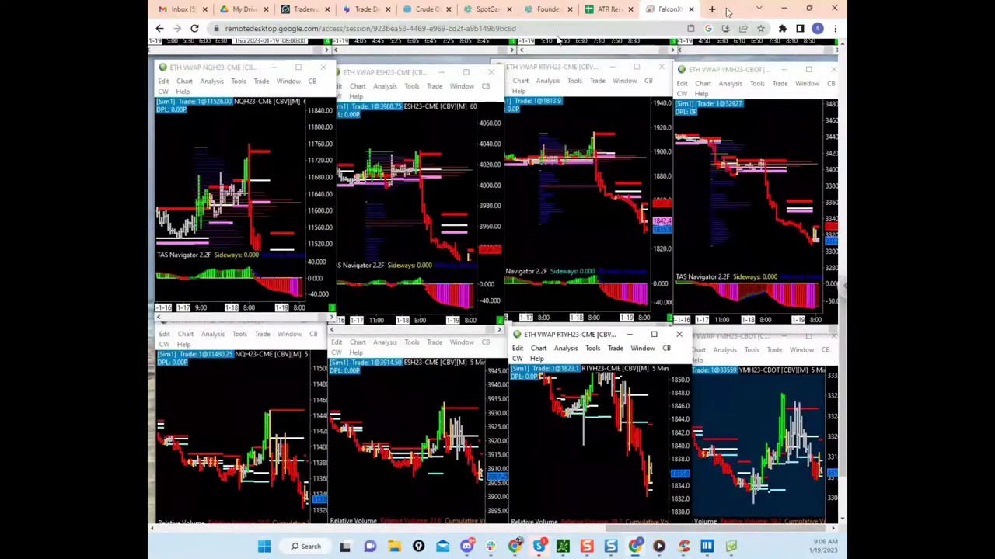
left_click(783, 8)
scroll(579, 262, "down", 2)
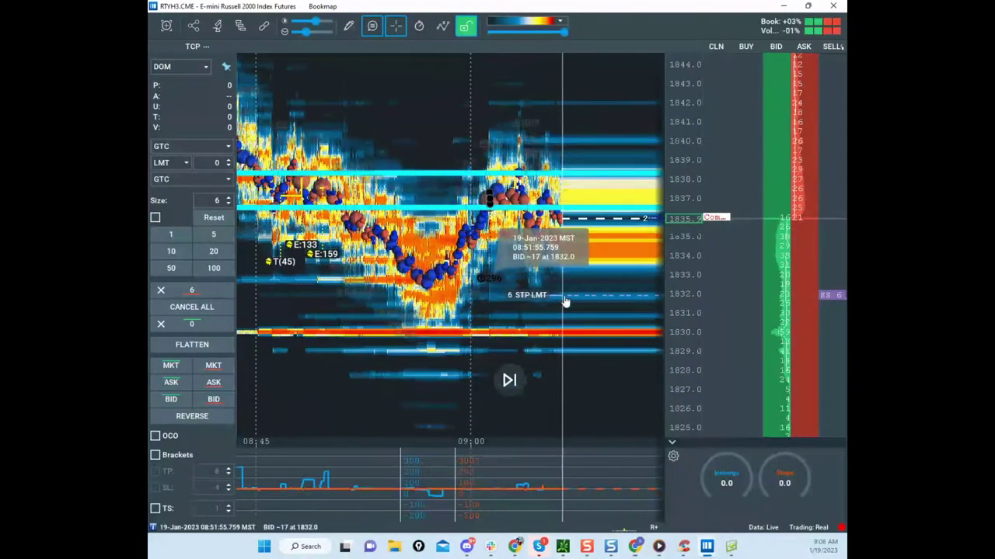
scroll(331, 221, "down", 2)
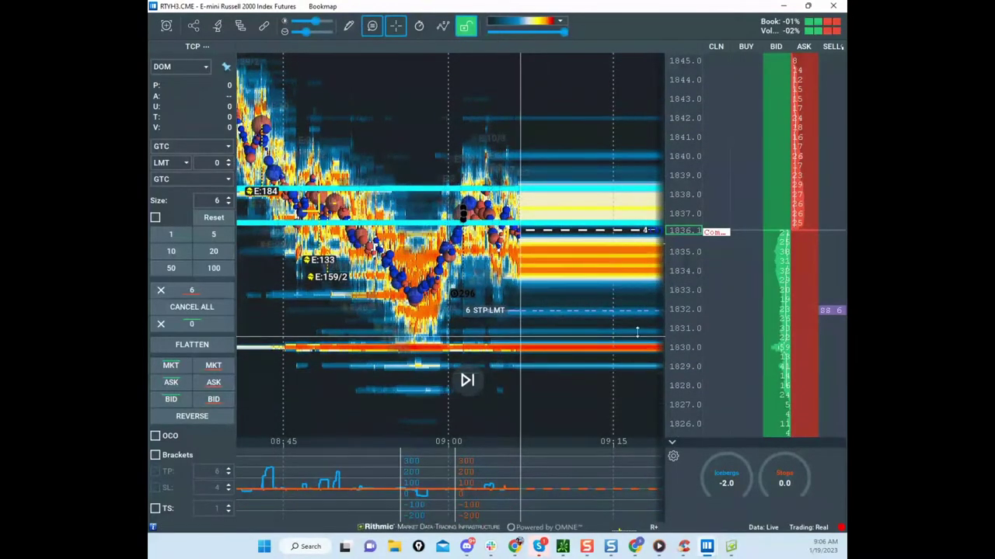
Step: Switch to the full-size hourly /RTY chart in thinkorswim and sketch lines along the 1863–1857 zone and the rally above it
left_click_drag(149, 324, 533, 201)
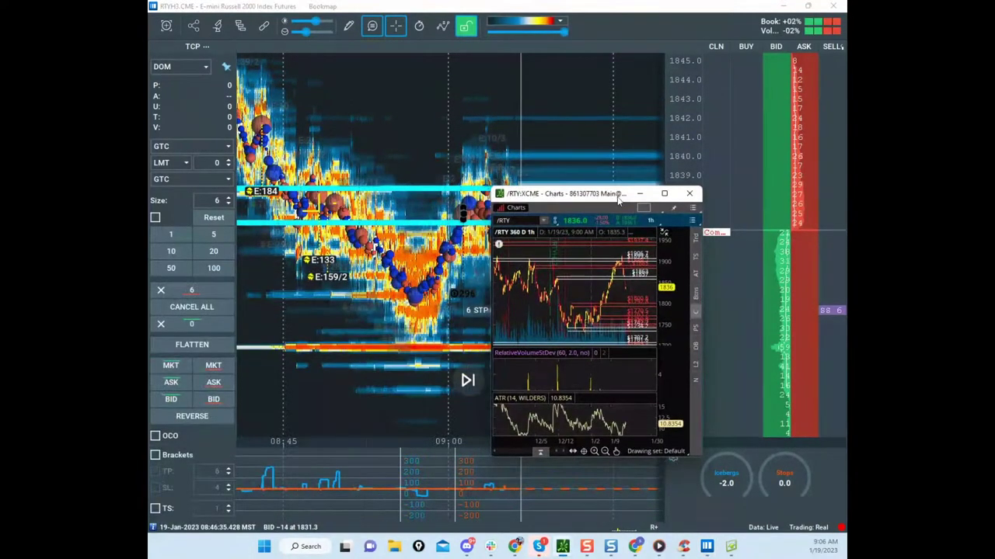
left_click(664, 194)
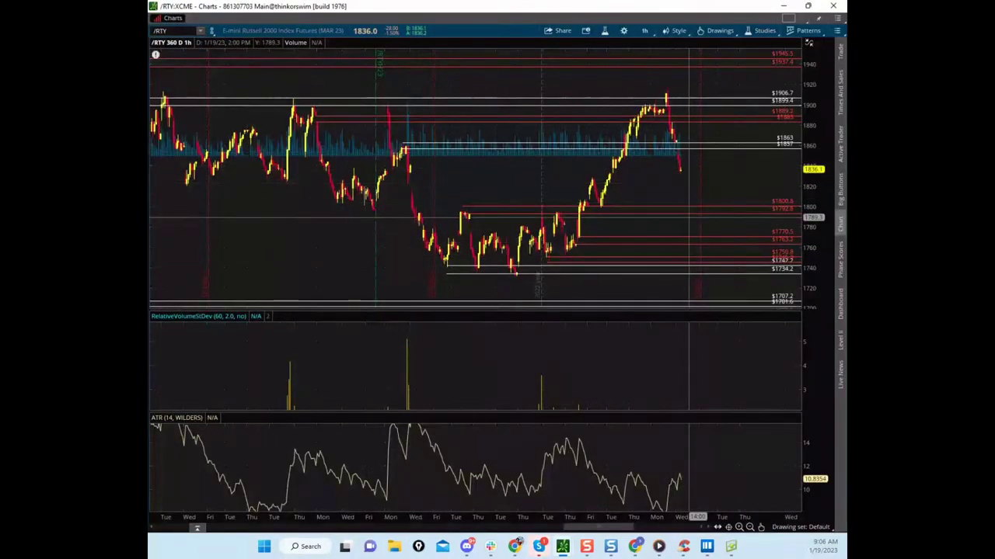
key("ctrl+alt+g")
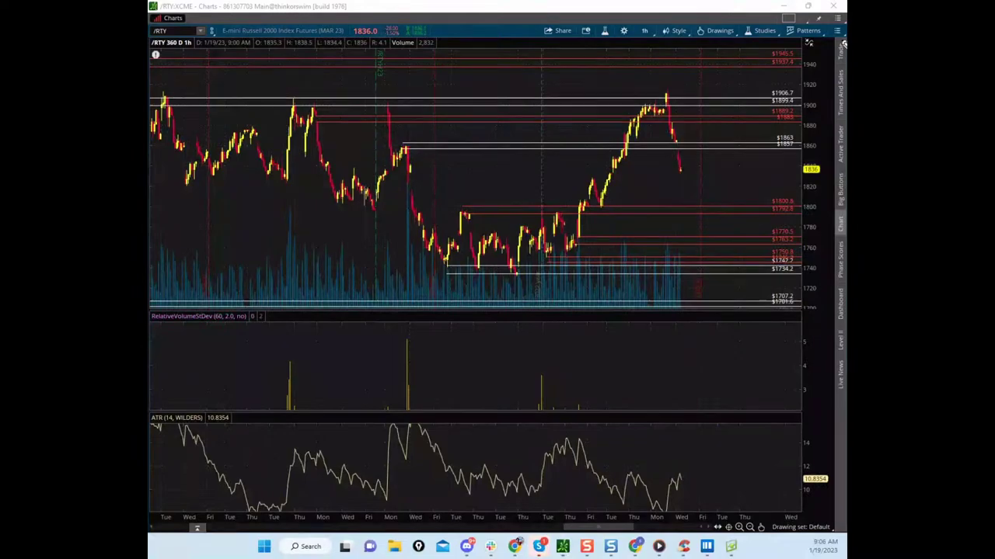
left_click_drag(400, 145, 676, 143)
mouse_move(542, 154)
left_mouse_down()
mouse_move(609, 153)
mouse_move(655, 92)
left_mouse_up()
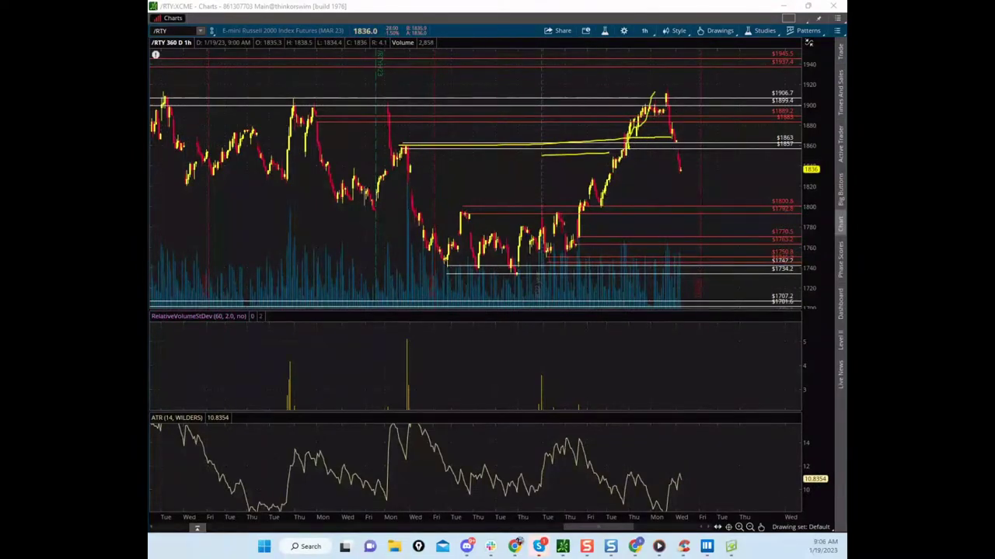
Step: Trace the fall from the 1863–1857 zone to about 1734, mark where the rally crosses that zone, and erase the sketches
left_click(404, 113)
left_click_drag(406, 148, 460, 274)
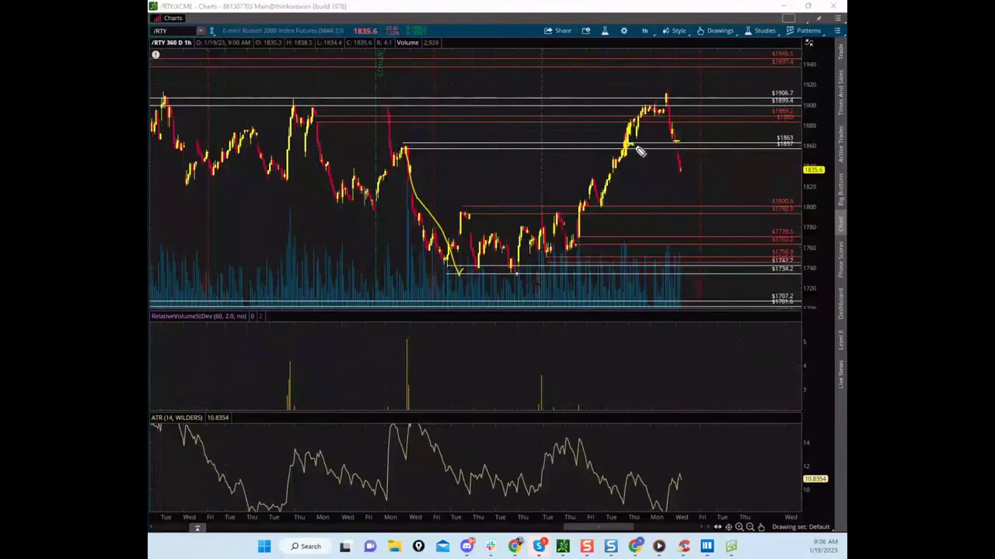
left_click_drag(635, 147, 657, 147)
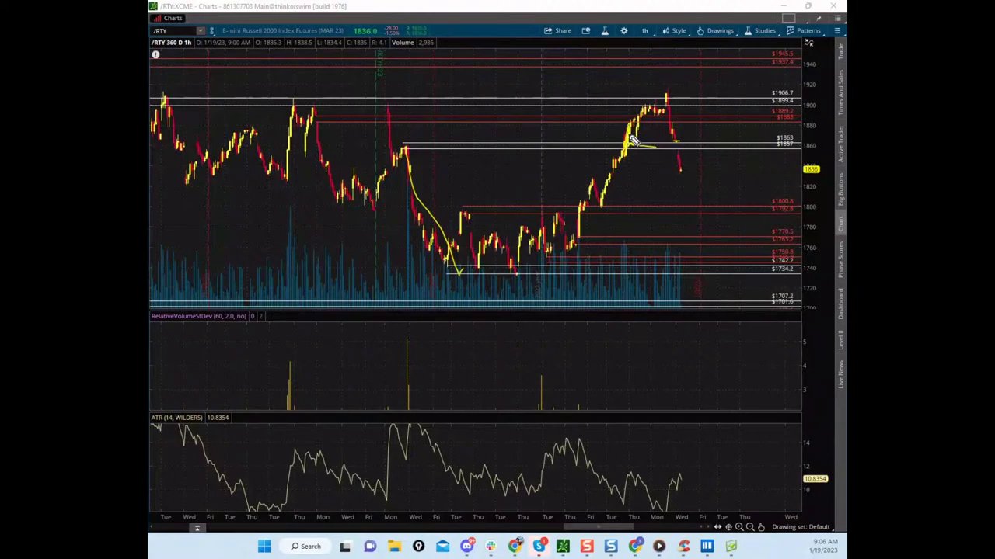
key("e")
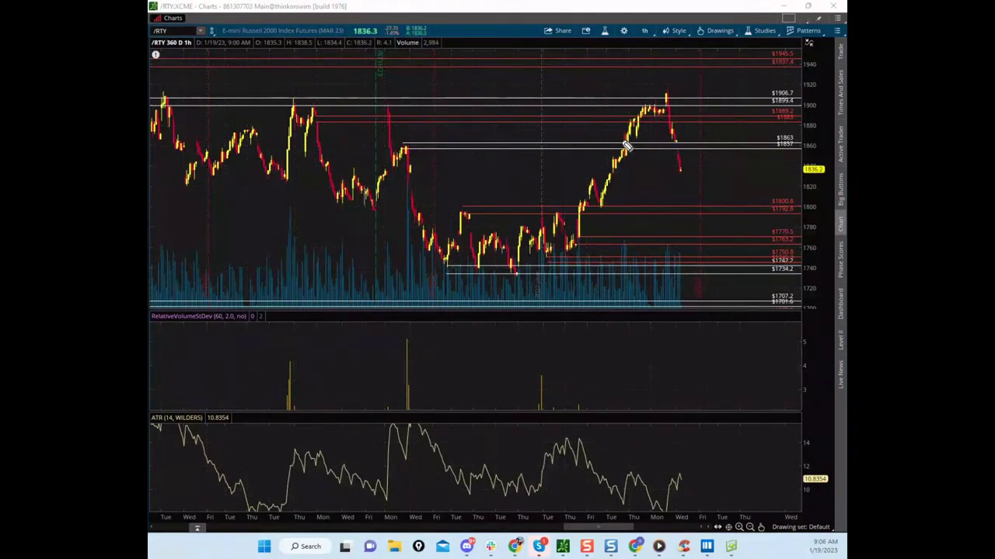
Step: Trace the rally through the 1863 zone, sketch a decline toward the 1800 and 1770 levels, and box the earlier consolidation
left_click_drag(626, 143, 622, 147)
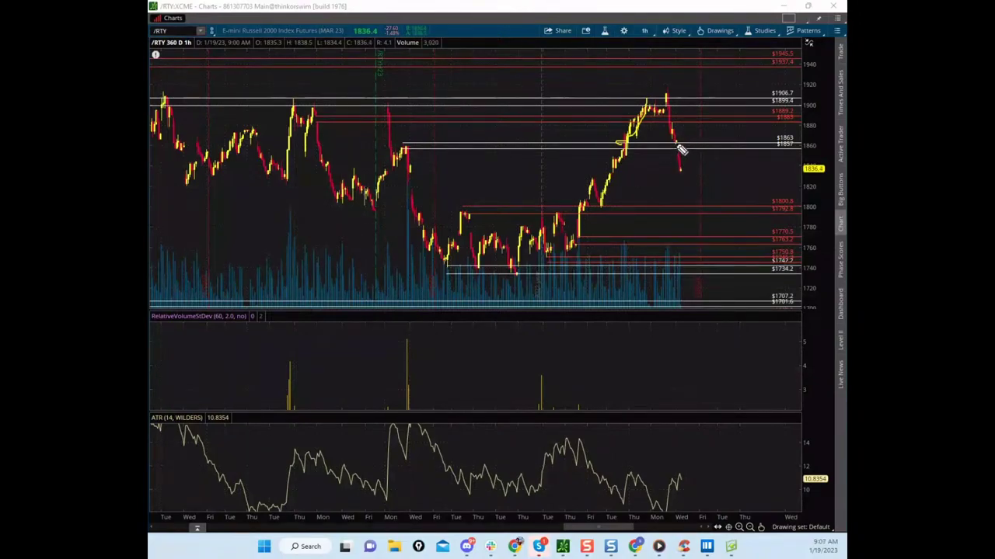
mouse_move(681, 147)
left_mouse_down()
mouse_move(696, 211)
mouse_move(677, 247)
left_mouse_up()
mouse_move(465, 208)
left_mouse_down()
mouse_move(595, 228)
mouse_move(488, 273)
mouse_move(457, 205)
left_mouse_up()
left_click_drag(686, 164, 682, 209)
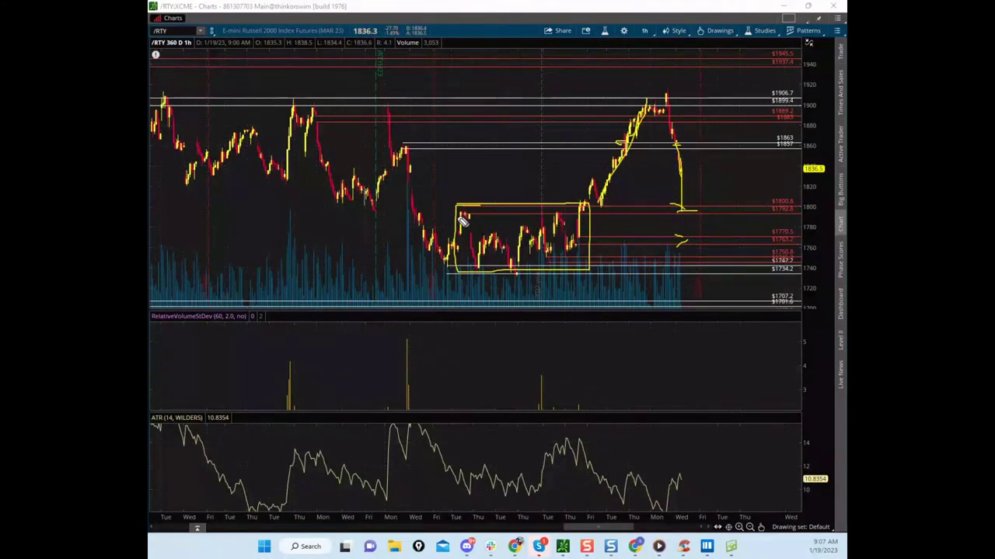
Step: Draw the consolidation box's inner upper boundary, extend the projected drop into that range, mark the price area near 1840–1850, and clear the annotations
left_click_drag(460, 214, 588, 215)
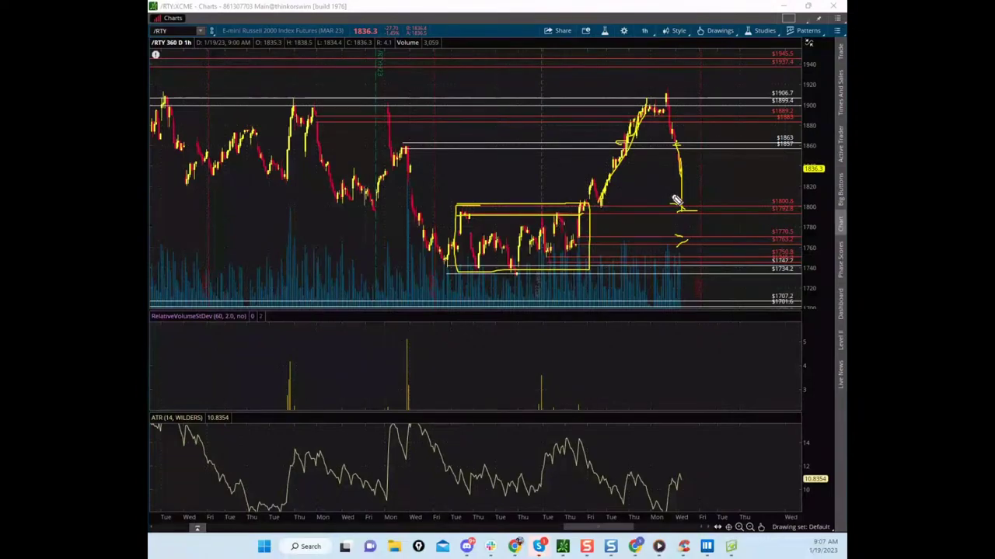
left_click_drag(680, 162, 690, 221)
left_click_drag(525, 204, 536, 232)
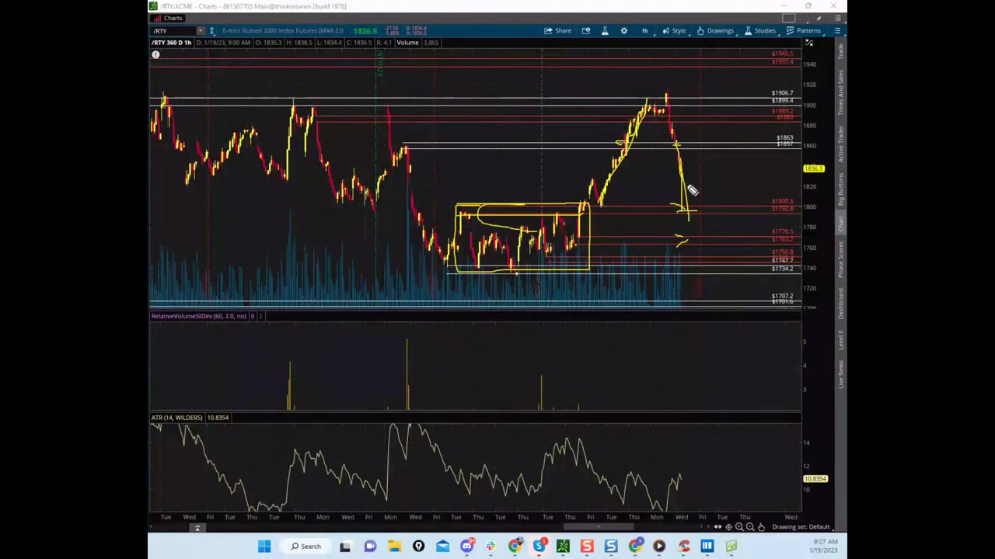
left_click_drag(669, 155, 698, 154)
left_click_drag(658, 167, 680, 164)
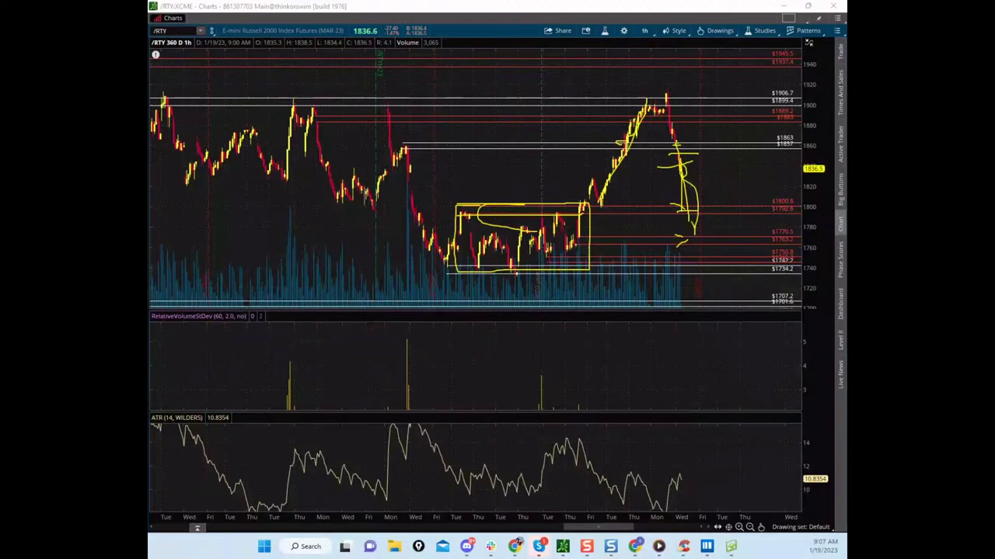
key("Escape")
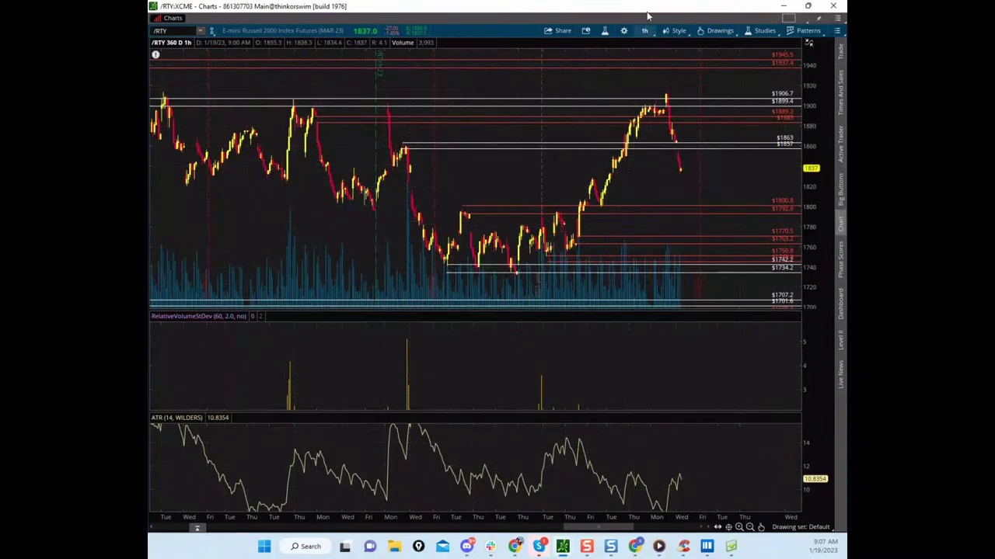
Step: Put away the thinkorswim chart and bring up the Russell TPO profile chart in the full-size remote Sierra Chart session
left_click_drag(606, 8, 149, 111)
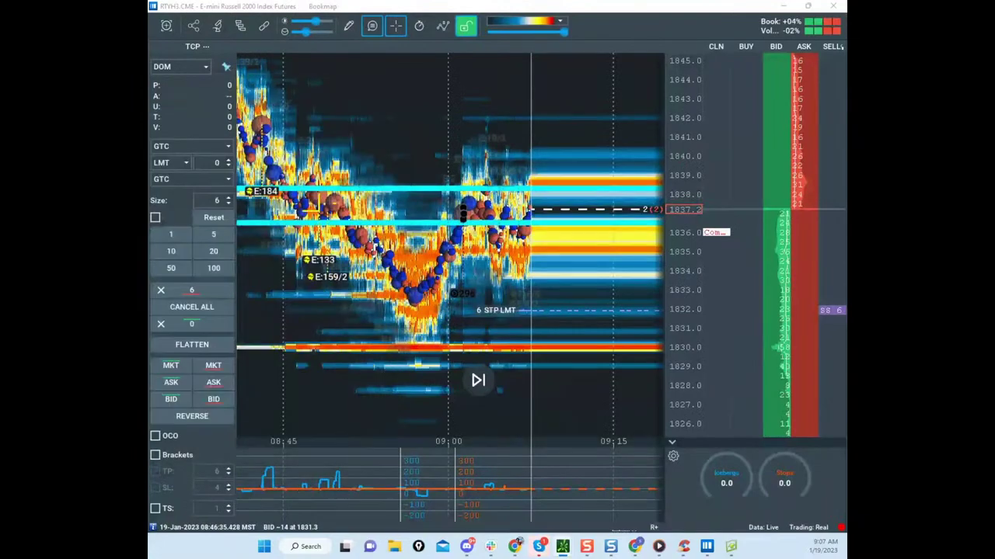
left_click_drag(149, 17, 620, 46)
left_click(689, 42)
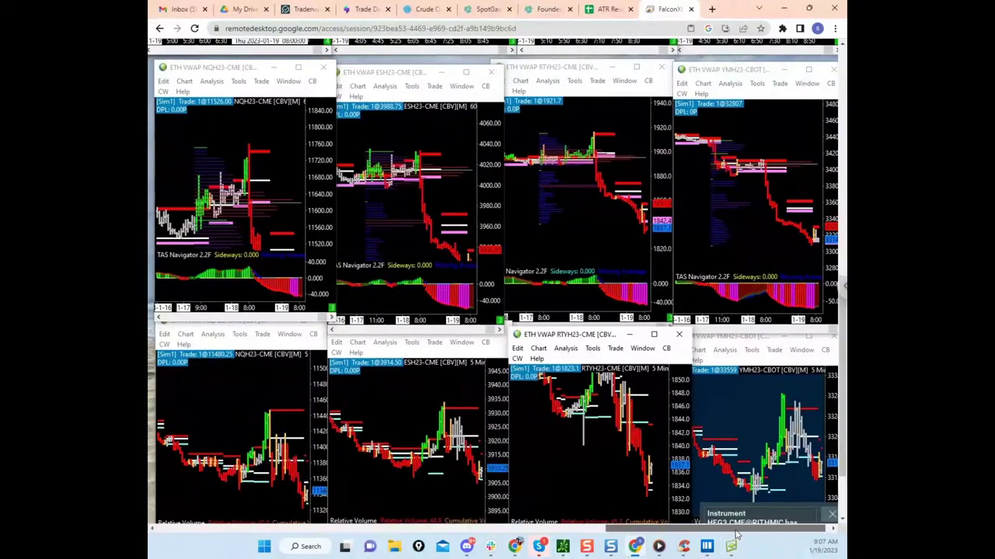
left_click_drag(634, 528, 514, 527)
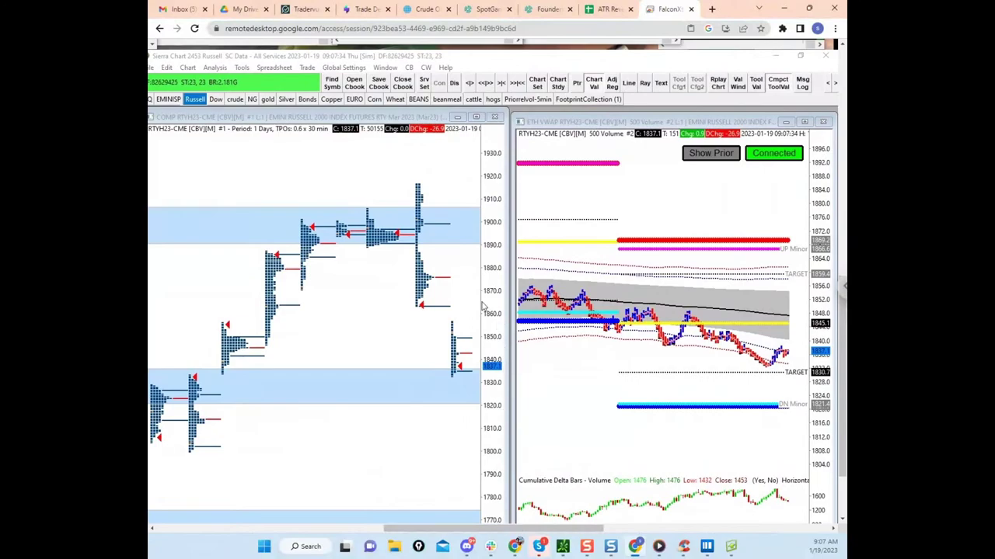
Step: Sketch the upper and lower bounds of the blue 1890–1906 zone with an arrow between them, and erase the marks
key("ctrl+shift+1")
left_click_drag(240, 205, 313, 204)
left_click_drag(241, 242, 270, 237)
mouse_move(206, 208)
left_mouse_down()
mouse_move(247, 224)
mouse_move(258, 210)
left_mouse_up()
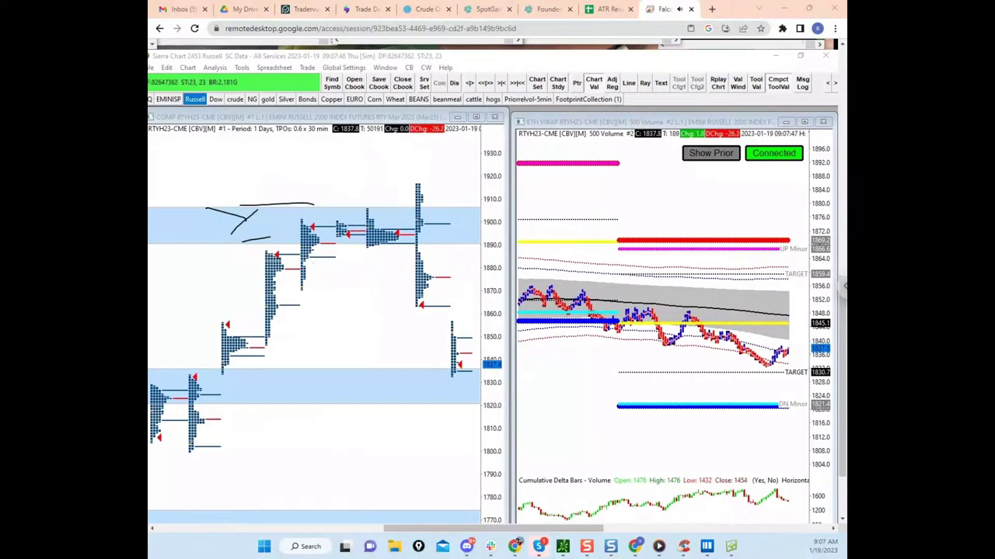
key("e")
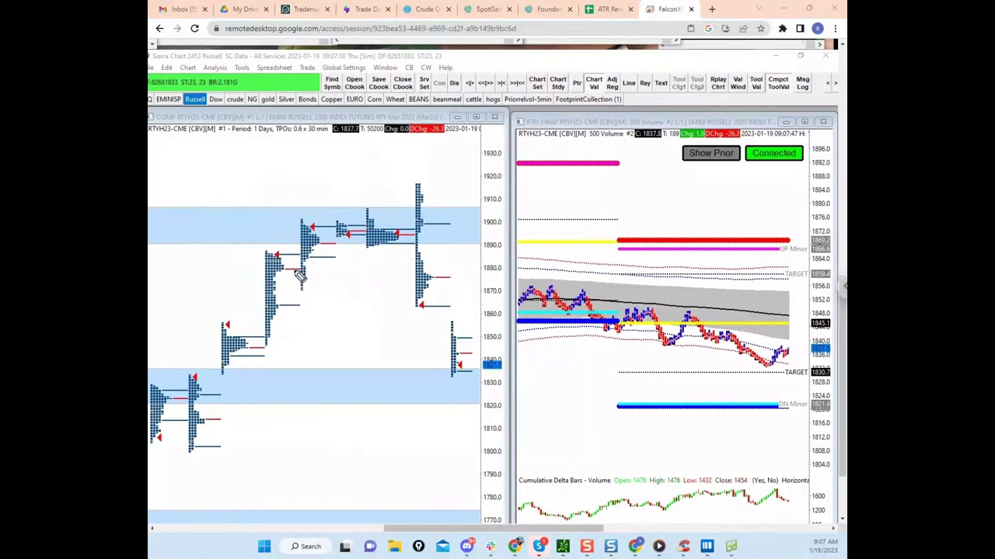
Step: Mark the value areas of the neighbouring profiles around 1863–1900 to compare them, and clear the marks
mouse_move(284, 252)
left_mouse_down()
mouse_move(303, 280)
mouse_move(300, 267)
left_mouse_up()
mouse_move(310, 228)
left_mouse_down()
mouse_move(320, 243)
mouse_move(340, 233)
left_mouse_up()
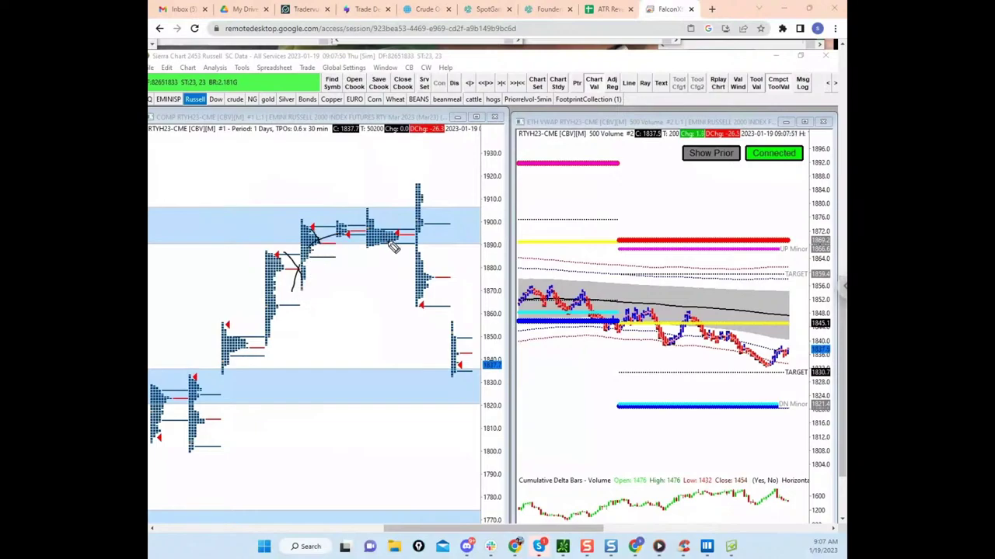
left_click_drag(301, 263, 291, 308)
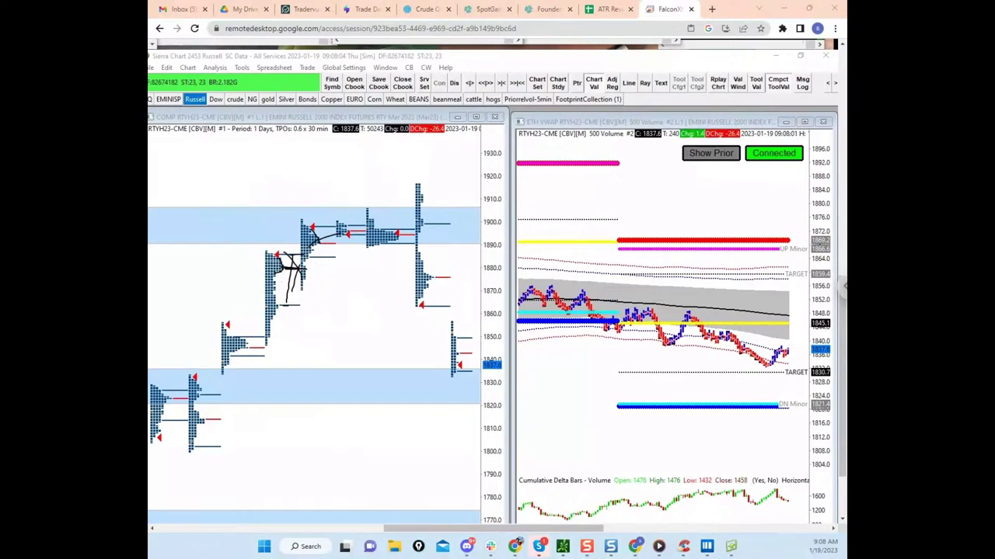
left_click(314, 77)
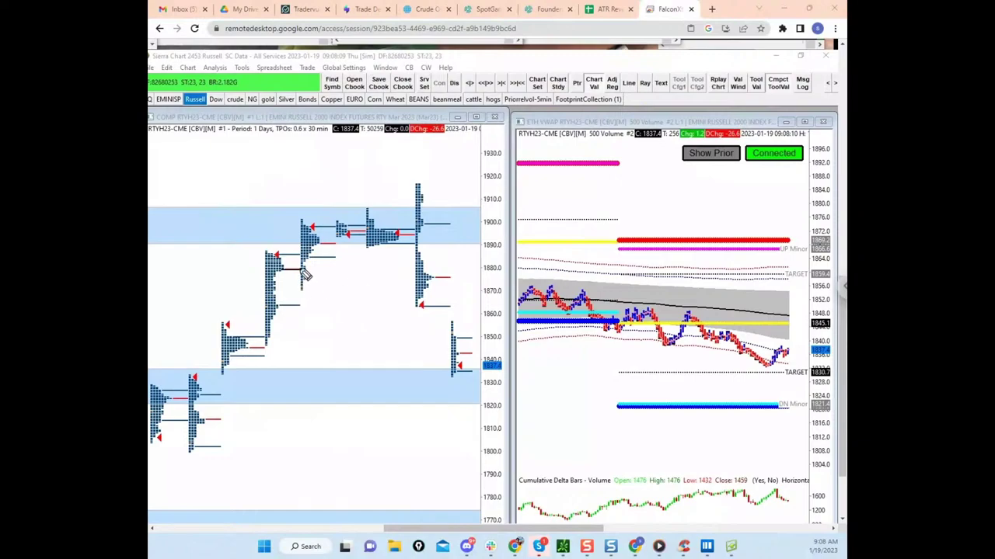
Step: Bracket the profile's value area near 1885–1898, circle the overlapping profiles in the 1890–1906 zone, and clear the drawings
mouse_move(320, 226)
left_mouse_down()
mouse_move(320, 255)
mouse_move(300, 263)
mouse_move(293, 282)
mouse_move(319, 234)
mouse_move(303, 261)
left_mouse_up()
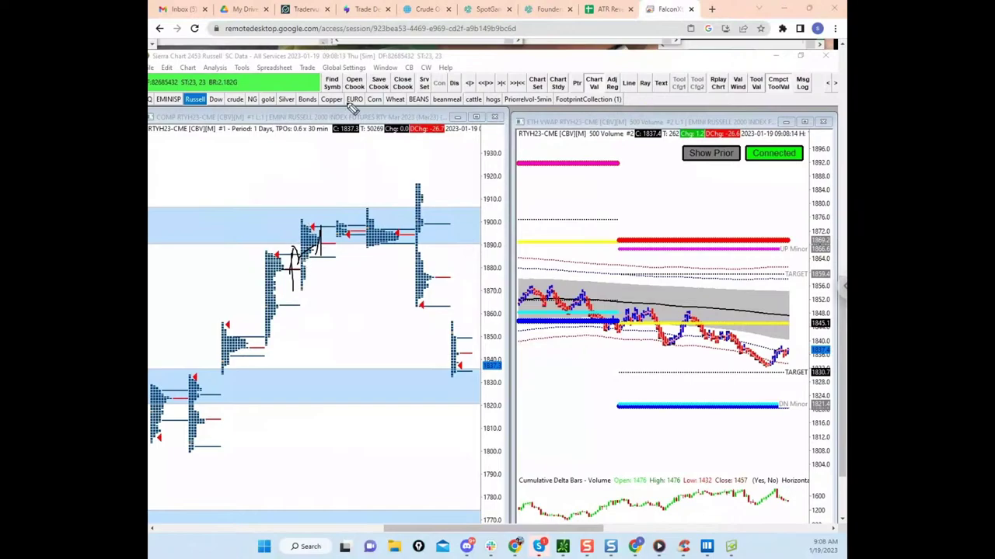
mouse_move(352, 224)
left_mouse_down()
mouse_move(337, 225)
mouse_move(399, 242)
mouse_move(380, 271)
mouse_move(390, 244)
left_mouse_up()
left_click_drag(363, 202, 372, 259)
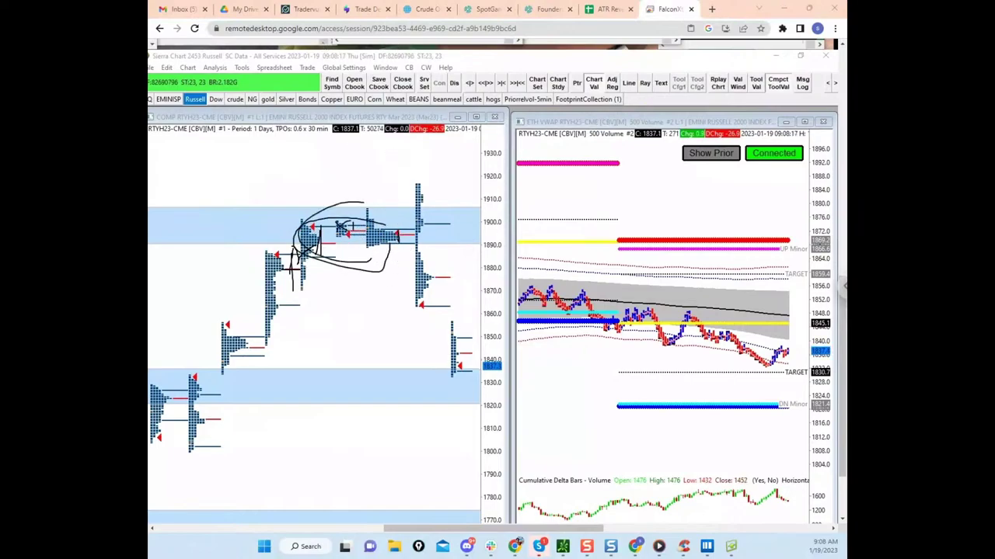
key("Escape")
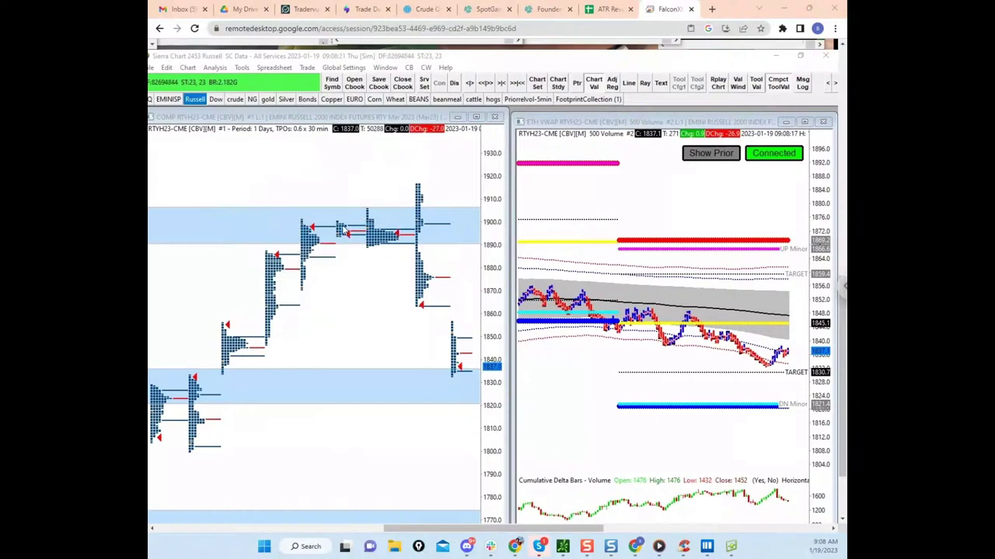
Step: Merge the small profile near 1895 and the following balanced profile with their prior profiles
right_click(343, 230)
left_click(546, 284)
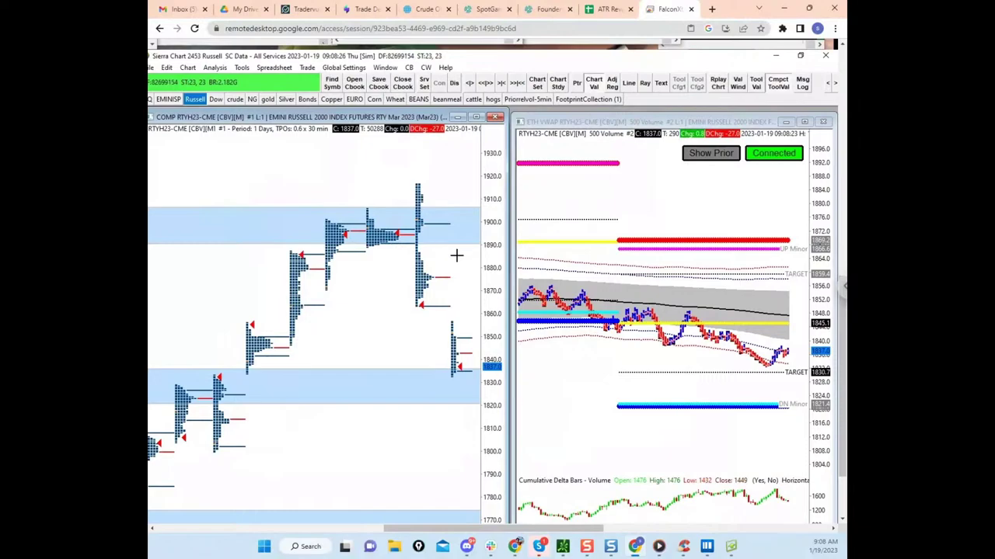
right_click(382, 236)
left_click(585, 306)
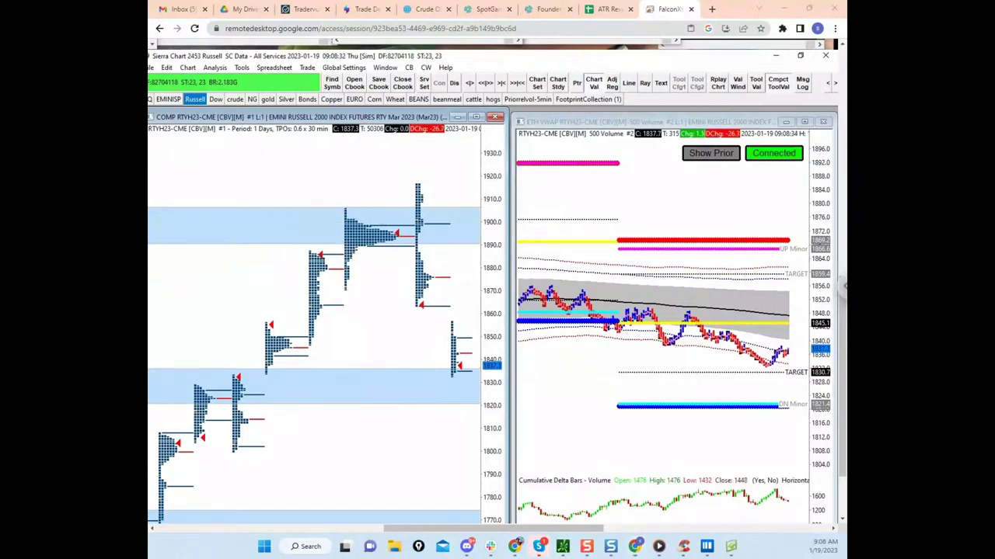
Step: Sketch the fall from about 1900 to 1863, merge that day's profile with the prior profile, and mark the same fall on the merged profile
left_click_drag(440, 226, 426, 307)
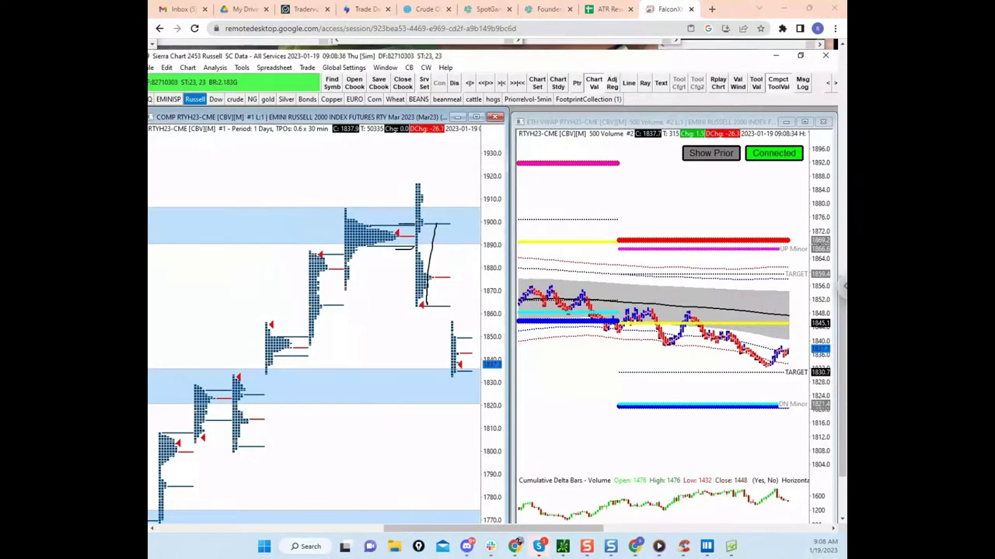
right_click(418, 282)
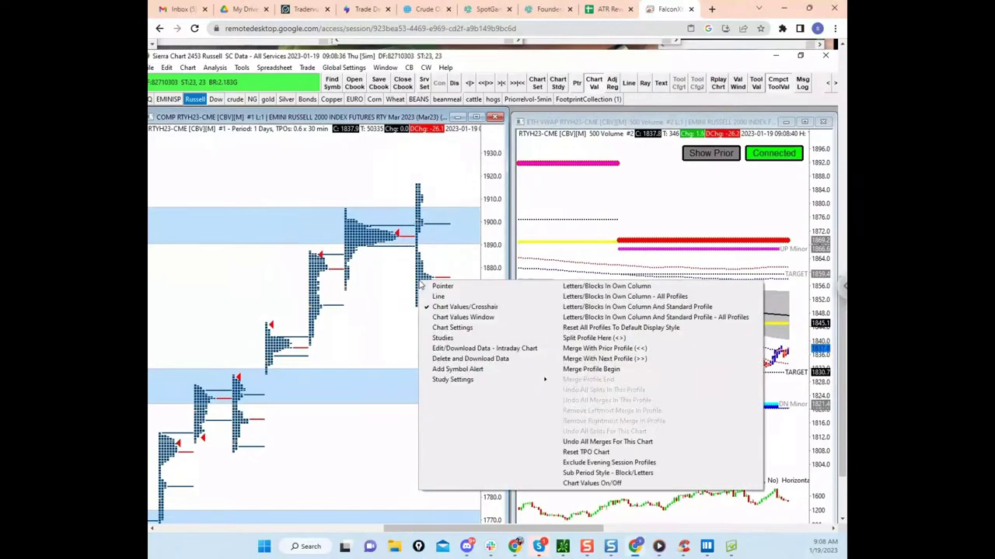
left_click(604, 349)
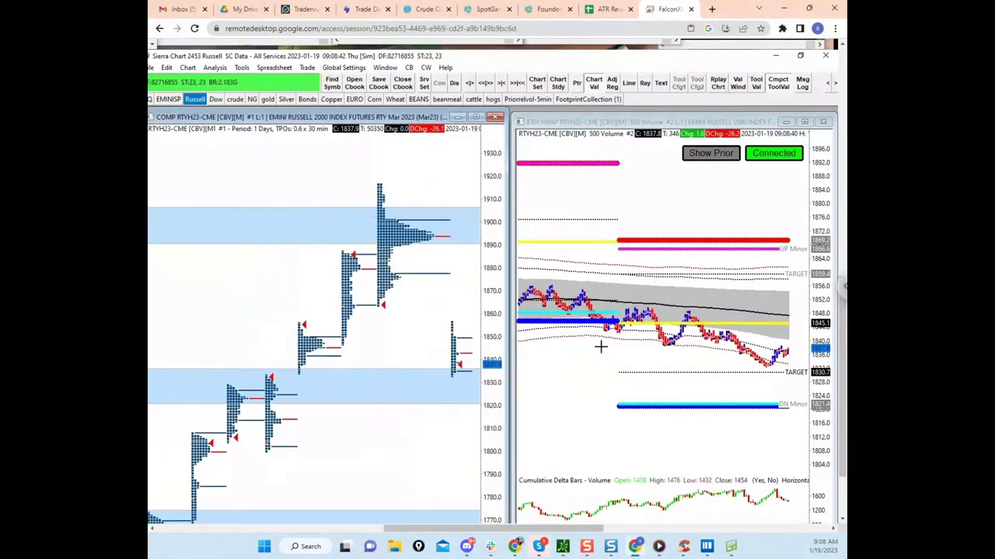
left_click_drag(437, 224, 426, 305)
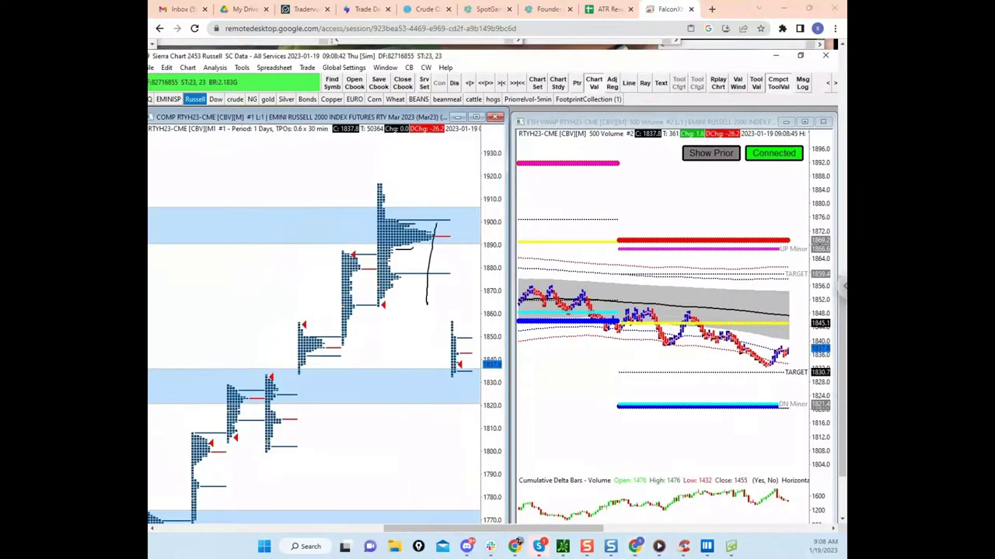
Step: Mark the value-area high near 1900 and low near 1878 on the merged profile and its overlap with the prior profile
left_click_drag(398, 220, 455, 222)
left_click_drag(443, 279, 438, 280)
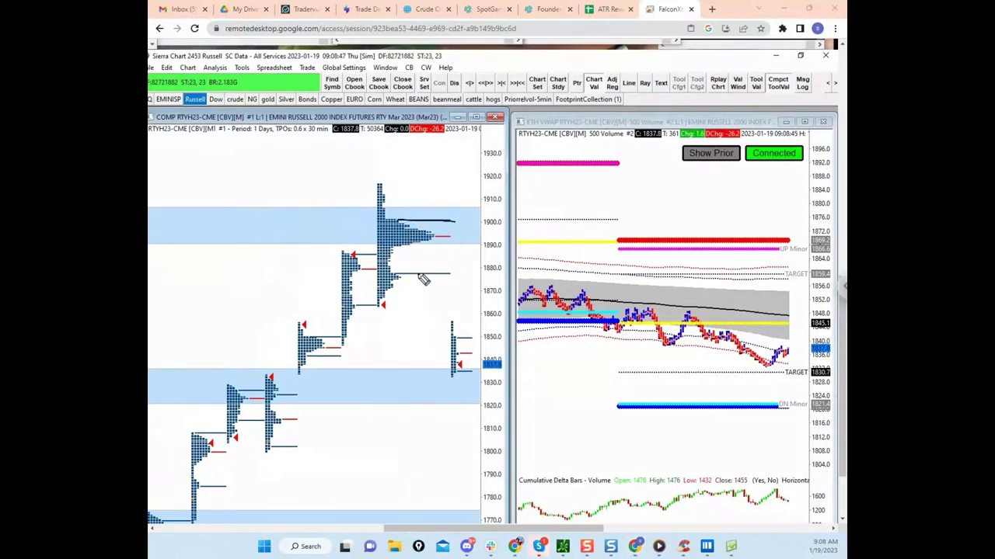
left_click_drag(369, 254, 372, 309)
left_click_drag(362, 274, 382, 274)
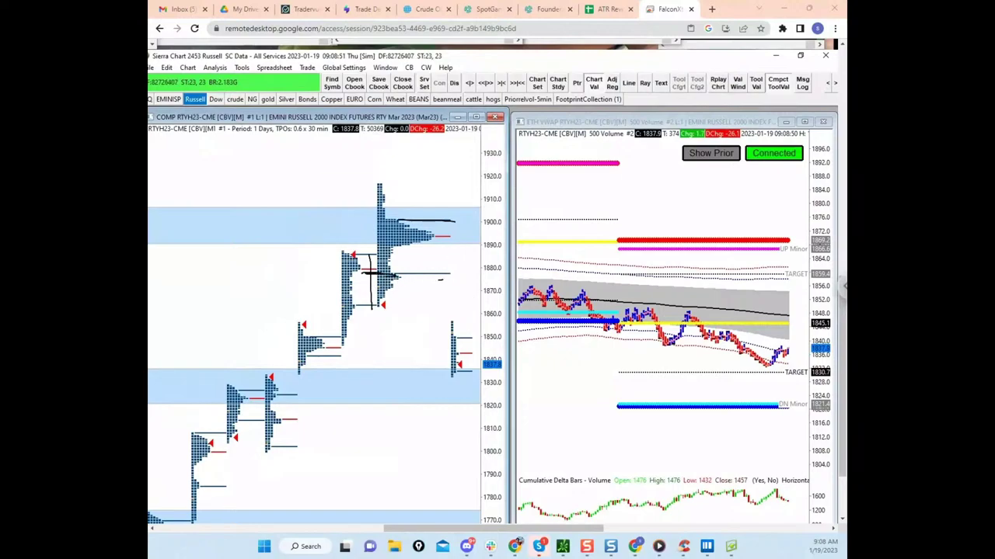
Step: Merge the 1863–1917 profile with its prior profile and shade a zone over its value area from about 1873 to 1900
right_click(394, 234)
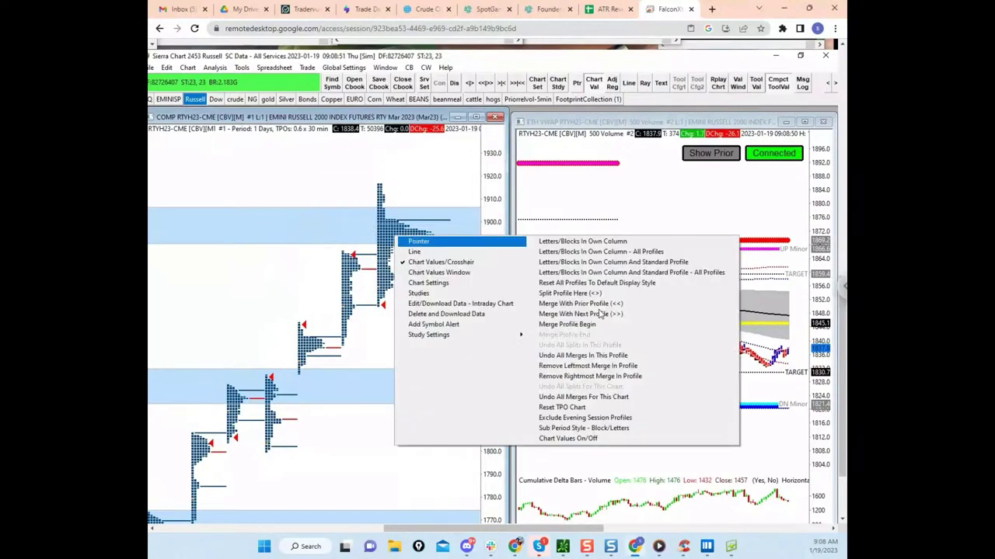
left_click(598, 304)
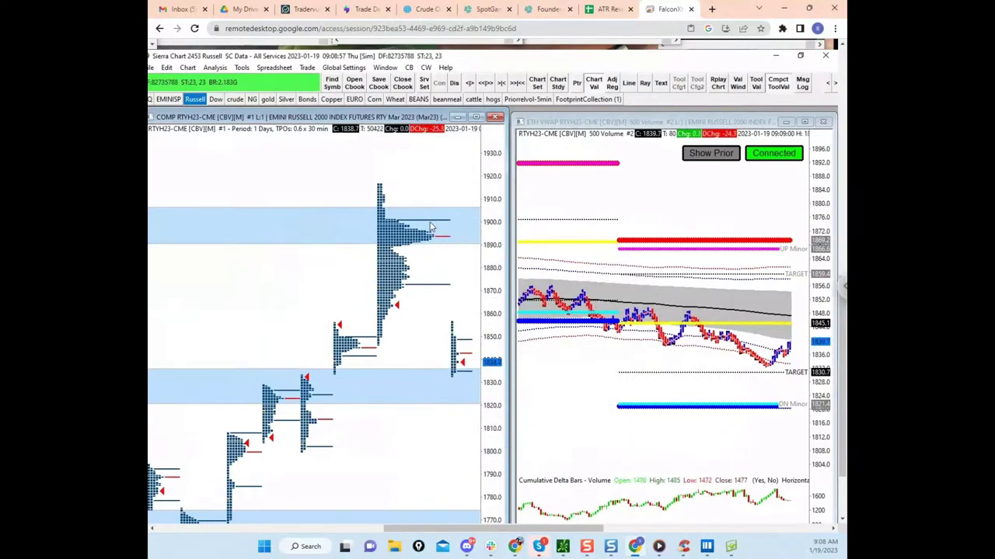
left_click(440, 282)
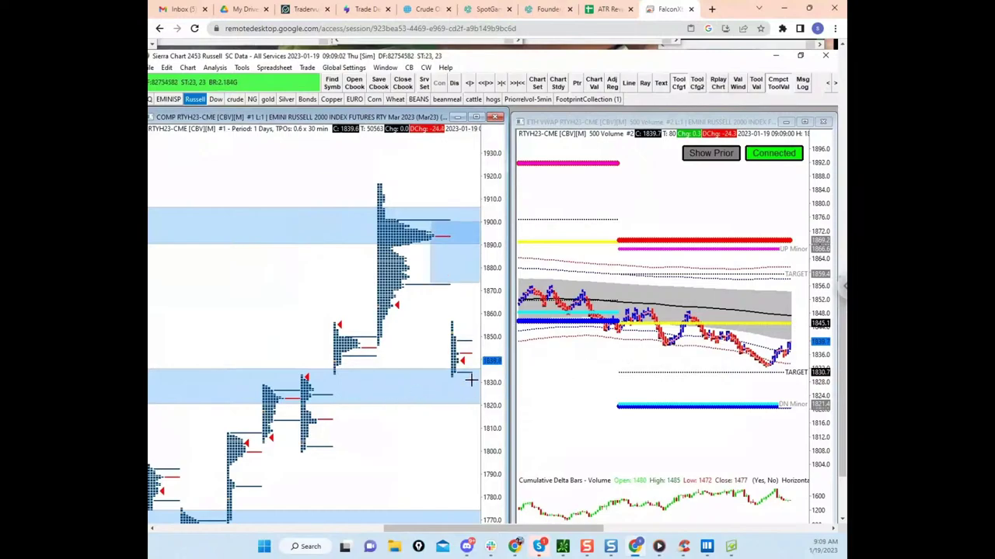
Step: Merge the profile around 1800–1833 with its prior profile and shade its value area from about 1812 to 1829
right_click(309, 420)
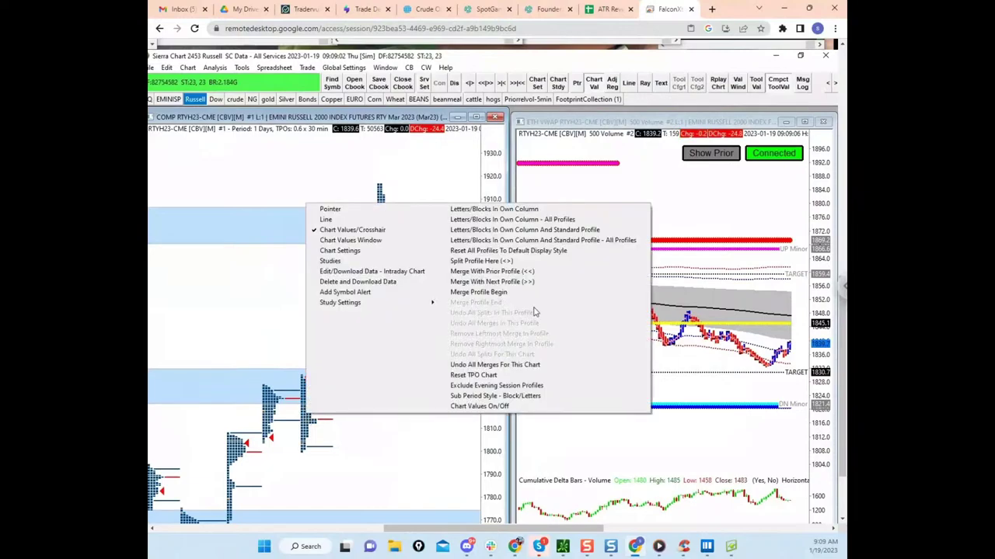
left_click(517, 273)
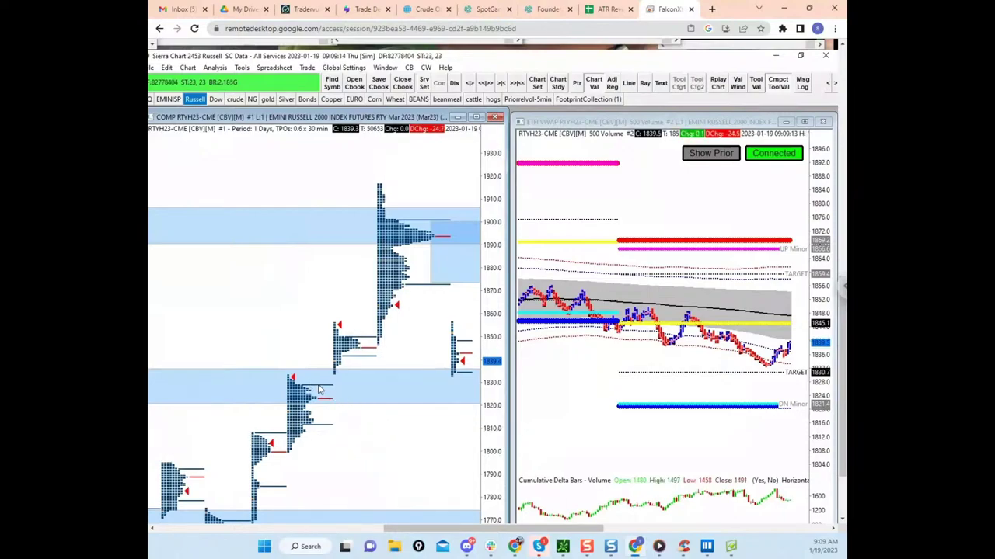
left_click(323, 425)
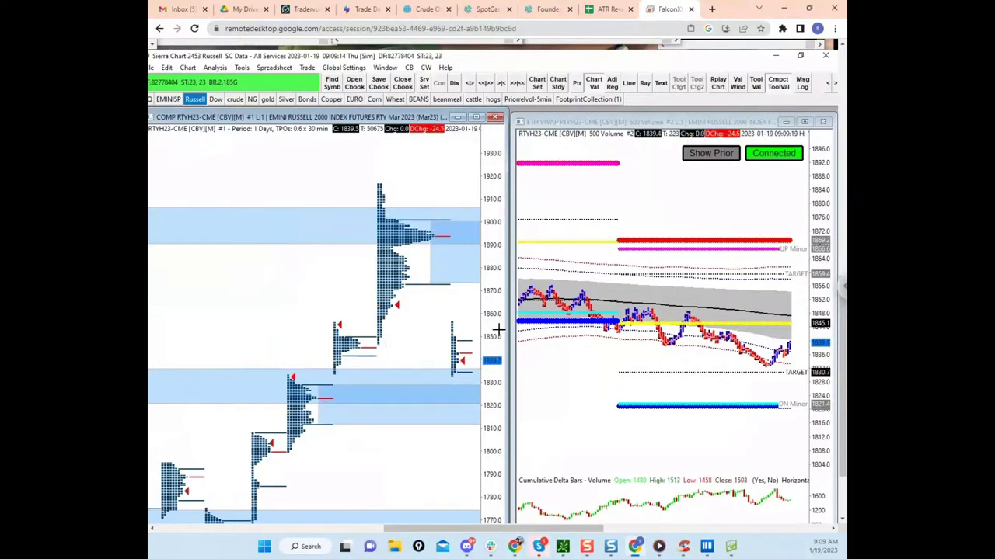
Step: Maximize the composite profile chart and adjust the upper edge of the older value zone to about 1837
left_click_drag(499, 330, 499, 282)
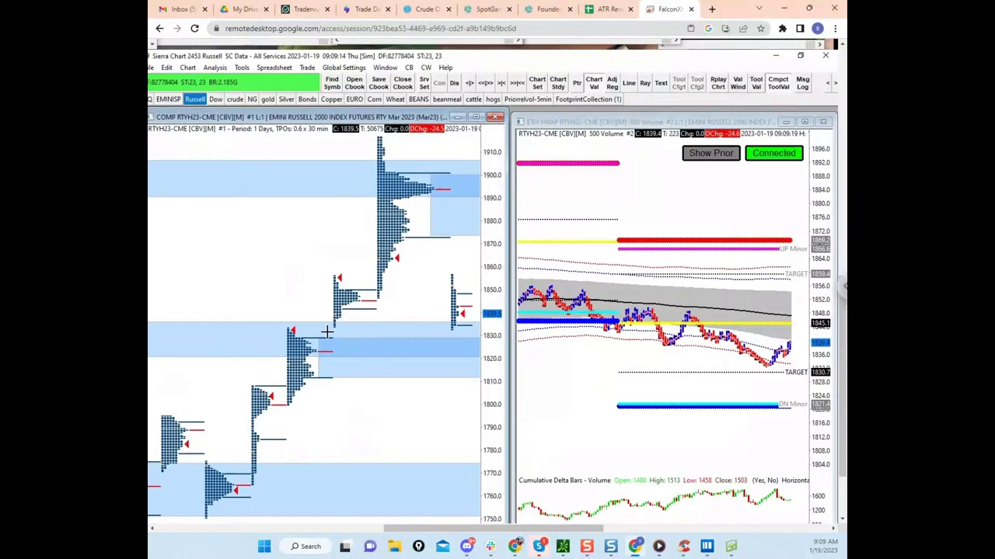
left_click(476, 118)
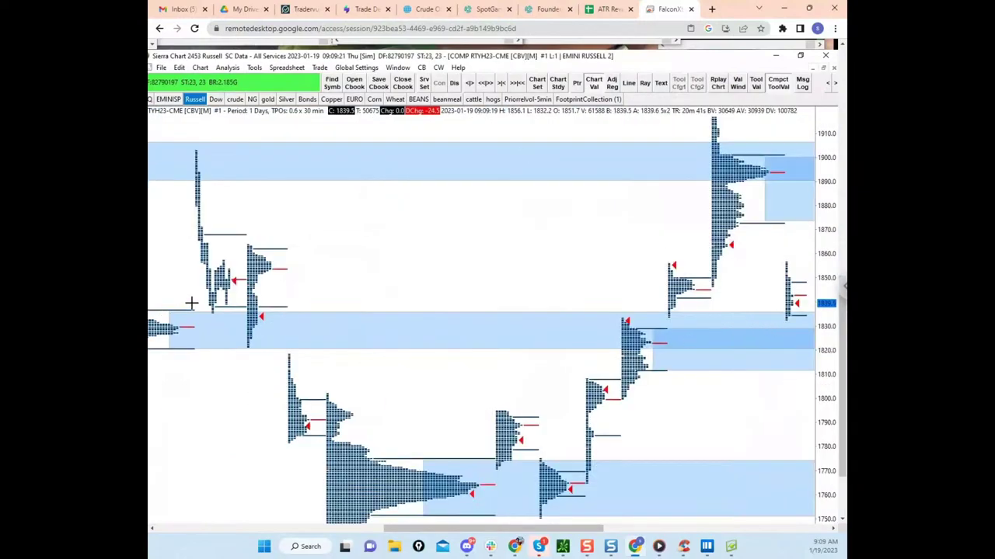
left_click_drag(194, 312, 195, 310)
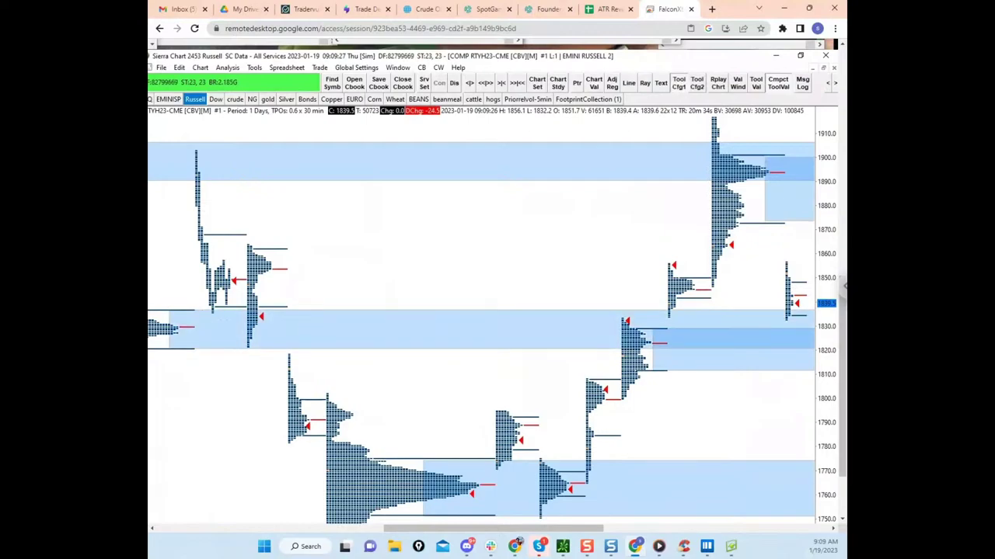
key("Escape")
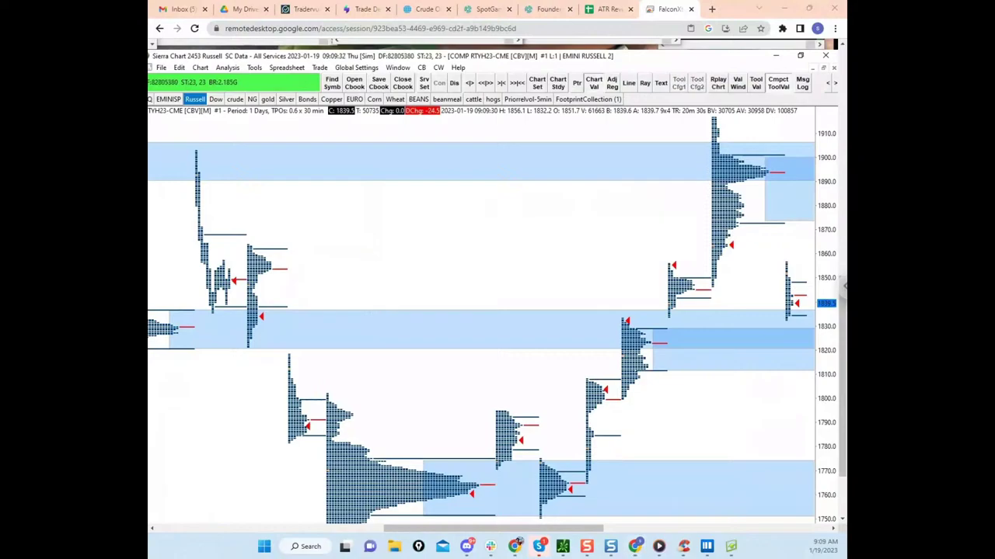
Step: Move the document window off the chart and display the 12-14 profile with its blocks in their own columns
left_click_drag(461, 284, 561, 87)
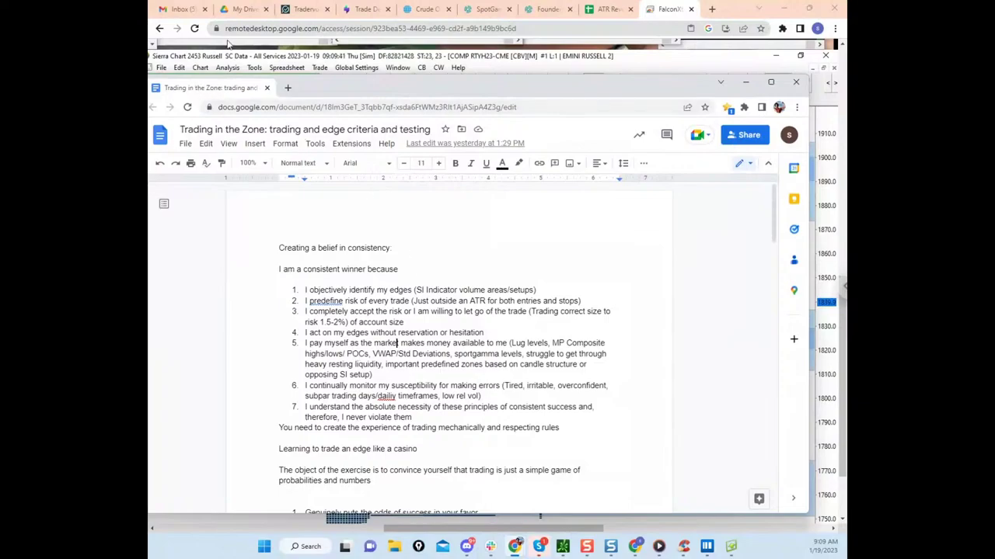
left_click_drag(226, 88, 559, 0)
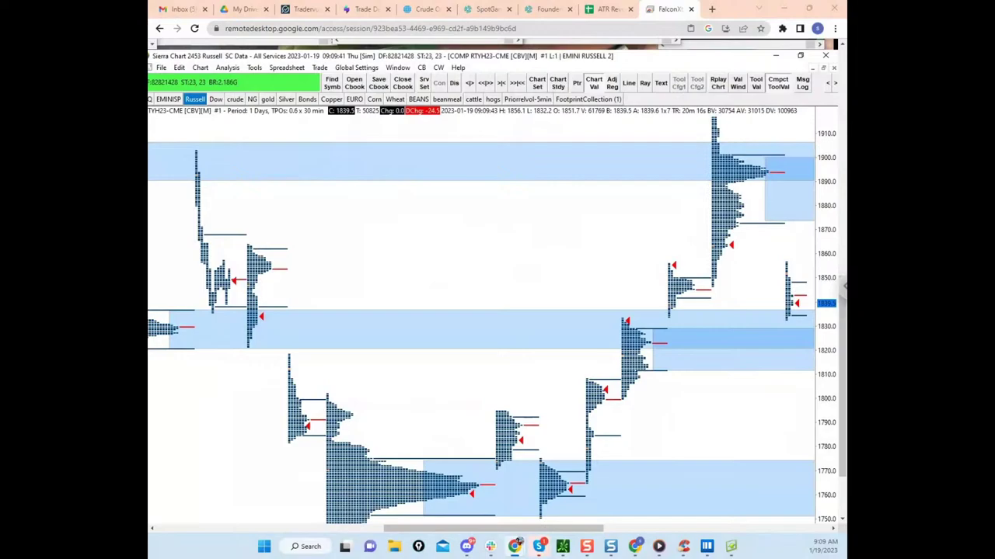
right_click(259, 270)
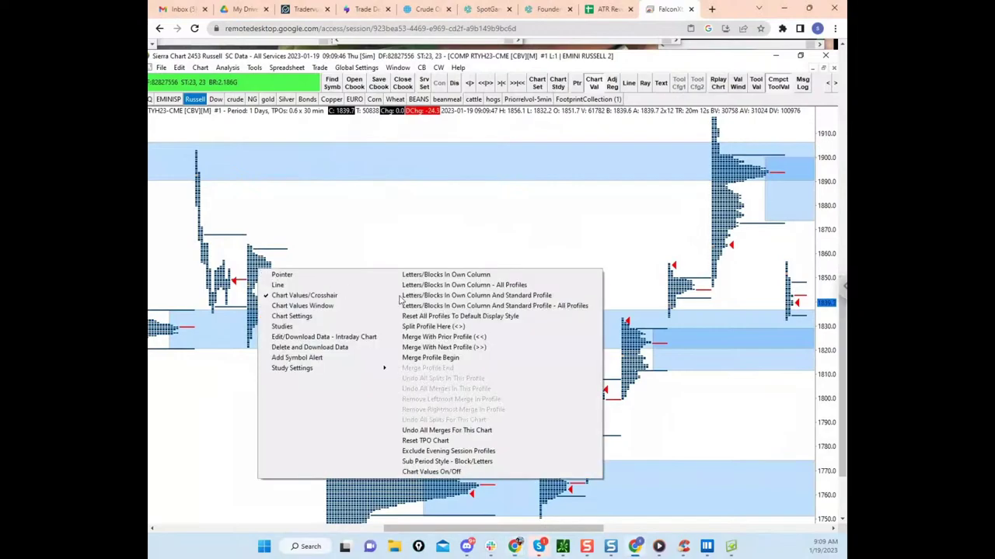
left_click(442, 276)
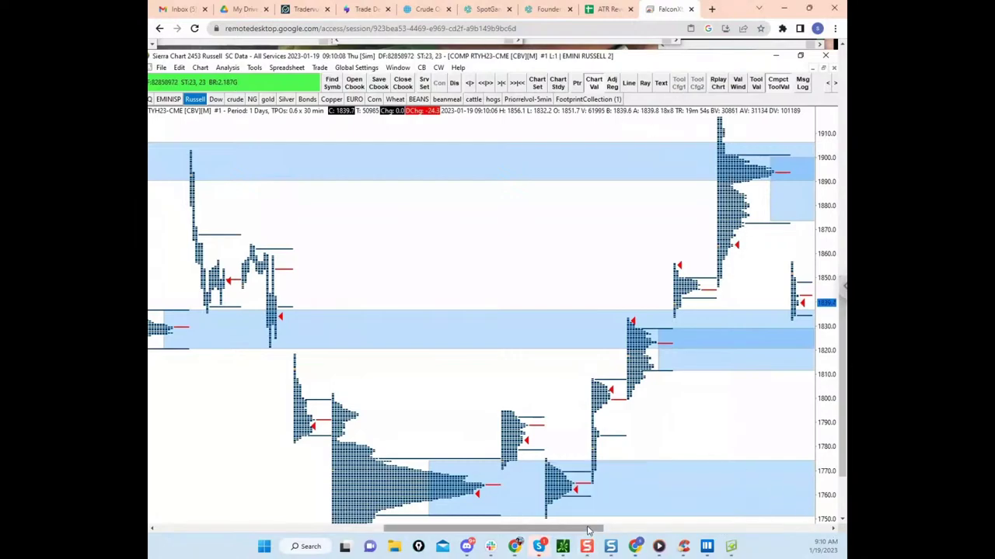
Step: Look over the neighbouring index VWAP charts and the composite profiles through the latest session, including the date axis
mouse_move(588, 531)
left_mouse_down()
mouse_move(598, 532)
mouse_move(589, 532)
left_mouse_up()
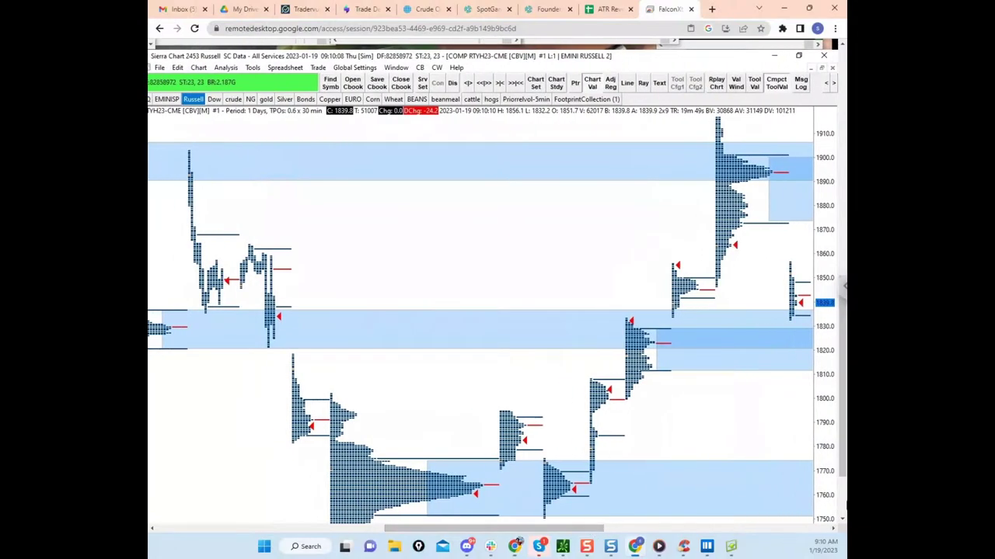
left_click(824, 532)
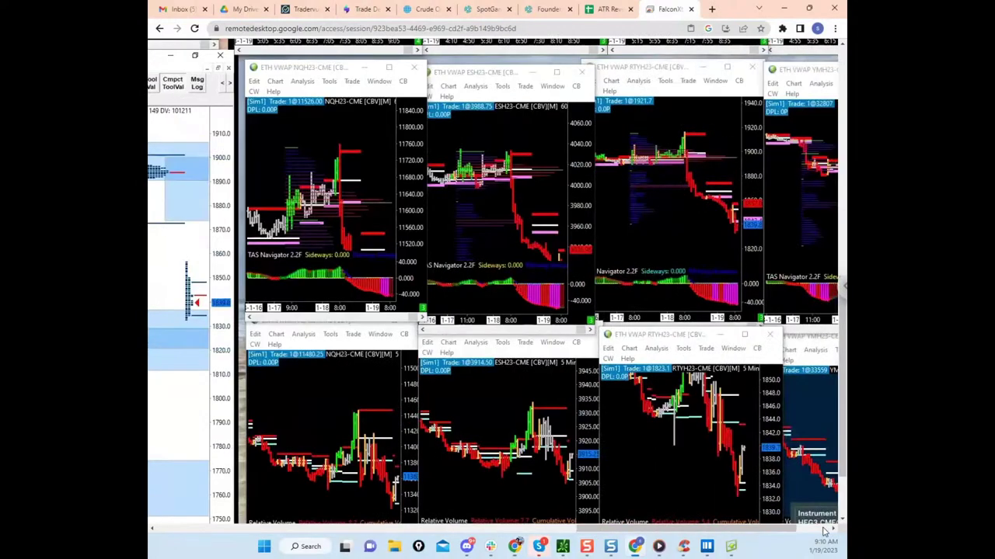
left_click_drag(620, 534, 540, 533)
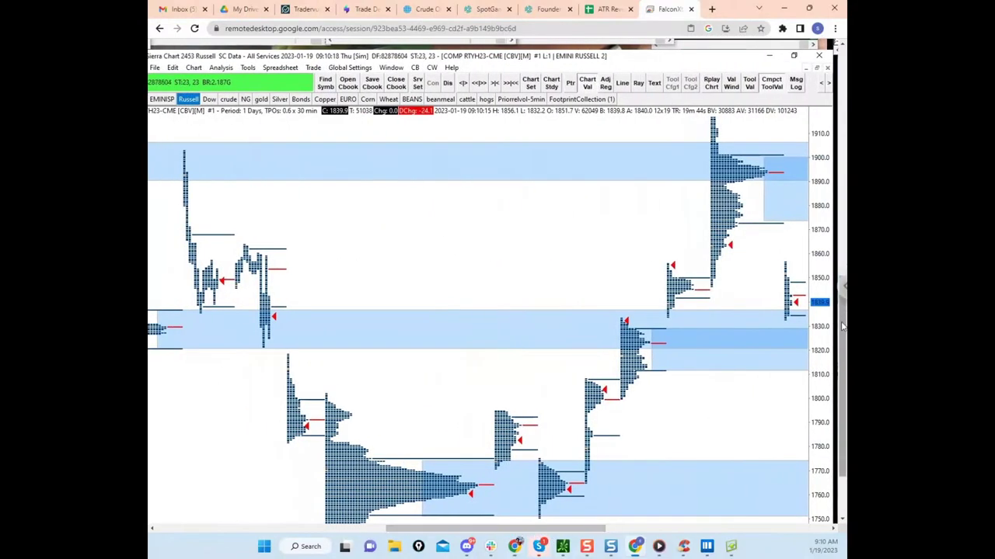
scroll(837, 333, "down", 1)
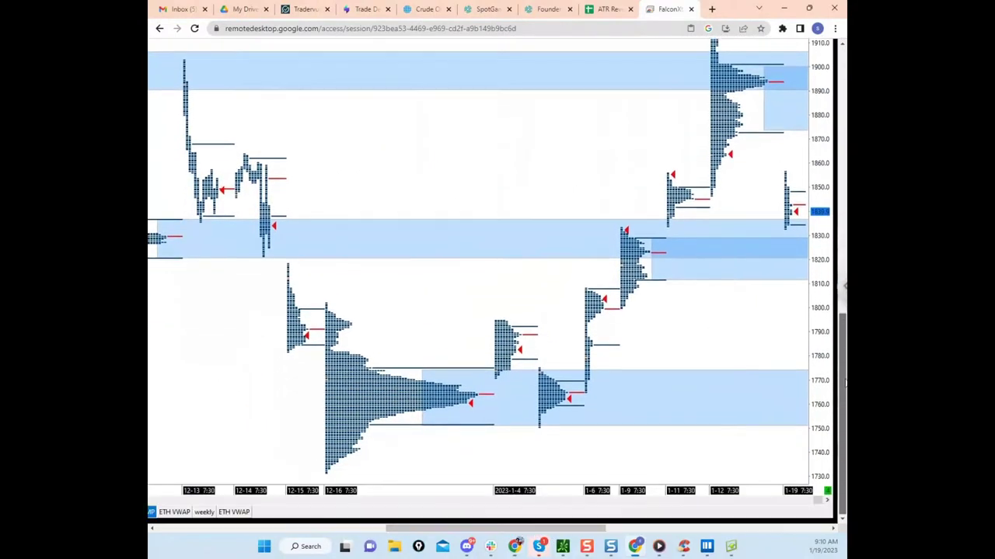
left_click(828, 502)
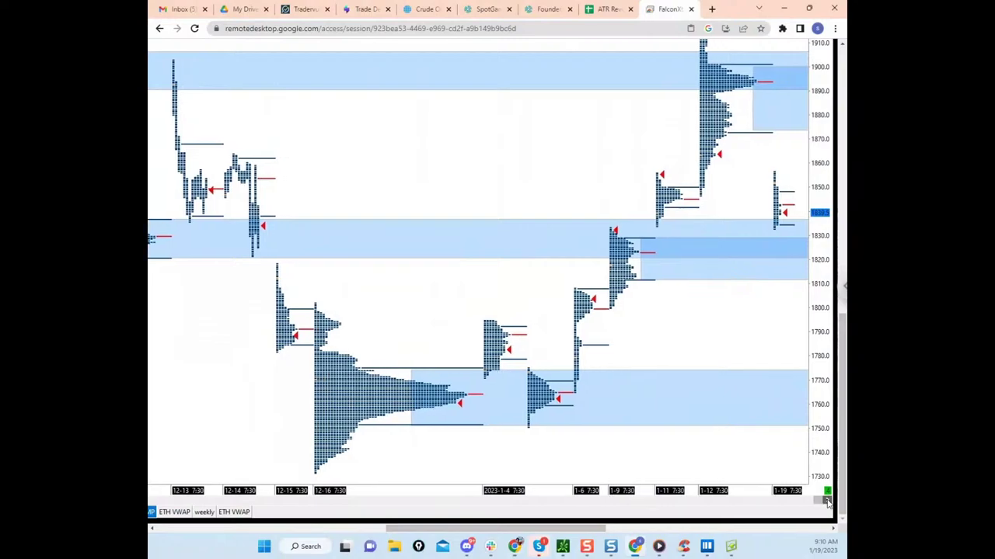
scroll(828, 503, "down", 5)
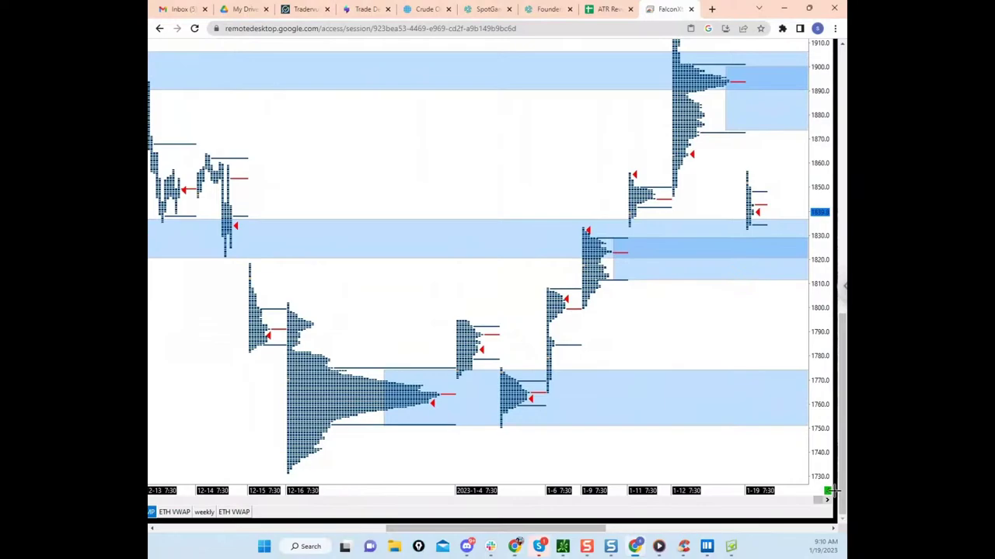
scroll(830, 492, "down", 3)
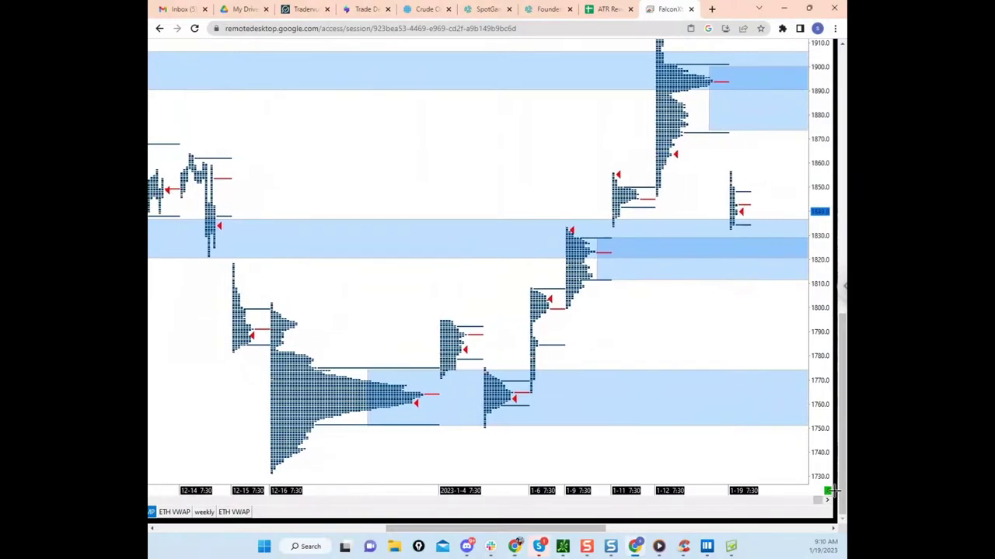
scroll(818, 212, "up", 3)
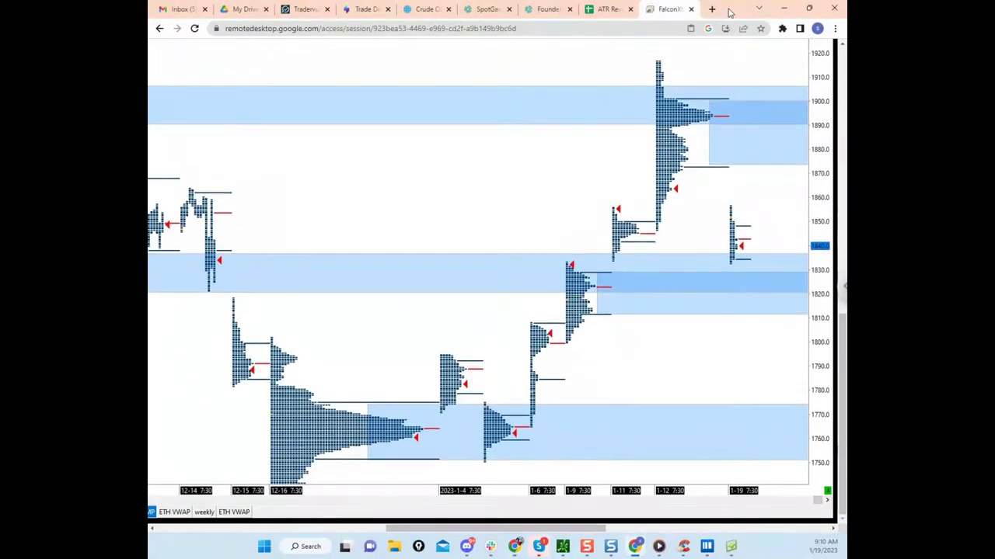
Step: Switch to Bookmap to check the Russell heatmap near 1840, and hide the CVD line on the Light Sweet Crude Oil chart
left_click_drag(729, 11, 571, 132)
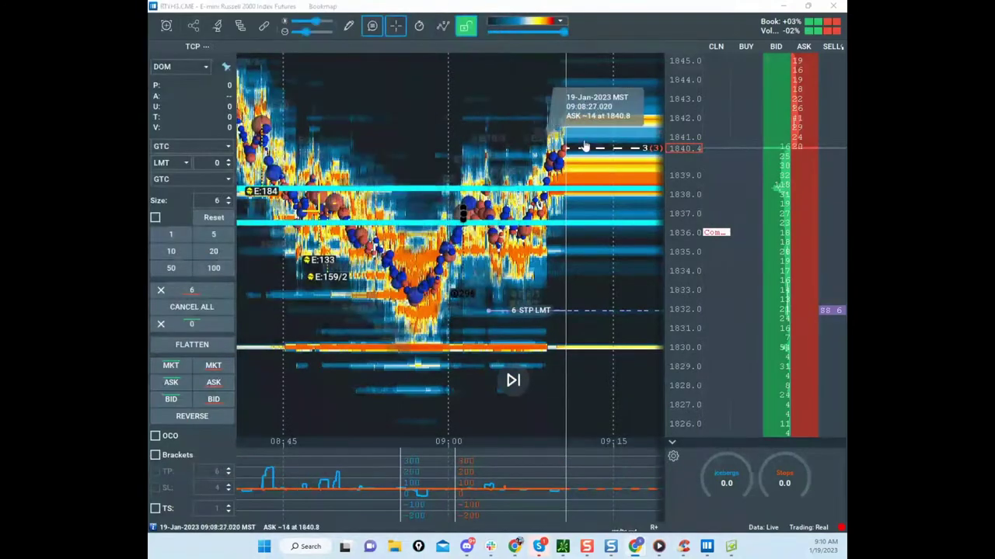
scroll(550, 155, "down", 2)
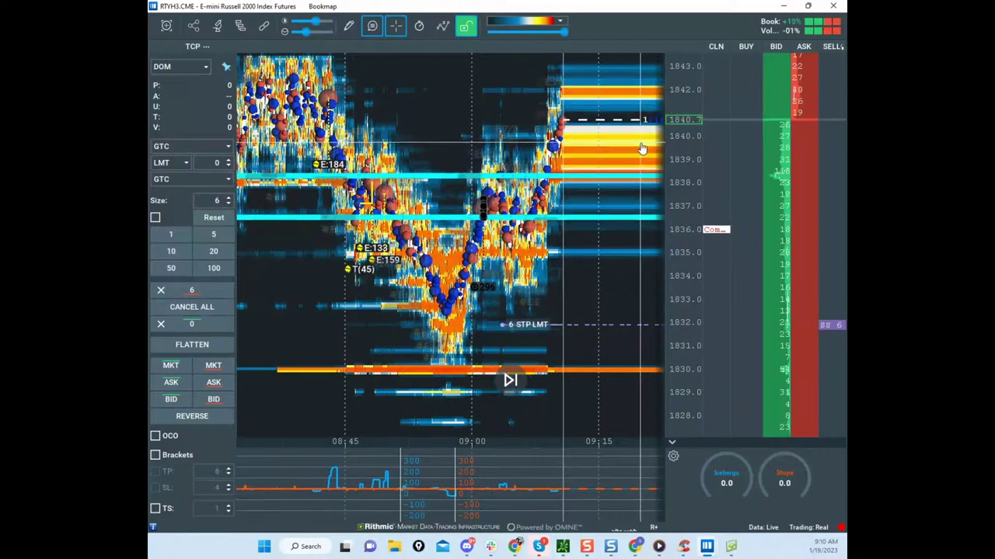
left_click_drag(149, 6, 591, 67)
left_click(755, 63)
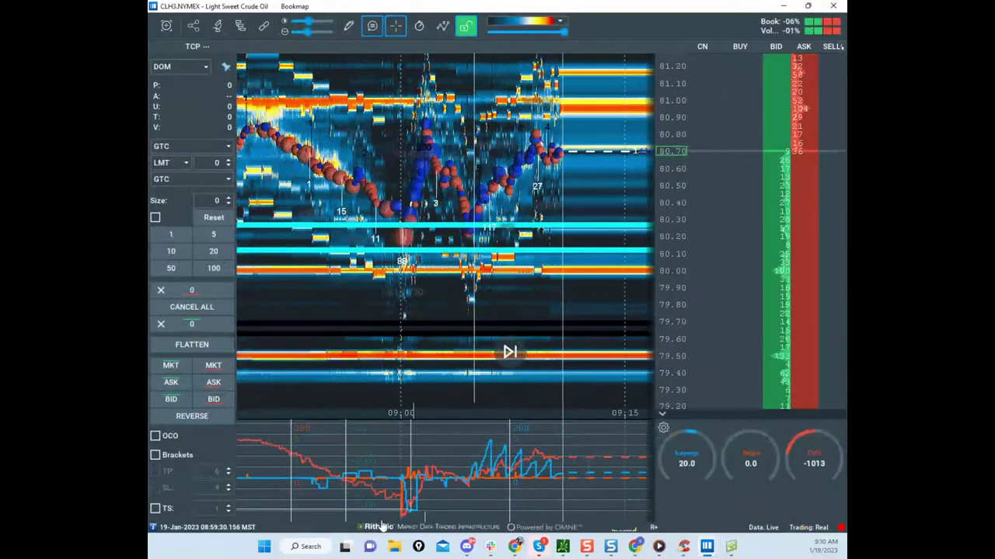
left_click(664, 429)
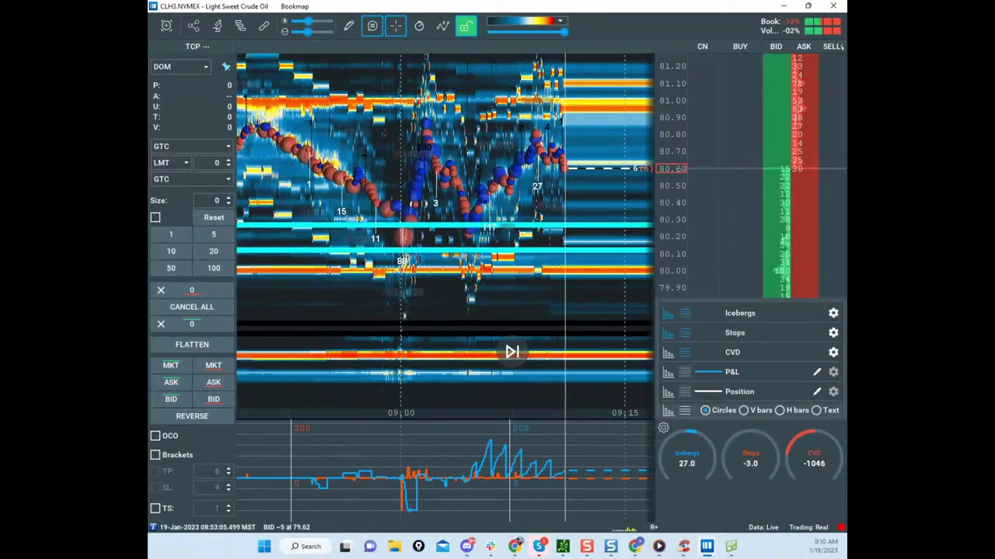
Step: Switch to the remote Sierra Chart session and examine the crude chartbook's composite profiles and weekly VWAP chart
left_click_drag(149, 101, 744, 90)
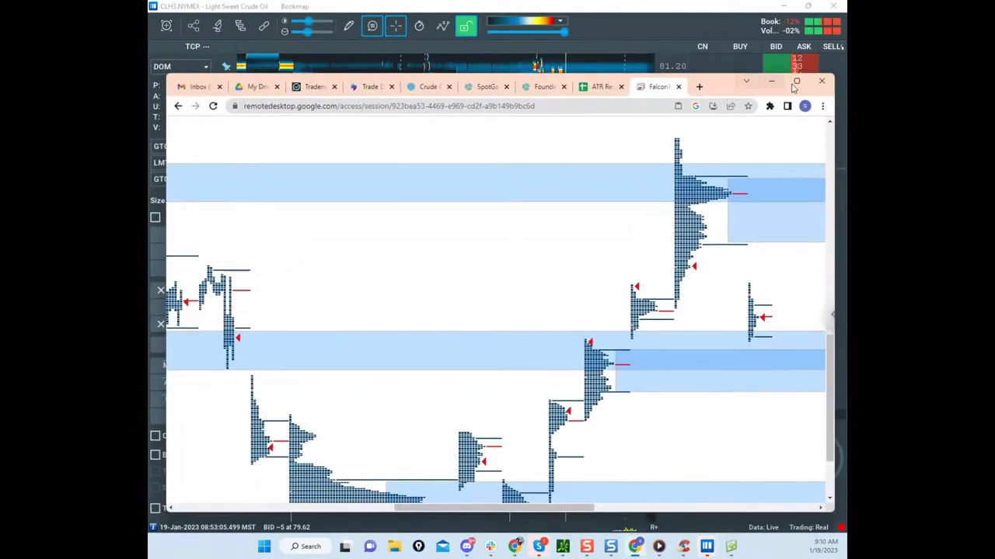
left_click(795, 82)
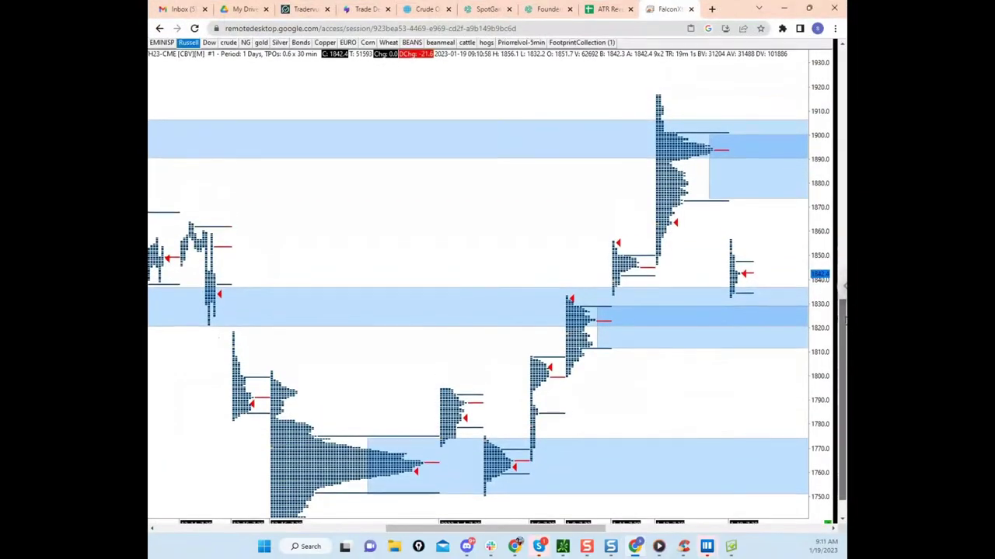
left_click(228, 42)
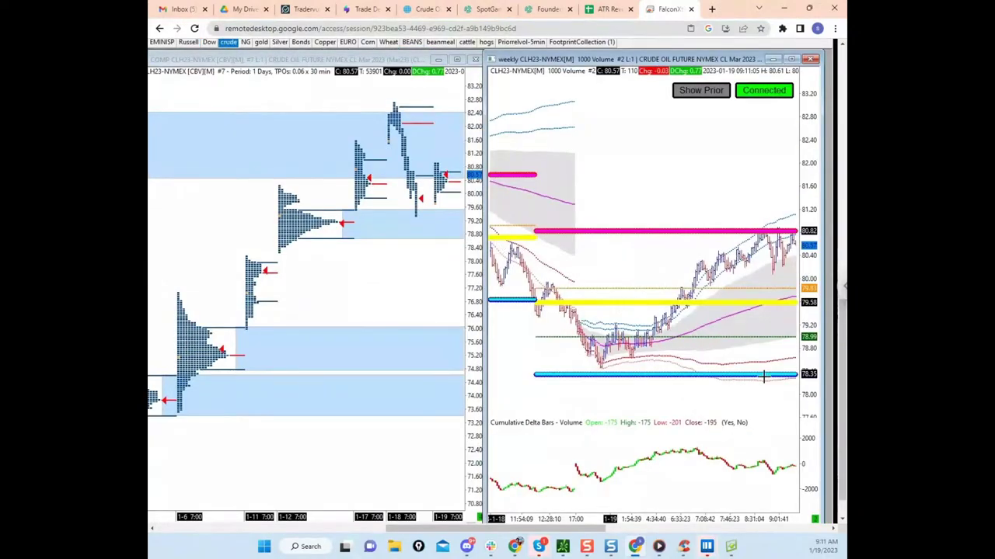
scroll(844, 392, "down", 1)
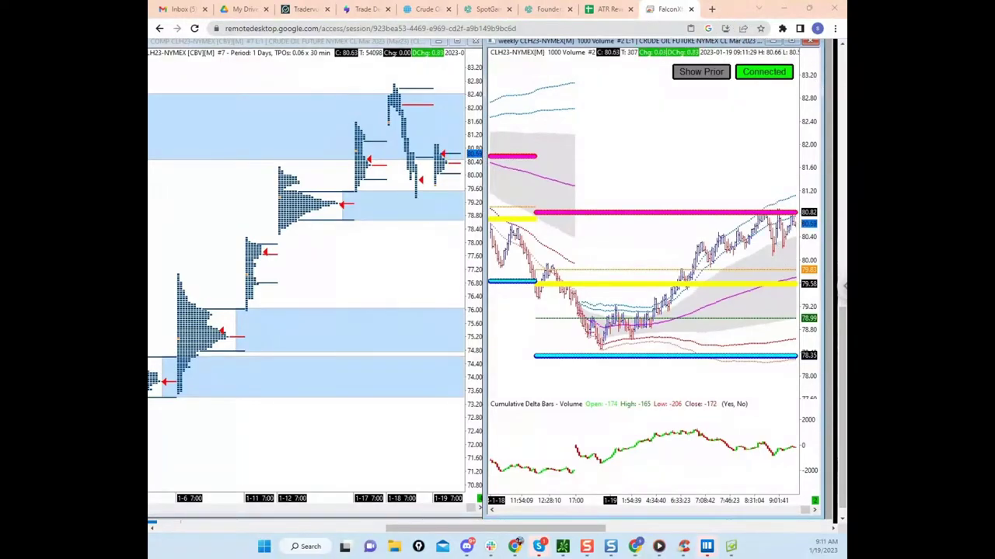
Step: Return to Bookmap's Light Sweet Crude Oil chart and examine the iceberg readings around and after 09:00
left_click_drag(668, 13, 481, 158)
left_click(689, 221)
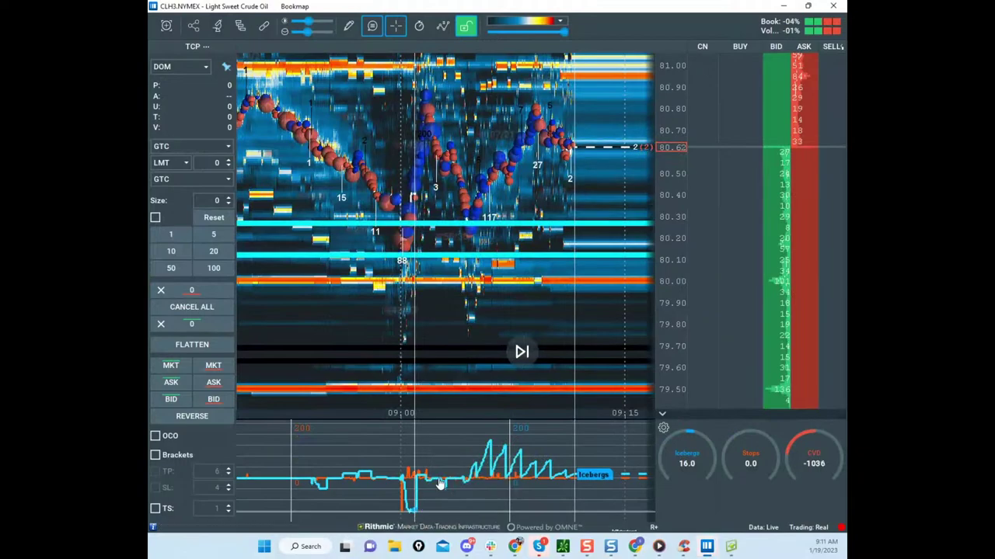
mouse_move(403, 514)
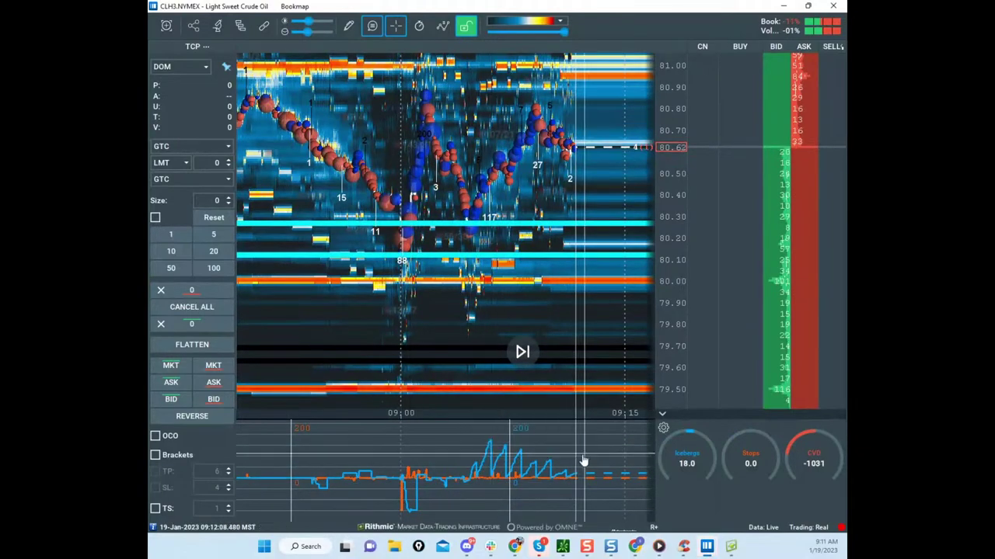
mouse_move(492, 450)
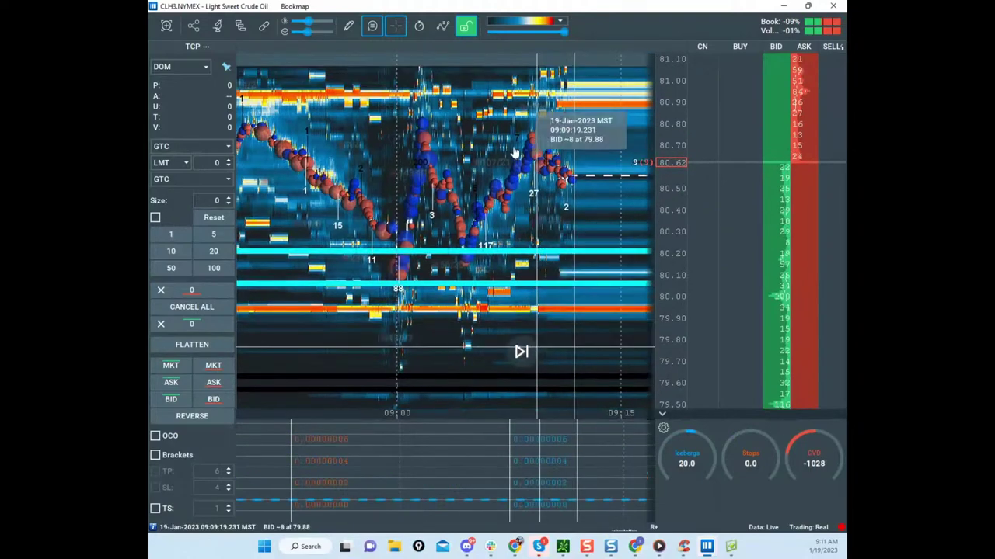
Step: Show icebergs on the crude oil chart using the Stops&Icebergs On-Chart add-on, with an aggregated threshold of 100
left_click(243, 27)
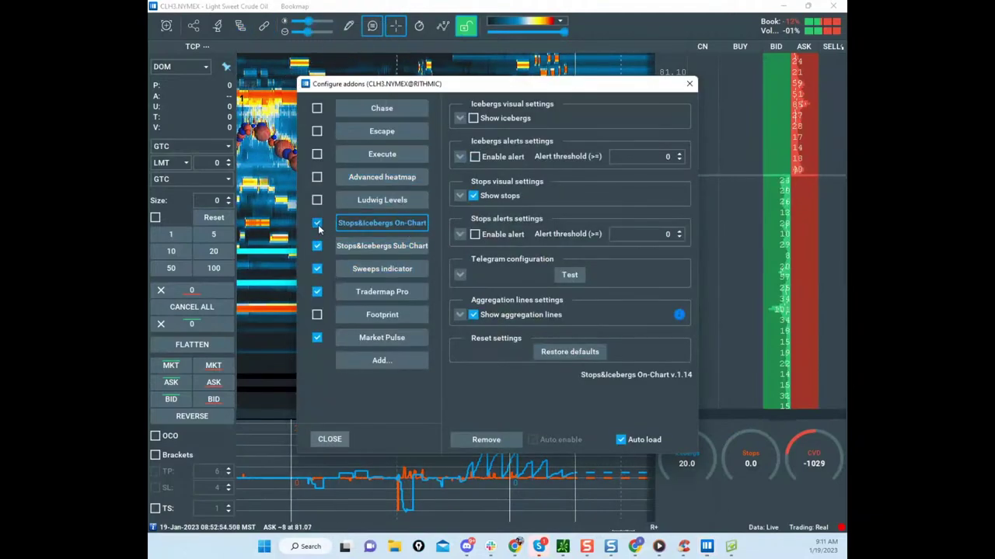
left_click(460, 119)
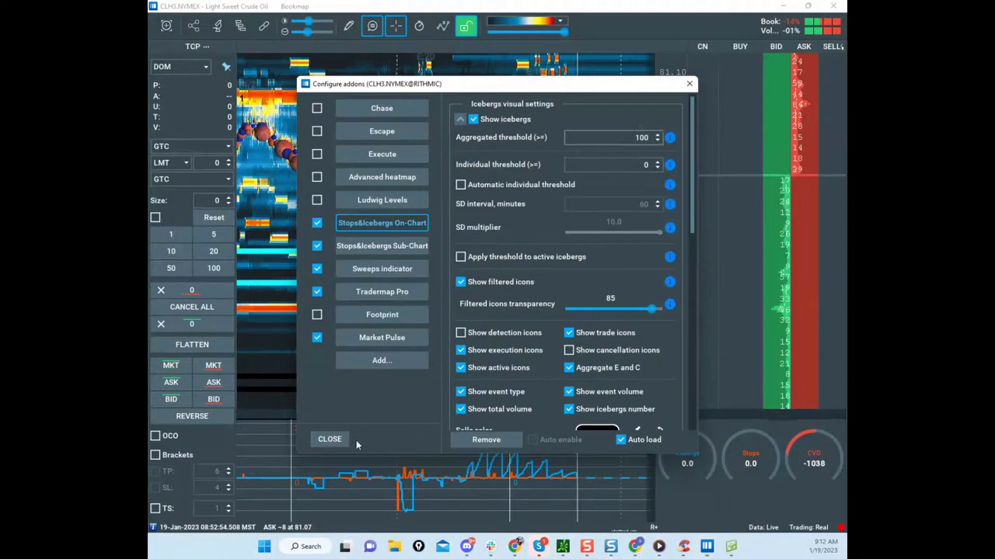
left_click(328, 439)
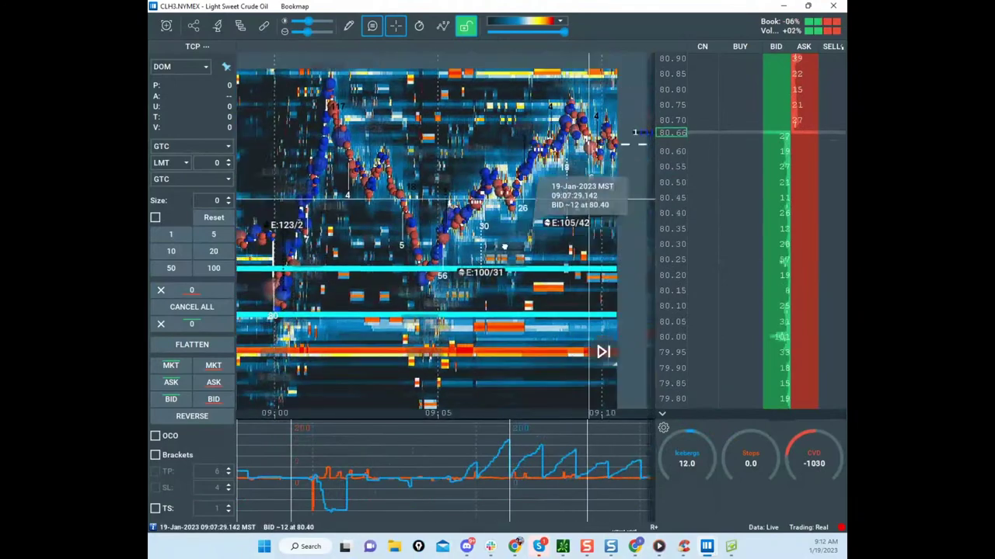
Step: Set the Buys color to yellow in the iceberg visual settings of the Stops&Icebergs On-Chart add-on
left_click(242, 28)
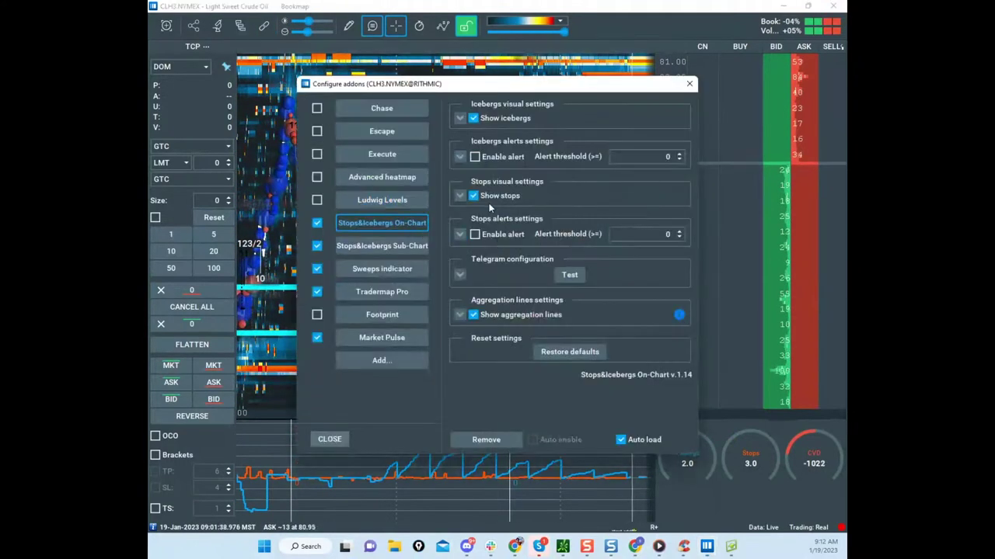
left_click(460, 119)
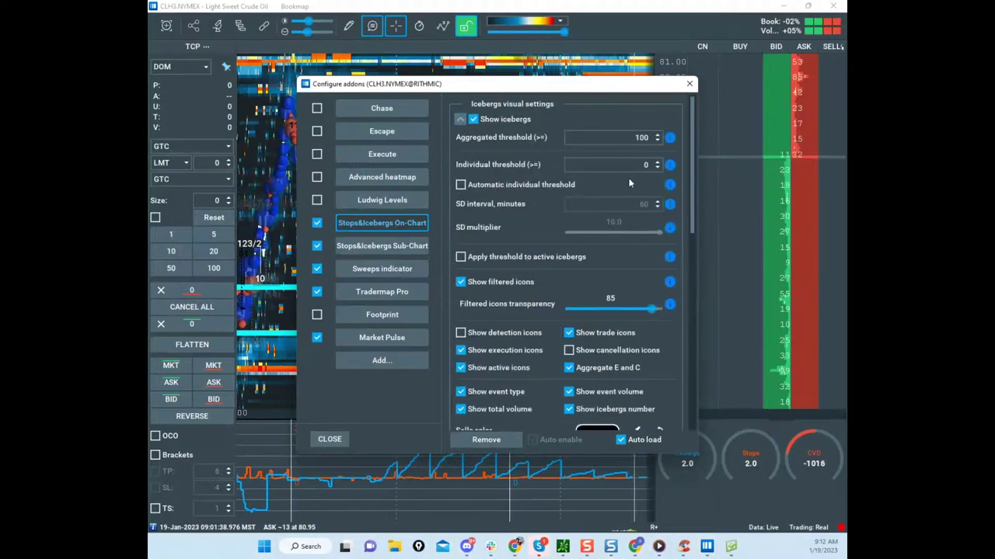
scroll(621, 238, "down", 5)
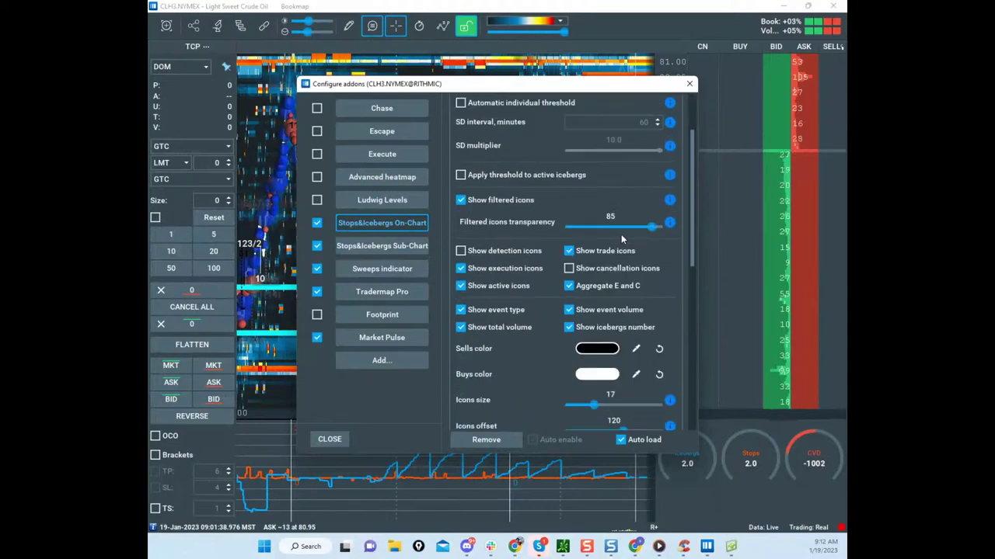
scroll(621, 238, "down", 4)
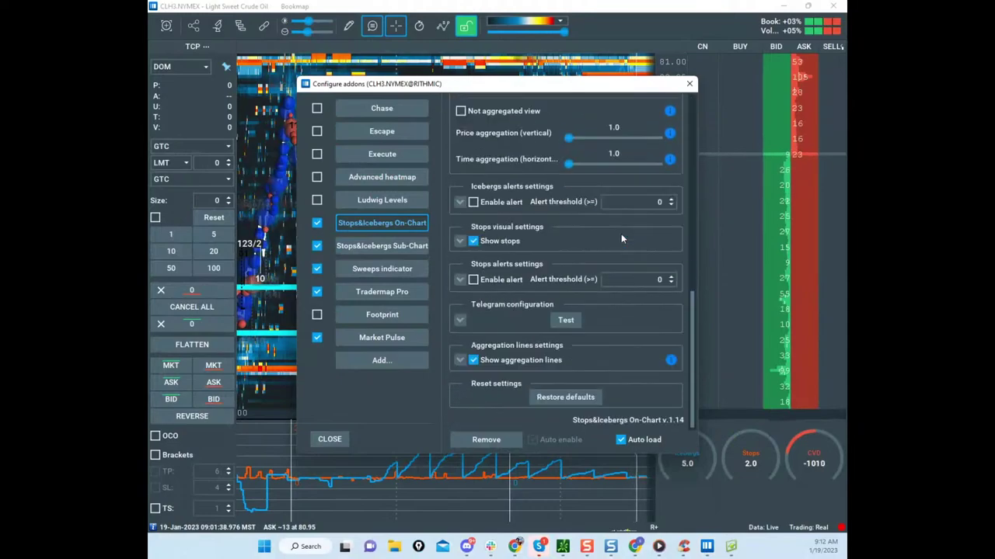
scroll(621, 238, "up", 4)
scroll(611, 224, "up", 1)
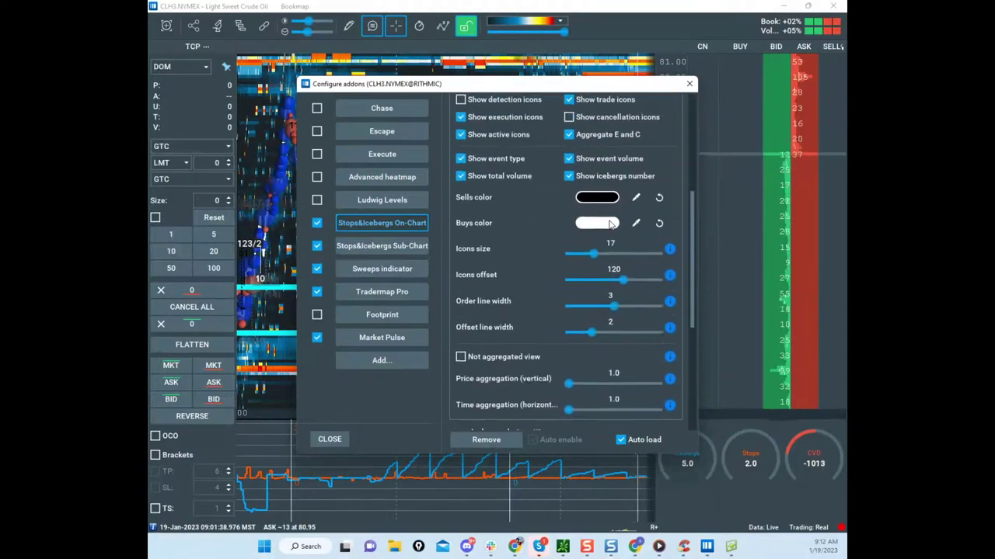
left_click(599, 223)
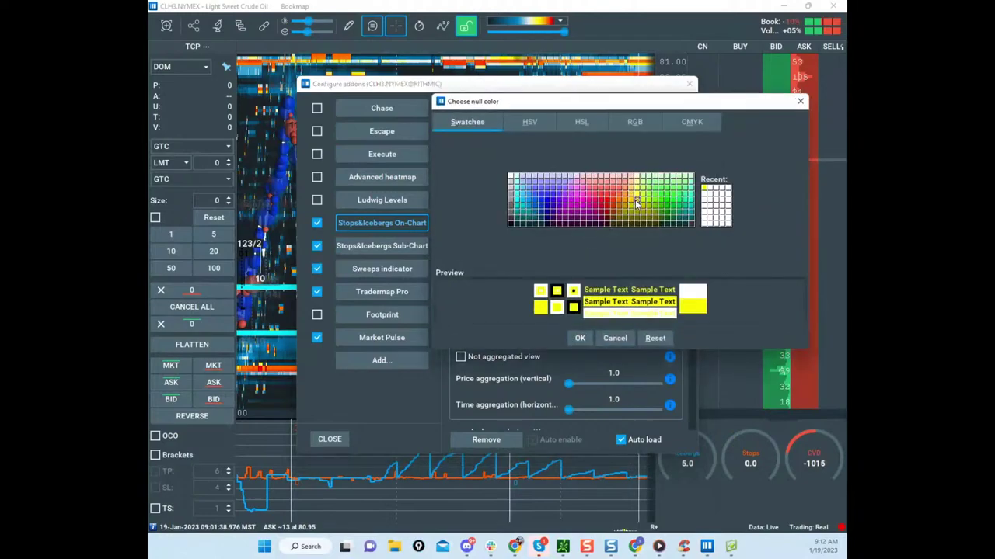
left_click(578, 338)
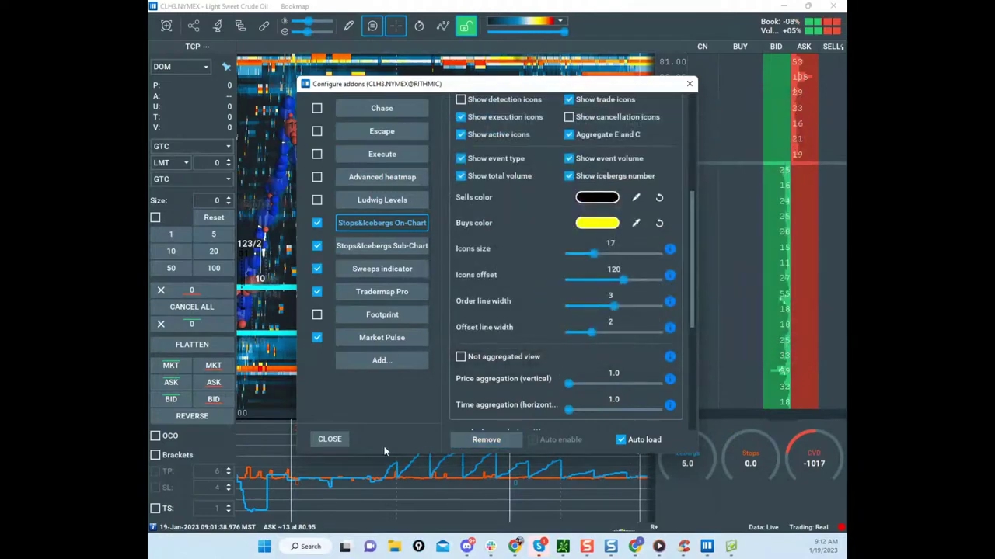
left_click(329, 440)
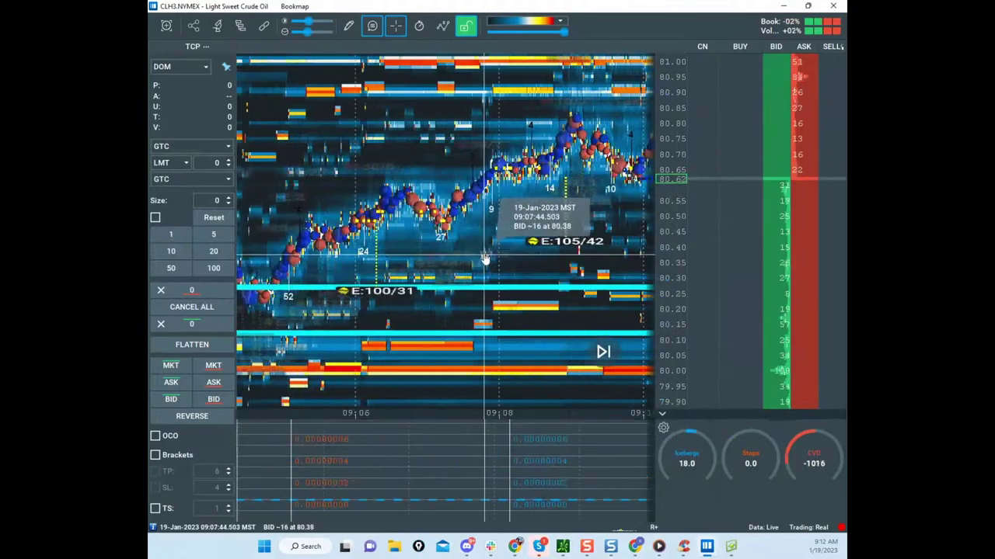
Step: Examine the iceberg markers against the cyan zone on the crude oil chart from before 07:00 to after 09:00
scroll(492, 233, "down", 5)
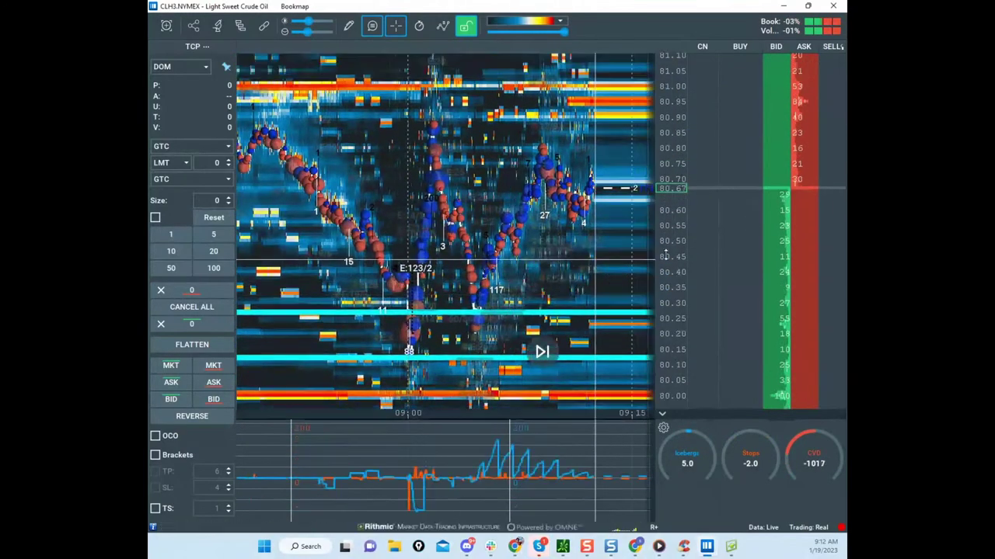
left_click_drag(624, 270, 615, 228)
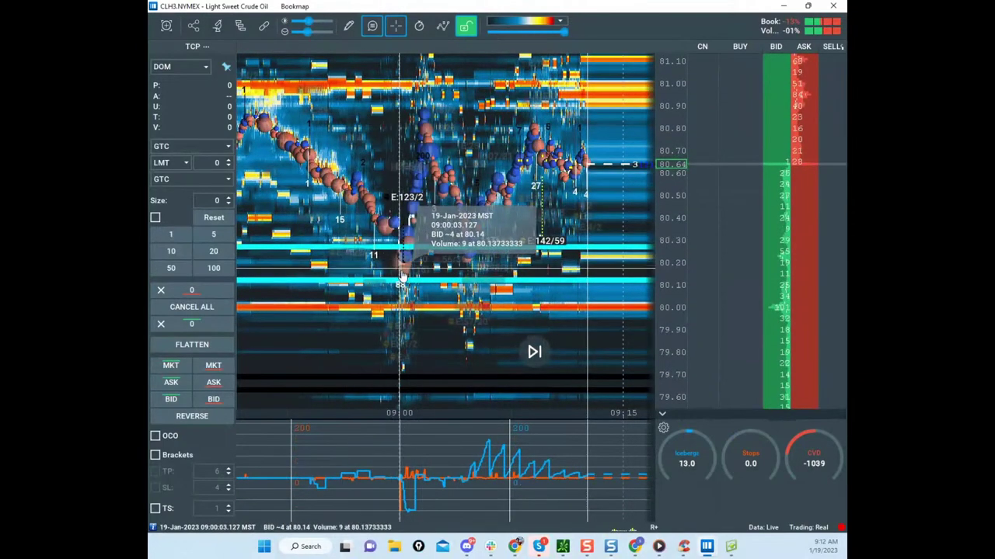
scroll(379, 255, "down", 3)
left_click_drag(384, 255, 537, 277)
scroll(459, 277, "down", 4)
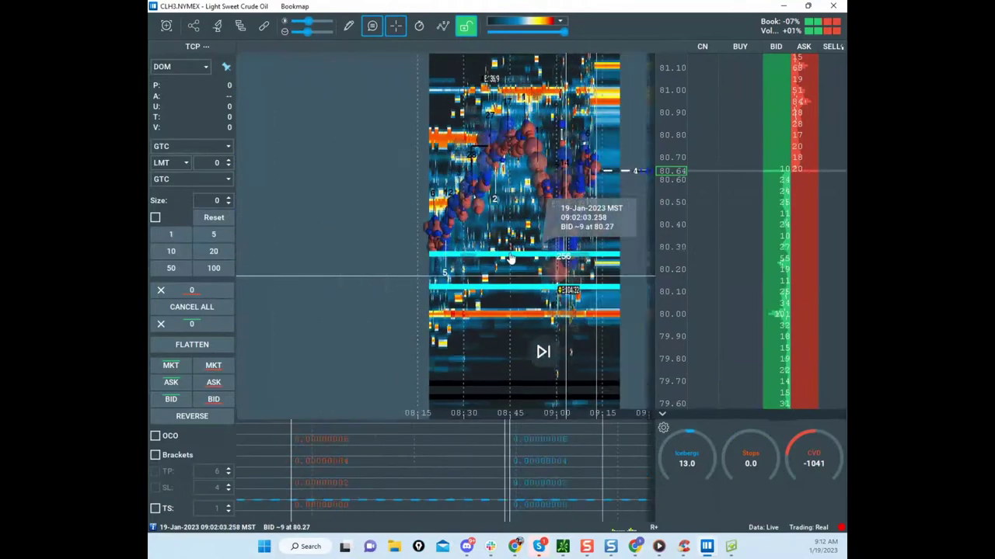
scroll(491, 241, "down", 3)
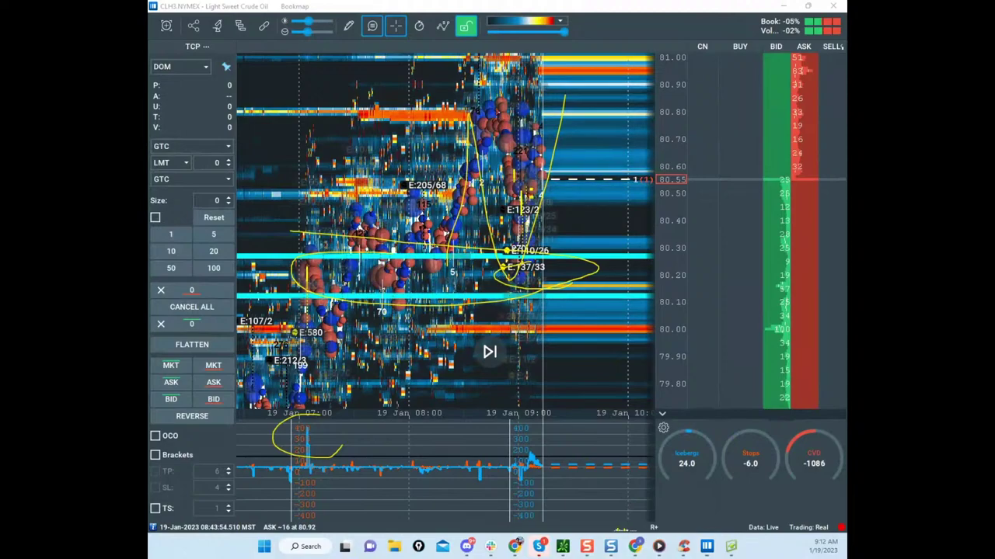
key("Escape")
Step: Focus the crude oil chart on the 09:00 to 09:10 price swings and reduce the volume dots to minimum size
left_click_drag(574, 240, 562, 238)
scroll(569, 230, "up", 1)
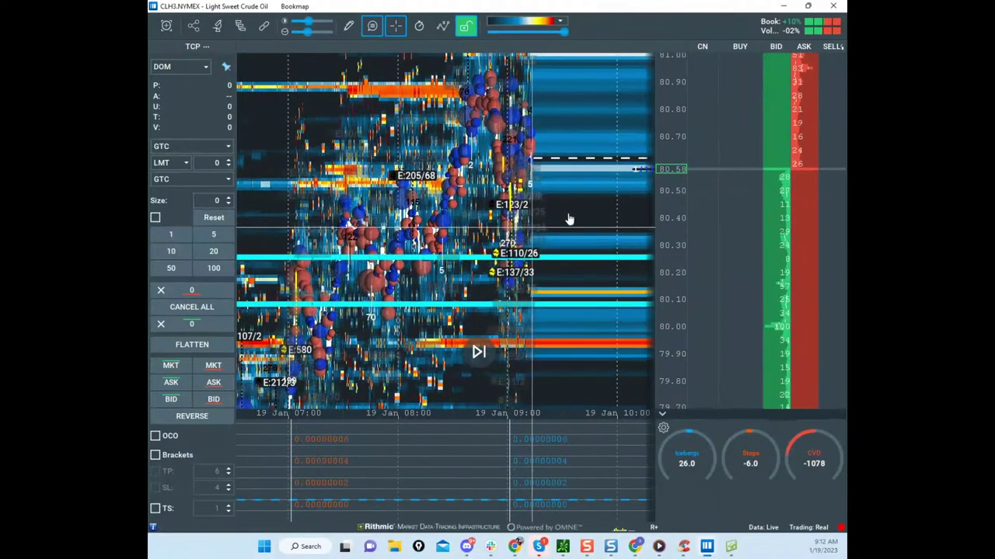
scroll(568, 220, "up", 5)
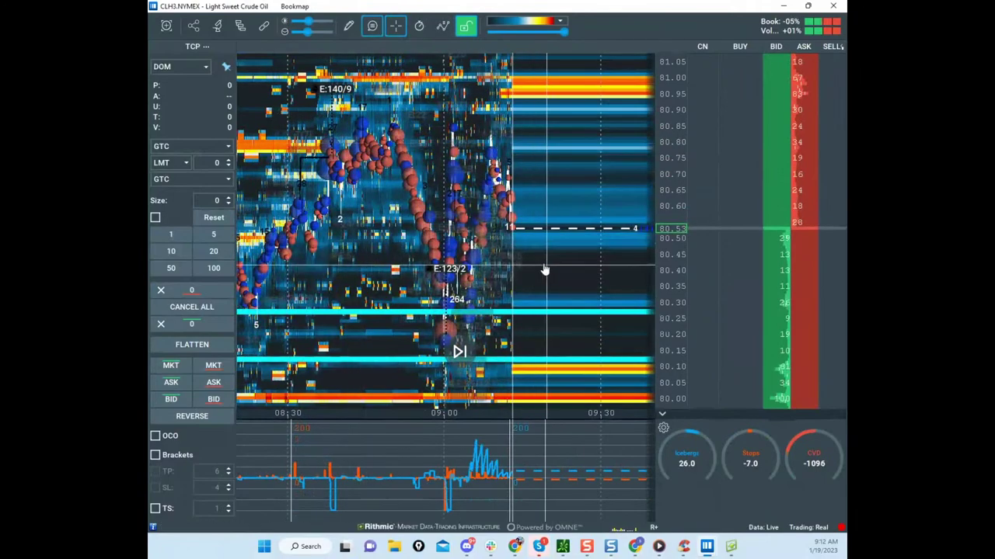
scroll(545, 270, "up", 5)
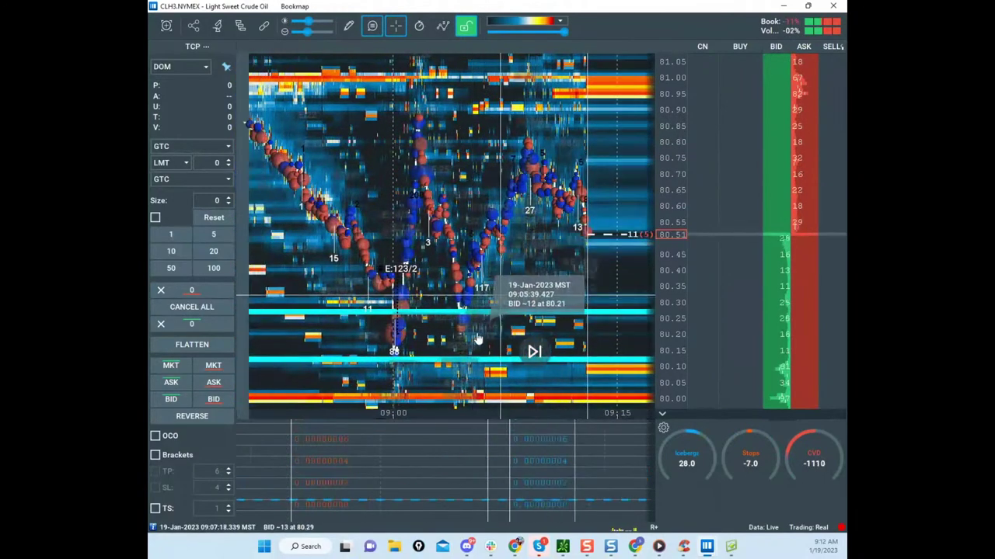
scroll(486, 330, "up", 3)
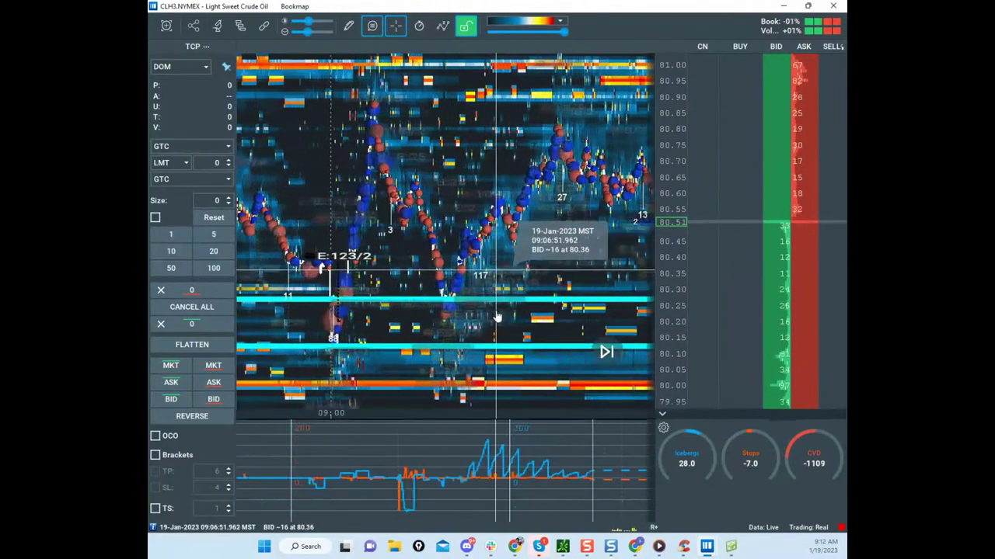
left_click_drag(488, 334, 464, 308)
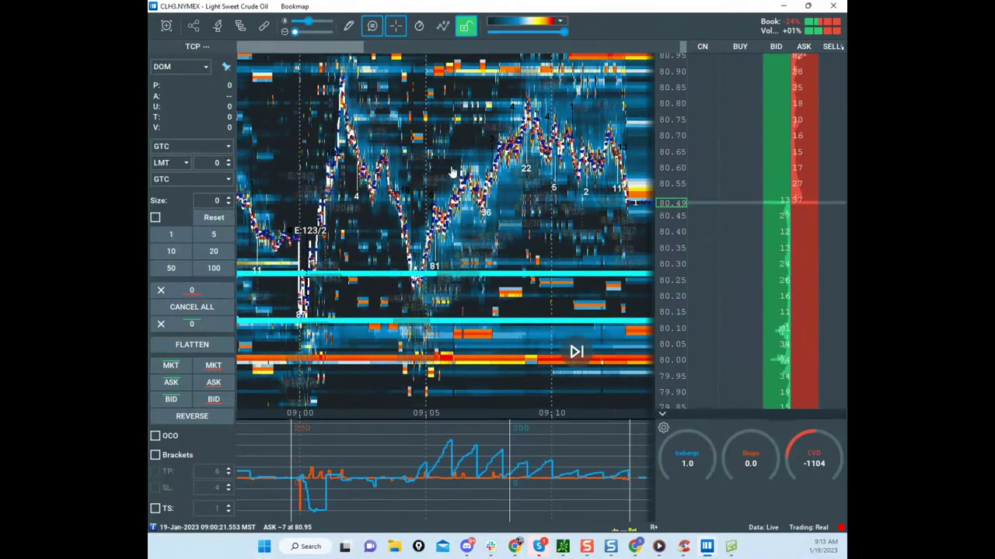
Step: Examine the iceberg subchart and the price action around 09:05, down to five-second detail
scroll(453, 171, "up", 2)
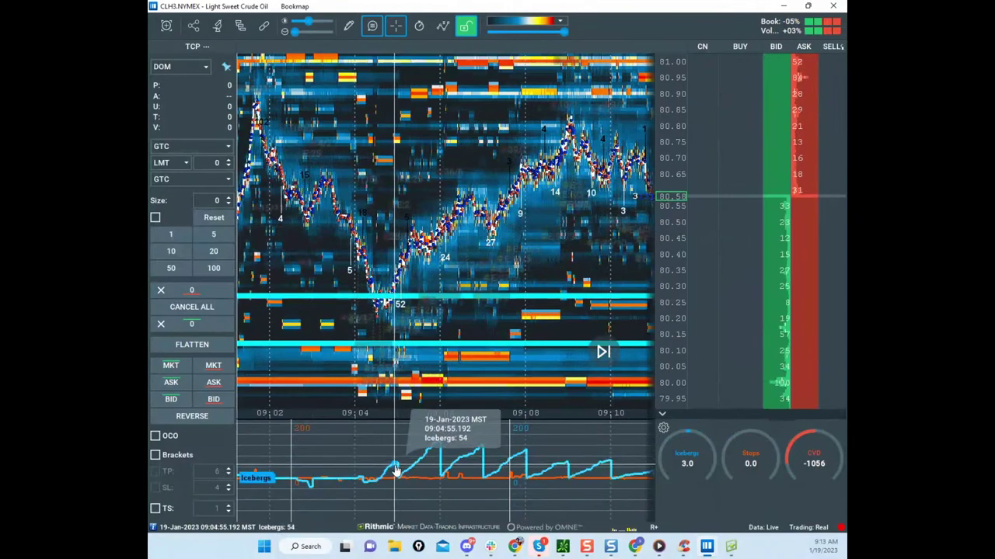
scroll(358, 311, "up", 3)
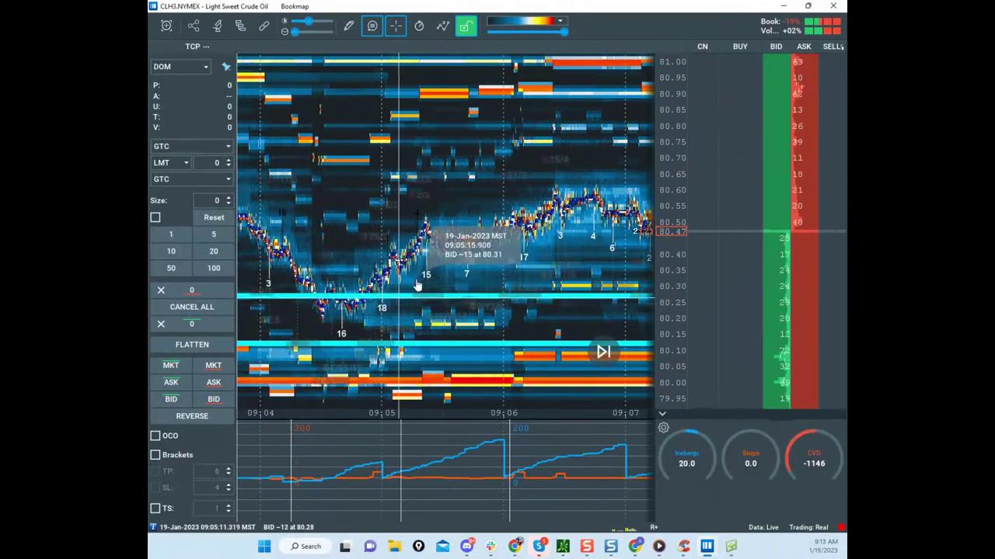
scroll(673, 168, "up", 3)
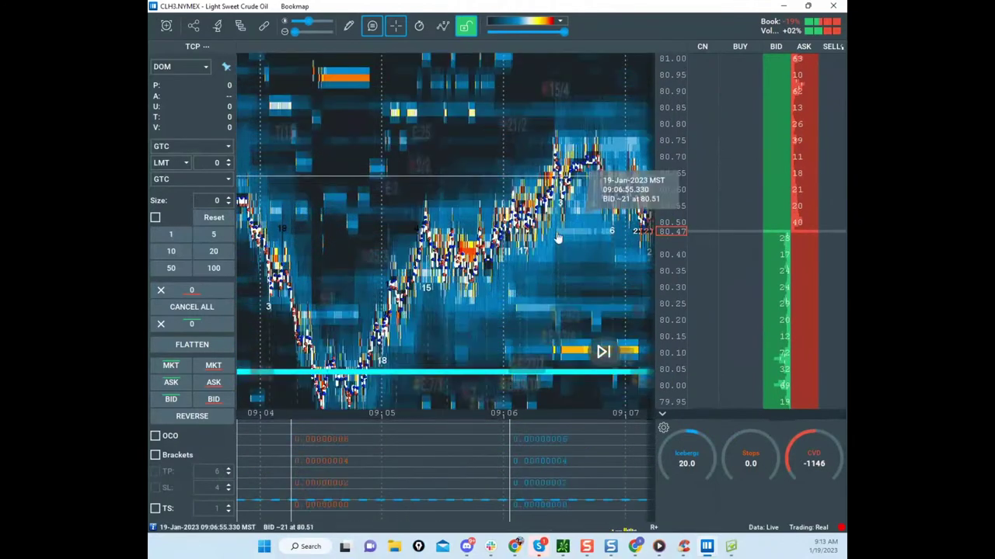
left_click_drag(586, 225, 595, 143)
scroll(417, 212, "up", 3)
scroll(451, 257, "down", 5)
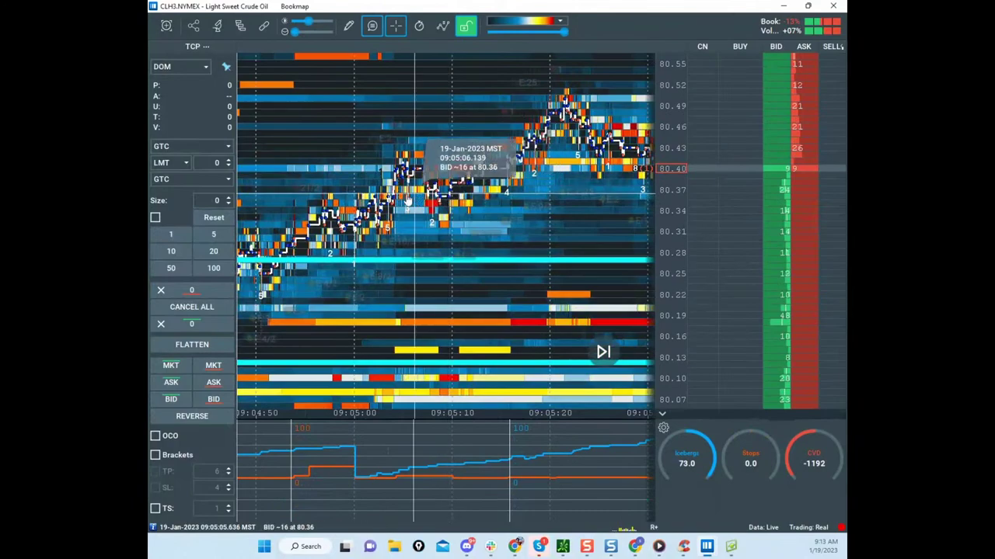
scroll(393, 210, "up", 3)
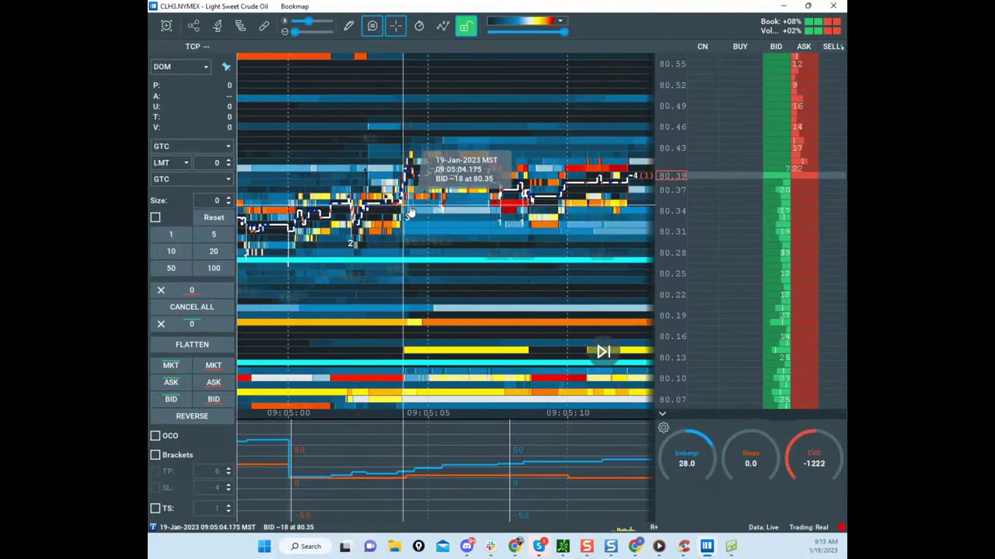
Step: Draw horizontal lines on the crude oil chart at about 80.35 and about 80.54
left_click(350, 27)
left_click(367, 139)
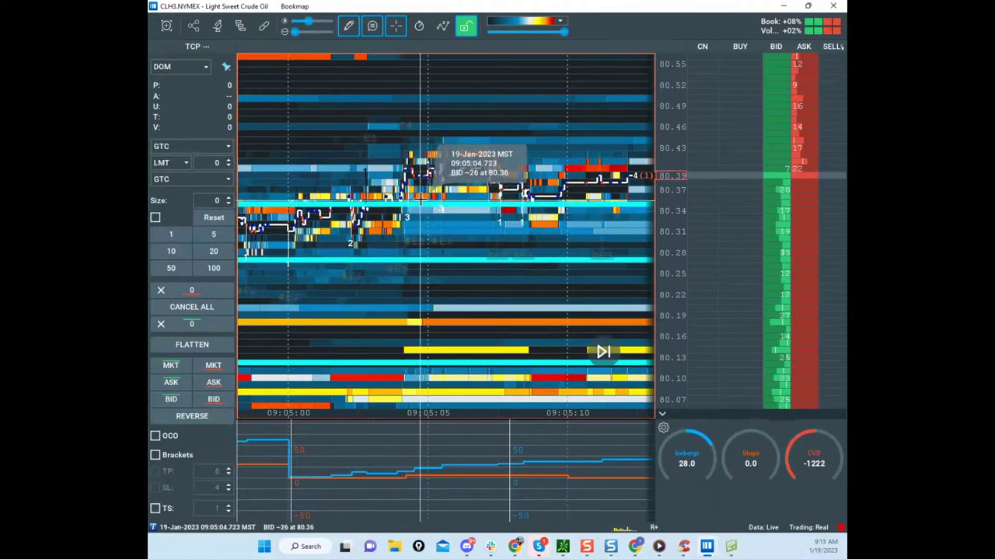
scroll(497, 176, "down", 6)
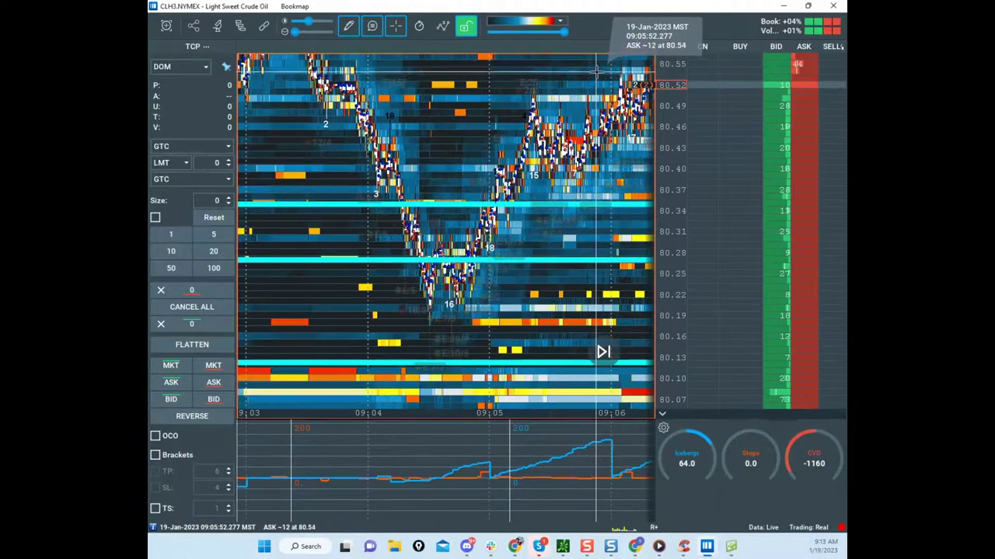
Step: Change the color of the horizontal line near 80.54 to dark blue and save its style
left_click(349, 27)
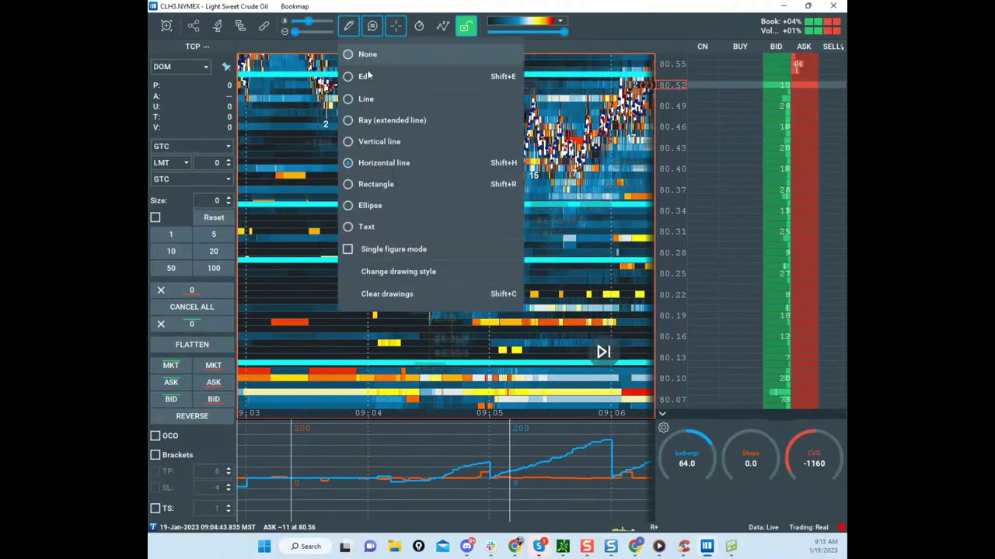
left_click(371, 76)
right_click(474, 78)
left_click(501, 93)
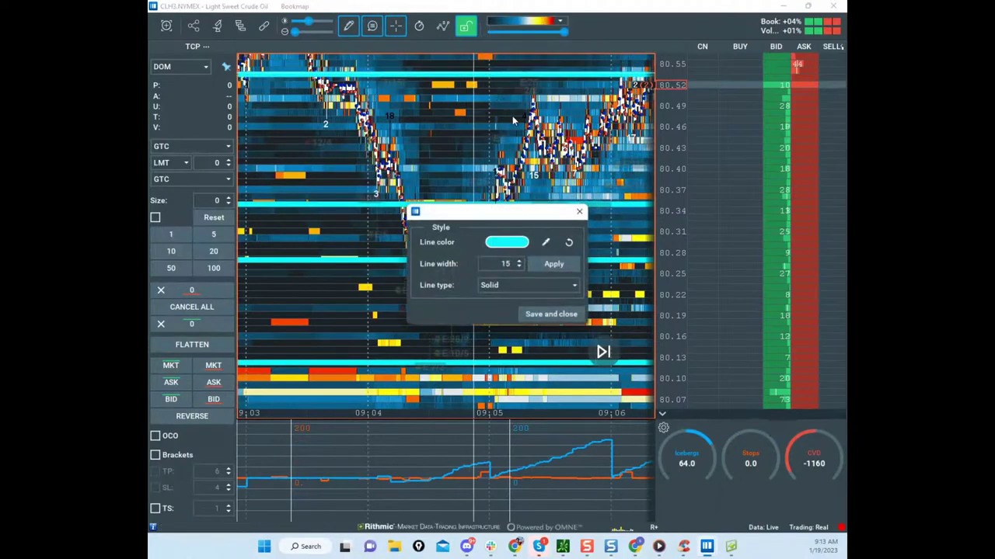
left_click(511, 245)
left_click(423, 226)
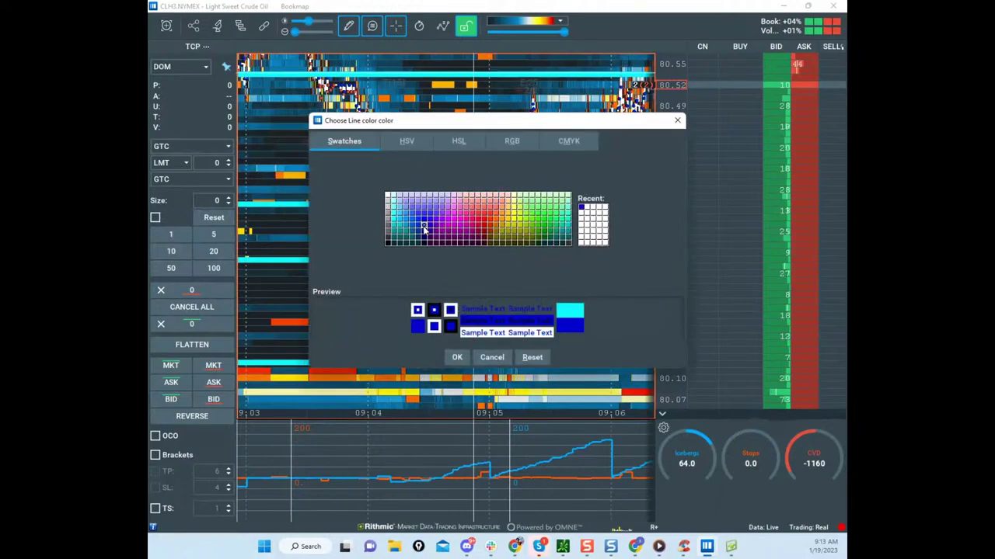
left_click(456, 357)
left_click(548, 314)
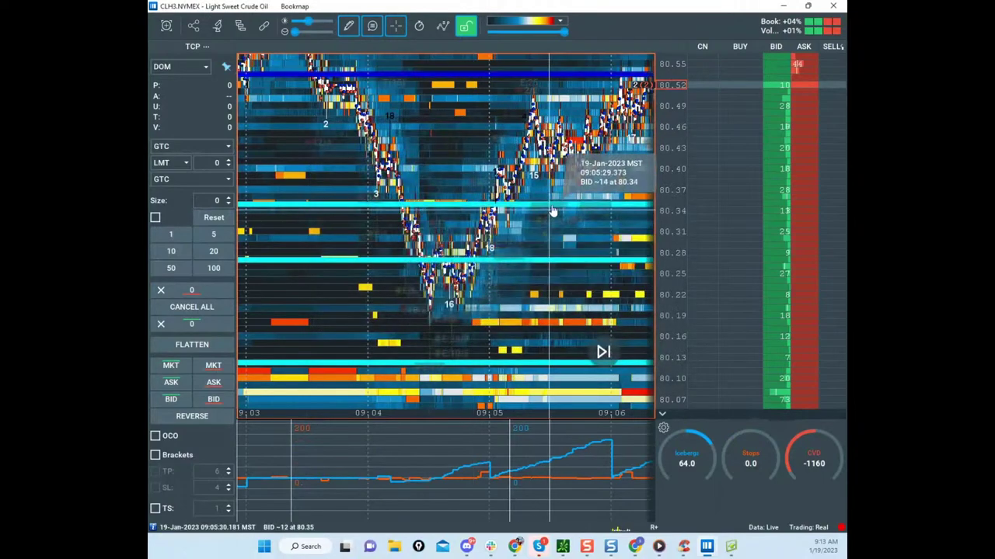
Step: Change the color of the horizontal line near 80.35 to blue, save its style and leave drawing mode
right_click(554, 208)
left_click(575, 227)
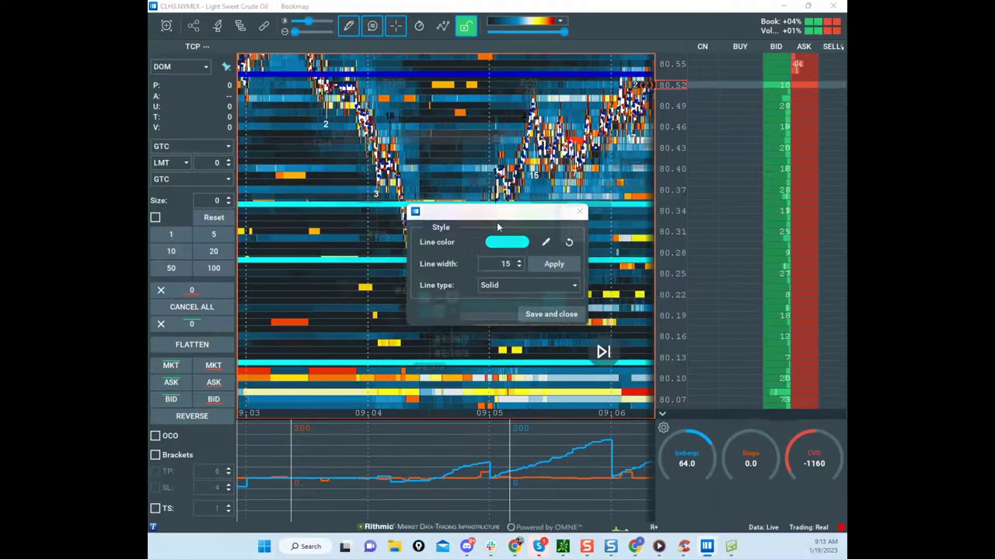
left_click(511, 246)
left_click(421, 226)
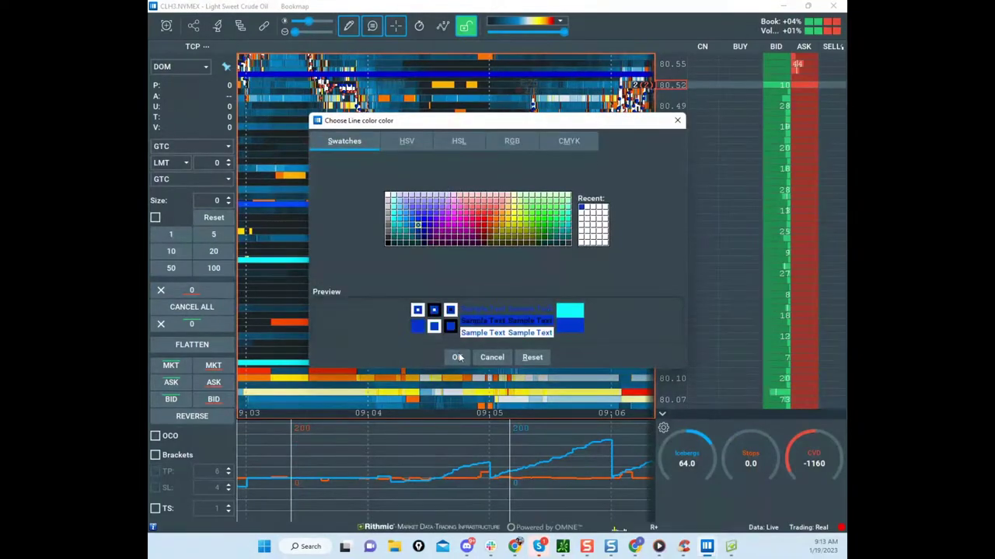
left_click(457, 356)
left_click(547, 314)
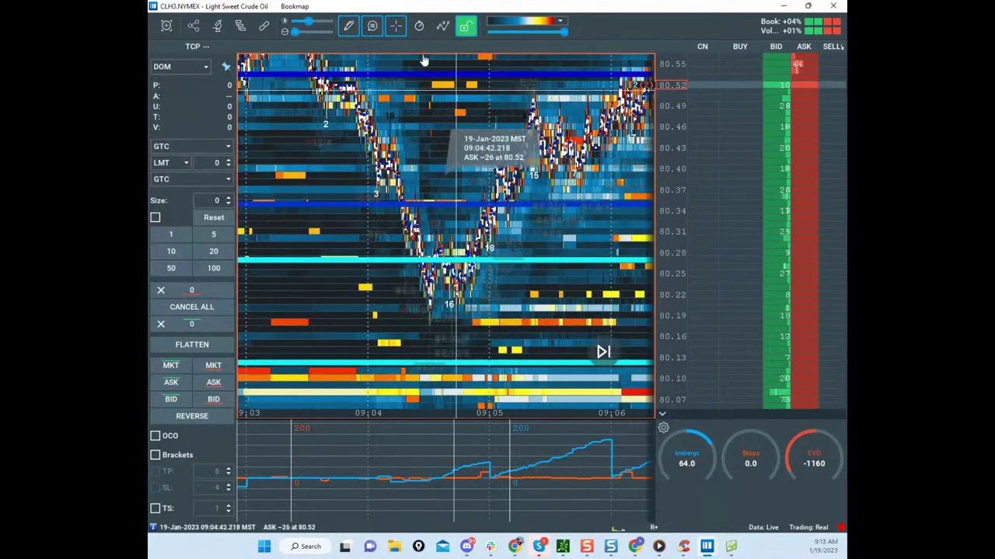
left_click(349, 26)
left_click(377, 55)
left_click_drag(486, 122, 326, 211)
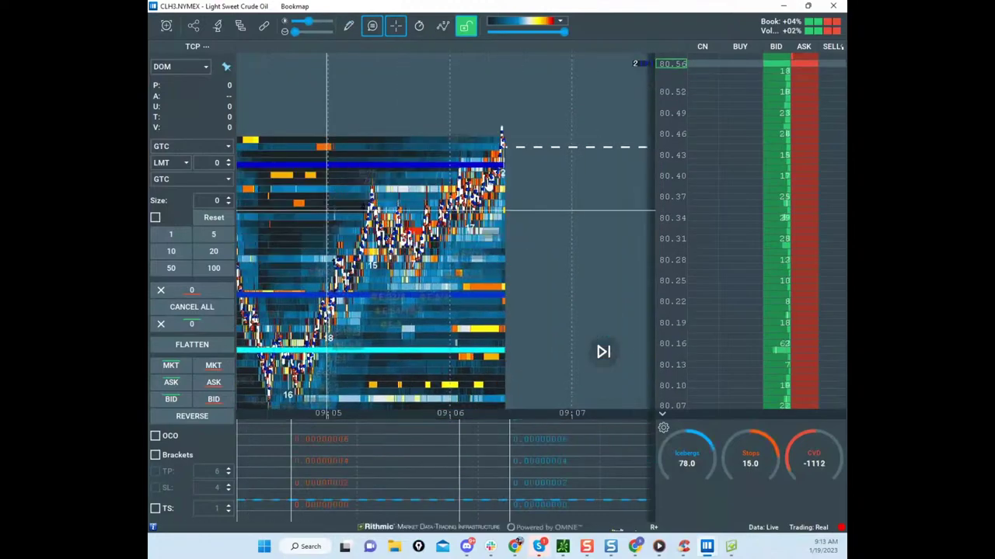
Step: Move the dark blue horizontal line near 80.54 up to about 80.83 on the crude oil chart and leave drawing mode
scroll(524, 148, "up", 2)
scroll(492, 284, "down", 3)
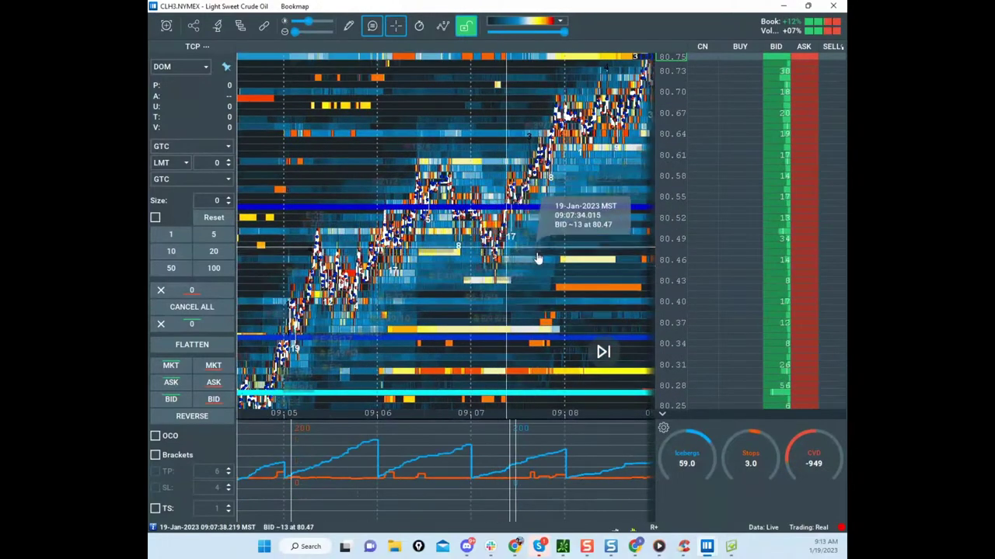
scroll(544, 256, "down", 1)
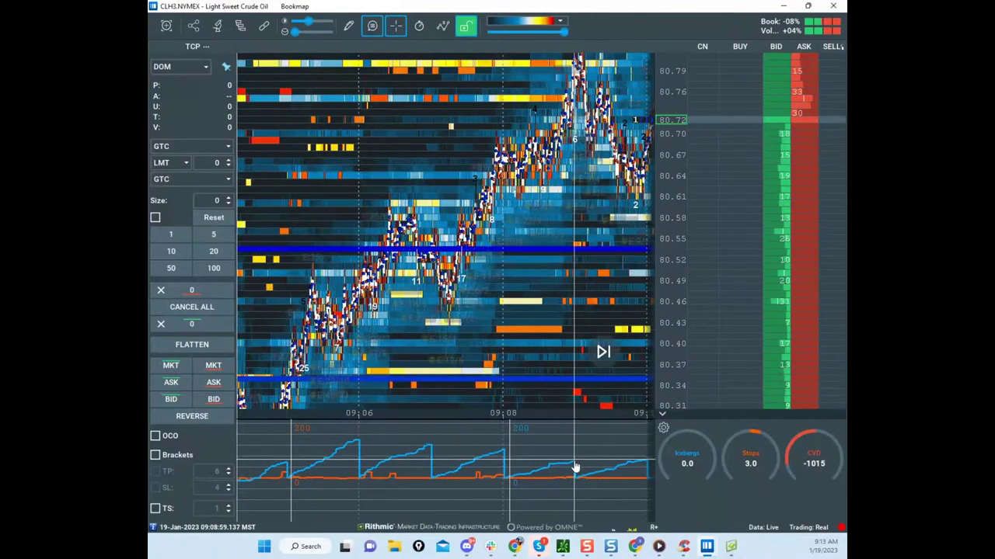
scroll(534, 253, "down", 2)
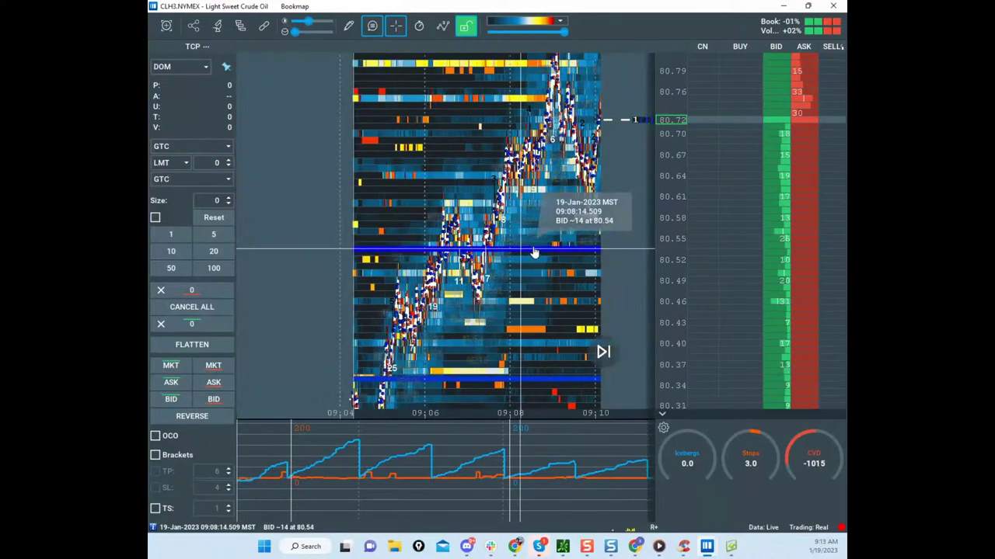
scroll(672, 204, "down", 3)
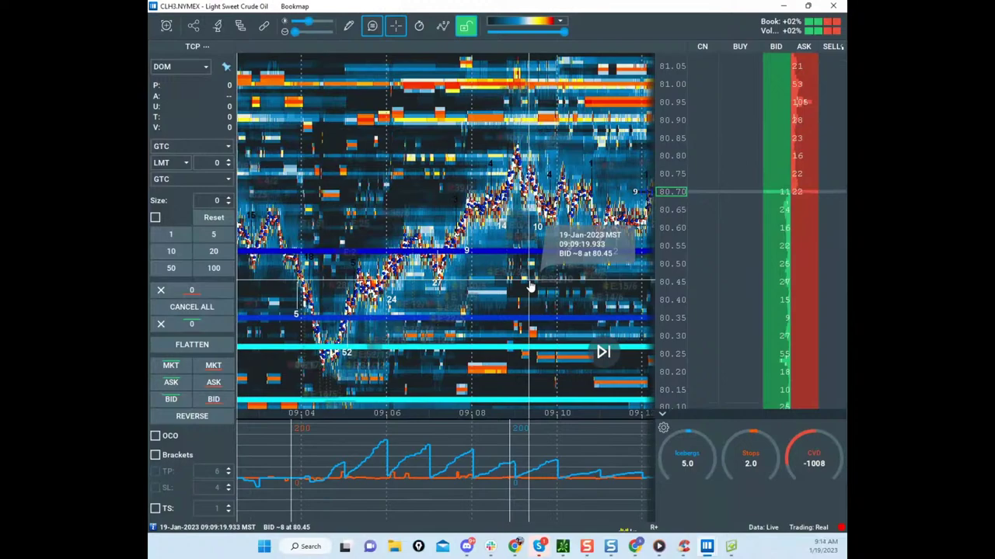
key("d")
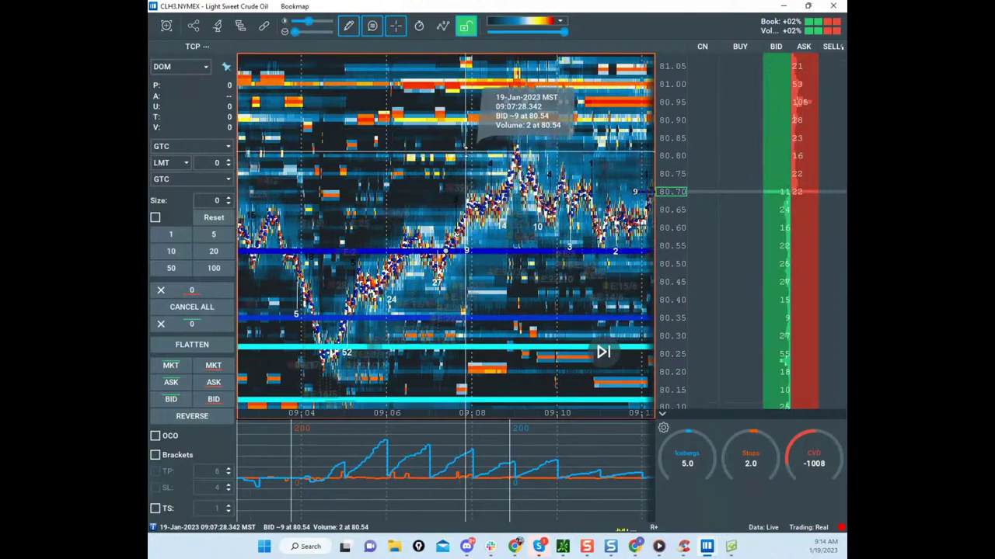
left_click_drag(450, 250, 467, 146)
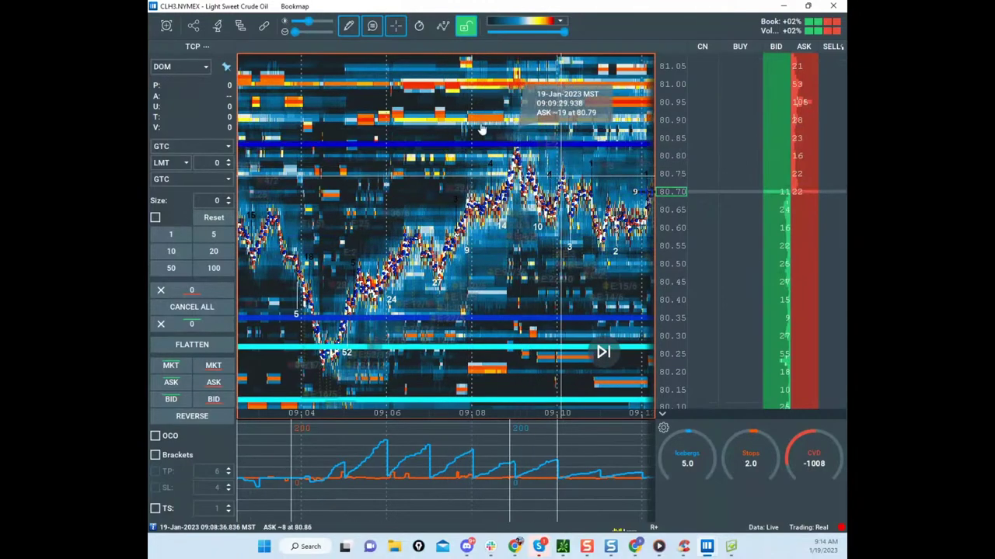
left_click(353, 31)
left_click(362, 52)
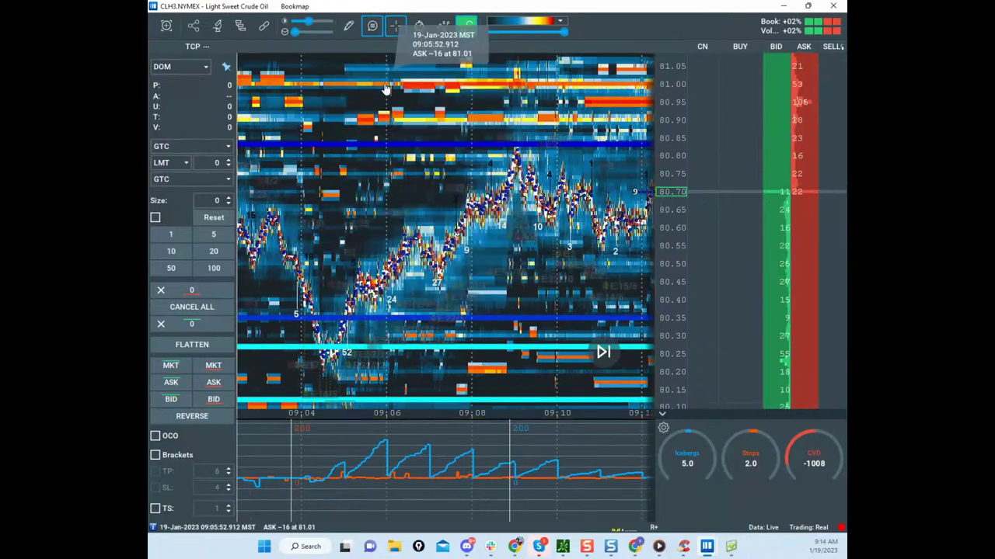
Step: Examine the wider crude oil price action around 09:00 to 09:15 against the marked levels, slightly raising the trade-dot display setting
scroll(385, 82, "down", 3)
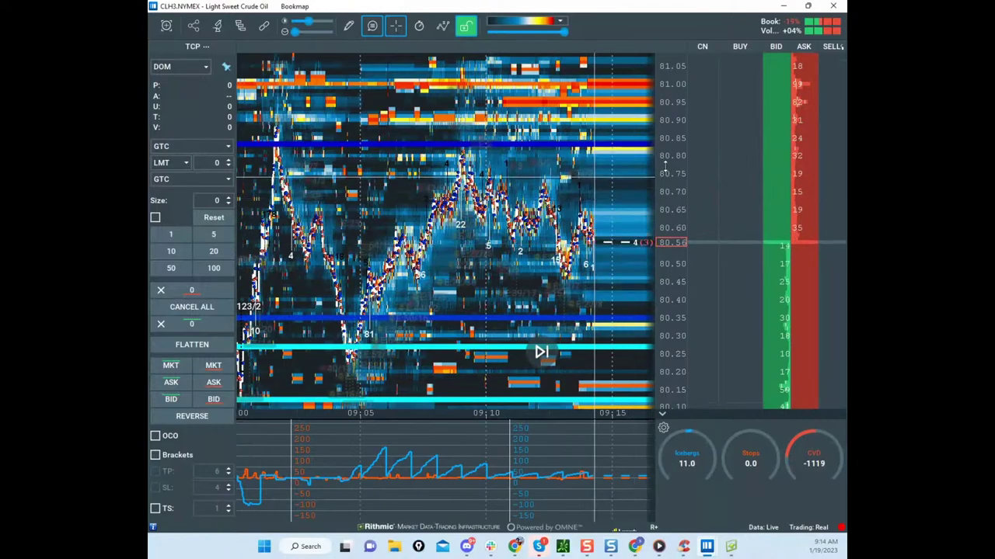
scroll(668, 182, "down", 3)
scroll(569, 195, "down", 5)
left_click_drag(570, 194, 524, 171)
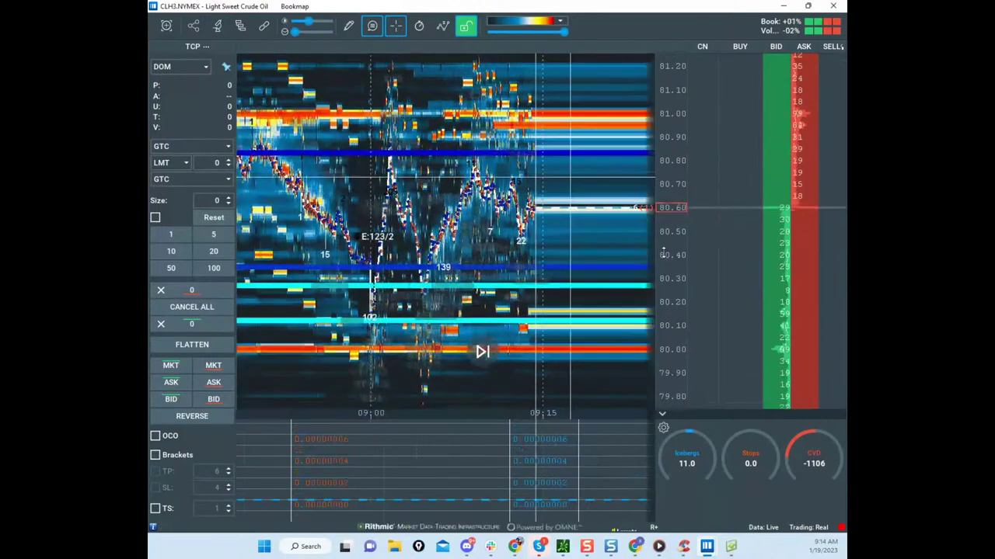
scroll(663, 268, "down", 1)
scroll(665, 272, "down", 2)
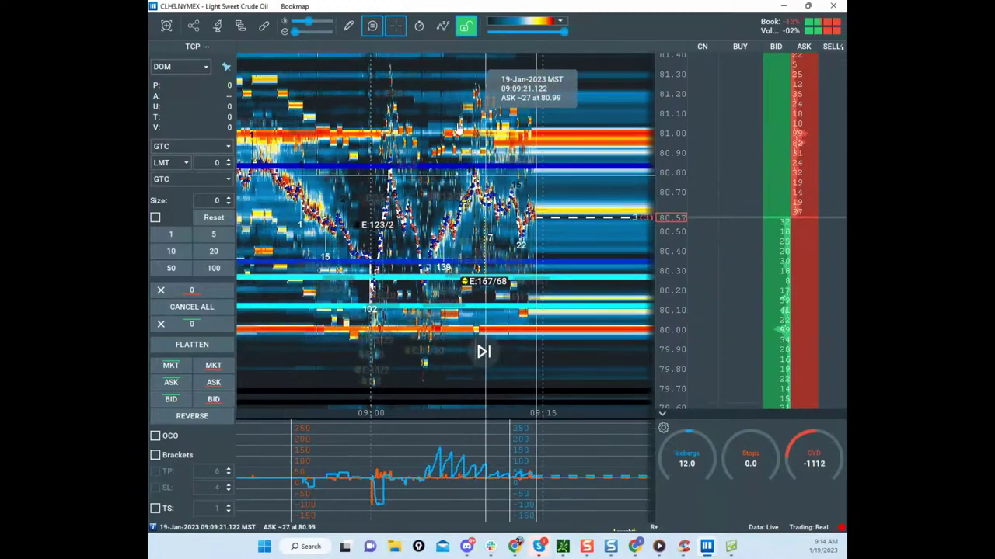
left_click_drag(296, 32, 308, 32)
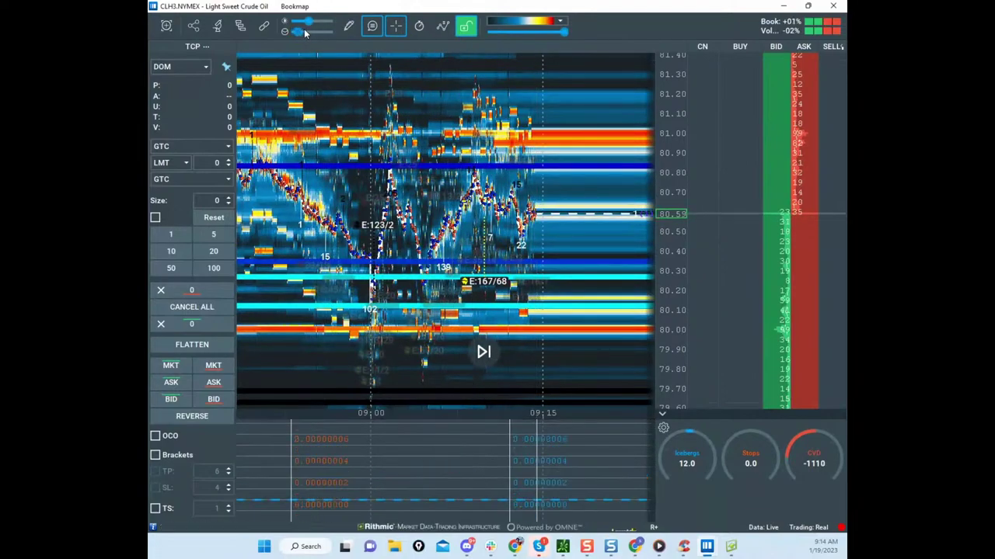
scroll(651, 194, "up", 1)
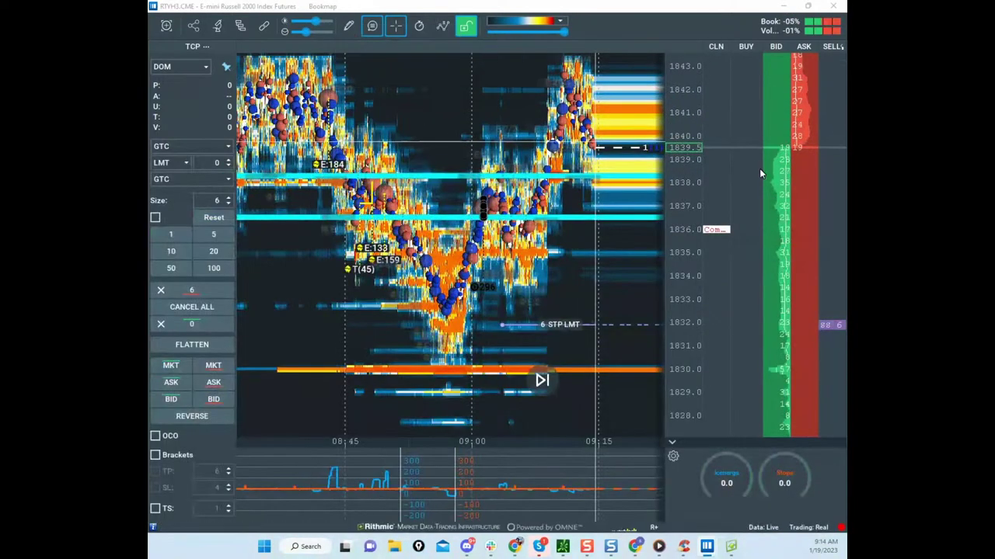
Step: Examine the Russell 2000 price action between 09:00 and 09:15 around the two cyan zone lines
left_click_drag(603, 236, 579, 306)
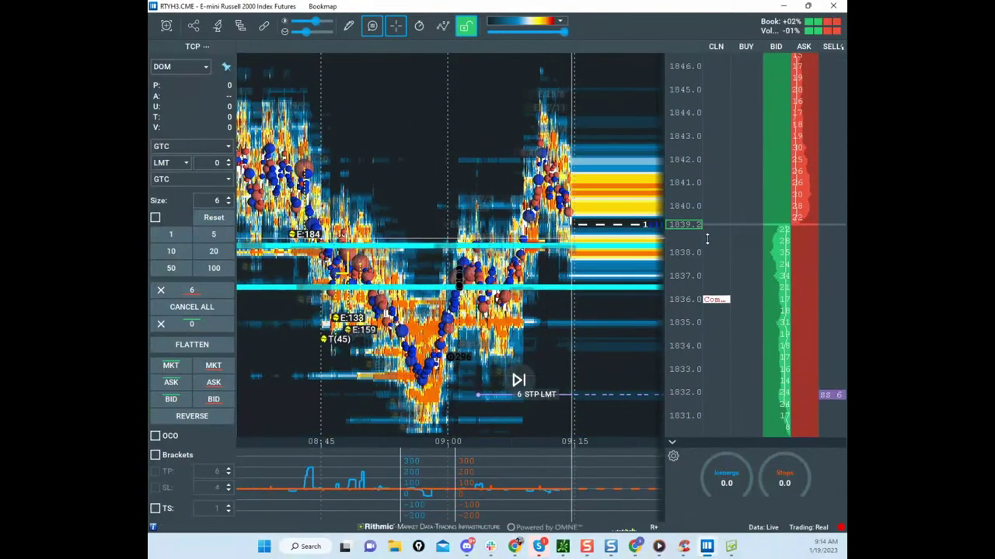
scroll(705, 239, "up", 2)
scroll(542, 147, "up", 5)
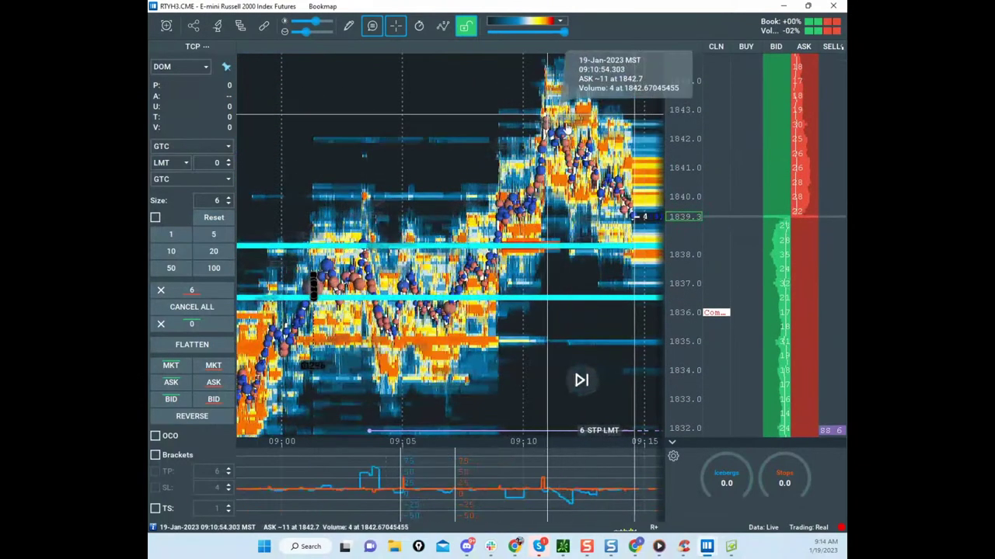
scroll(692, 247, "up", 3)
left_click_drag(561, 135, 555, 183)
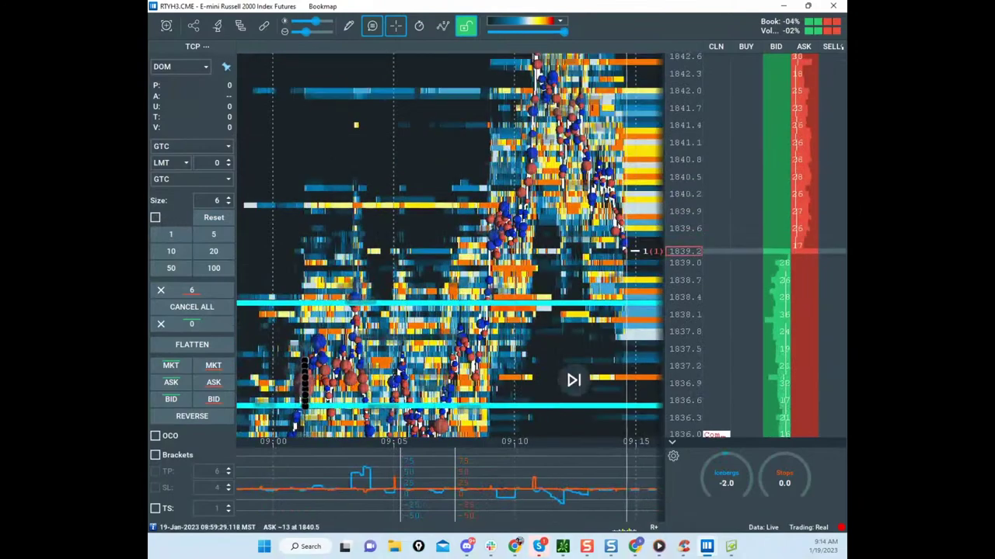
Step: Switch to the ATR Reversion Calcs spreadsheet in the browser and set the actual ATR on the RTY sheet to 4.23
left_click_drag(149, 86, 698, 49)
left_click(781, 45)
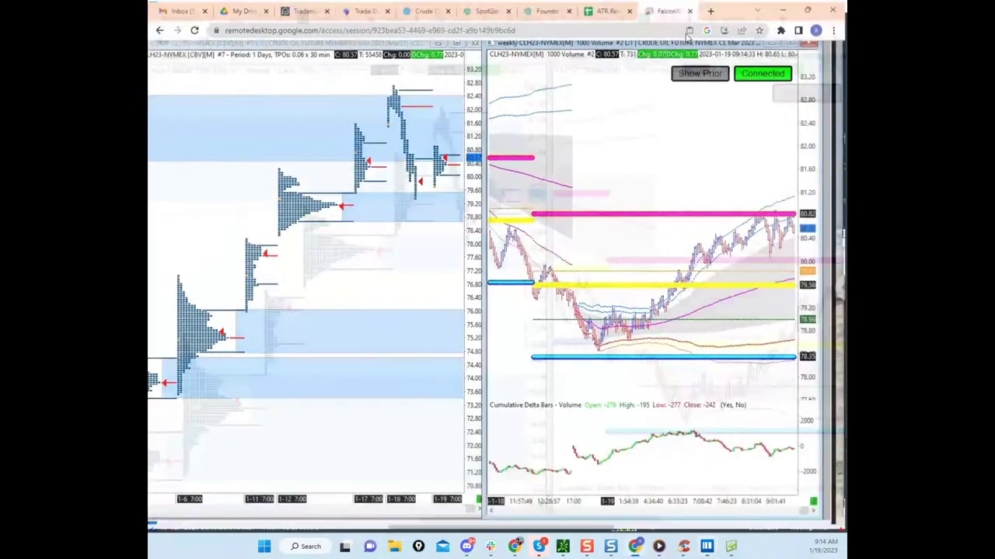
left_click(607, 8)
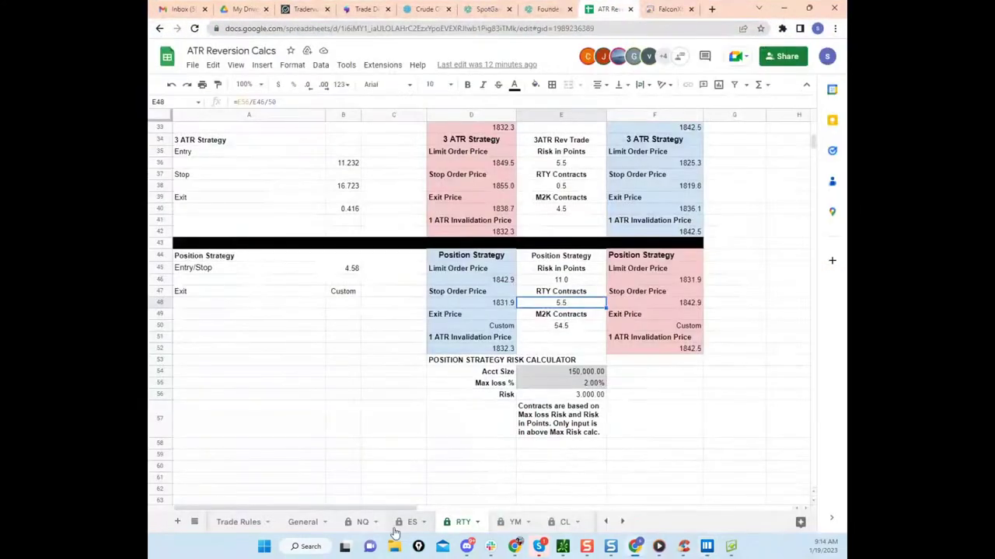
scroll(588, 280, "up", 10)
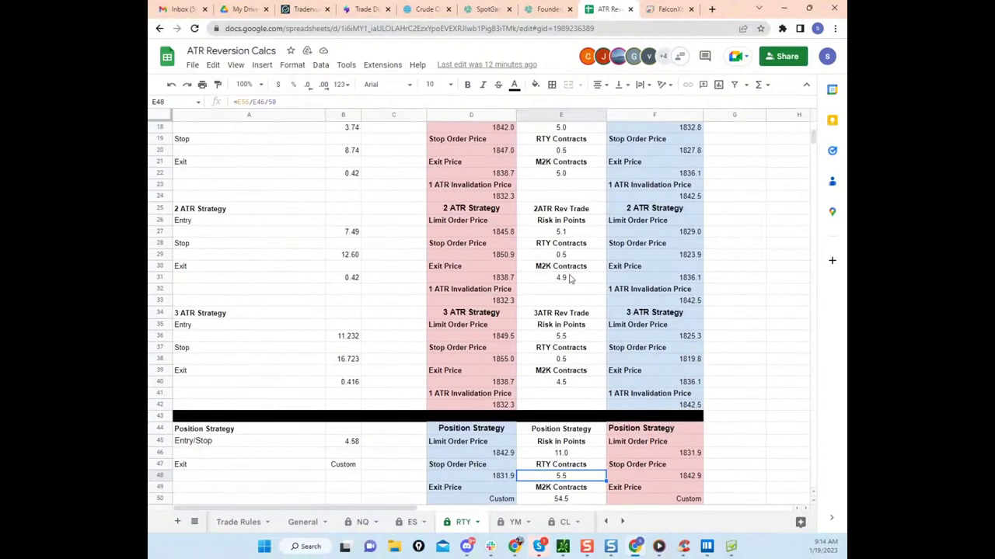
left_click(330, 253)
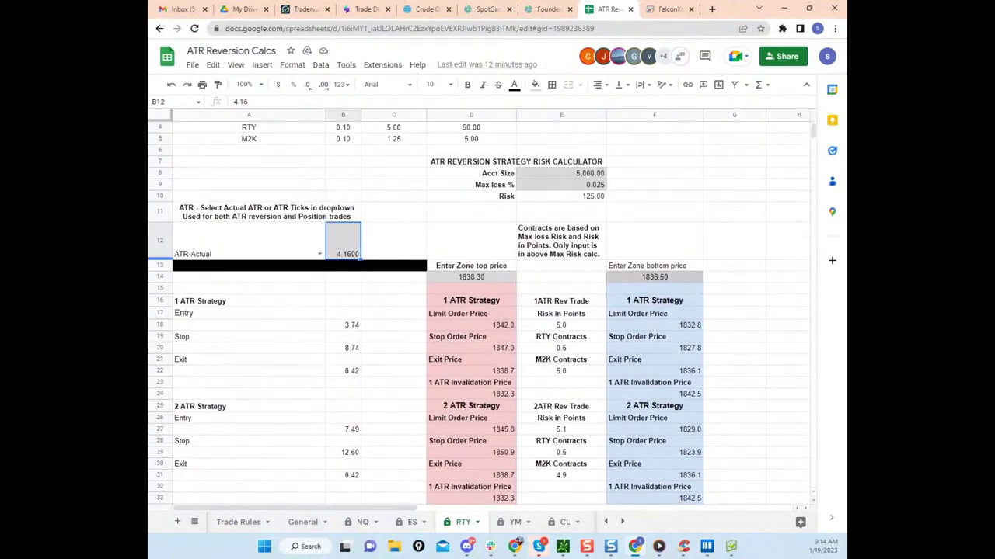
left_click_drag(148, 114, 148, 136)
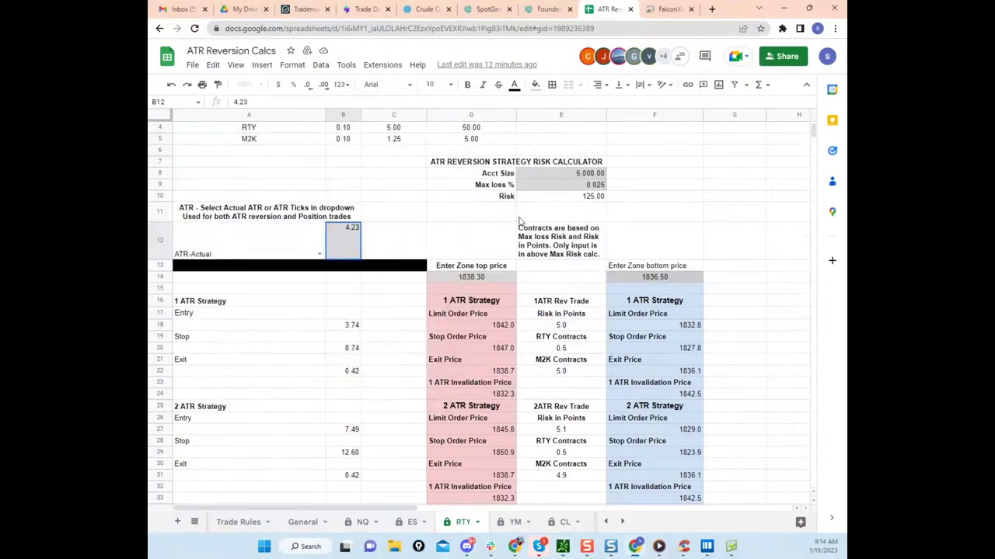
left_click(672, 217)
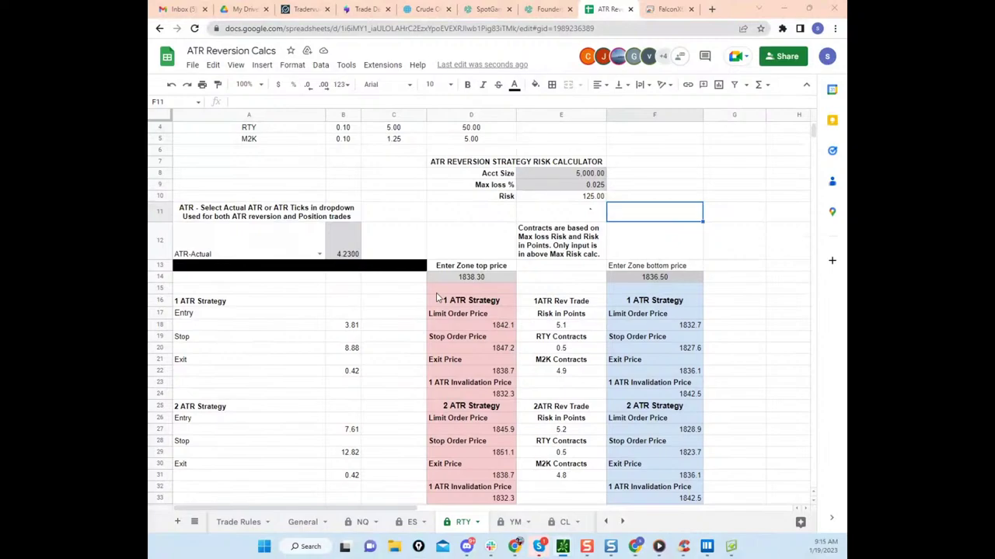
Step: Review the RTY order prices for the ATR and Position strategies, and select the blue Position Strategy block's limit order price
left_click(735, 266)
scroll(735, 266, "down", 2)
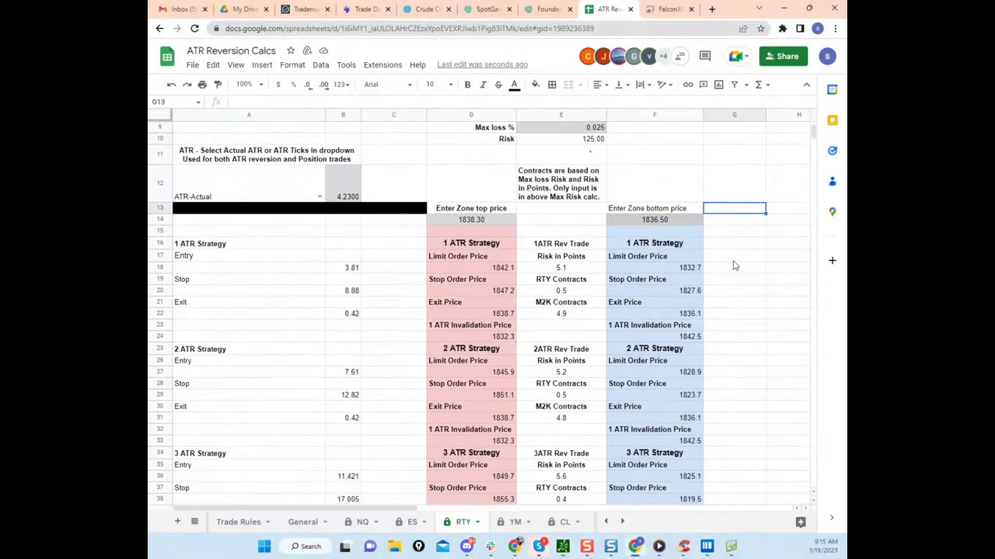
scroll(735, 266, "down", 1)
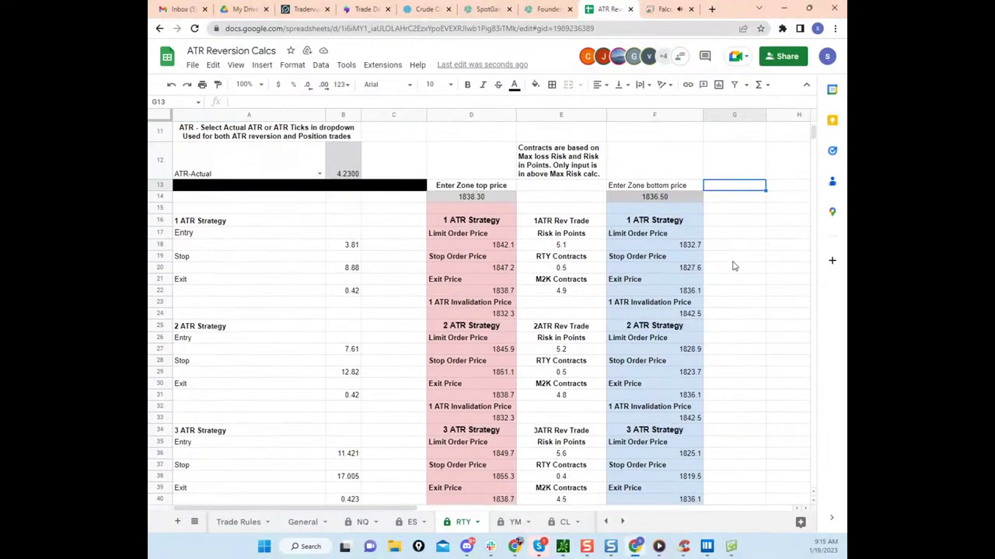
scroll(501, 314, "down", 3)
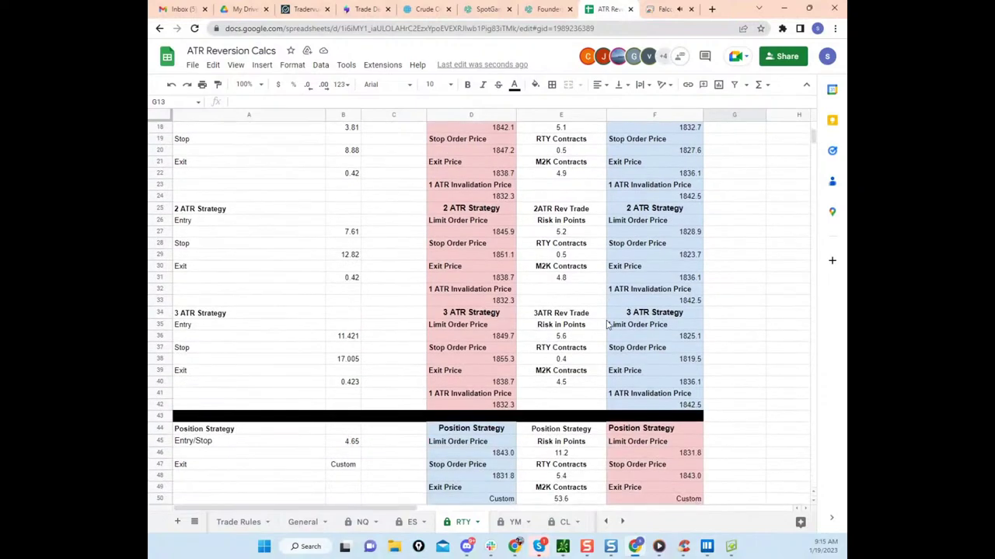
scroll(605, 327, "up", 1)
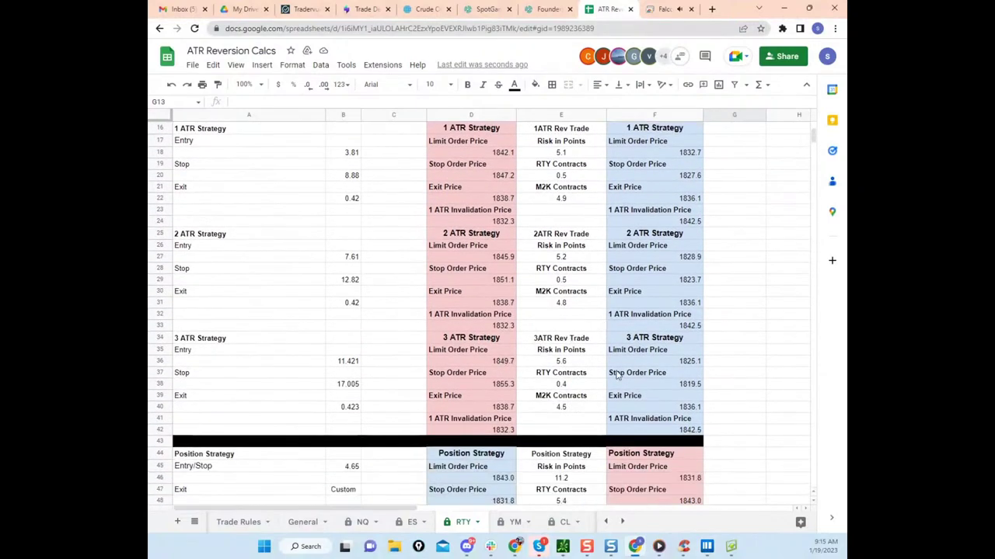
scroll(618, 375, "down", 2)
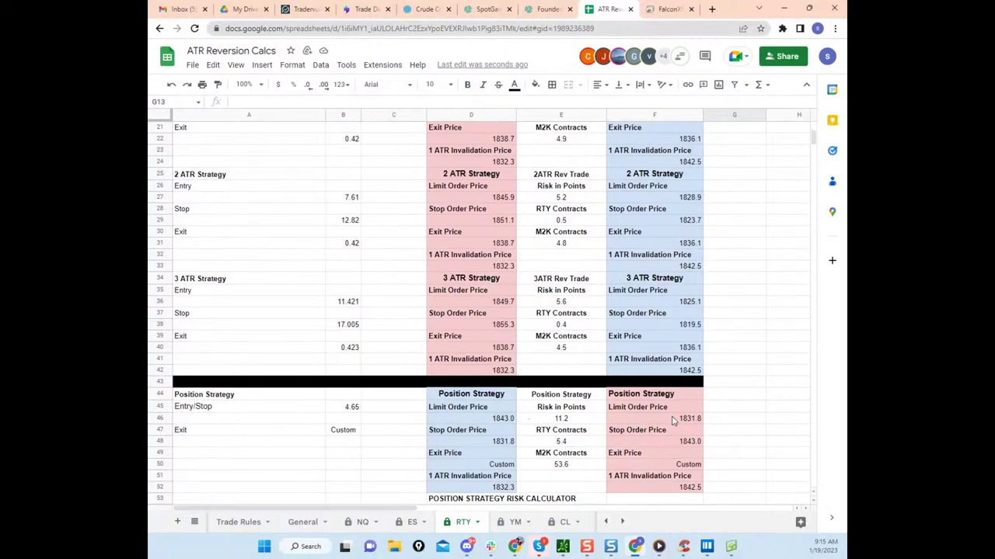
left_click(505, 419)
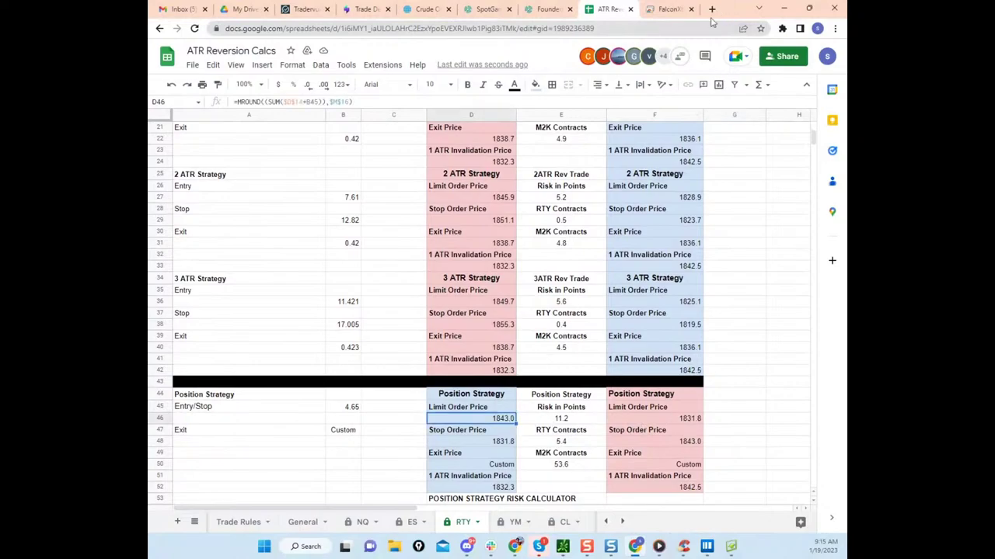
Step: Switch to Bookmap's Russell 2000 chart and examine the price peak near 1843 around 09:10:54, down to half-second detail
left_click(808, 8)
left_click(660, 160)
left_click_drag(654, 161, 556, 300)
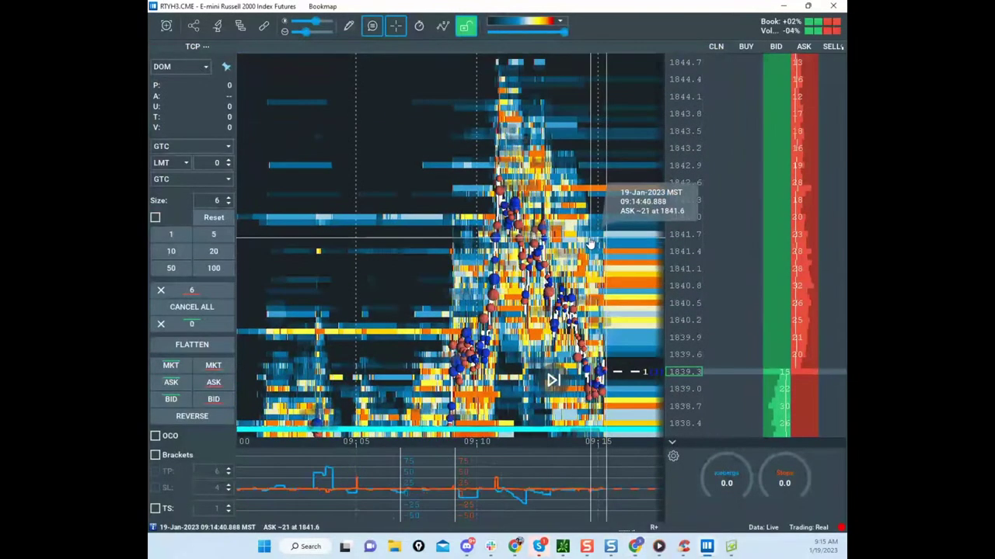
scroll(591, 243, "up", 6)
left_click_drag(389, 226, 614, 178)
scroll(551, 175, "up", 4)
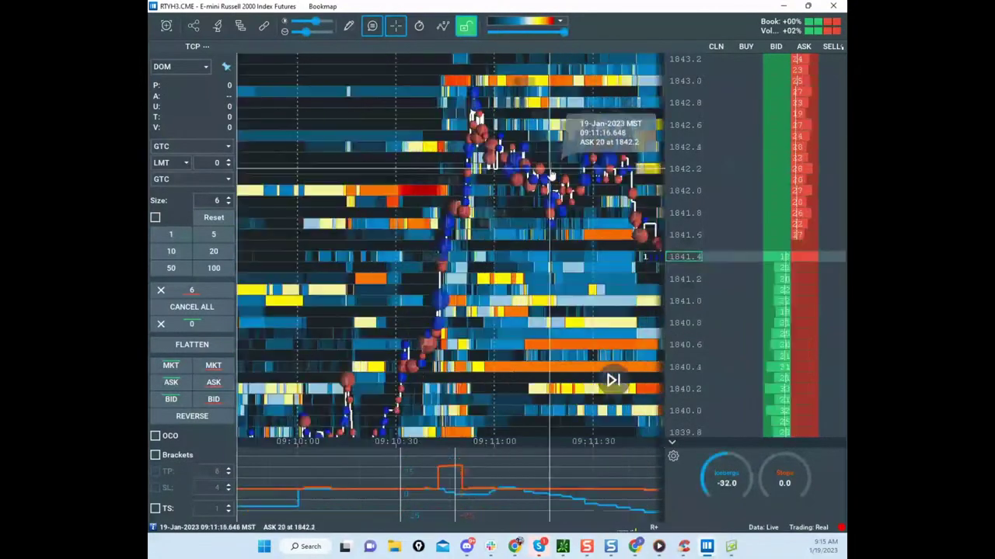
scroll(513, 136, "up", 5)
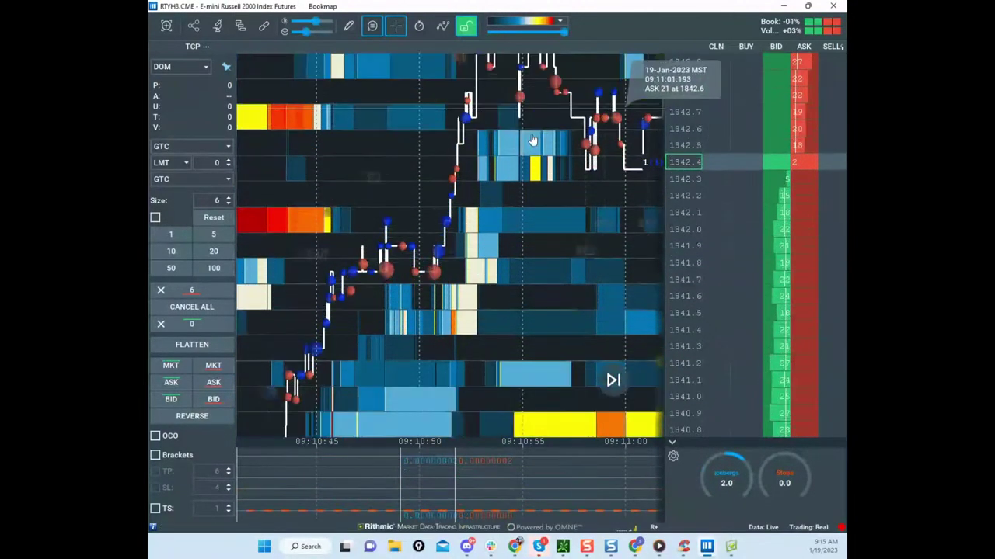
scroll(514, 297, "up", 3)
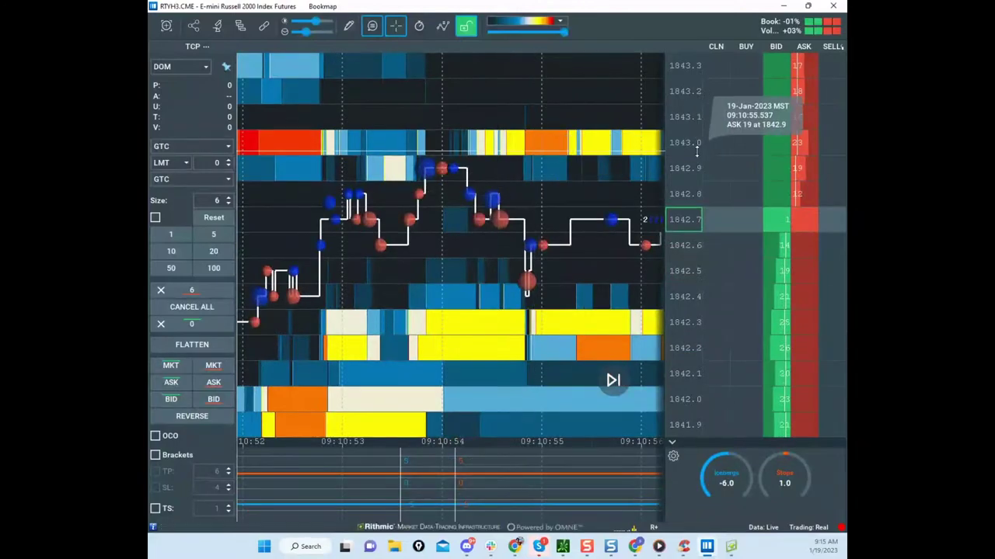
scroll(539, 146, "up", 3)
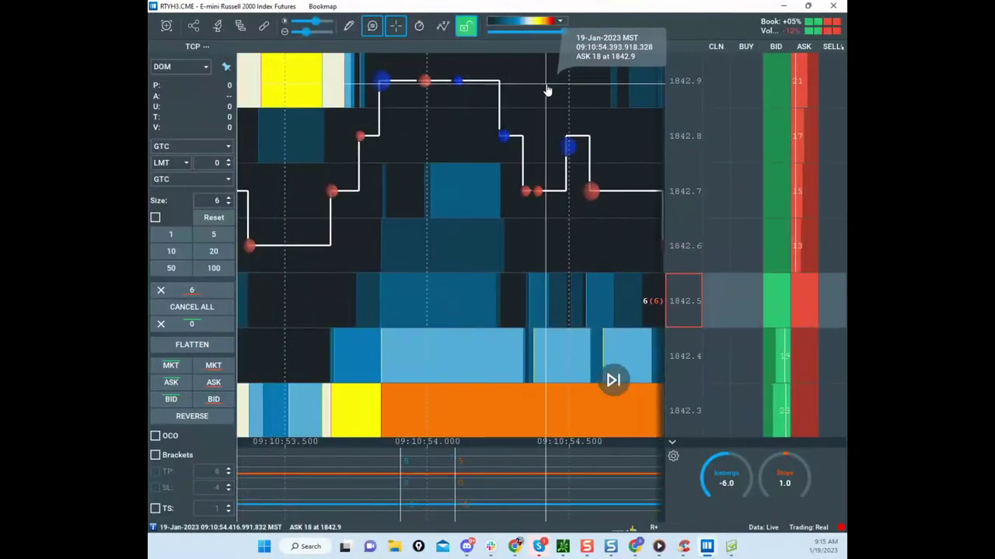
scroll(547, 91, "down", 8)
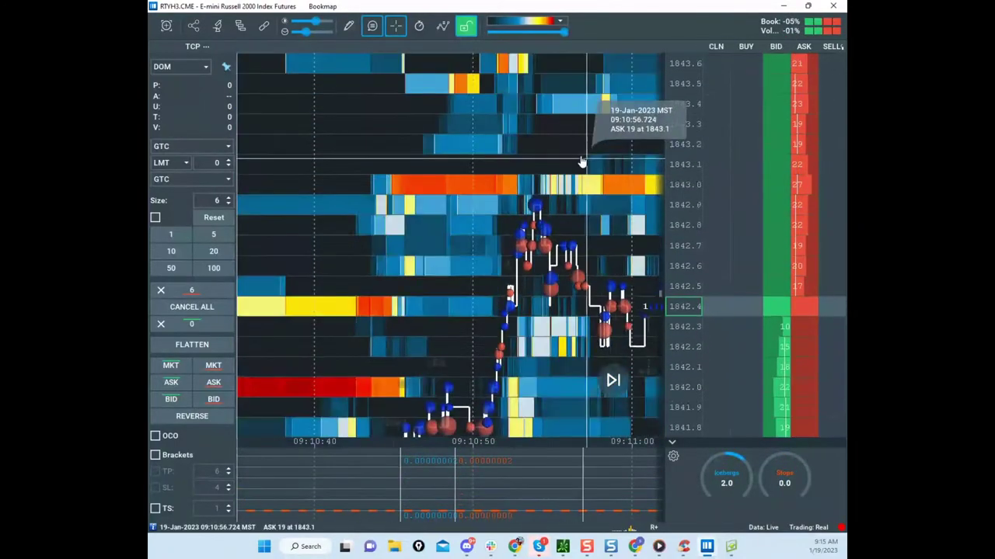
scroll(518, 132, "down", 3)
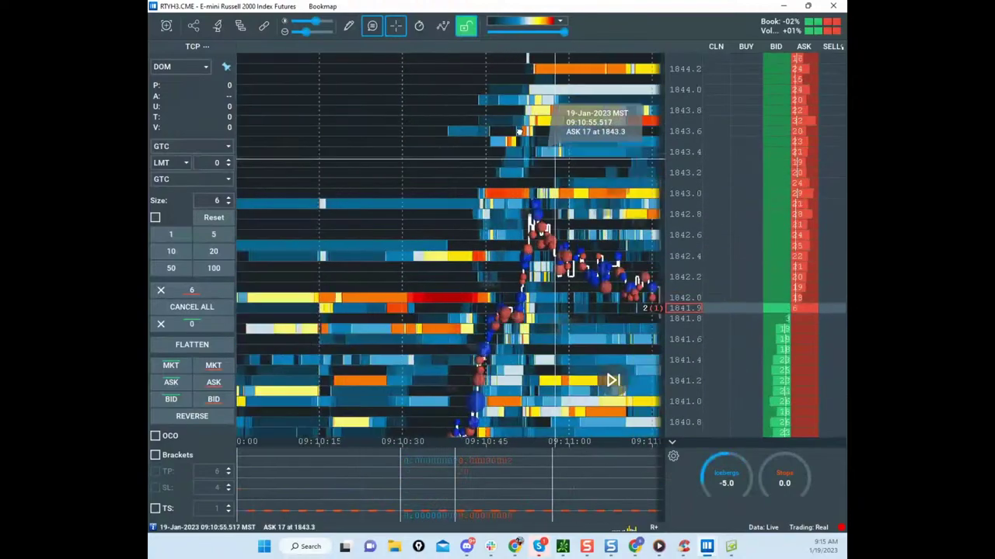
scroll(518, 132, "down", 5)
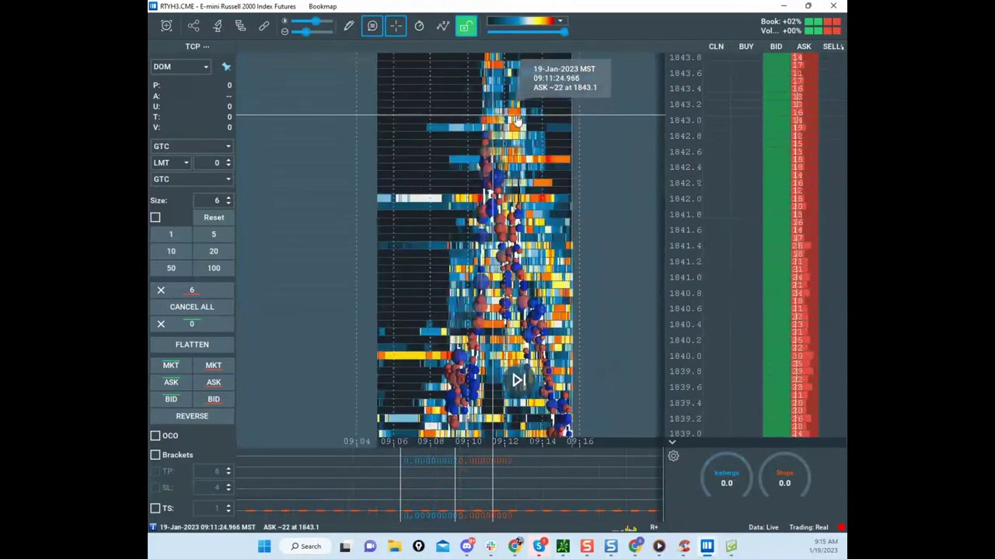
Step: Examine the Russell 2000 price action around the two cyan zone lines over a wider time and price range
scroll(516, 120, "down", 5)
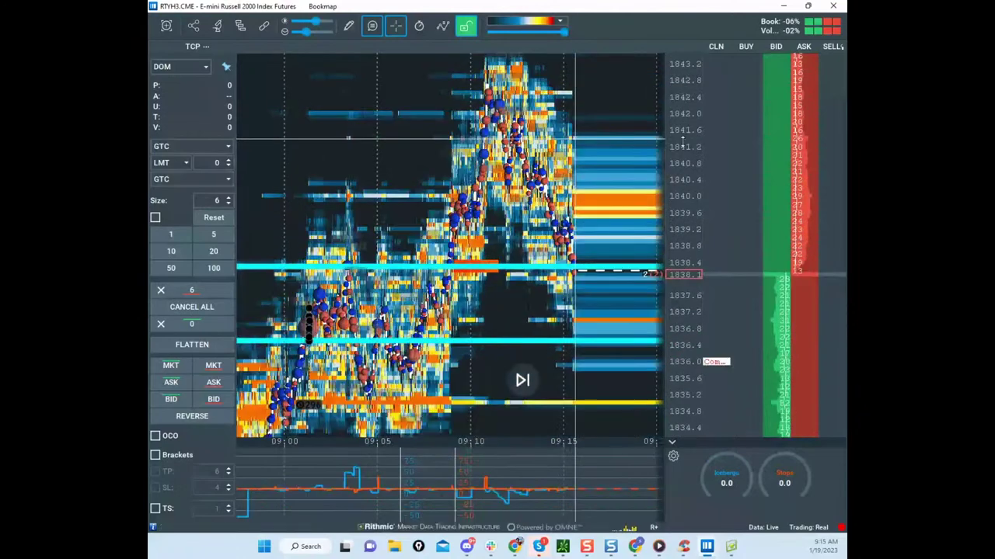
left_click_drag(682, 142, 681, 166)
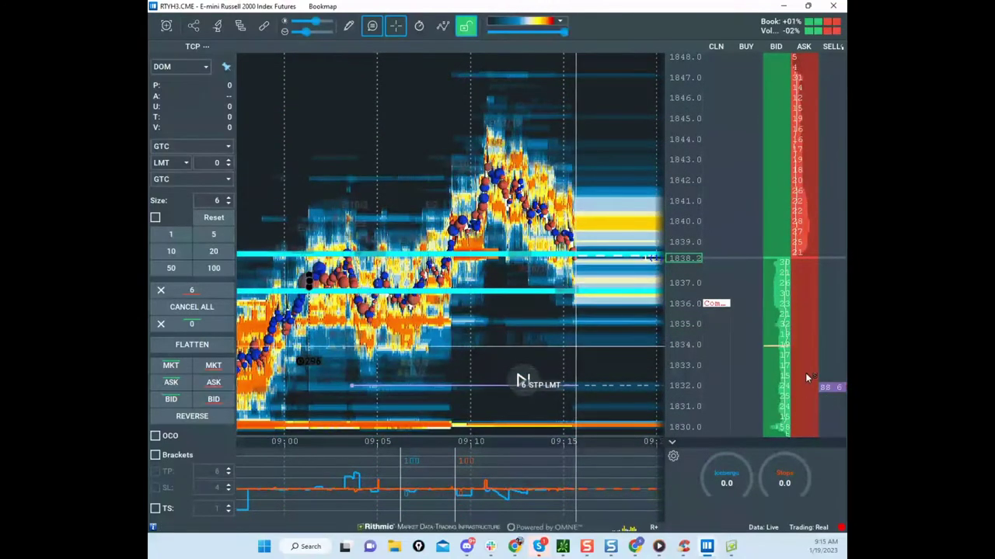
scroll(588, 276, "down", 4)
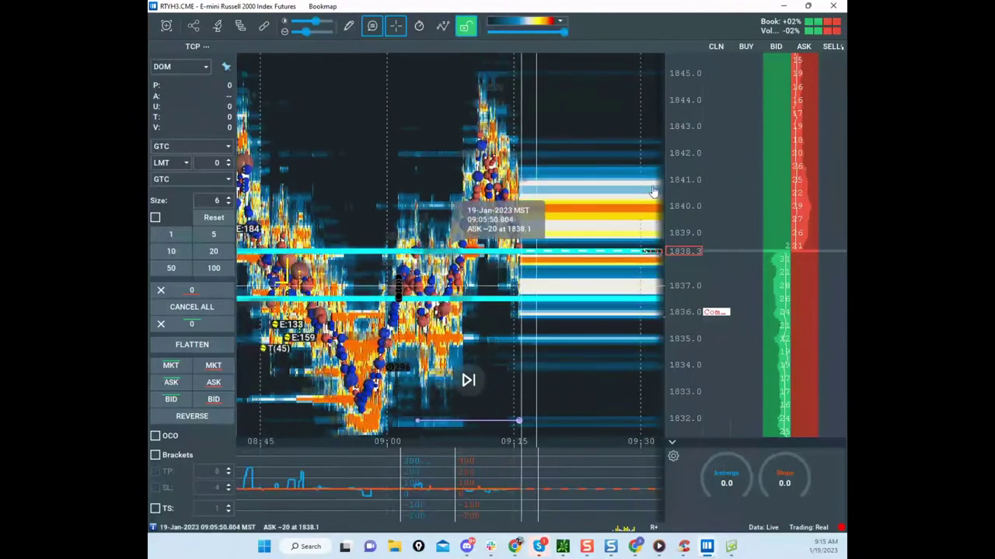
Step: Move the Russell 2000 window away to view the E-Mini S&P 500 chart, and clear the freehand markings on it
left_click_drag(455, 19, 680, 313)
left_click(219, 298)
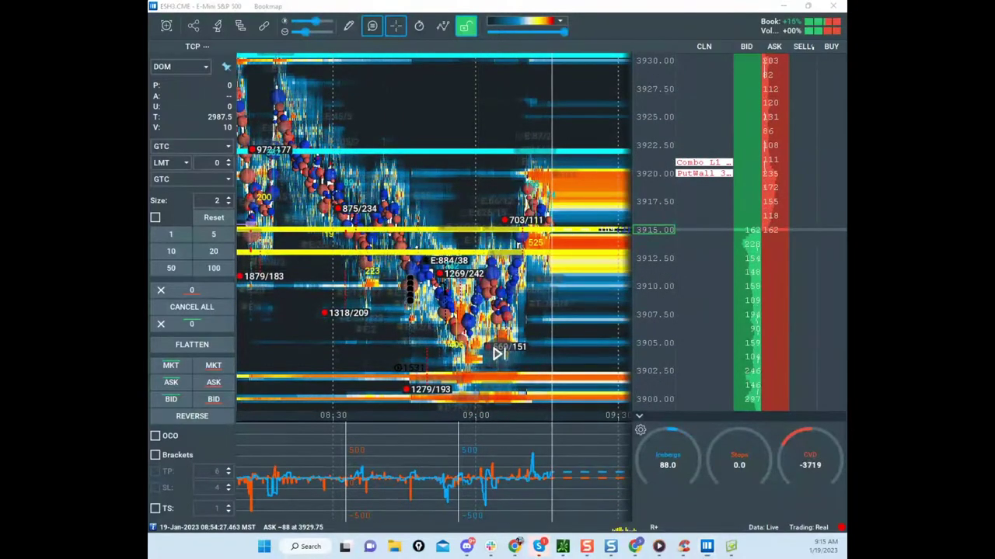
key("Escape")
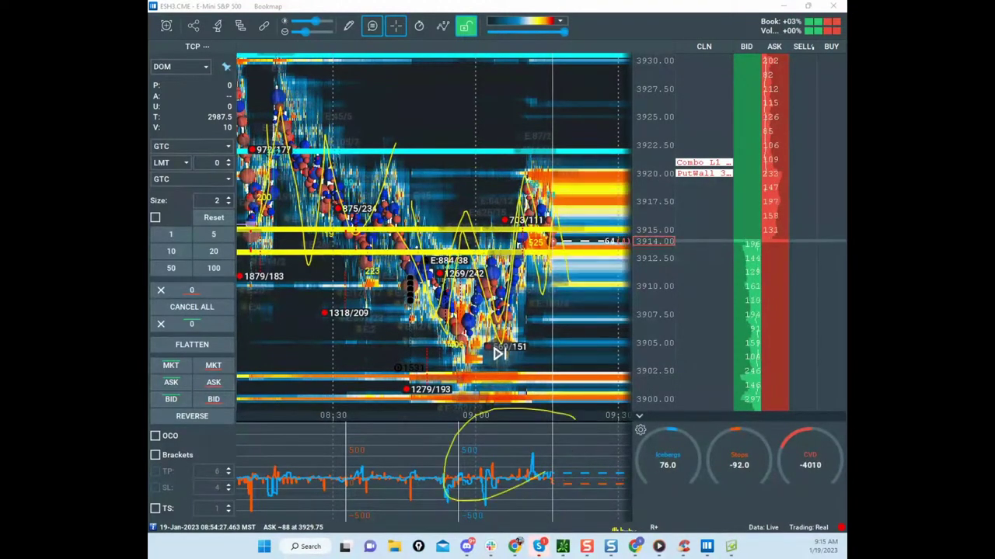
key("Escape")
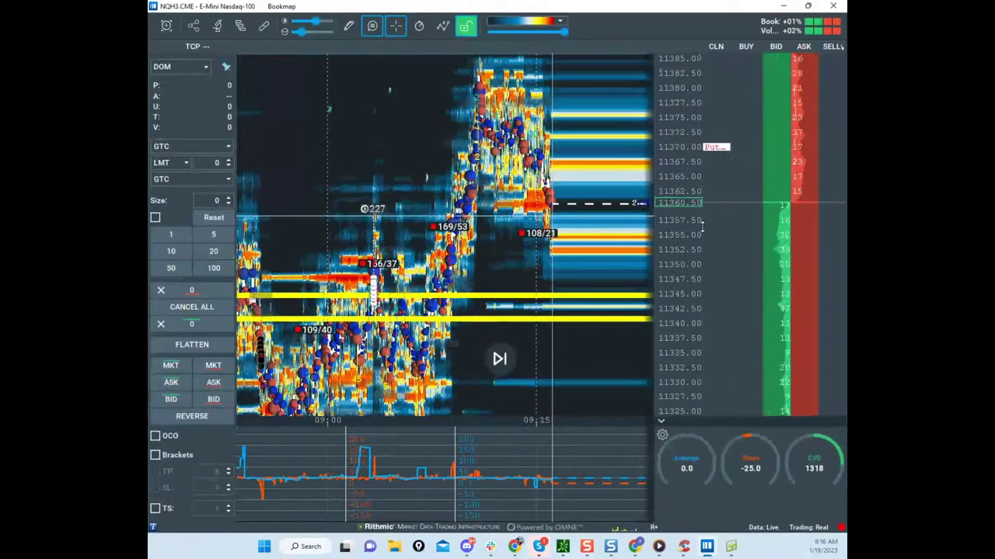
Step: Examine the E-Mini Nasdaq-100 price action from 08:45 to 09:15 around its yellow zone lines
left_click_drag(702, 227, 703, 244)
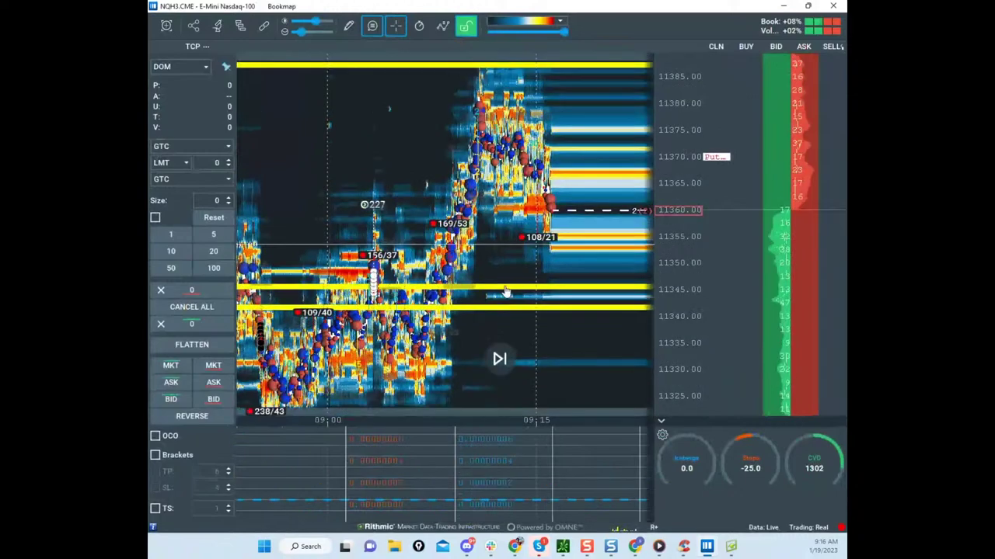
left_click_drag(351, 410, 390, 373)
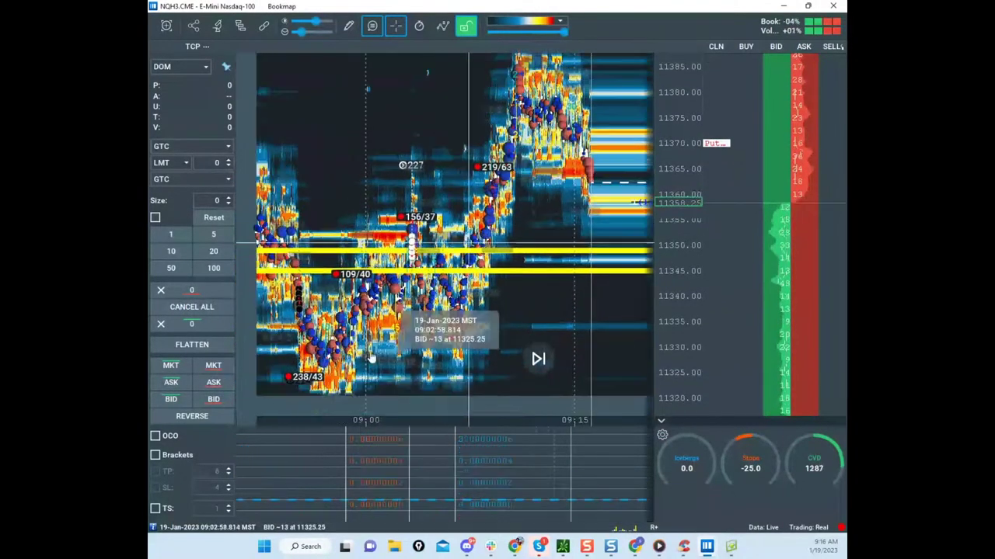
scroll(519, 373, "down", 2)
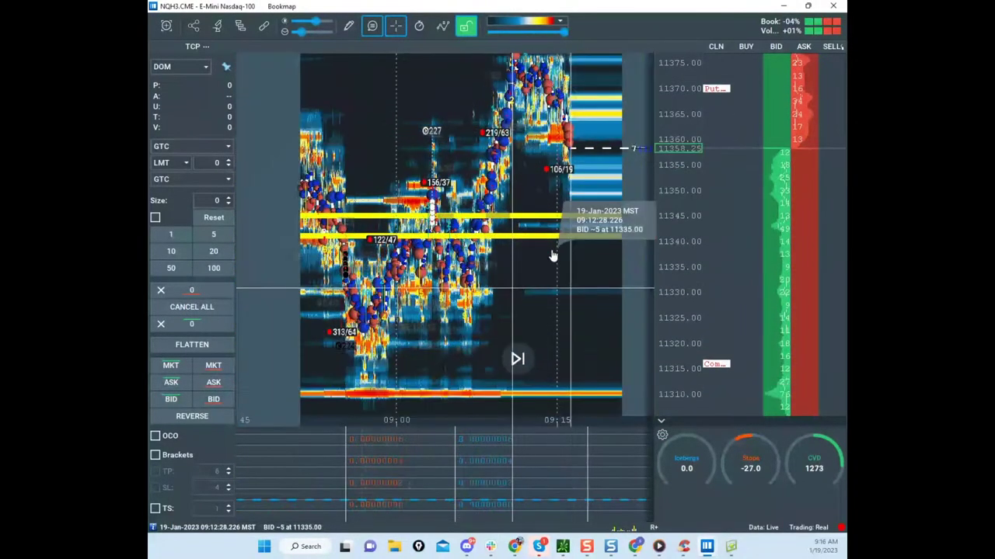
scroll(671, 209, "down", 3)
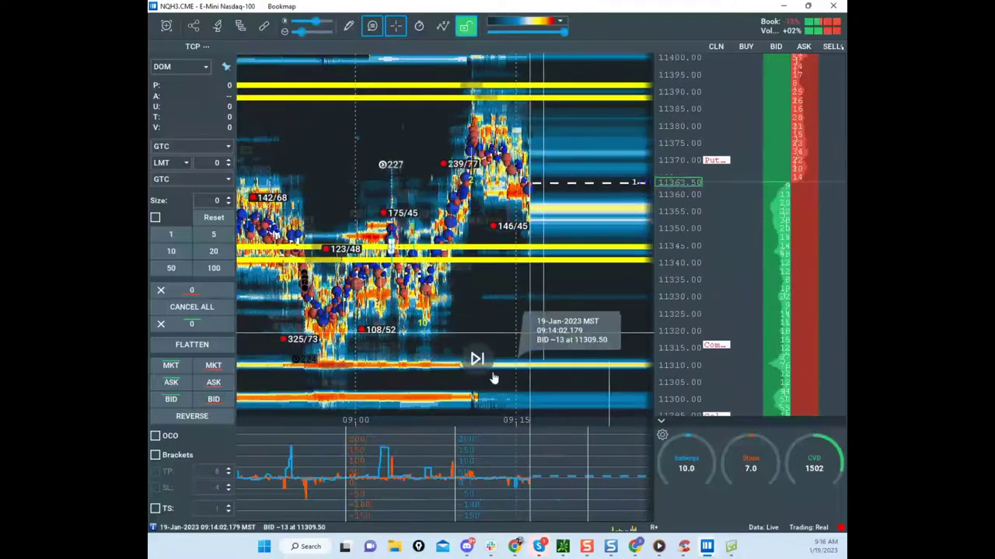
scroll(492, 250, "down", 2)
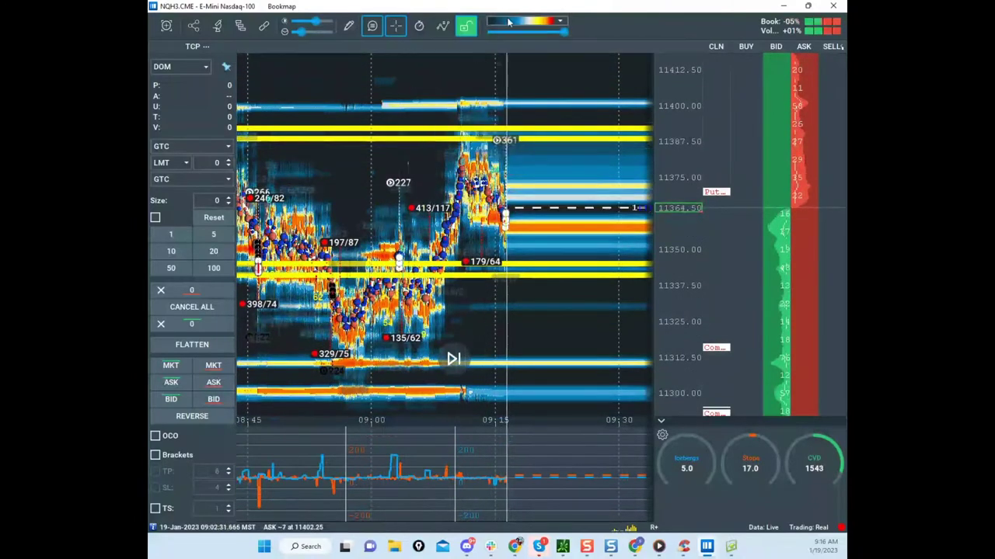
Step: Move the Nasdaq-100 window away, review the E-Mini S&P 500 chart, and reposition its window maximized
left_click_drag(510, 7, 148, 127)
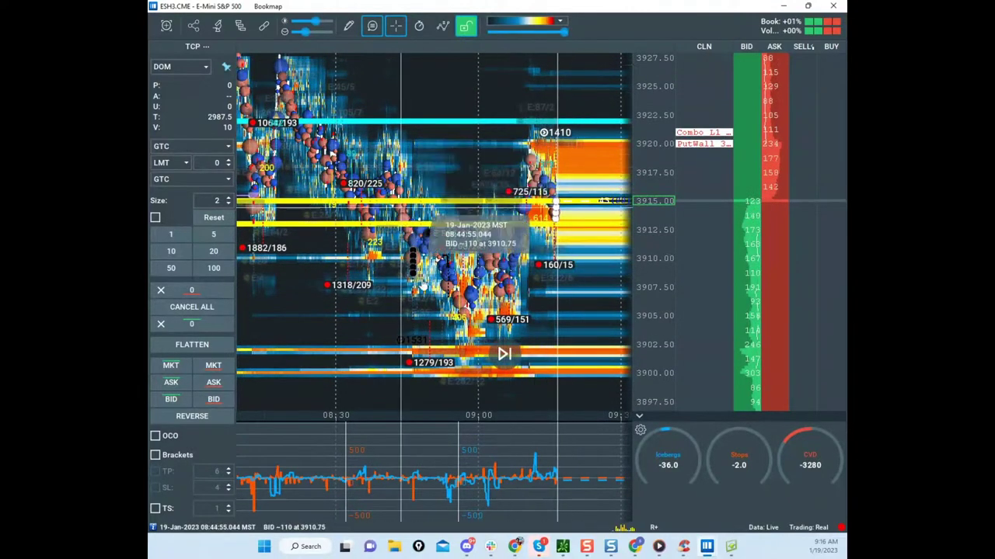
scroll(663, 233, "down", 1)
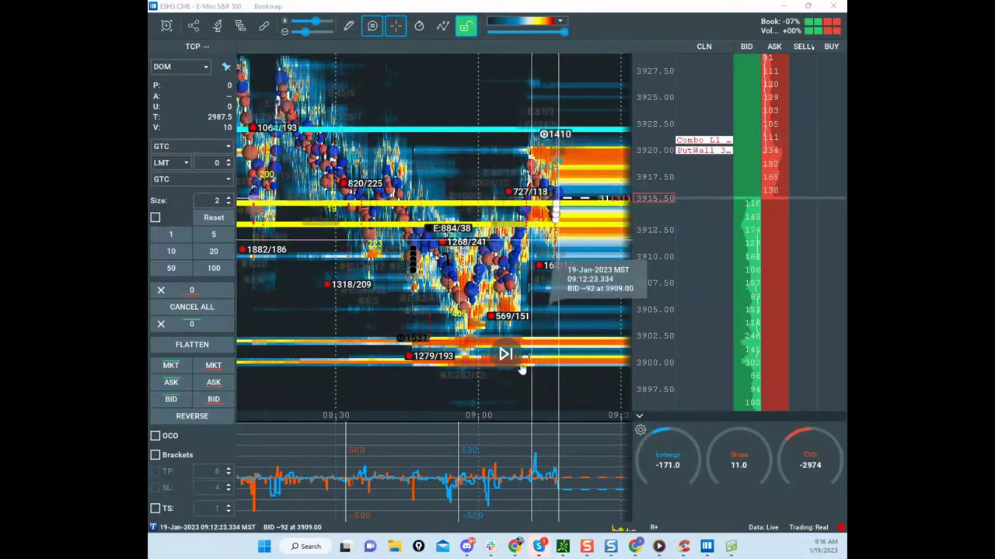
left_click_drag(522, 11, 470, 36)
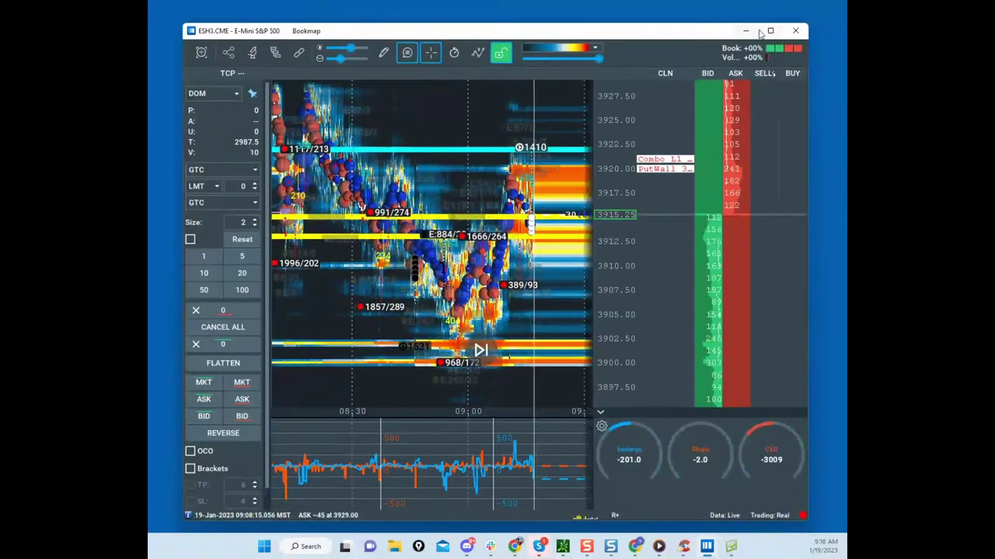
left_click(770, 31)
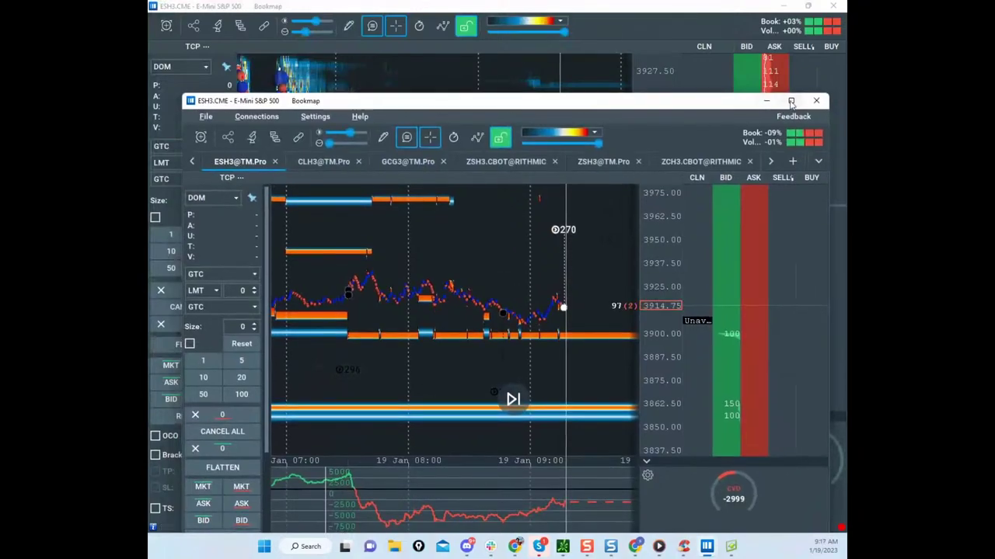
Step: Maximize the main Bookmap window and open the corn futures chart ZCH3.CBOT@RITHMIC
left_click(791, 102)
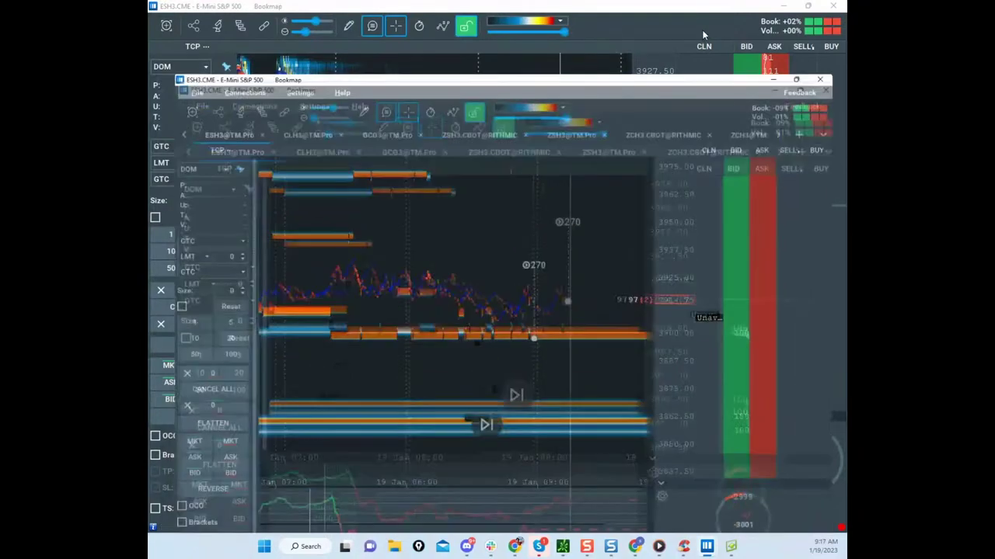
left_click(834, 65)
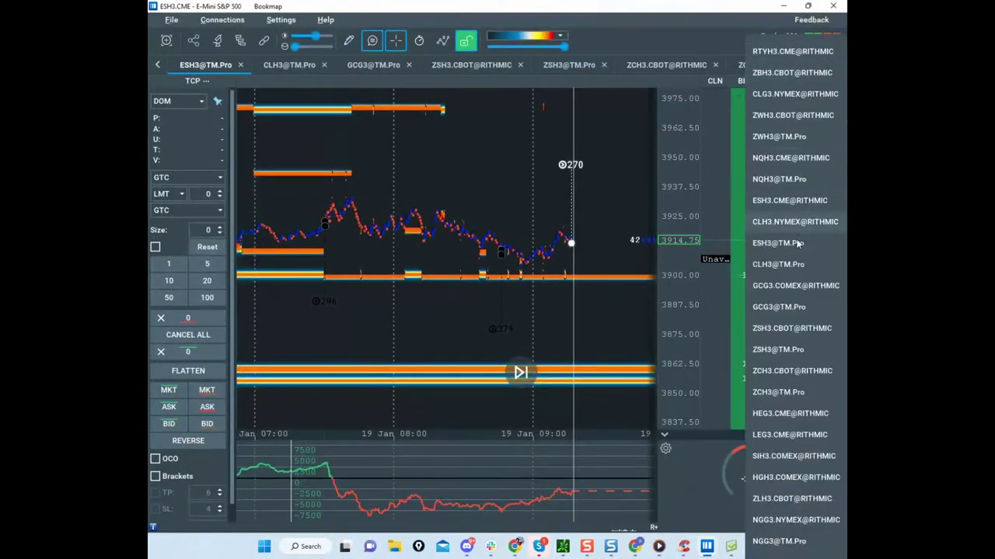
left_click(789, 372)
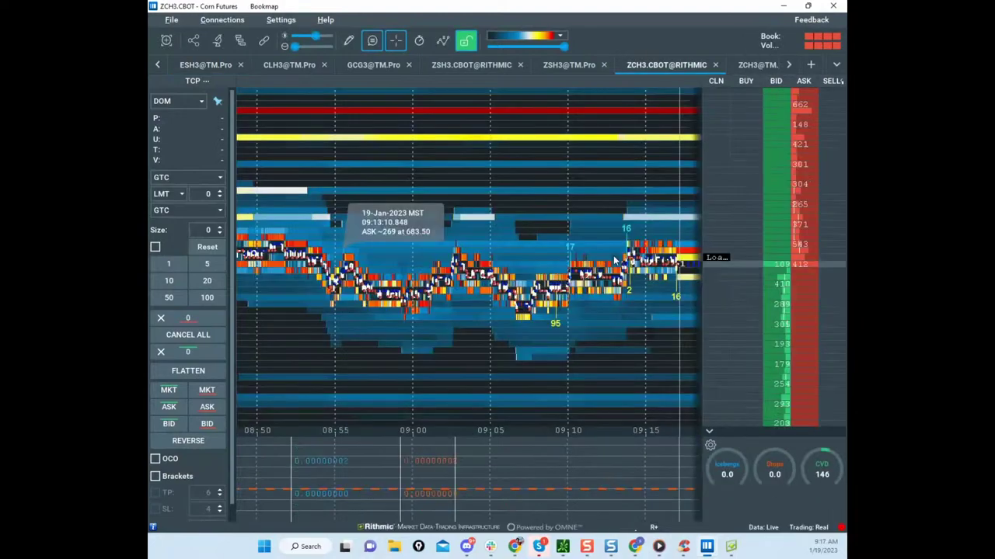
Step: Widen the corn chart's time range back to 06:00 and hide the CVD line in its indicator subchart
scroll(670, 211, "down", 2)
left_click_drag(605, 158, 542, 122)
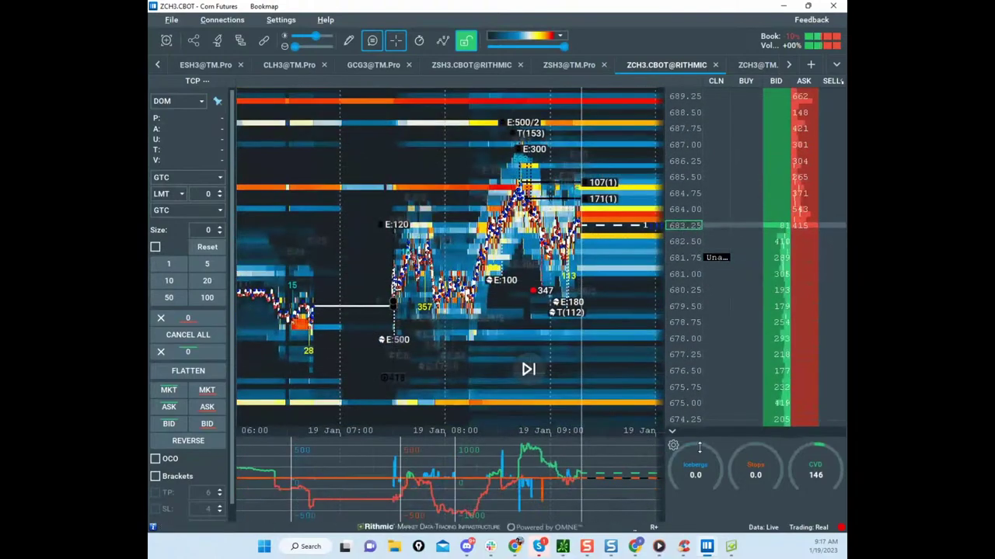
left_click(673, 447)
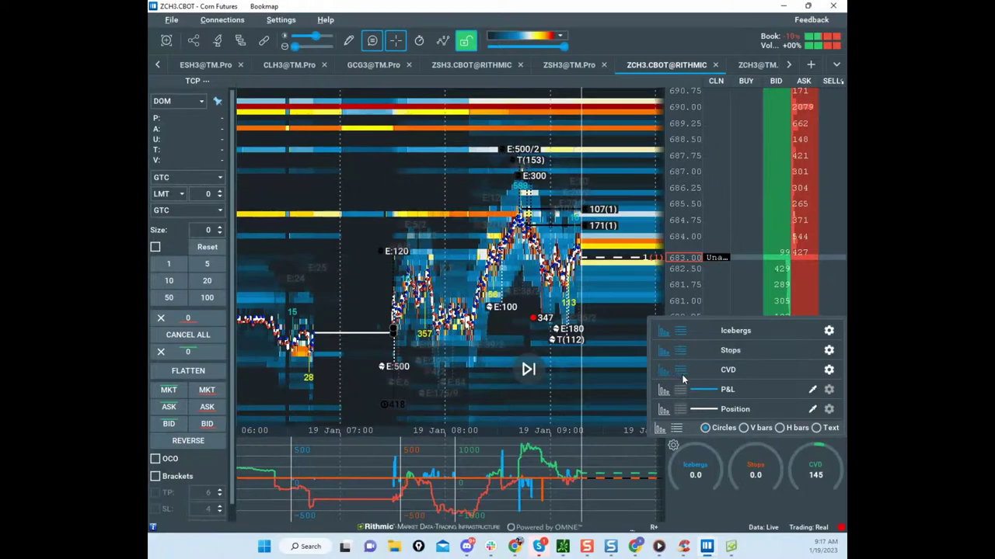
left_click(661, 370)
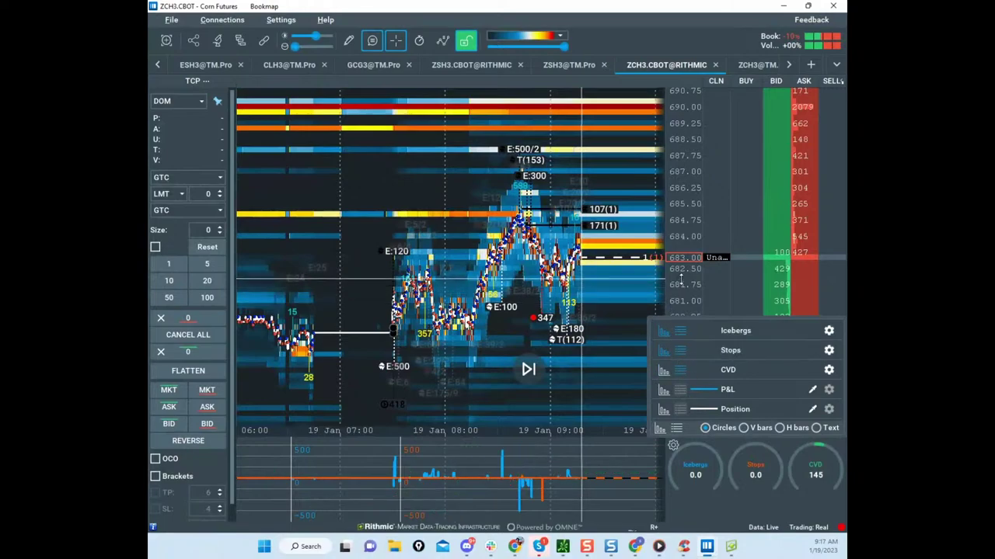
Step: Examine the corn price peak between 08:30 and 09:00 together with its iceberg and stop markers
left_click_drag(680, 280, 681, 289)
scroll(588, 302, "up", 3)
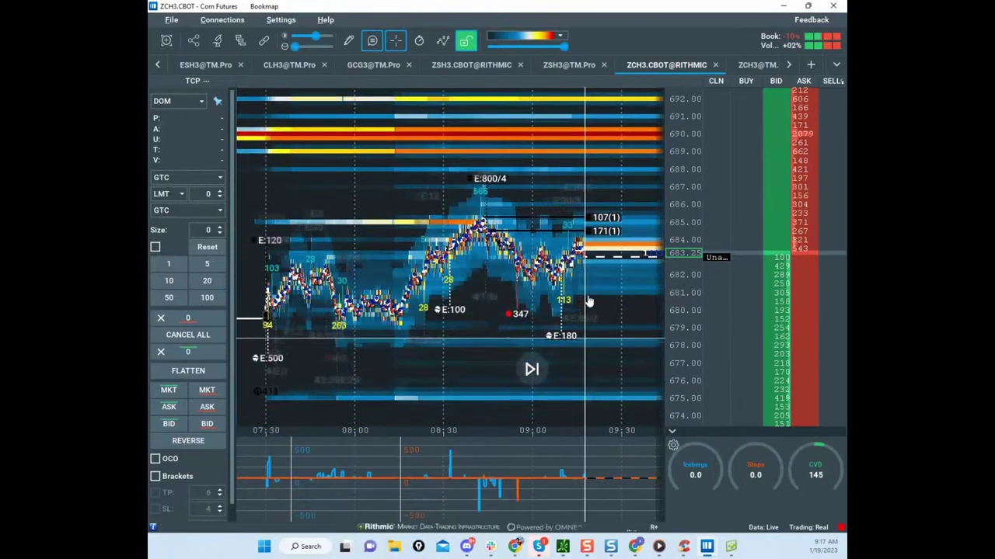
scroll(682, 253, "up", 2)
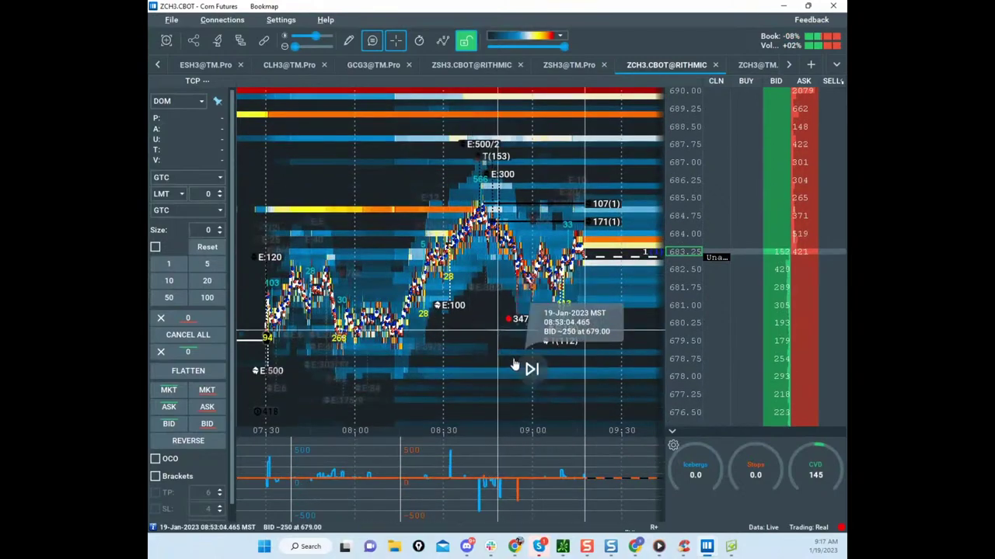
scroll(509, 350, "down", 2)
scroll(518, 349, "up", 4)
scroll(591, 256, "up", 3)
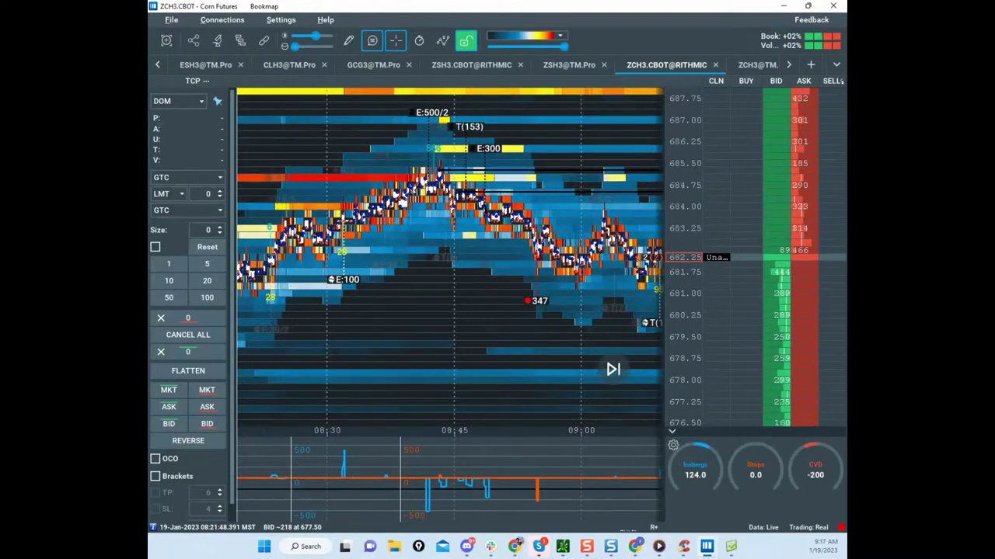
Step: Bring up the thinkorswim /NQ hourly chart maximized and compare the recent price drop with the marked zone levels
left_click_drag(272, 282, 579, 173)
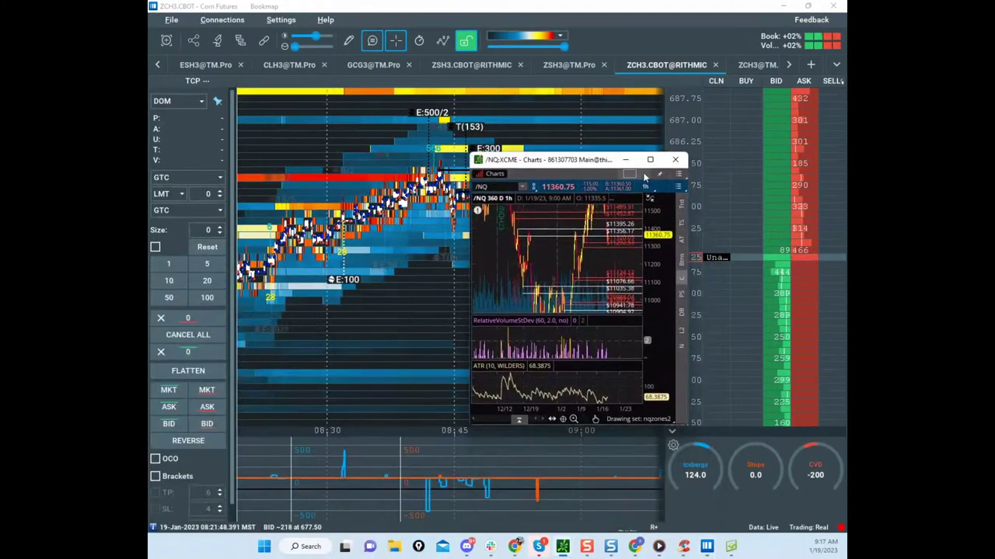
left_click(650, 161)
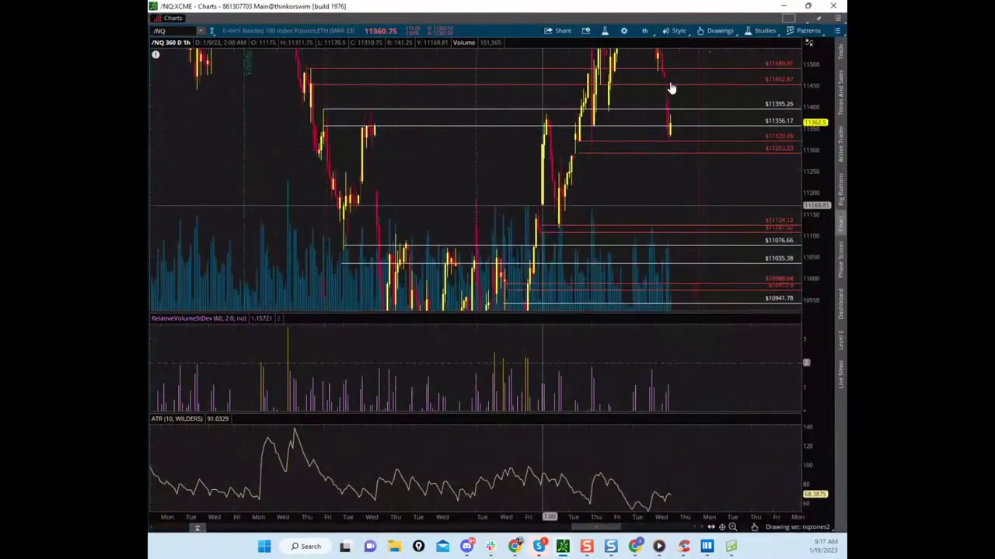
scroll(696, 200, "down", 3)
left_click_drag(695, 196, 660, 243)
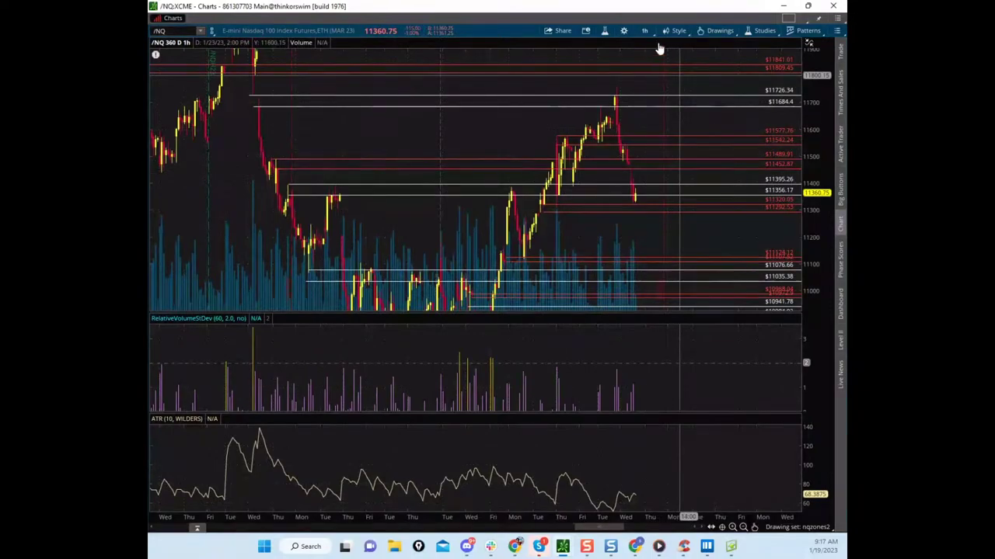
Step: Move the thinkorswim chart away and return to Bookmap's corn chart, viewing the price action from 08:00 onward
double_click(673, 7)
left_click(166, 85)
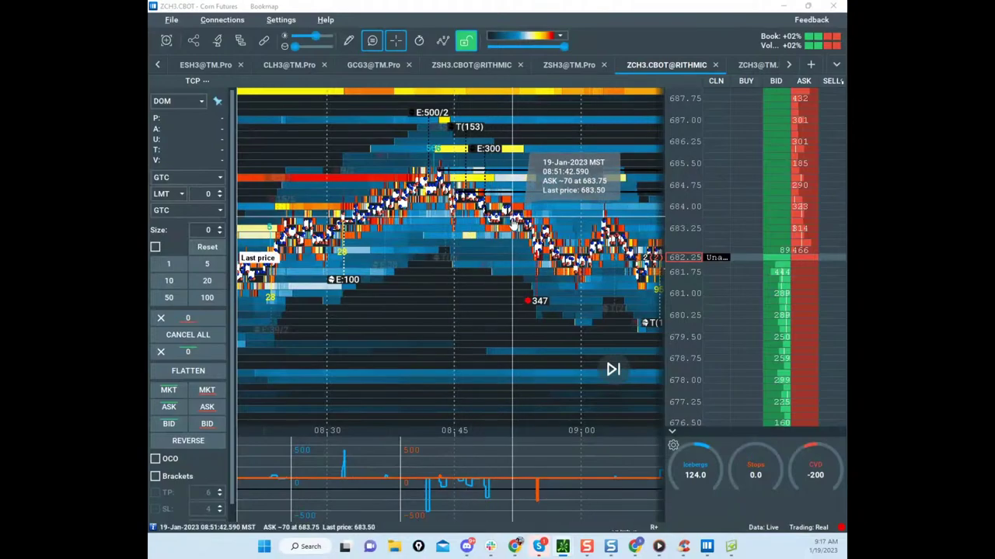
scroll(494, 237, "down", 3)
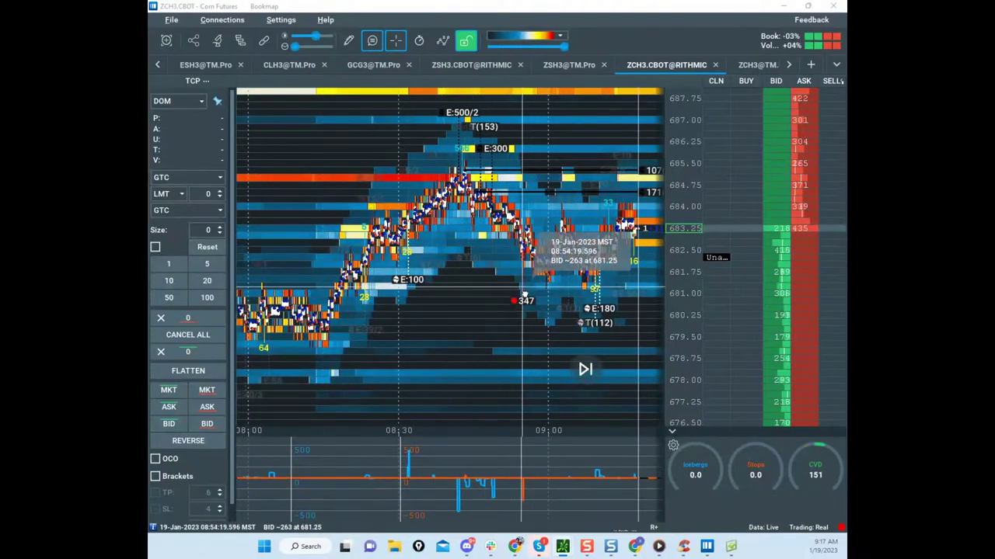
Step: Examine the 347 stop marker on the corn chart and the iceberg spike near 08:42 in the indicator pane
left_click_drag(522, 289, 516, 296)
scroll(679, 253, "up", 1)
scroll(500, 265, "down", 2)
scroll(500, 265, "up", 3)
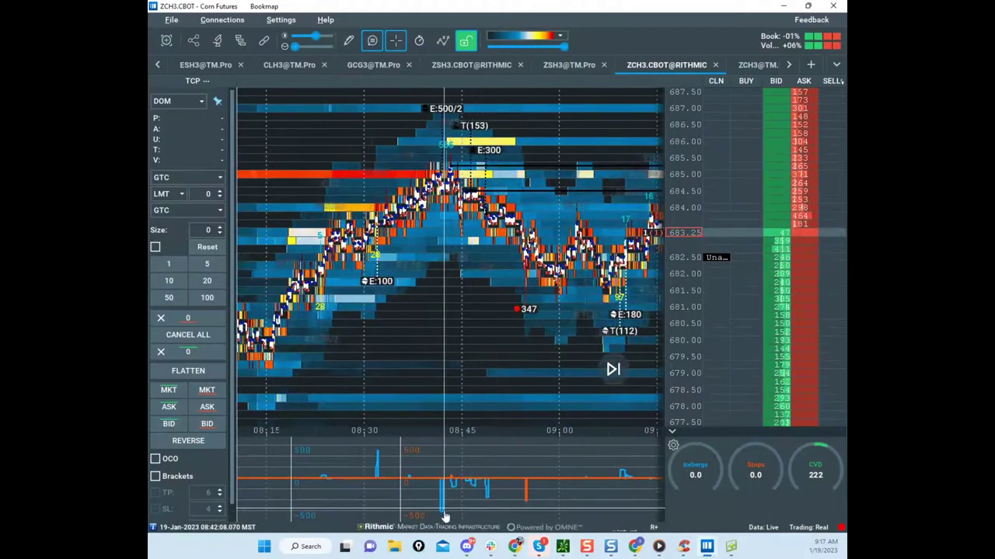
scroll(452, 180, "down", 3)
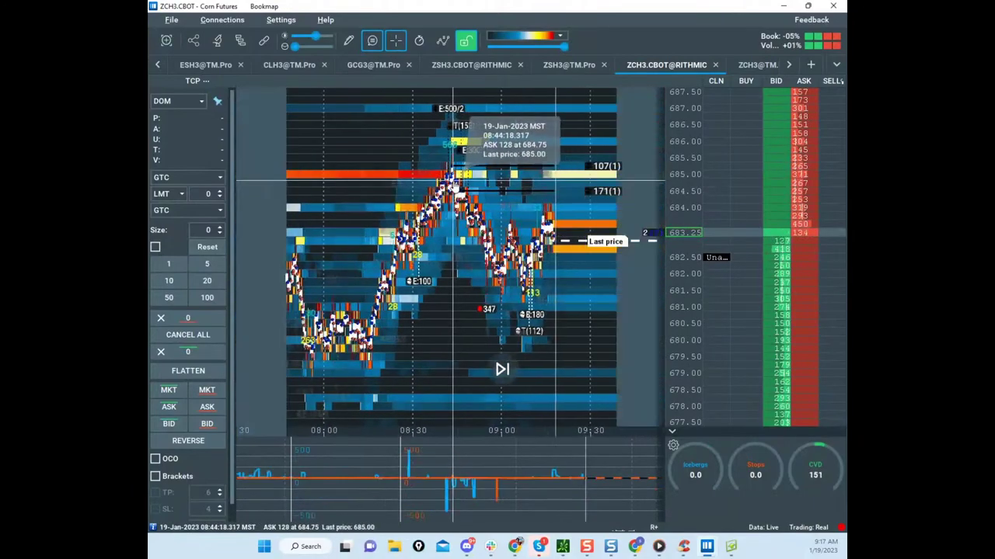
Step: Draw horizontal lines at 685.00 and 684.50 around the 08:41 E:500 iceberg on the corn chart, and end drawing mode
scroll(688, 202, "up", 1)
left_click_drag(482, 175, 663, 186)
scroll(497, 214, "up", 3)
scroll(690, 192, "up", 2)
scroll(500, 193, "up", 4)
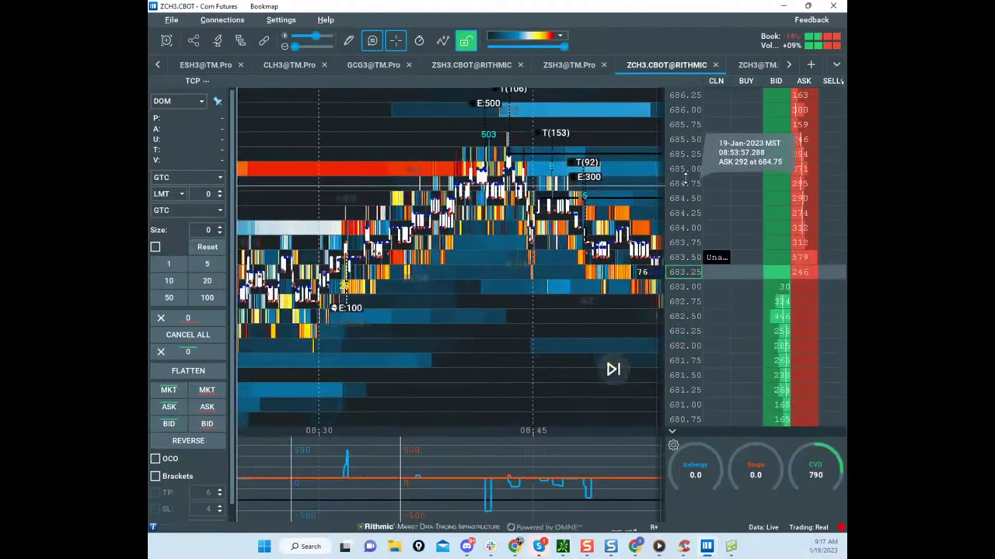
scroll(544, 233, "up", 3)
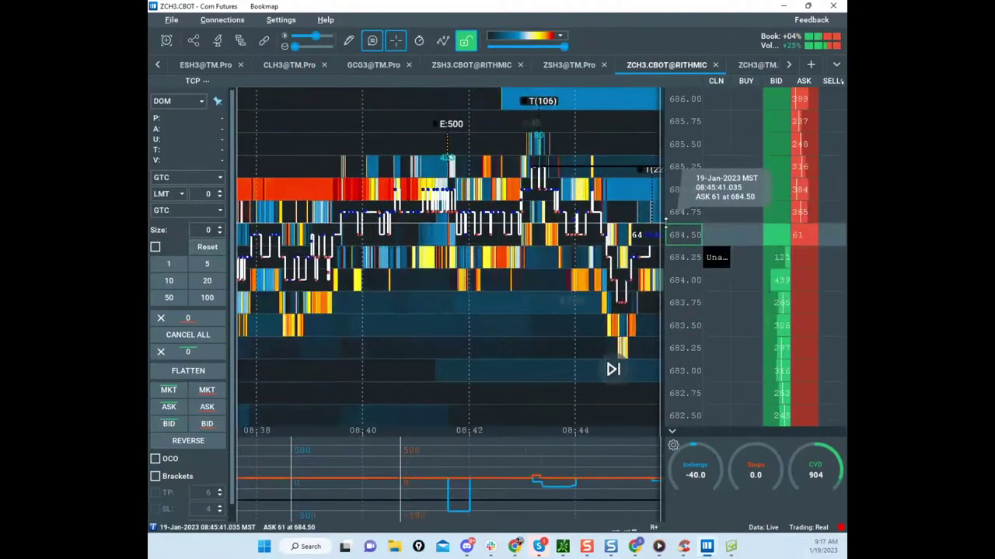
scroll(481, 202, "up", 3)
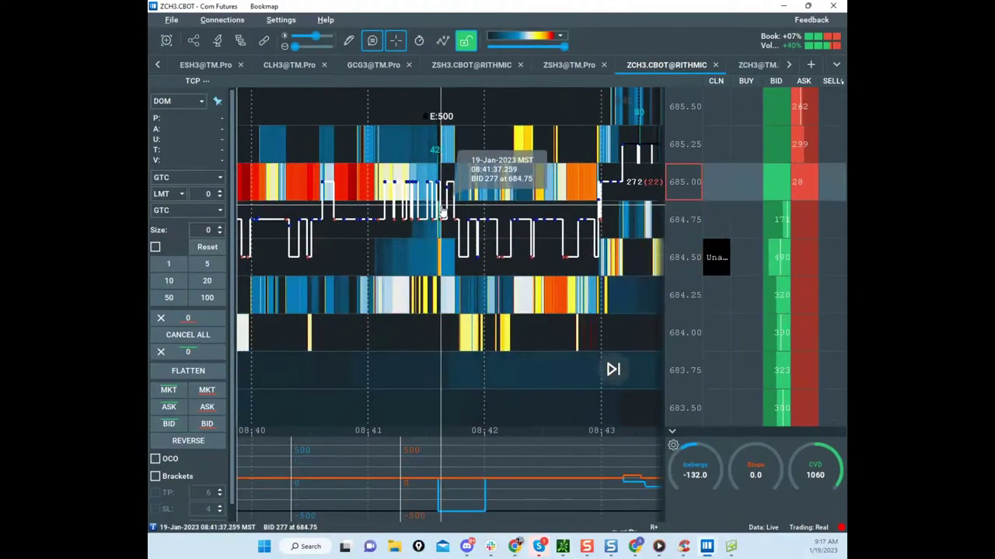
left_click(462, 181)
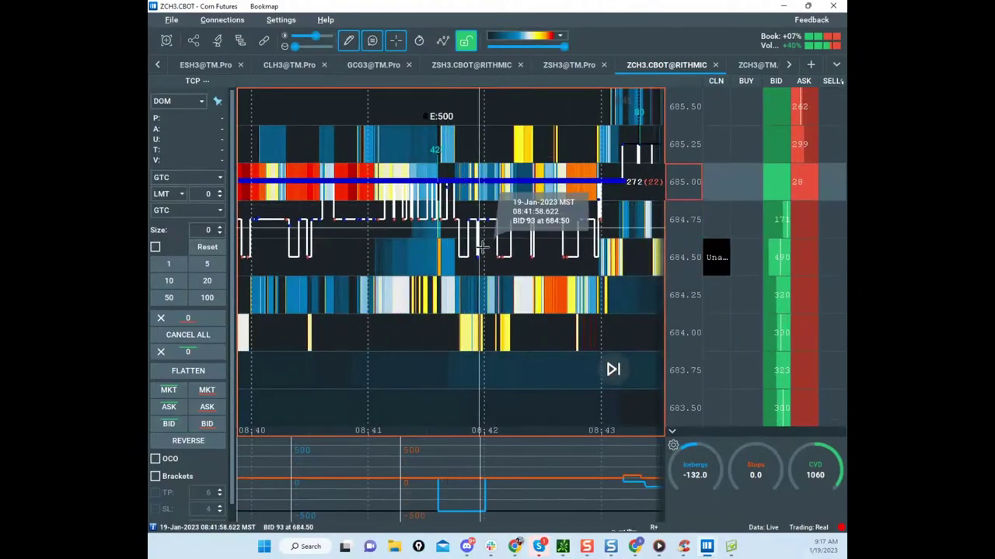
scroll(478, 264, "up", 2)
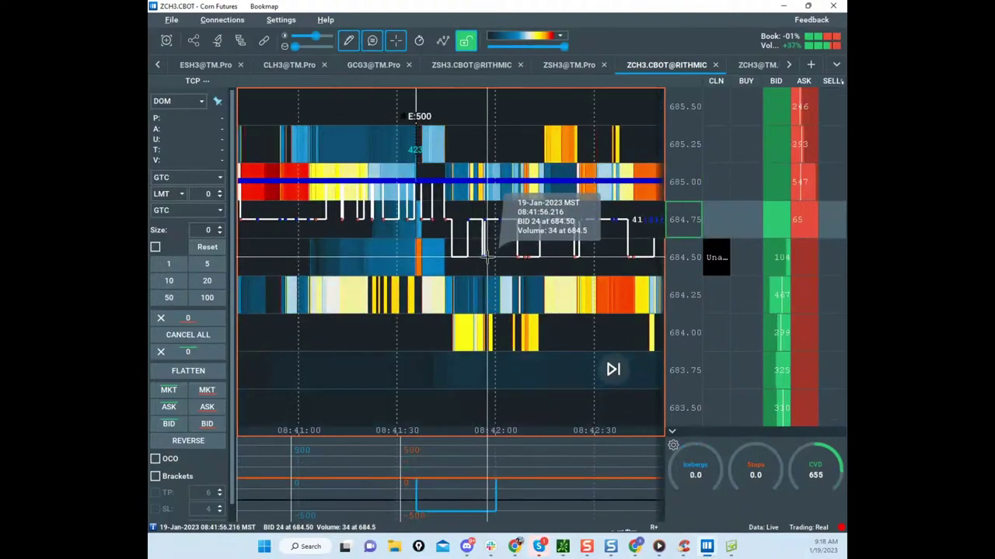
left_click(353, 44)
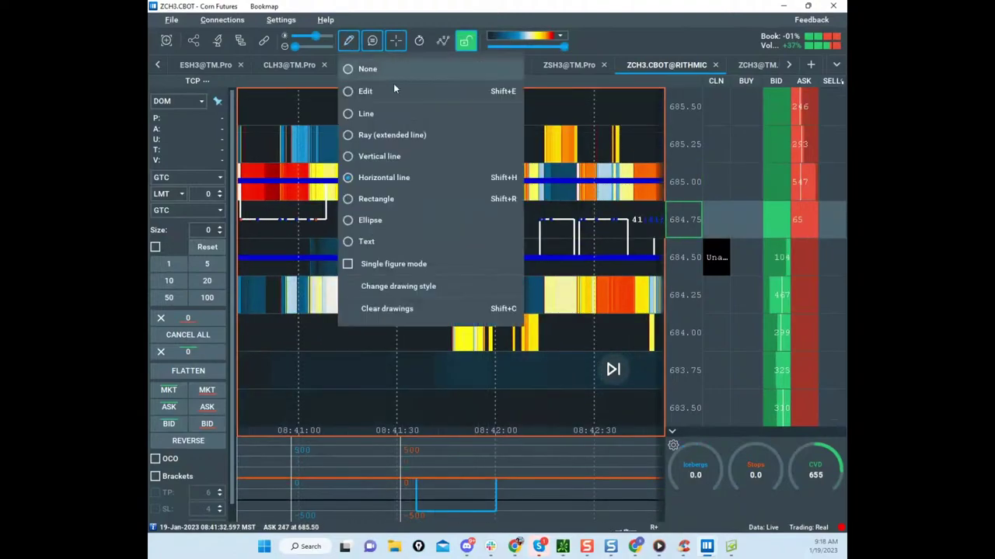
left_click(365, 67)
Step: Enlarge the volume bubbles and review the corn price action from the 08:42 peak to 09:15
left_click_drag(299, 48, 315, 47)
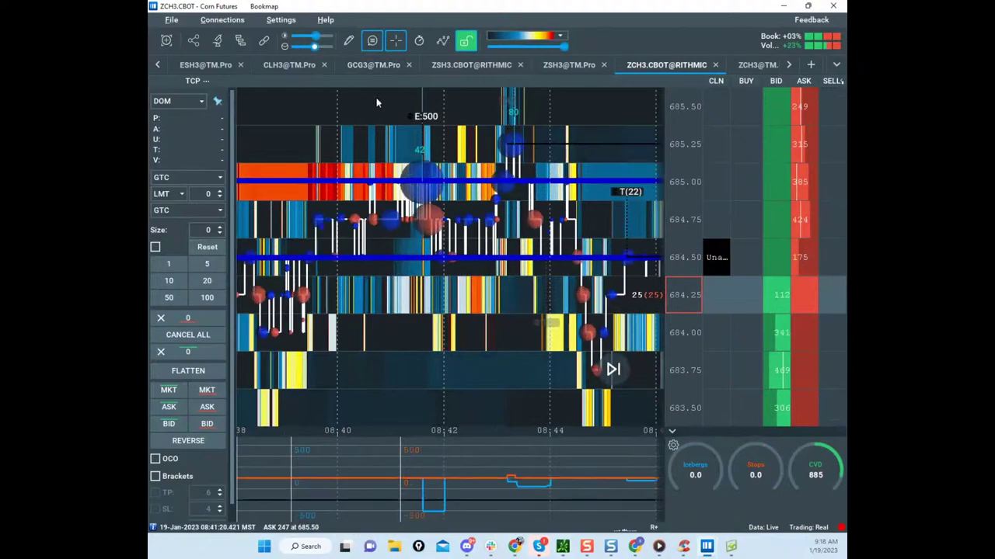
scroll(676, 203, "down", 2)
left_click_drag(583, 189, 336, 115)
scroll(342, 117, "down", 3)
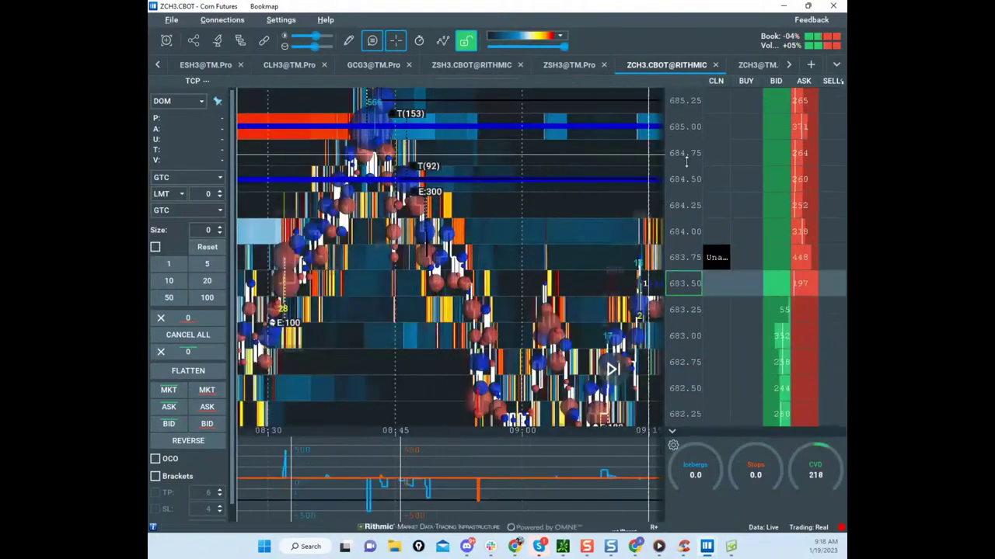
scroll(686, 157, "down", 1)
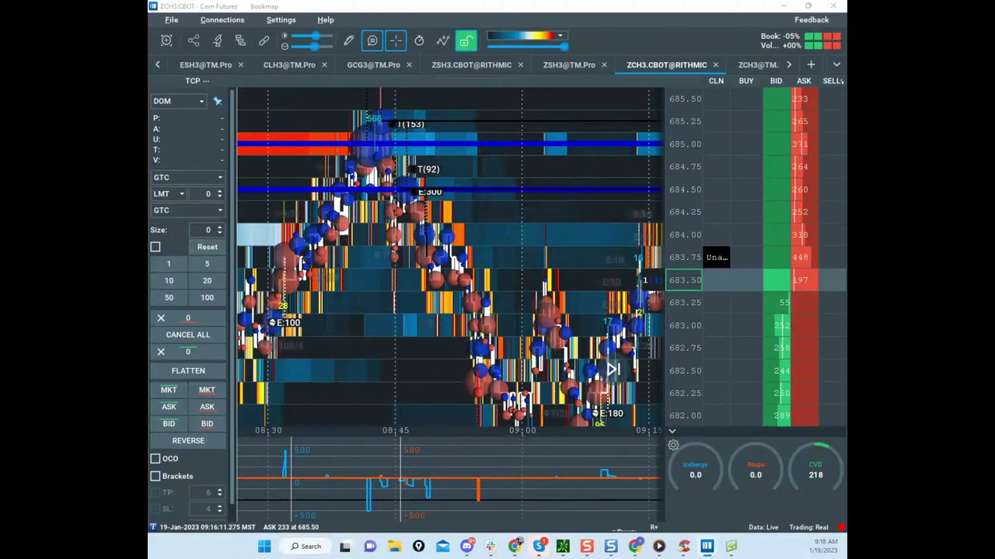
Step: Move the small /ZC Charts window off the heatmap and review the corn move since 08:30 against both horizontal lines
left_click_drag(474, 197, 486, 385)
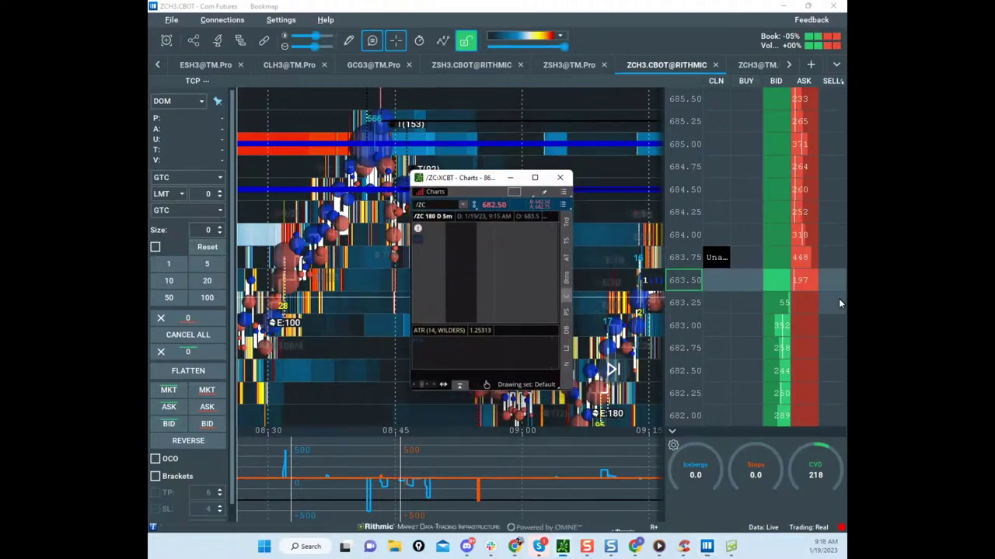
left_click_drag(451, 176, 460, 1)
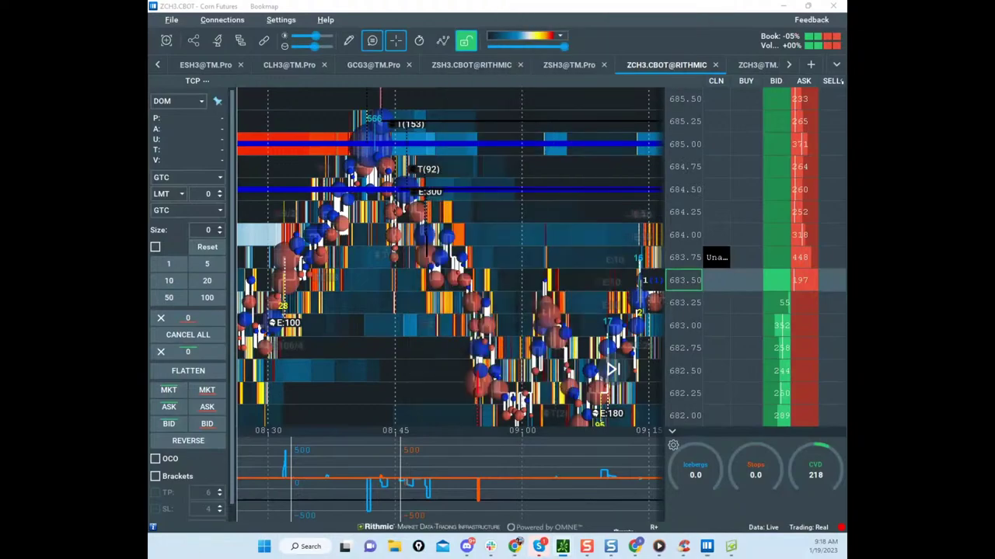
scroll(506, 147, "down", 4)
scroll(673, 140, "down", 3)
left_click_drag(606, 156, 531, 129)
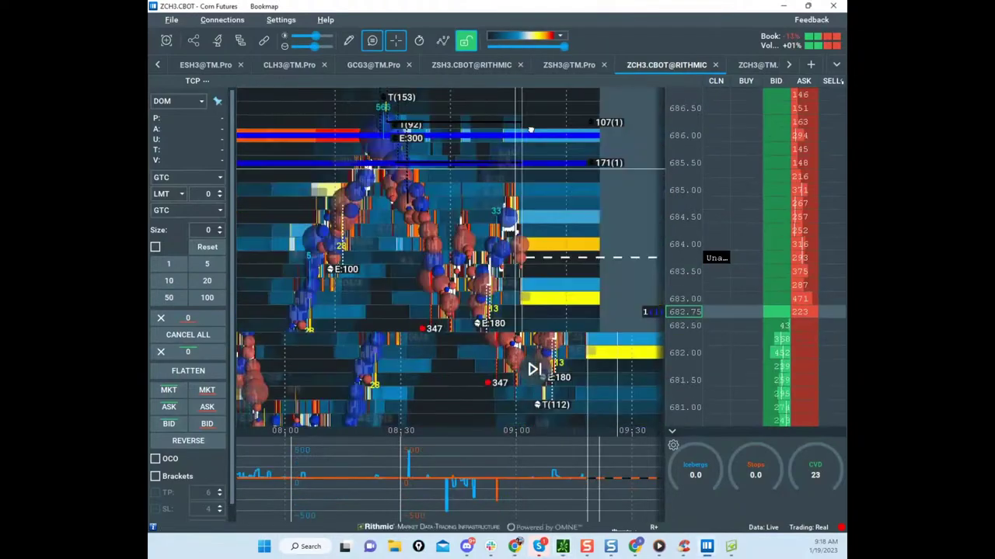
scroll(645, 210, "down", 3)
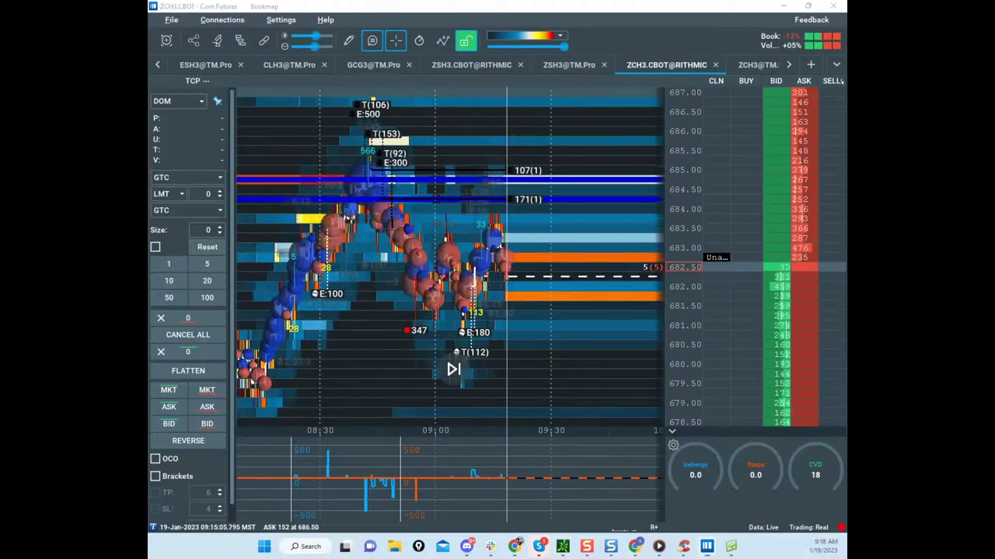
Step: Sketch freehand marks over the corn decline, the rebound and the stop spike in the indicator pane, and clear them
left_click_drag(434, 180, 624, 367)
key("Escape")
left_click_drag(375, 204, 407, 234)
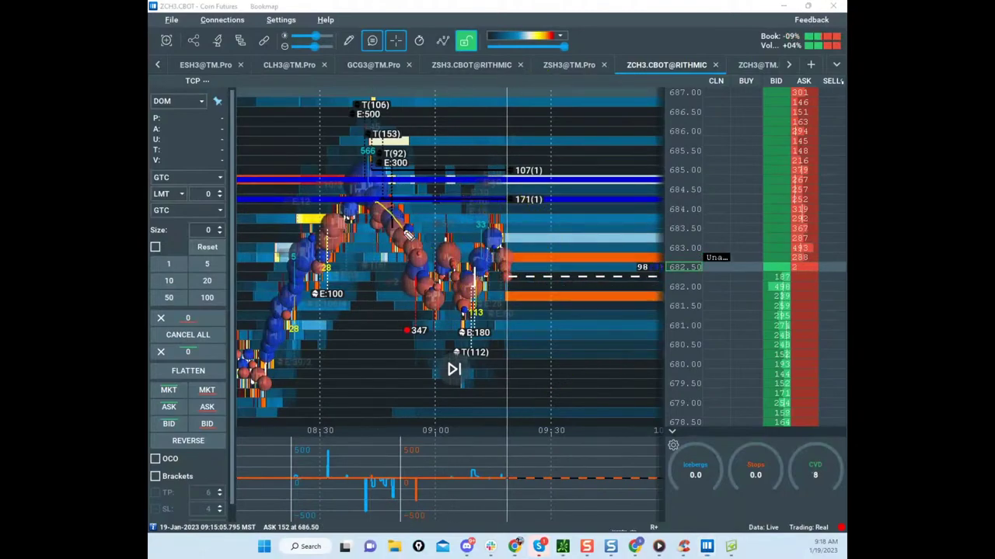
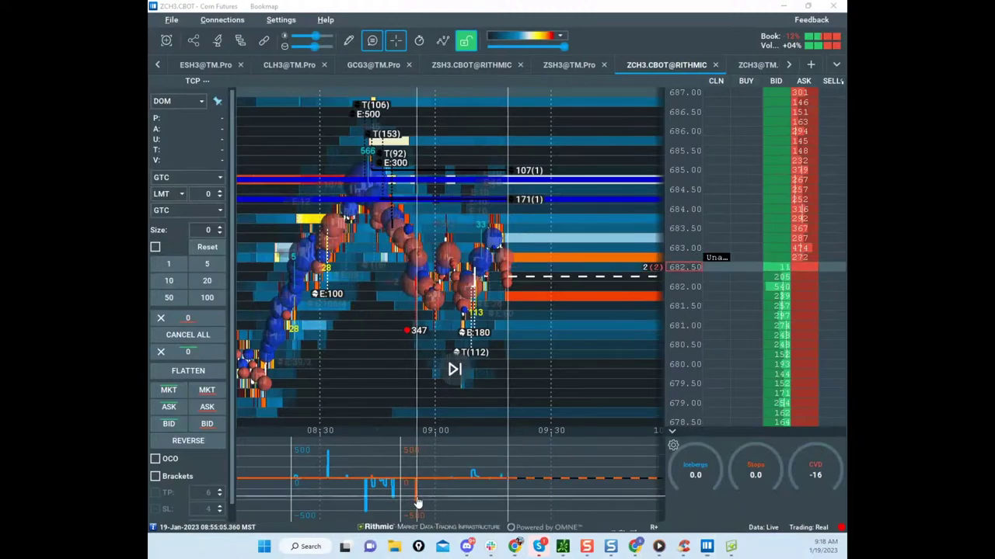
scroll(419, 321, "up", 3)
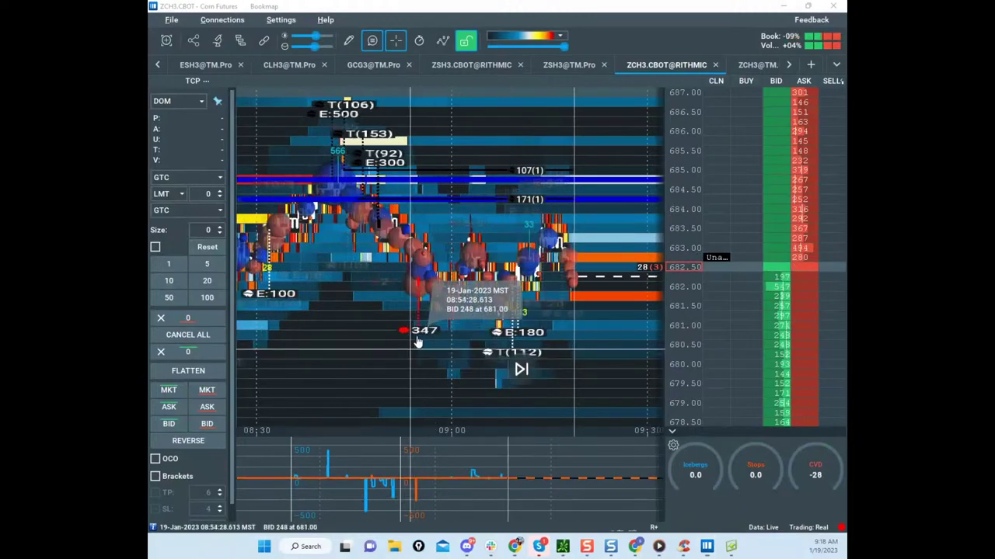
scroll(419, 321, "down", 3)
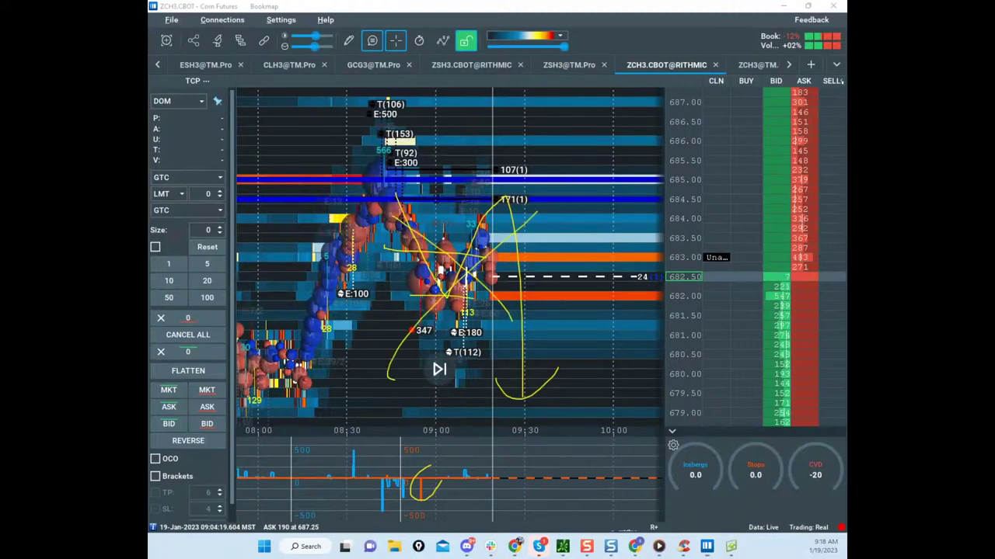
key("Escape")
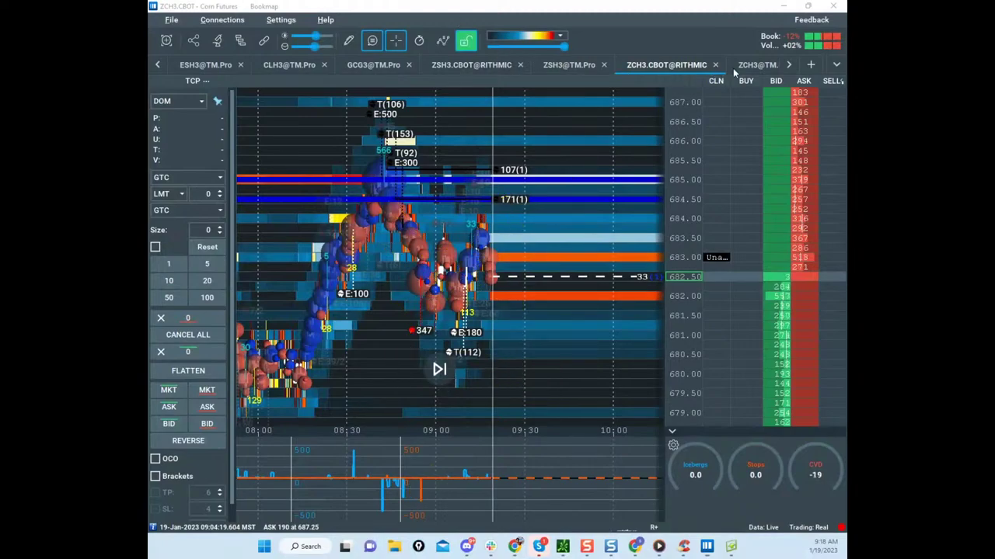
Step: Switch to the ZLH3.CBOT@RITHMIC soybean oil chart and bring up the price action around 09:00 to 09:15
left_click(836, 65)
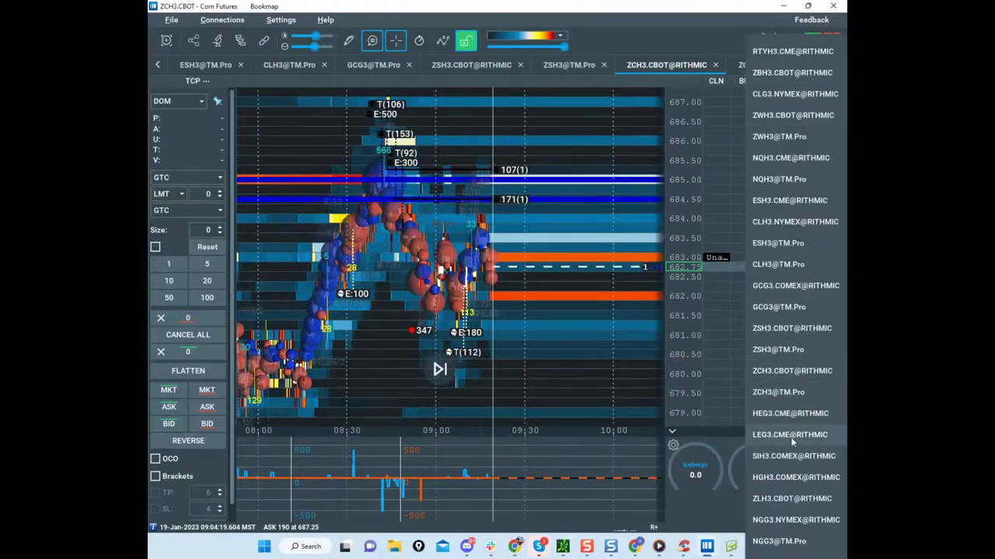
left_click(789, 501)
left_click_drag(542, 208, 470, 158)
left_click_drag(566, 202, 412, 158)
scroll(423, 160, "down", 3)
scroll(681, 188, "up", 3)
left_click_drag(626, 179, 619, 197)
scroll(510, 188, "up", 3)
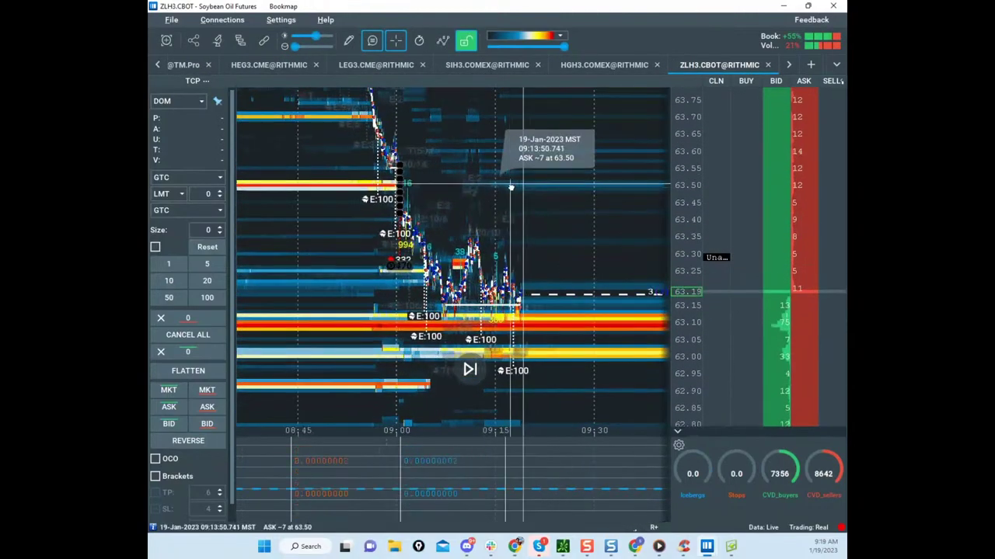
Step: Inspect the soybean oil sell-off and the iceberg and stop activity in the indicator pane between 09:00 and 09:15
left_click_drag(511, 186, 559, 200)
scroll(700, 211, "down", 1)
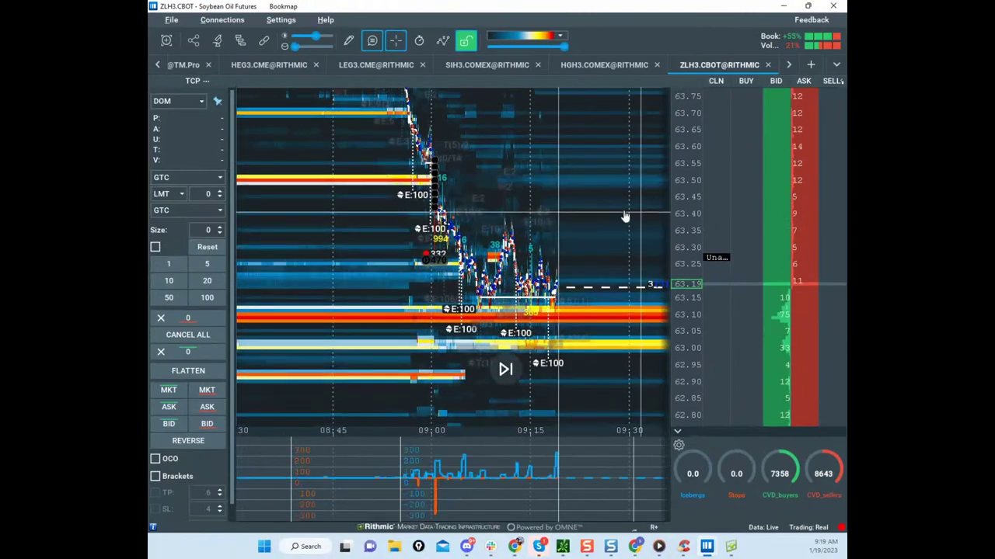
scroll(530, 221, "up", 3)
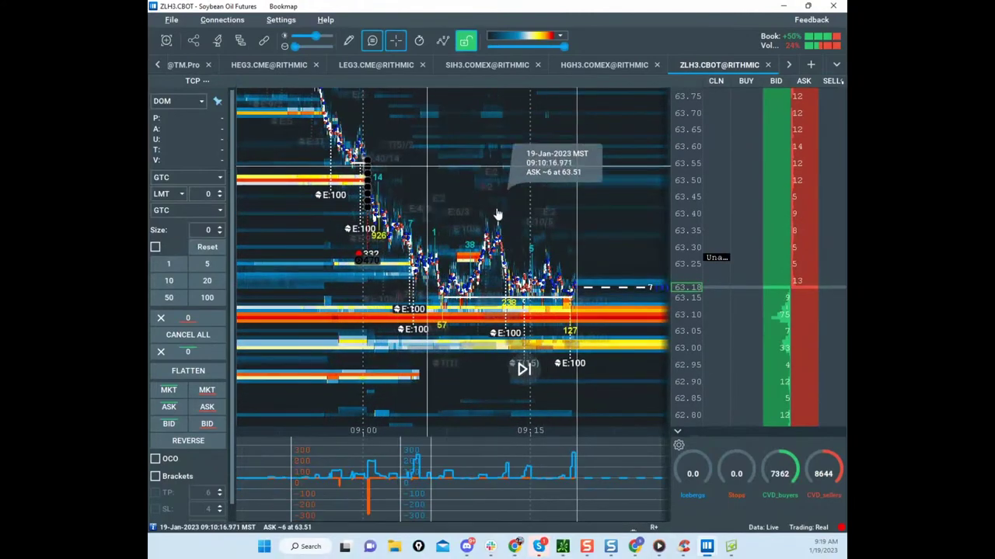
scroll(544, 249, "down", 2)
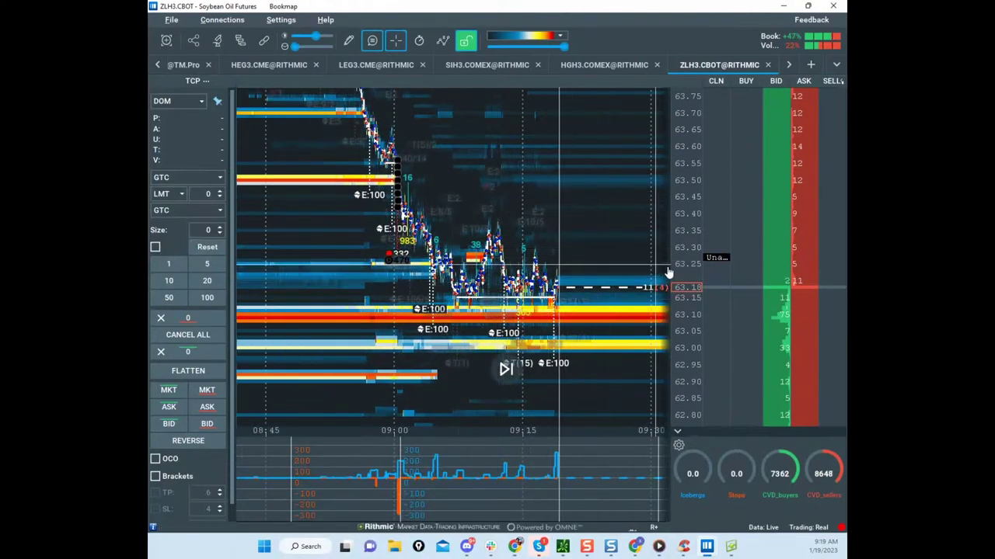
scroll(714, 165, "up", 2)
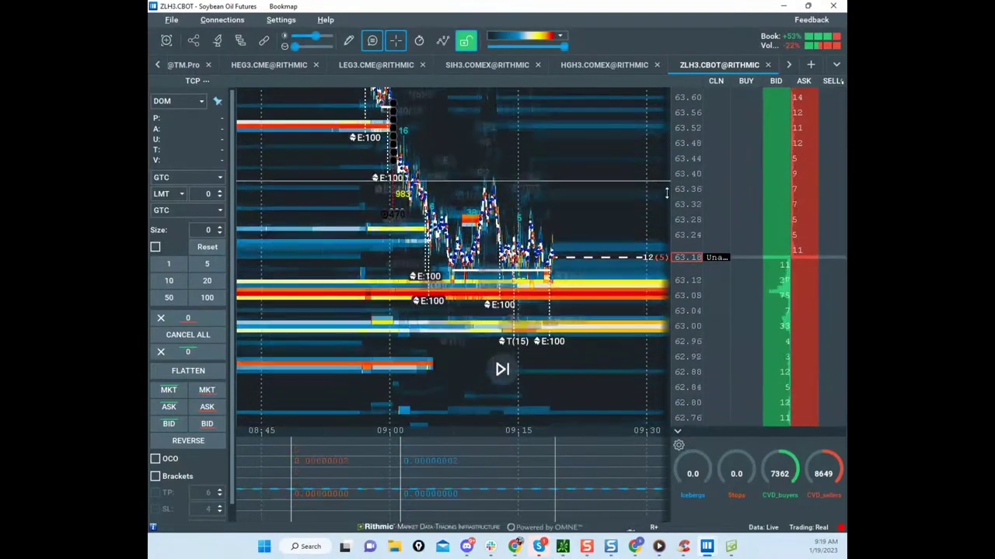
mouse_move(554, 460)
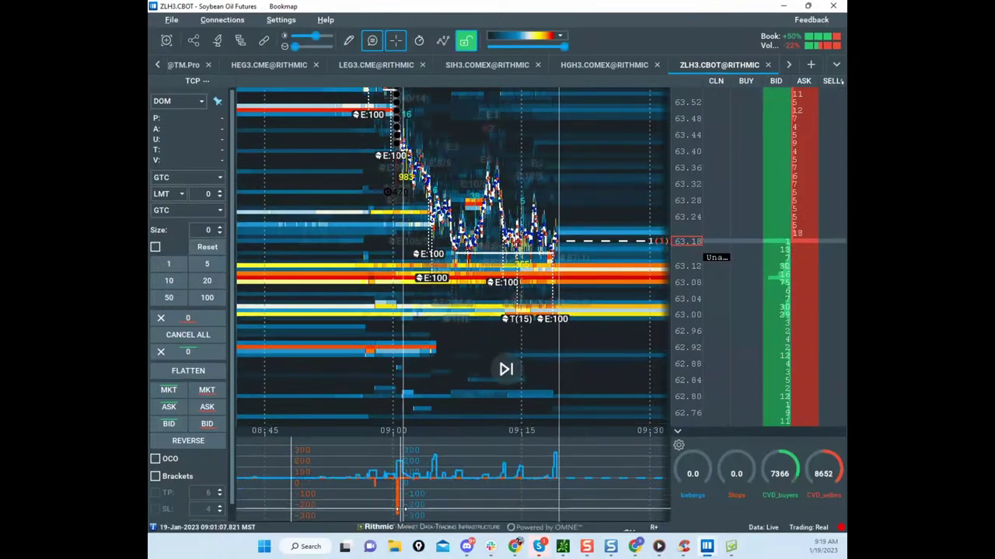
Step: Draw horizontal lines at 63.56 and 63.41 bounding the 09:00:20 stop run on the soybean oil chart, and end drawing mode
left_click_drag(429, 196, 492, 251)
scroll(424, 257, "up", 3)
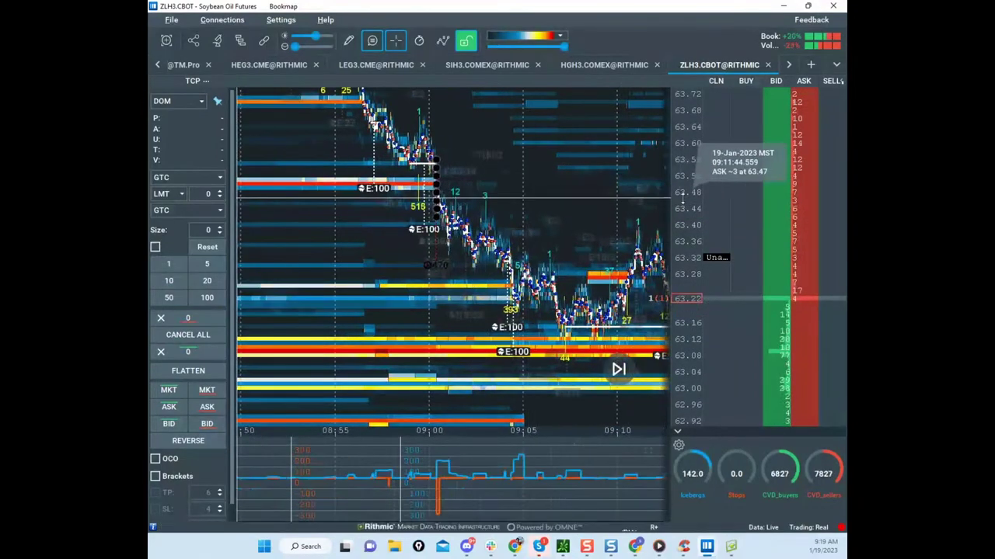
scroll(684, 199, "up", 3)
scroll(412, 170, "up", 8)
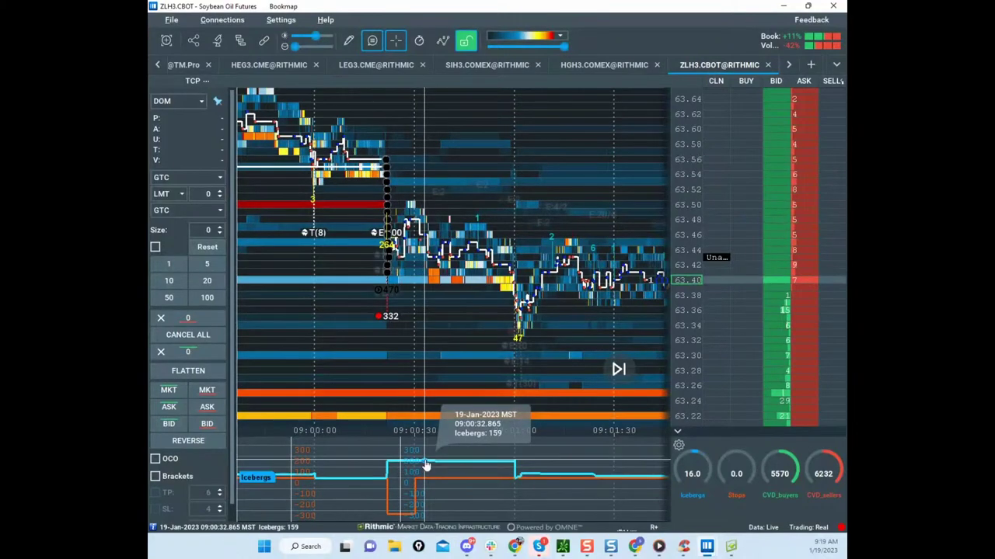
scroll(401, 295, "up", 4)
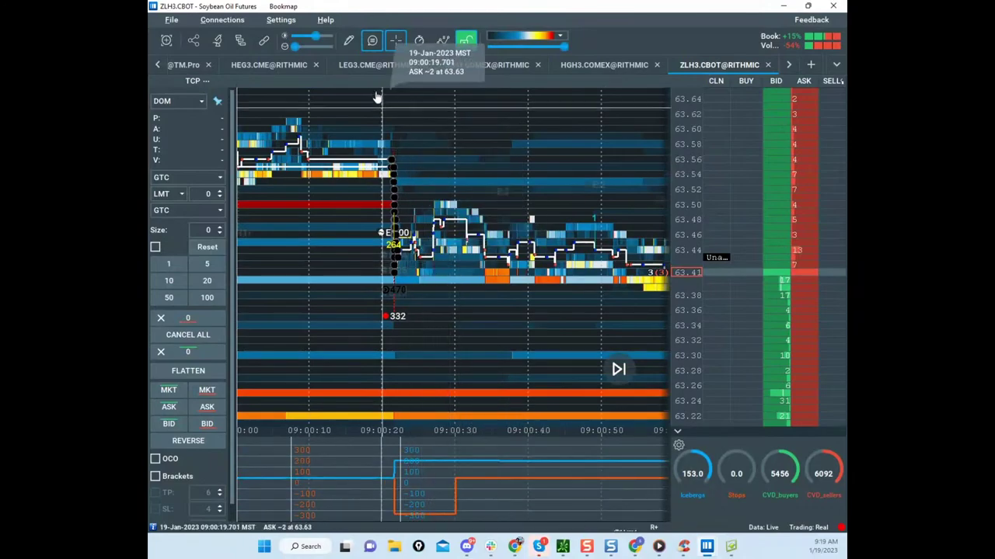
left_click(348, 40)
left_click(388, 176)
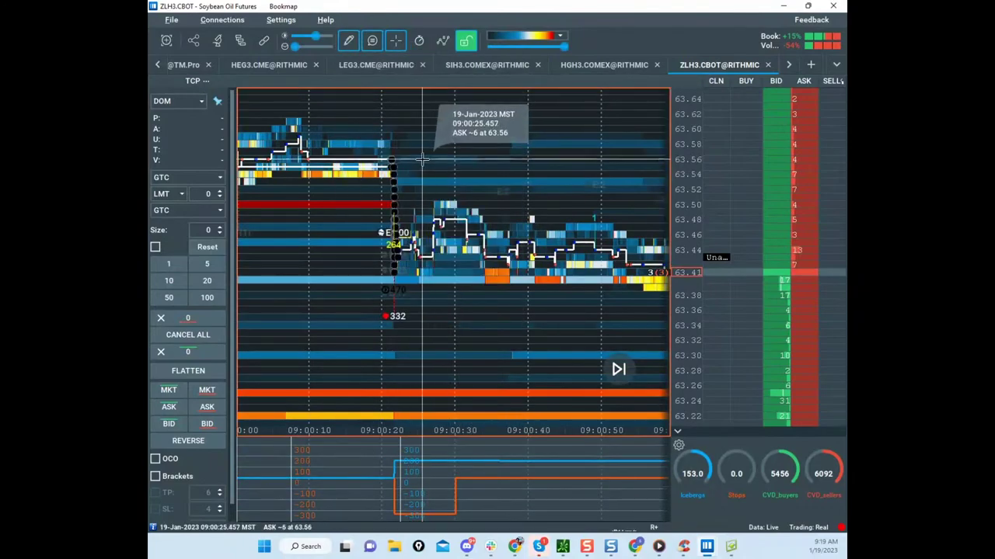
left_click(422, 159)
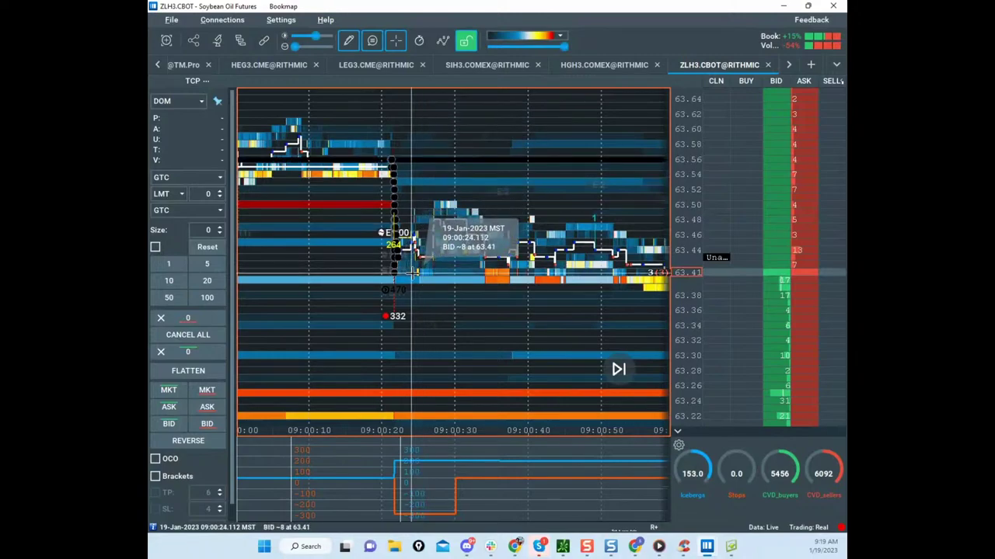
left_click(354, 44)
left_click(376, 70)
Step: Move the lower horizontal line of the 09:00 stop run down to 63.38 on the soybean oil chart, and end drawing mode
scroll(518, 182, "down", 4)
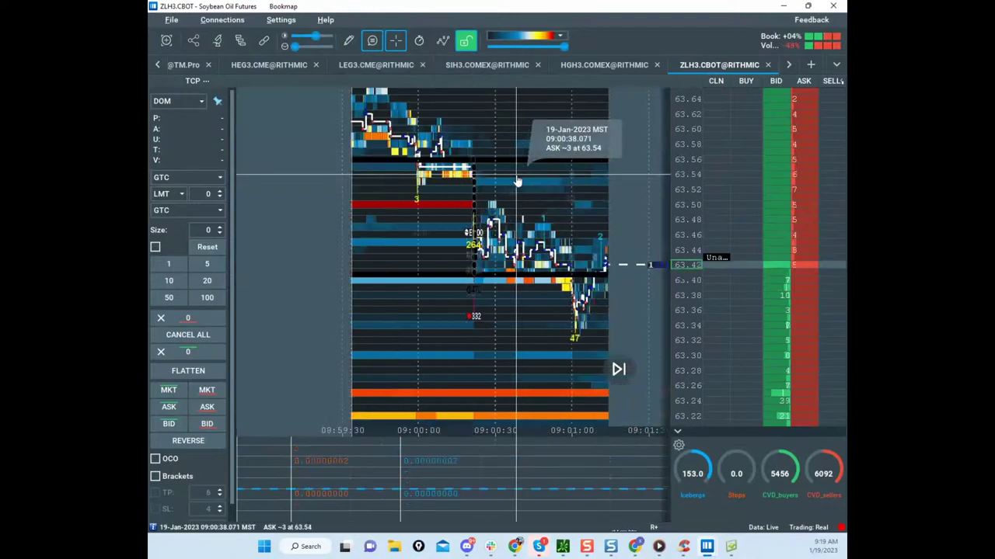
left_click_drag(517, 182, 406, 189)
scroll(478, 190, "down", 2)
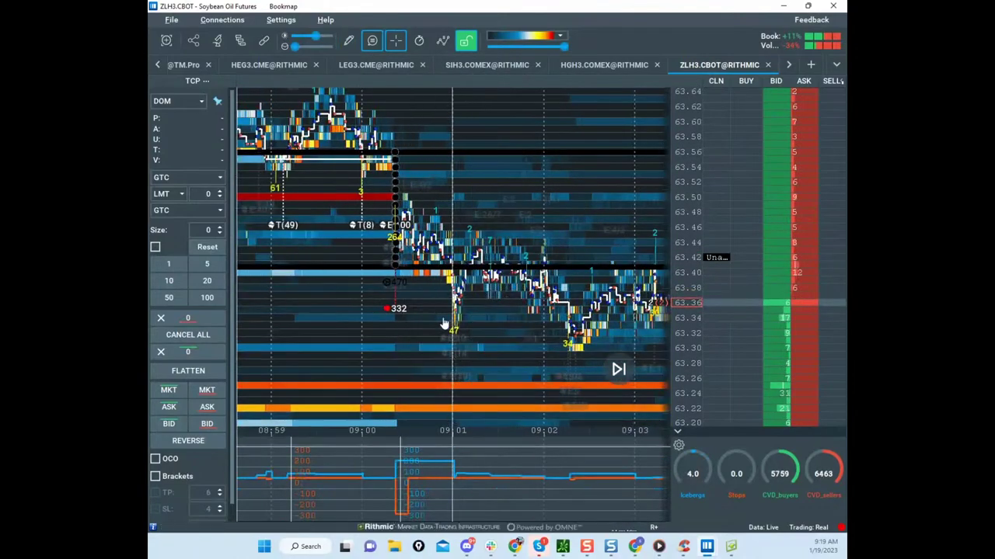
scroll(452, 296, "up", 5)
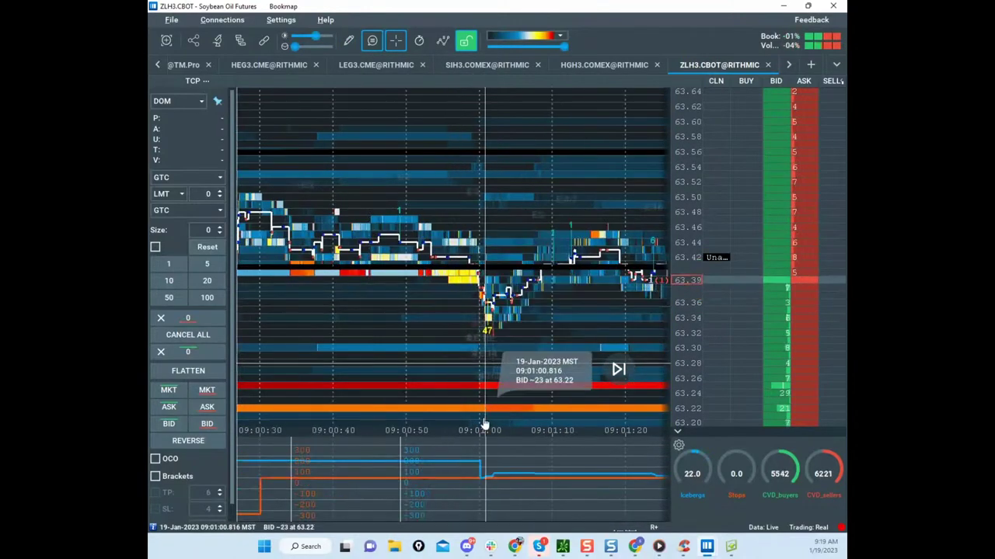
scroll(505, 315, "up", 5)
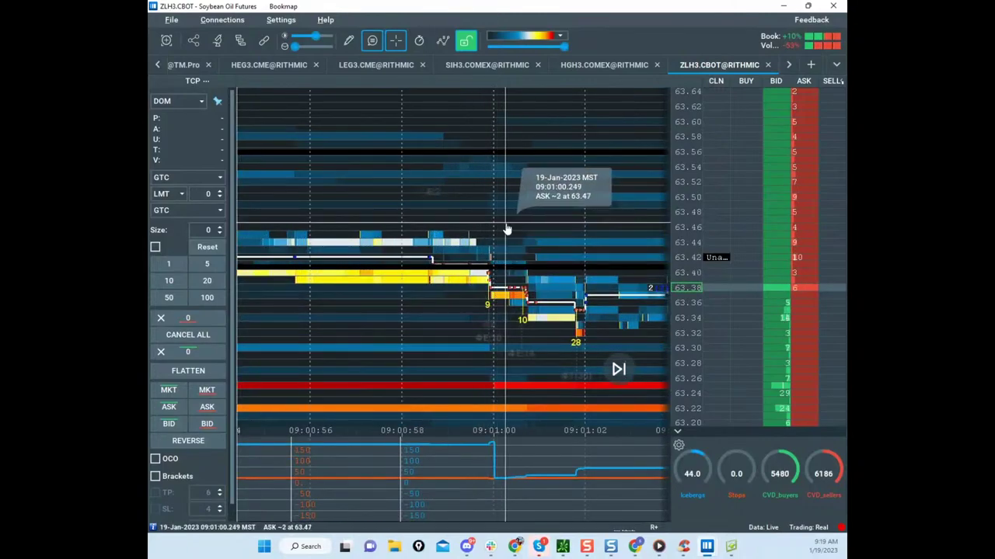
key("d")
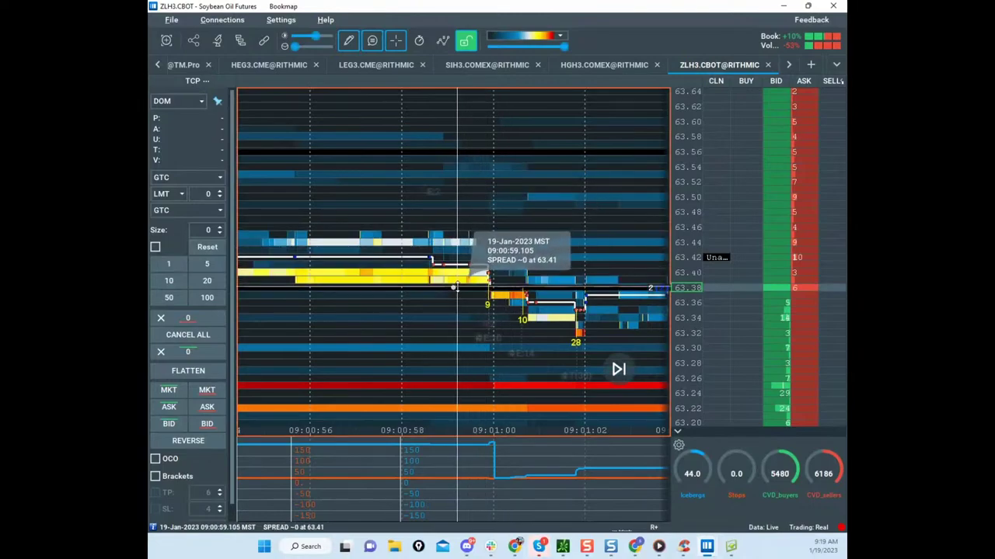
scroll(424, 160, "down", 5)
left_click(348, 41)
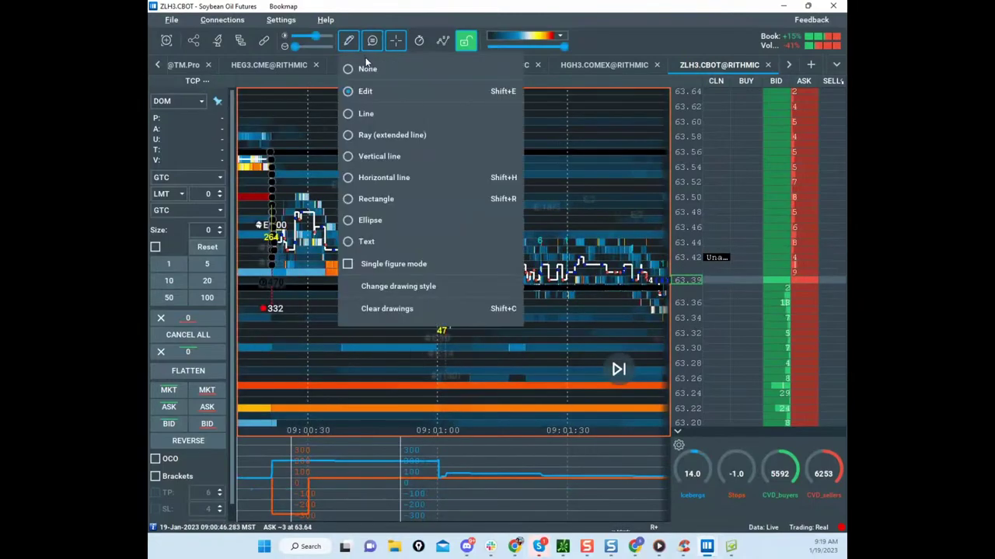
left_click(347, 68)
Step: Examine how price reacts at the 63.38 line around 09:11 and the iceberg activity near 09:18
scroll(475, 161, "down", 8)
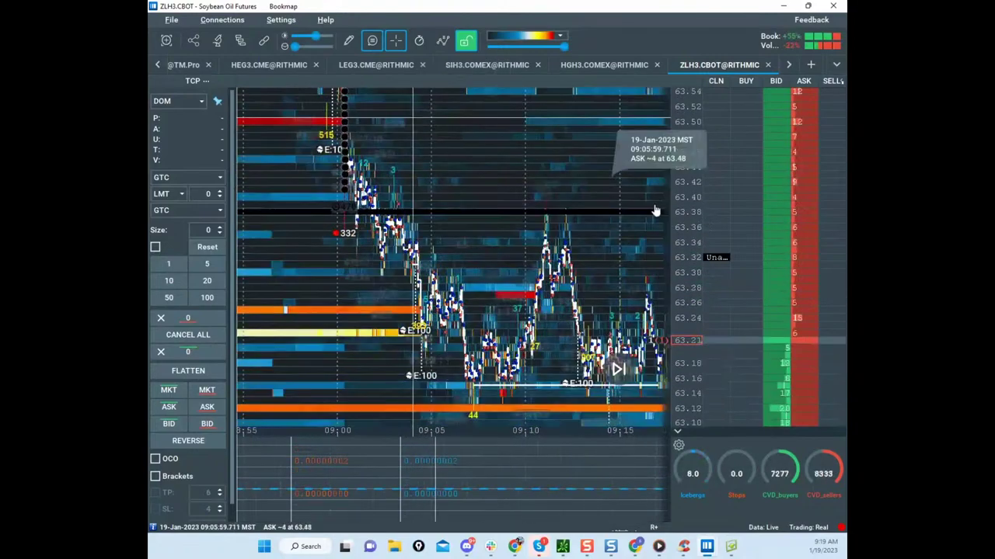
scroll(474, 163, "up", 8)
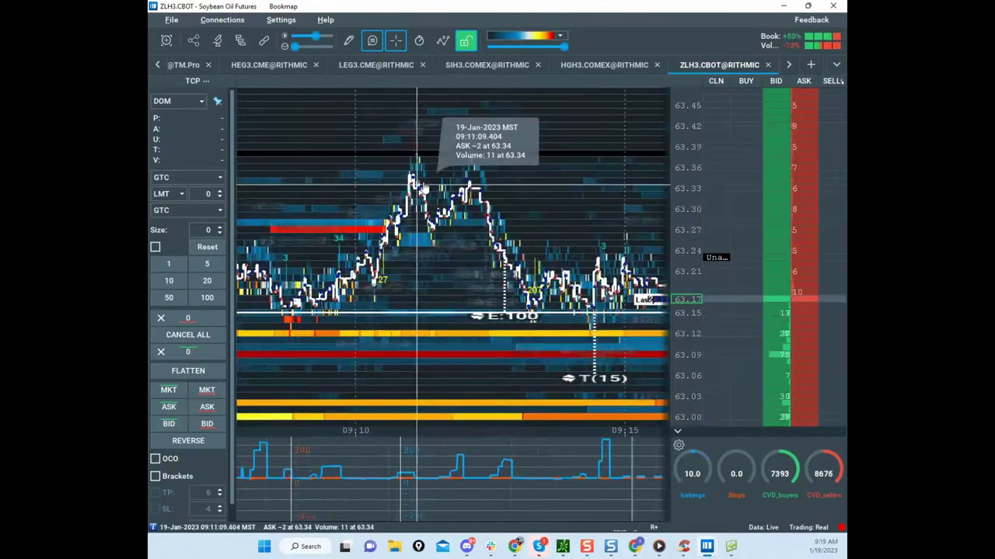
scroll(682, 193, "up", 2)
scroll(533, 178, "up", 6)
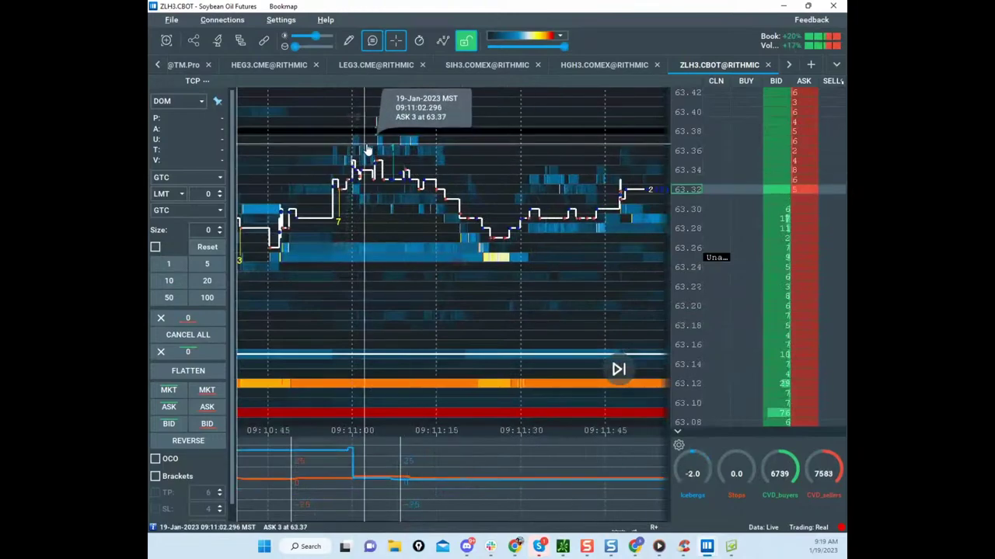
scroll(466, 180, "down", 7)
scroll(536, 194, "down", 5)
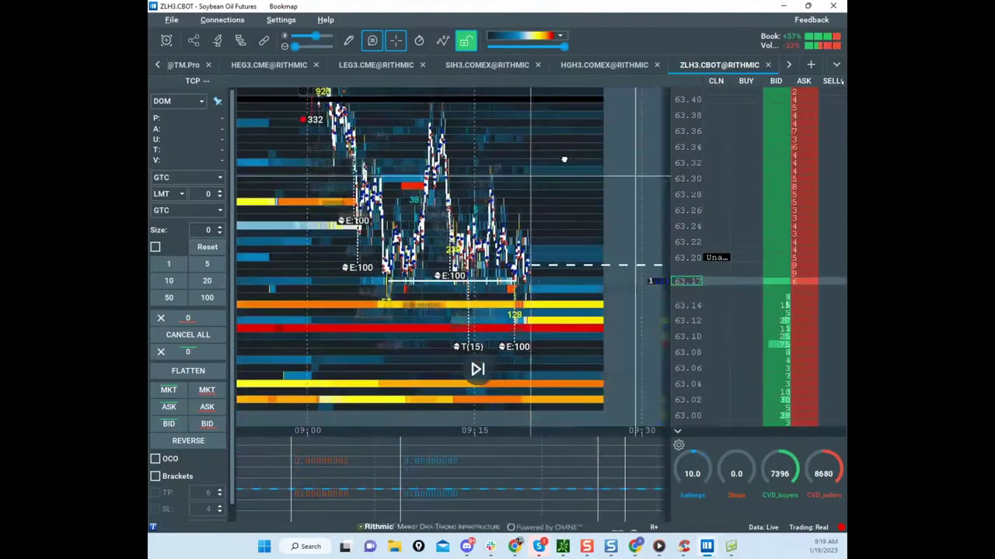
scroll(540, 311, "up", 4)
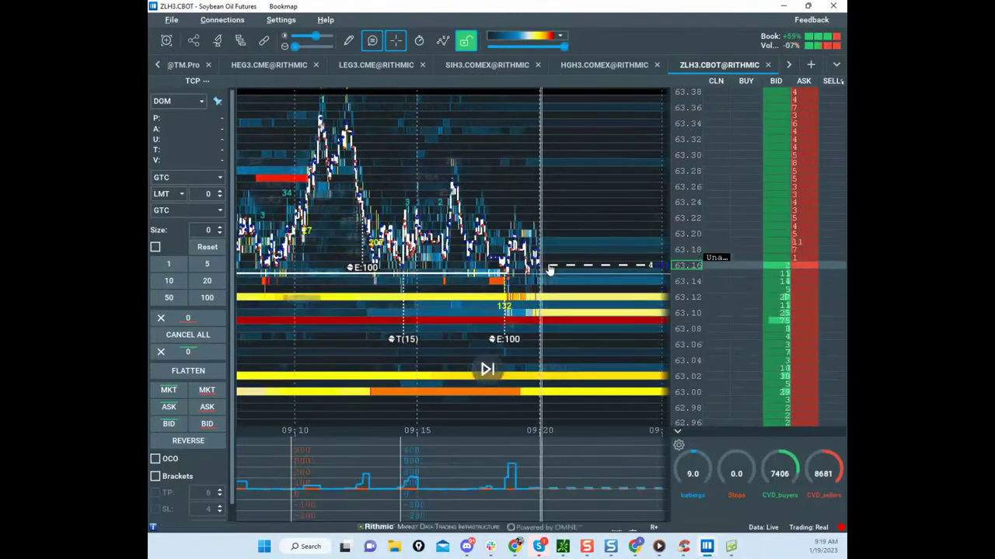
scroll(538, 307, "up", 4)
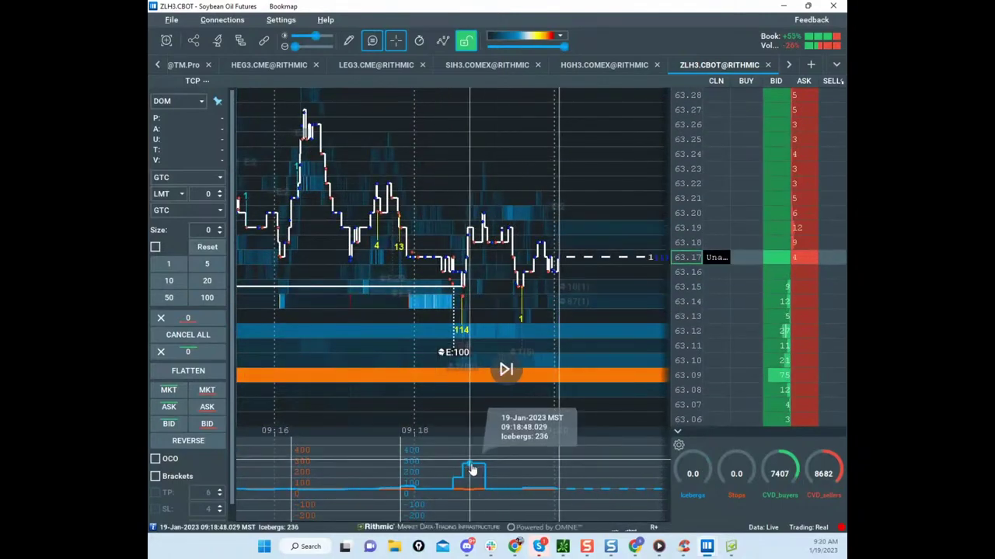
Step: Draw horizontal lines at 63.20 and 63.14 bounding the 09:18 iceberg zone, and end drawing mode
left_click(348, 41)
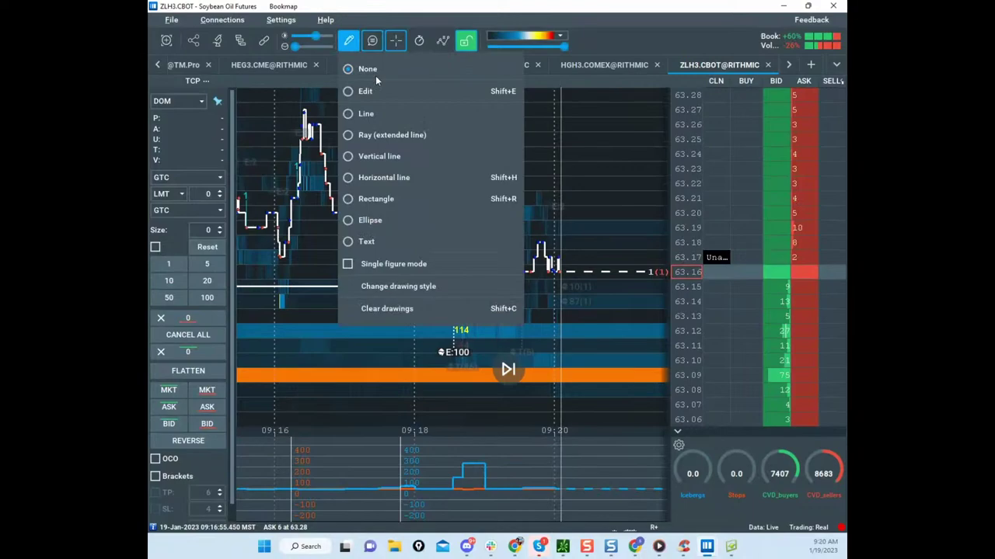
left_click(395, 178)
scroll(497, 202, "up", 3)
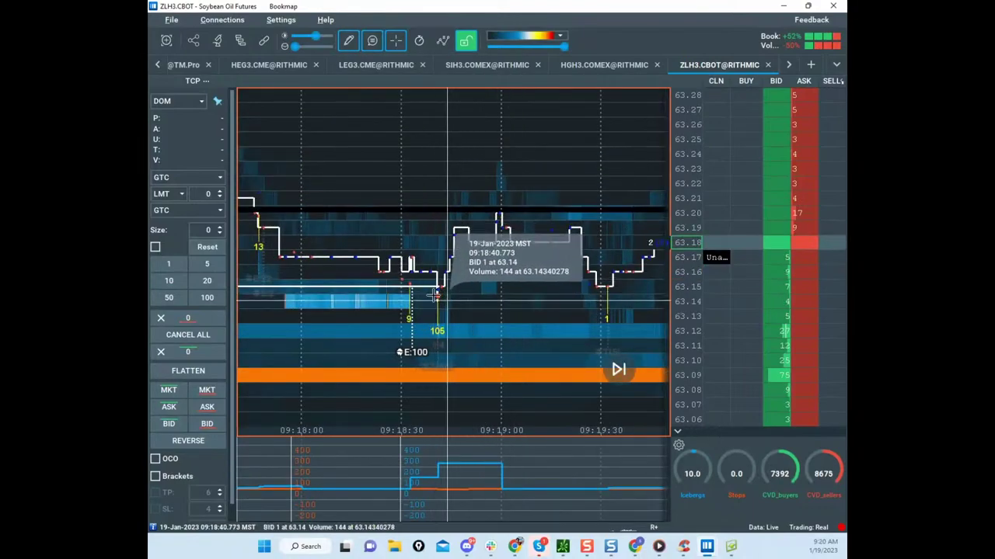
scroll(435, 296, "up", 3)
scroll(447, 288, "down", 5)
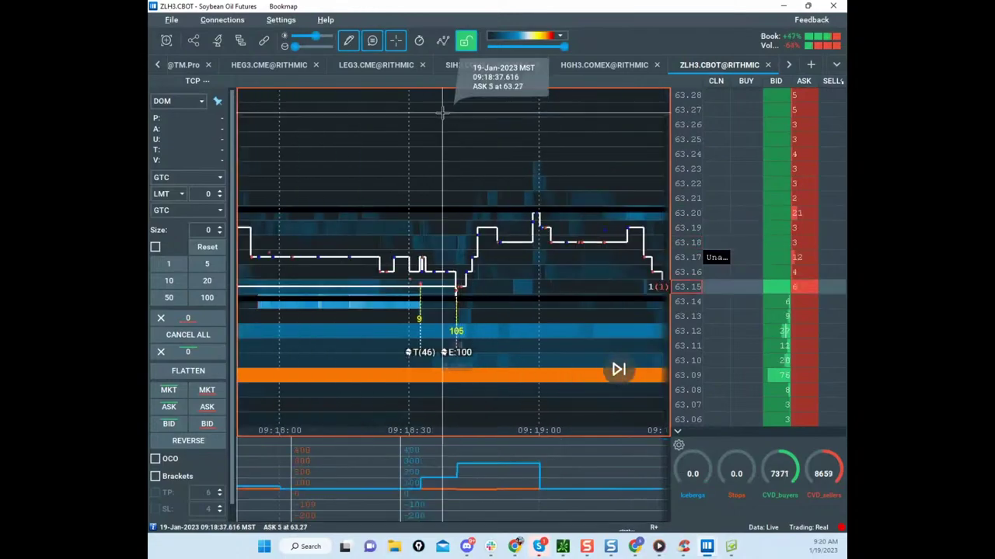
scroll(531, 173, "down", 5)
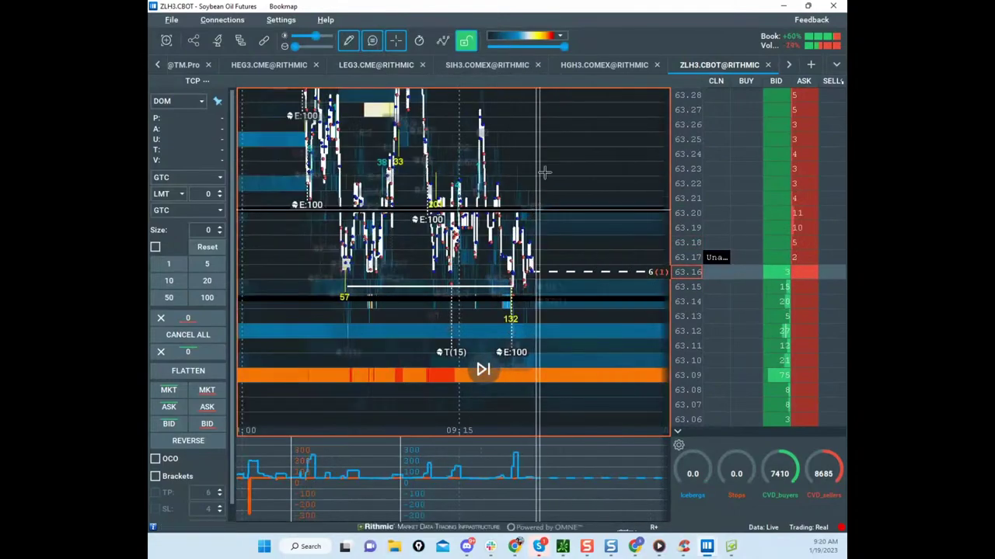
scroll(687, 190, "down", 1)
left_click(356, 47)
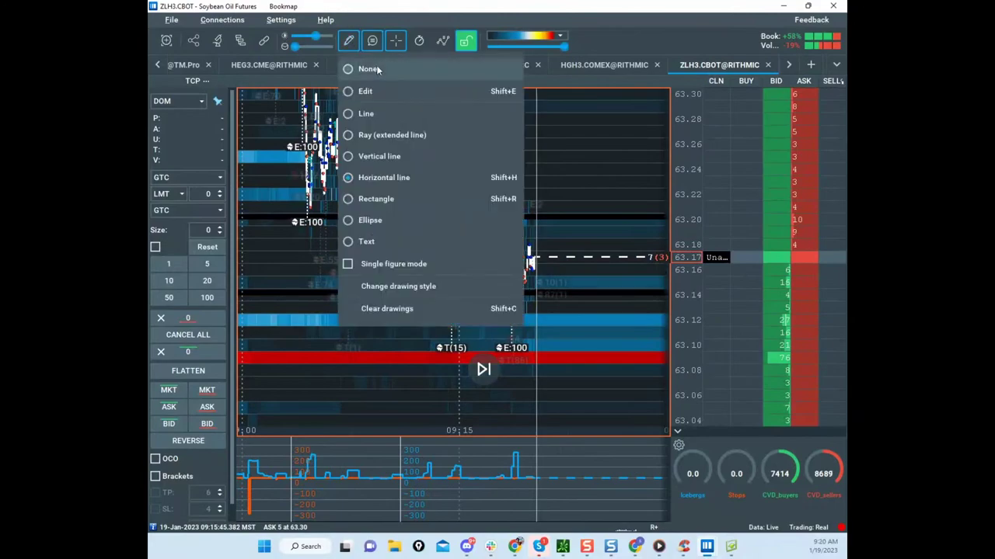
left_click(377, 70)
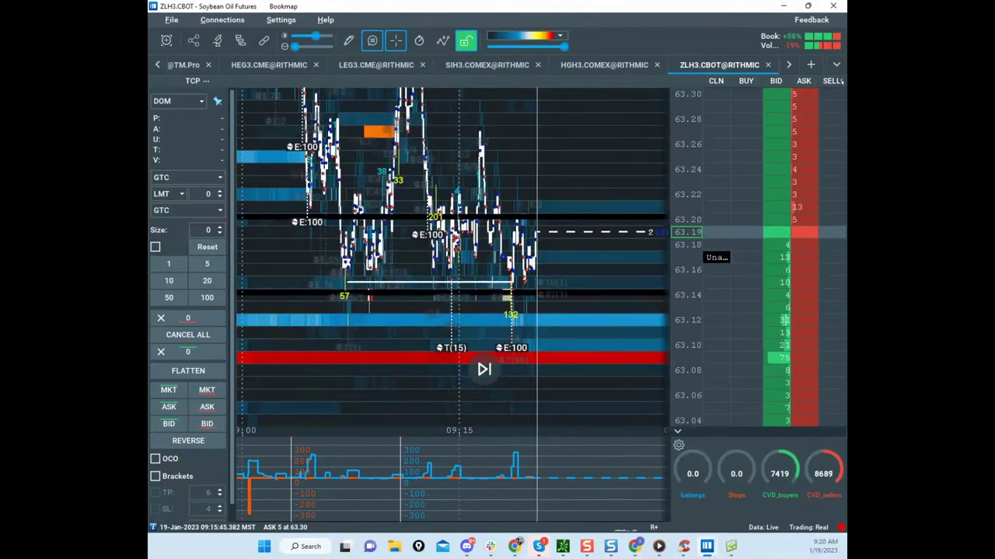
Step: Move the /ZL chart window off the heatmap and rescale the soybean oil price axis to about 62.96 to 63.40
left_click(706, 547)
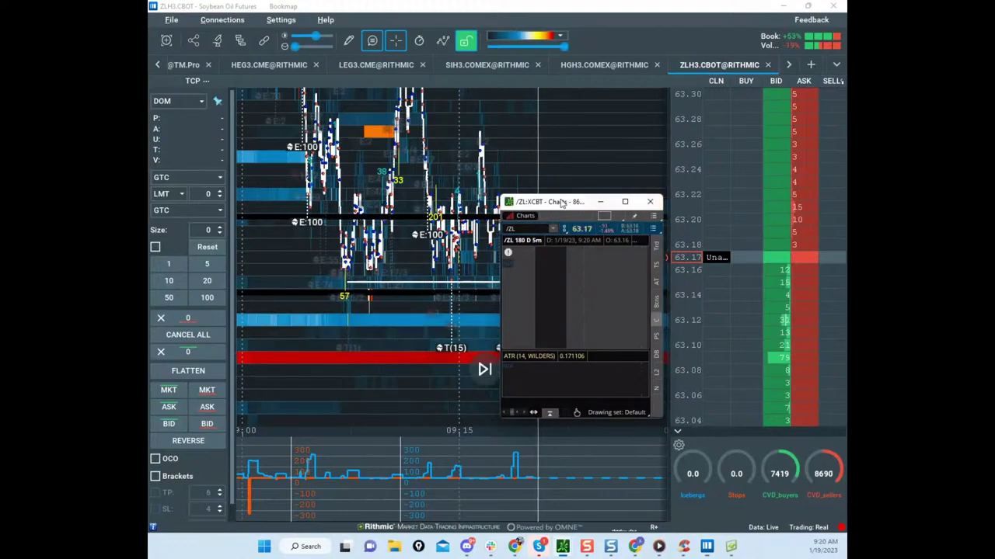
left_click_drag(562, 204, 614, 0)
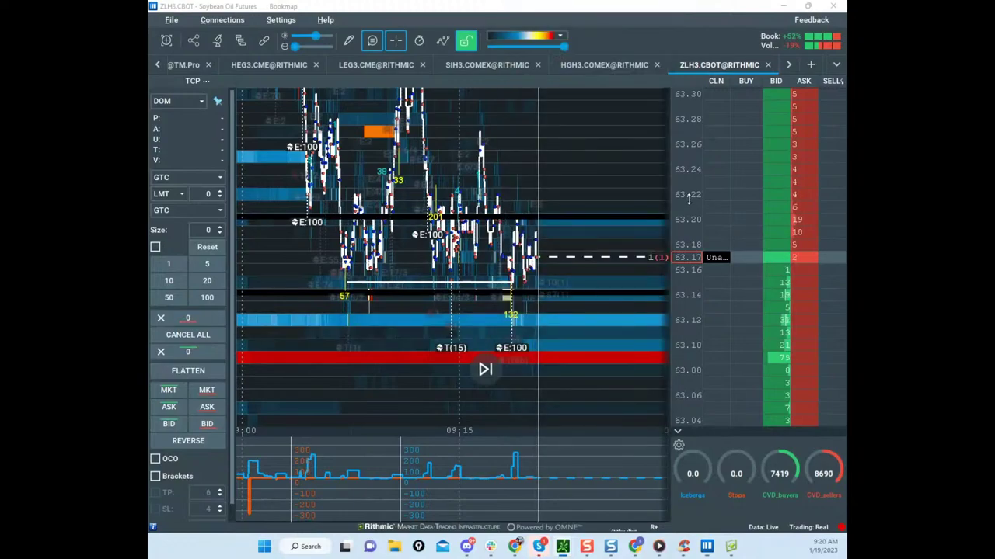
left_click_drag(688, 198, 688, 204)
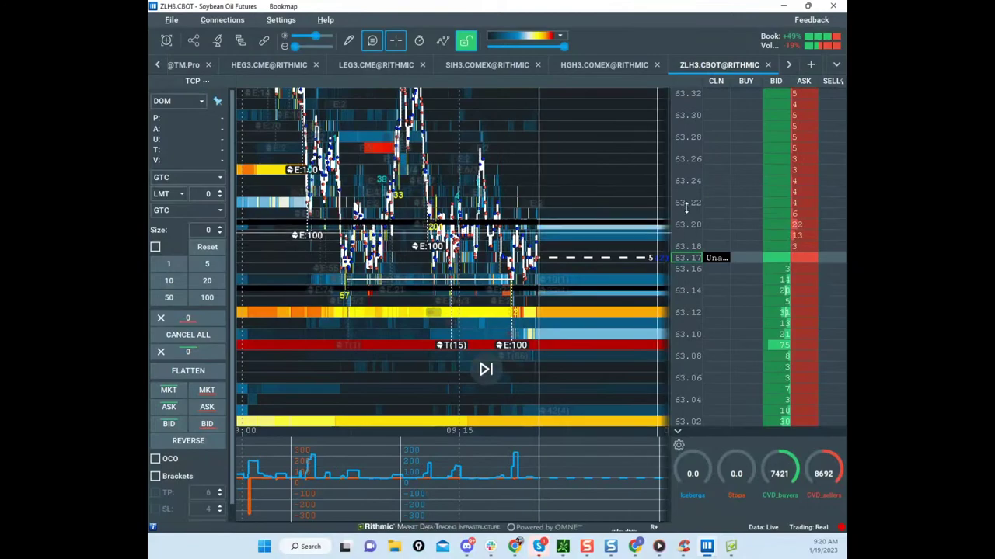
scroll(688, 207, "down", 1)
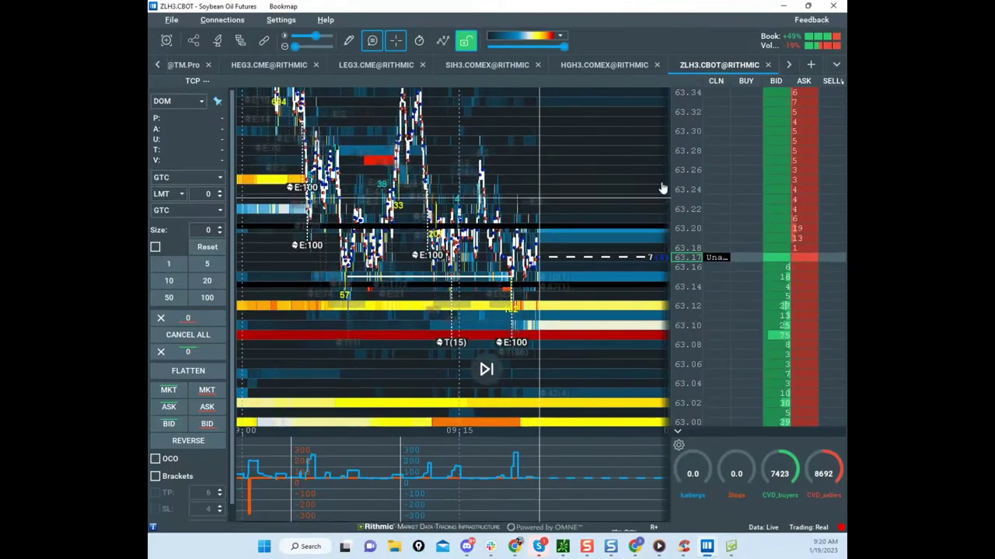
scroll(694, 233, "up", 2)
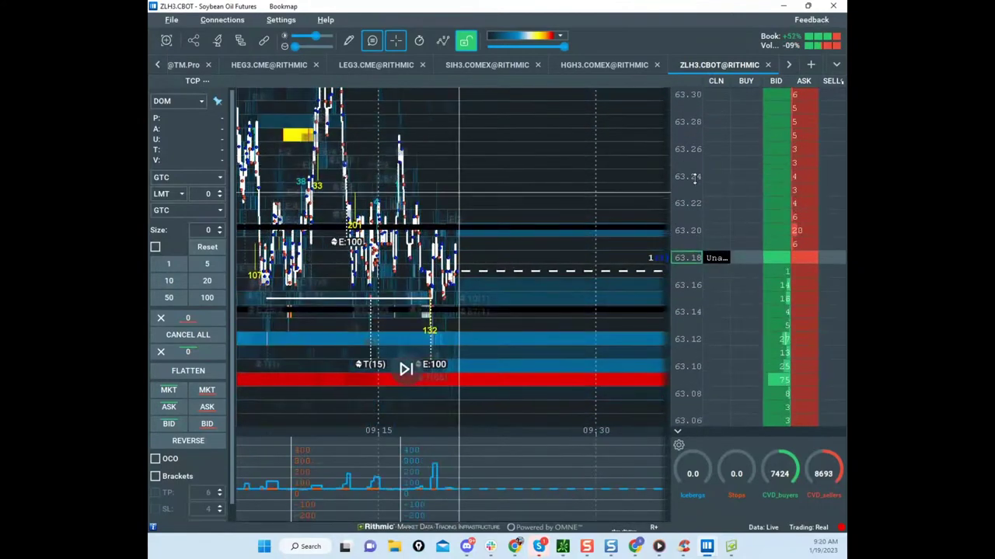
scroll(691, 185, "up", 3)
scroll(688, 167, "down", 2)
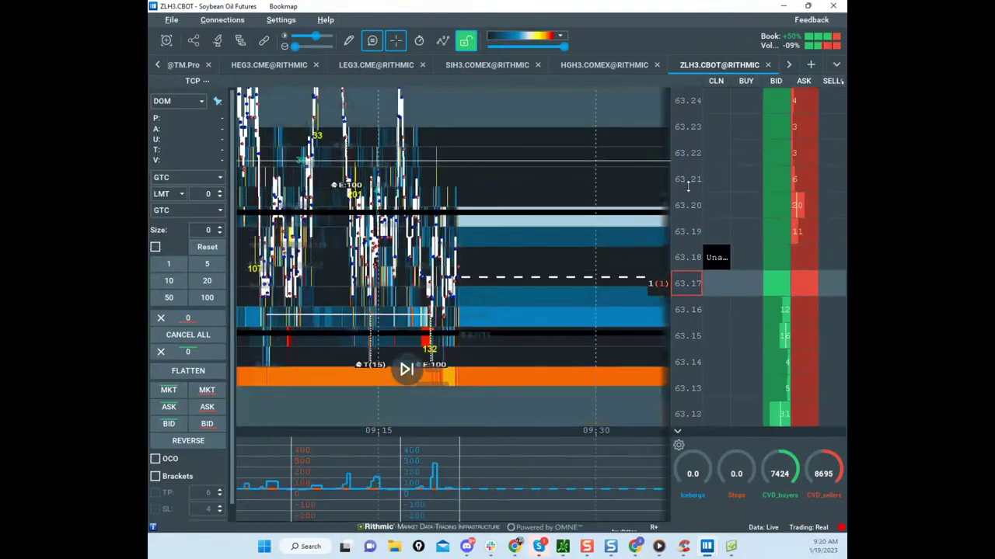
scroll(535, 129, "down", 3)
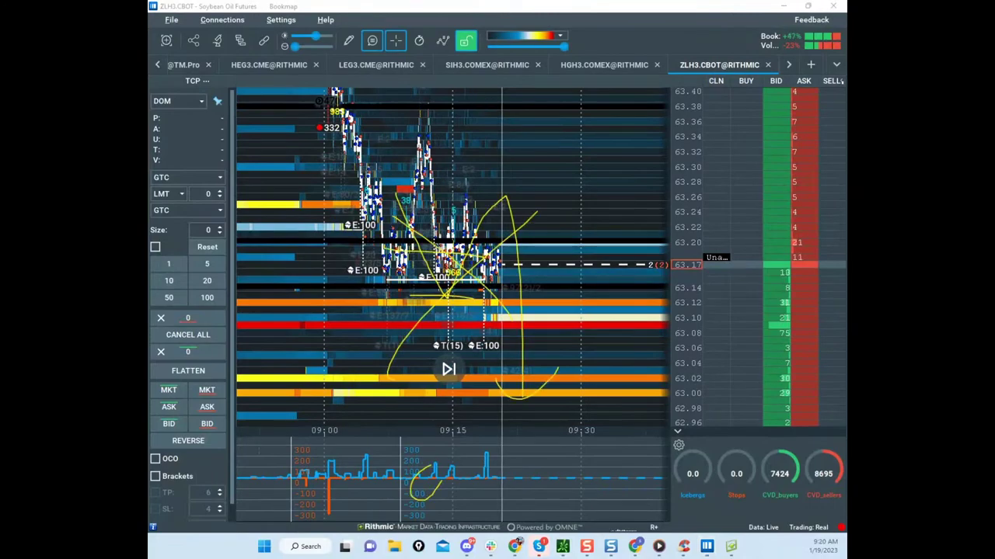
Step: Sketch freehand break-and-retest paths below 63.14 and above 63.20, circle the recent trading range, and clear the sketches
key("e")
mouse_move(512, 289)
left_mouse_down()
mouse_move(533, 409)
mouse_move(584, 283)
left_mouse_up()
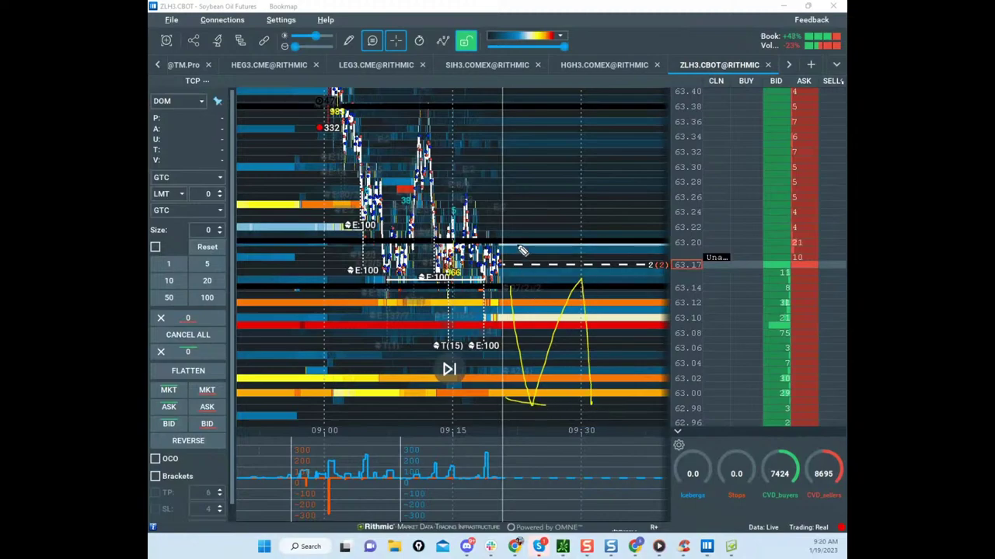
mouse_move(519, 246)
left_mouse_down()
mouse_move(561, 227)
mouse_move(622, 47)
left_mouse_up()
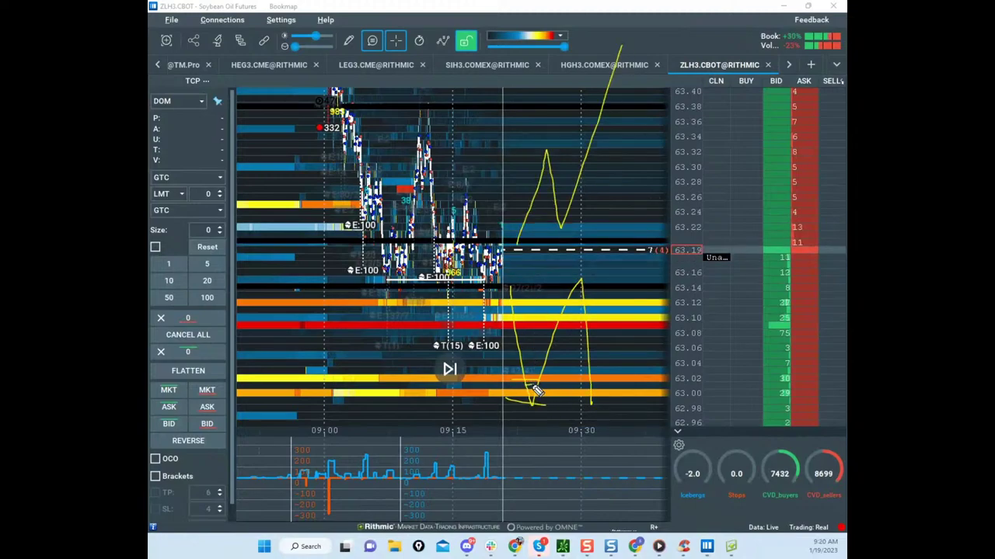
mouse_move(536, 391)
left_mouse_down()
mouse_move(544, 406)
mouse_move(574, 397)
left_mouse_up()
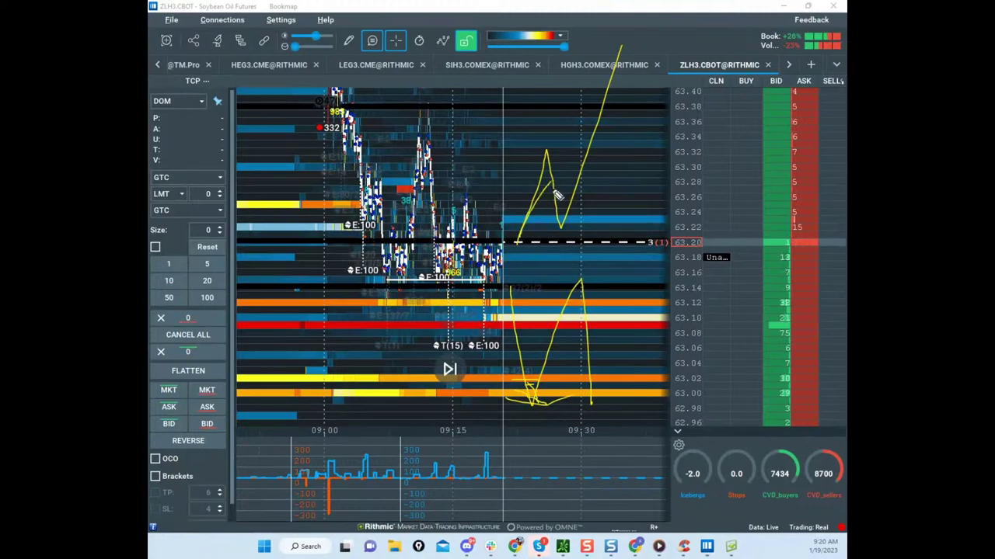
left_click_drag(556, 194, 628, 97)
left_click_drag(597, 206, 543, 257)
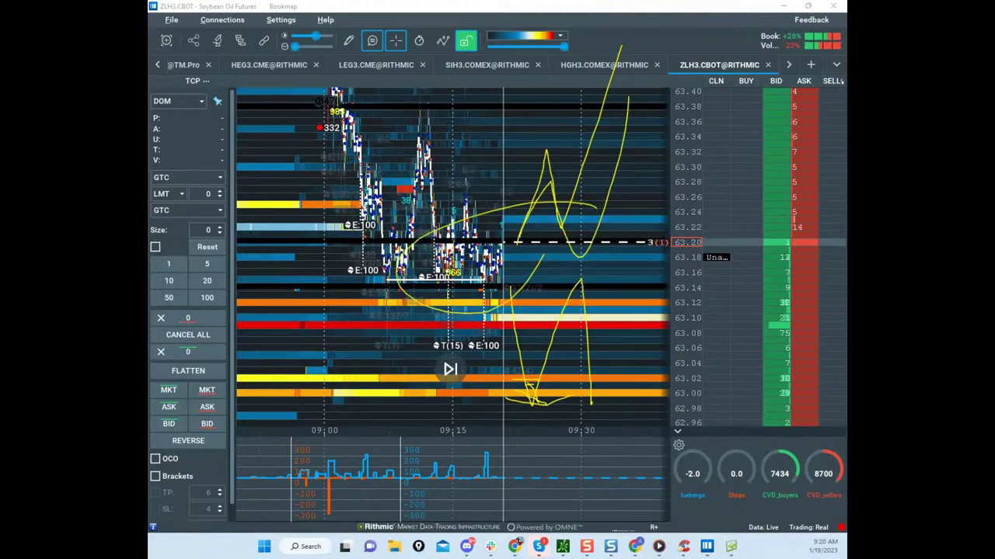
key("Escape")
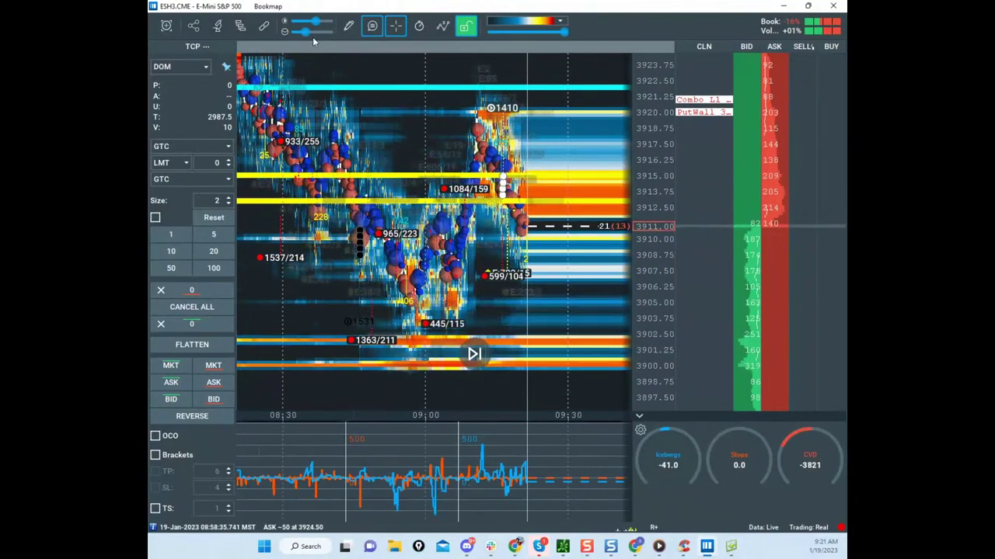
Step: Review the stop and iceberg alerts of Stops&Icebergs Sub-Chart and the iceberg visual settings of Stops&Icebergs On-Chart, and close the add-on settings
left_click(240, 26)
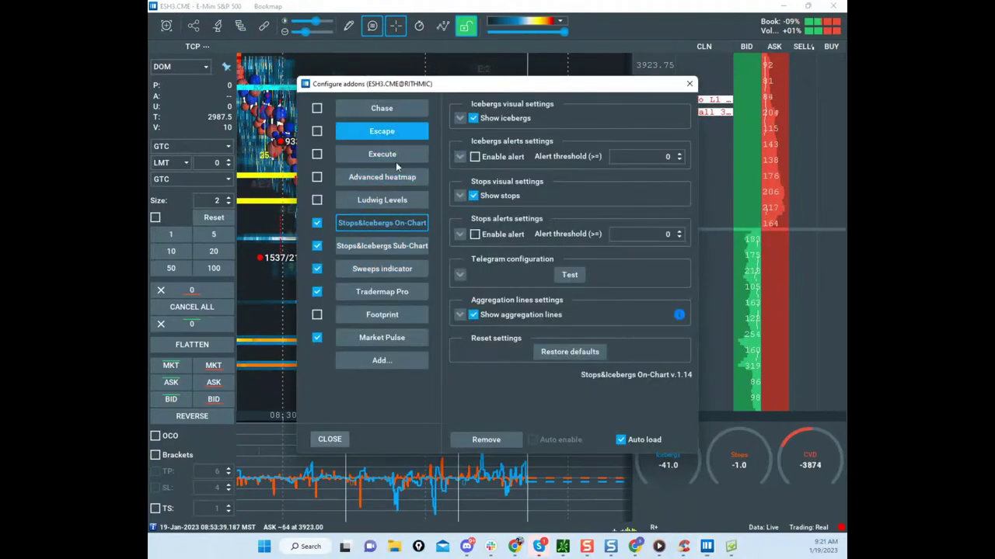
left_click(412, 246)
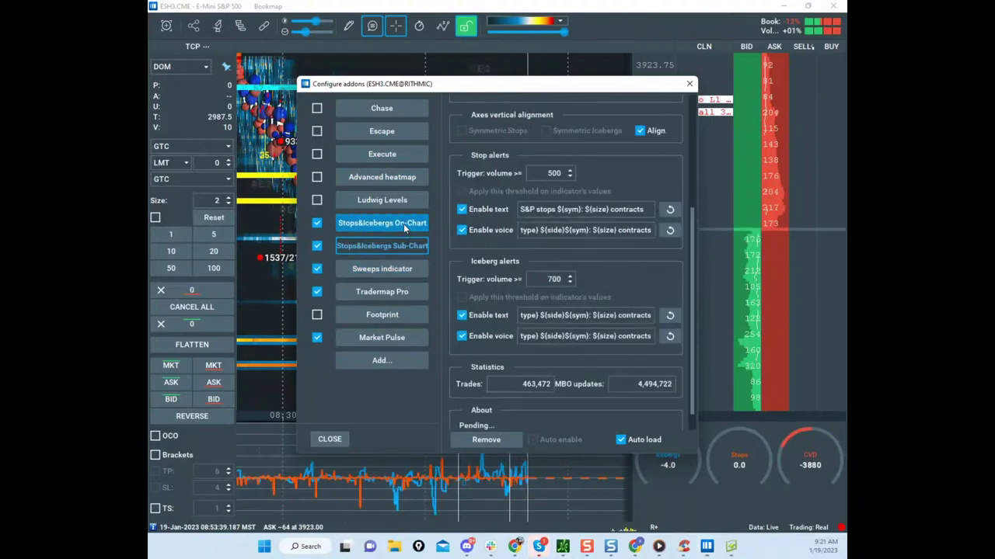
left_click(403, 224)
left_click(460, 118)
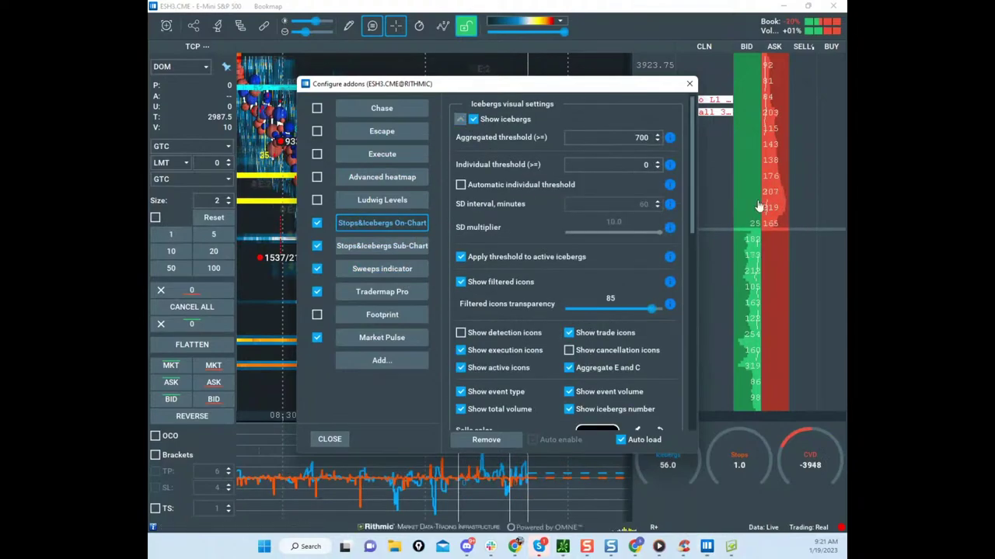
scroll(626, 139, "down", 1)
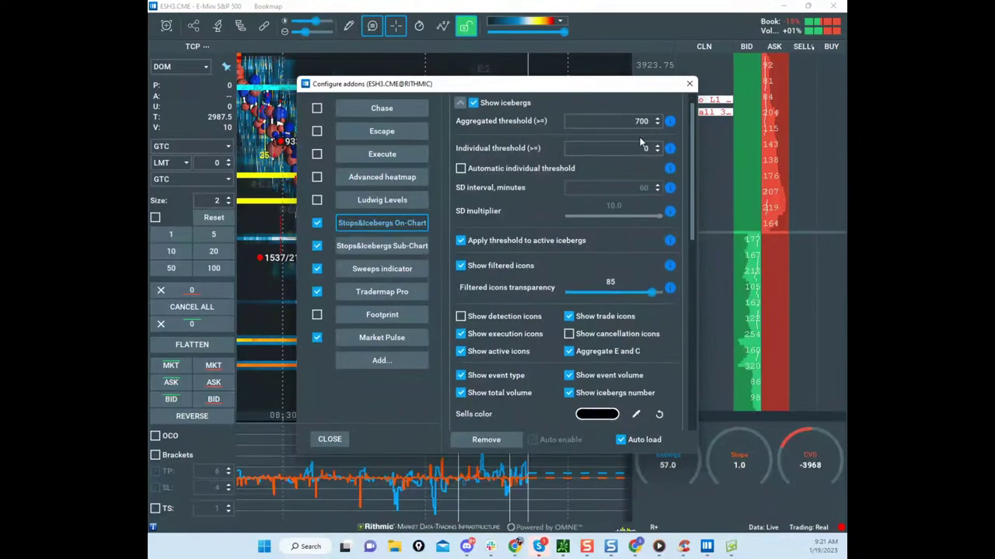
scroll(627, 137, "up", 1)
scroll(637, 139, "down", 7)
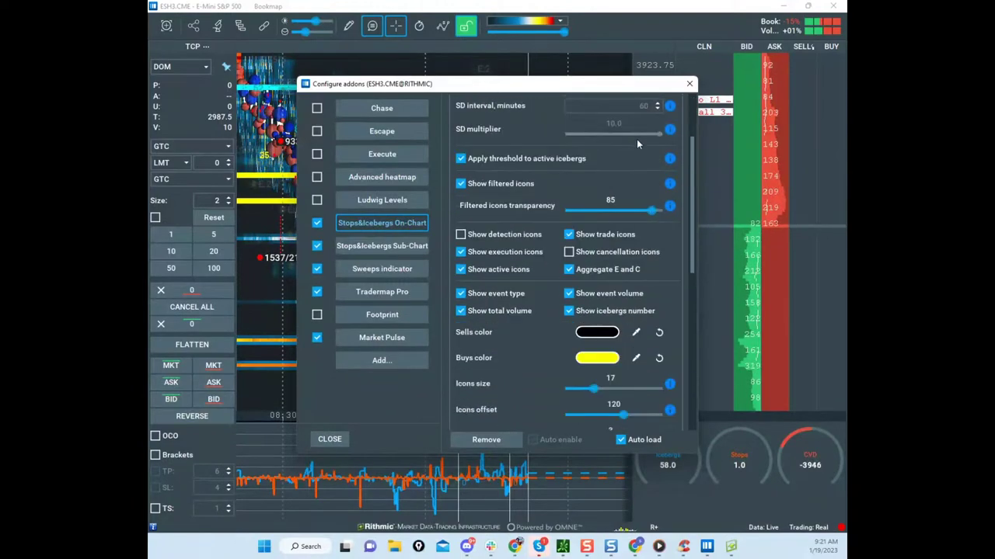
scroll(634, 150, "down", 2)
scroll(635, 149, "up", 10)
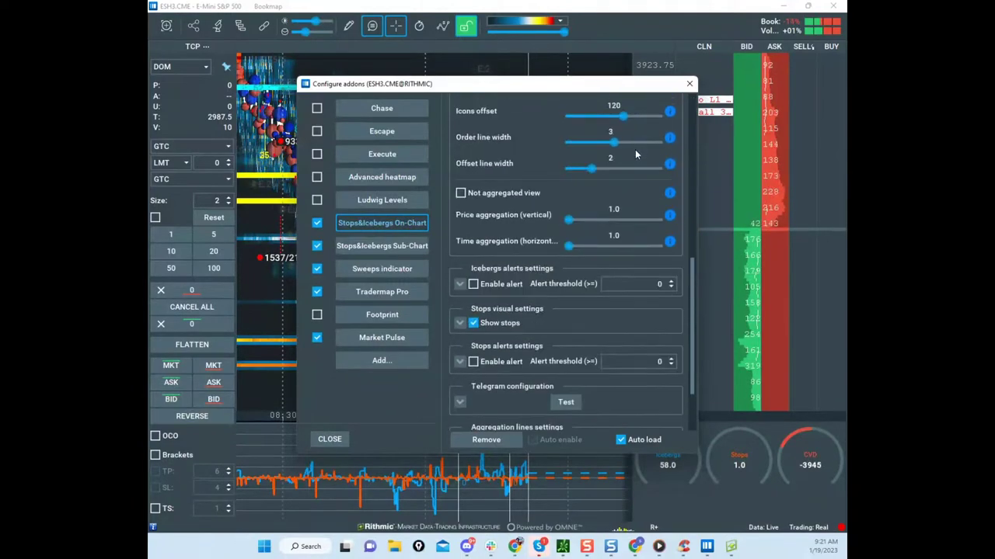
left_click(689, 84)
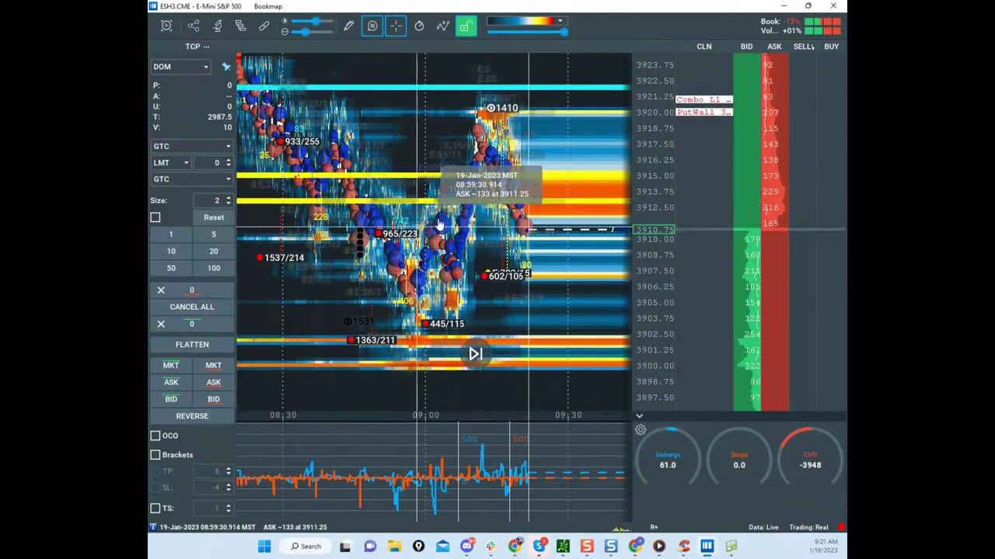
Step: Reopen the On-Chart iceberg visual settings, switch the cancellation icons on and off again, and close the add-on settings
scroll(523, 275, "up", 3)
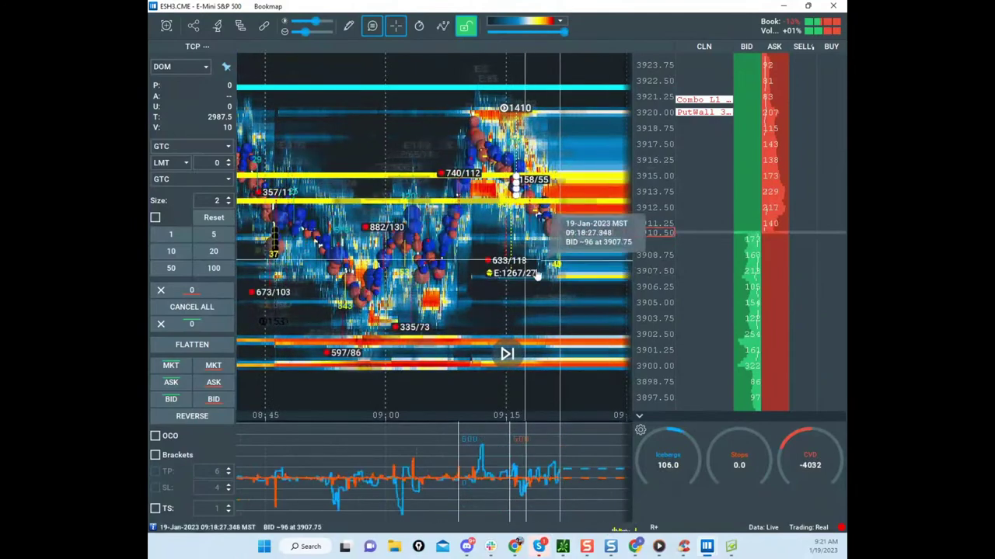
left_click(240, 25)
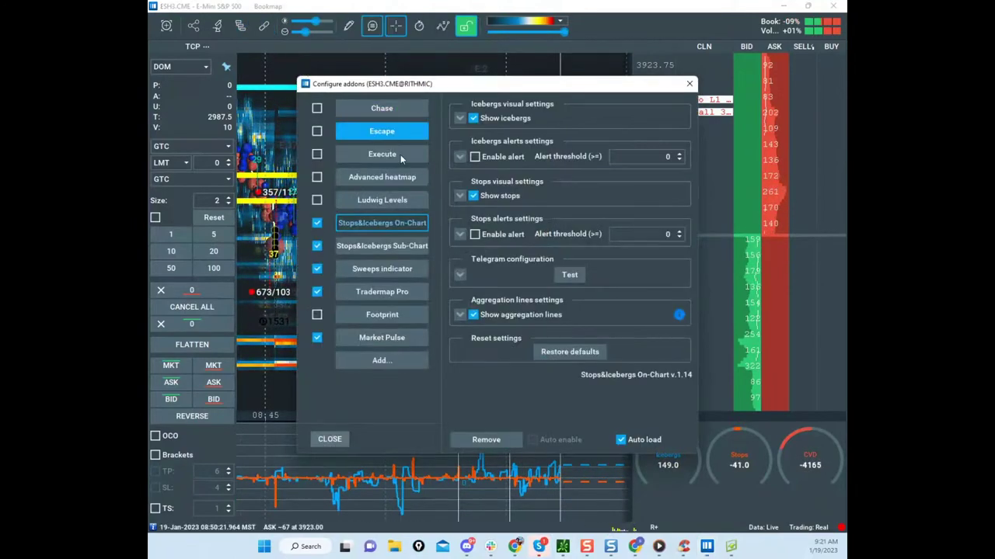
left_click(460, 119)
scroll(593, 238, "down", 1)
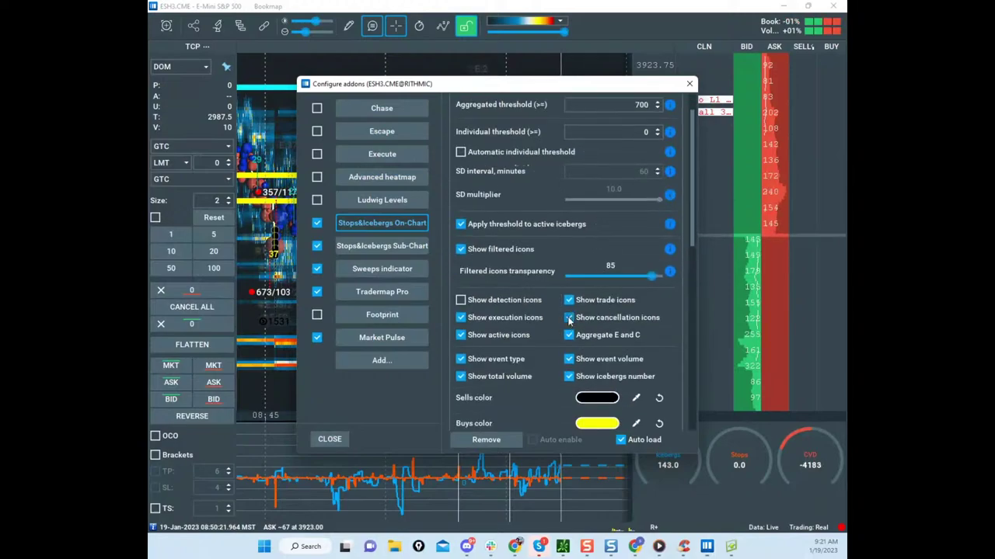
left_click_drag(549, 90, 522, 70)
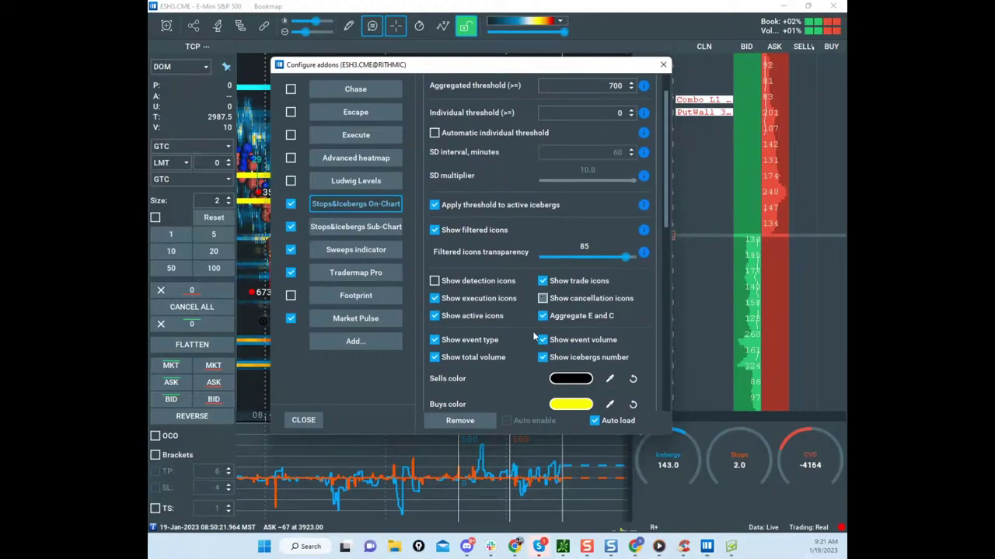
left_click(663, 64)
scroll(531, 245, "down", 3)
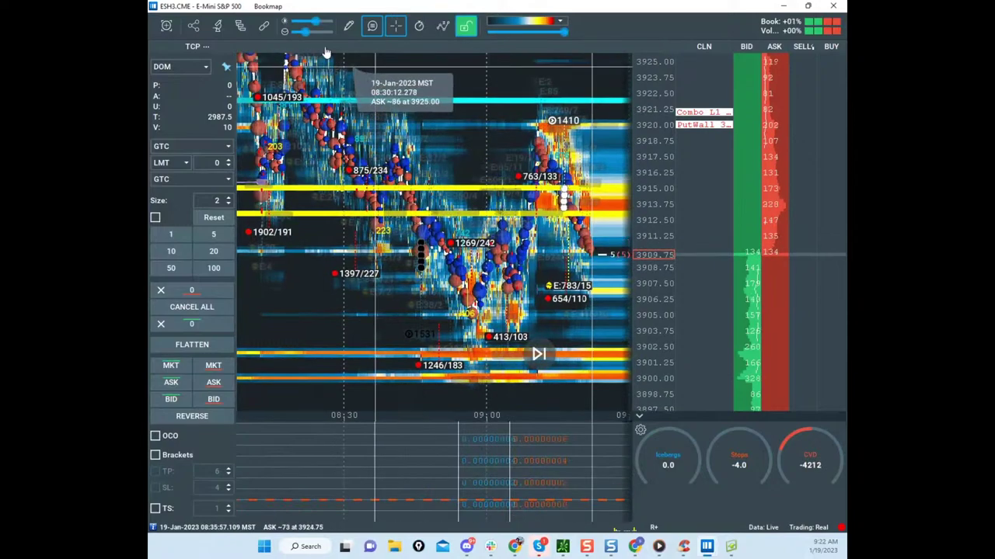
Step: Set the aggregated iceberg threshold of Stops&Icebergs On-Chart to 100 and close the add-on settings
left_click(241, 28)
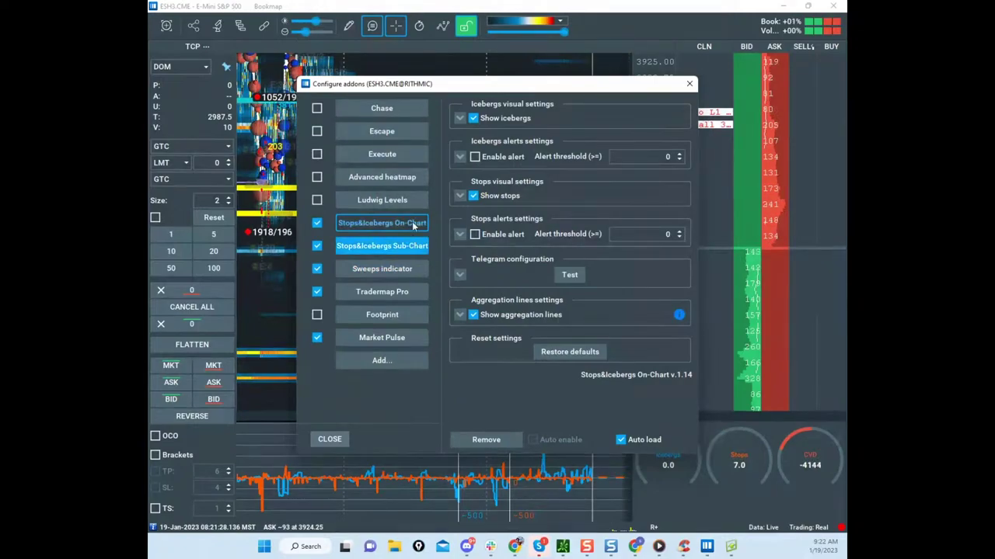
left_click(459, 118)
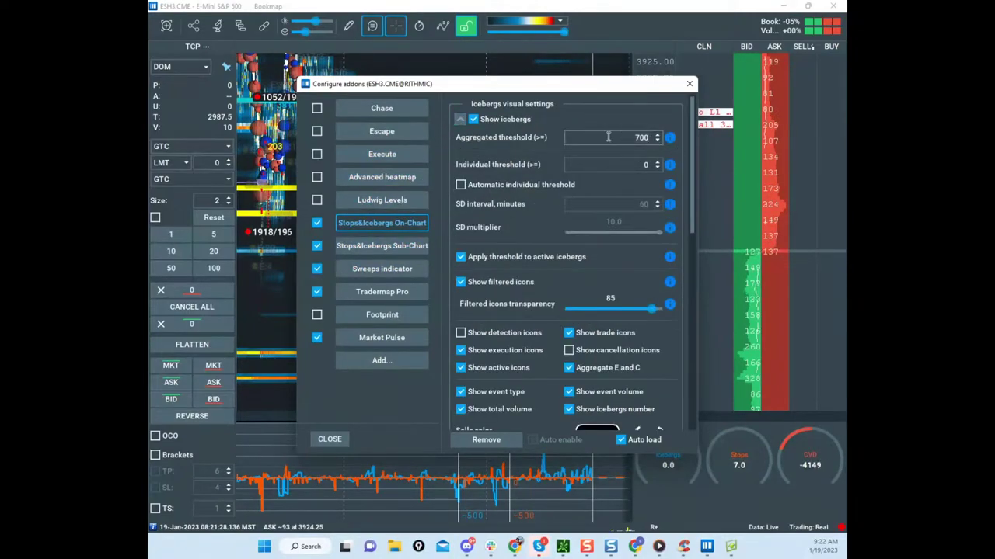
double_click(607, 137)
type("1000")
key("BackSpace")
left_click(329, 439)
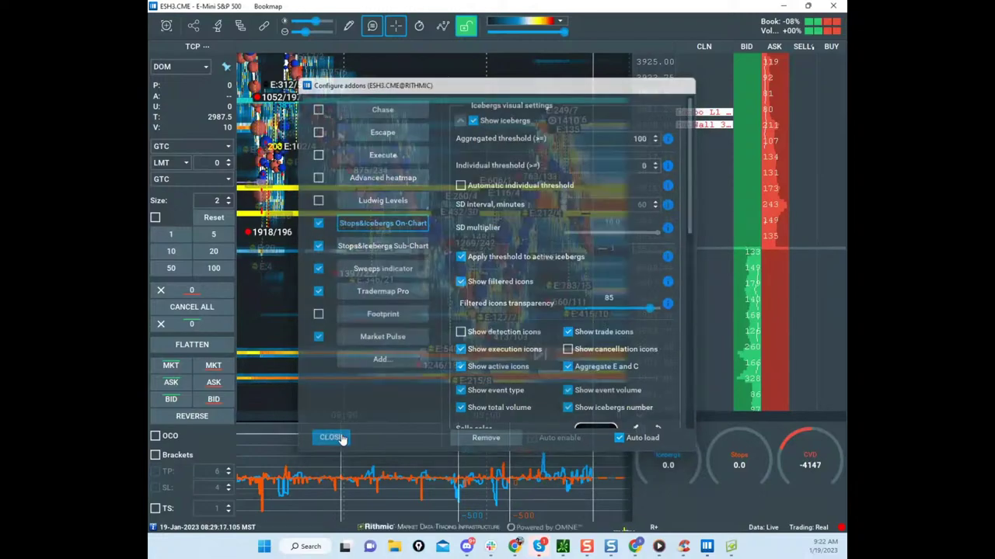
Step: Examine the iceberg markers and price swings on the E-Mini S&P heatmap between about 08:54 and 09:00
scroll(592, 243, "down", 3)
scroll(677, 222, "up", 5)
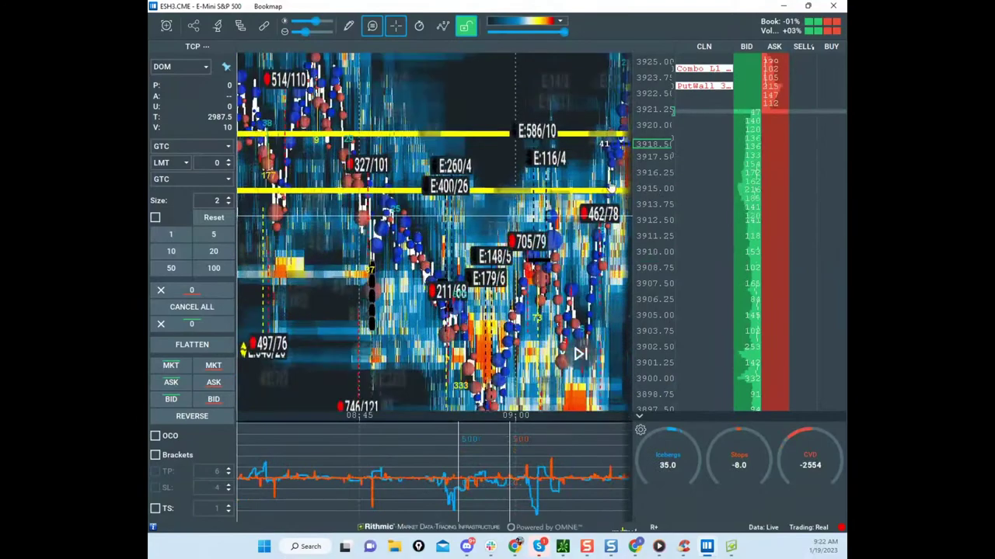
left_click_drag(530, 201, 586, 267)
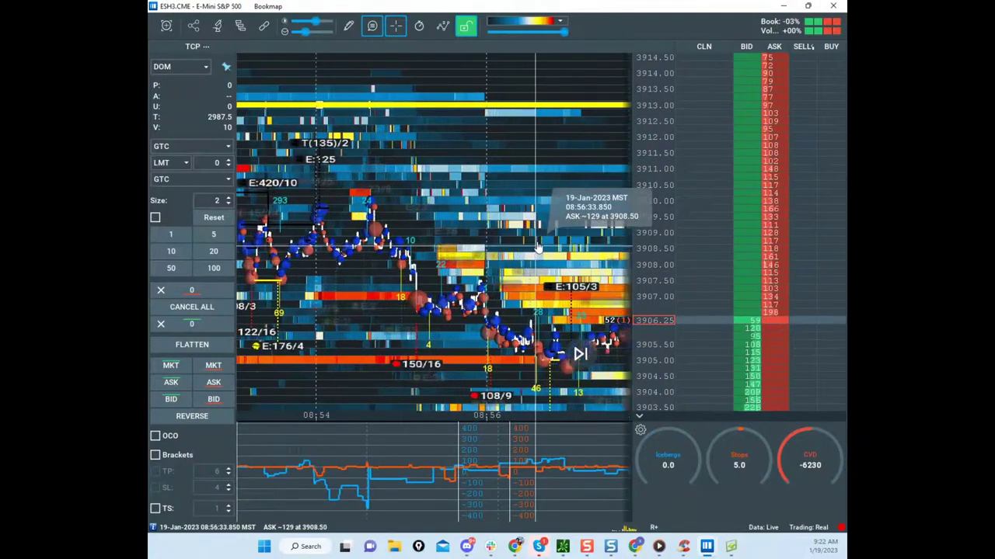
left_click_drag(569, 266, 476, 222)
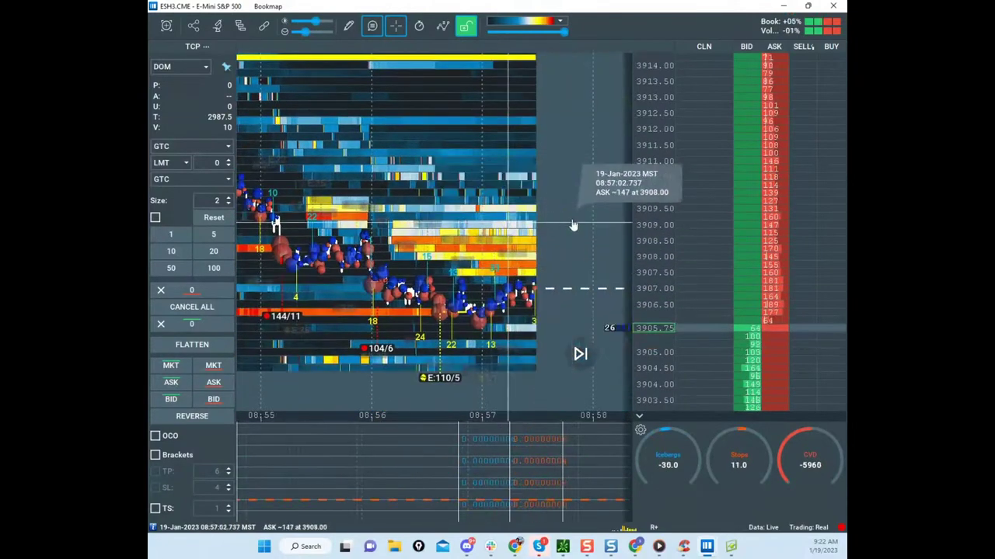
scroll(575, 225, "down", 3)
left_click_drag(554, 230, 395, 207)
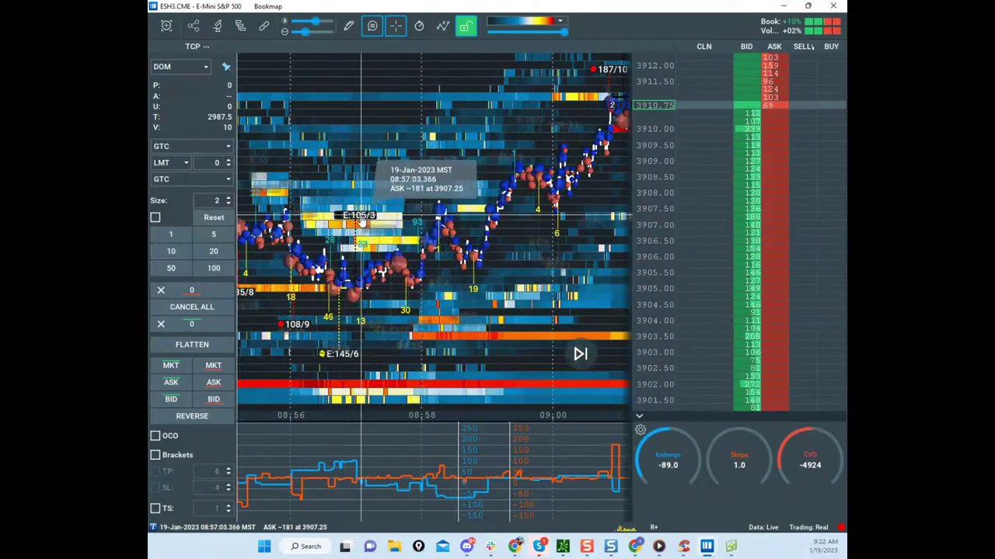
left_click_drag(378, 225, 440, 238)
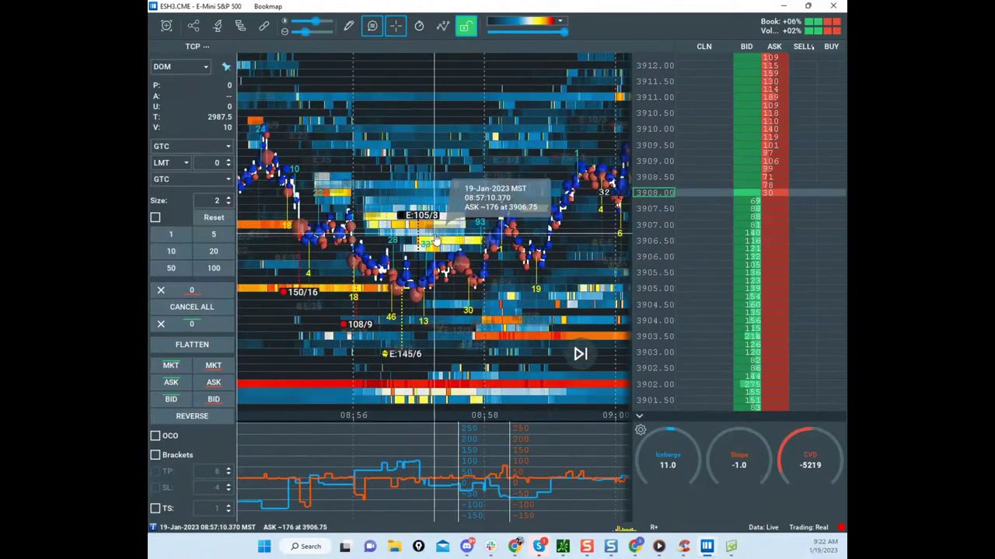
scroll(339, 217, "down", 3)
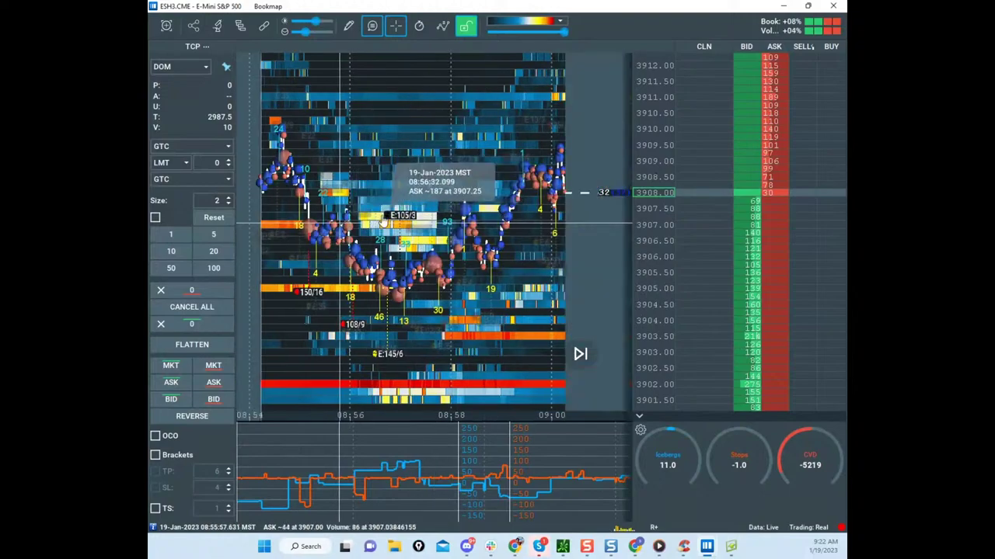
left_click_drag(415, 165, 470, 181)
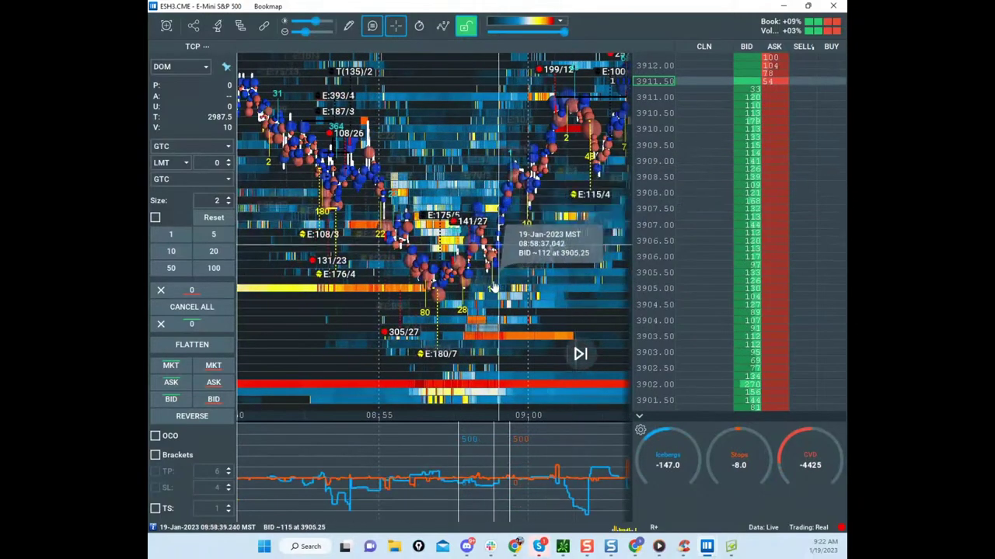
Step: Examine the E:143/2 iceberg near 08:53:30 and how price reacts around its 3907.50 line
left_click_drag(375, 229, 487, 247)
scroll(464, 251, "up", 3)
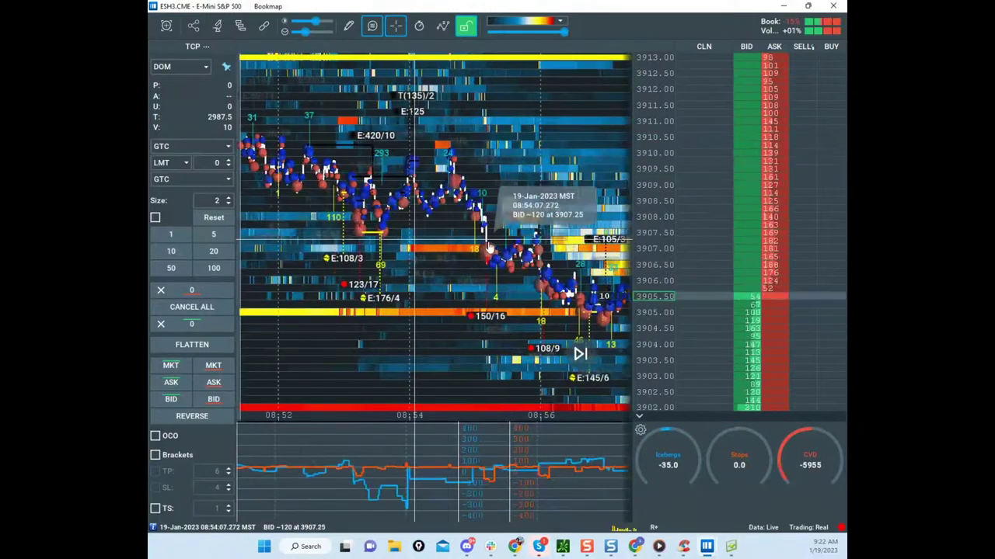
scroll(488, 247, "up", 3)
scroll(433, 278, "up", 3)
left_click_drag(403, 266, 529, 272)
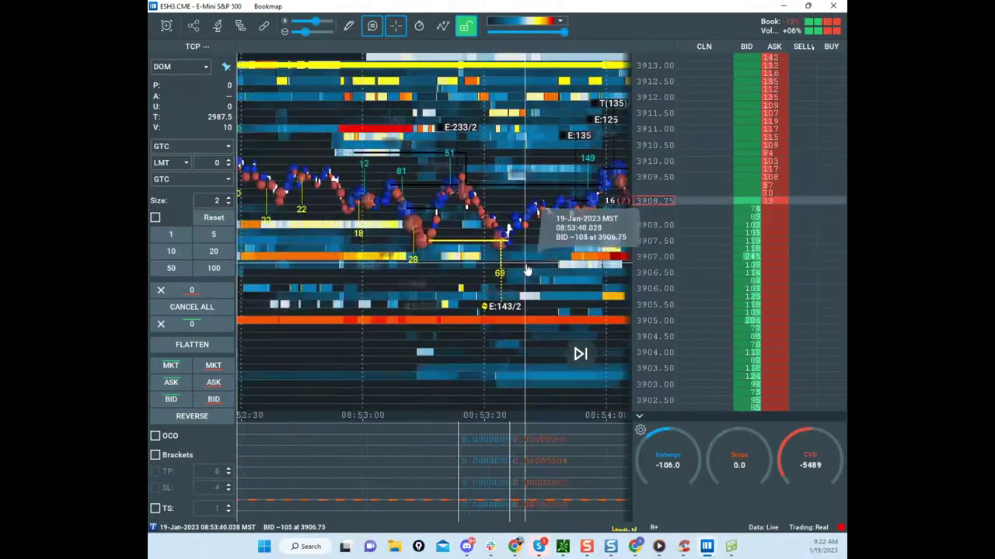
scroll(450, 241, "up", 2)
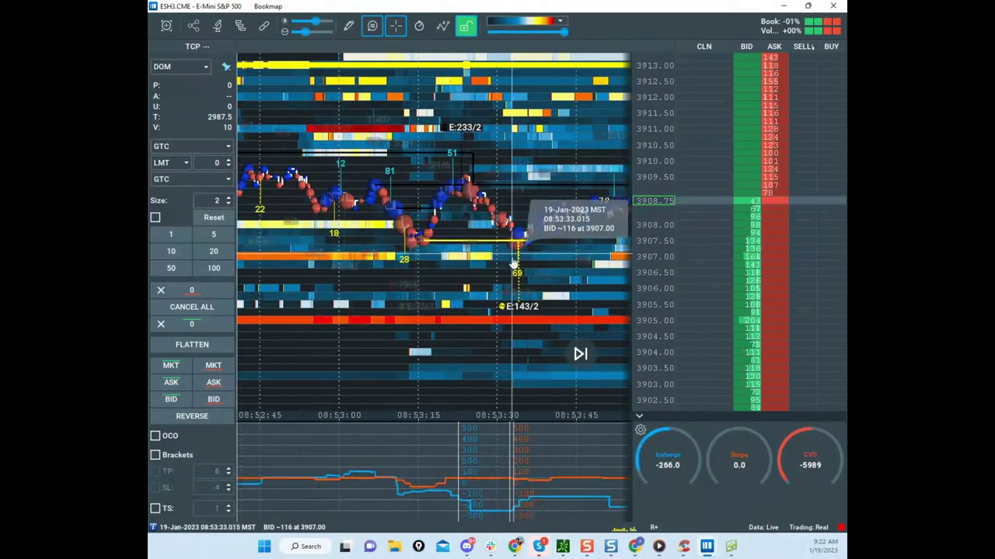
scroll(487, 253, "down", 3)
scroll(483, 255, "up", 3)
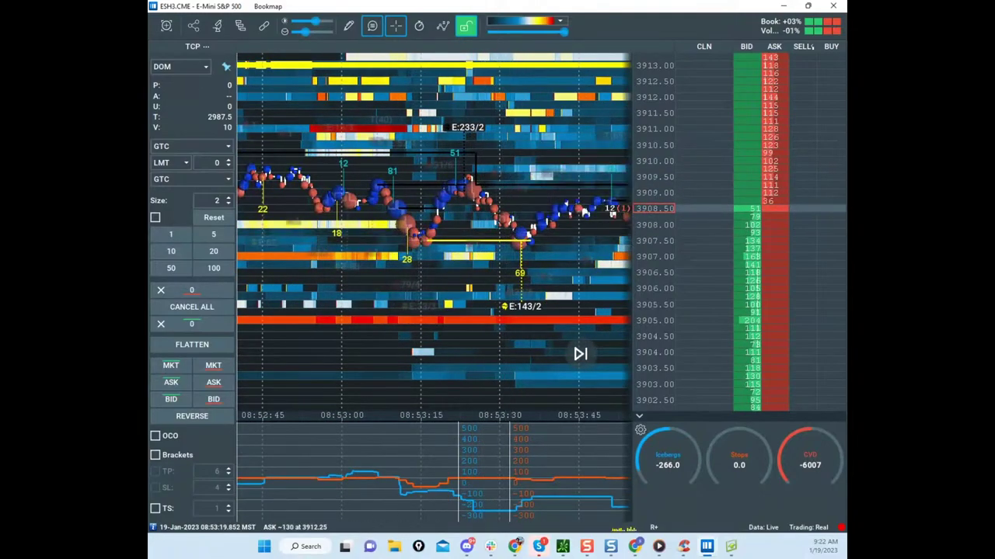
Step: Sketch freehand around the E:143/2 iceberg, adding a 3904.00 line and possible price paths with a circled lower range, clear everything, and keep the window maximized
key("Delete")
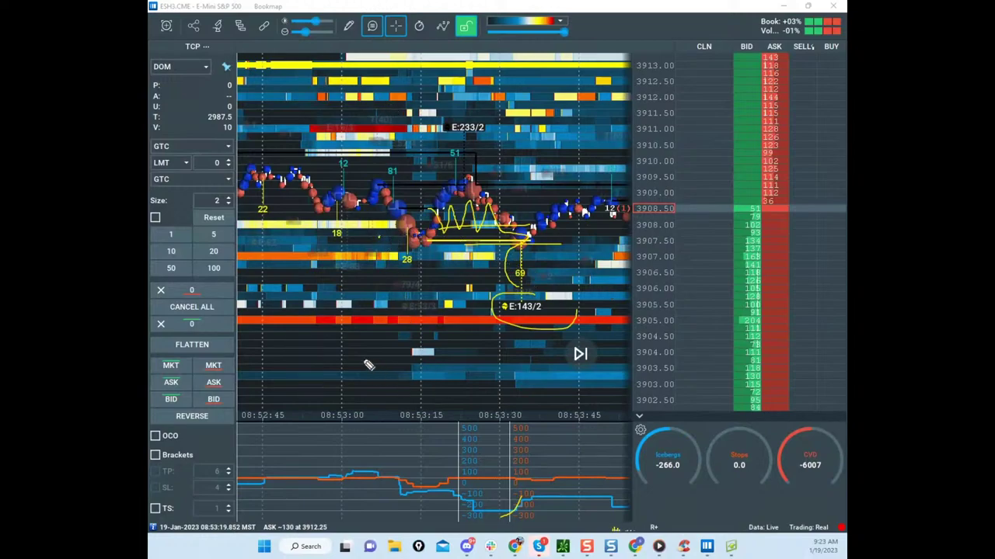
left_click_drag(359, 353, 545, 353)
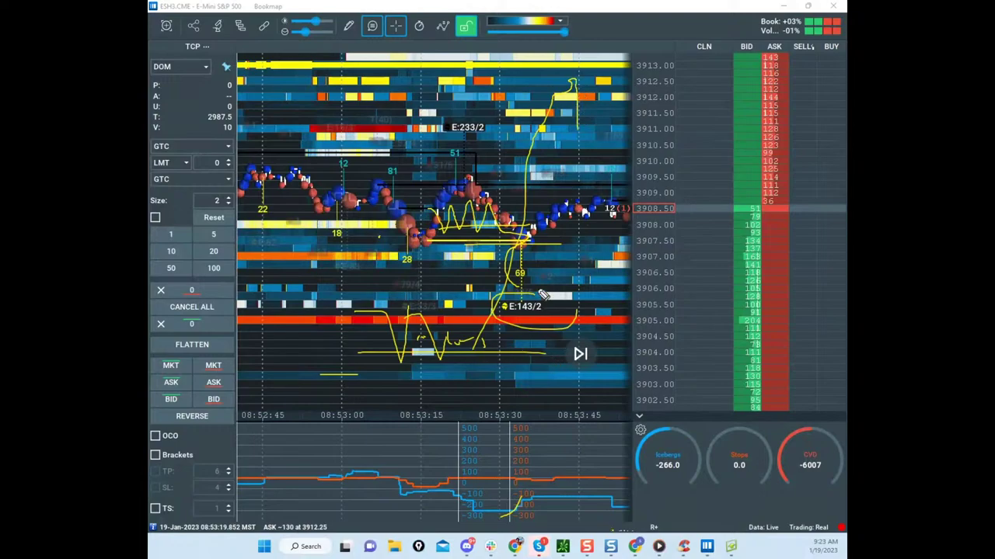
left_click_drag(591, 115, 589, 323)
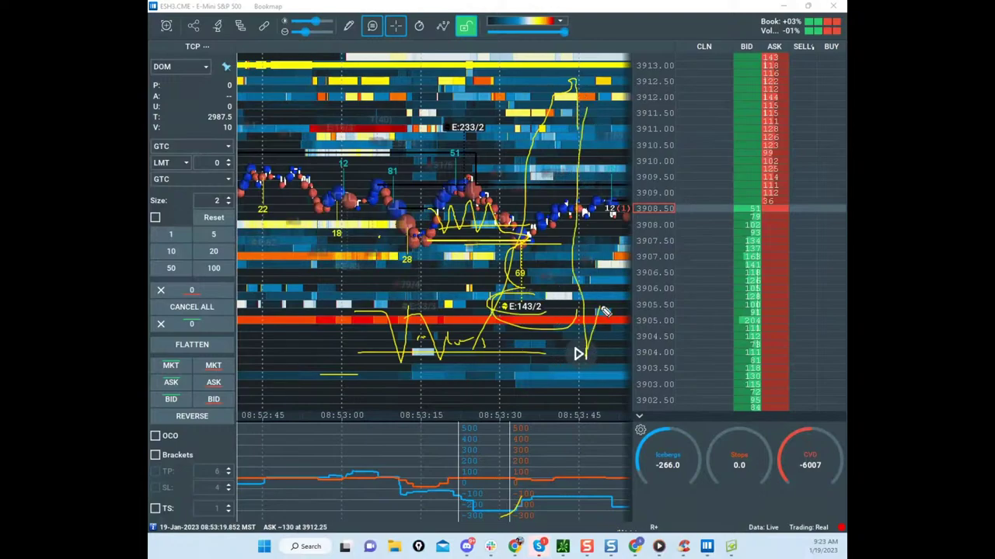
left_click_drag(721, 334, 766, 307)
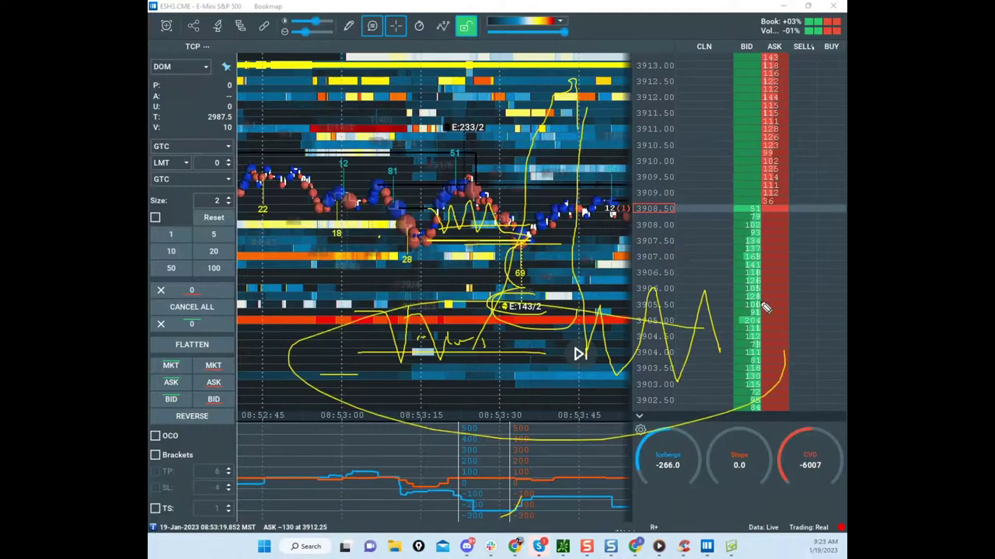
key("e")
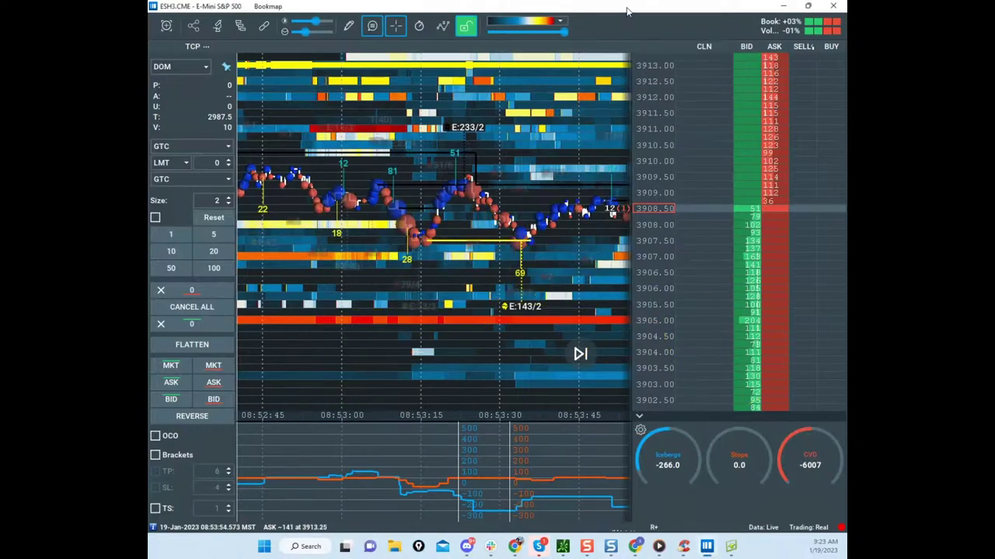
left_click_drag(627, 7, 598, 86)
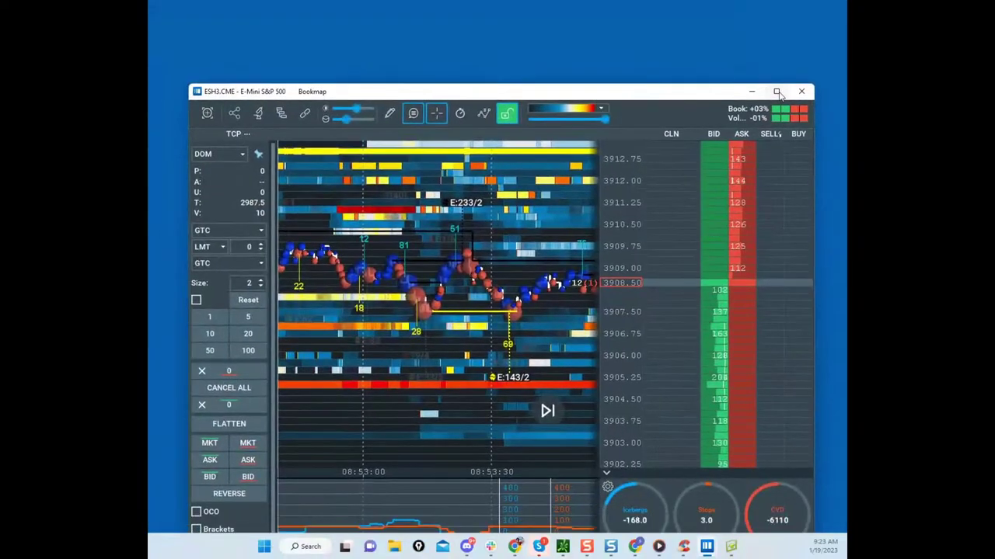
left_click(778, 93)
Step: Set the aggregated iceberg threshold of Stops&Icebergs On-Chart to 700 and review the remaining iceberg visual settings
left_click(240, 26)
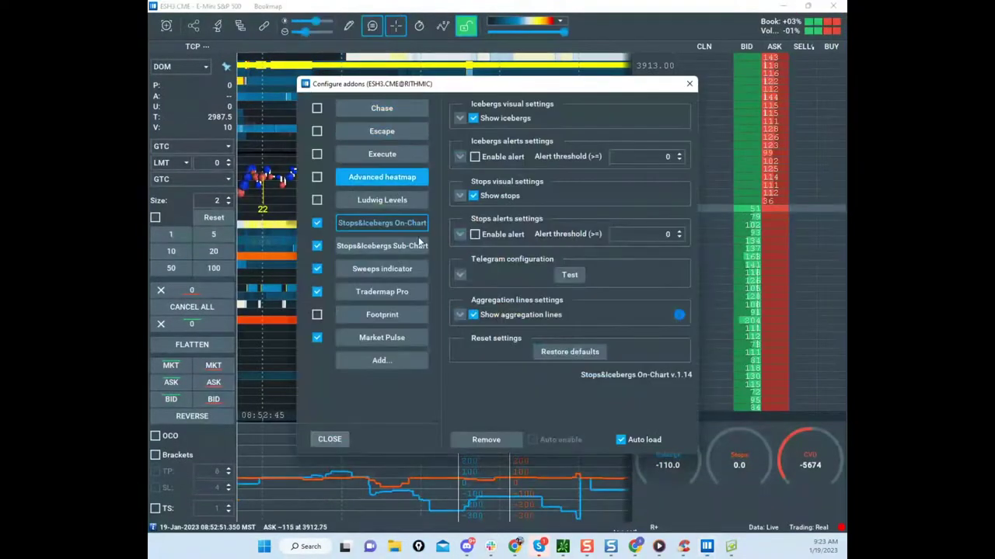
left_click(460, 118)
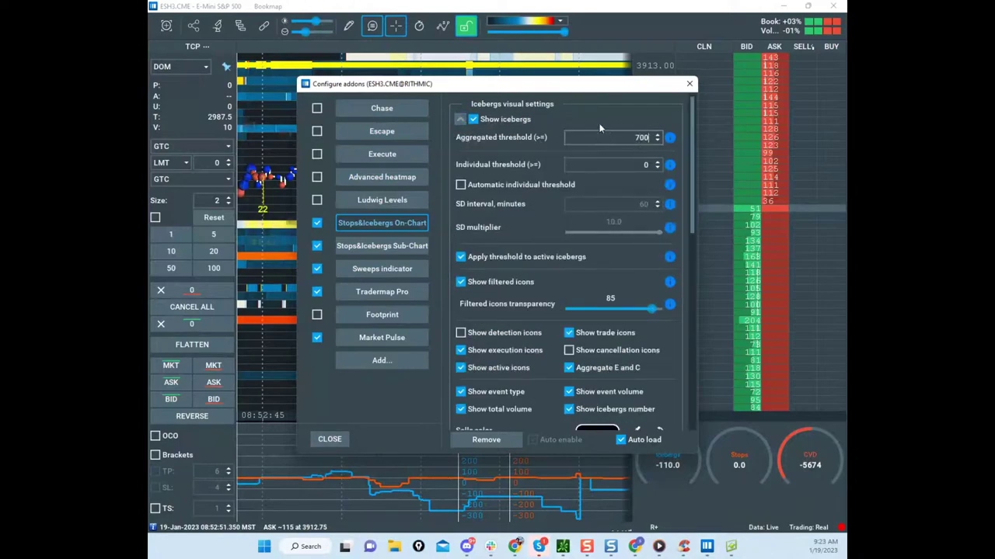
scroll(535, 215, "down", 4)
scroll(514, 226, "up", 2)
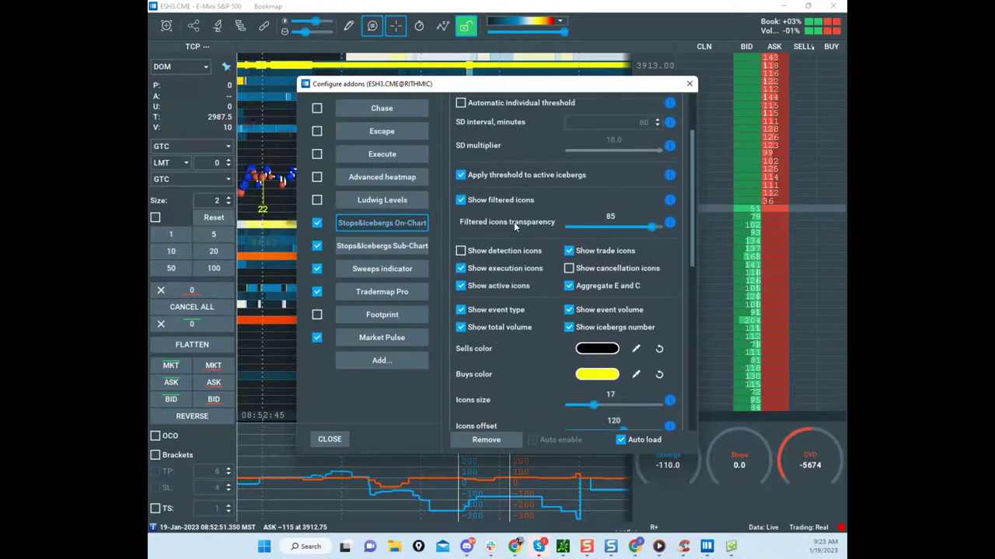
Step: Review the remaining iceberg display options and the expanded stops visual settings of Stops&Icebergs On-Chart, and close the add-on configuration
scroll(515, 226, "up", 3)
scroll(490, 187, "down", 2)
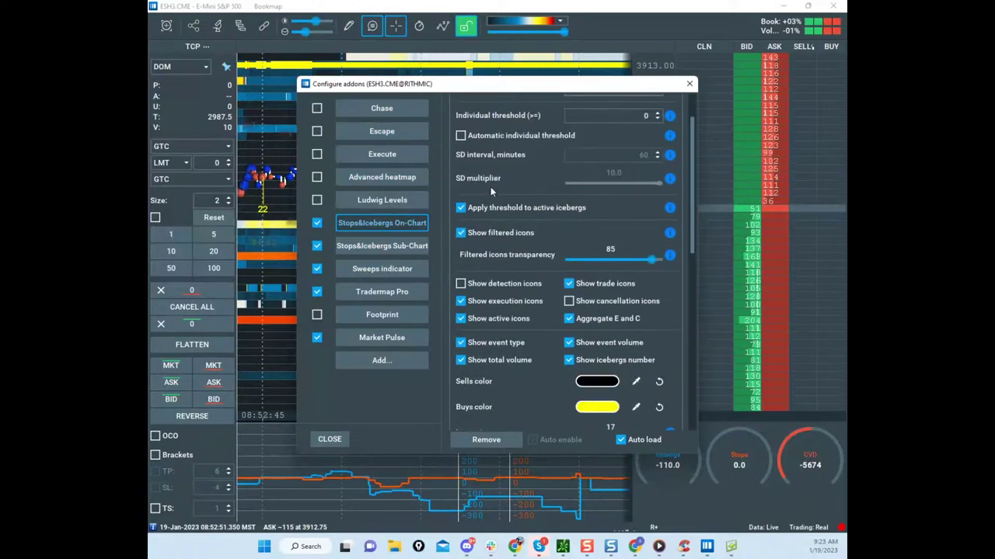
scroll(490, 186, "down", 6)
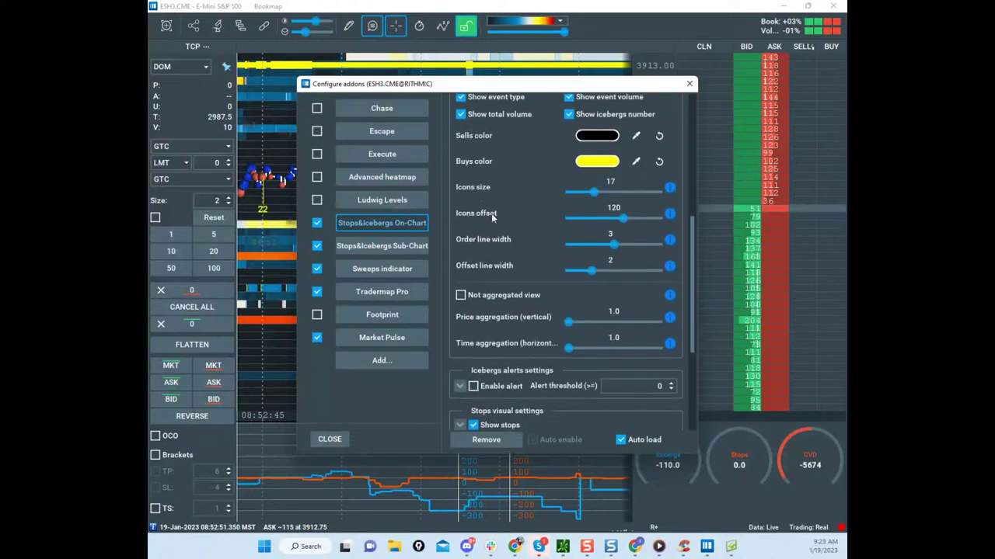
scroll(491, 213, "down", 3)
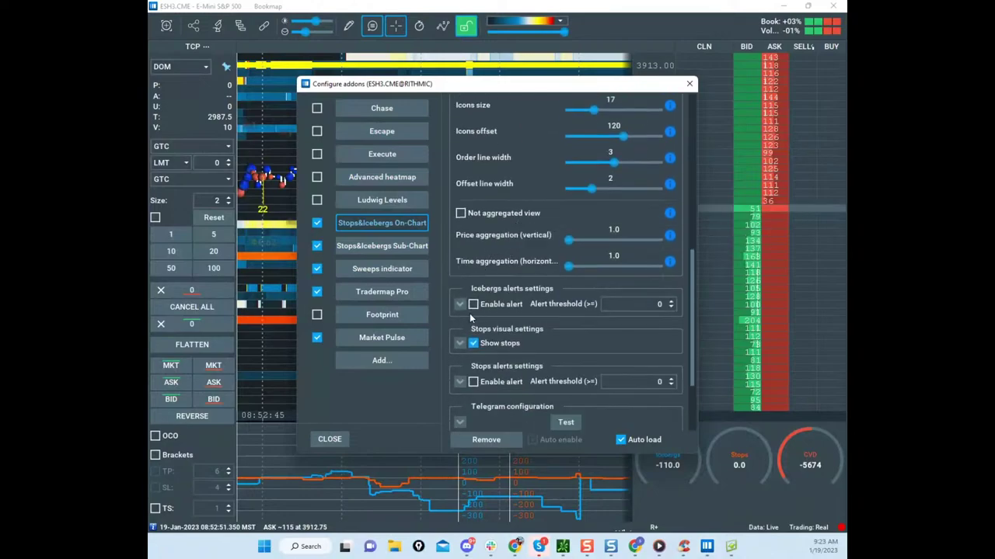
left_click(461, 343)
scroll(579, 267, "down", 3)
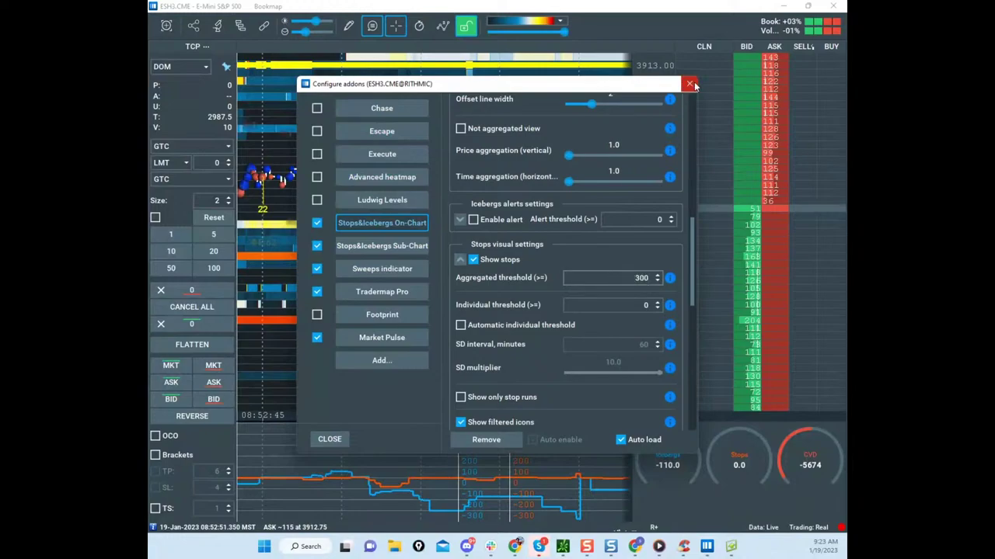
left_click(690, 84)
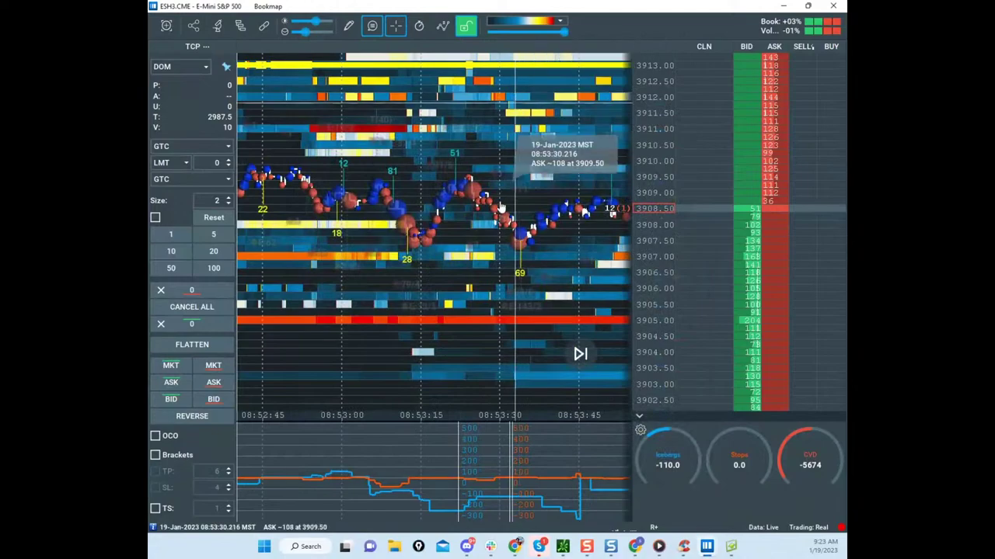
Step: Show the E-Mini S&P heatmap up to the live price, and bring up the maximized E-Mini Nasdaq-100 chart
scroll(503, 206, "down", 6)
left_click_drag(484, 140, 311, 110)
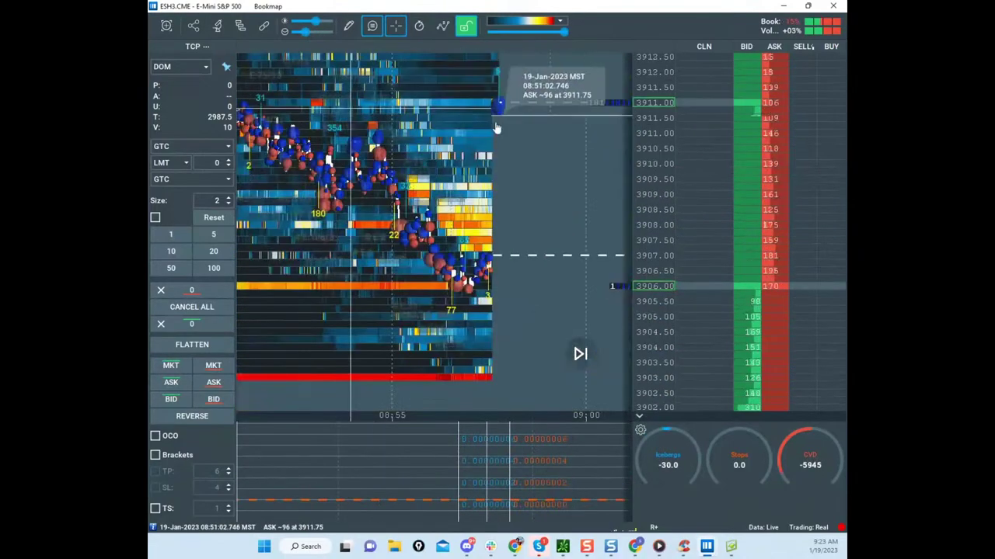
scroll(495, 127, "down", 5)
scroll(647, 133, "down", 3)
left_click_drag(451, 198, 291, 244)
left_click_drag(658, 163, 650, 195)
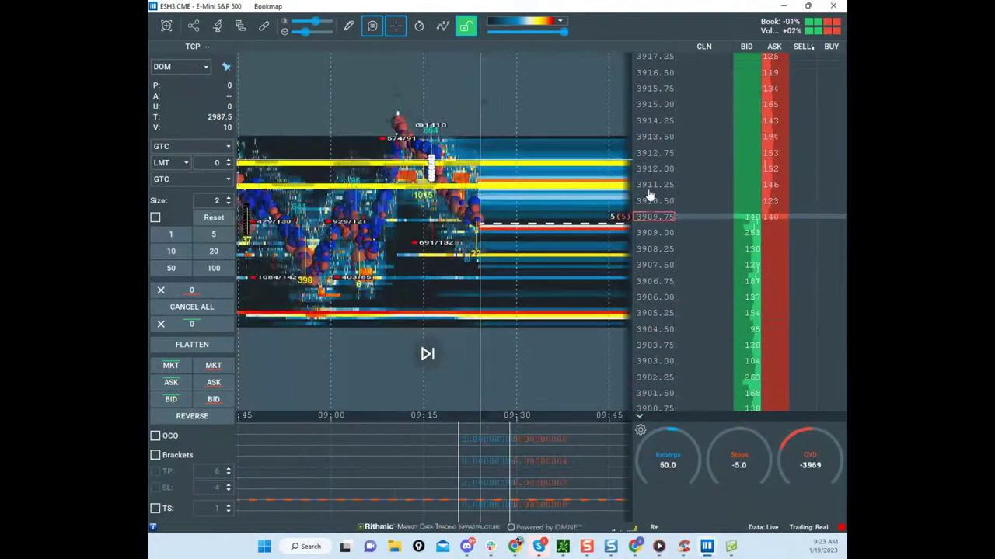
left_click_drag(149, 63, 599, 54)
left_click(707, 51)
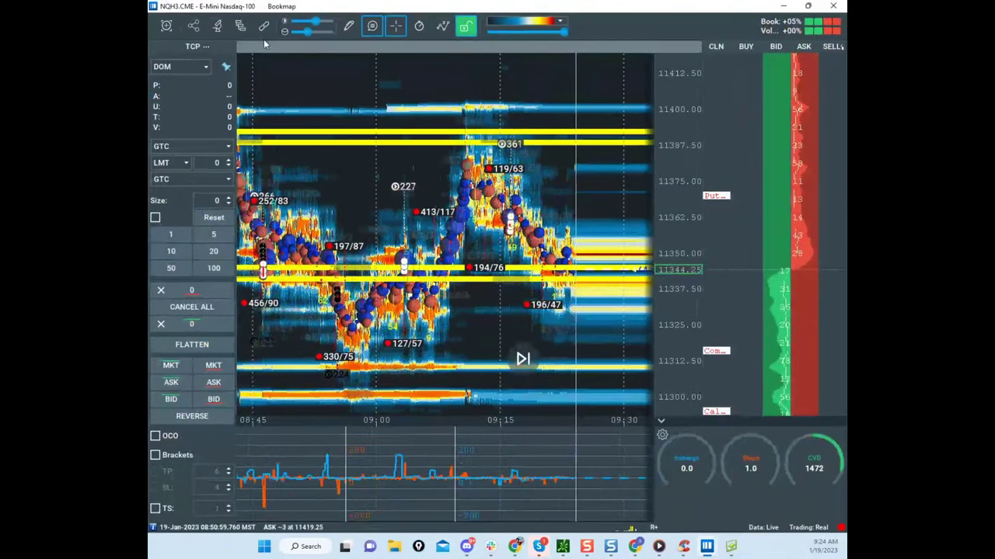
Step: Open the Stops&Icebergs On-Chart iceberg visual settings for the Nasdaq-100 chart and set the aggregated threshold to 100
left_click(240, 26)
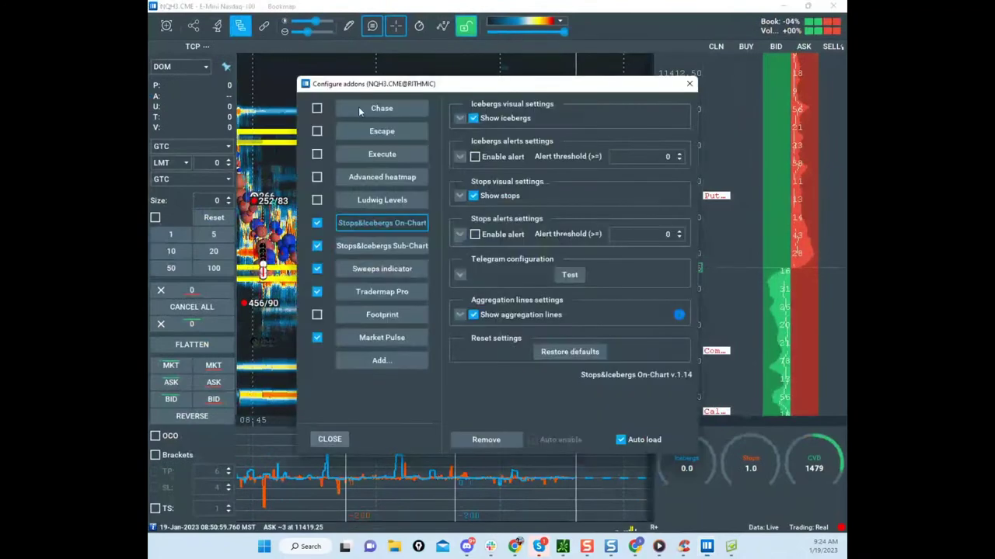
left_click(460, 118)
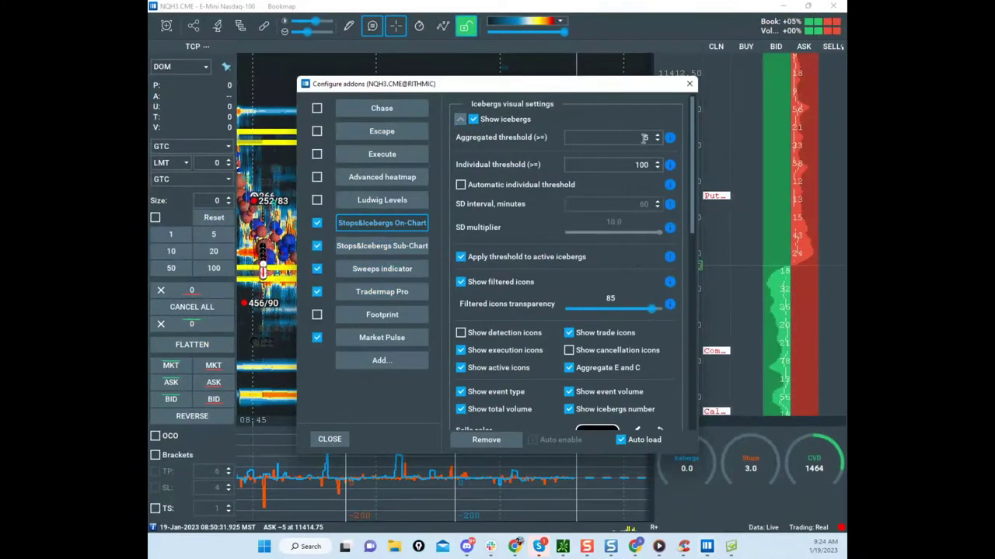
left_click(627, 164)
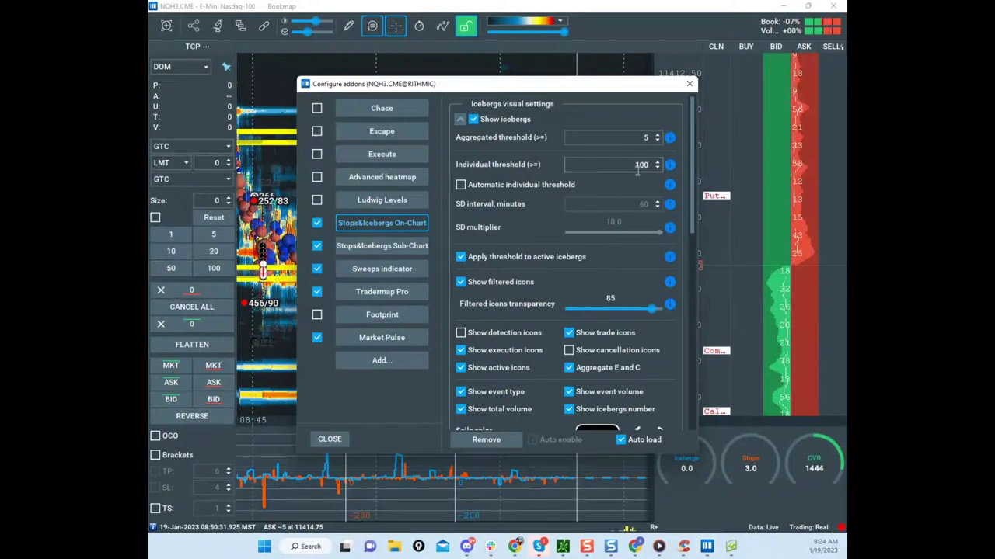
key("BackSpace")
key("BackSpace")
key("BackSpace")
left_click(628, 138)
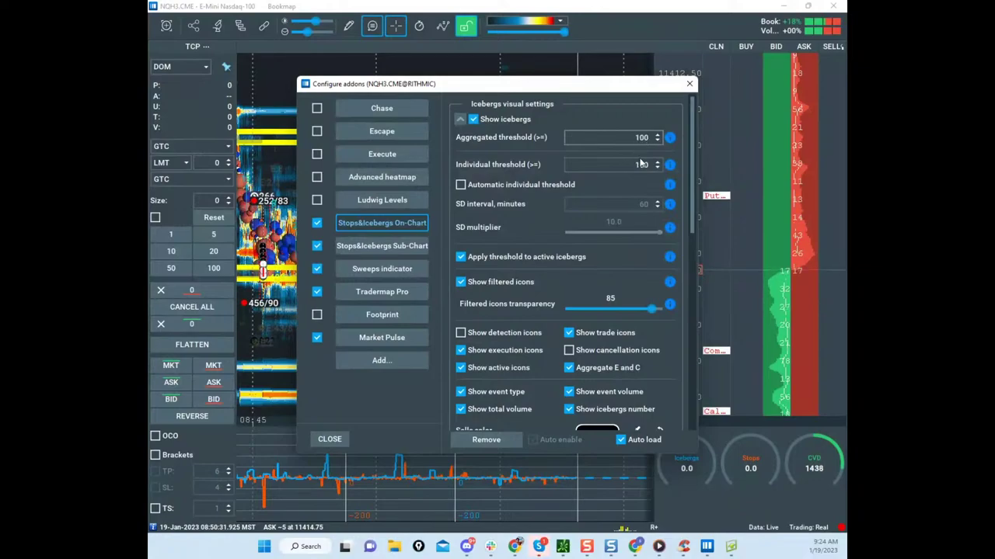
Step: Try an individual iceberg threshold of 0, and toggle the automatic individual threshold on and back off to fill in 87
left_click(643, 164)
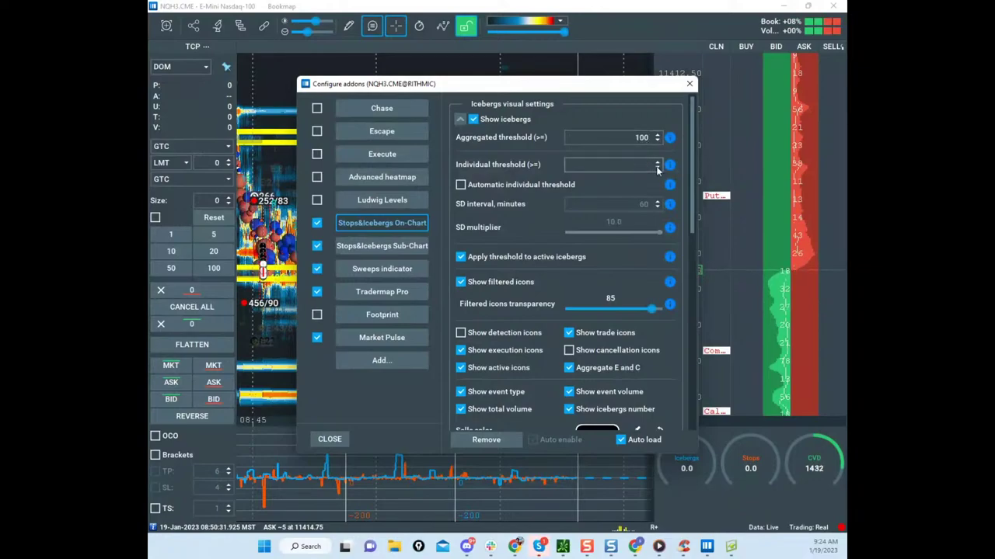
left_click(461, 185)
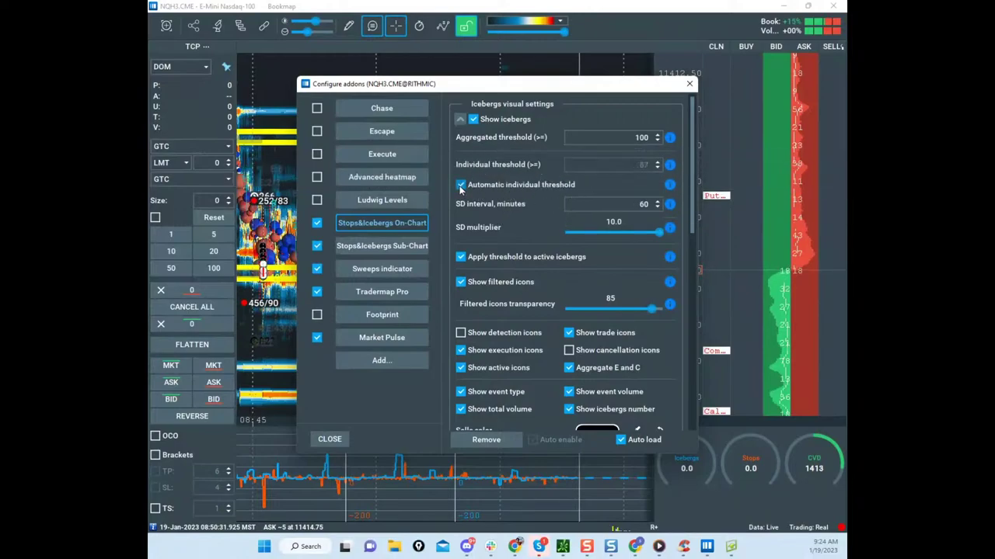
left_click(643, 164)
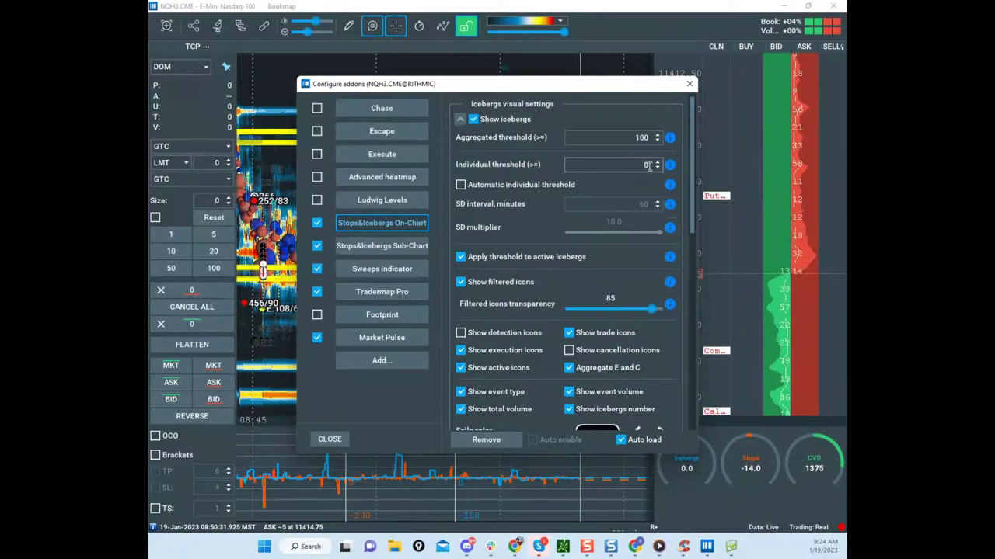
left_click(460, 184)
scroll(520, 151, "down", 1)
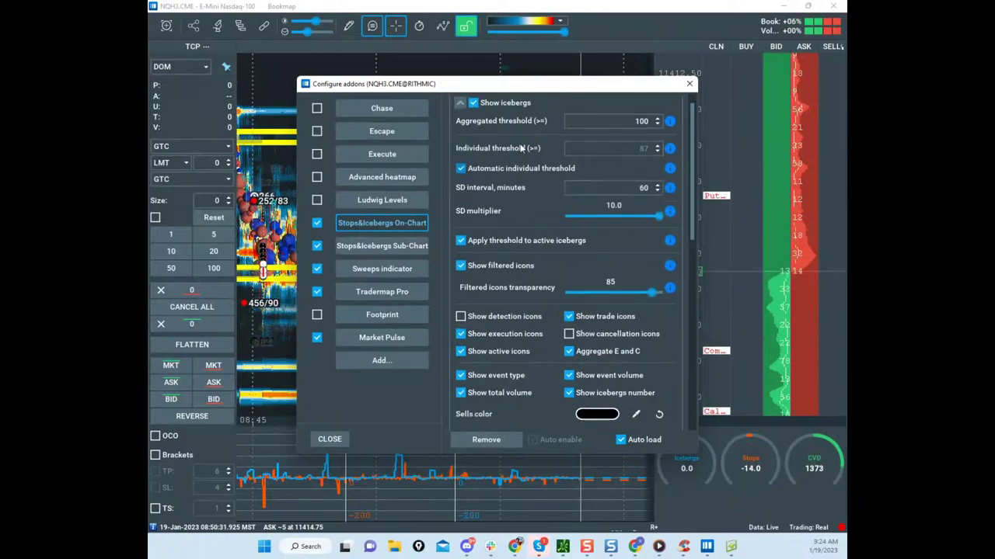
scroll(536, 147, "up", 1)
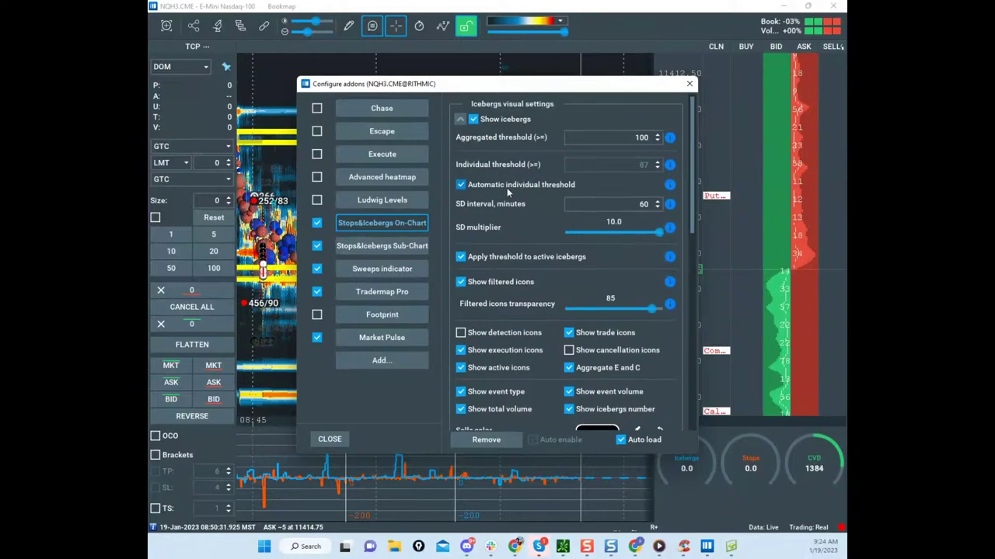
left_click(461, 185)
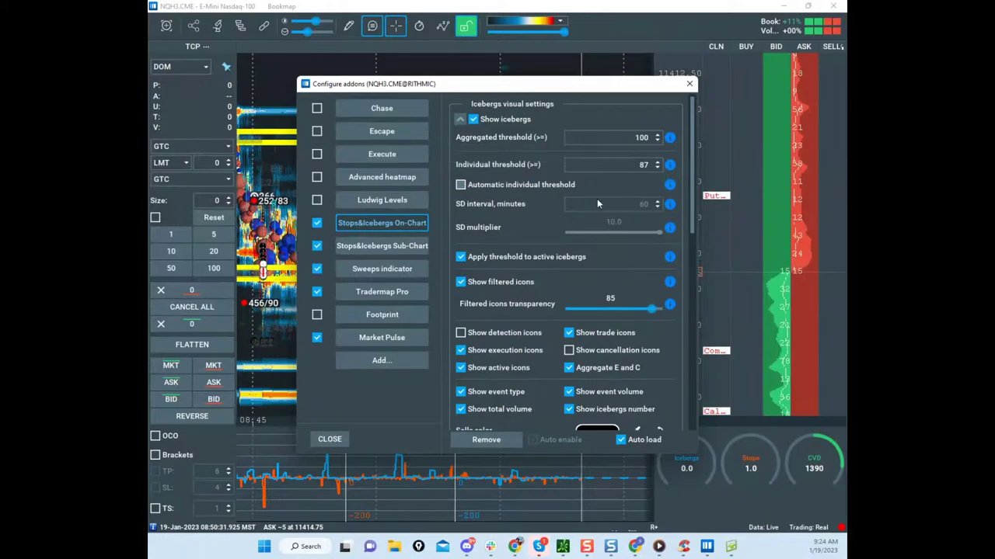
Step: Review the other iceberg icon, color and size settings for the Nasdaq-100, and close the add-on configuration
scroll(597, 198, "down", 2)
scroll(582, 201, "down", 4)
scroll(582, 201, "down", 5)
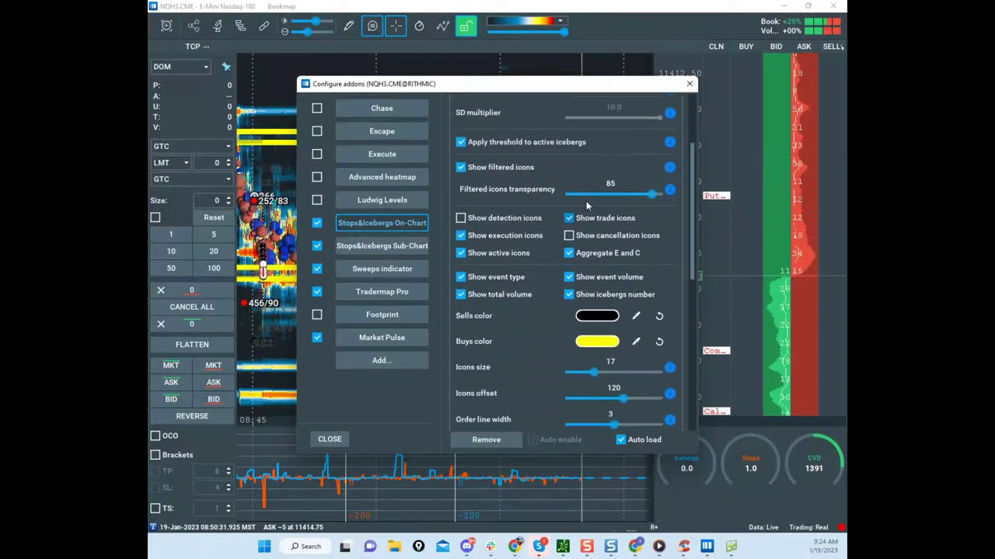
left_click_drag(536, 88, 150, 95)
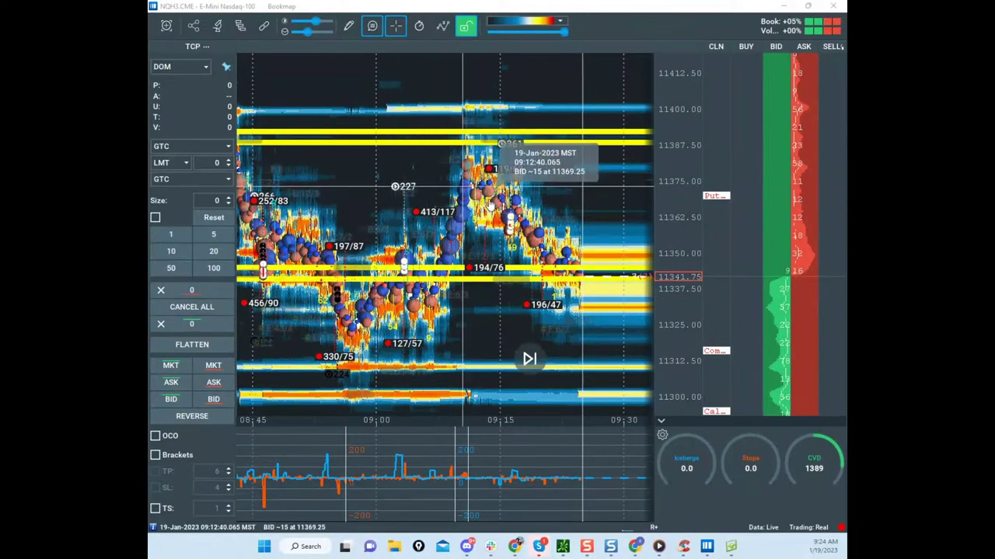
Step: Sketch freehand around the 227 stop run, its price reactions and the matching spikes in the sub-chart, and clear all the drawings
left_click_drag(404, 257, 447, 222)
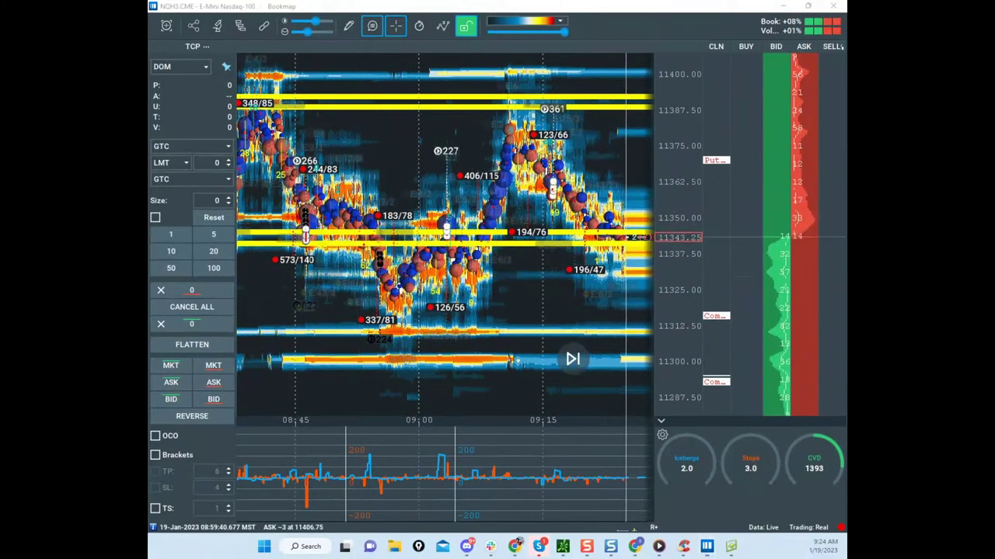
left_click_drag(424, 137, 447, 200)
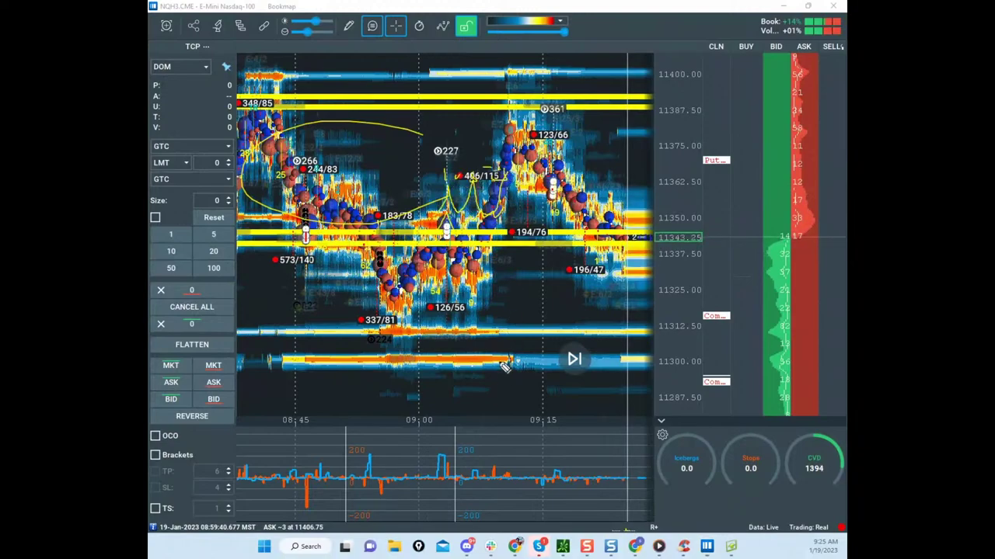
left_click_drag(421, 459, 482, 429)
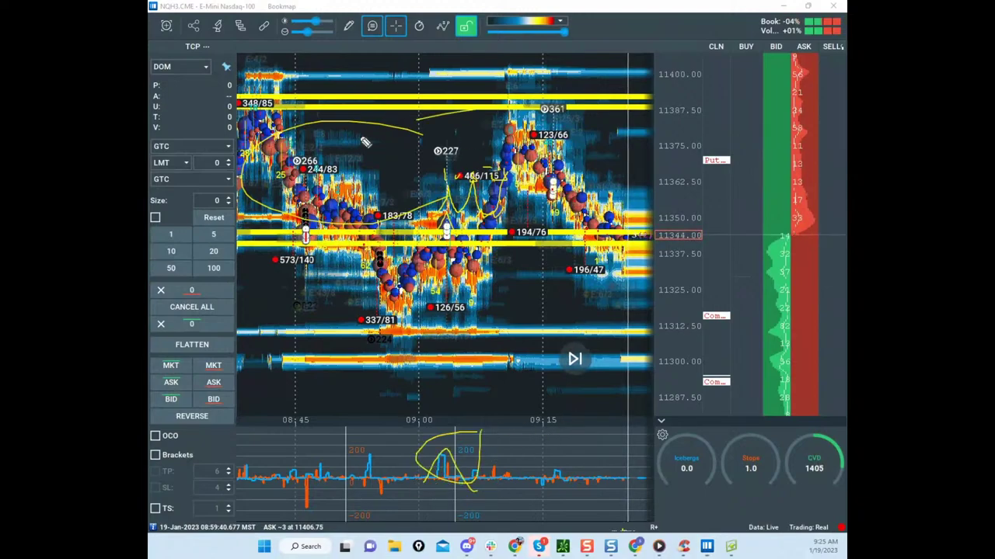
left_click_drag(365, 142, 527, 187)
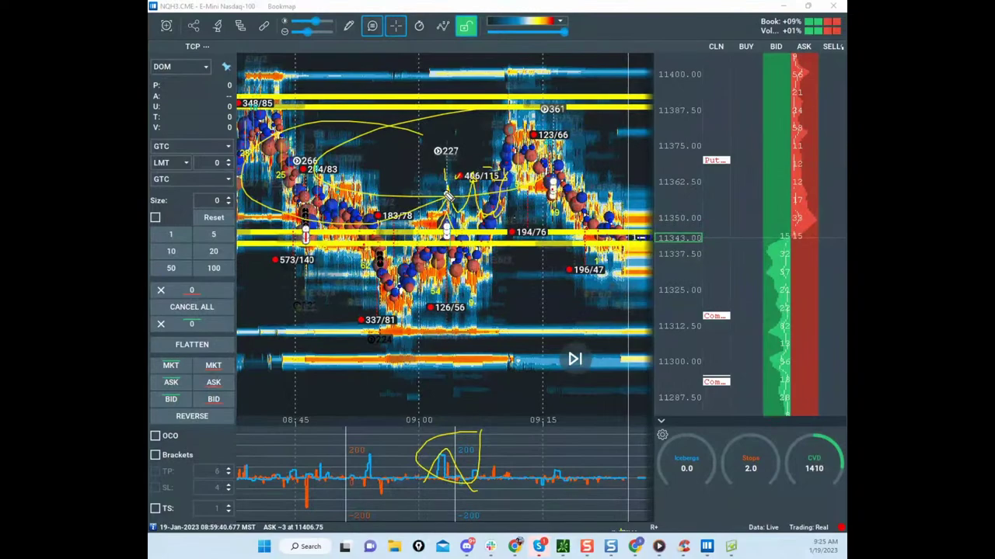
left_click_drag(448, 196, 460, 140)
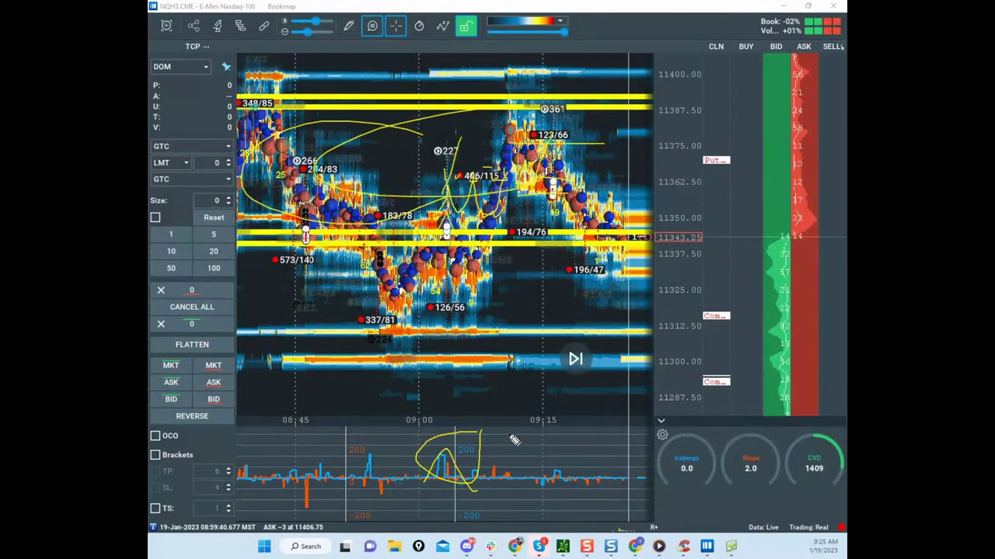
left_click_drag(514, 440, 268, 504)
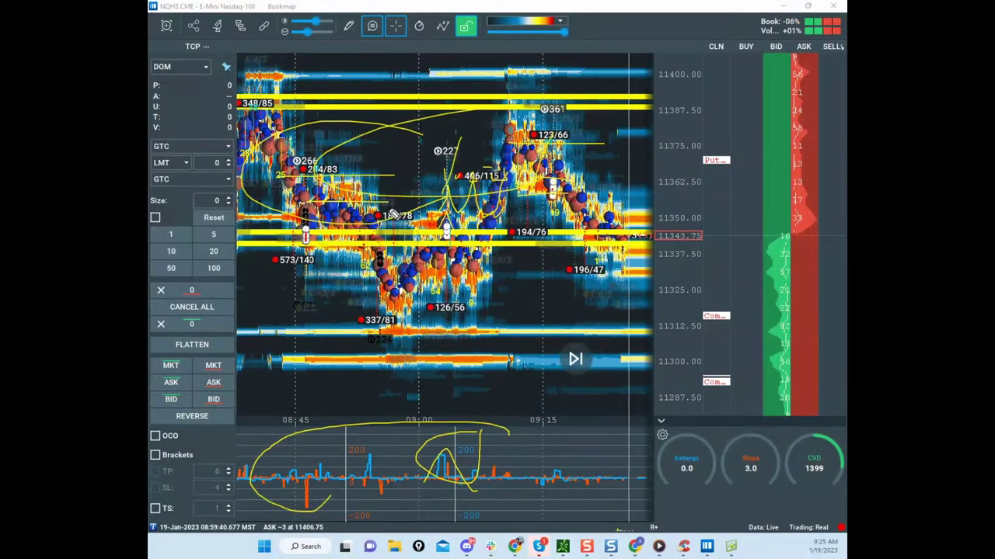
left_click_drag(310, 470, 389, 529)
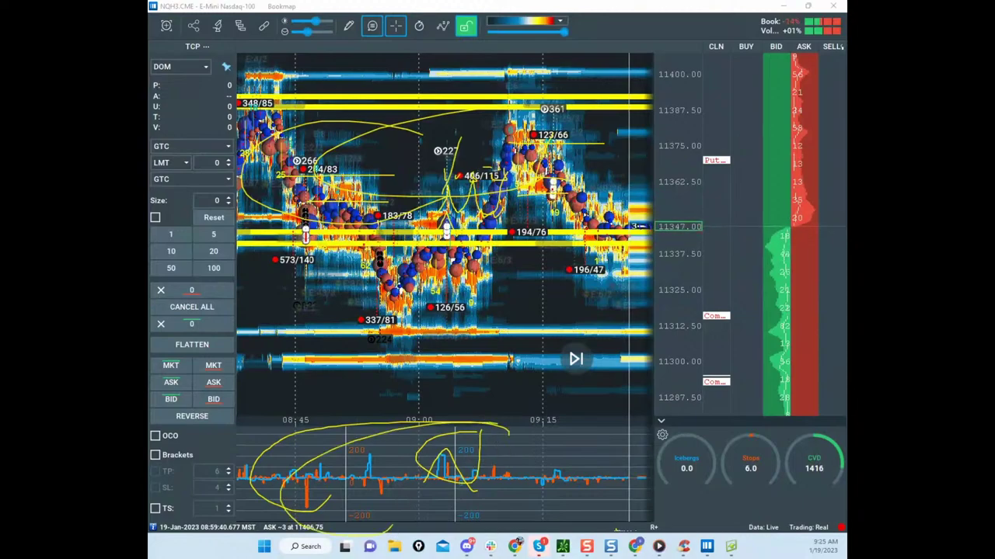
key("Escape")
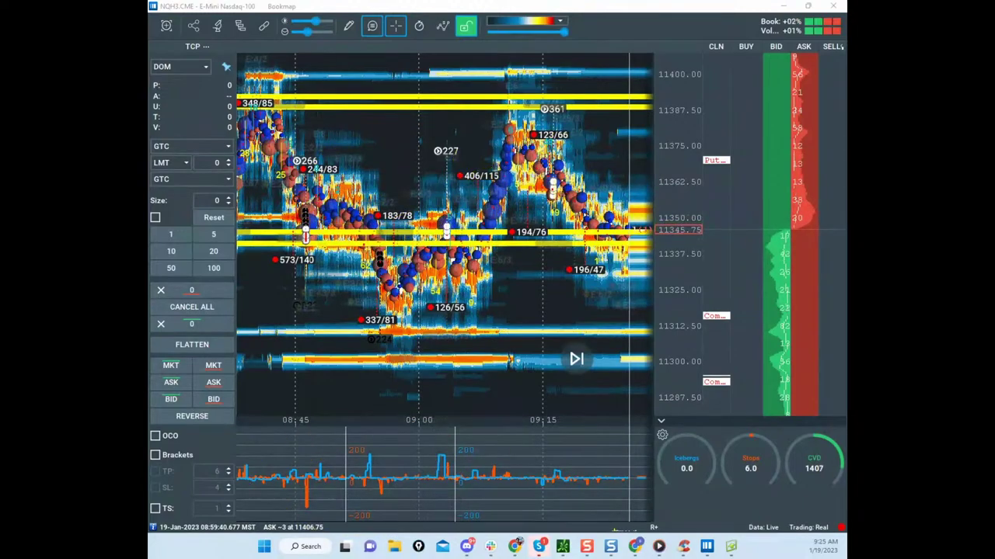
Step: Sketch the zone near 11345 around the 227 stop run and possible price swings between about 11350 and 11380, and clear the drawings
scroll(595, 93, "down", 5)
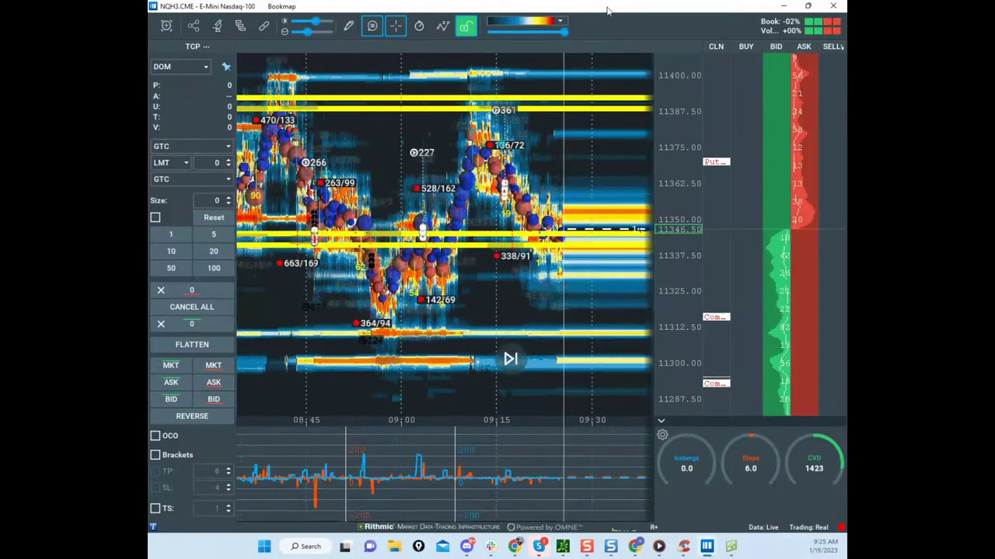
double_click(610, 10)
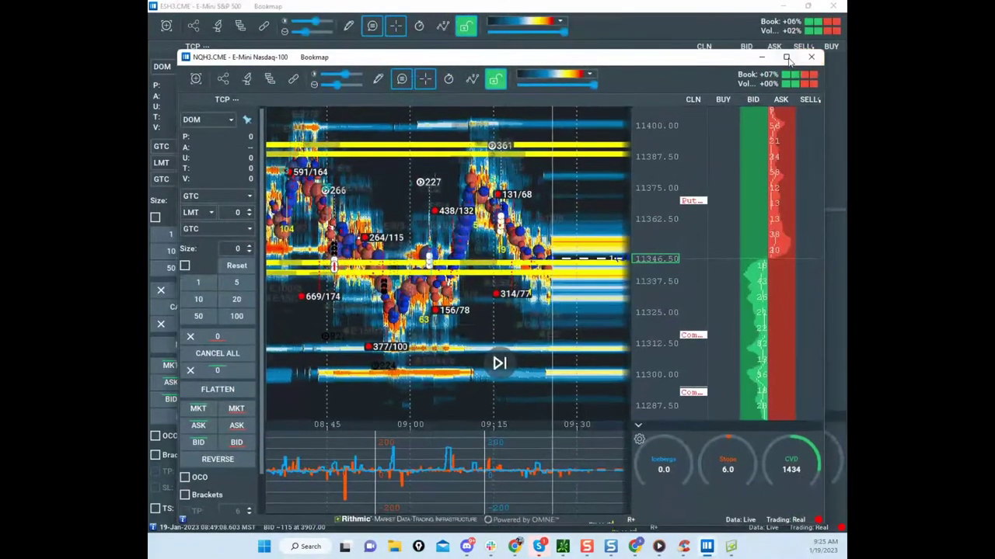
double_click(559, 56)
scroll(682, 173, "up", 3)
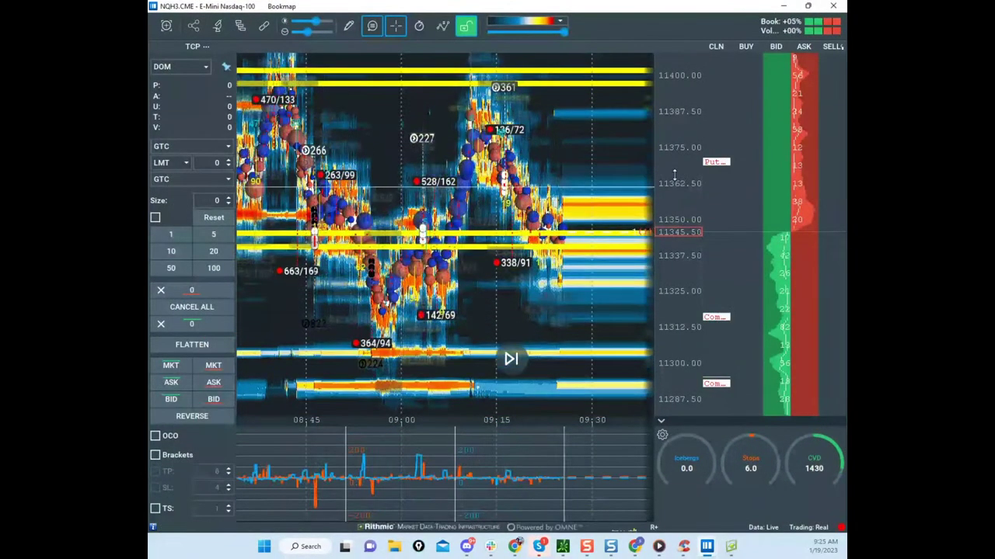
scroll(681, 169, "down", 1)
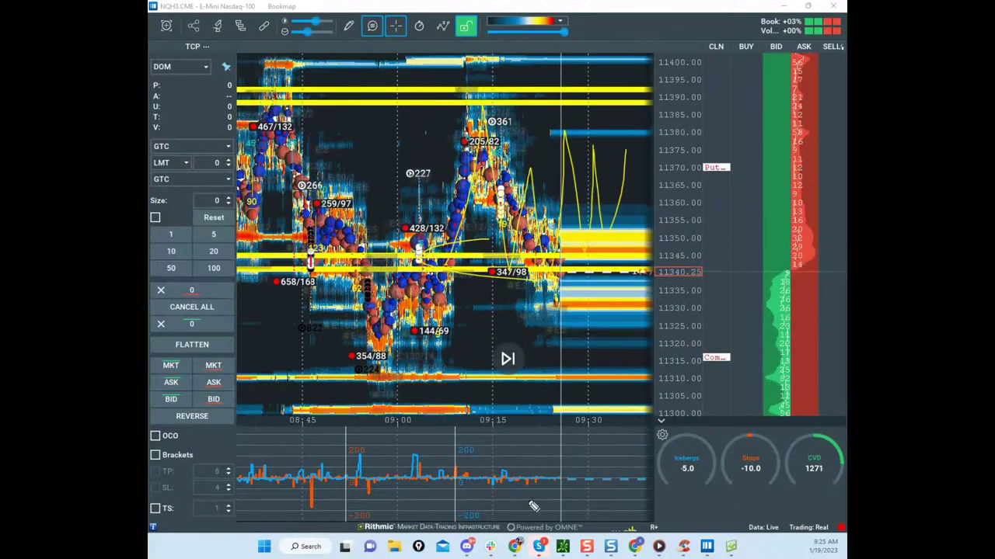
left_click_drag(512, 413, 538, 424)
key("Escape")
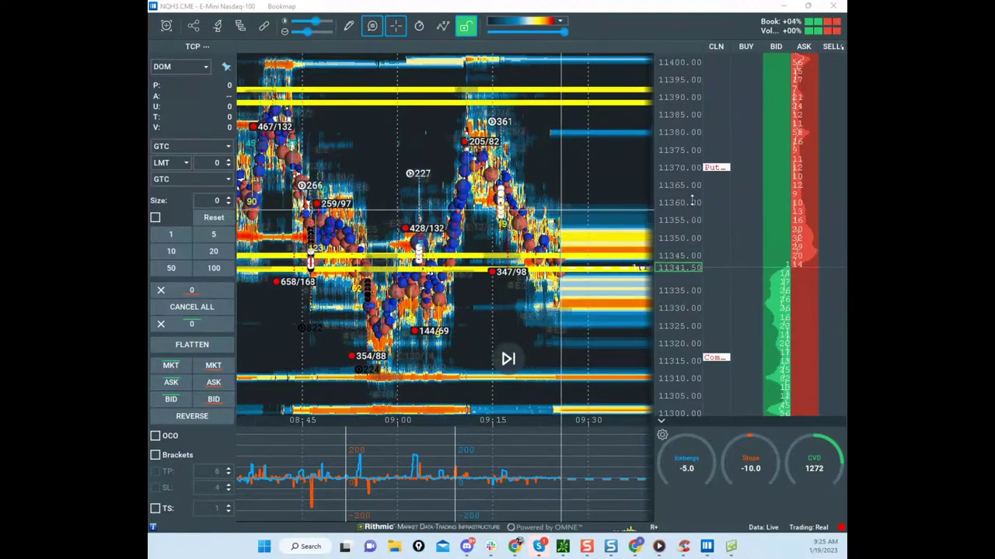
Step: Sketch freehand price swings between about 11335 and 11365 around the 227 stop run on the Nasdaq-100 heatmap
scroll(680, 191, "down", 1)
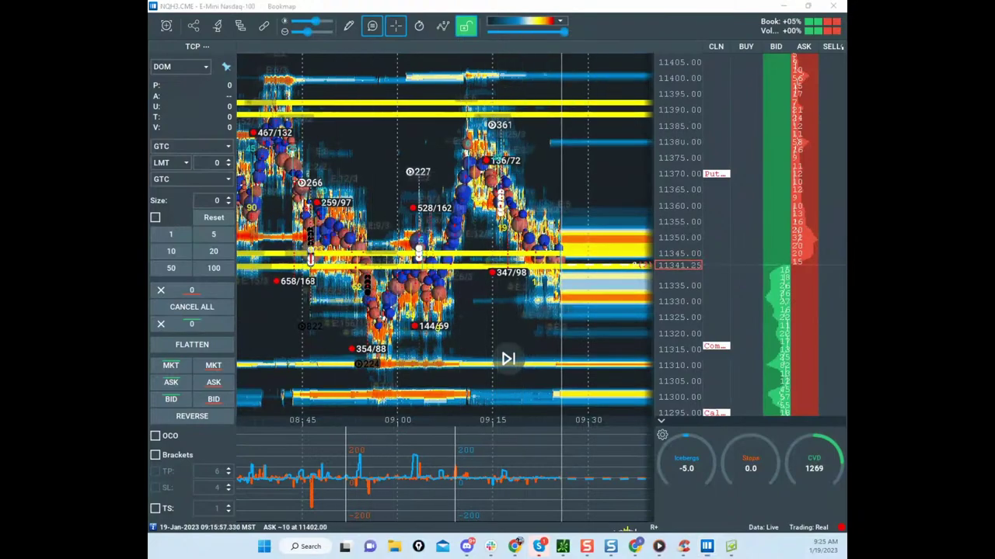
key("ctrl+shift+1")
key("ctrl+shift+7")
mouse_move(323, 180)
left_mouse_down()
mouse_move(328, 237)
mouse_move(546, 215)
left_mouse_up()
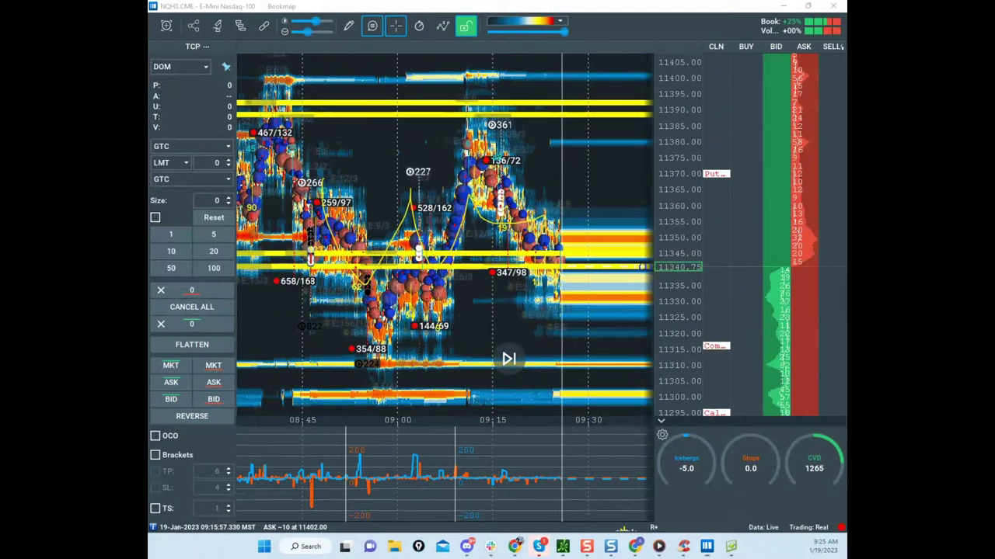
Step: Switch to thinkorswim and show the one-hour /NQ chart maximized
left_click_drag(523, 12, 623, 199)
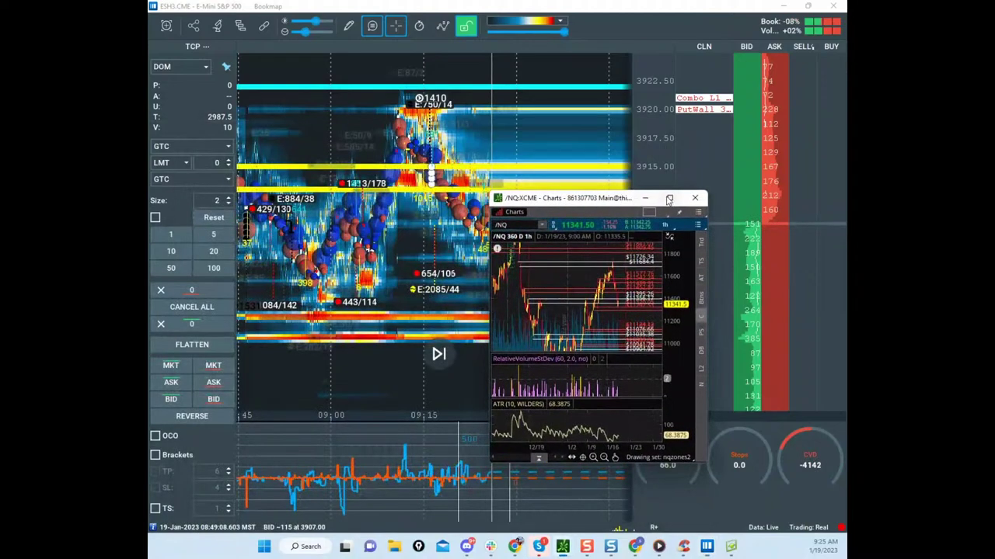
left_click(669, 199)
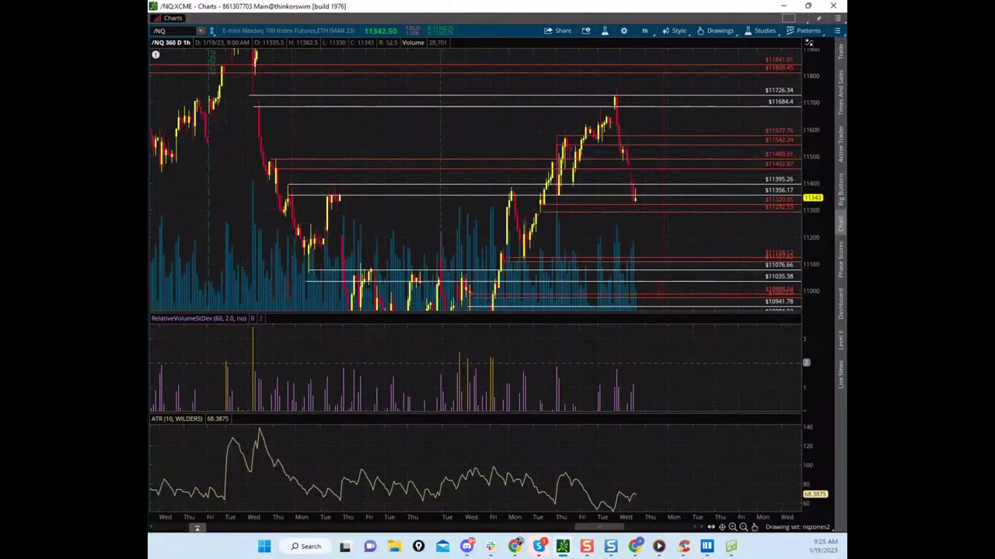
left_click(593, 143)
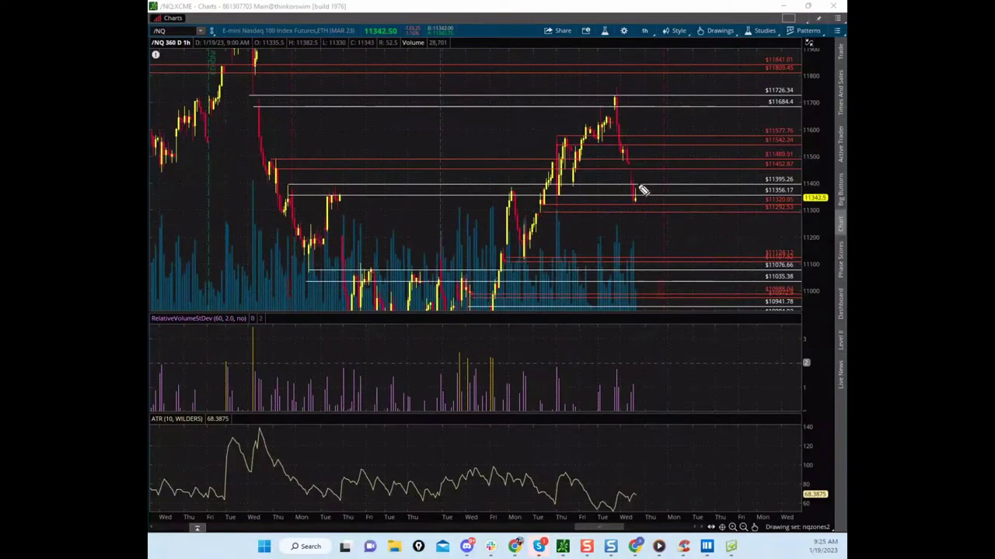
Step: Sketch around the latest /NQ candles, a drop to about 11100 and a circle around the lower zones, and clear the drawings
mouse_move(640, 187)
left_mouse_down()
mouse_move(654, 201)
mouse_move(650, 191)
left_mouse_up()
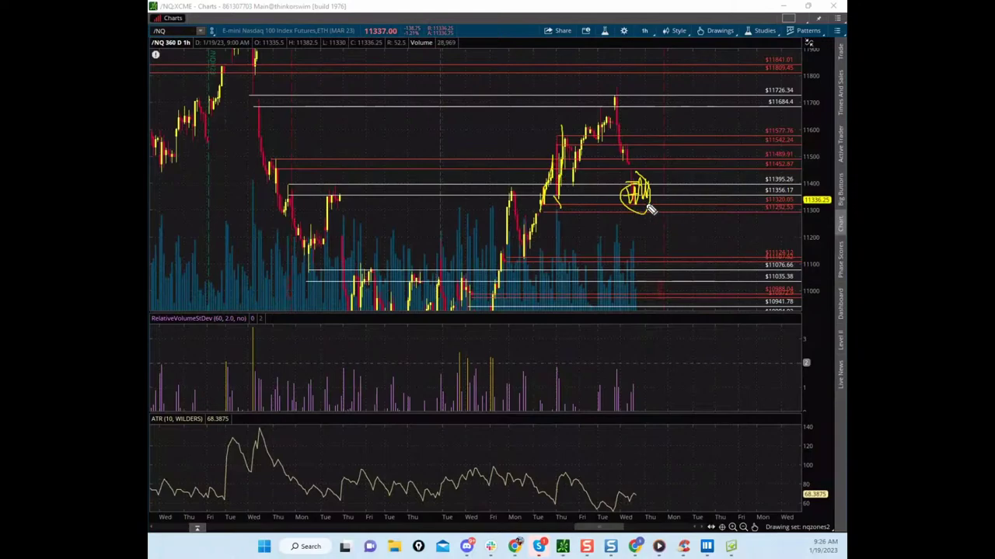
key("Escape")
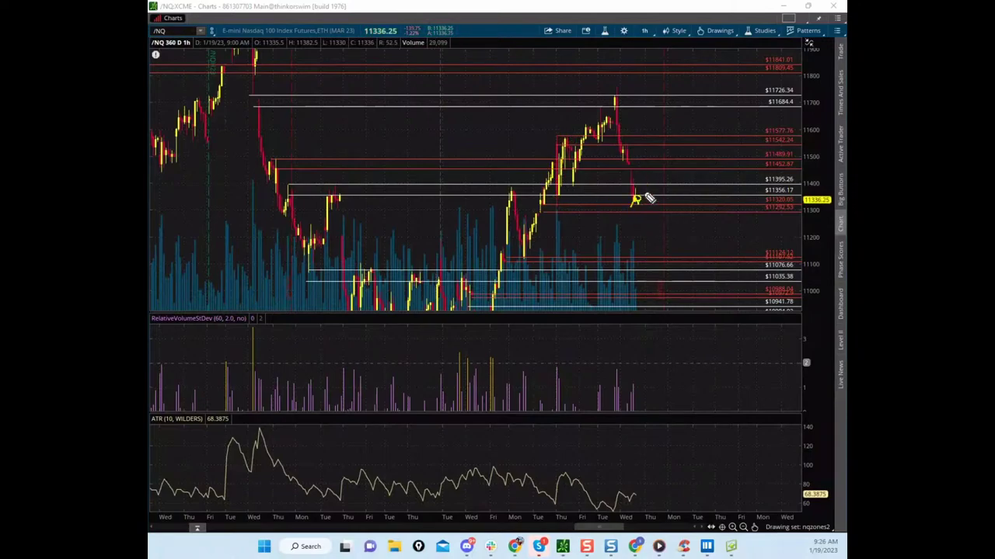
mouse_move(642, 194)
left_mouse_down()
mouse_move(632, 210)
mouse_move(645, 260)
left_mouse_up()
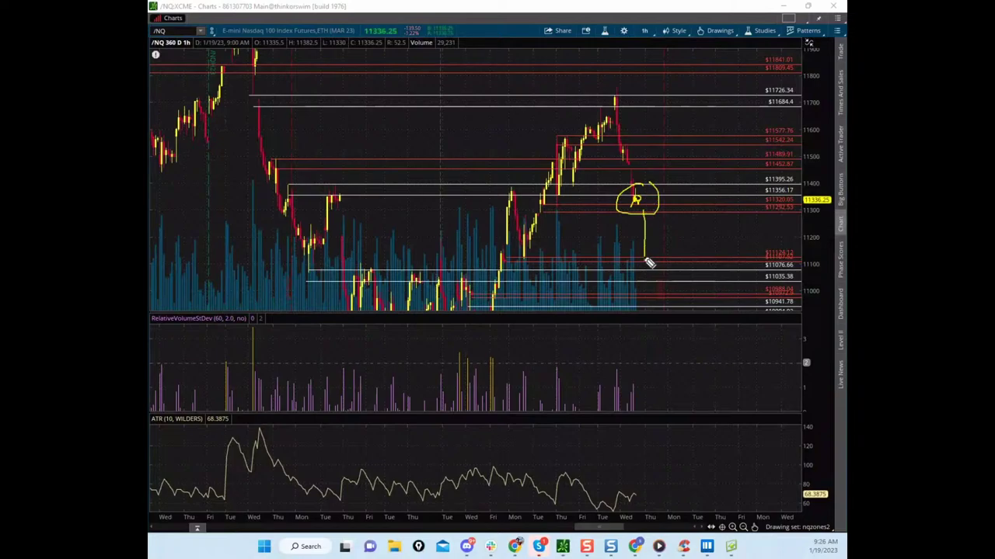
left_click_drag(651, 311, 645, 261)
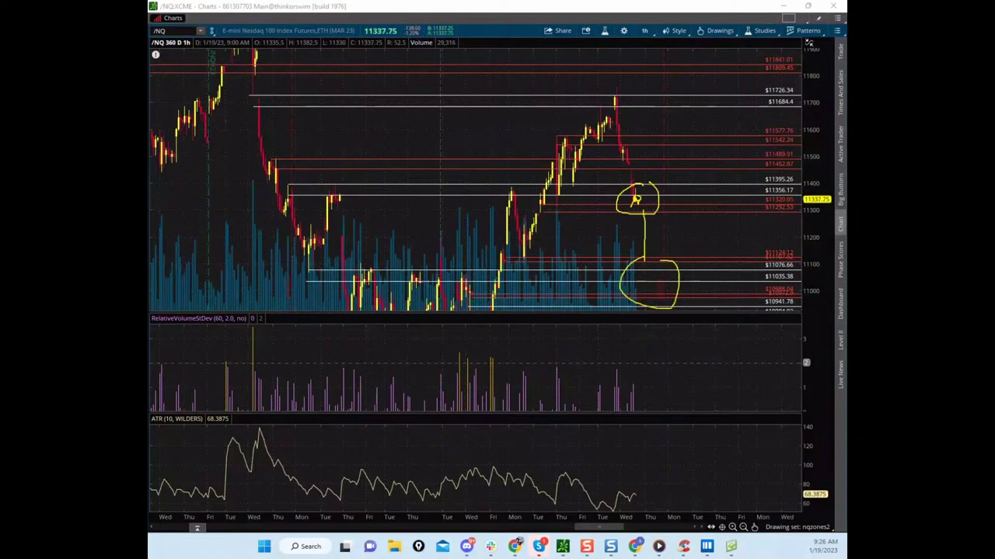
key("Escape")
Step: Sketch boxes around the consolidation at about 10770 to 11160 and the smaller one above it, mark the latest drop, and clear the drawings
left_click_drag(812, 133, 813, 173)
left_click_drag(640, 197, 589, 91)
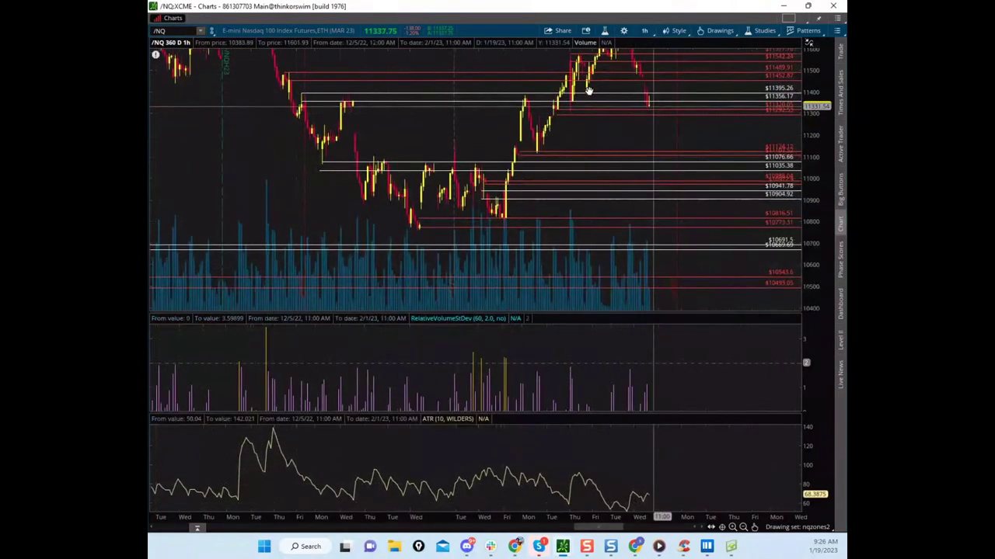
key("ctrl+alt+g")
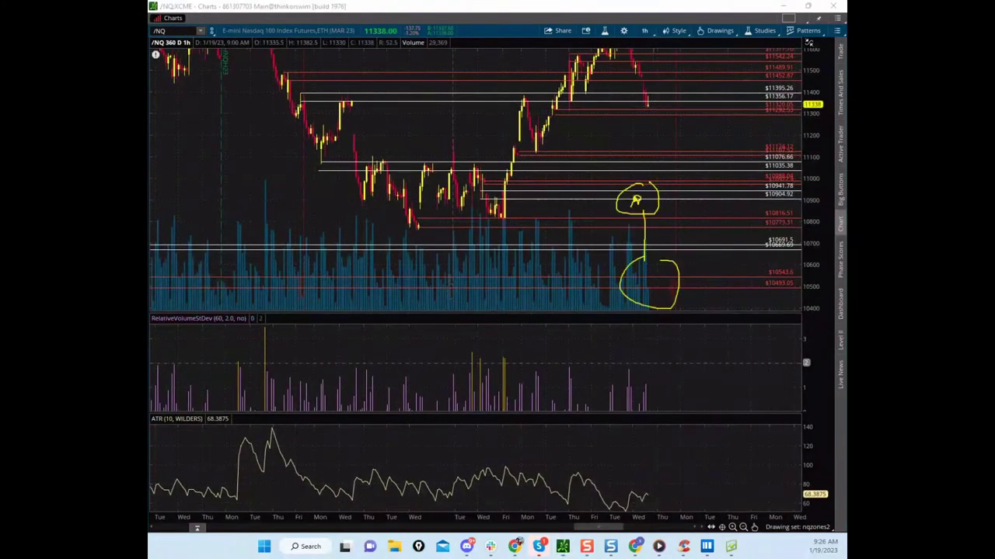
key("Escape")
mouse_move(344, 142)
left_mouse_down()
mouse_move(504, 145)
mouse_move(520, 232)
mouse_move(355, 229)
mouse_move(353, 131)
left_mouse_up()
left_click_drag(648, 111, 654, 161)
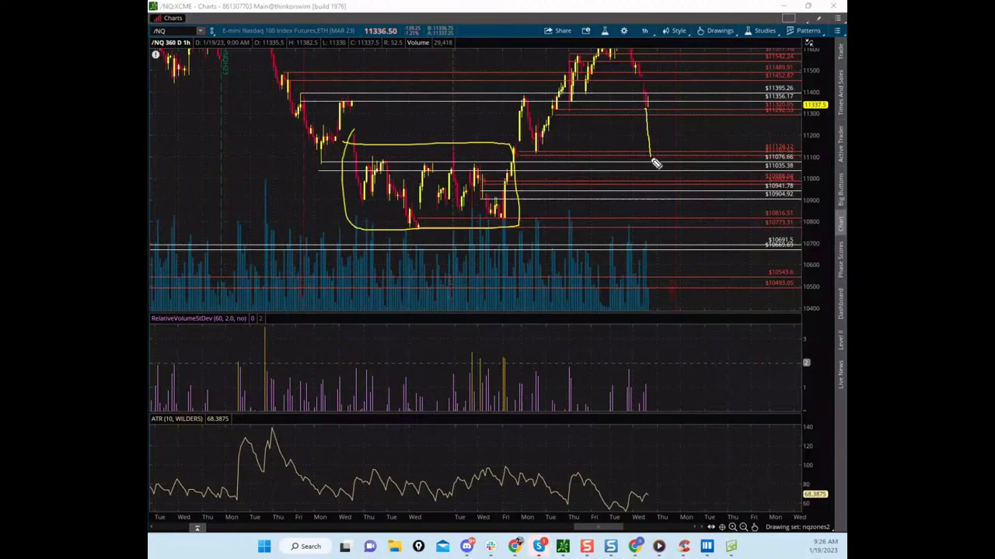
left_click_drag(516, 99, 558, 99)
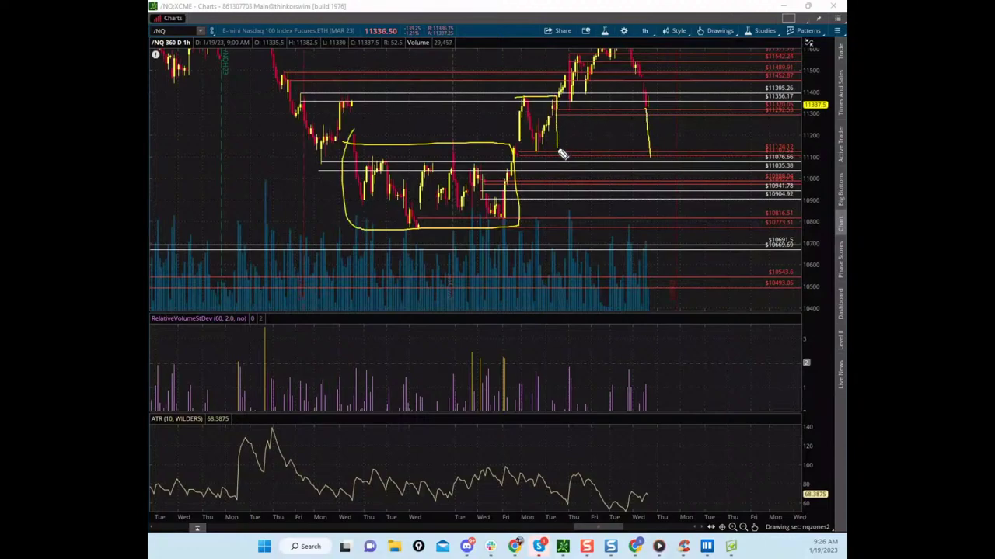
mouse_move(551, 132)
left_mouse_down()
mouse_move(519, 131)
mouse_move(651, 128)
left_mouse_up()
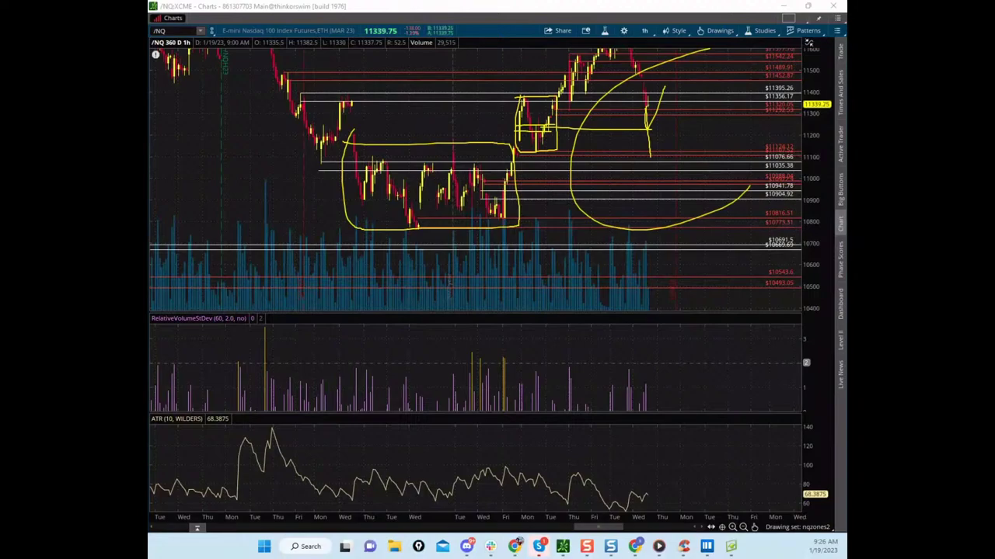
key("Escape")
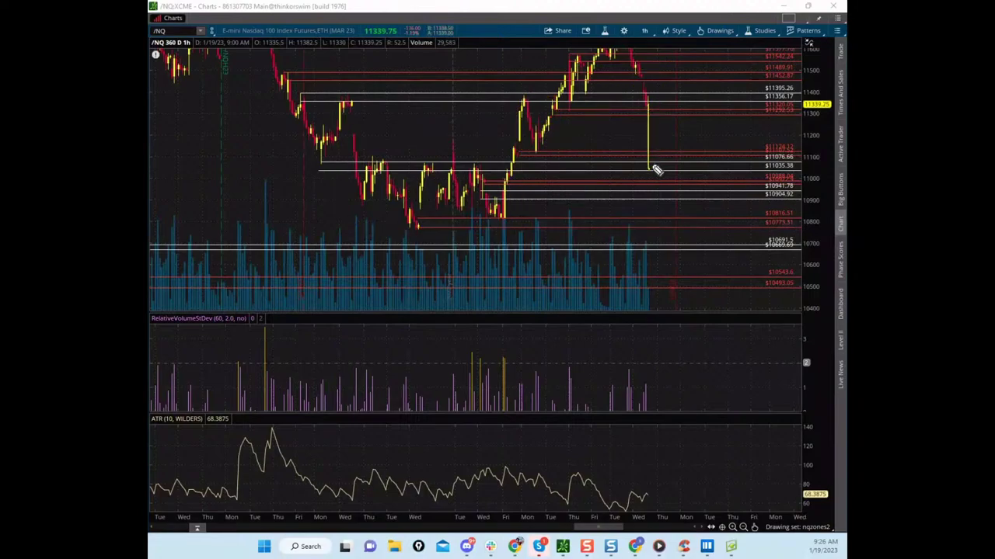
Step: Sketch a drop to the zone near 11040 and a rebound to about 11400 on the /NQ chart, and clear the drawings
left_click_drag(649, 168, 682, 93)
left_click_drag(642, 171, 666, 138)
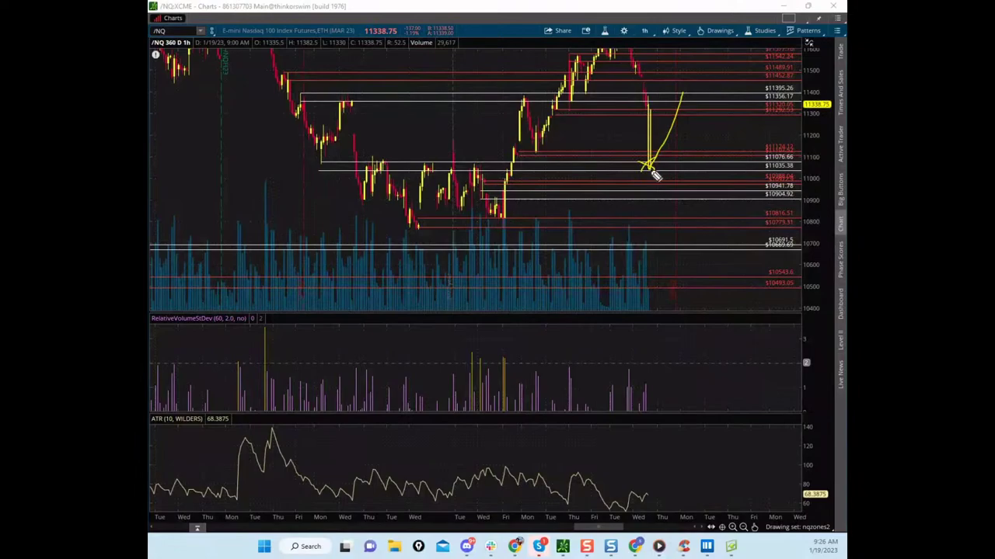
key("Escape")
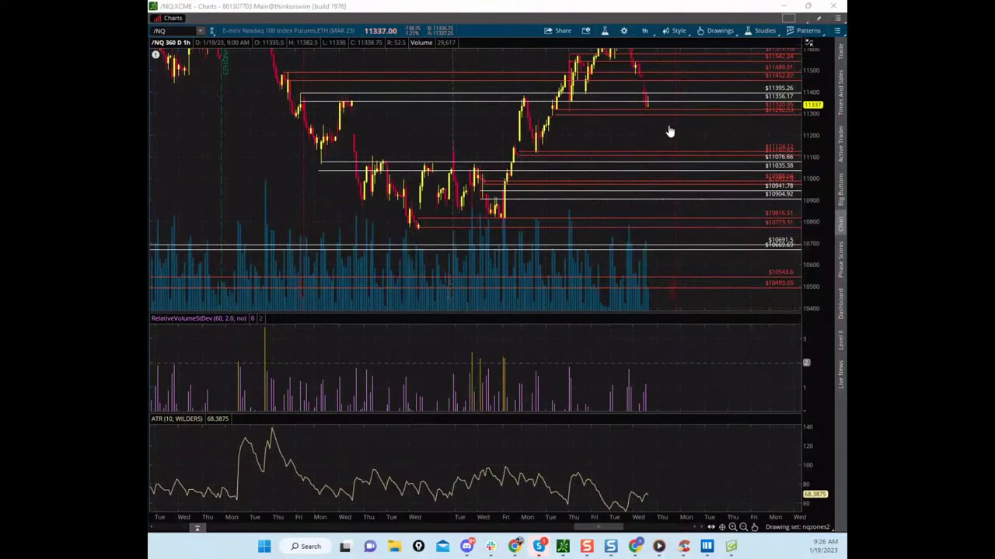
Step: Switch back to Bookmap's S&P 500 heatmap, sketch around the liquidity bands near 3900 and the recent price action, and clear the drawings
mouse_move(666, 118)
left_mouse_down()
mouse_move(645, 126)
mouse_move(655, 175)
left_mouse_up()
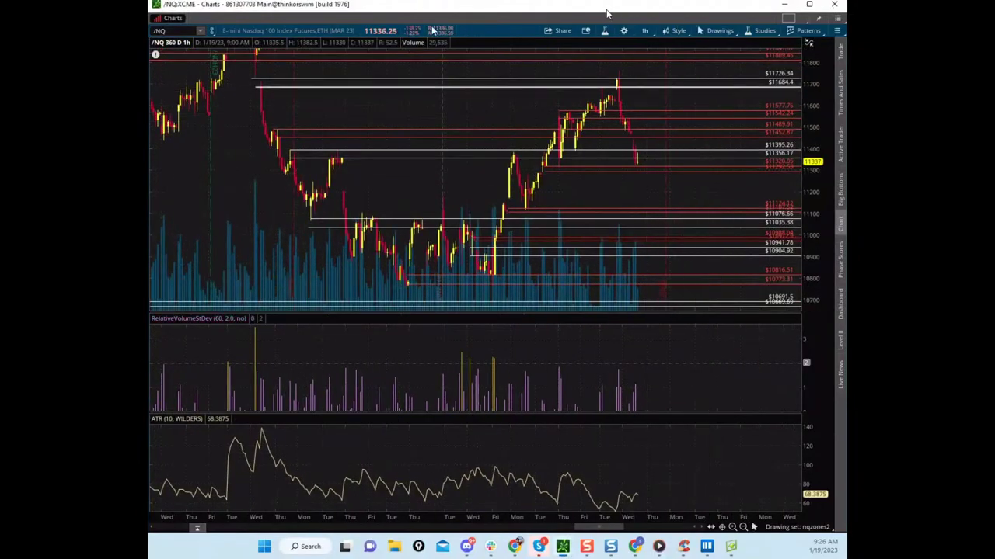
left_click_drag(608, 9, 609, 0)
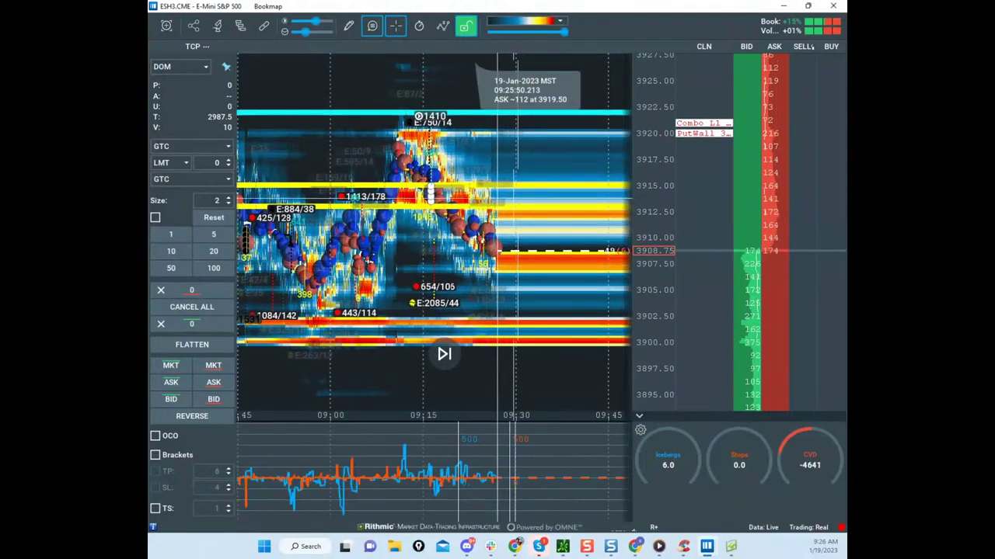
left_click_drag(648, 105, 682, 93)
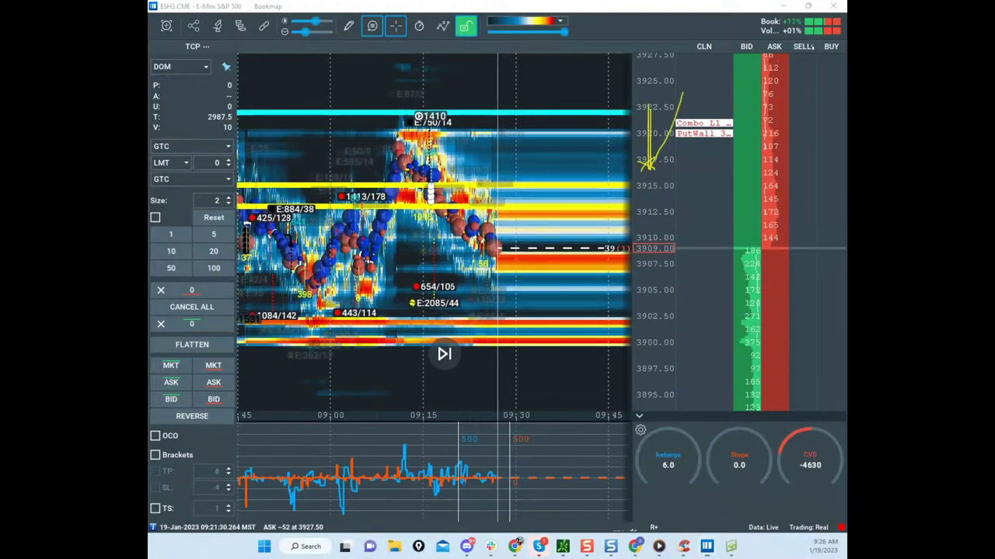
mouse_move(509, 298)
left_mouse_down()
mouse_move(501, 301)
mouse_move(554, 348)
left_mouse_up()
left_click_drag(398, 141, 476, 131)
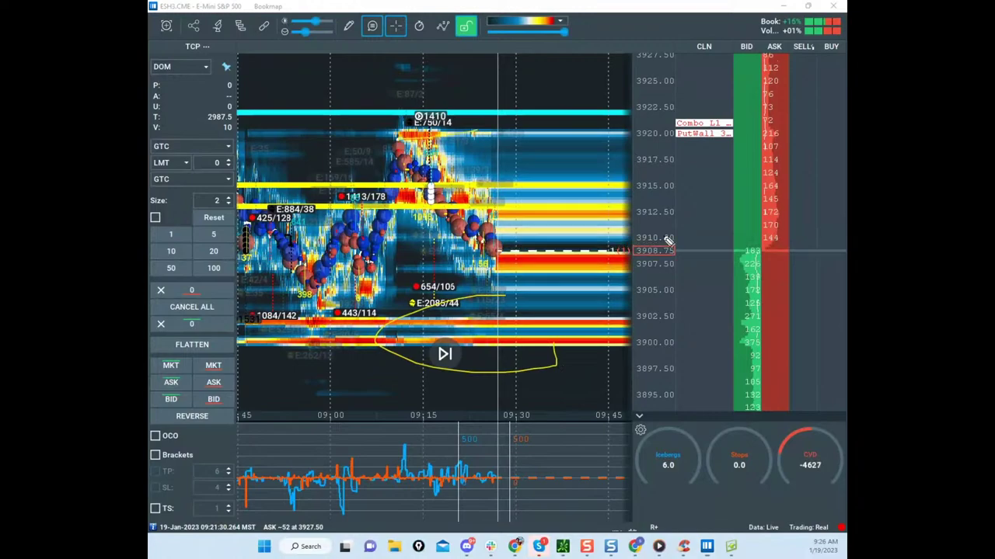
left_click_drag(484, 252, 508, 296)
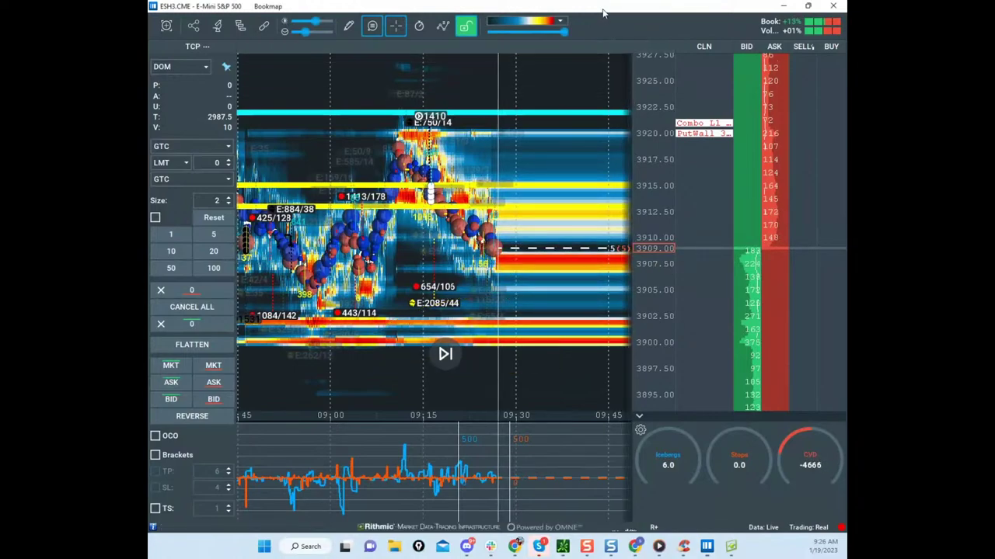
Step: Maximize the S&P 500 window again and examine its heatmap over a wider range, up to the cyan level near 3930
mouse_move(603, 10)
left_mouse_down()
mouse_move(391, 36)
mouse_move(267, 104)
mouse_move(637, 93)
mouse_move(534, 52)
left_mouse_up()
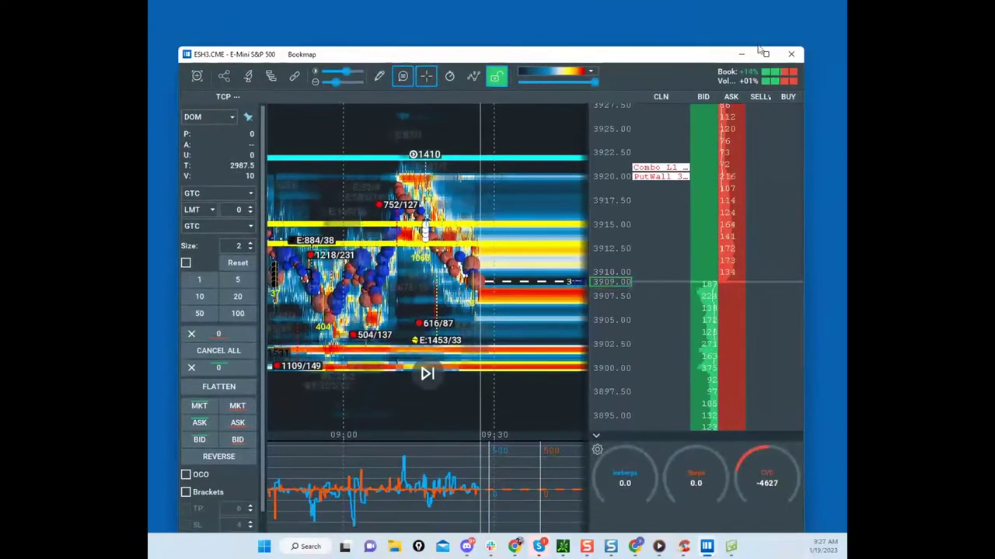
left_click(766, 55)
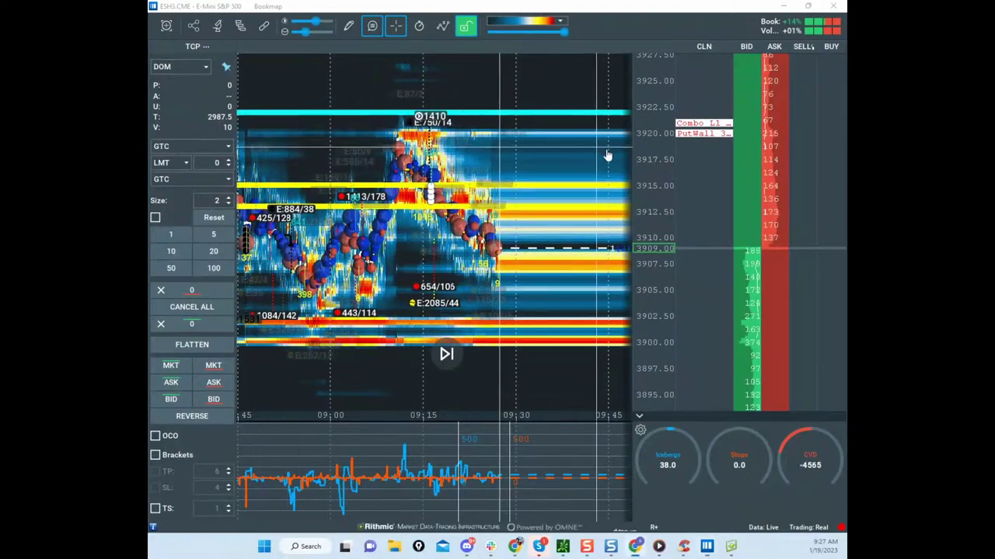
left_click_drag(608, 155, 484, 151)
left_click_drag(451, 142, 524, 166)
scroll(666, 147, "down", 1)
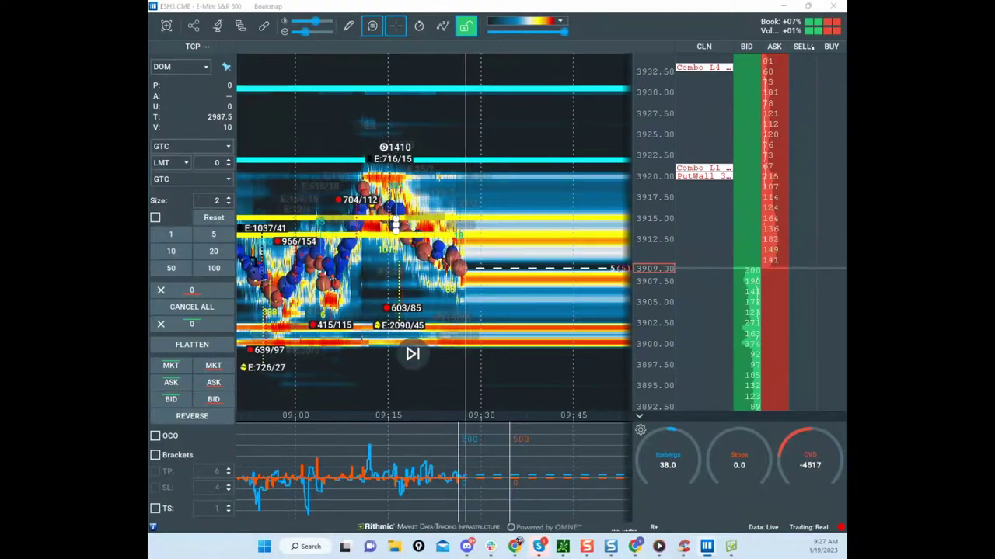
Step: Bring up the Light Sweet Crude Oil heatmap maximized and examine the recent sell-off and the cyan zone lines near 80.12 and 80.27
left_click_drag(149, 165, 724, 98)
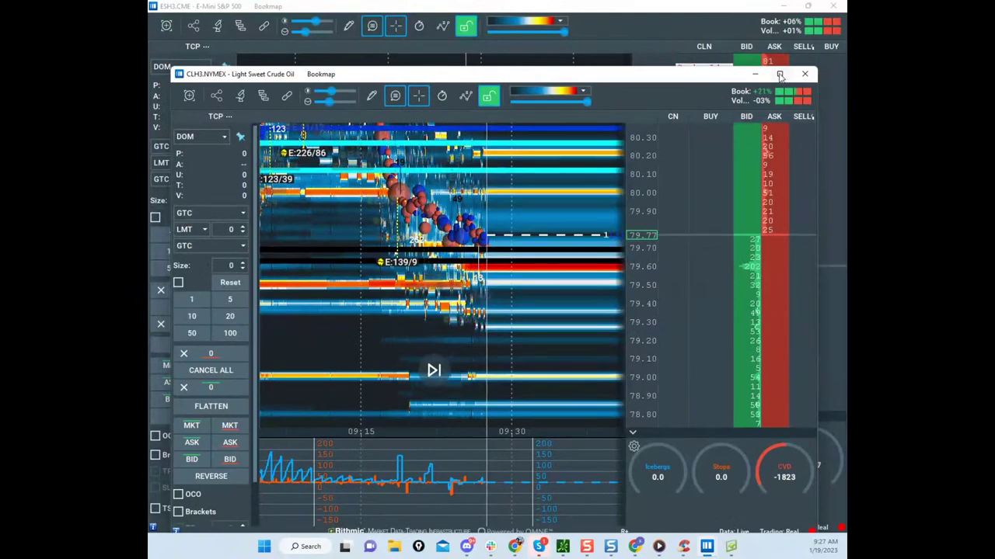
left_click(780, 75)
scroll(463, 233, "down", 3)
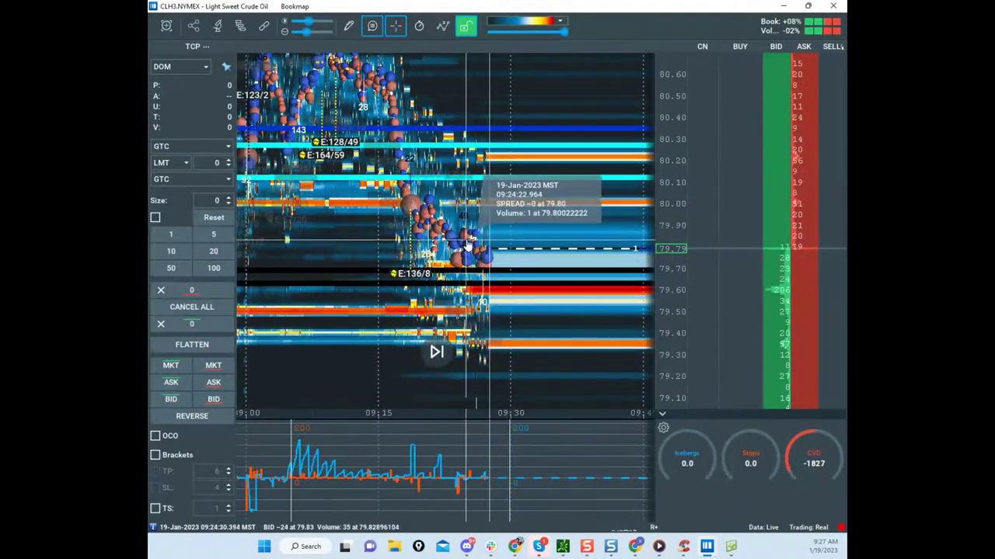
scroll(674, 184, "up", 3)
scroll(675, 182, "up", 3)
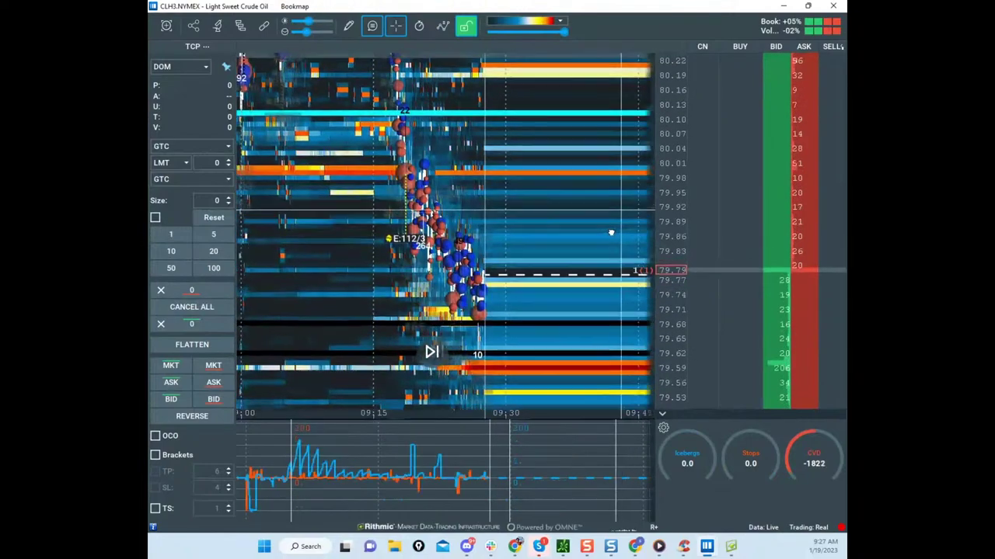
scroll(679, 218, "down", 1)
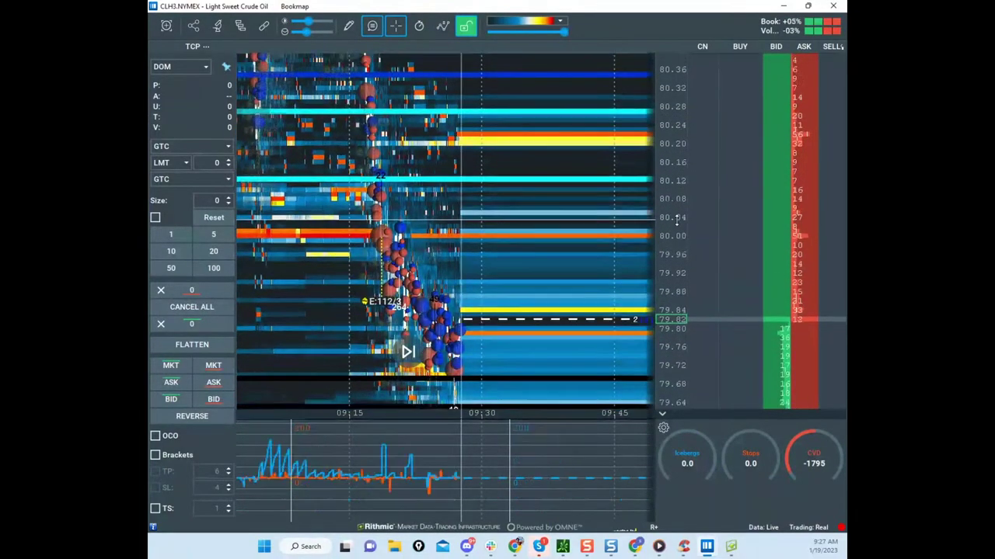
scroll(678, 219, "up", 4)
left_click_drag(640, 207, 579, 333)
scroll(680, 209, "up", 1)
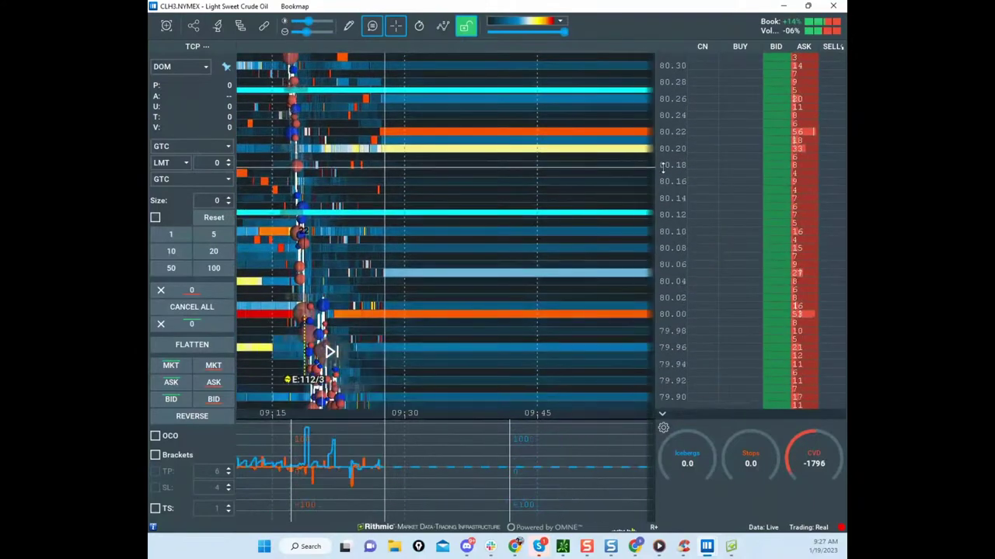
Step: Switch to the ATR Reversion Calcs spreadsheet in Chrome and show the zone price inputs on the CL sheet
left_click_drag(149, 117, 551, 105)
left_click(625, 96)
left_click(624, 96)
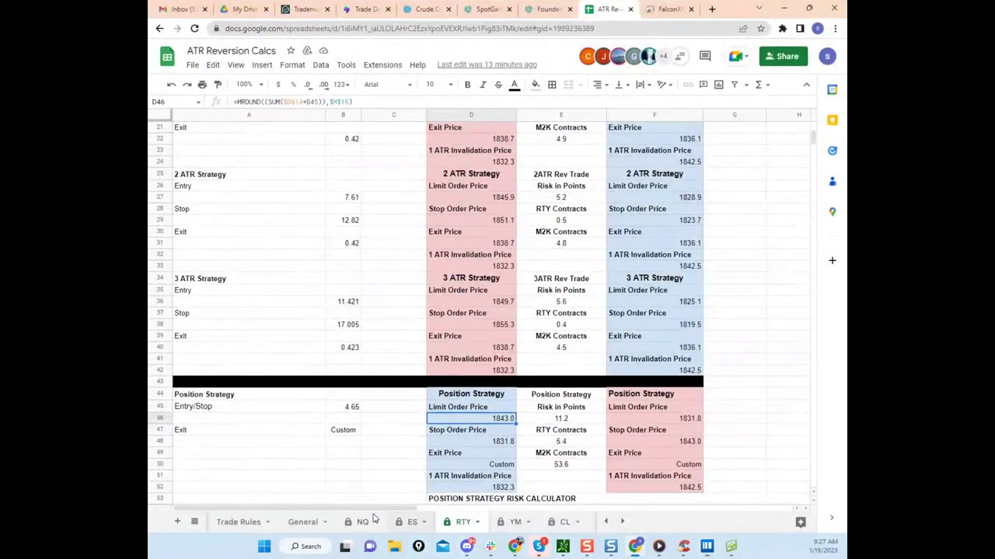
scroll(453, 522, "down", 2)
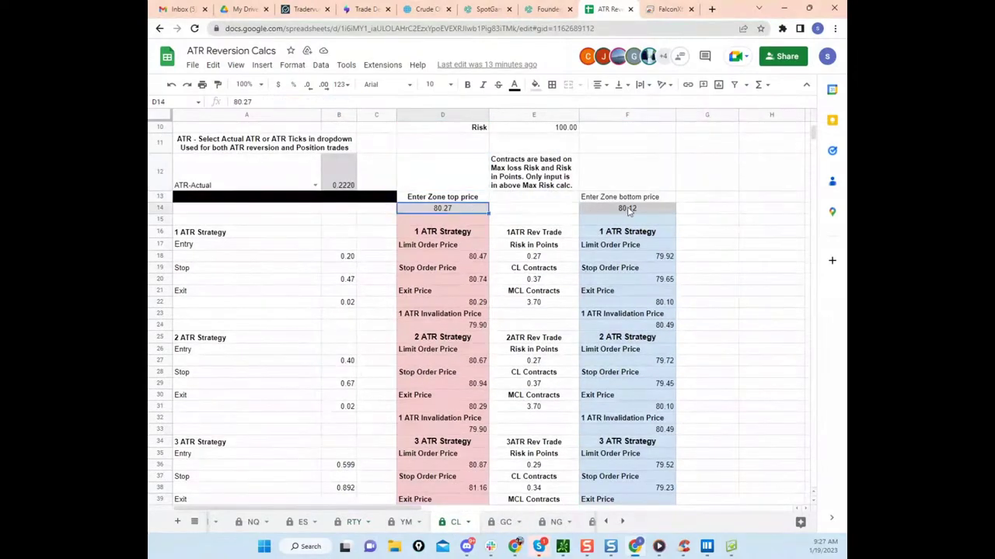
Step: Check the crude oil zone's top and bottom prices on the CL sheet, and set its actual ATR to 0.32
left_click(644, 210)
left_click(463, 210)
left_click(640, 213)
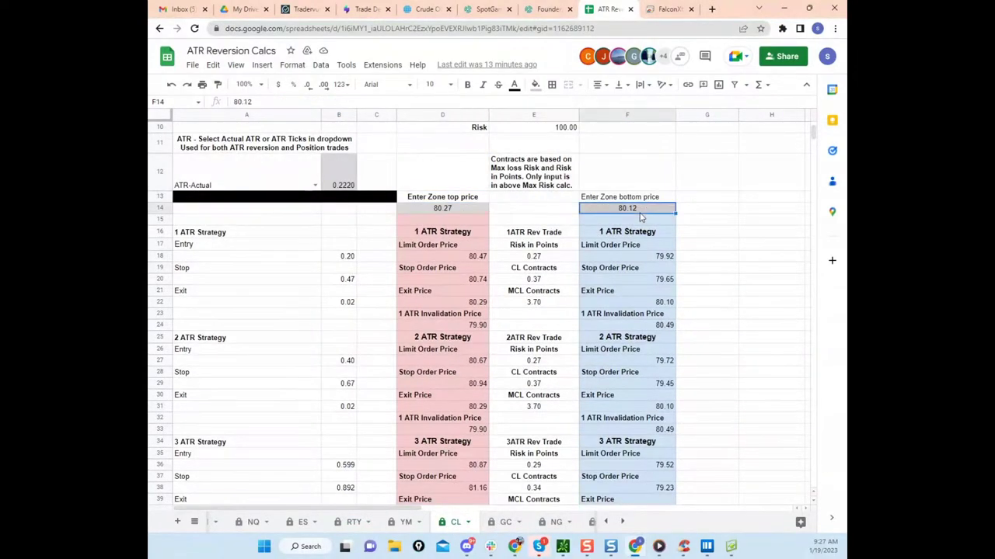
left_click(340, 174)
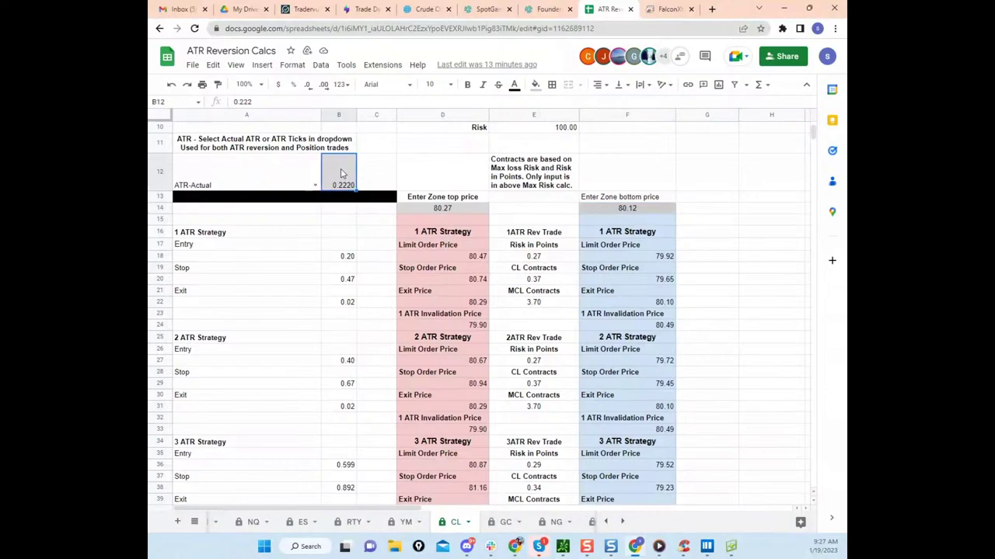
left_click(701, 174)
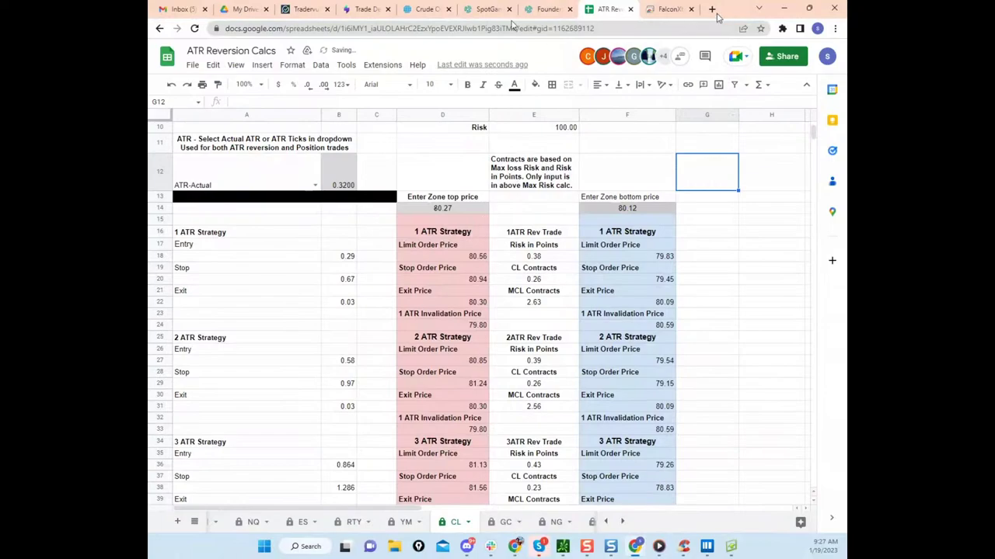
Step: Return to the Light Sweet Crude Oil heatmap and examine the latest sell-off below the cyan zone lines at closer range
left_click(784, 8)
left_click_drag(448, 173, 500, 132)
left_click_drag(671, 158, 670, 185)
left_click_drag(635, 188, 521, 128)
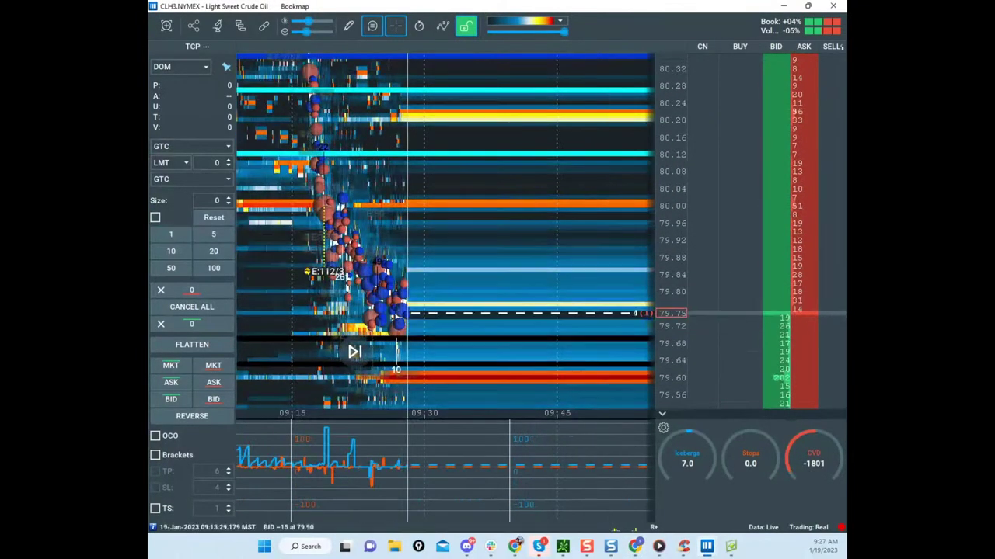
Step: Bring back the ATR Reversion Calcs sheet and check the 3 ATR Strategy's invalidation prices for both sides of the crude oil zone
key("alt+Tab")
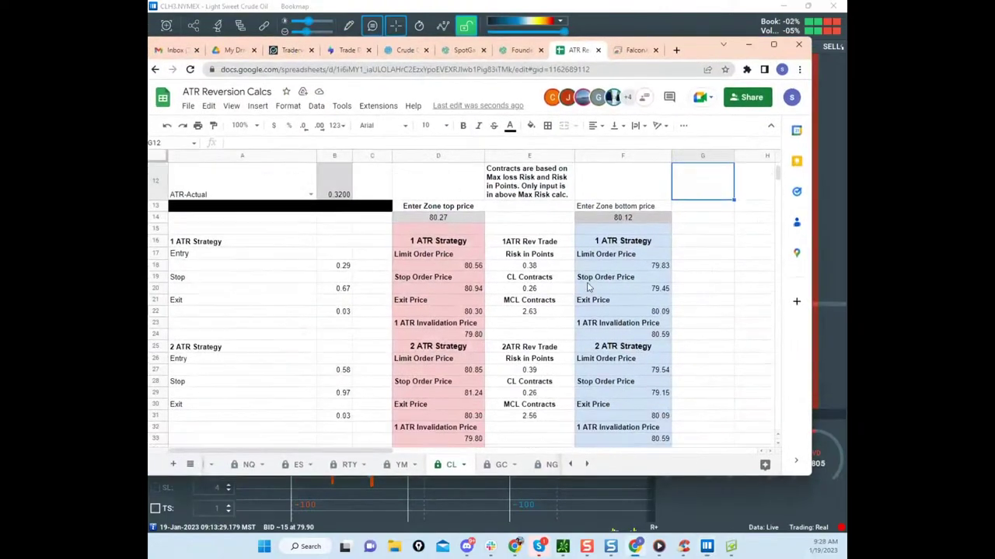
scroll(591, 302, "down", 4)
left_click(665, 391)
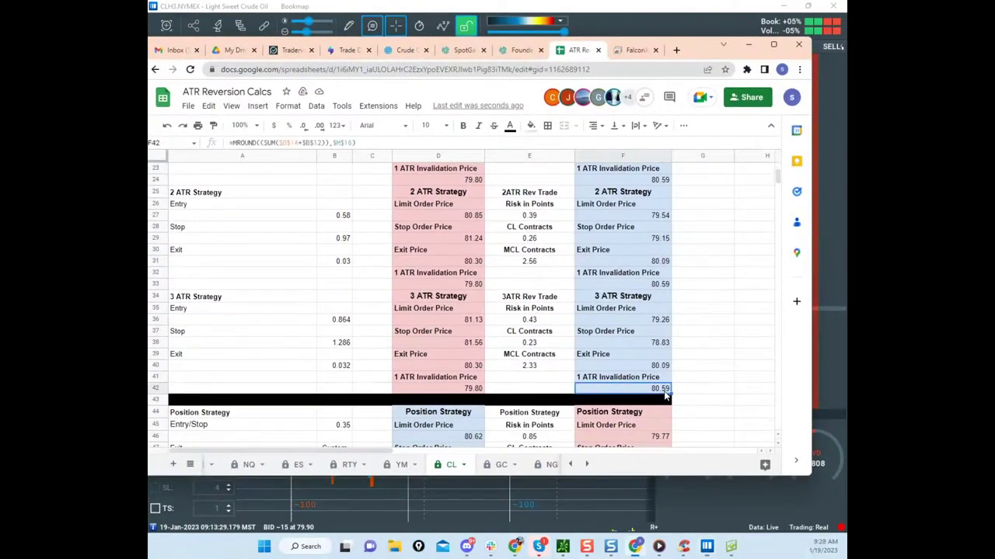
left_click(468, 390)
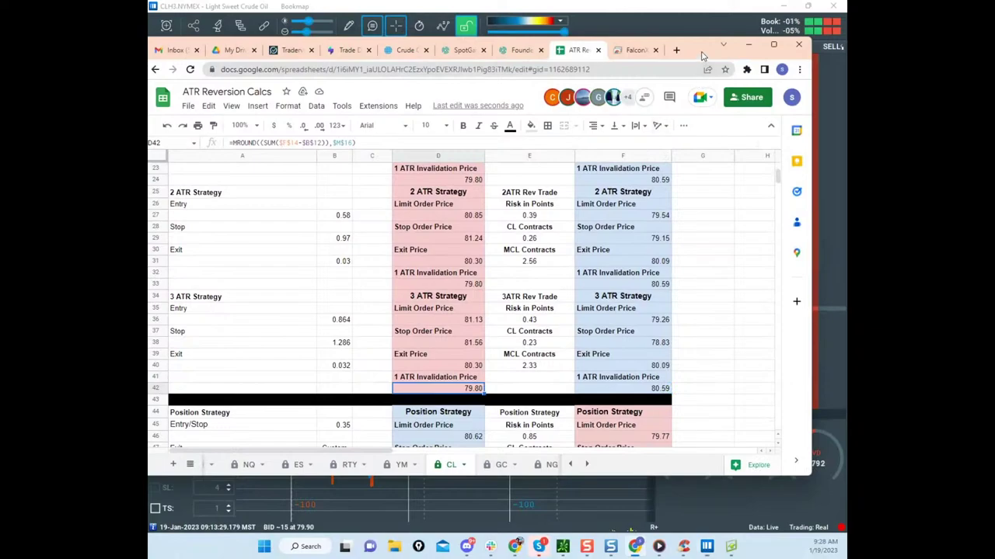
Step: Show a wider crude oil heatmap range and mark the black lines, the cyan zone, the drop between them and the blue indicator spikes
left_click(748, 45)
scroll(505, 268, "down", 2)
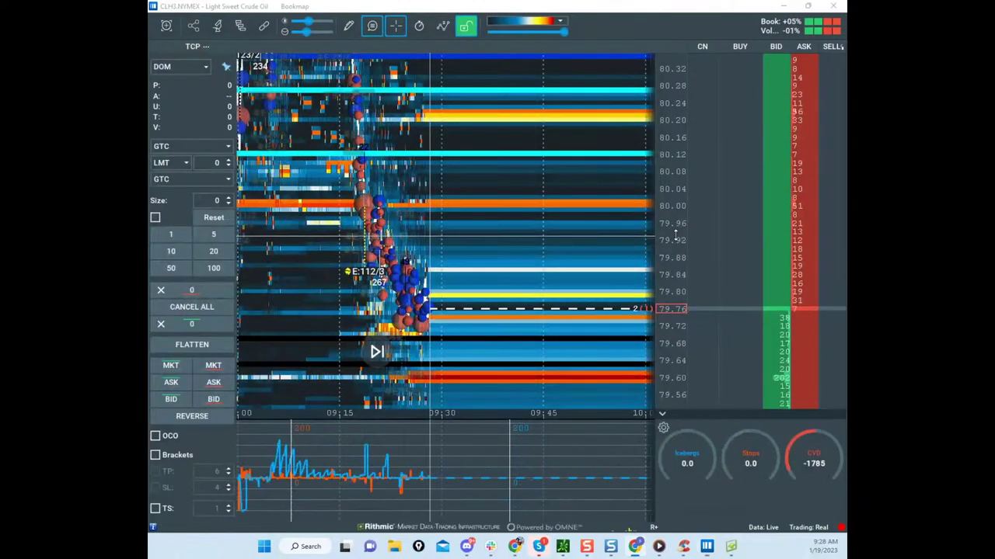
scroll(674, 238, "down", 2)
scroll(502, 171, "down", 2)
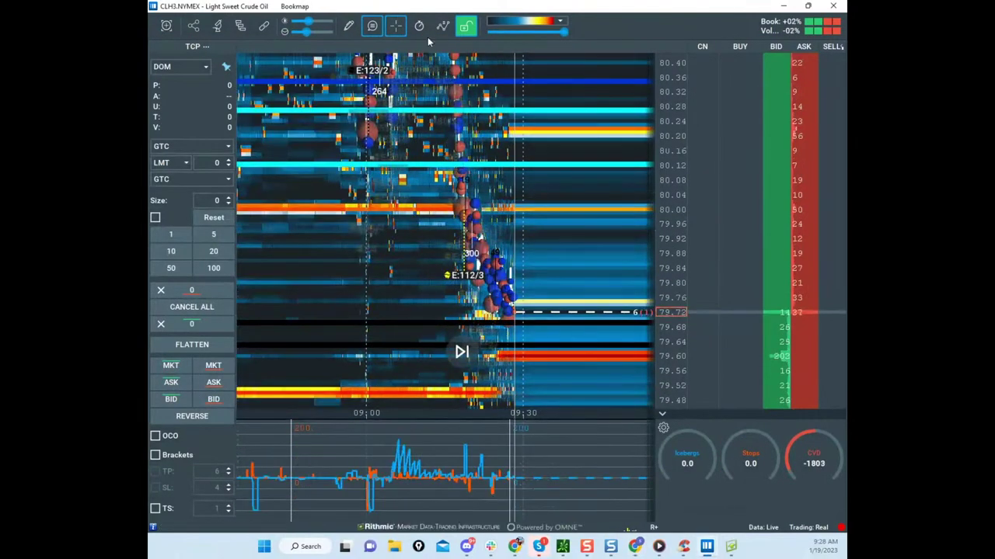
left_click_drag(500, 311, 555, 362)
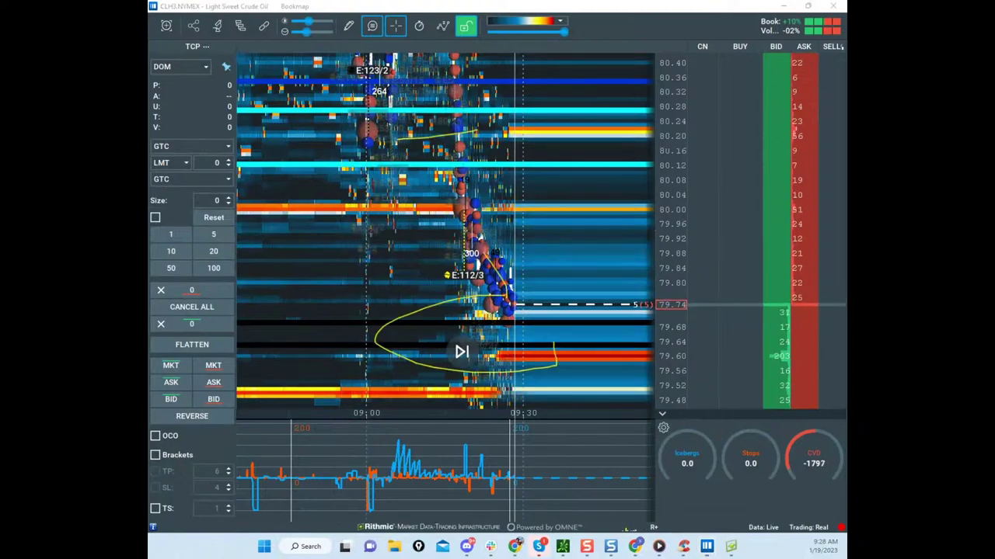
mouse_move(561, 123)
left_mouse_down()
mouse_move(464, 137)
mouse_move(502, 289)
left_mouse_up()
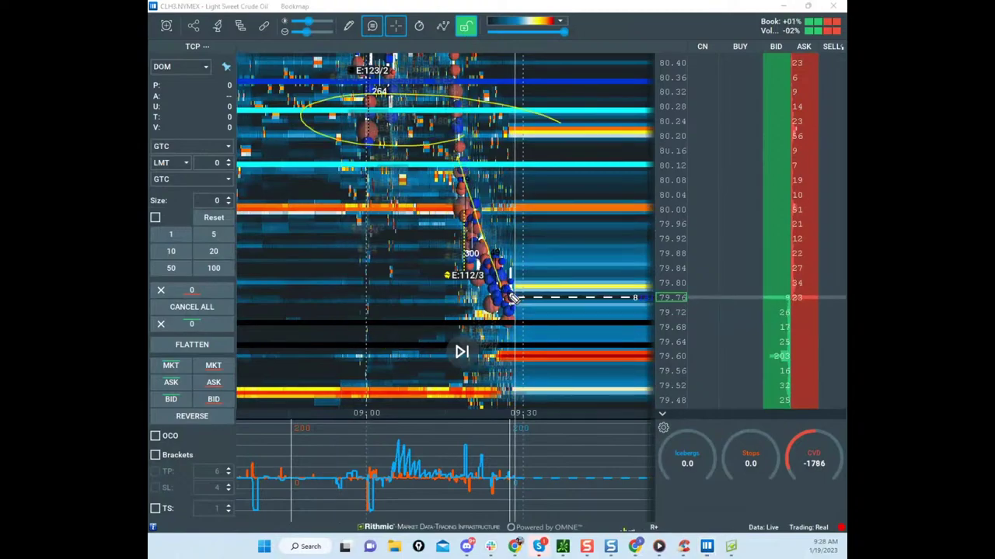
left_click_drag(414, 429, 470, 488)
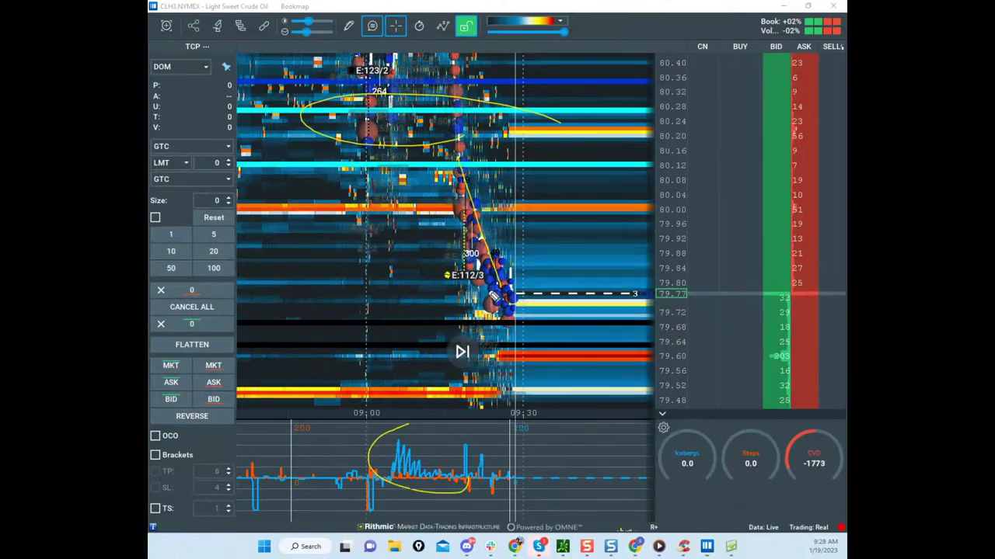
left_click_drag(459, 173, 505, 312)
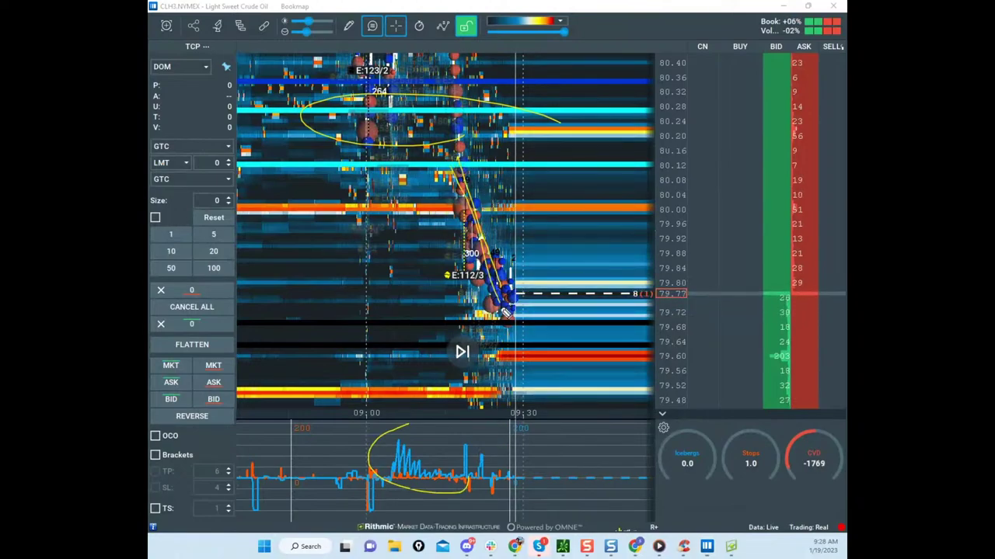
Step: Sketch a rebound from the sell-off low towards the cyan zone, mark the order book near 80.16, and clear all annotations
left_click_drag(536, 254, 574, 153)
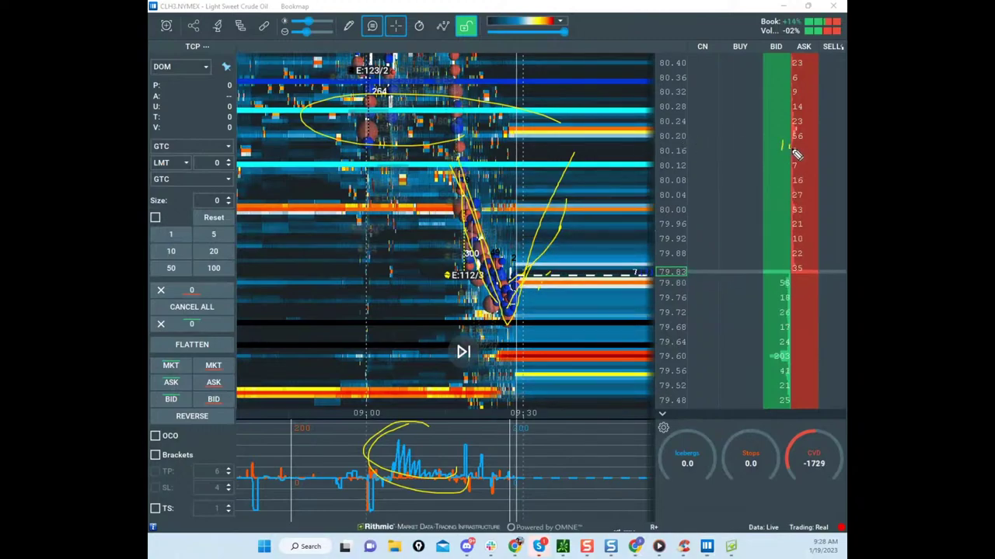
left_click_drag(801, 146, 804, 146)
left_click_drag(808, 145, 811, 146)
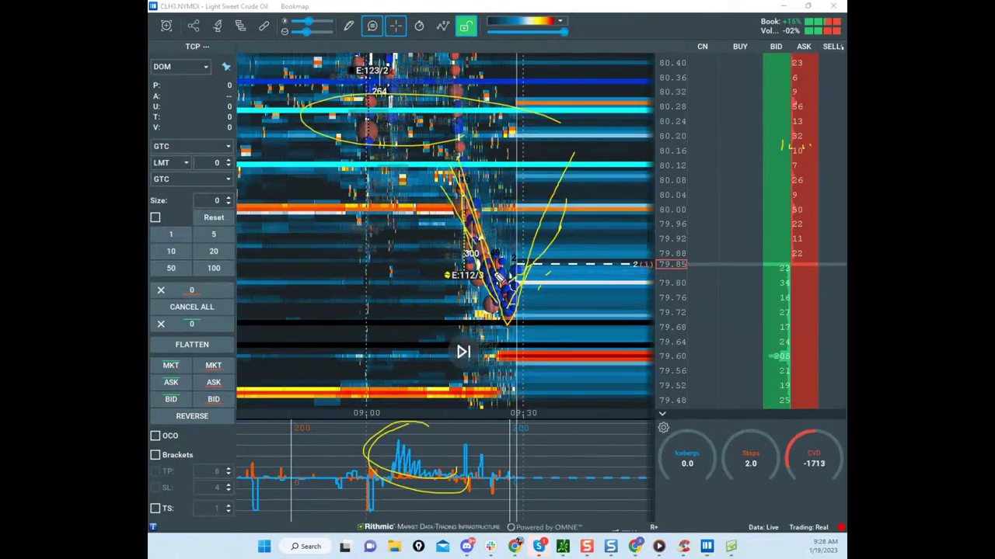
left_click_drag(498, 275, 577, 136)
left_click_drag(769, 138, 791, 169)
mouse_move(429, 121)
left_mouse_down()
mouse_move(495, 280)
mouse_move(569, 130)
mouse_move(577, 263)
left_mouse_up()
left_click(458, 15)
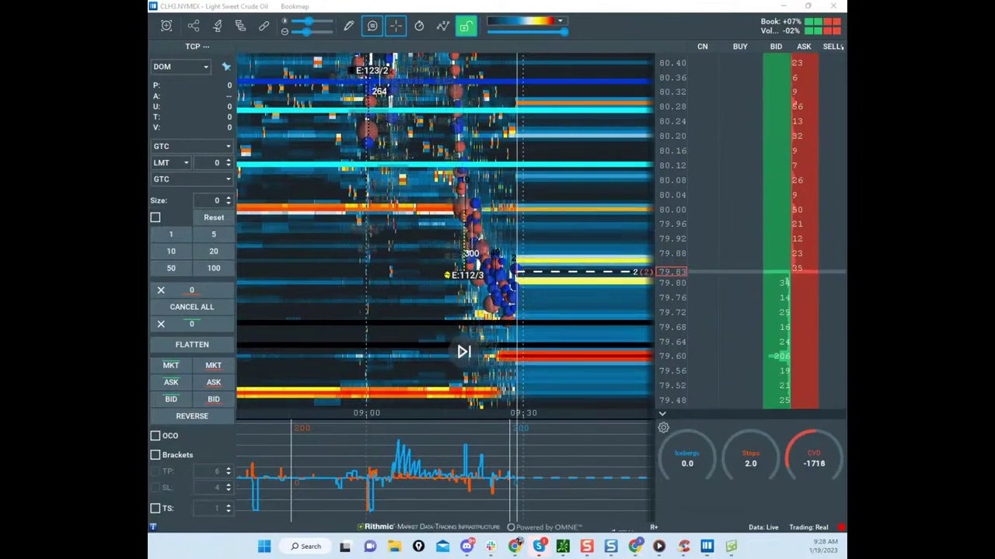
Step: Sketch the decline, a rebound into the cyan zone and a deeper drop, circle the blue indicator spikes, and clear the drawings
left_click_drag(458, 147, 513, 297)
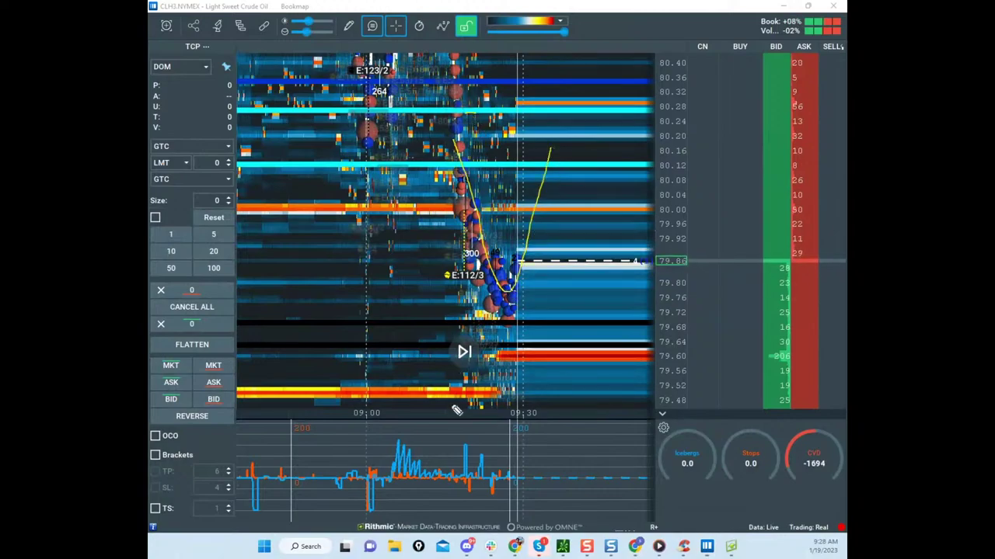
left_click_drag(433, 402, 429, 471)
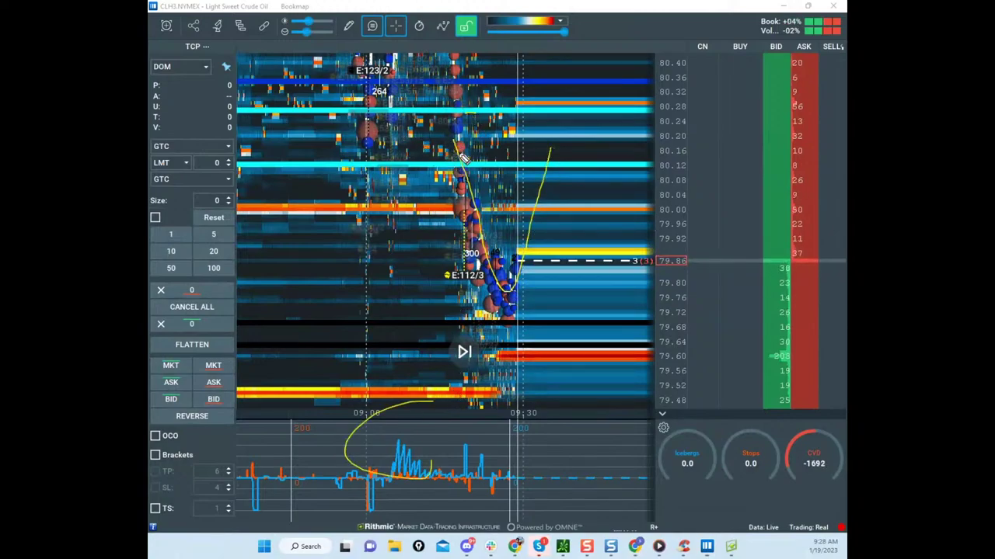
mouse_move(461, 158)
left_mouse_down()
mouse_move(534, 142)
mouse_move(568, 149)
mouse_move(520, 138)
mouse_move(604, 348)
mouse_move(600, 455)
left_mouse_up()
left_click_drag(556, 427, 644, 420)
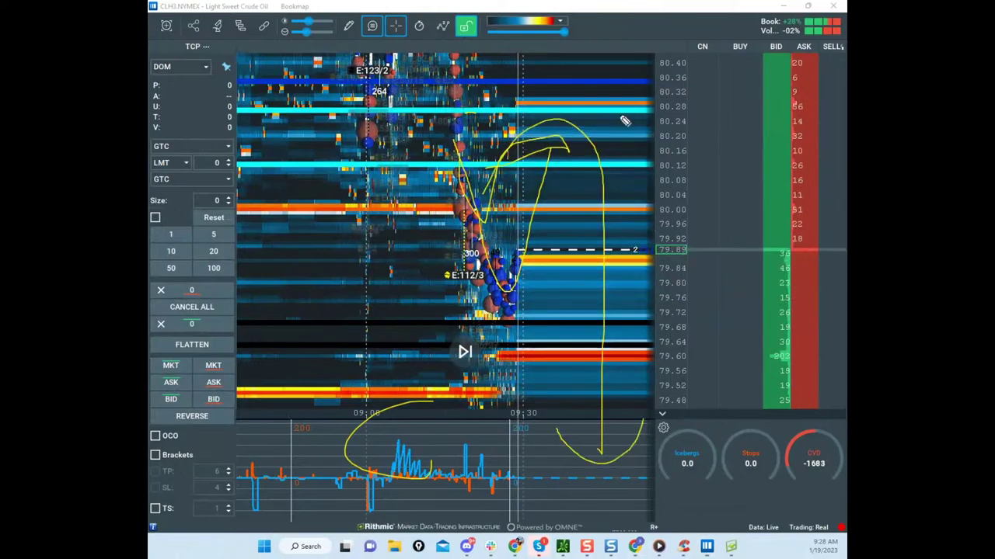
mouse_move(469, 200)
left_mouse_down()
mouse_move(559, 143)
mouse_move(551, 392)
mouse_move(616, 312)
left_mouse_up()
key("Escape")
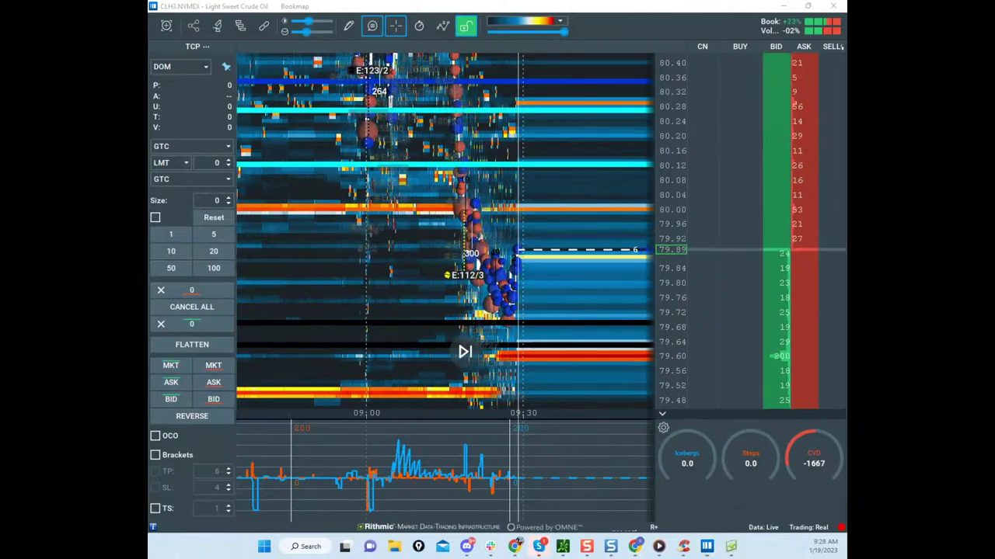
Step: Show the weekly crude oil chart in the maximized Chrome remote desktop session and circle the highs at the magenta 80.82 line
left_click_drag(148, 62, 636, 62)
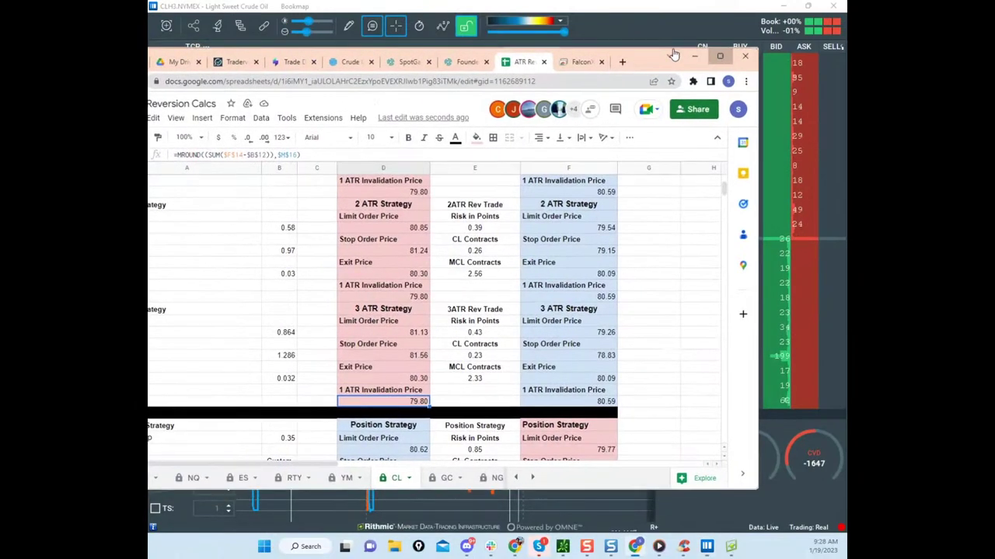
left_click(715, 58)
left_click(668, 9)
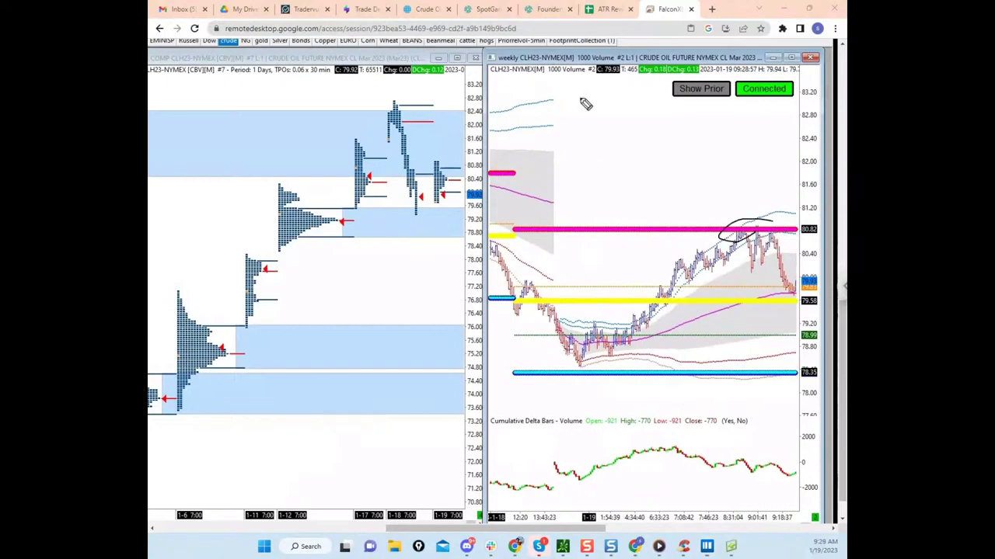
left_click_drag(787, 225, 773, 218)
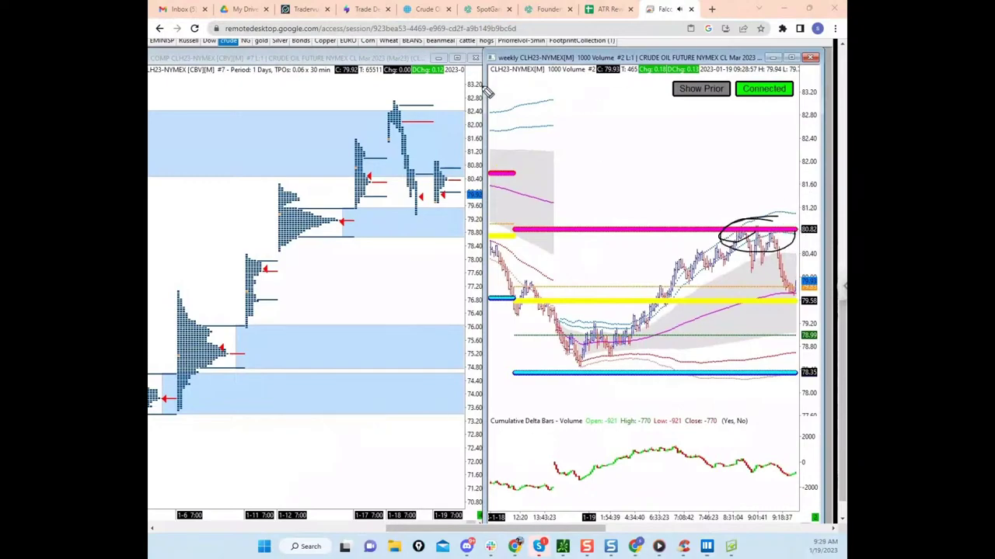
left_click(544, 80)
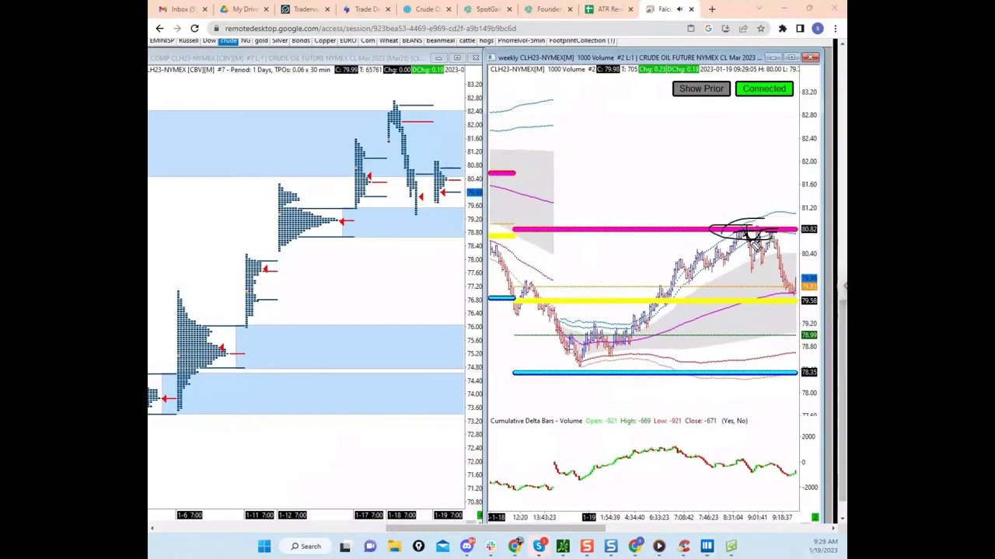
key("Escape")
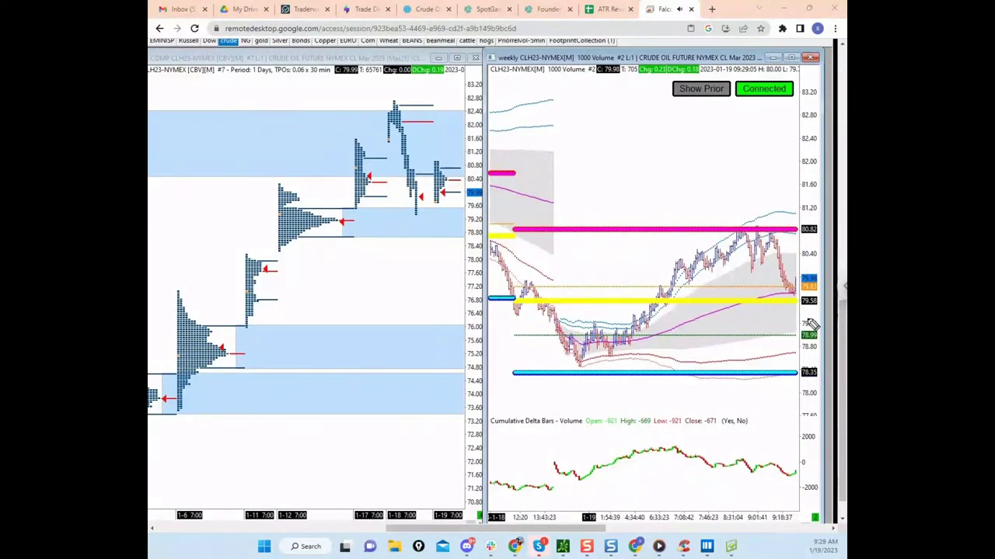
left_click_drag(738, 234, 774, 242)
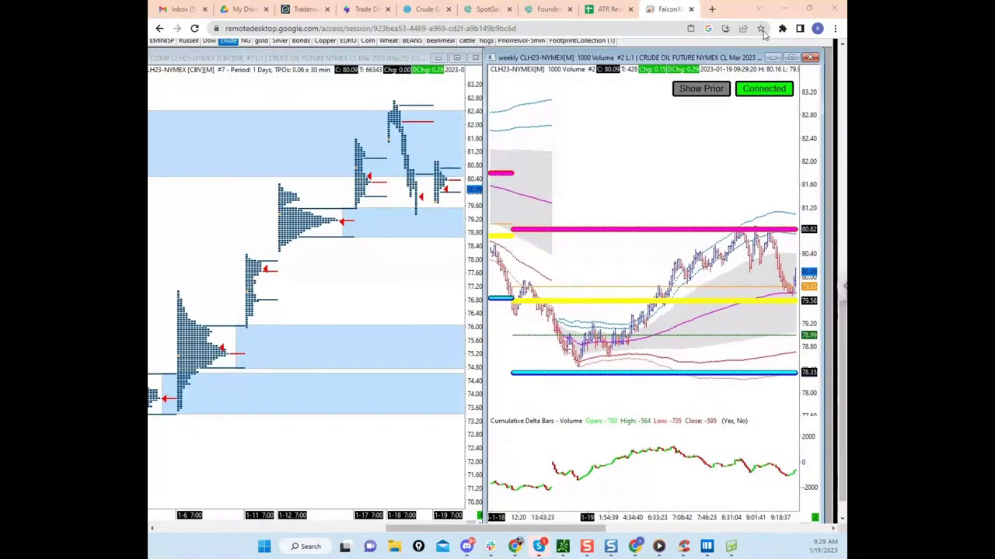
Step: Return to the crude oil heatmap, sketch the sell-off and rebound with a loop around the cyan zone, clear the marks, and examine a wider range
left_click(783, 9)
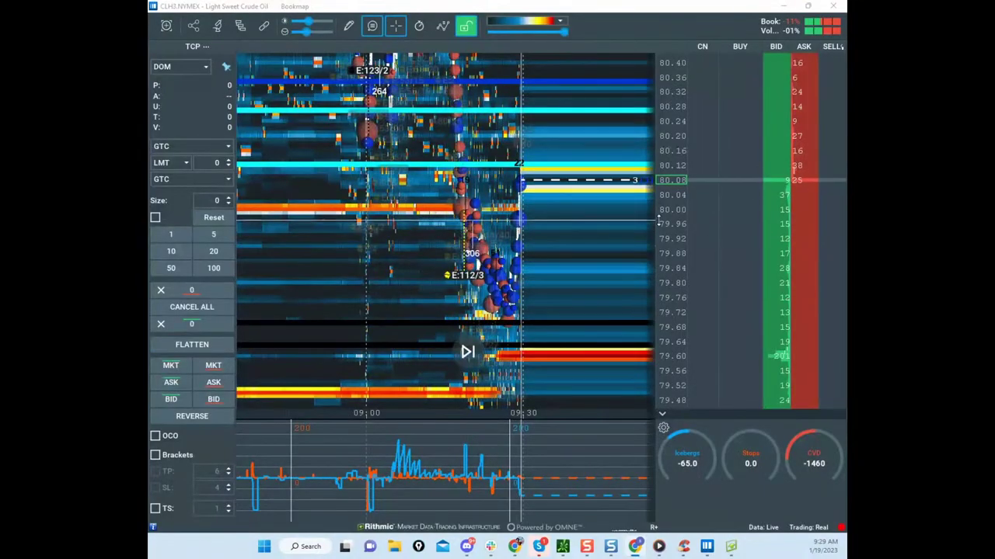
scroll(591, 245, "down", 3)
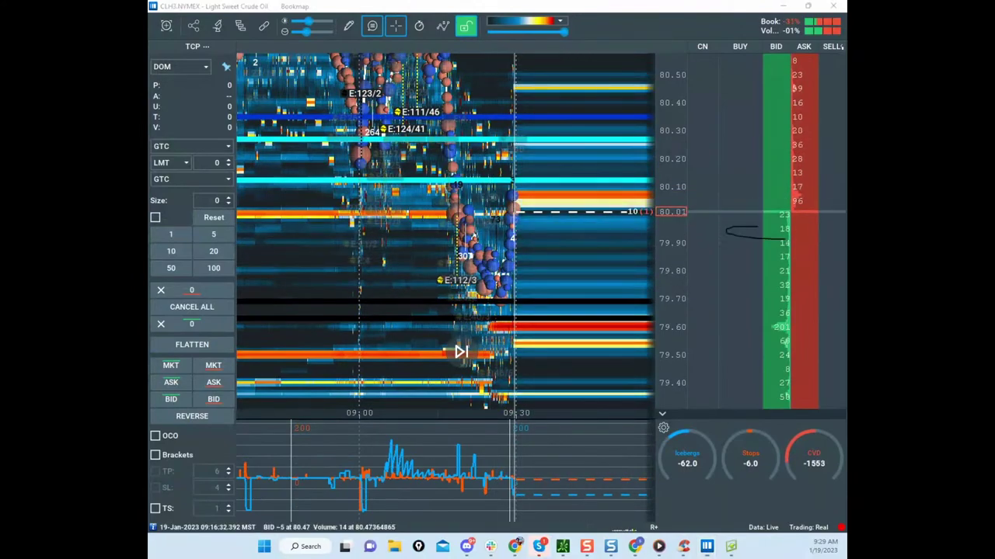
mouse_move(451, 186)
left_mouse_down()
mouse_move(496, 286)
mouse_move(555, 142)
left_mouse_up()
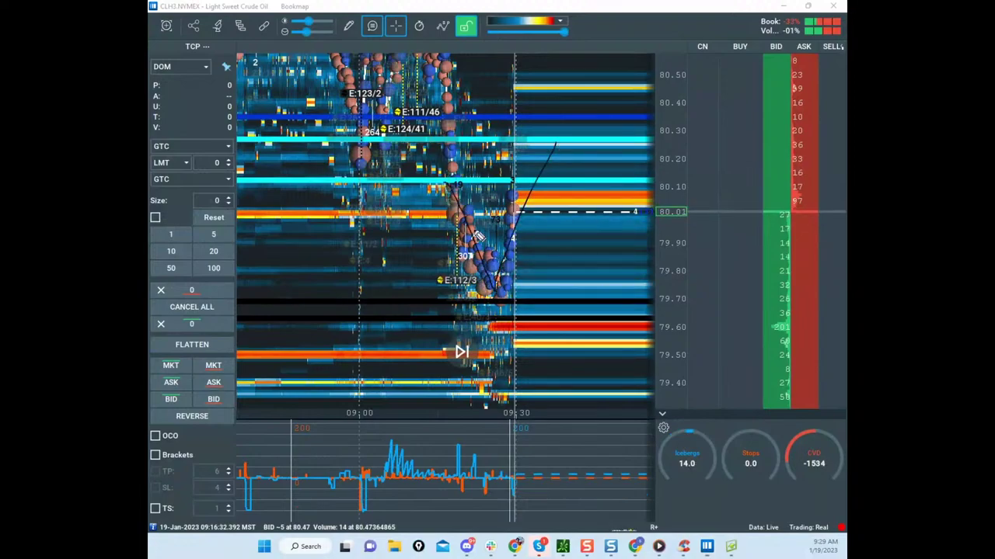
left_click_drag(483, 173, 478, 228)
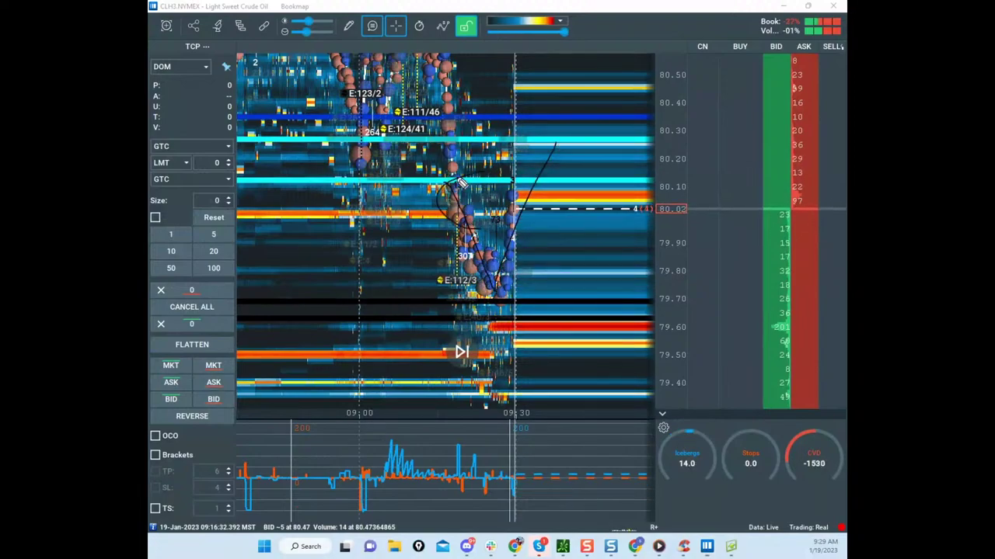
mouse_move(509, 387)
left_mouse_down()
mouse_move(539, 324)
mouse_move(579, 173)
left_mouse_up()
mouse_move(588, 127)
left_mouse_down()
mouse_move(376, 122)
mouse_move(657, 166)
mouse_move(356, 146)
left_mouse_up()
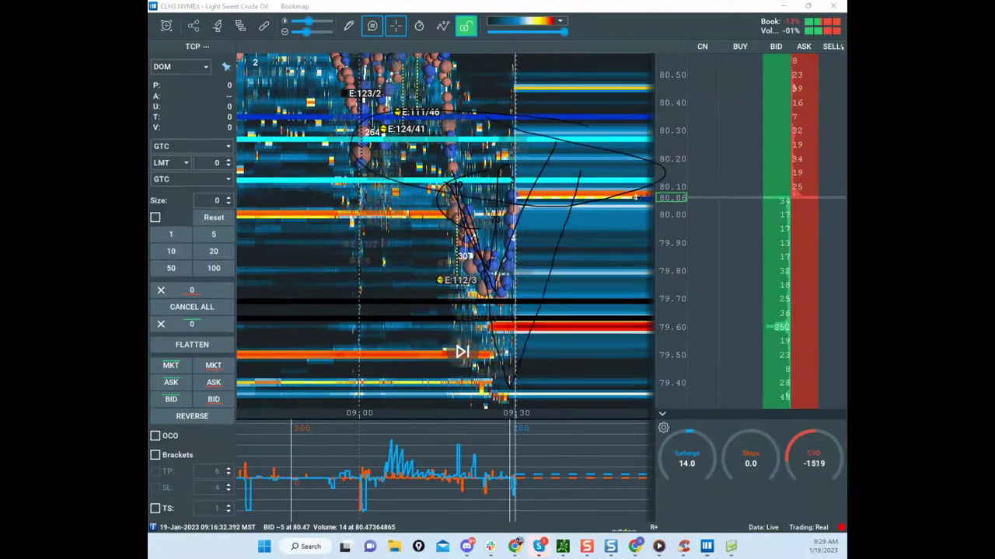
key("Escape")
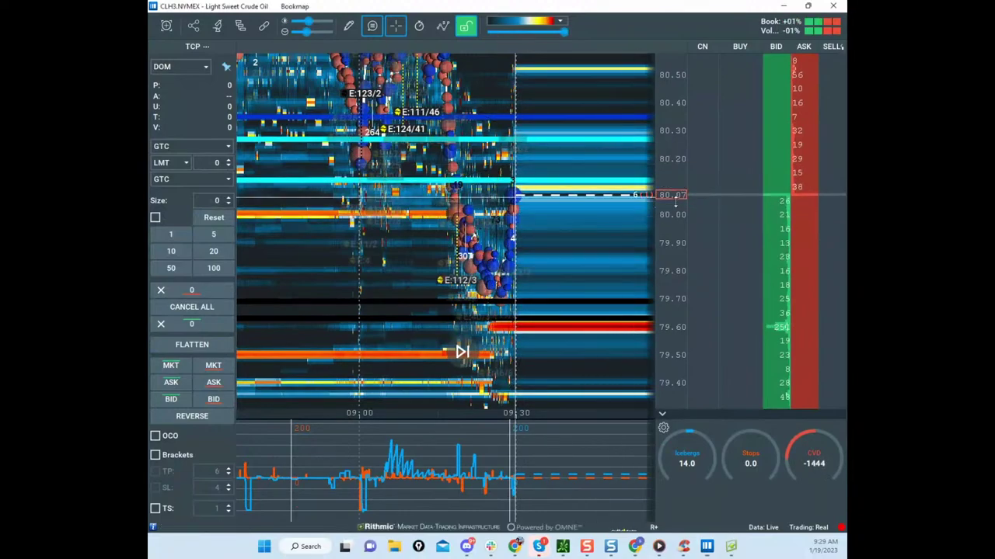
scroll(670, 204, "down", 2)
scroll(446, 134, "up", 2)
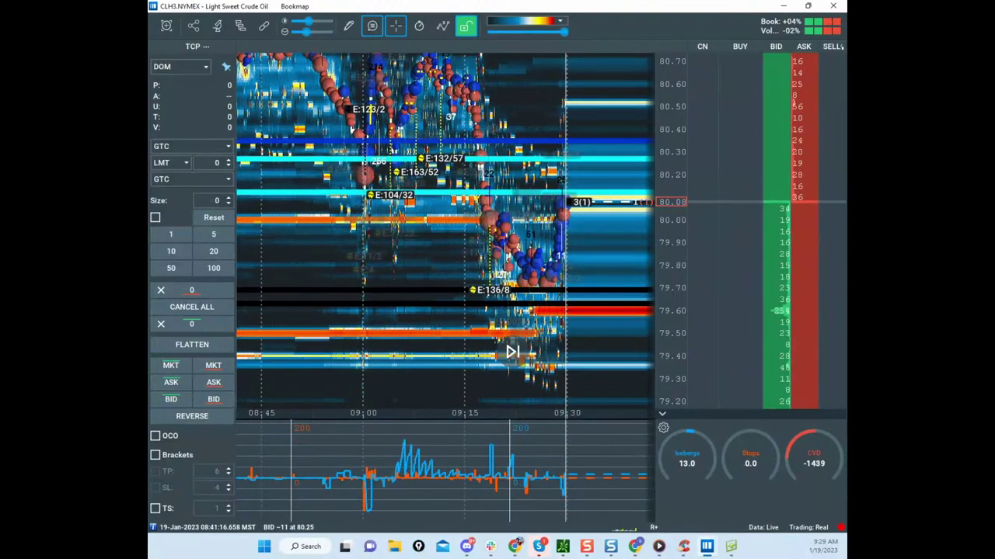
Step: Reopen the ATR Reversion Calcs CL sheet maximized and compare the short Position Strategy limit order price with the 3 ATR Strategy's invalidation price
key("alt+Tab")
left_click_drag(697, 65, 698, 70)
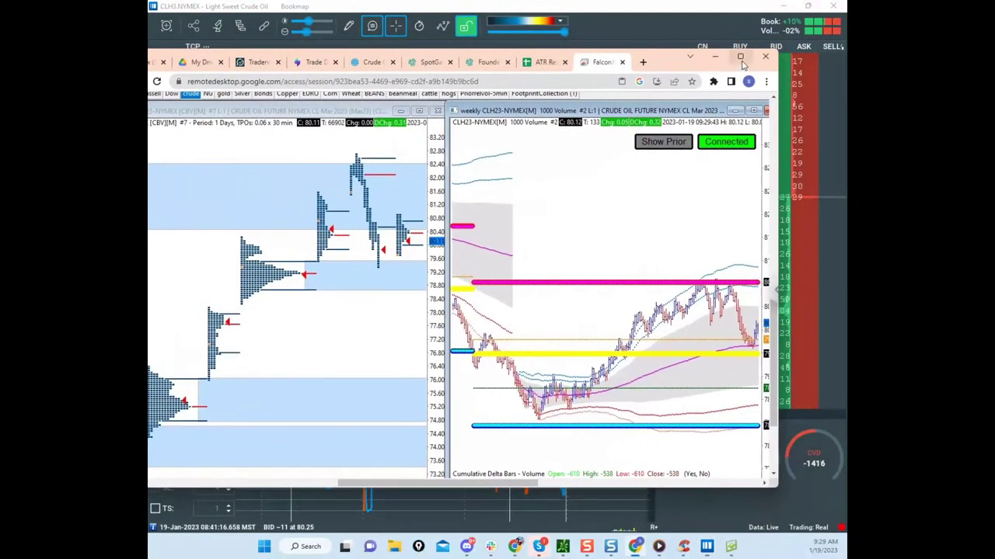
left_click(740, 59)
left_click(607, 10)
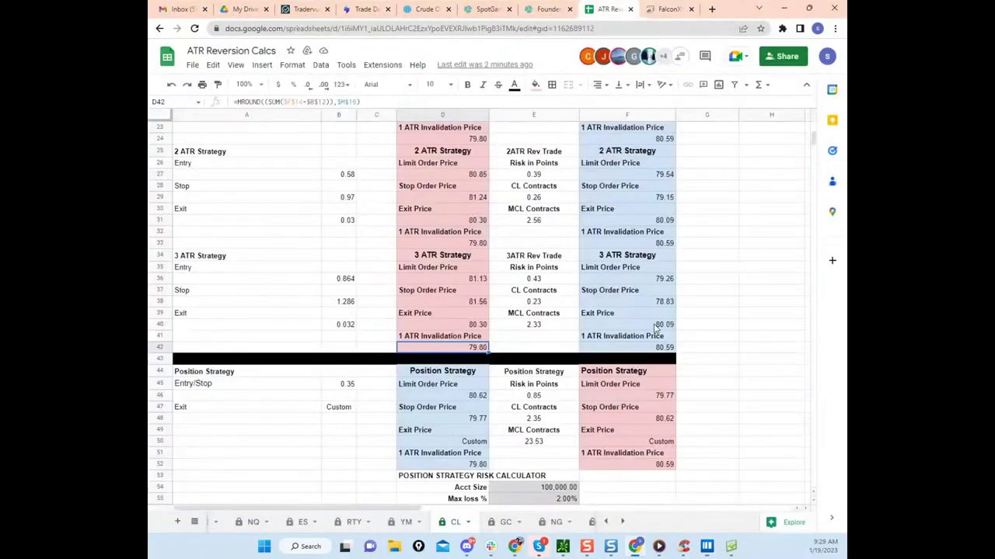
left_click(658, 375)
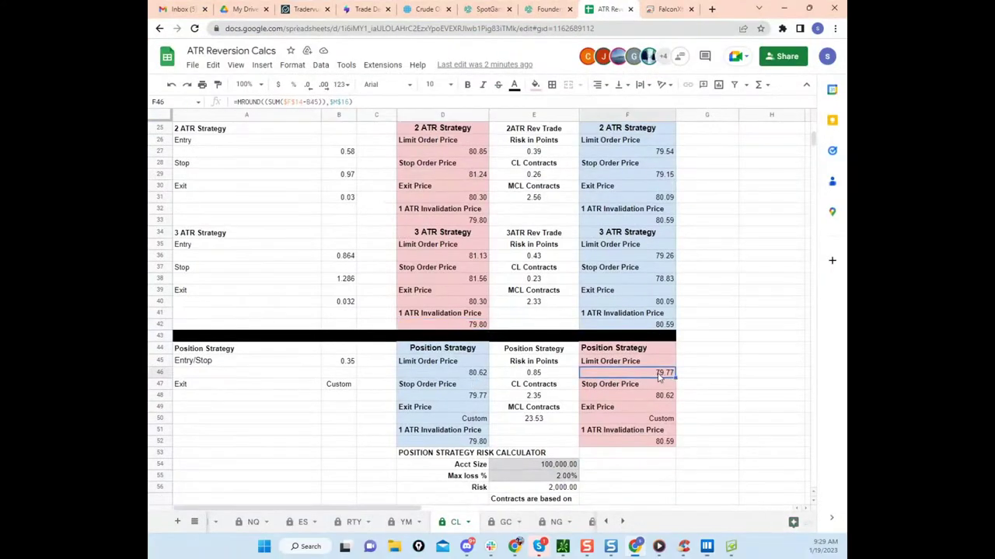
left_click(482, 325)
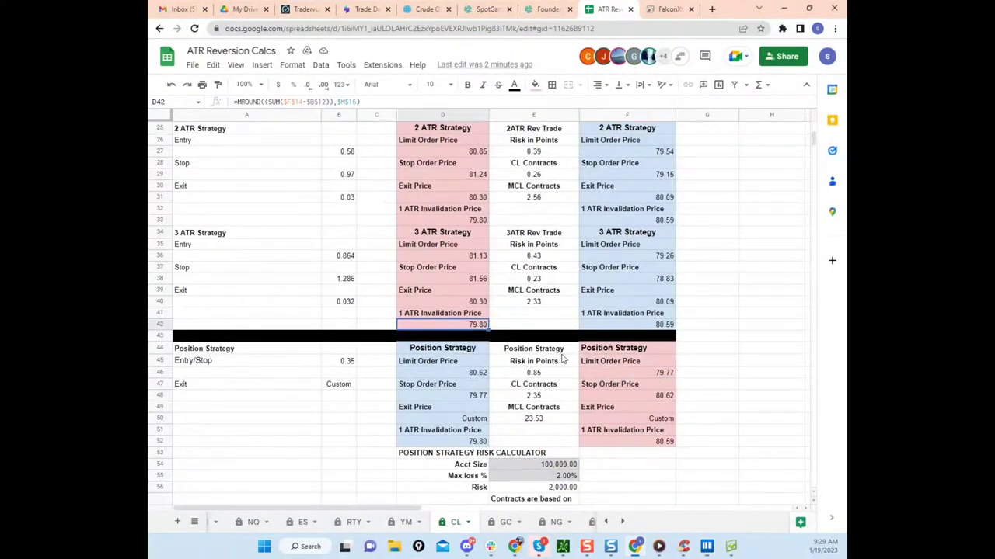
left_click(658, 373)
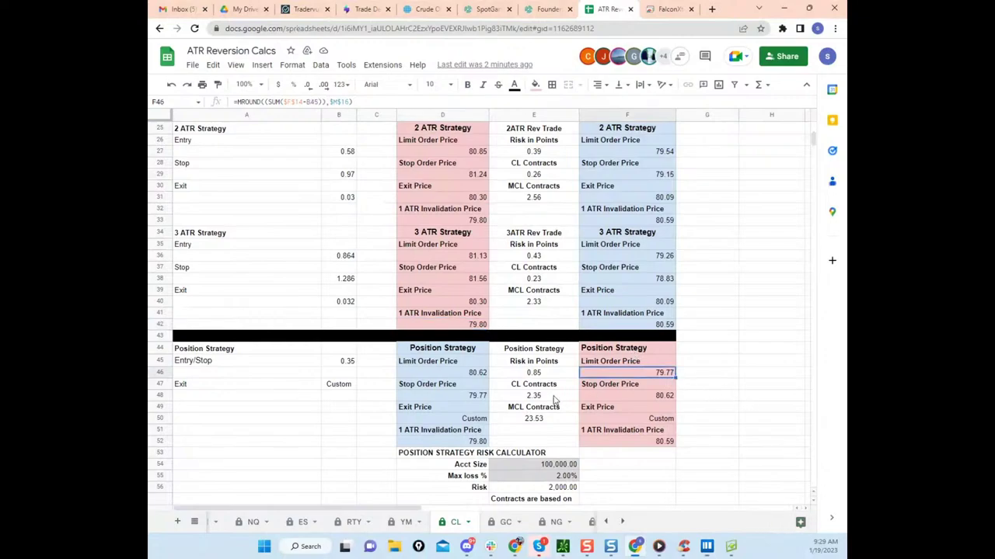
Step: Check the Position Strategy CL Contracts value, mark the latest price action around the 80.42 and 79.75 levels on the thinkorswim crude oil chart, and clear the marks
left_click(554, 398)
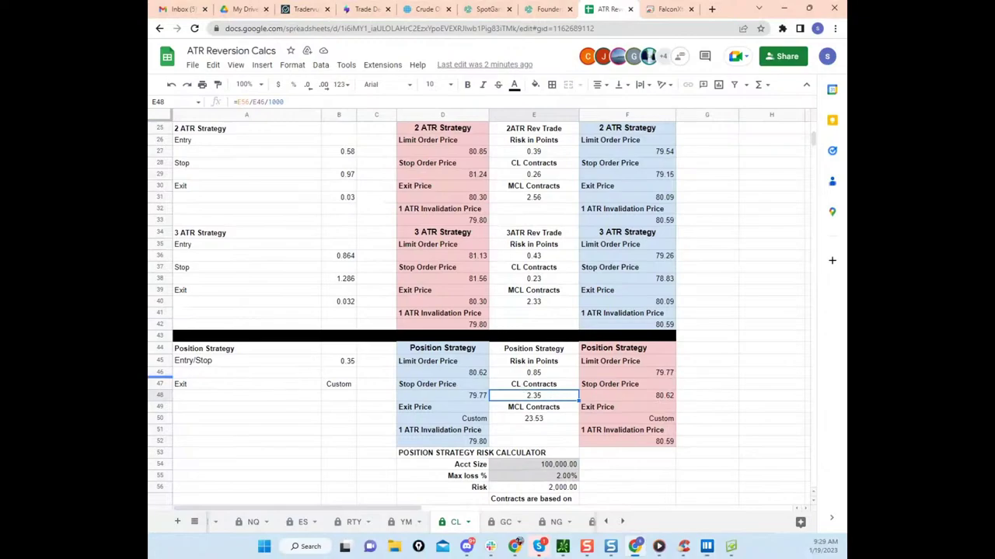
left_click_drag(149, 85, 548, 161)
left_click(668, 160)
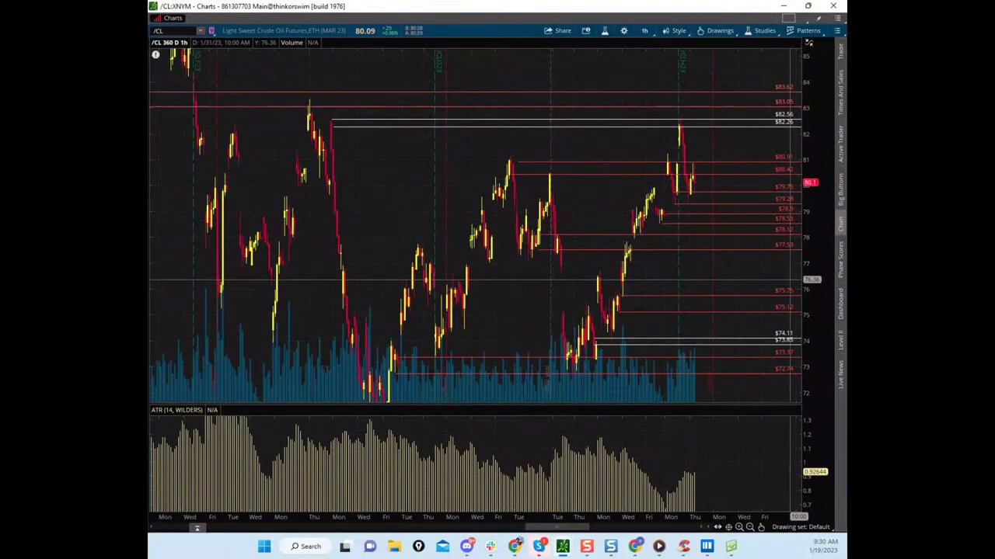
key("Delete")
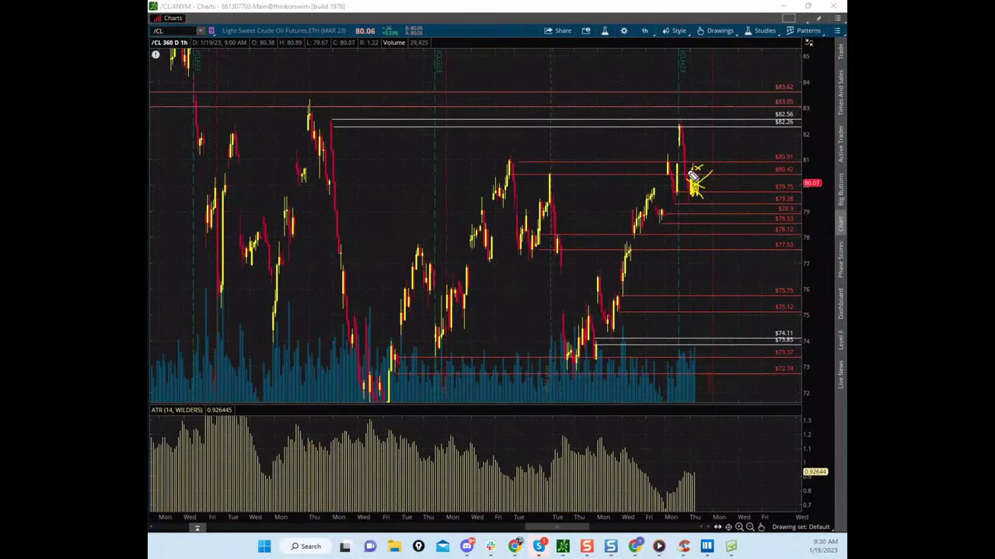
key("Escape")
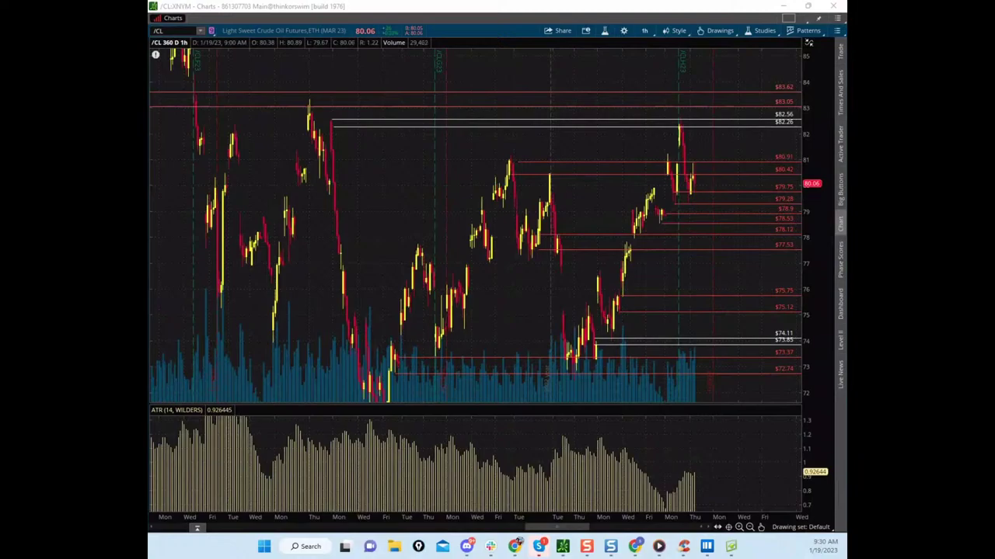
Step: Move the ATR Reversion Calcs window out of the way and place a 2-contract sell stop-limit order at 79.77 on the Bookmap crude oil ladder
key("alt+Tab")
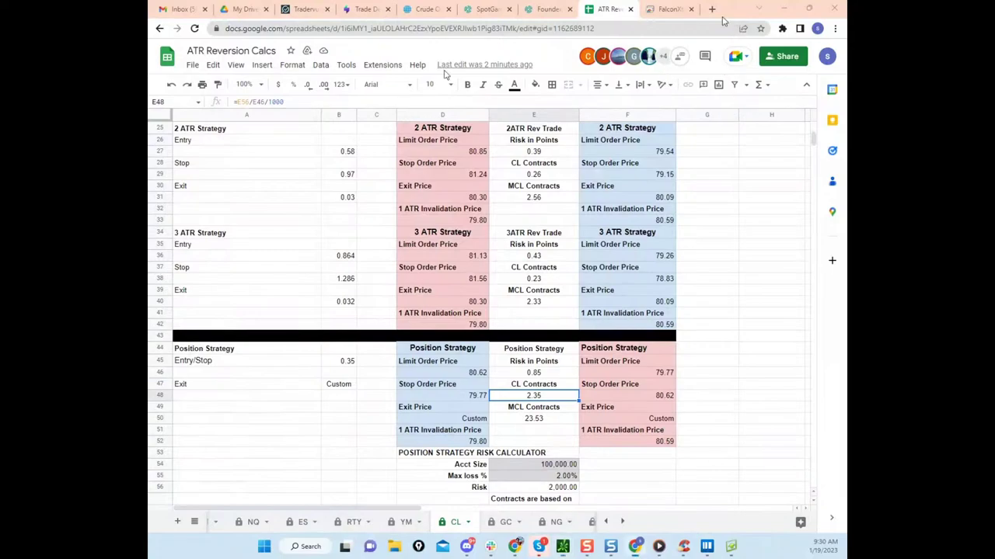
left_click_drag(723, 18, 740, 66)
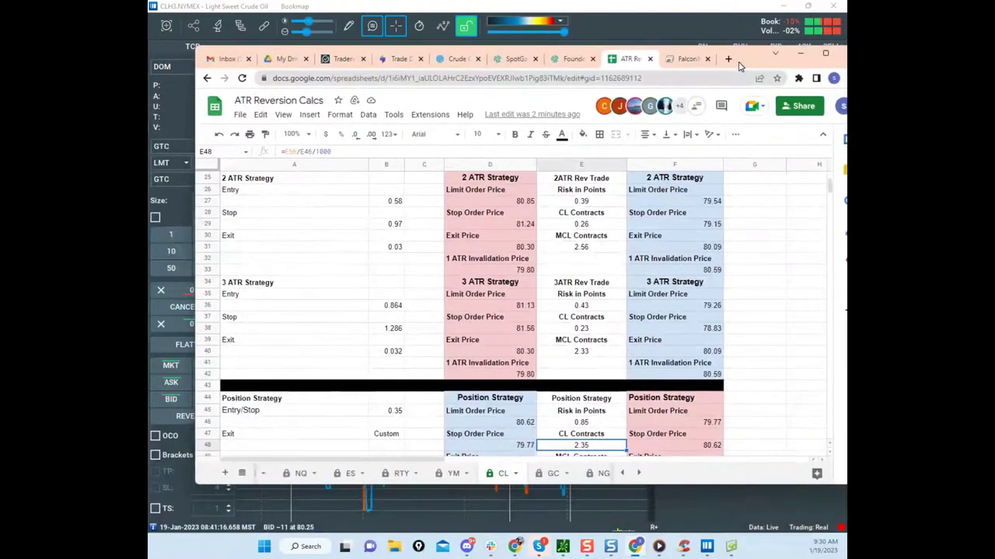
left_click(800, 53)
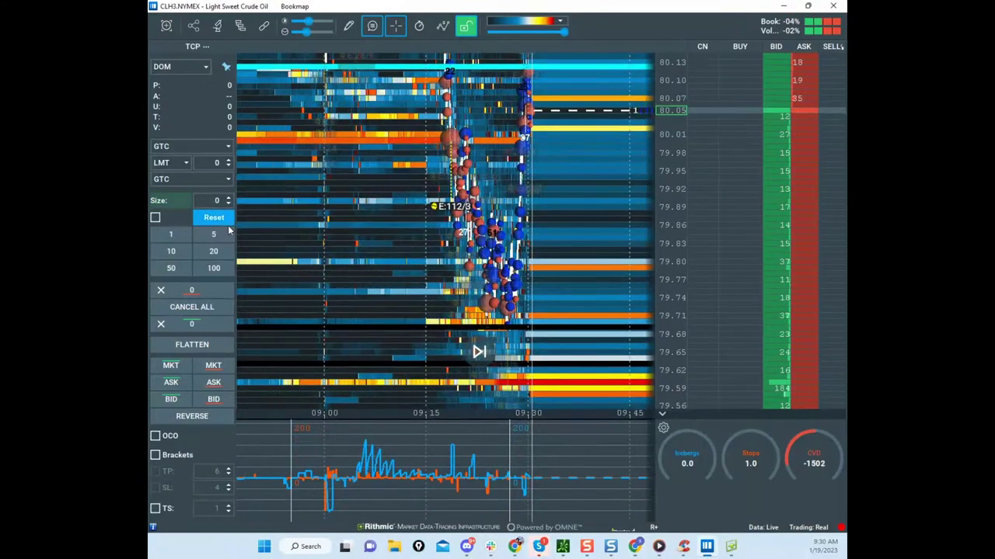
left_click(228, 199)
left_click(228, 198)
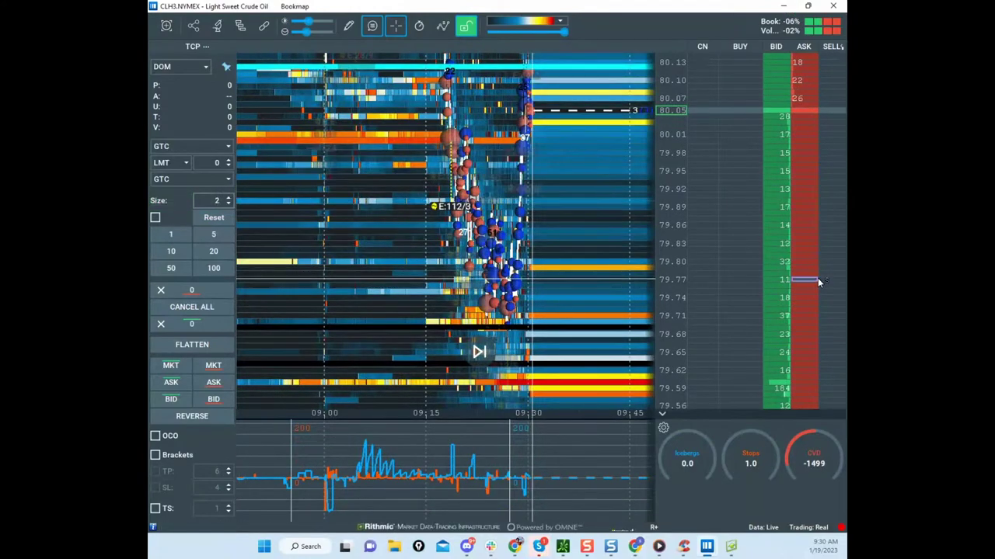
left_click(808, 279)
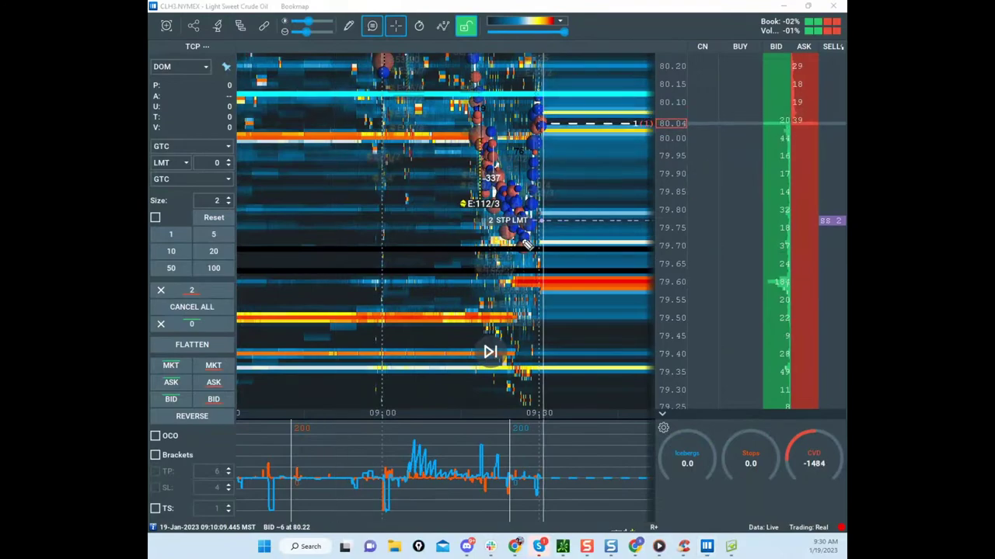
Step: Circle the black zone and resting orders near 79.60 on the crude oil heatmap, and examine the E-Mini S&P 500 heatmap around 3900
mouse_move(501, 246)
left_mouse_down()
mouse_move(559, 251)
mouse_move(573, 289)
left_mouse_up()
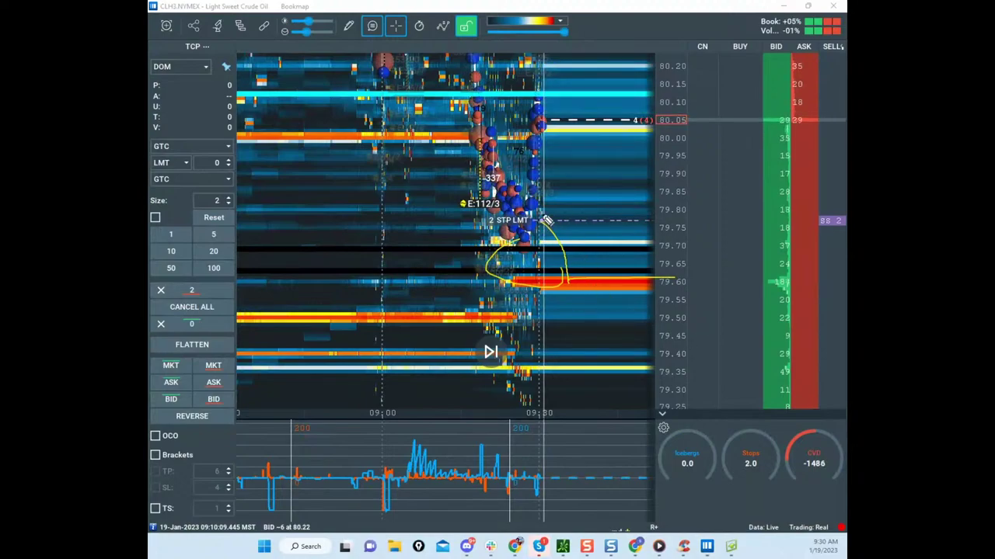
mouse_move(463, 83)
left_mouse_down()
mouse_move(561, 117)
mouse_move(577, 351)
left_mouse_up()
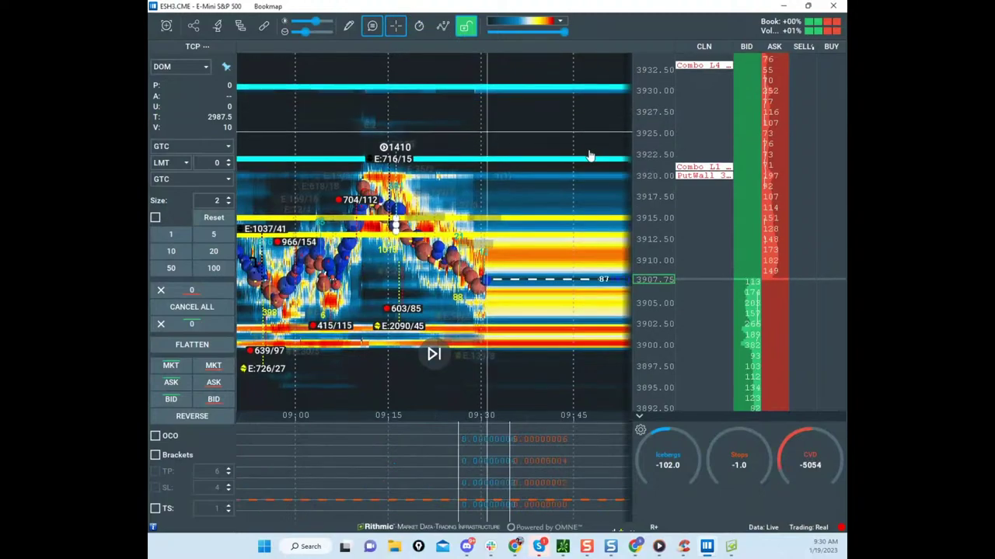
left_click_drag(514, 231, 546, 159)
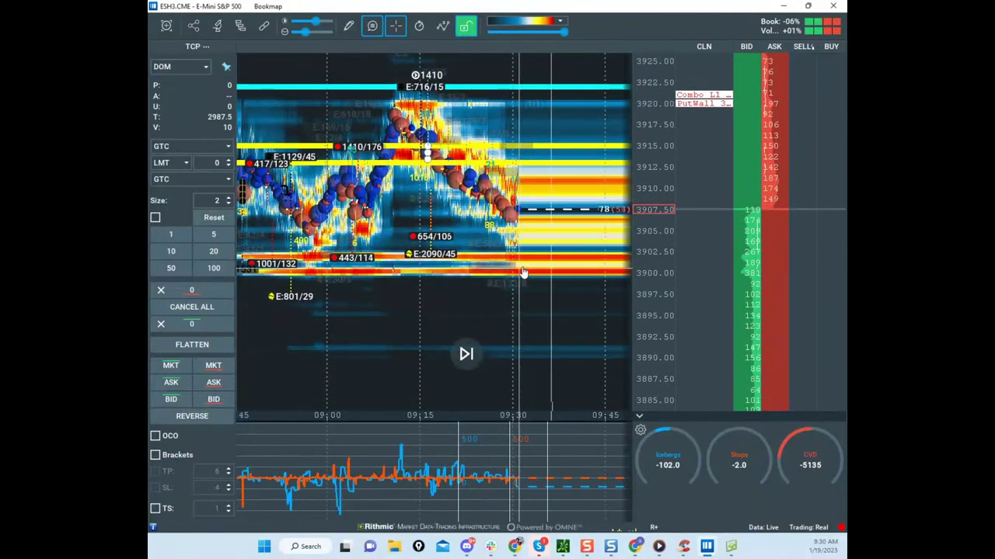
left_click_drag(566, 281, 558, 290)
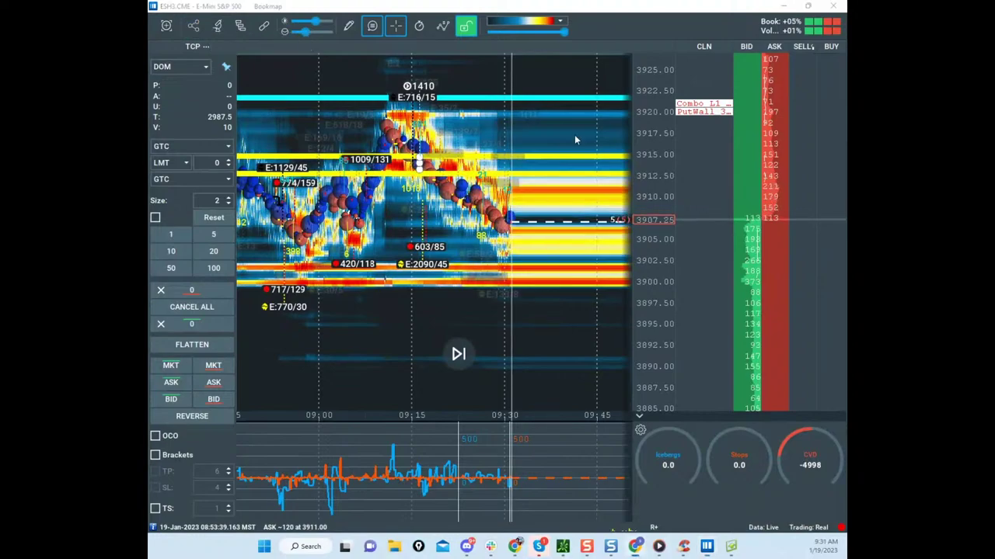
Step: Bring the Chrome window back maximized and open scottpulcinitrader.com in a new tab
left_click_drag(51, 115, 691, 95)
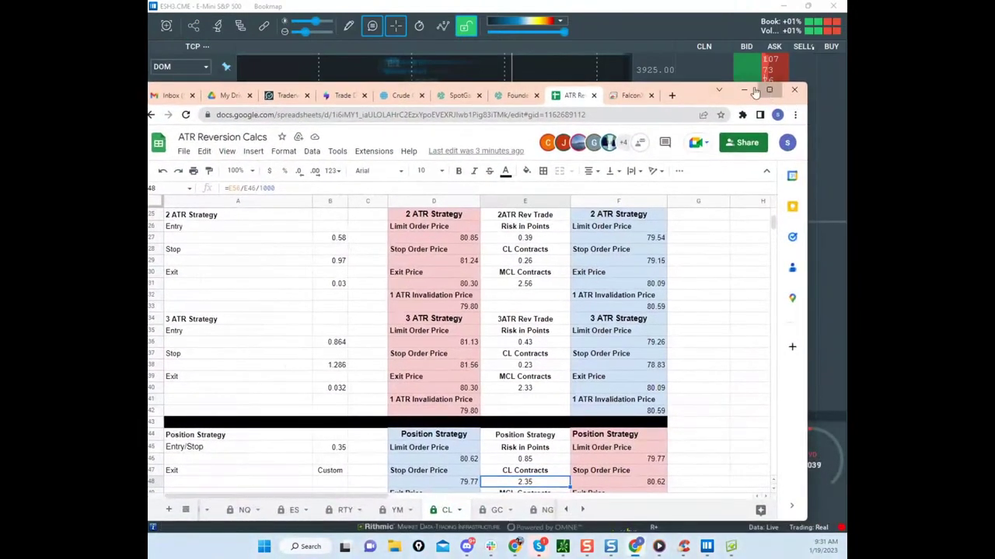
left_click(769, 90)
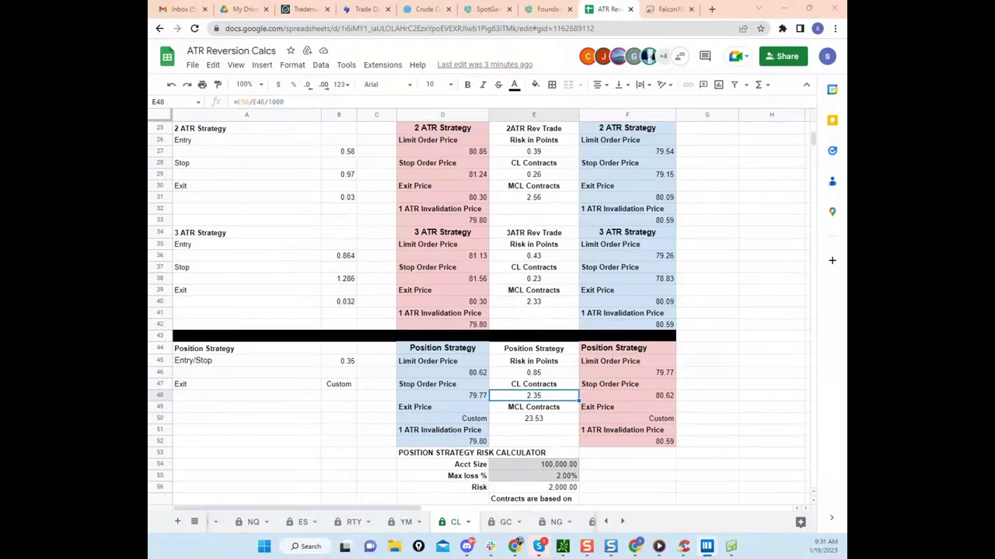
left_click(712, 9)
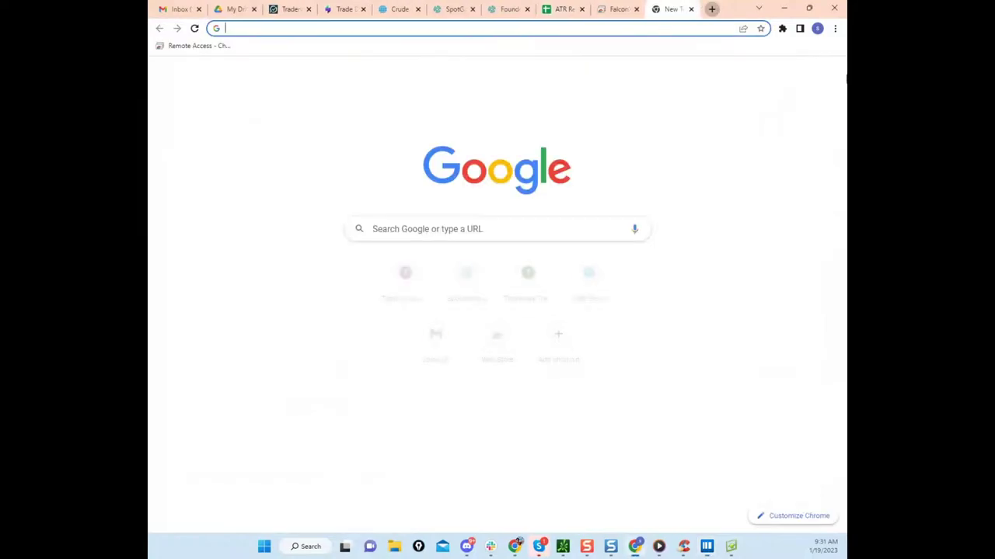
type("scottpulci")
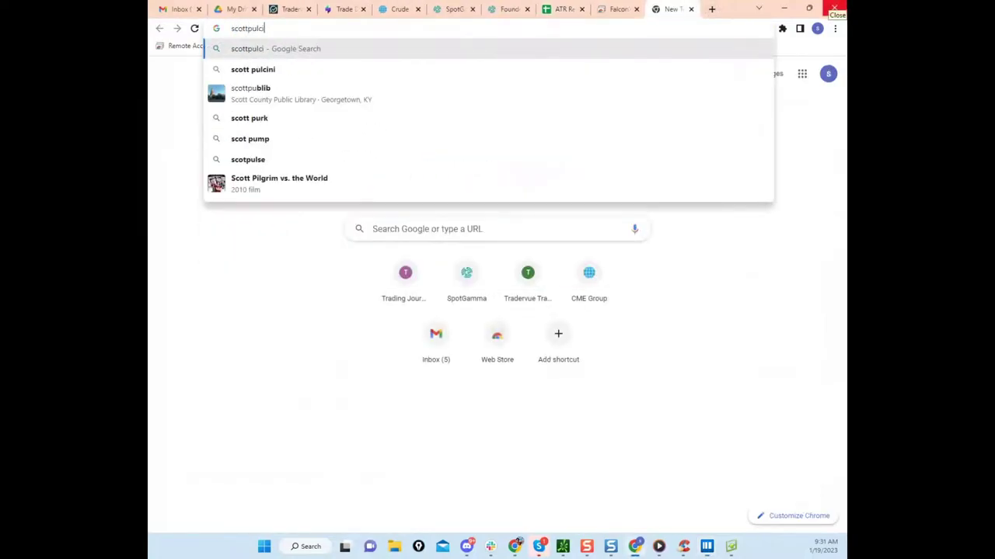
type("nit")
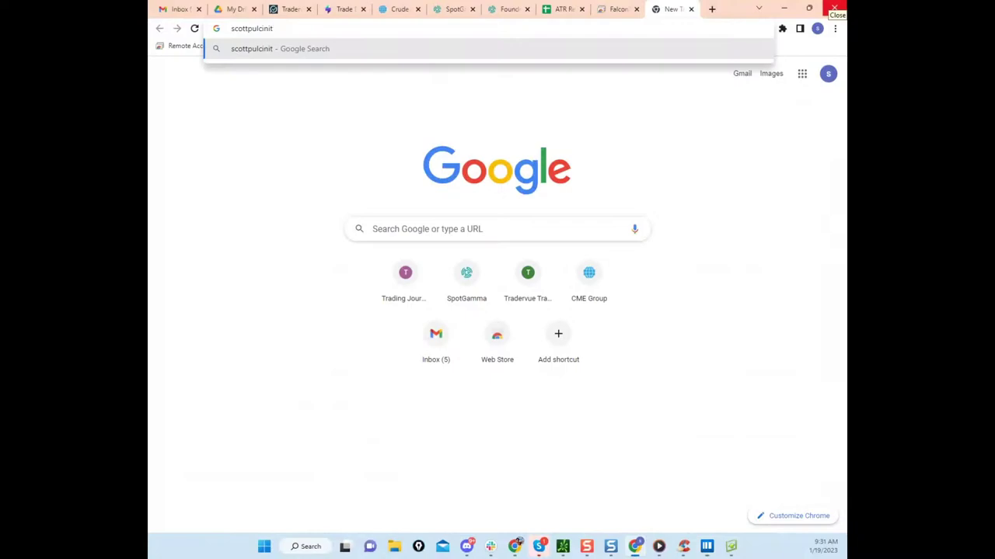
type("rader.c")
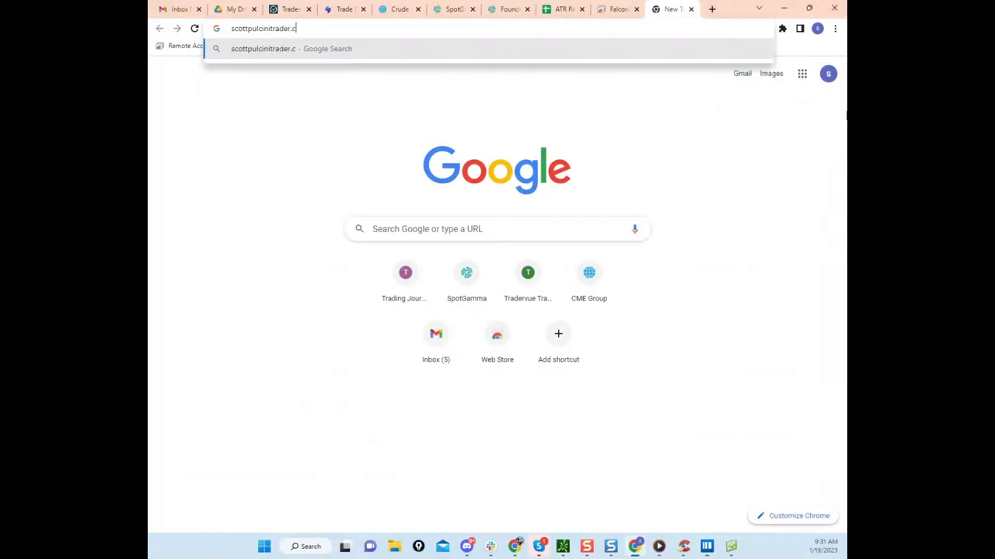
type("om")
key("Return")
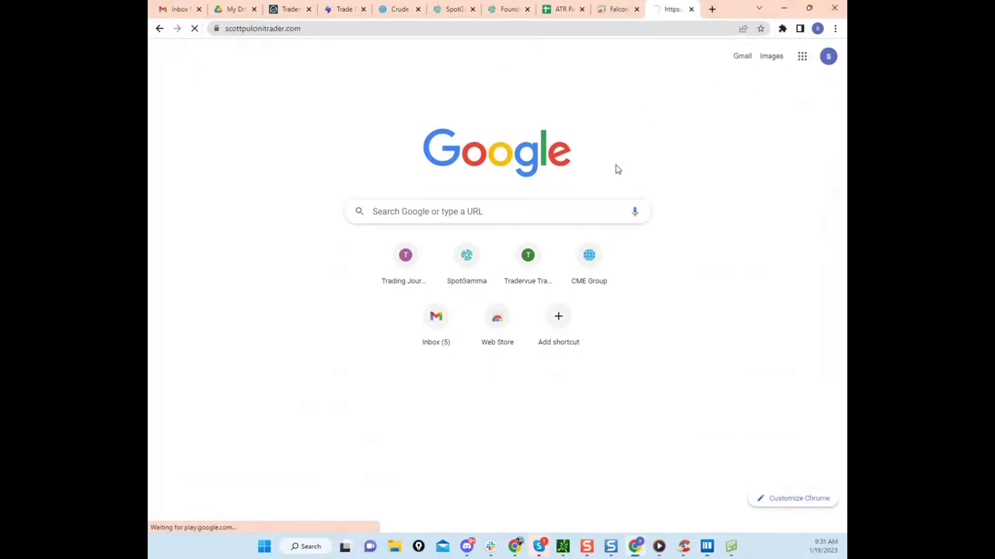
Step: Open the Apex Trader Funding offer from the trader's home page and look over its landing page
scroll(658, 405, "down", 6)
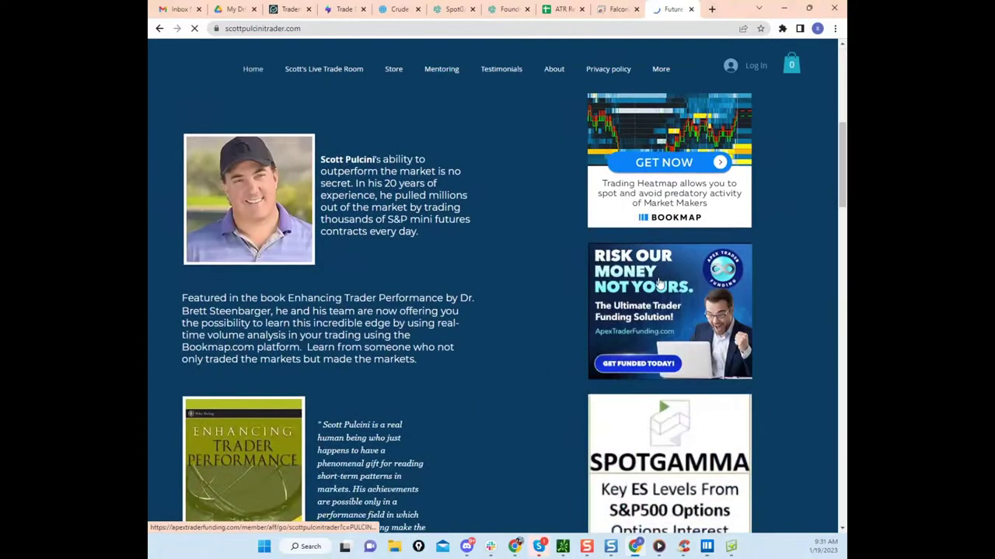
left_click(659, 396)
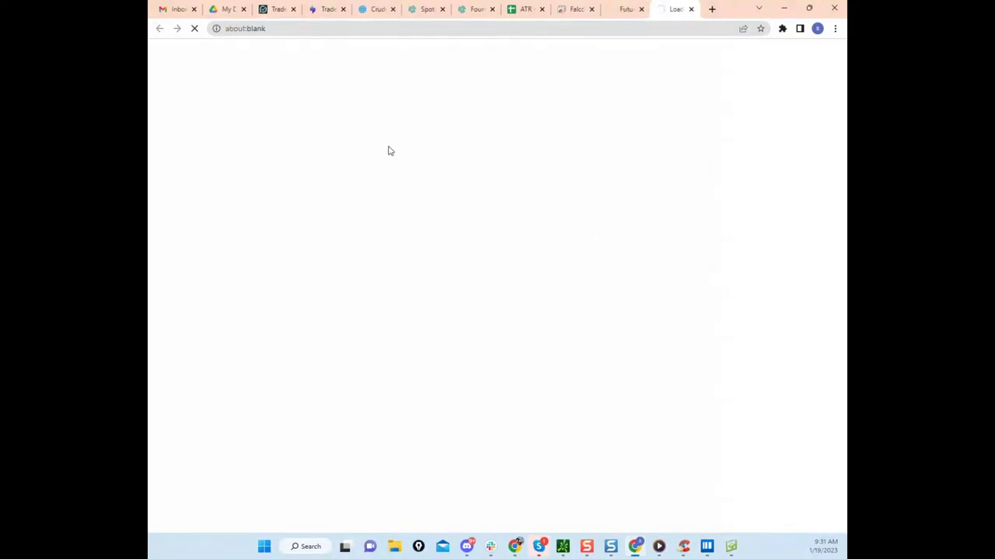
scroll(355, 288, "down", 4)
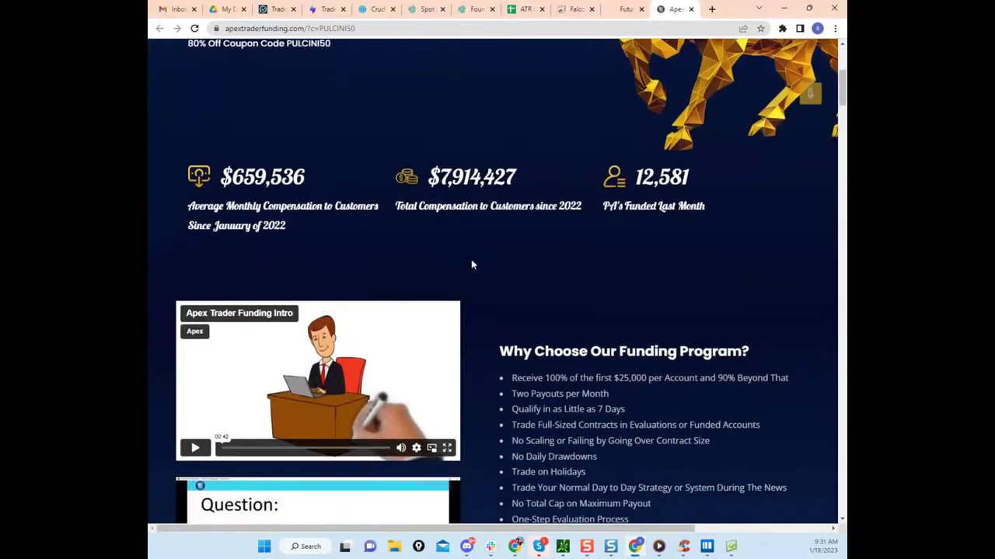
scroll(450, 241, "up", 4)
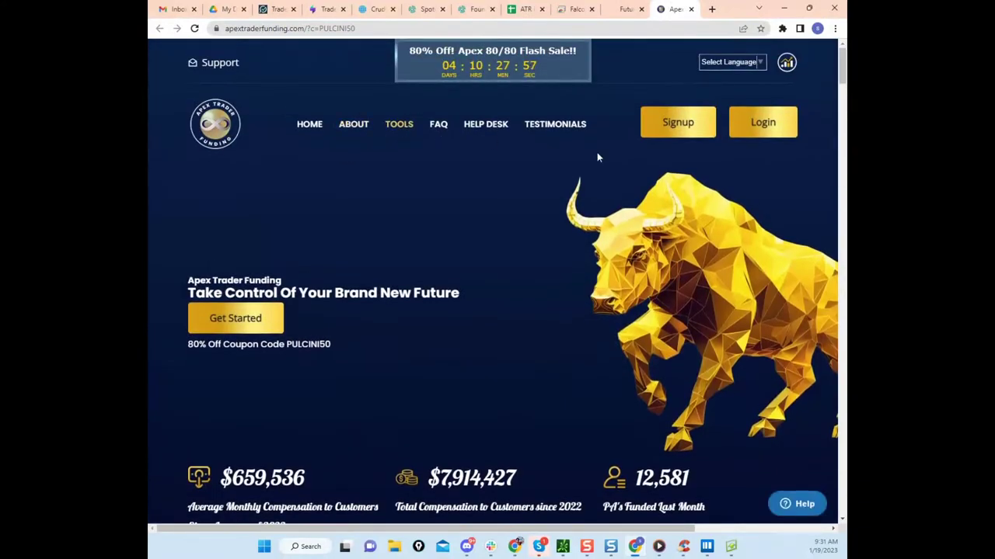
Step: Go to the Apex sign-up plans, compare the account sizes, and start the sign-up for the 150K Full plan
left_click(671, 123)
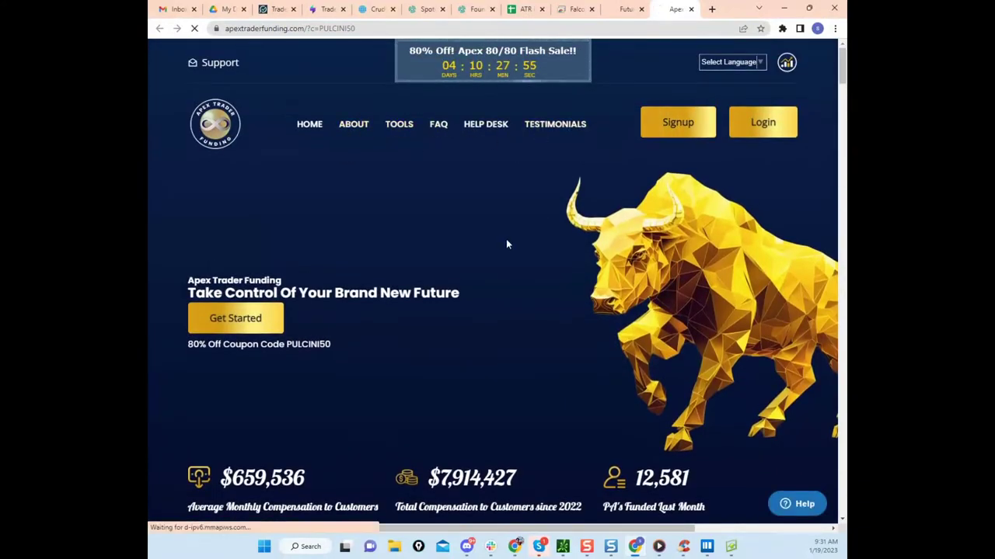
scroll(483, 247, "down", 15)
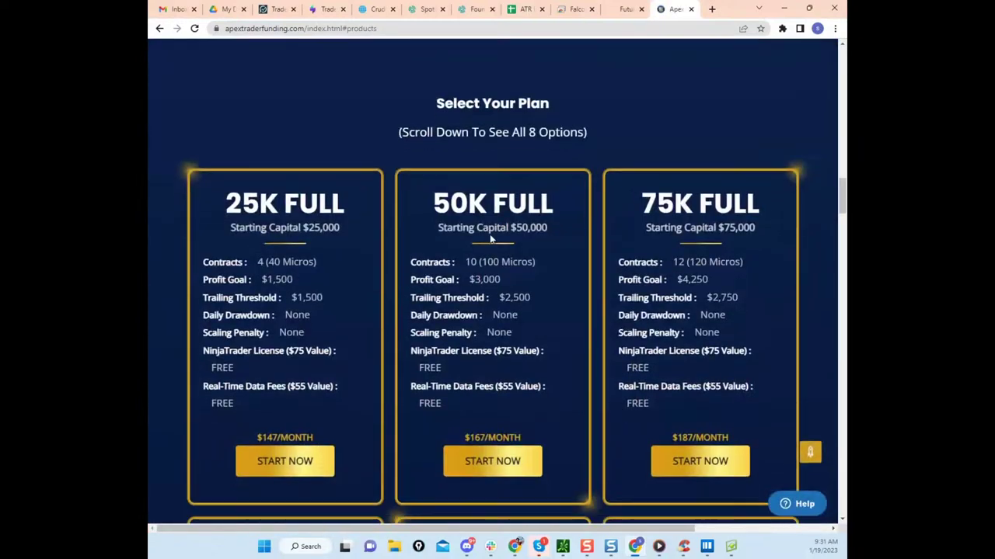
scroll(488, 460, "down", 1)
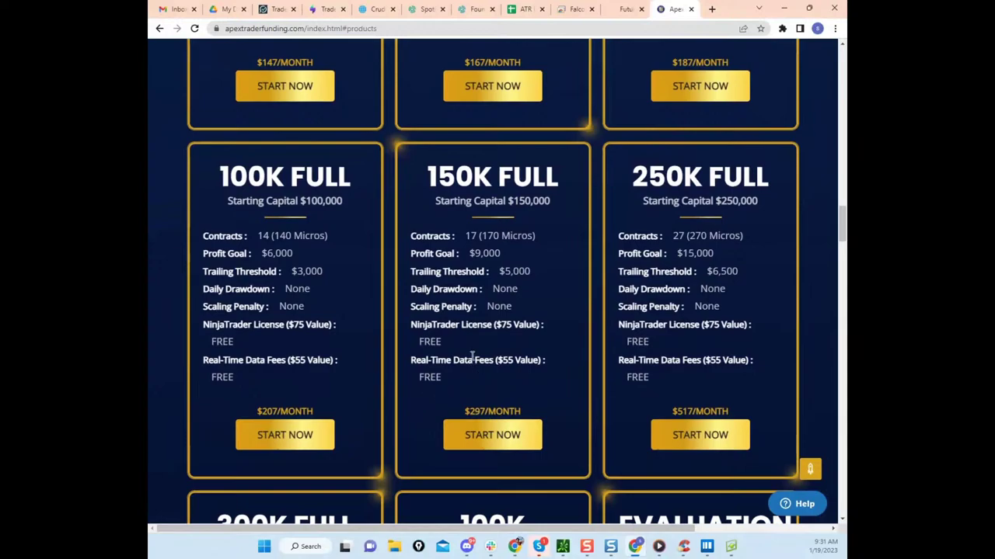
scroll(472, 356, "up", 1)
scroll(484, 362, "down", 1)
left_click(508, 445)
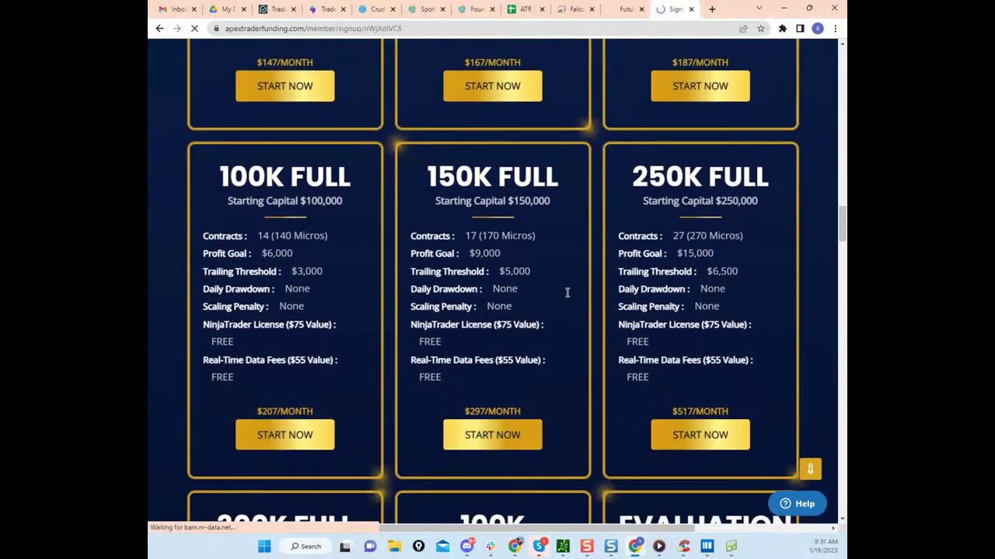
Step: Review the 150K Full sign-up form down to the coupon code field and billing terms, and return to the plan list
scroll(579, 277, "down", 2)
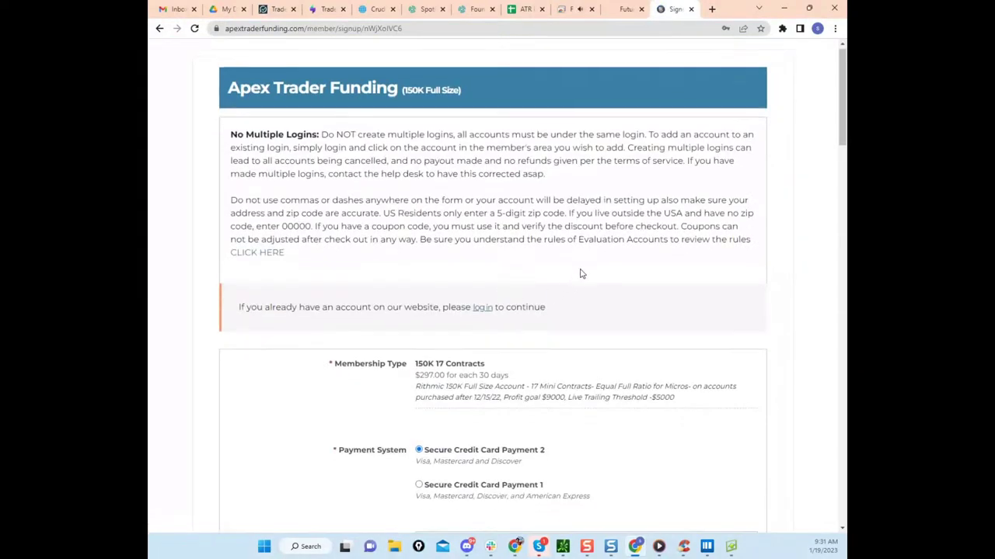
scroll(571, 275, "up", 1)
scroll(555, 273, "down", 7)
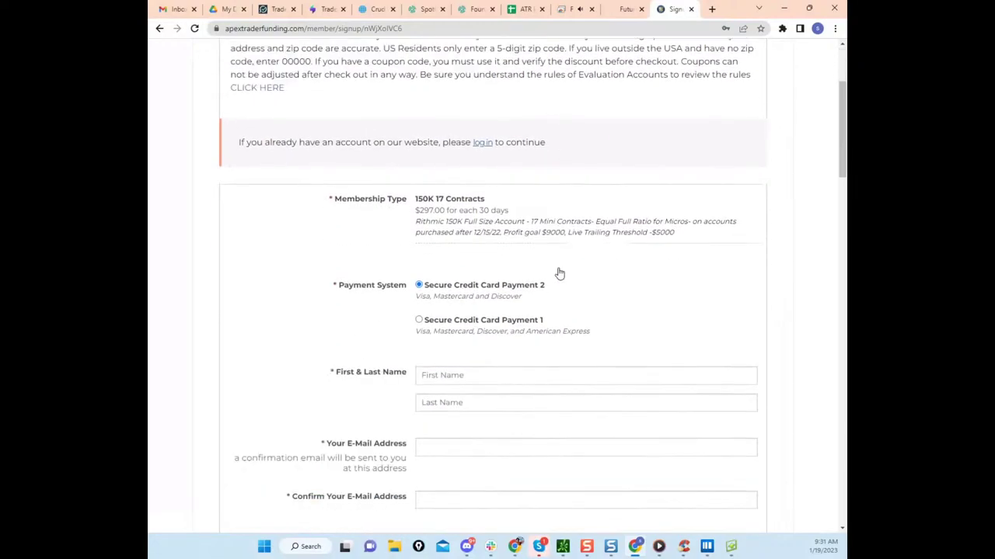
scroll(552, 273, "down", 5)
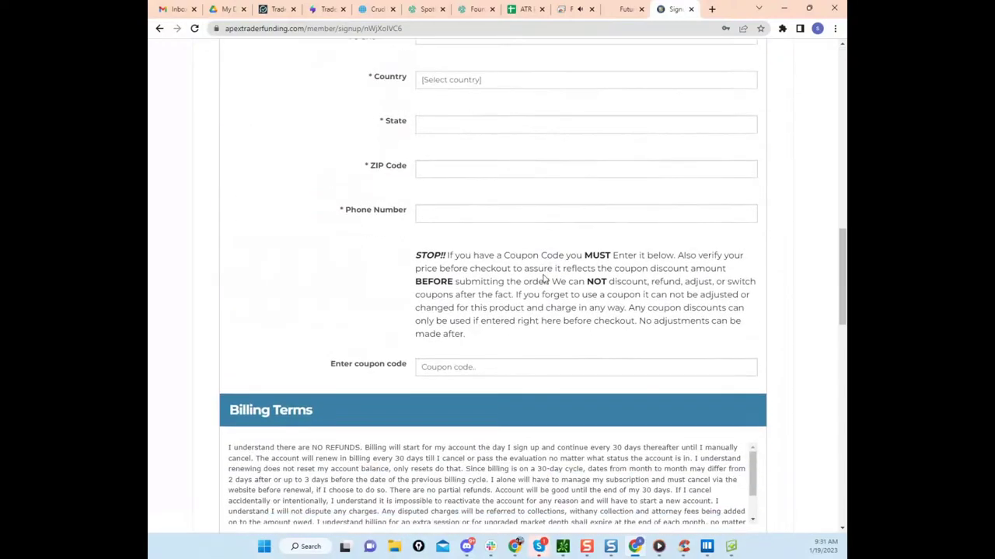
scroll(521, 286, "down", 2)
scroll(519, 280, "up", 15)
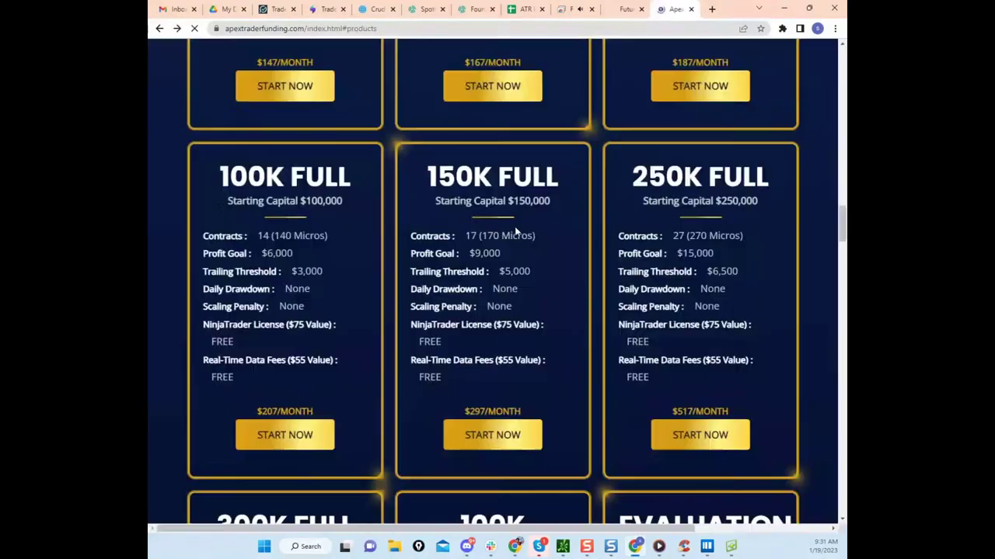
Step: Read through the trader funding program's benefits and trading rules above the plan list
scroll(468, 199, "up", 8)
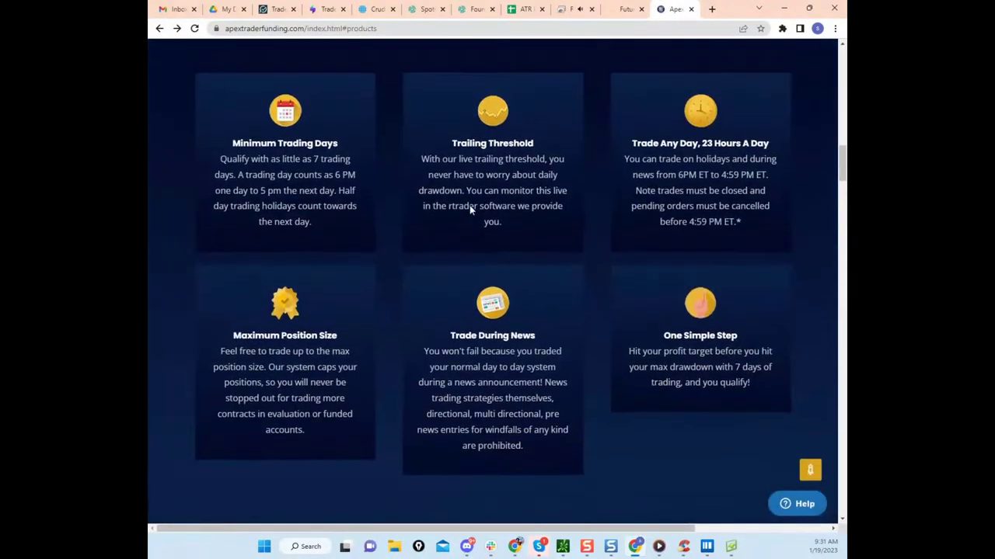
scroll(470, 205, "down", 3)
scroll(472, 211, "down", 1)
scroll(505, 248, "up", 12)
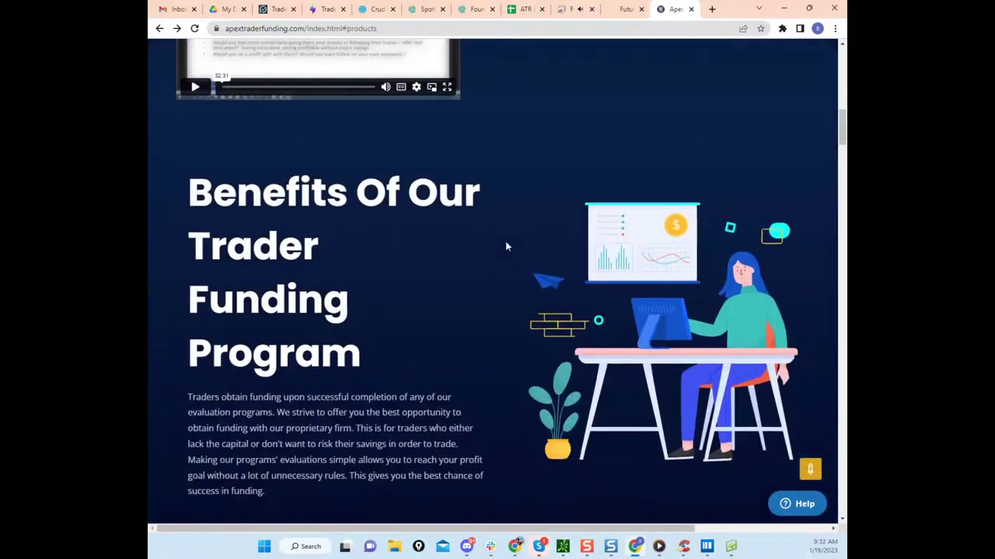
scroll(505, 247, "down", 12)
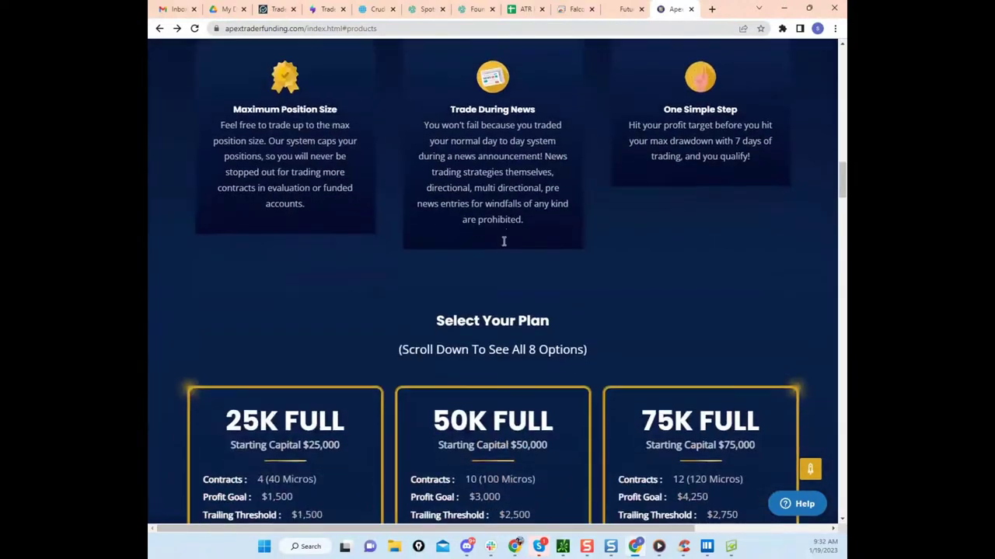
Step: Compare the Apex plans, open the 150K Full sign-up form to review its coupon and billing sections, and return to the plan list
scroll(503, 244, "down", 1)
scroll(505, 246, "down", 3)
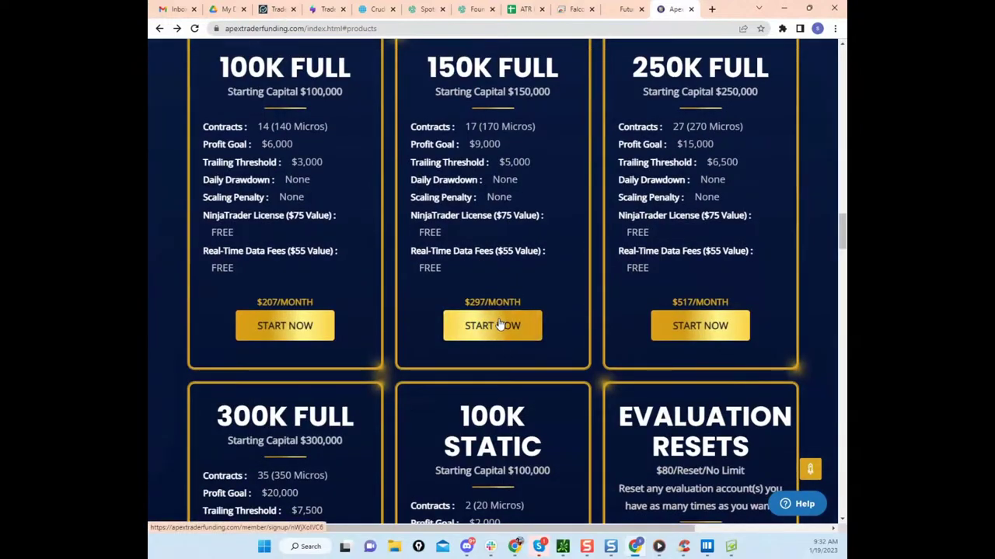
left_click(528, 315)
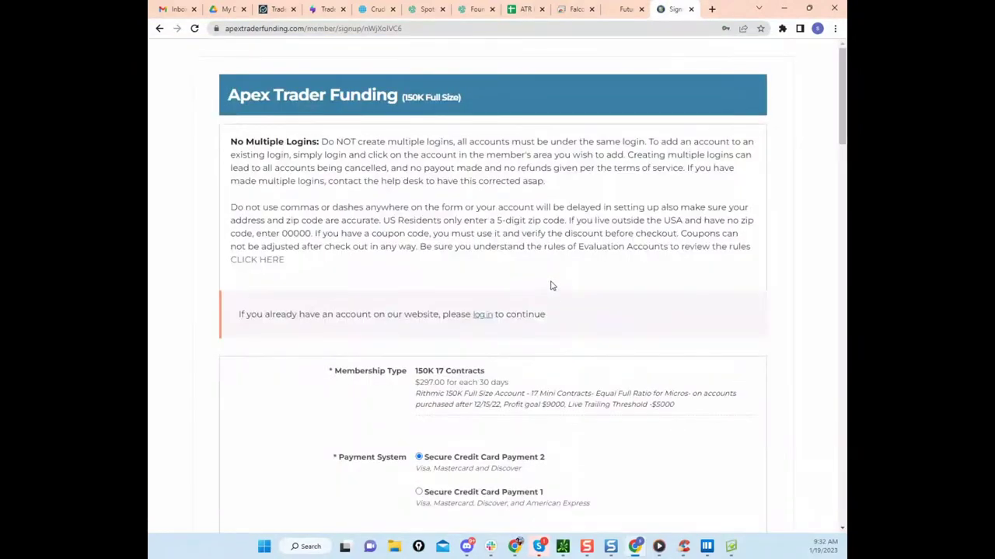
scroll(552, 286, "down", 15)
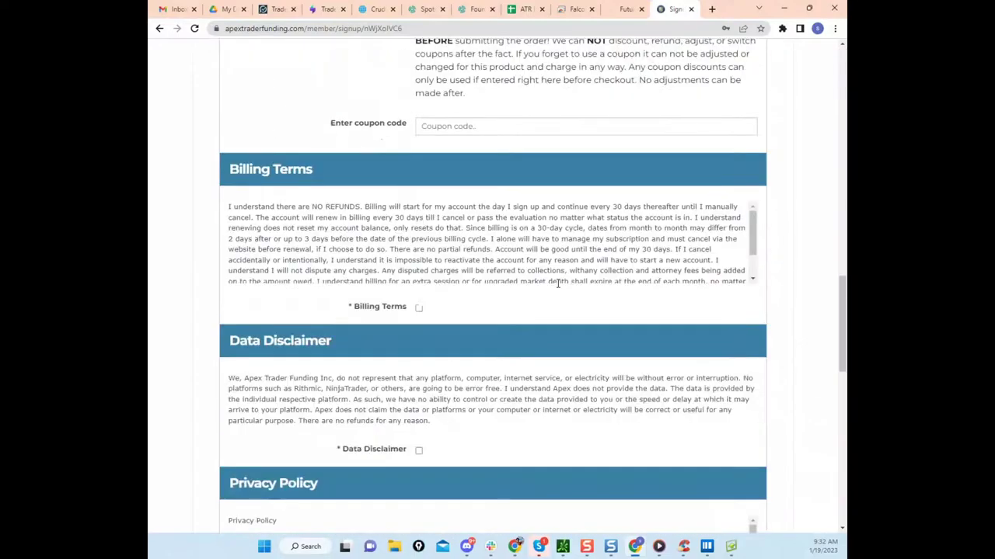
scroll(558, 284, "down", 5)
scroll(552, 287, "up", 12)
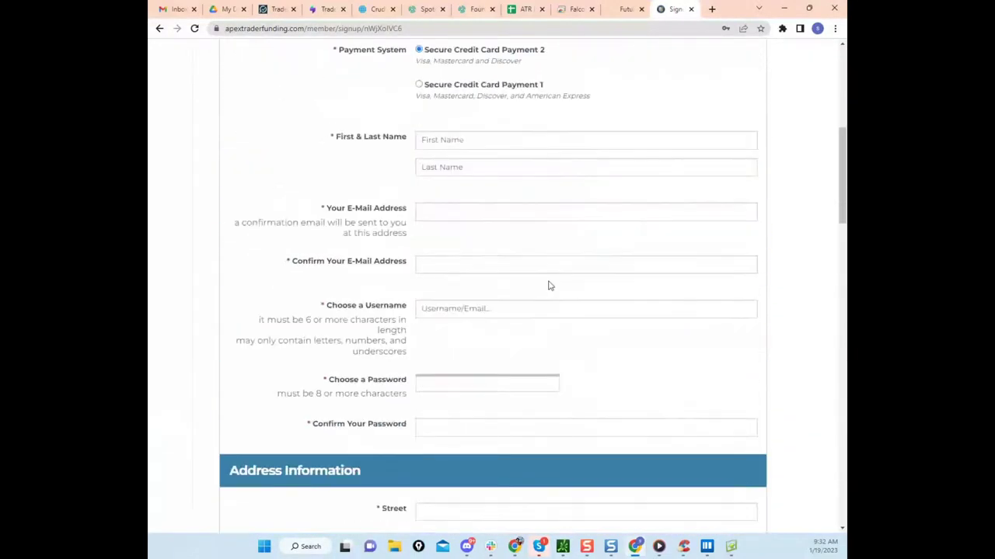
scroll(549, 286, "up", 10)
key("alt+Left")
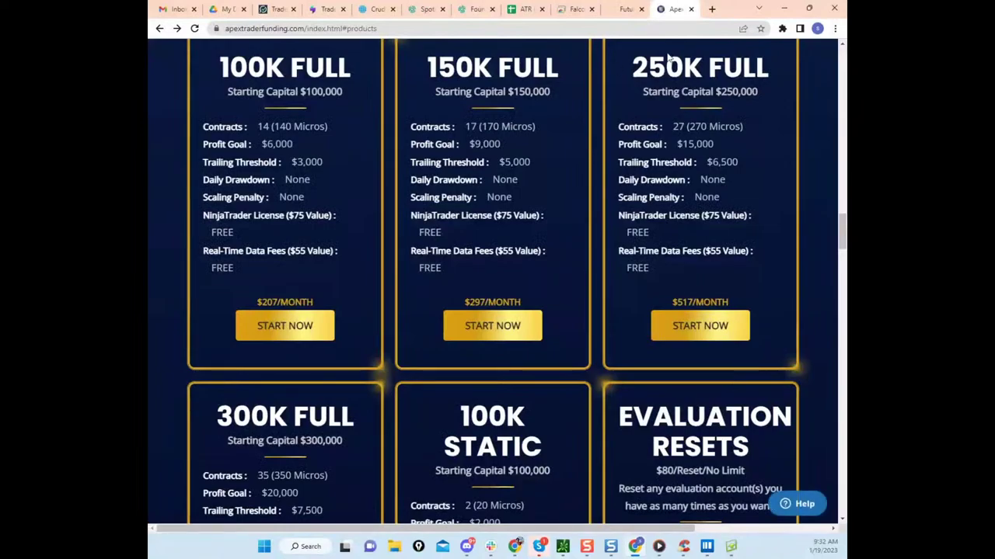
Step: Open the Apex offer from the trader's home page banner, highlight its 80% off coupon code, and revisit the banner that leads there
scroll(668, 60, "up", 3)
left_click(625, 9)
scroll(694, 247, "down", 2)
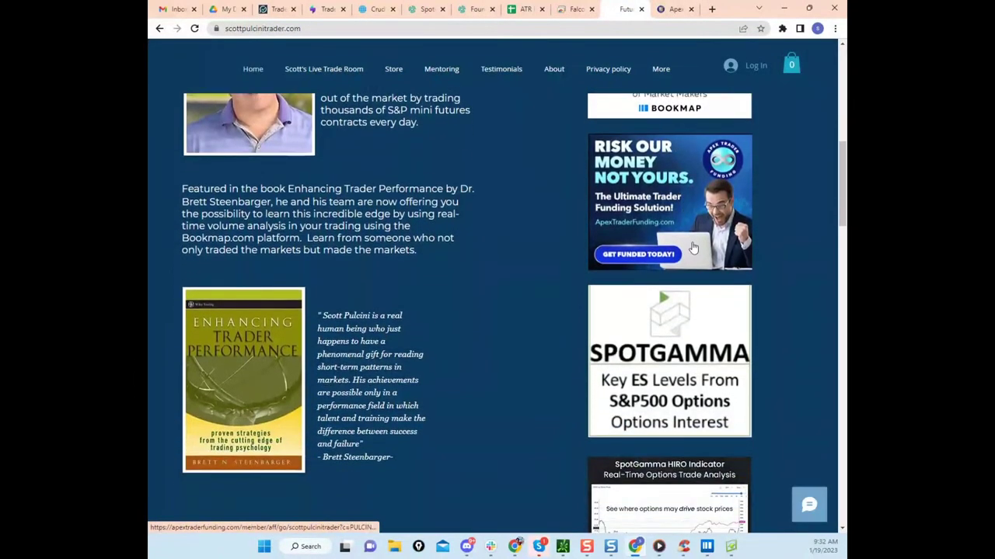
left_click(653, 227)
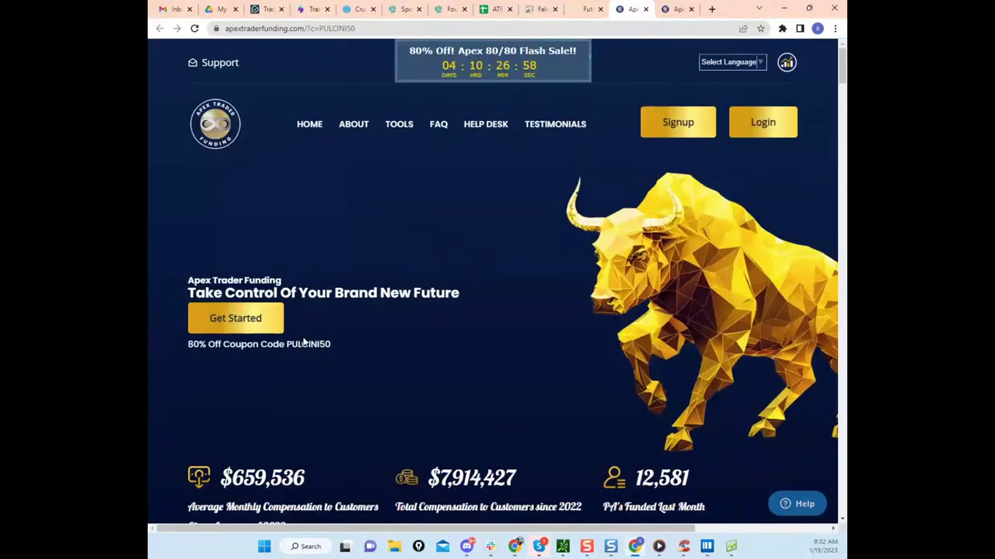
double_click(321, 347)
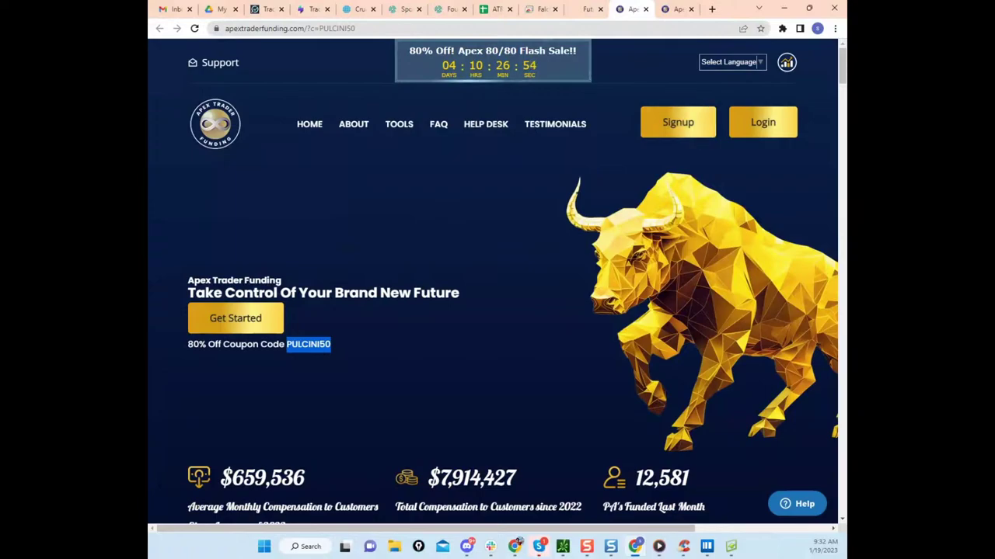
left_click(581, 8)
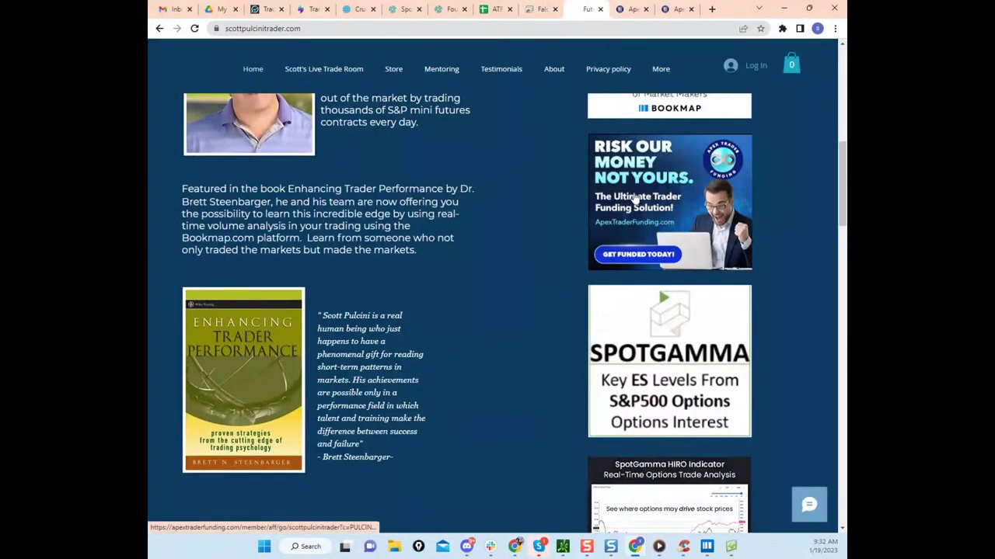
scroll(754, 190, "up", 1)
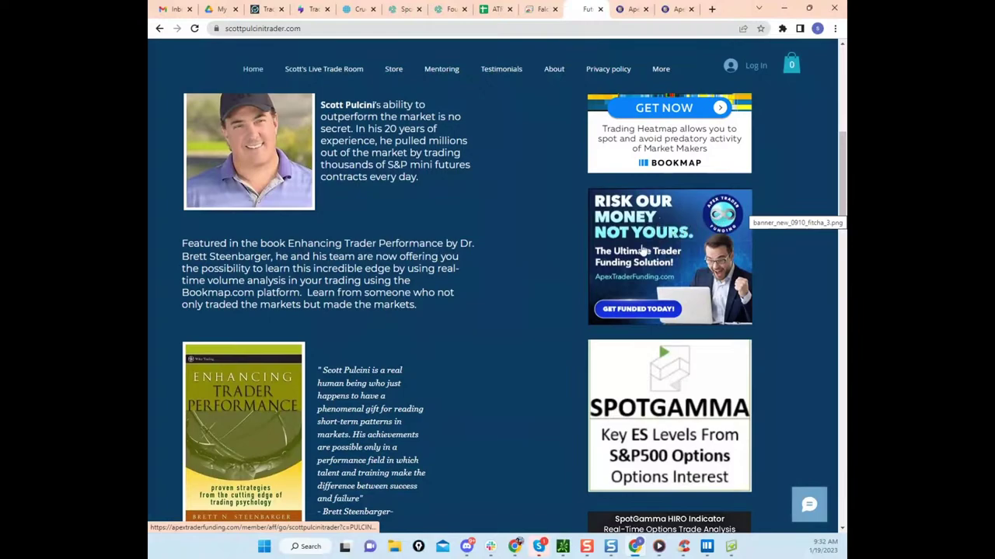
left_click(626, 11)
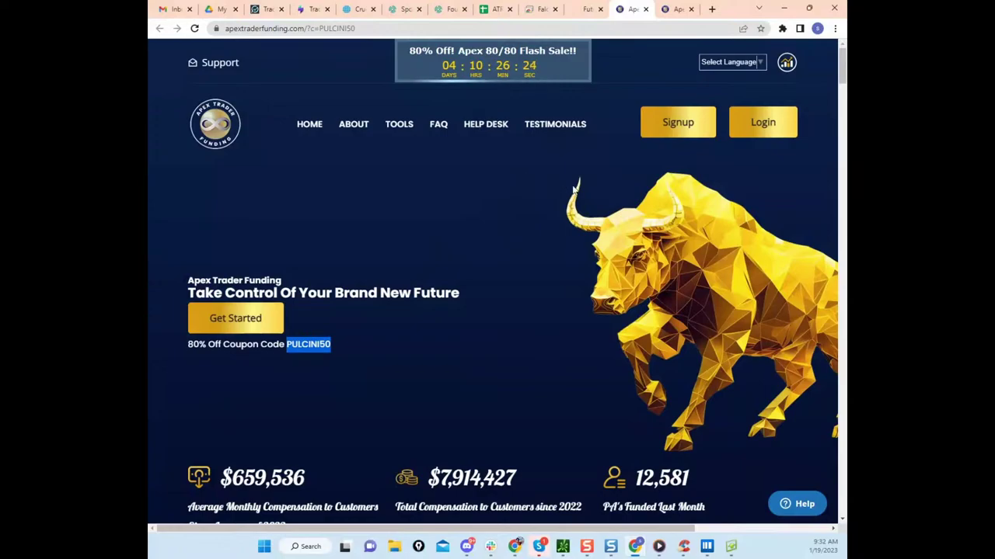
Step: Switch to Bookmap and examine the E-mini S&P 500 heatmap around the current price between 3900 and 3915
left_click(783, 8)
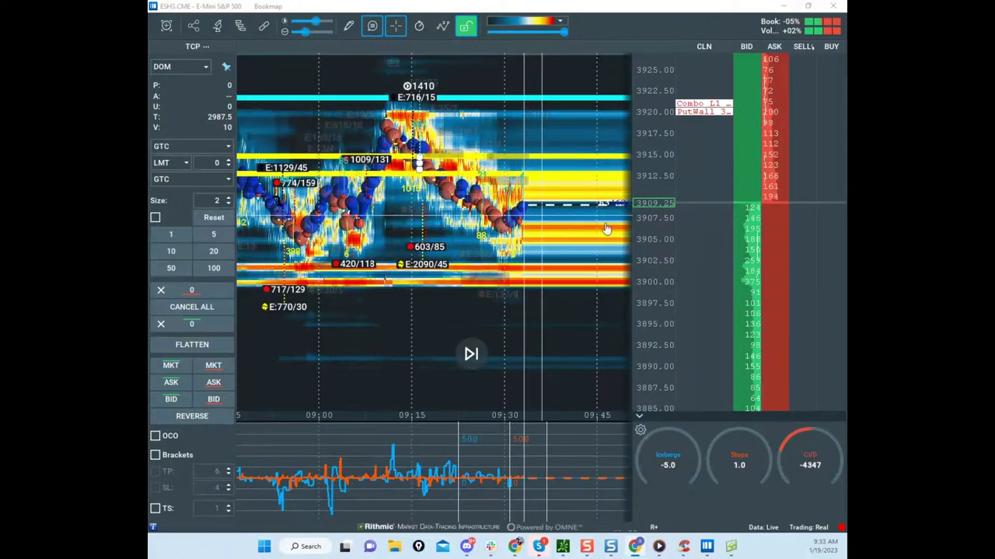
left_click_drag(555, 261, 548, 278)
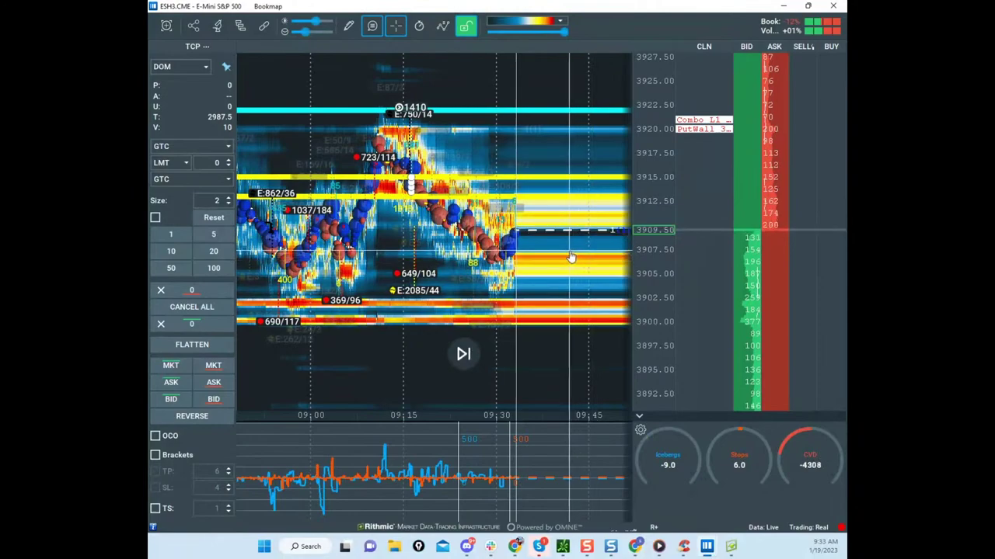
mouse_move(504, 242)
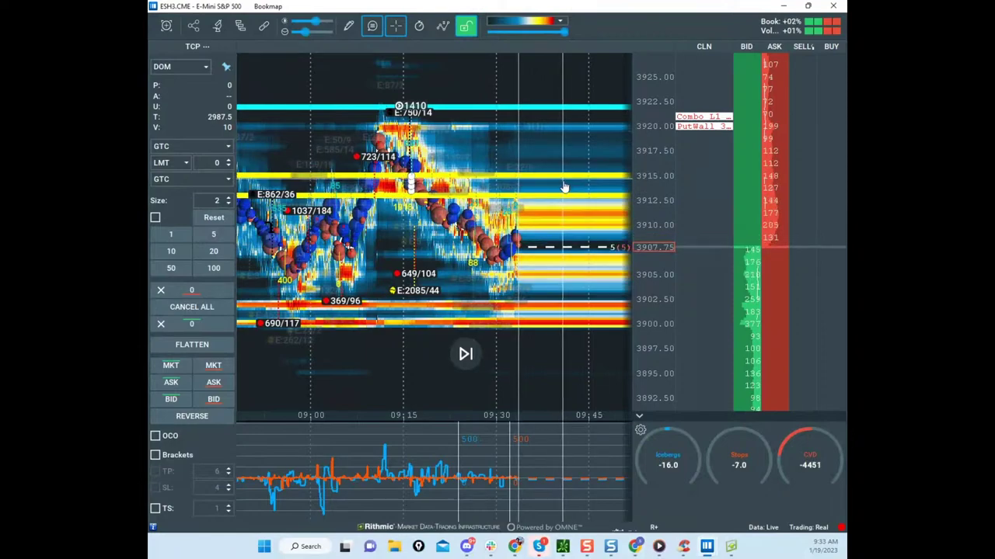
scroll(645, 239, "up", 1)
left_click_drag(580, 208, 578, 199)
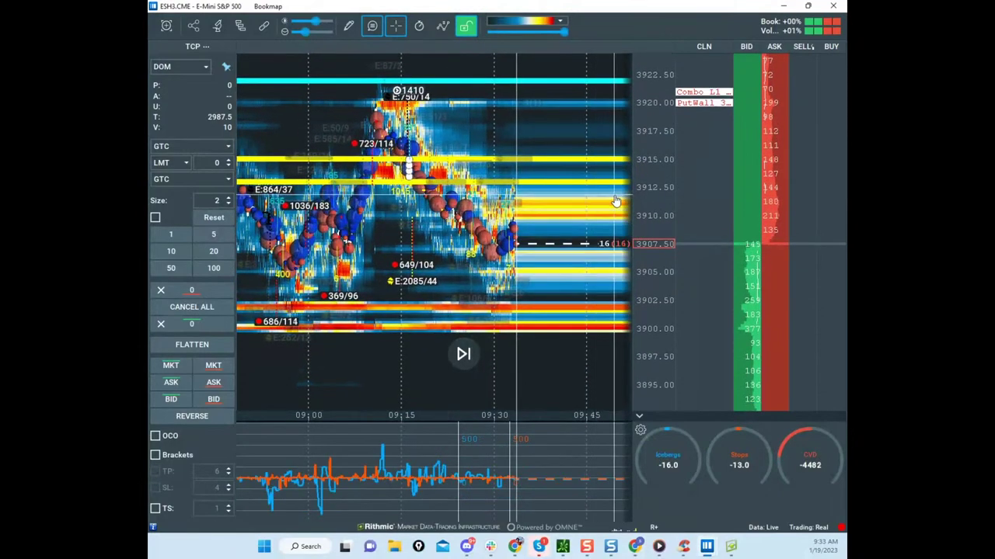
scroll(645, 198, "down", 1)
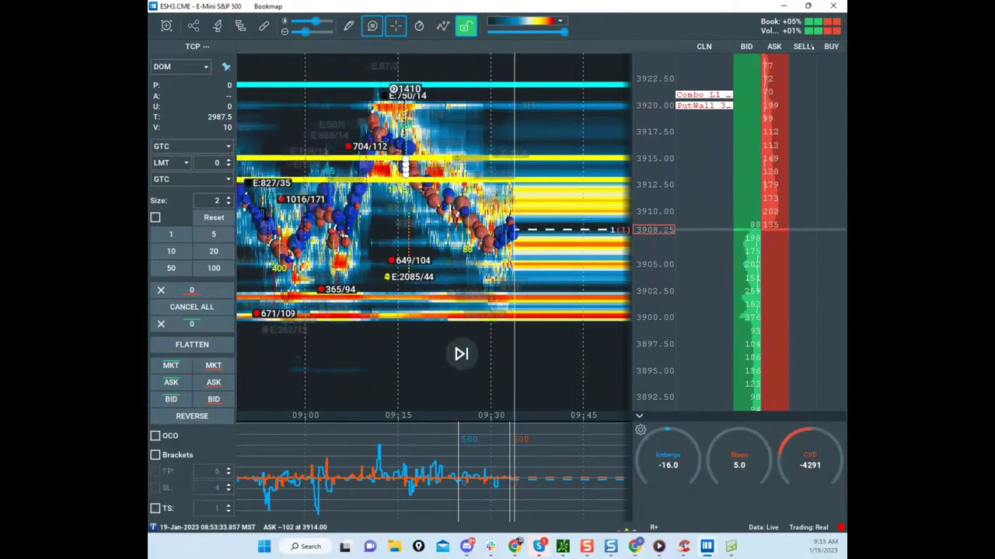
Step: Bring the browser over the chart and look through the trader's home page banners from Apex to SpotGamma, Tickstrike and TraderSync
left_click_drag(148, 80, 648, 70)
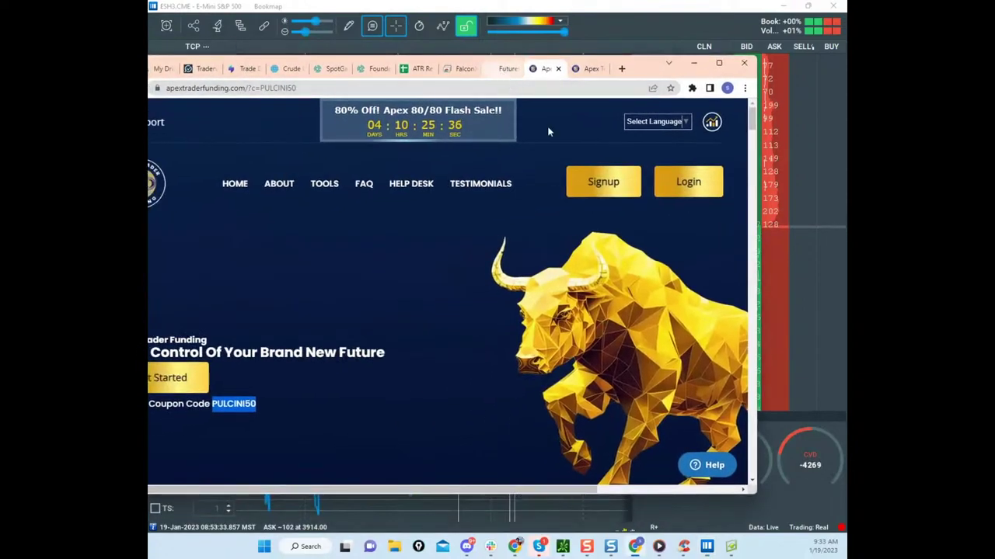
left_click(505, 69)
scroll(592, 243, "up", 3)
scroll(593, 243, "down", 3)
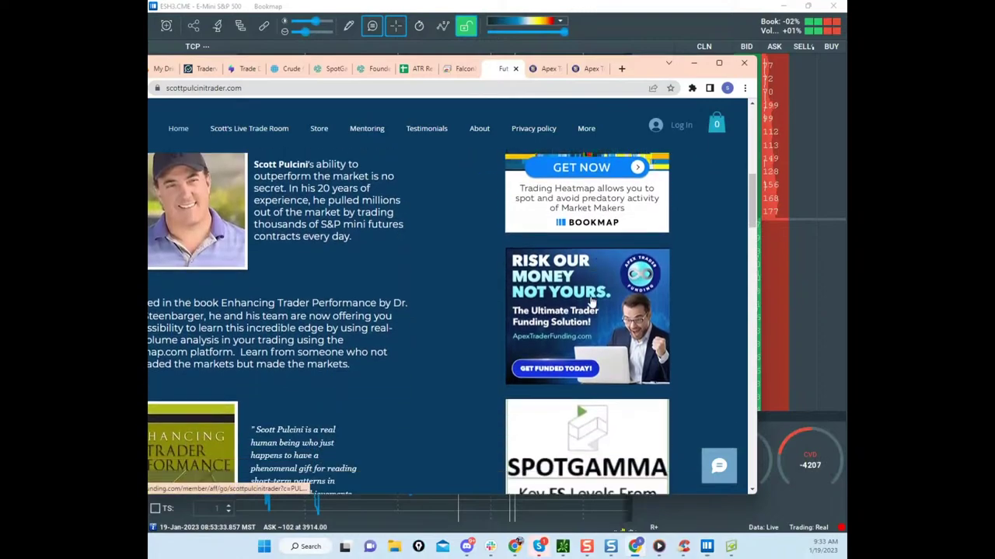
scroll(592, 202, "up", 2)
scroll(592, 191, "down", 1)
scroll(593, 190, "up", 1)
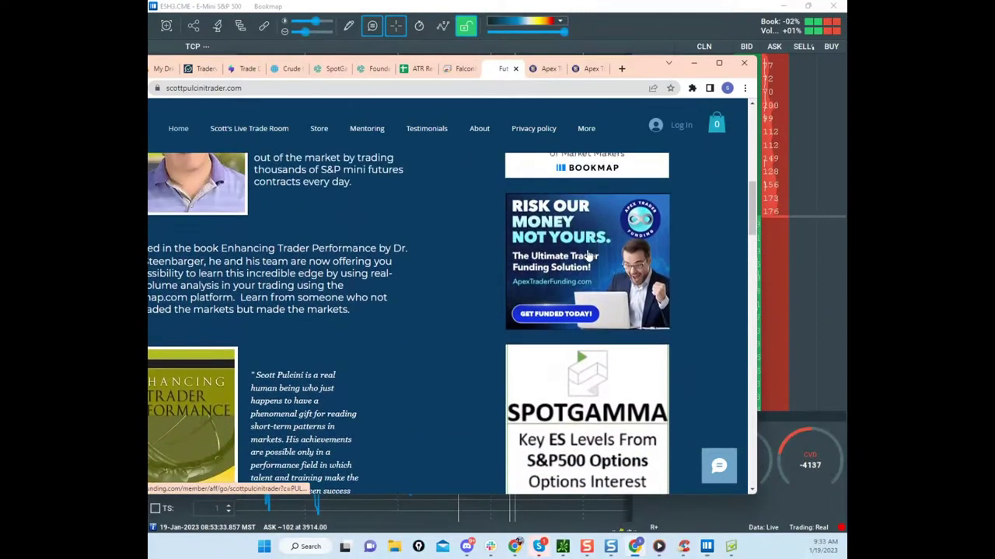
scroll(583, 194, "down", 4)
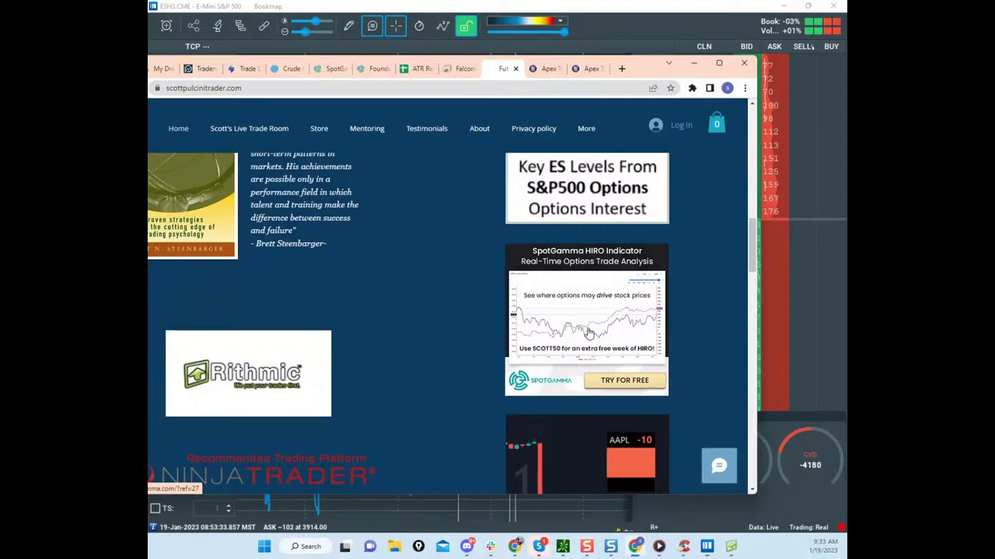
scroll(576, 376, "down", 2)
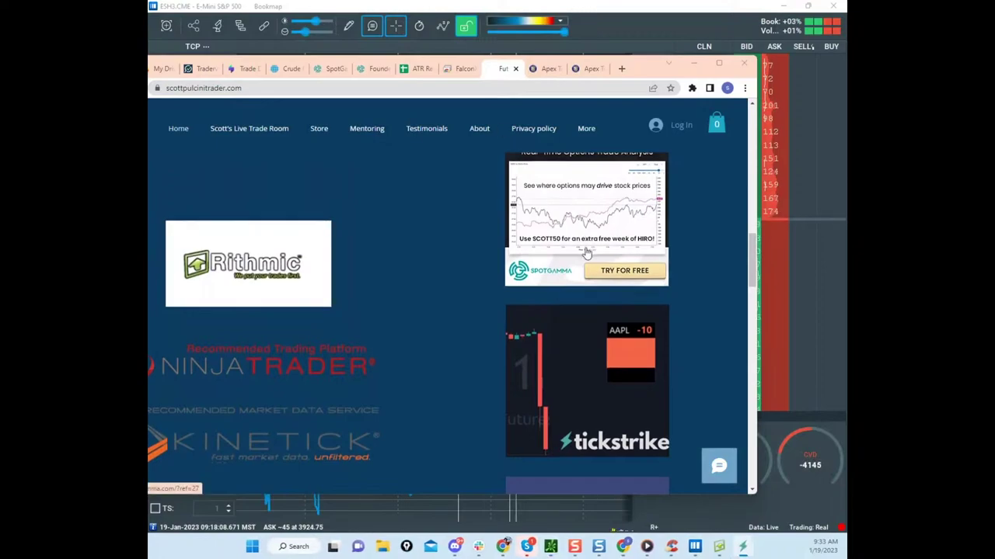
scroll(591, 230, "down", 3)
scroll(591, 230, "up", 2)
scroll(590, 226, "down", 1)
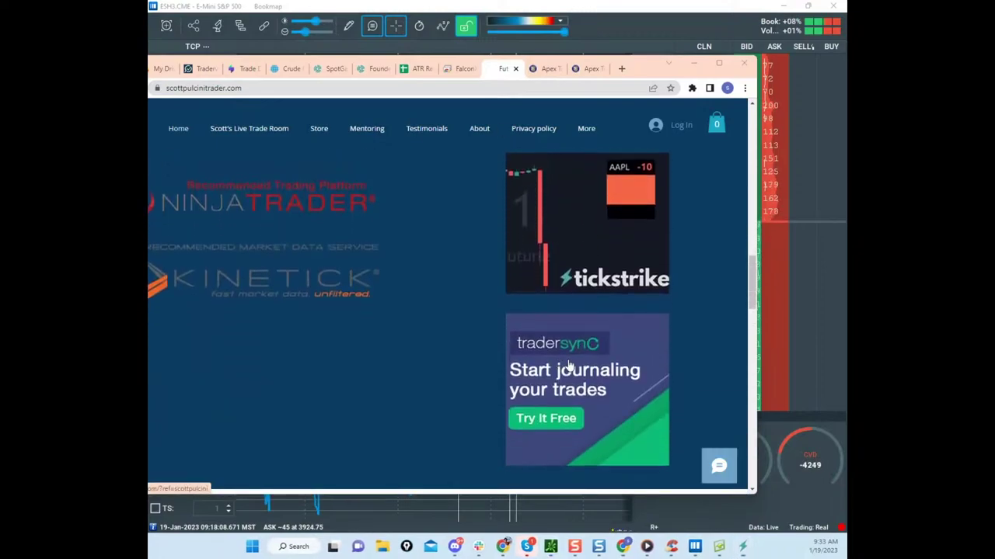
Step: Place the Tickstrike ticker tiles beside the S&P heatmap and clear the browser window off the chart
left_click_drag(303, 558, 201, 230)
left_click_drag(642, 70, 149, 75)
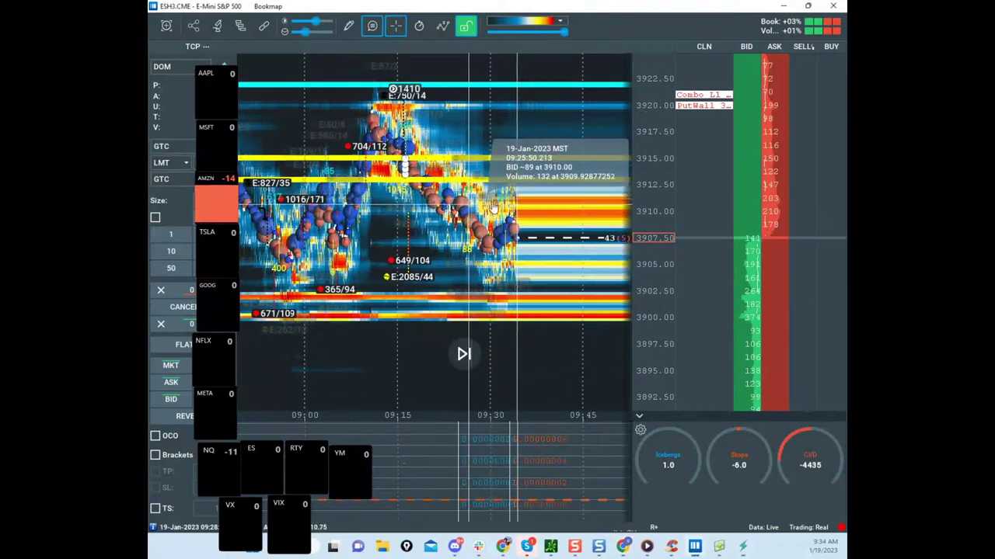
scroll(659, 210, "down", 1)
left_click_drag(591, 229, 574, 253)
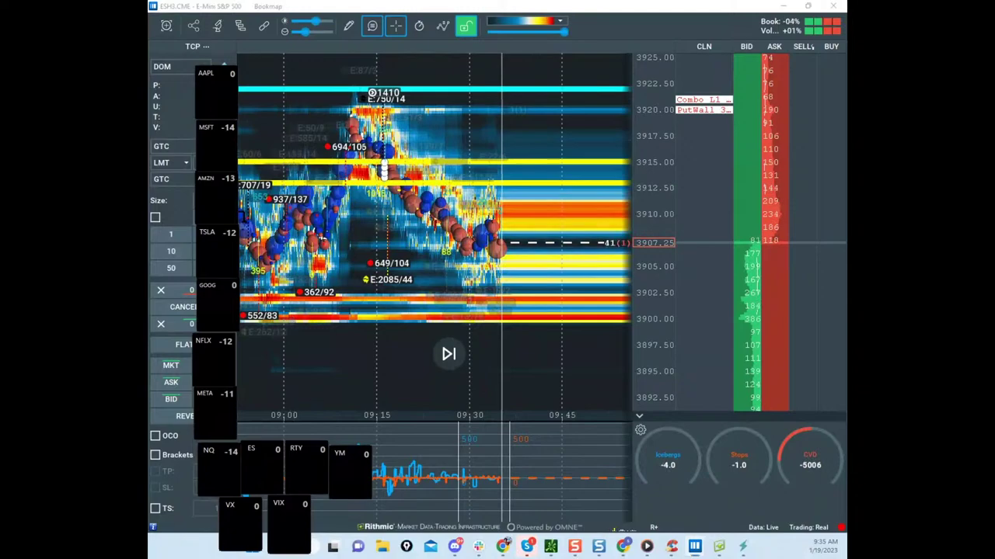
Step: Handwrite position notes on the heatmap around 3915 and mark the ask volumes from about 3905 to 3912.50 in the ladder
key("Escape")
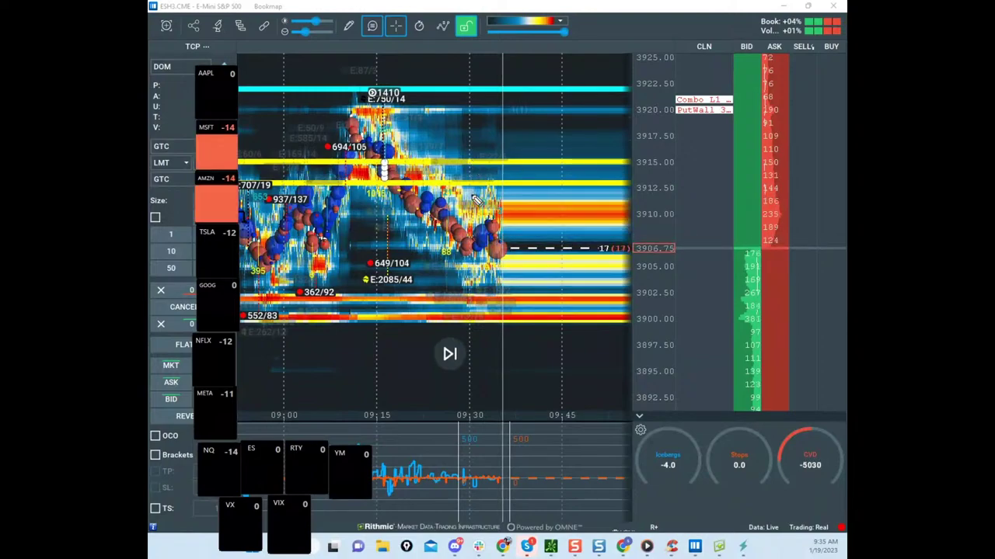
mouse_move(524, 132)
left_mouse_down()
mouse_move(532, 146)
mouse_move(571, 154)
mouse_move(588, 143)
left_mouse_up()
left_click_drag(589, 140, 614, 149)
mouse_move(546, 160)
left_mouse_down()
mouse_move(552, 180)
mouse_move(582, 155)
left_mouse_up()
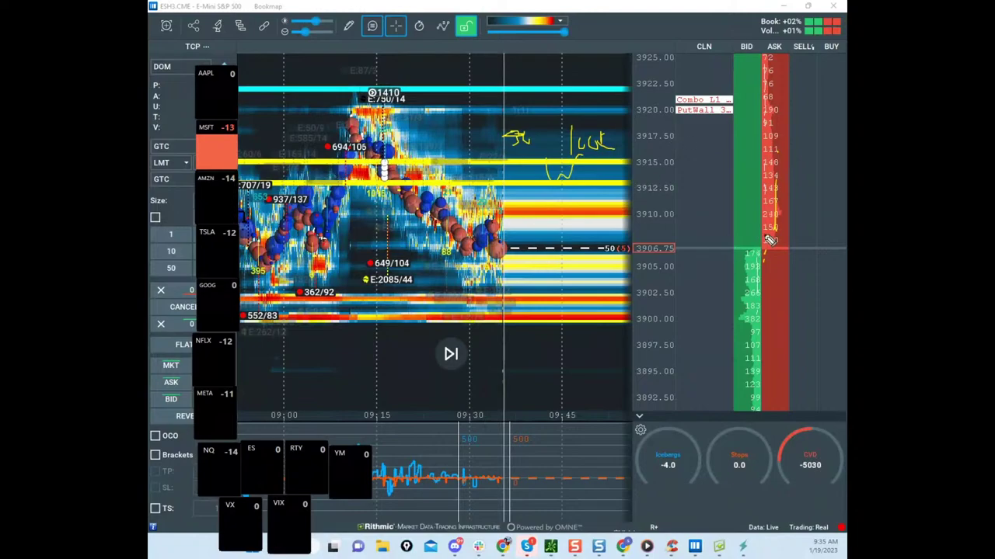
left_click_drag(768, 237, 781, 183)
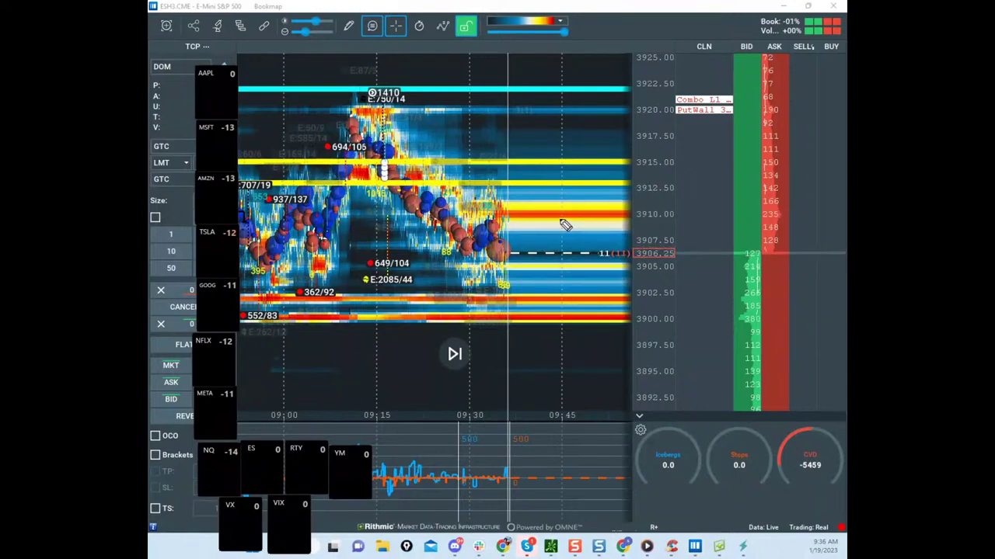
Step: Sketch a falling price path from the current price to about 3895 and handwrite notes near 3909 and 3902.50
left_click_drag(625, 228, 658, 229)
left_click_drag(671, 218, 671, 225)
left_click(677, 219)
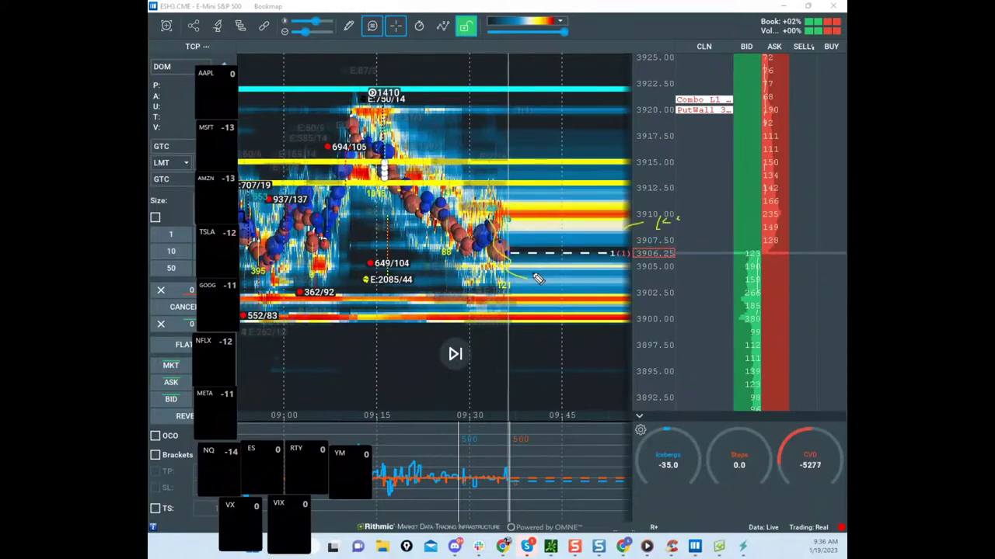
left_click_drag(509, 266, 613, 379)
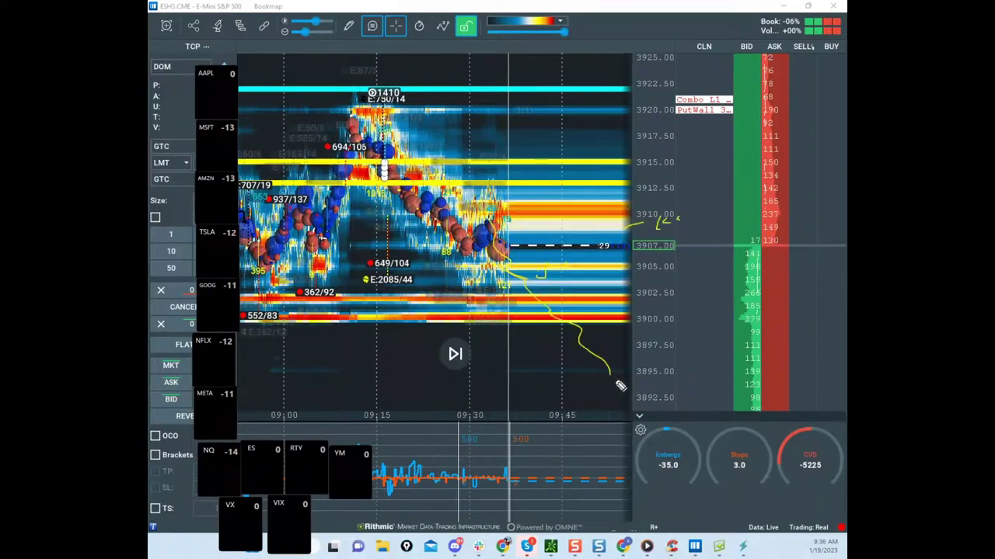
left_click_drag(667, 286, 666, 293)
left_click_drag(677, 288, 682, 289)
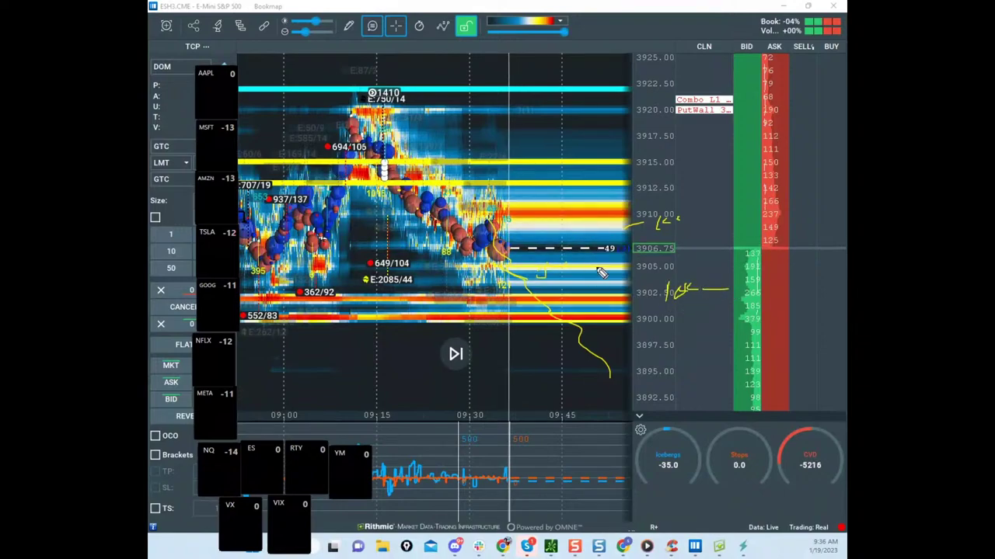
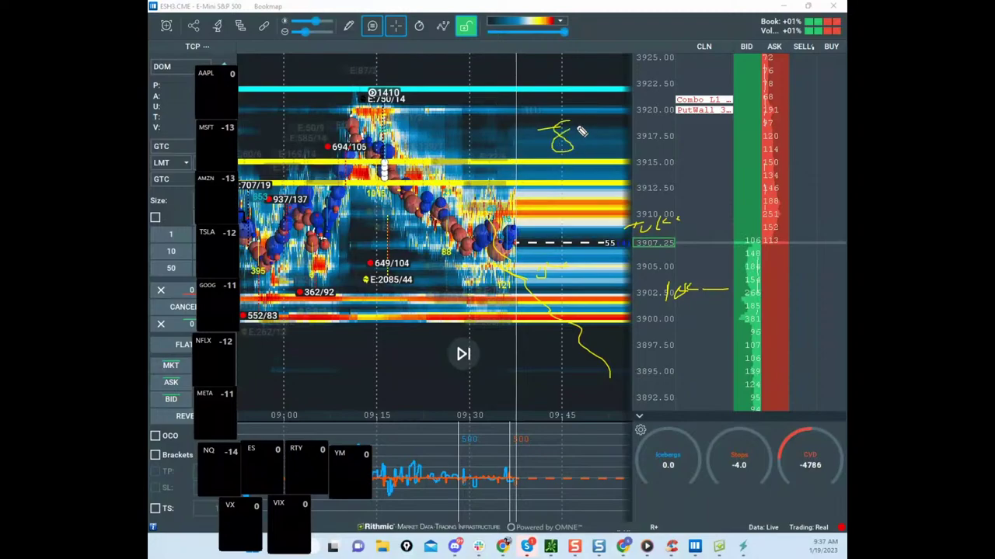
Step: Finish and circle the handwritten note above 3915, and write "1.6K" near 3912.50 with a subtraction note beneath it
left_click_drag(610, 151, 616, 143)
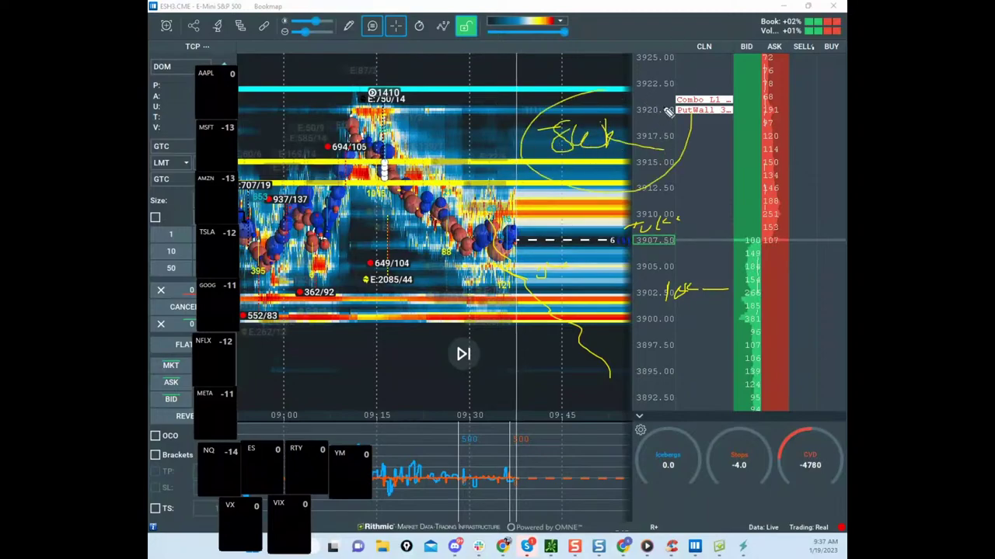
left_click_drag(546, 126, 540, 153)
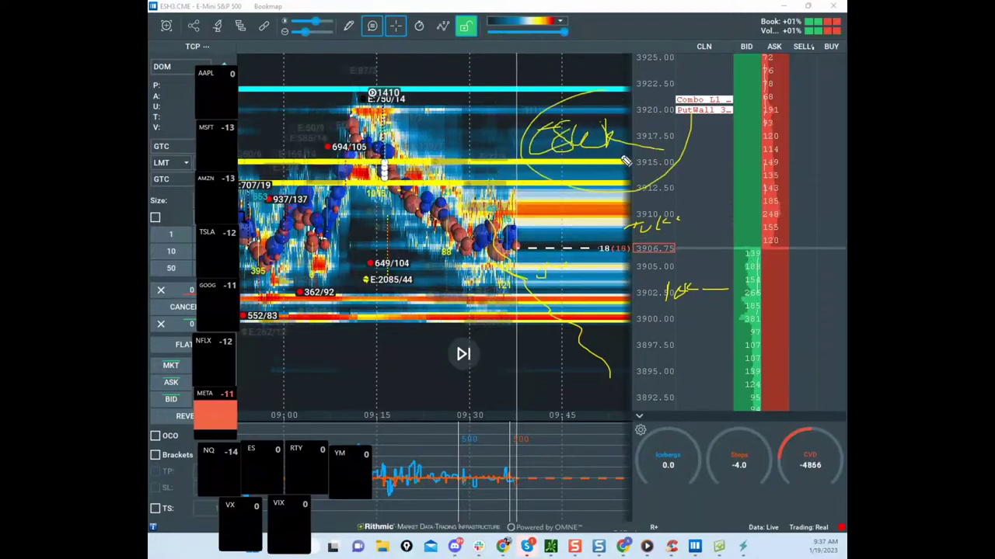
mouse_move(677, 179)
left_mouse_down()
mouse_move(679, 195)
mouse_move(704, 196)
left_mouse_up()
mouse_move(715, 176)
left_mouse_down()
mouse_move(710, 239)
mouse_move(775, 232)
left_mouse_up()
Step: Handwrite a plus sign and an addition note beside the existing handwritten note near 3902.50 in the S&P ladder
left_click(715, 277)
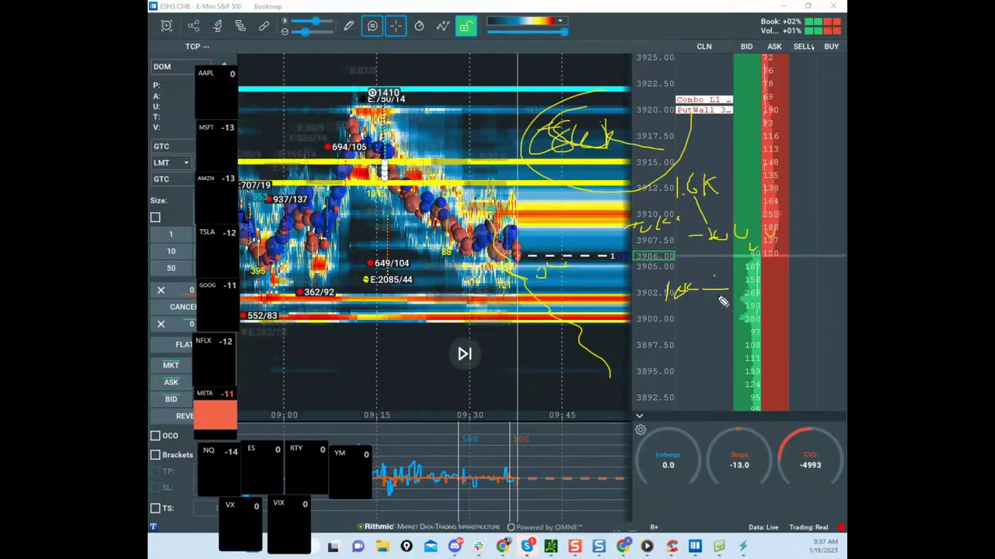
left_click_drag(734, 268, 745, 276)
mouse_move(749, 269)
left_mouse_down()
mouse_move(746, 290)
mouse_move(771, 283)
left_mouse_up()
left_click(783, 284)
left_click_drag(789, 249, 797, 270)
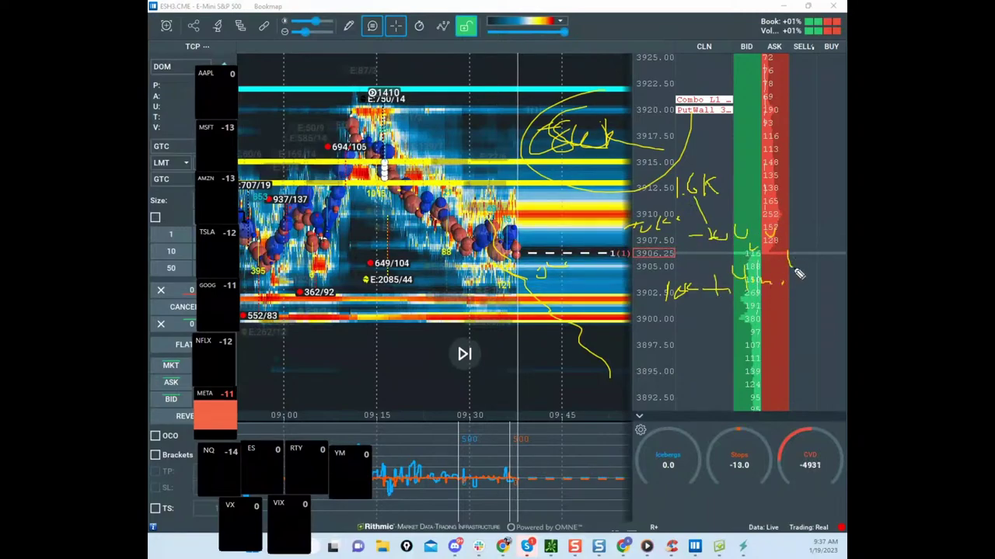
left_click(806, 271)
Step: Circle the addition note near 3902.50, cross out the "1.6K" note near 3912.50, and erase all drawings
left_click_drag(749, 245, 702, 267)
left_click_drag(694, 263, 706, 261)
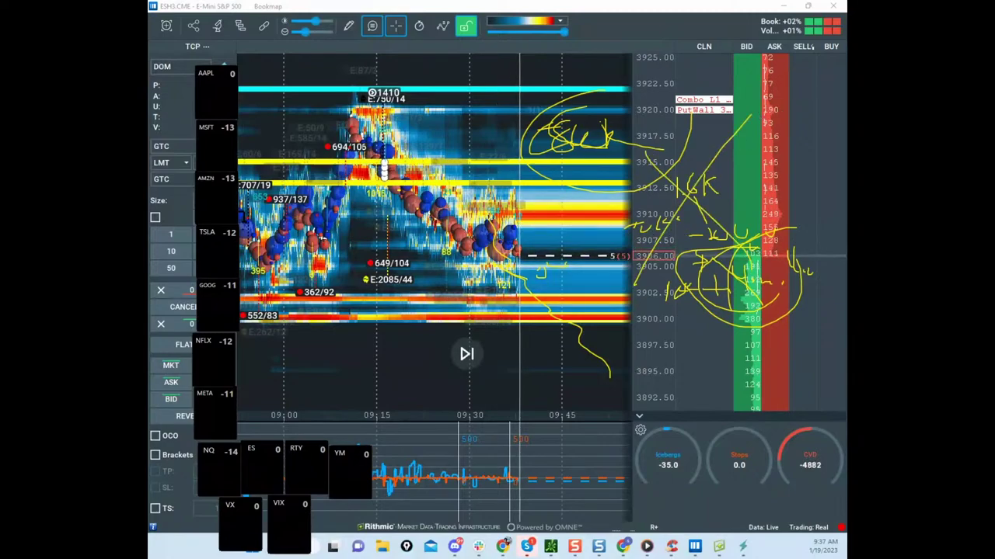
left_click_drag(711, 188, 717, 196)
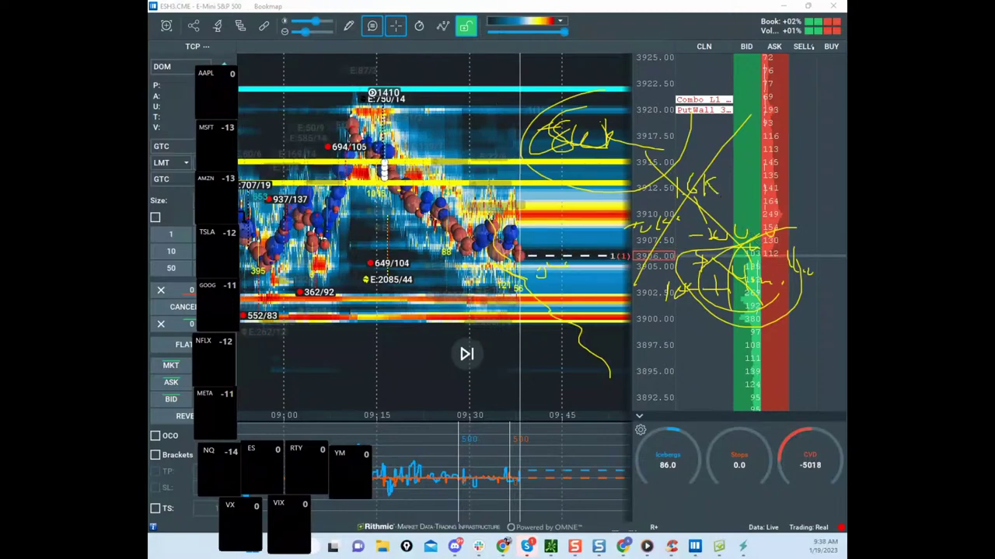
key("e")
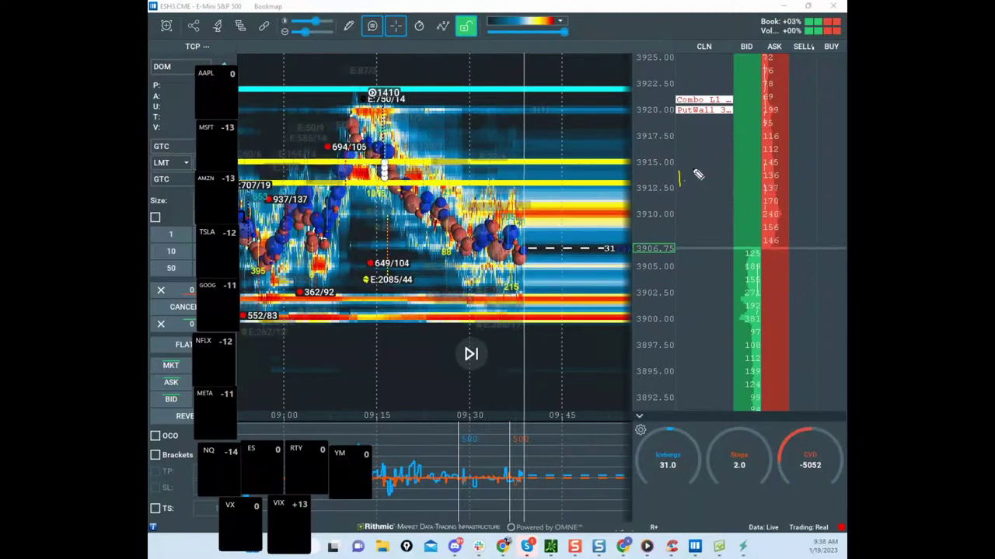
Step: Handwrite "1.4" near 3913 with a second note beneath it, cross both out, and clear the drawings
mouse_move(696, 170)
left_mouse_down()
mouse_move(712, 213)
mouse_move(703, 217)
left_mouse_up()
mouse_move(670, 189)
left_mouse_down()
mouse_move(721, 183)
mouse_move(667, 212)
mouse_move(718, 217)
left_mouse_up()
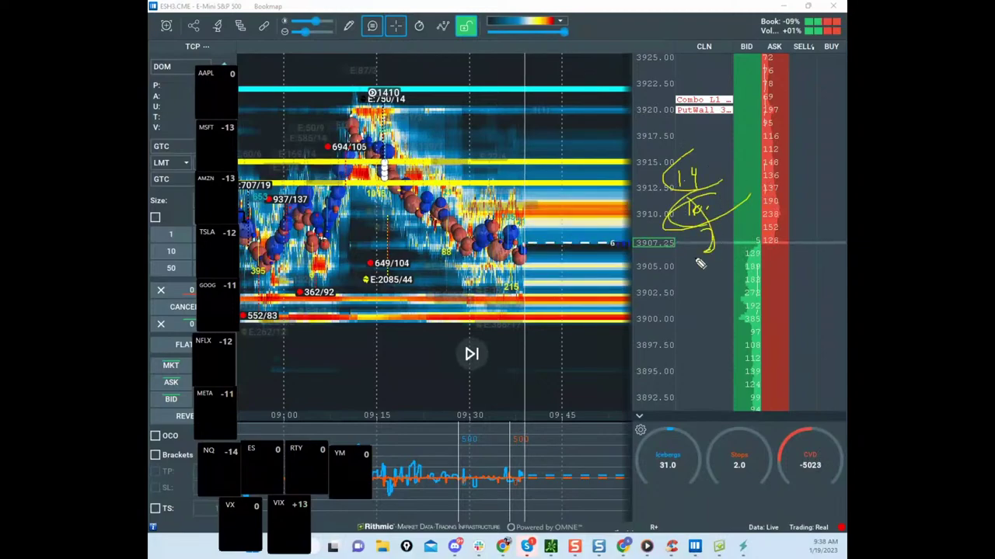
left_click_drag(697, 257, 798, 75)
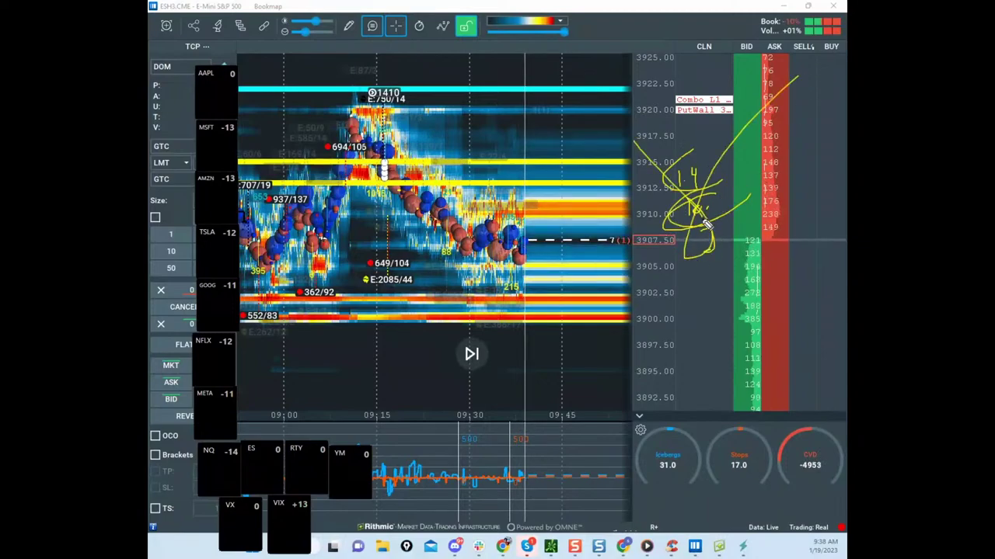
mouse_move(652, 253)
left_mouse_down()
mouse_move(735, 122)
mouse_move(691, 217)
mouse_move(746, 110)
left_mouse_up()
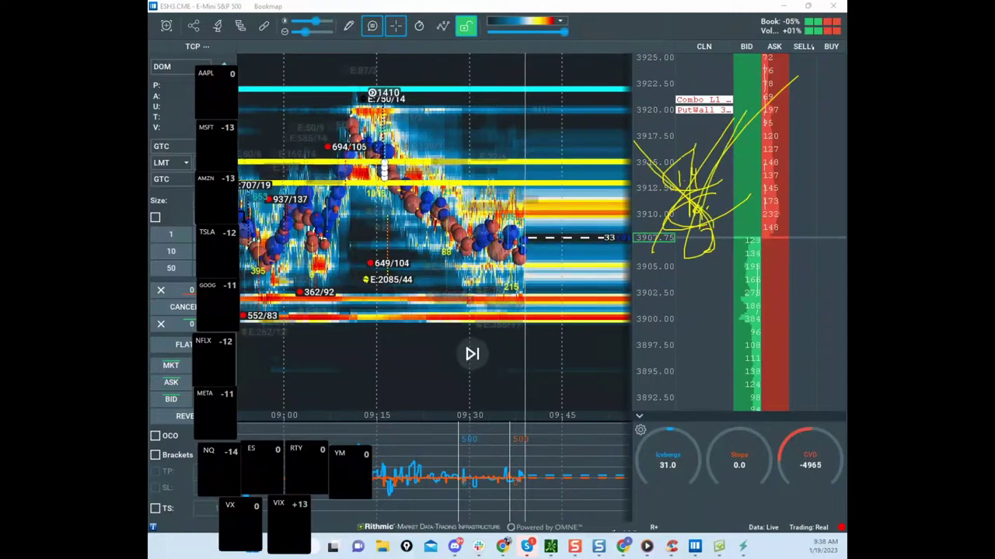
key("Escape")
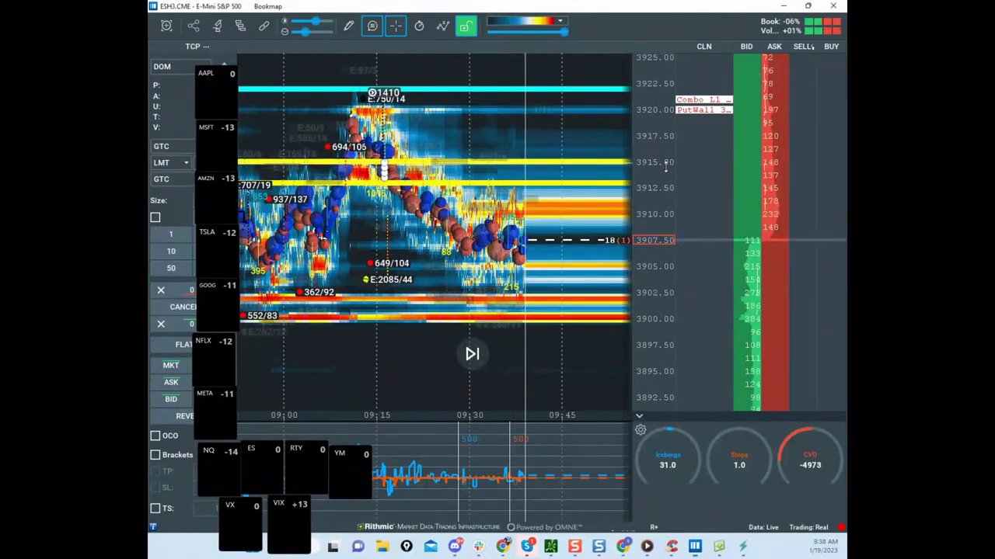
Step: Rescale the S&P heatmap to prices from about 3897 to 3920, and restore and re-maximize its window
scroll(666, 166, "down", 1)
left_click_drag(526, 143, 506, 142)
scroll(506, 143, "down", 3)
scroll(666, 148, "up", 4)
scroll(655, 112, "down", 2)
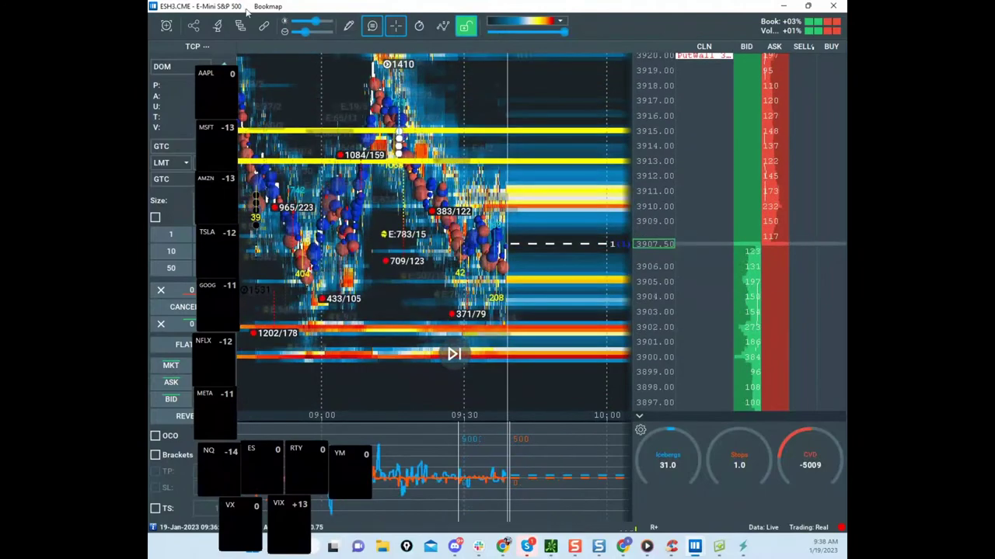
double_click(273, 7)
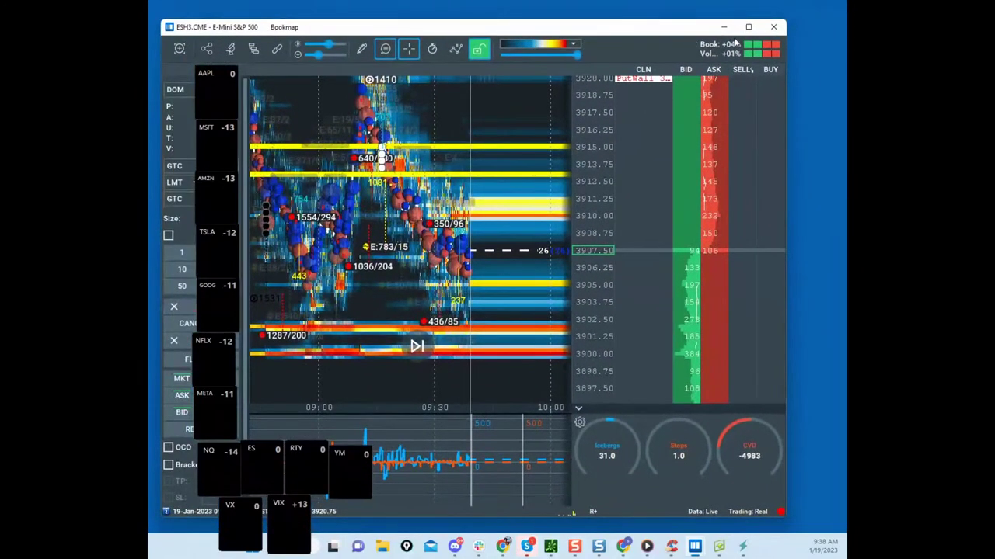
left_click(748, 28)
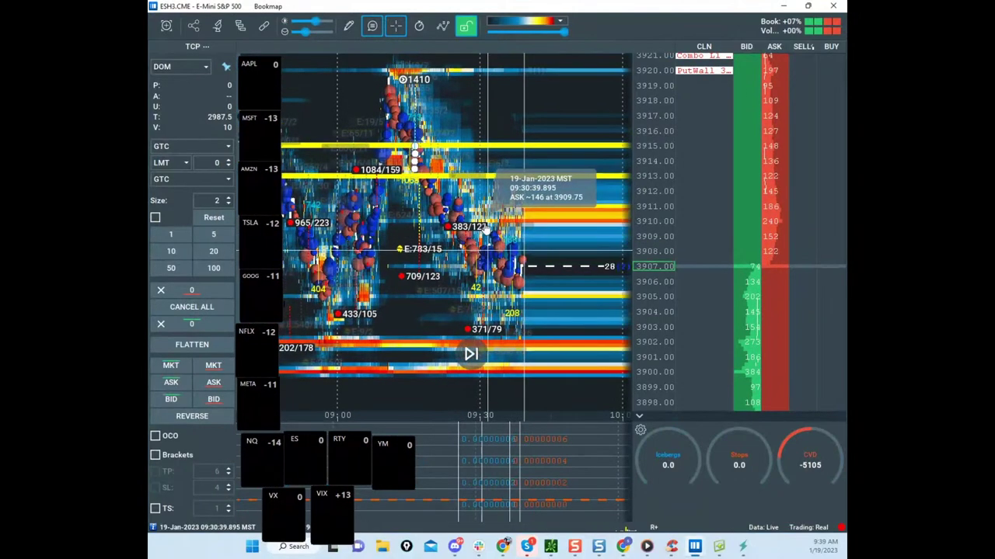
Step: Widen the S&P heatmap to show about 08:30 to 10:00 and prices from about 3892.50 to 3930
scroll(486, 231, "down", 2)
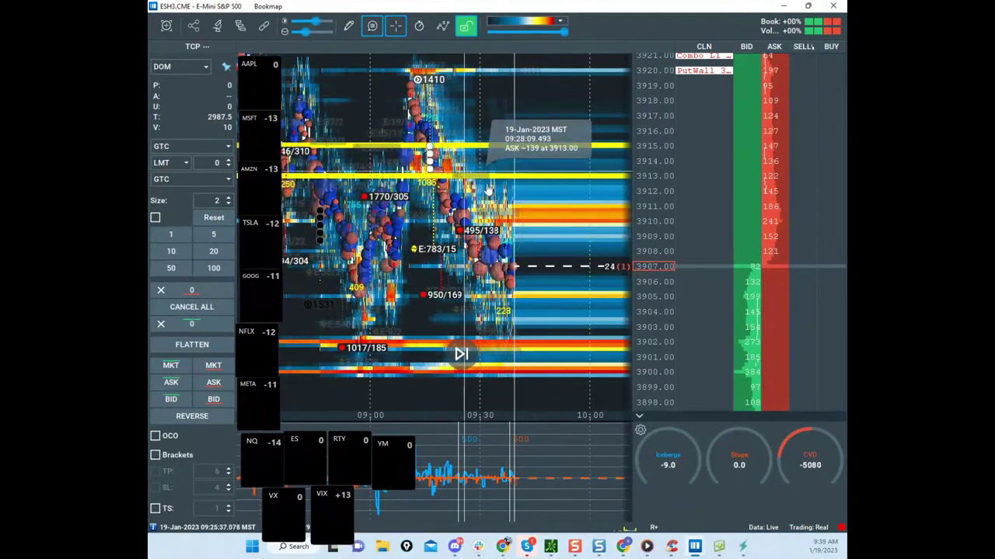
left_click_drag(584, 228, 577, 206)
scroll(645, 206, "down", 1)
scroll(646, 206, "down", 1)
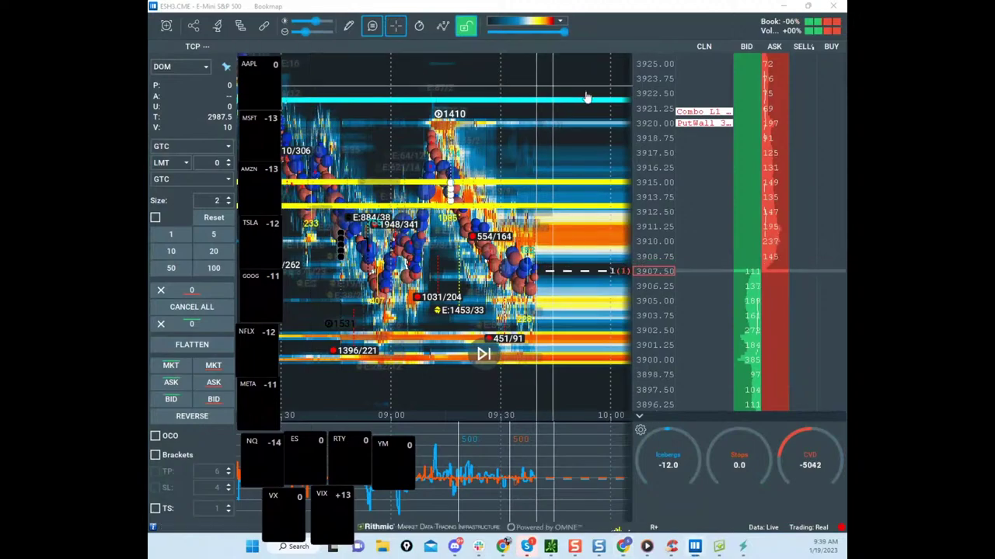
left_click_drag(526, 7, 470, 39)
left_click(744, 35)
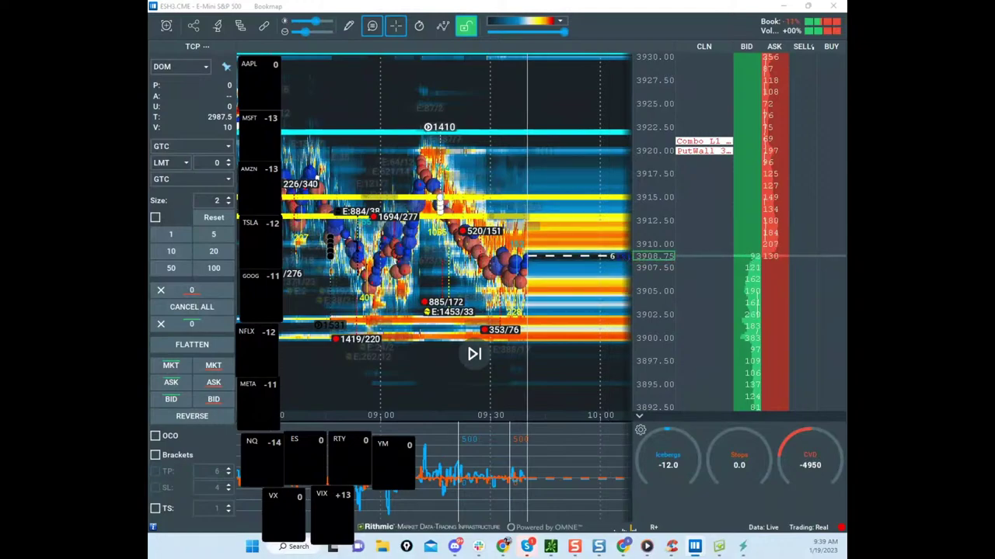
Step: Bring the Light Sweet Crude Oil window onto this screen, maximize it, and zoom in on the price action around 80.40
left_click_drag(149, 86, 603, 67)
left_click(777, 67)
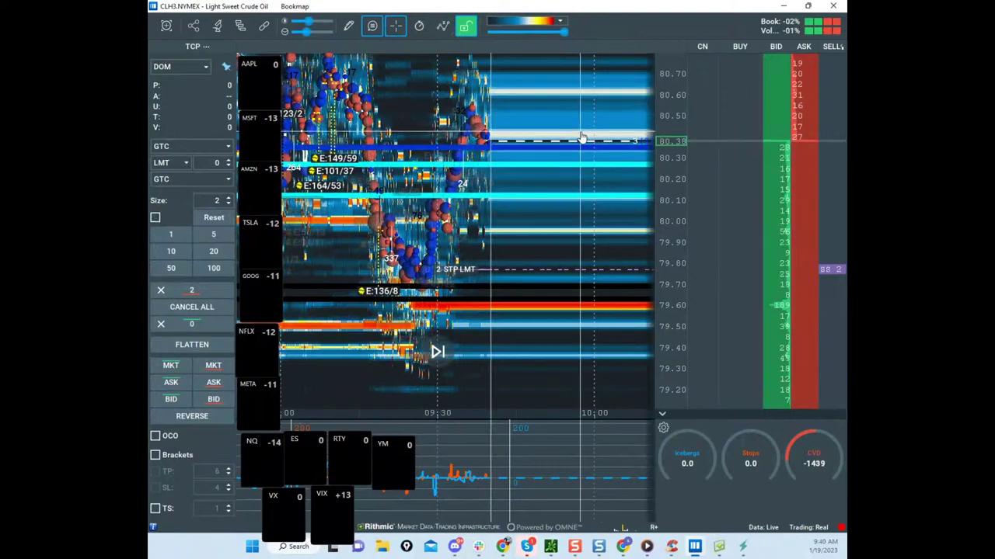
scroll(548, 158, "up", 5)
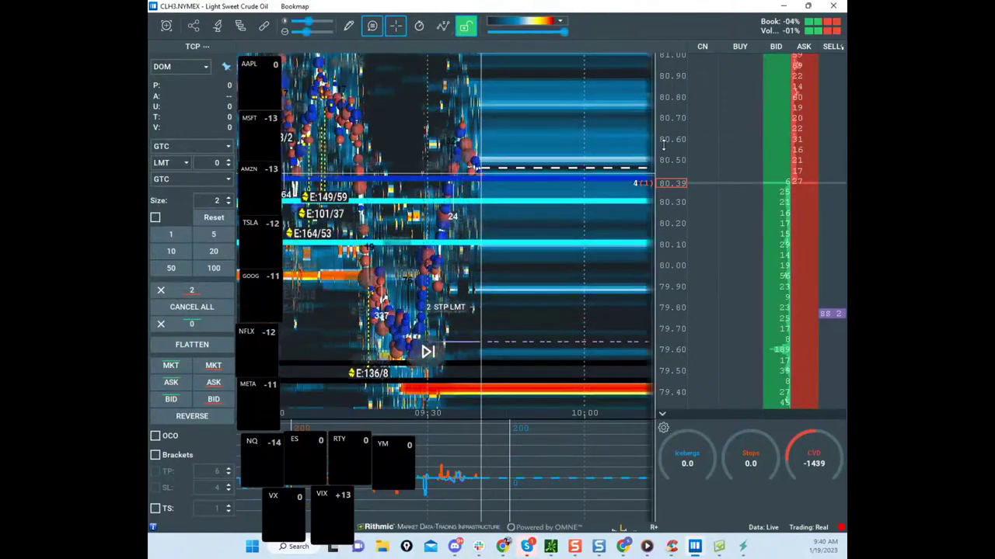
scroll(549, 158, "down", 3)
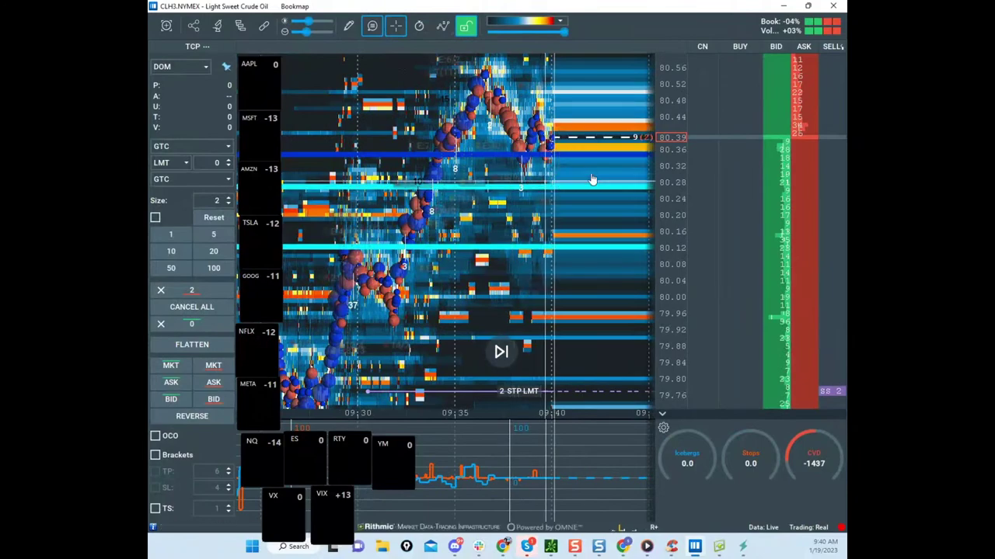
scroll(670, 118, "down", 2)
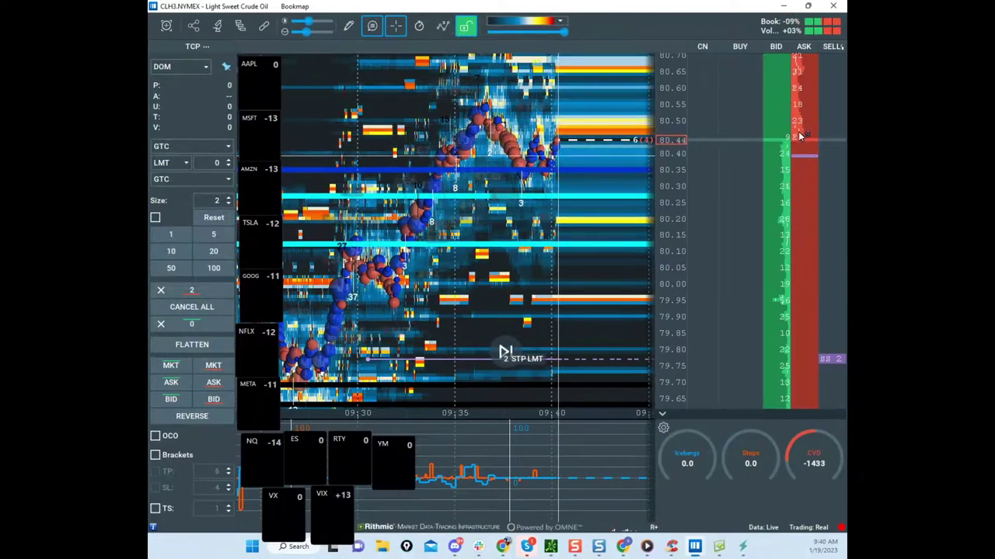
key("ctrl+shift+3")
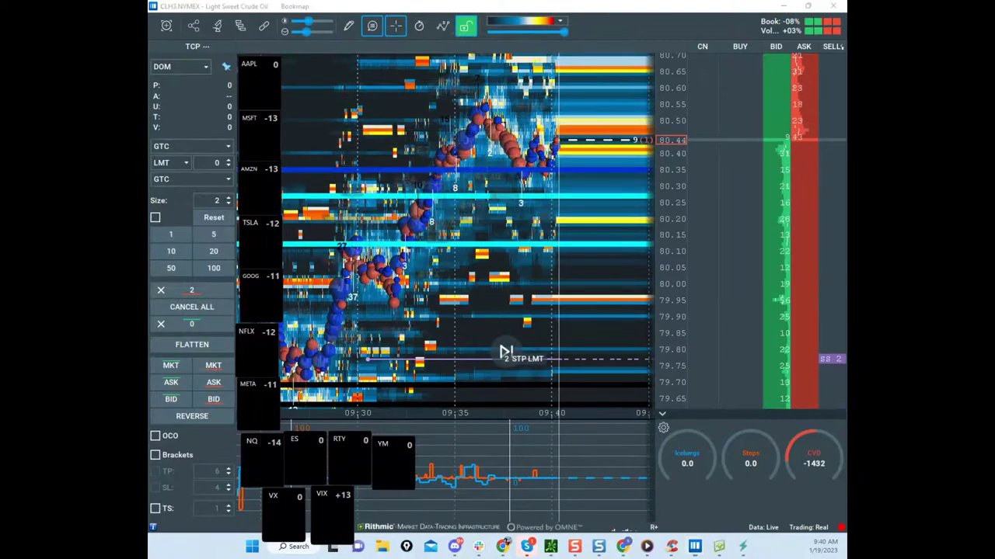
key("ctrl+shift+7")
mouse_move(813, 60)
left_mouse_down()
mouse_move(777, 124)
mouse_move(818, 78)
left_mouse_up()
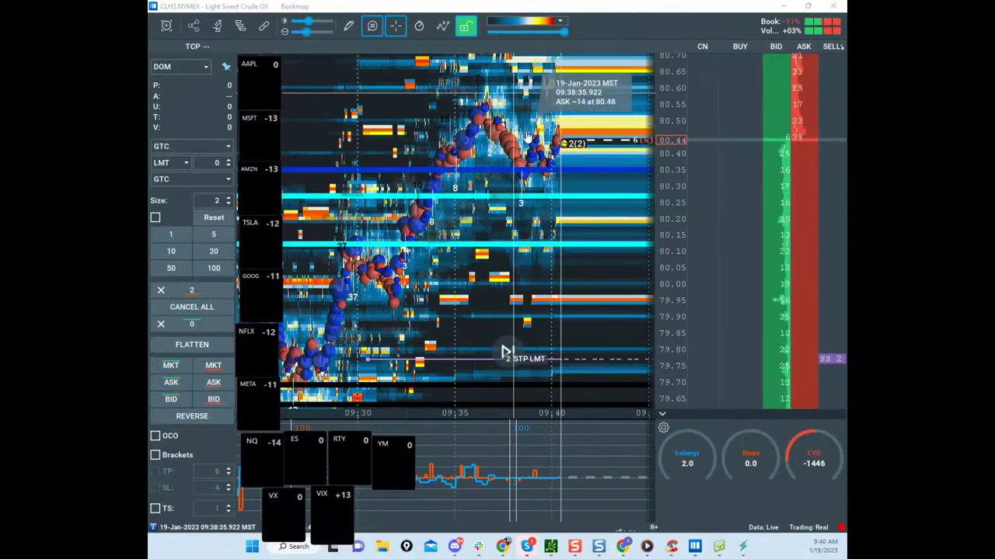
Step: Center the crude oil heatmap on the price action since 09:30 around 80.40, and clear the ticker tiles off the chart
left_click_drag(522, 93, 529, 158)
left_click_drag(674, 189, 673, 174)
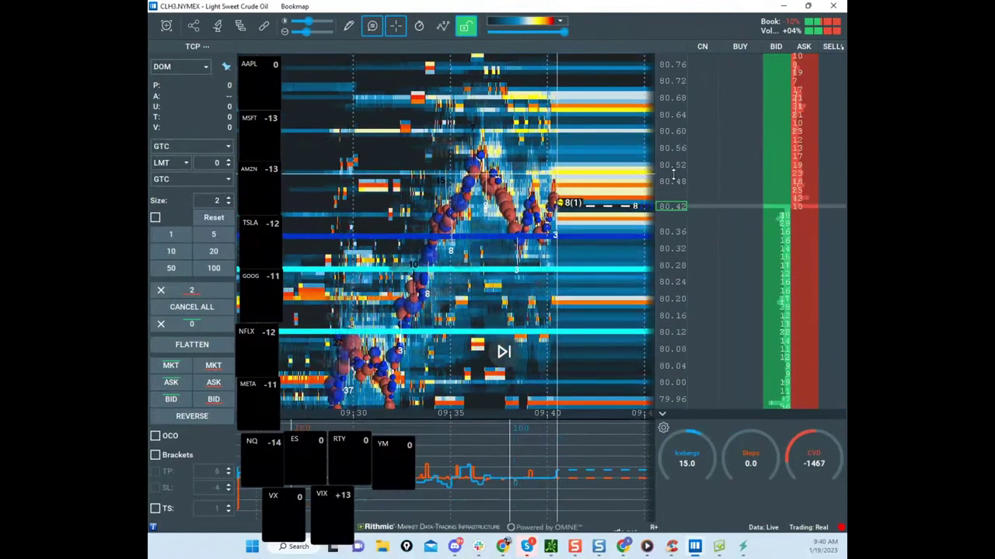
left_click_drag(588, 196, 561, 162)
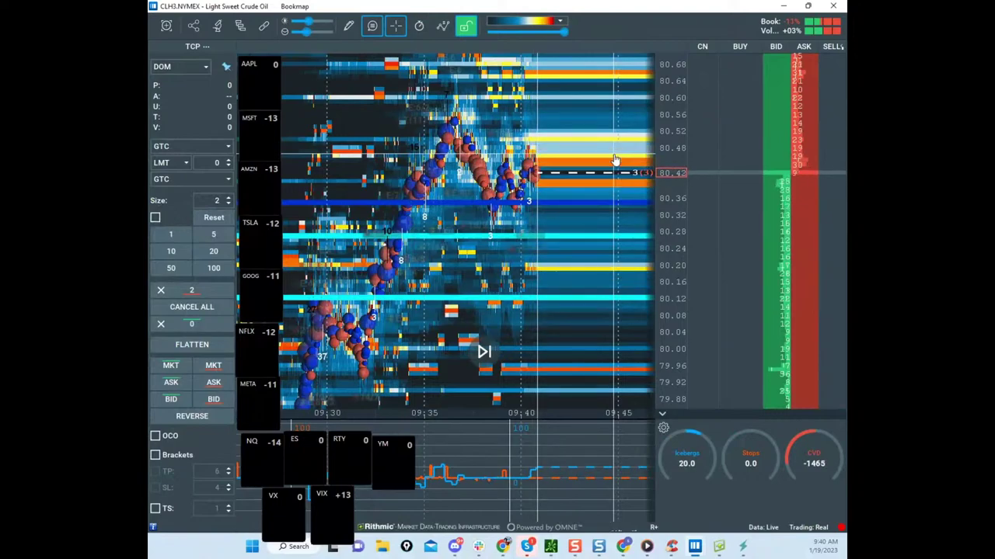
scroll(662, 139, "down", 2)
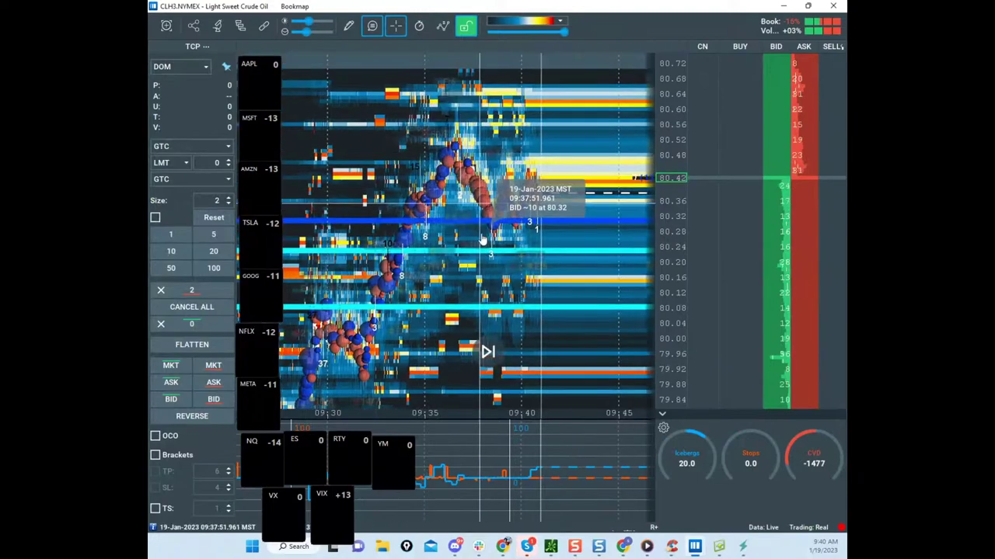
left_click_drag(507, 181, 536, 204)
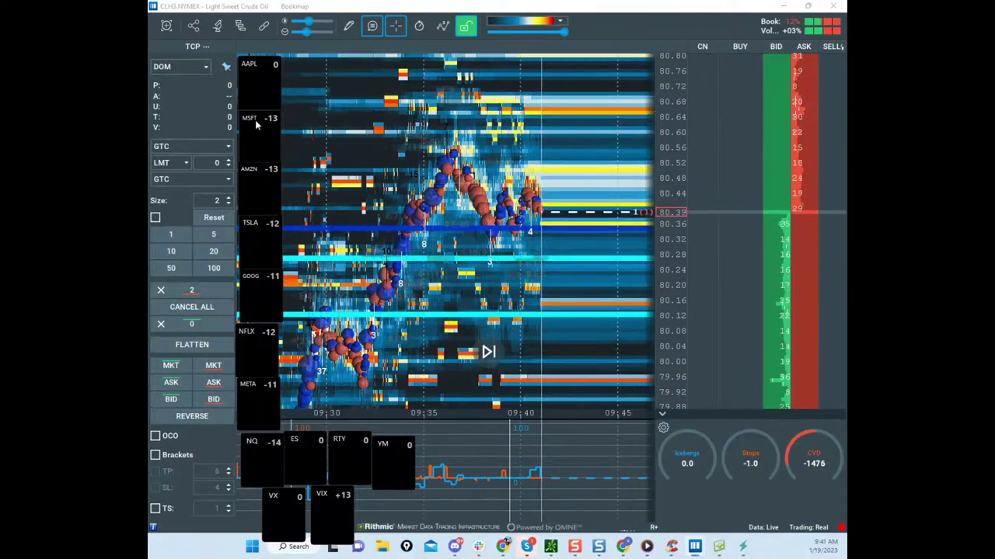
left_click_drag(631, 173, 615, 173)
scroll(663, 161, "up", 1)
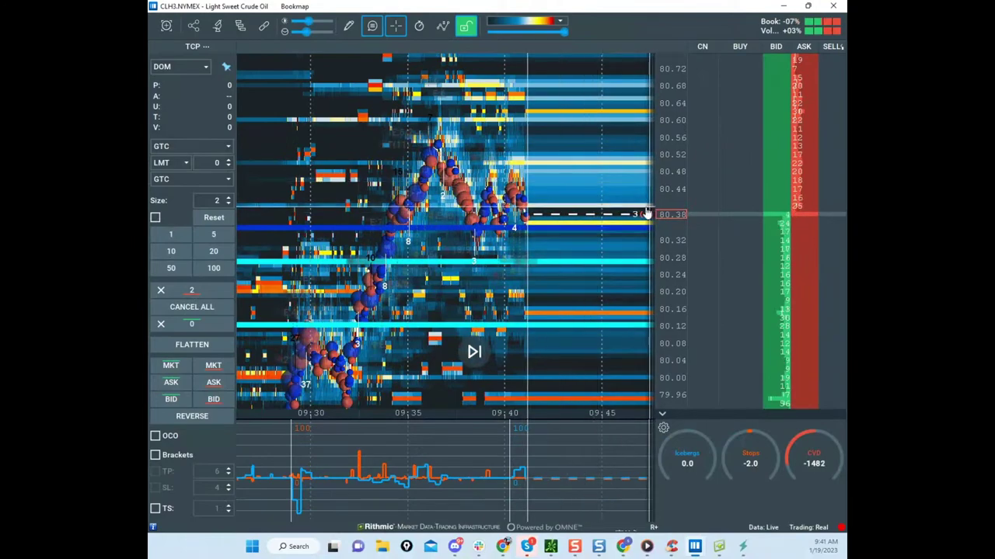
Step: Examine the crude oil heatmap's liquidity levels around the current price and down to the 2-lot stop-limit order
scroll(647, 195, "up", 1)
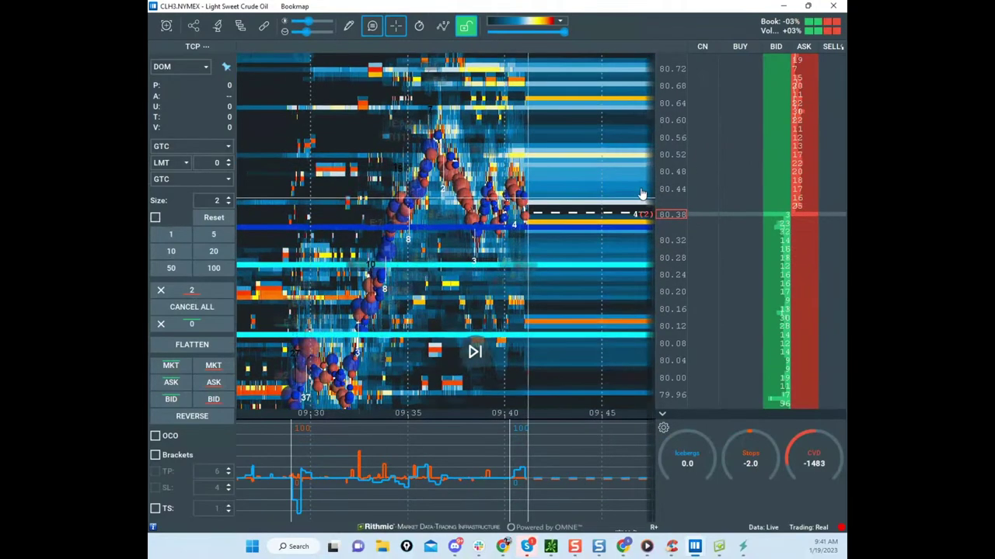
left_click_drag(632, 189, 597, 179)
scroll(673, 192, "down", 4)
scroll(673, 191, "down", 1)
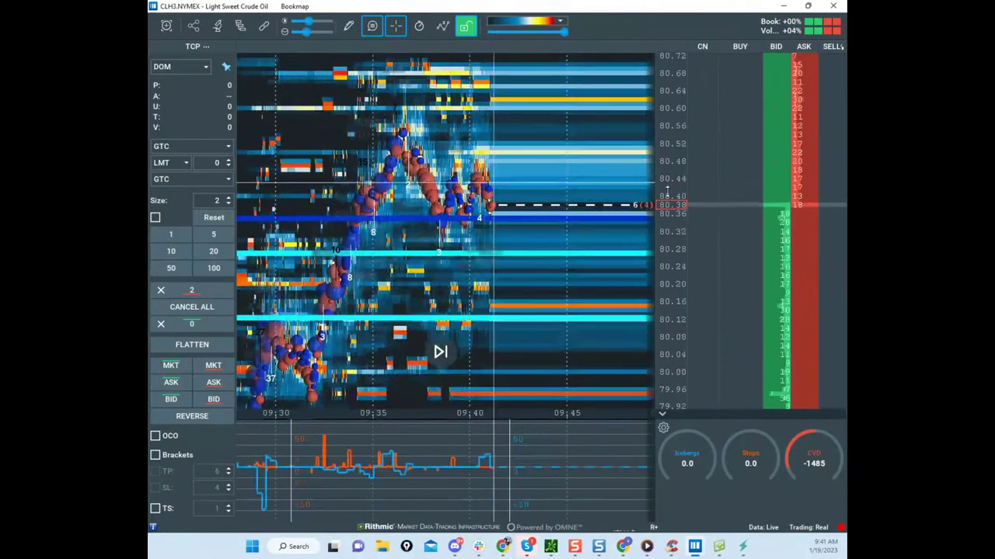
left_click_drag(614, 209, 614, 178)
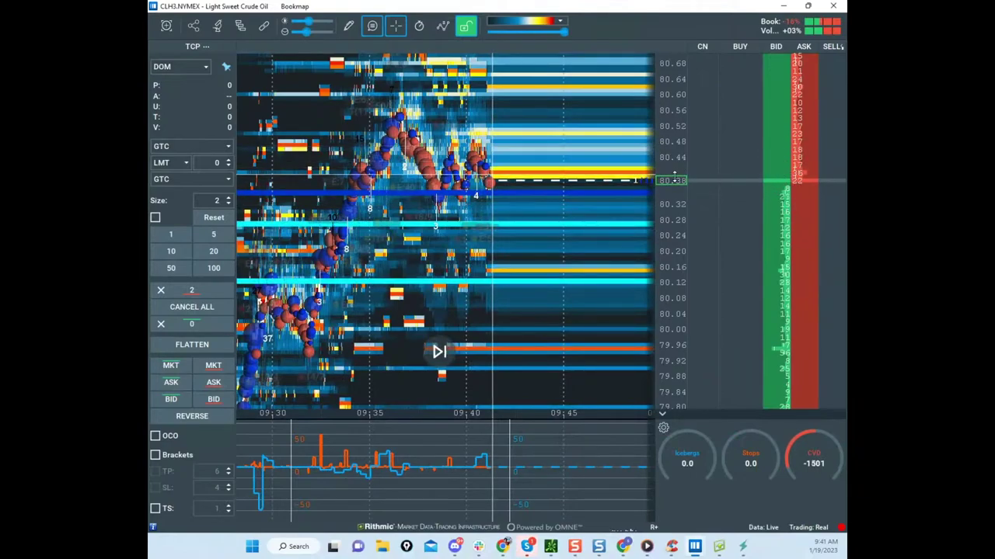
scroll(674, 177, "down", 3)
left_click_drag(549, 195, 536, 224)
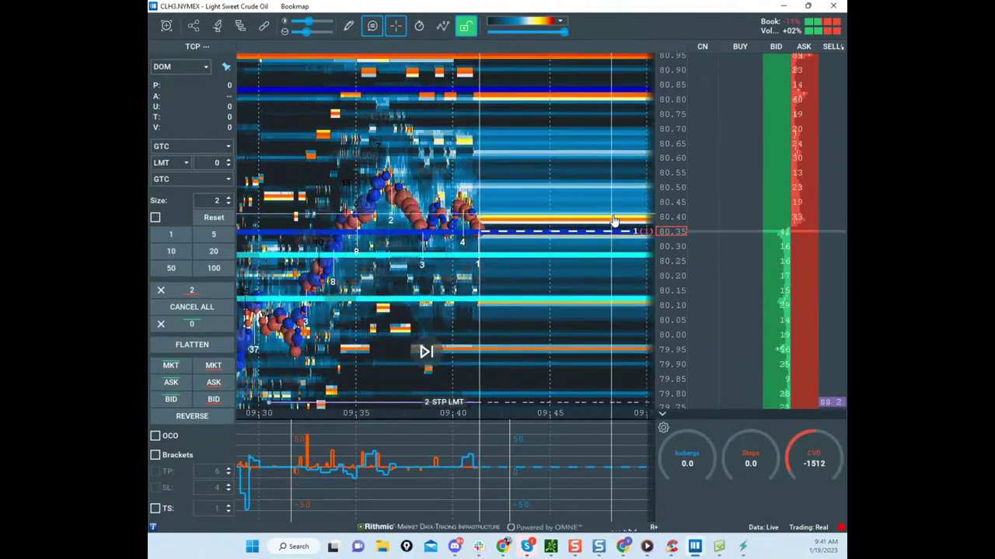
left_click_drag(603, 217, 606, 191)
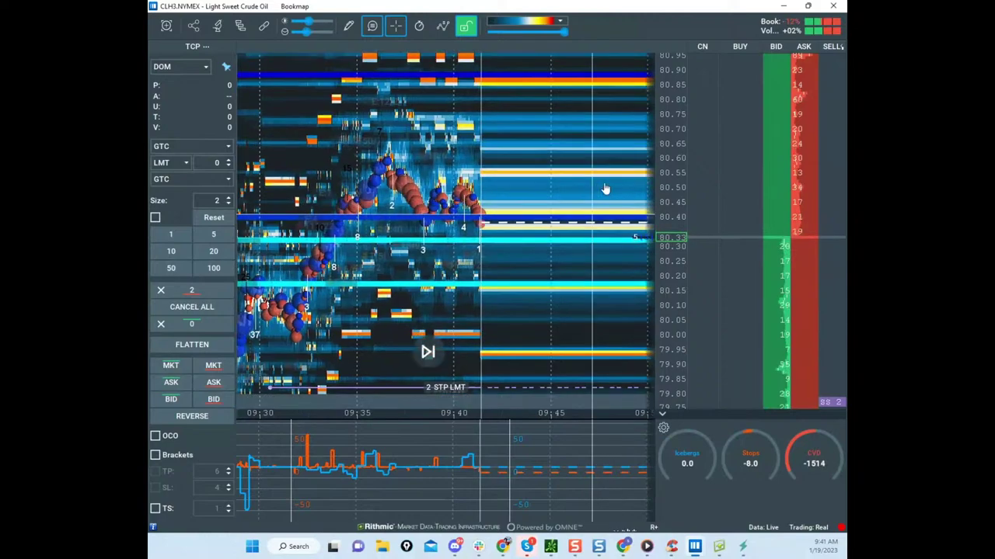
scroll(672, 189, "up", 1)
scroll(573, 202, "down", 2)
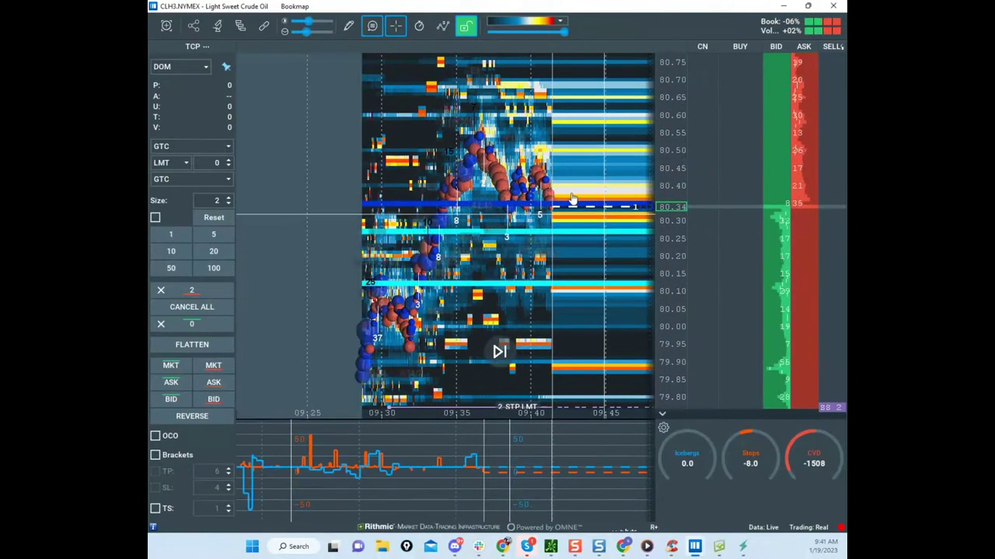
scroll(672, 183, "down", 2)
left_click_drag(598, 171, 582, 139)
scroll(672, 172, "up", 1)
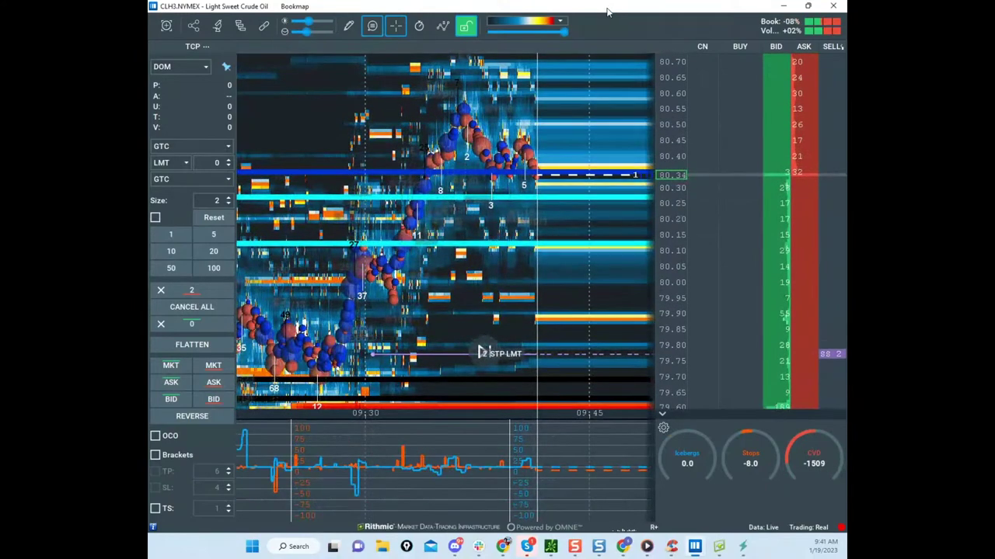
Step: Move the crude oil window off the screen and reframe the S&P heatmap on prices from about 3895 to 3925
left_click_drag(609, 11, 327, 555)
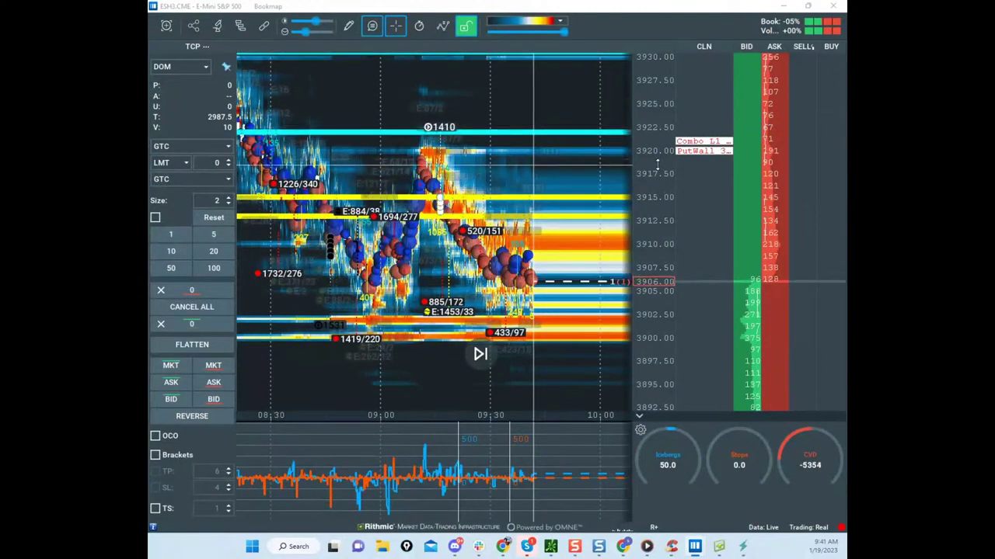
scroll(658, 164, "up", 1)
left_click_drag(566, 150, 520, 145)
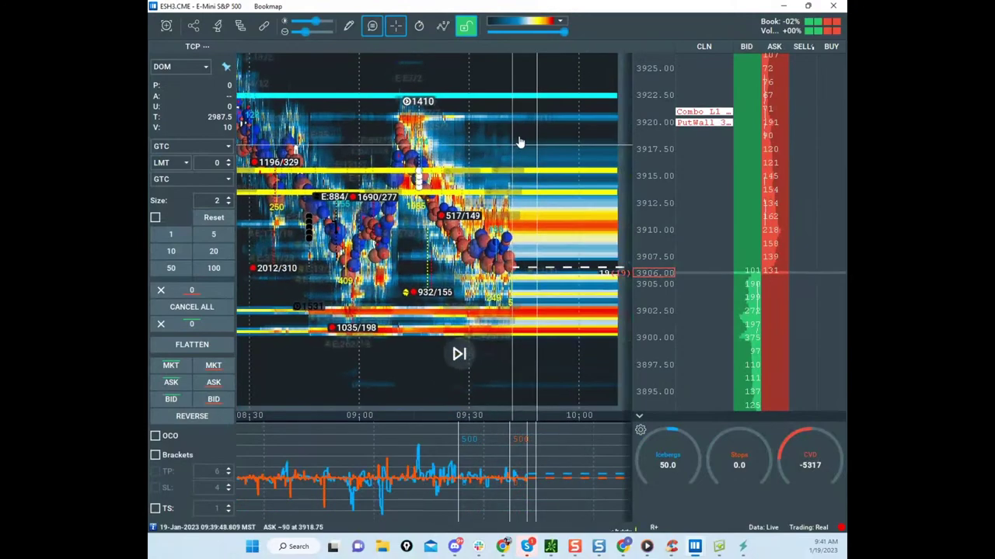
Step: Reframe the S&P heatmap on the price action since 09:00, covering prices from about 3895 to 3922.50
scroll(520, 145, "up", 1)
scroll(641, 174, "up", 1)
scroll(595, 117, "up", 3)
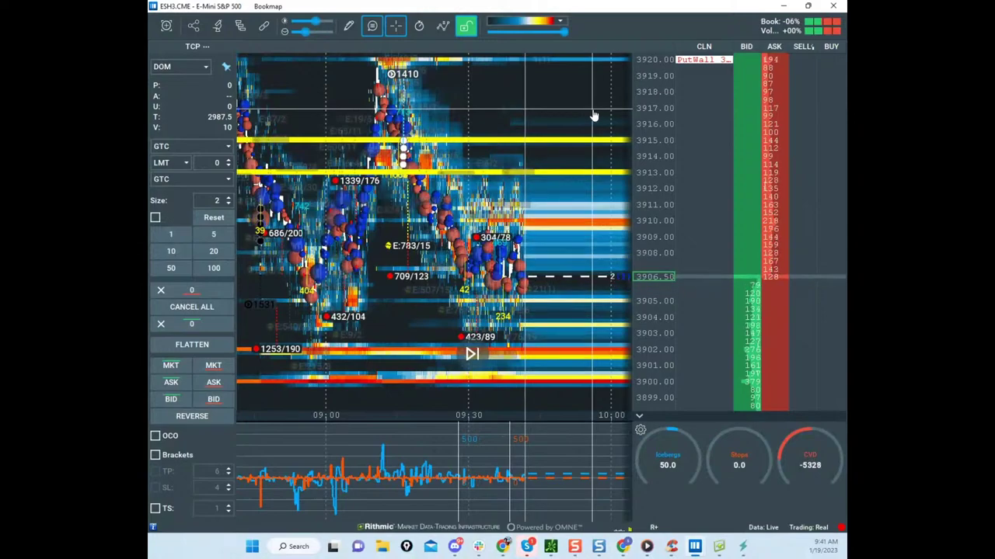
scroll(660, 149, "down", 2)
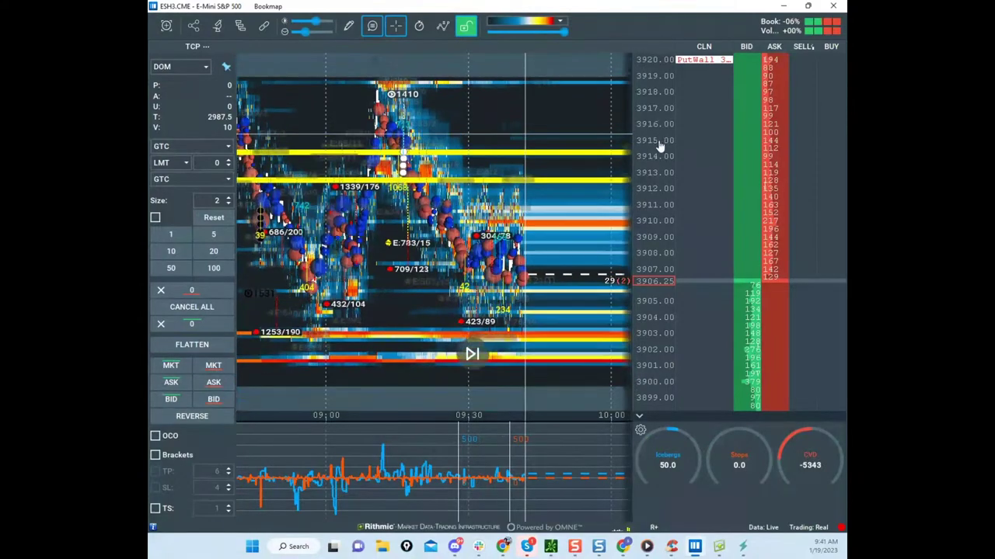
left_click_drag(624, 173, 610, 155)
scroll(652, 143, "down", 1)
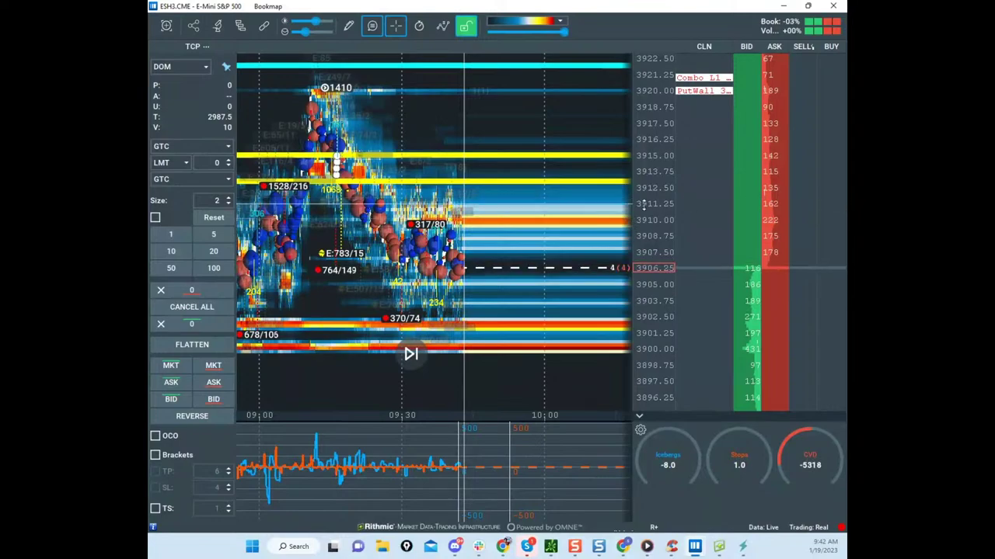
left_click_drag(642, 193, 641, 197)
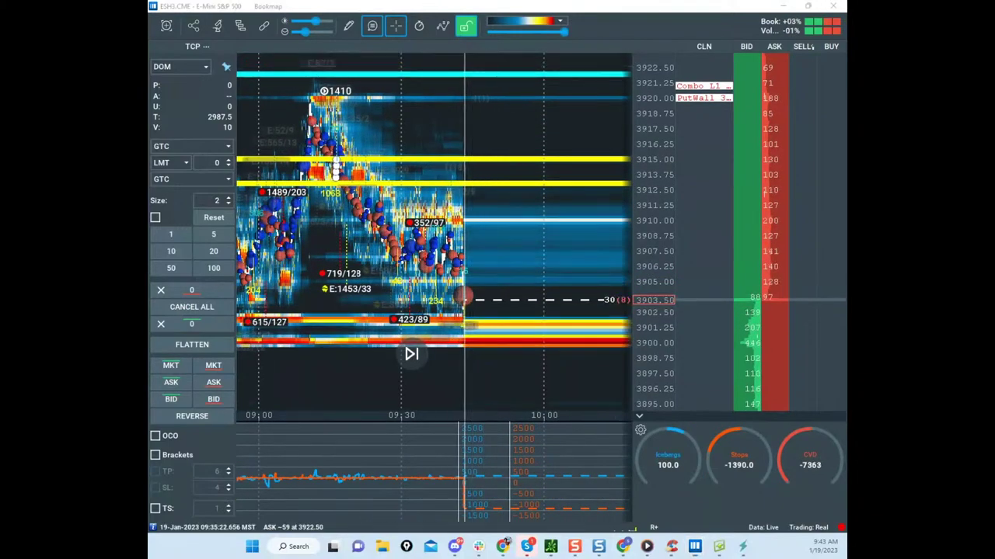
Step: Circle the heavy liquidity bands around 3900 to 3902.50 on the S&P heatmap, and clear the circles
mouse_move(361, 317)
left_mouse_down()
mouse_move(544, 373)
mouse_move(466, 384)
mouse_move(604, 344)
mouse_move(296, 377)
left_mouse_up()
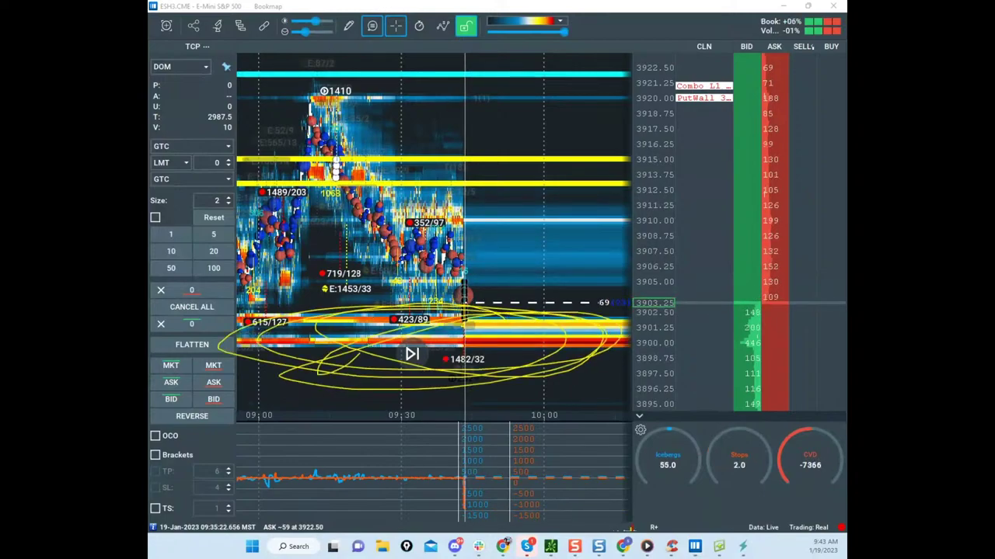
key("Escape")
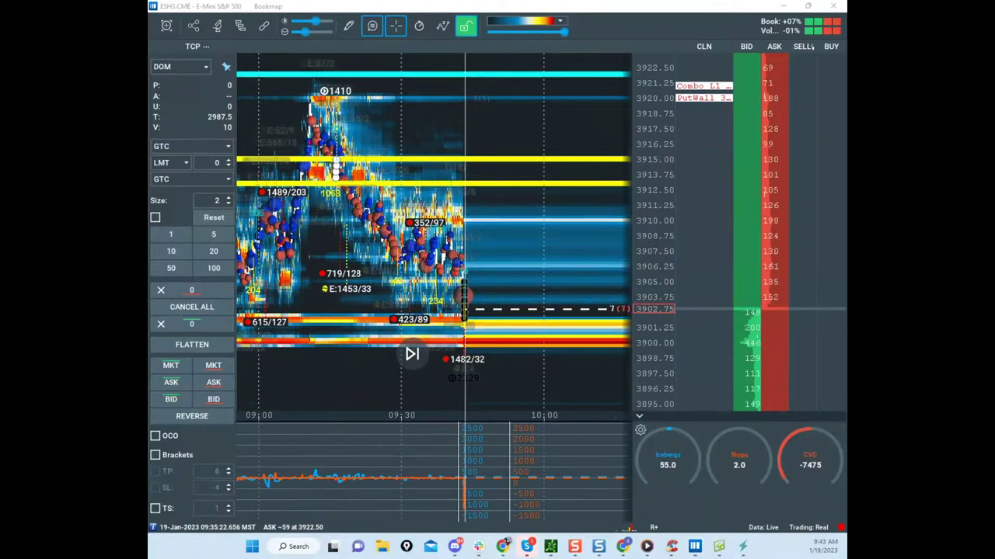
left_click_drag(489, 180, 477, 137)
scroll(584, 175, "down", 1)
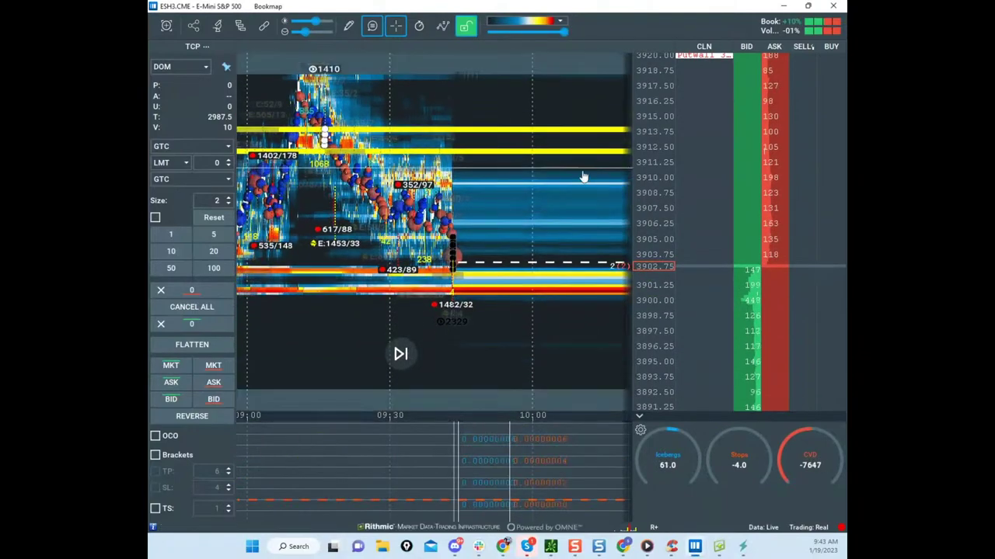
Step: Zoom in on the S&P heatmap's sharp drop just before 09:45, keeping prices from about 3894 to 3918 in view
scroll(581, 177, "up", 4)
scroll(639, 173, "up", 2)
left_click_drag(575, 182, 539, 175)
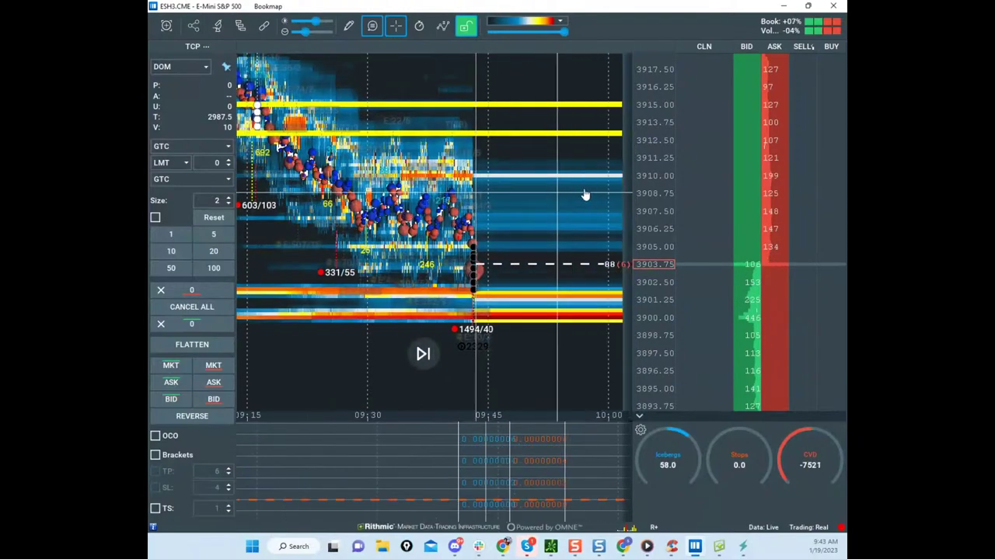
scroll(585, 195, "up", 3)
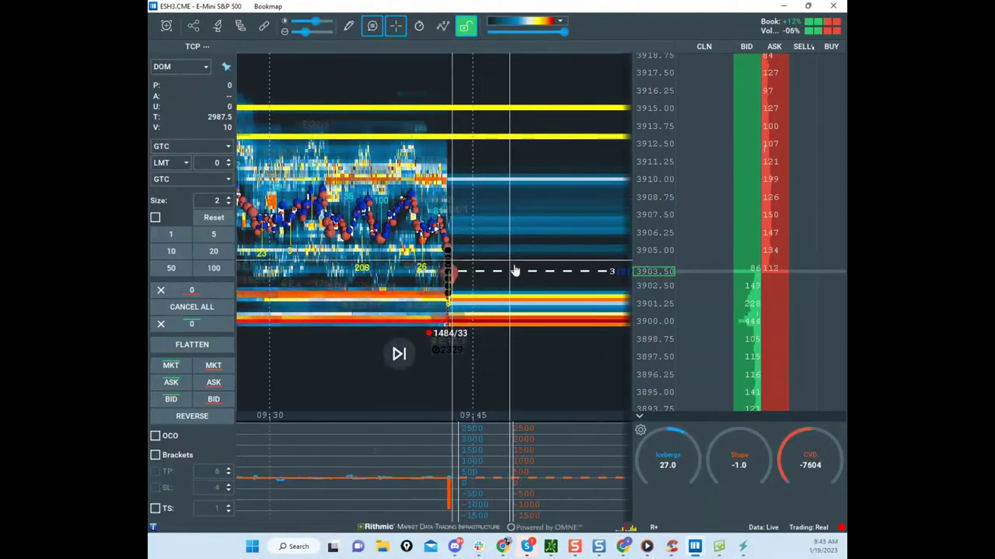
scroll(520, 256, "down", 2)
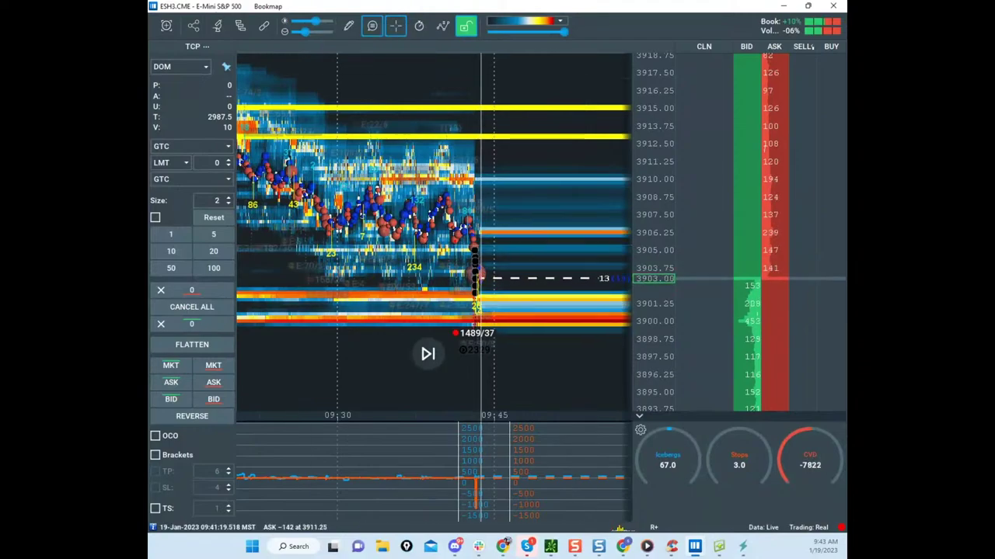
Step: Bring the trading website's browser window onto this screen, show the Enhancing Trader Performance book, and minimize the window
left_click_drag(149, 31, 692, 48)
scroll(358, 256, "up", 7)
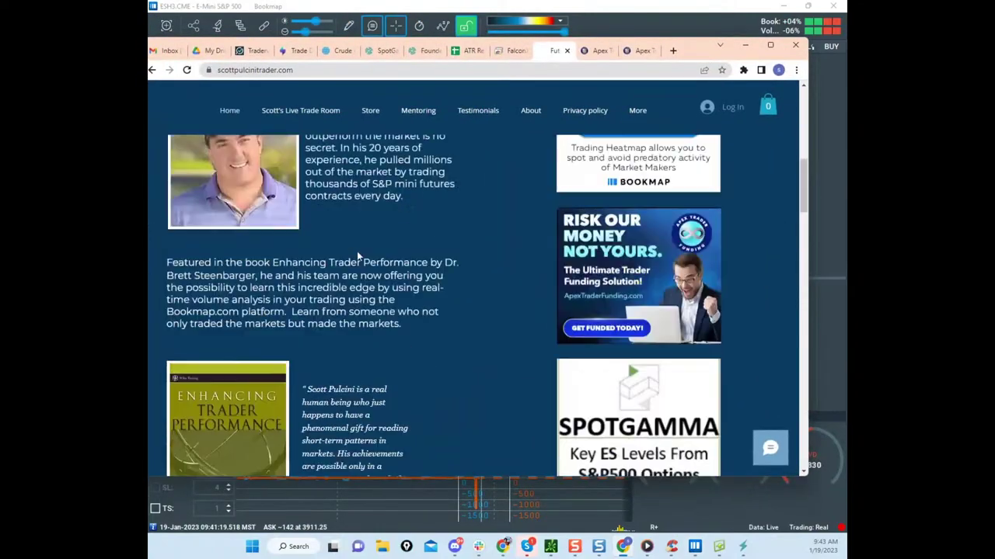
scroll(284, 308, "down", 2)
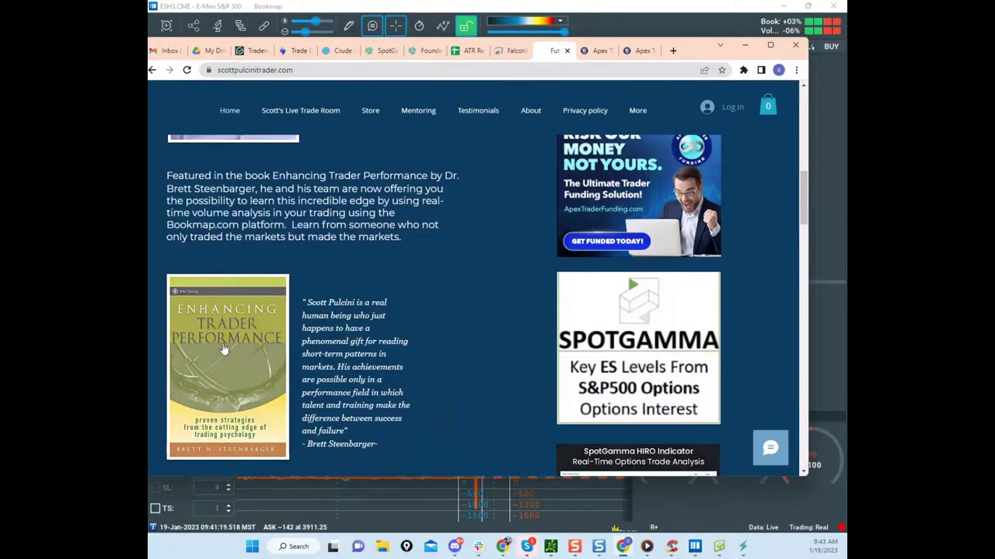
left_click_drag(689, 56, 609, 73)
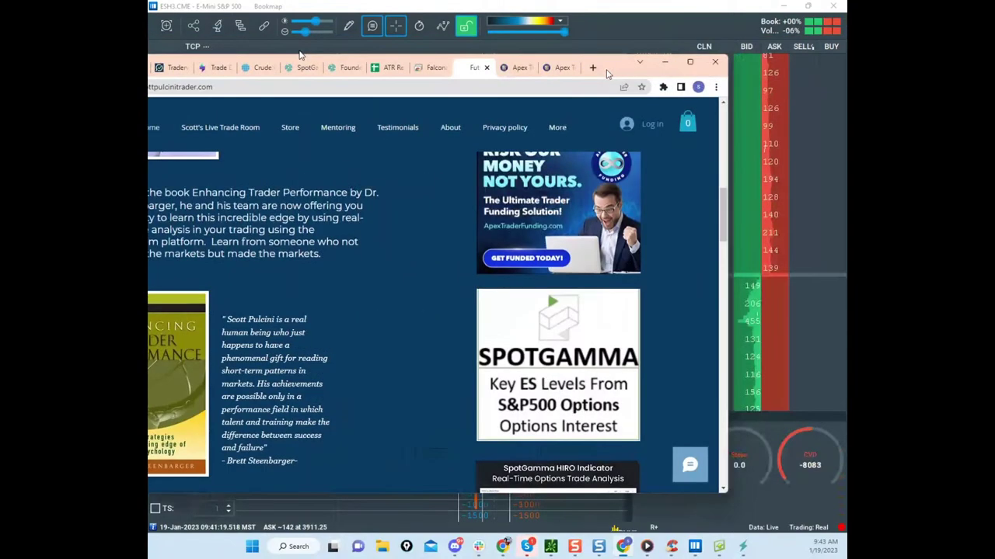
left_click(664, 63)
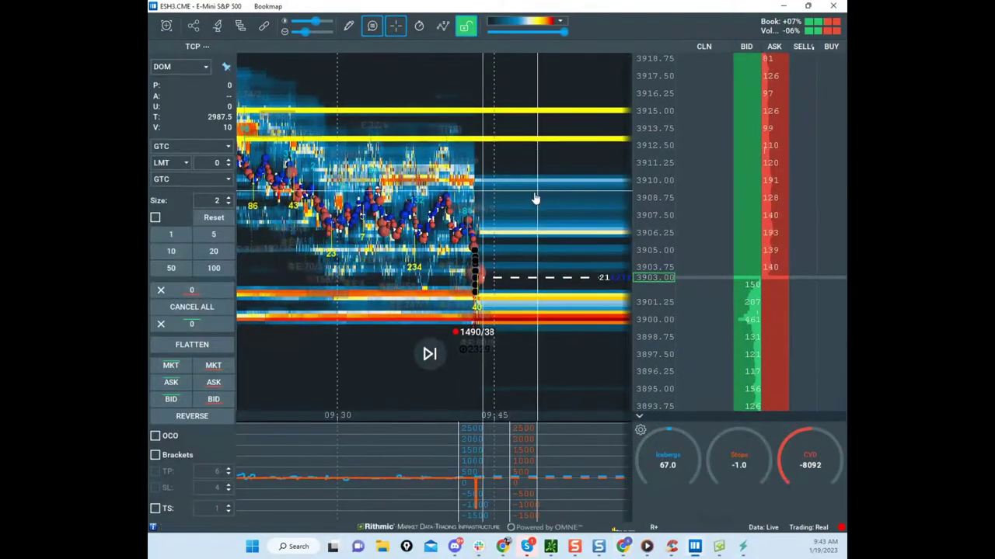
Step: Examine the S&P heatmap around the 09:43 drop, from the yellow levels near 3915 down to the stop-order cluster above 3900
scroll(578, 179, "up", 2)
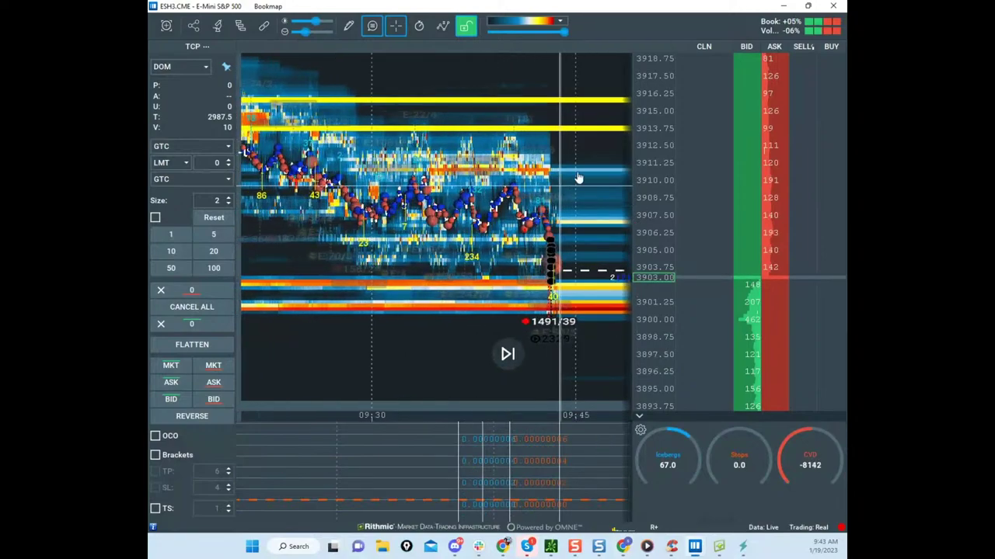
scroll(579, 178, "up", 5)
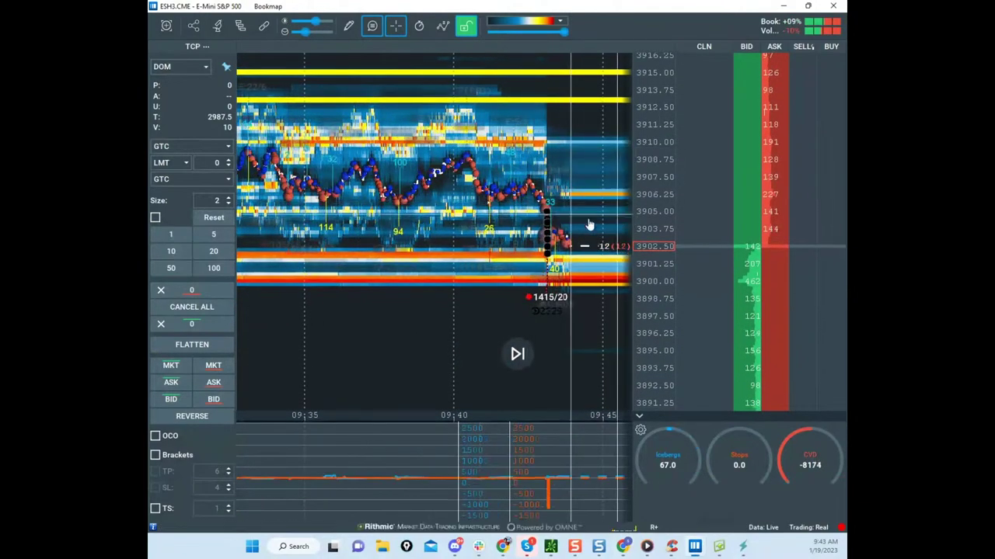
left_click_drag(589, 224, 509, 221)
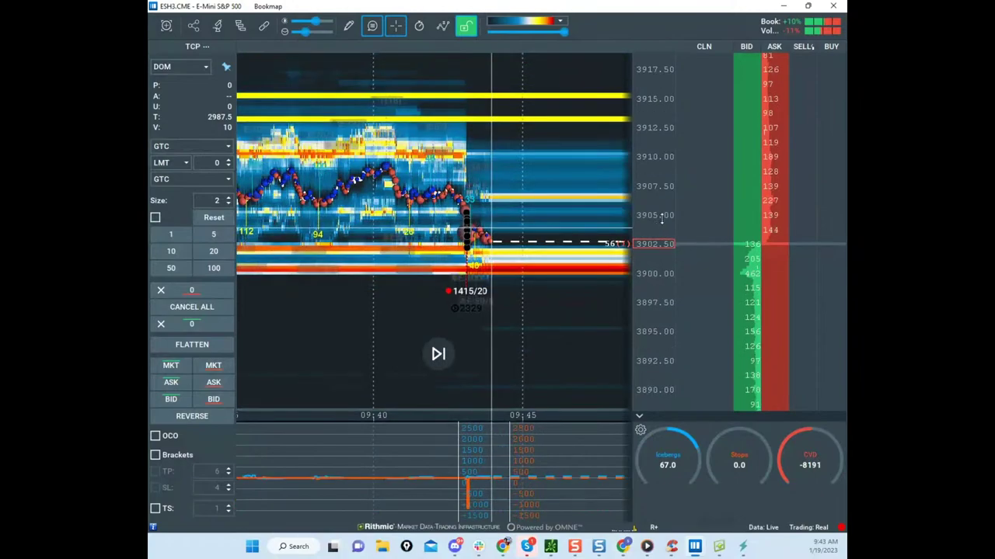
scroll(659, 231, "down", 2)
scroll(531, 240, "down", 3)
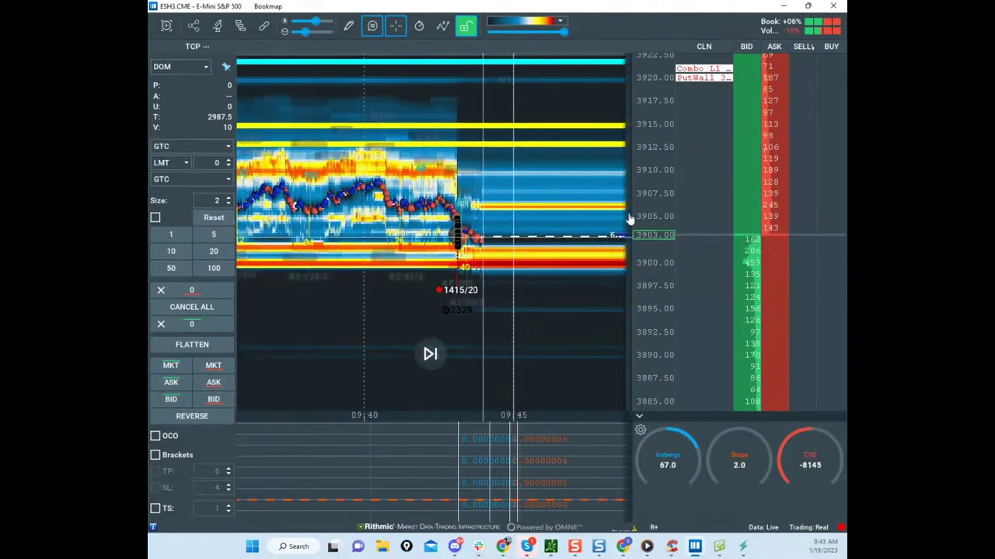
scroll(659, 197, "up", 2)
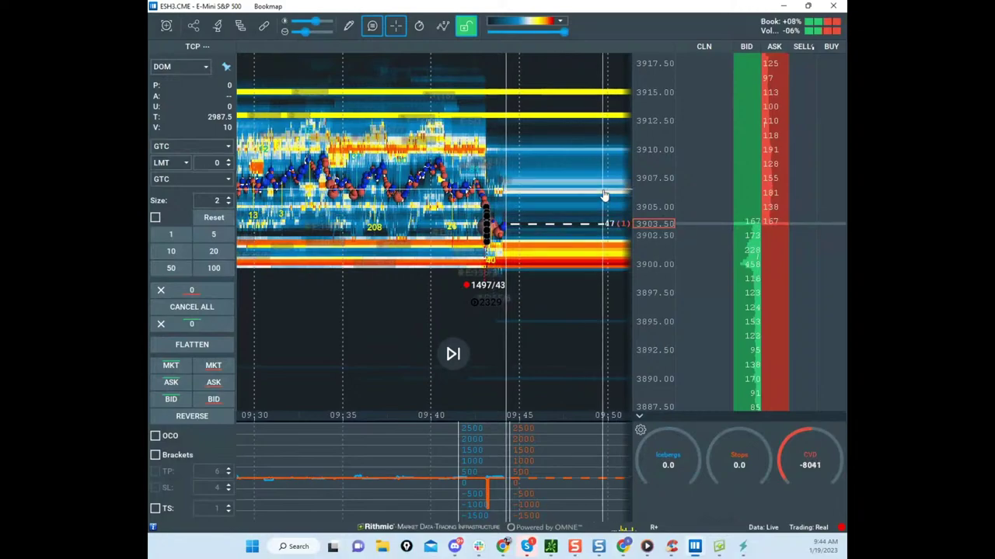
scroll(645, 177, "up", 1)
left_click_drag(520, 180, 513, 215)
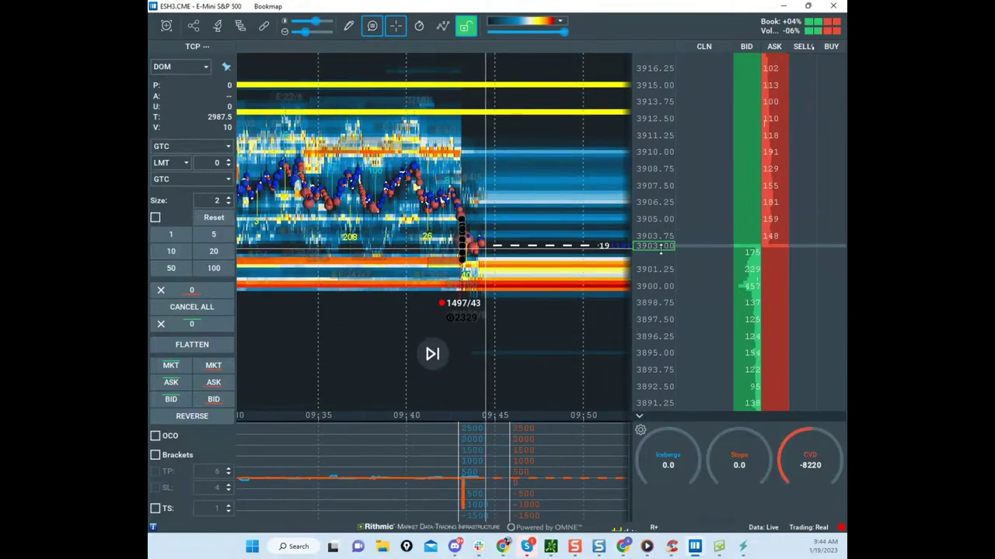
scroll(624, 231, "up", 4)
left_click_drag(534, 200, 477, 167)
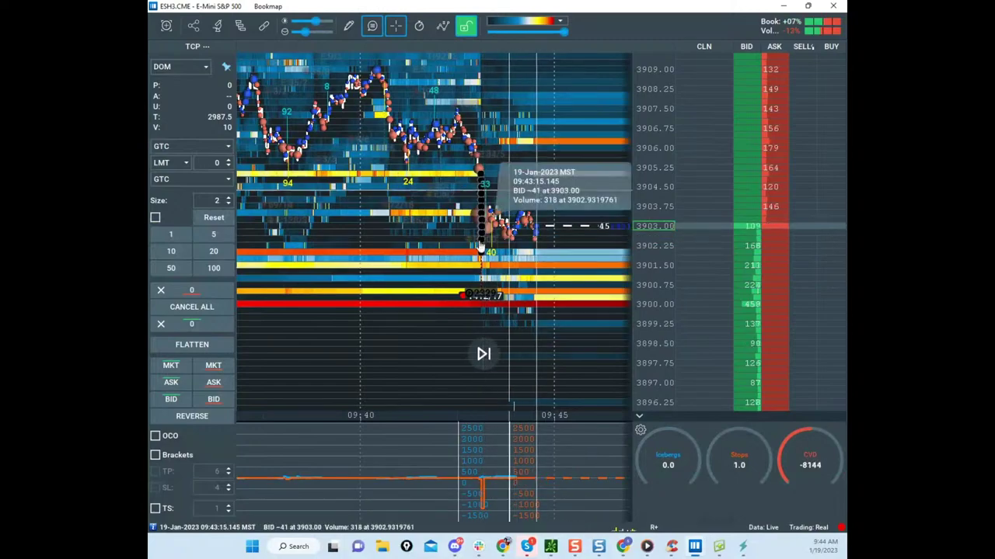
Step: Draw a yellow horizontal line at 3905.00 where the stop orders began to trigger at about 09:43:06
scroll(505, 167, "up", 3)
scroll(528, 155, "down", 3)
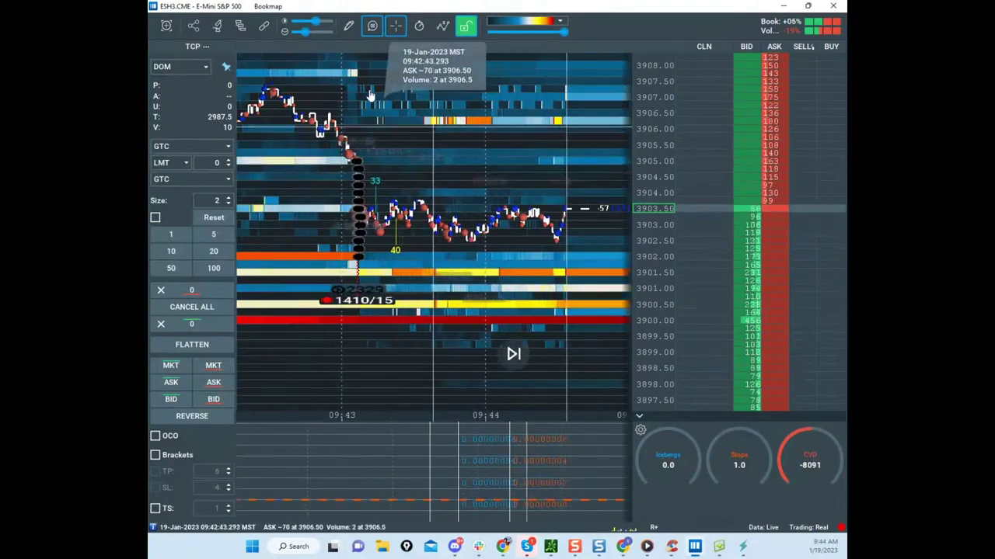
left_click(348, 25)
left_click(383, 162)
scroll(400, 156, "up", 5)
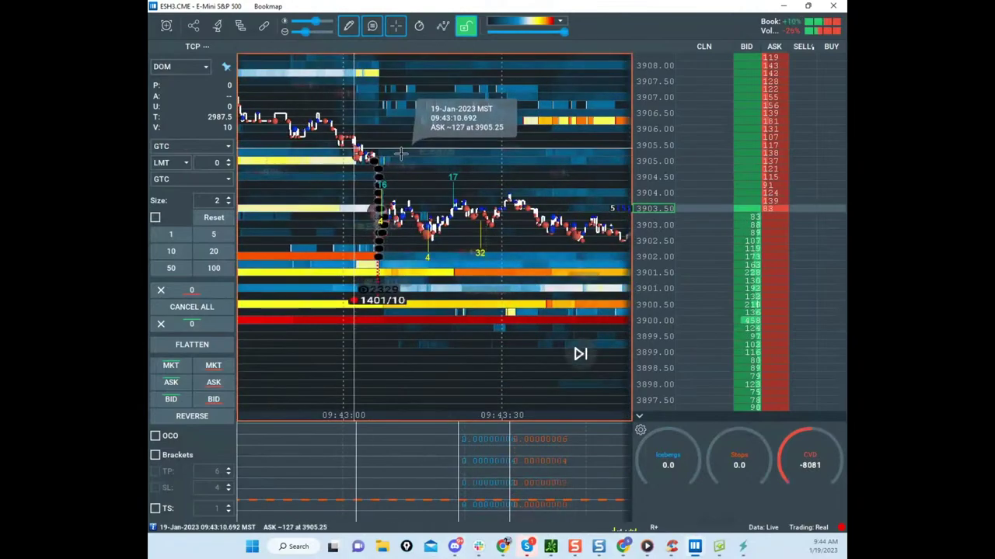
scroll(397, 157, "up", 3)
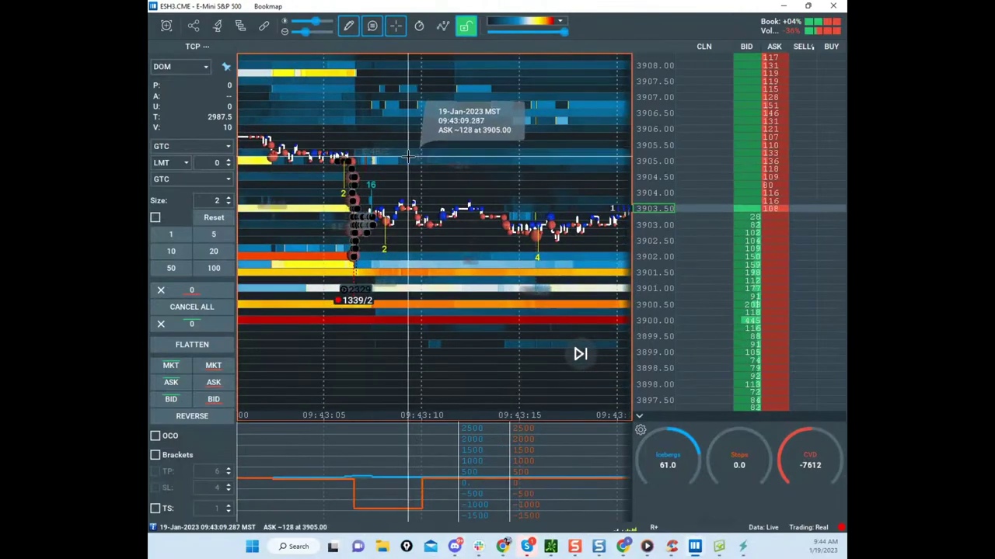
scroll(396, 157, "up", 3)
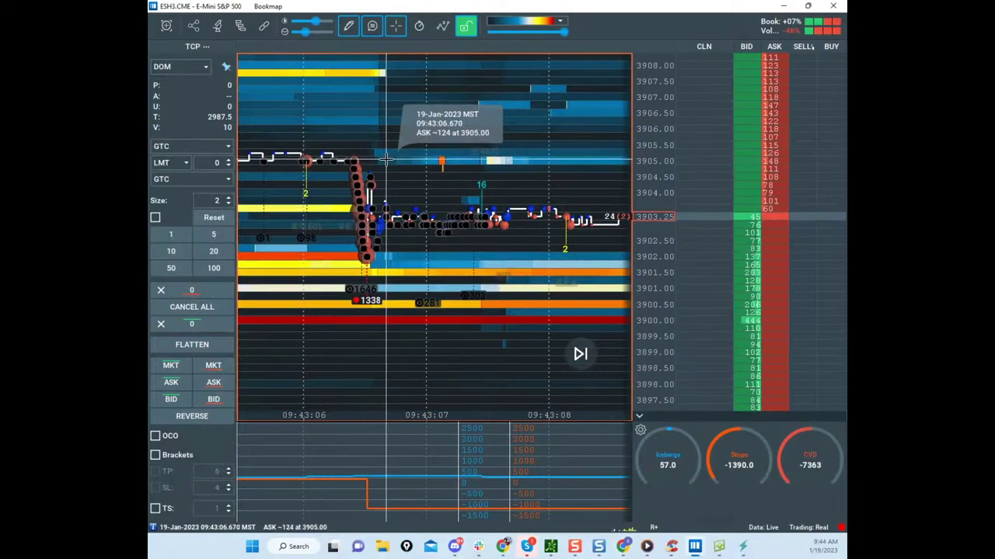
scroll(386, 159, "down", 1)
scroll(396, 202, "up", 2)
scroll(400, 246, "down", 1)
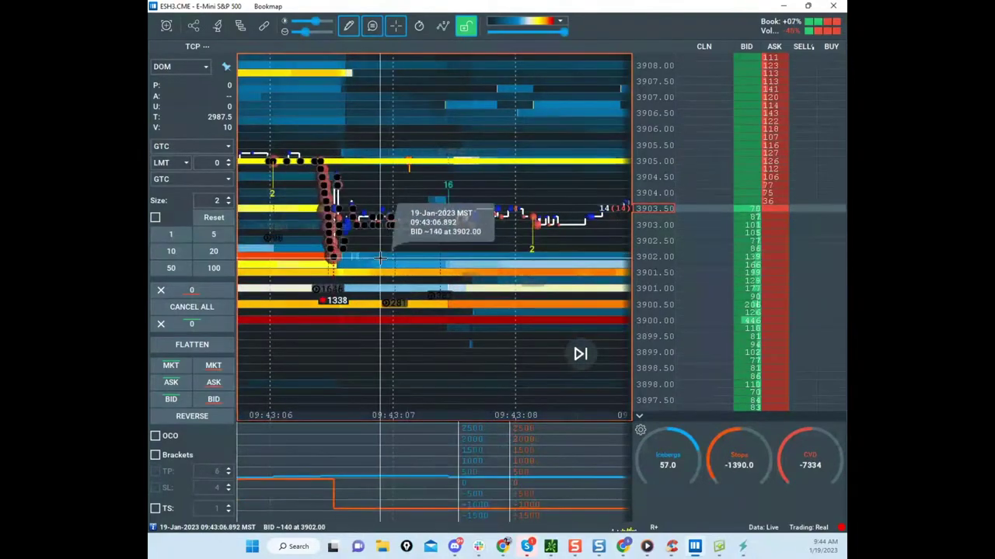
Step: Add a yellow horizontal line at 3902.00 at the end of the stop run and leave drawing mode
scroll(381, 255, "down", 2)
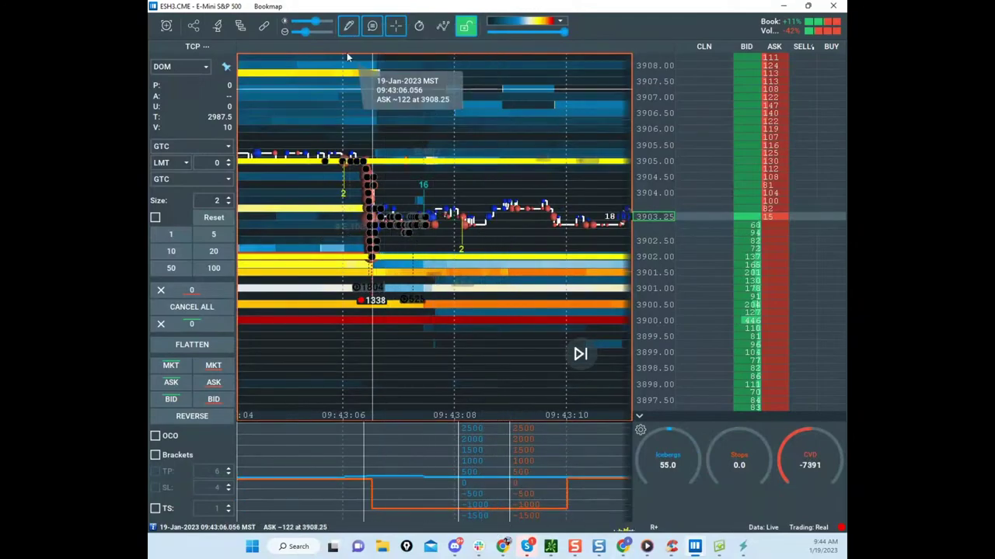
left_click(349, 27)
left_click(375, 55)
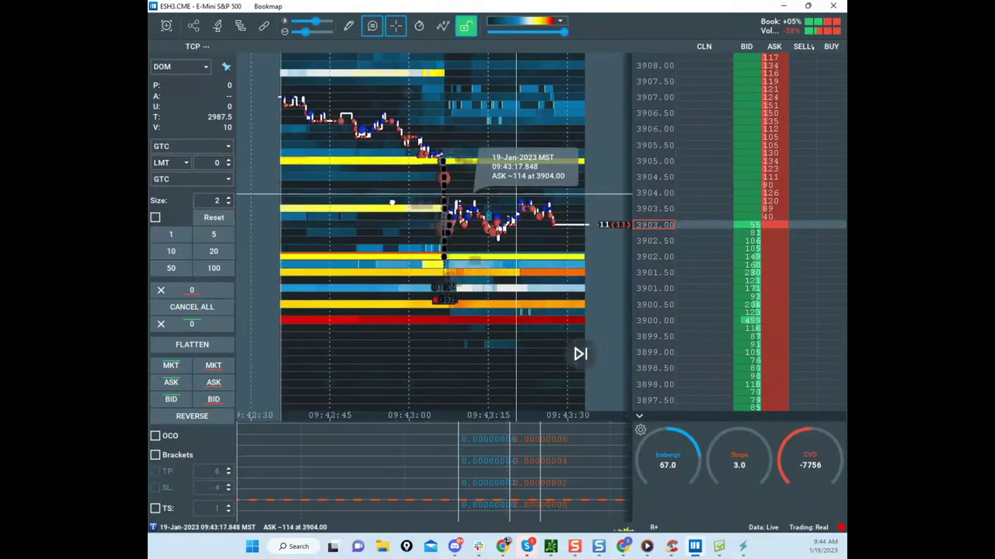
scroll(439, 164, "down", 5)
left_click_drag(542, 171, 464, 174)
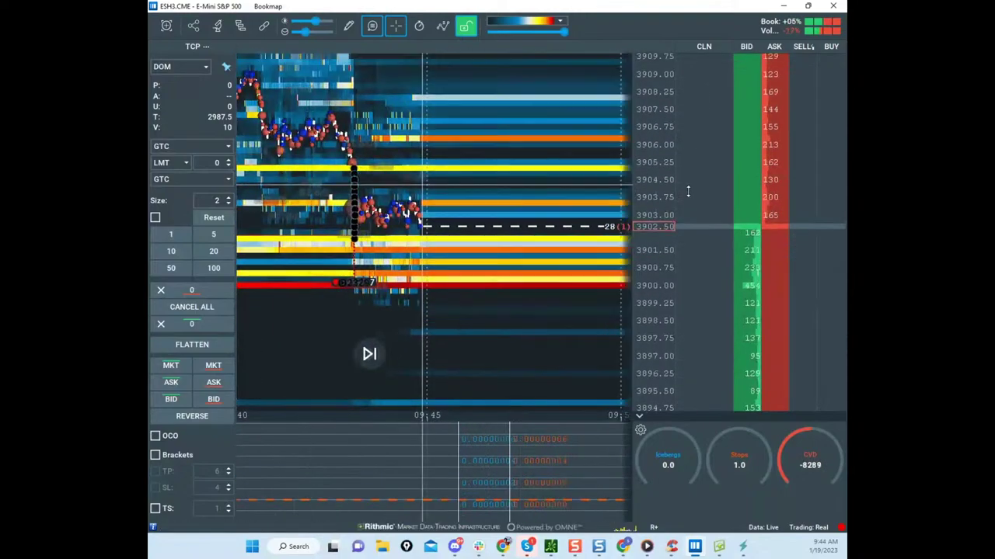
scroll(688, 191, "up", 3)
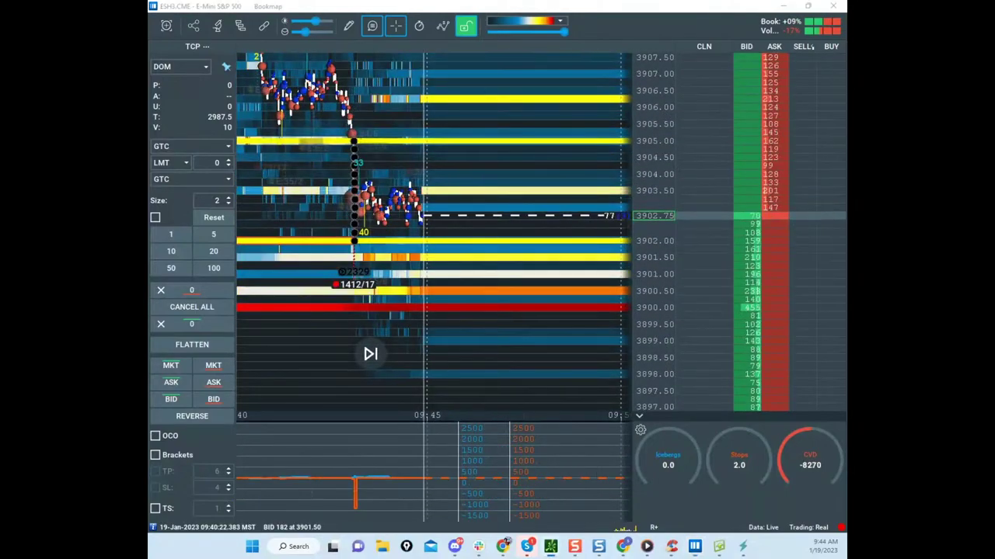
Step: Bring the thinkorswim /ES one-hour chart onto this screen, maximize it, and sketch a rebound from about 3900 to 3950 followed by a drop
left_click_drag(149, 288, 553, 180)
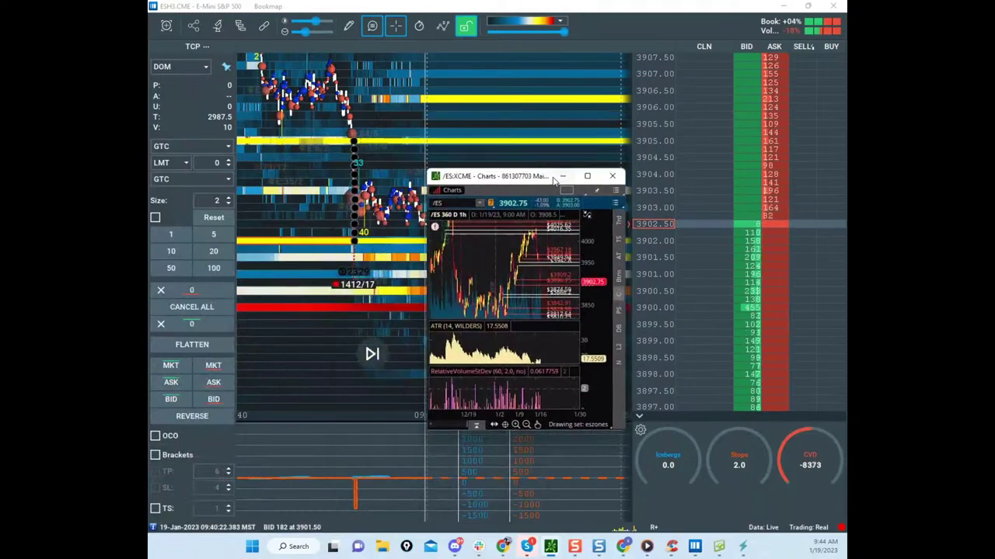
left_click(587, 177)
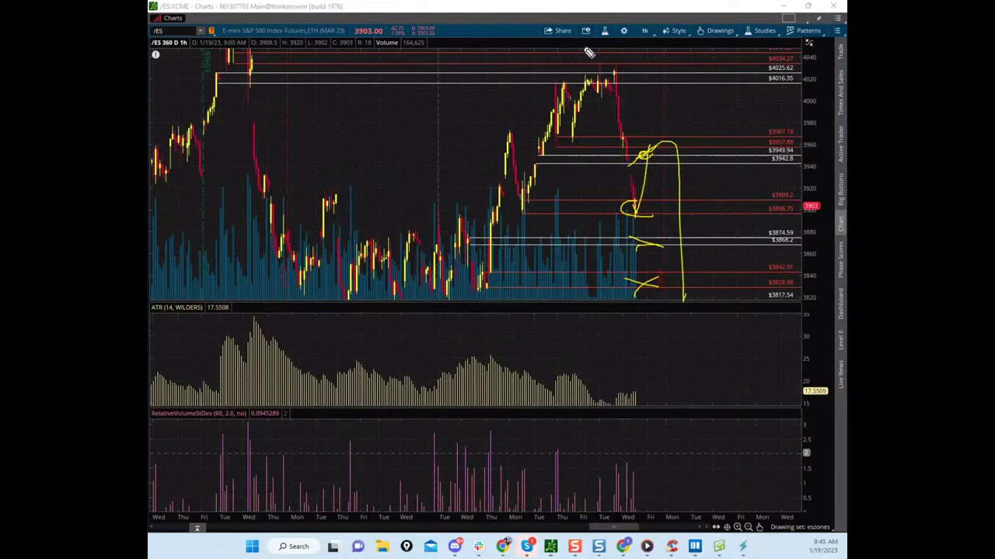
Step: Clear the sketch from the /ES chart and move its window off the screen to return to the S&P heatmap
key("Escape")
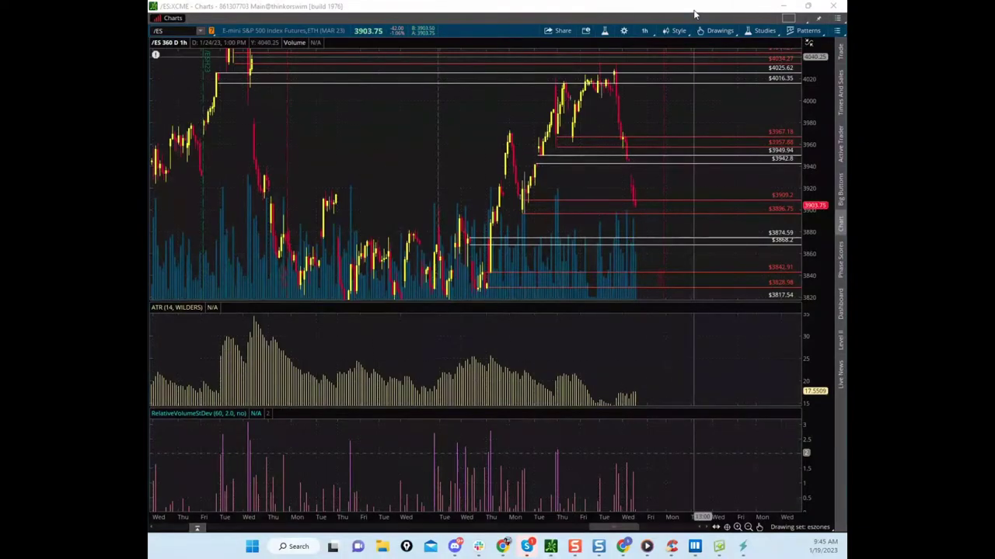
mouse_move(694, 9)
left_mouse_down()
mouse_move(609, 37)
mouse_move(453, 117)
mouse_move(150, 311)
left_mouse_up()
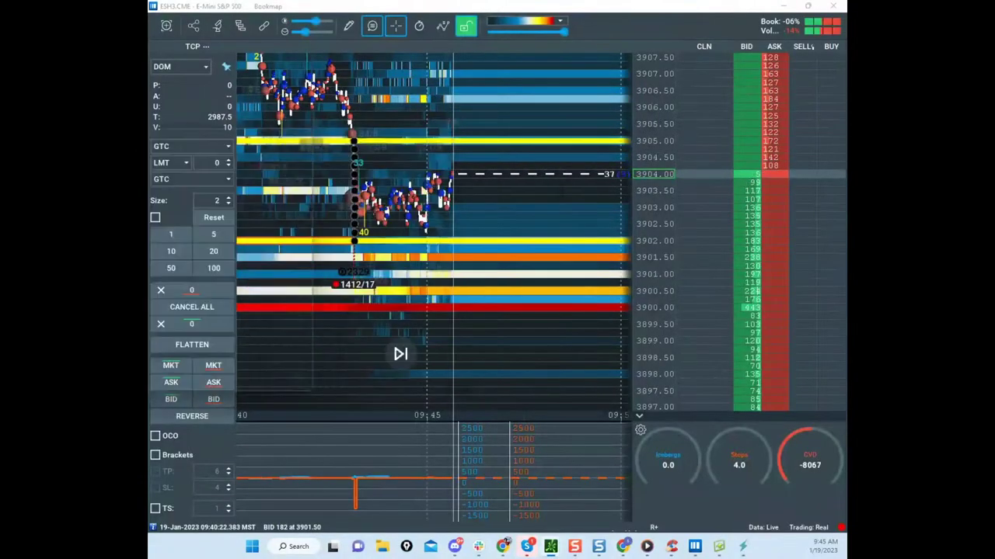
left_click_drag(480, 206, 483, 240)
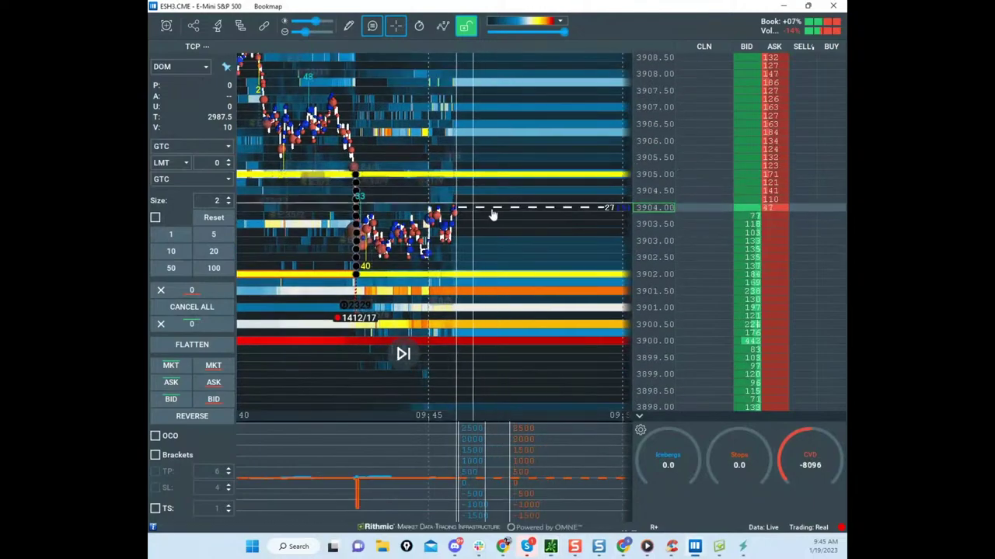
Step: Widen the S&P heatmap's time range to examine price action around the yellow 3905.00 and 3902.00 lines
left_click_drag(660, 185, 660, 197)
scroll(424, 246, "down", 2)
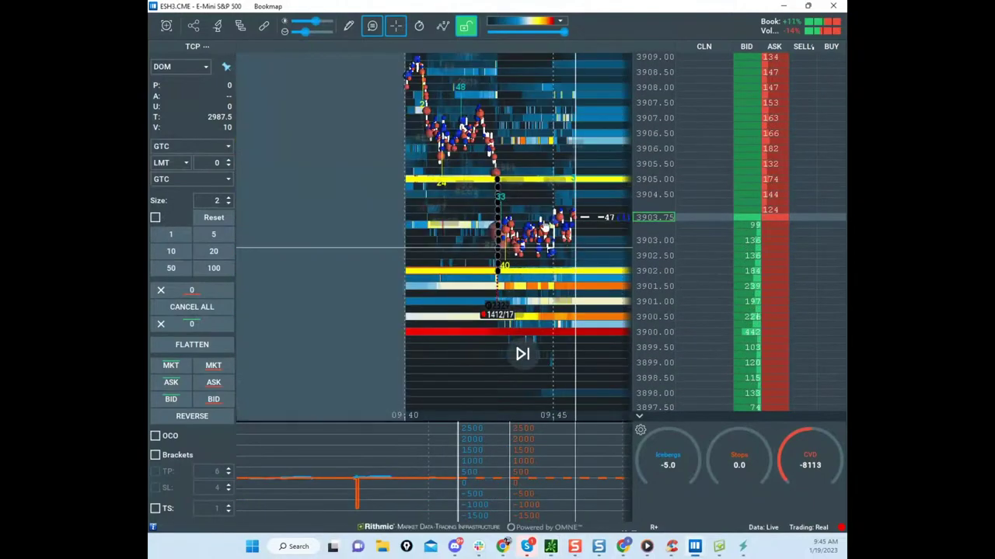
left_click_drag(593, 253, 453, 216)
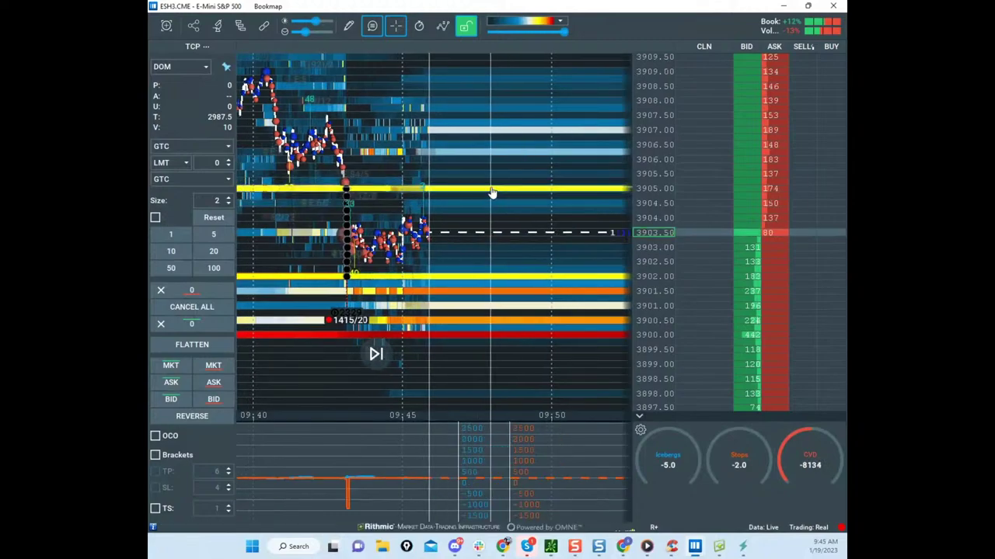
scroll(493, 193, "down", 3)
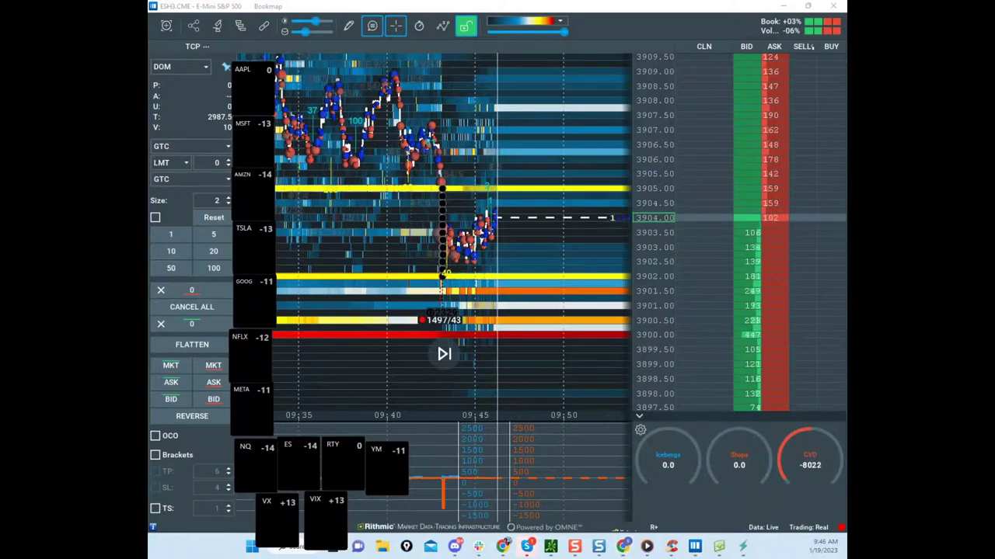
left_click(784, 7)
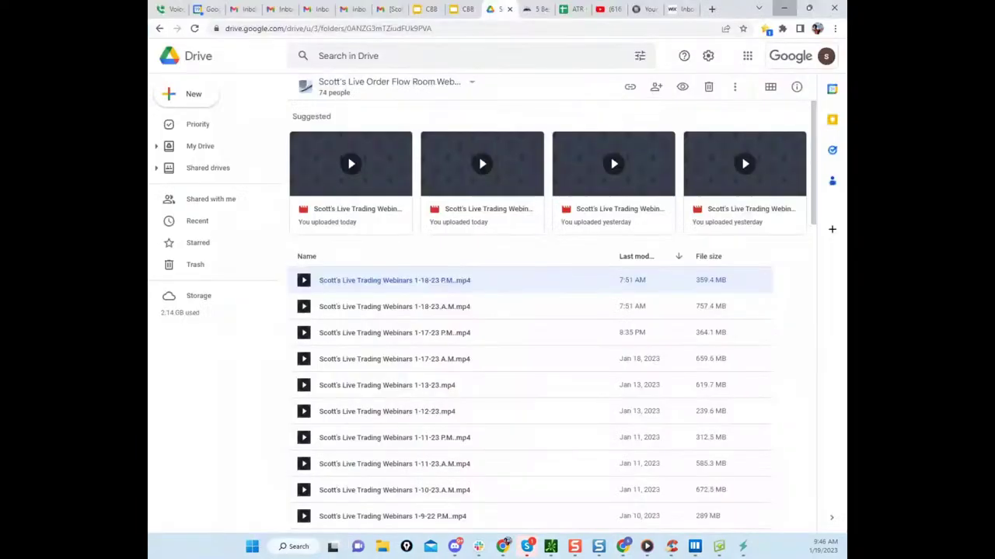
left_click(783, 8)
left_click(502, 547)
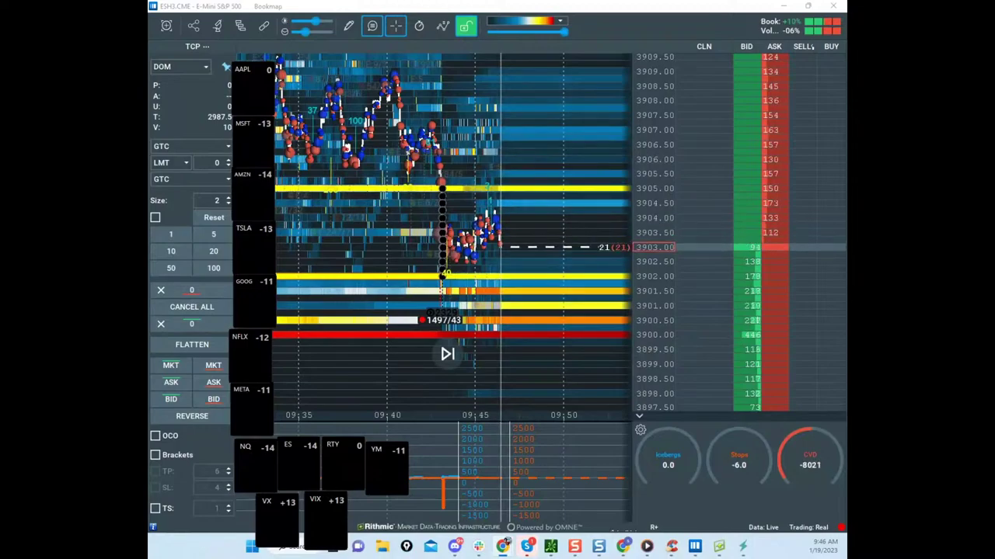
Step: Compress the heatmap's price scale to show a wider range and shift the stock and index ticker overlay slightly
left_click_drag(655, 134, 653, 152)
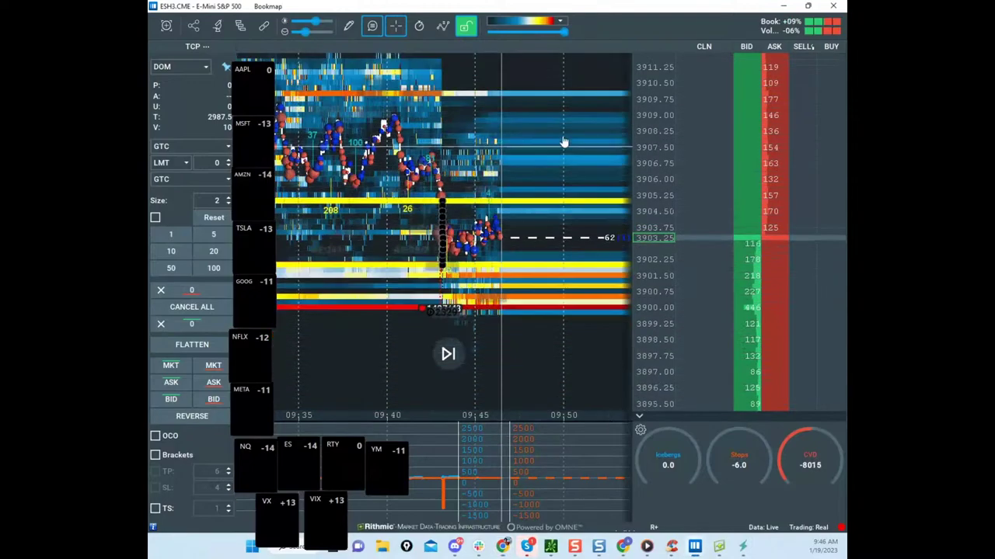
mouse_move(254, 231)
left_mouse_down()
mouse_move(296, 230)
mouse_move(259, 223)
left_mouse_up()
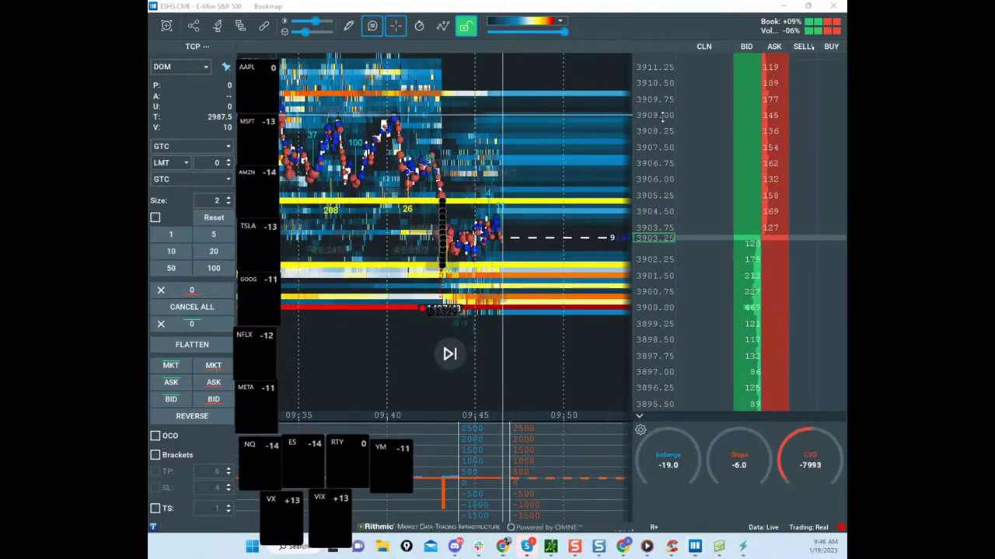